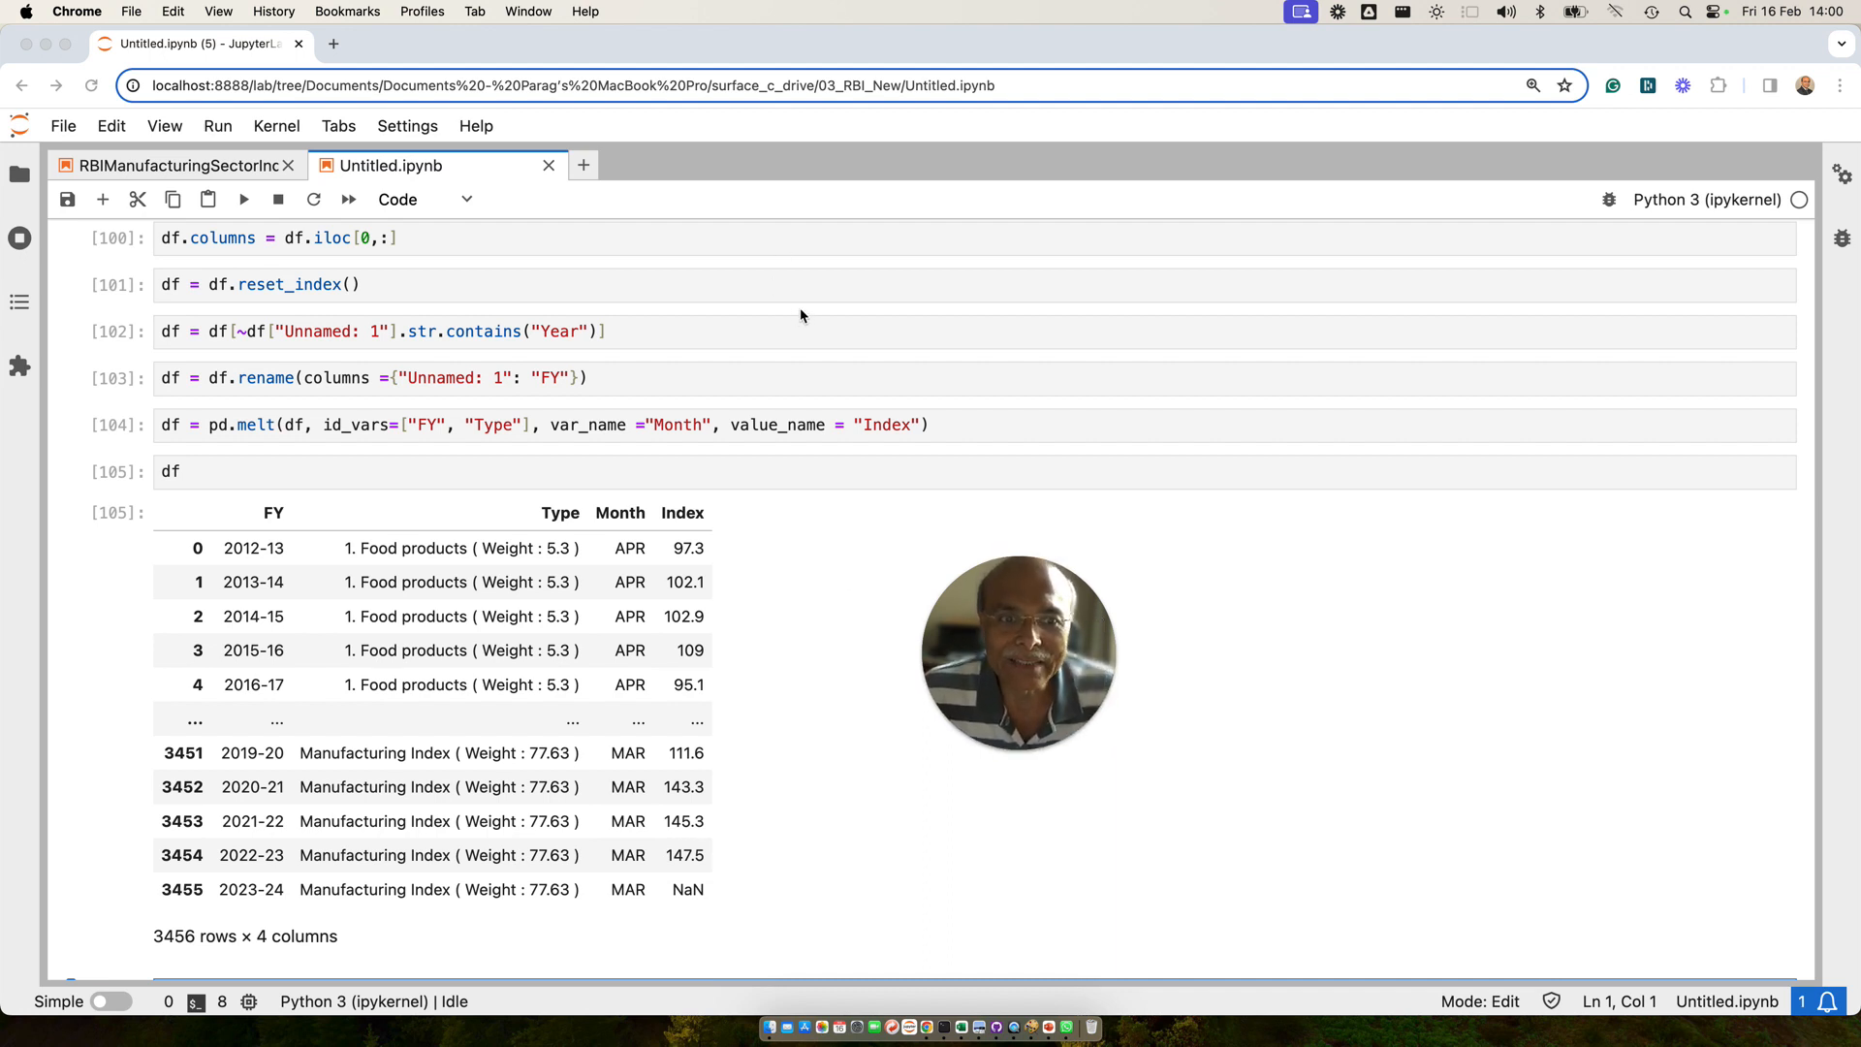
Step: Switch to Excel and examine the layout of the monthly industry-group tables on the 2011-12 base sheet
key(ctrl+Up)
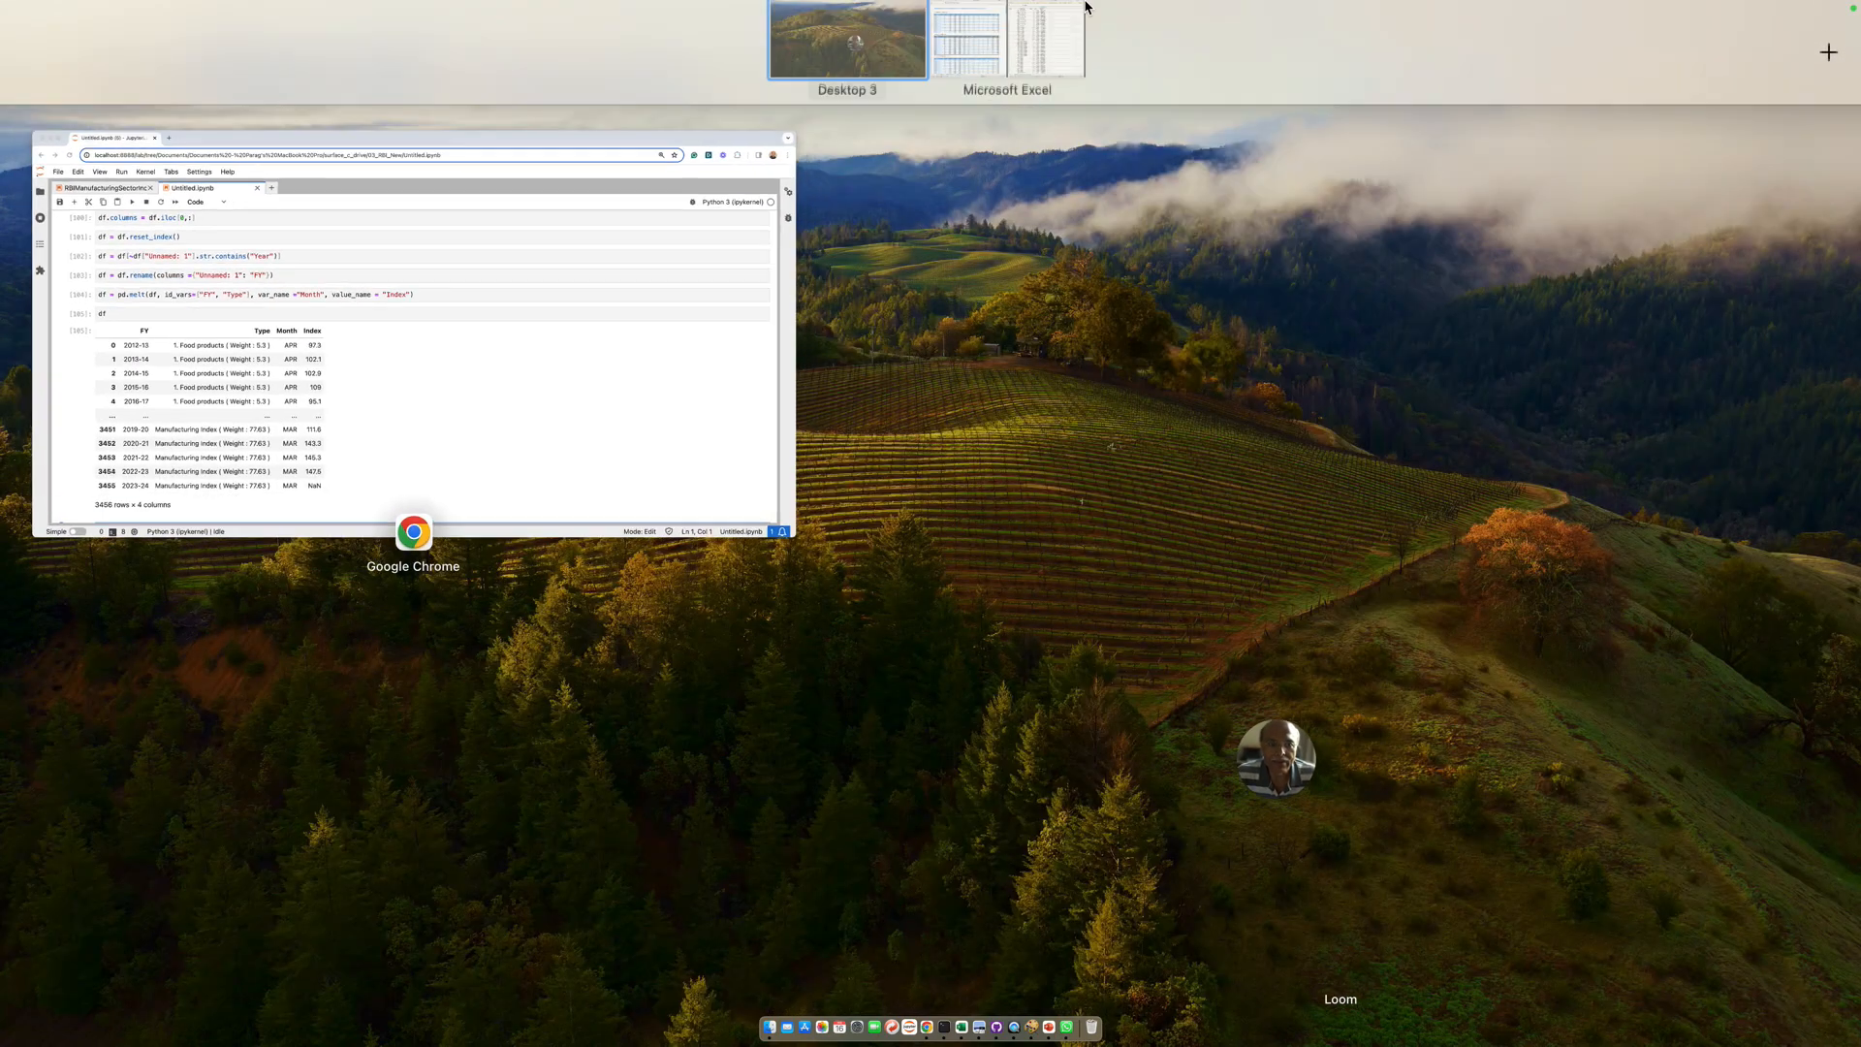
click(1014, 85)
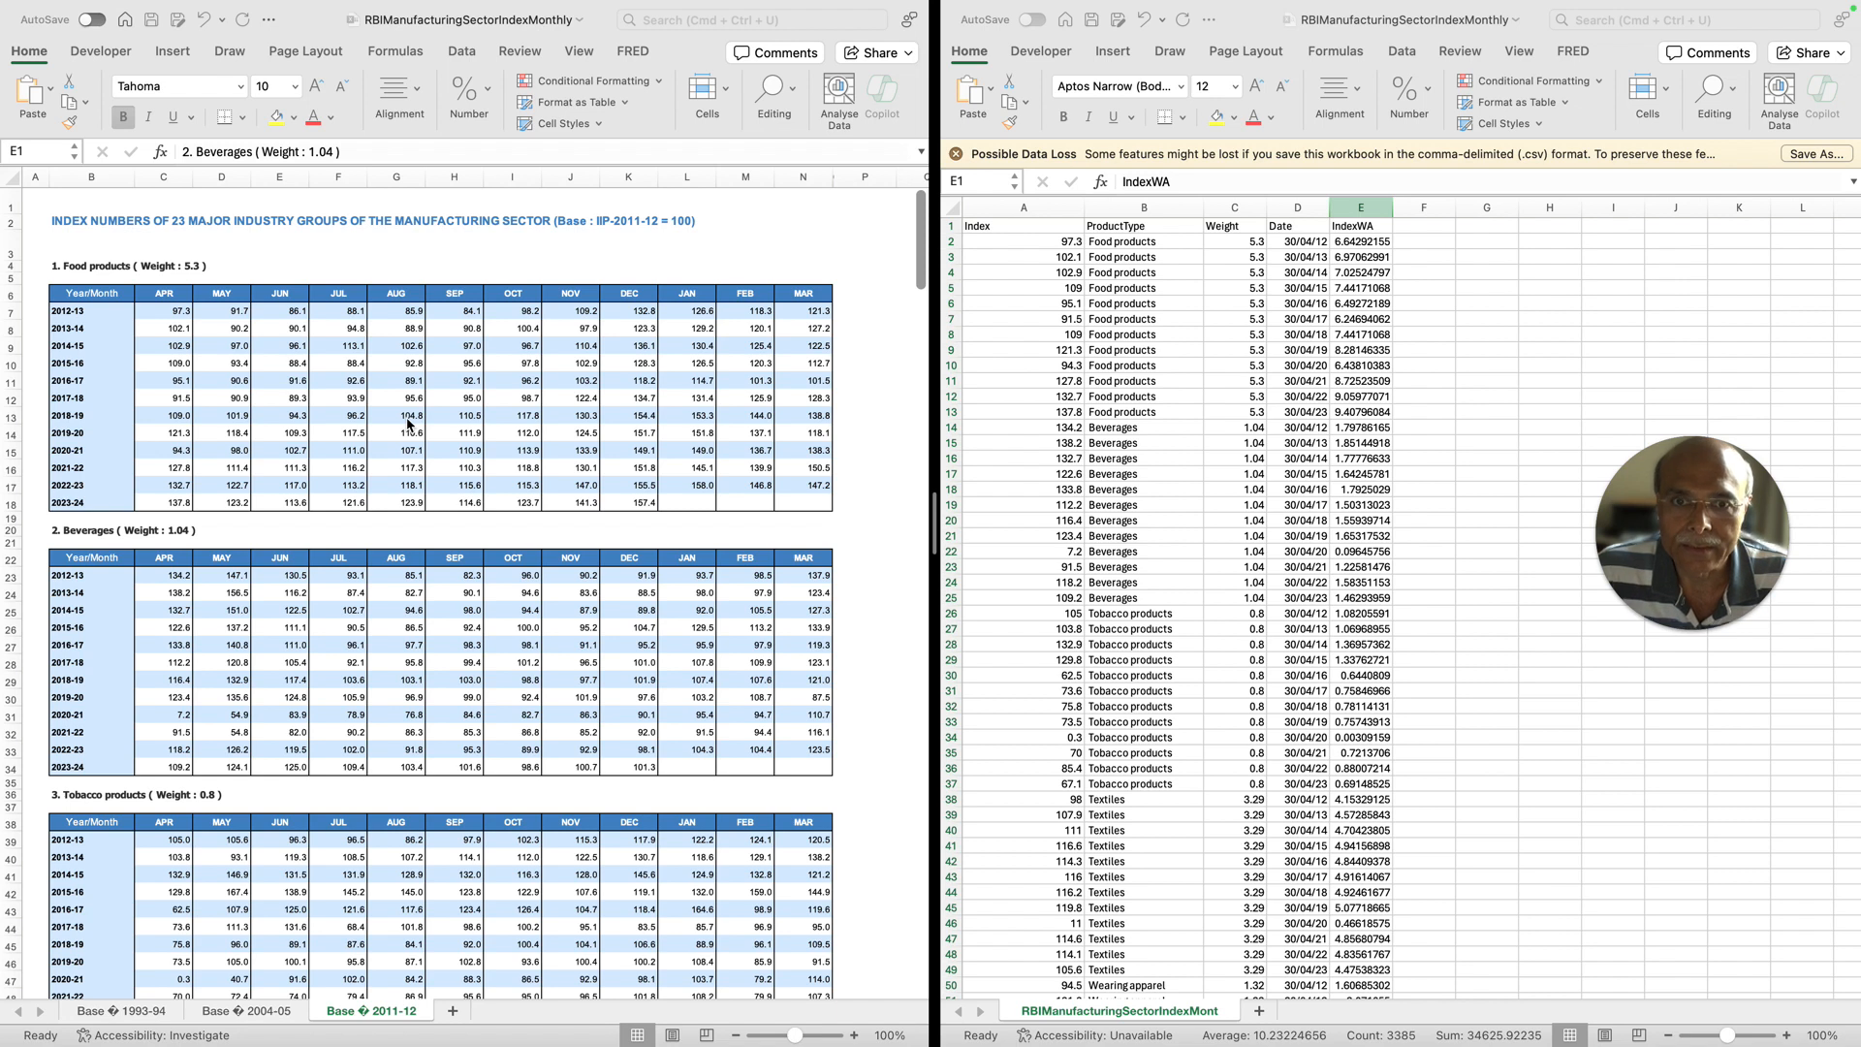
scroll(412, 456, down, 5)
scroll(412, 456, up, 5)
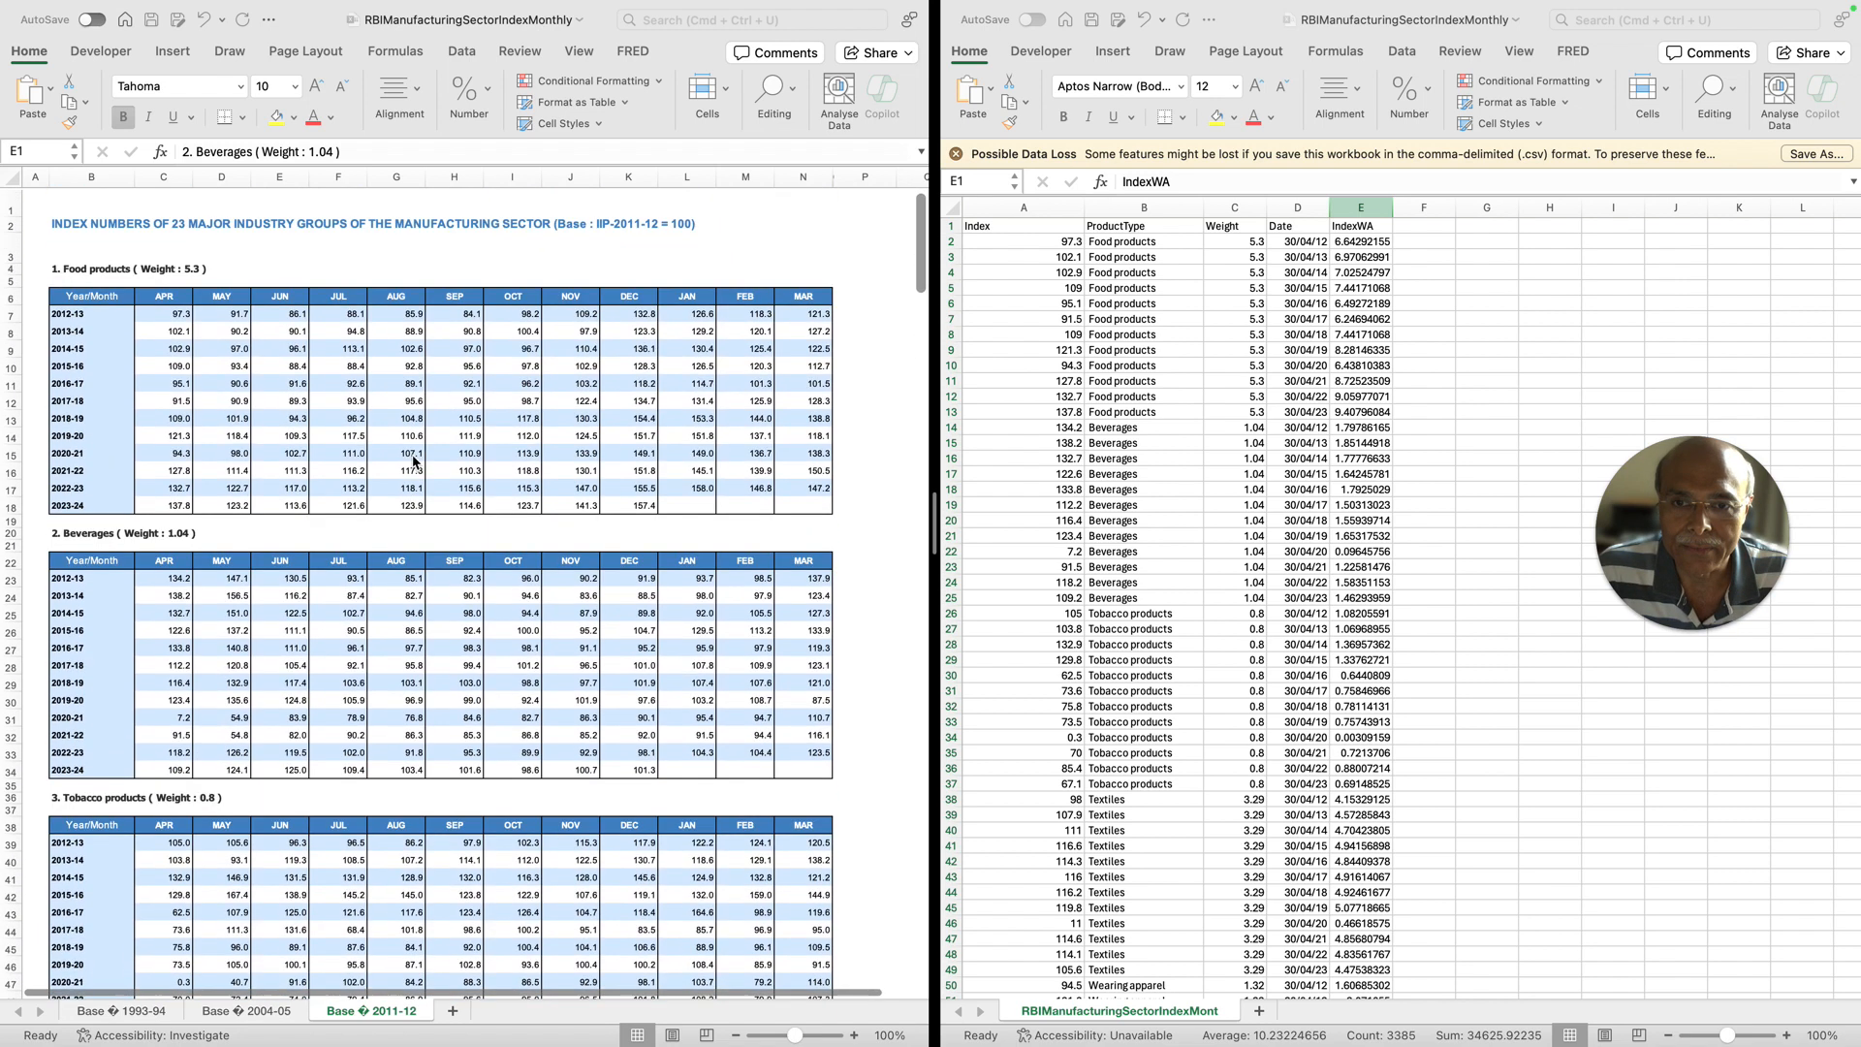
scroll(388, 365, down, 3)
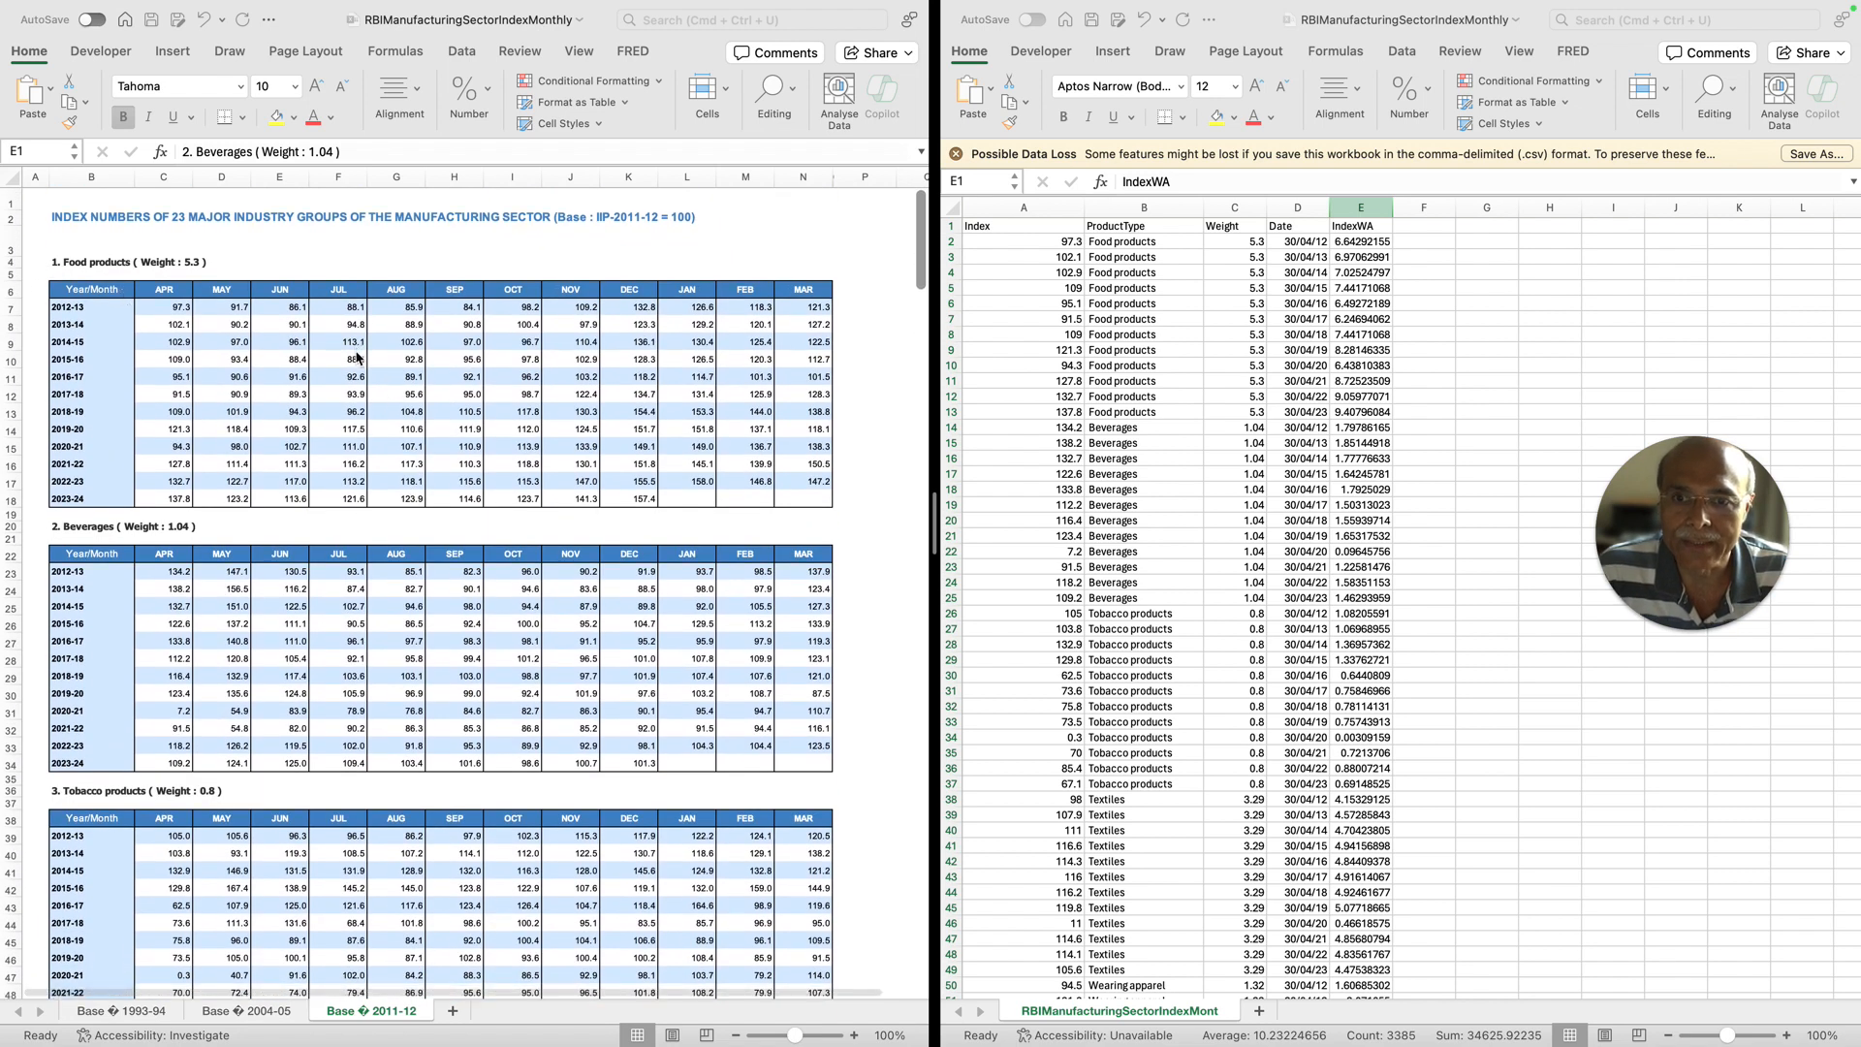
scroll(387, 364, down, 7)
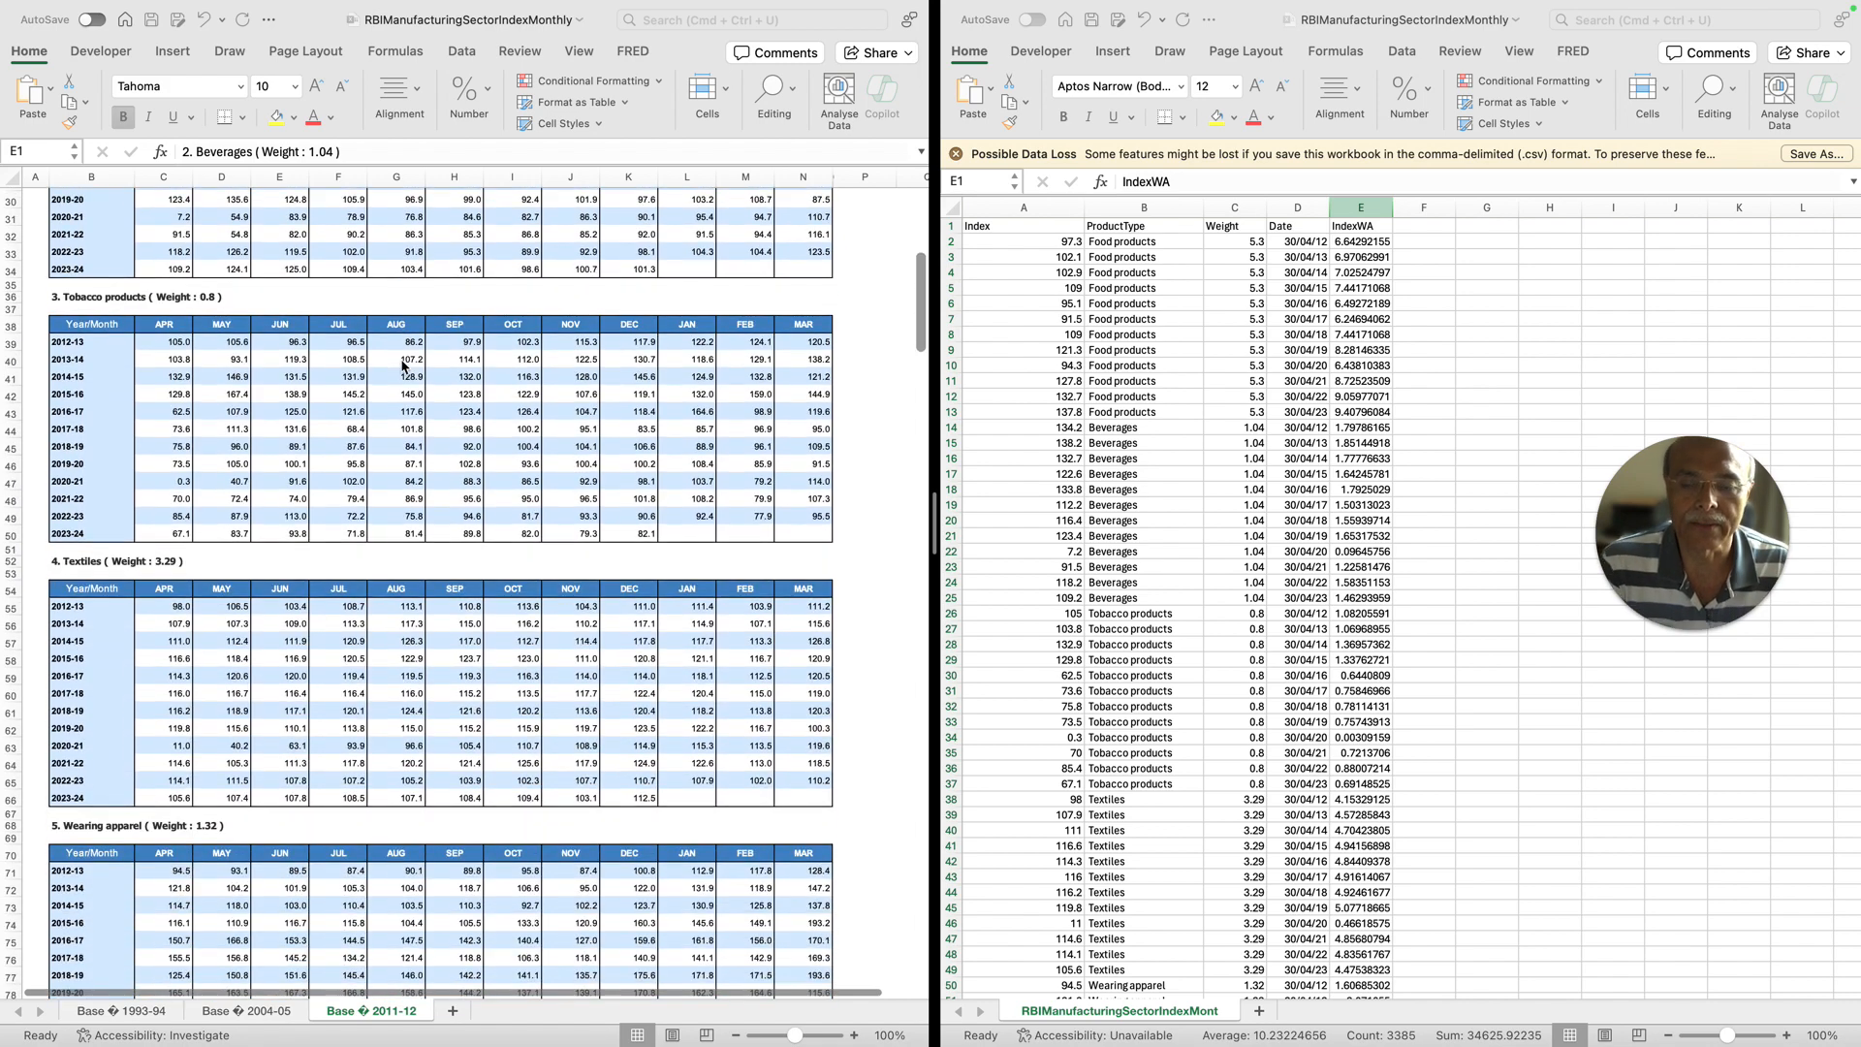
scroll(478, 407, up, 10)
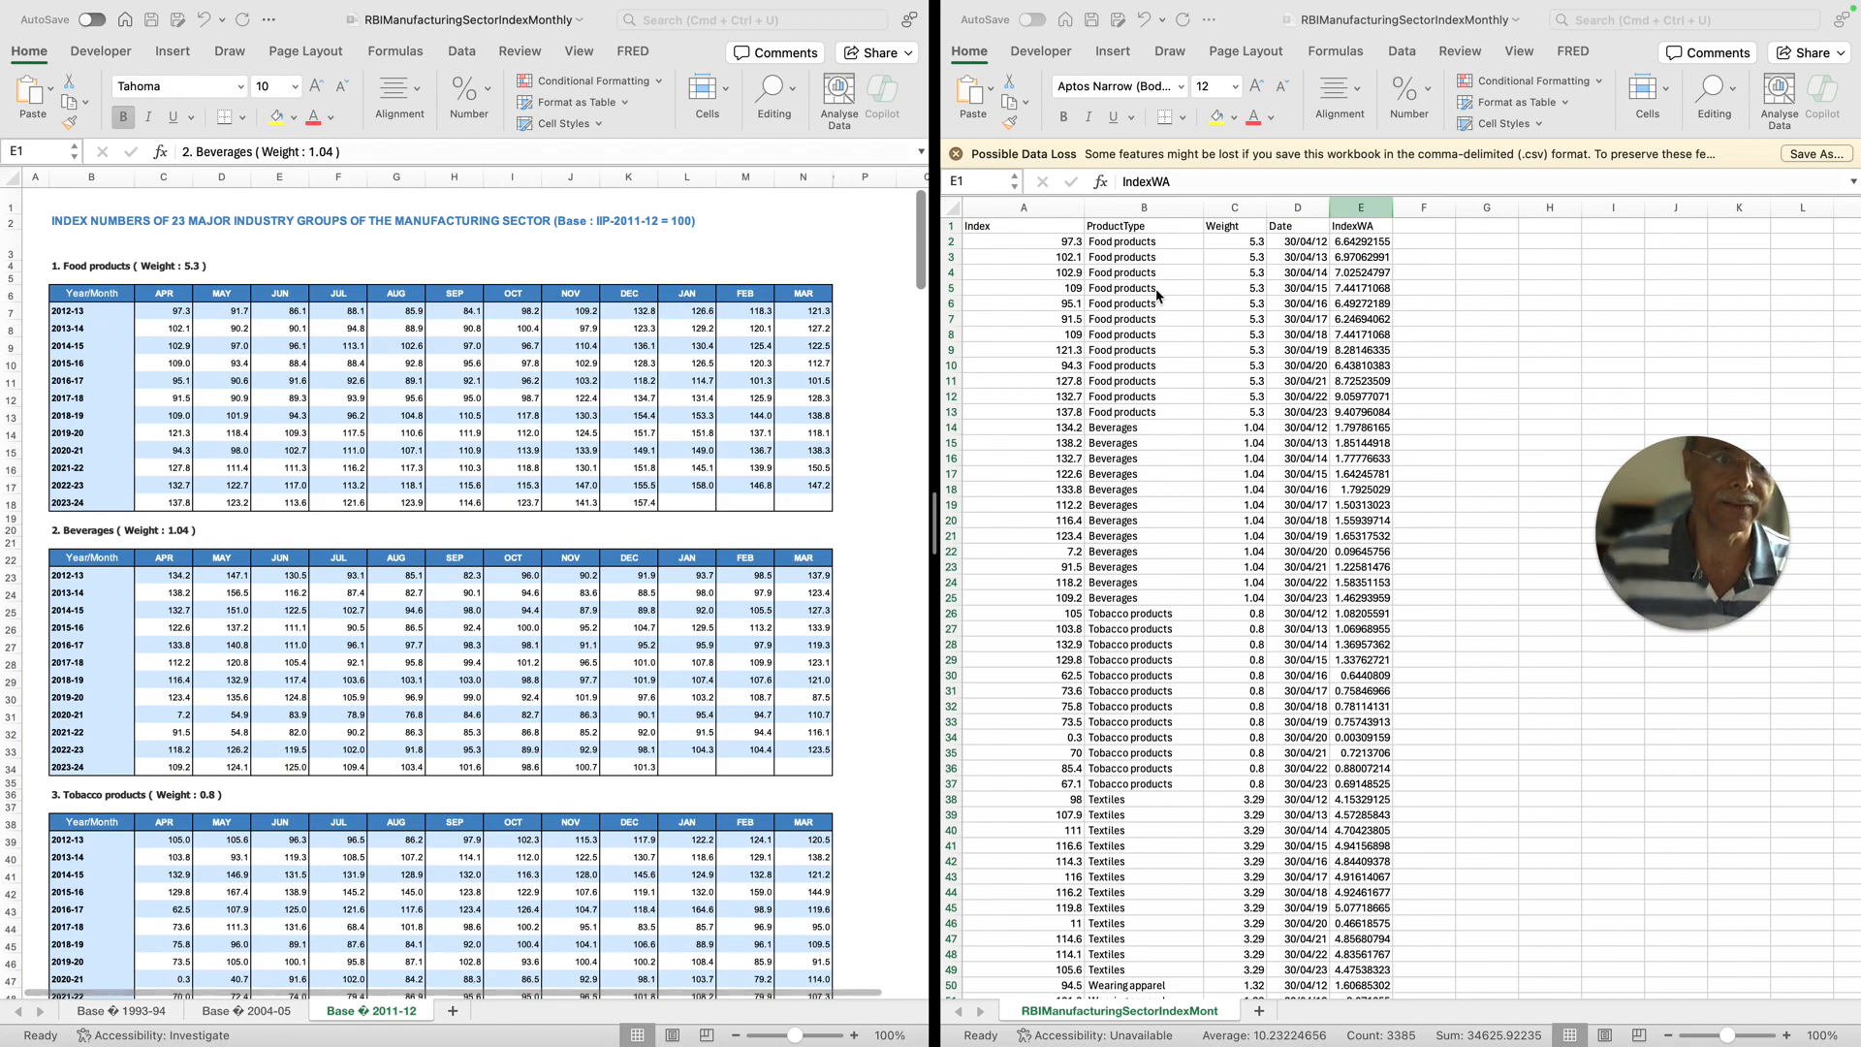
Step: Look through the flattened CSV table with the columns Index, ProductType, Weight, Date and IndexWA
scroll(1081, 301, down, 10)
scroll(1083, 300, down, 20)
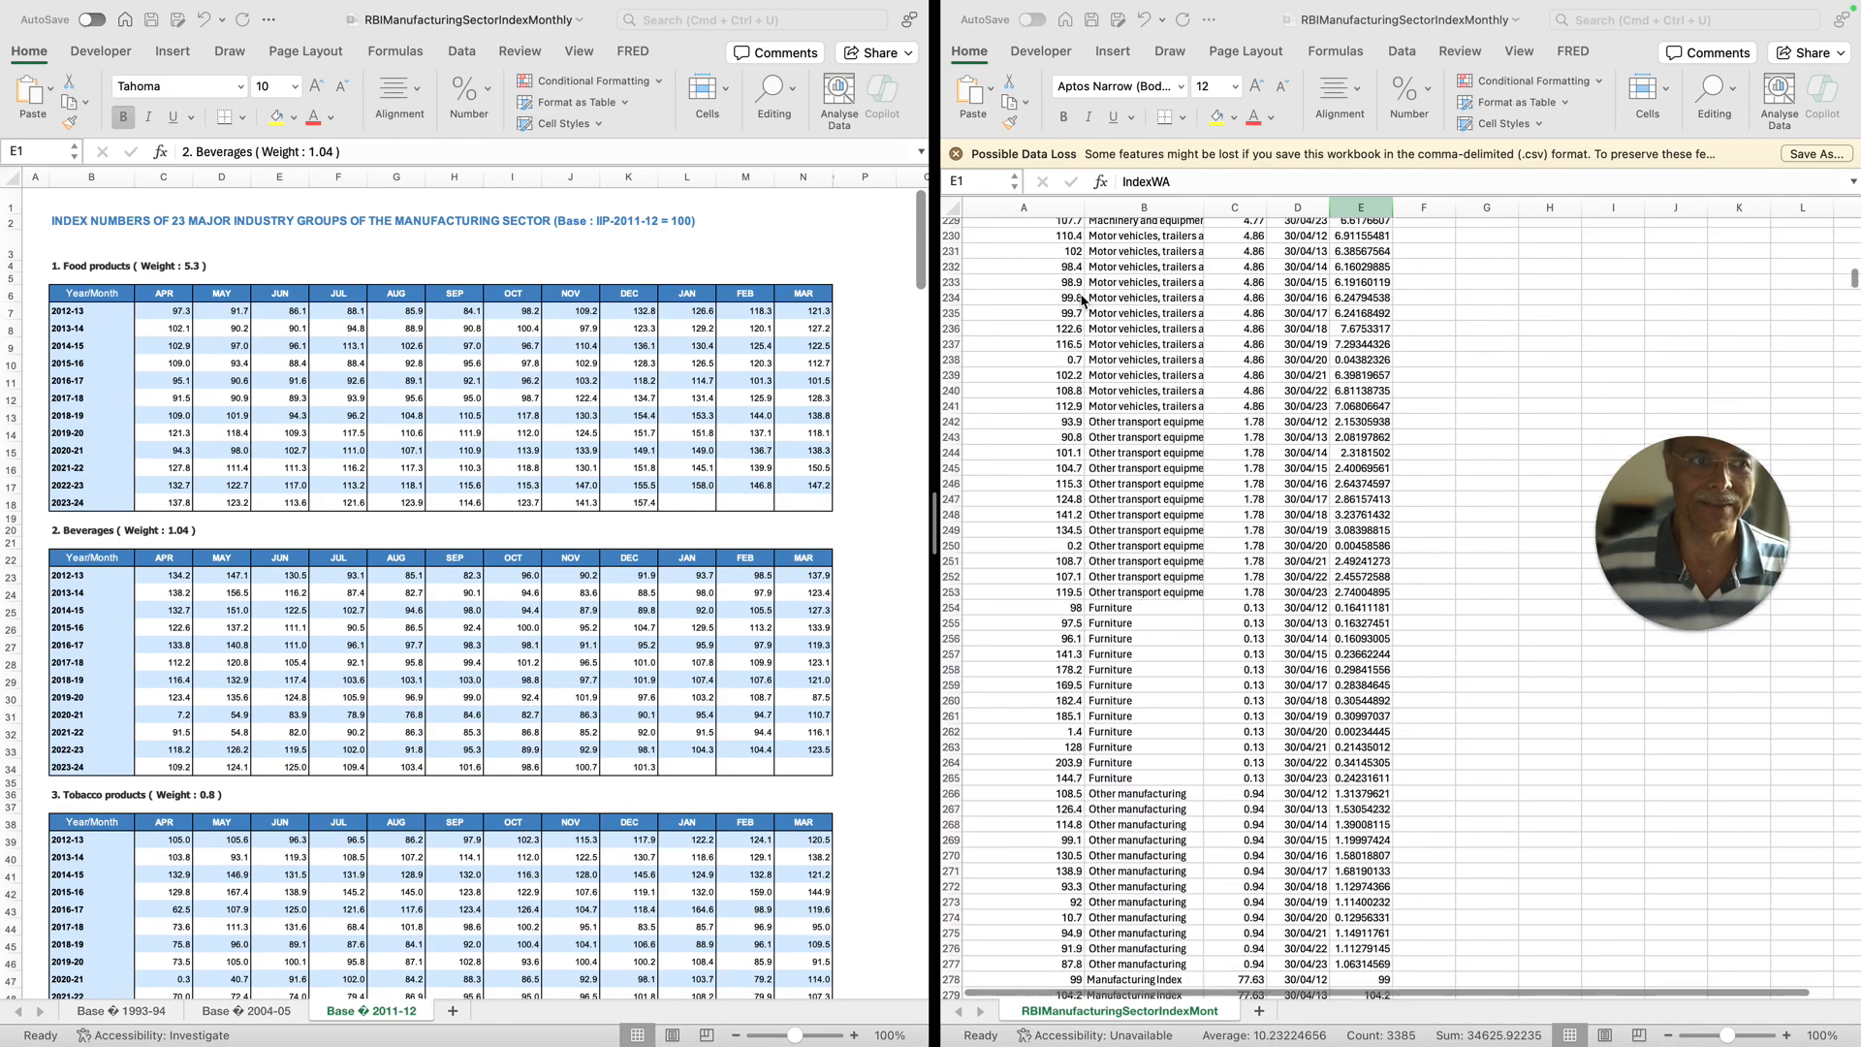
scroll(1083, 301, up, 20)
scroll(1083, 300, up, 10)
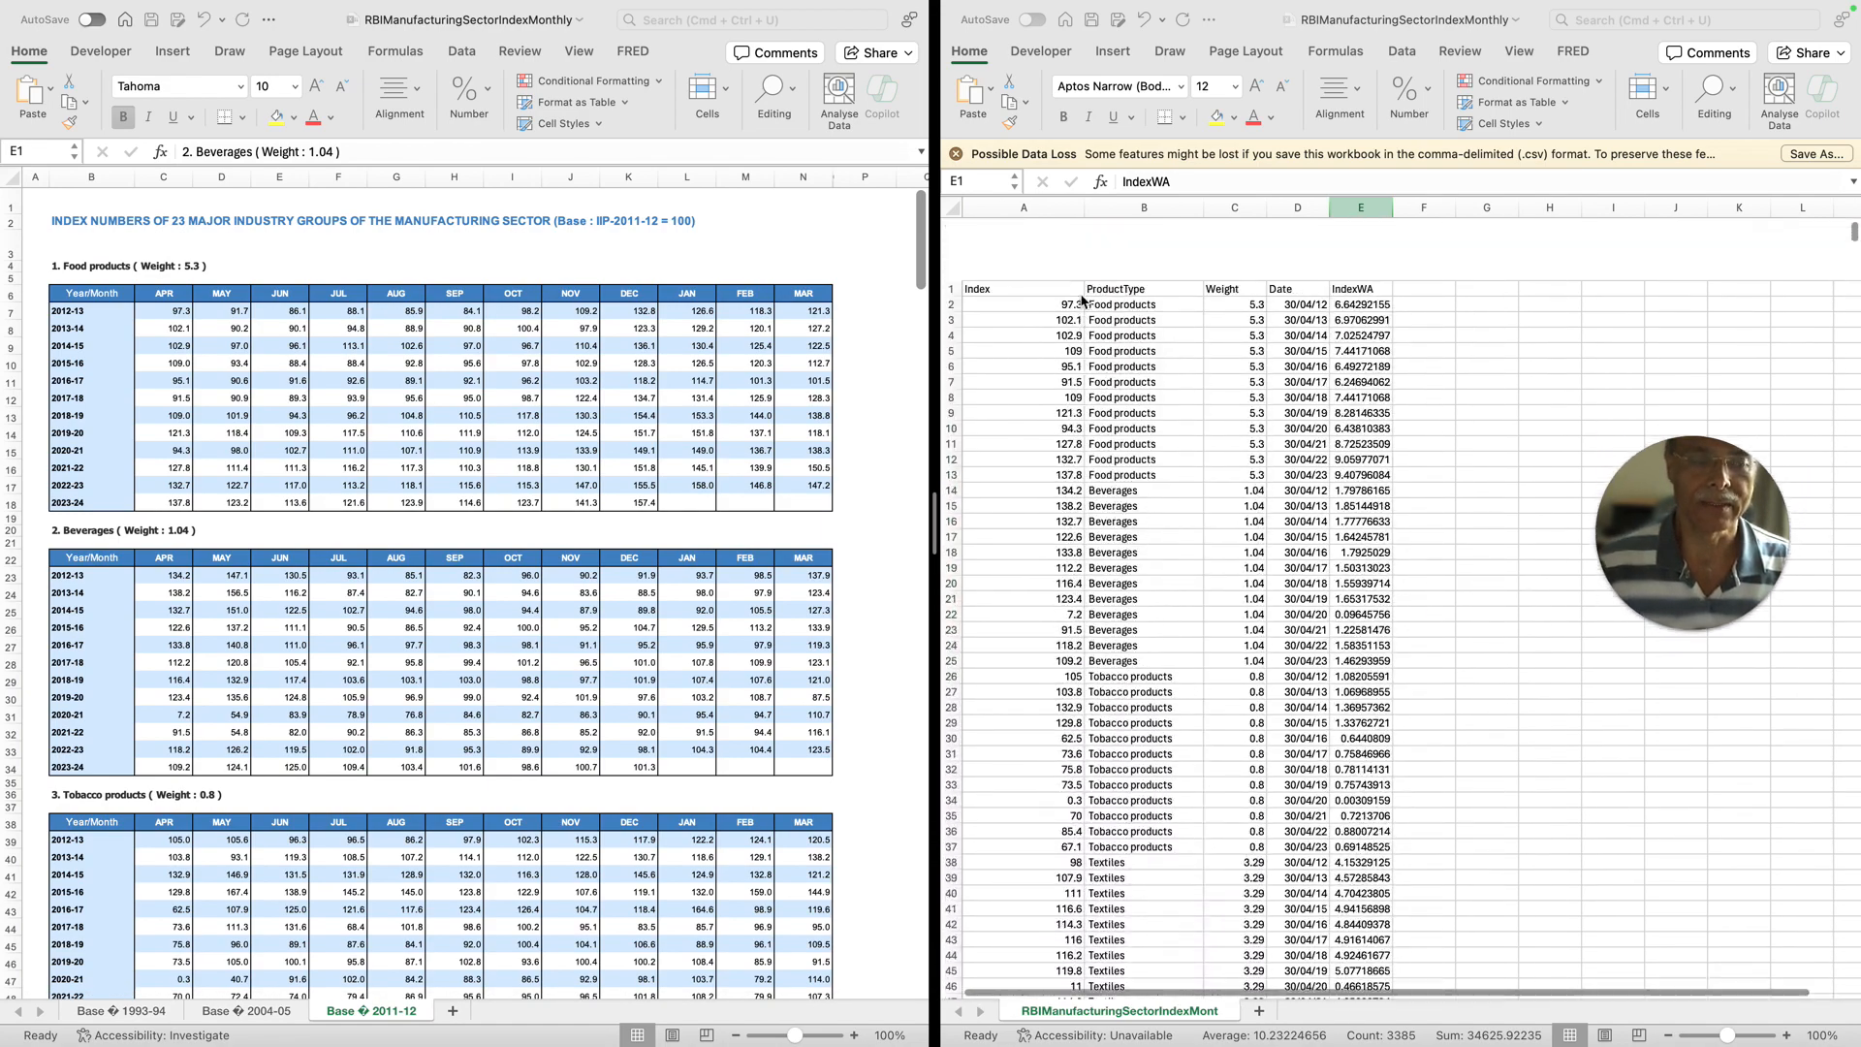
scroll(1083, 300, down, 20)
scroll(1083, 301, down, 10)
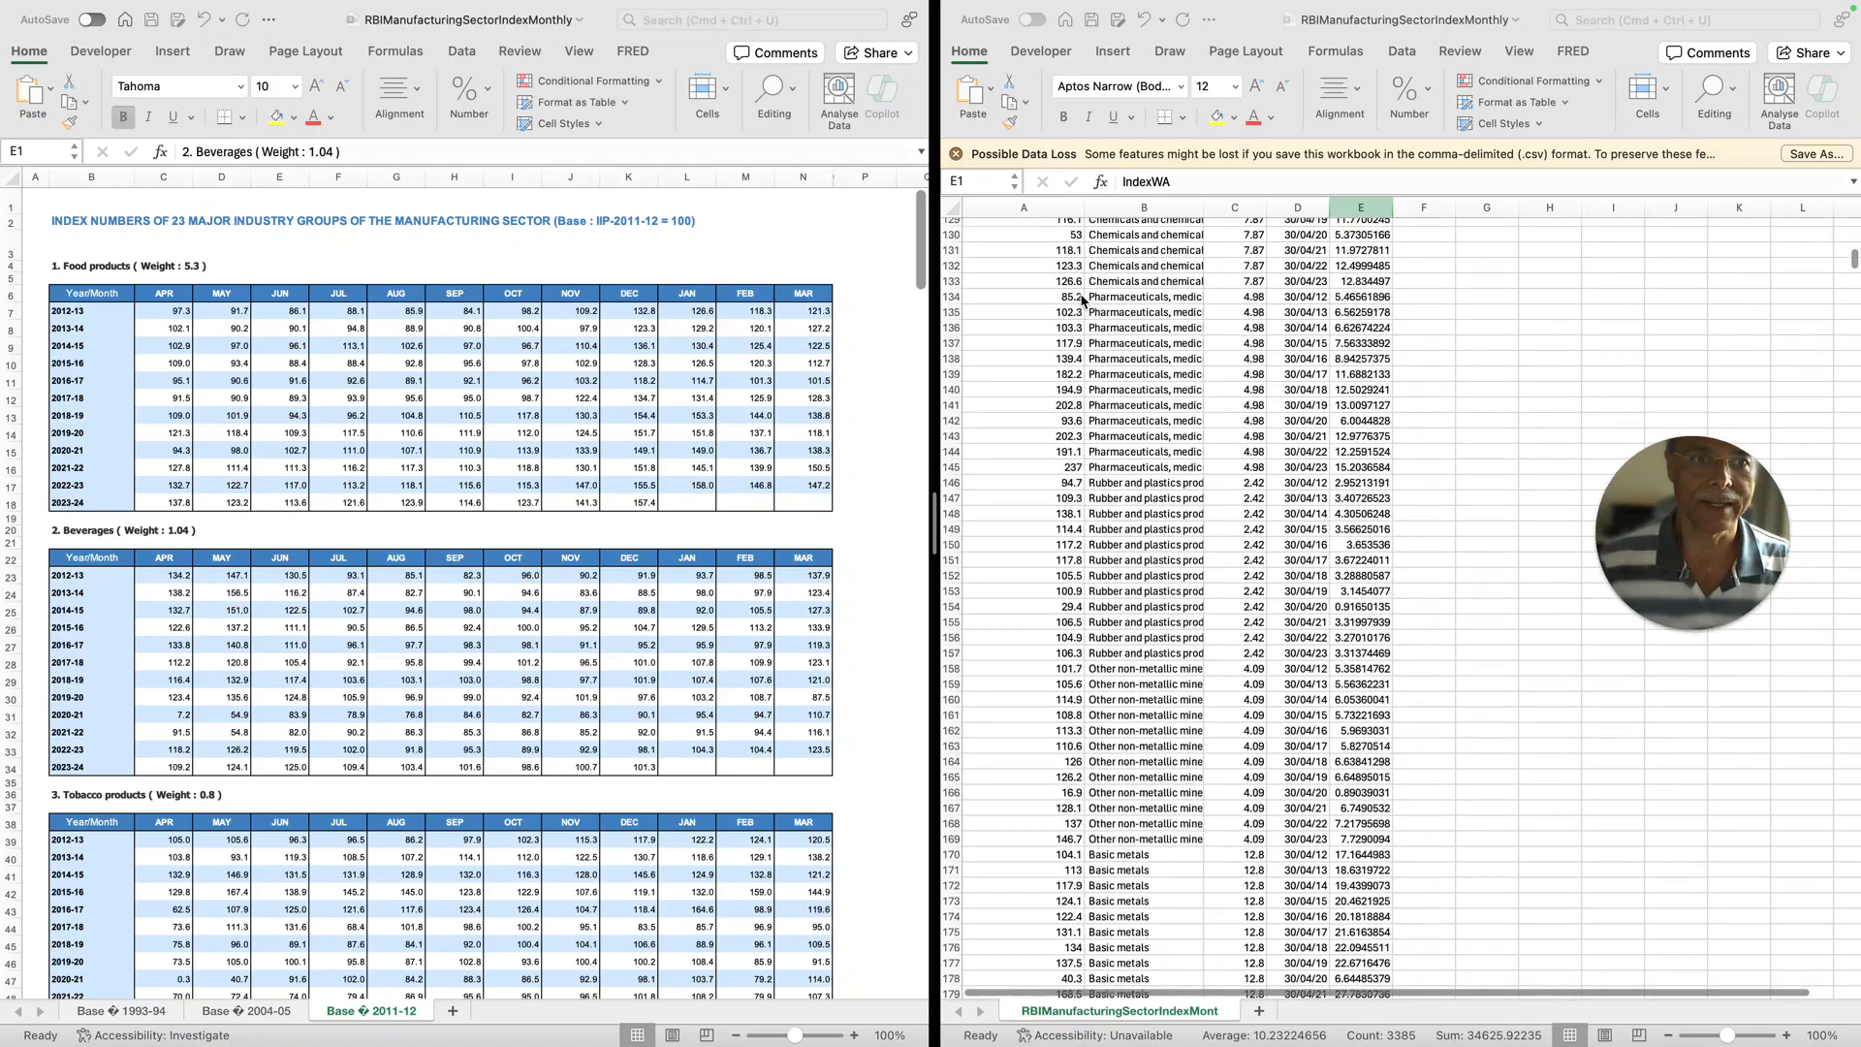
scroll(1083, 300, up, 20)
Step: Switch to the notebook in Chrome and view the cell that imports the libraries and reads the Excel file
key(ctrl+Up)
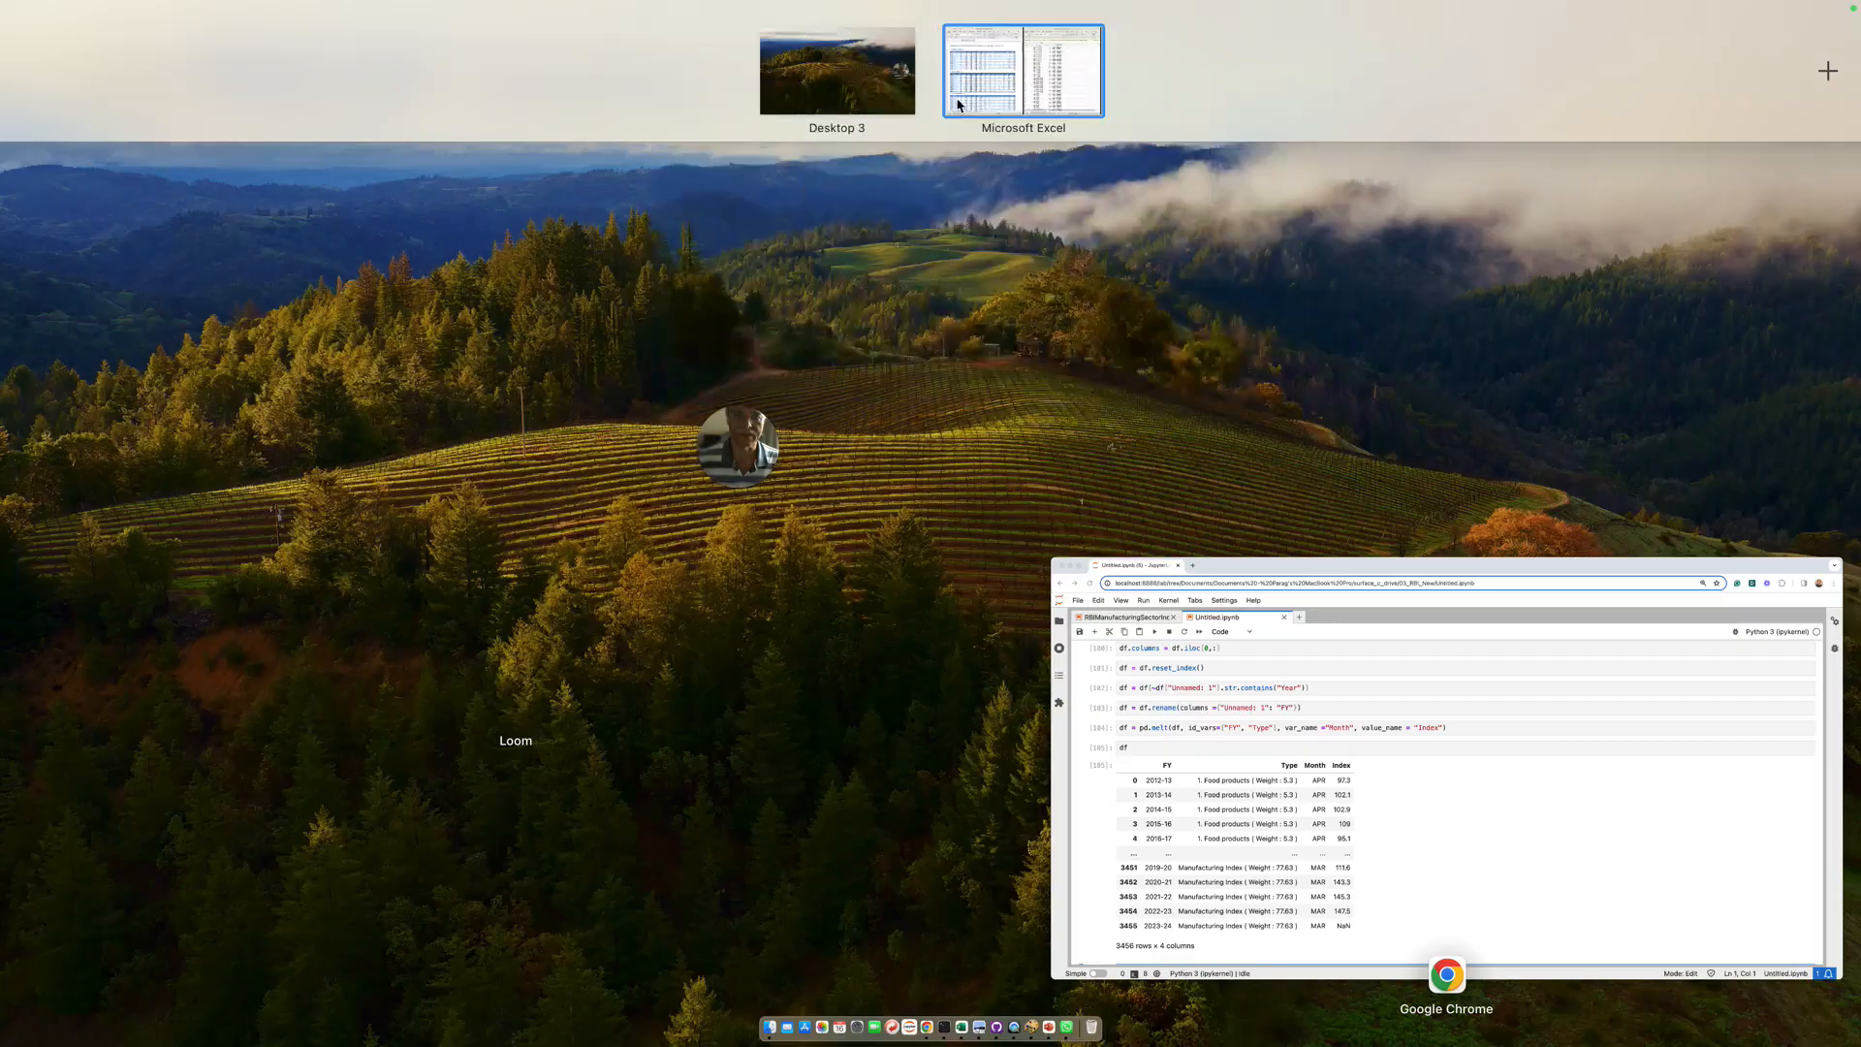
click(1242, 759)
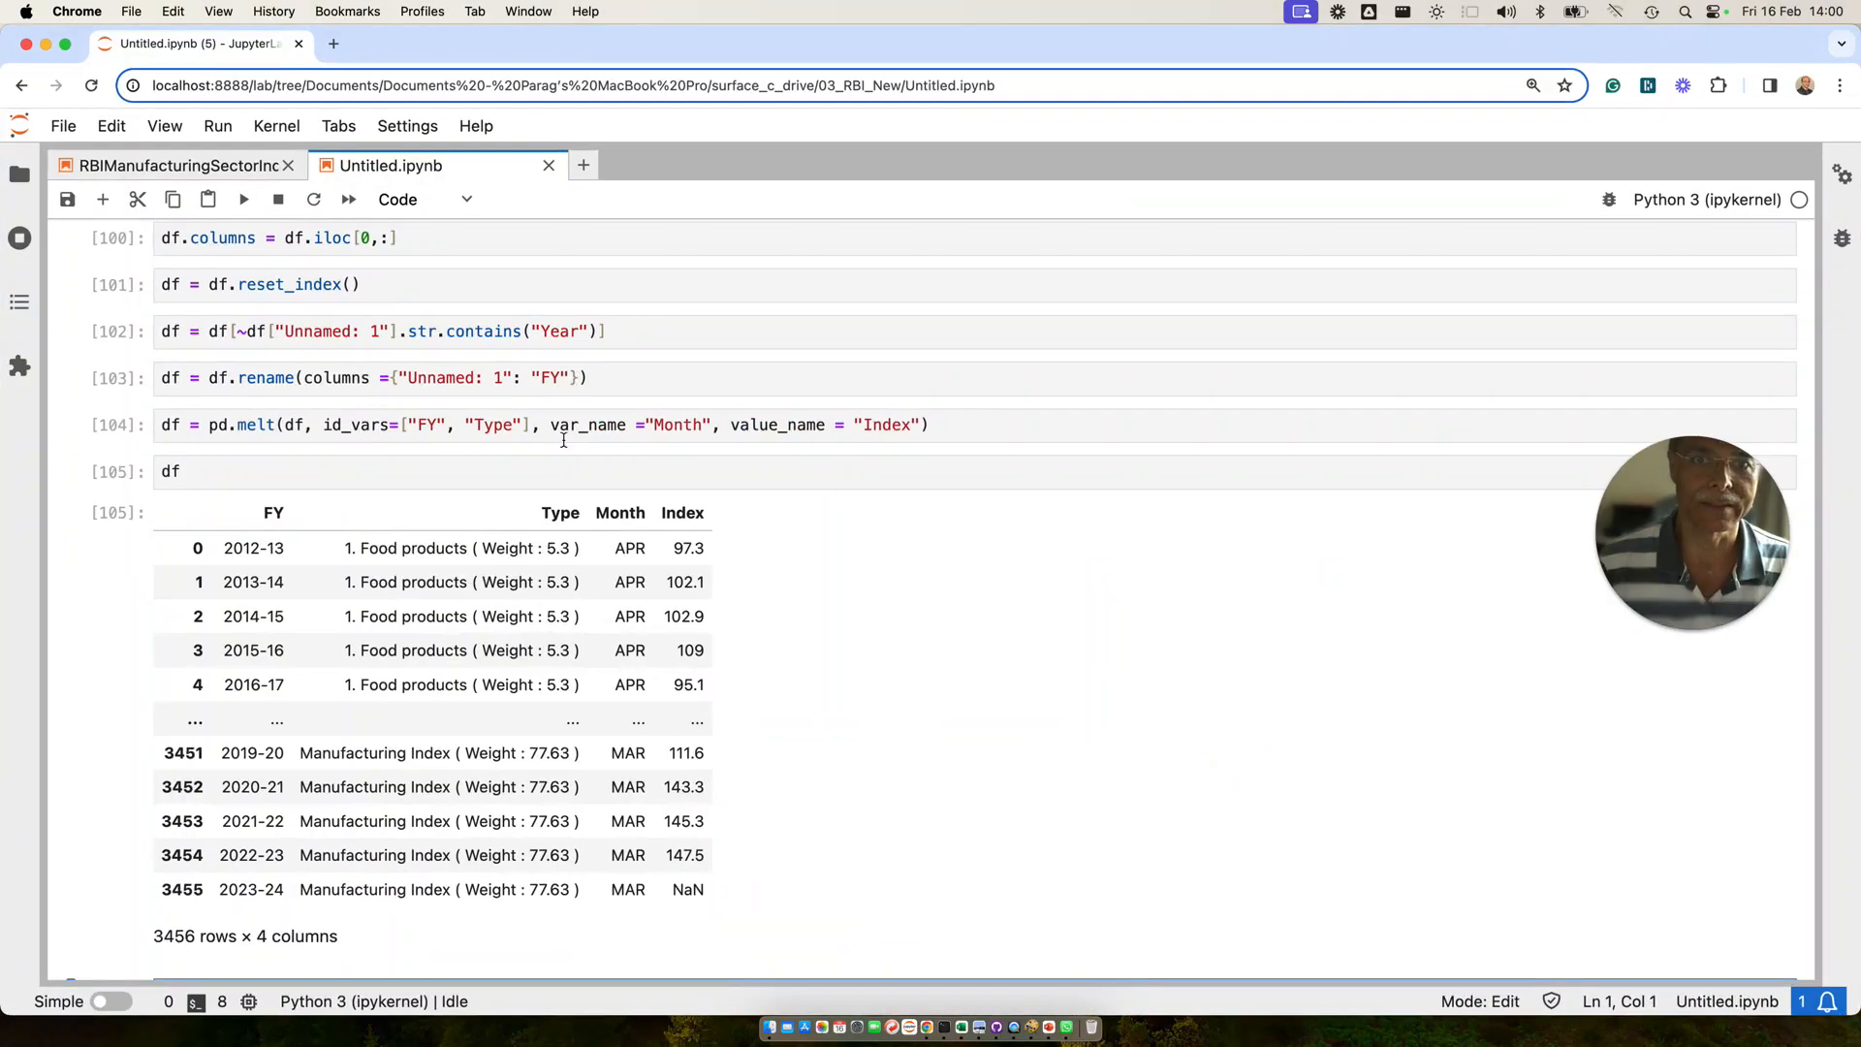
scroll(562, 436, up, 5)
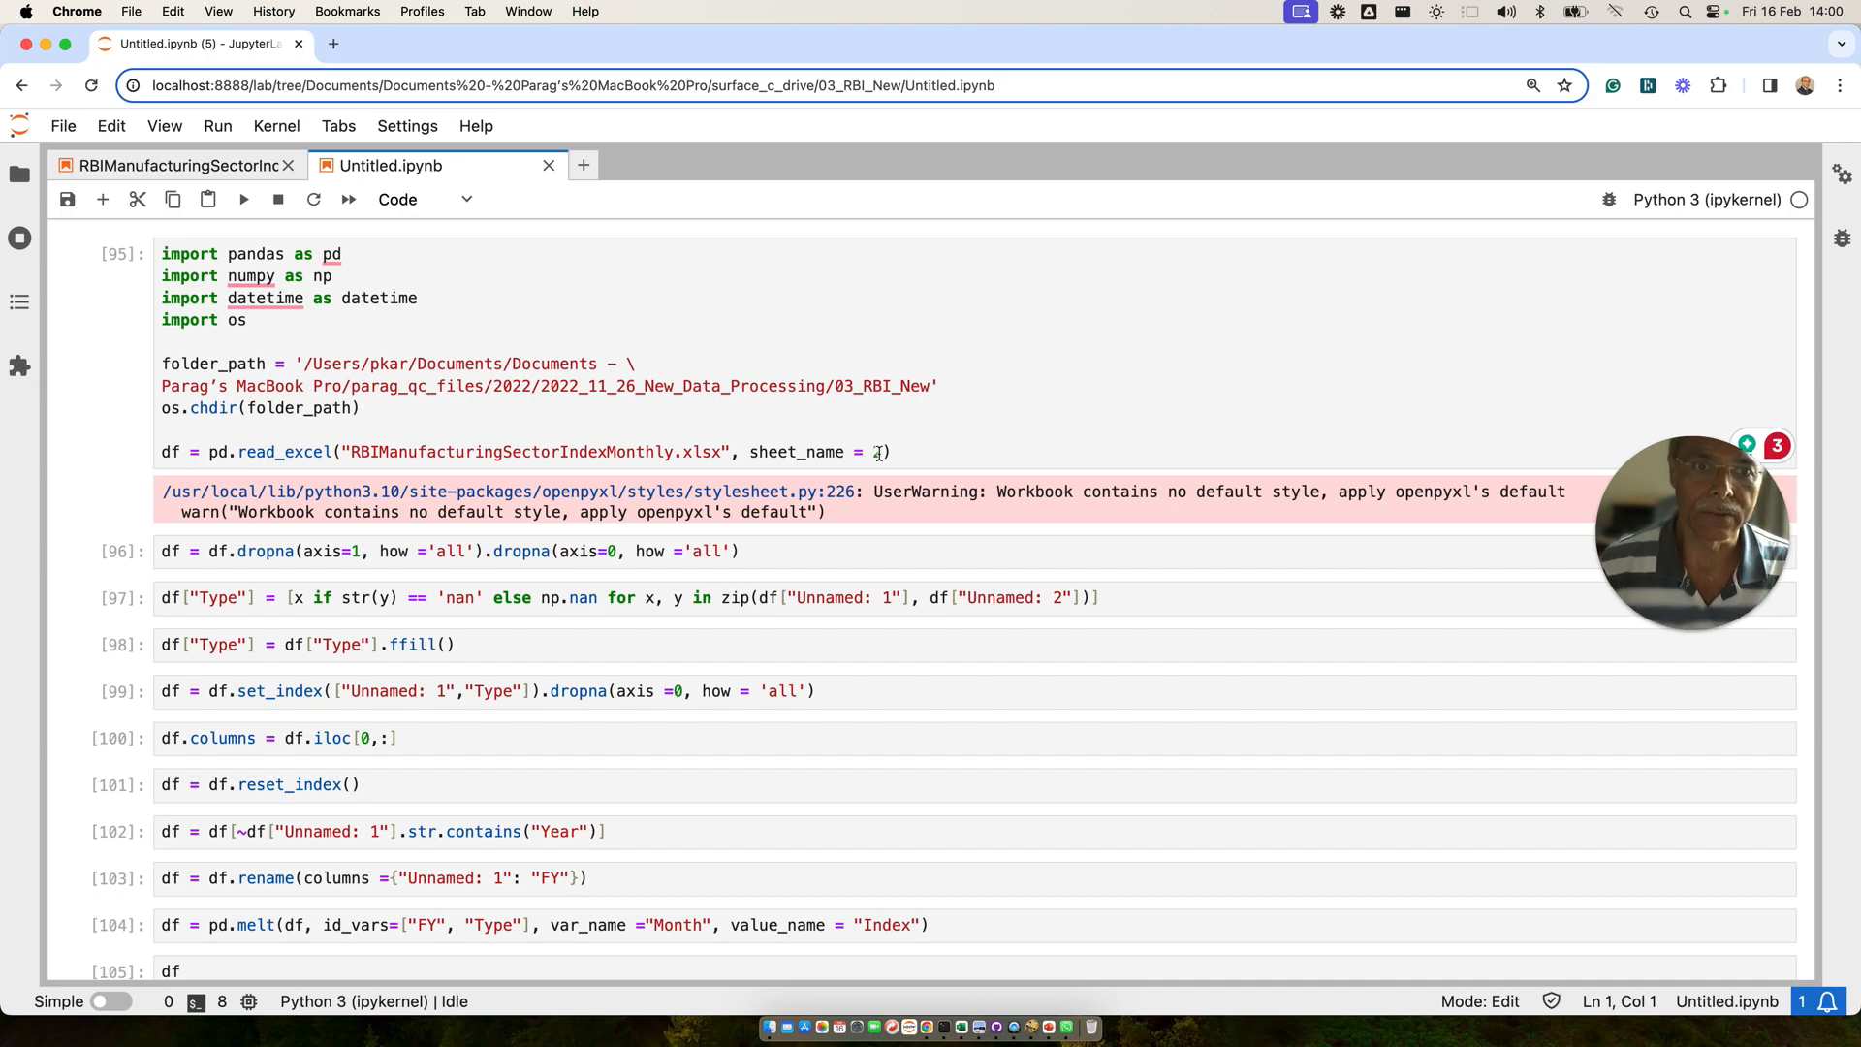
Step: Check the source workbook's sheet order in Excel against the sheet_name argument, and return to the notebook in Chrome
key(ctrl+Up)
mouse_move(933, 13)
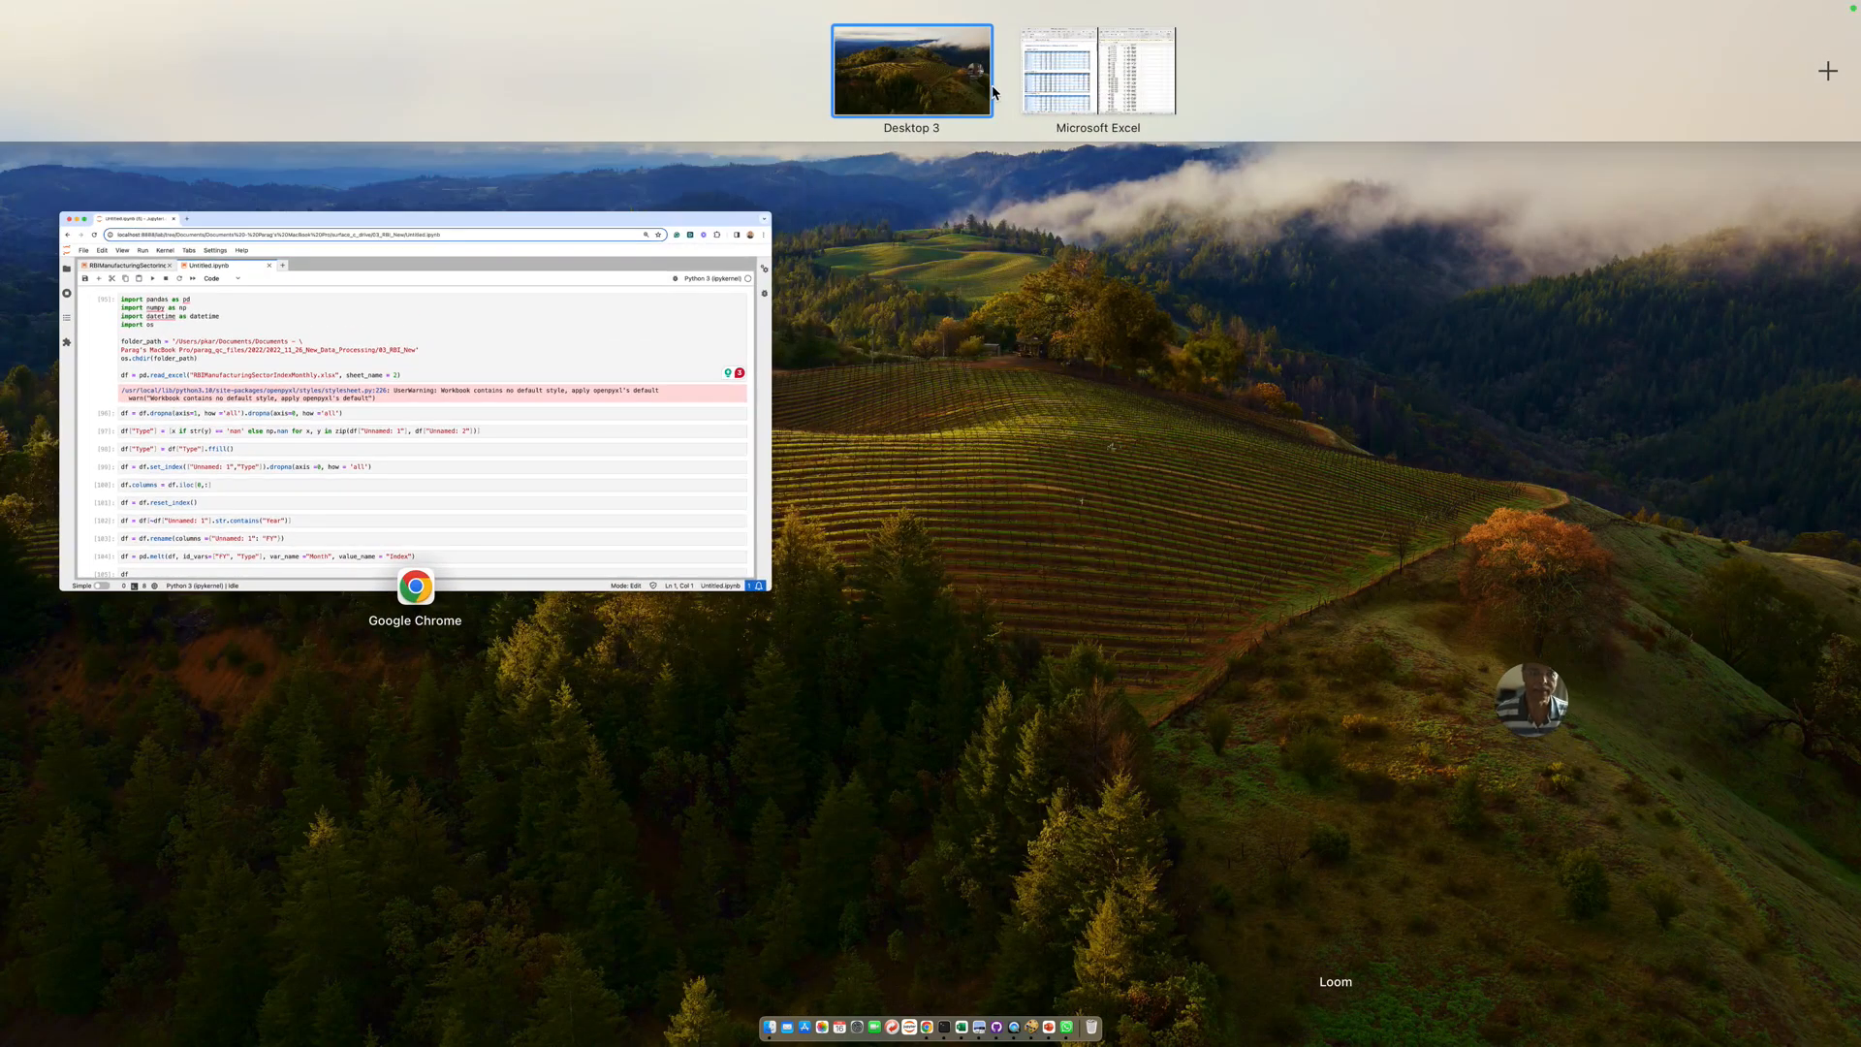
click(1042, 86)
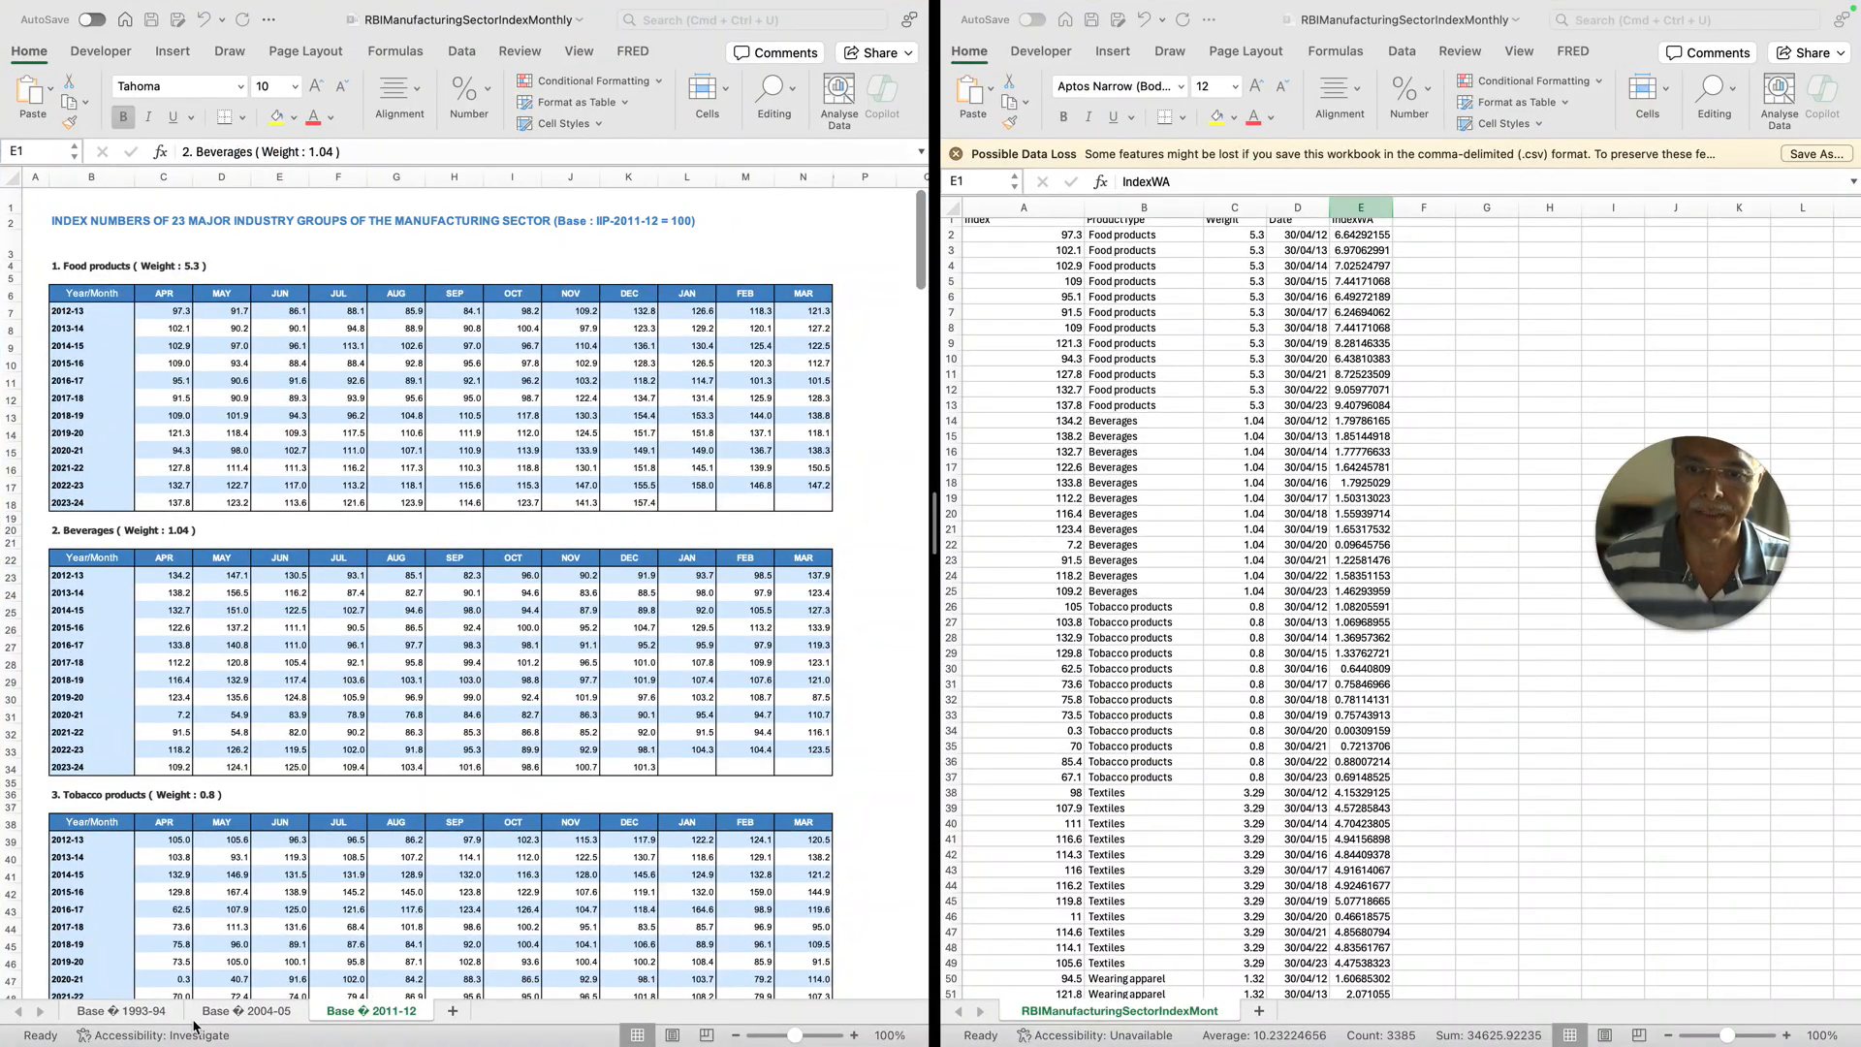
key(ctrl+Up)
mouse_move(1086, 22)
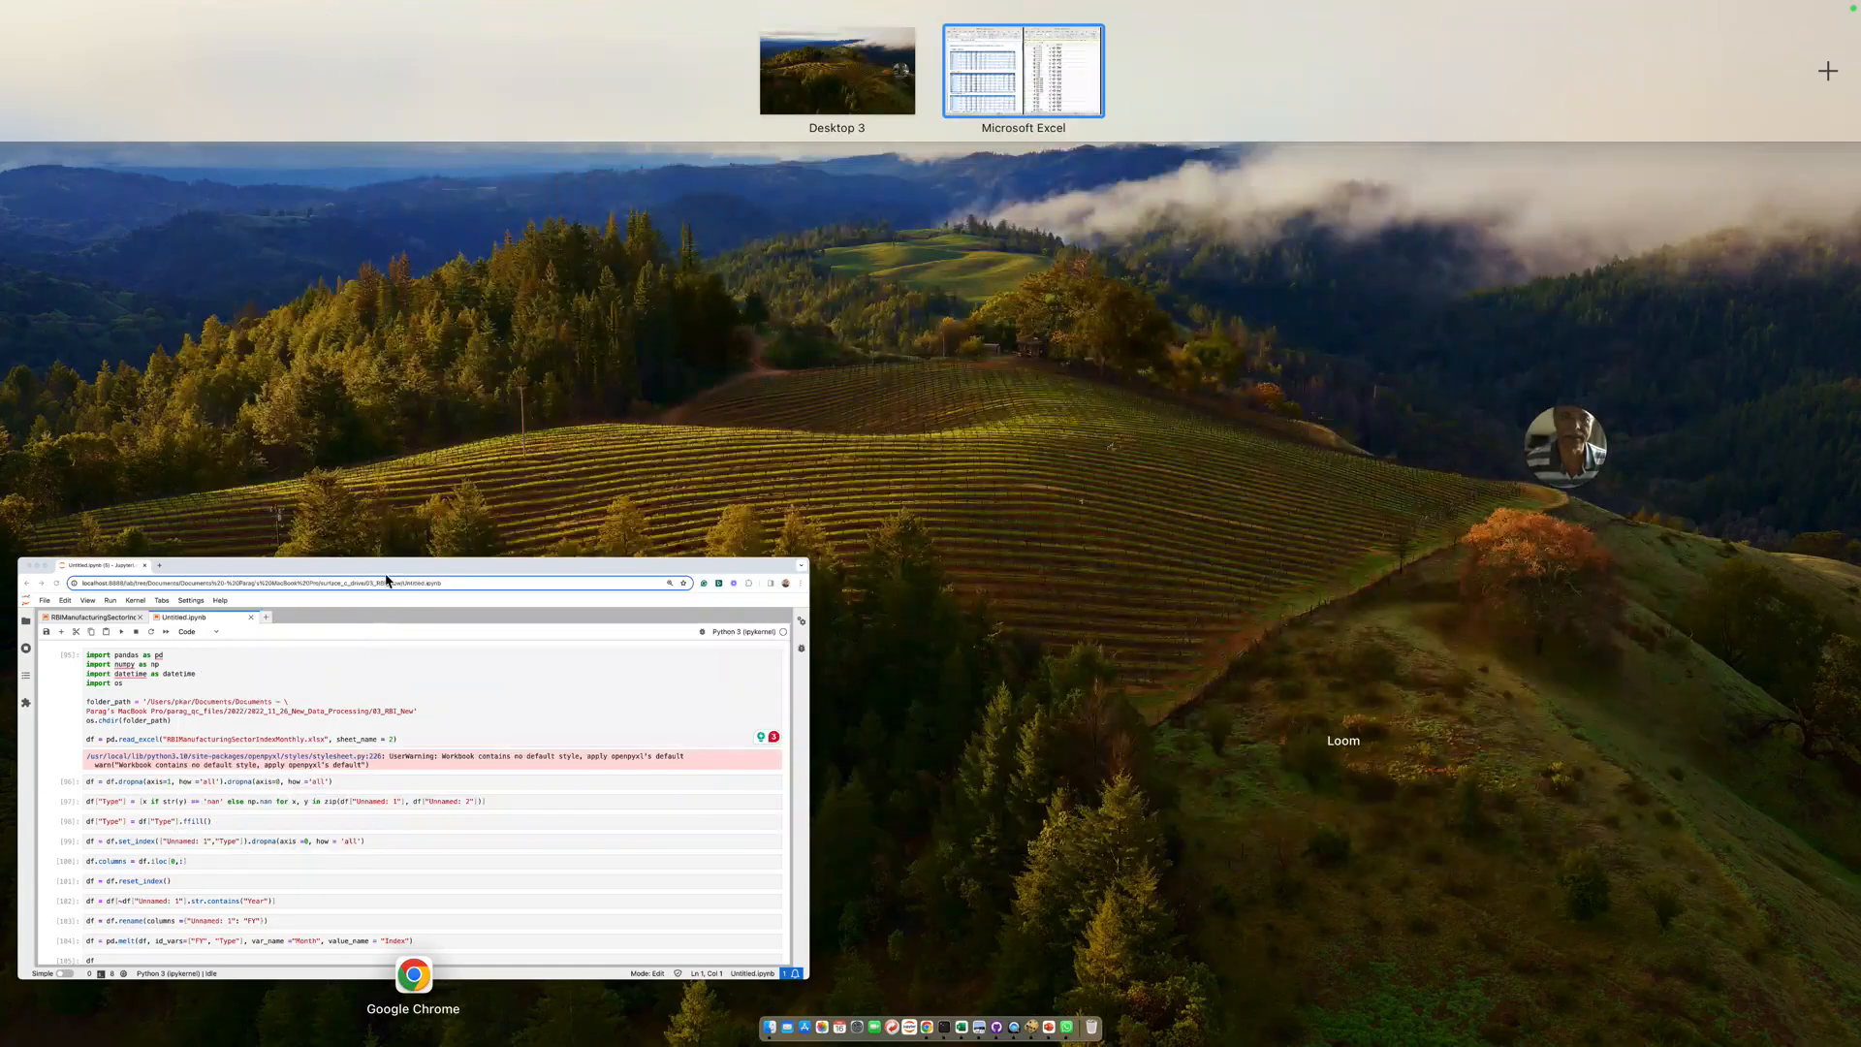
click(303, 686)
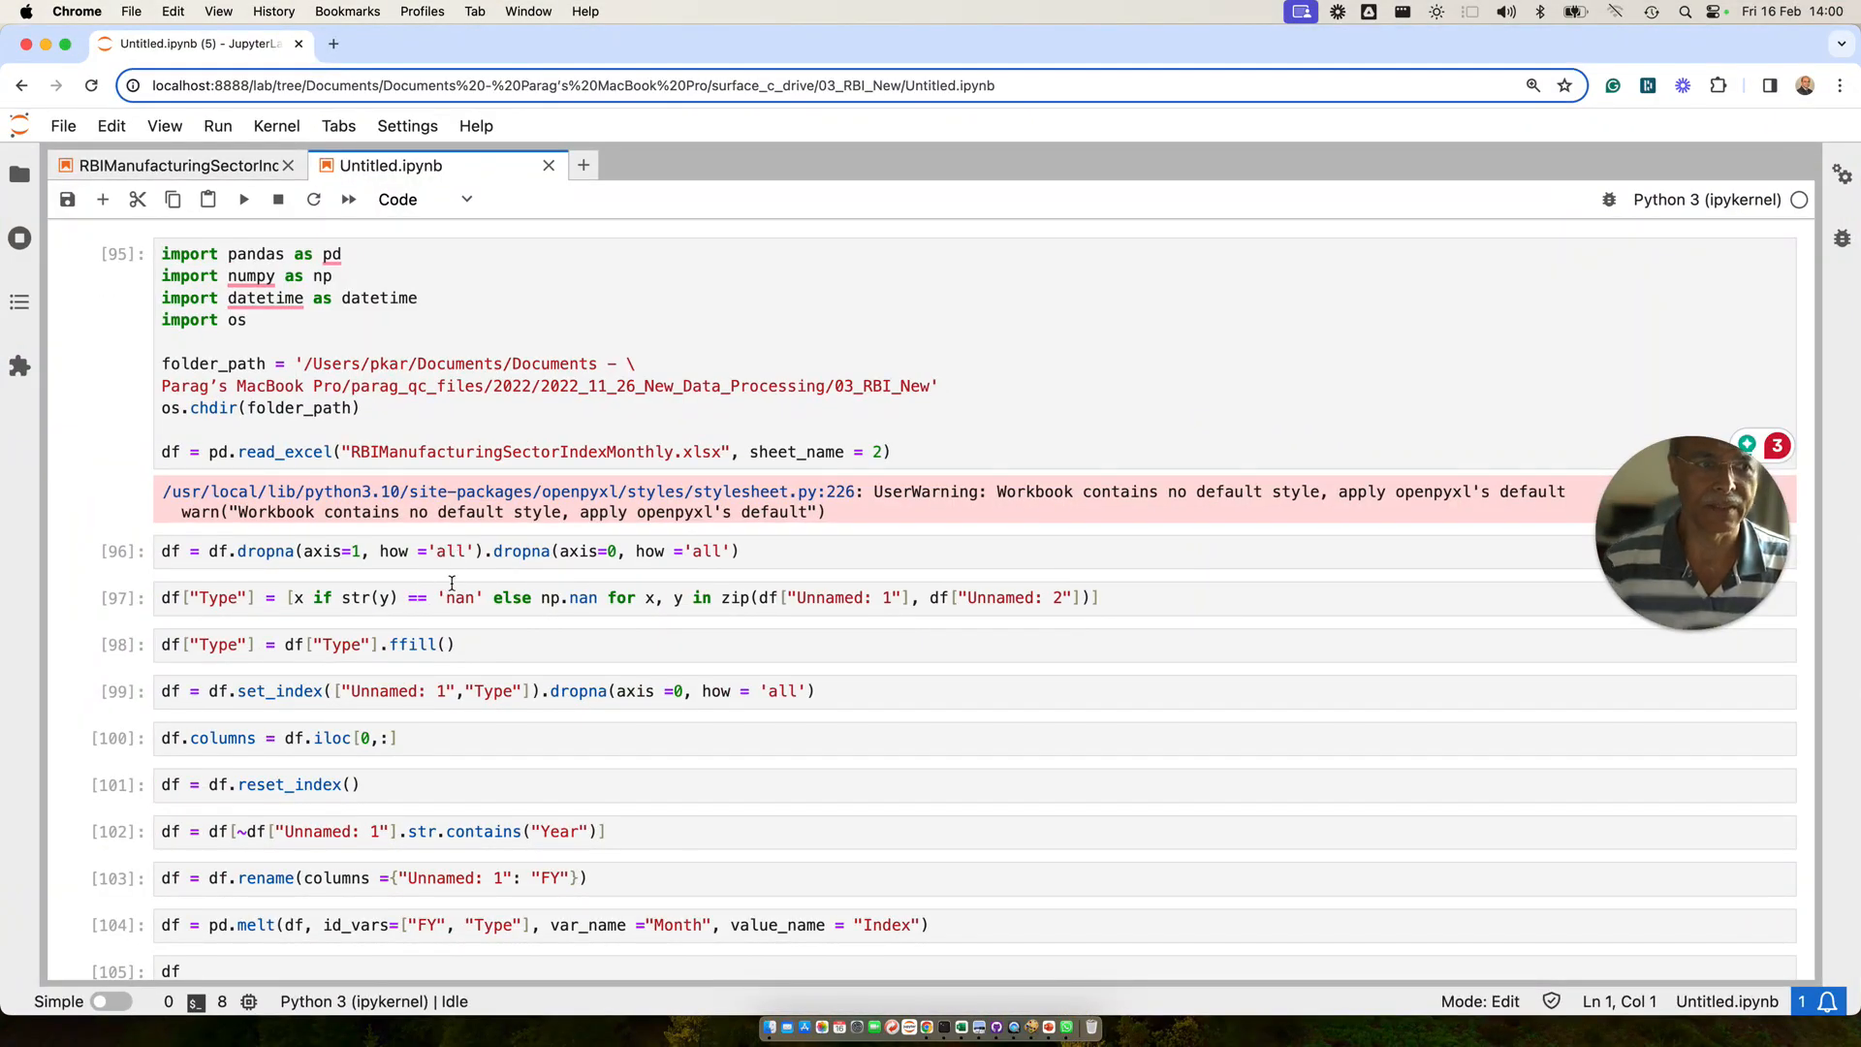
Step: Review the data-cleaning cells from dropna to melt and select the cell that outputs df
scroll(456, 577, down, 2)
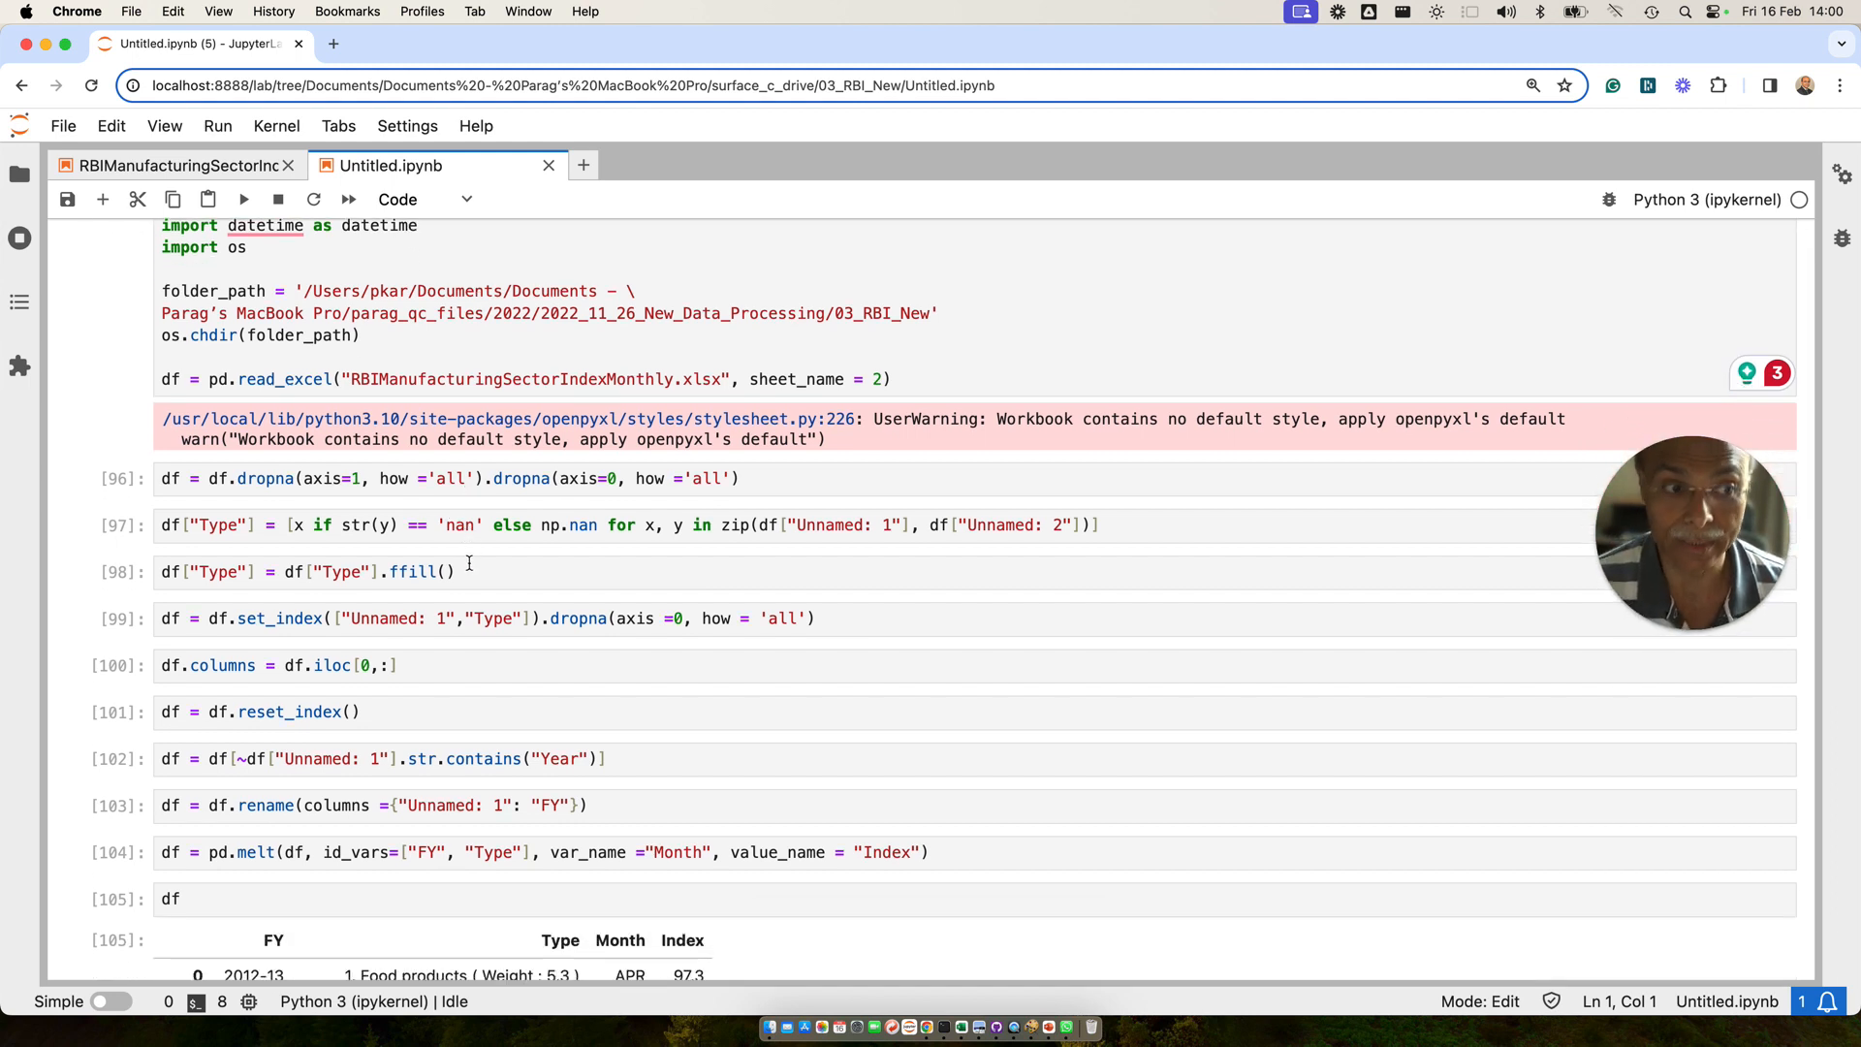
scroll(530, 555, down, 5)
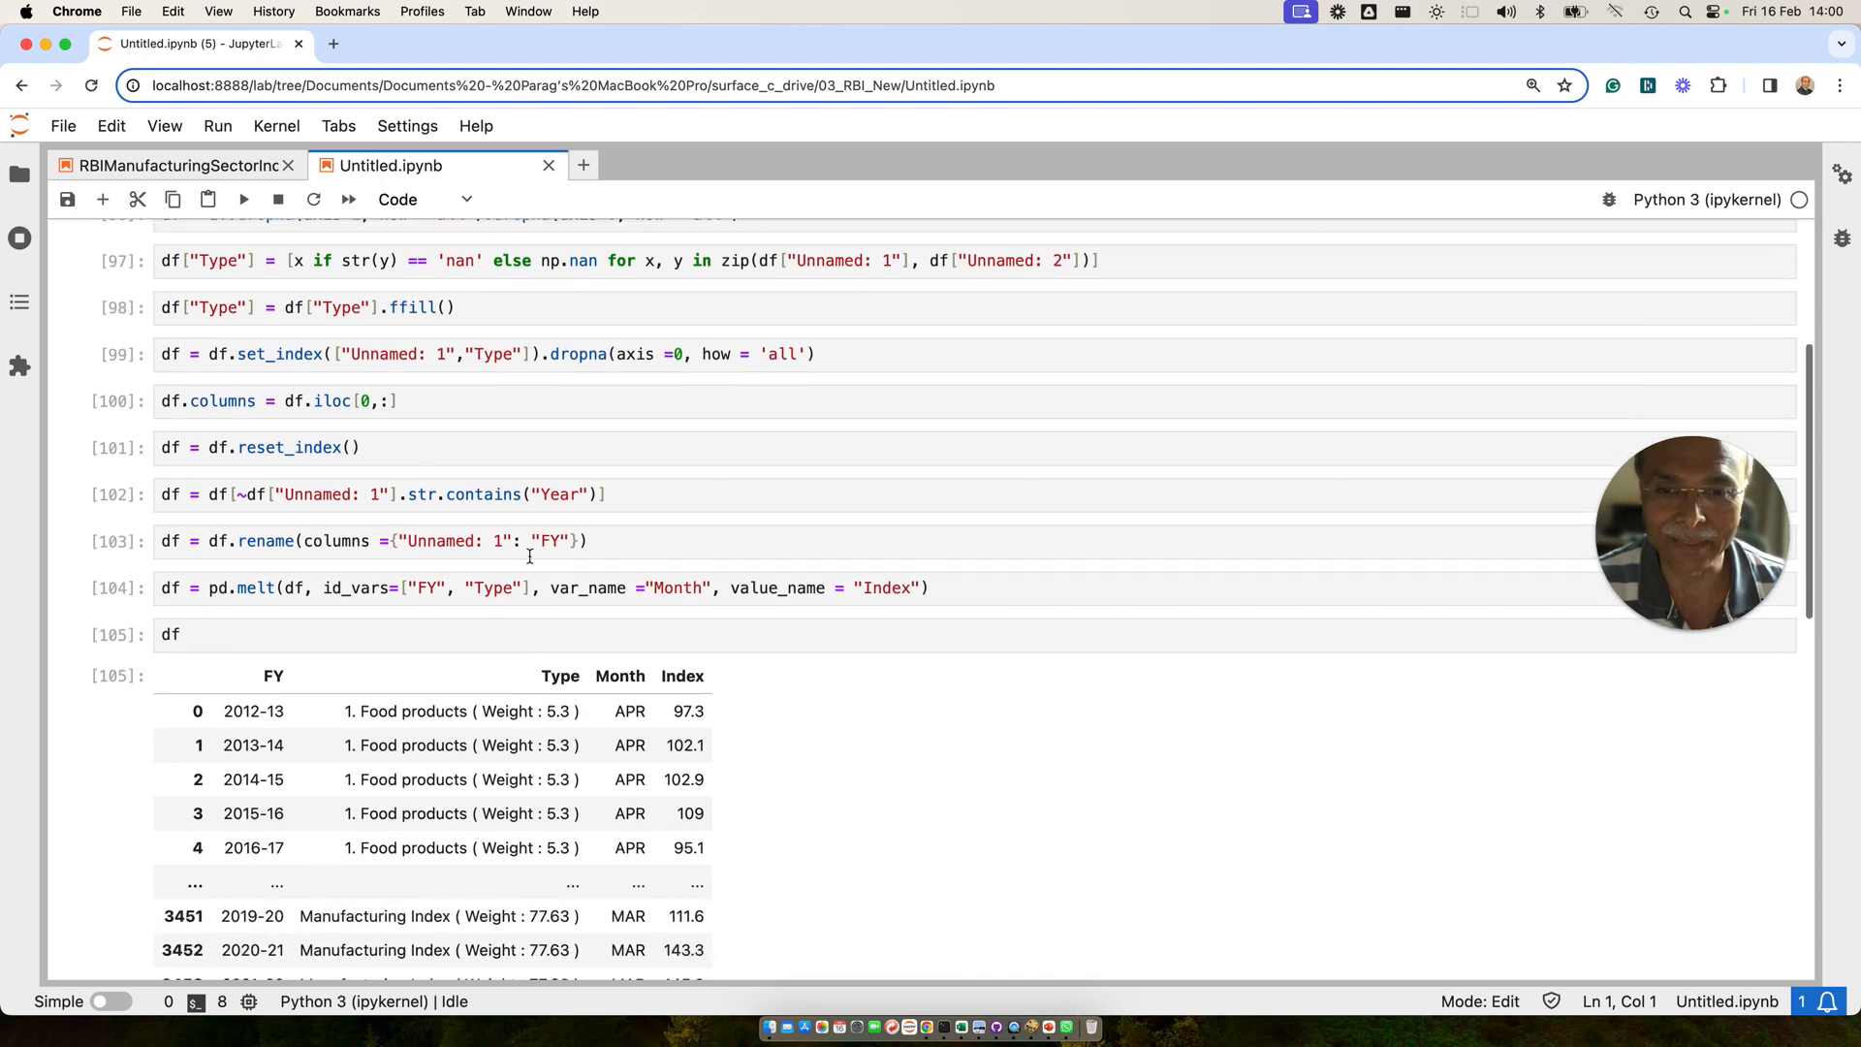
scroll(530, 524, down, 3)
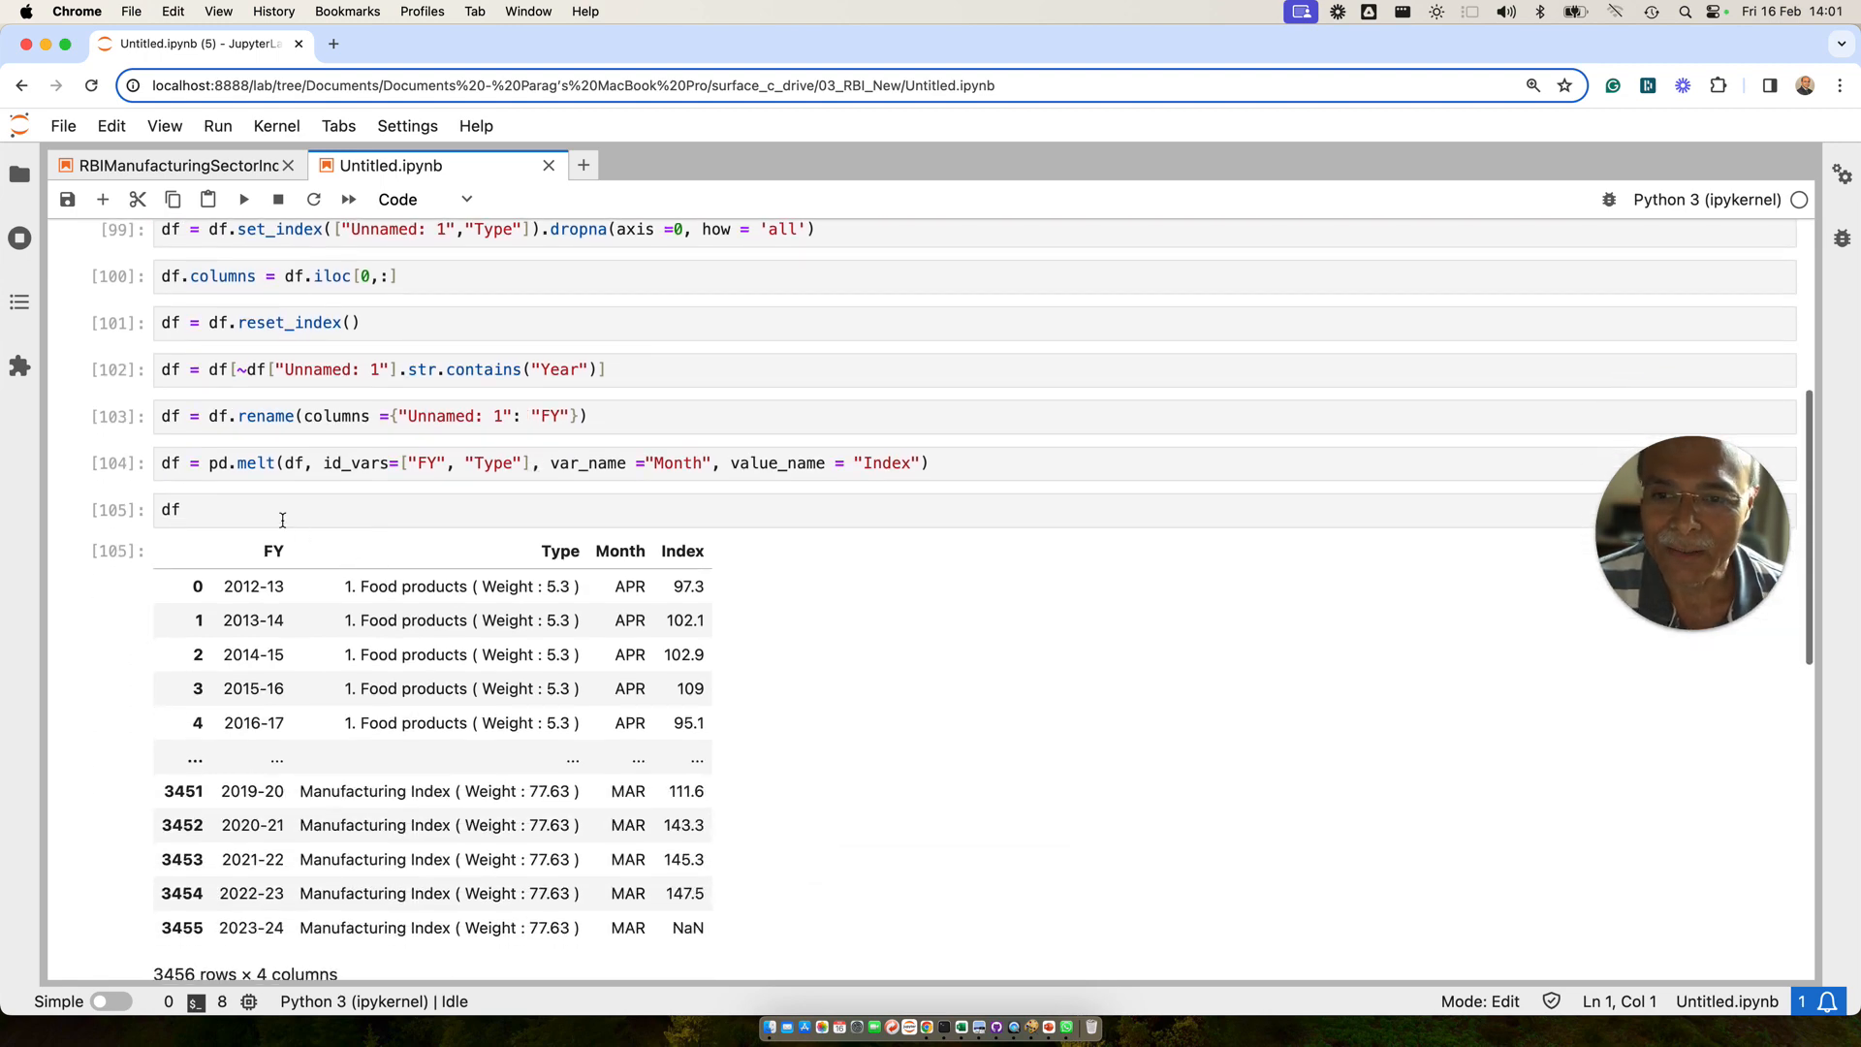
click(256, 514)
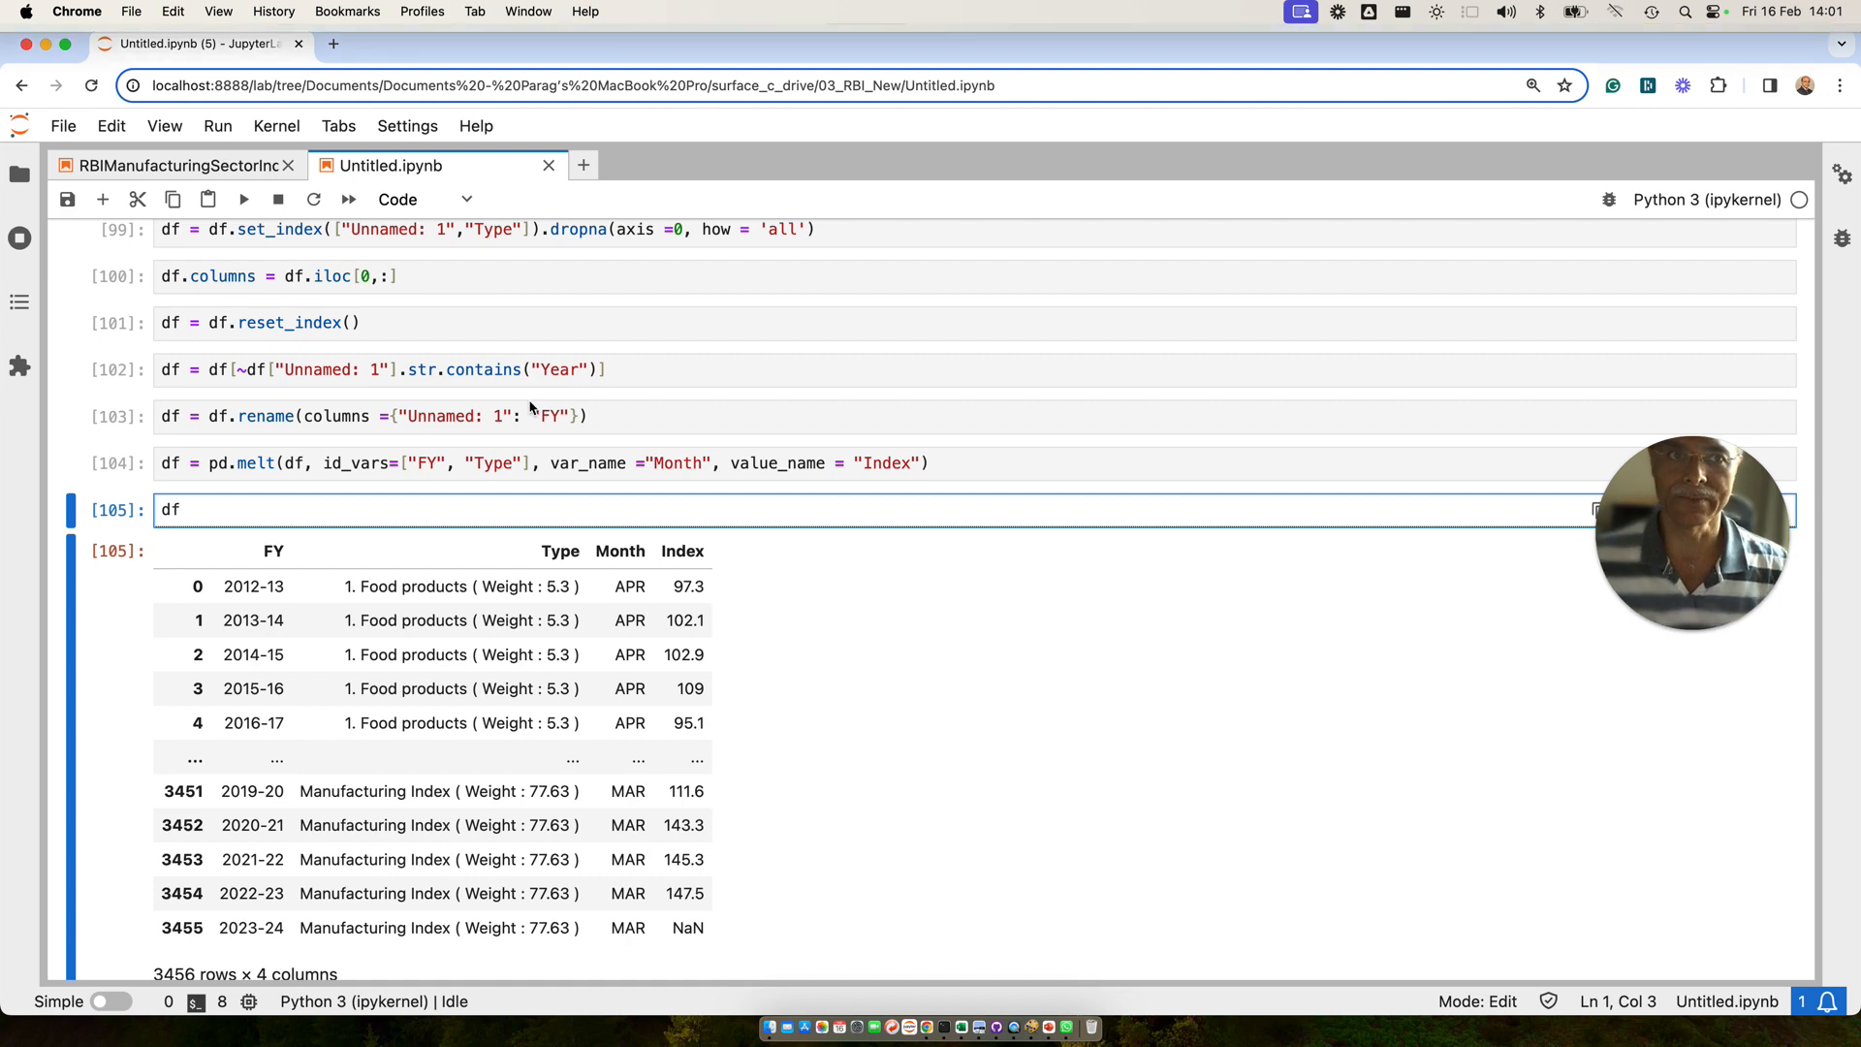
Step: View the source tables beside the flattened table in Excel once more, and return to the notebook in Chrome
key(ctrl+Up)
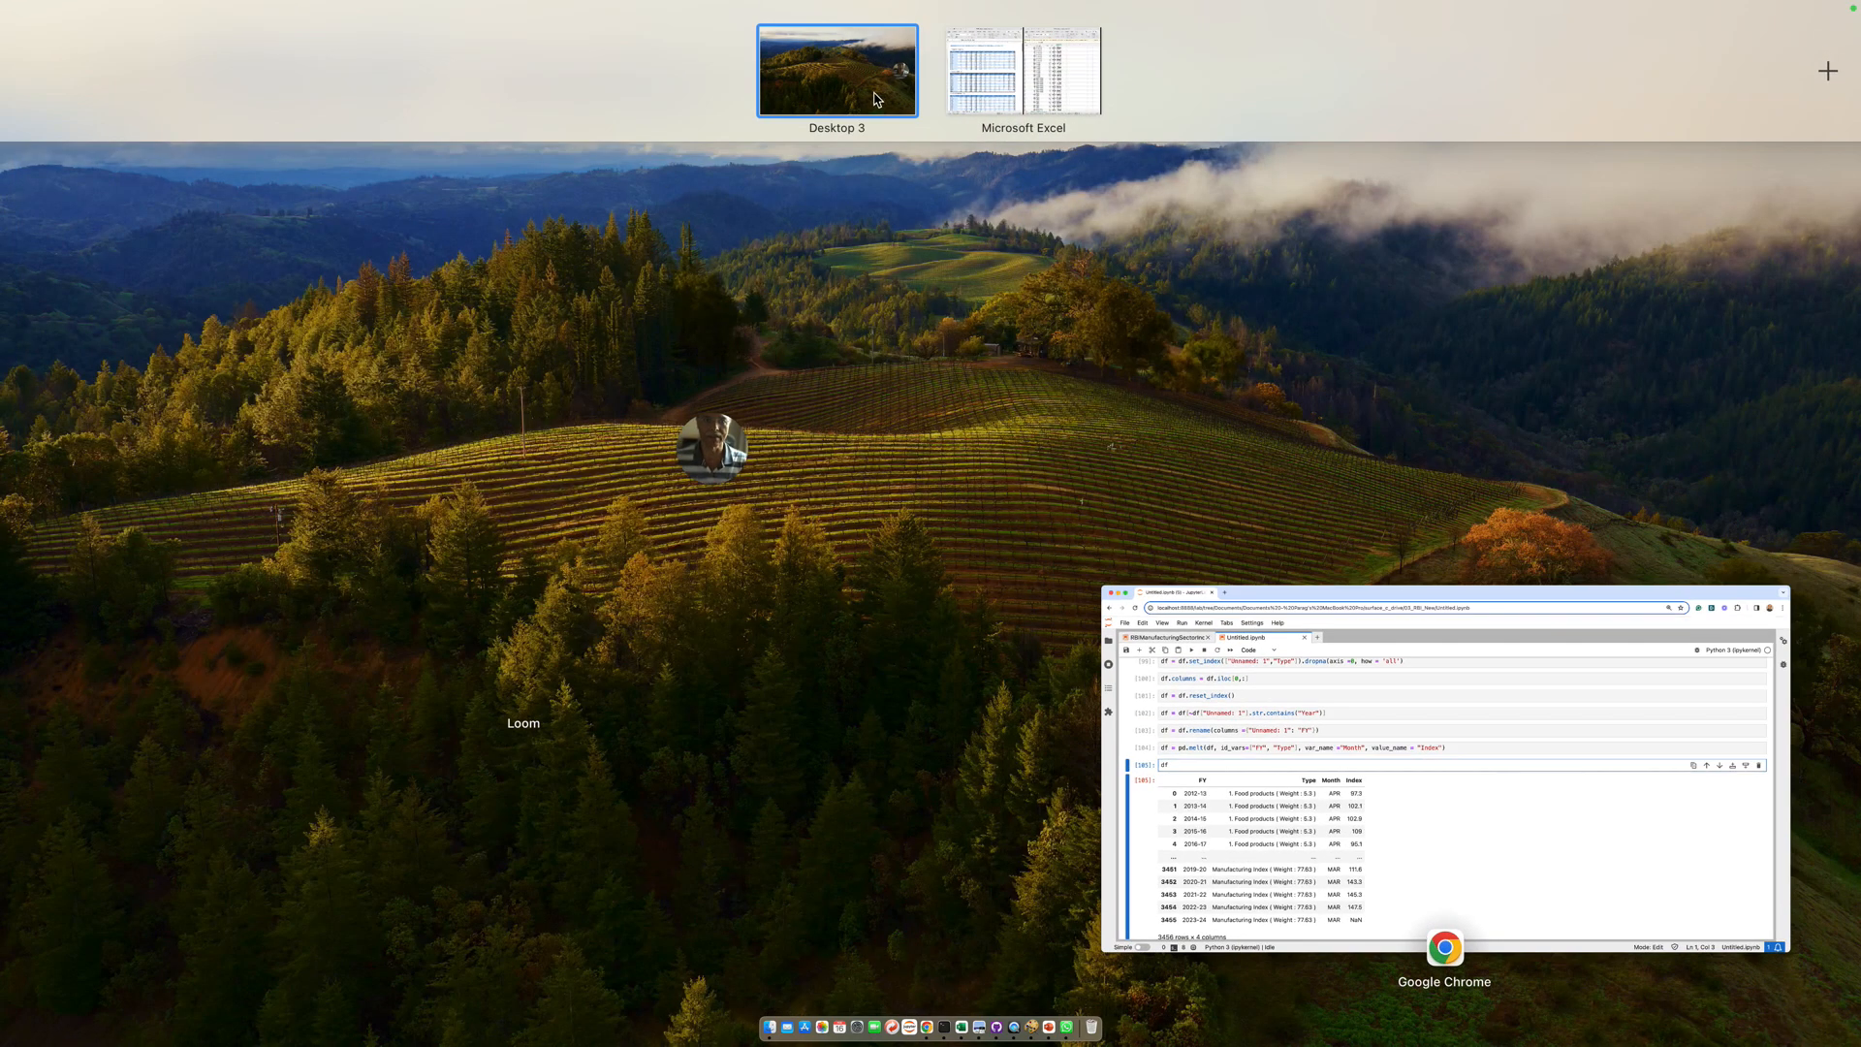
click(1024, 73)
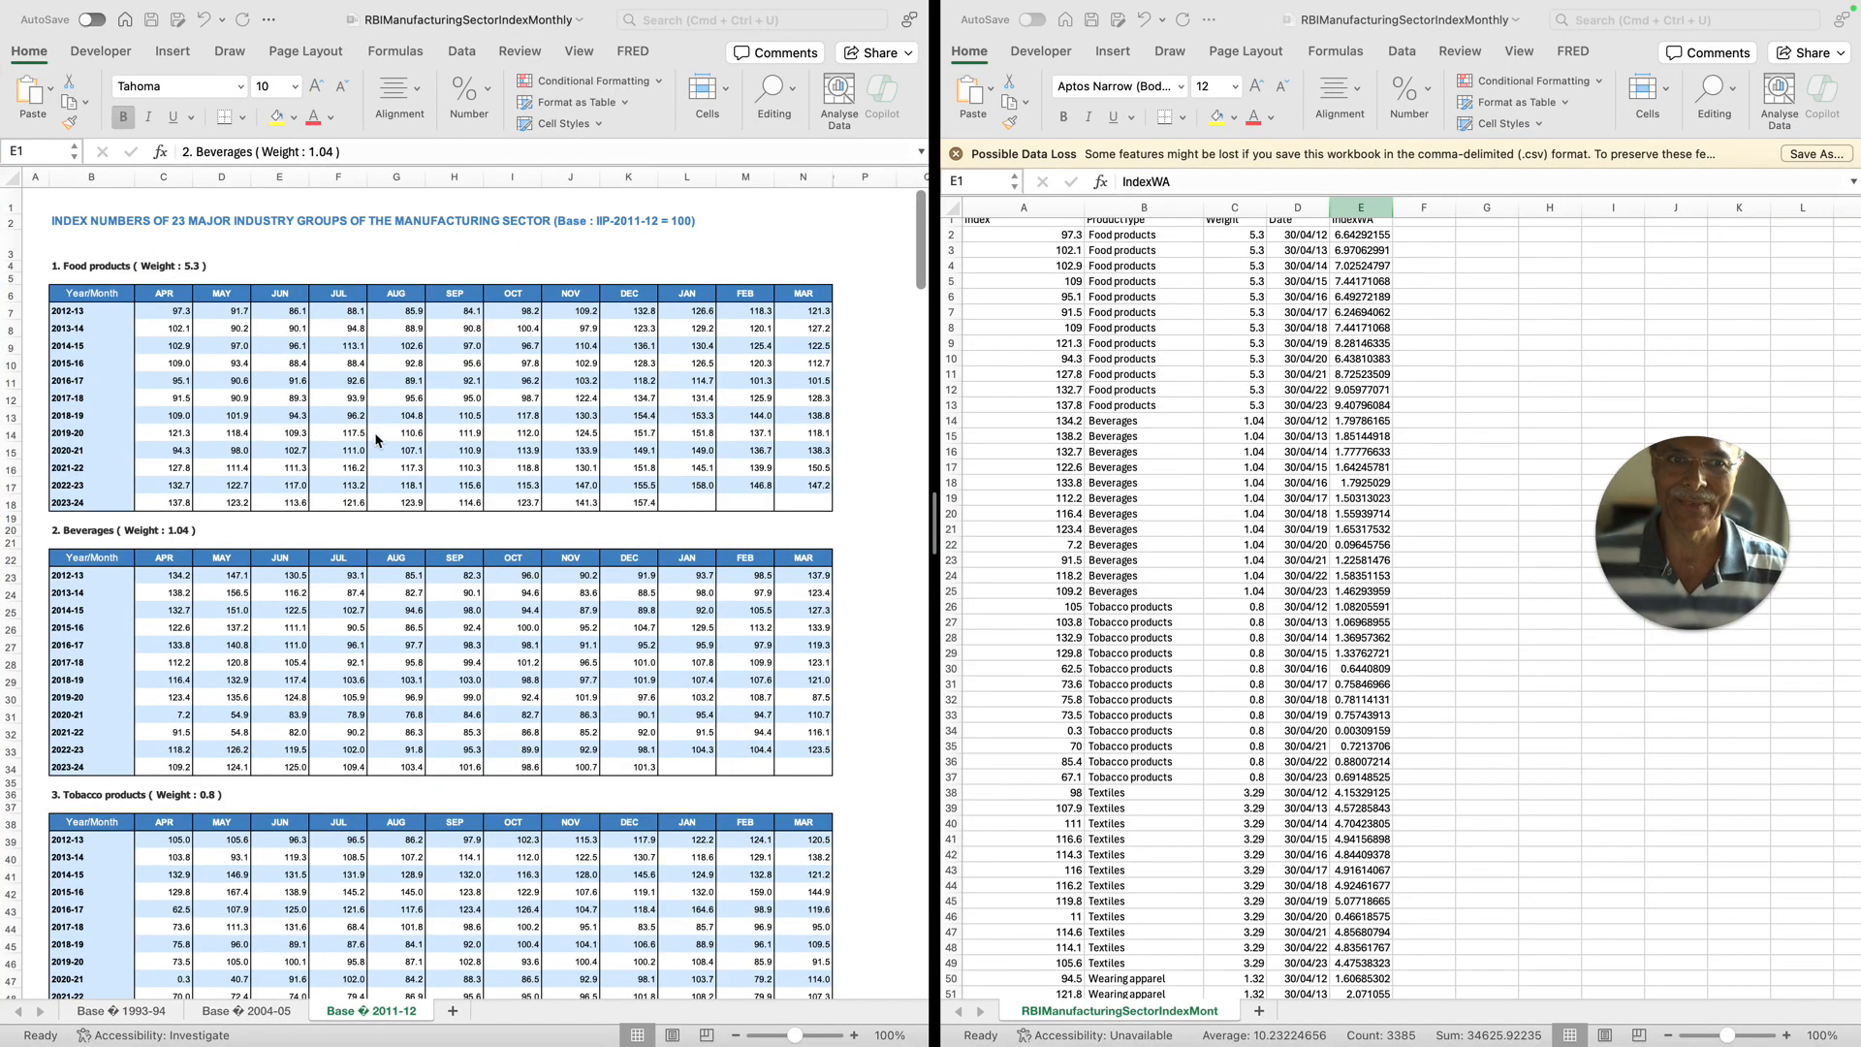
key(ctrl+Up)
click(766, 273)
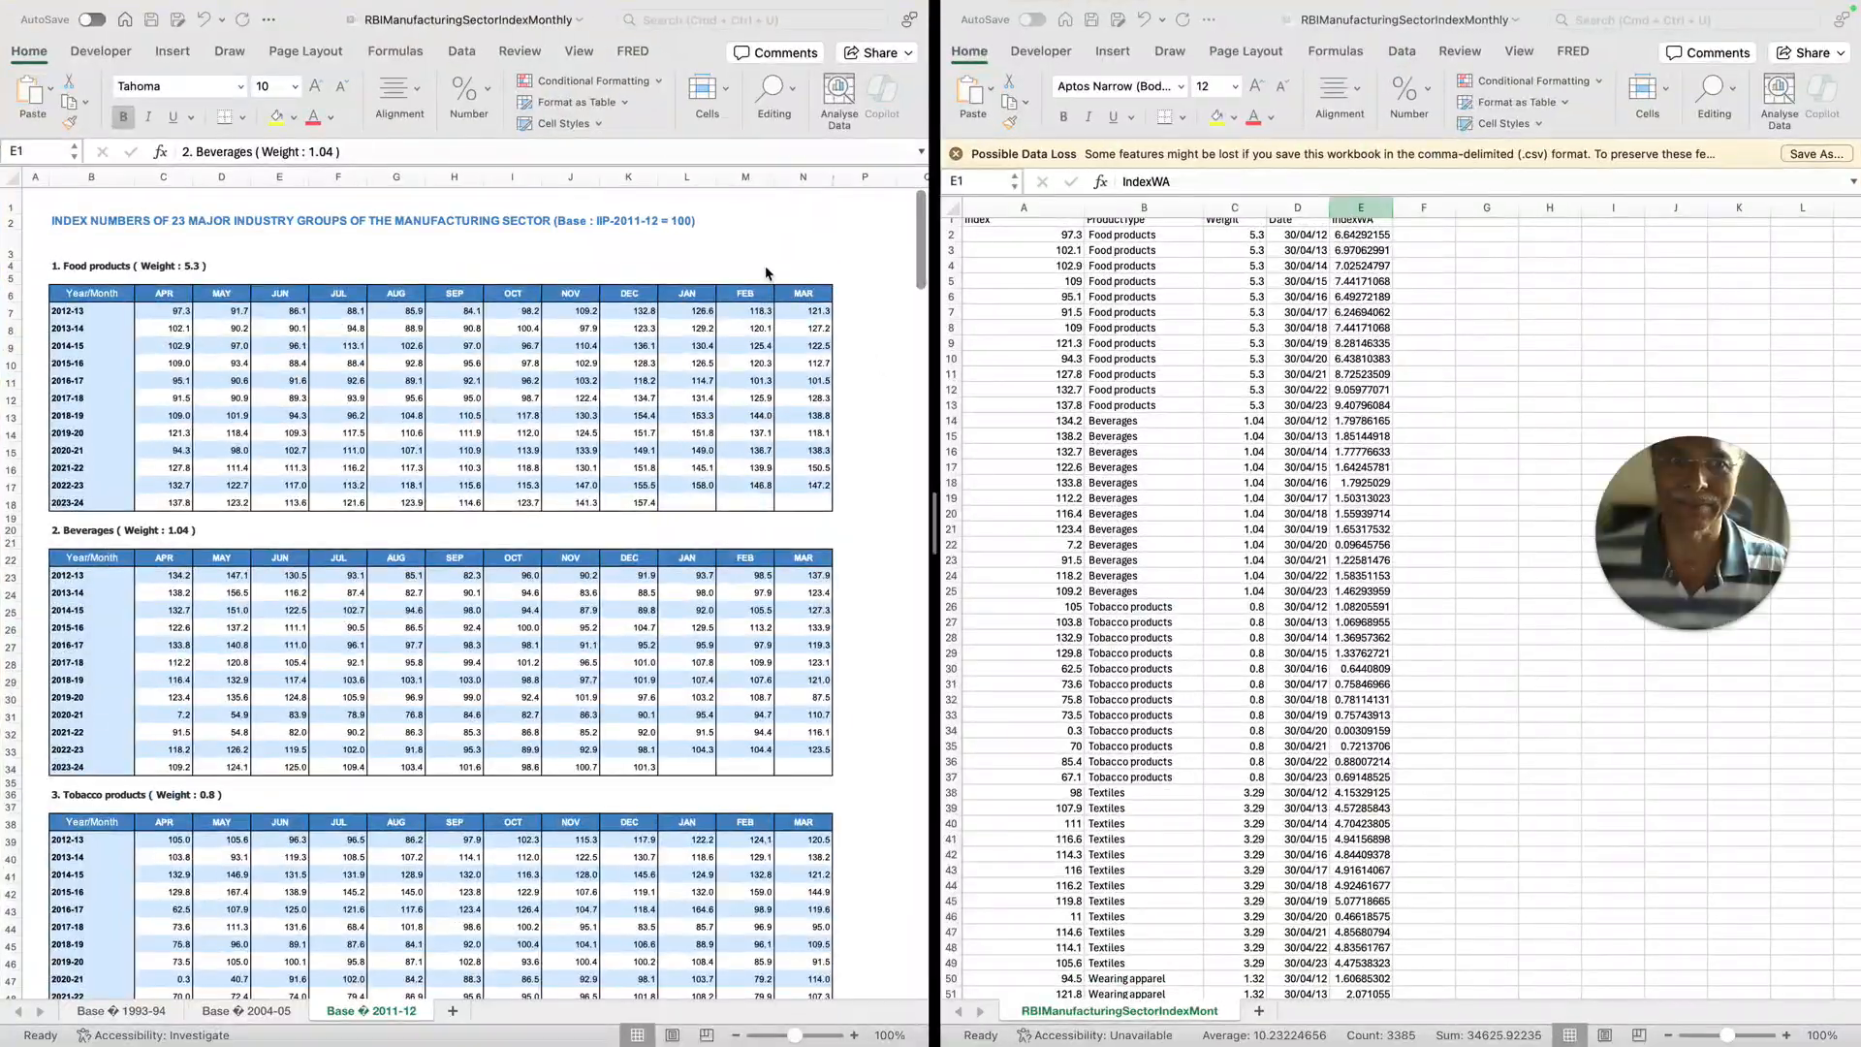
key(ctrl+Up)
click(1133, 657)
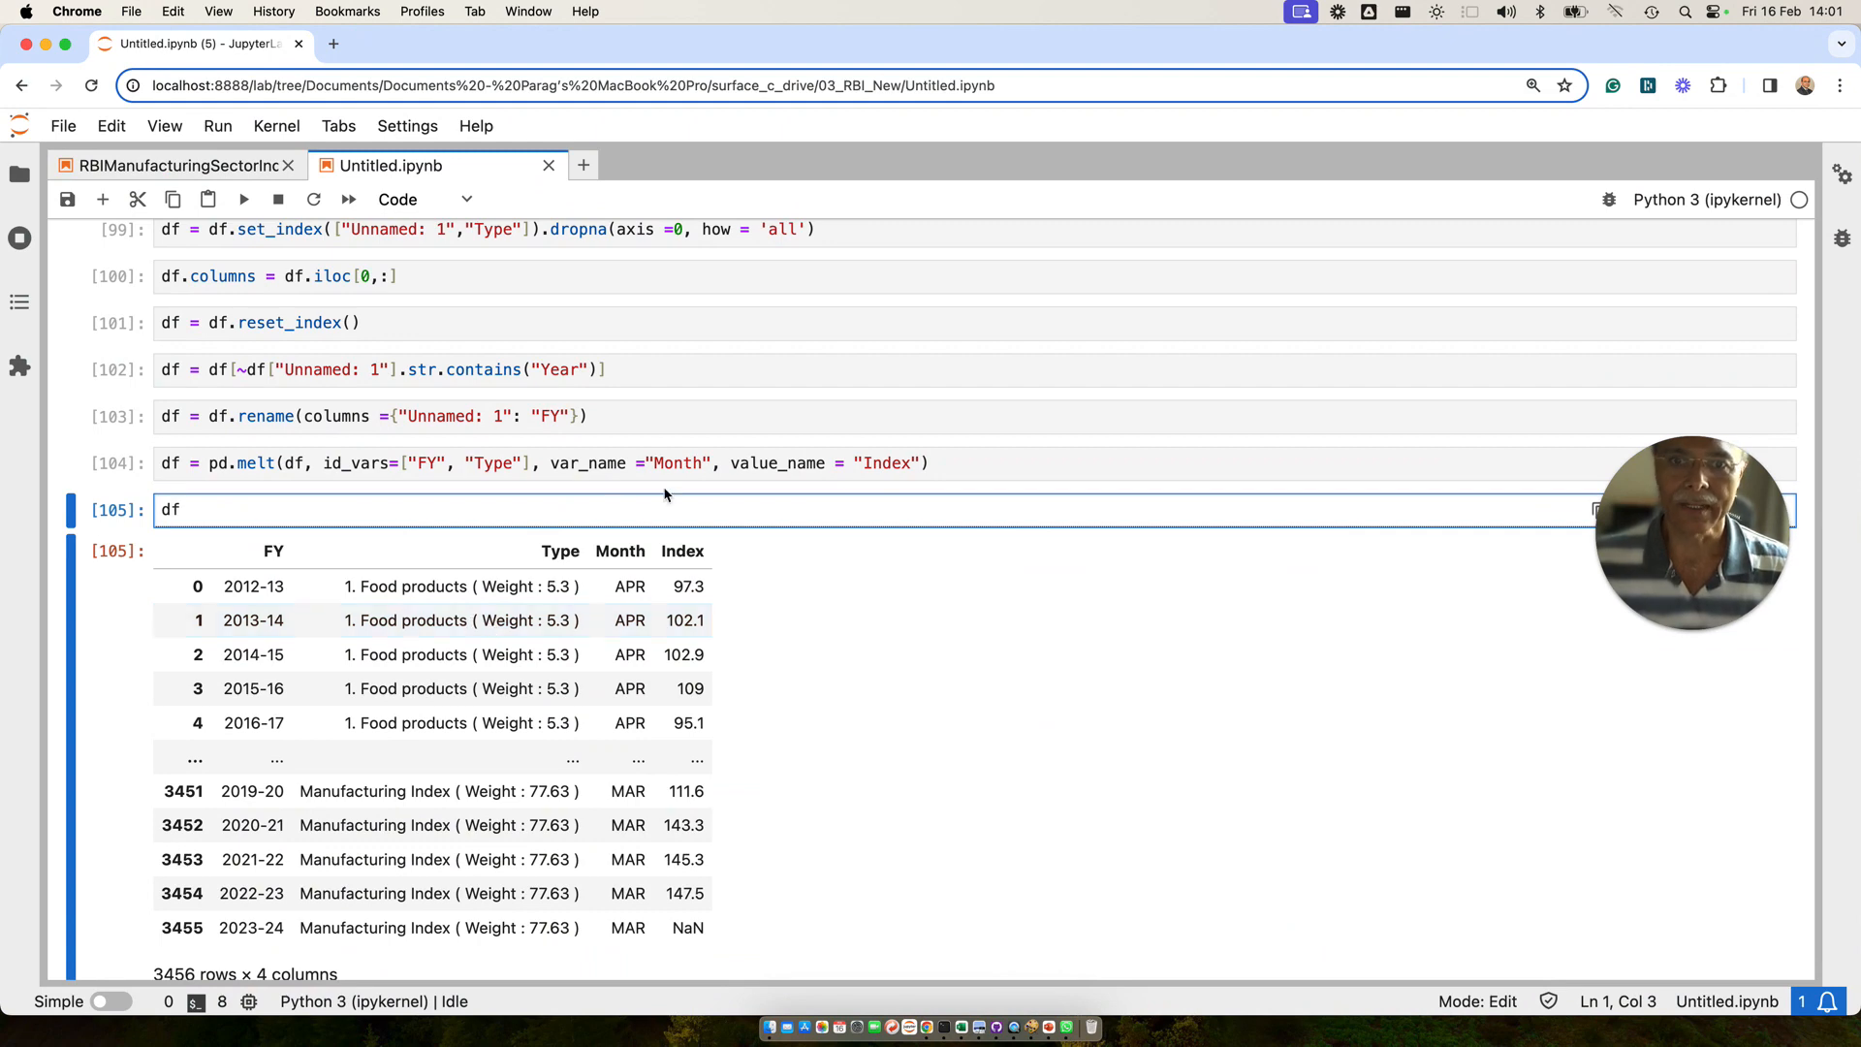
Step: Switch to Excel and close the source workbook containing the industry-group tables
key(ctrl+Up)
click(986, 40)
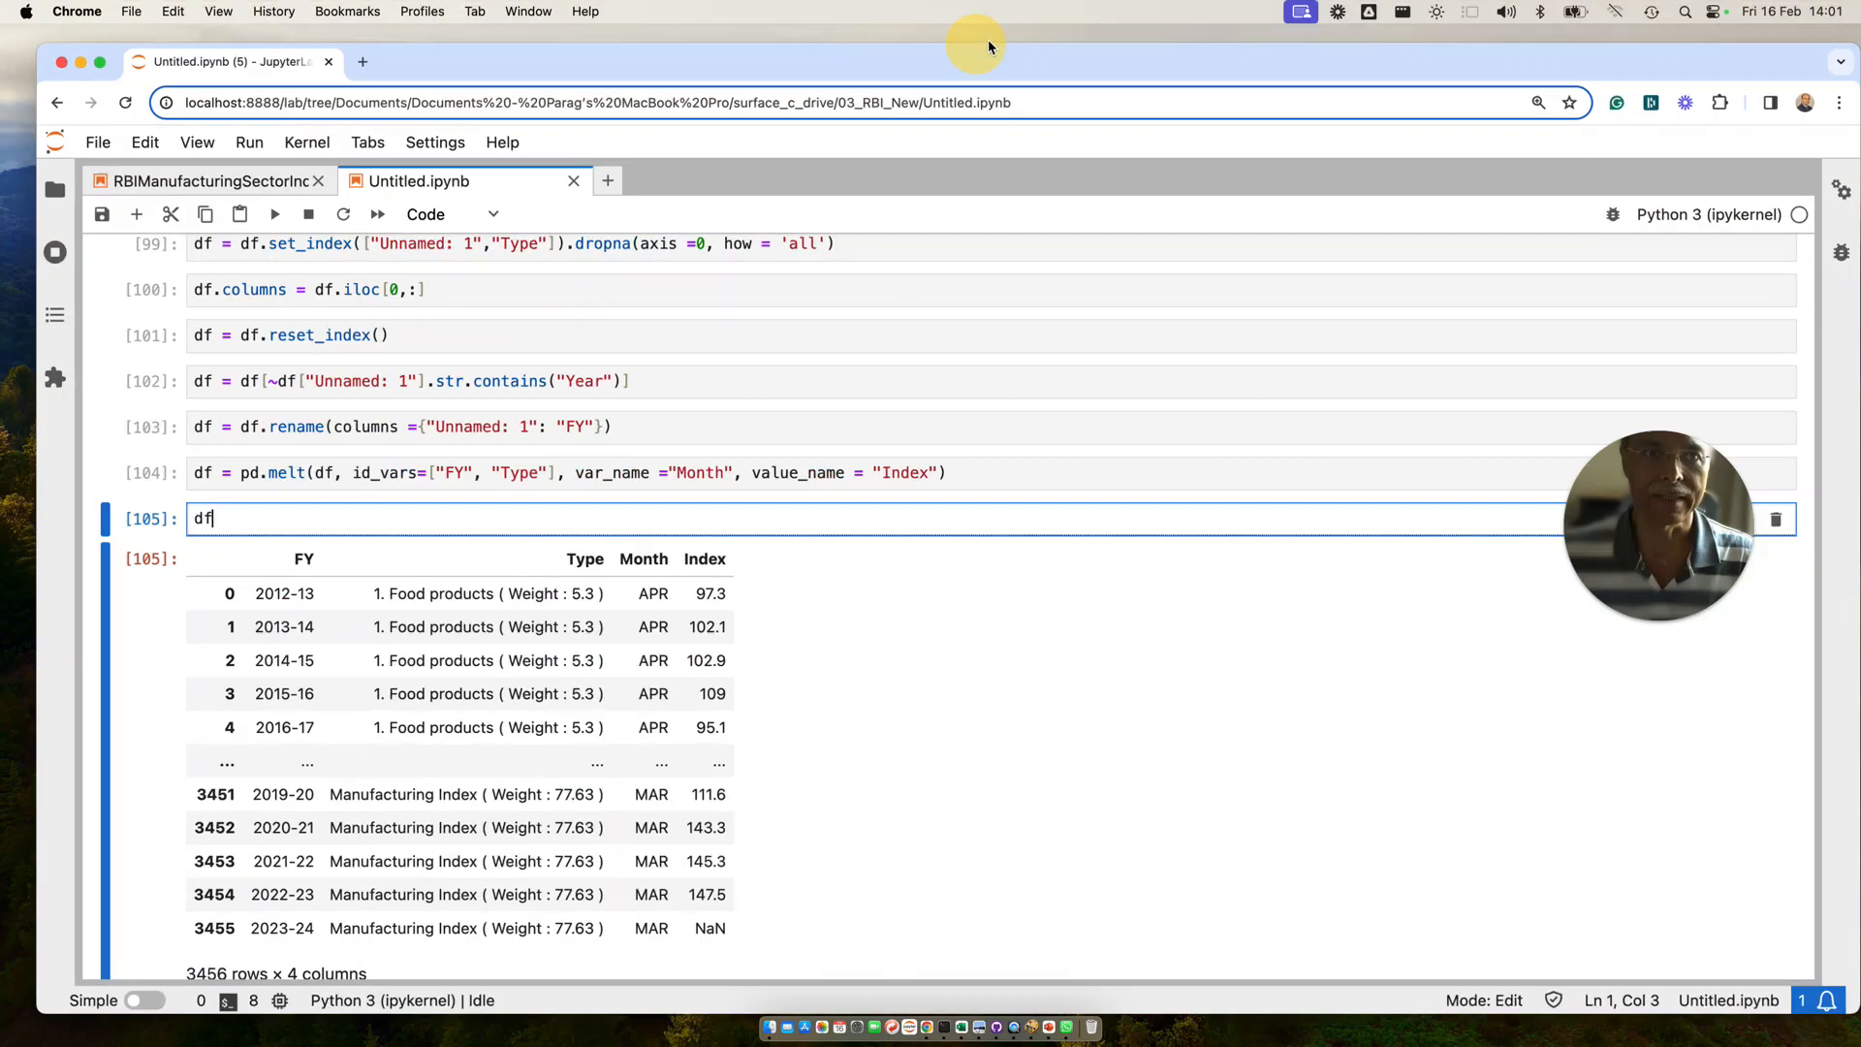
key(ctrl+Up)
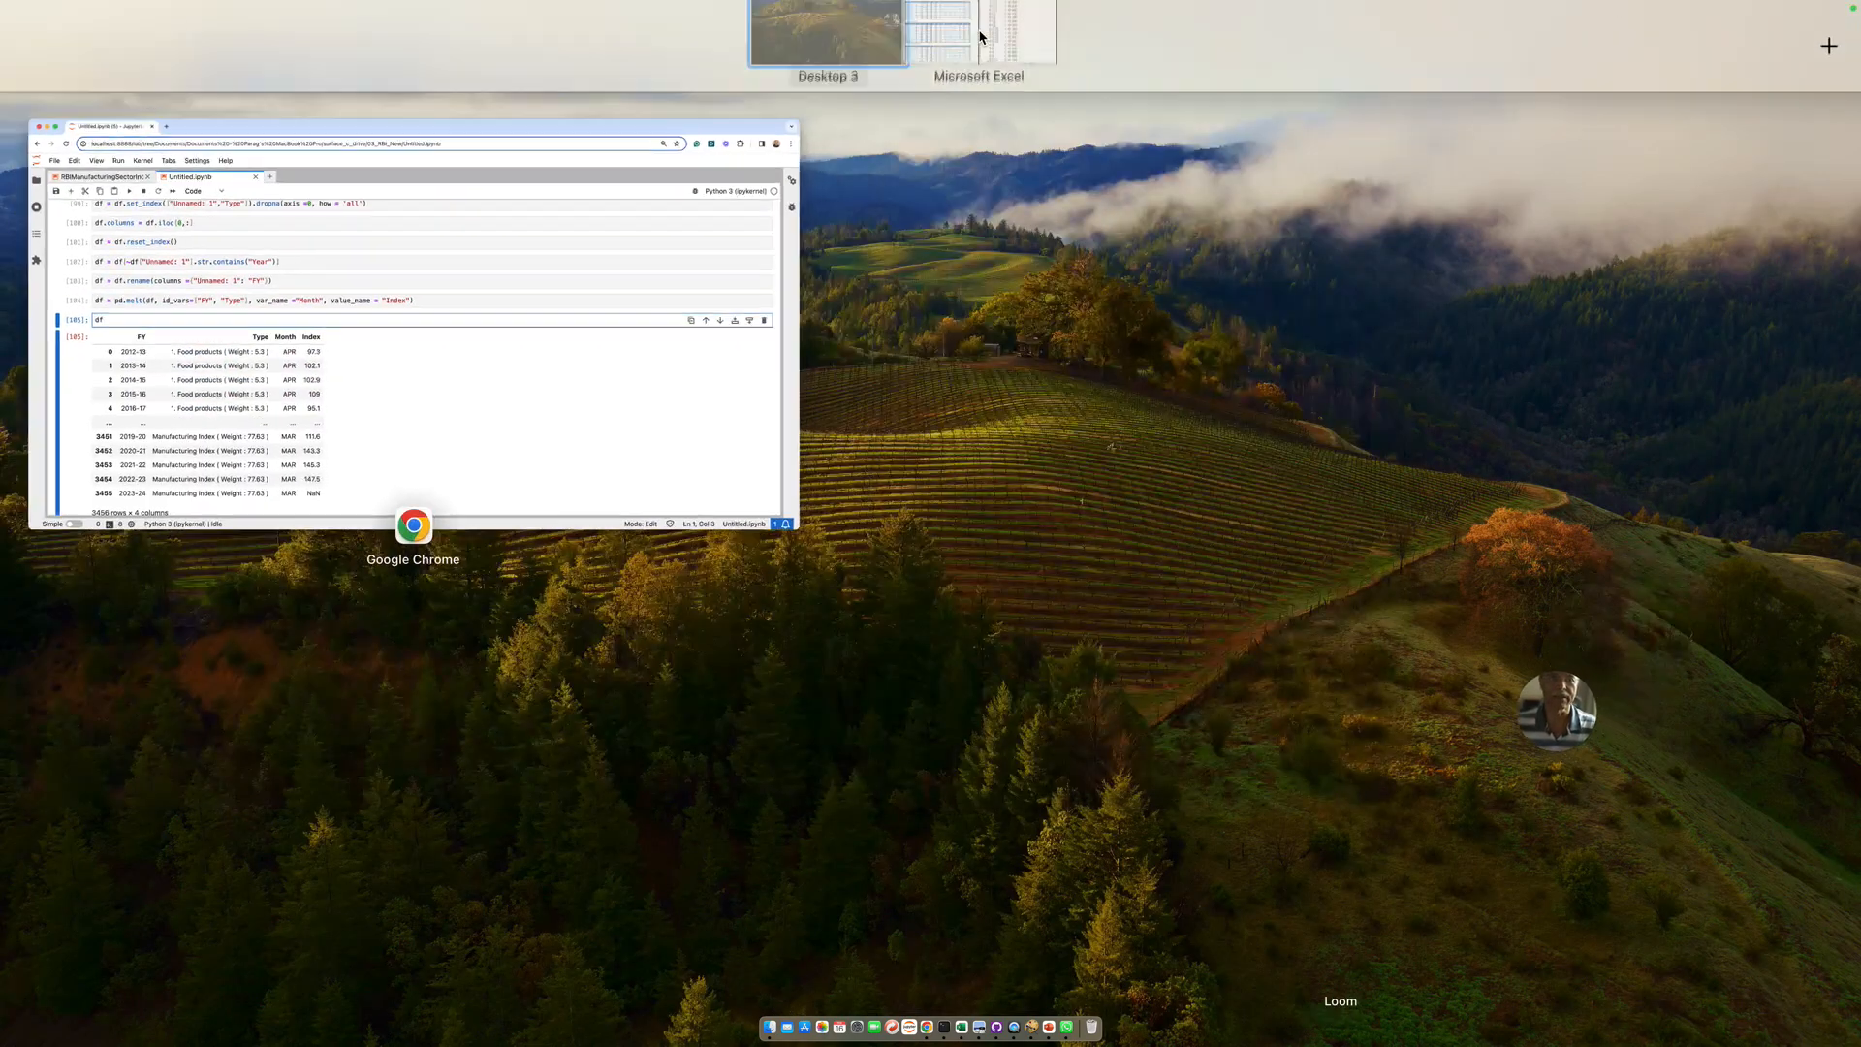
click(981, 37)
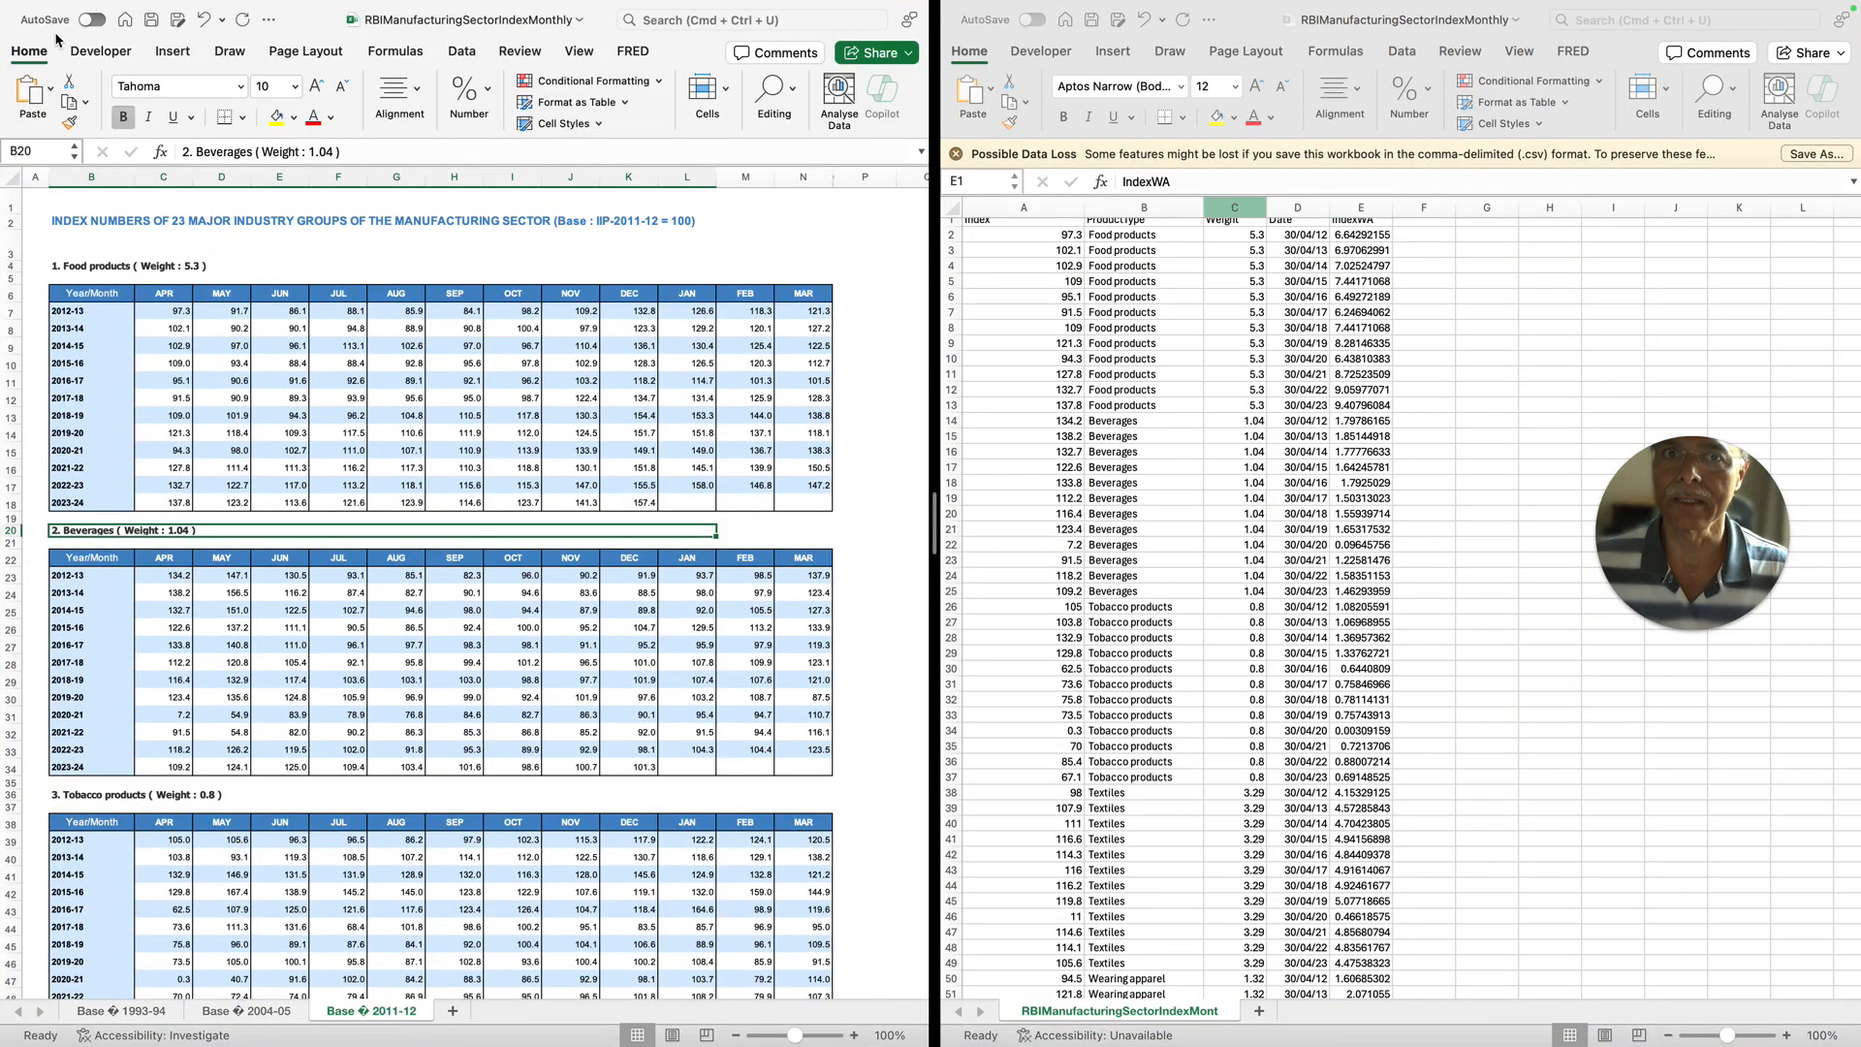
mouse_move(35, 5)
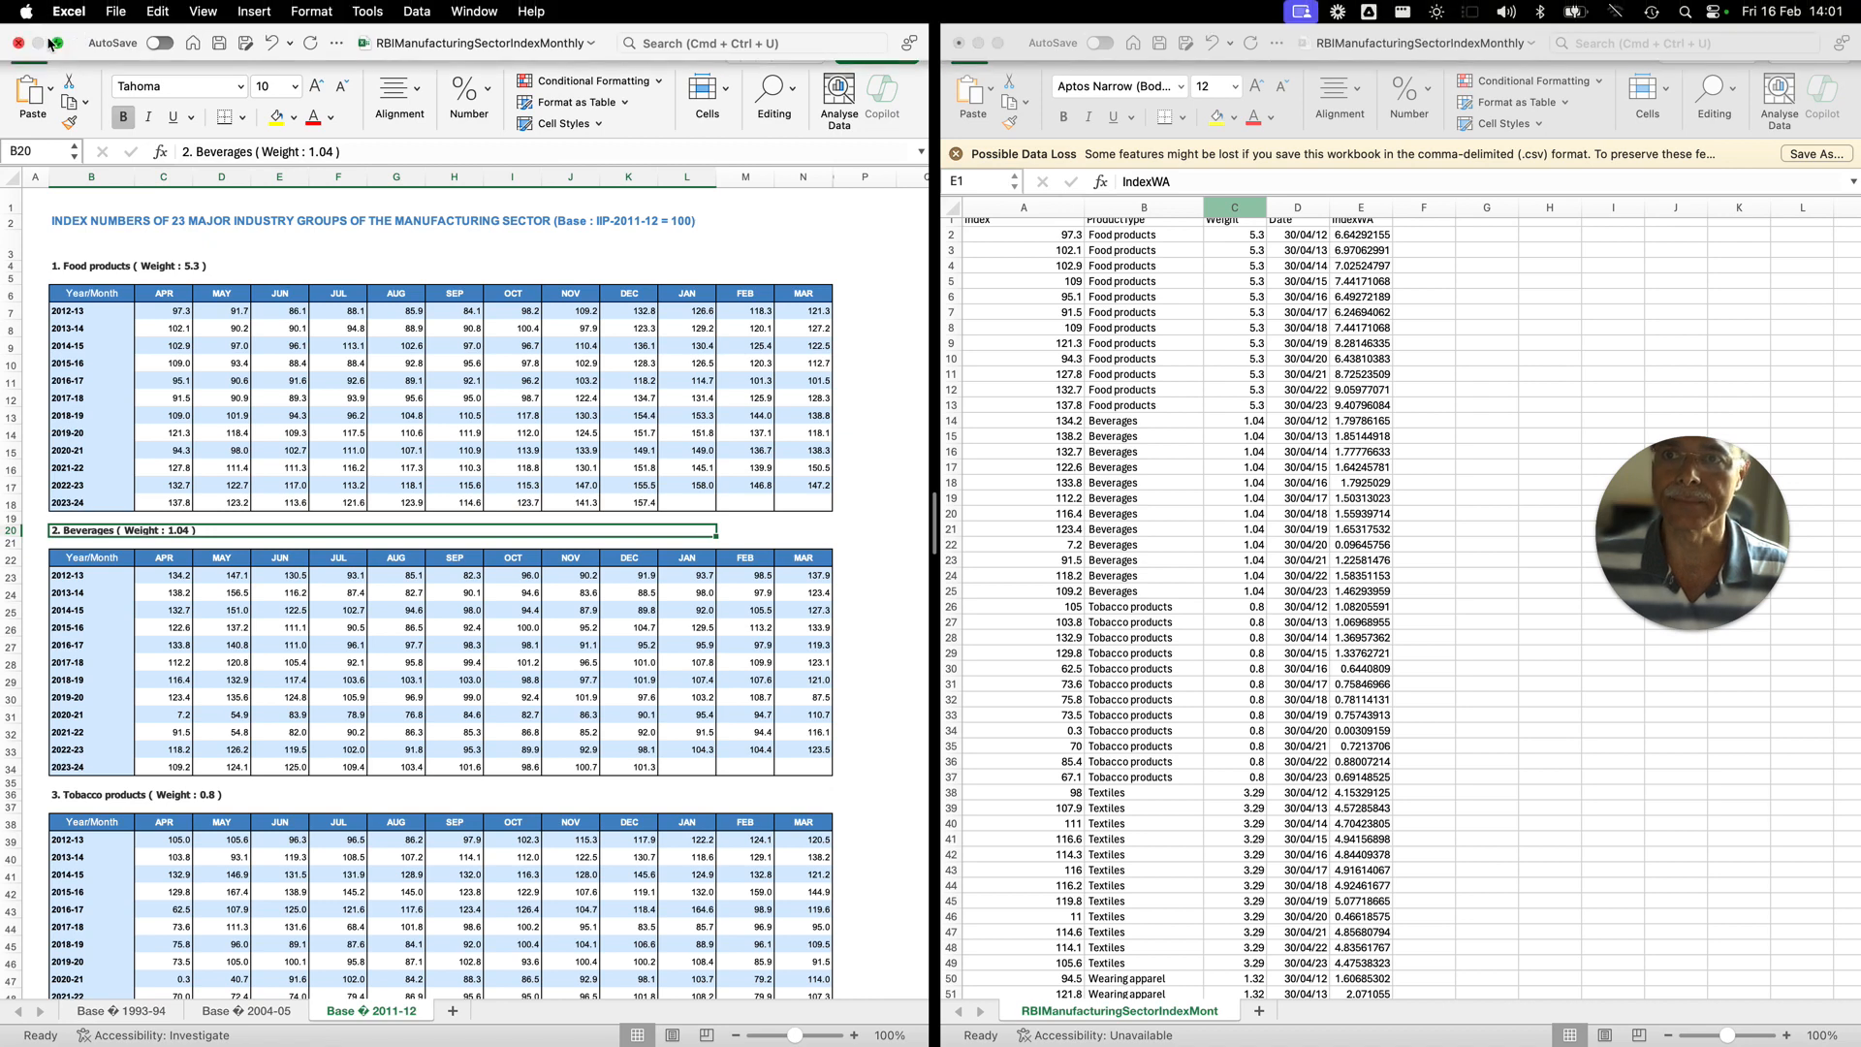
click(20, 43)
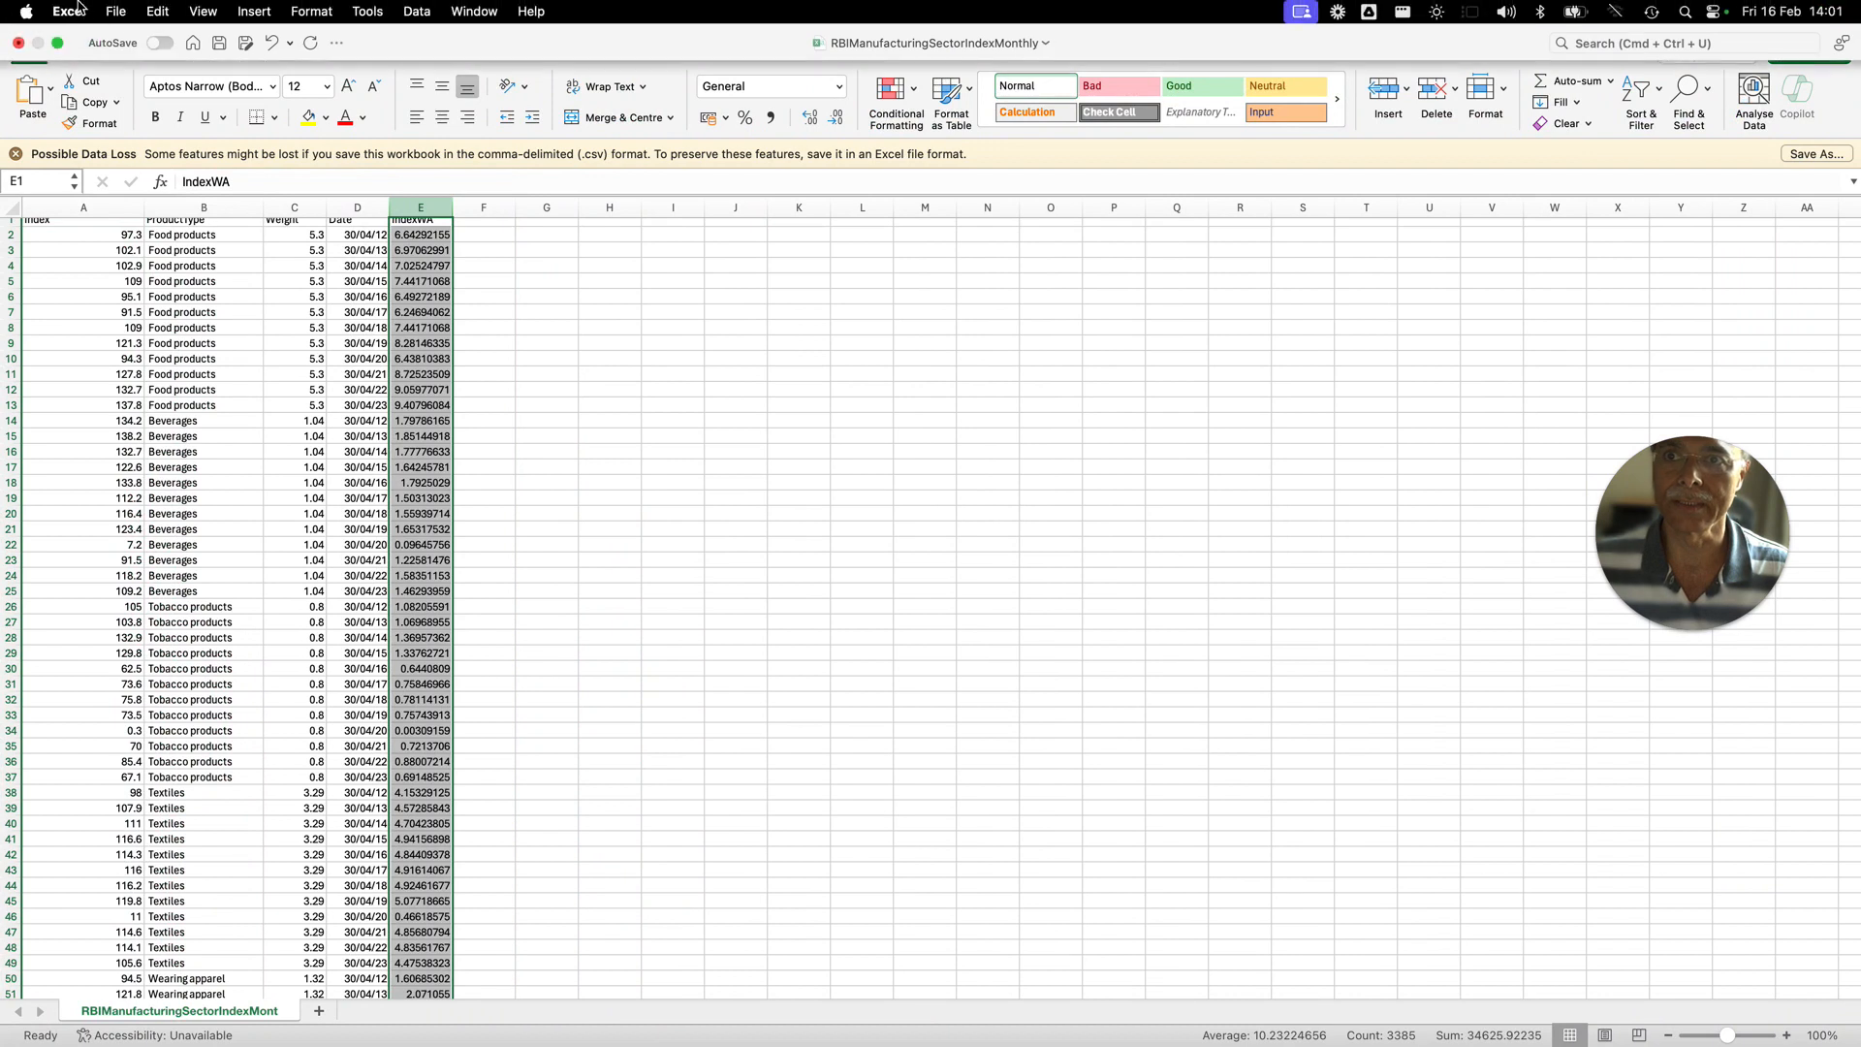
Step: Take the flattened CSV workbook's window out of full-screen mode
click(58, 46)
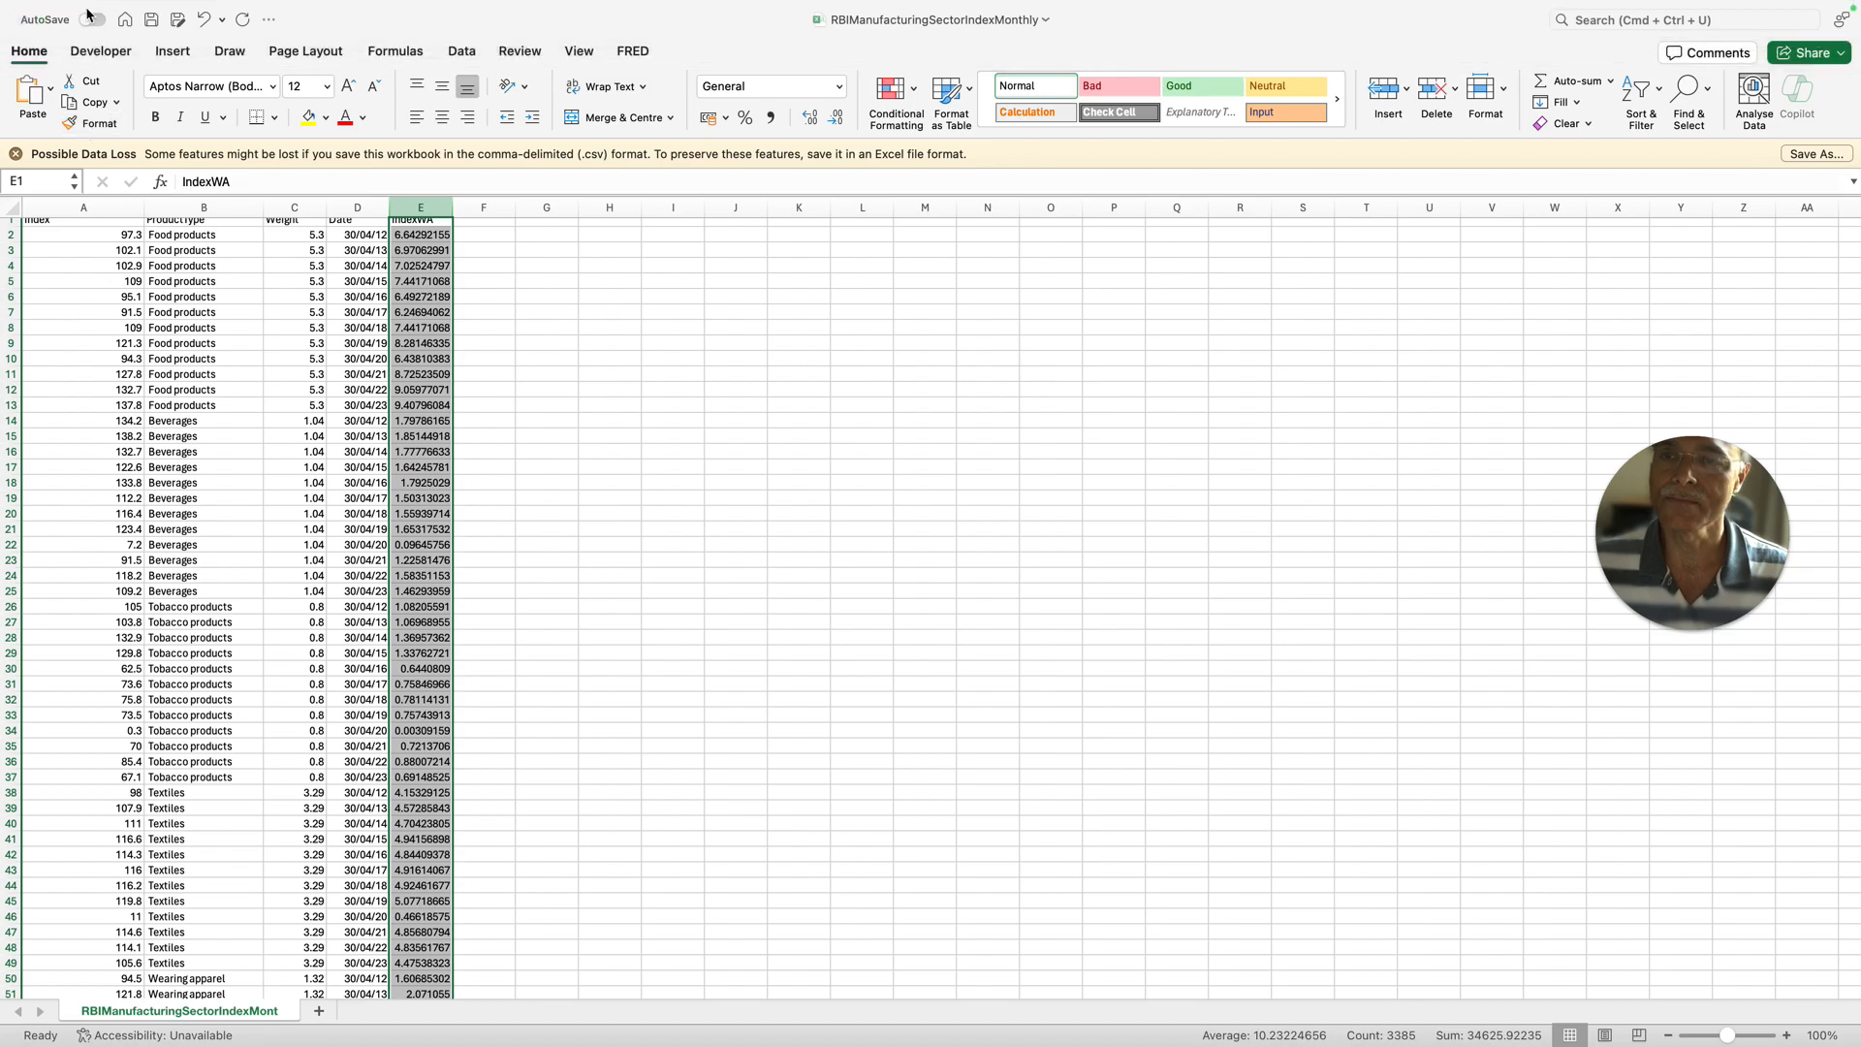
key(ctrl+Up)
click(996, 83)
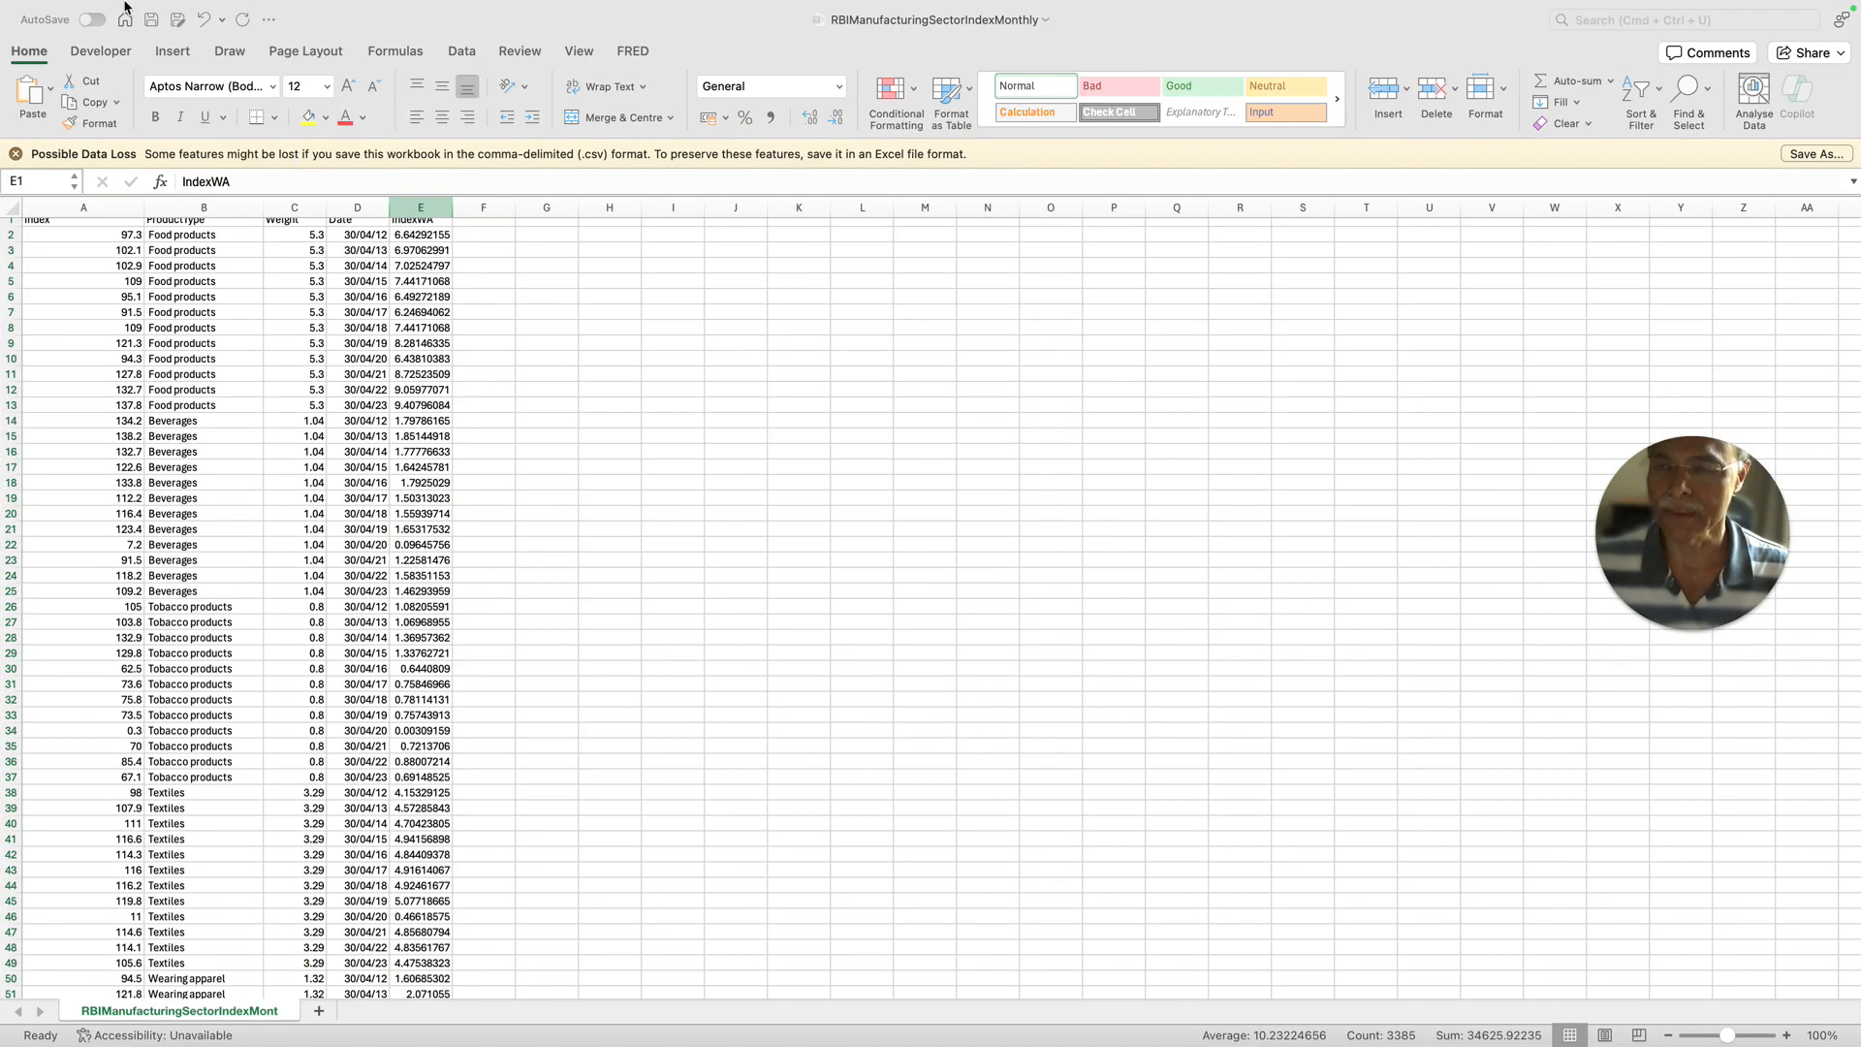
click(612, 378)
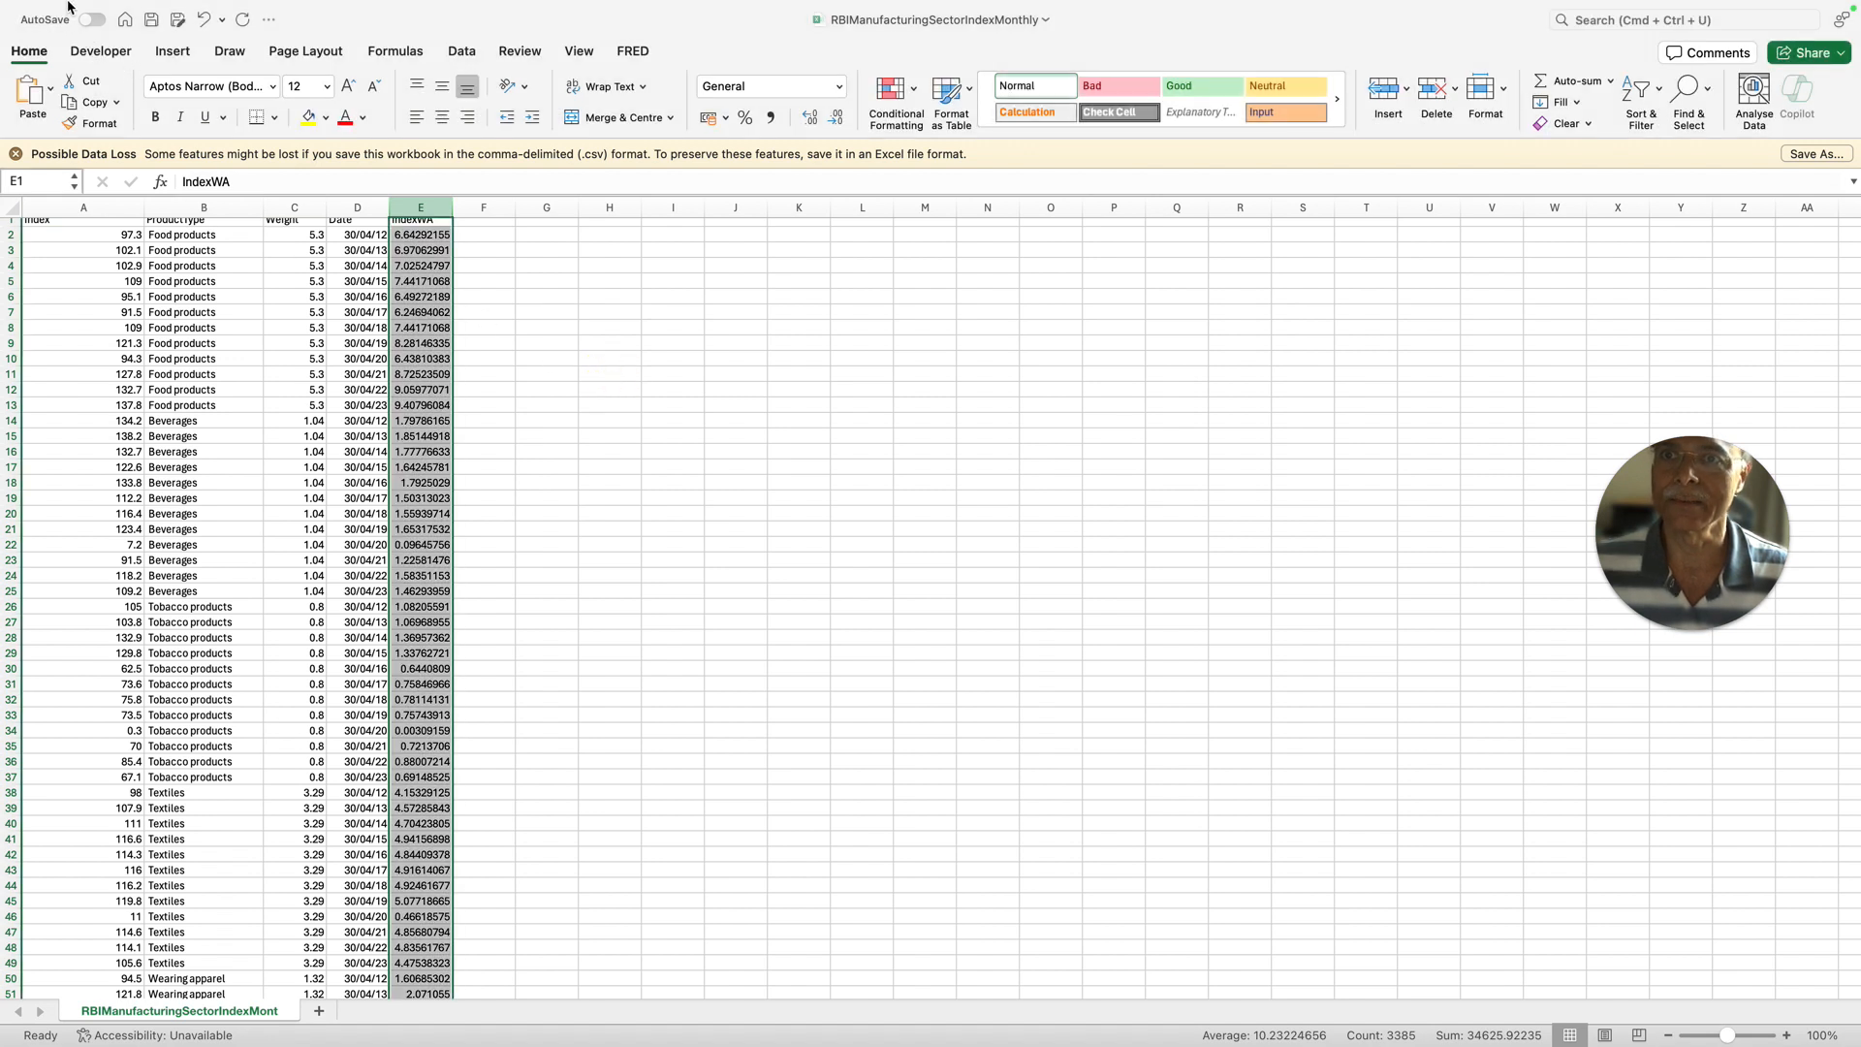
mouse_move(56, 47)
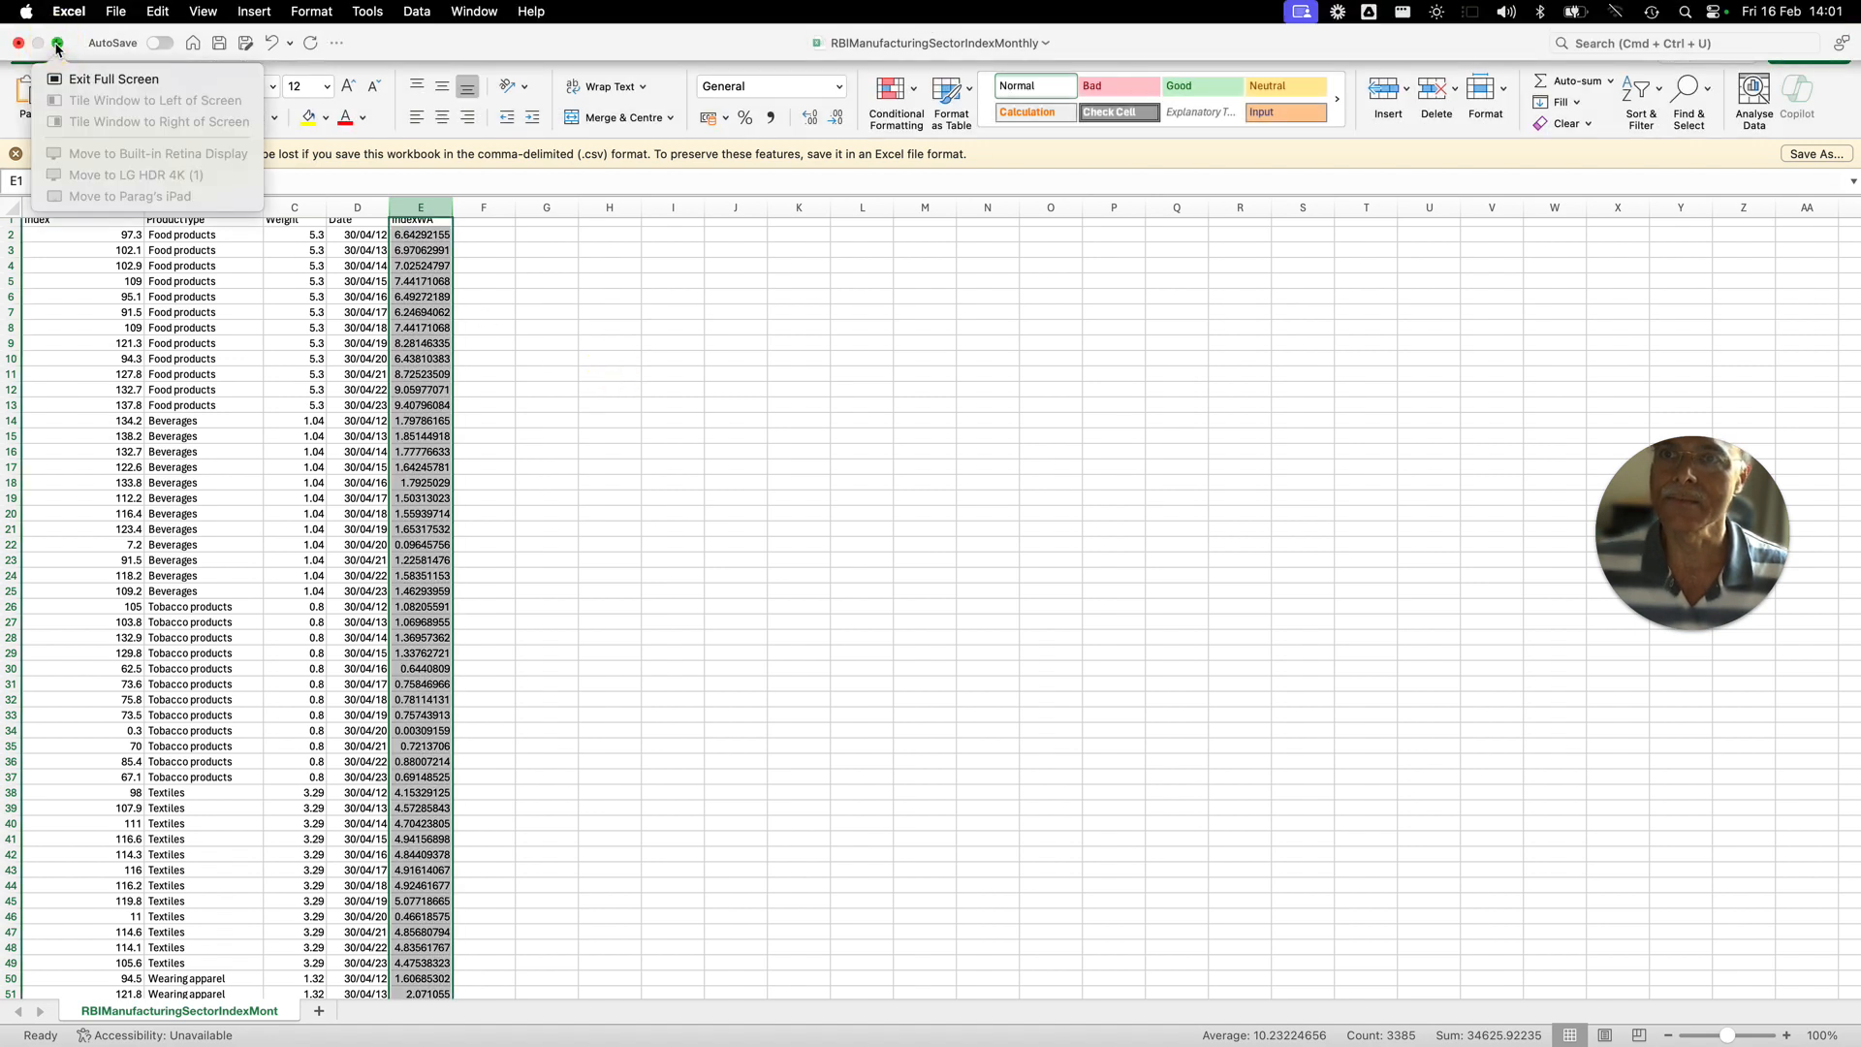
click(83, 78)
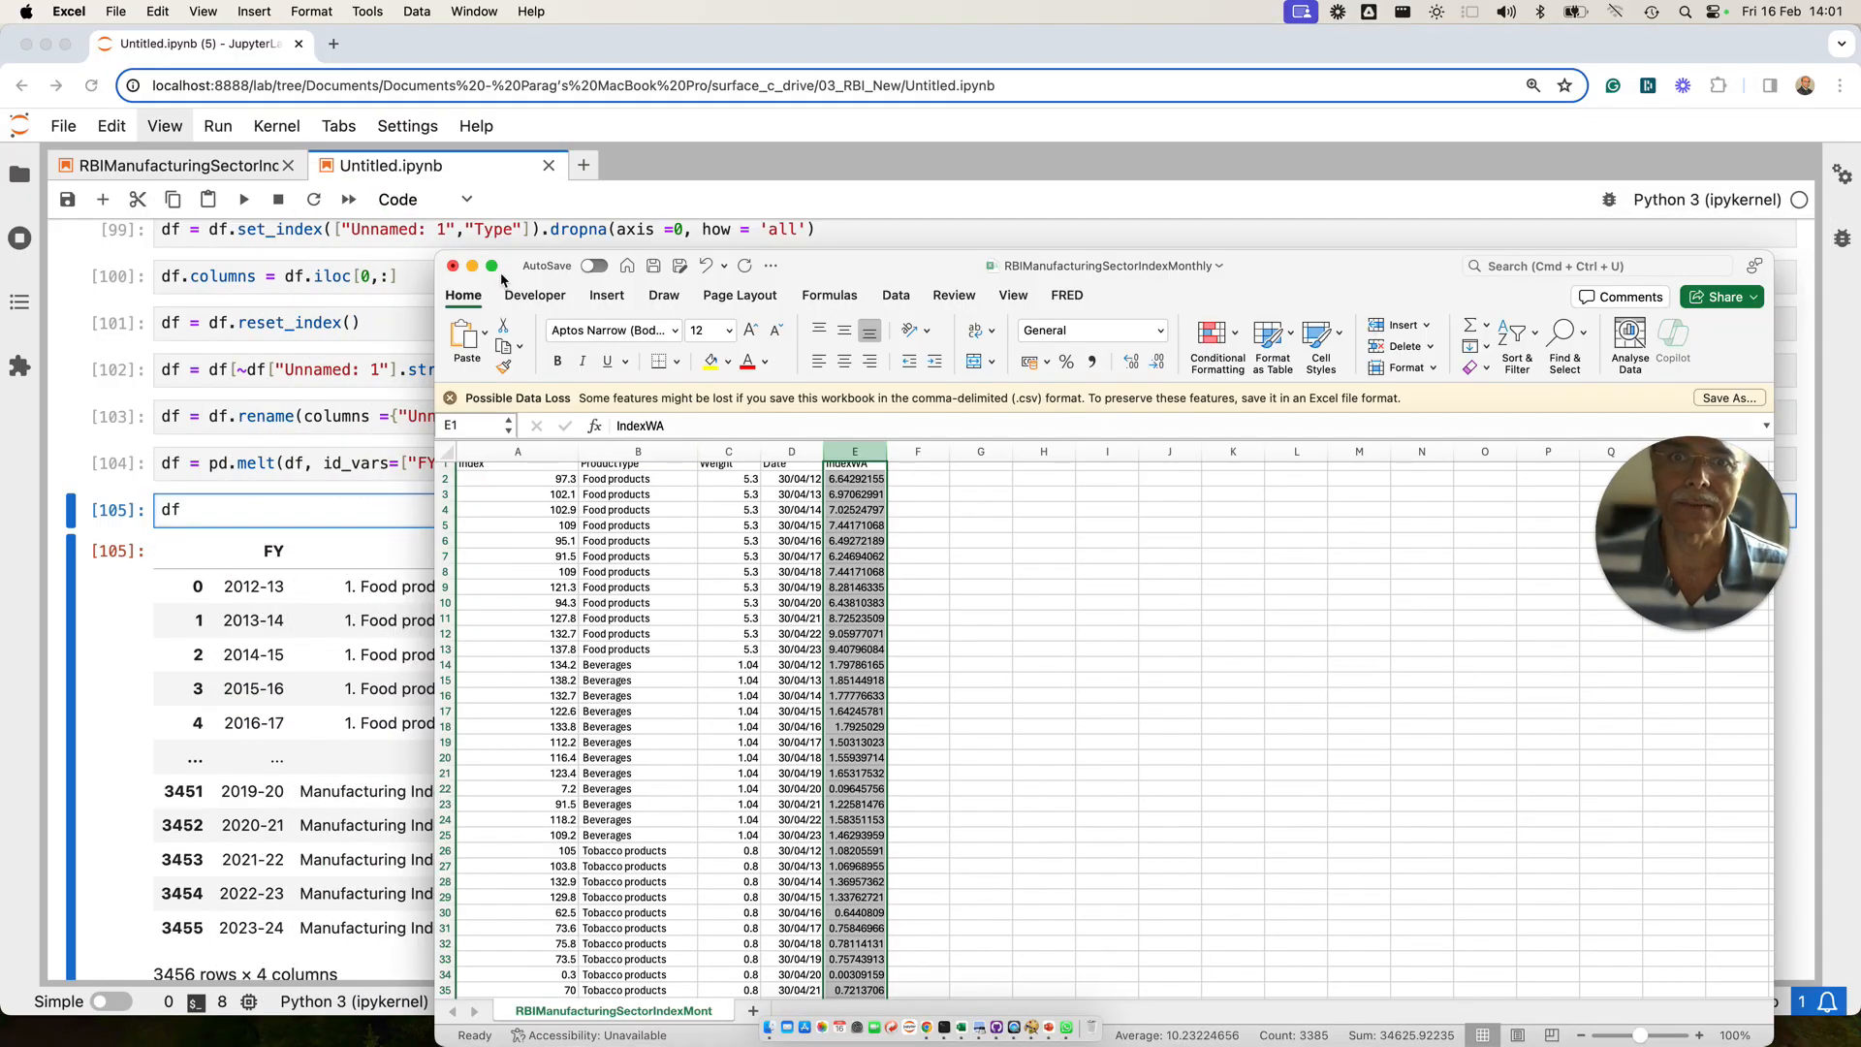
Step: Tile the flattened CSV workbook to the right half of the screen, with the Chrome notebook filling the other half
mouse_move(491, 266)
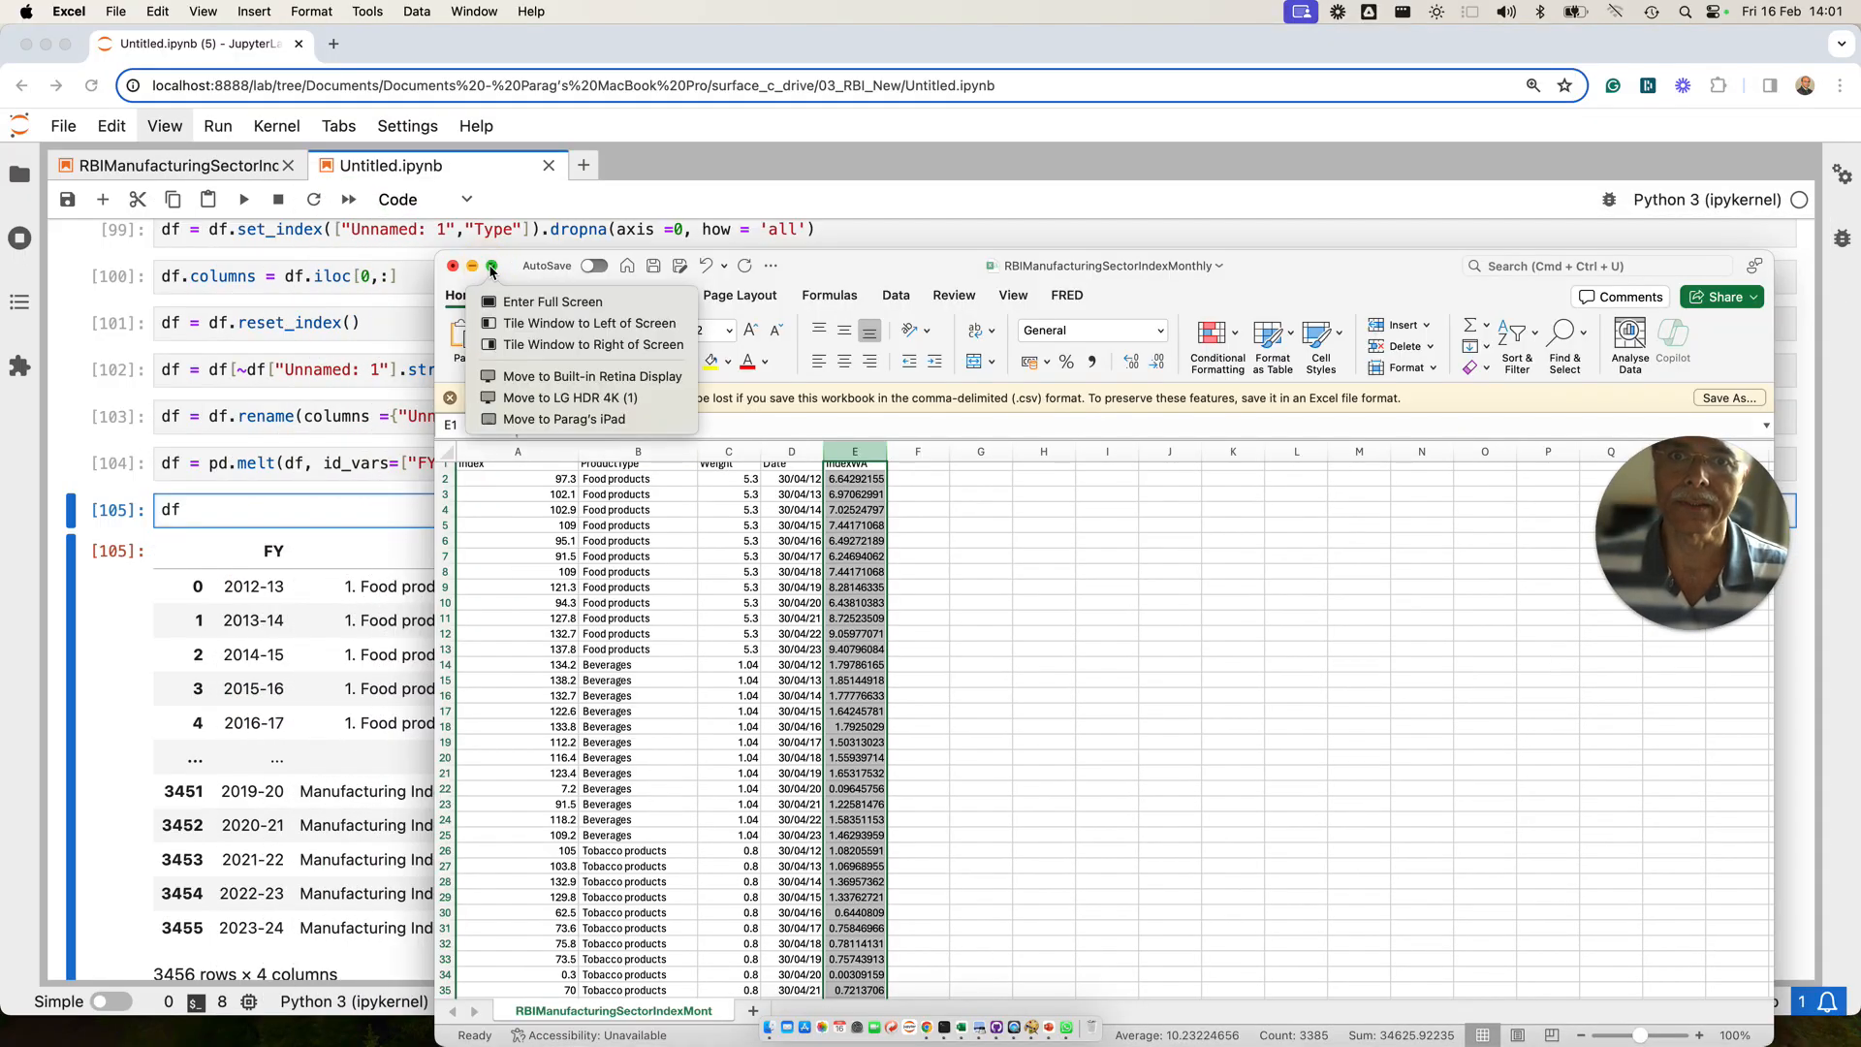
click(548, 344)
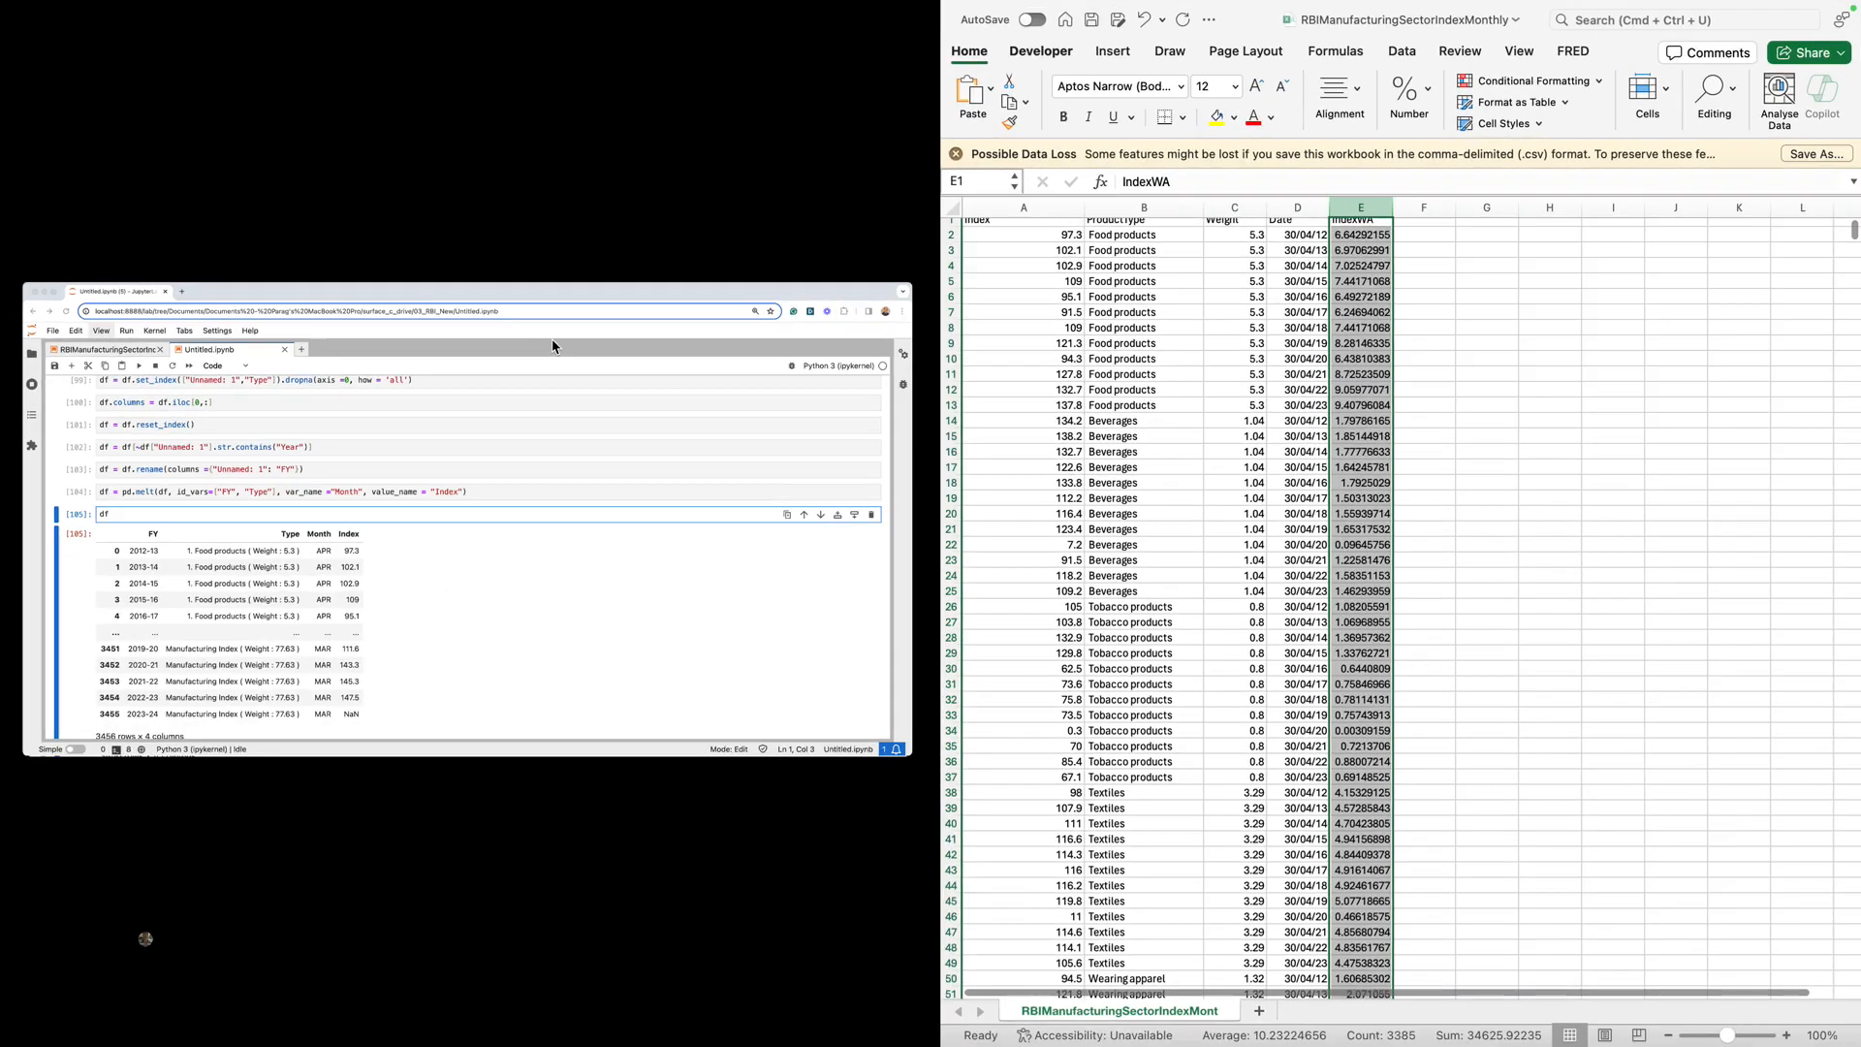
click(481, 391)
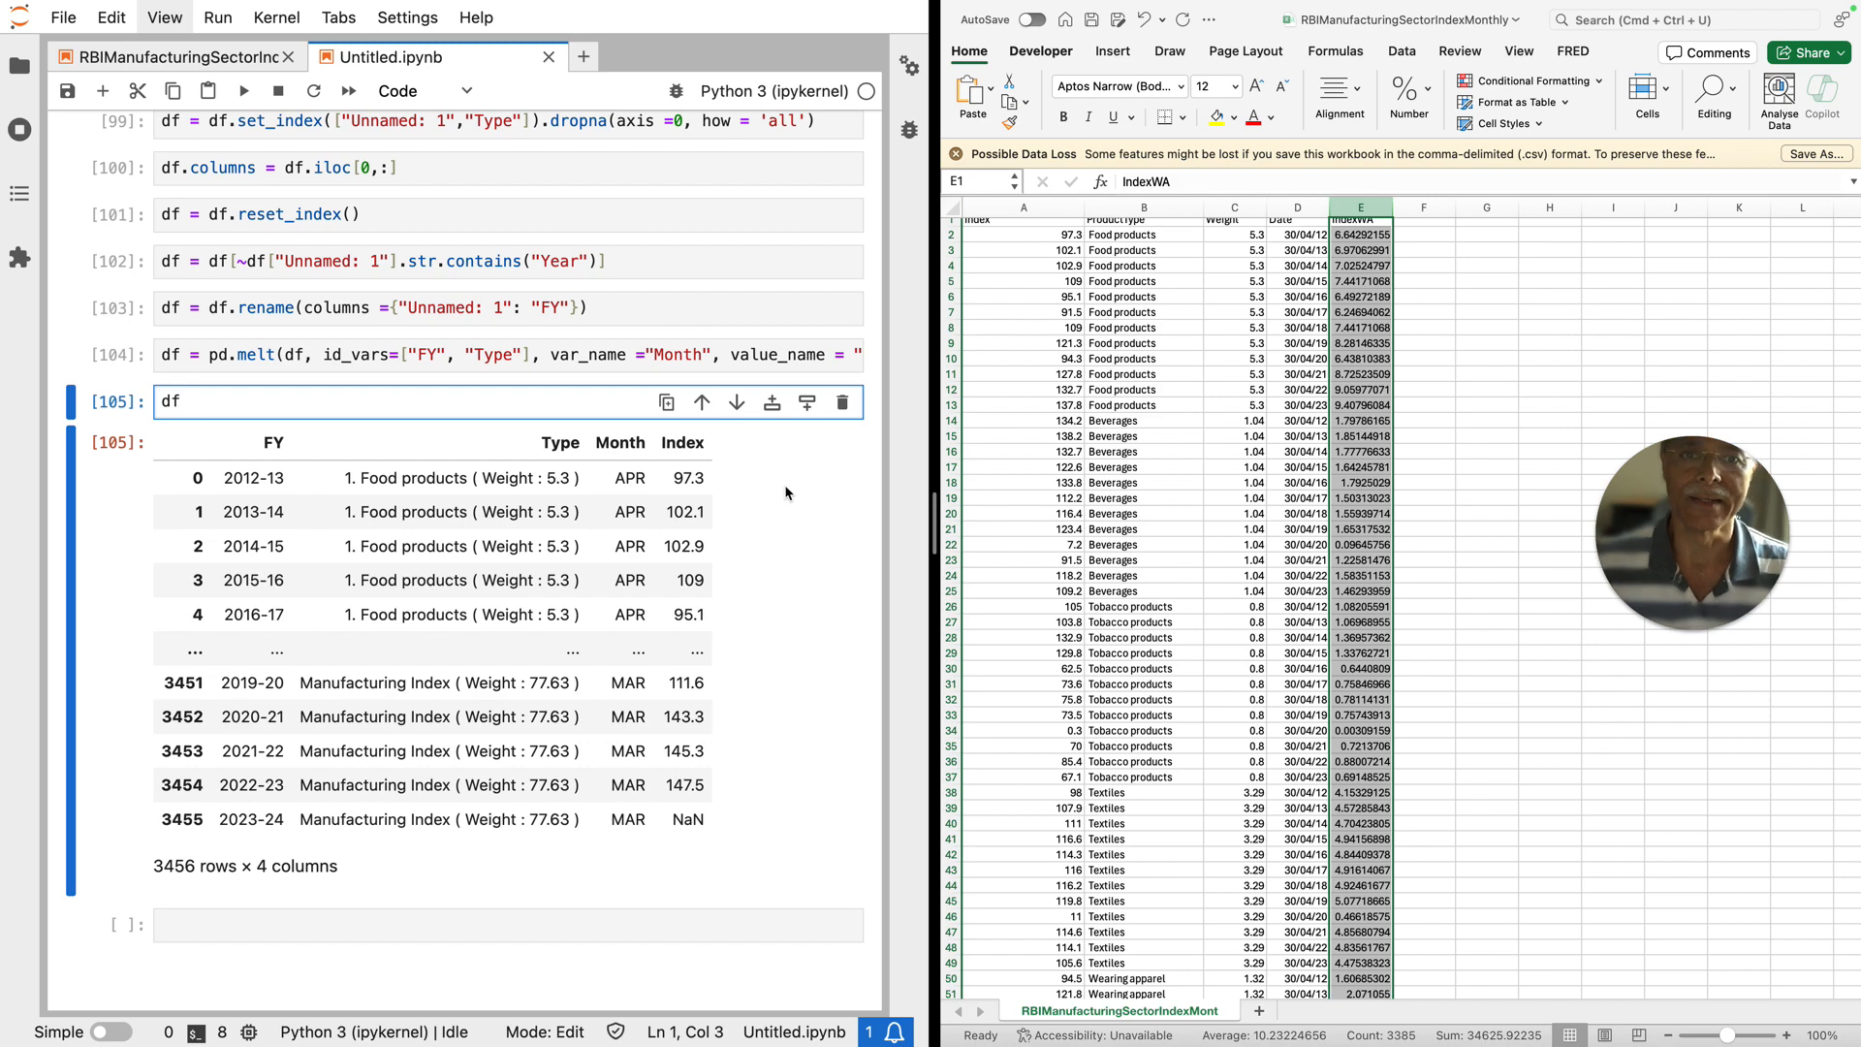
Step: Examine the flattened workbook's columns from the header row, selecting the ProductType header in B1
click(1162, 358)
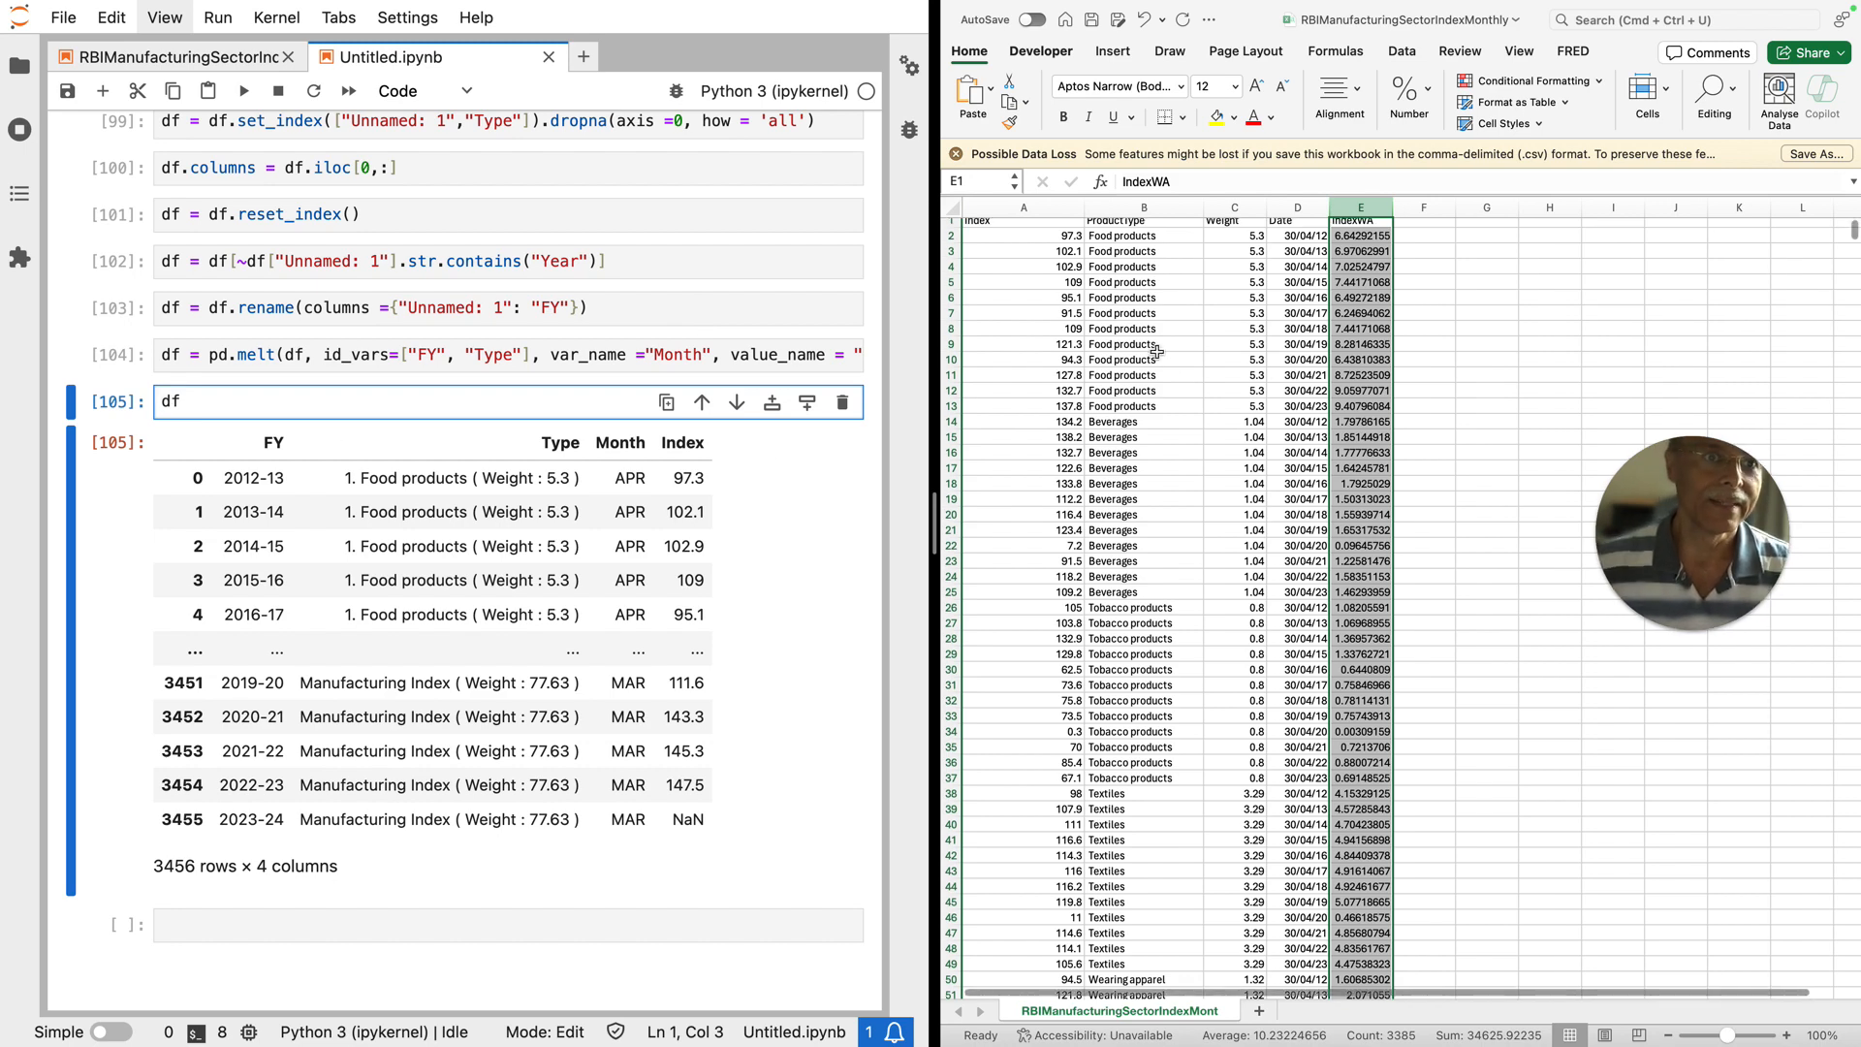
scroll(1144, 291, up, 1)
click(1130, 227)
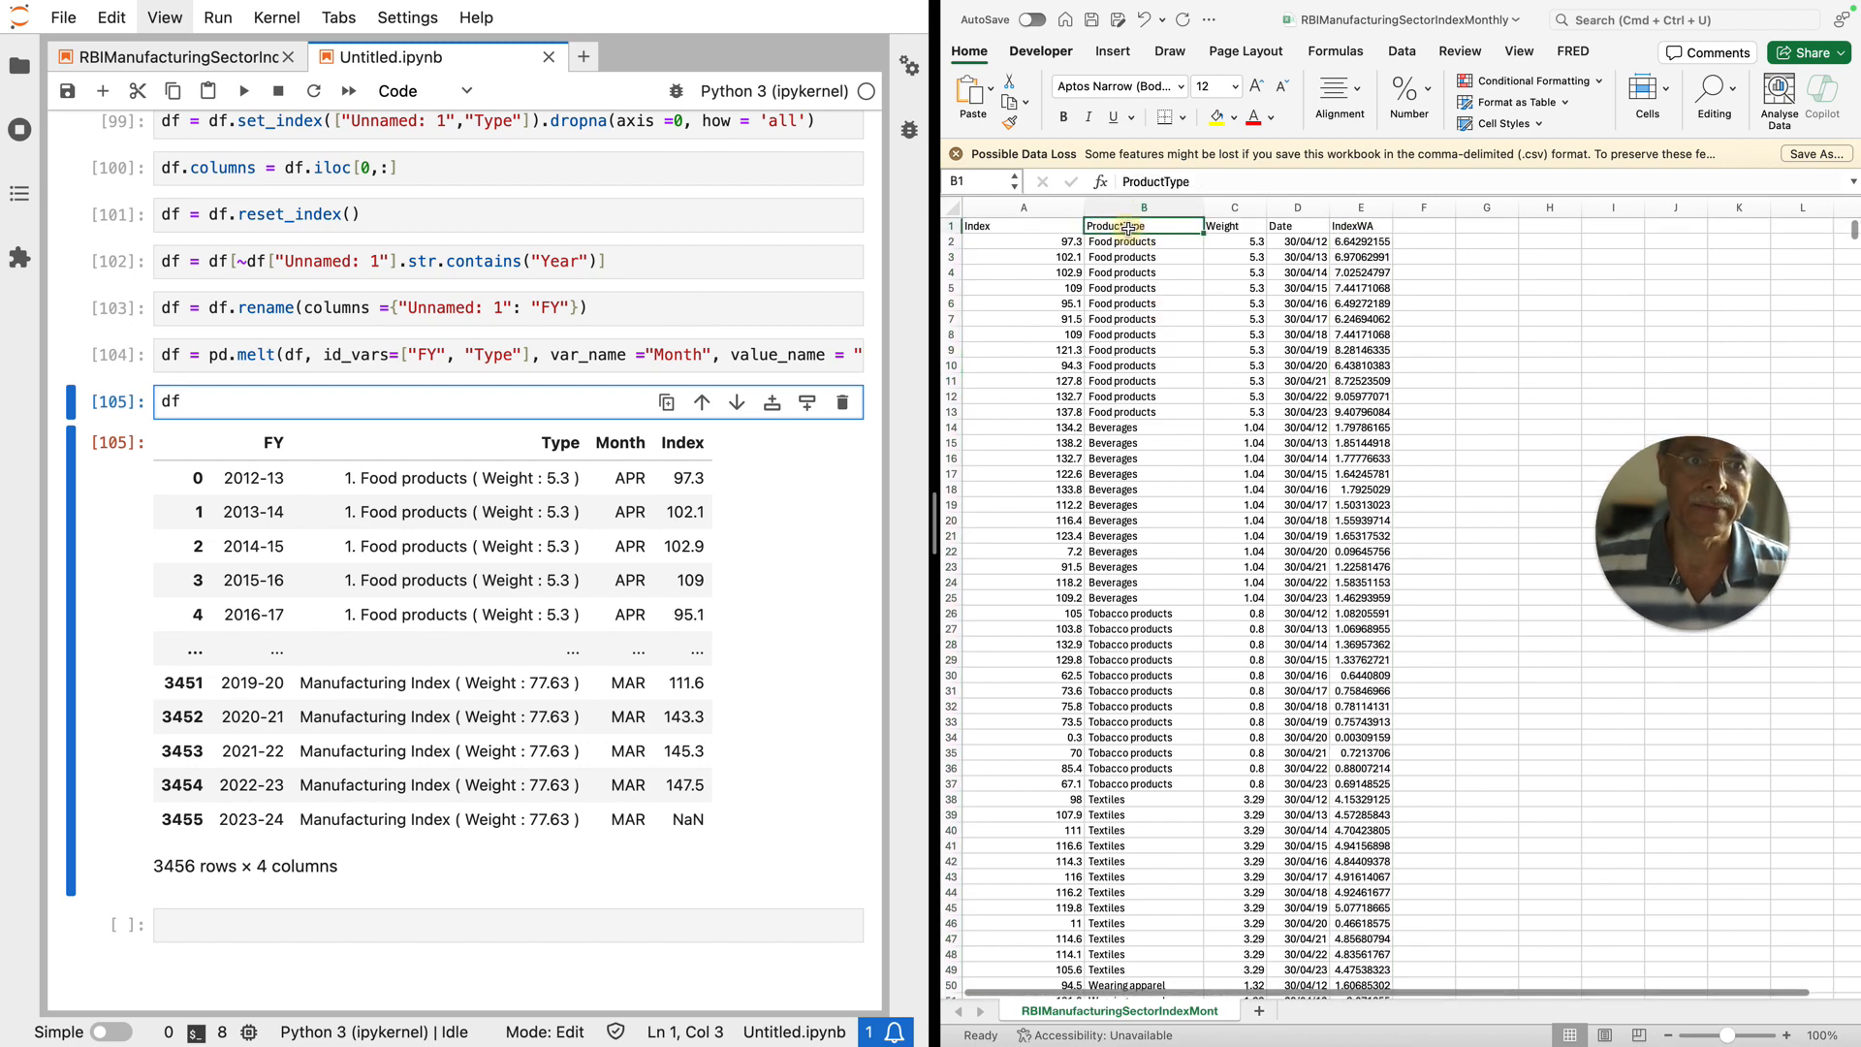
scroll(1124, 293, right, 1)
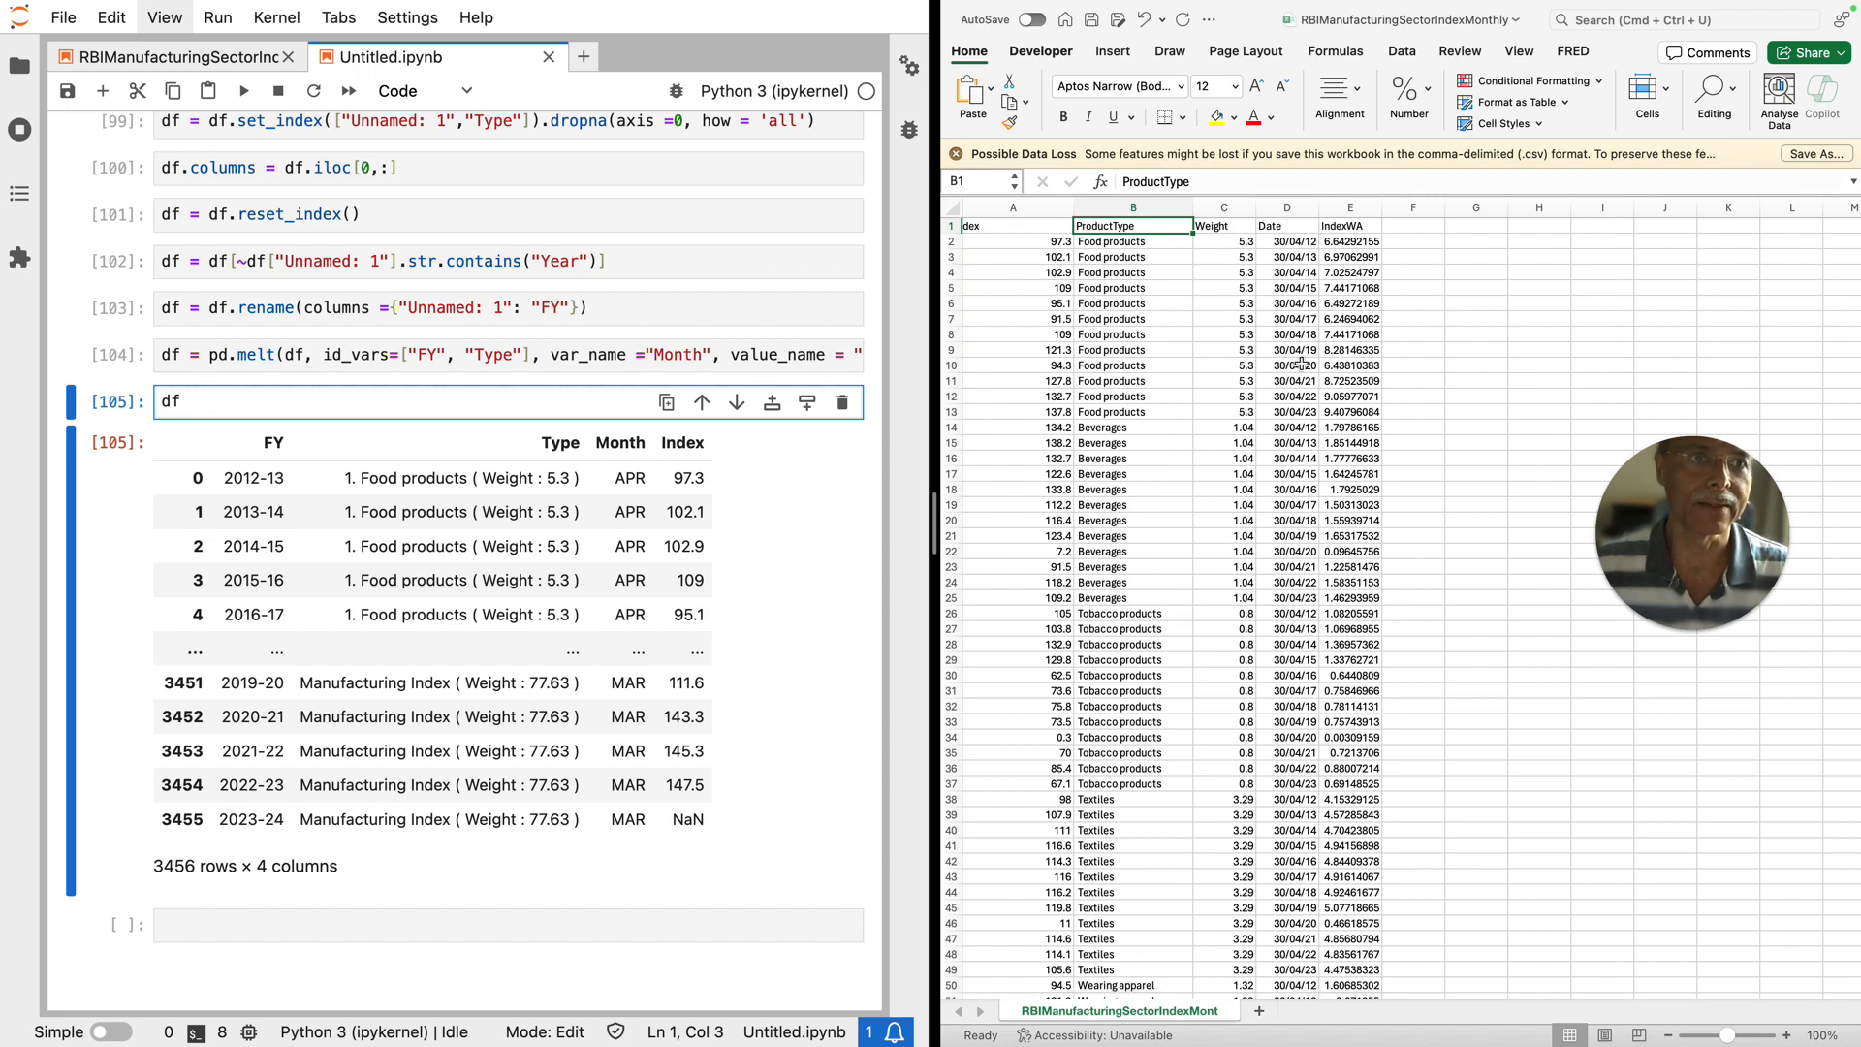
scroll(1041, 264, left, 1)
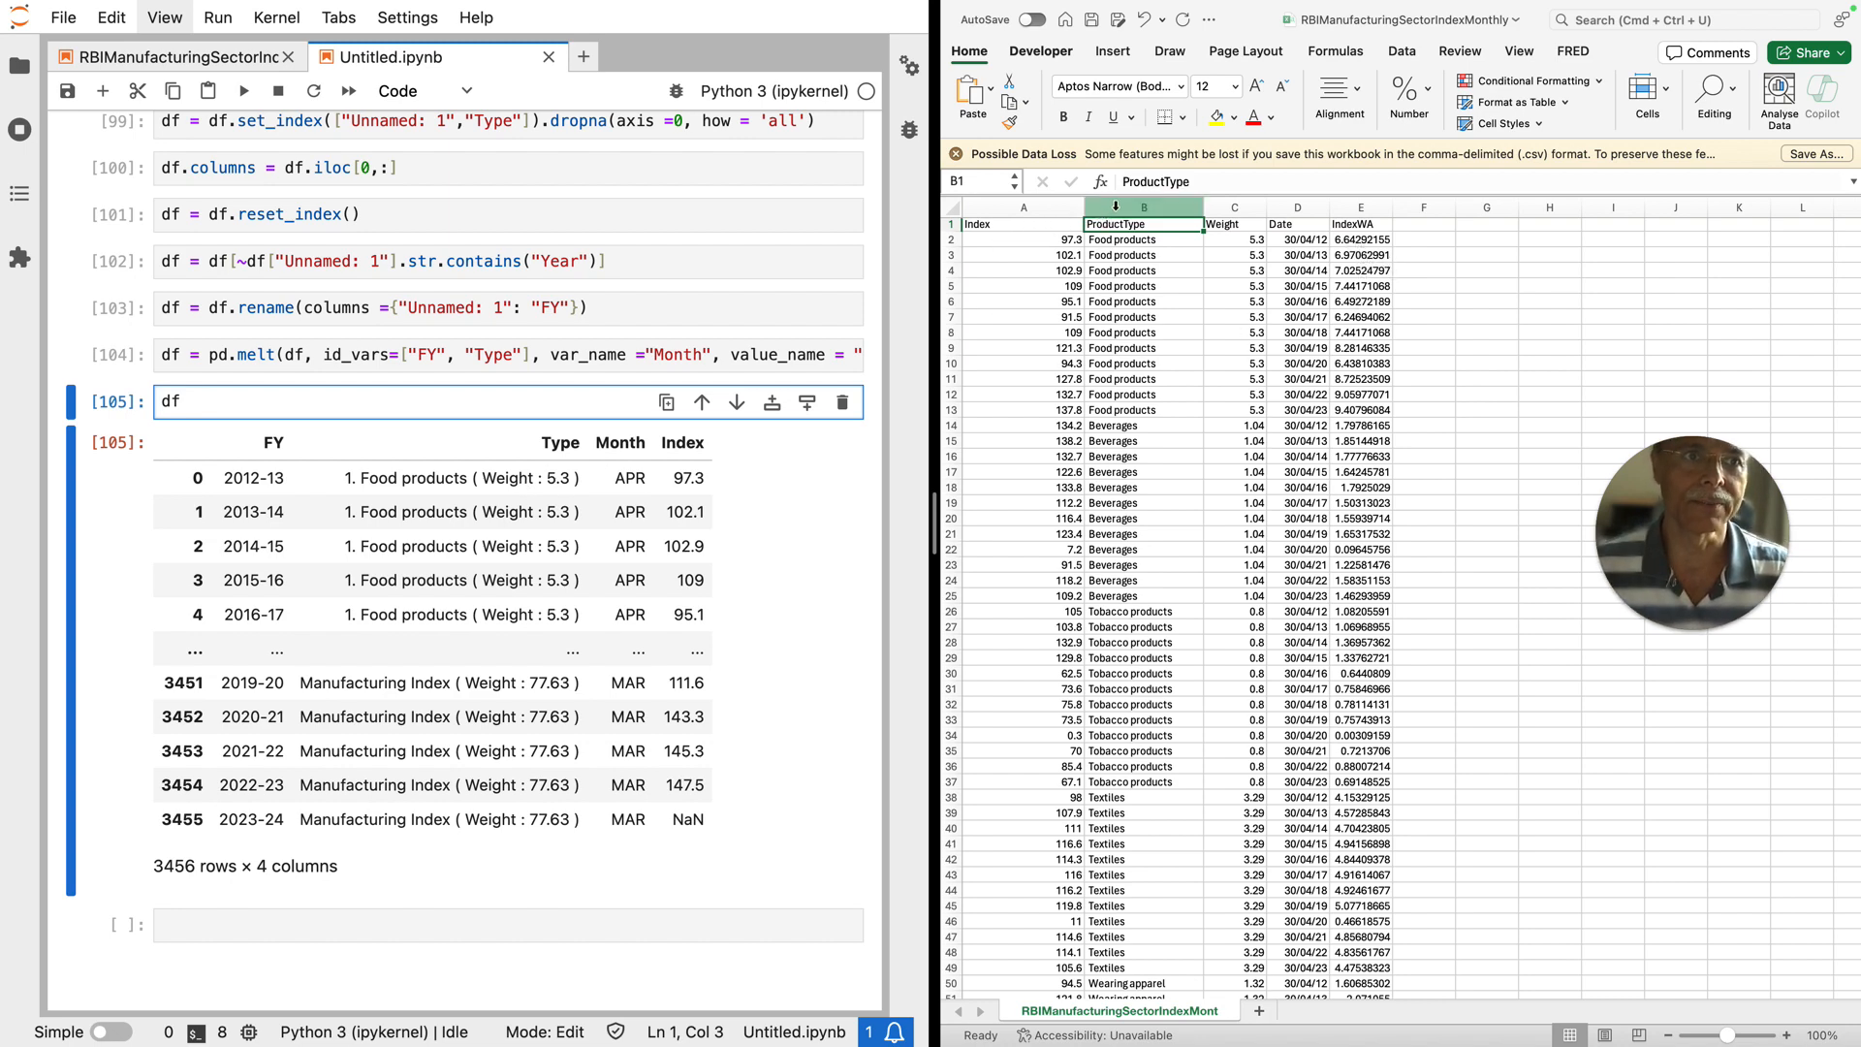
Step: Extend the df cell below the melt into df["Type"].str.extract(r' to start a regex extraction on the Type column
click(205, 405)
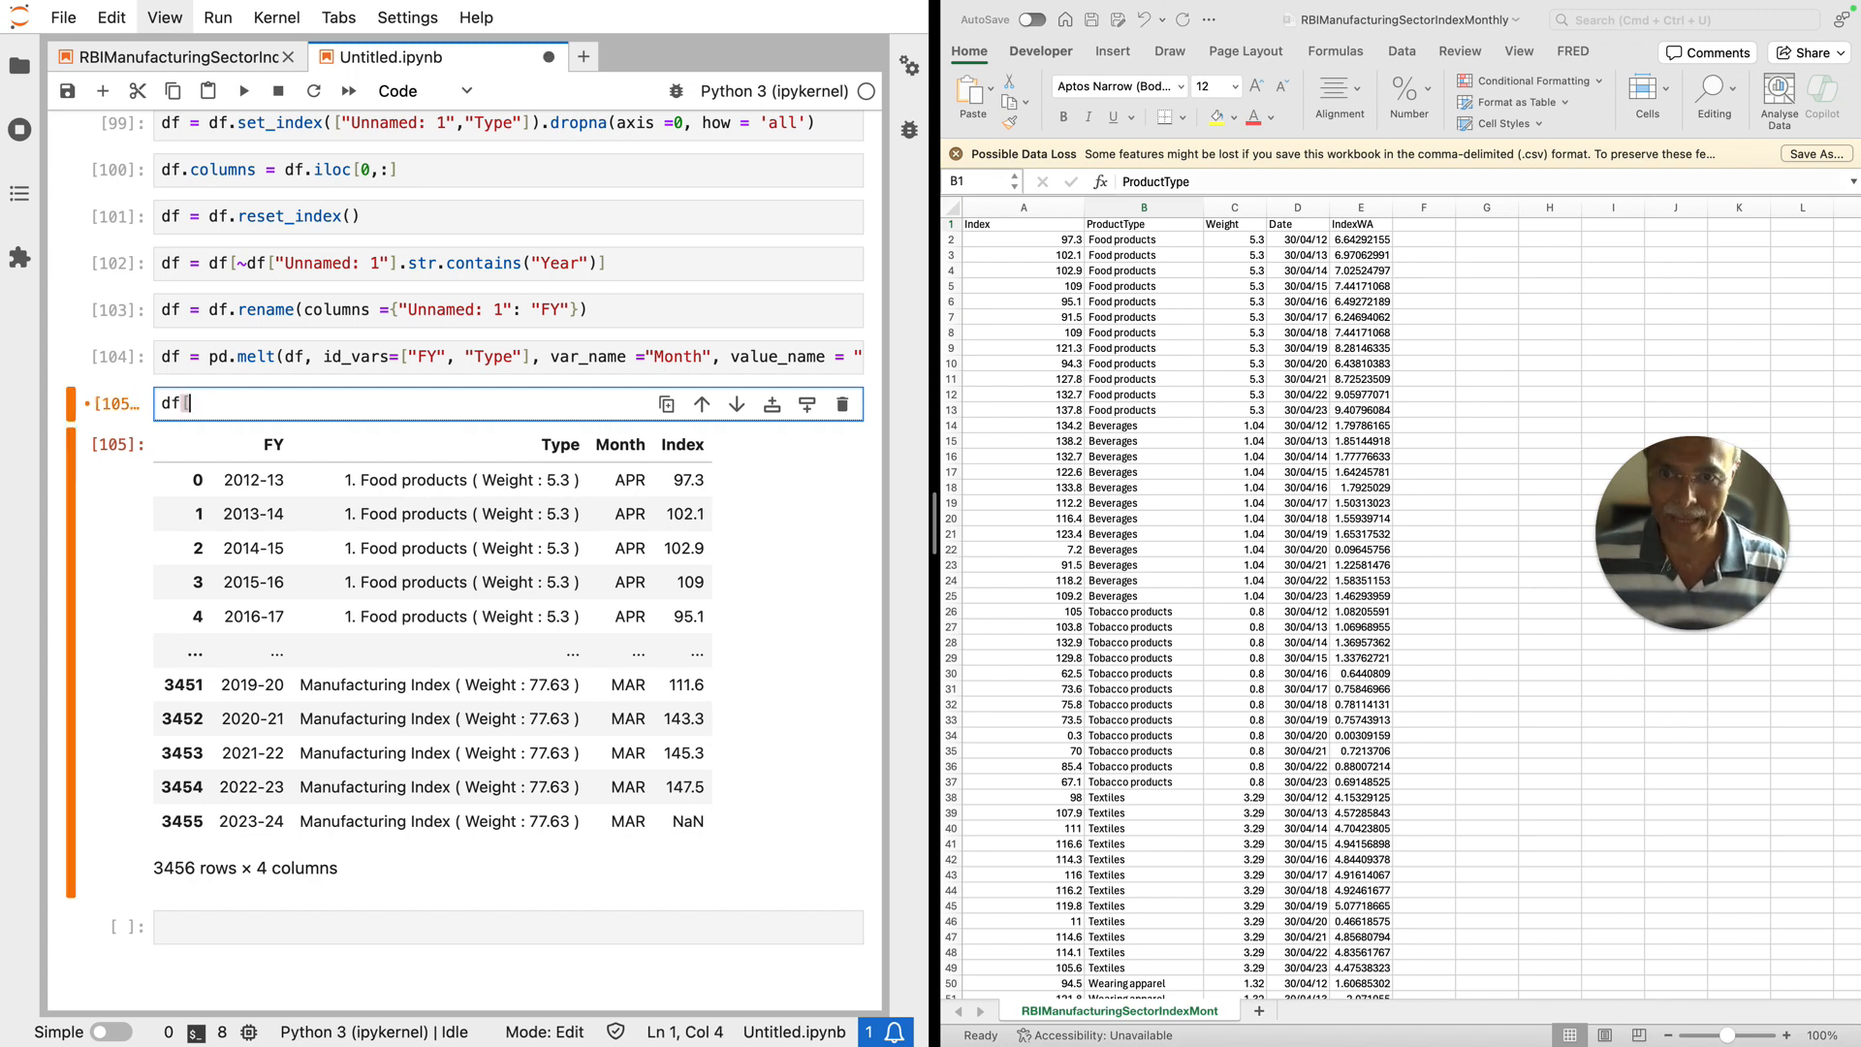
text("Type)
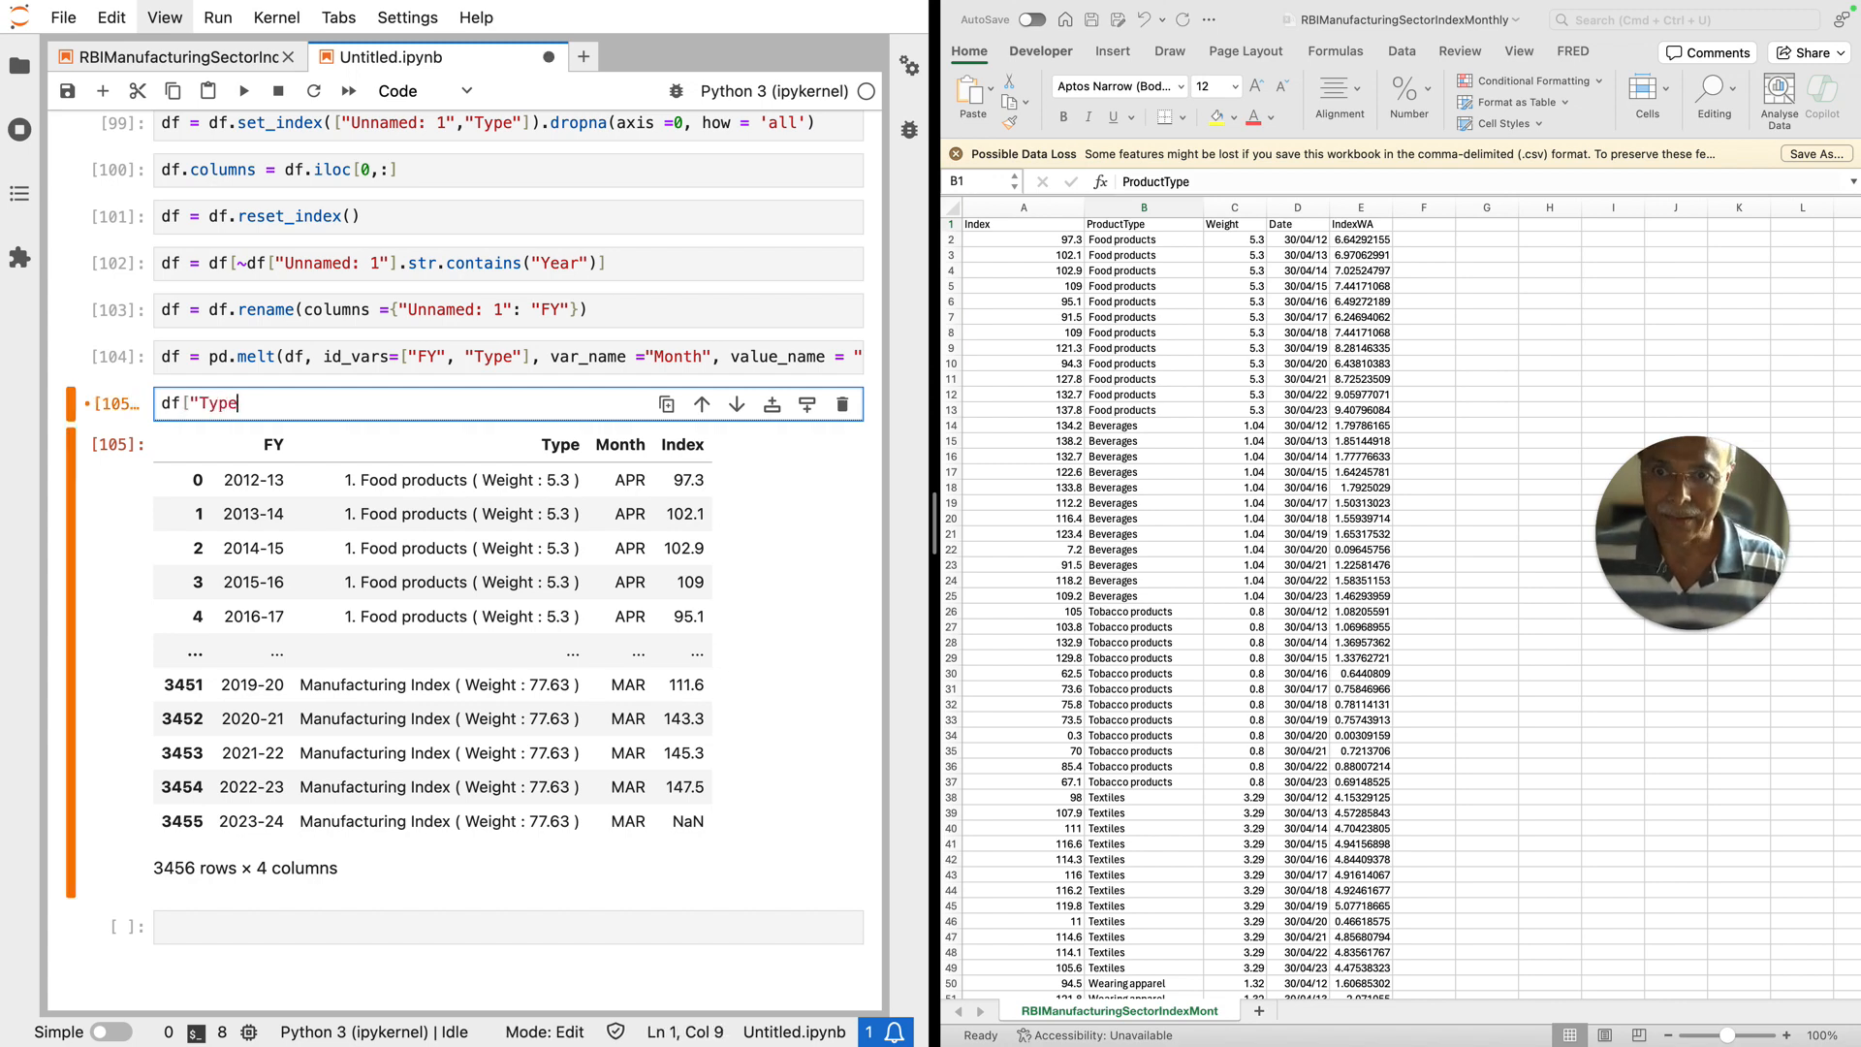
text("])
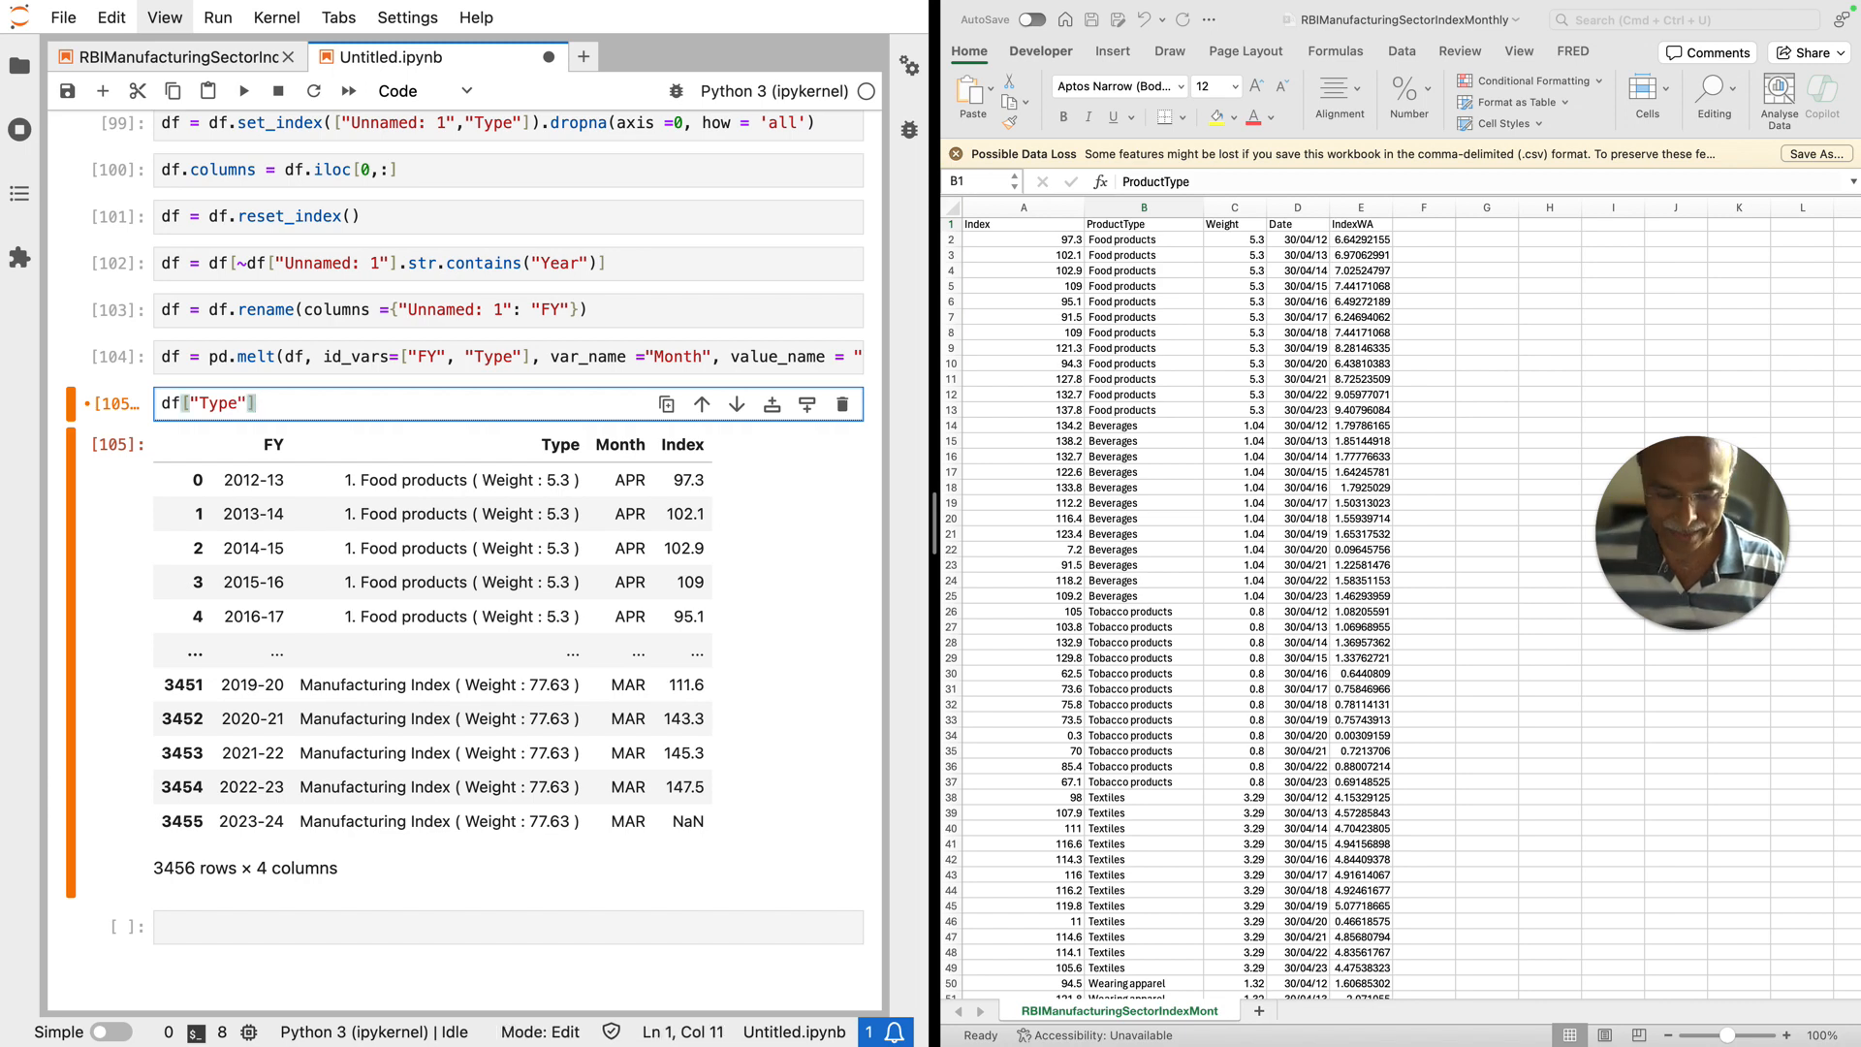
text(.str)
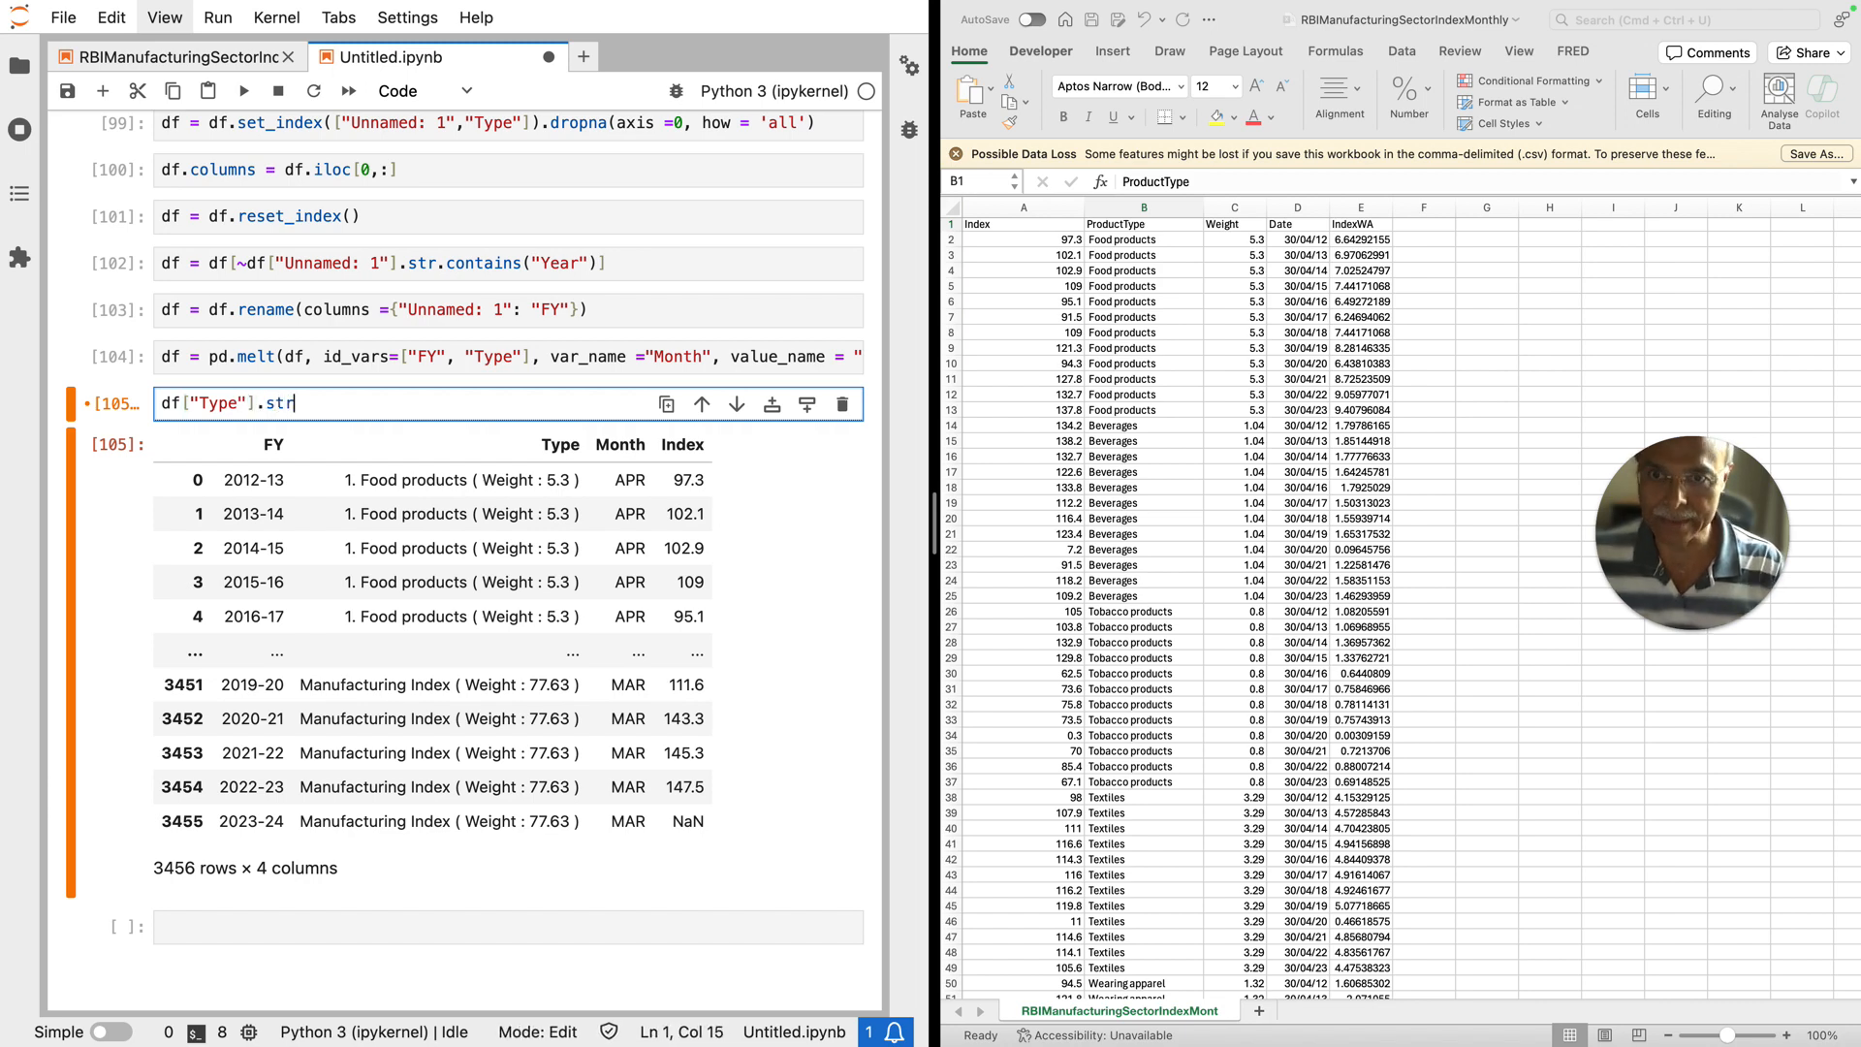
text(.exotract)
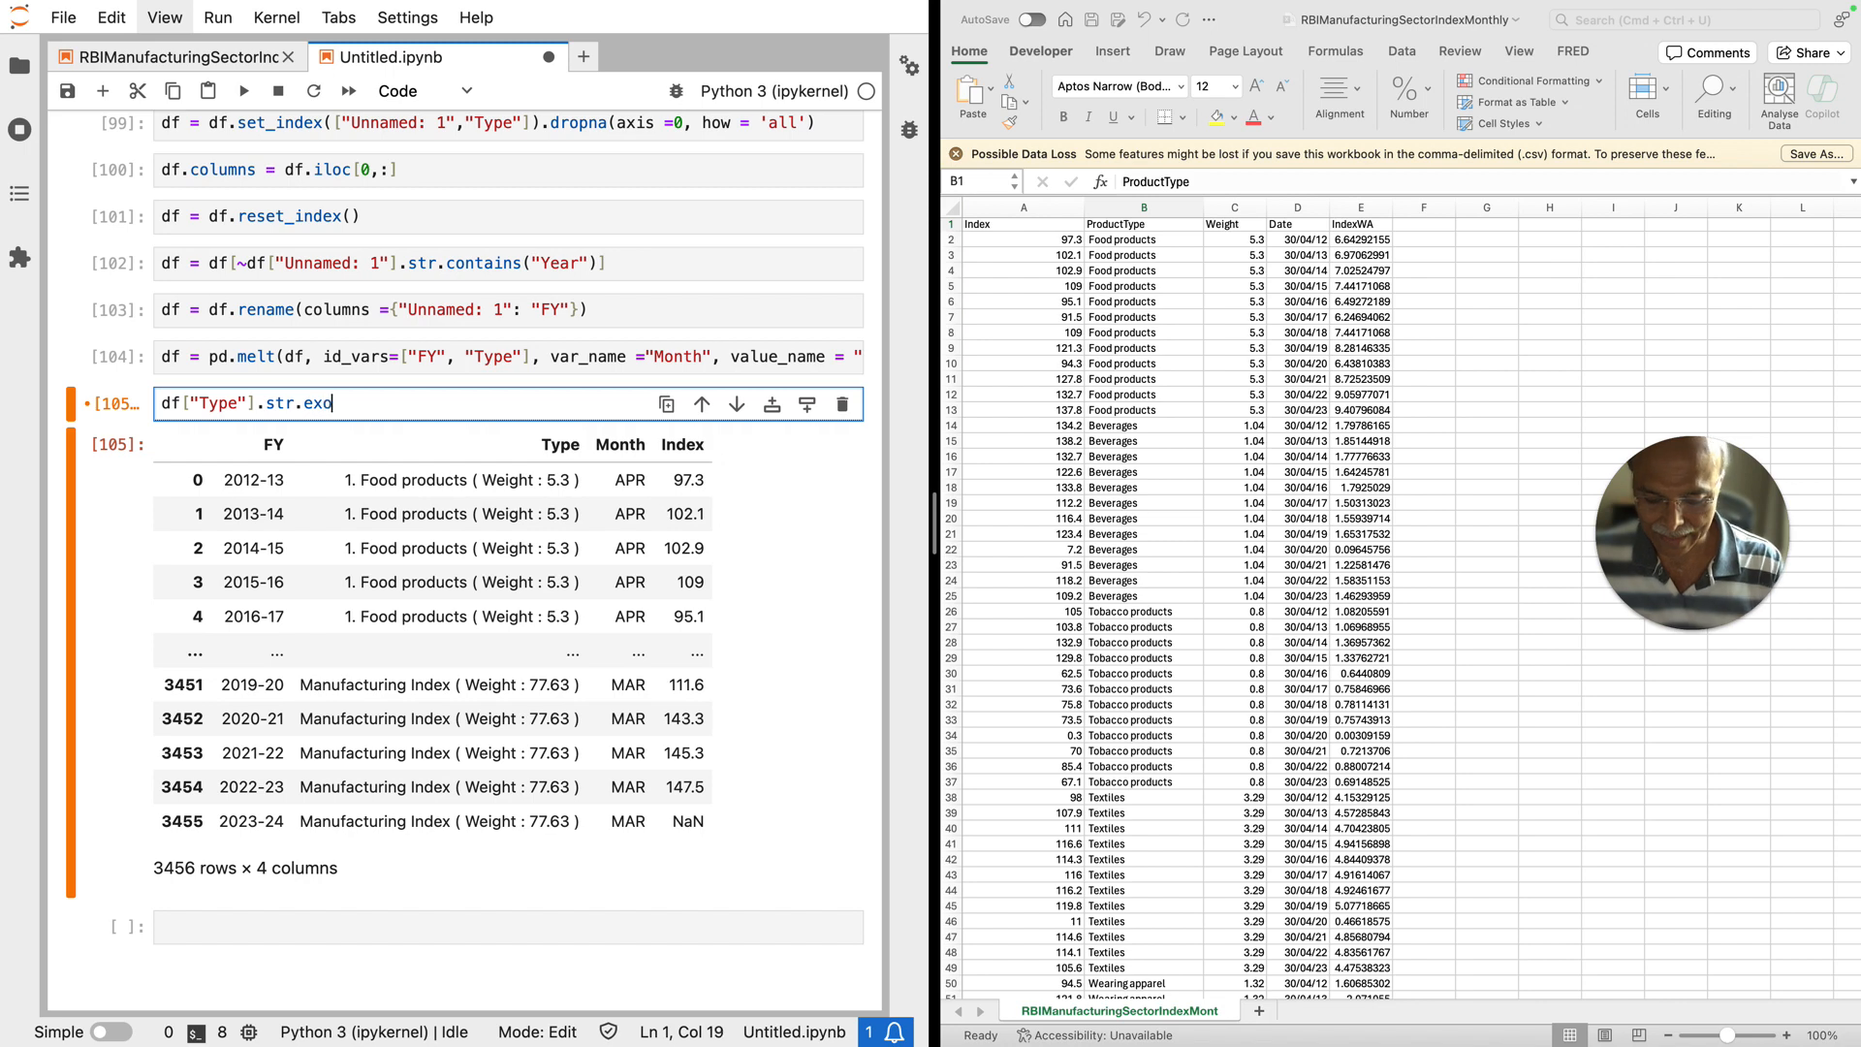
key(BackSpace)
key(BackSpace)
key(BackSpace)
key(BackSpace)
key(BackSpace)
key(BackSpace)
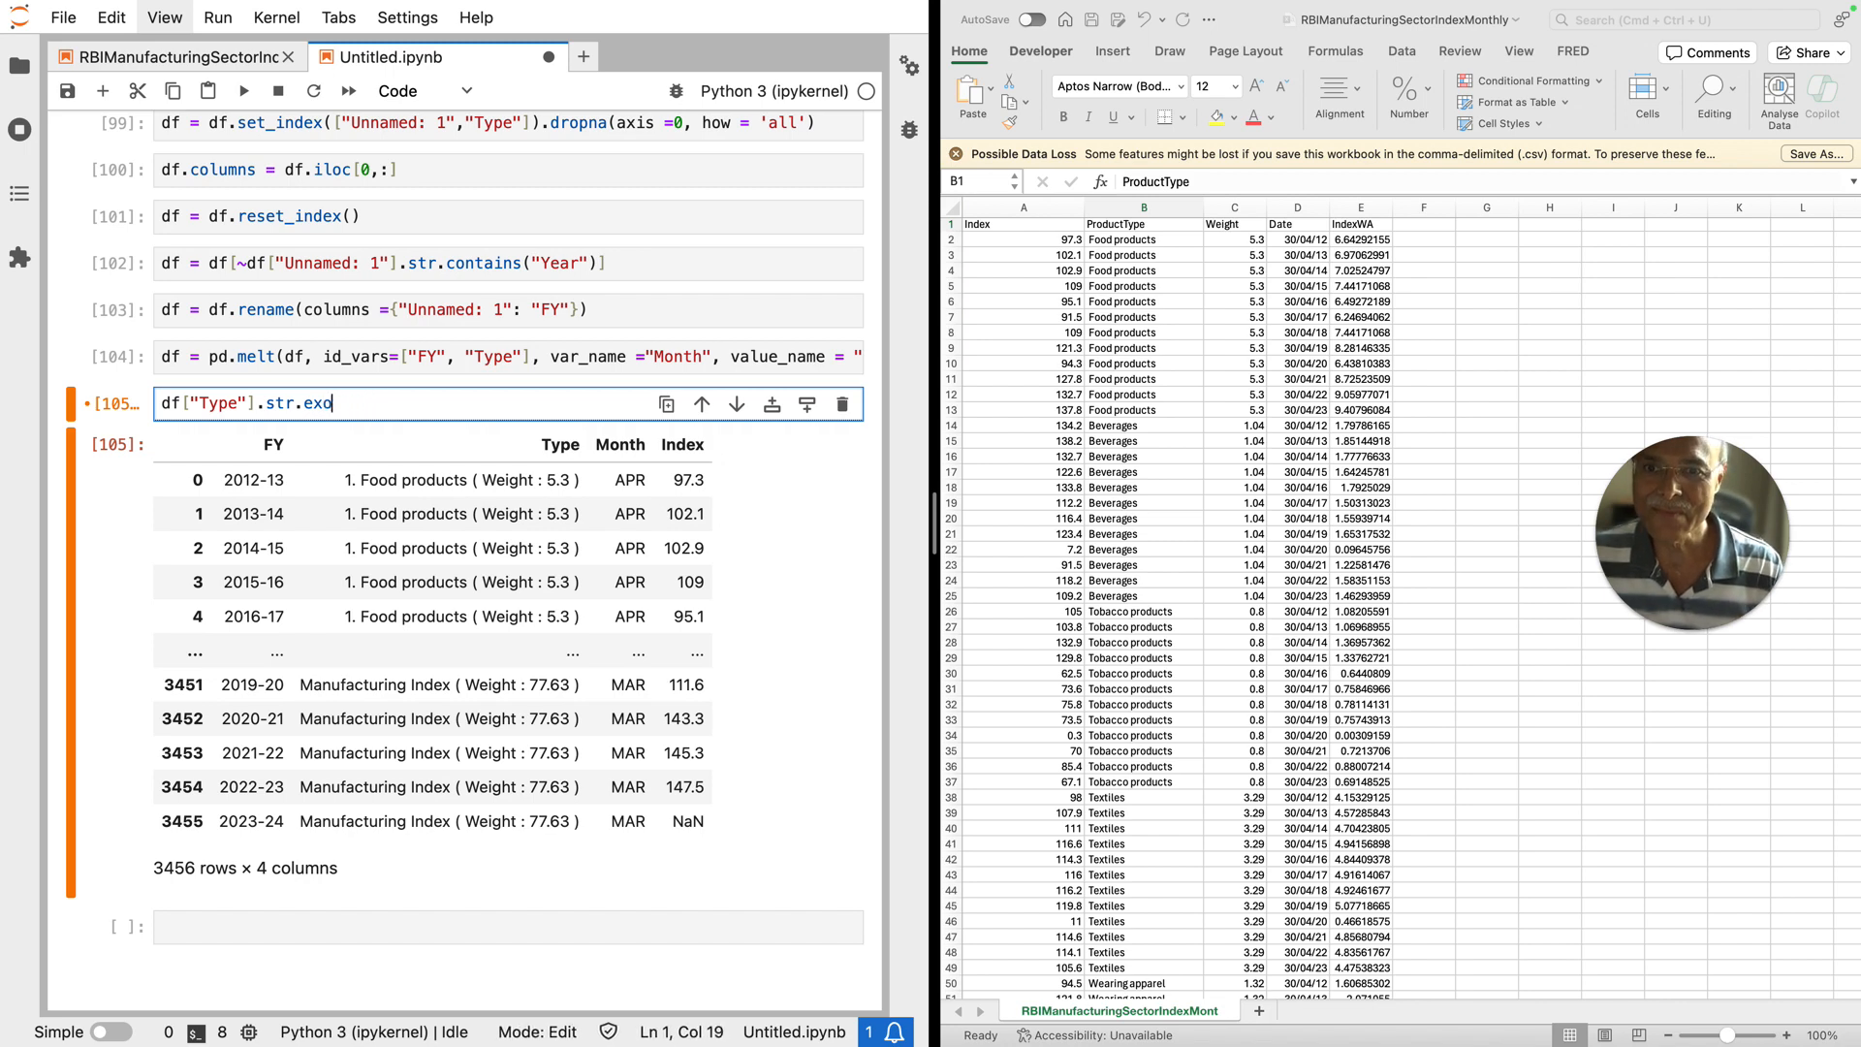
text(tract)
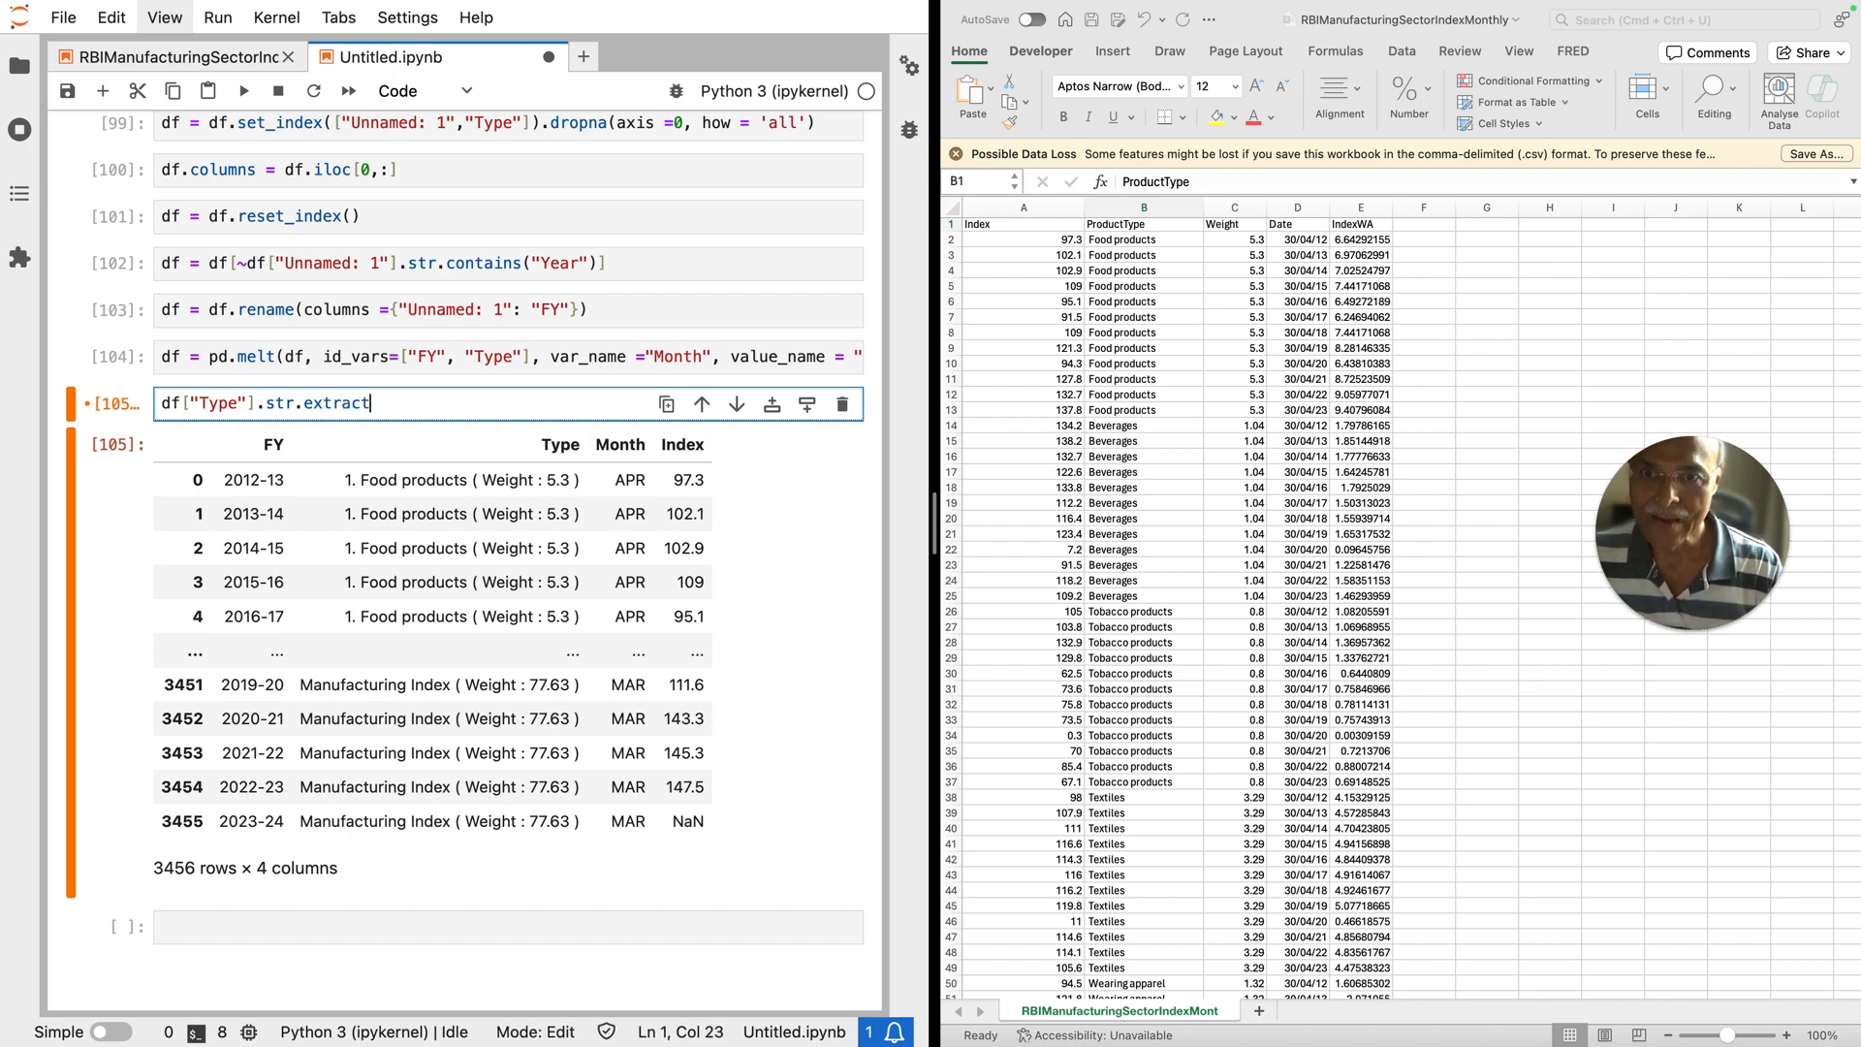
text(()
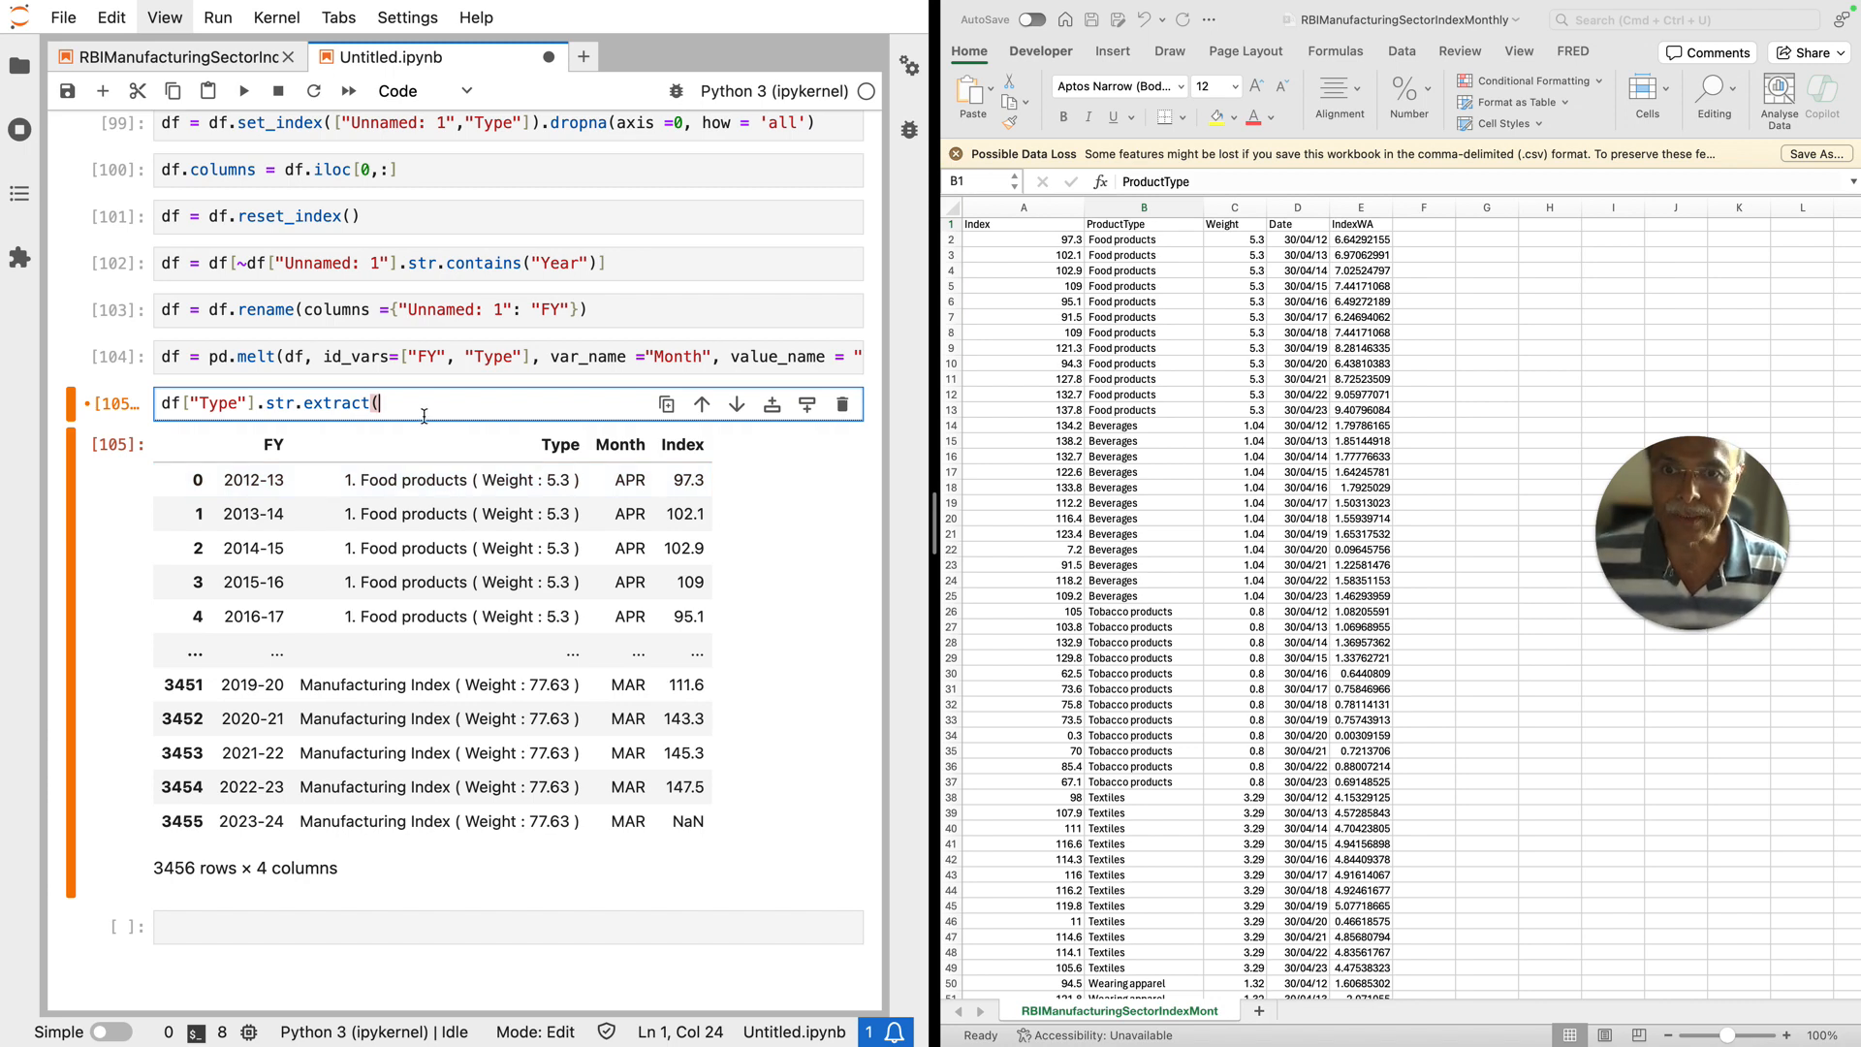
text(r')
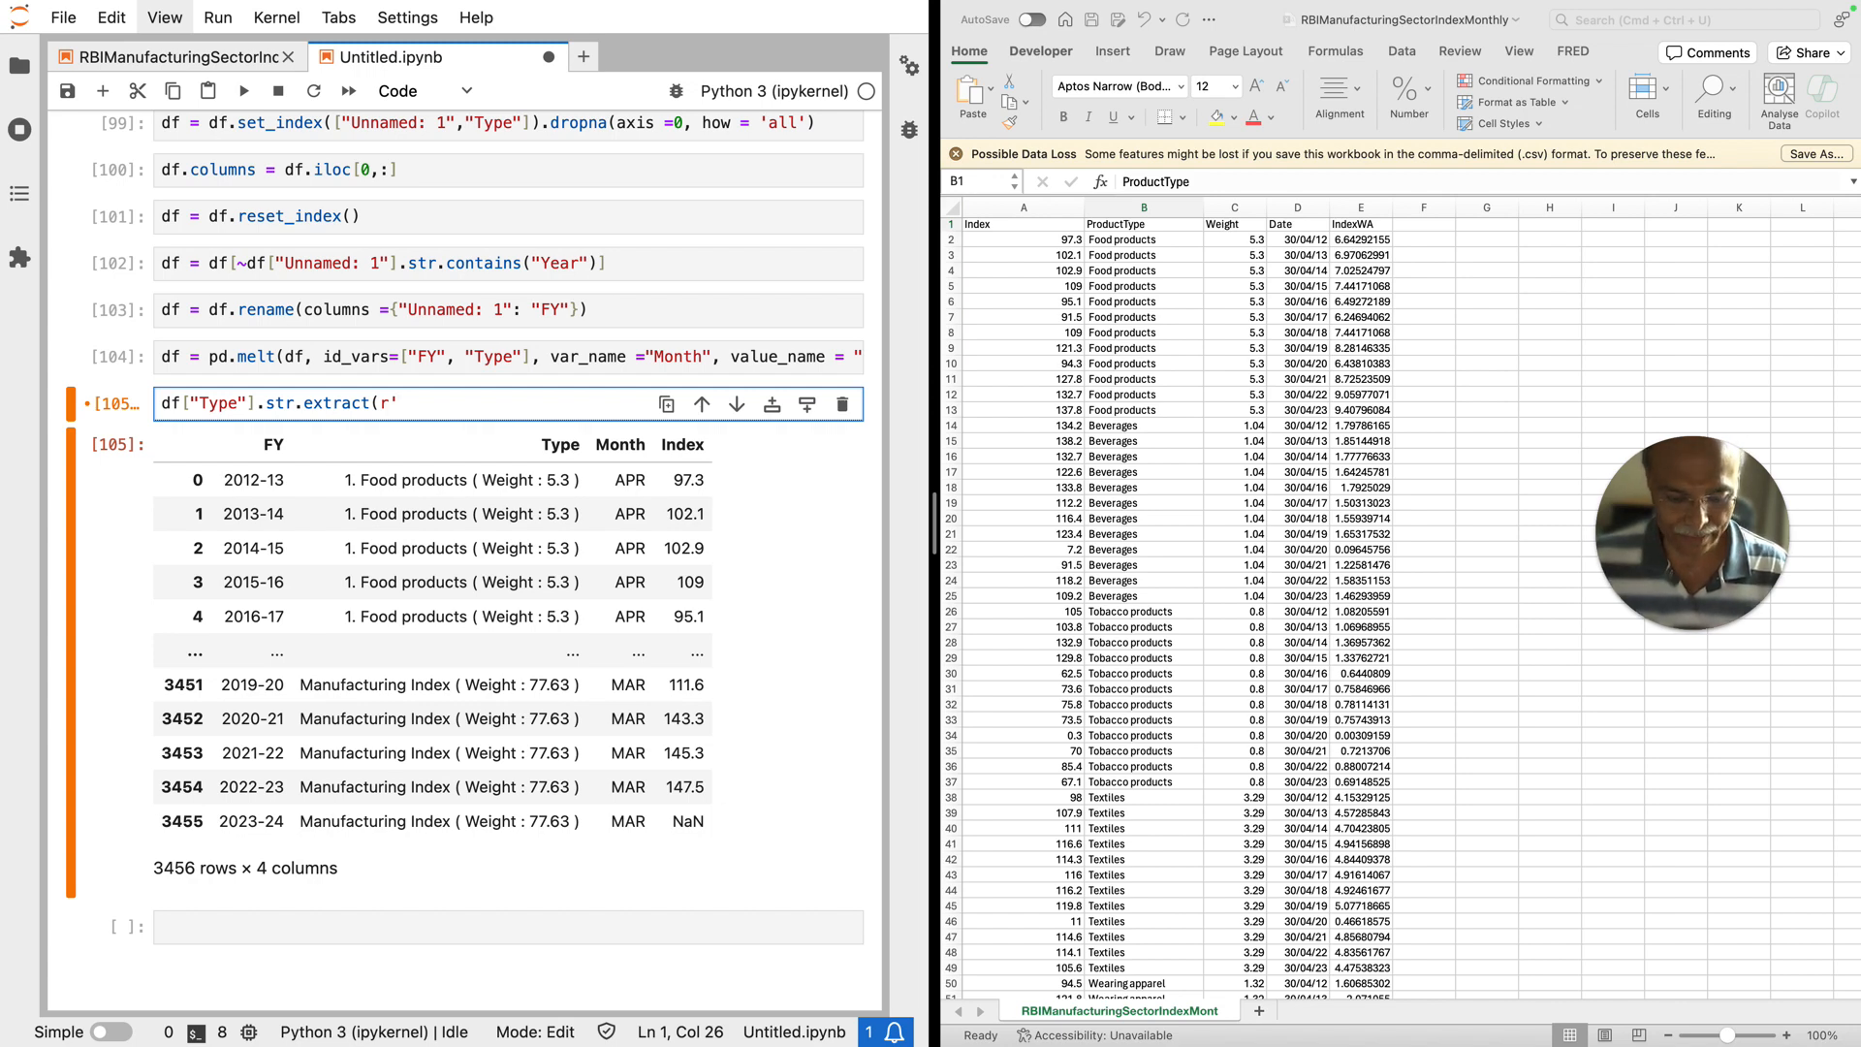
text(\)
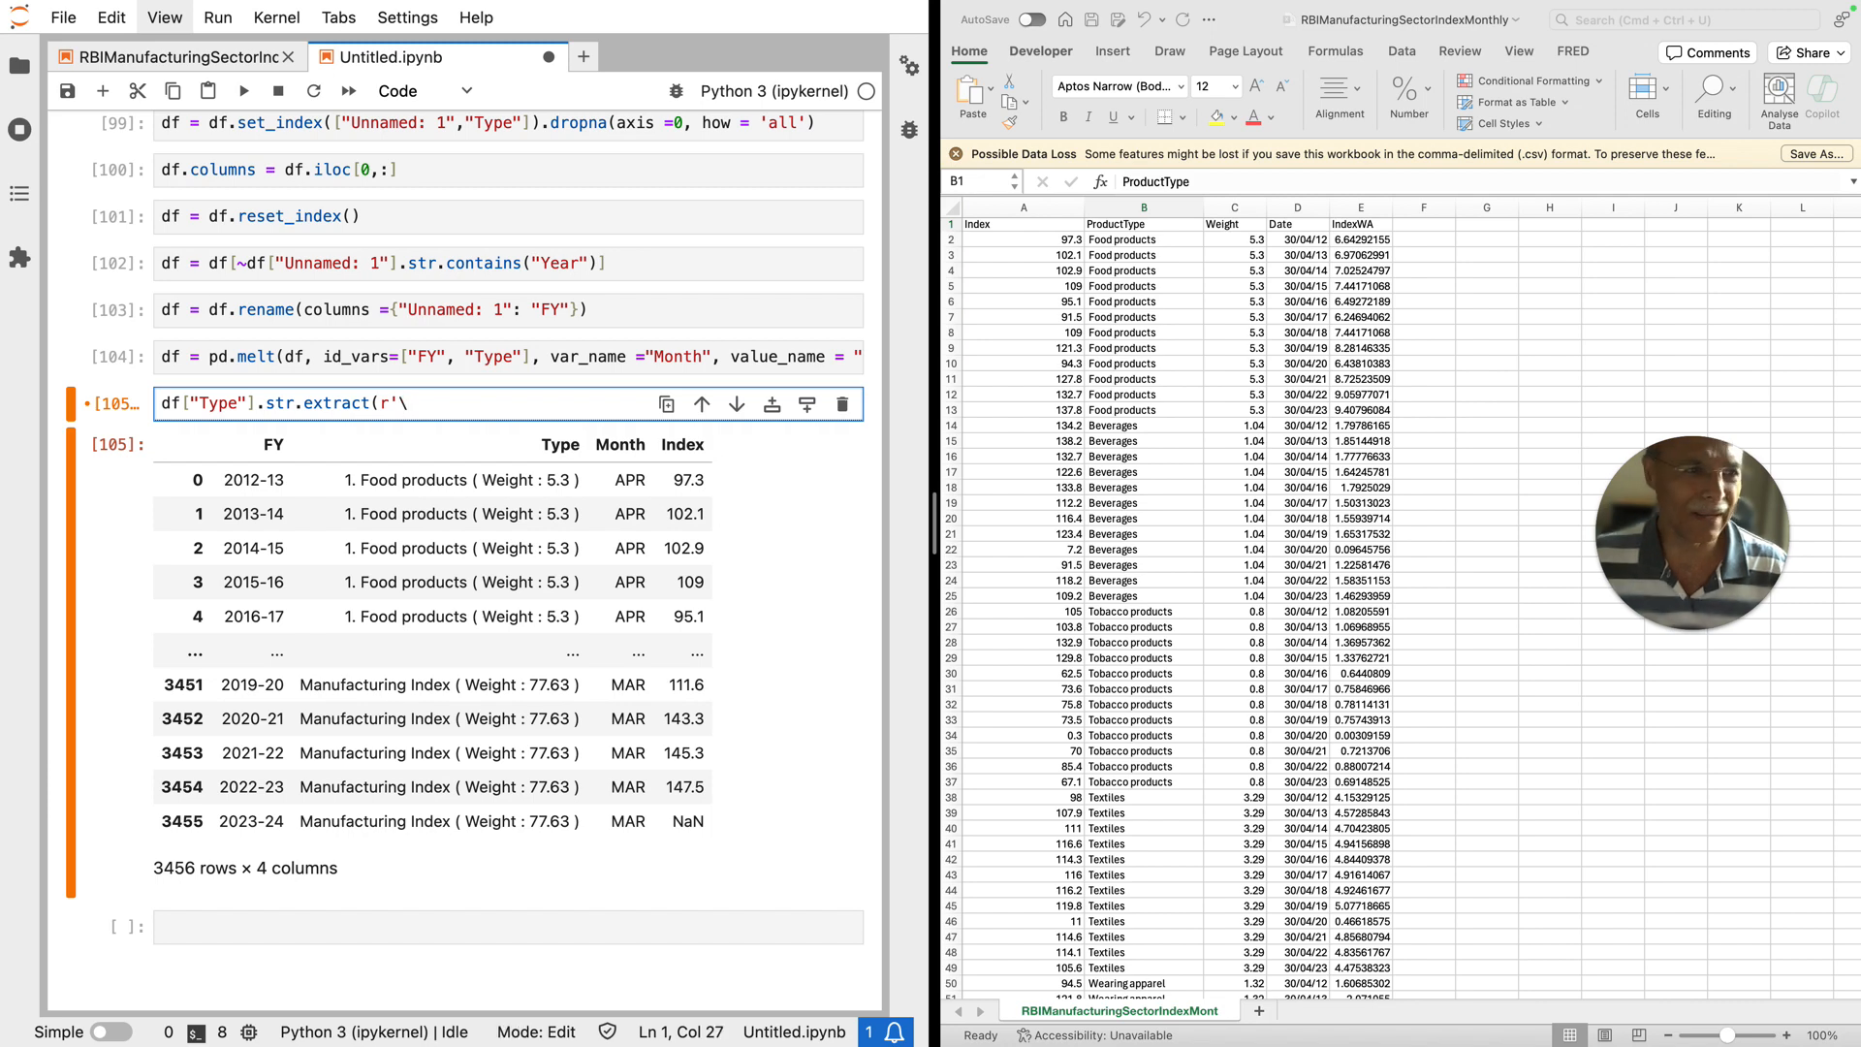
key(BackSpace)
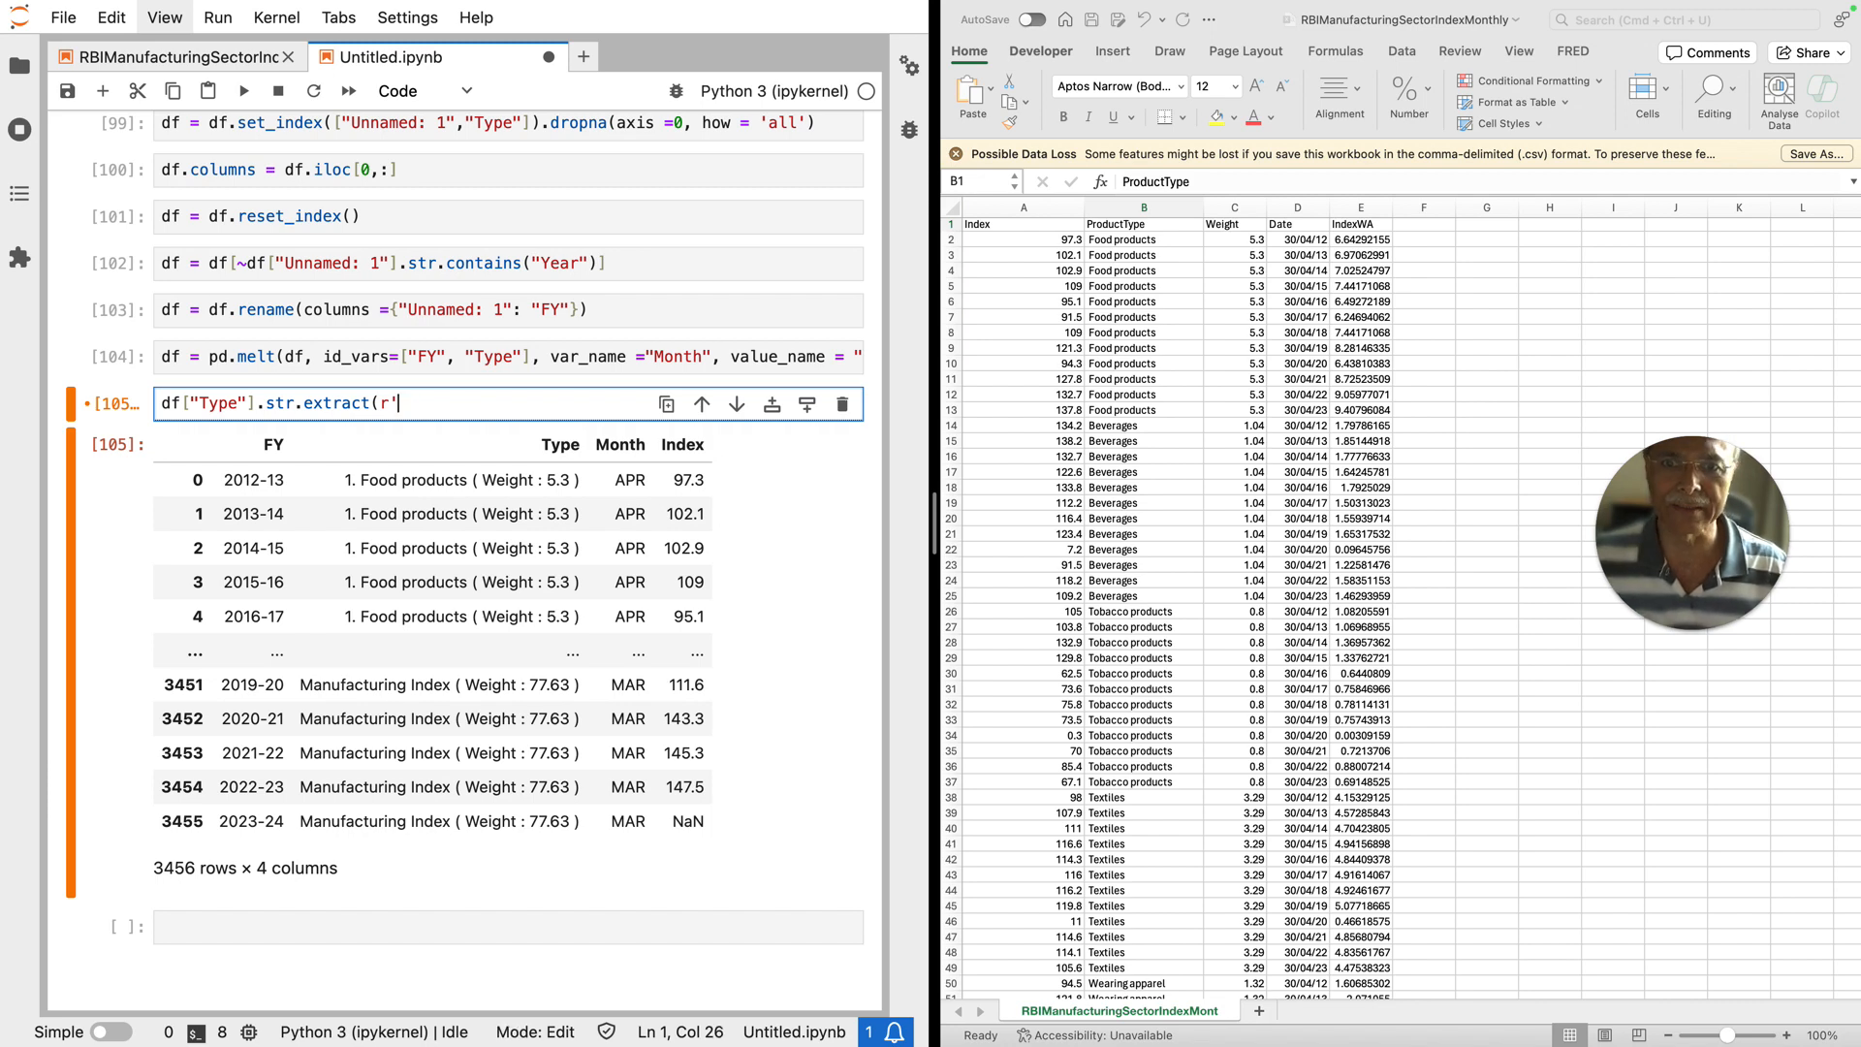
Step: Check the Weight text in the first output row and add Weight\s*:\s* to the extract pattern
click(492, 480)
double_click(492, 479)
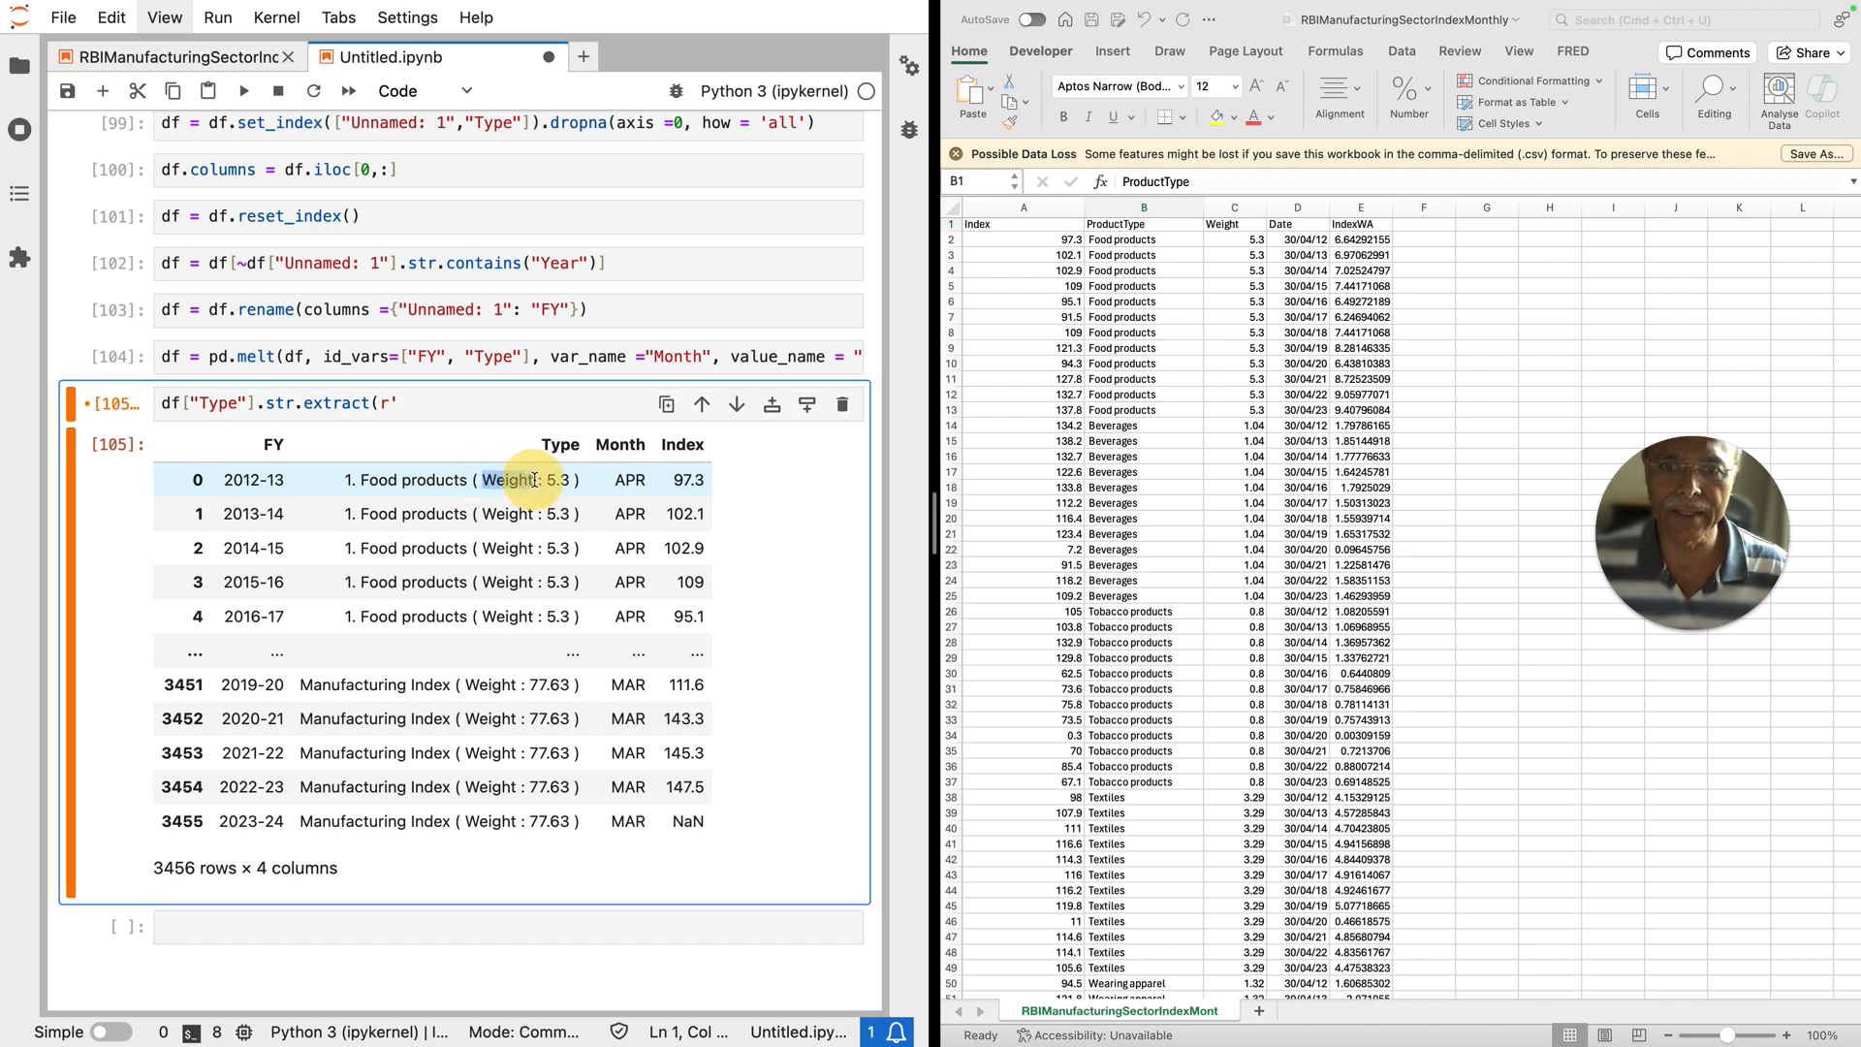
click(401, 404)
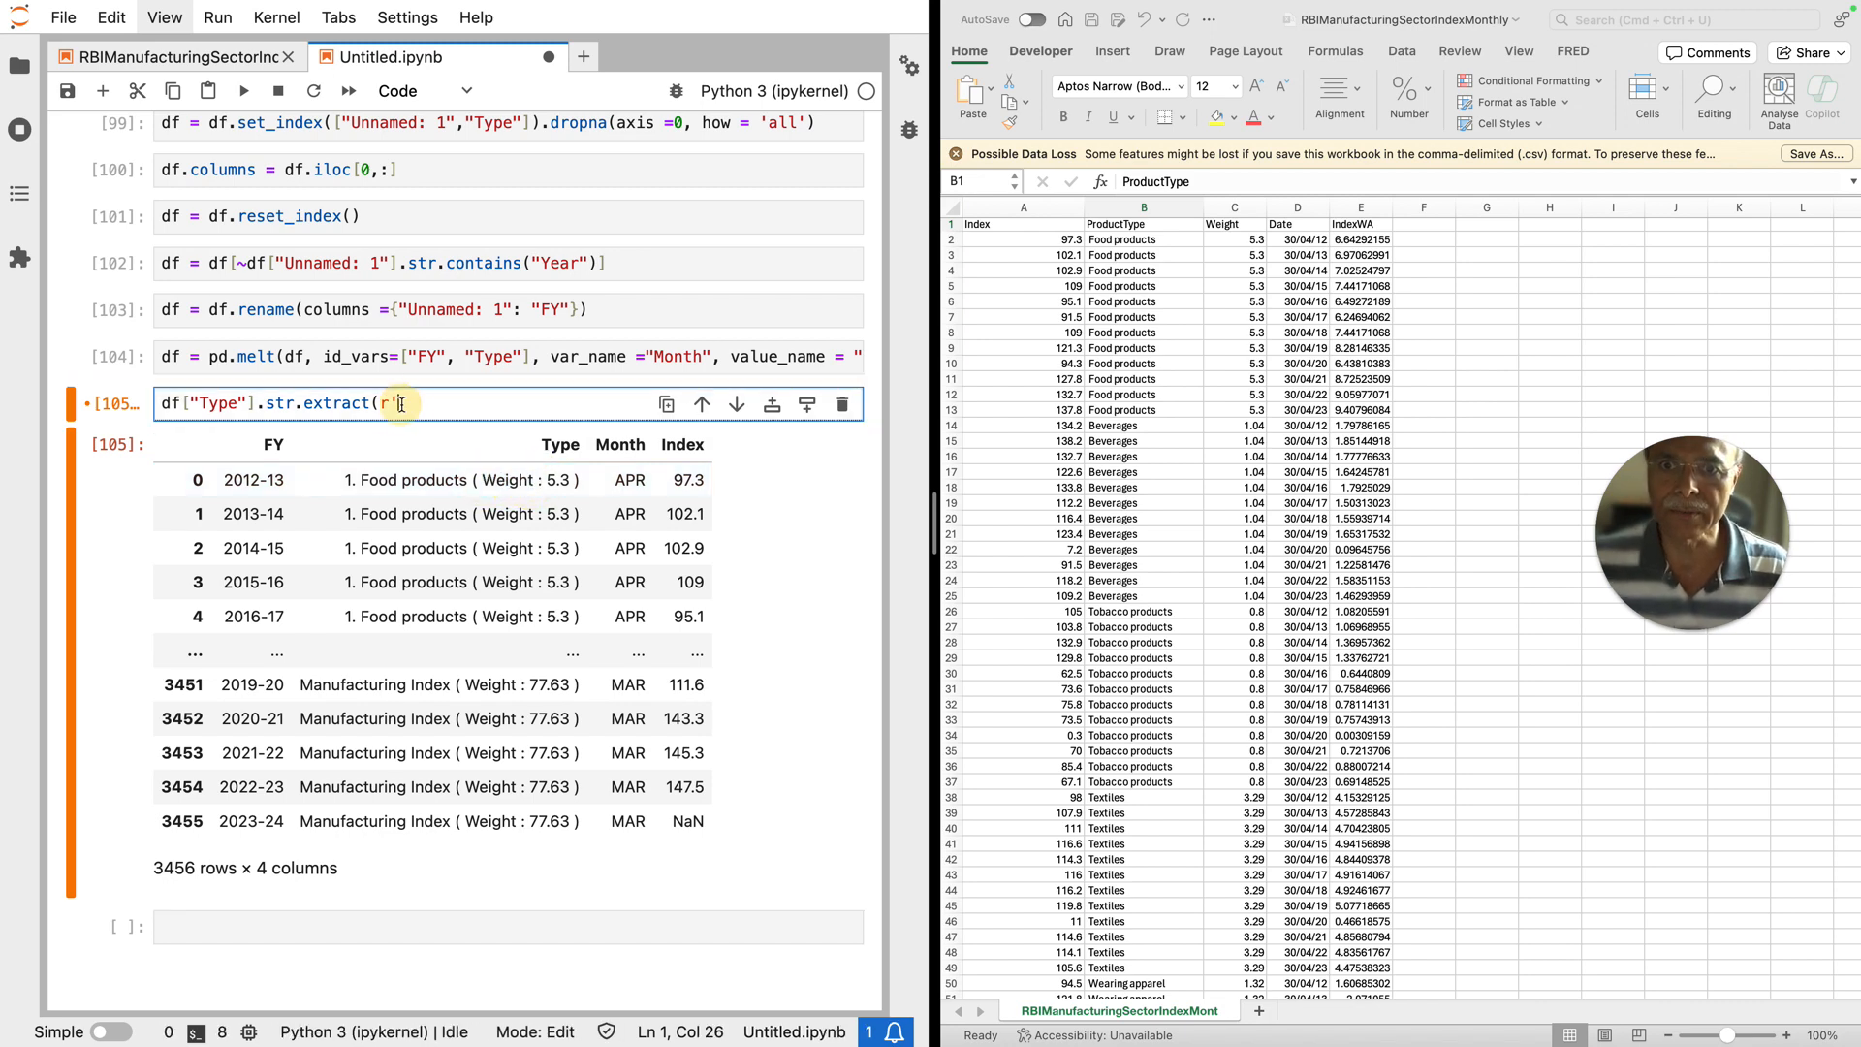
text(Weight)
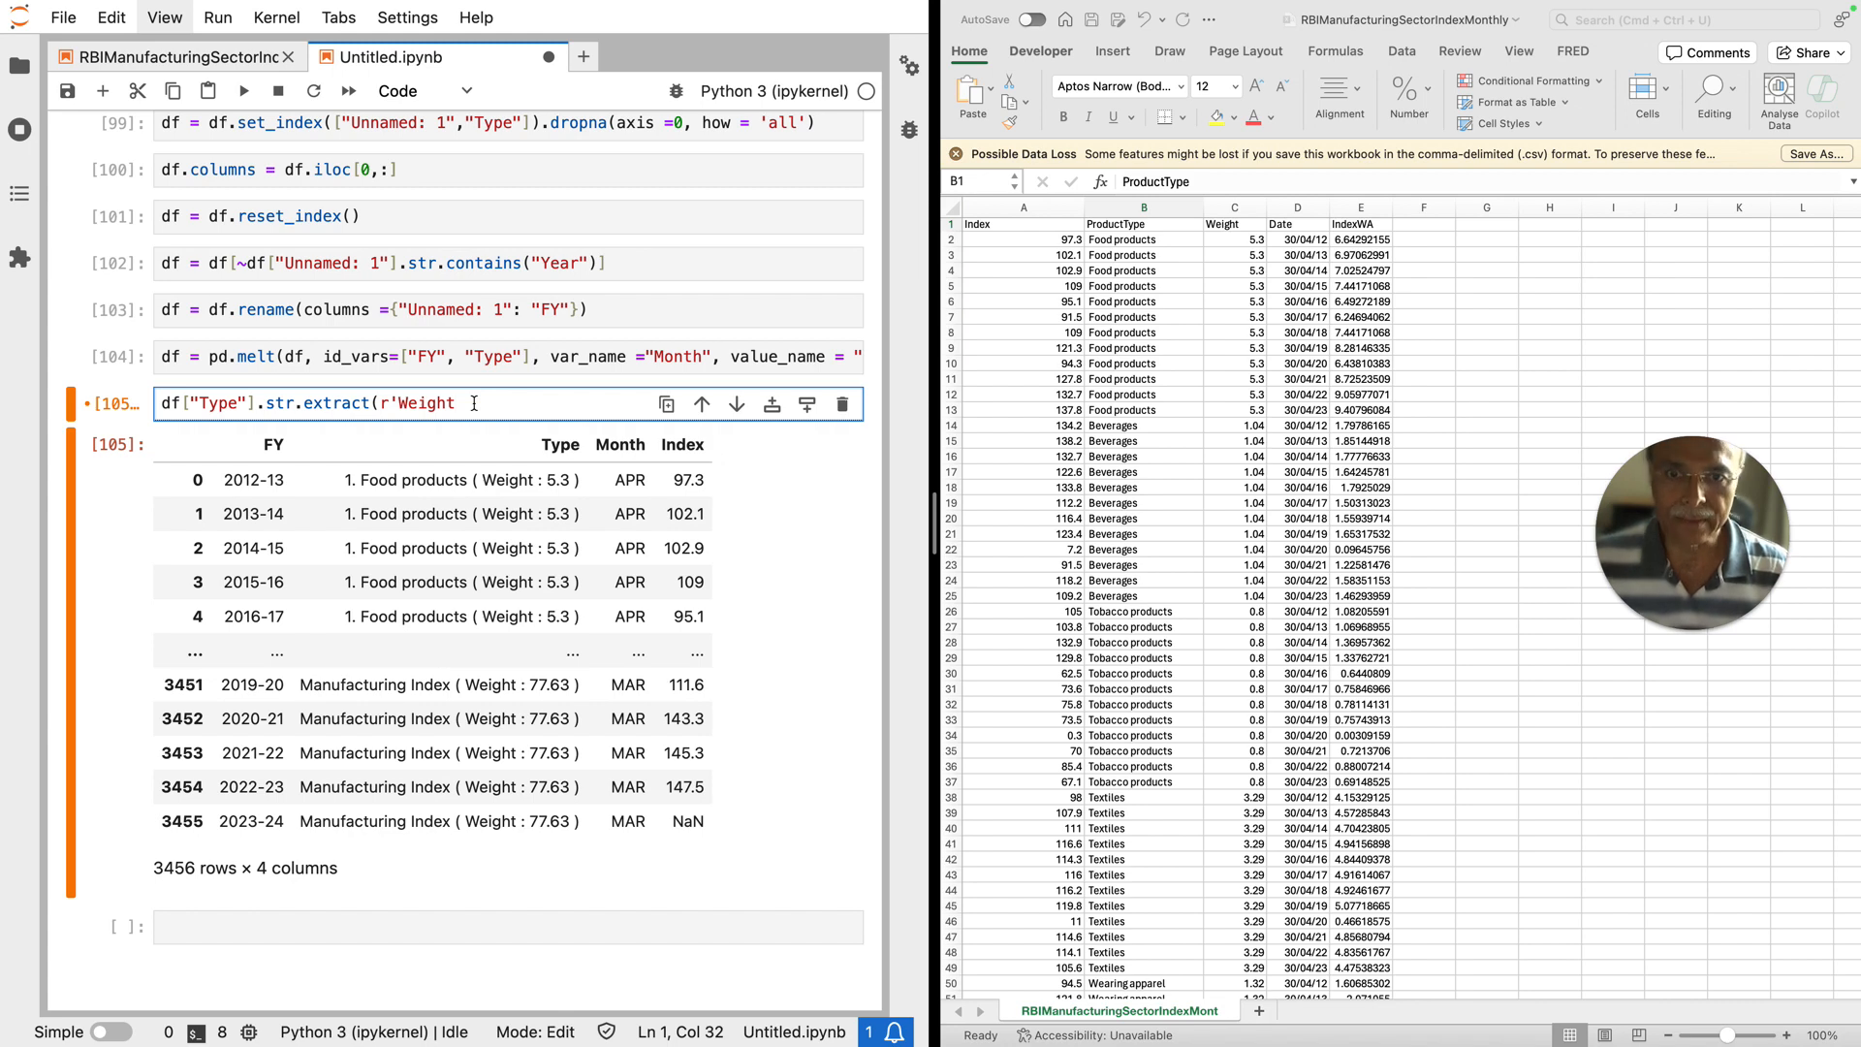
text(\)
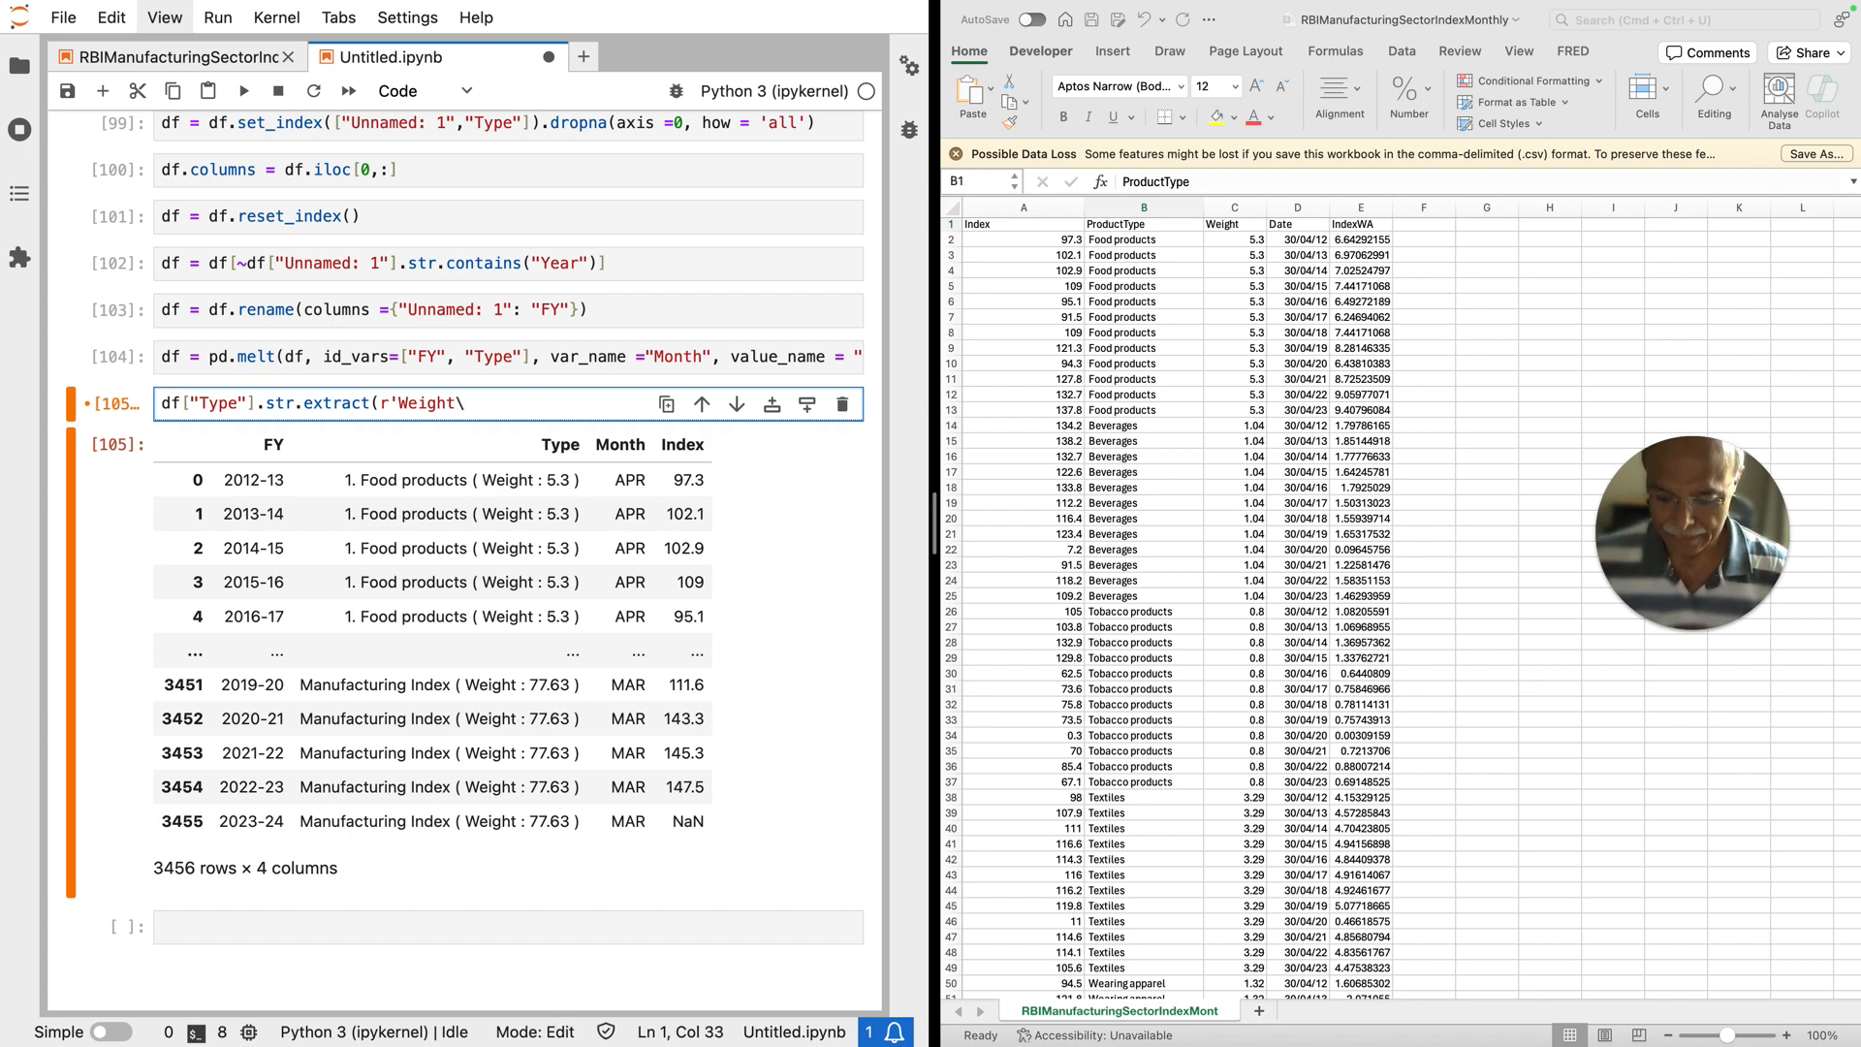
text(s)
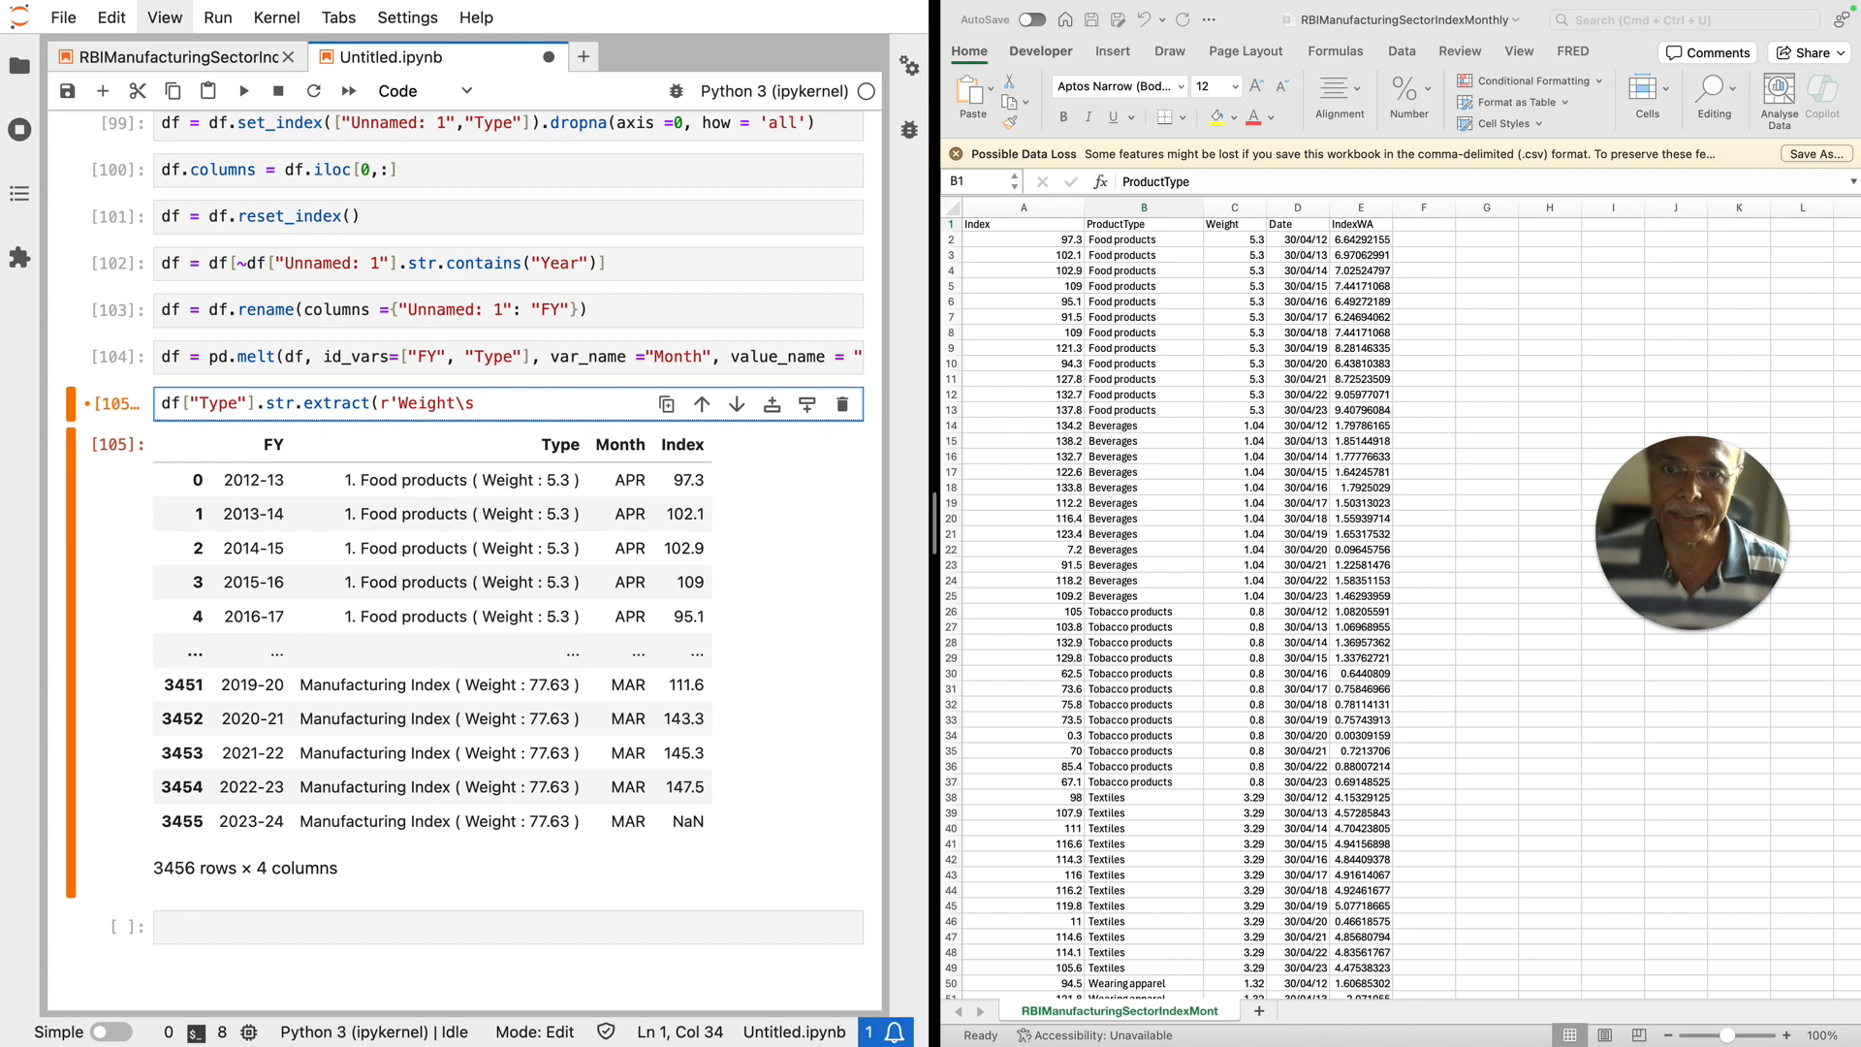
text(*)
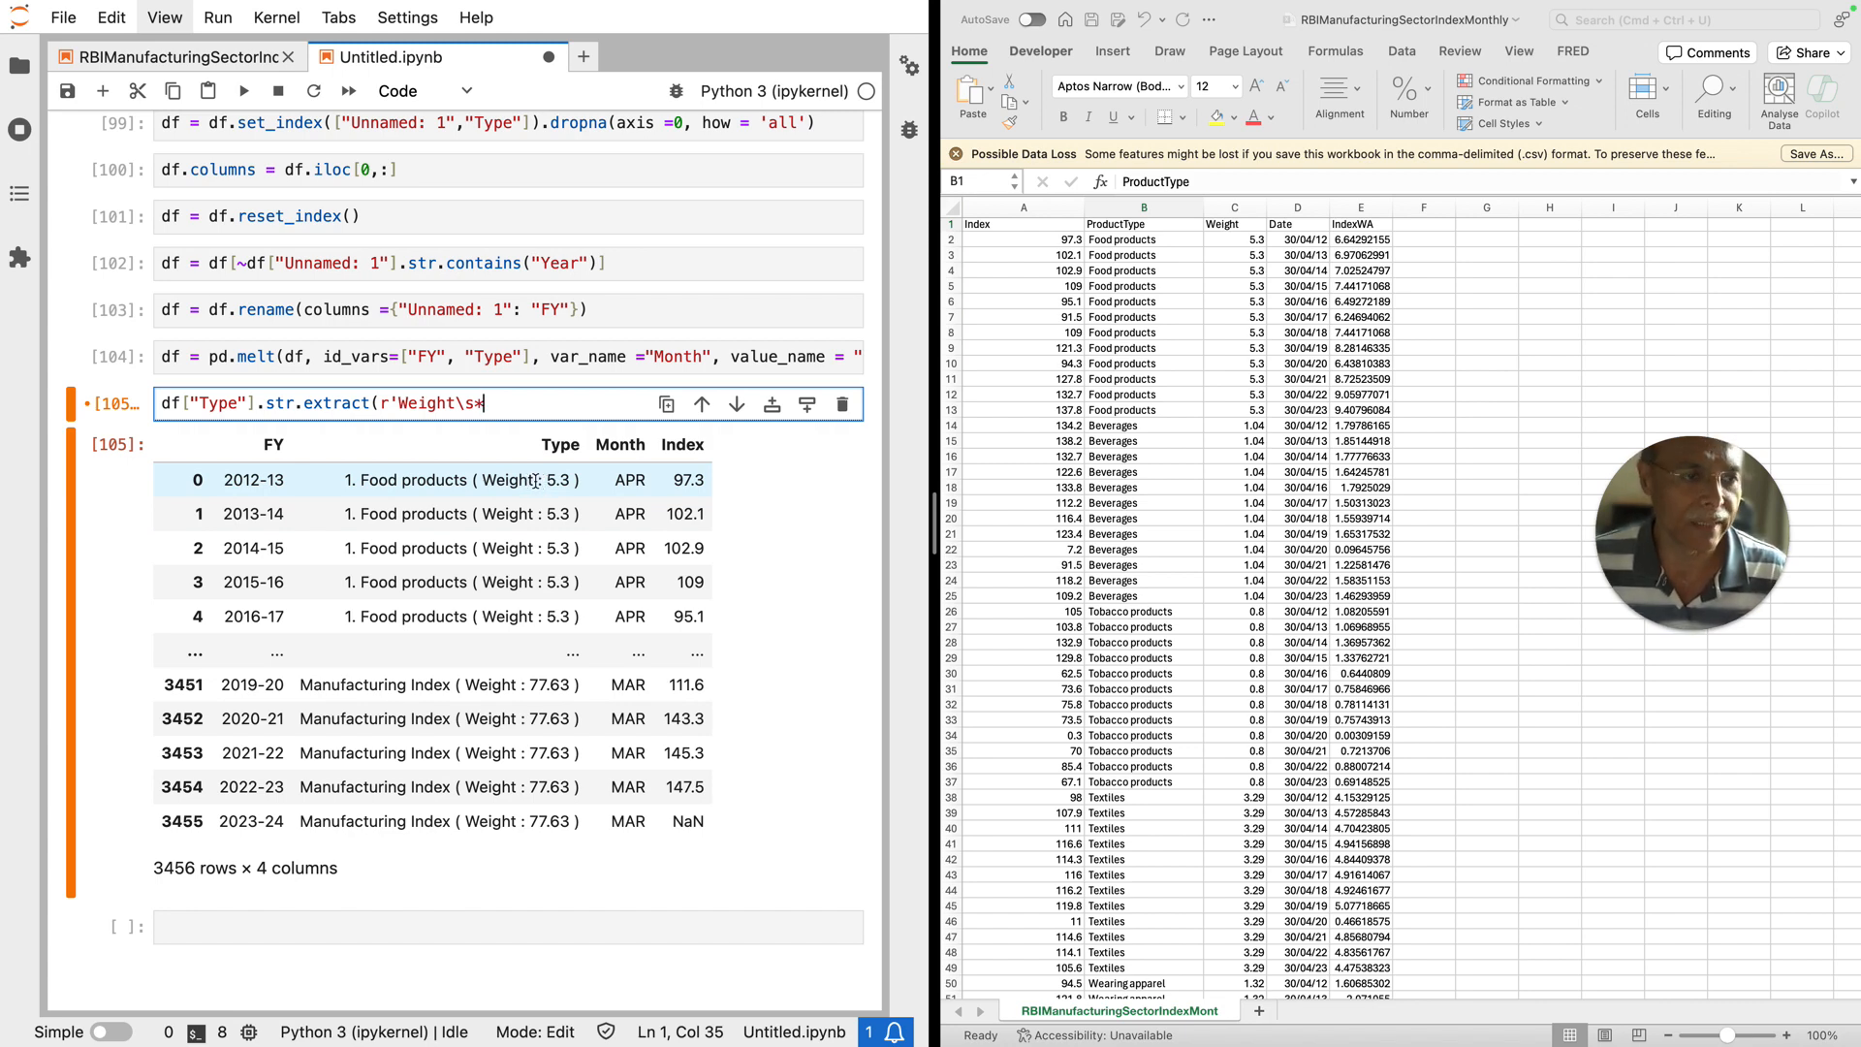
scroll(493, 405, down, 1)
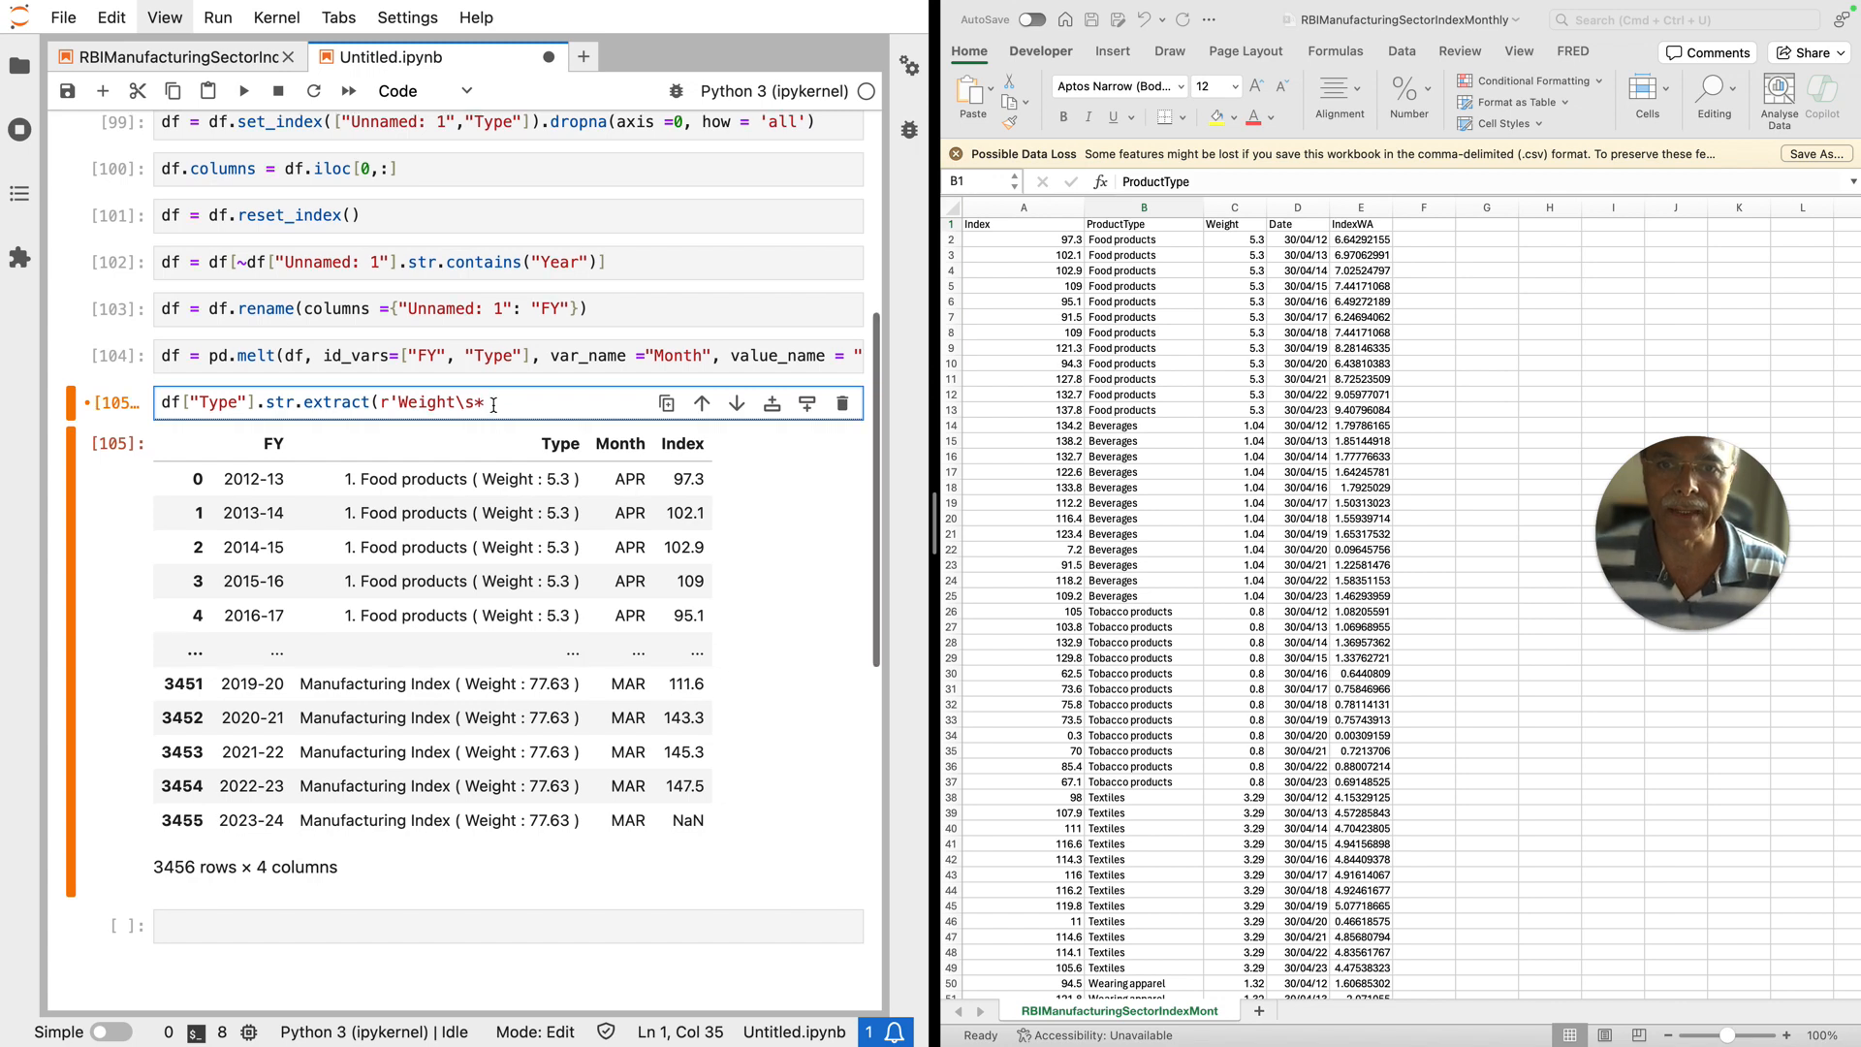
text(:)
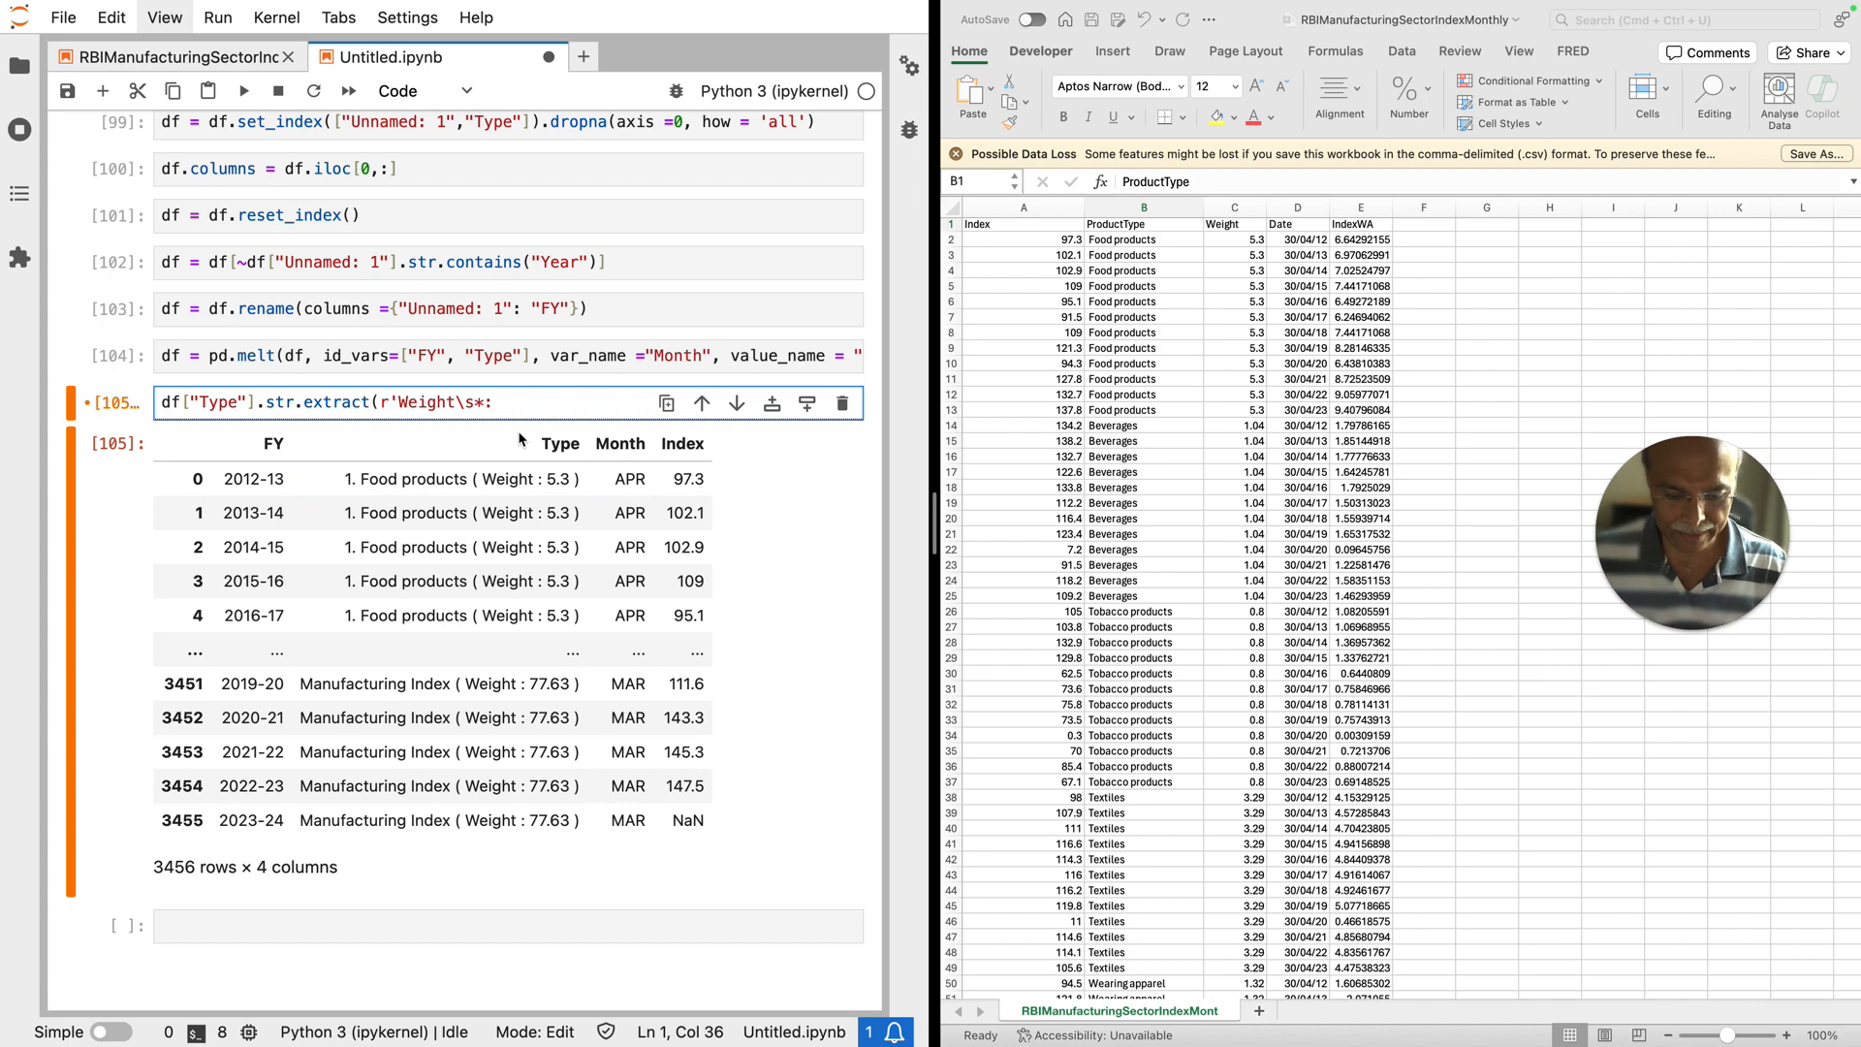
text(\s)
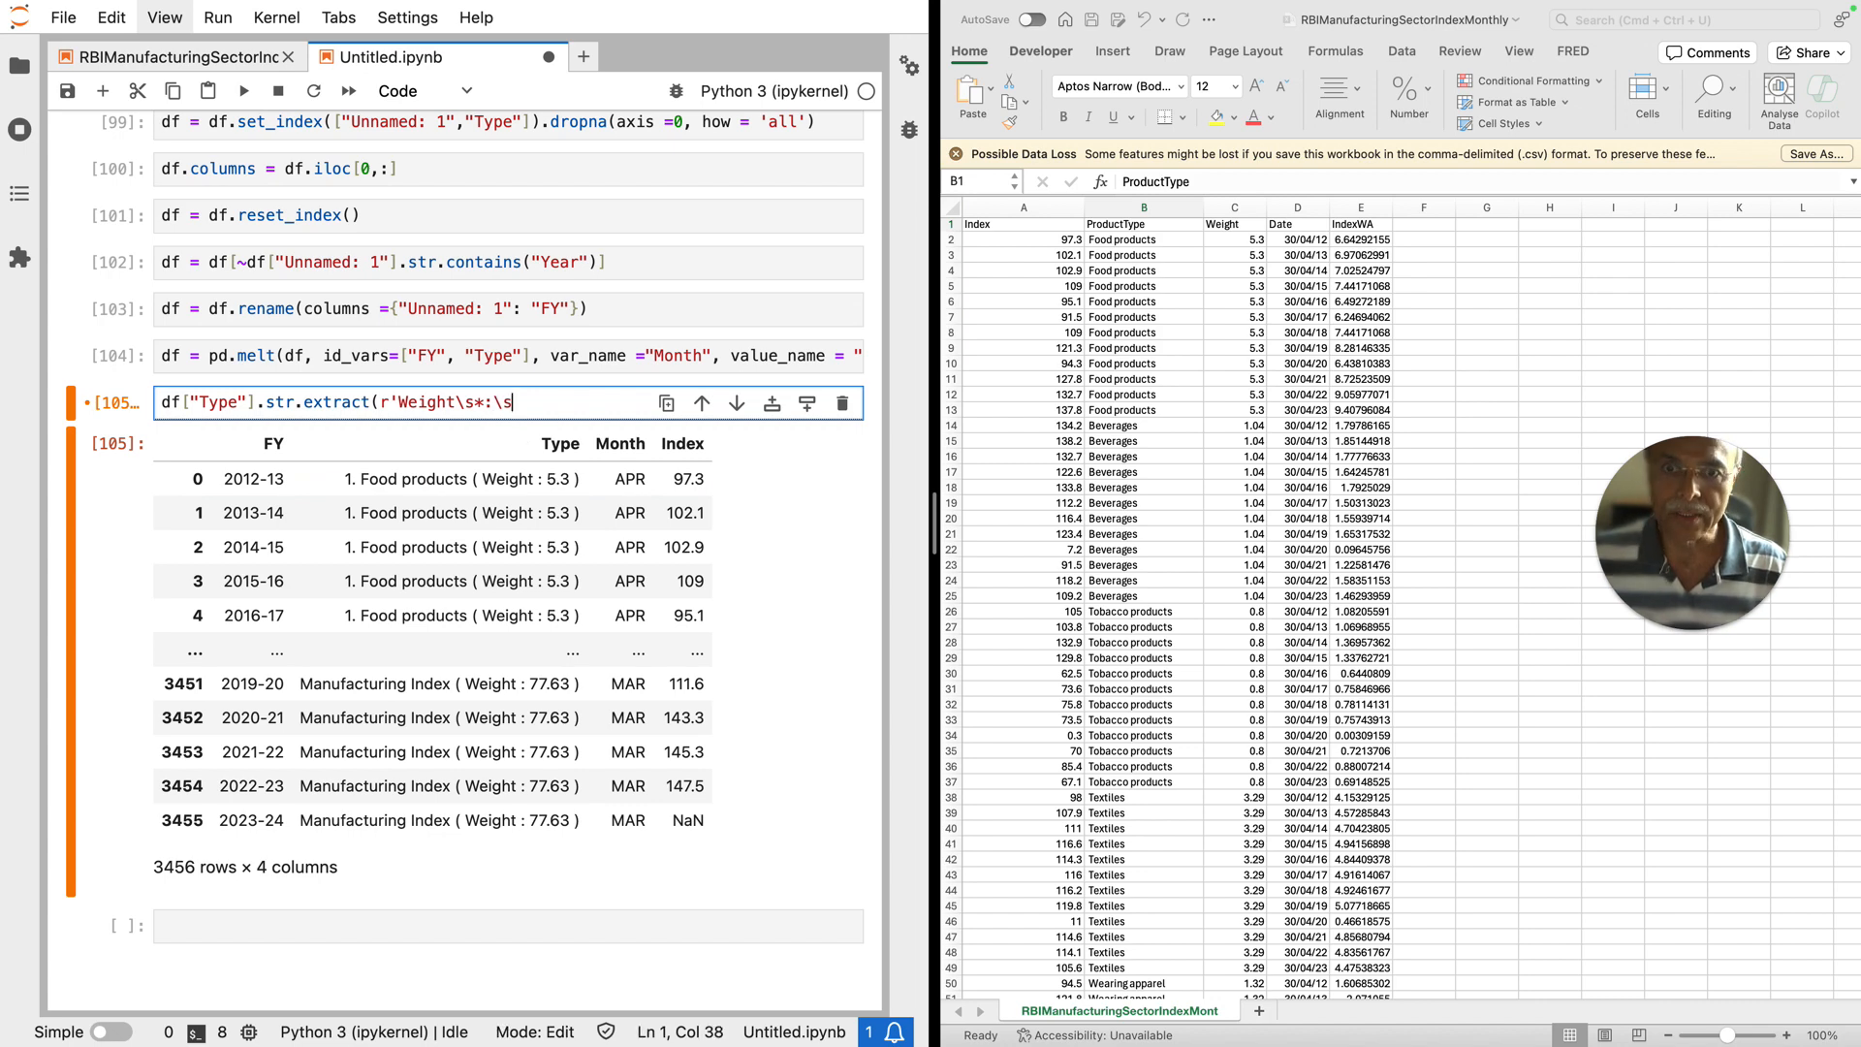
text(*)
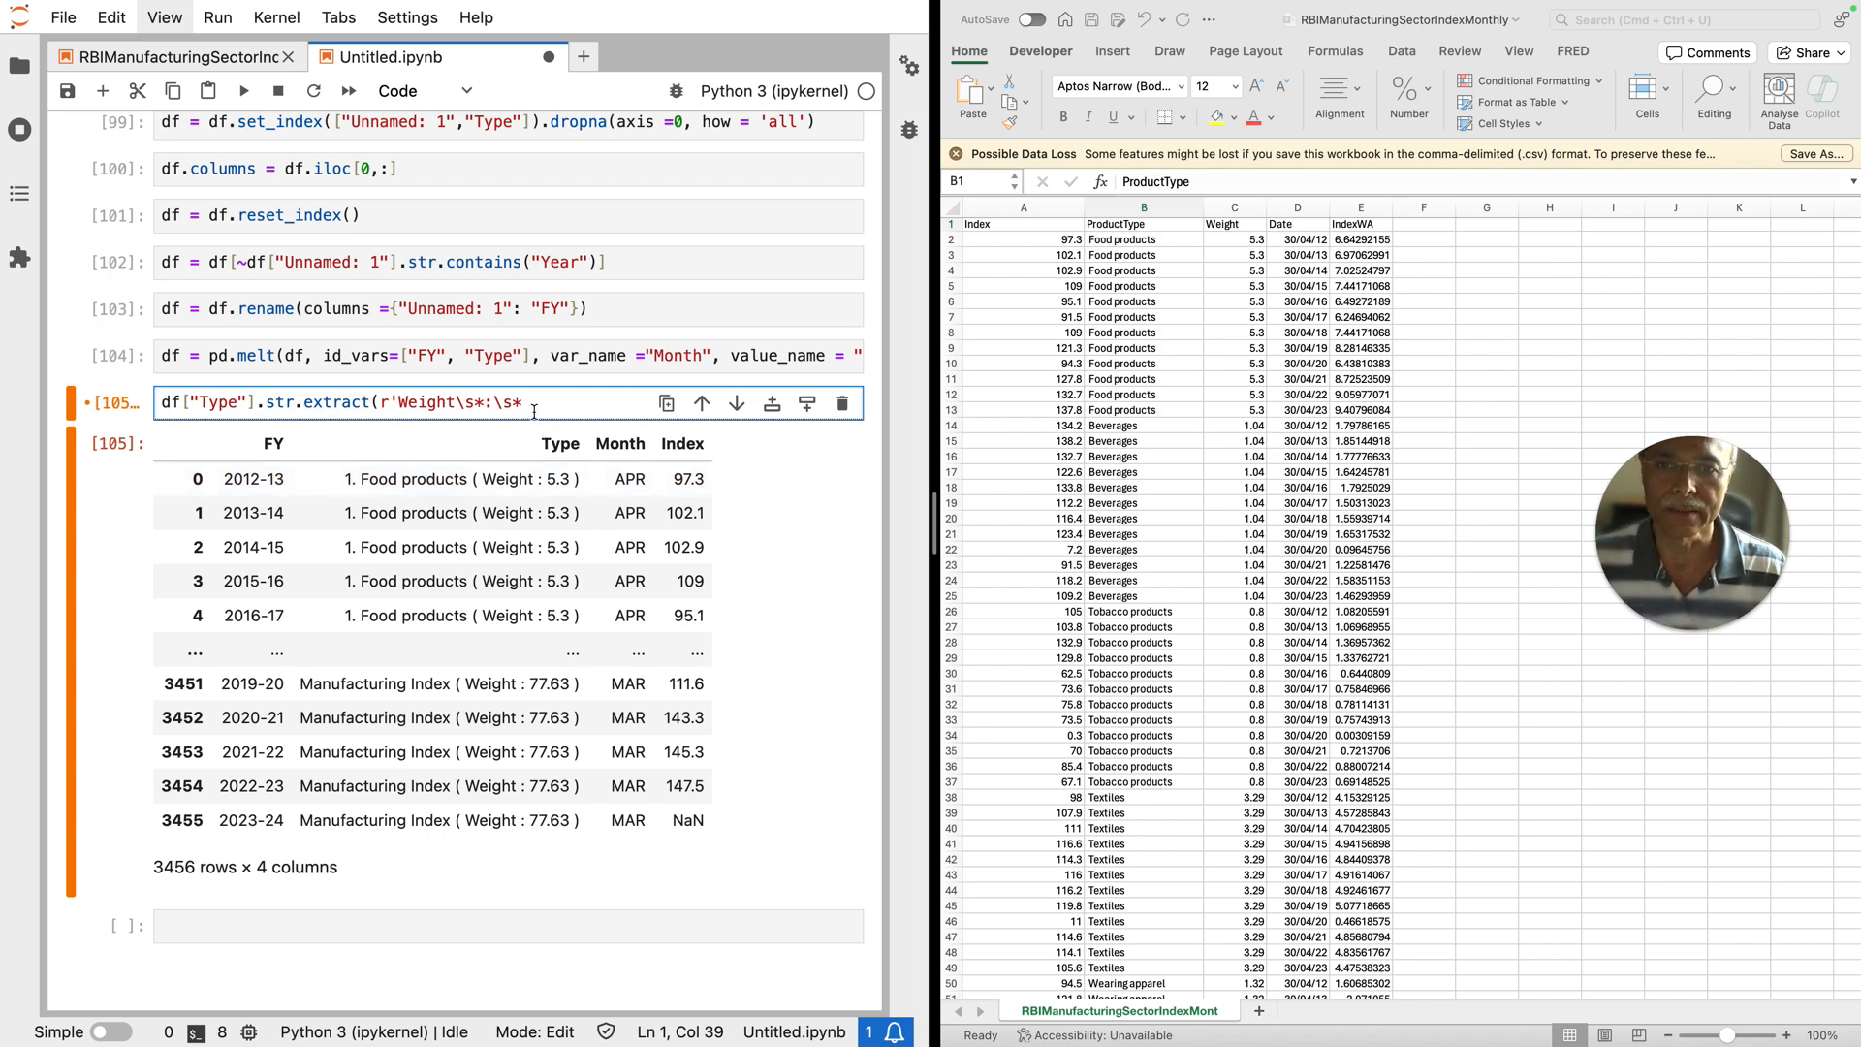
Step: Add the capture group ([1-9.]+) to the extract pattern after Weight\s*:\s* to capture the weight number
text(()
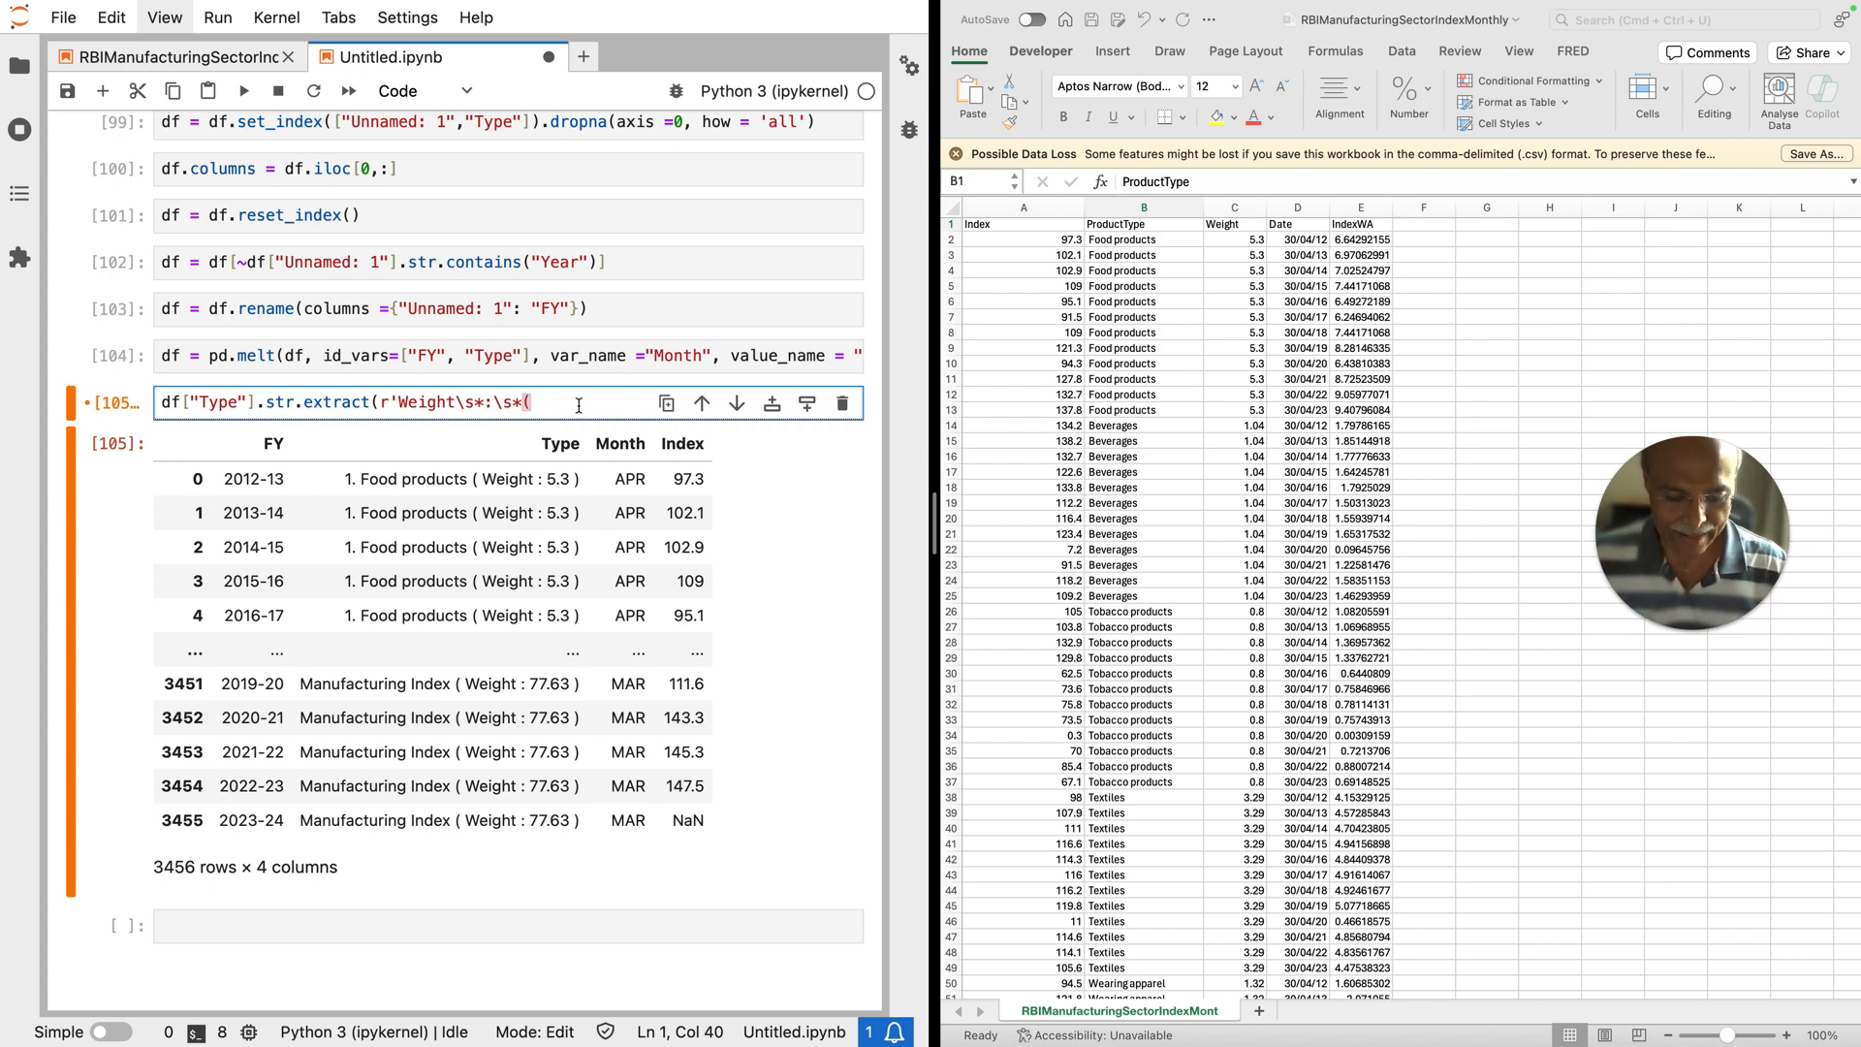
text([)
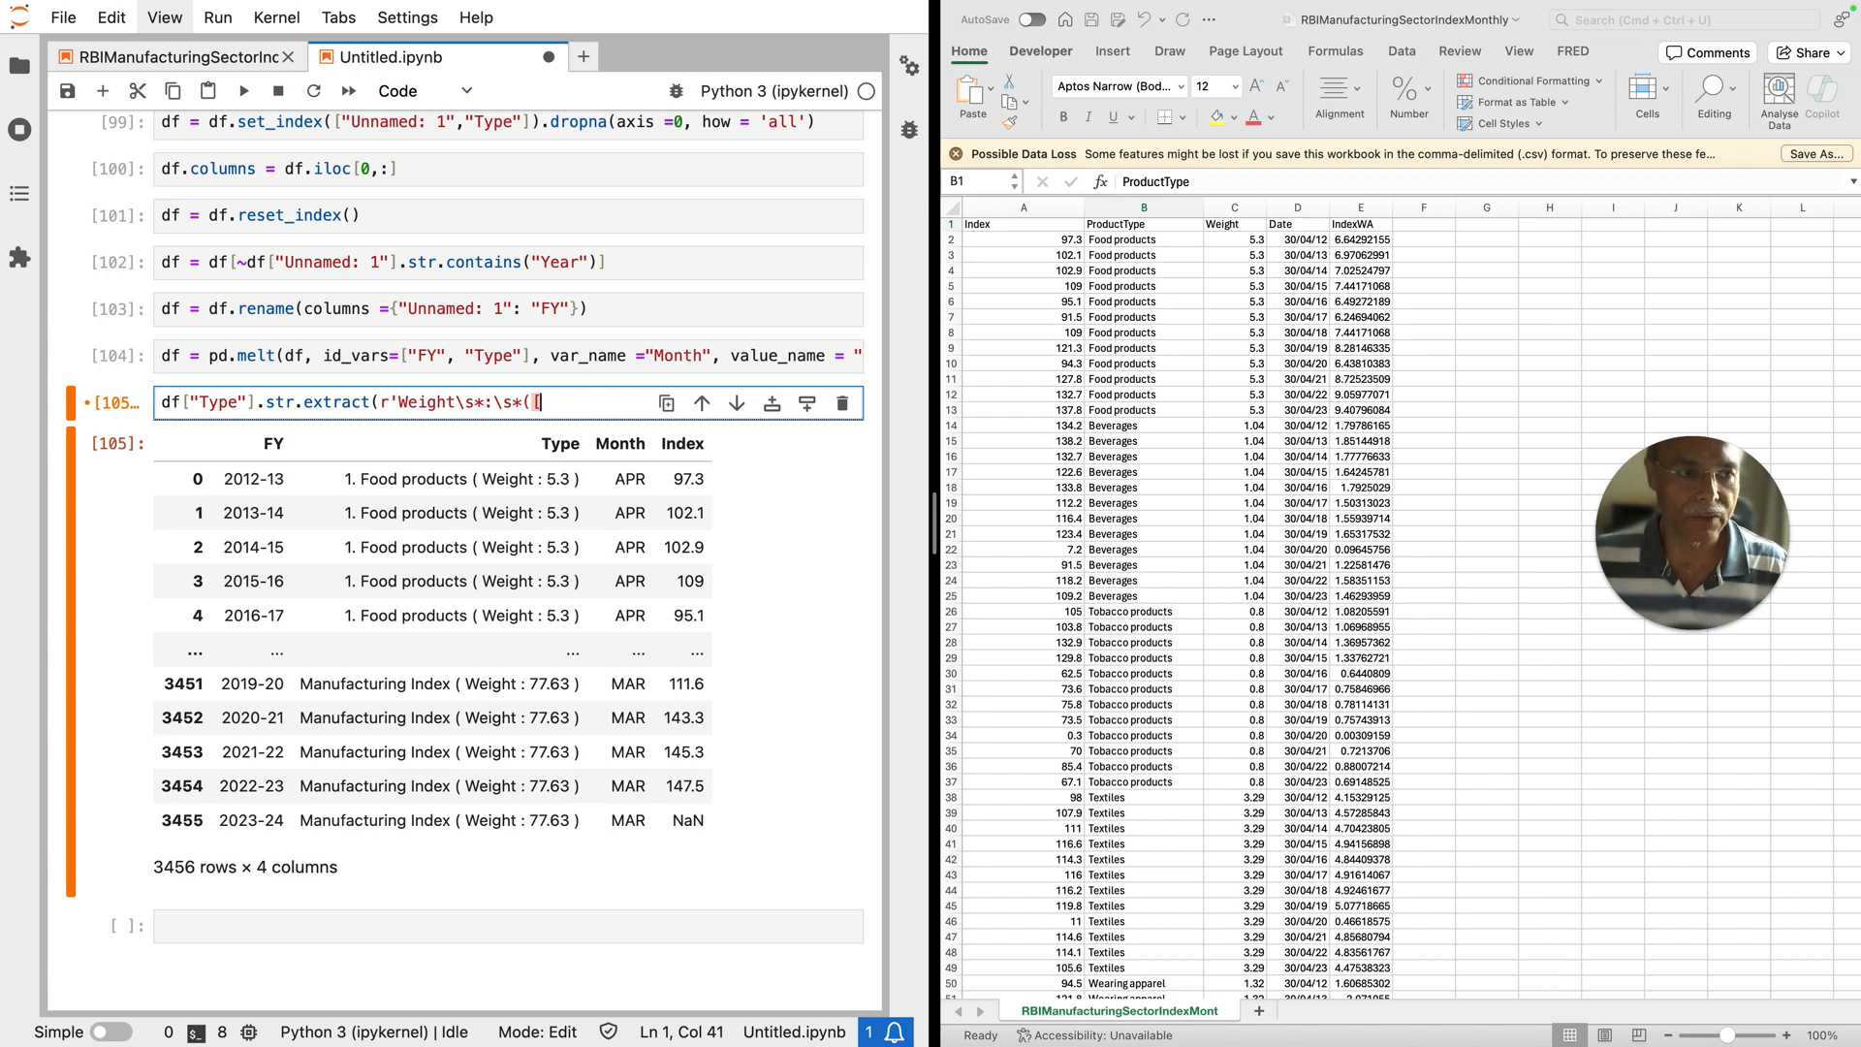
text(1)
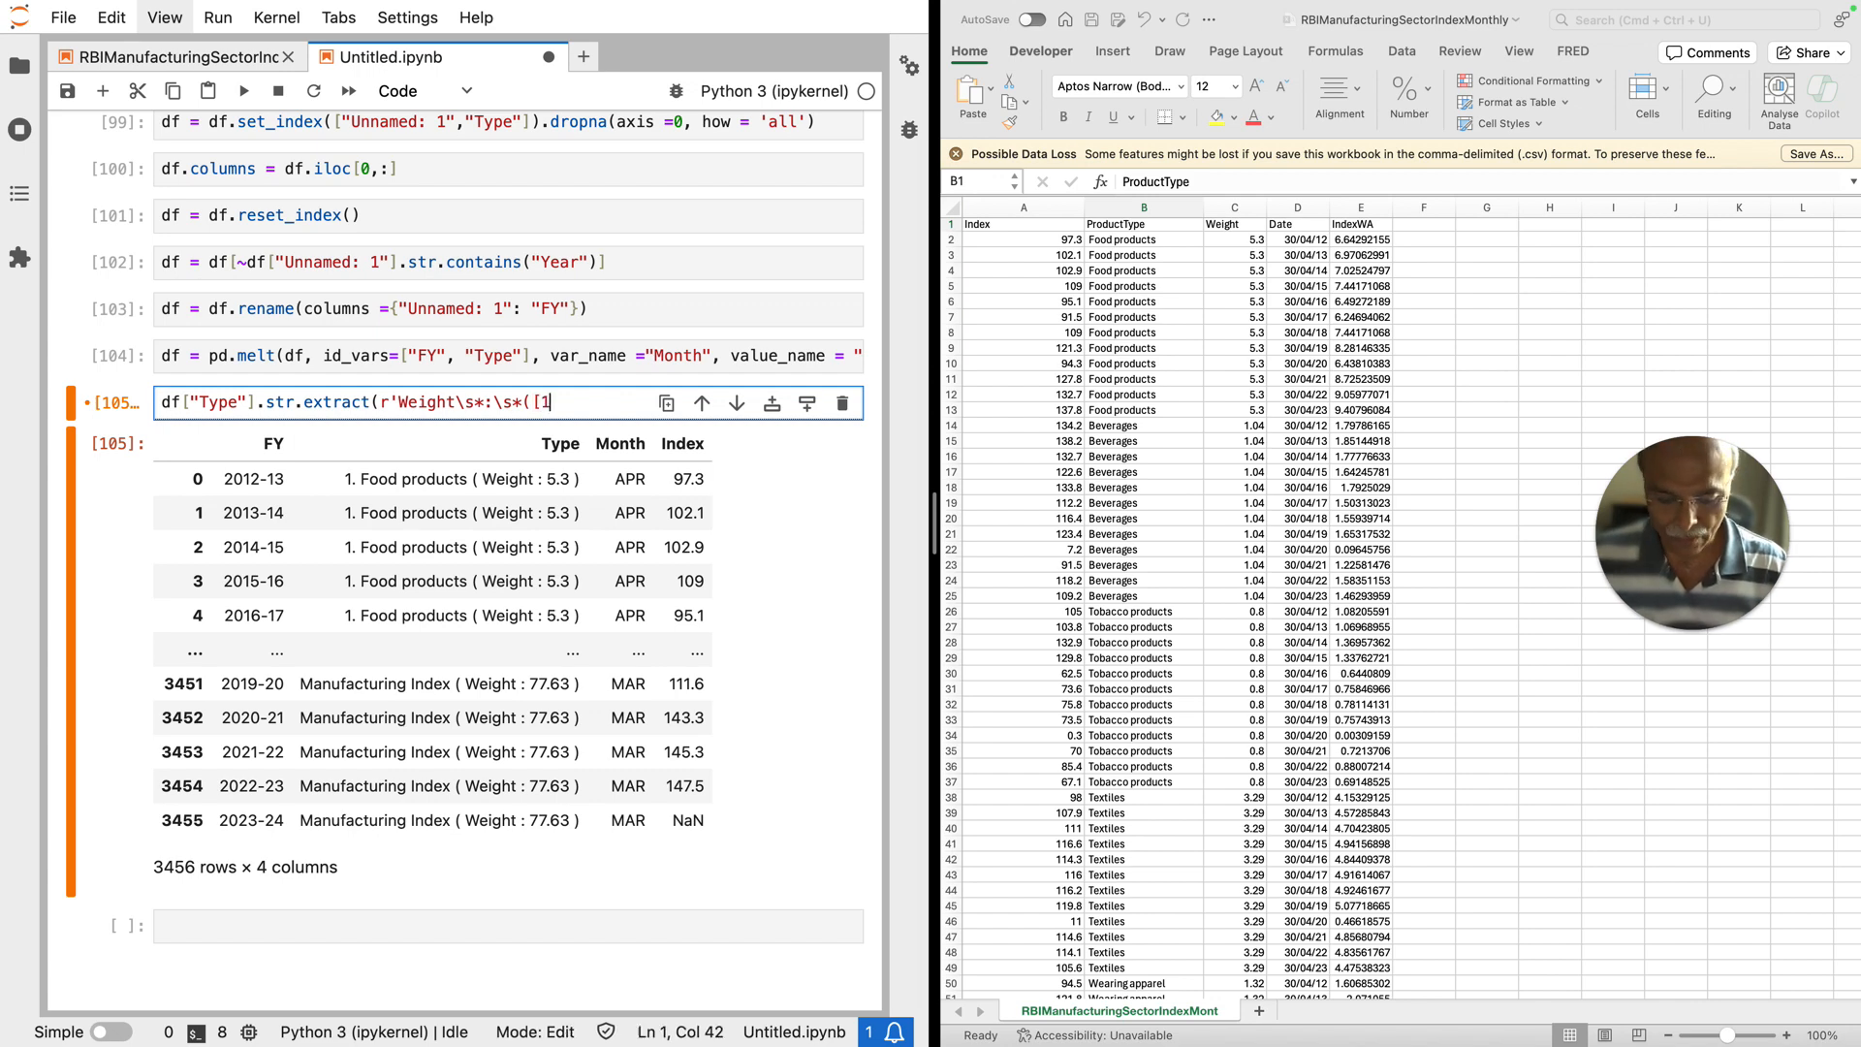
text(-9)
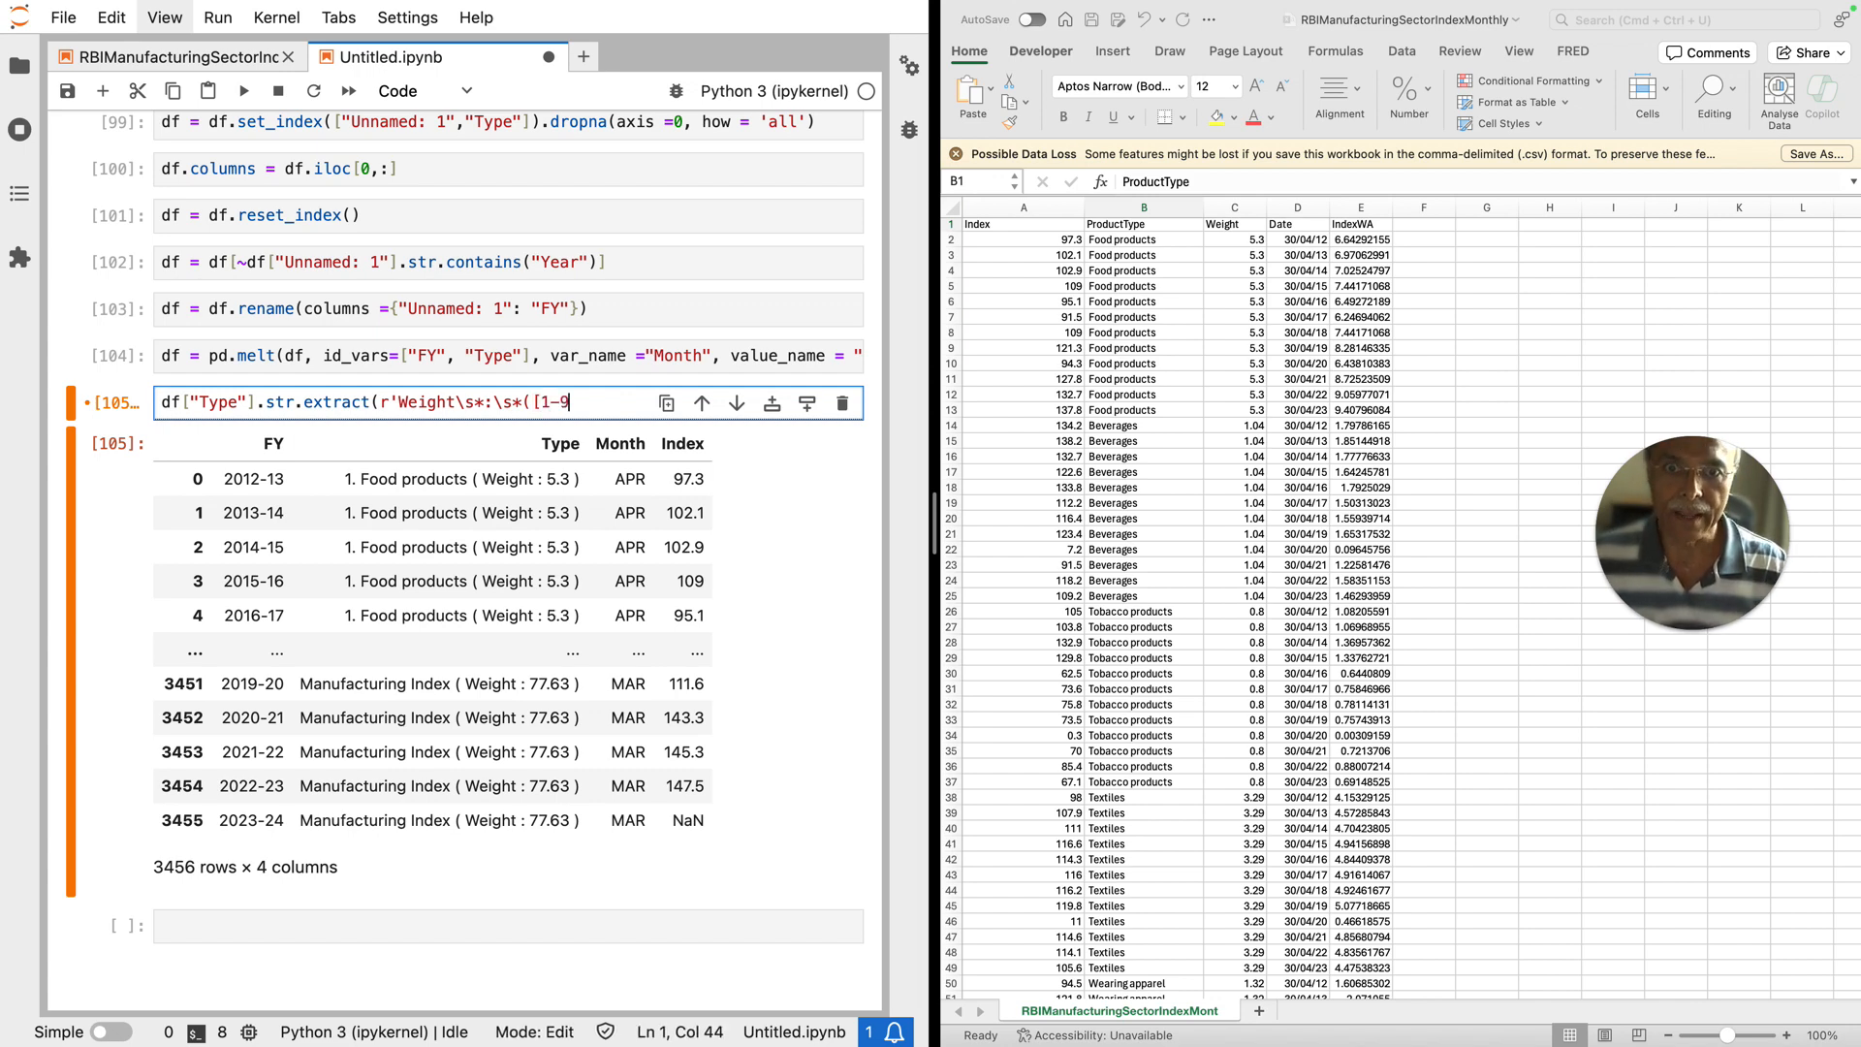
text(.)
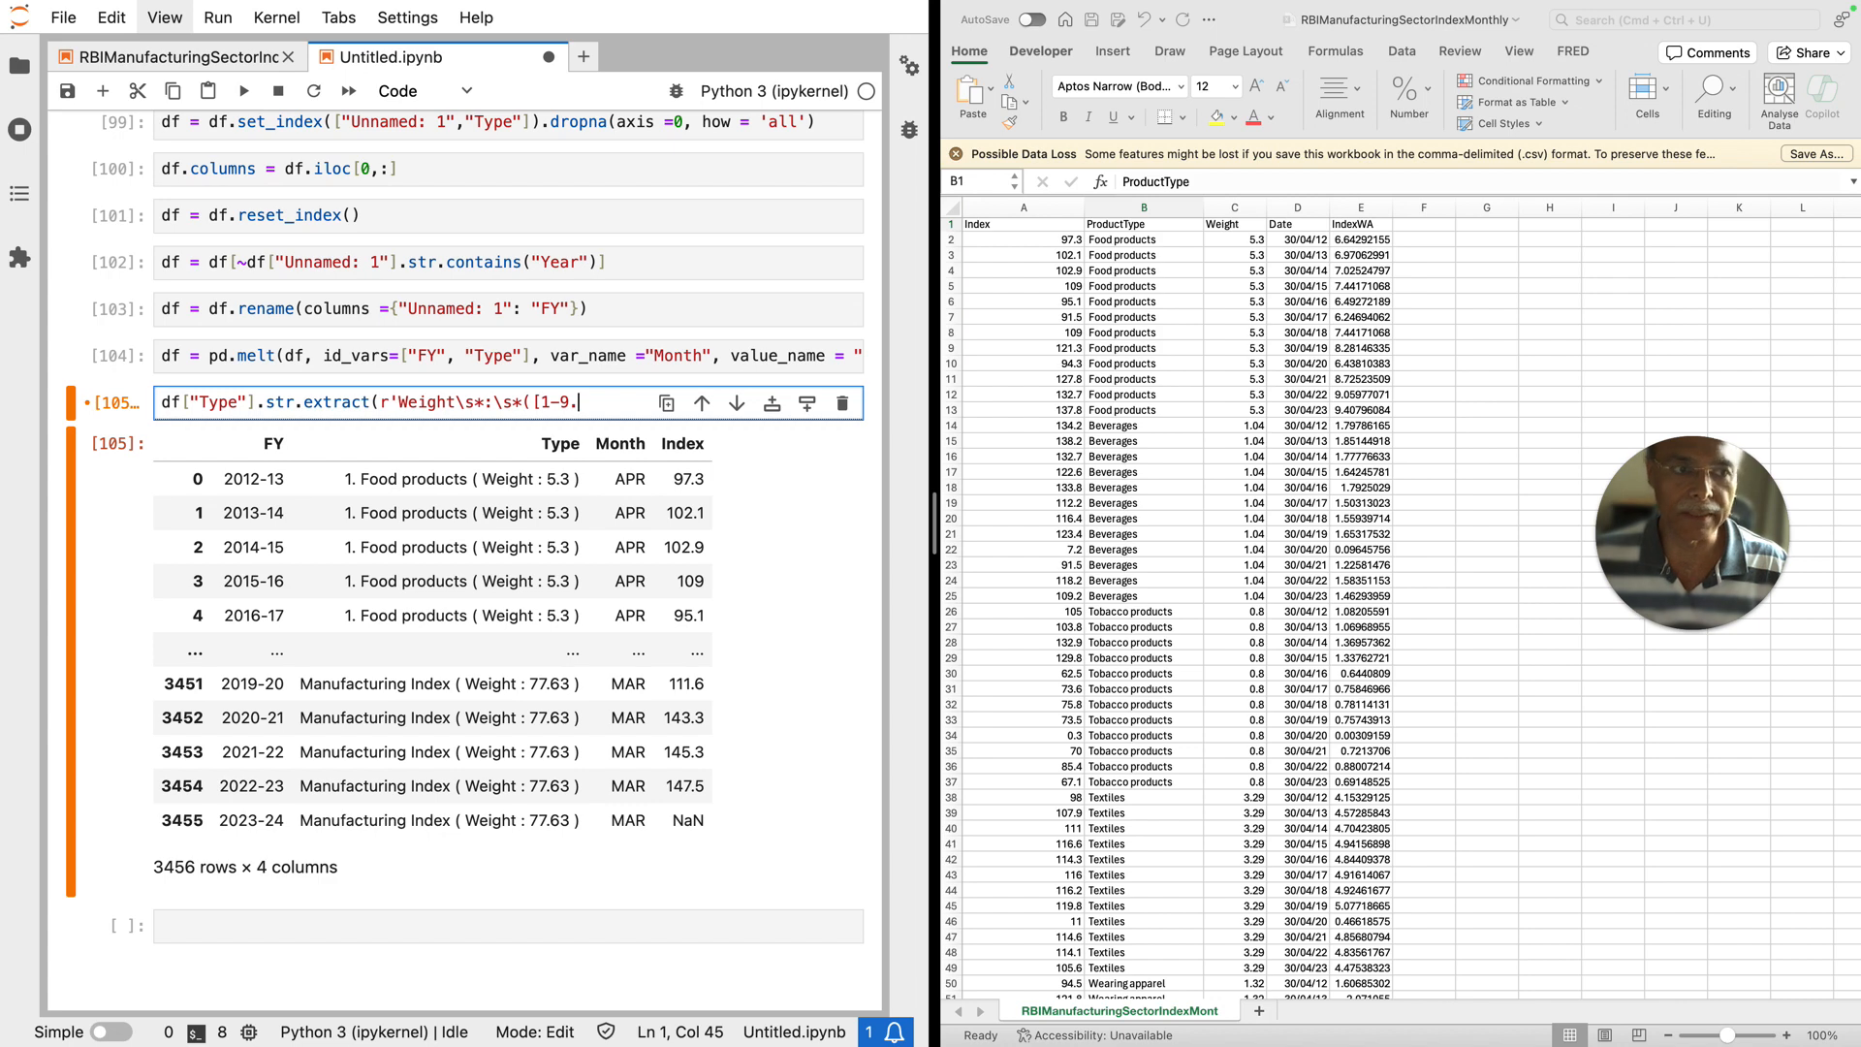
text(])
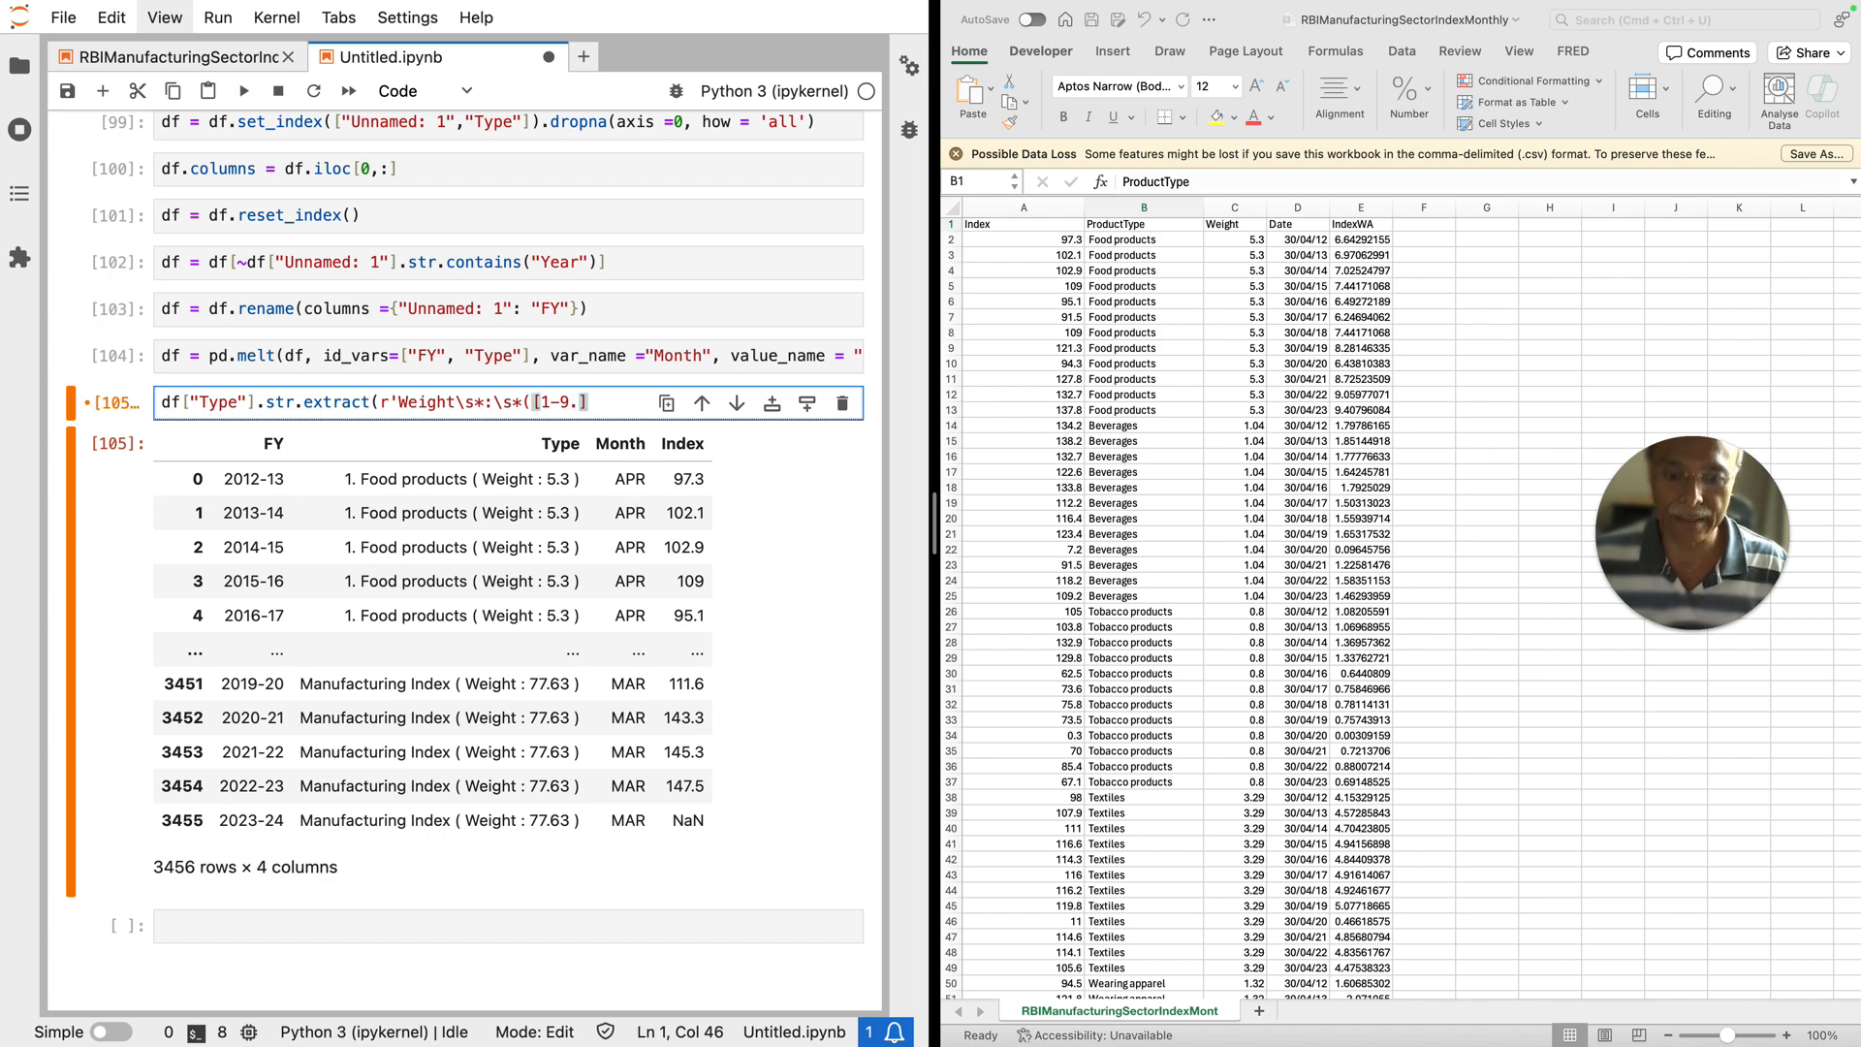
text(+)
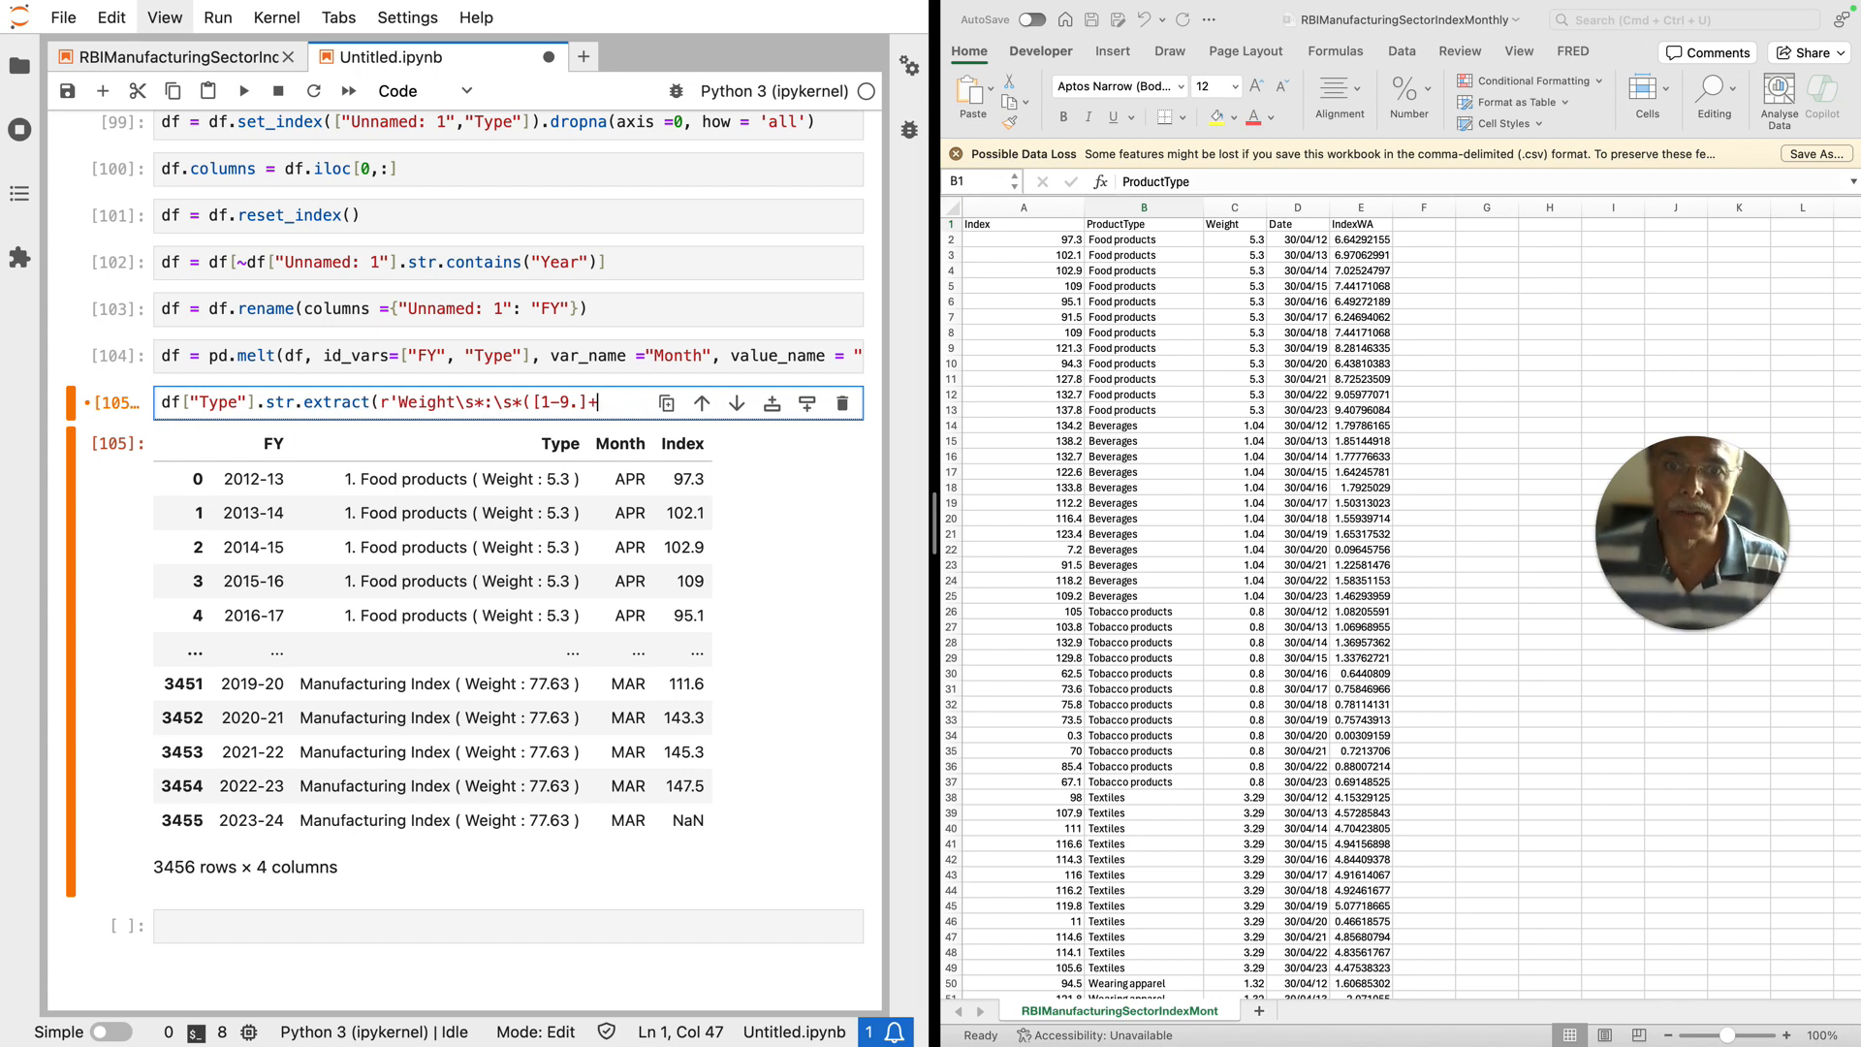
text())
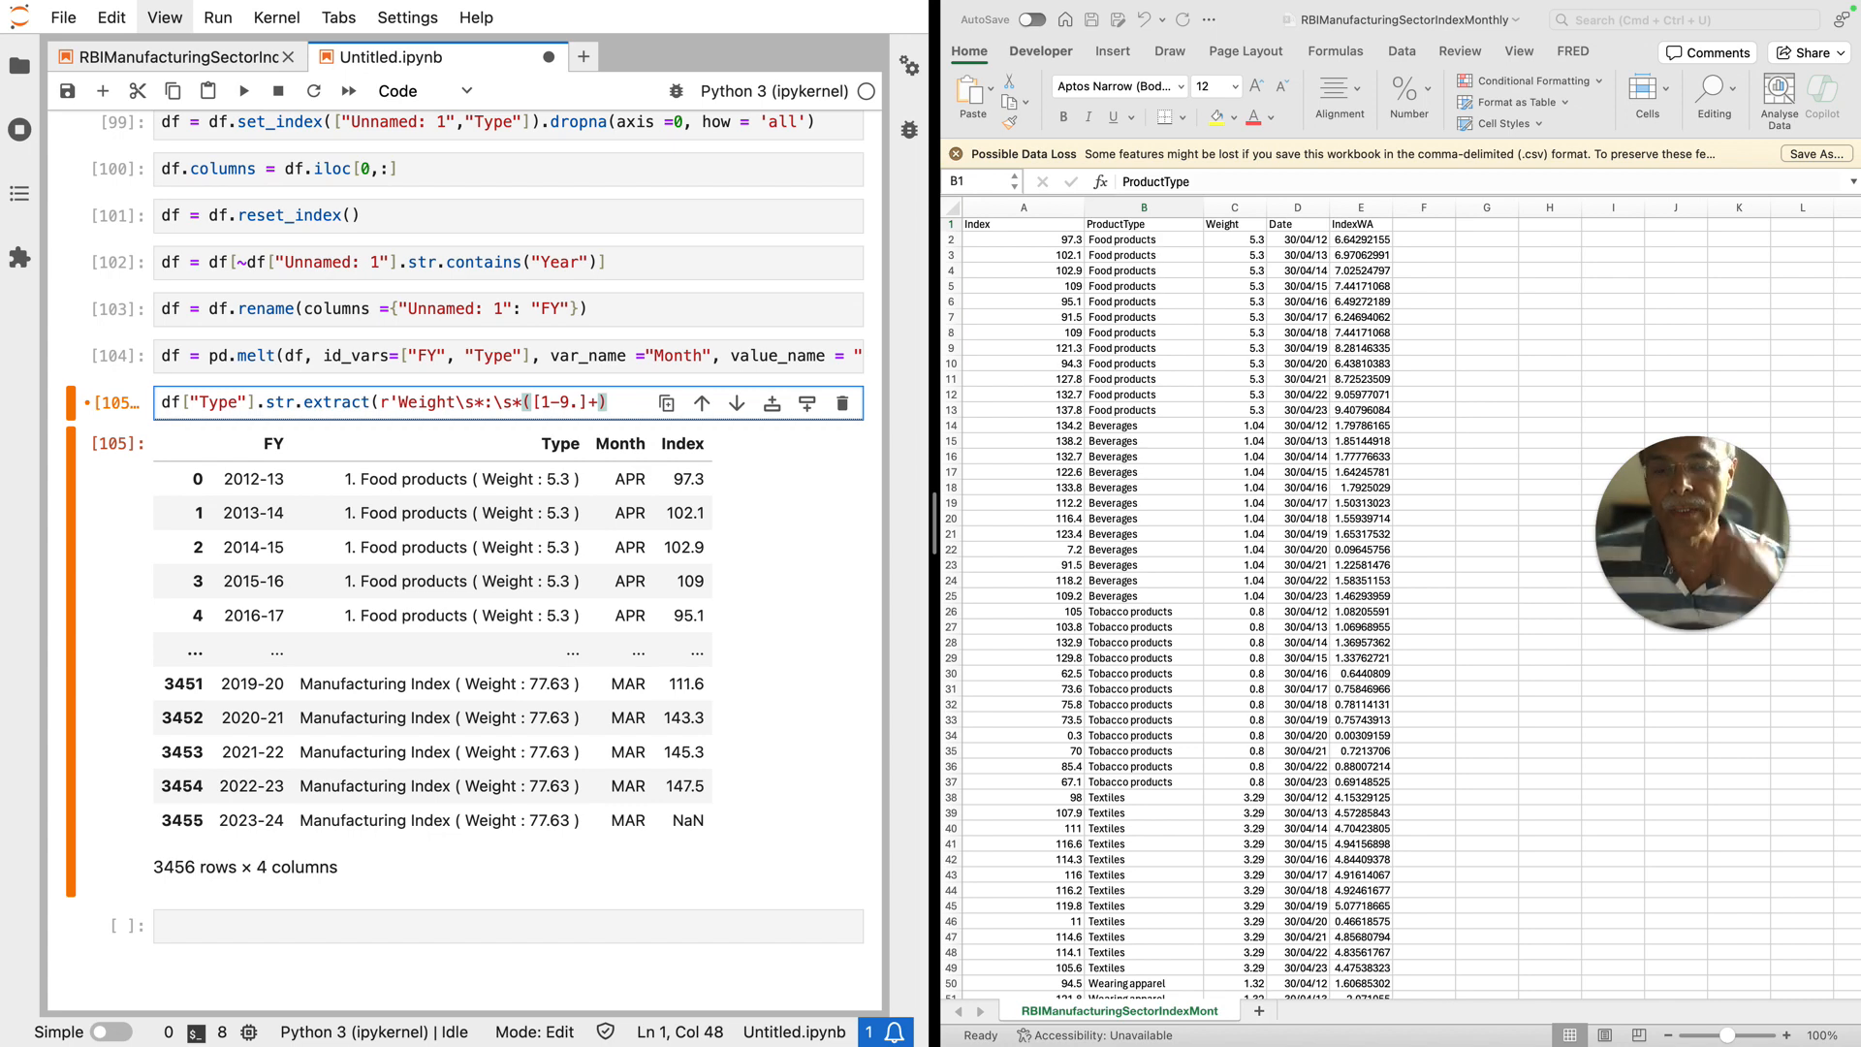
Step: Finish the extract pattern with \s*, close the string and the call, and run the cell
text(\s)
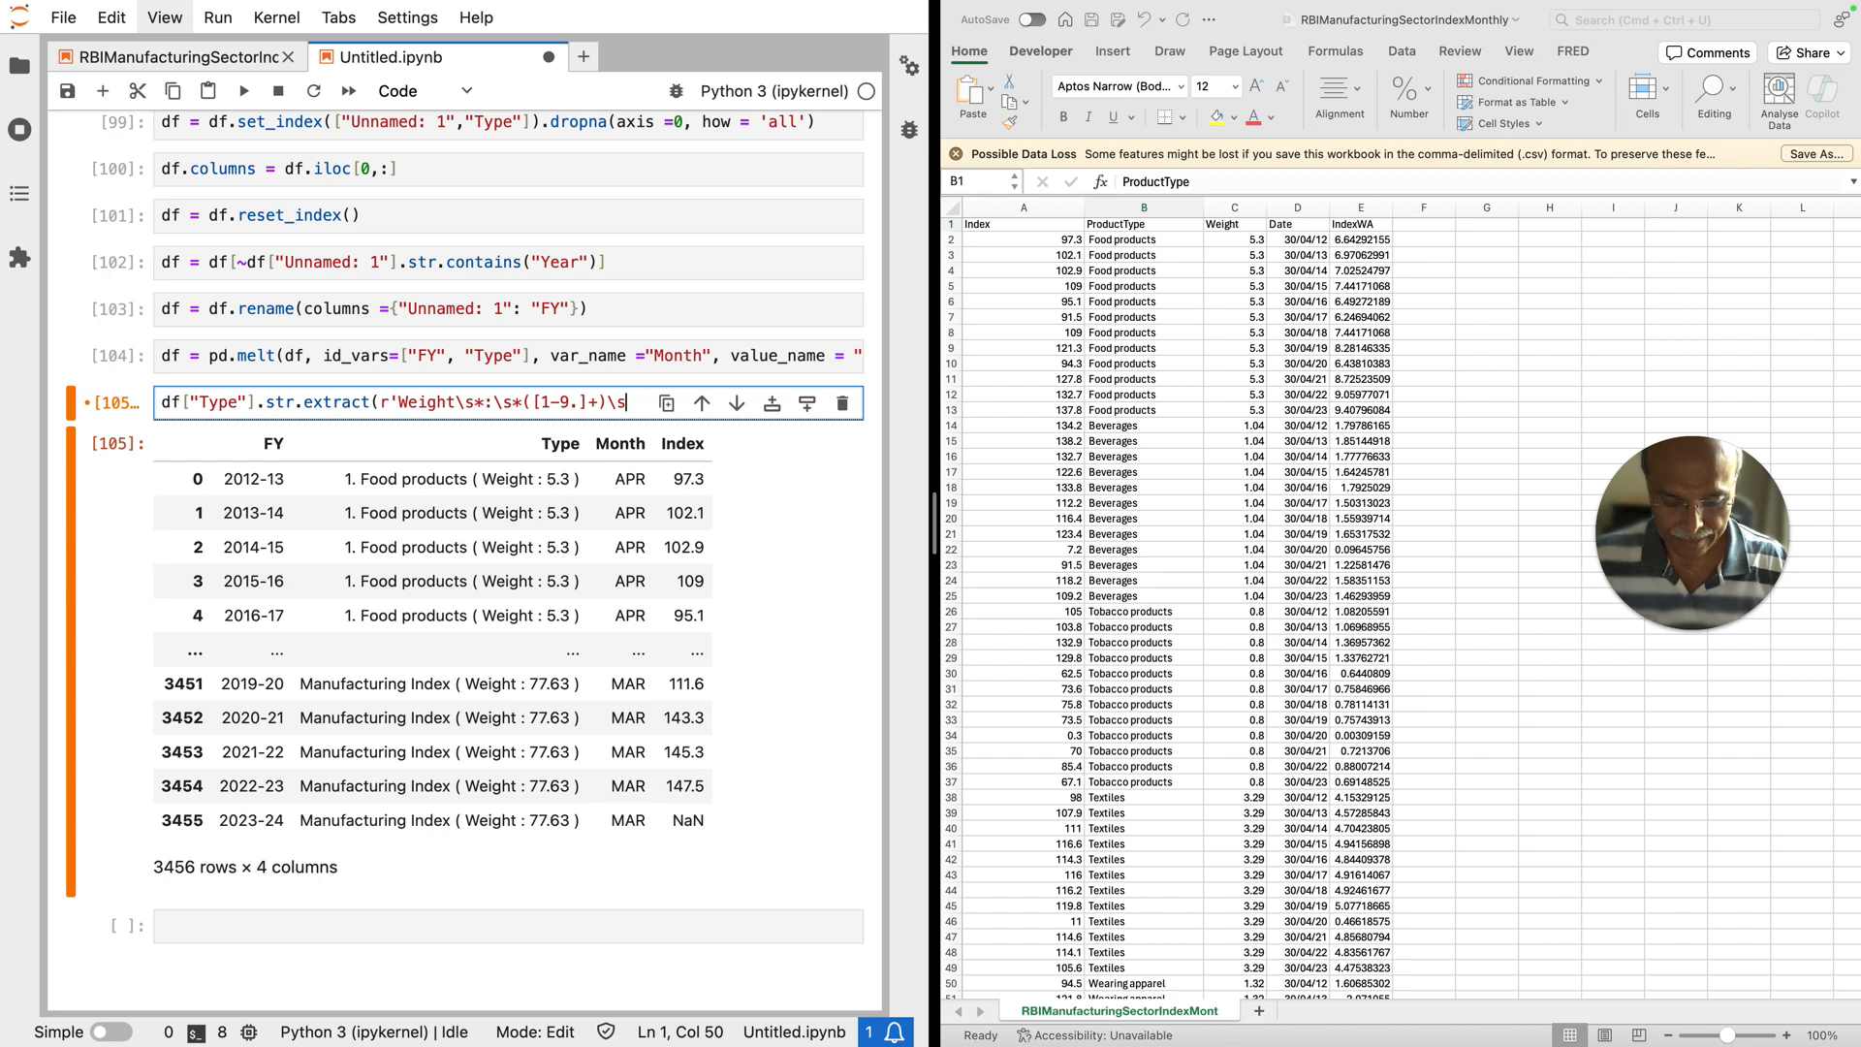
text(*)
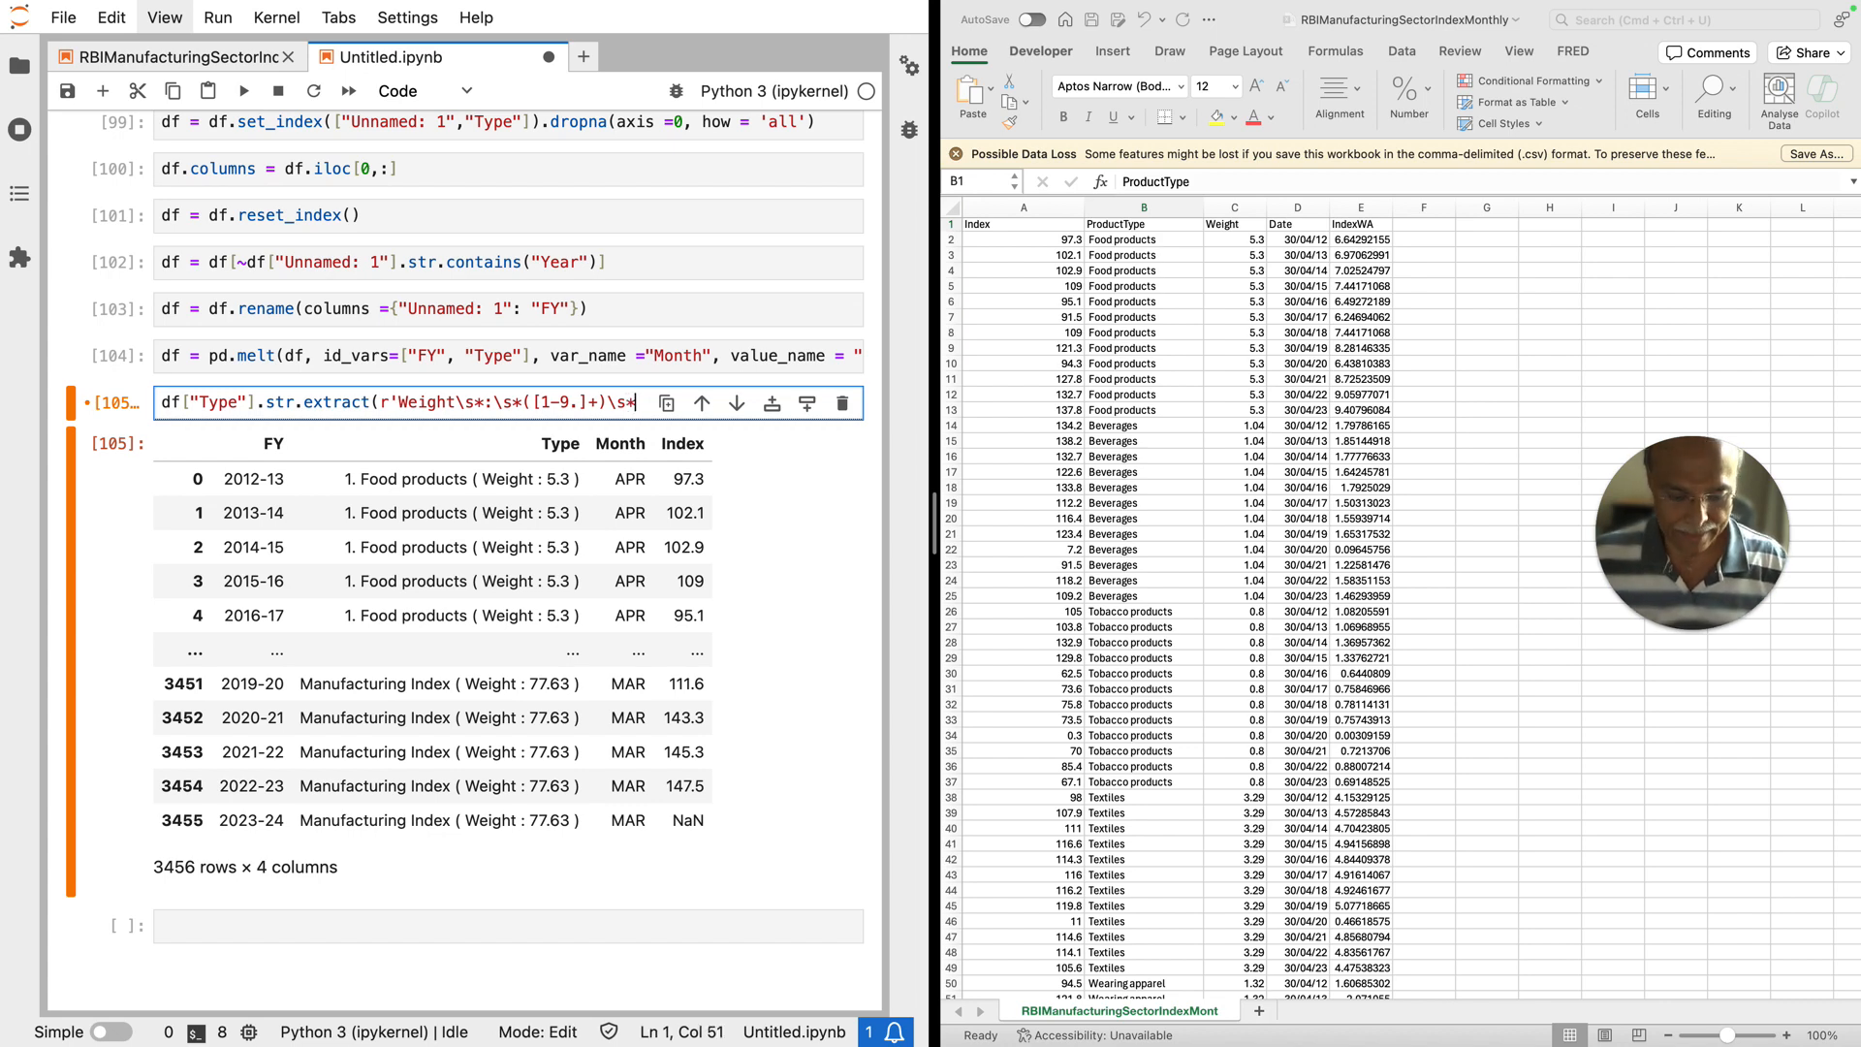
text(')
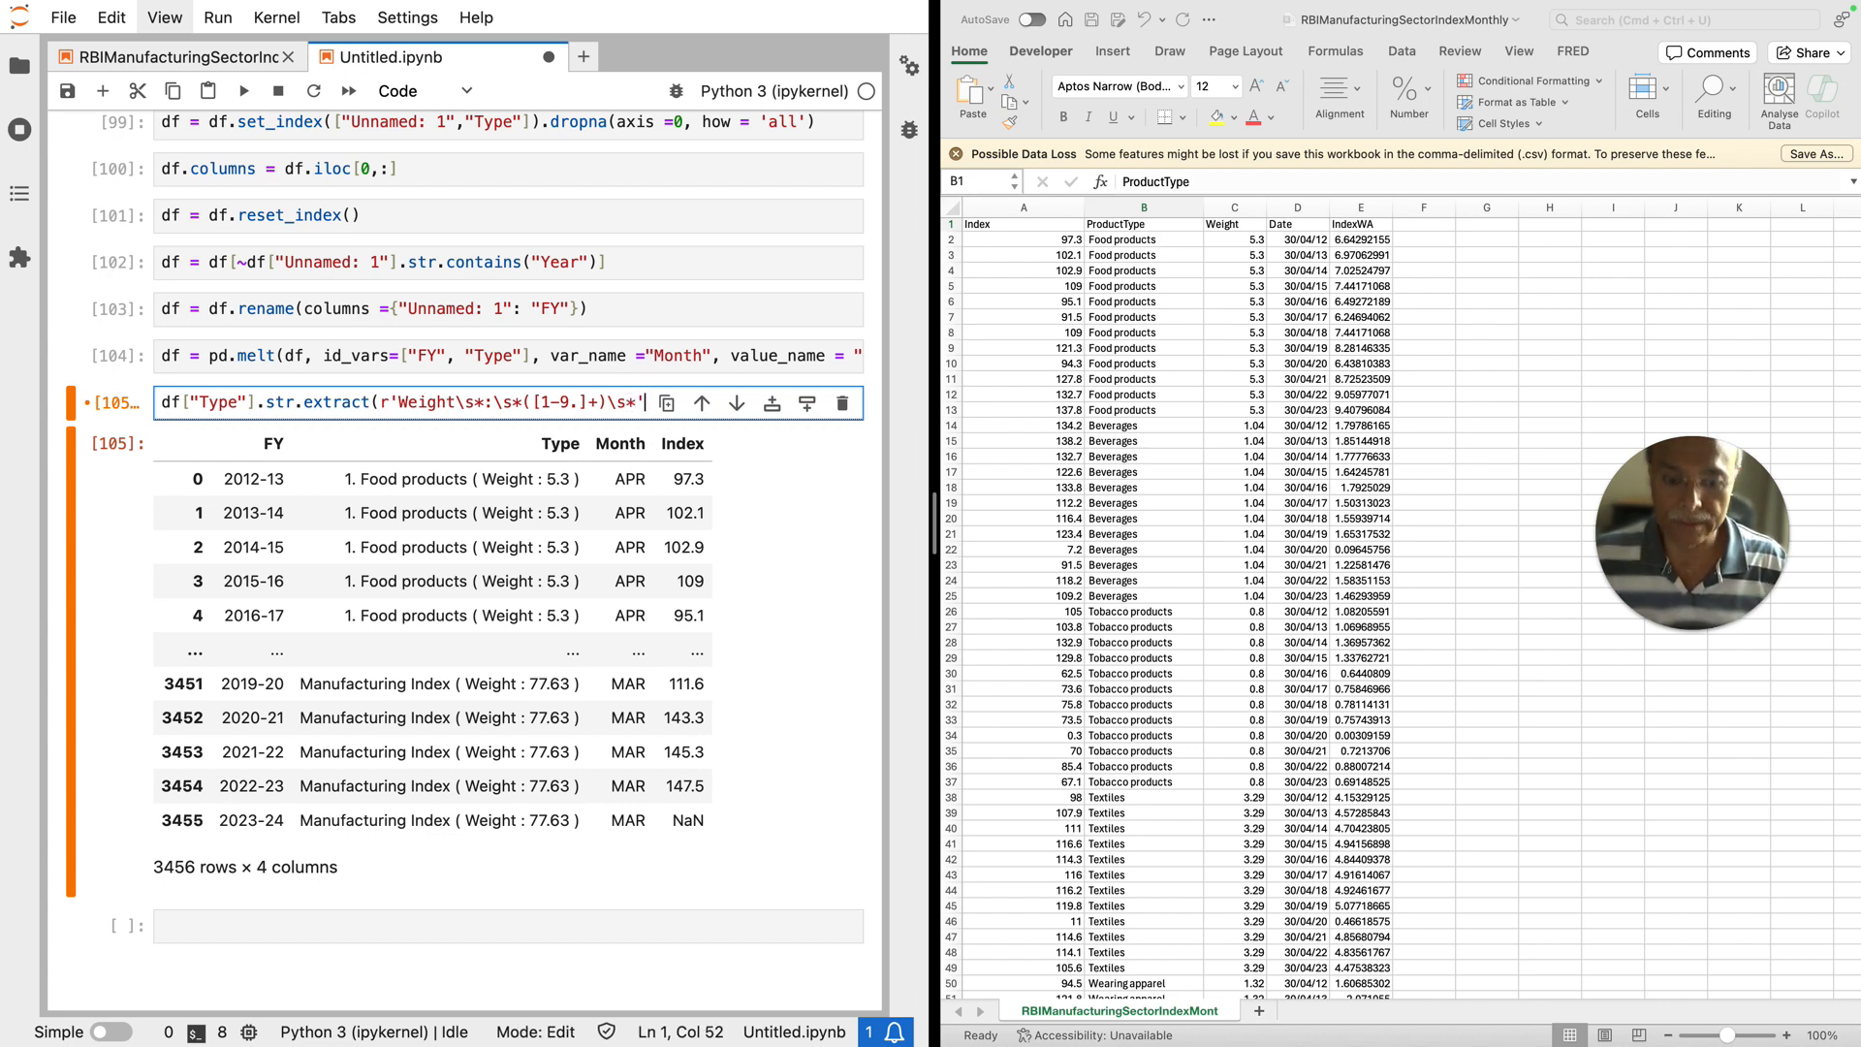
text())
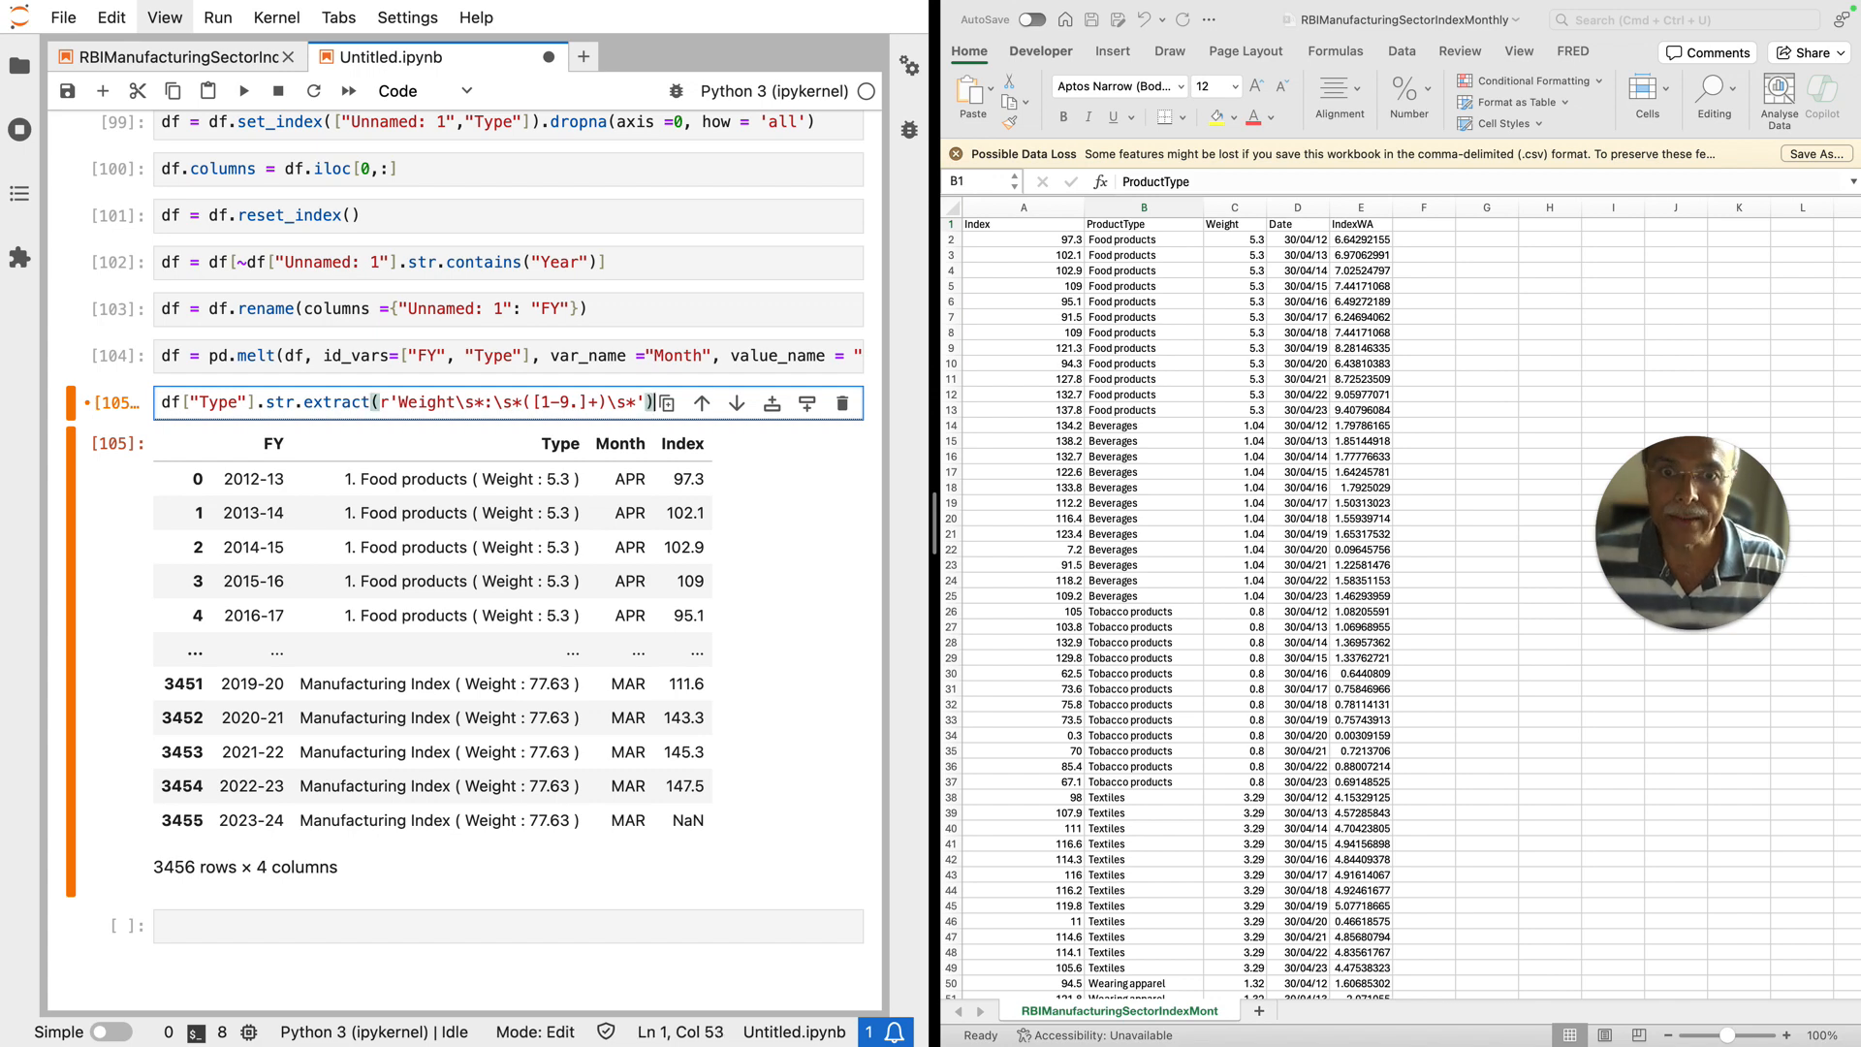
key(shift+Return)
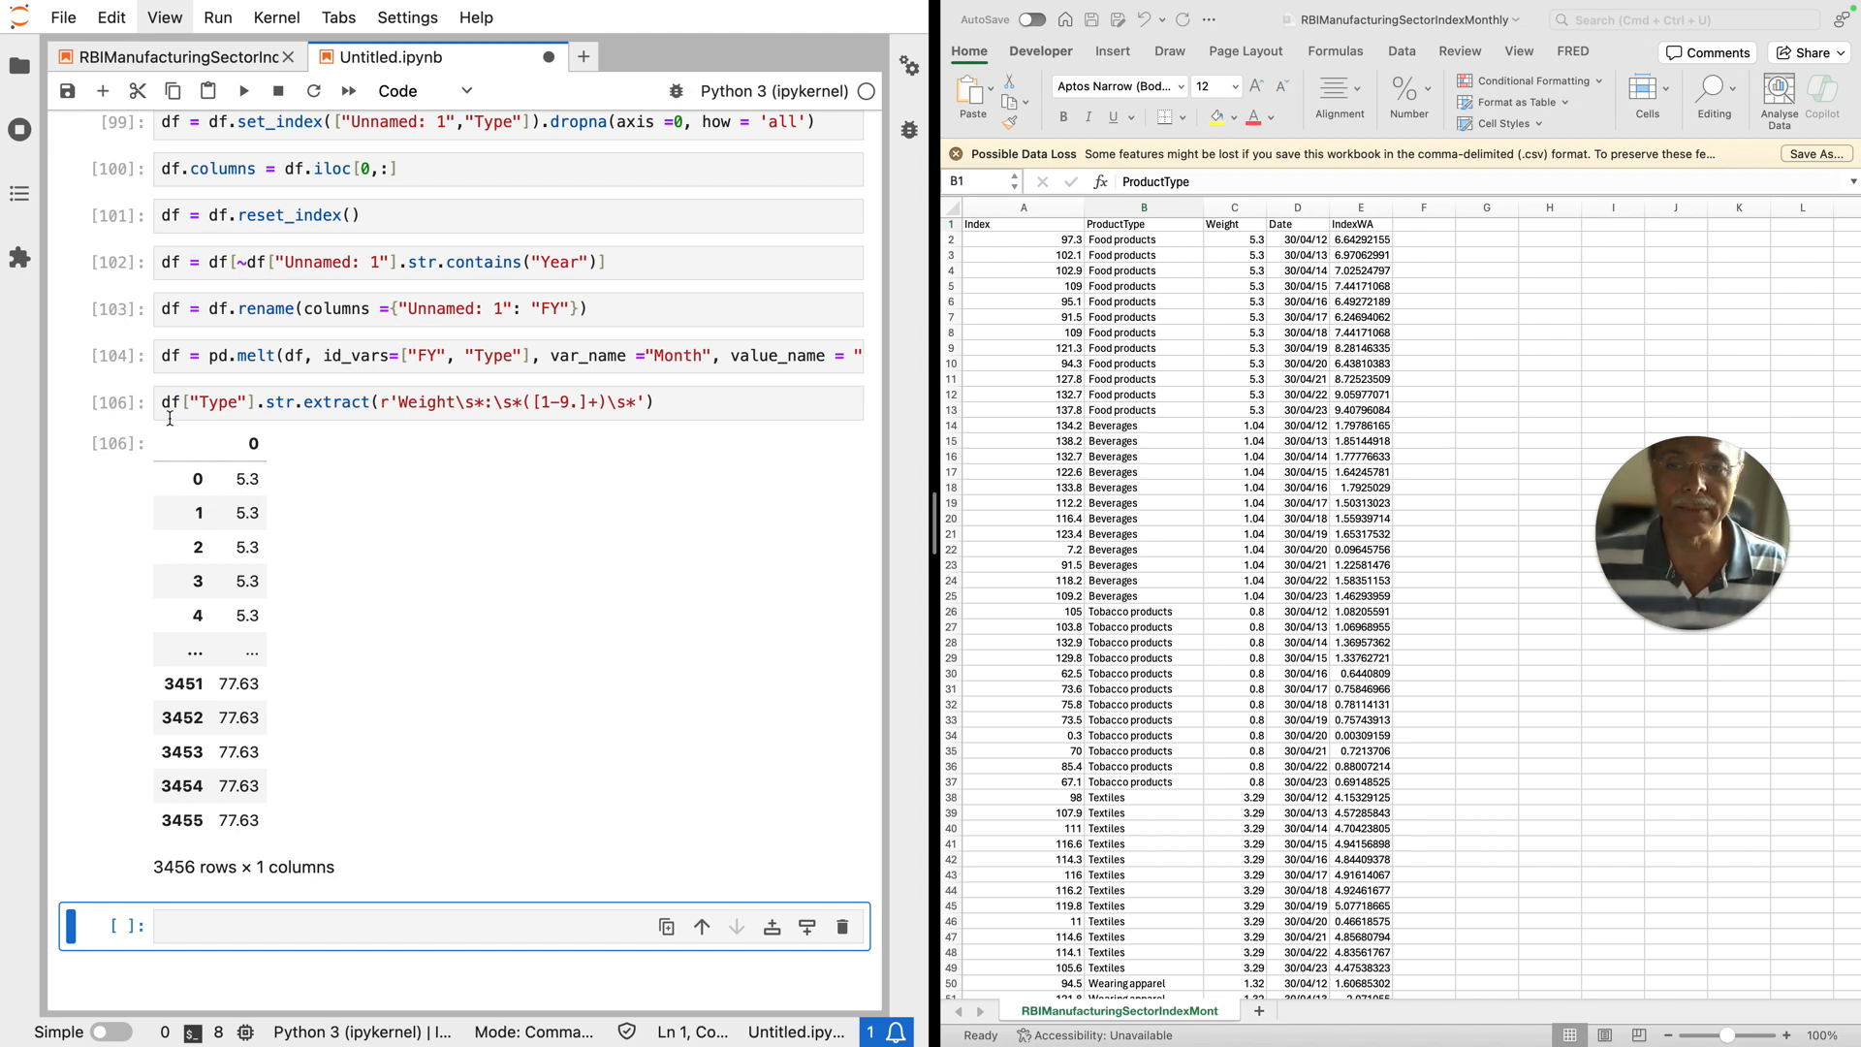
Step: Assign the extraction result to a new df["Weight"] column and run the cell
click(164, 401)
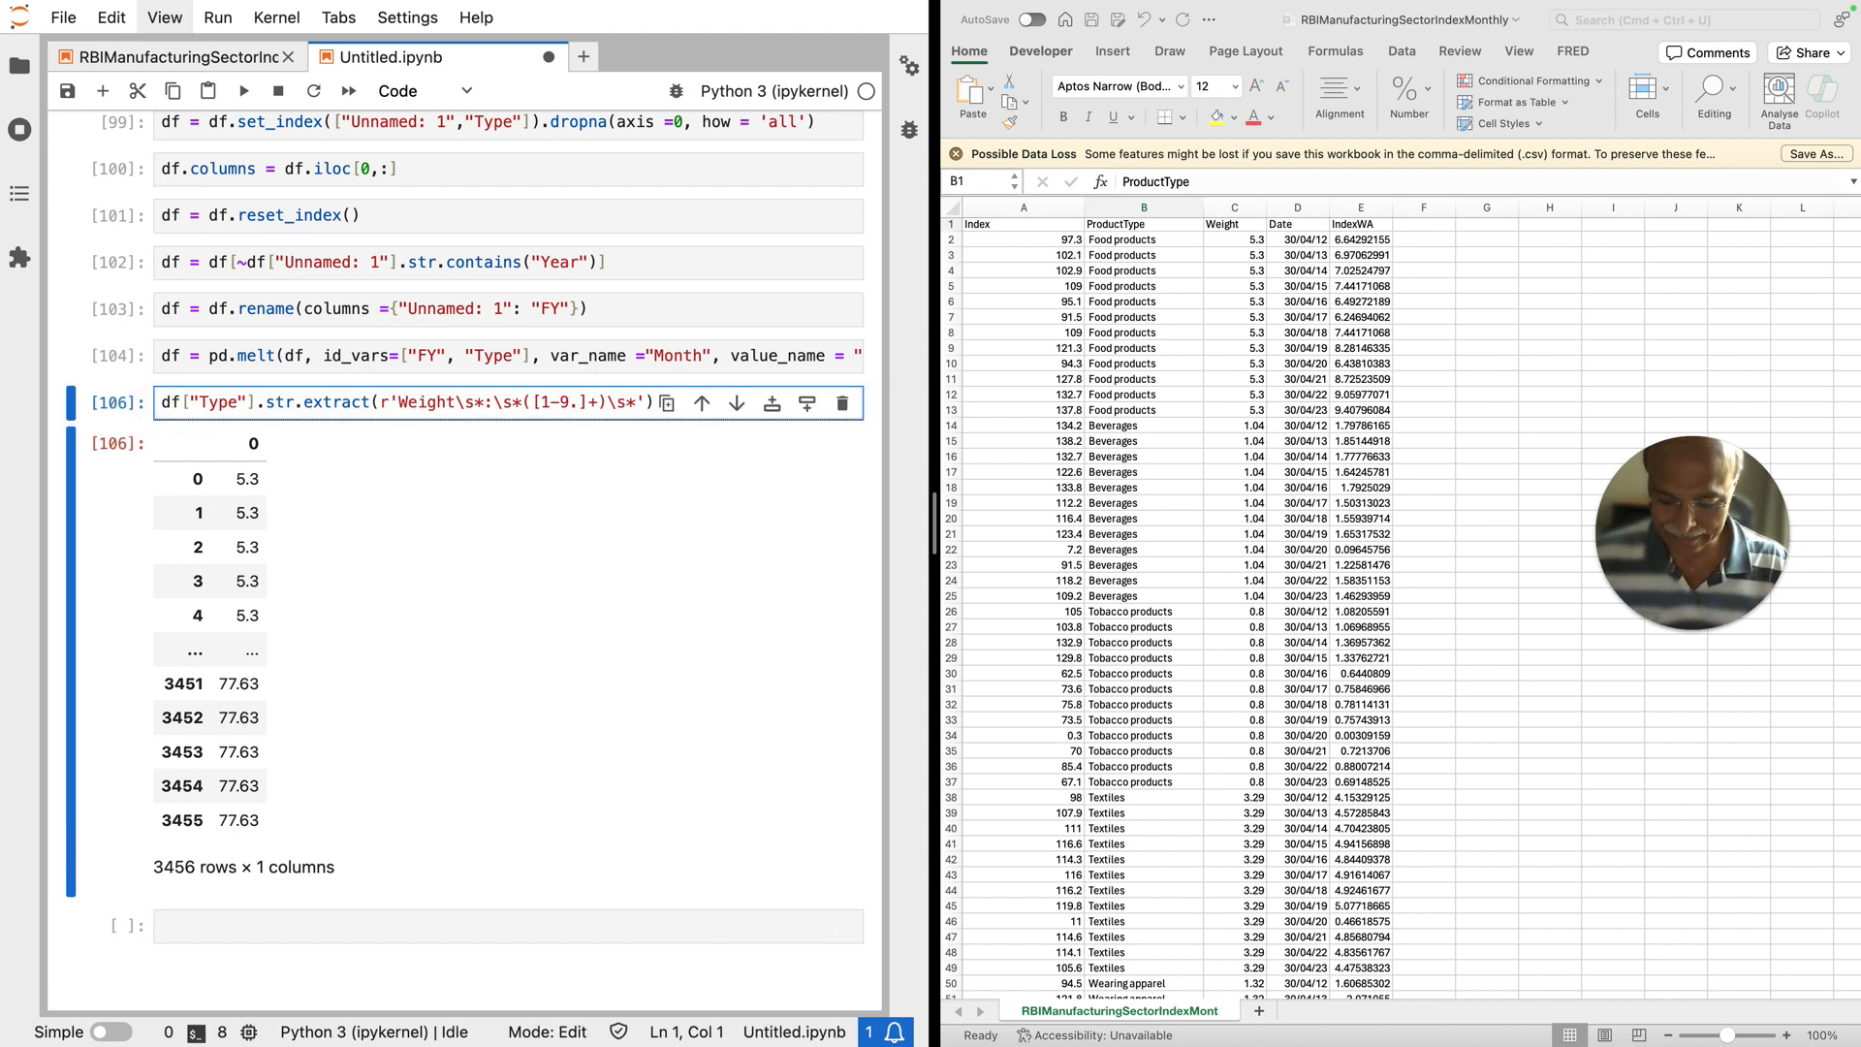
text(df[")
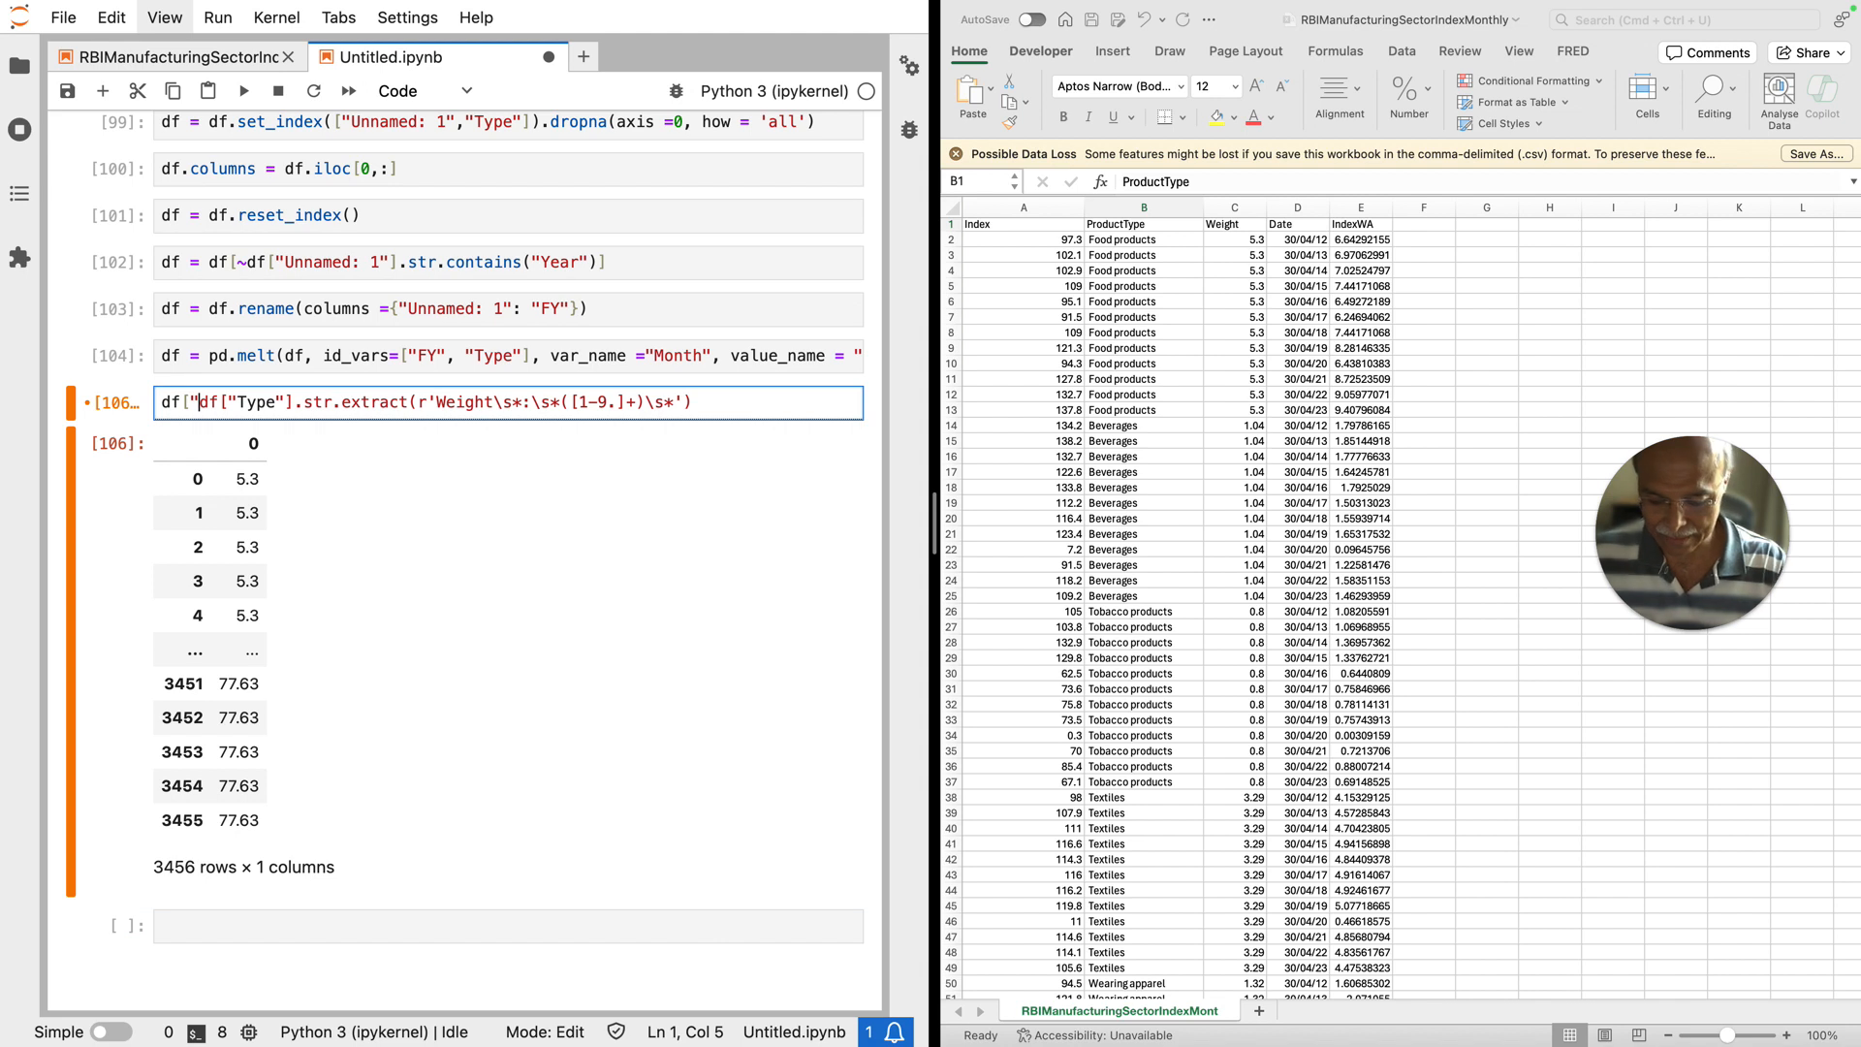
text(Weight)
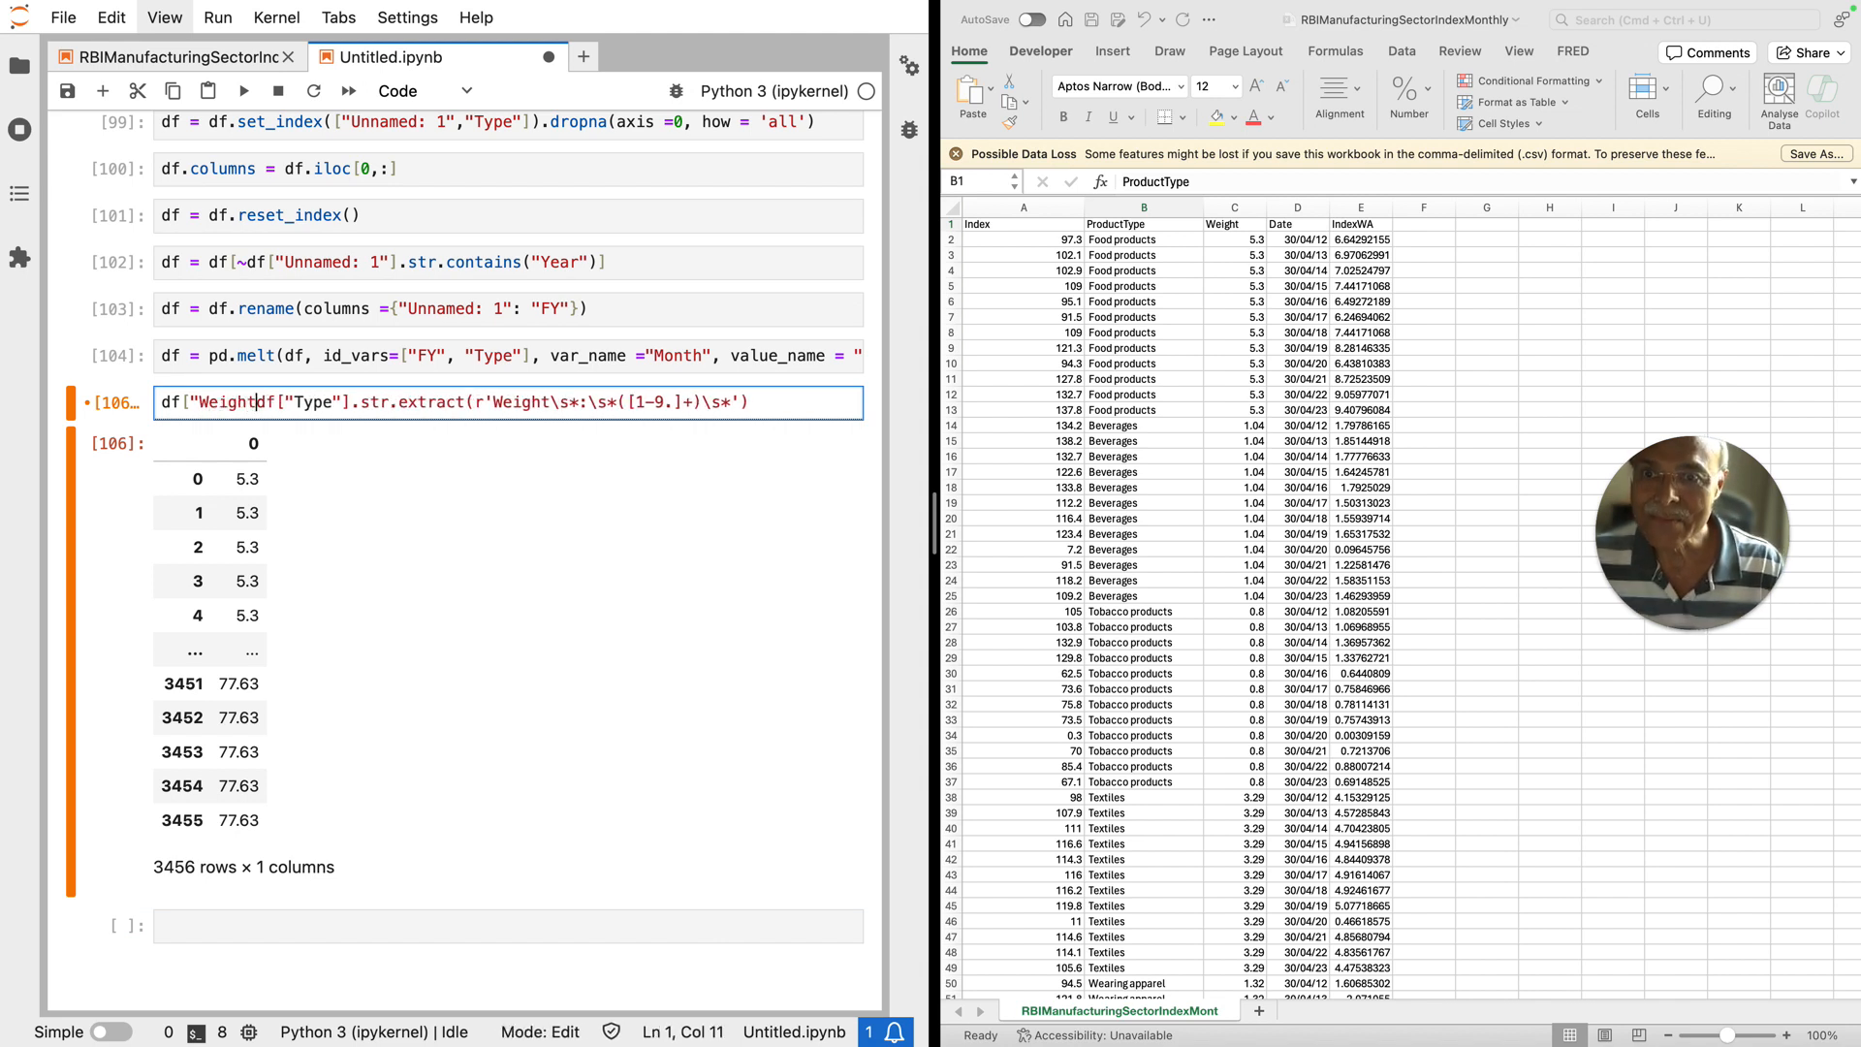
text("] )
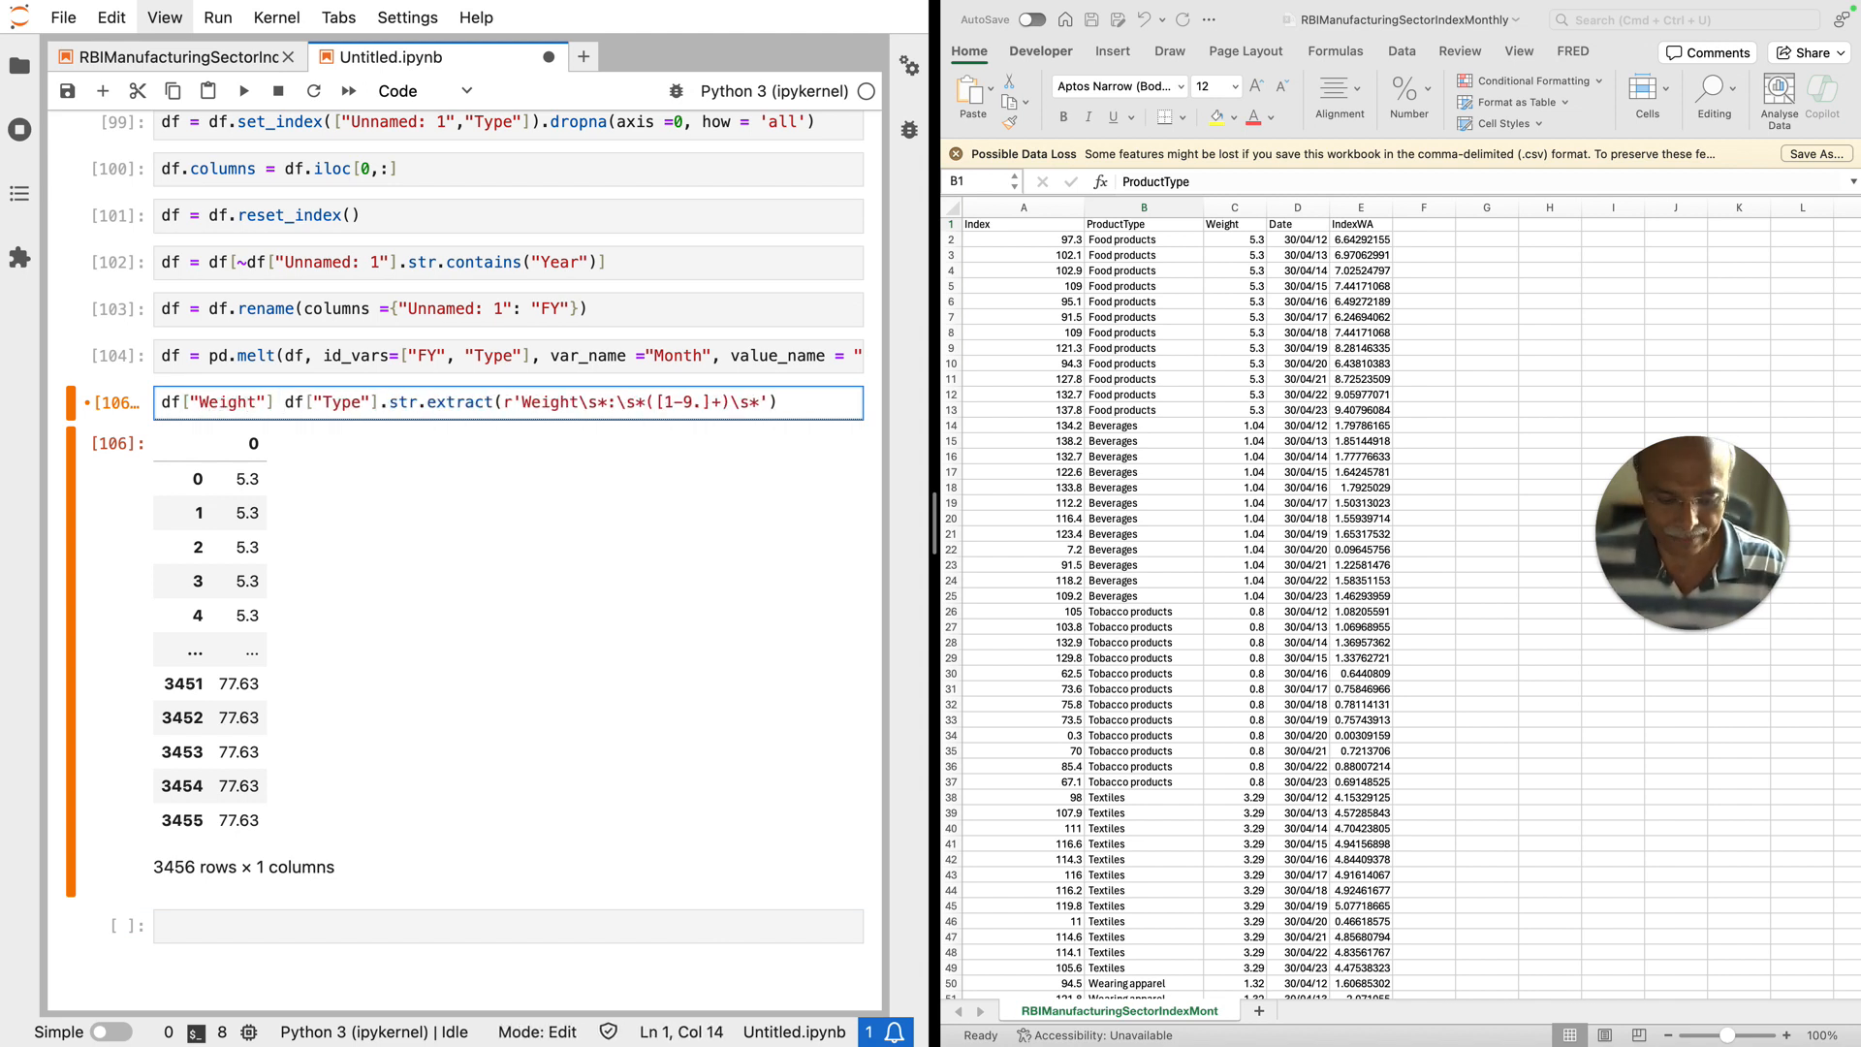
text(=)
key(shift+Return)
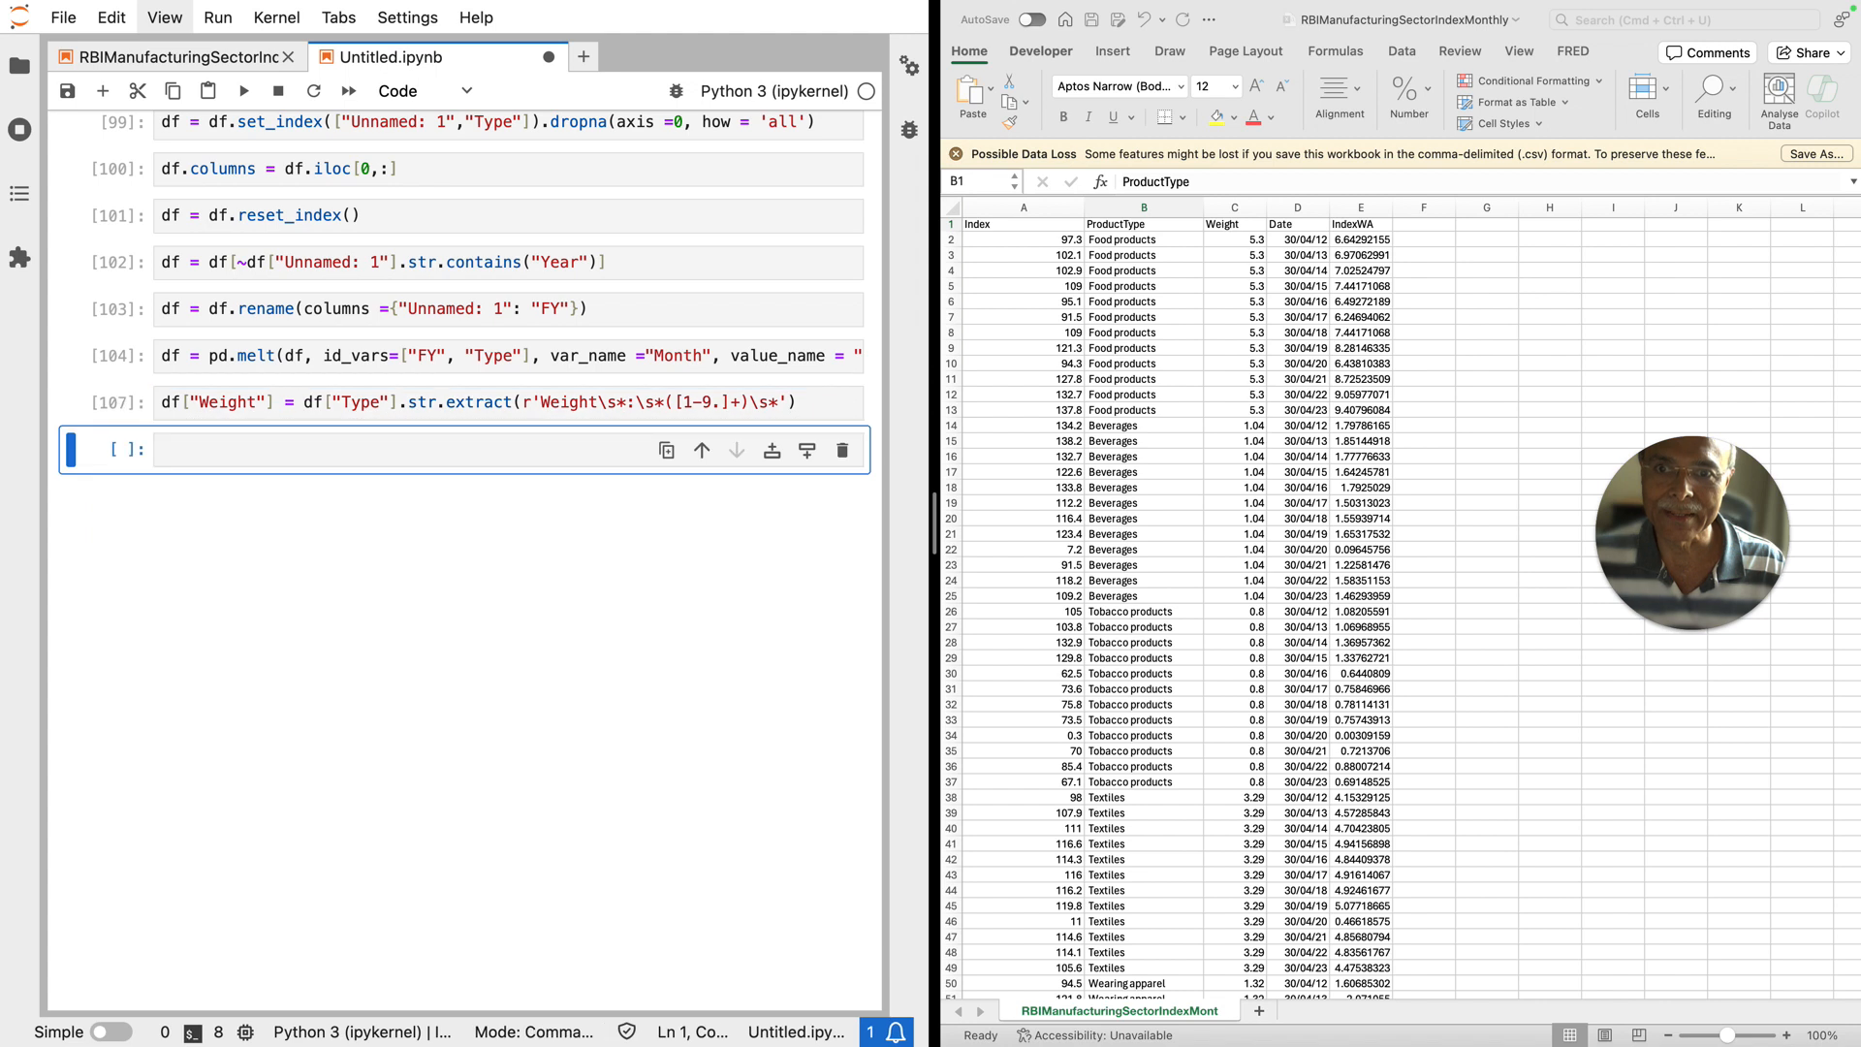
Step: Display df in a new cell below the Weight extraction and check its output table
click(192, 450)
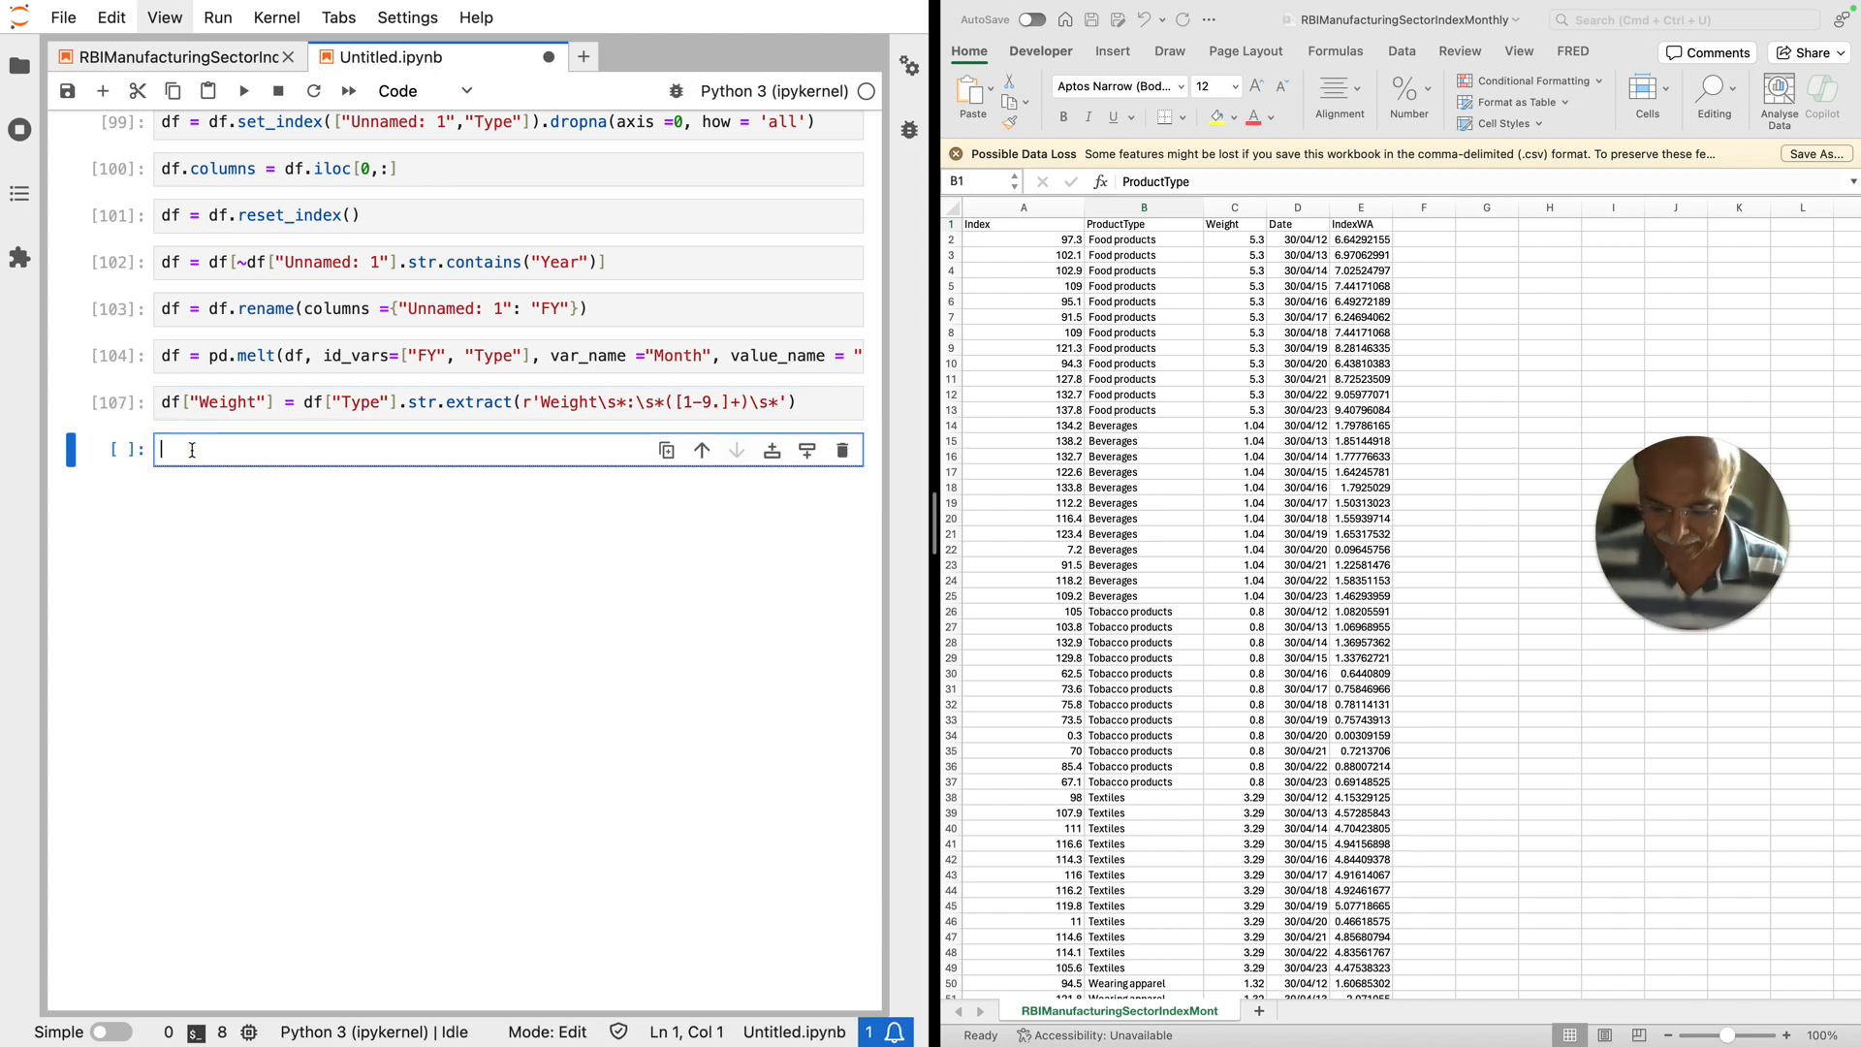
text(df)
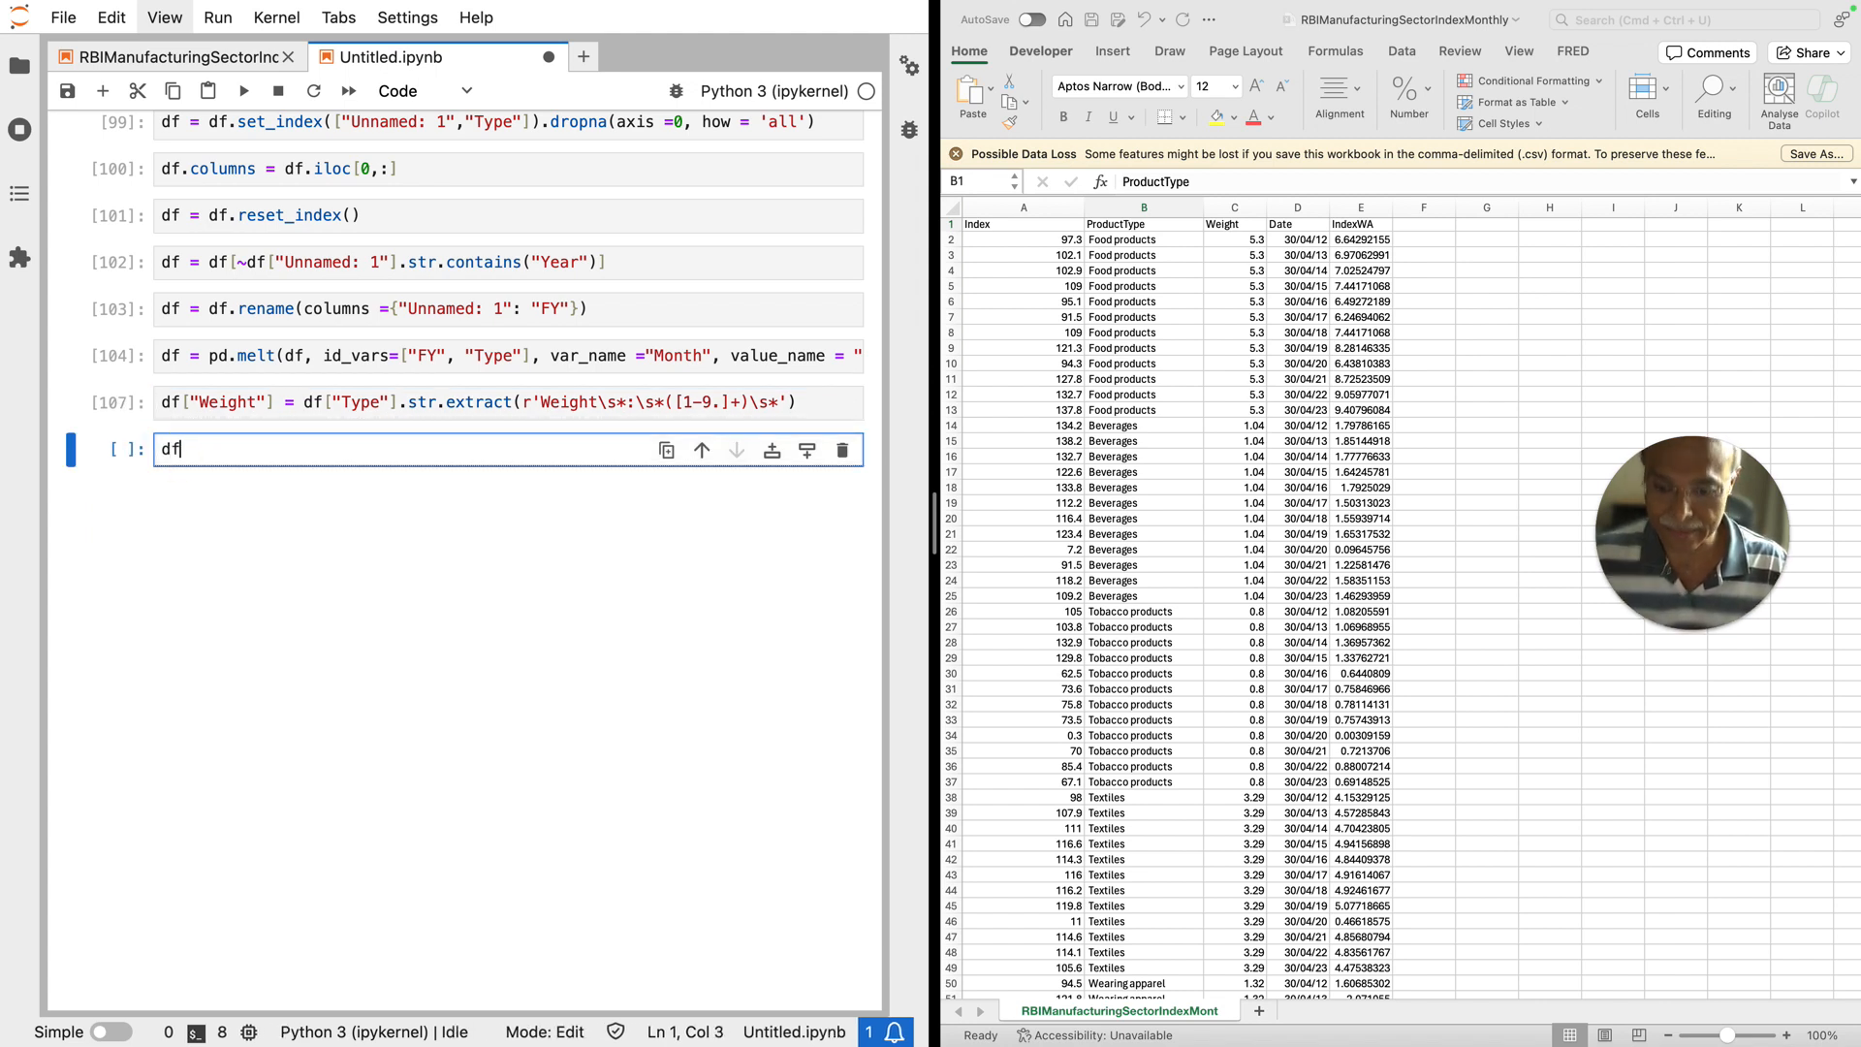
key(shift+Return)
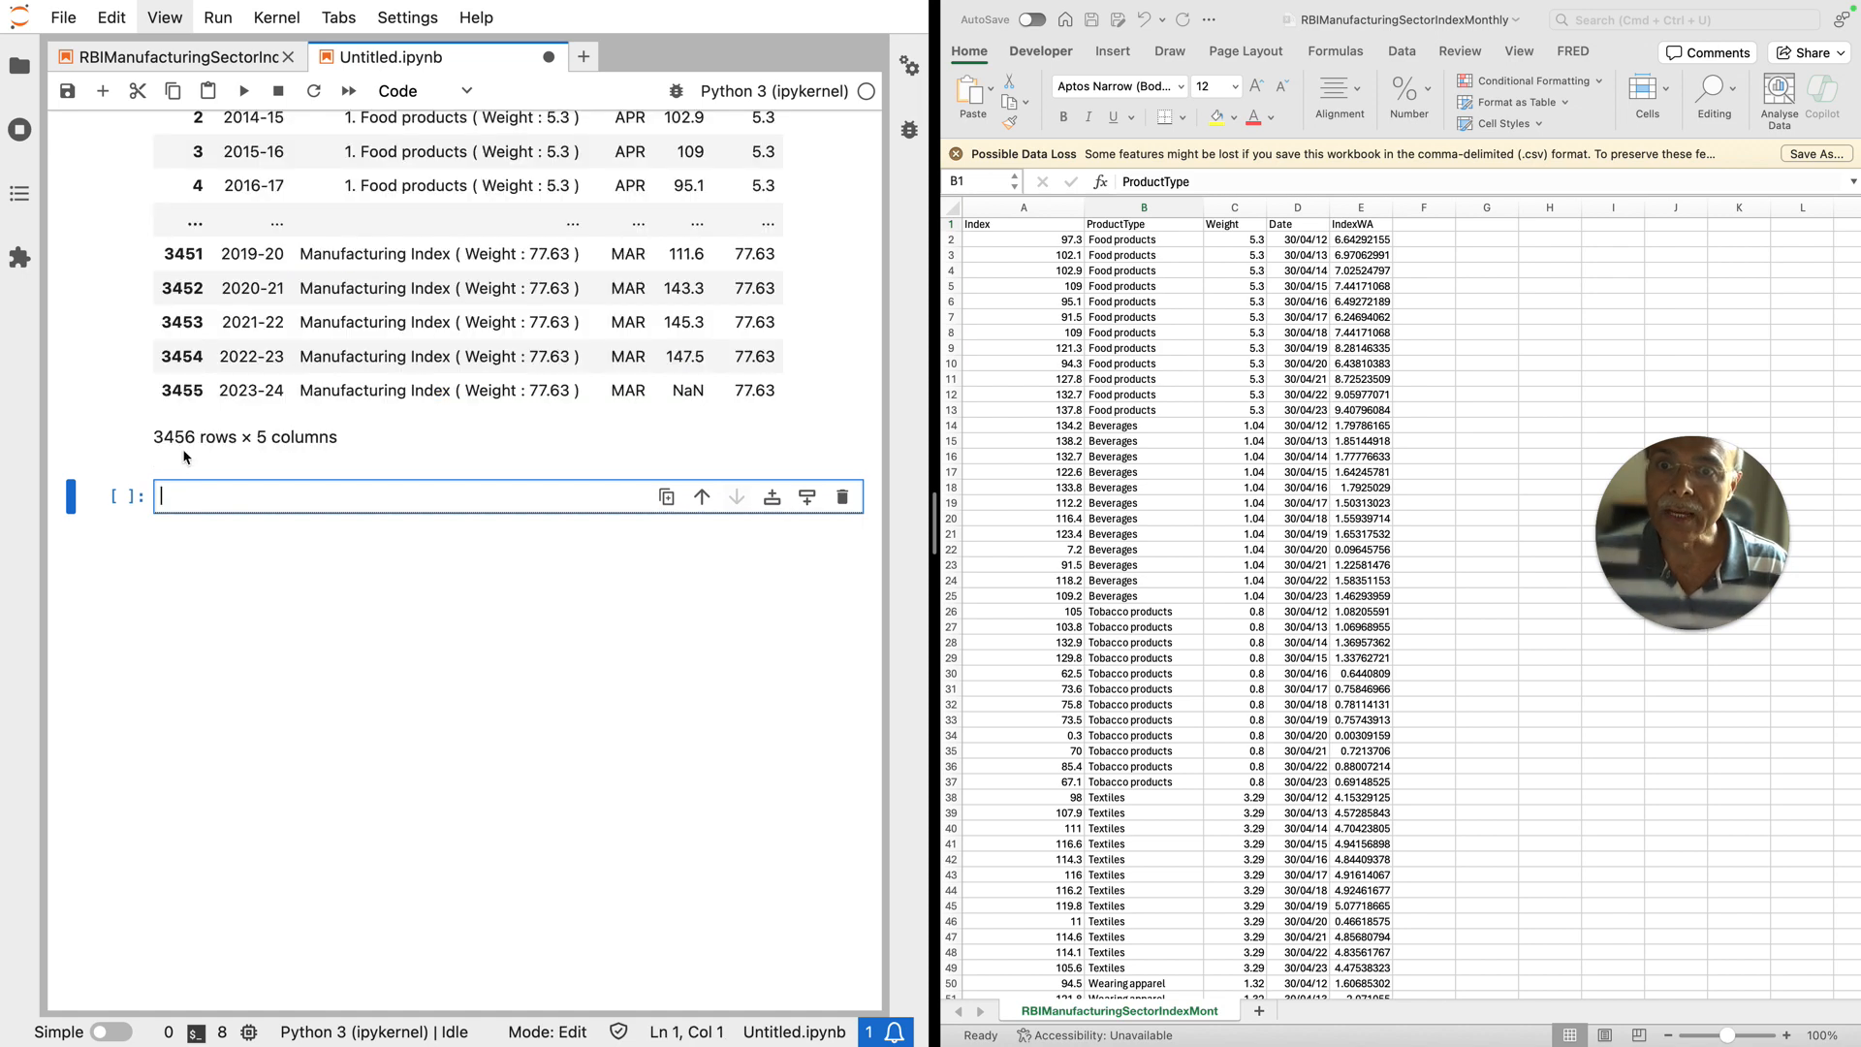
scroll(184, 452, up, 1)
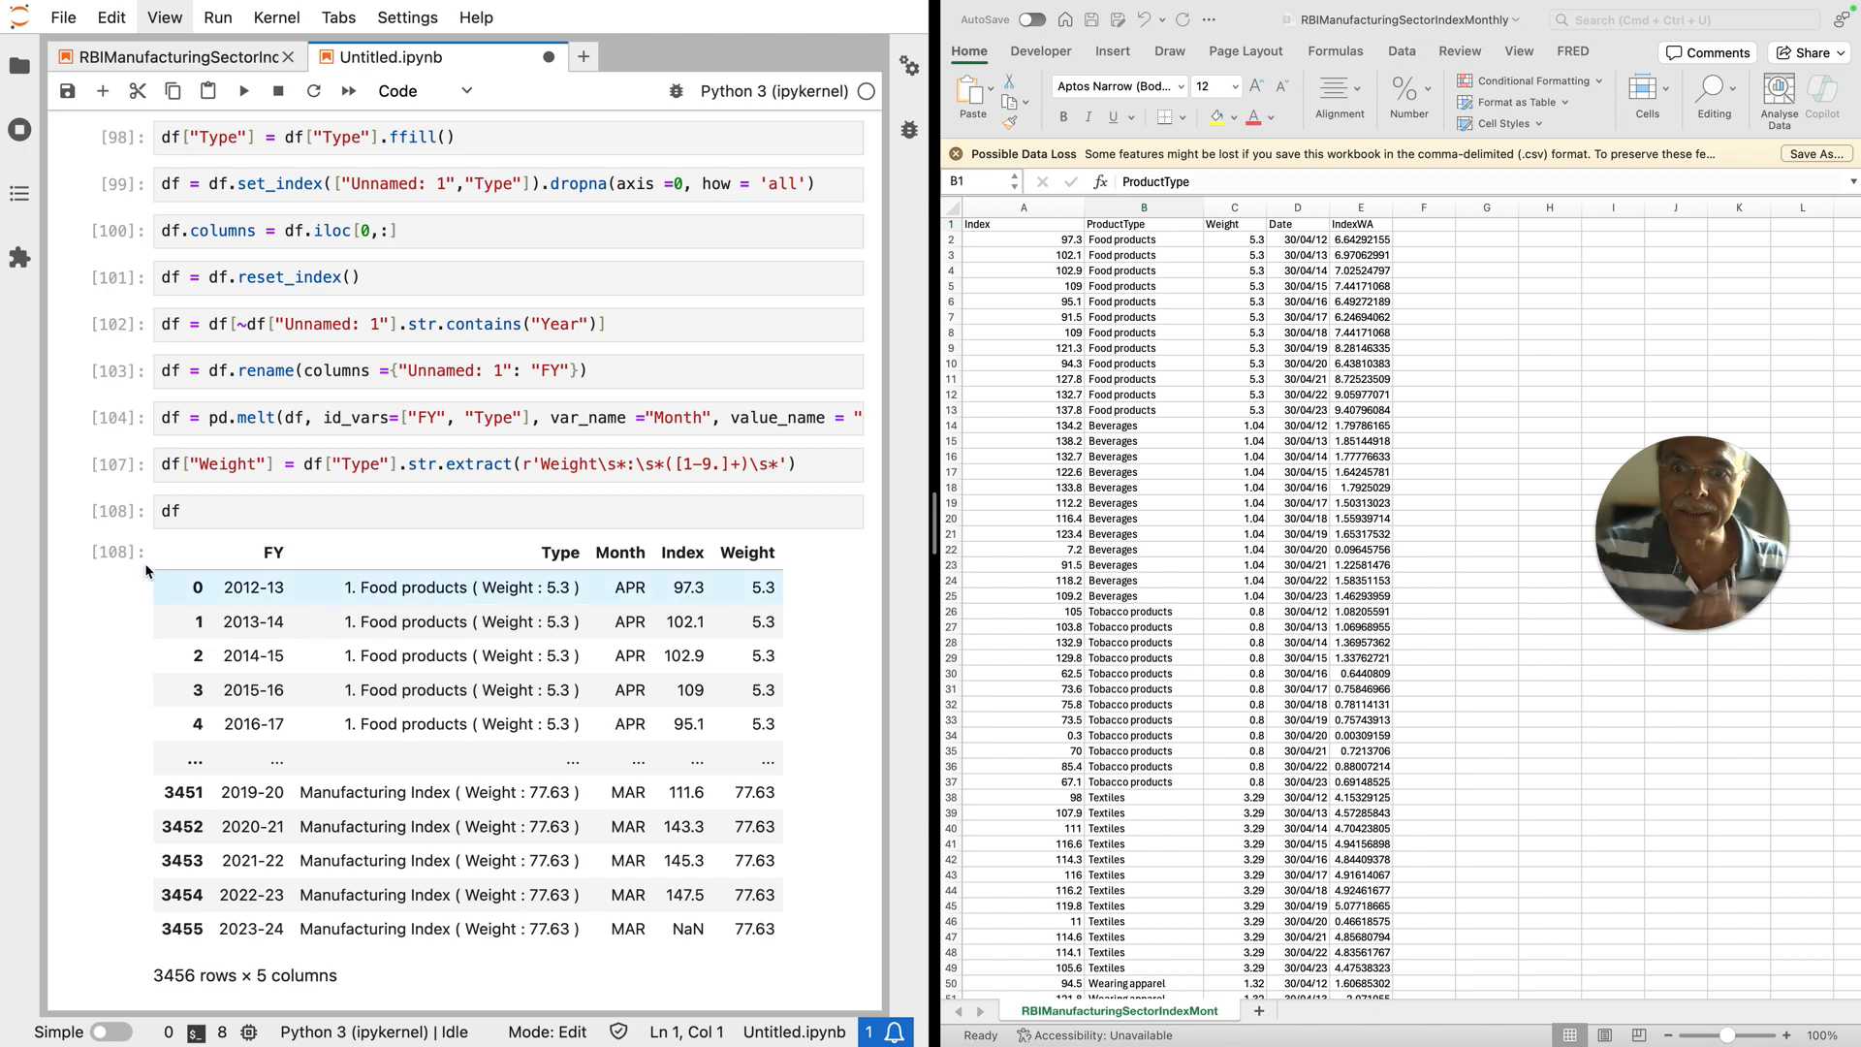
Step: Extend the df cell below the Weight extraction into df.str.extract( to begin a second extraction
click(195, 510)
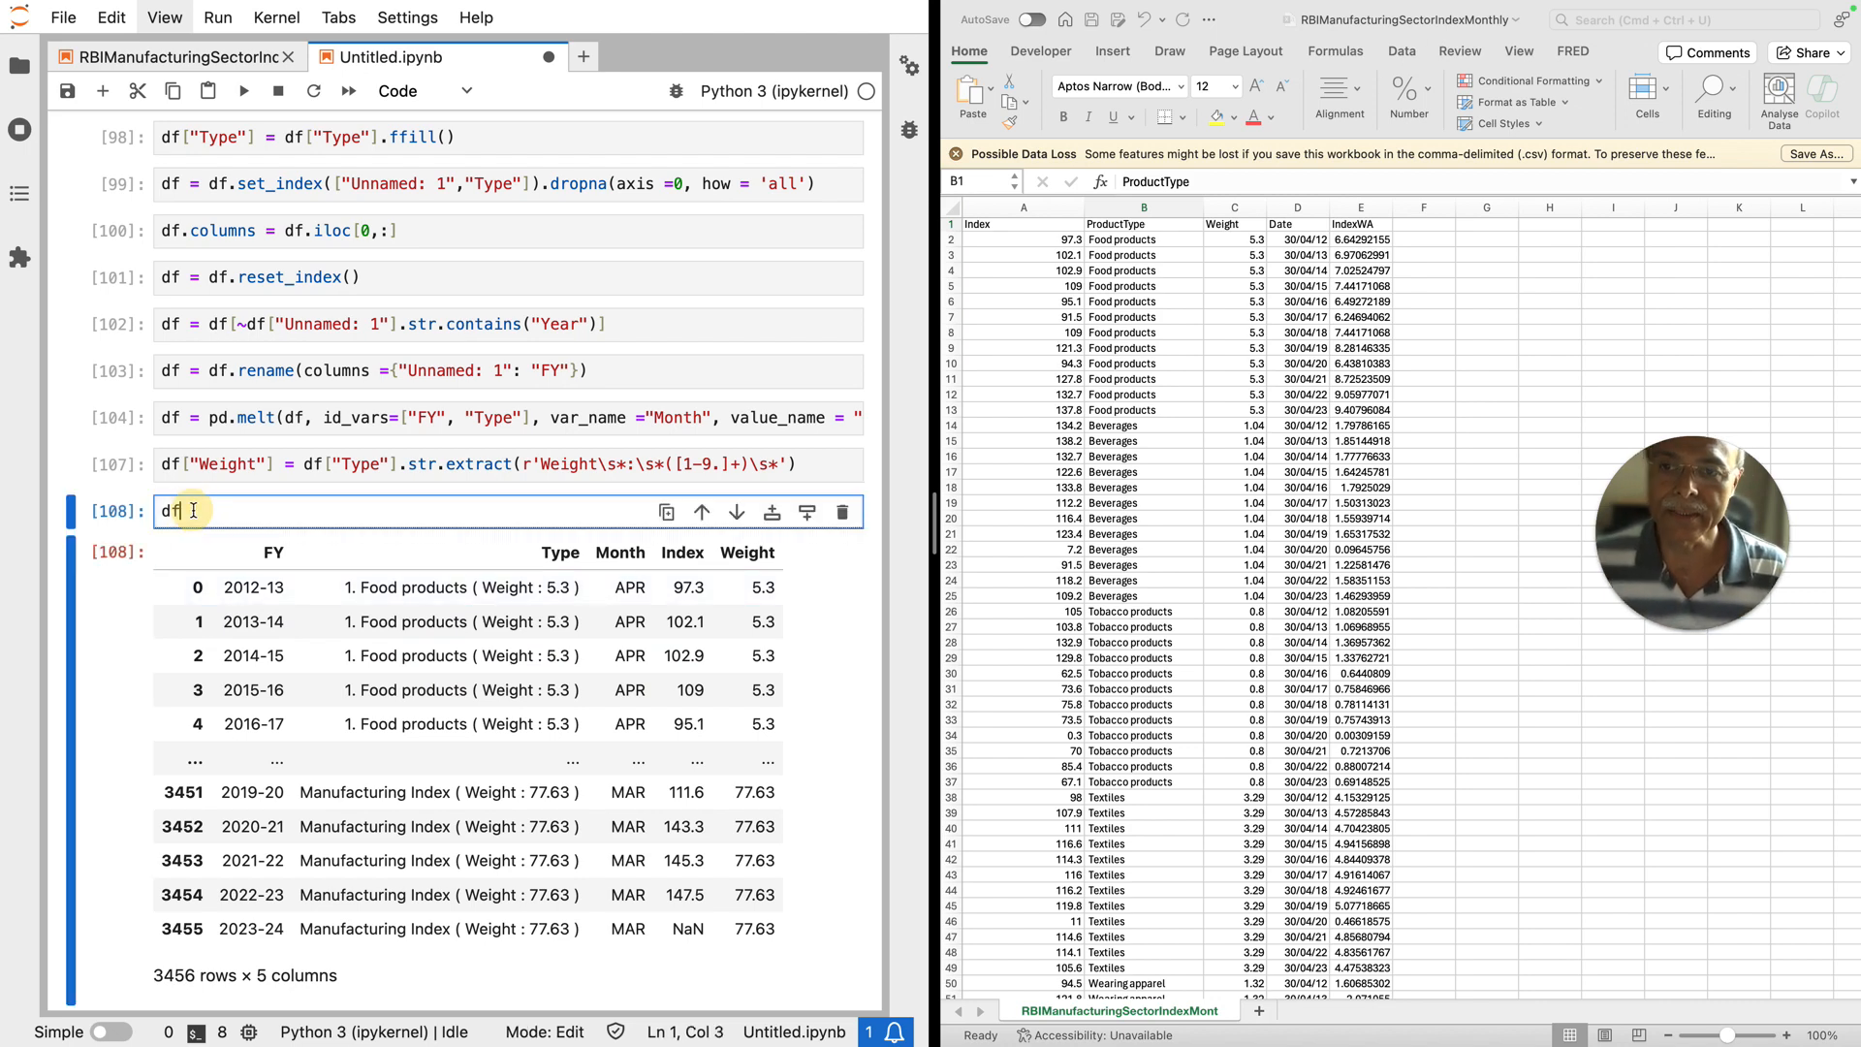
text(.str)
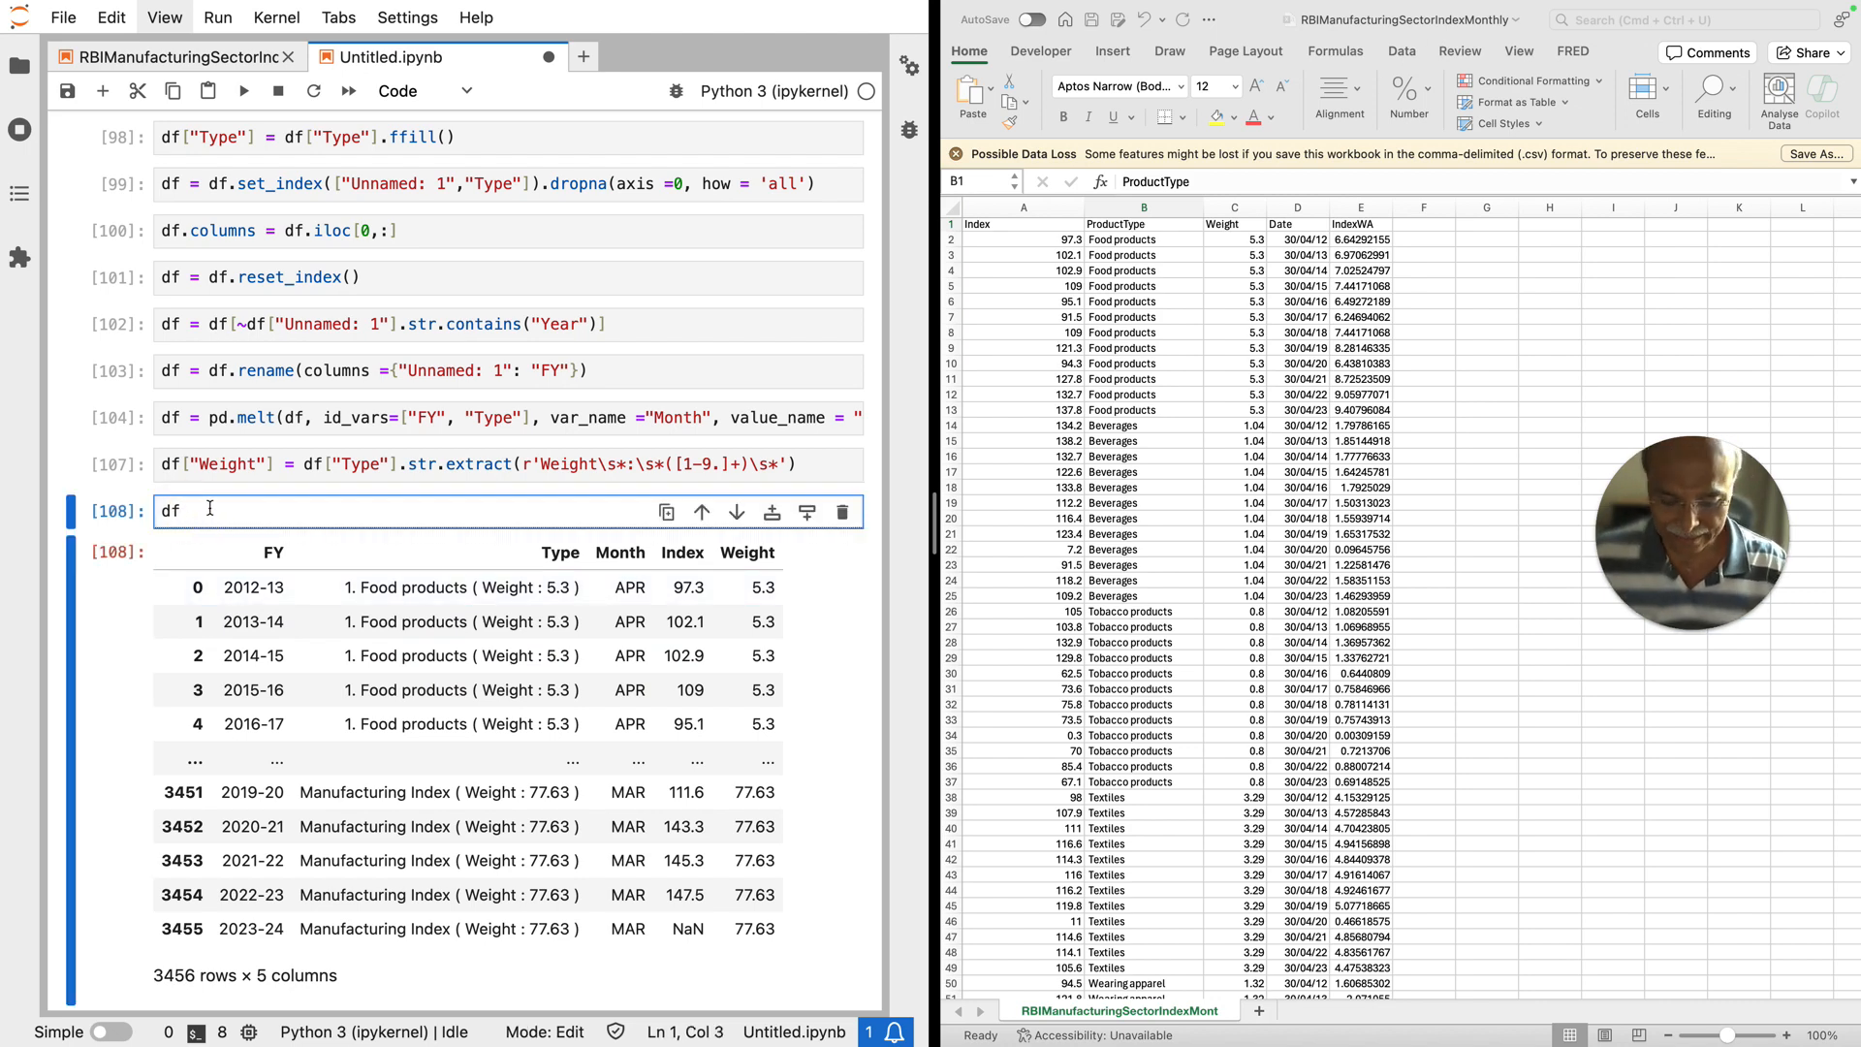
text(.extrcat)
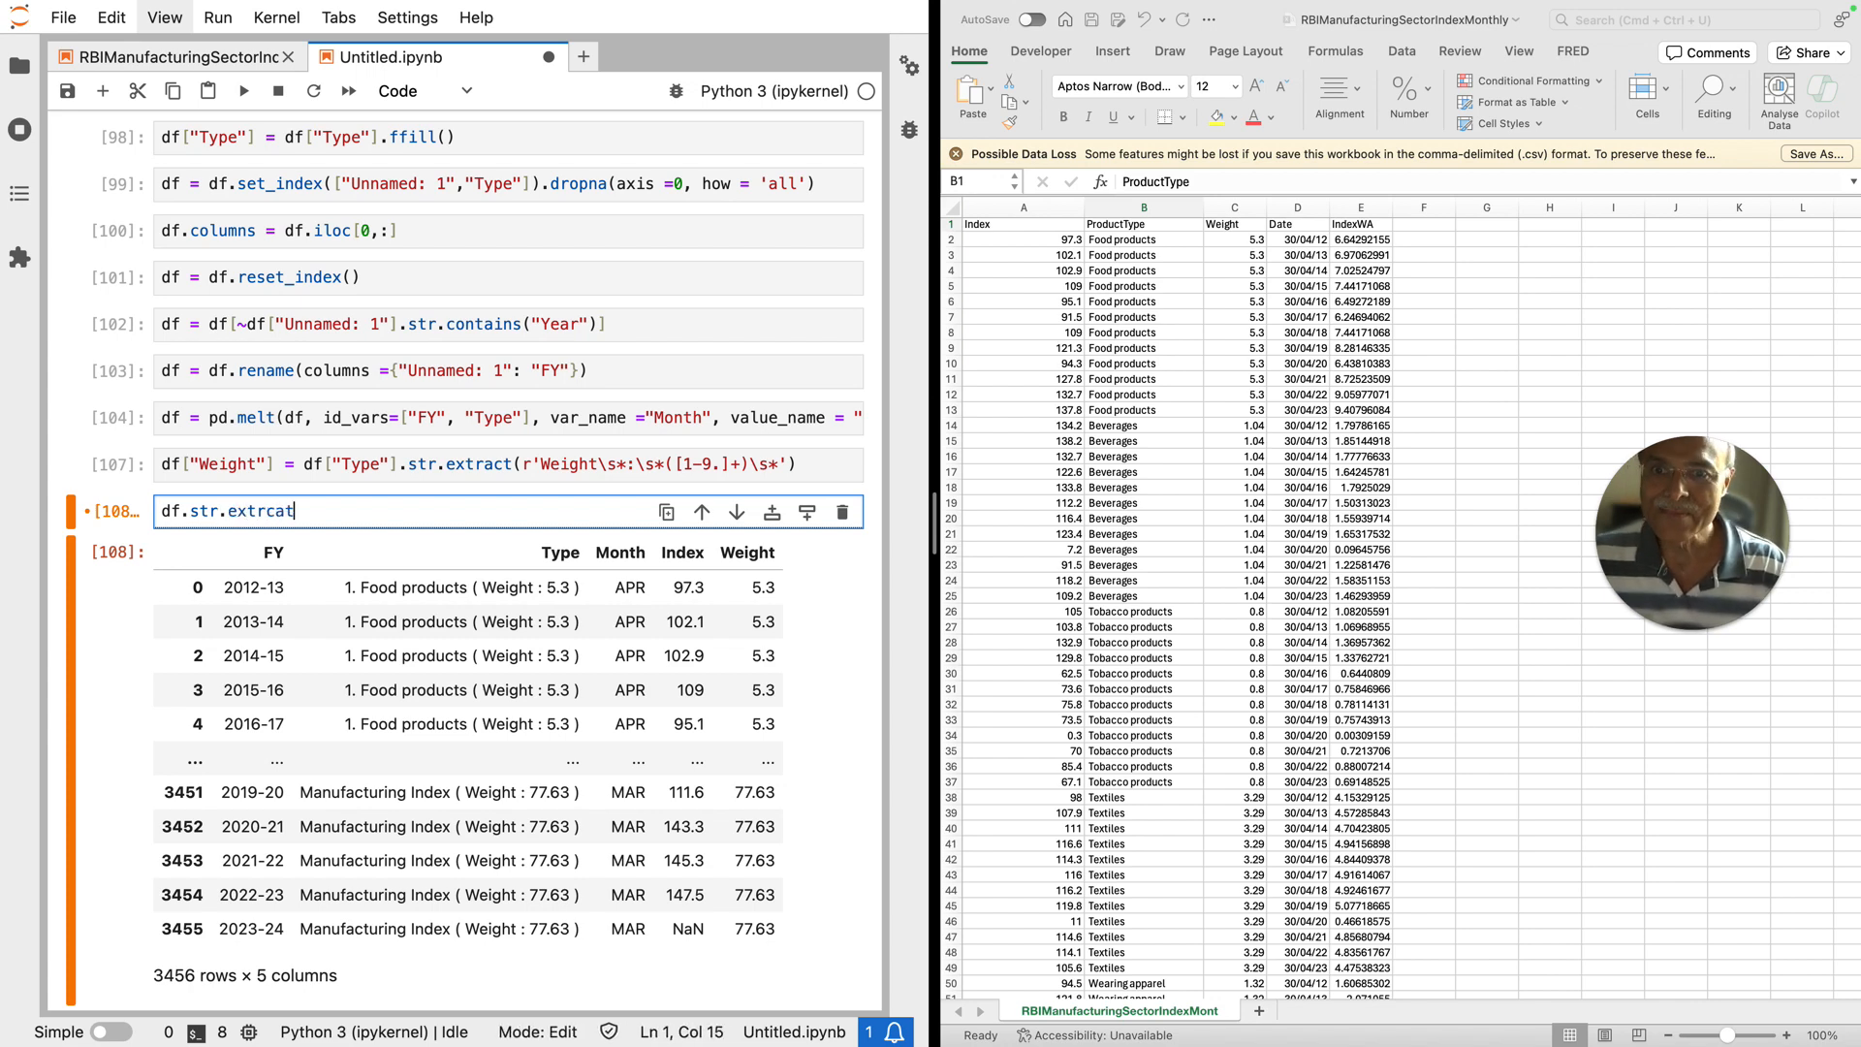
key(BackSpace)
key(BackSpace)
key(BackSpace)
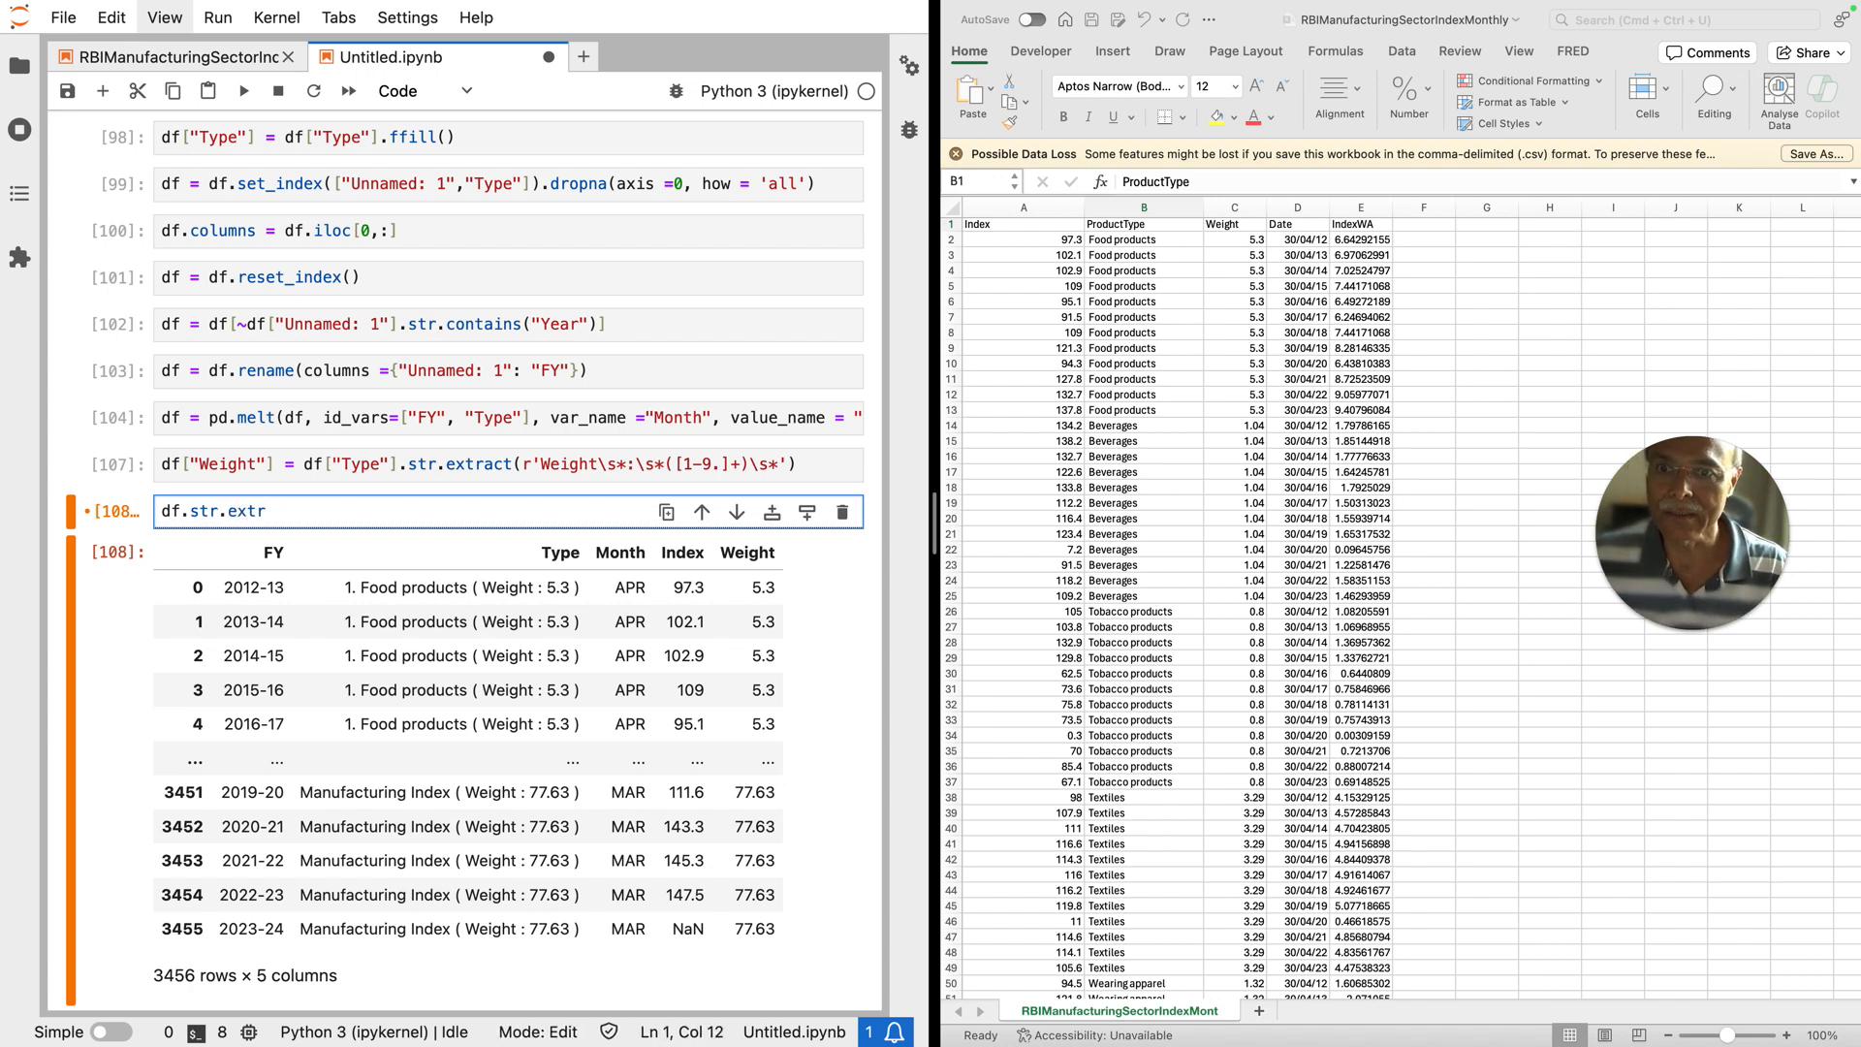
text(act()
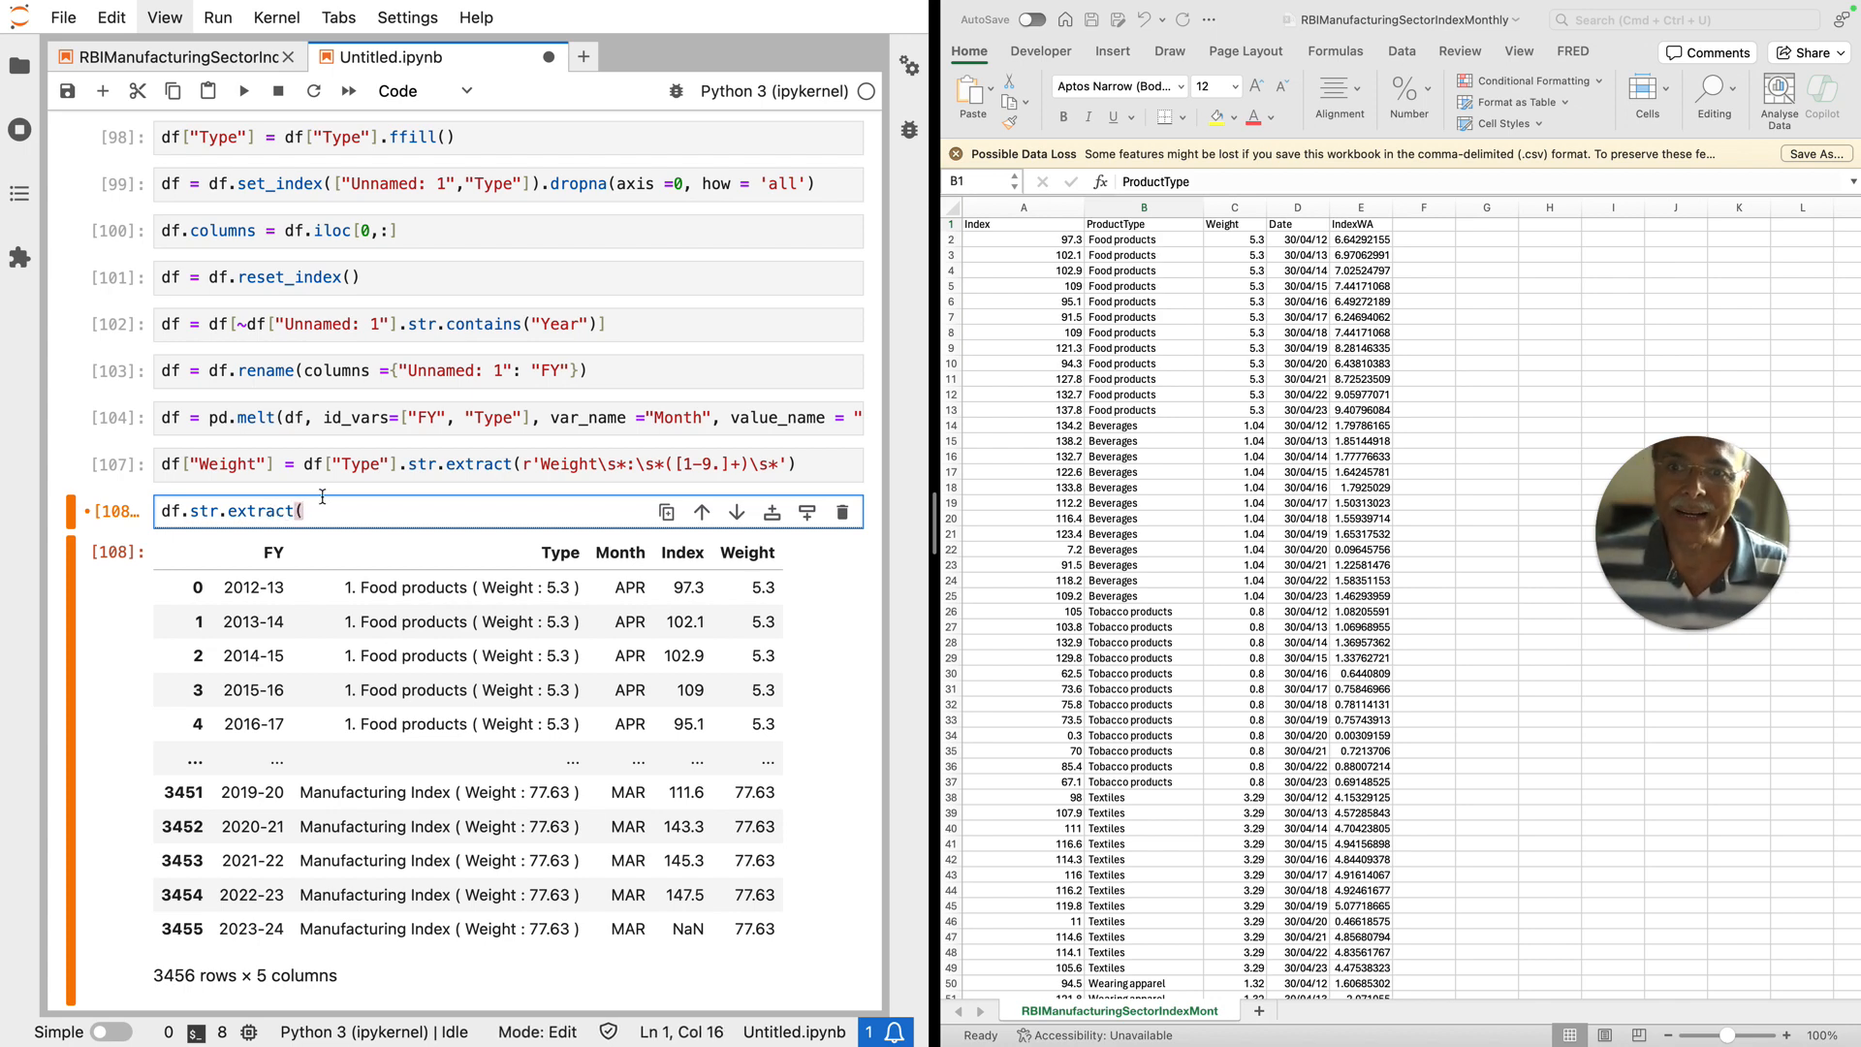
Step: Begin the extract pattern as a raw string with r'[1-9.]+\s* to match the leading item number
text(r')
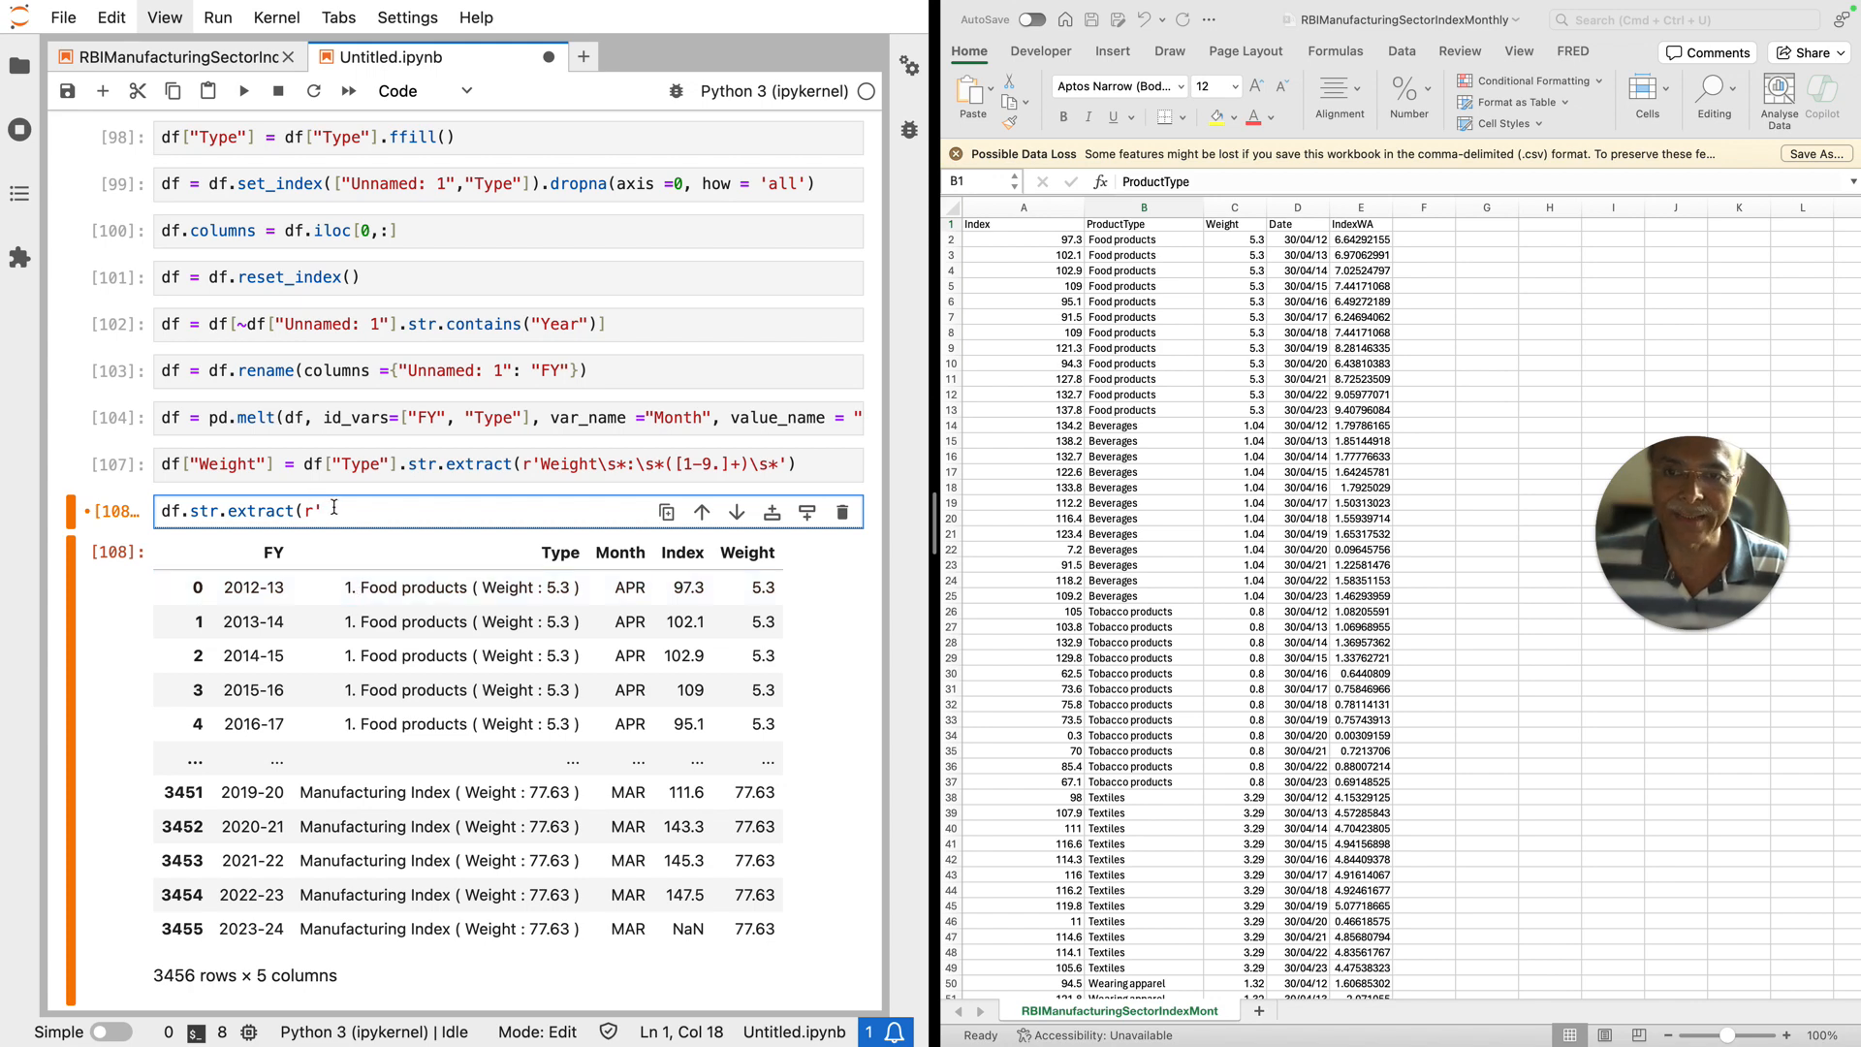
text([)
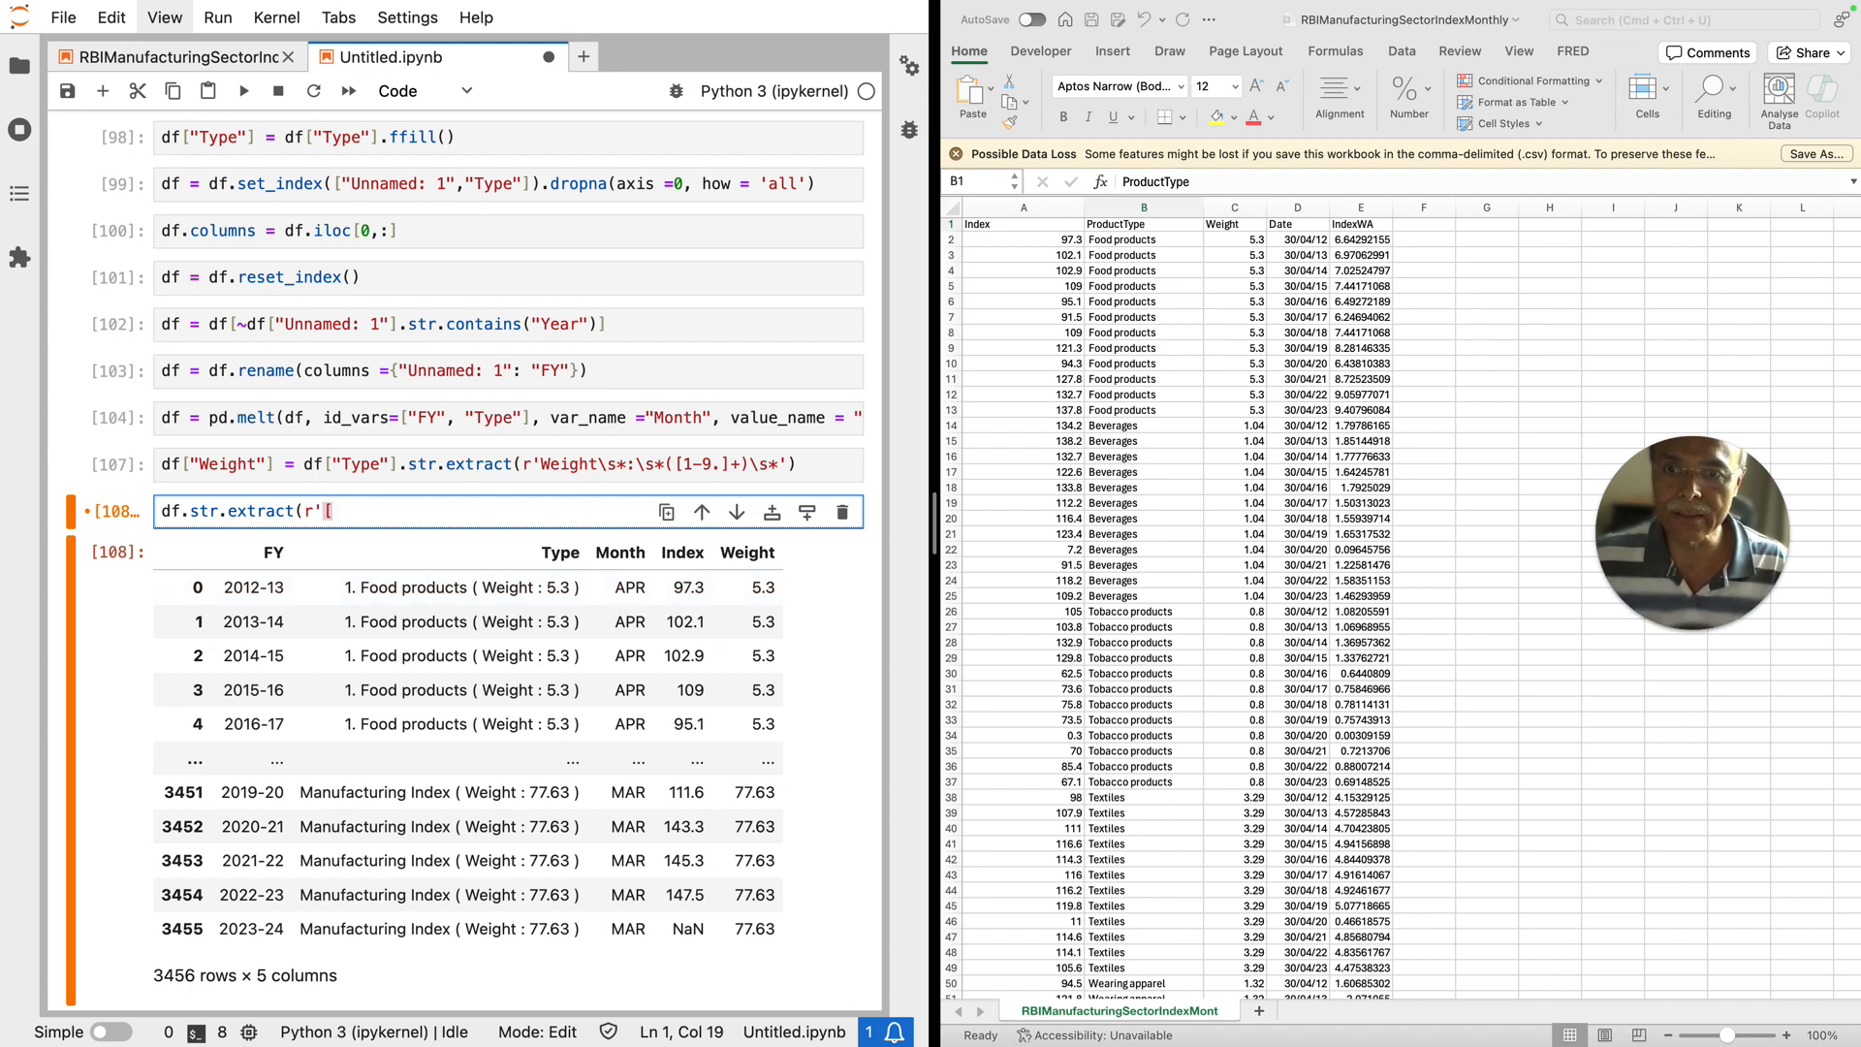
text(1-9.)
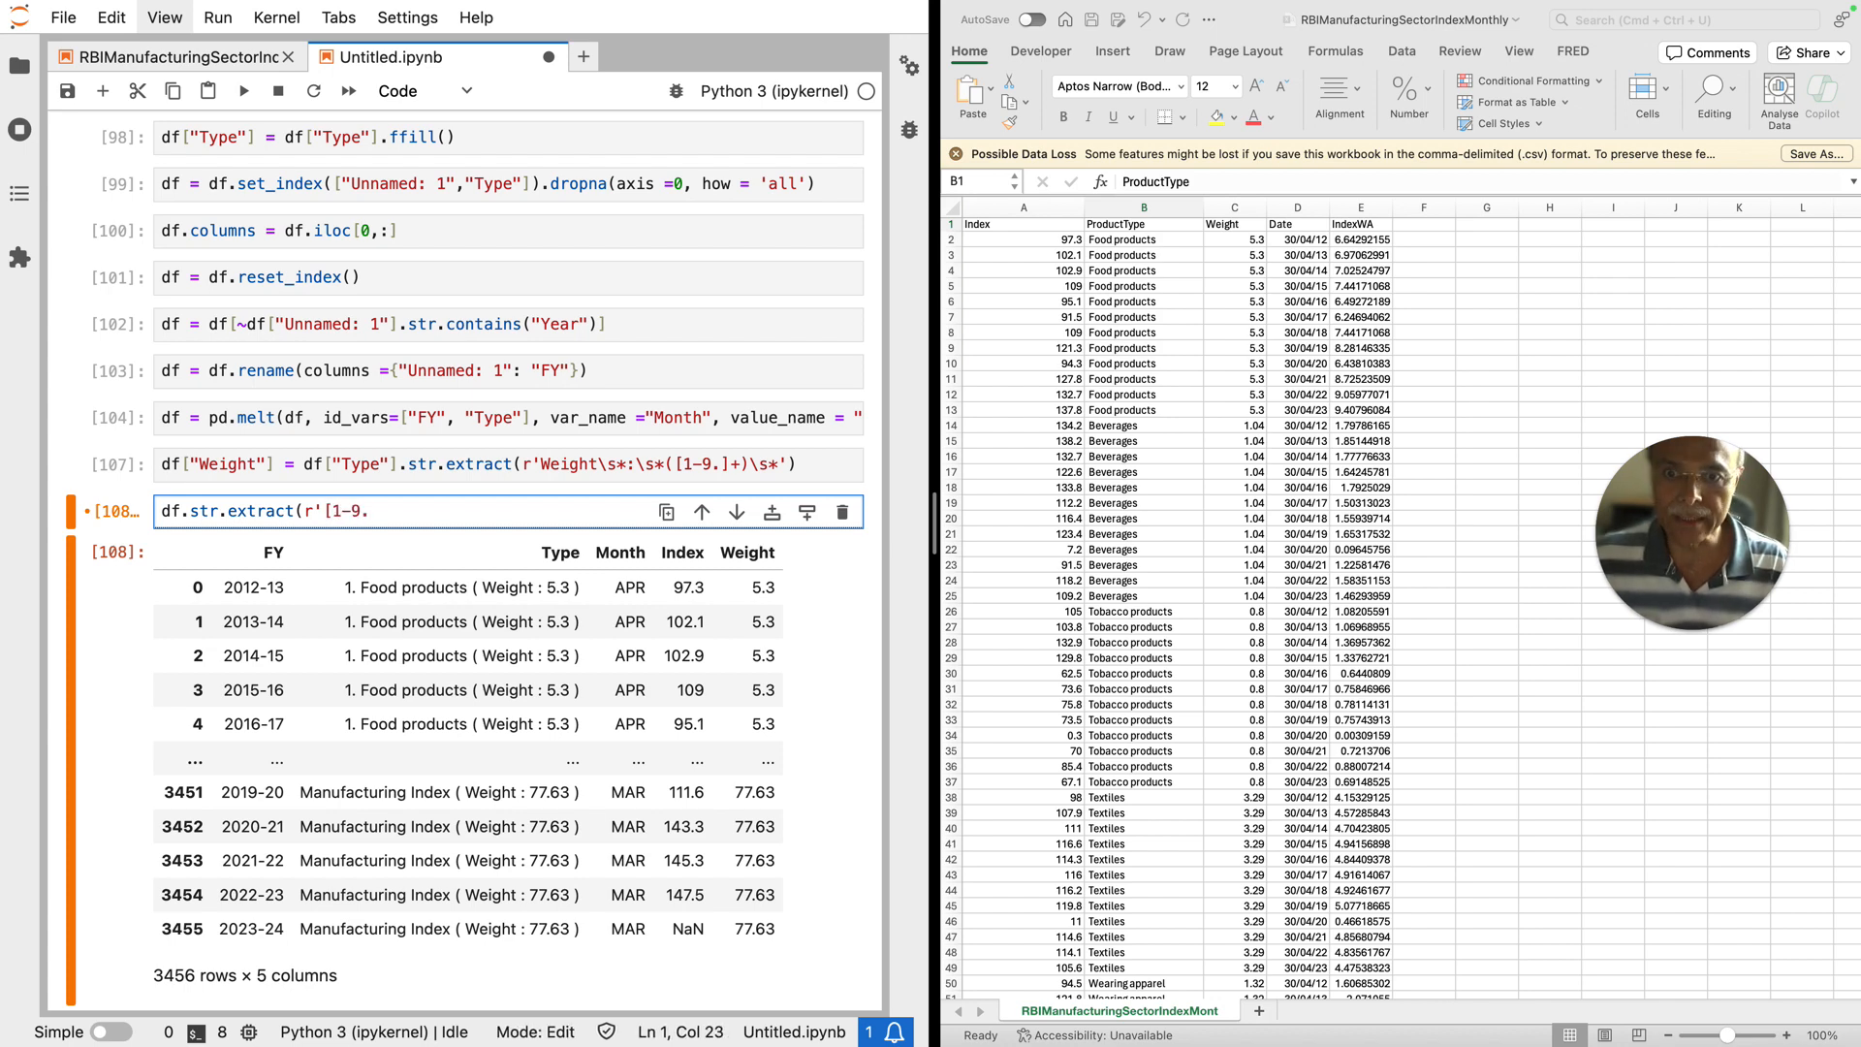
text(])
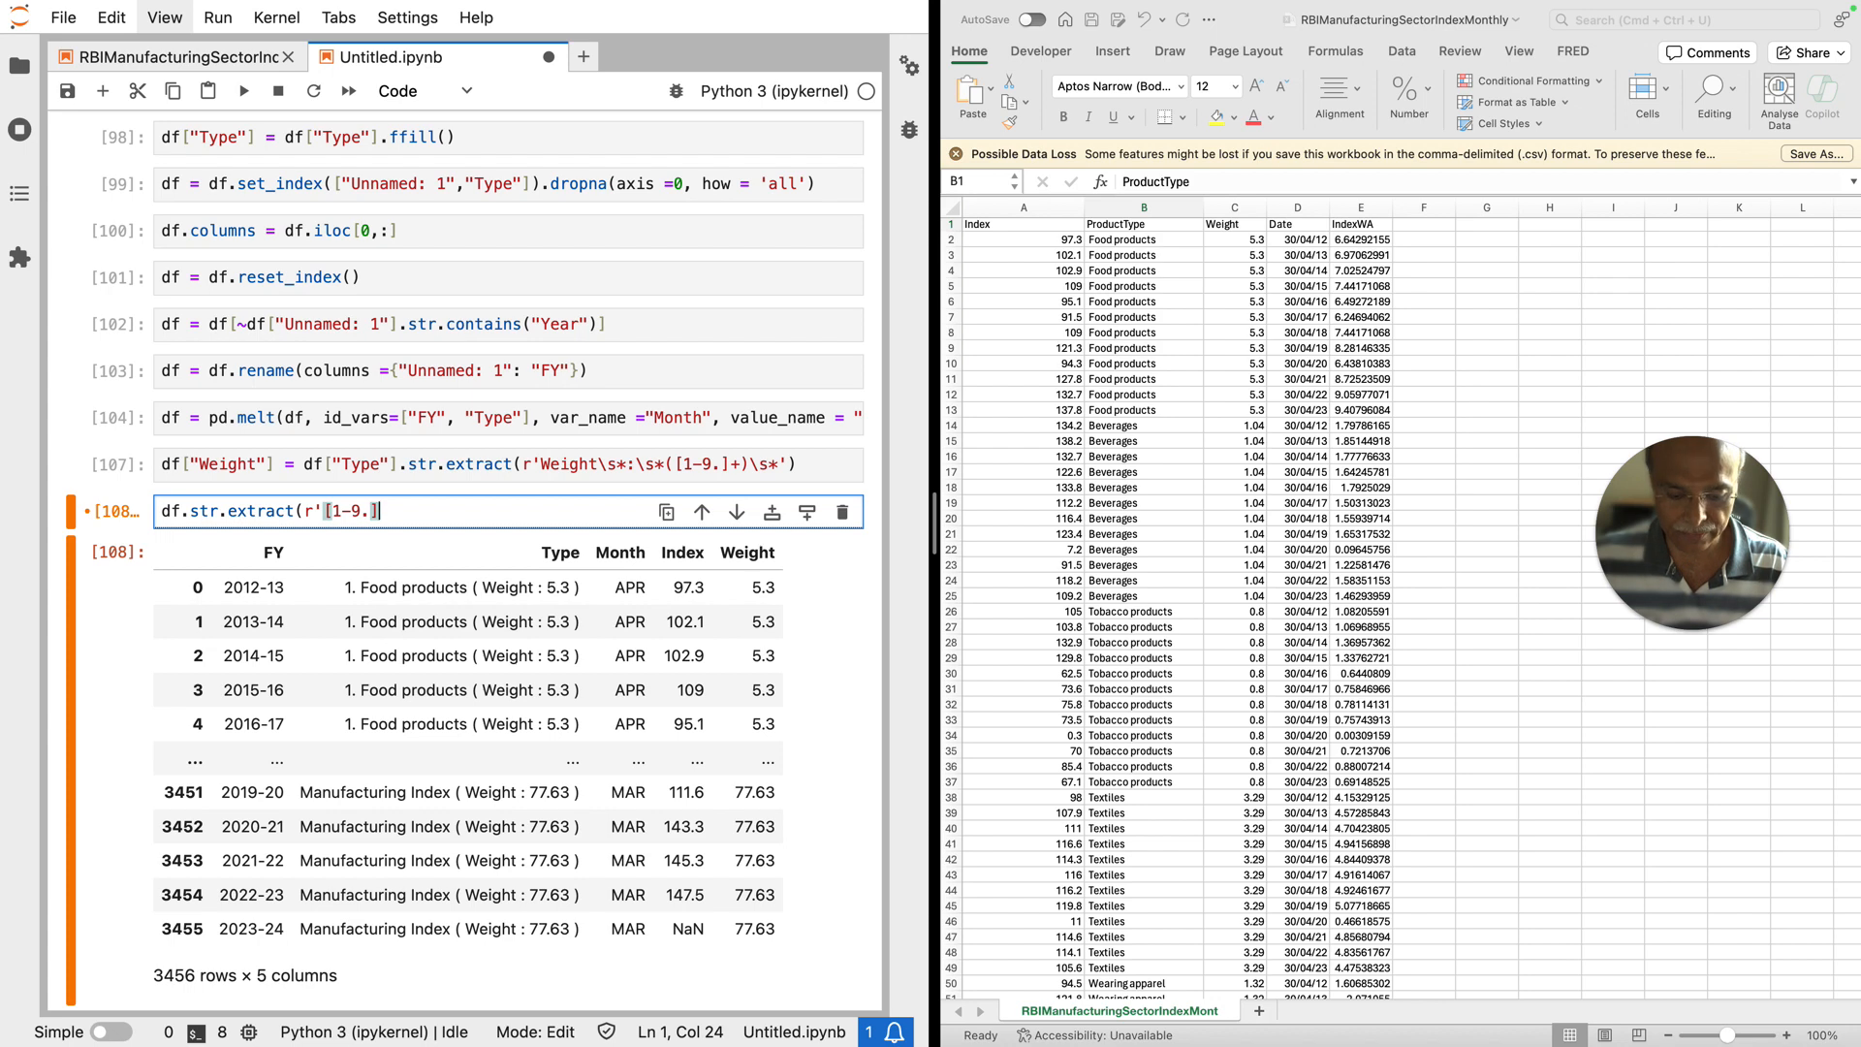
text(+)
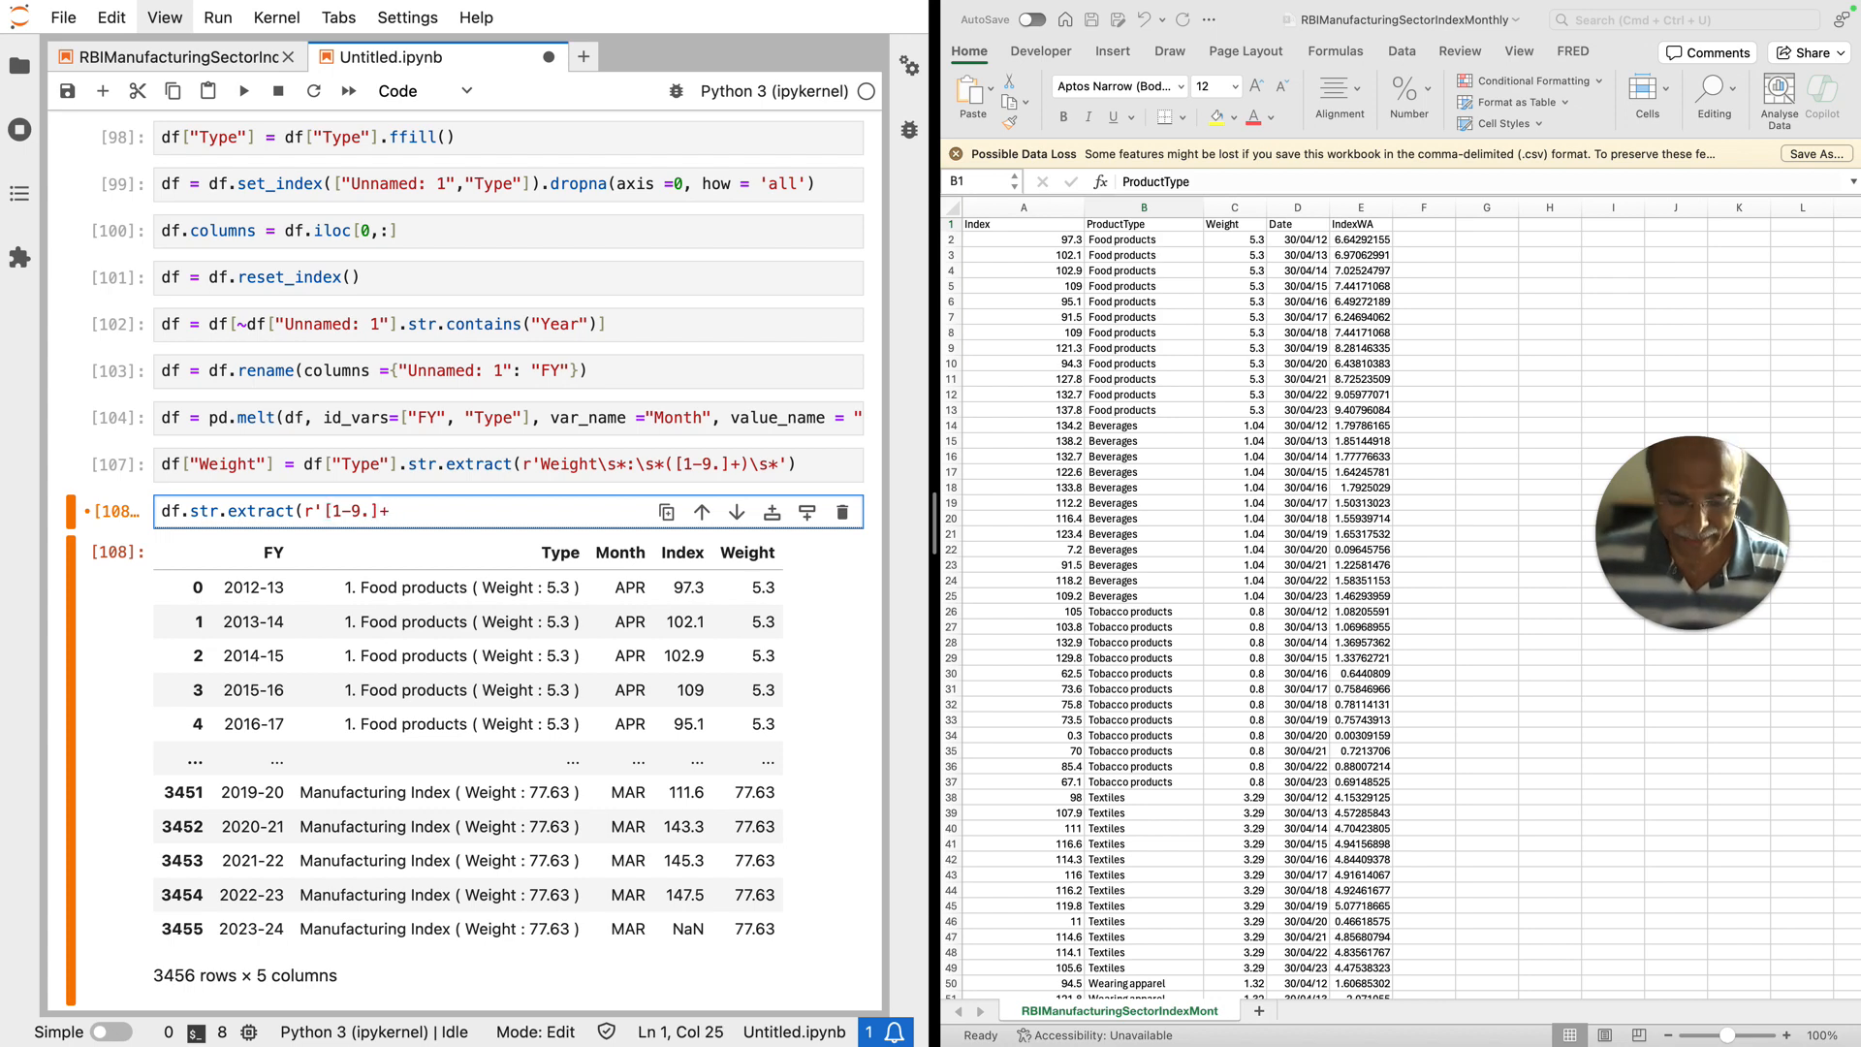
text(\s)
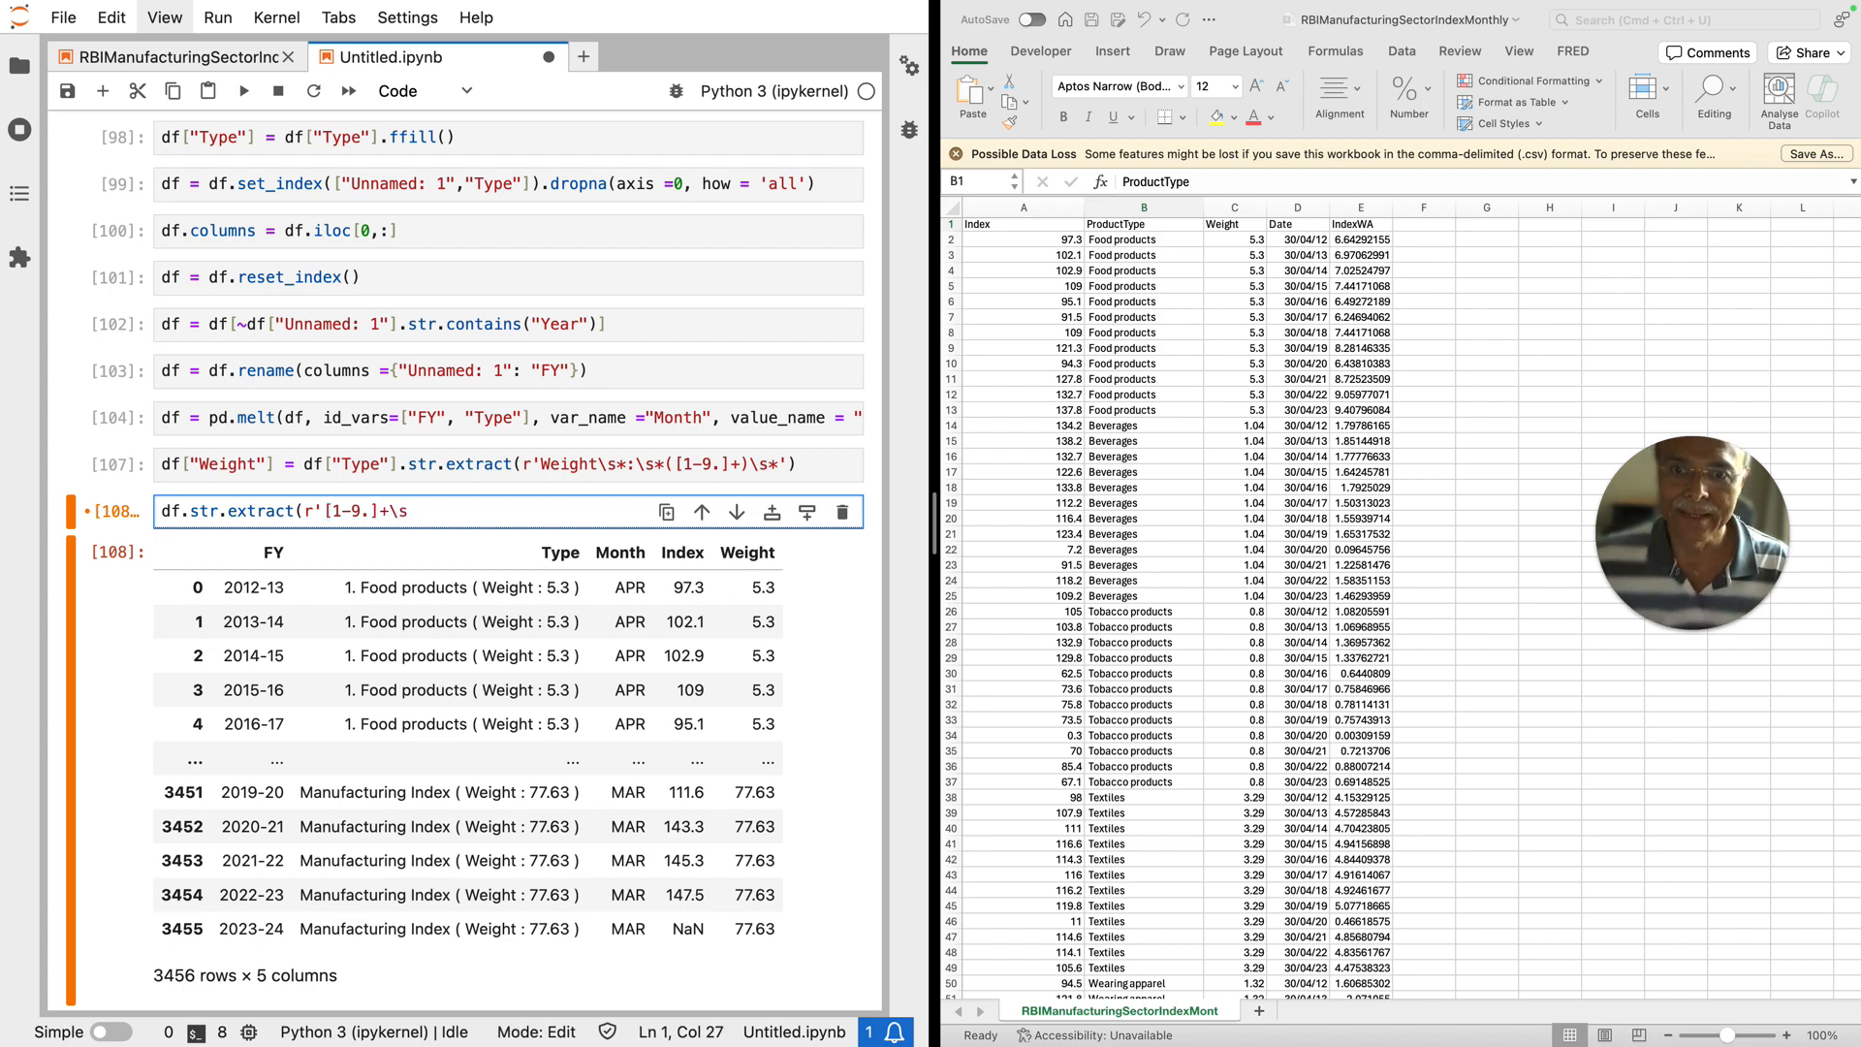
text(*)
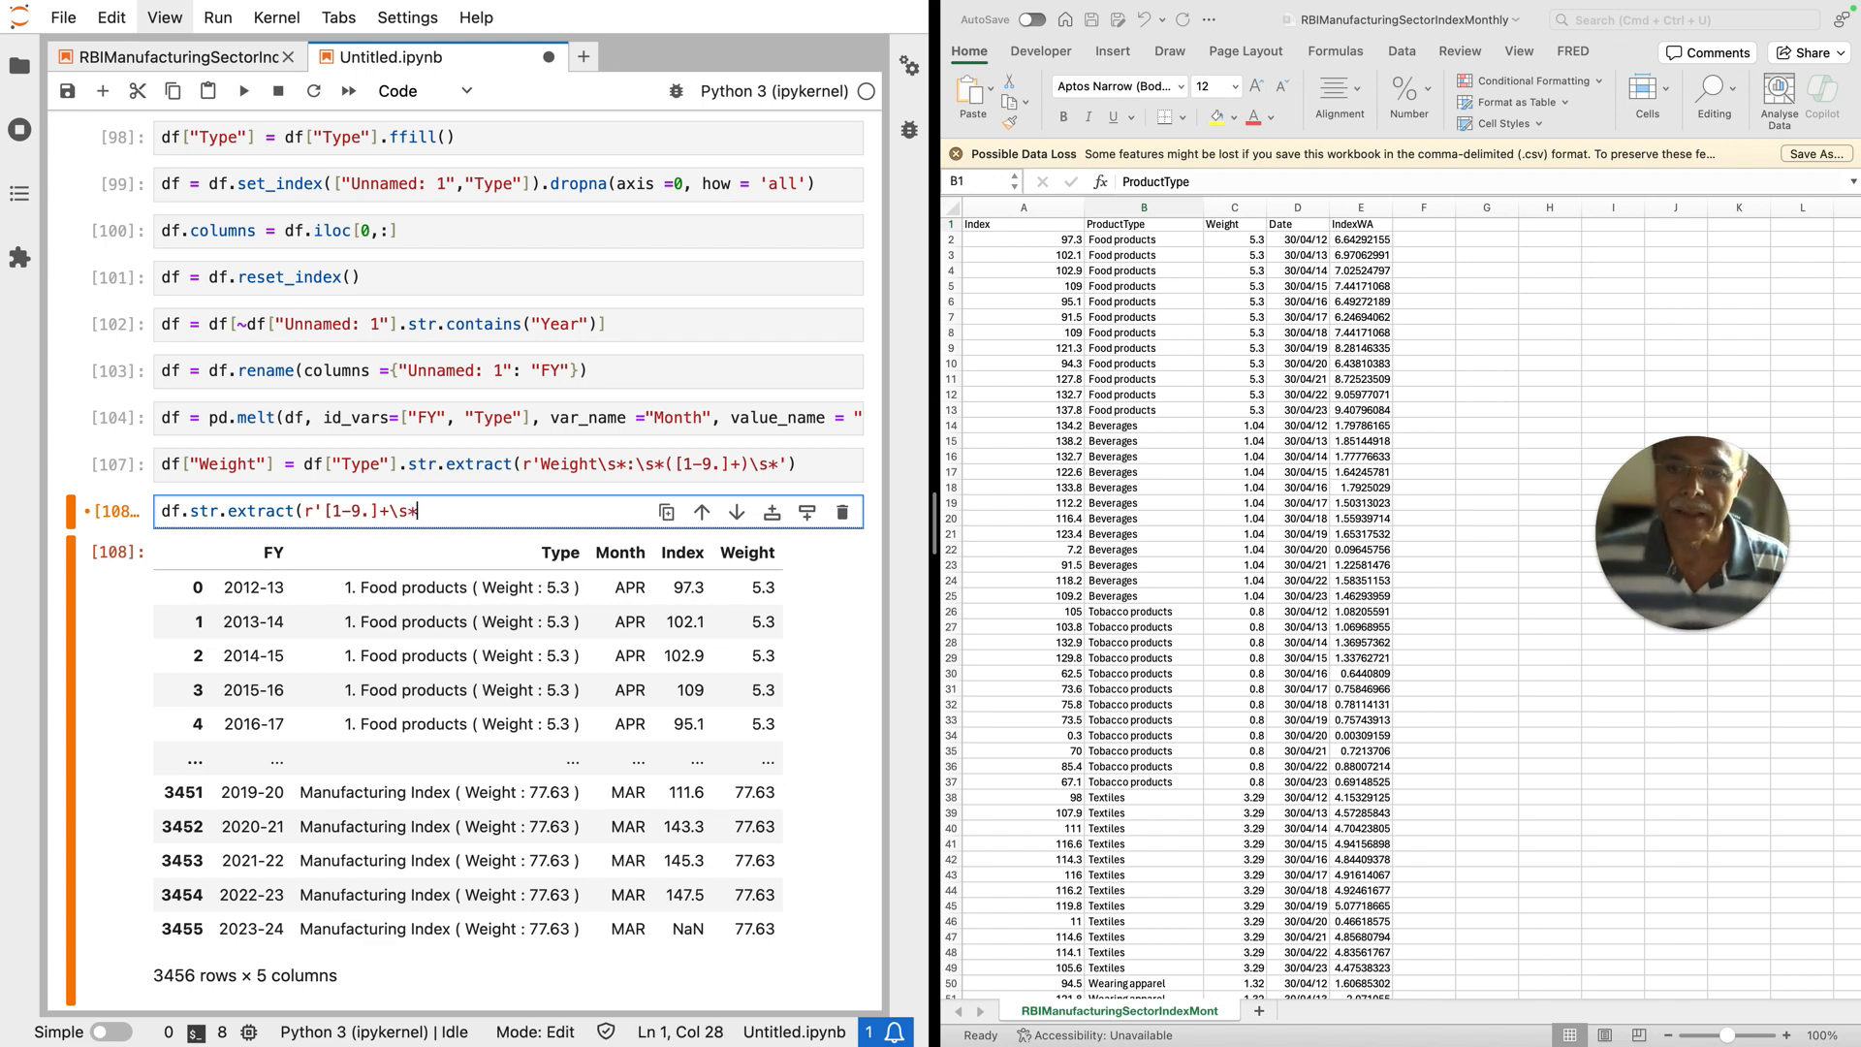
Step: Open a capture group in the pattern and add the character class [a-zA-Z ] for the product name
text(()
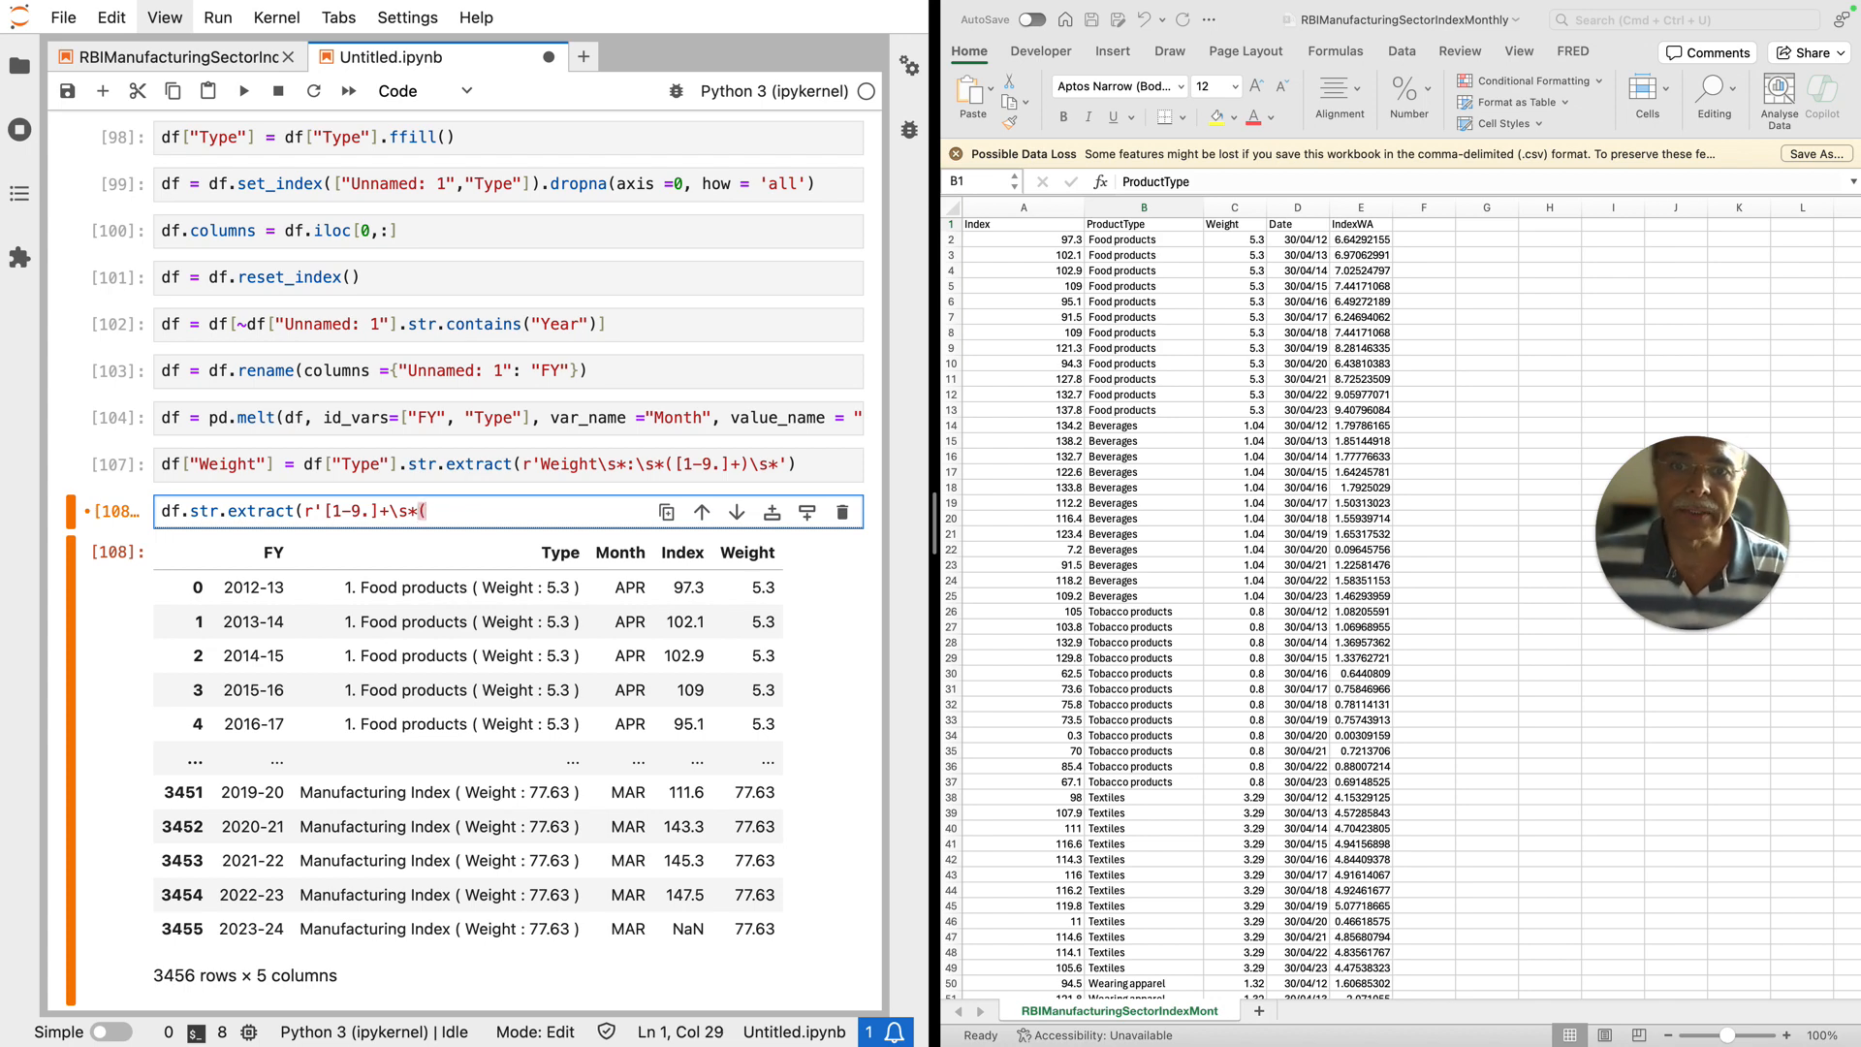
text([)
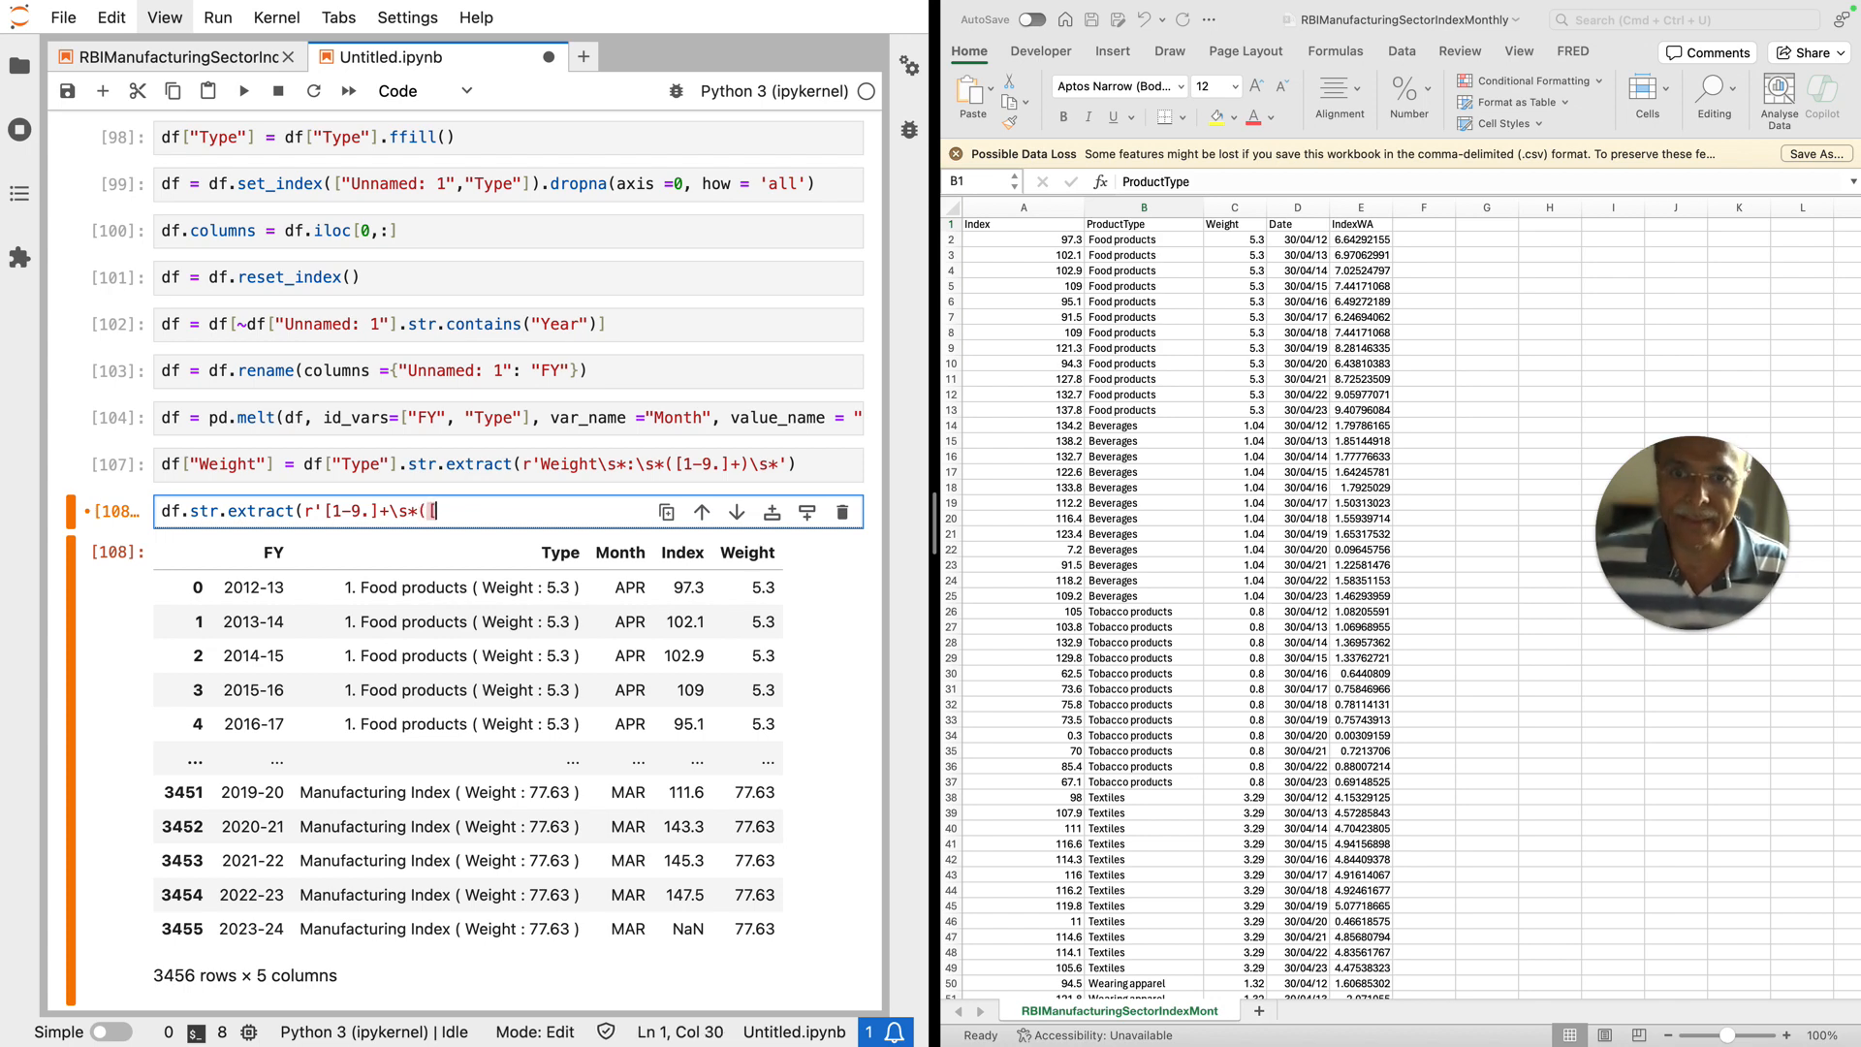
text(a-z)
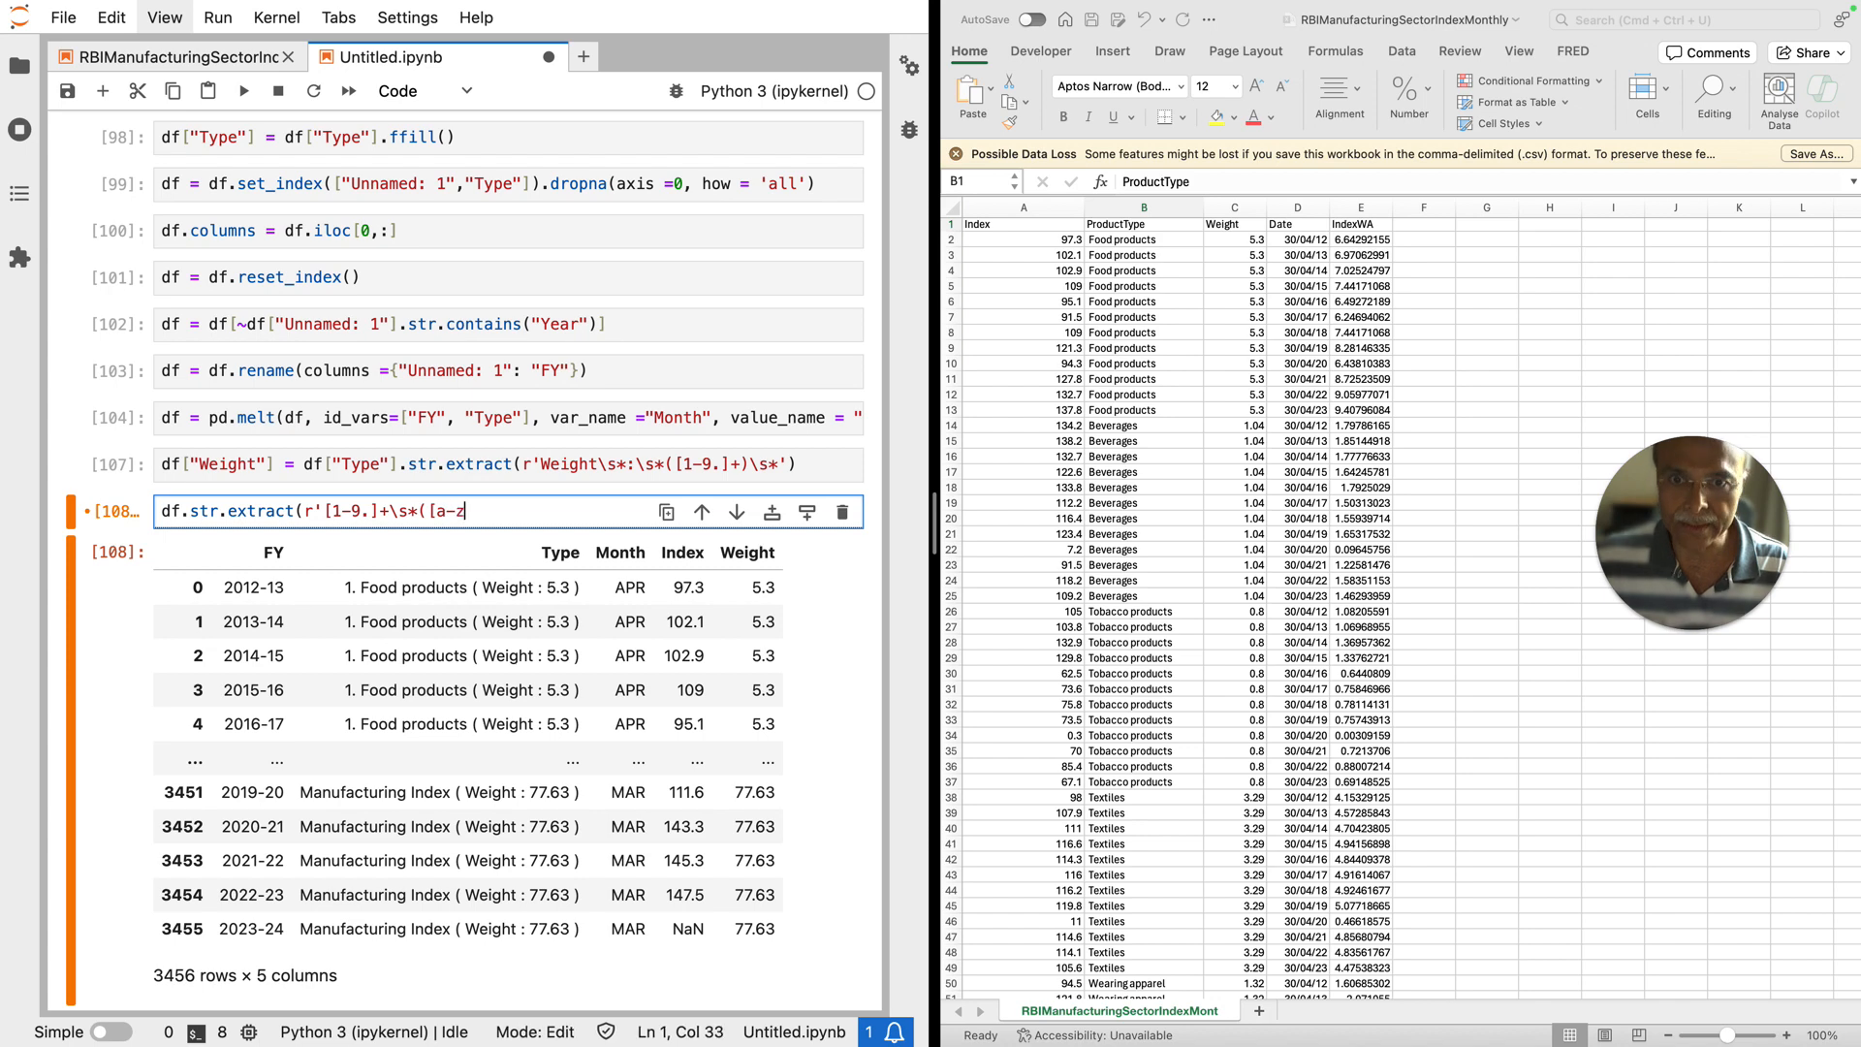
text(A)
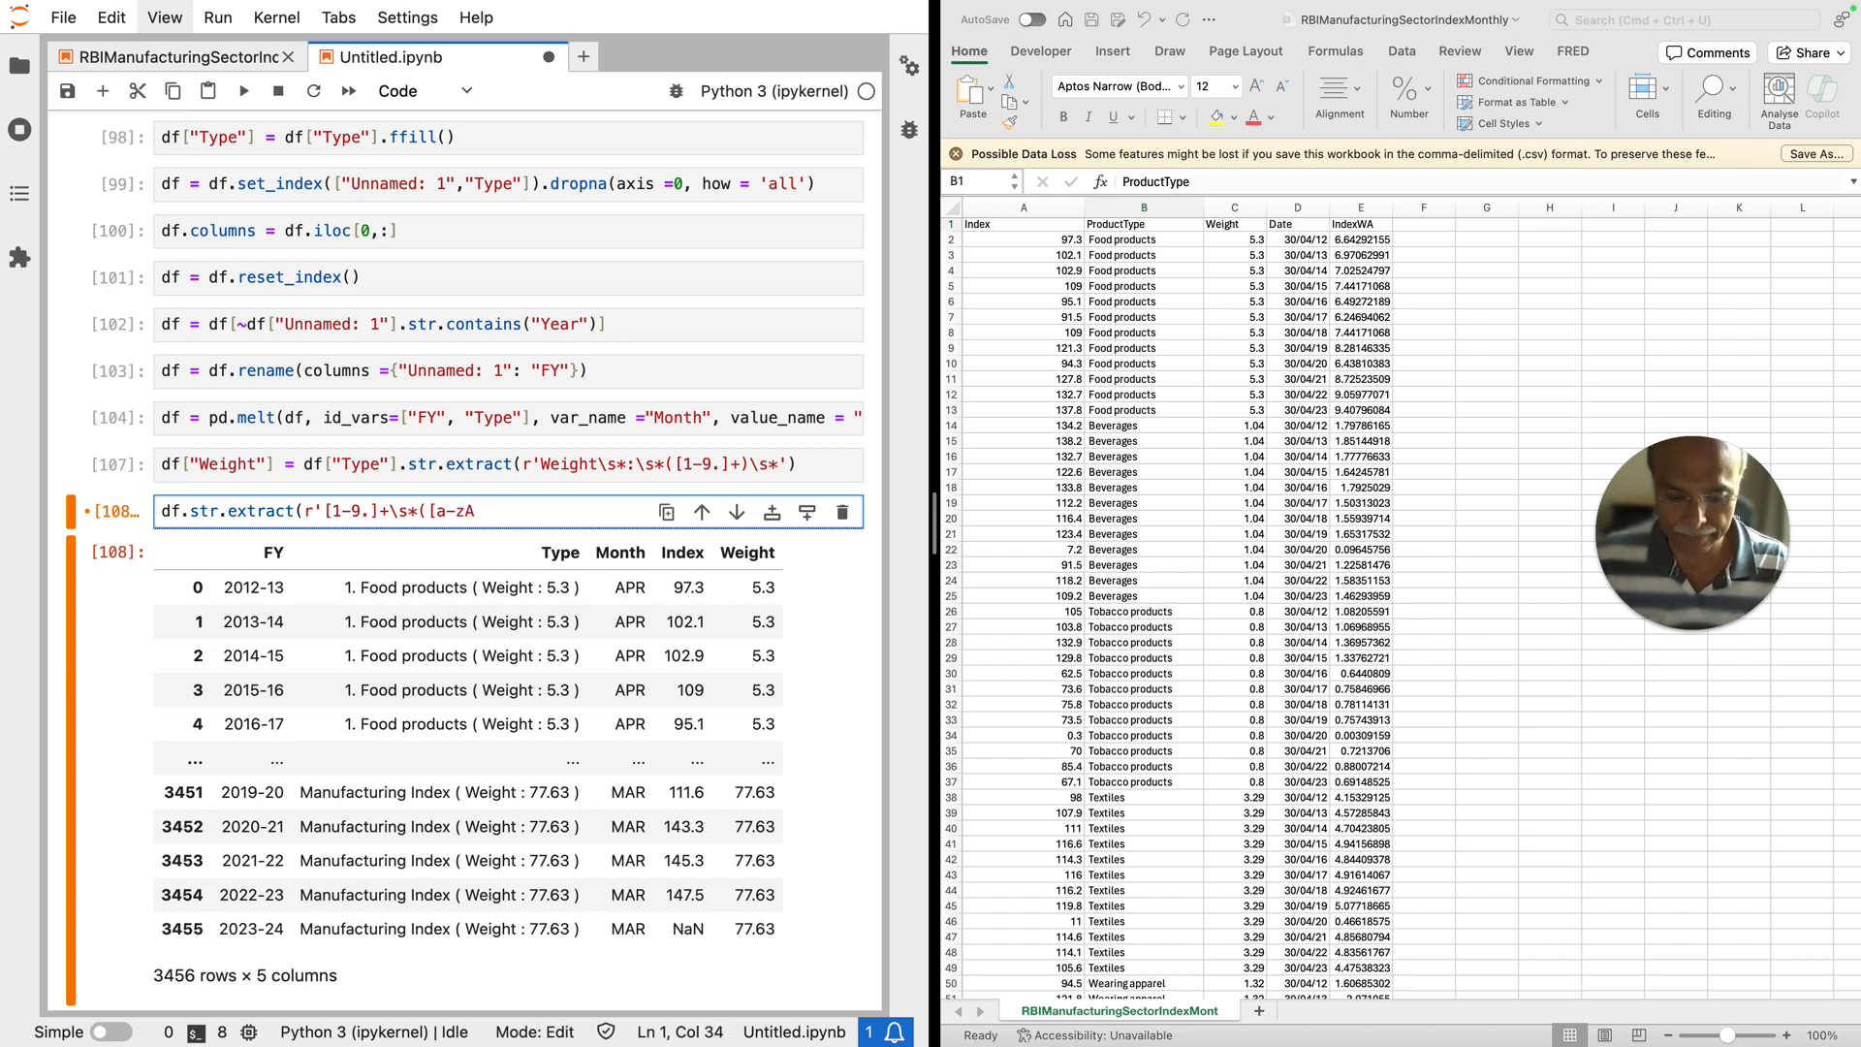
text(-Z)
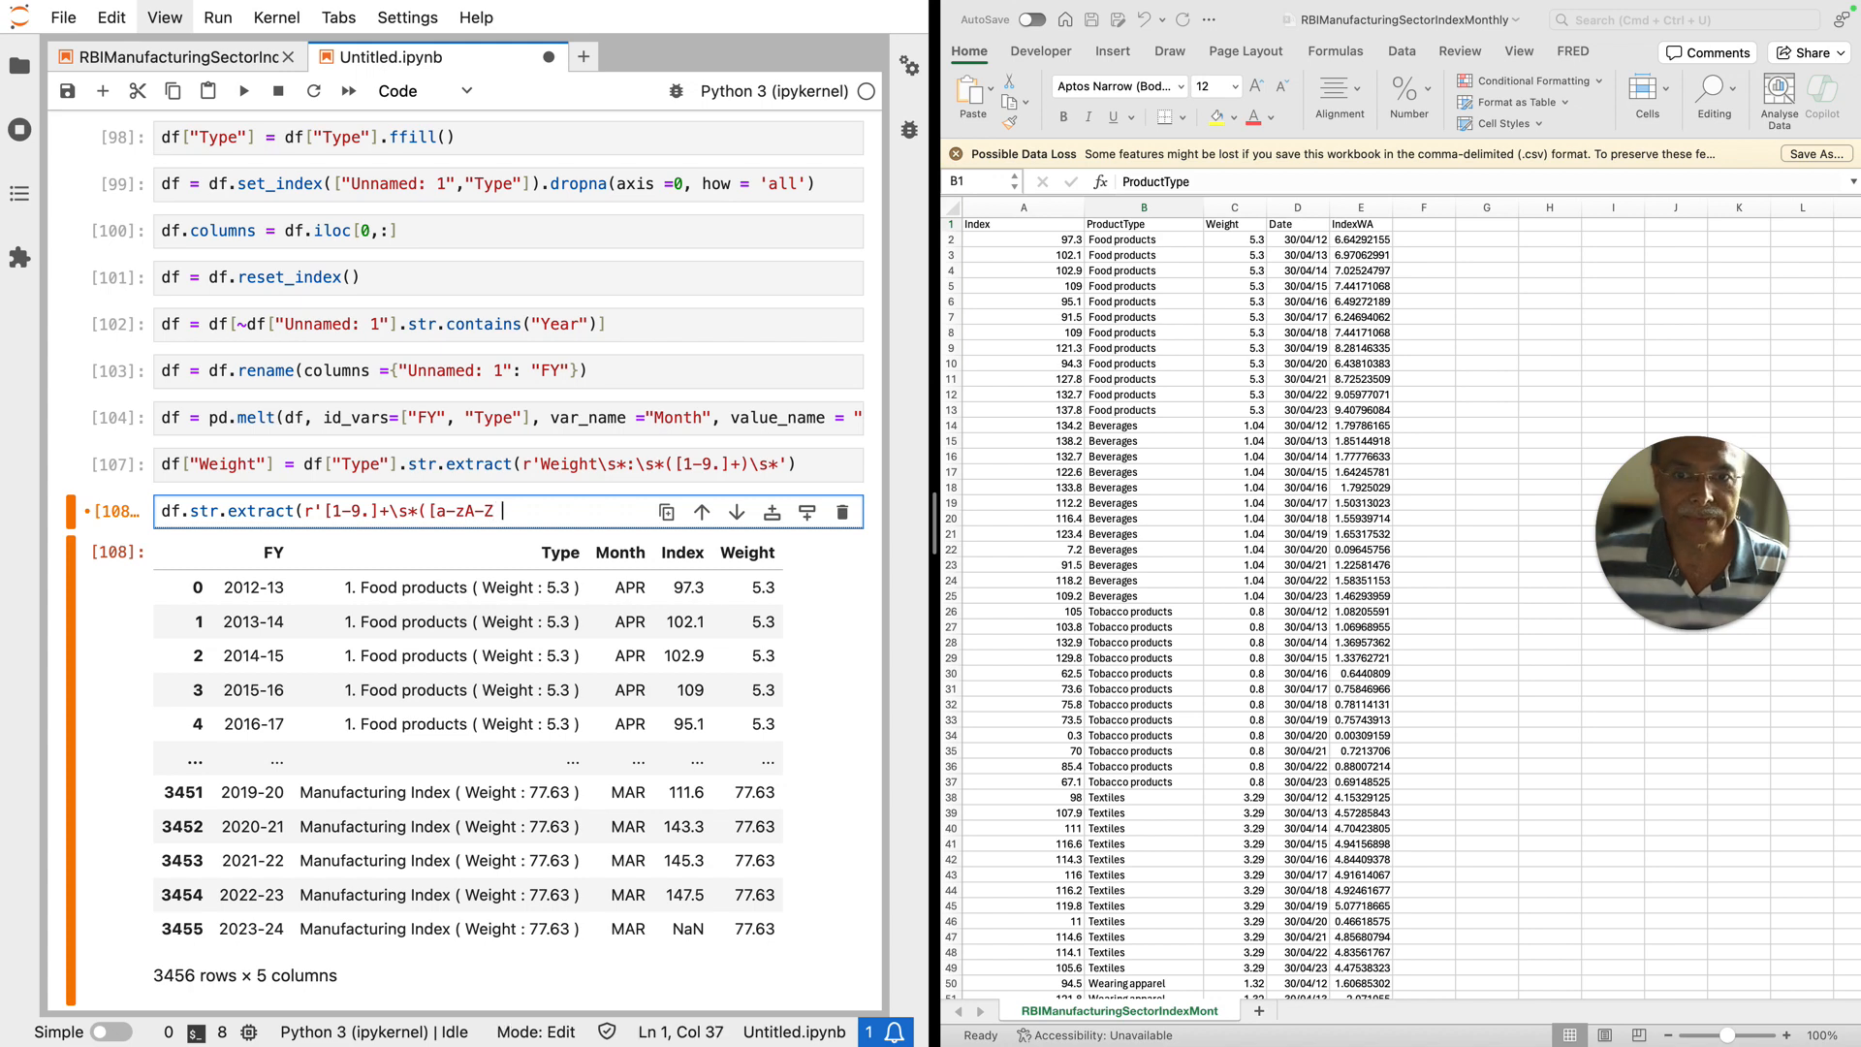
text( ])
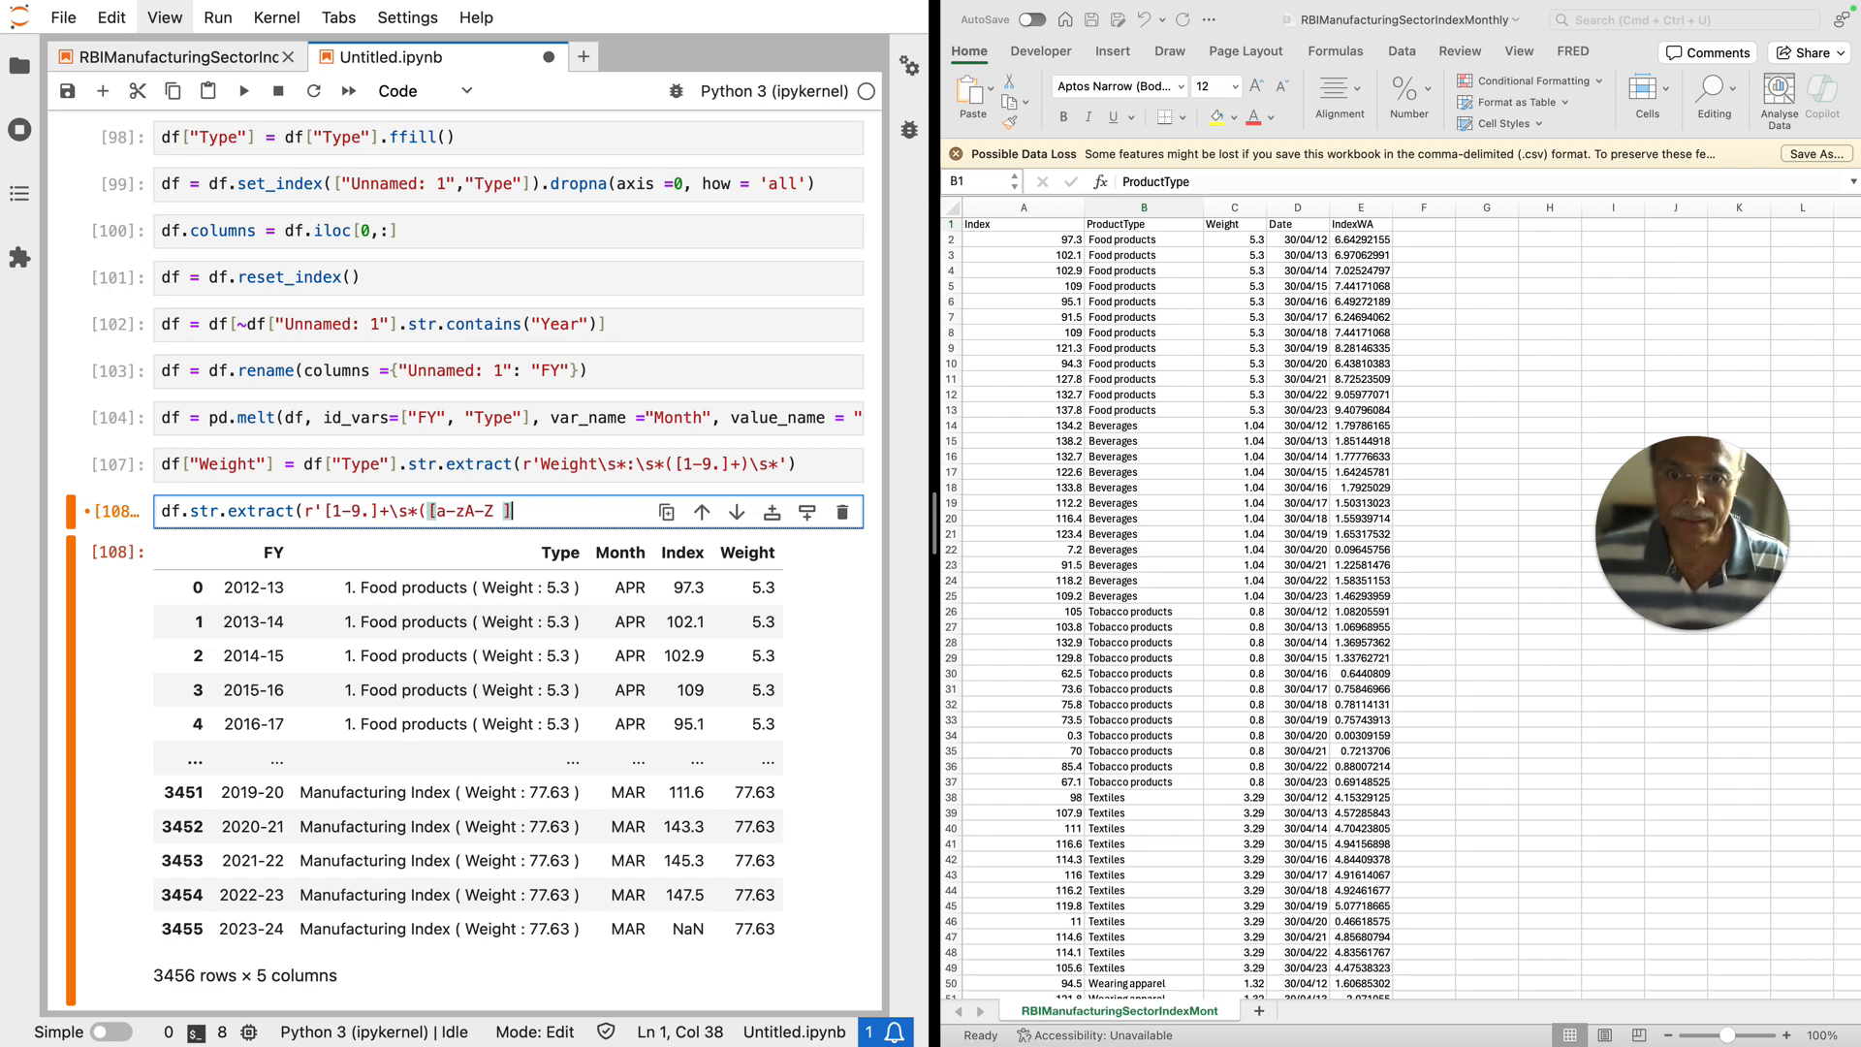
Step: End the extract pattern with \s*, close the string and the call, and run the cell
text(\)
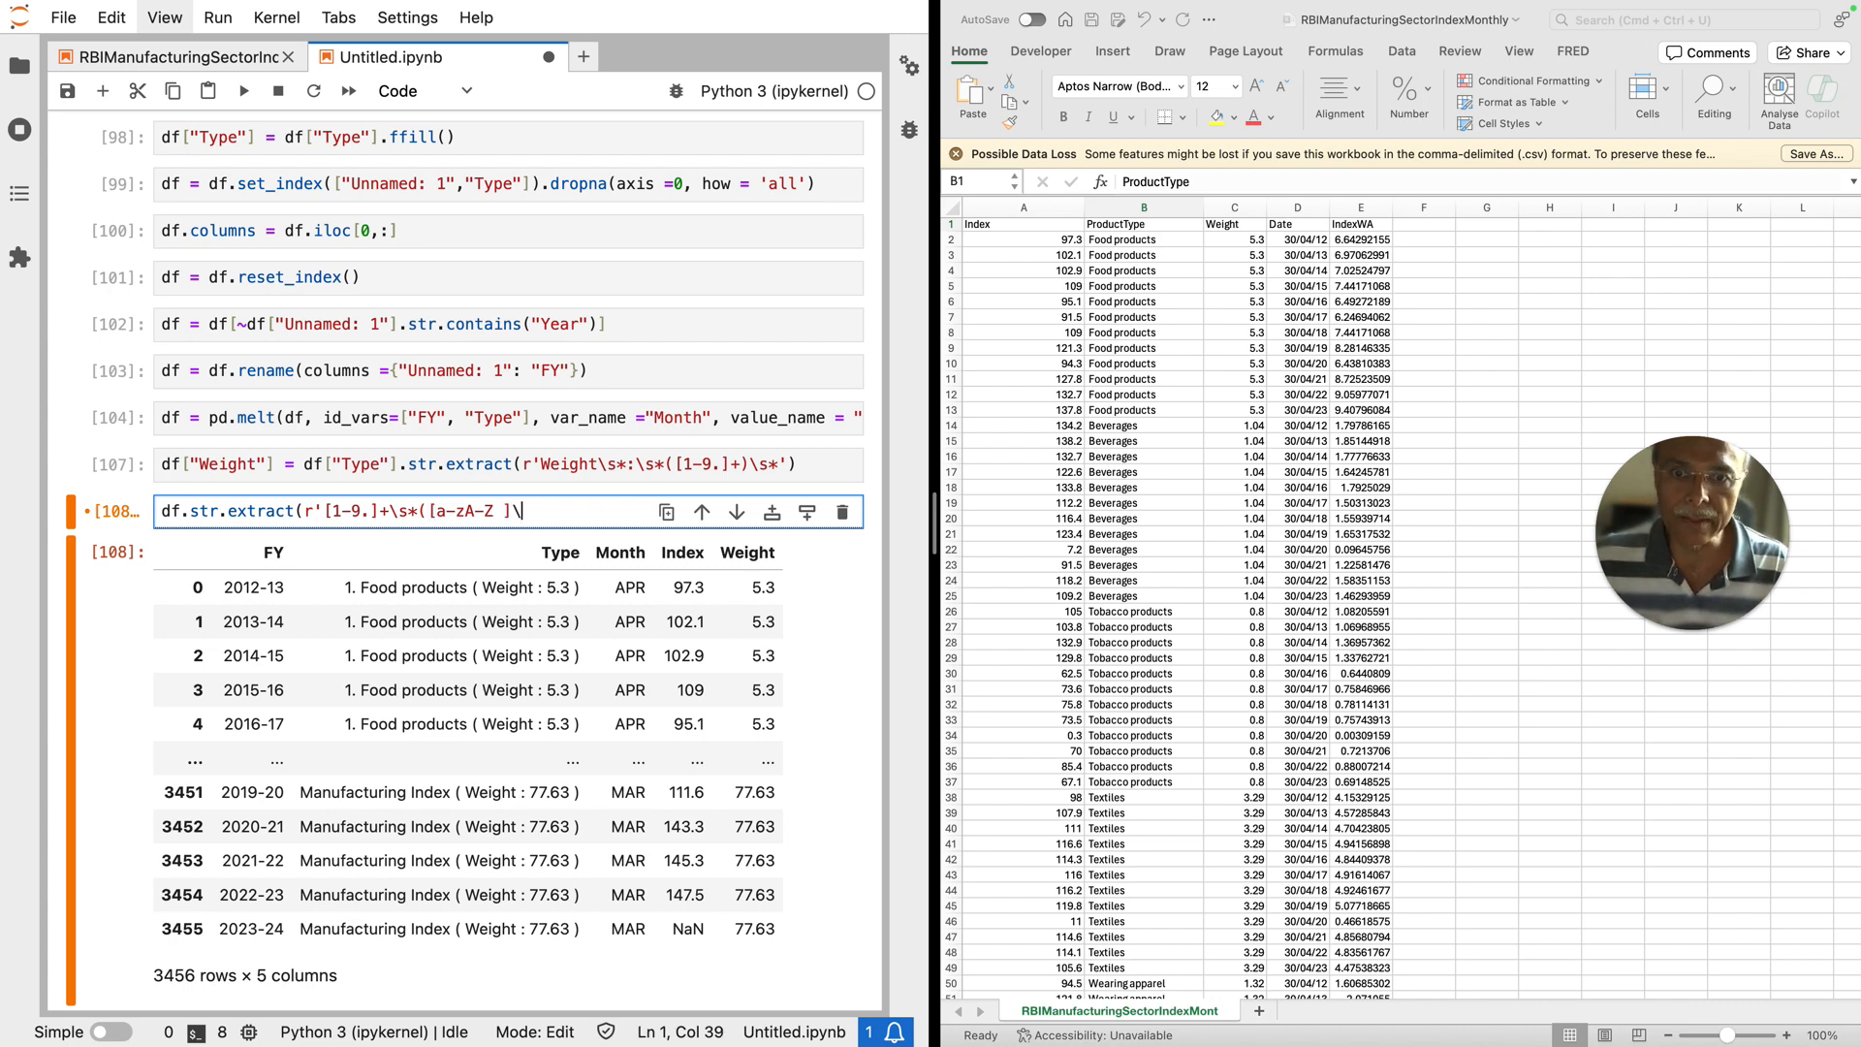
text(s)
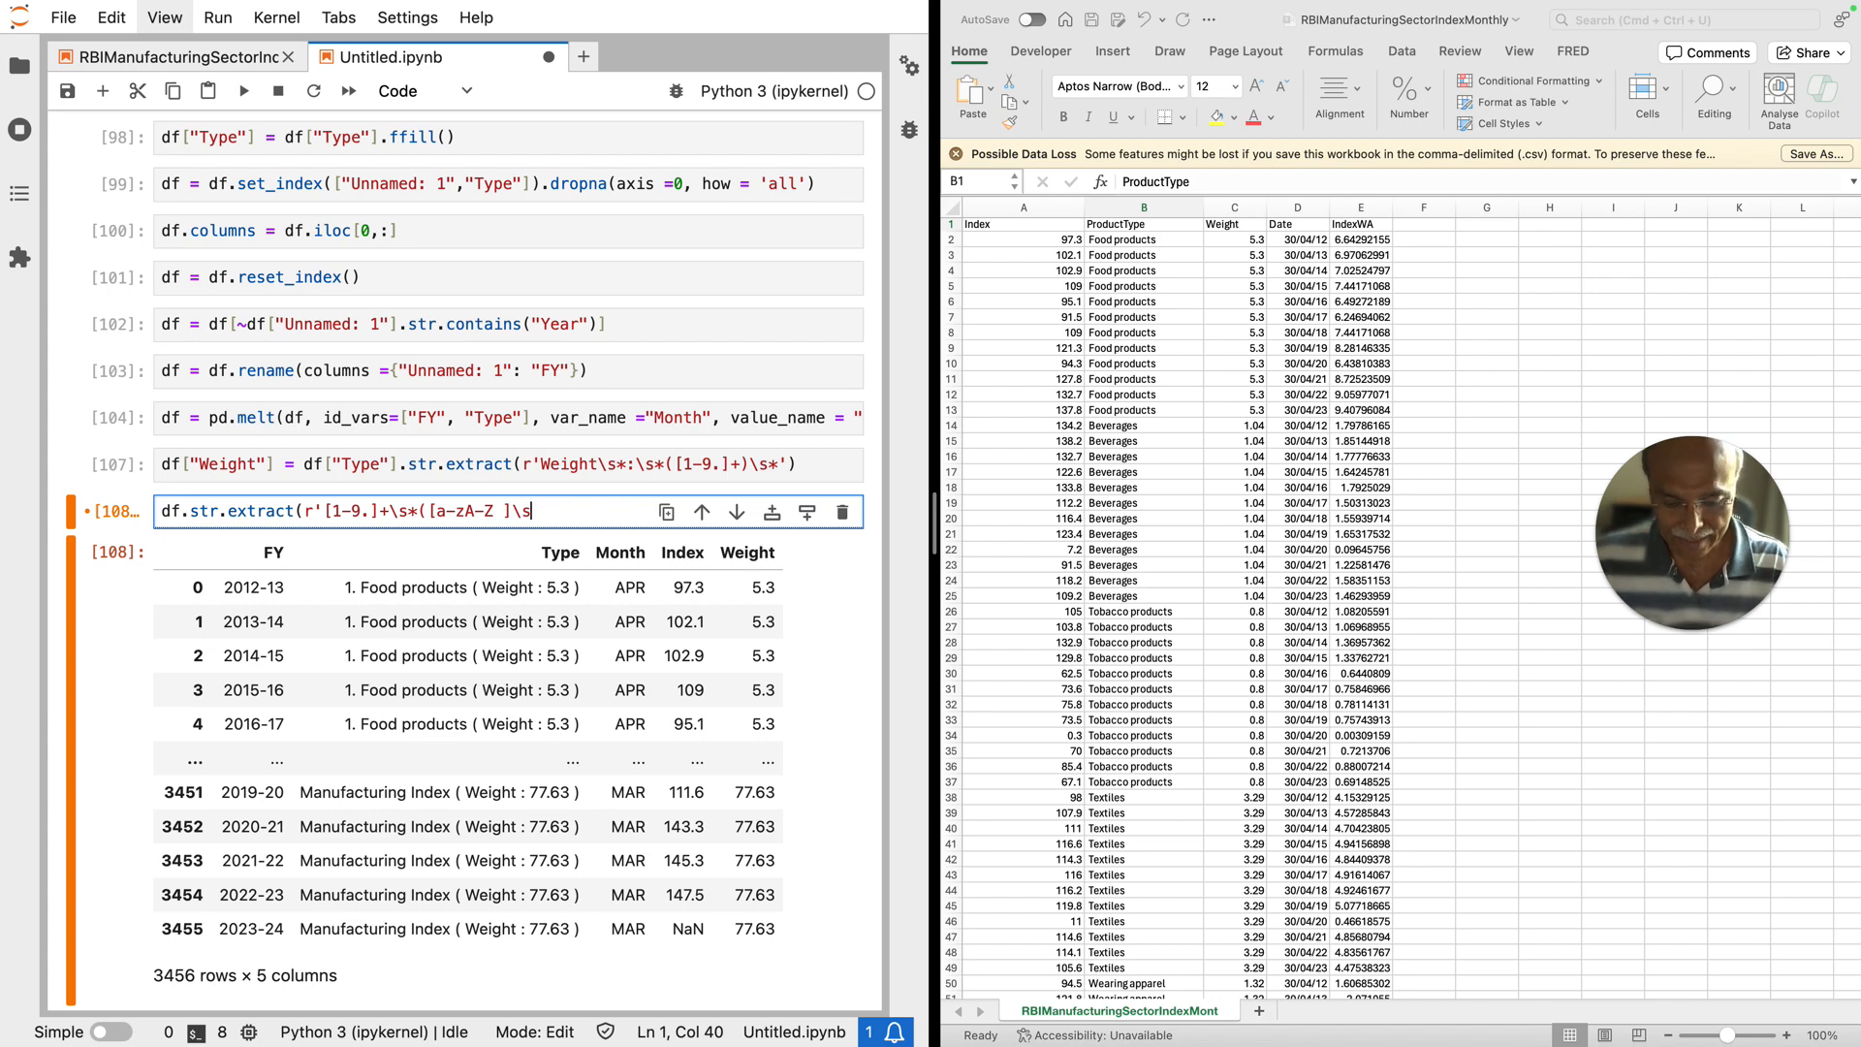
text(*)
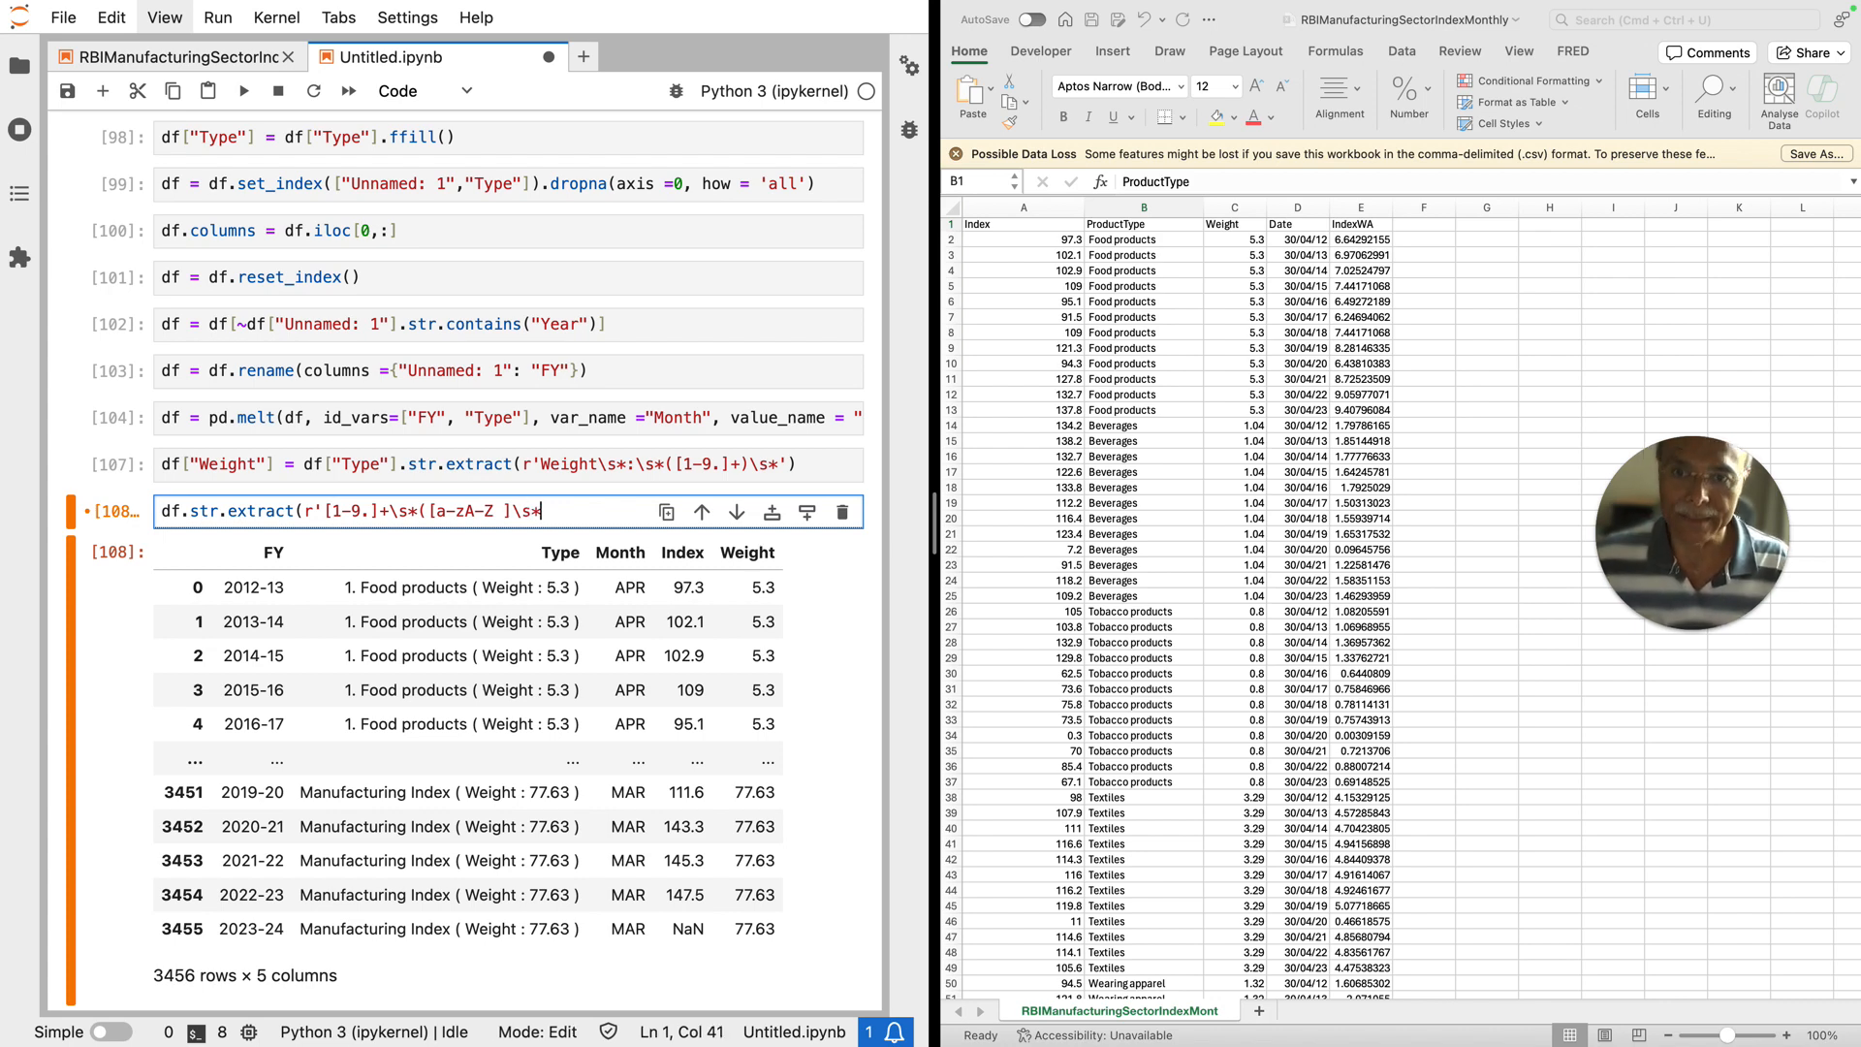
text(')
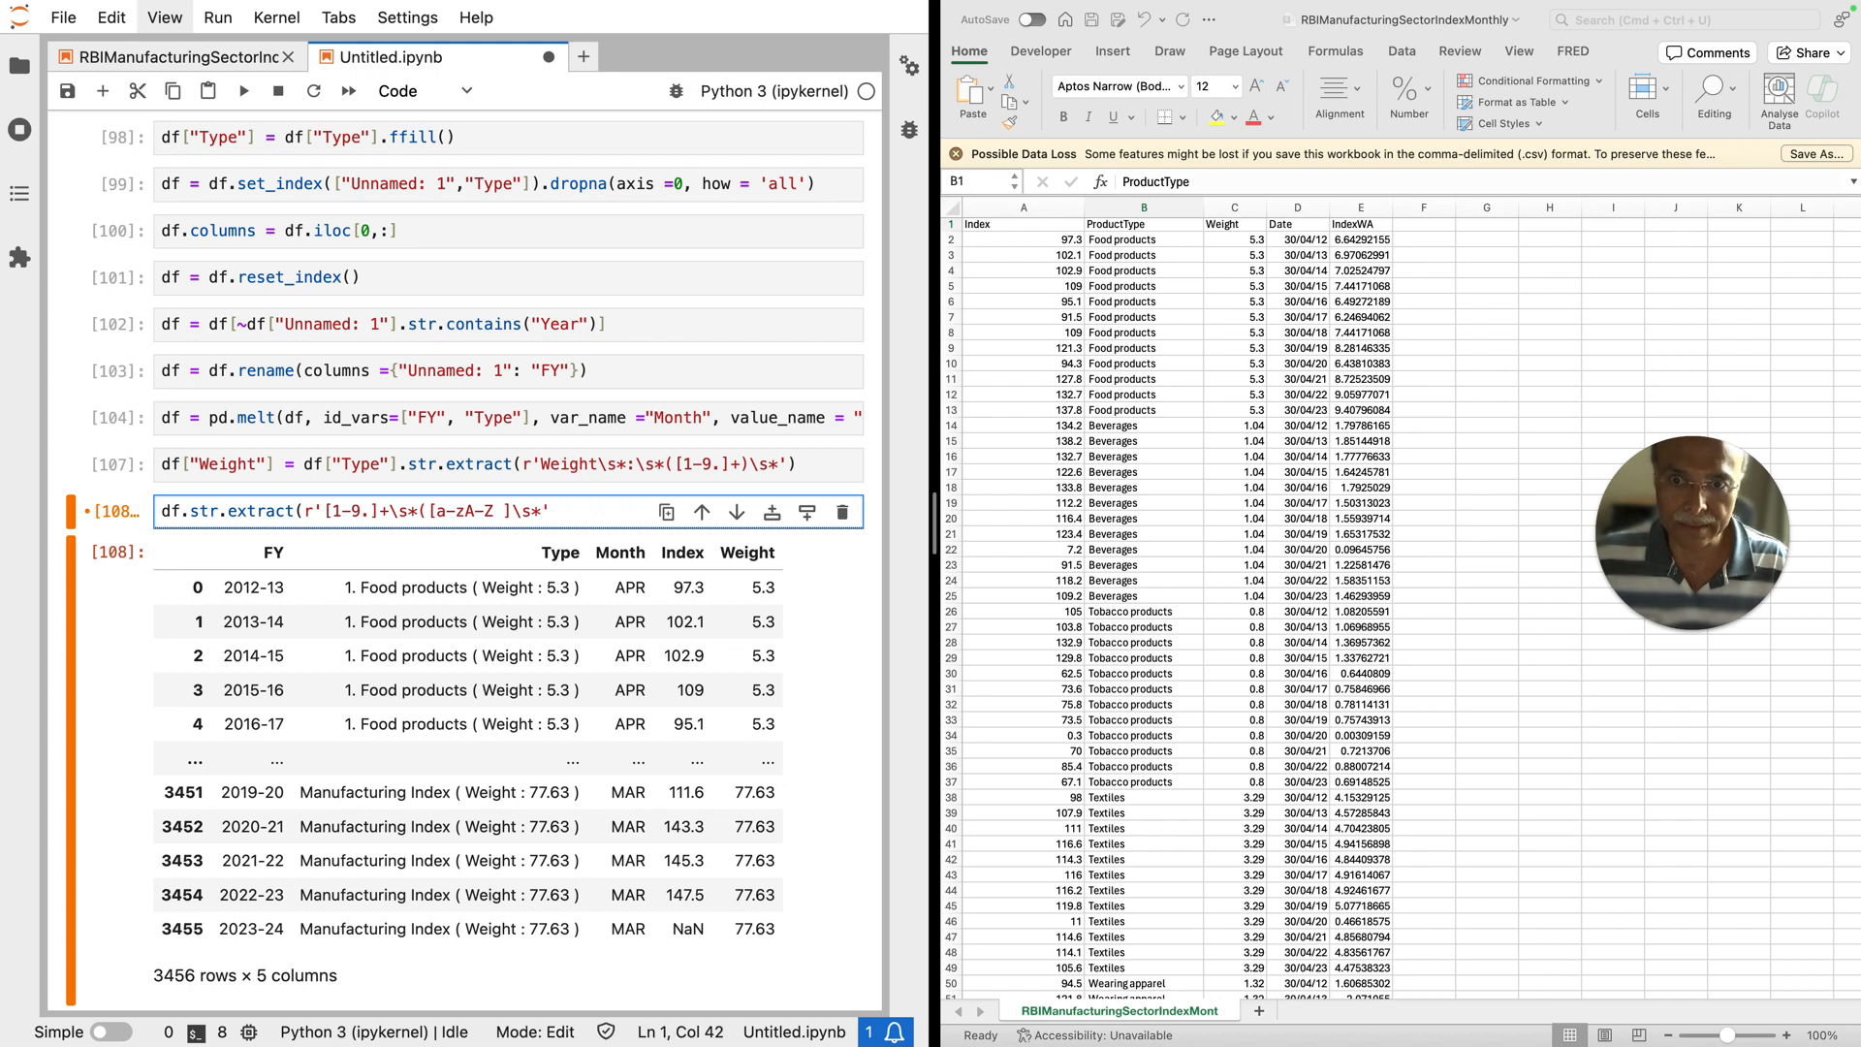
text())
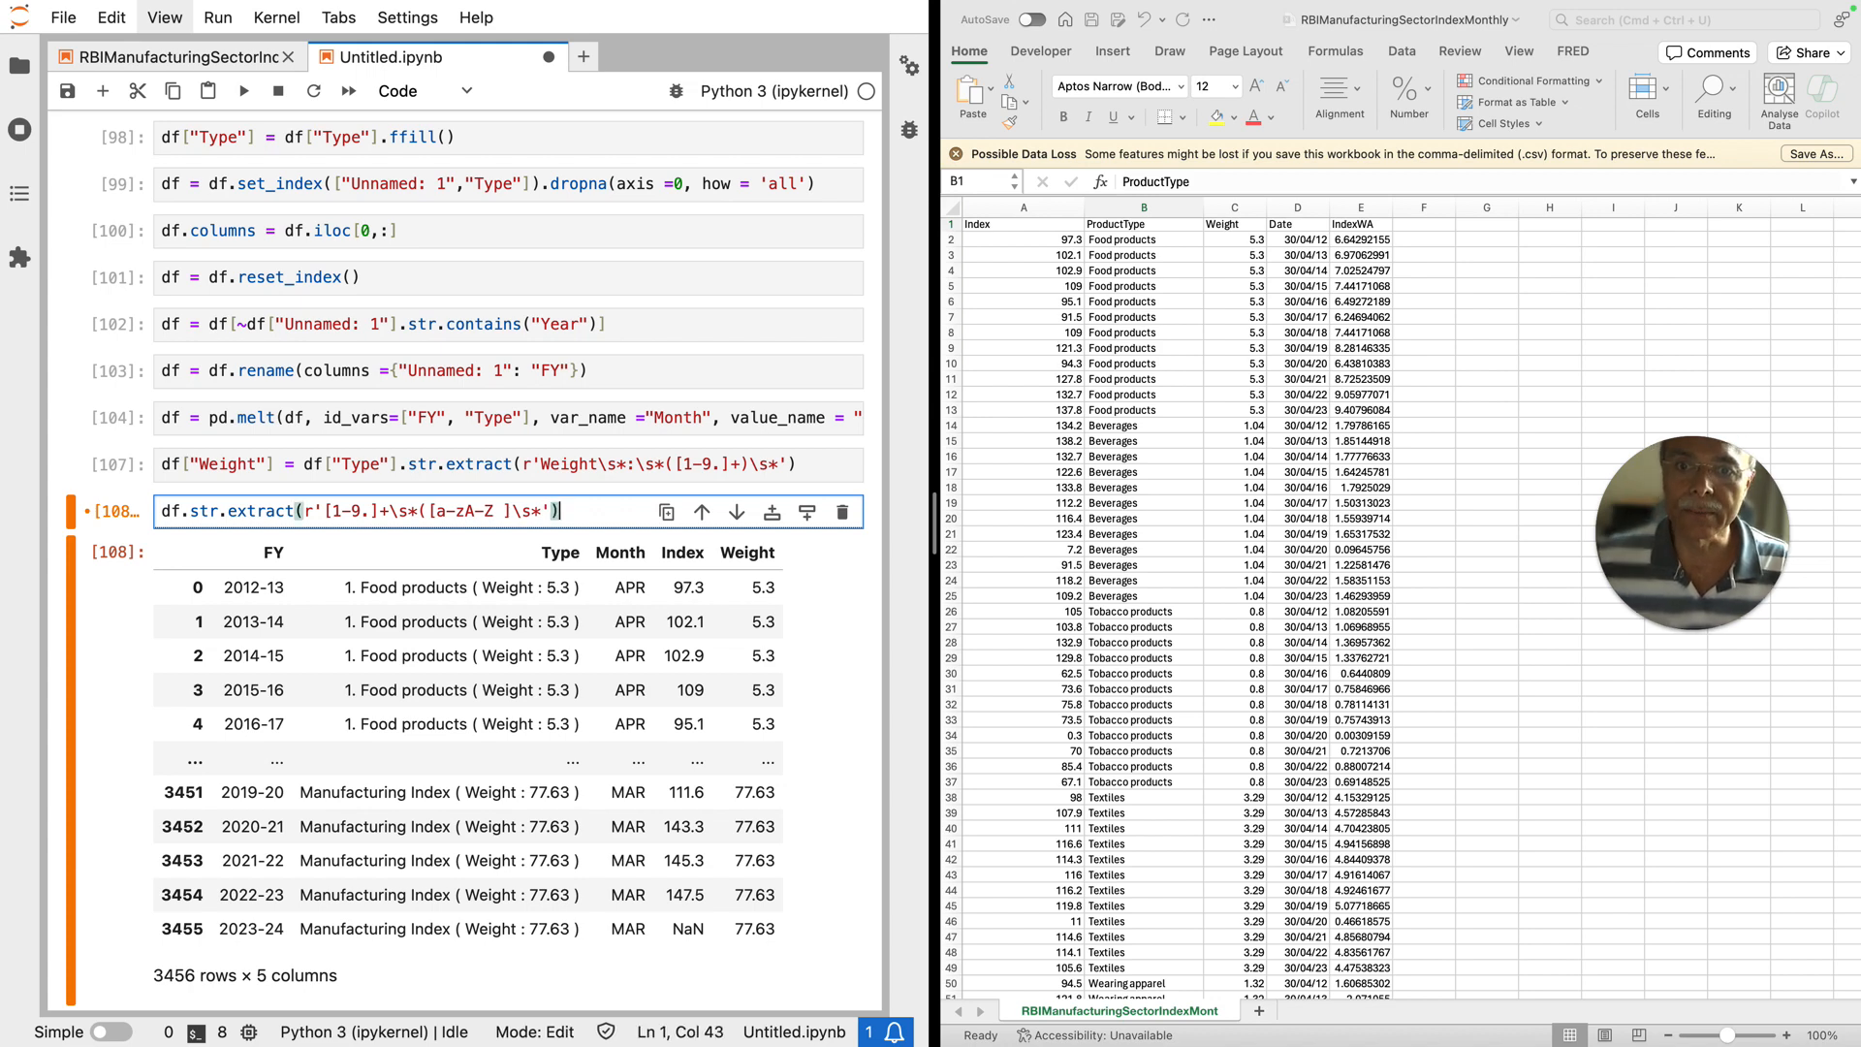
key(shift+Return)
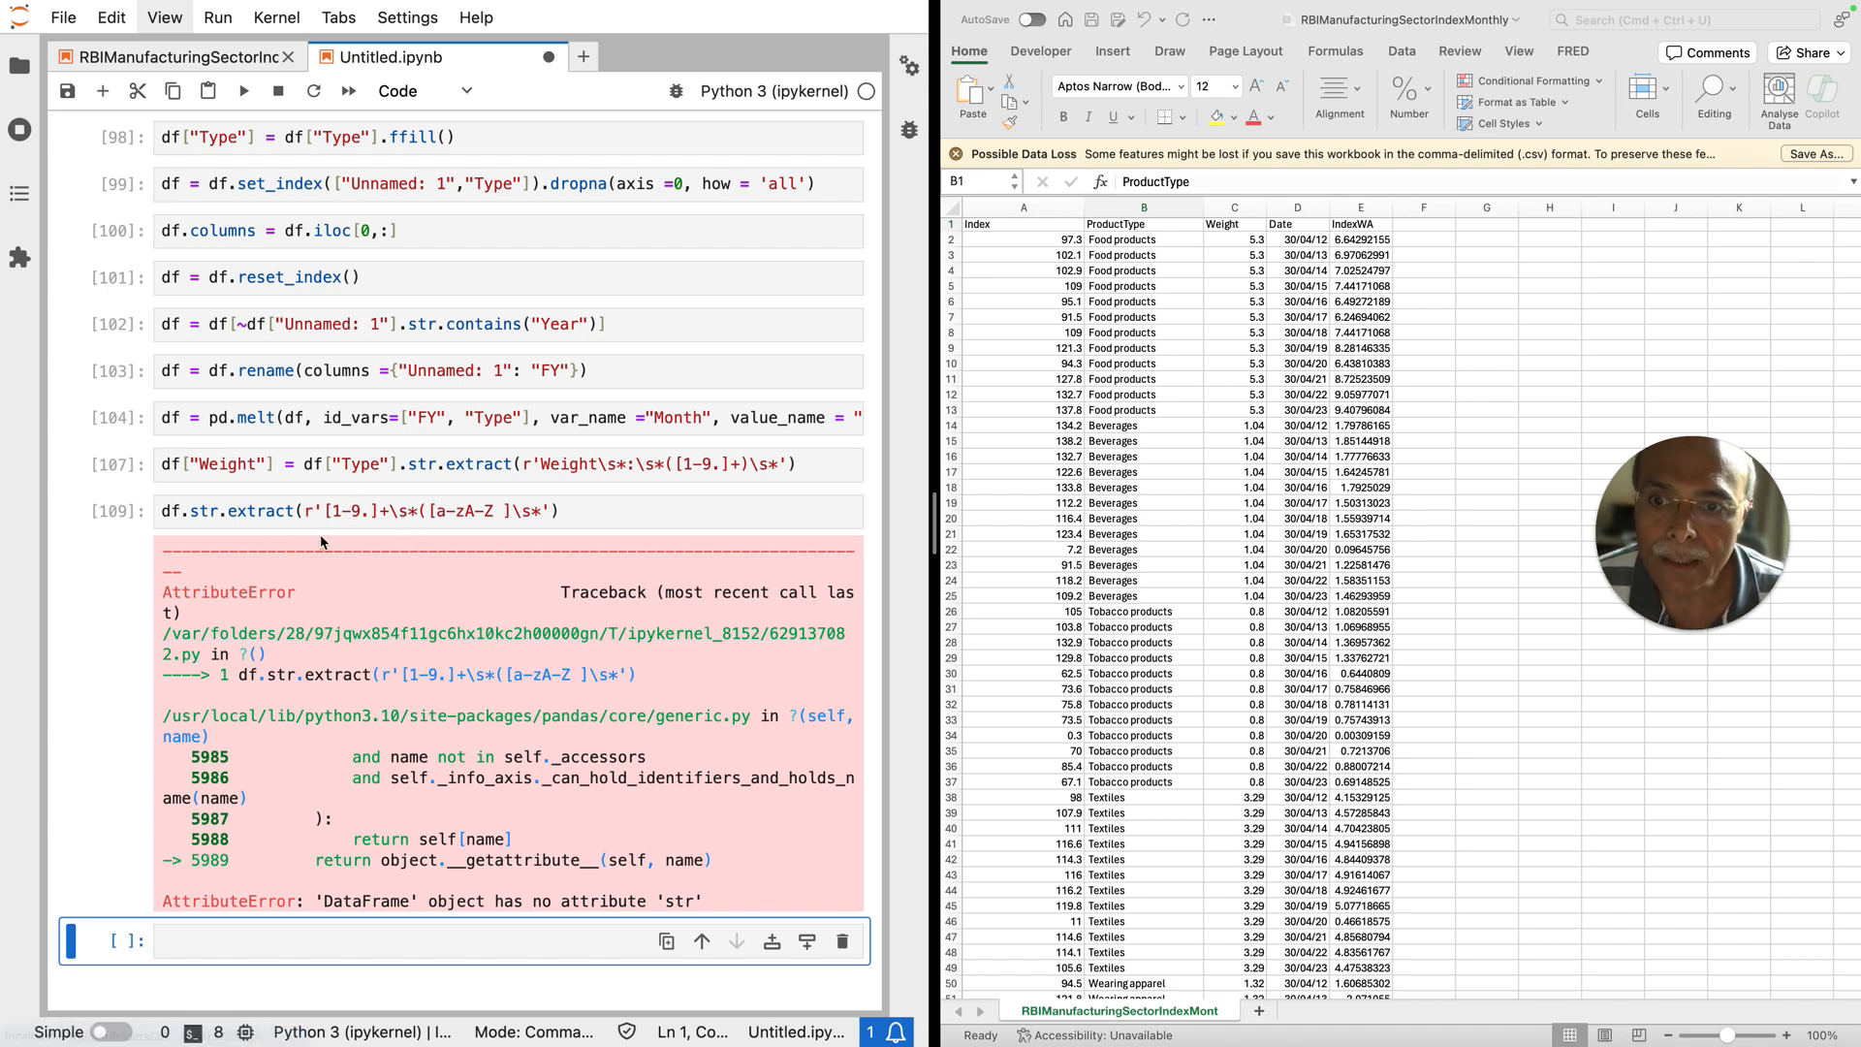
Step: Insert ["Type"] after df so the extraction targets the Type column, and rerun the cell
click(184, 511)
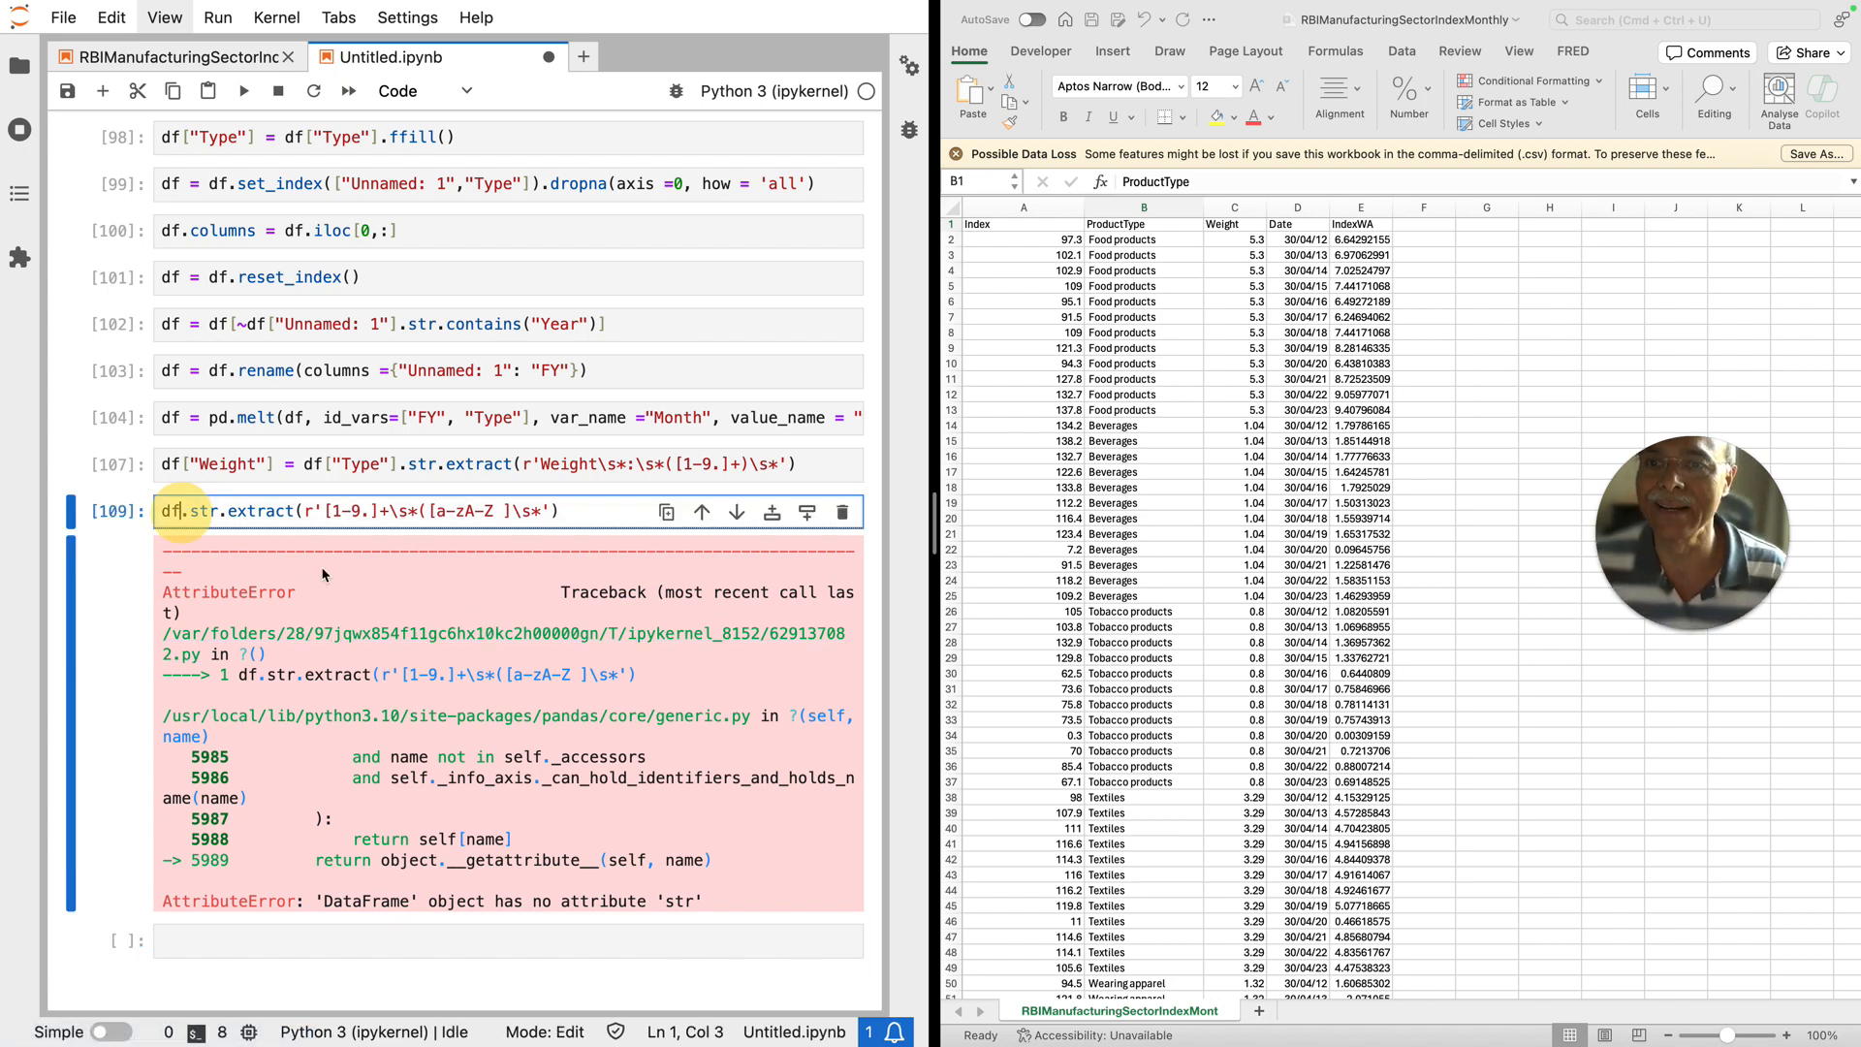
text([)
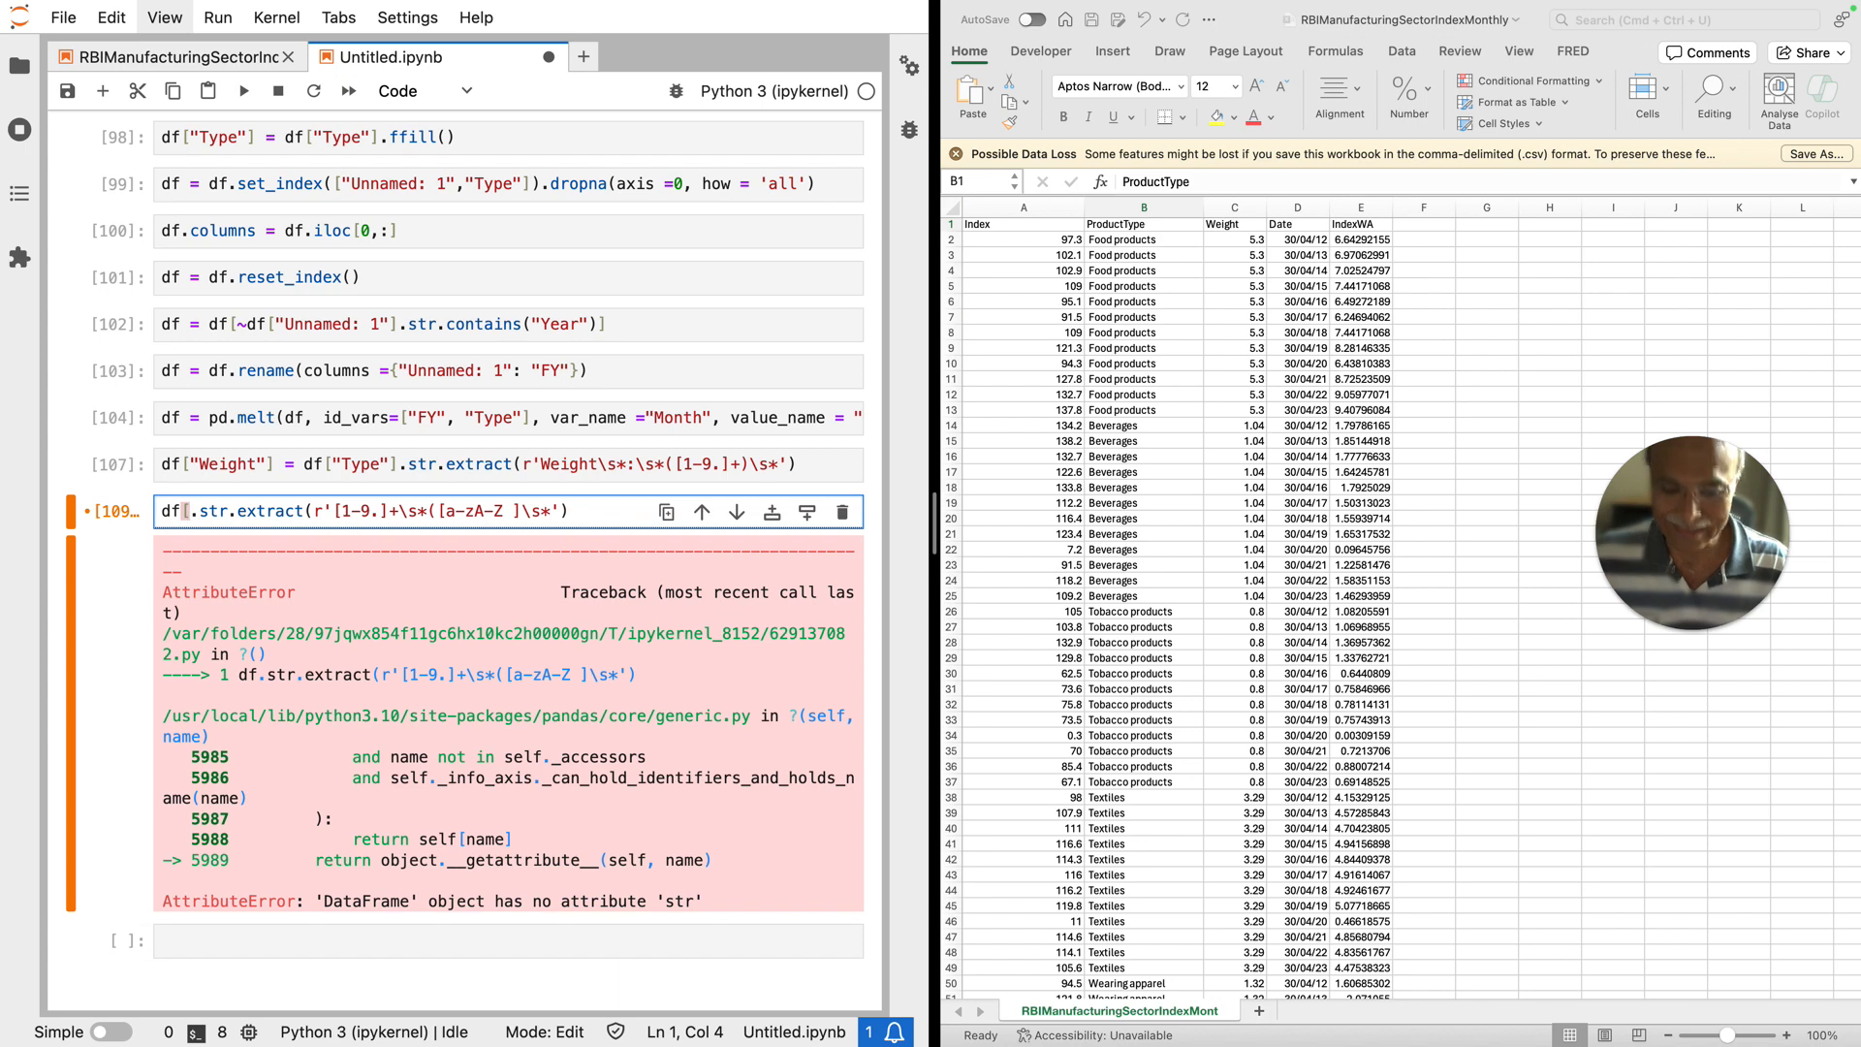
text("Type)
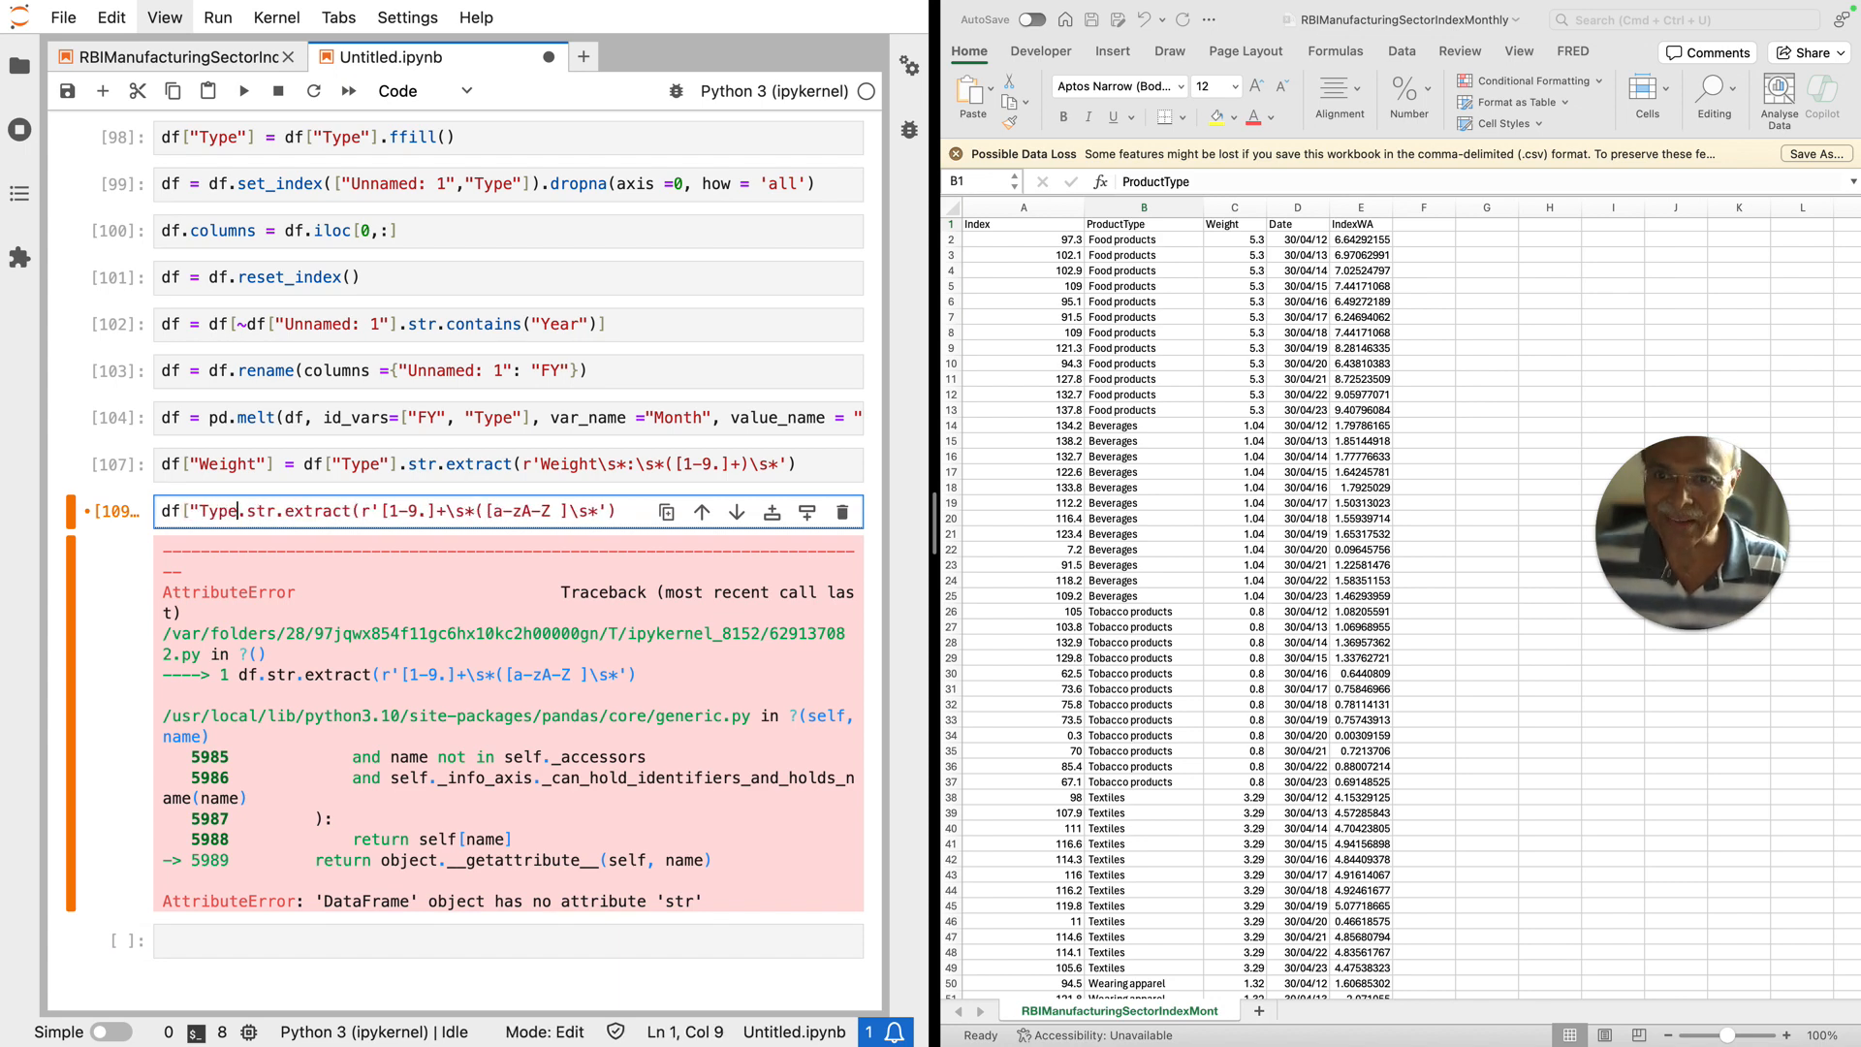
text("])
key(shift+Return)
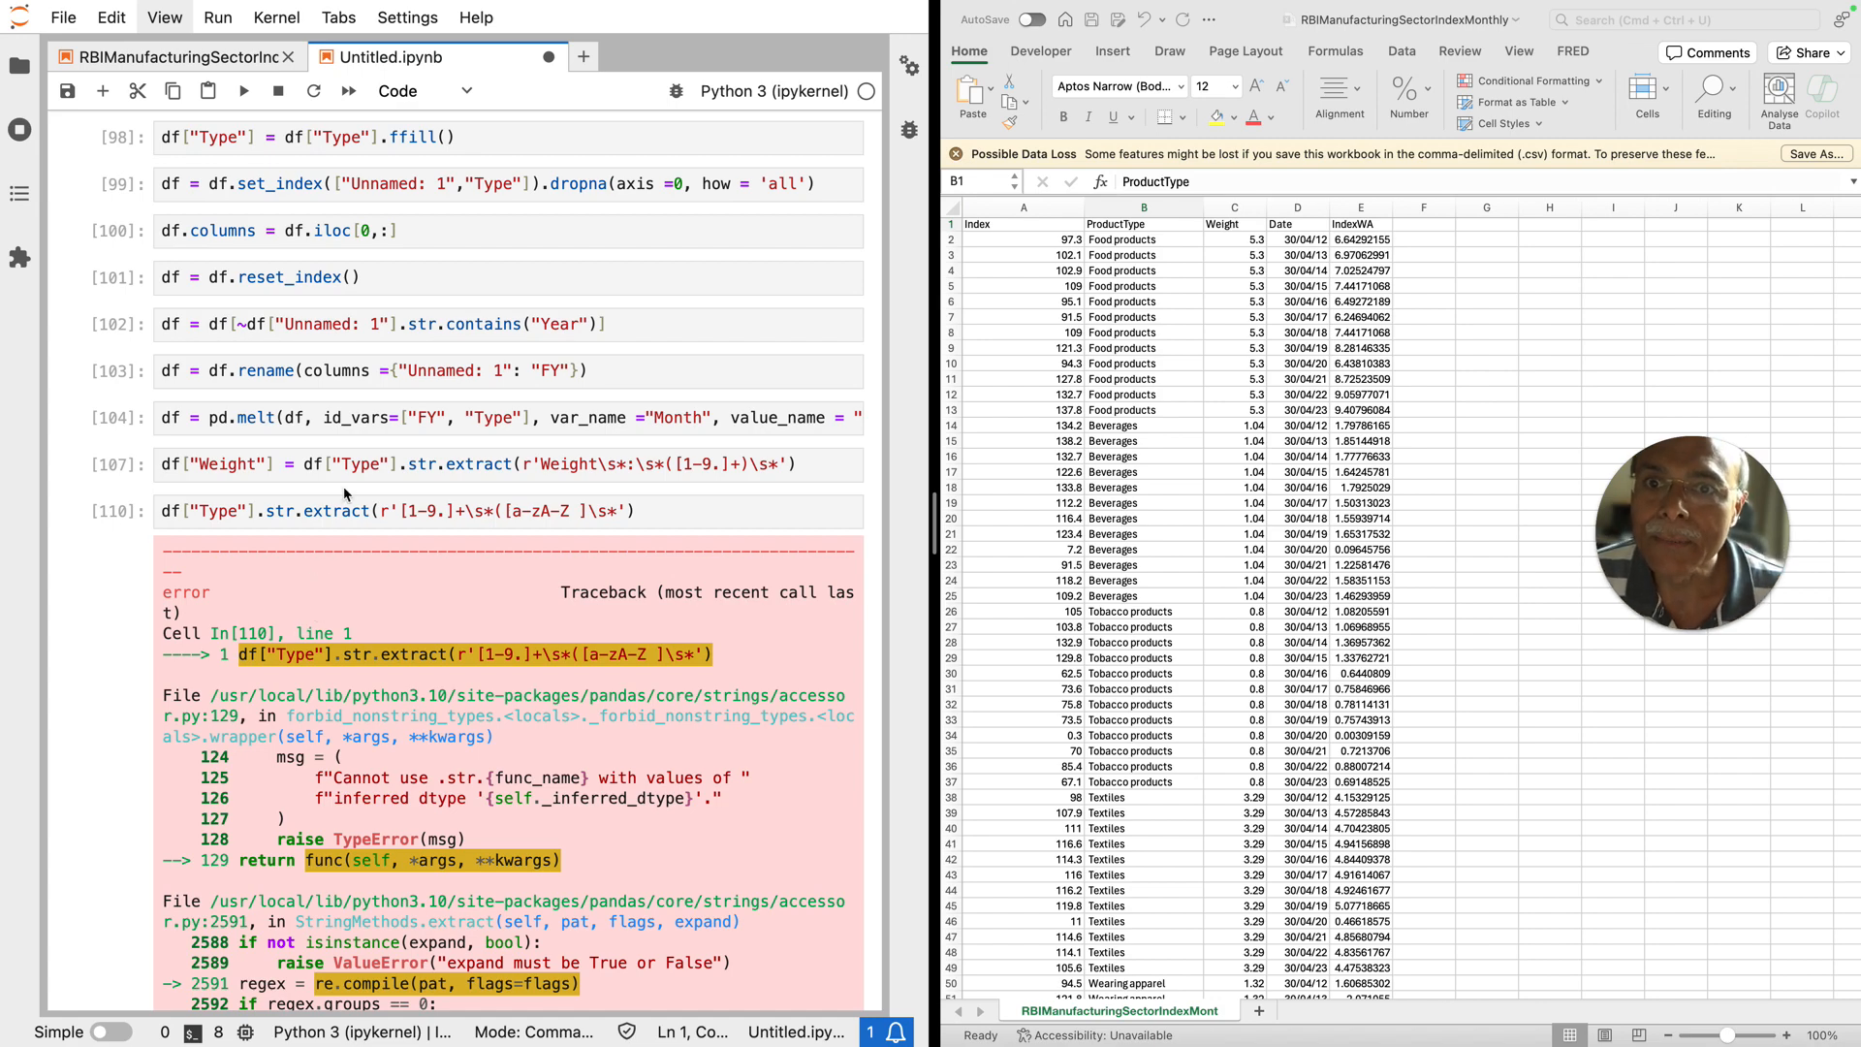
Step: Check the traceback, close the capture group with ) after [a-zA-Z ], and rerun the cell
scroll(291, 620, up, 3)
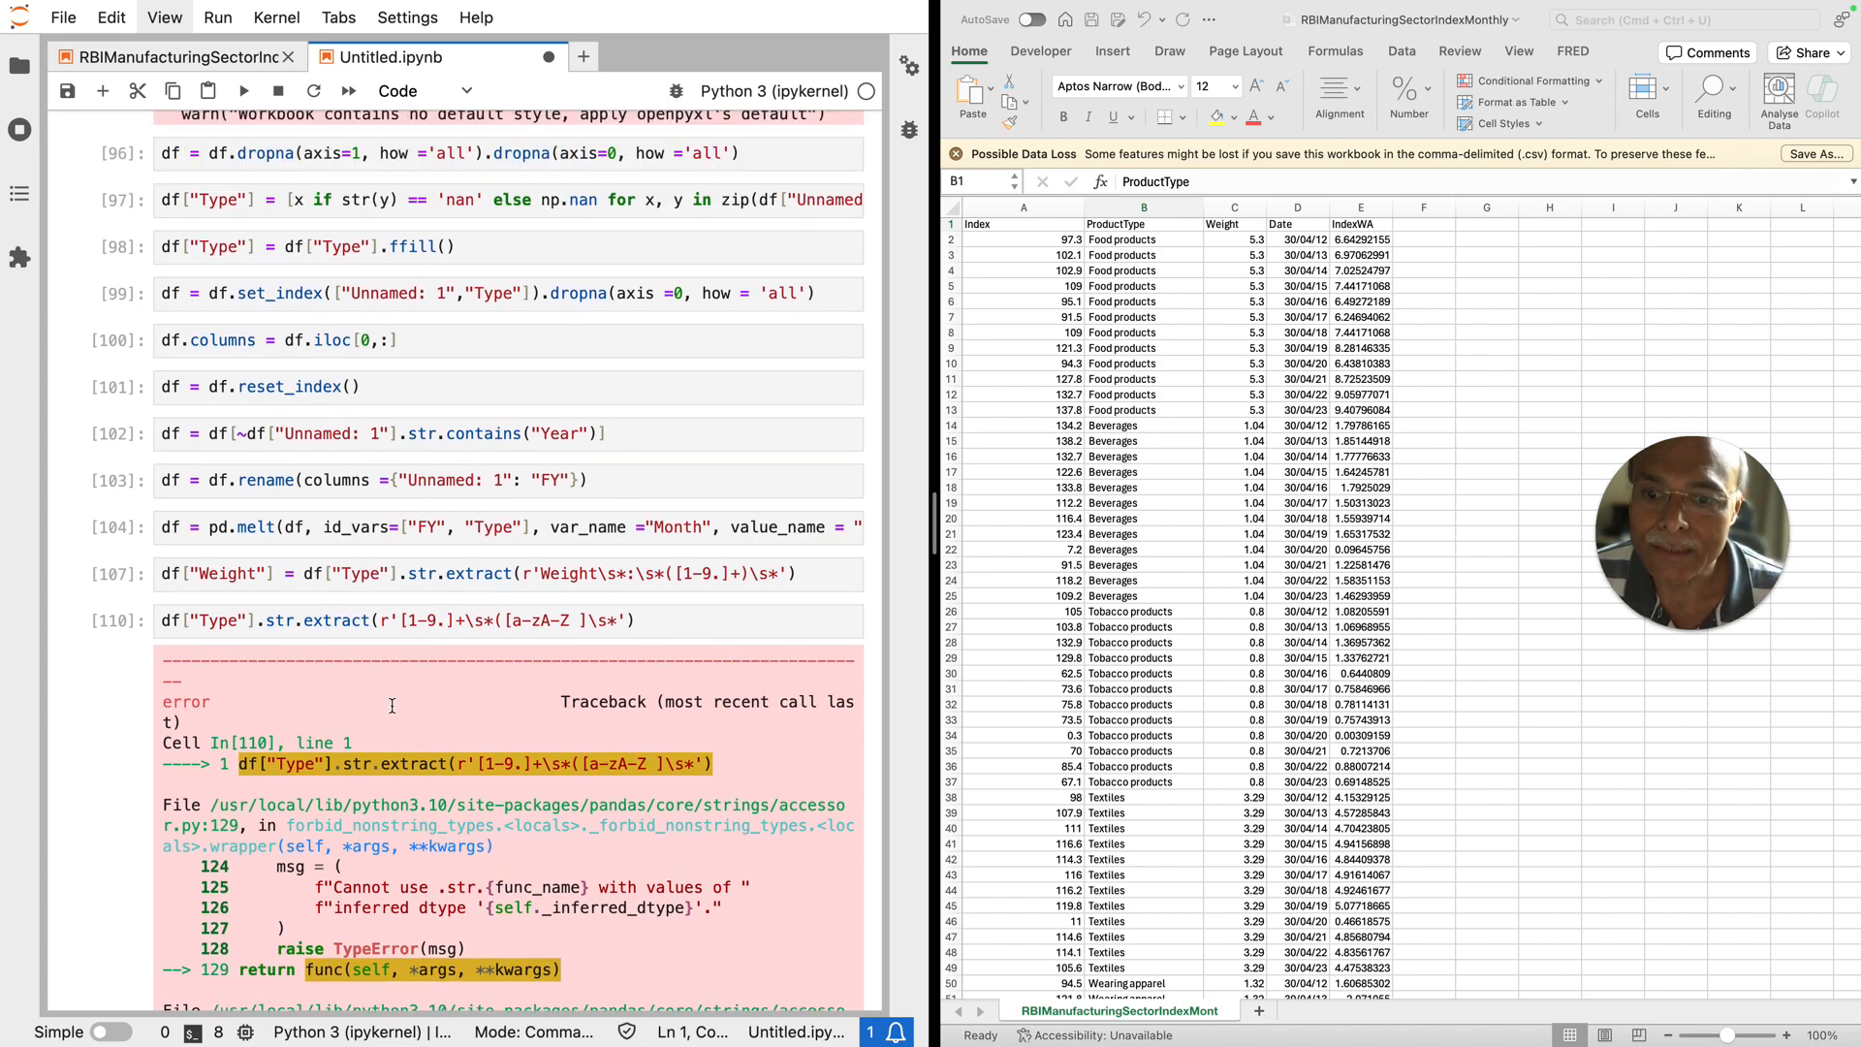
scroll(392, 705, down, 10)
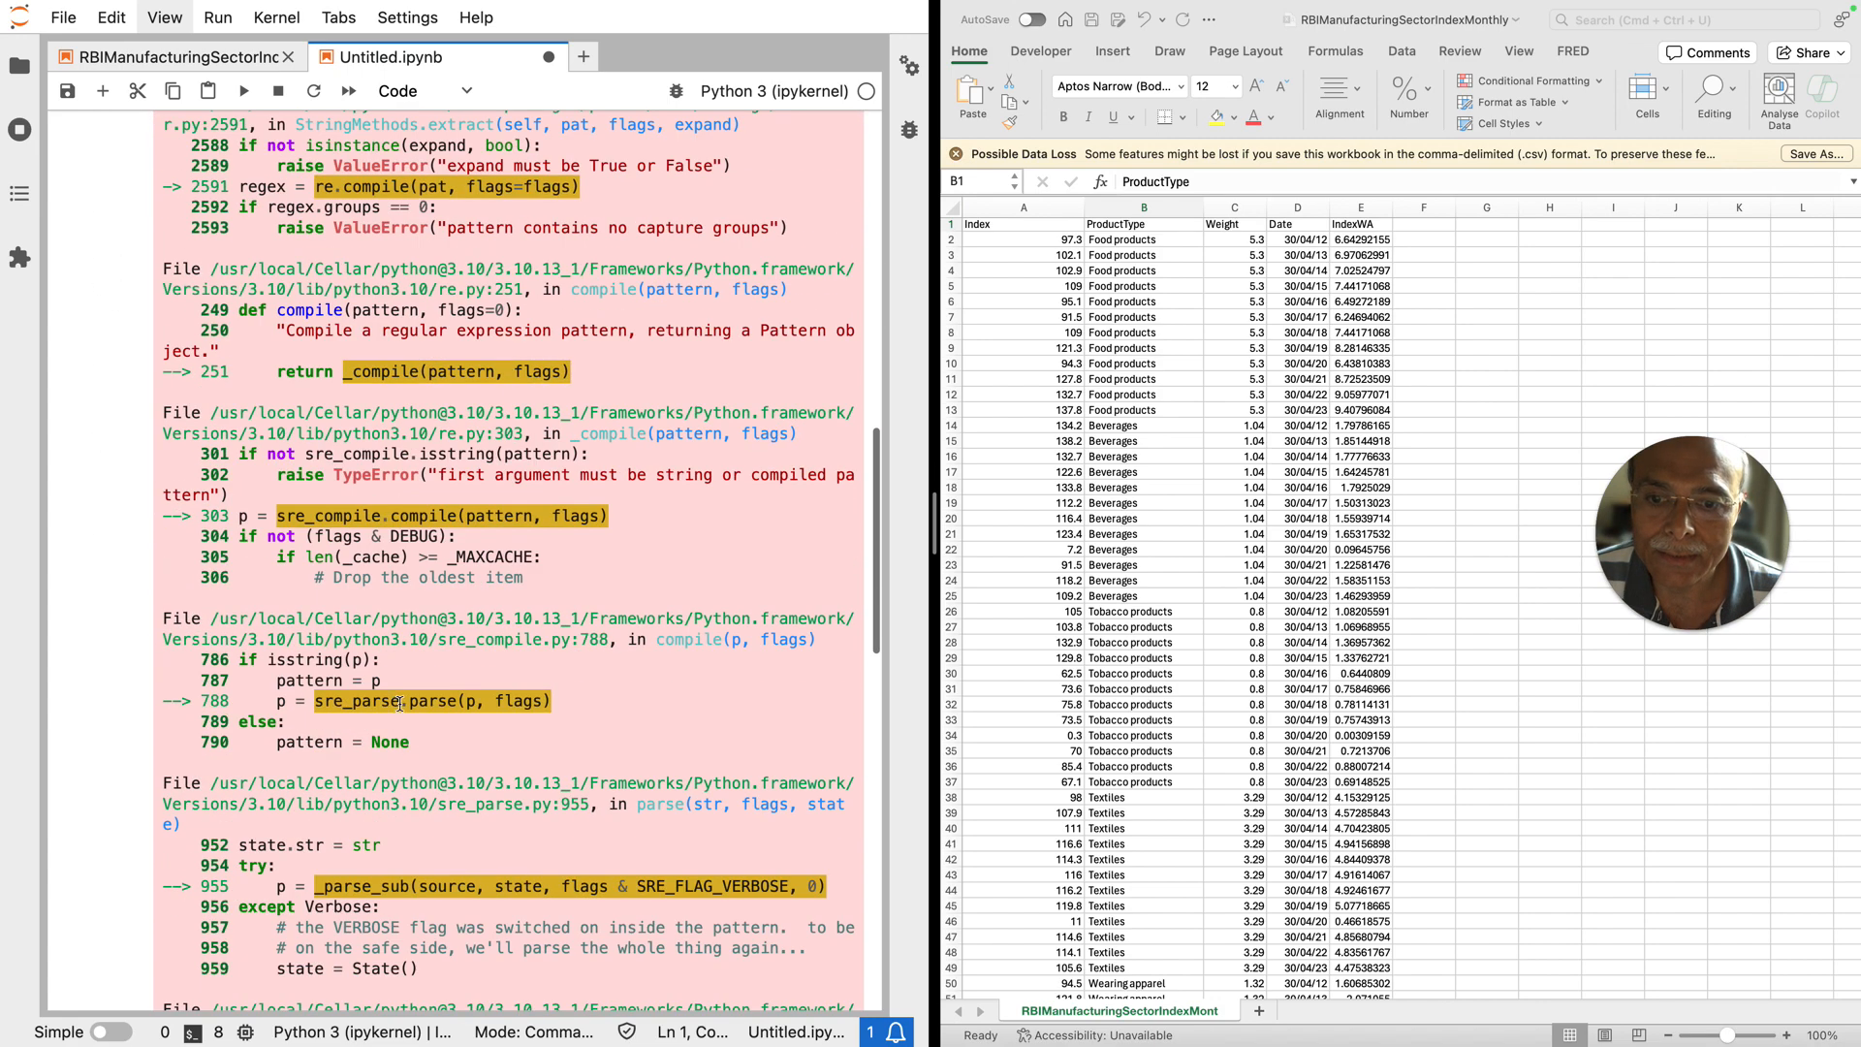
scroll(398, 703, down, 5)
scroll(401, 708, up, 15)
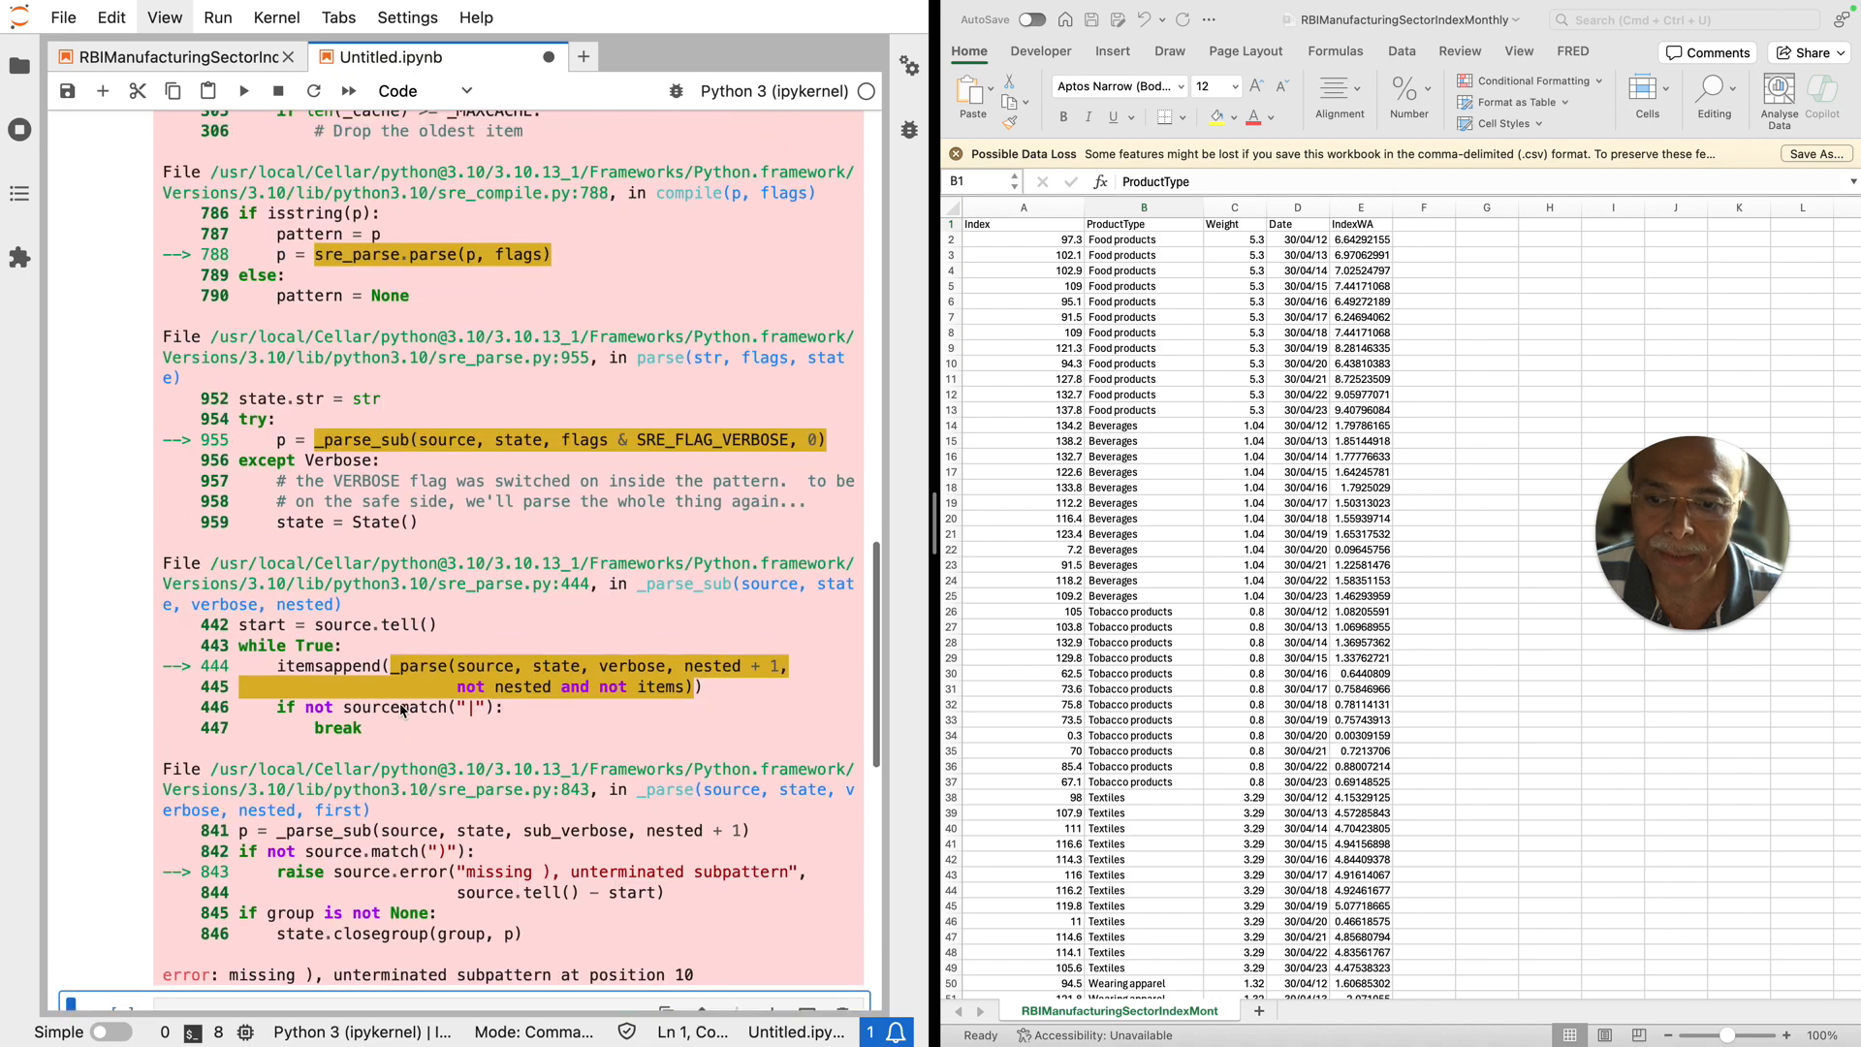
scroll(400, 704, up, 2)
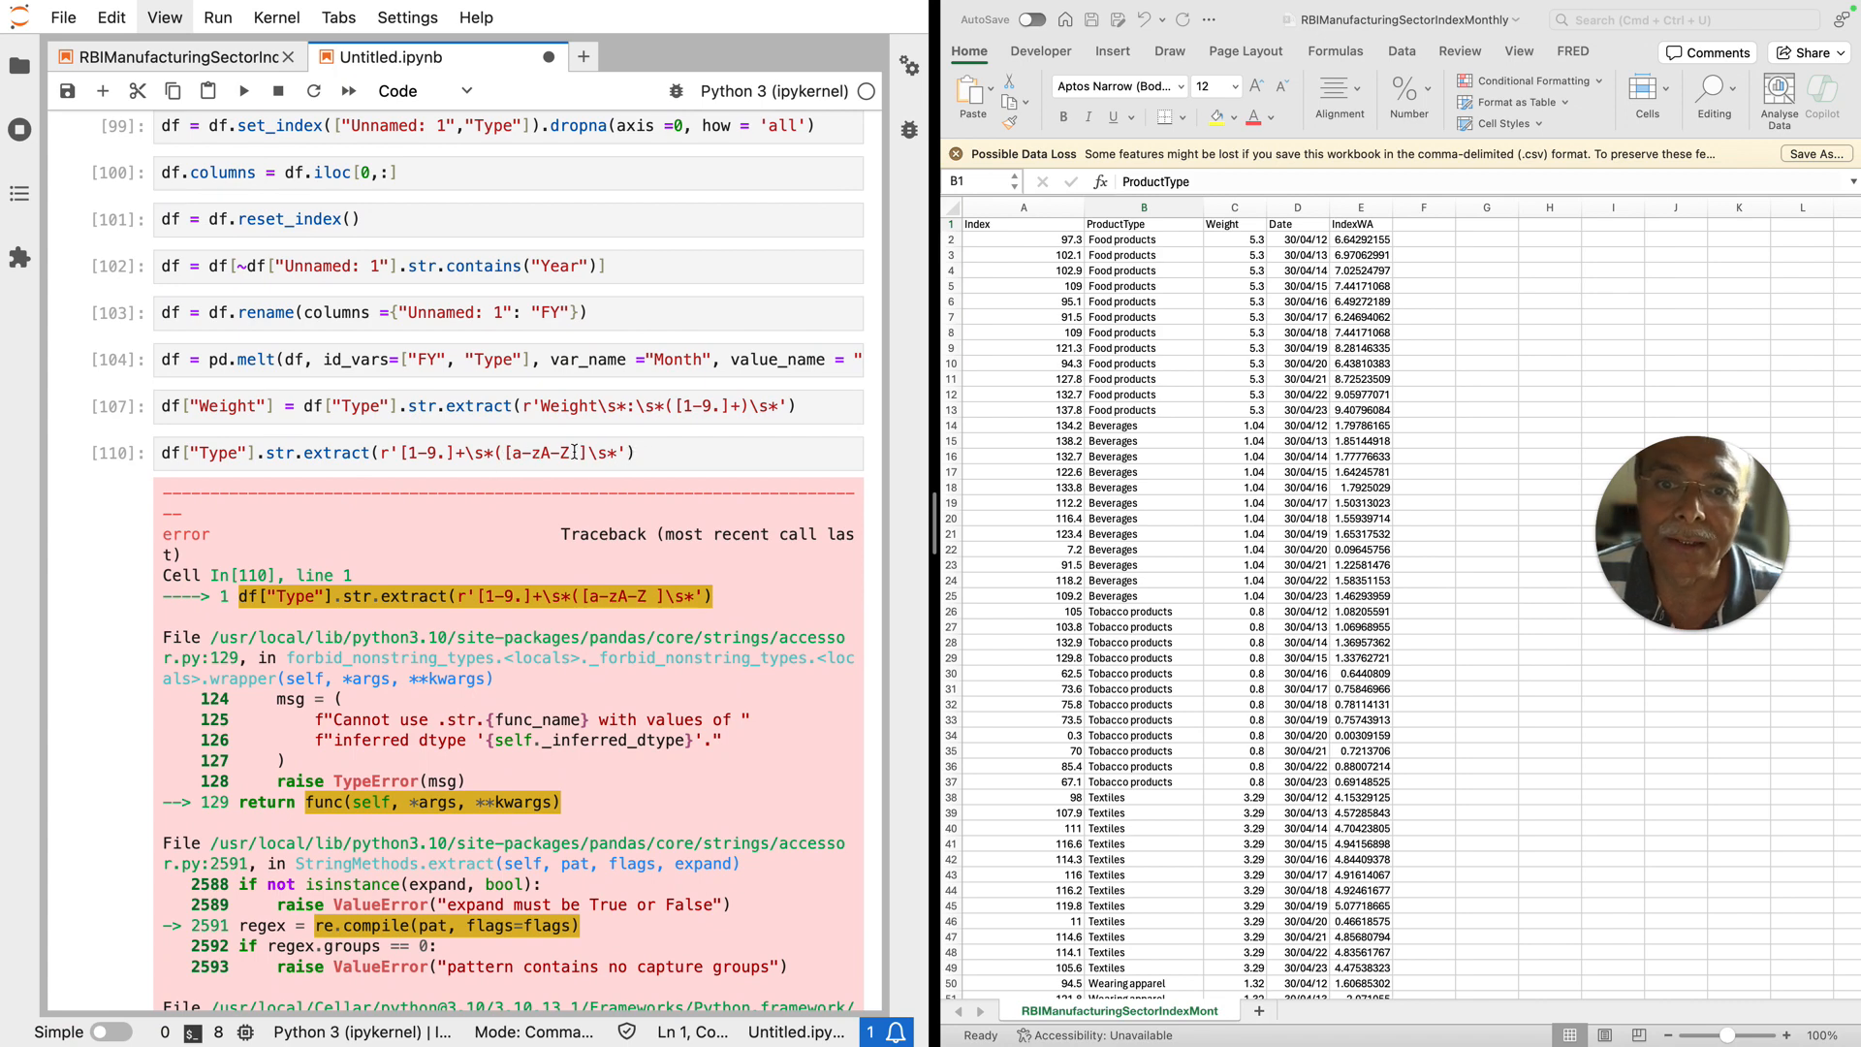
click(586, 452)
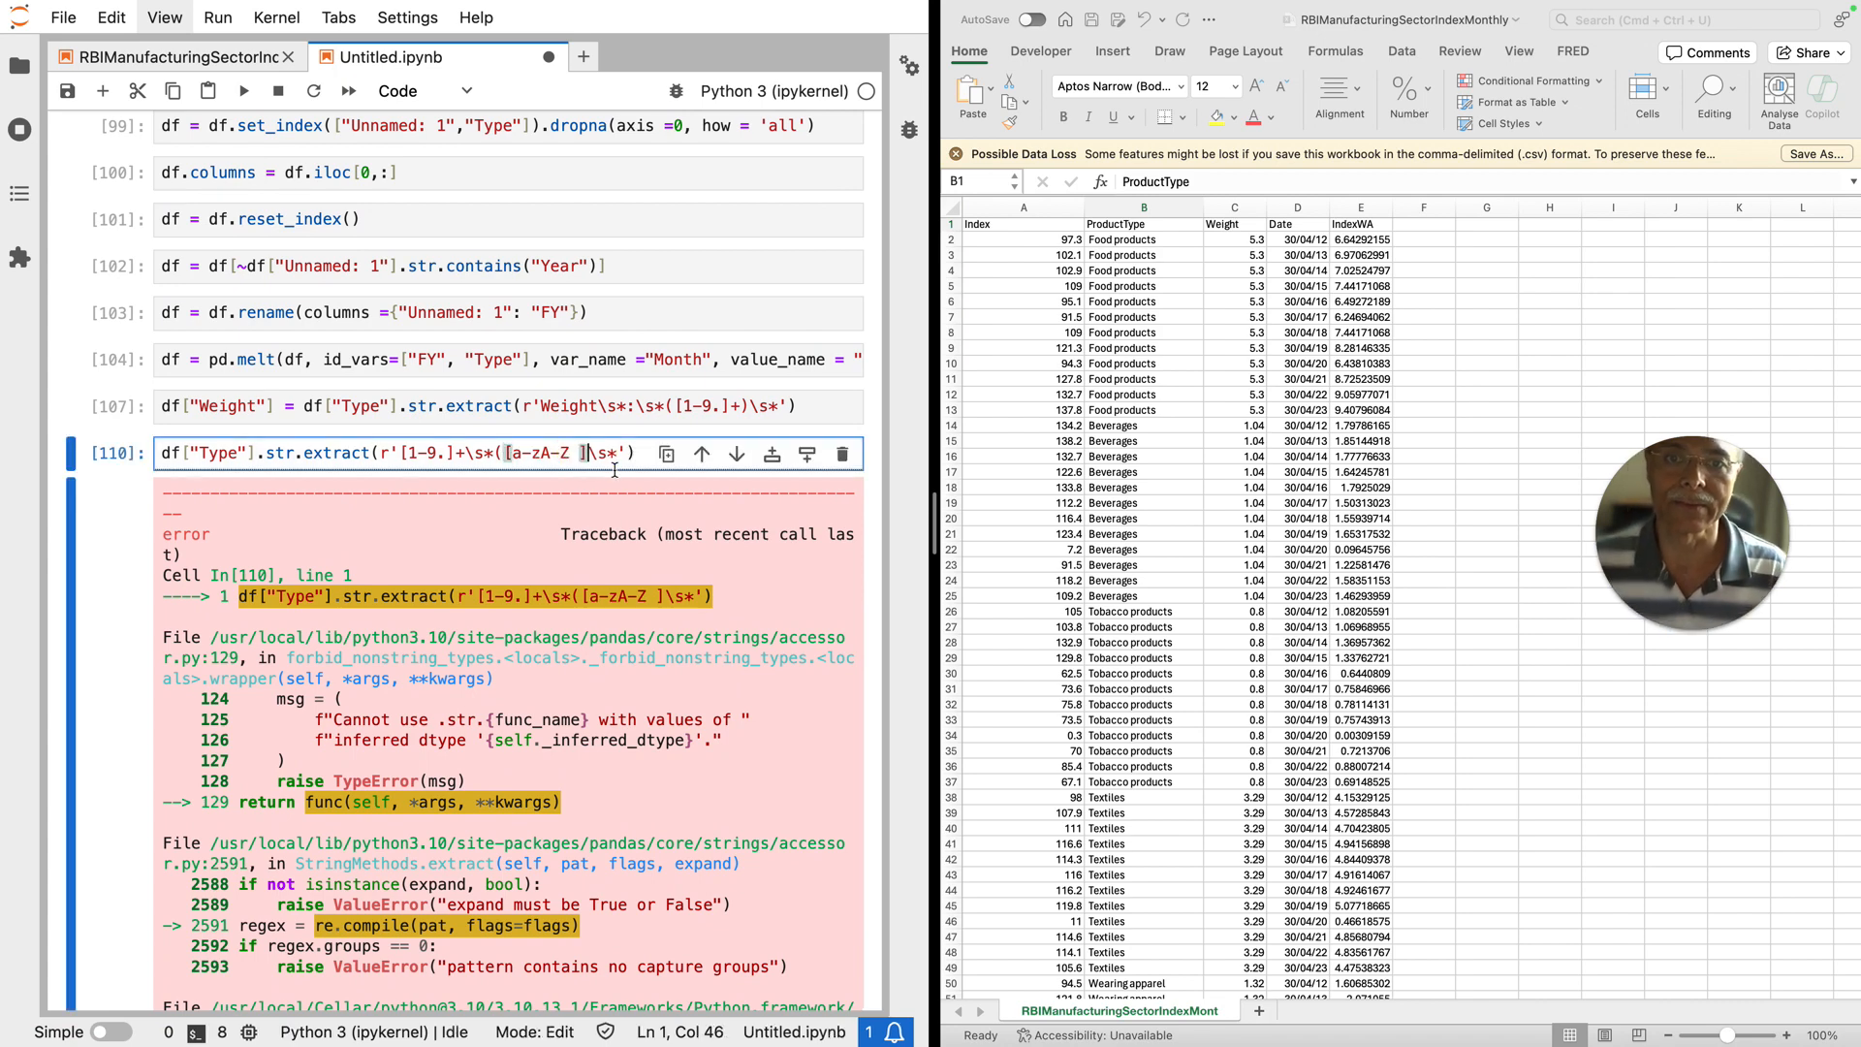
text())
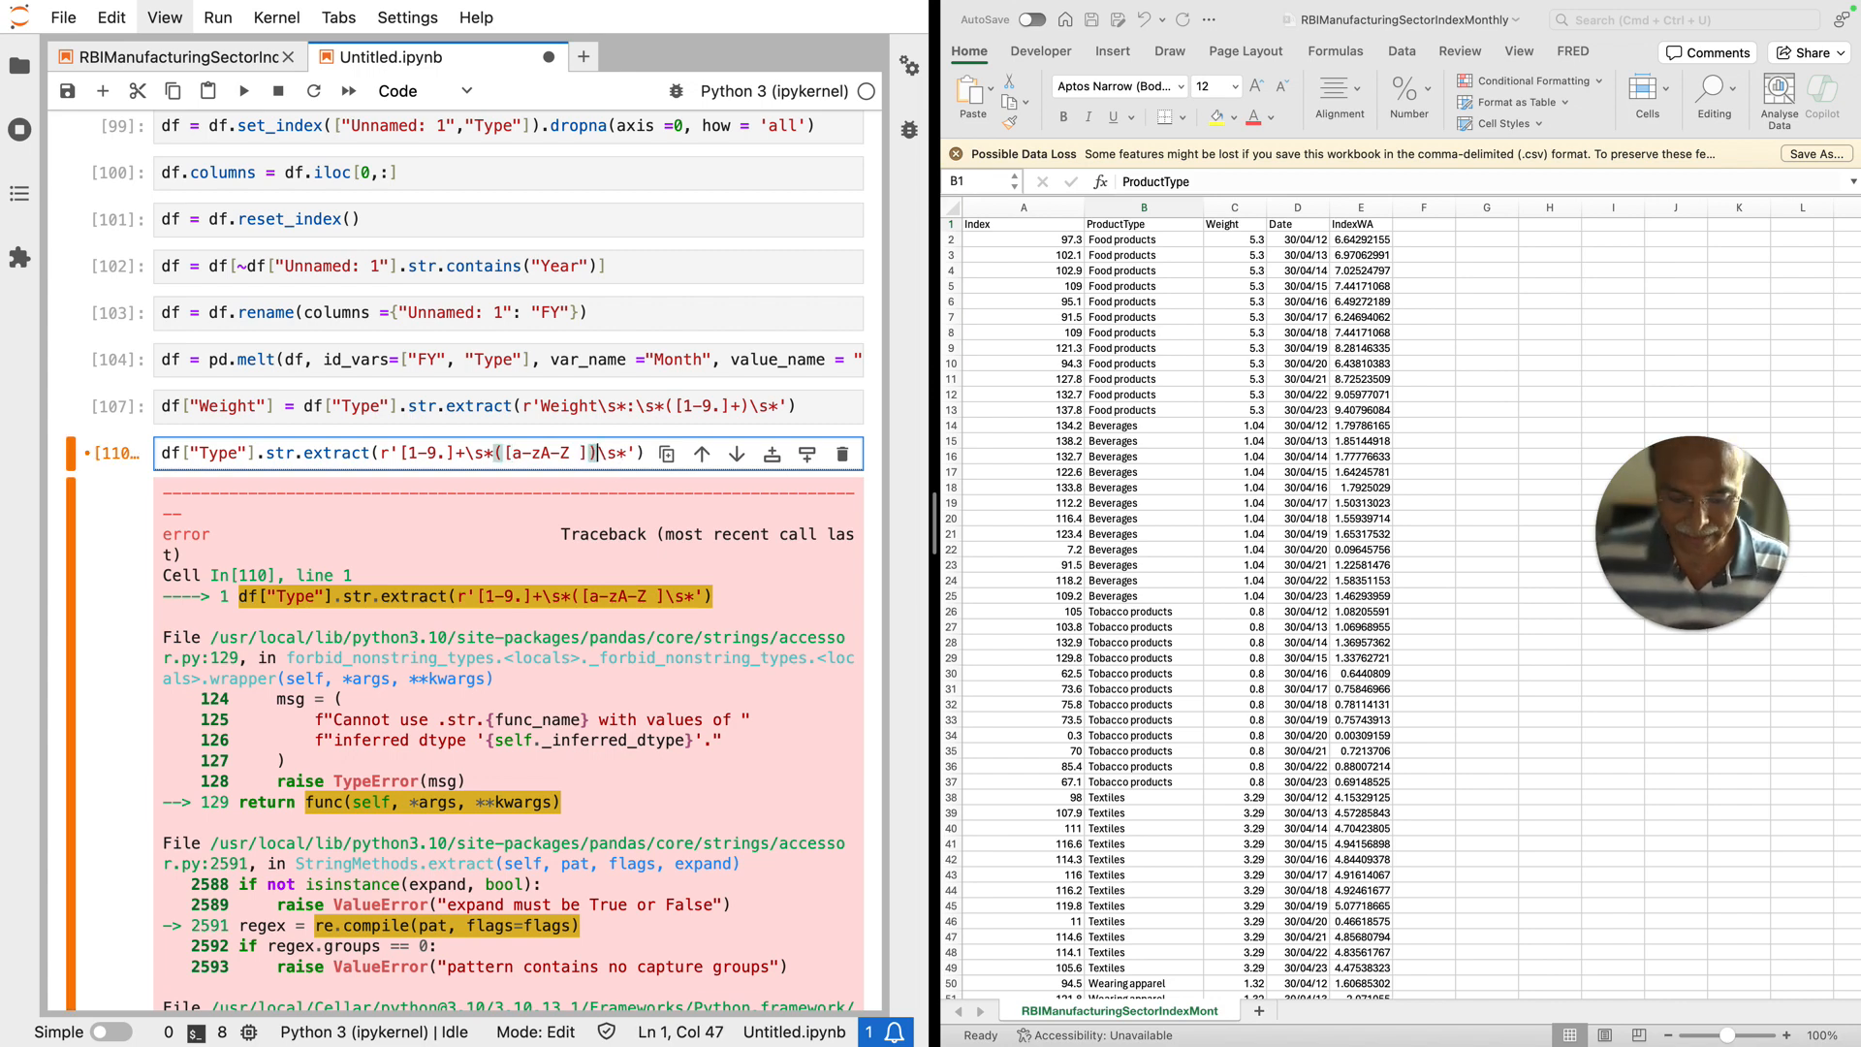
key(shift+Return)
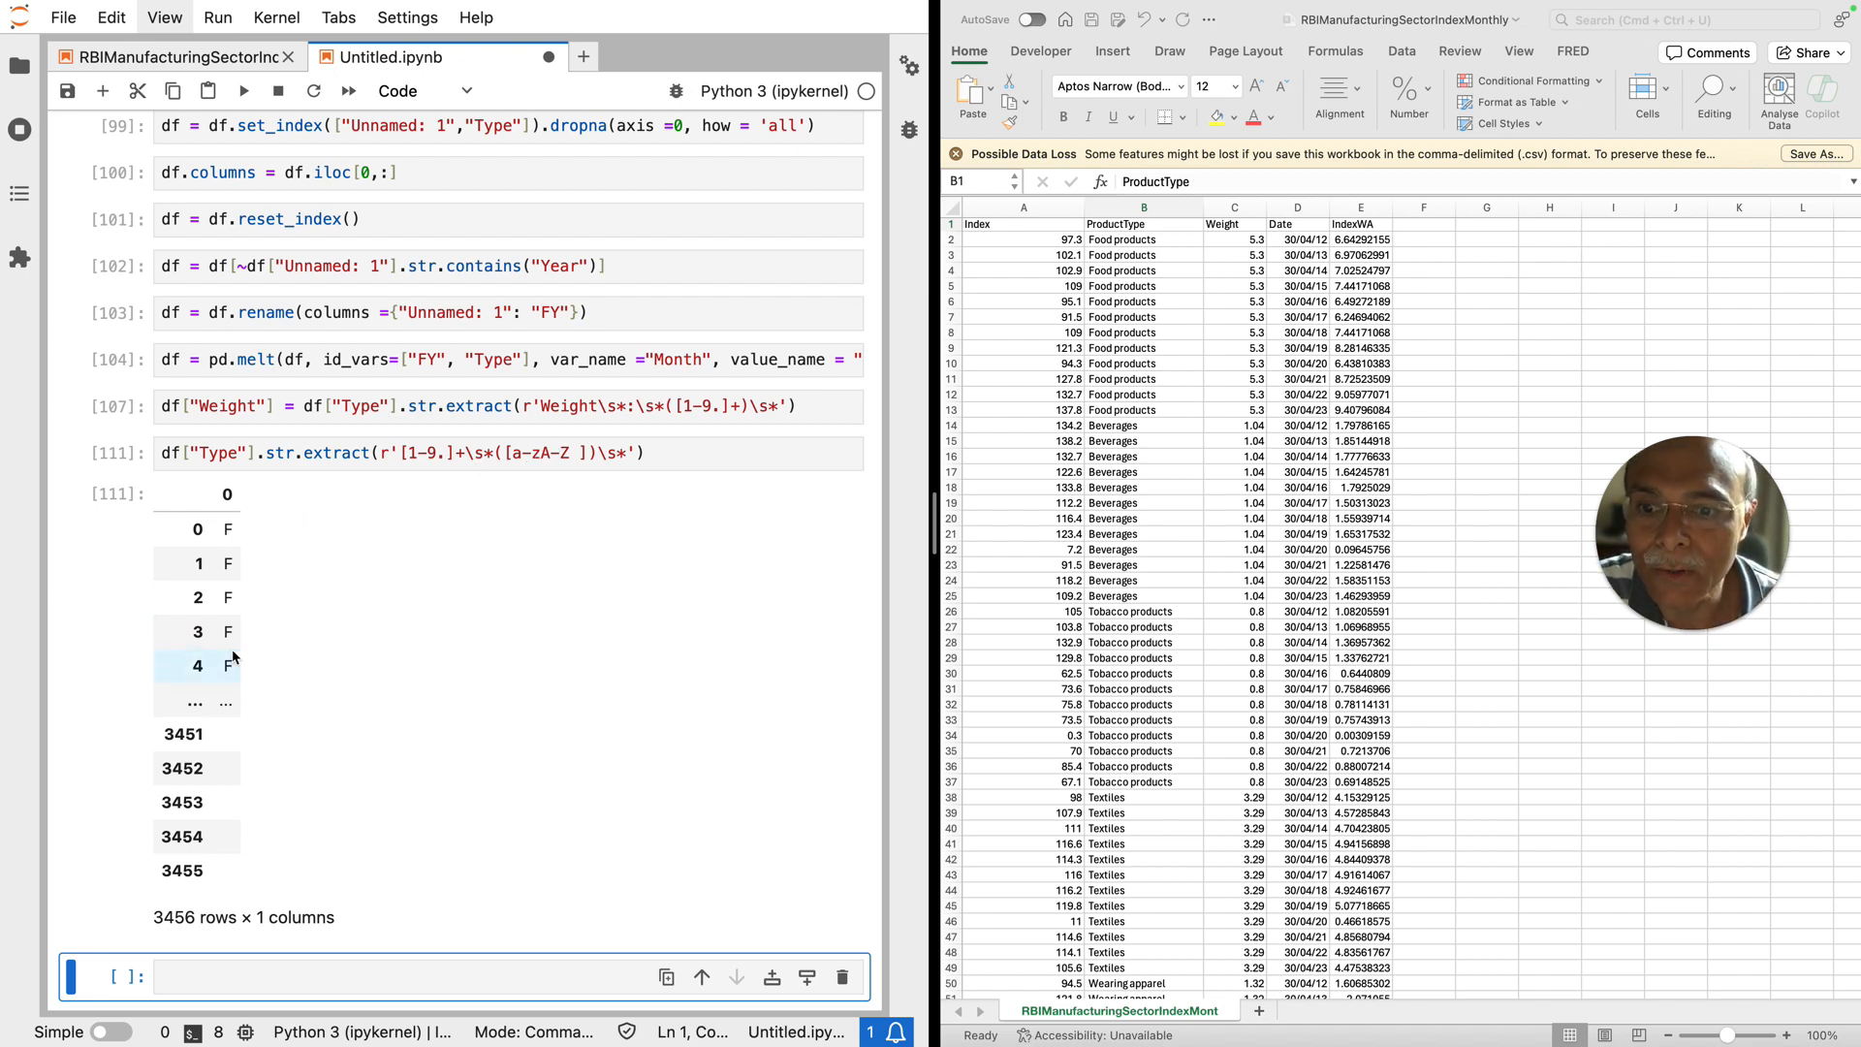
Step: Add the + quantifier after [a-zA-Z ] inside the capture group and rerun the cell
click(589, 452)
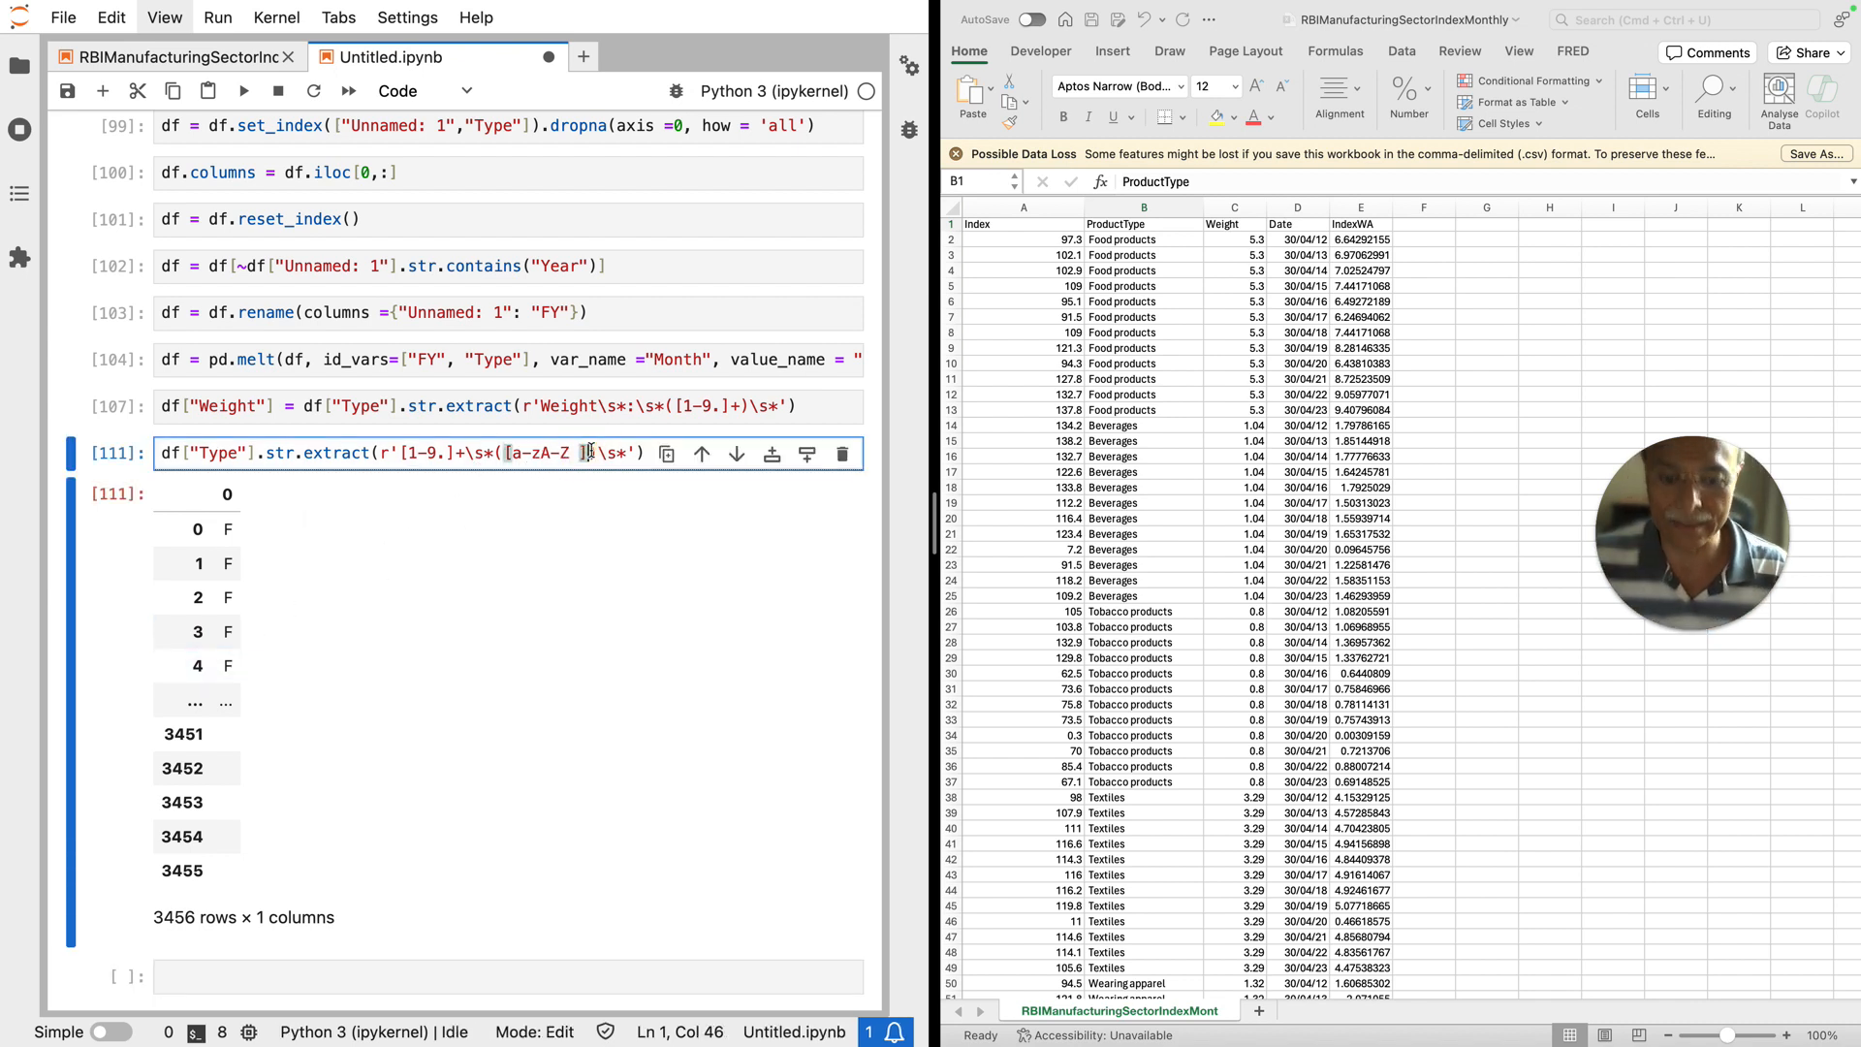
text(+)
key(shift+Return)
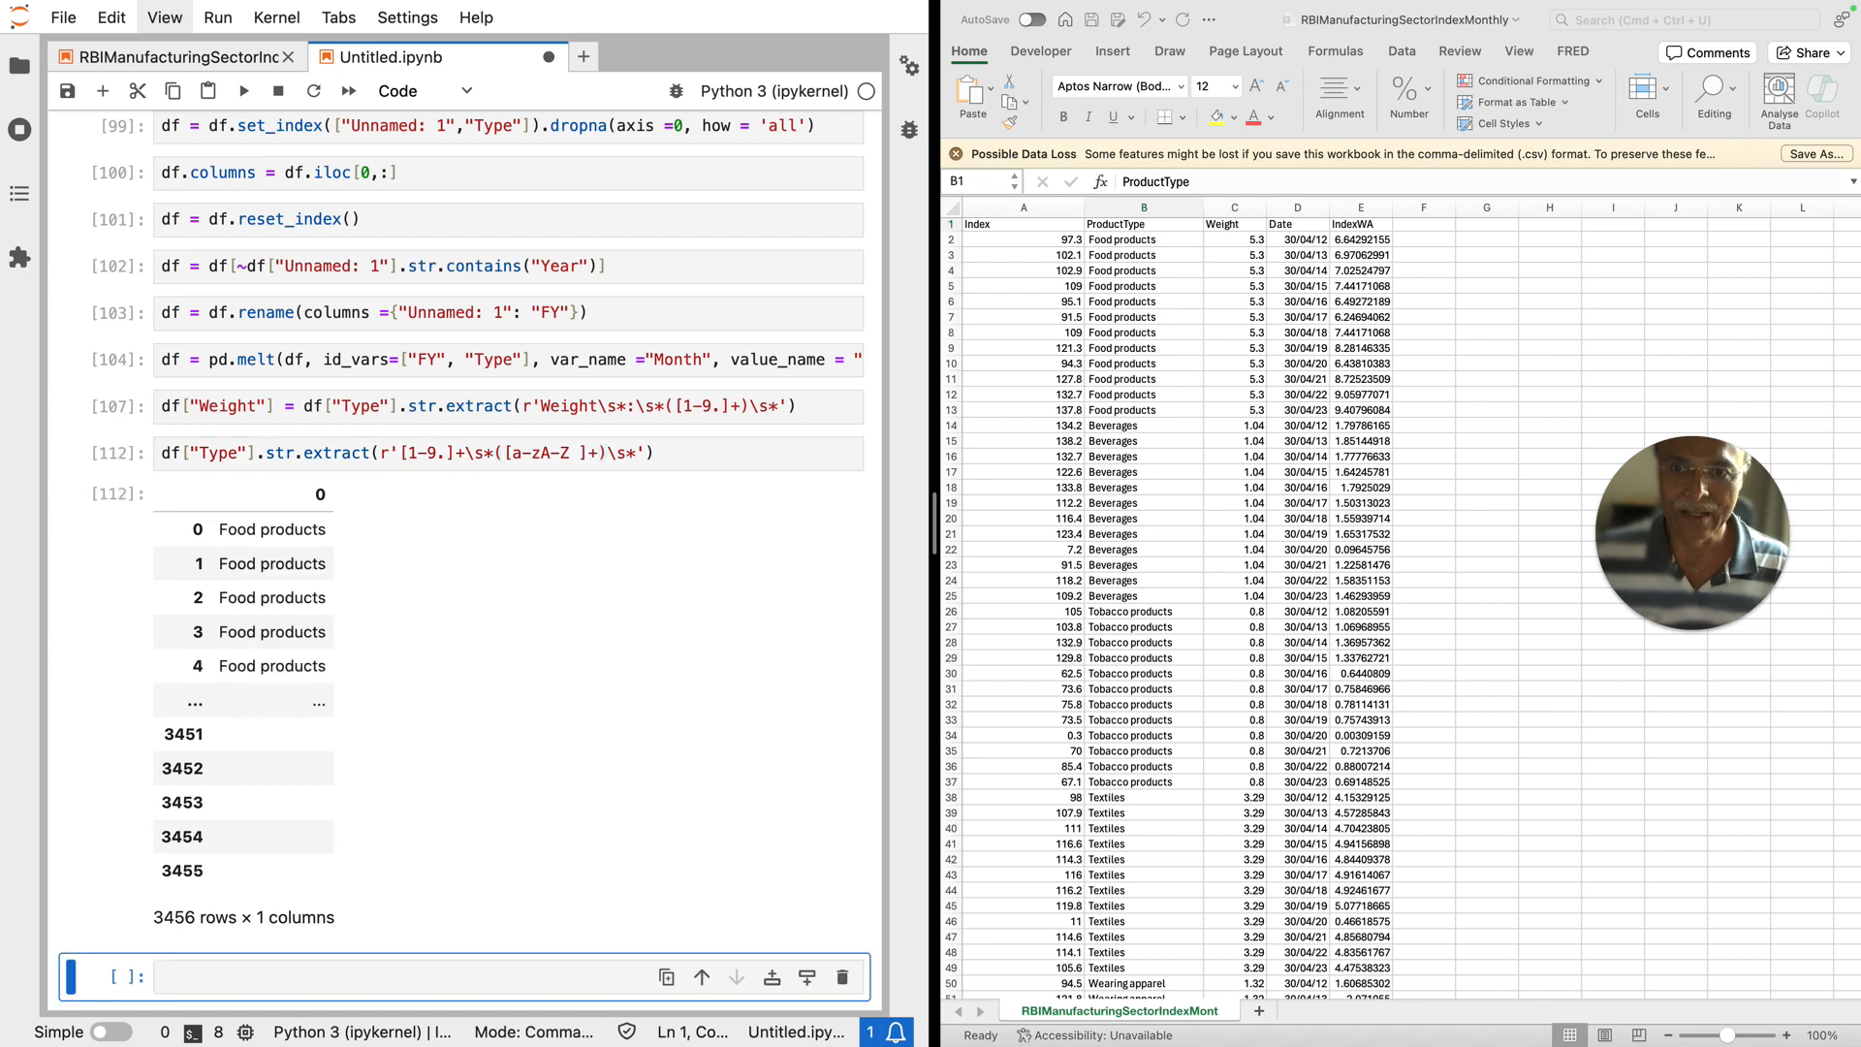
Step: Assign the regex extraction result to a new df["ProductType"] column and run the cell
scroll(338, 574, up, 2)
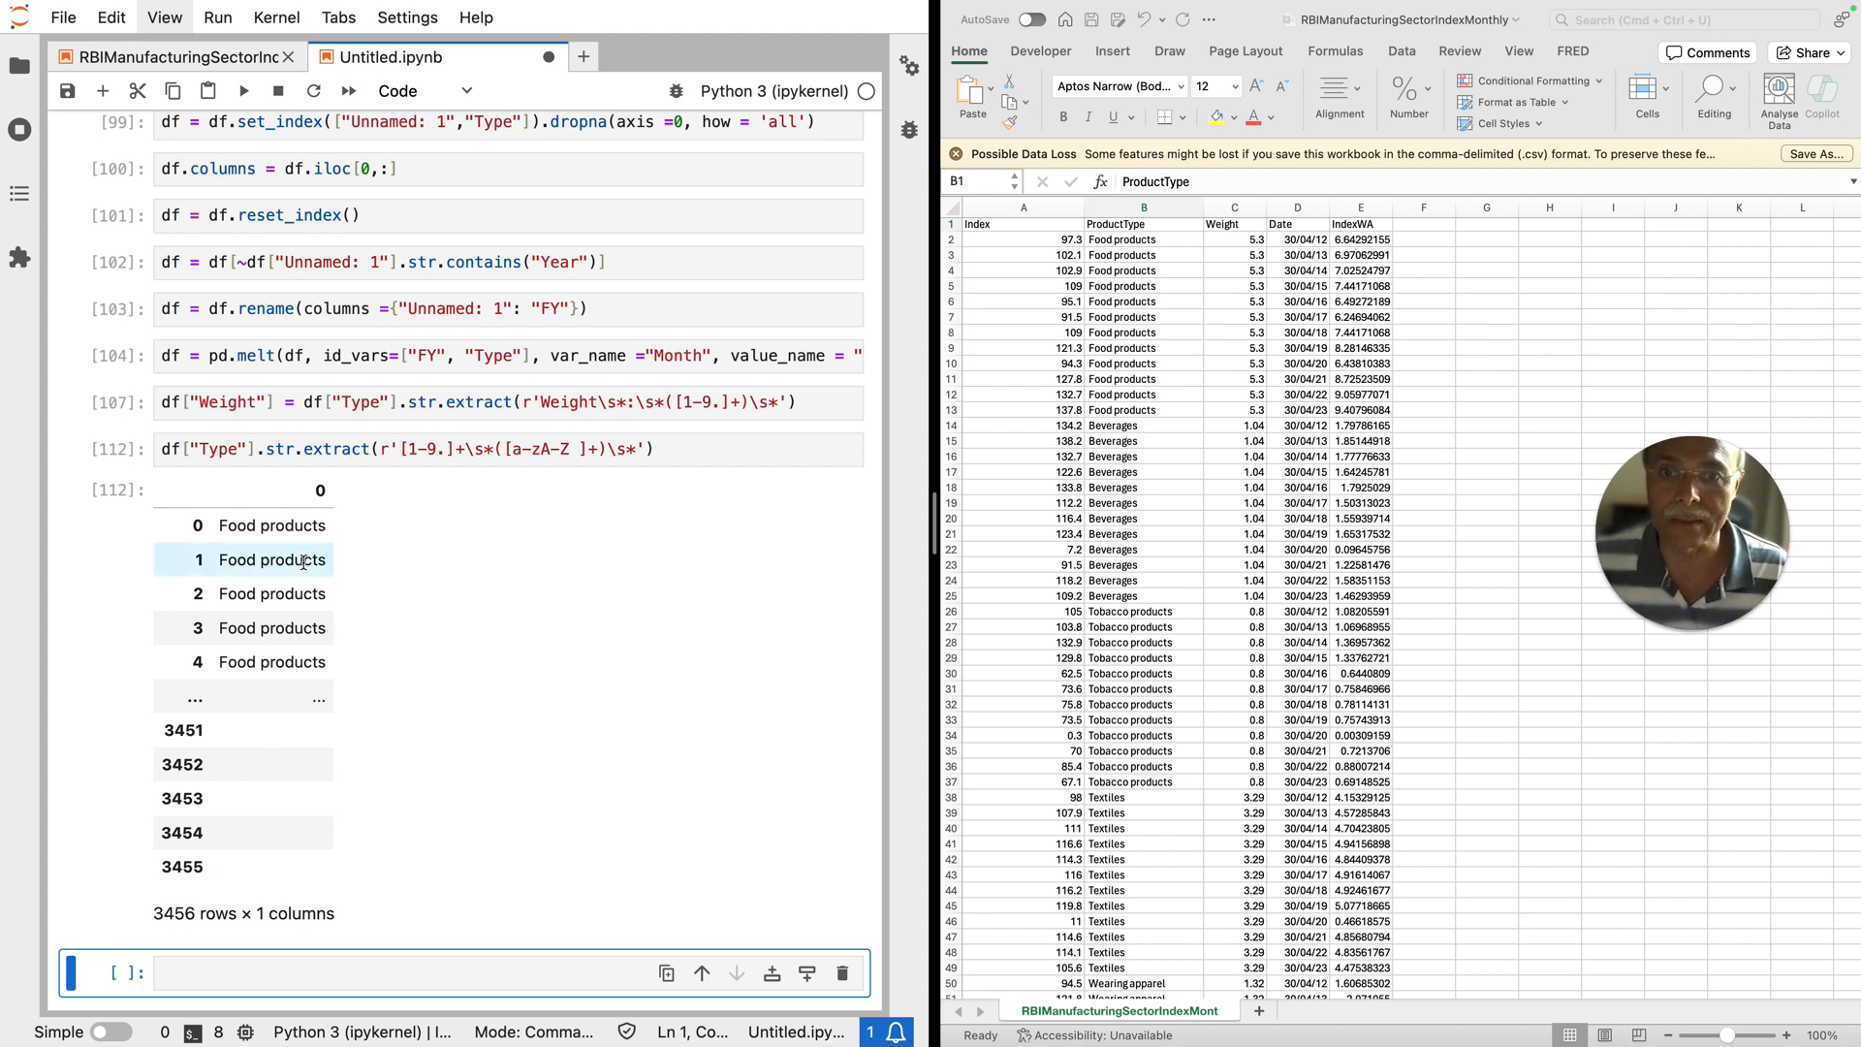
click(165, 451)
text(df)
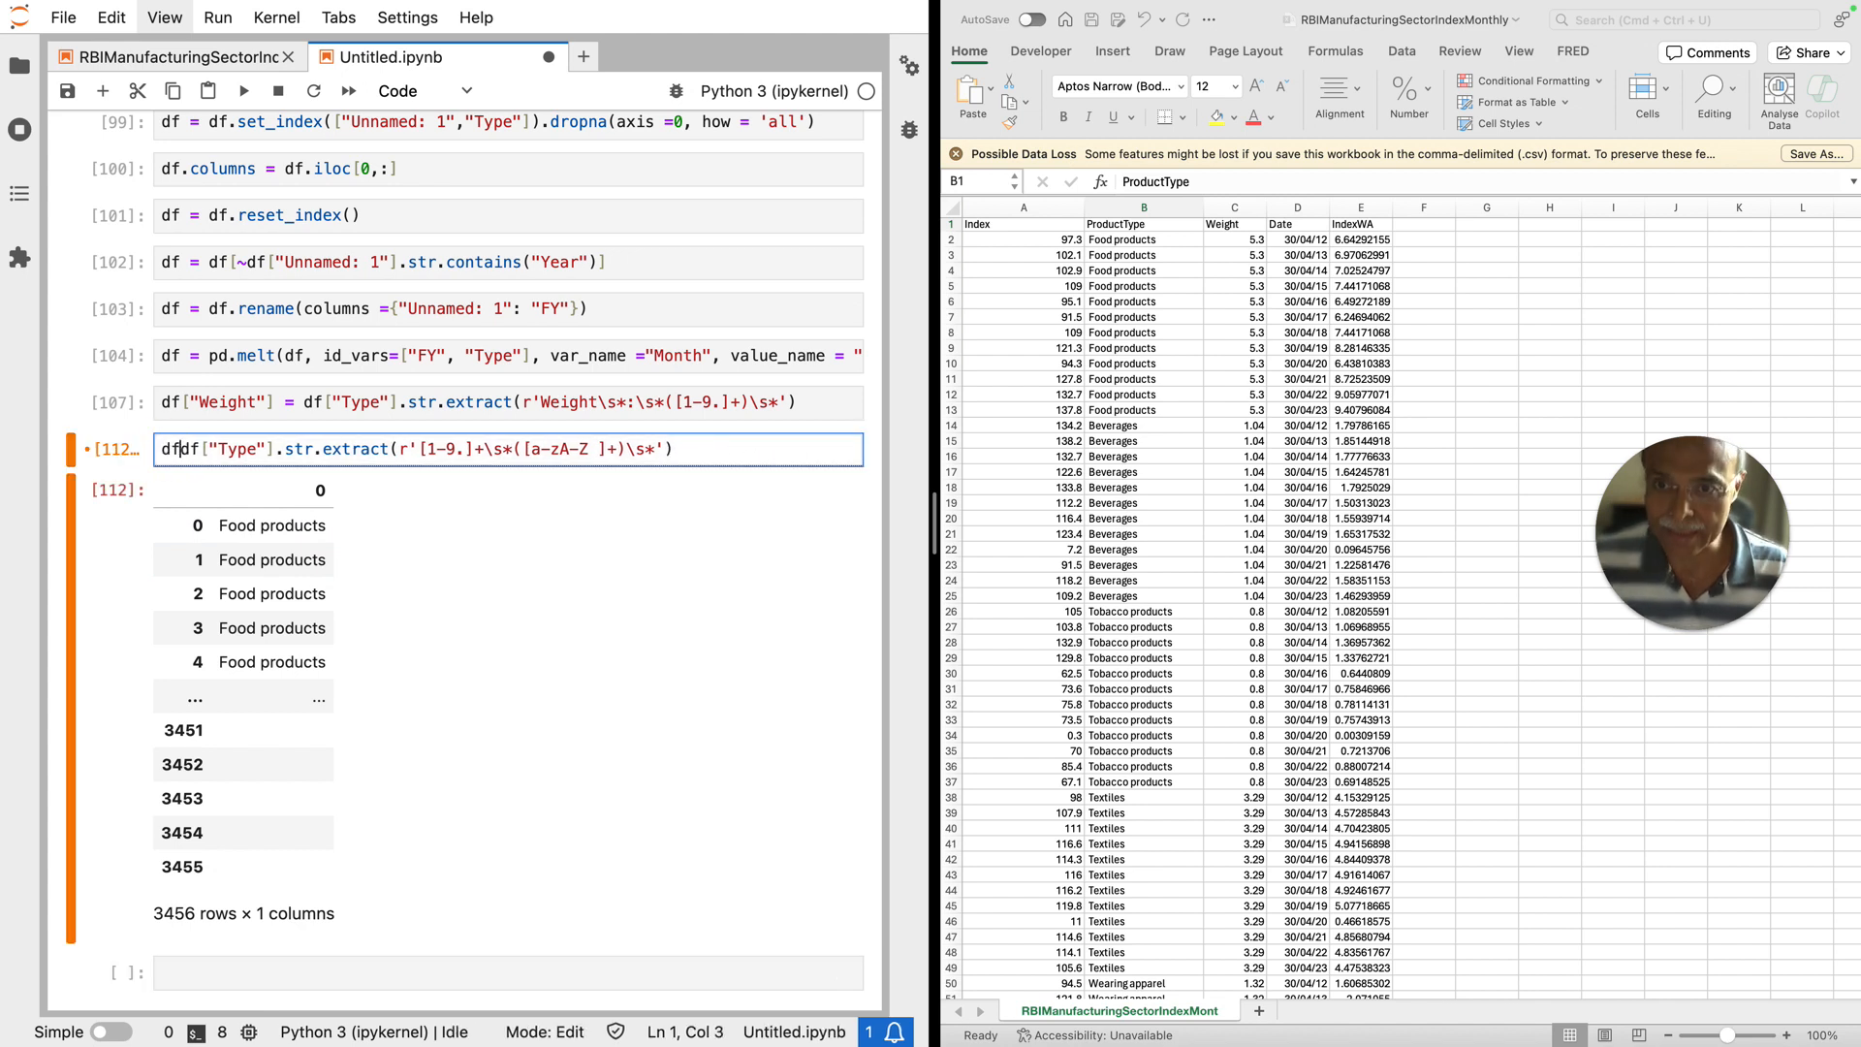
text([")
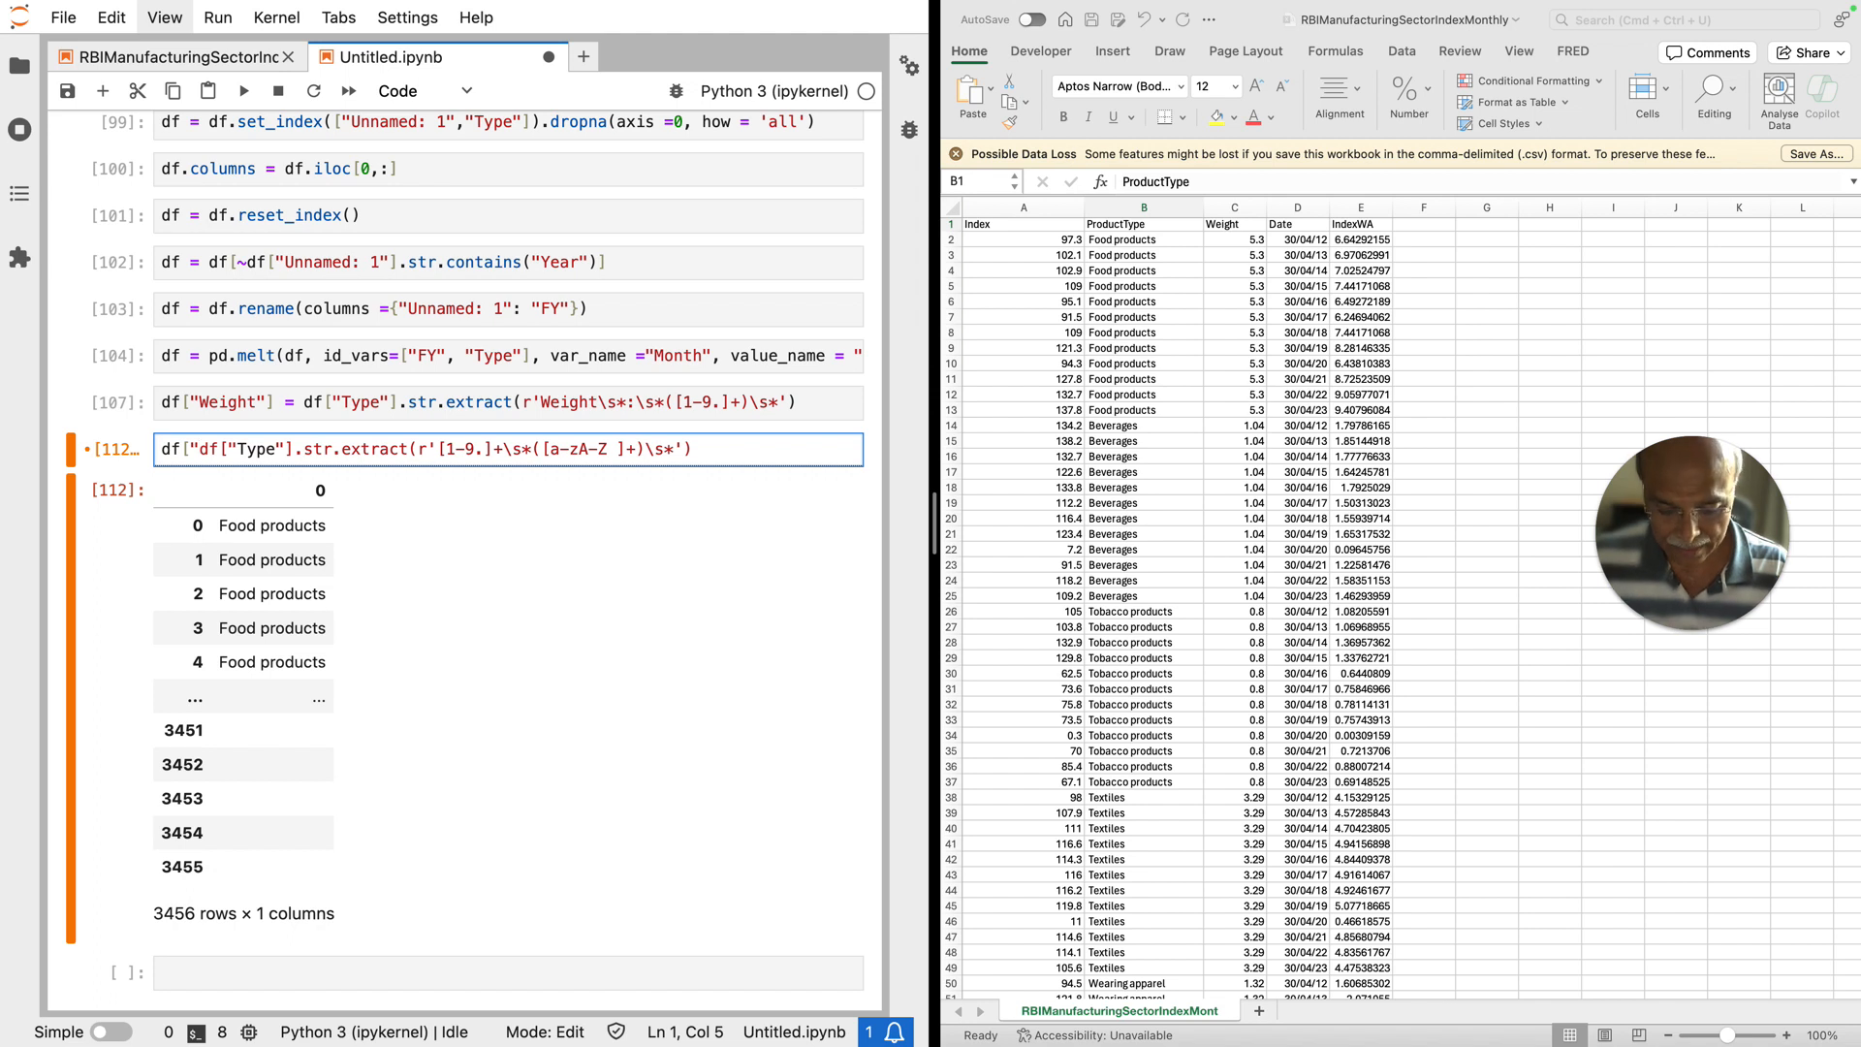
text(Pr)
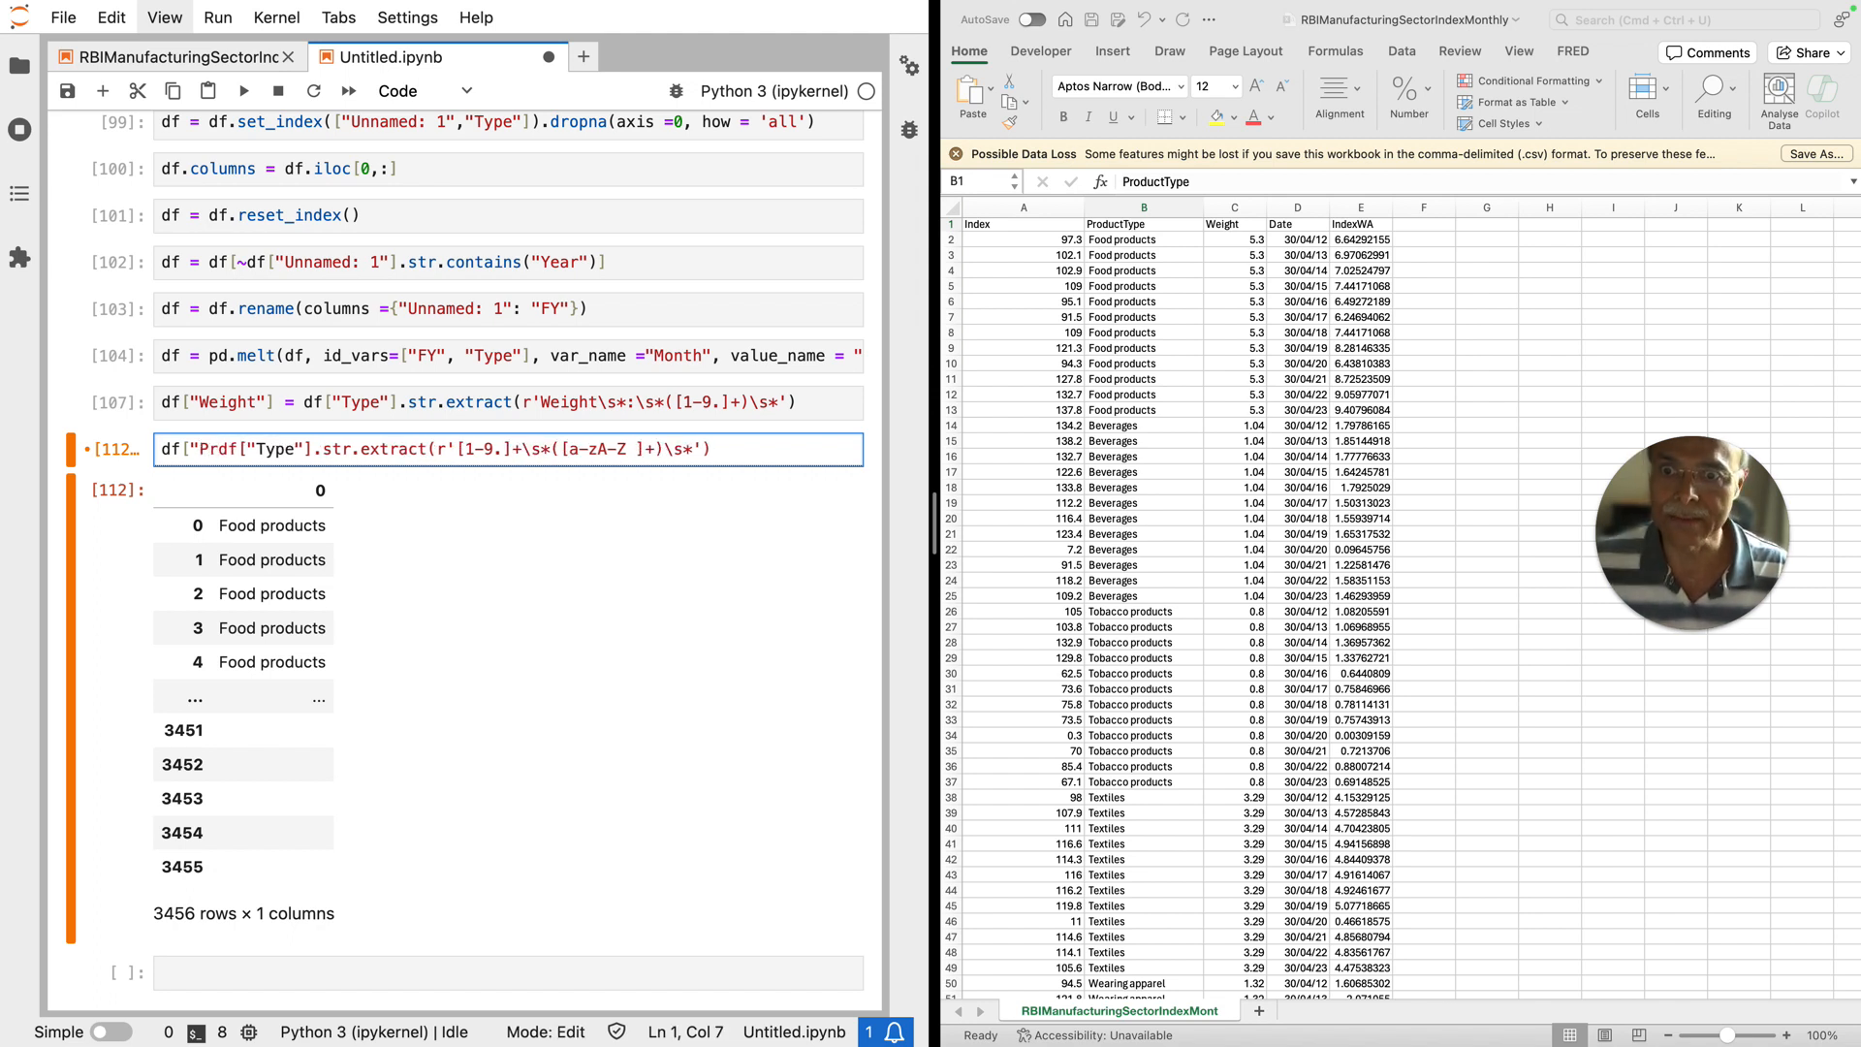
text(oduct)
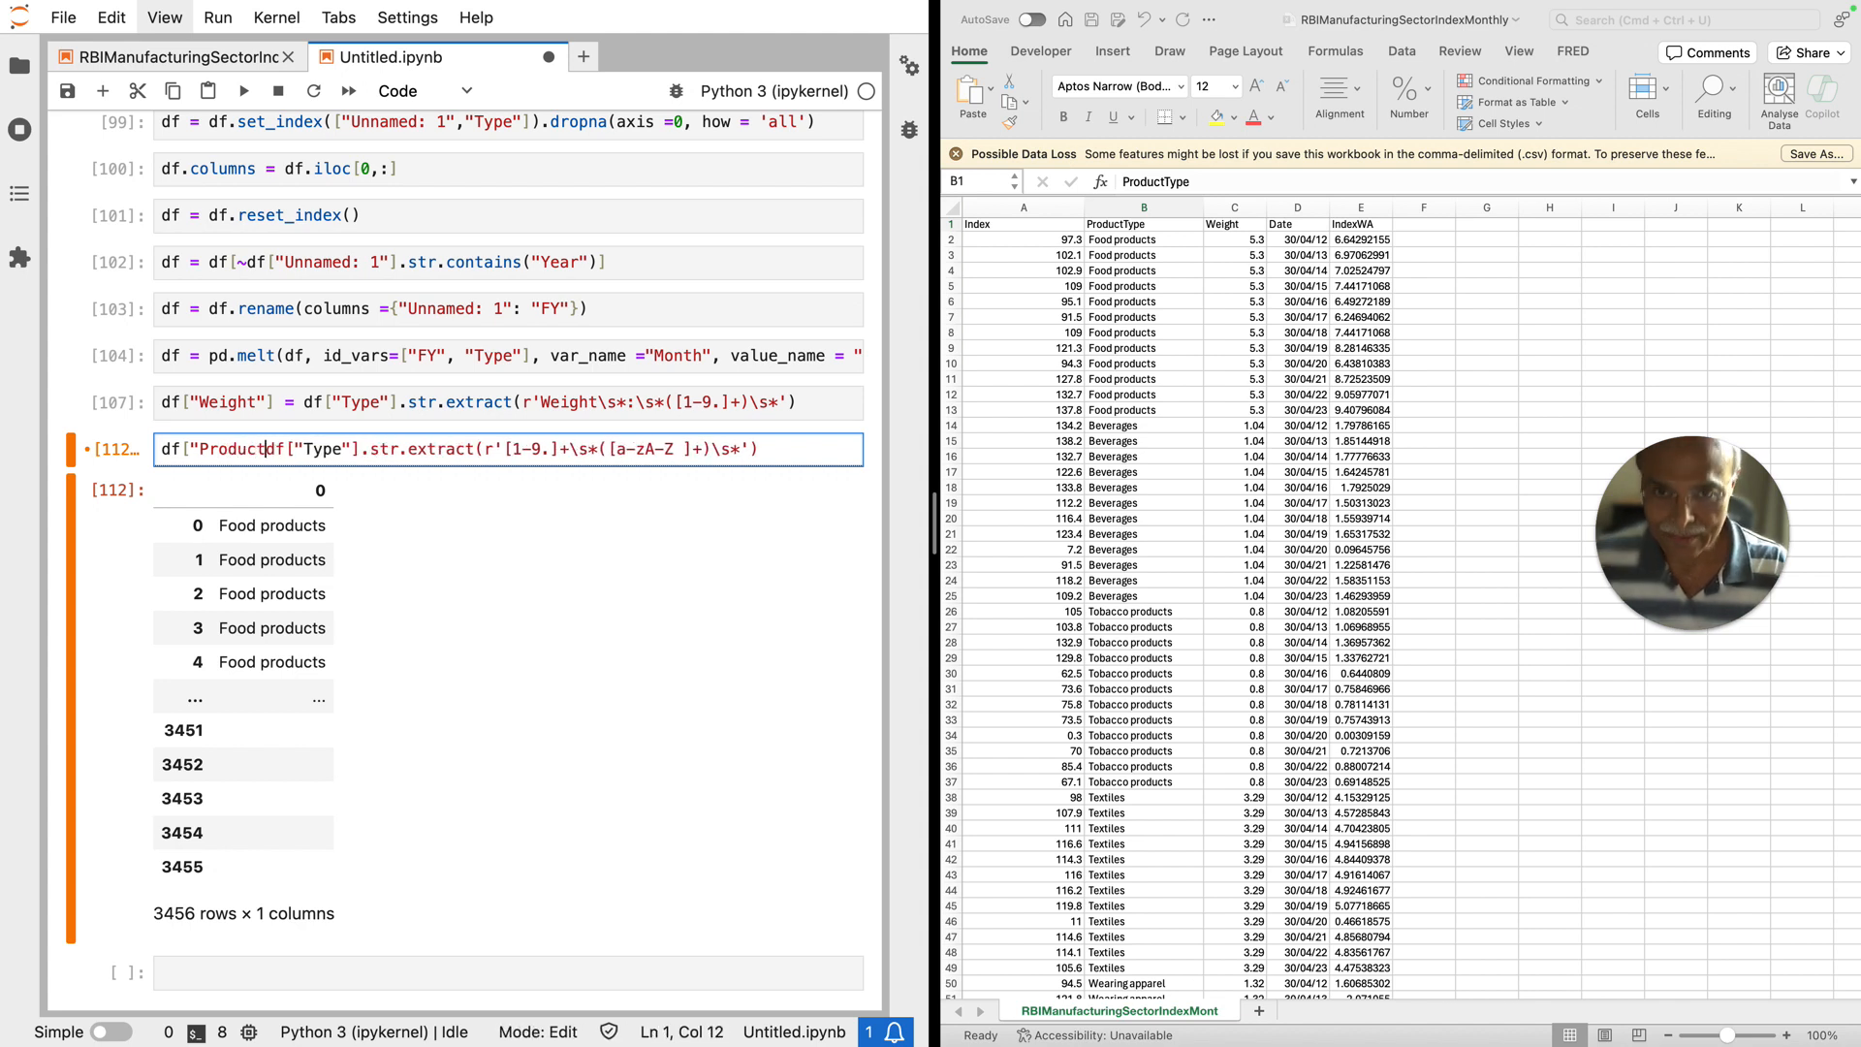
text(Type)
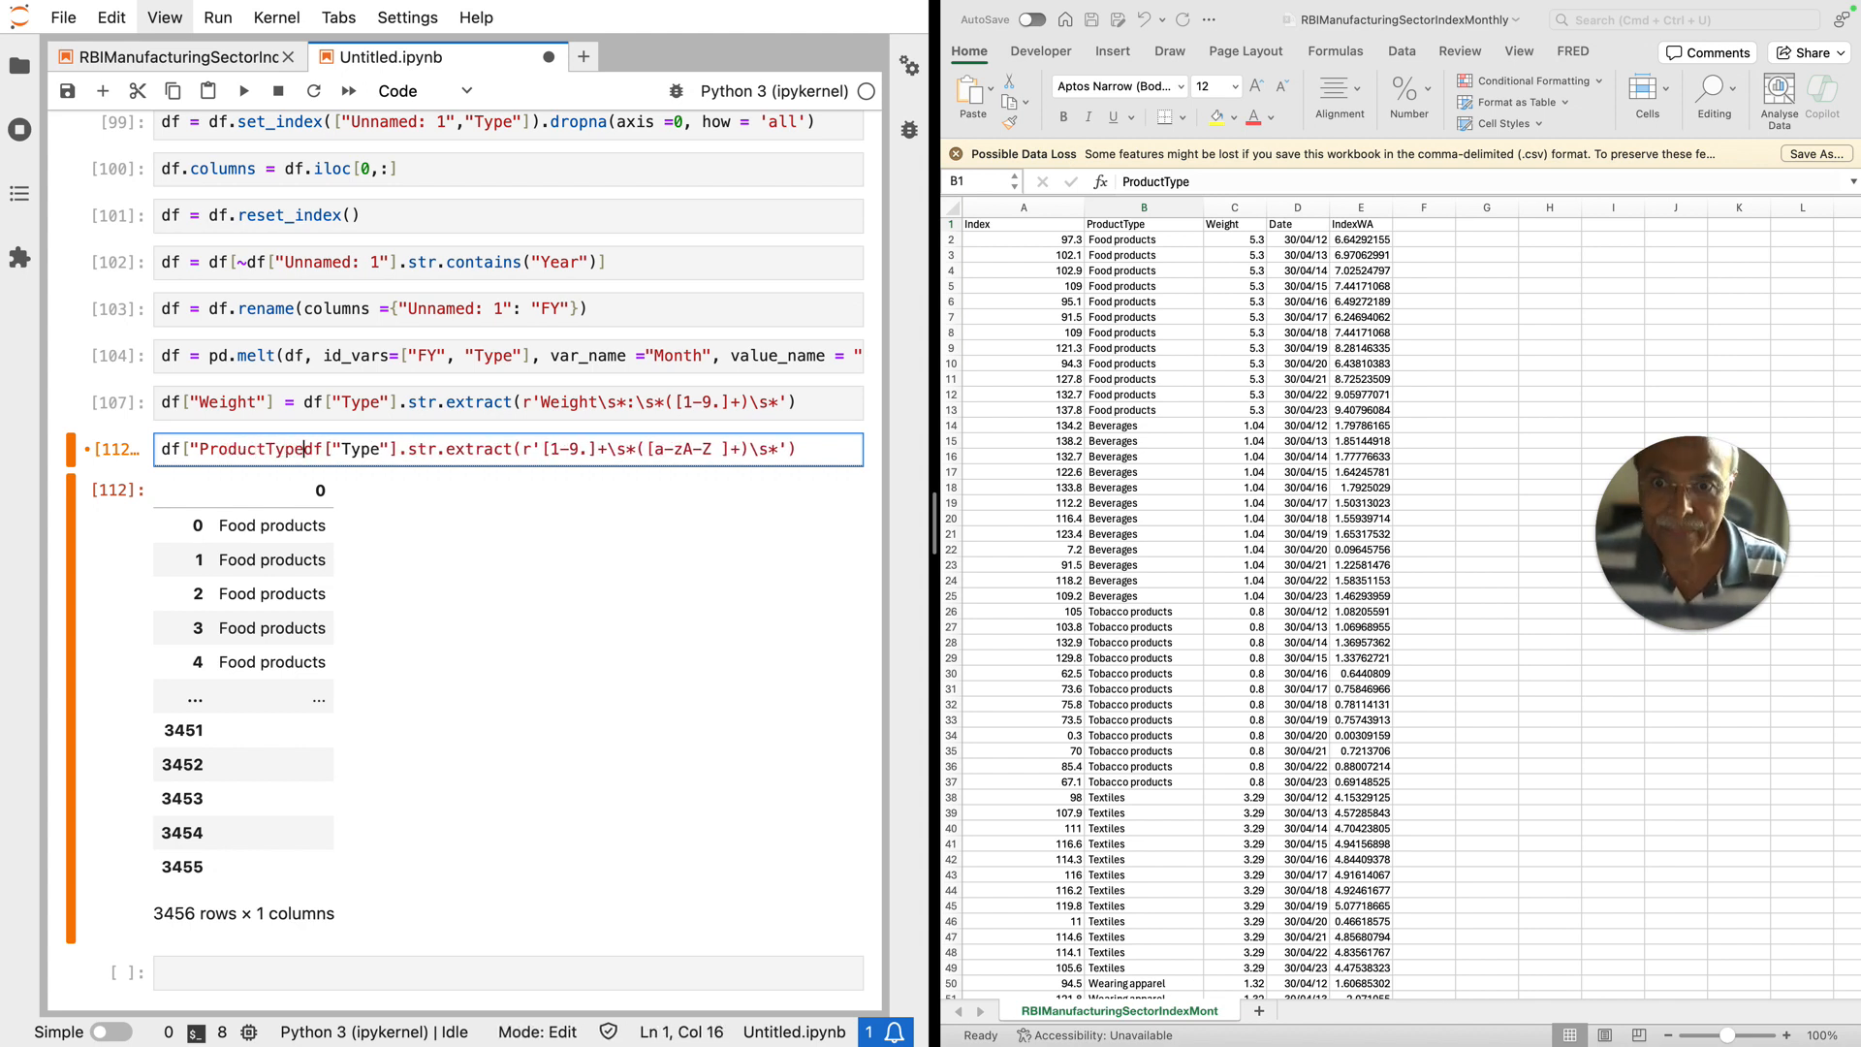
text(")
text(] =)
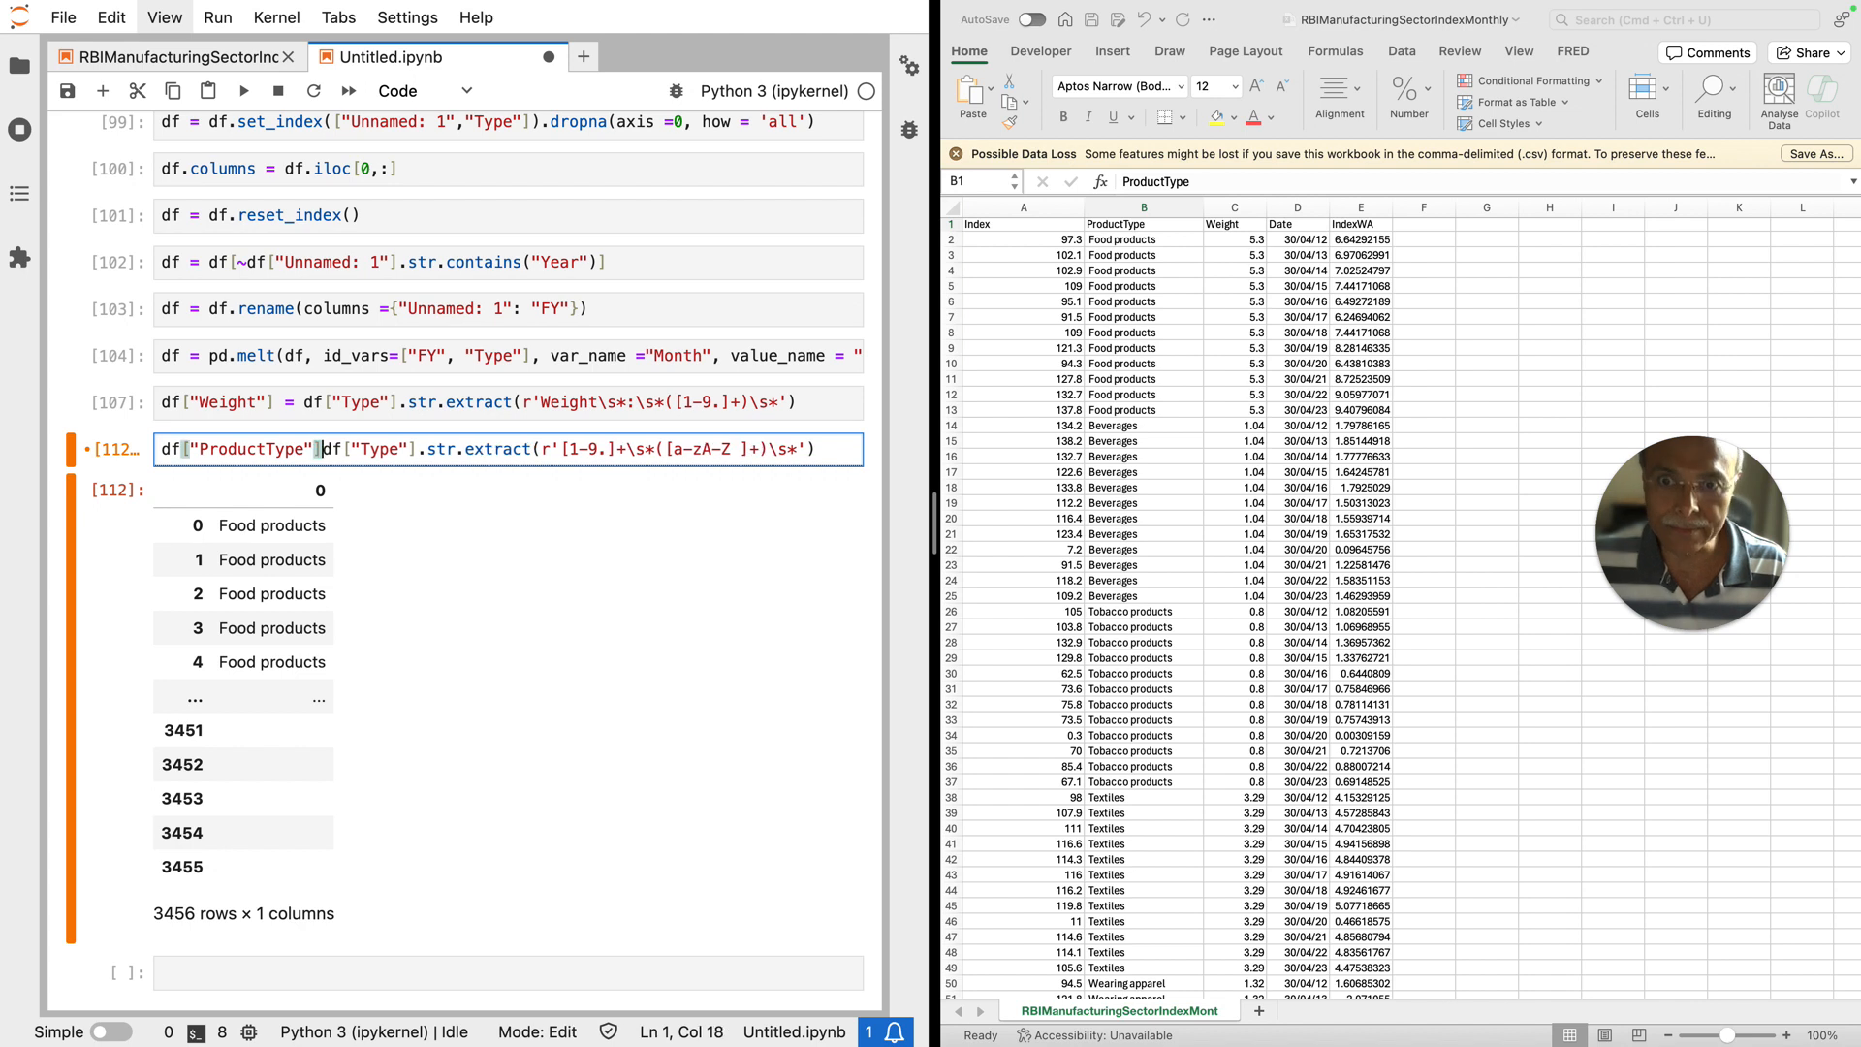
key(shift+Return)
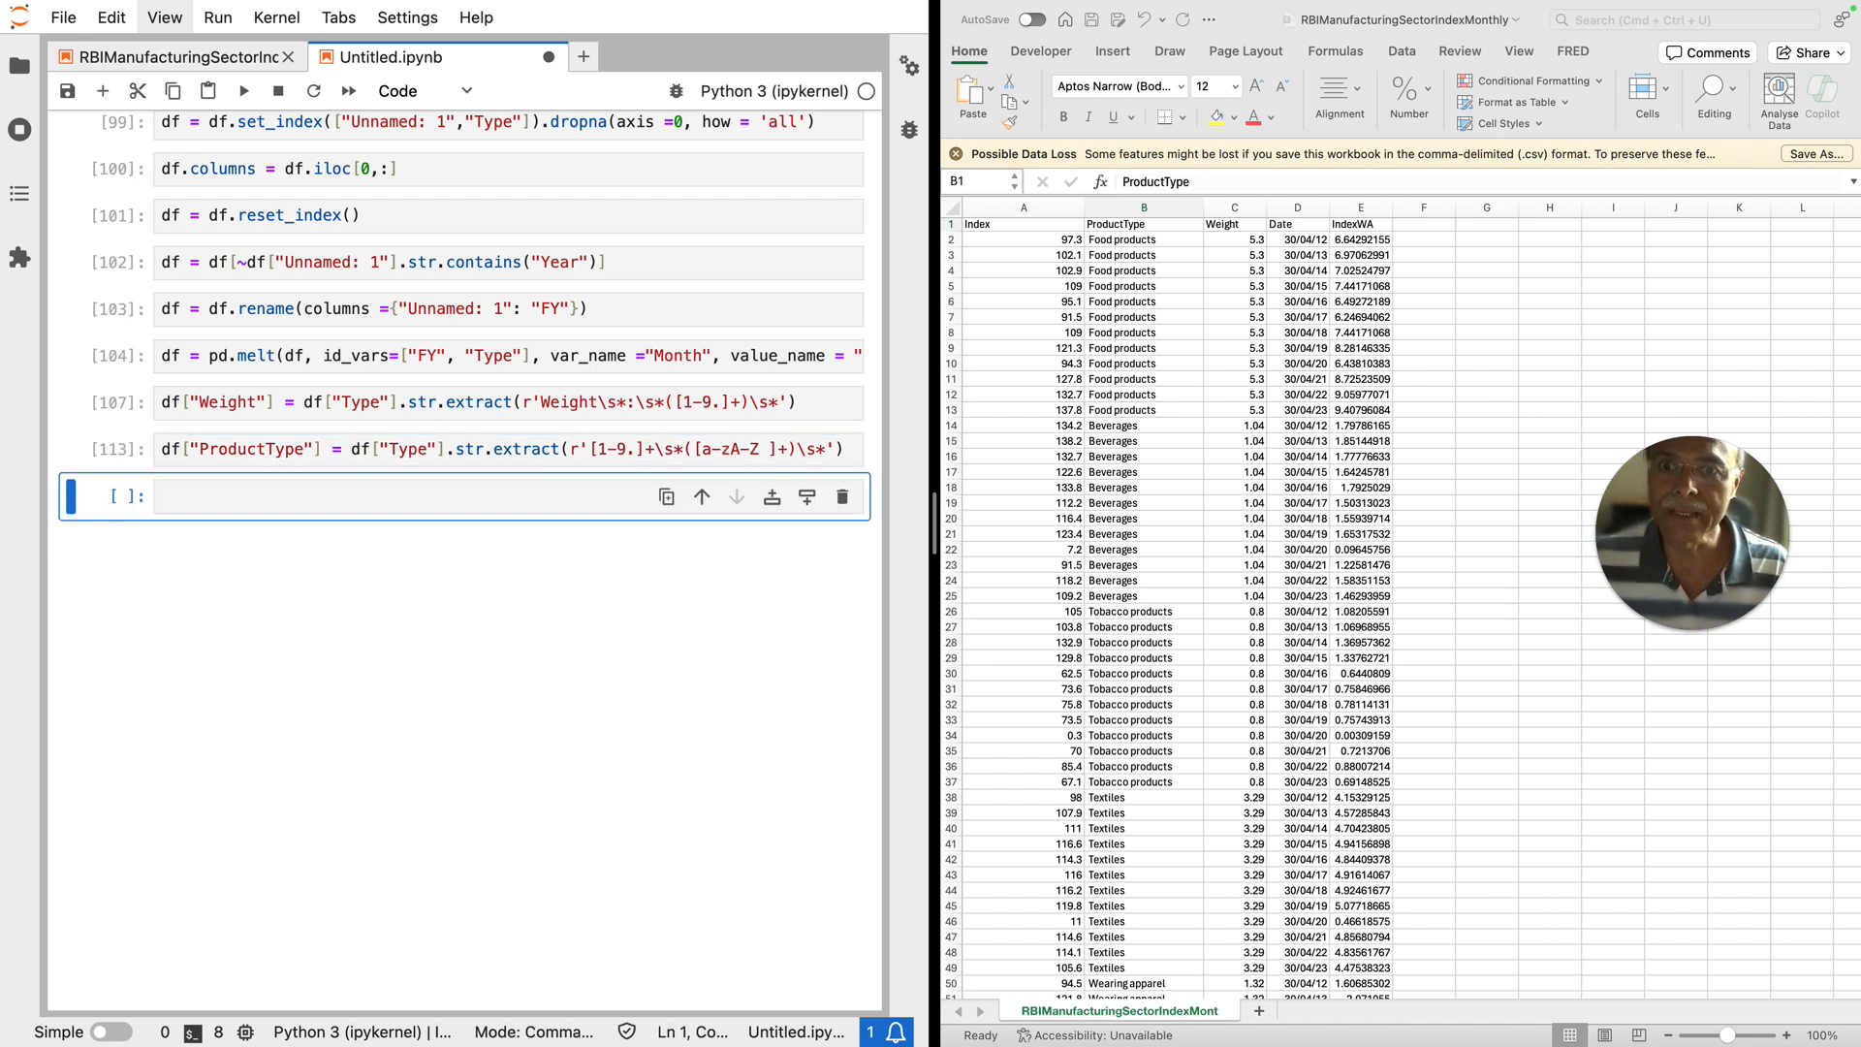
Step: Display df from a new cell and examine the extracted Weight and ProductType columns
click(179, 509)
text(df)
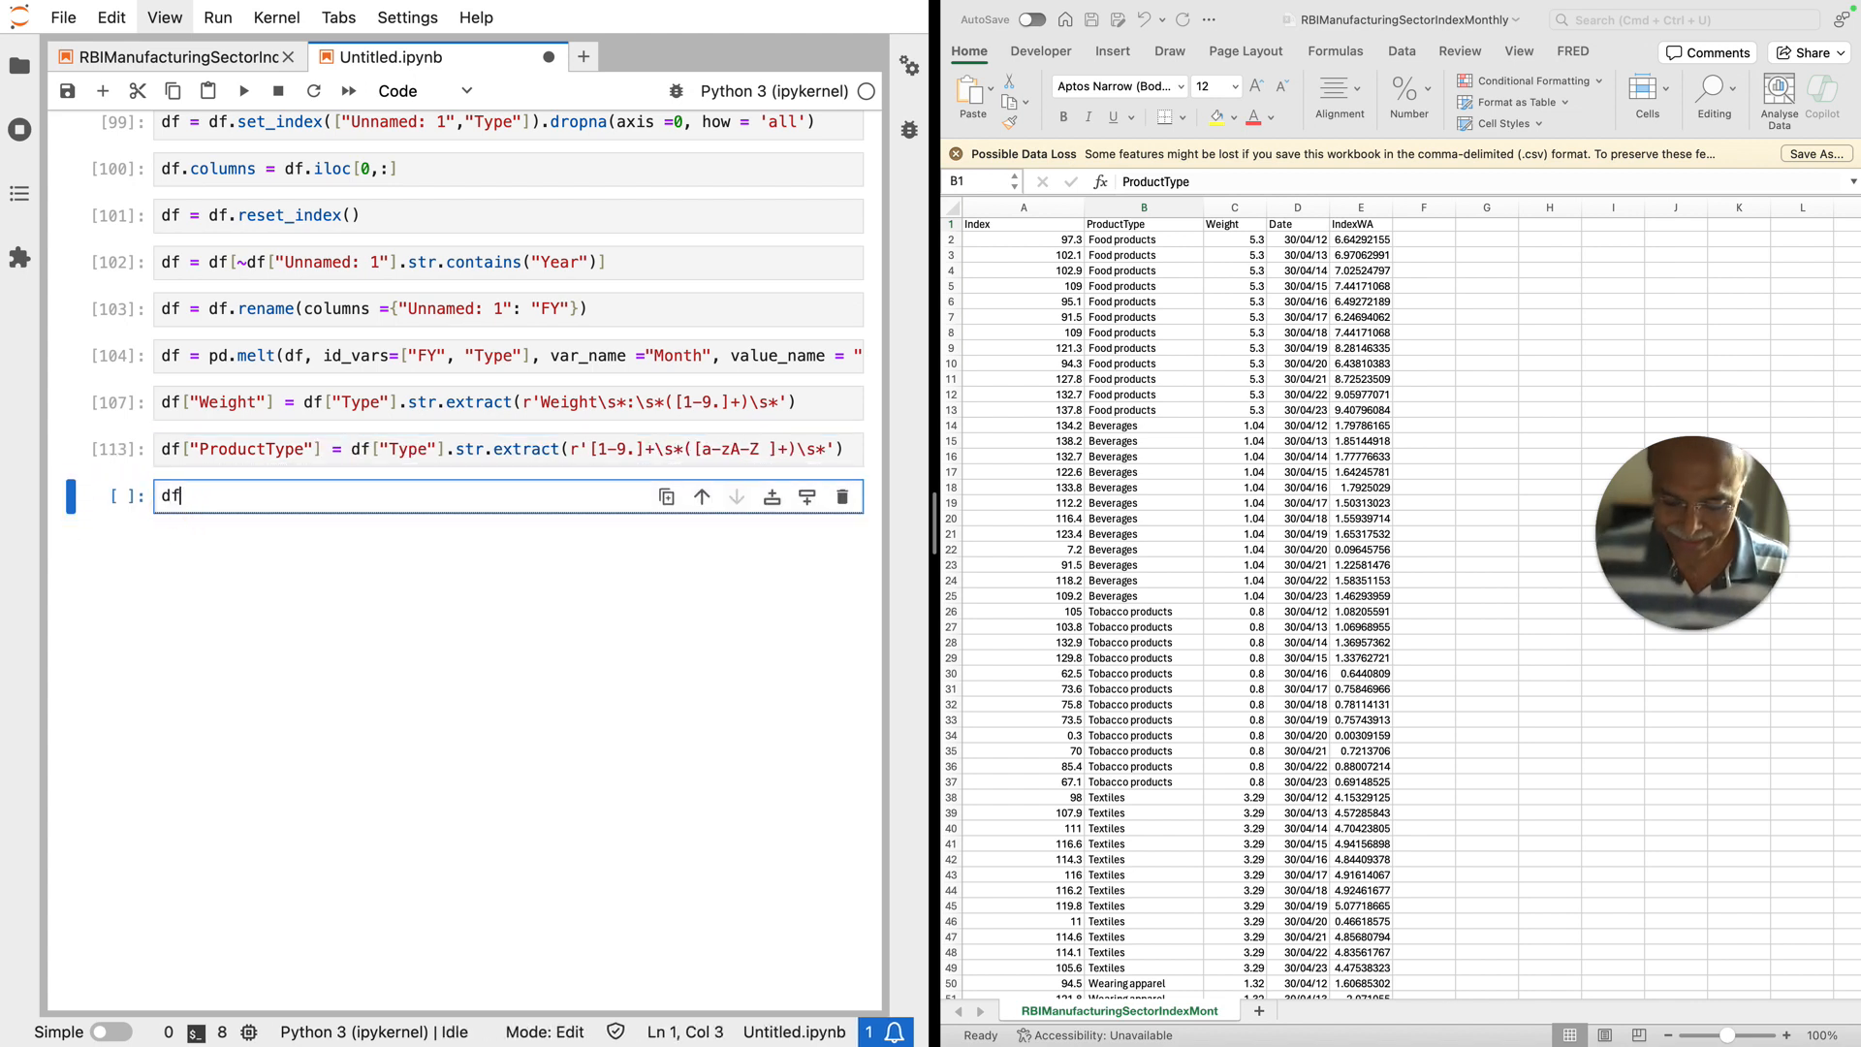
key(shift+Return)
scroll(407, 502, up, 5)
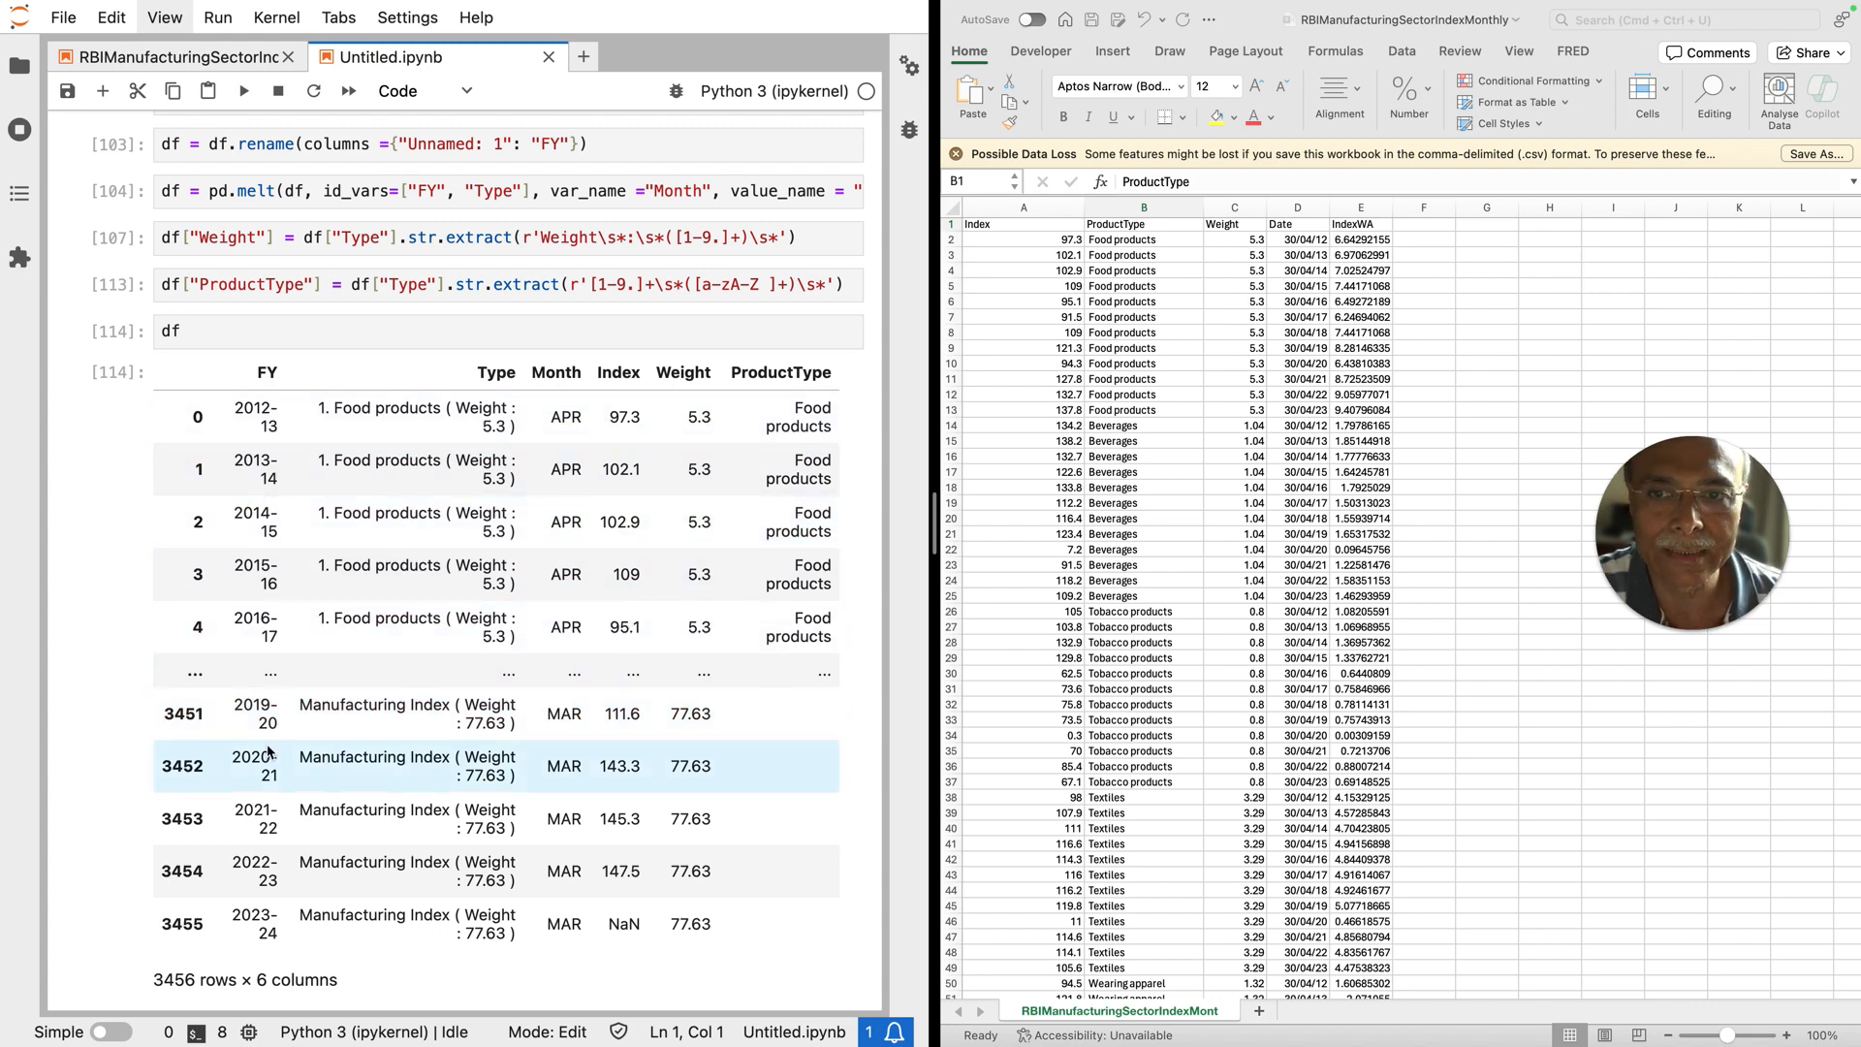
Step: Copy the month_to_int dictionary definition from the first cell of the RBIManufacturingSector notebook
click(207, 330)
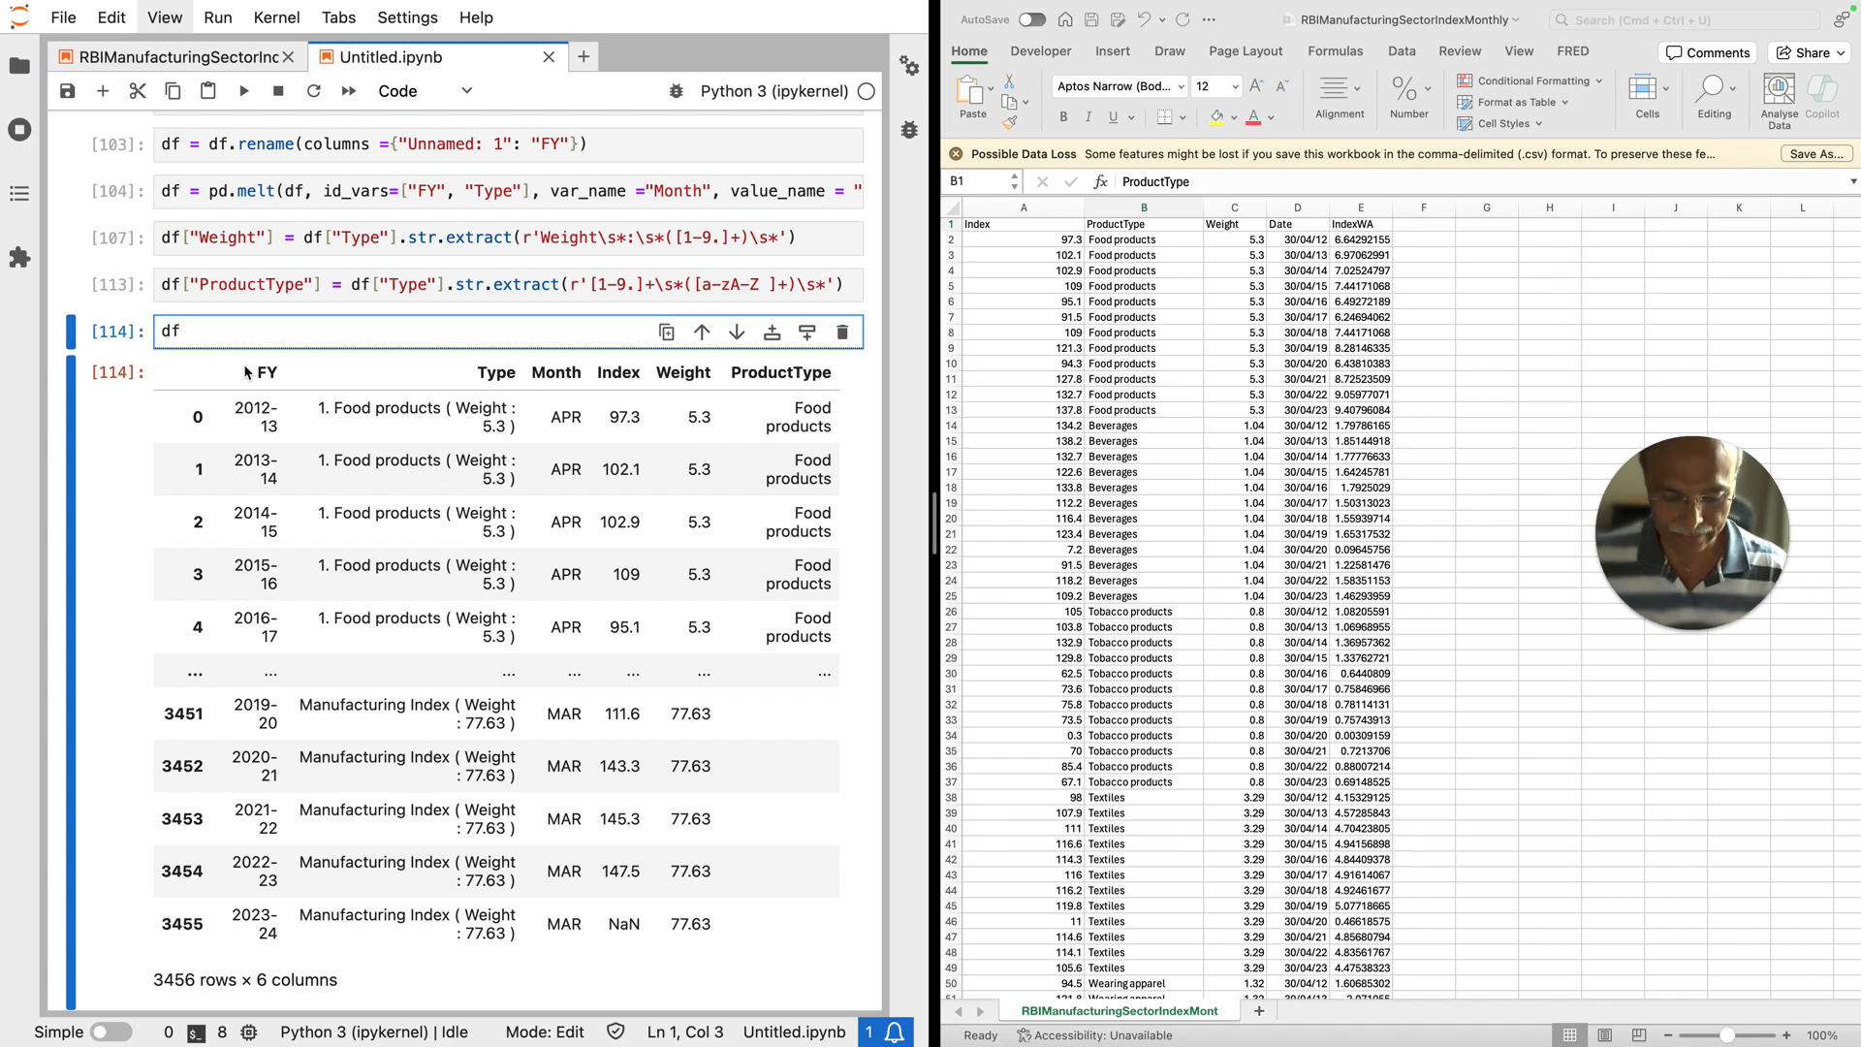
text([)
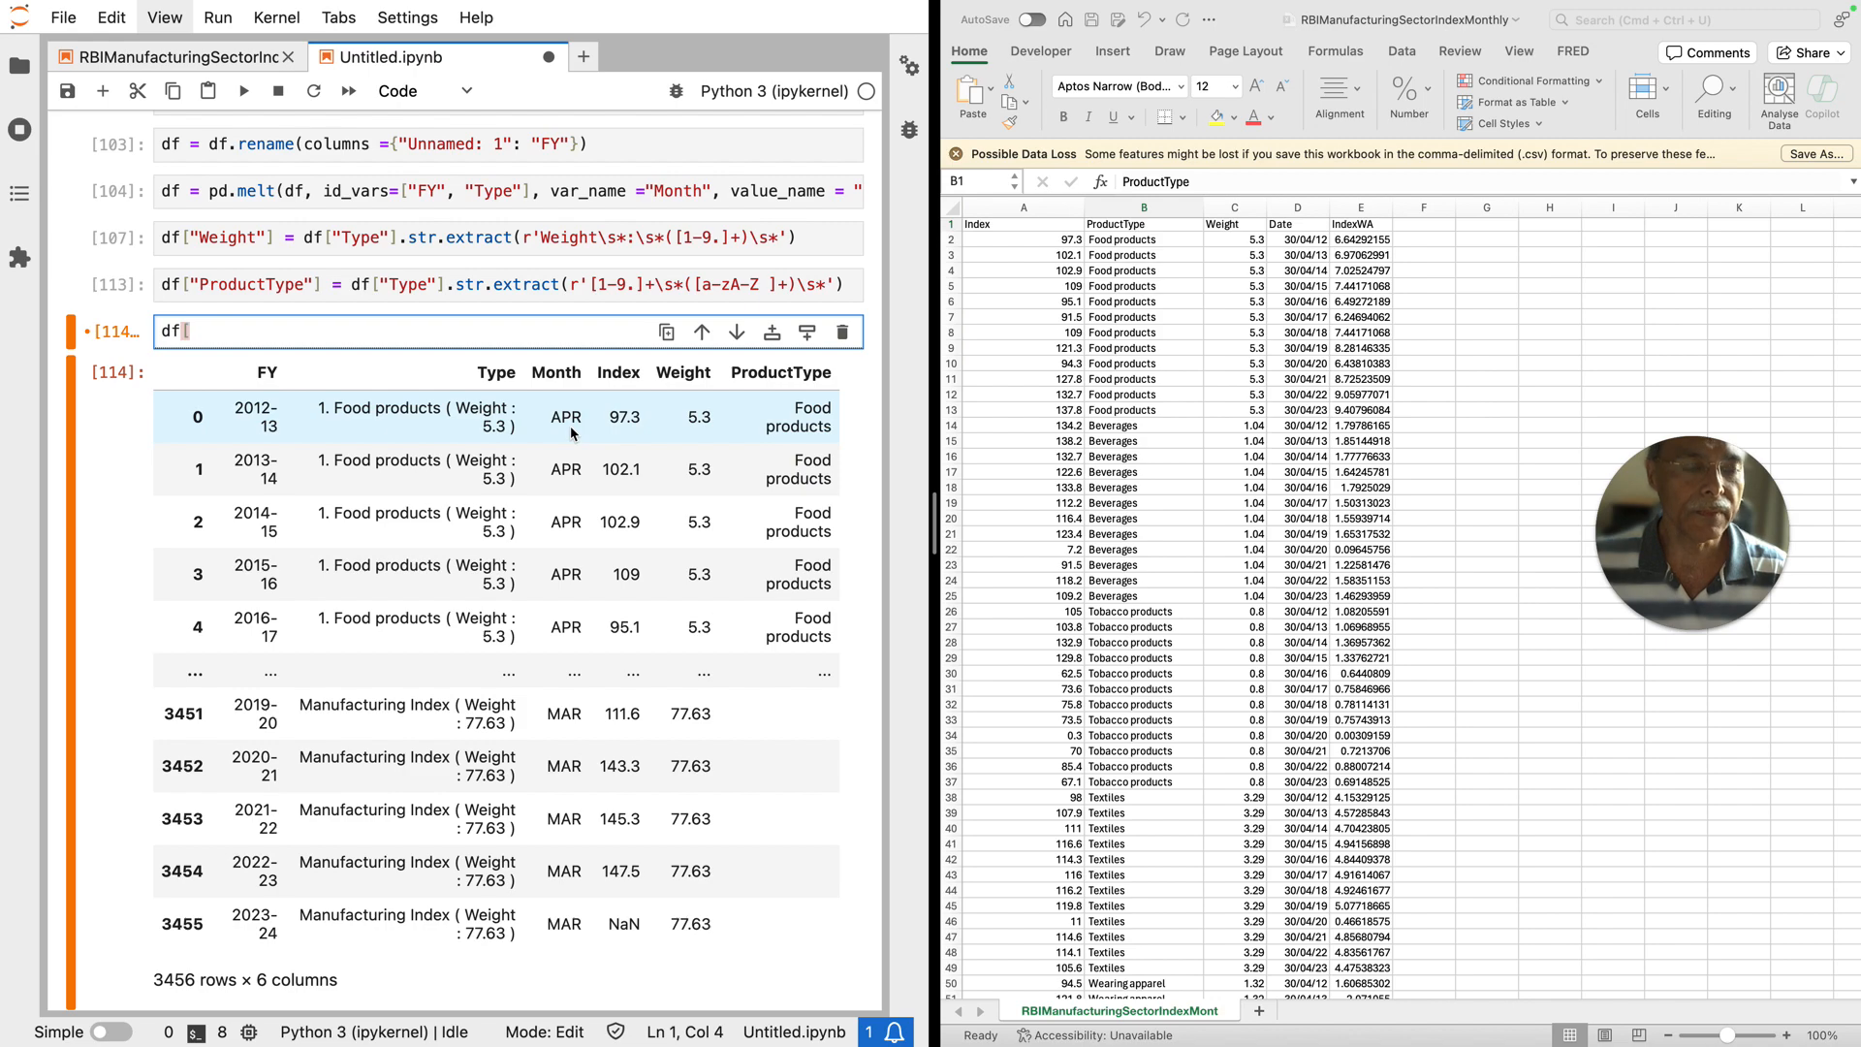
click(162, 61)
scroll(173, 349, up, 10)
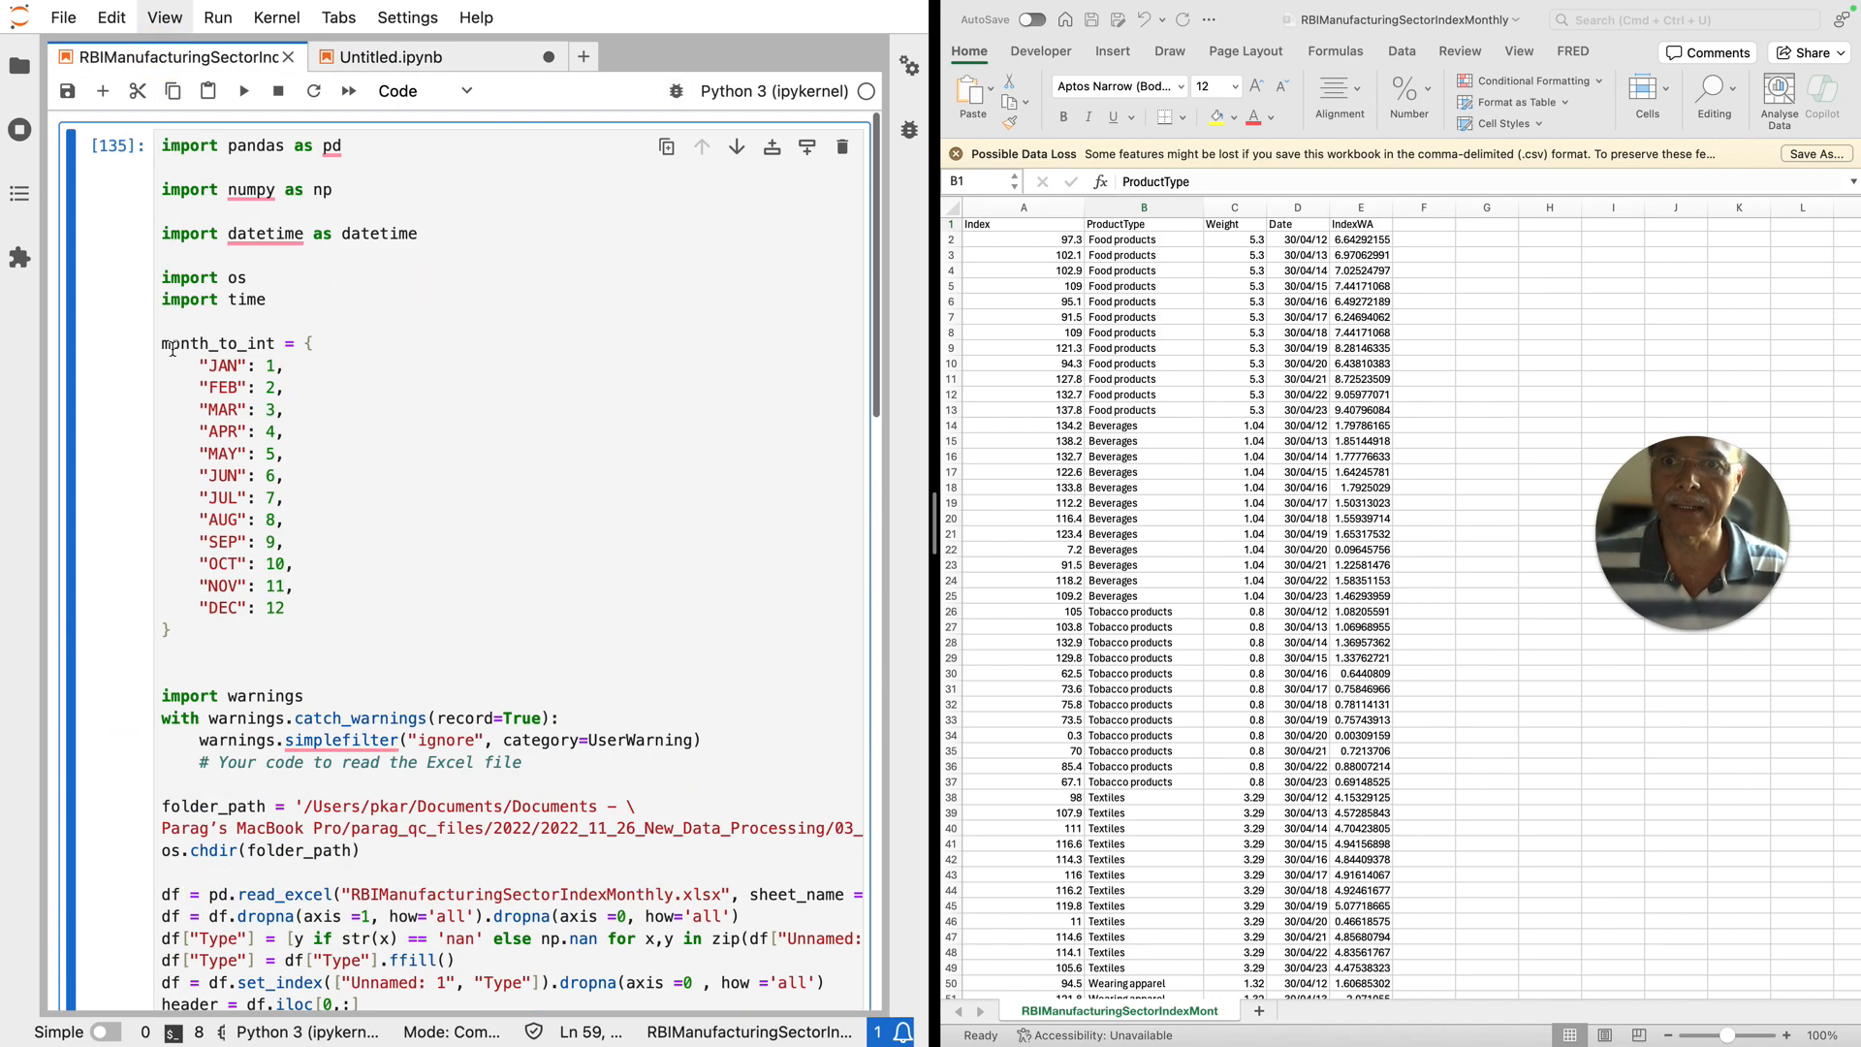
drag(161, 343, 304, 652)
key(ctrl+c)
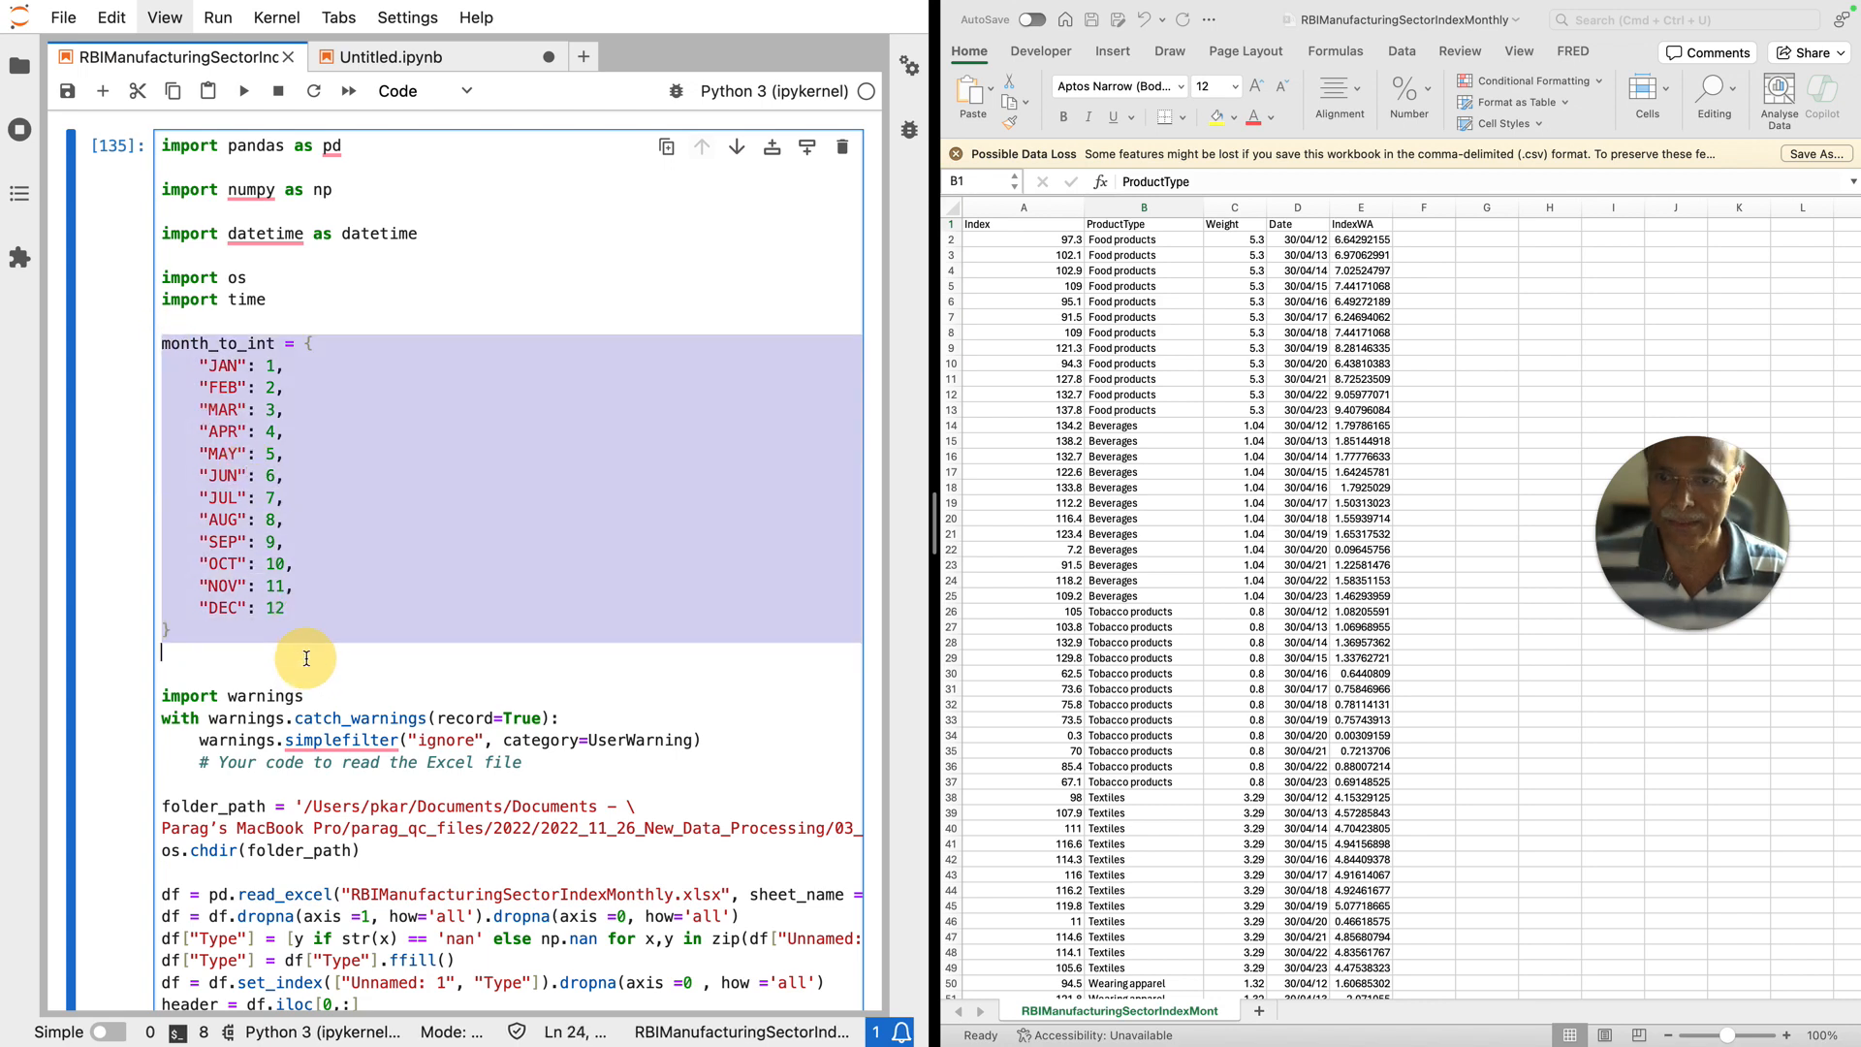
Step: Replace the contents of the unfinished df cell in Untitled.ipynb with the copied month_to_int dictionary and run it
click(422, 62)
scroll(291, 442, up, 2)
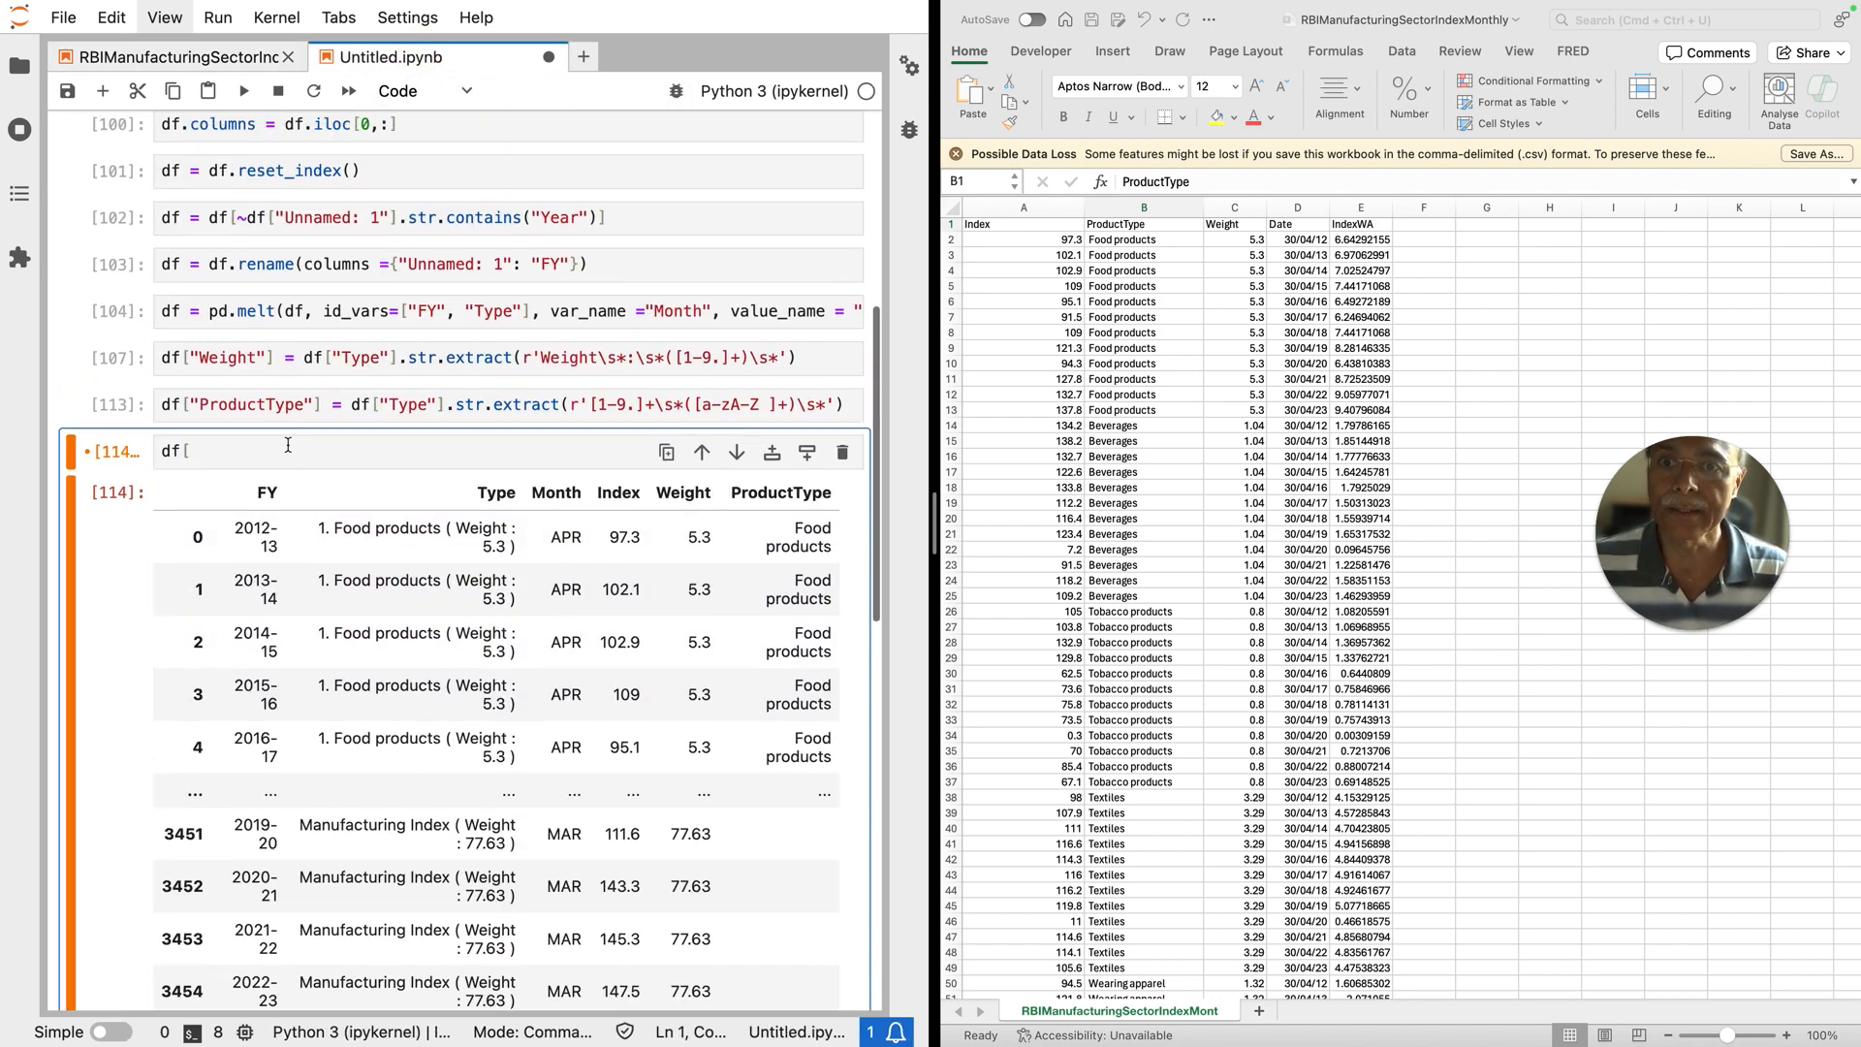
click(288, 444)
key(ctrl+a)
key(ctrl+v)
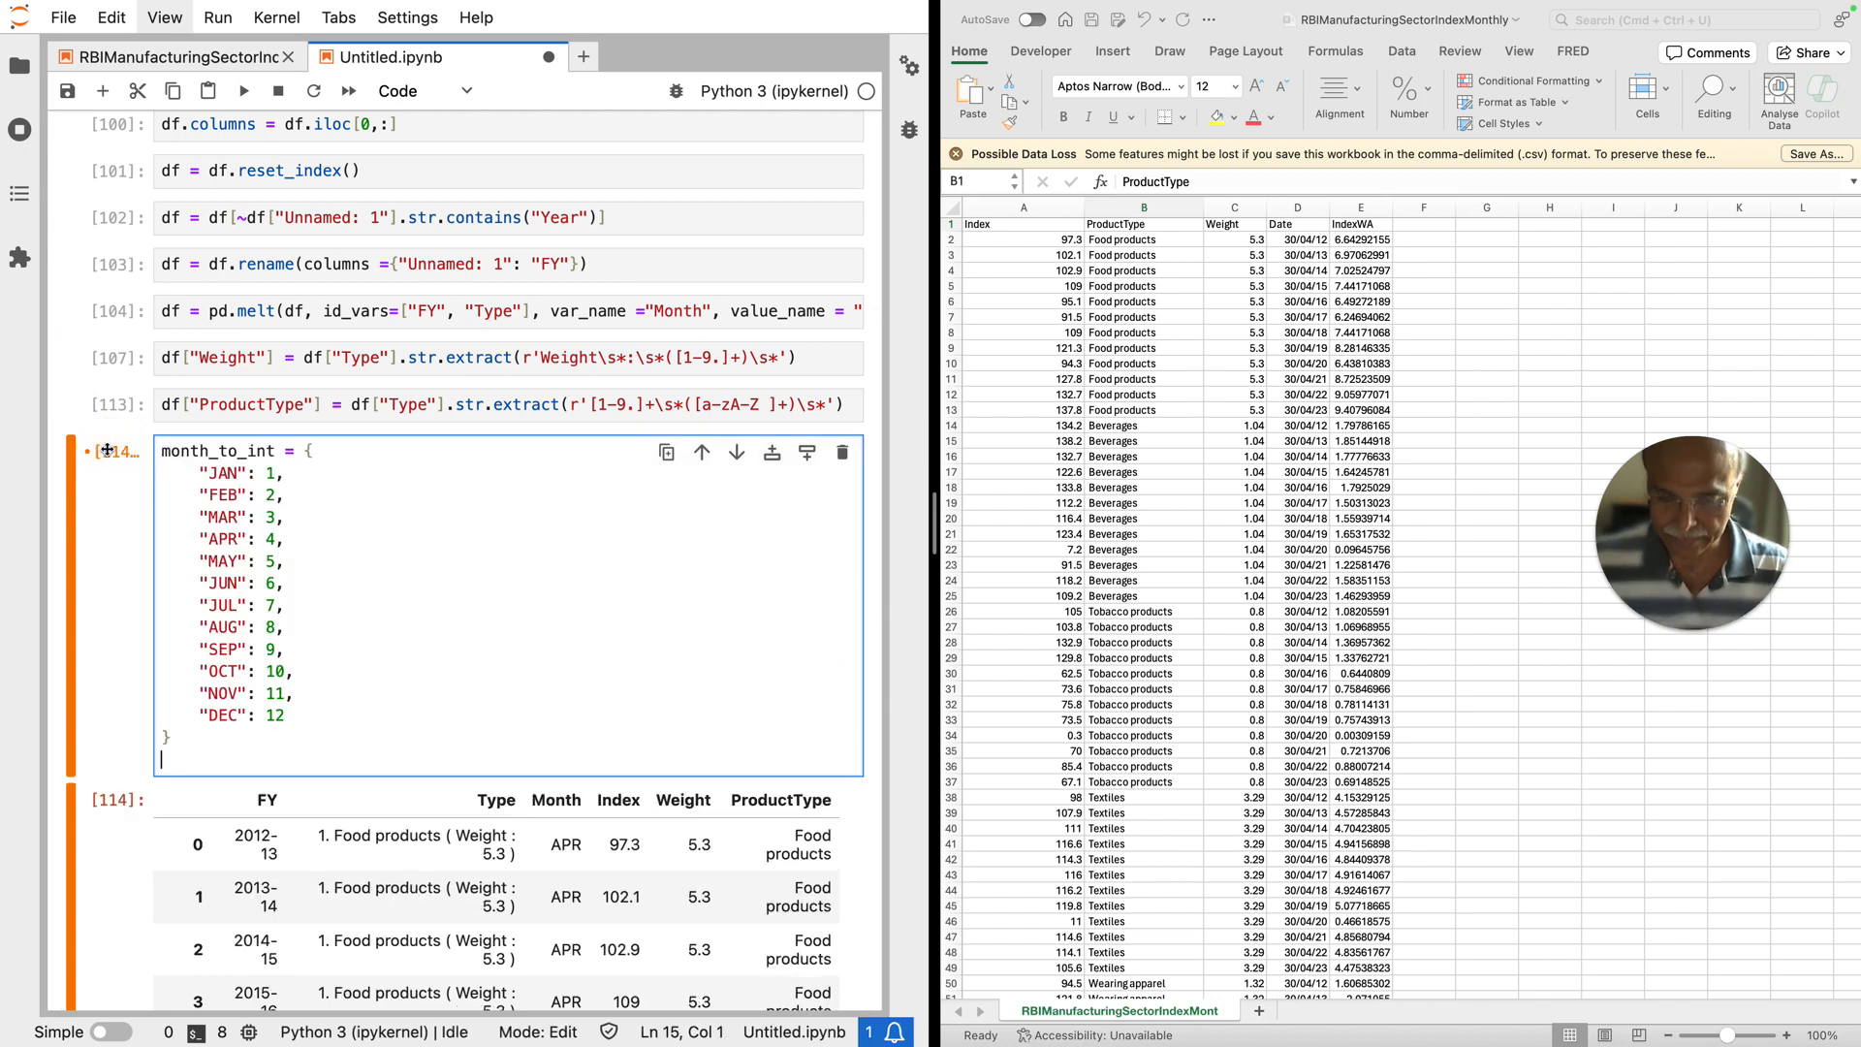
key(shift+Return)
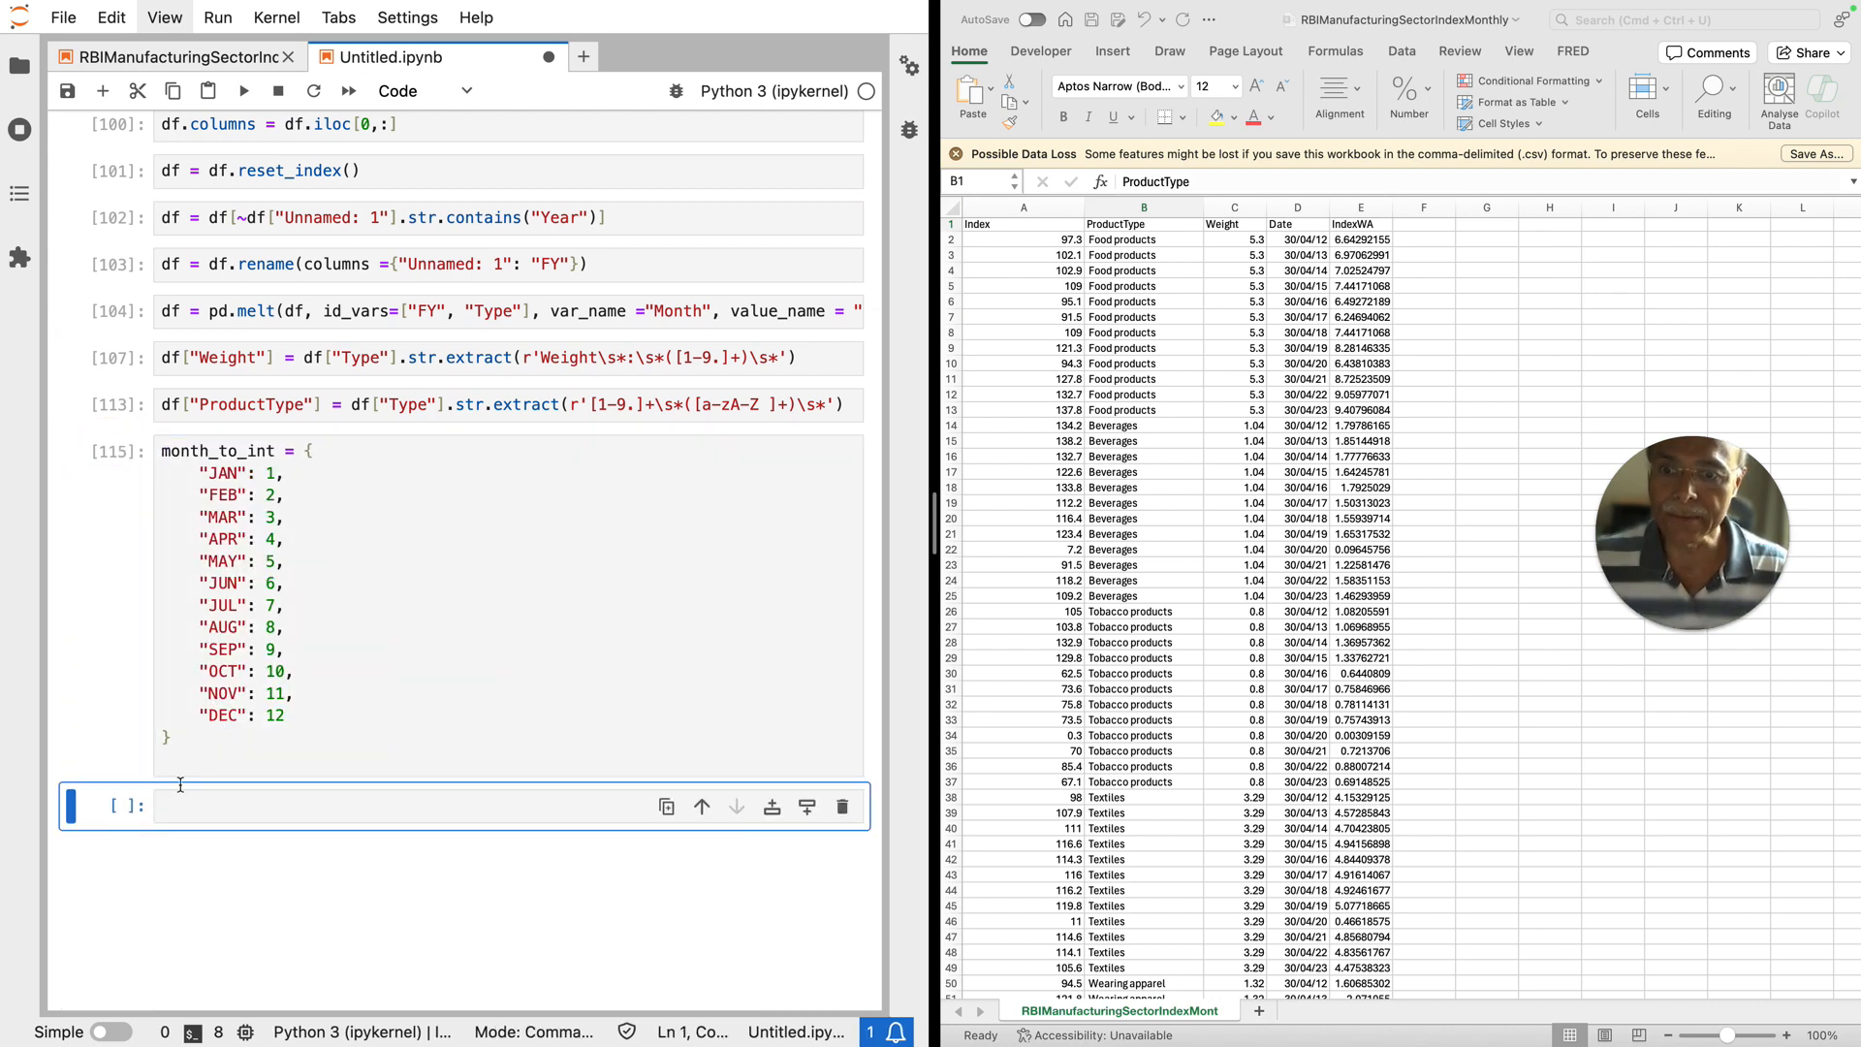
Step: Write df.replace(month_to_int) in a new cell to convert month names to numbers, and run it
click(171, 817)
text(df)
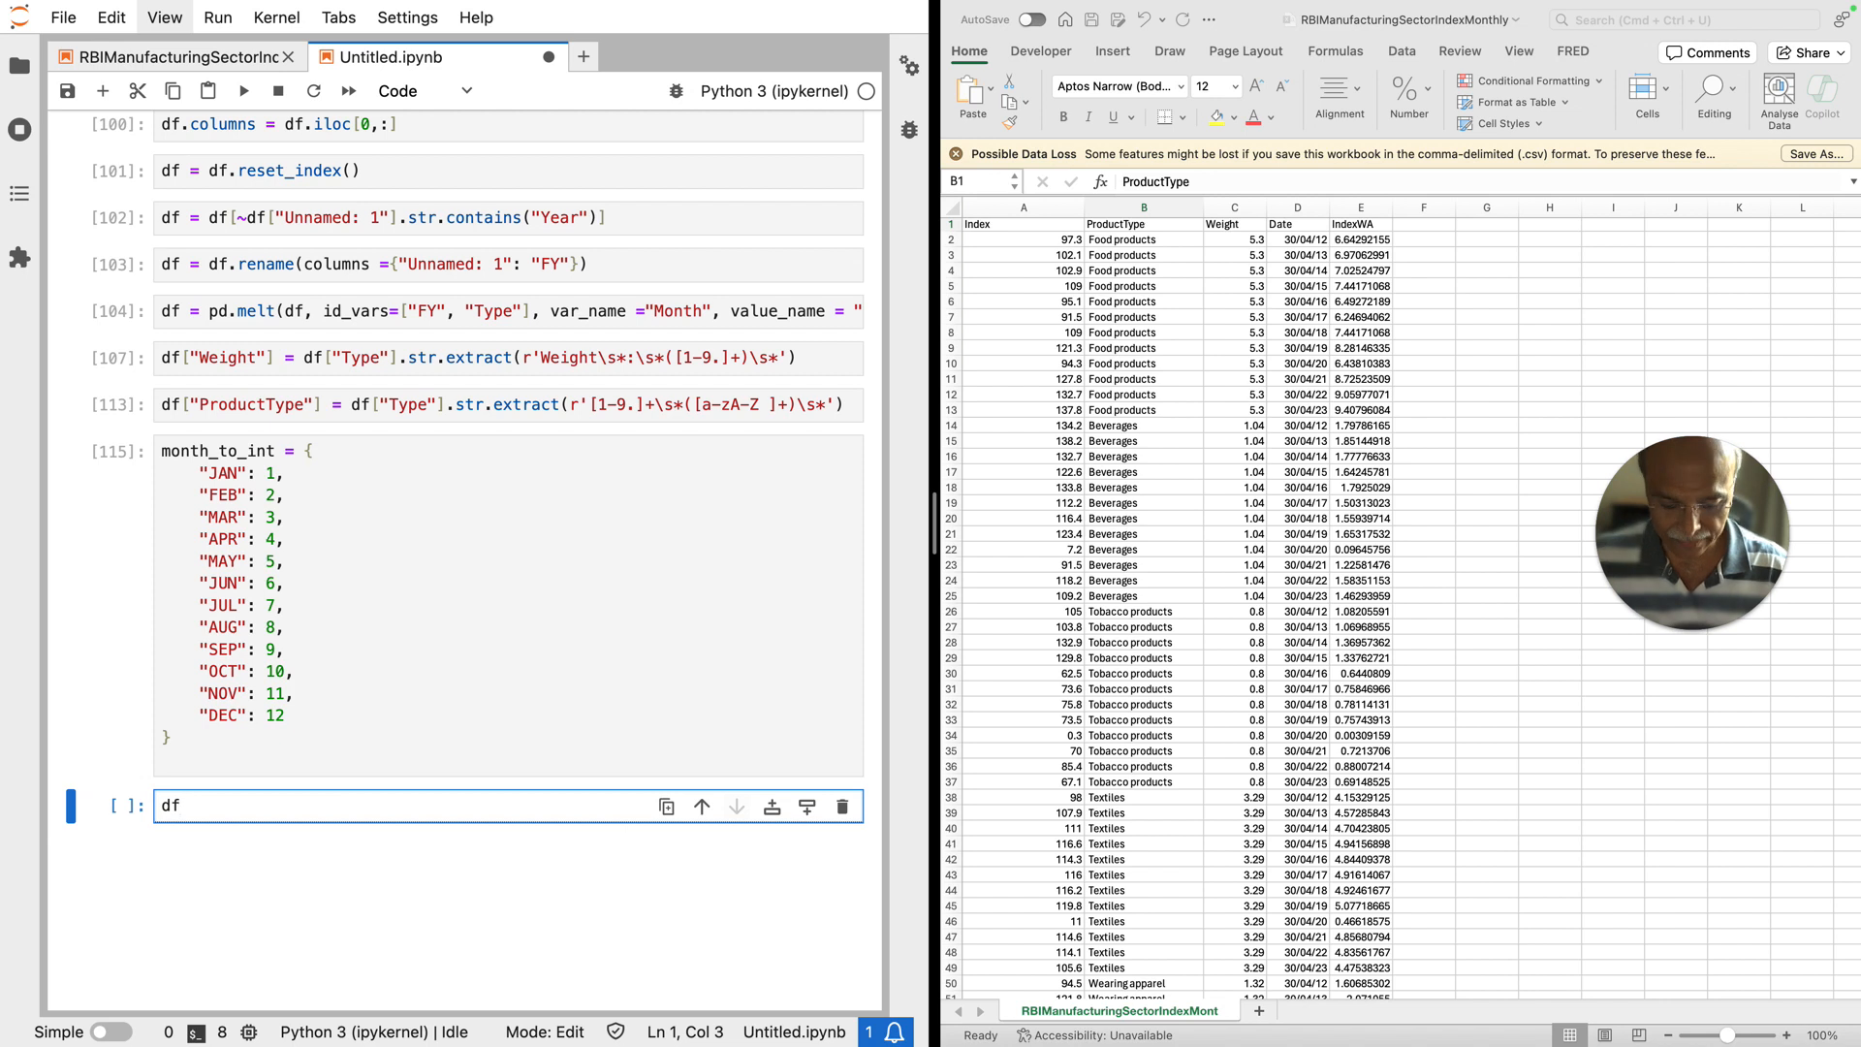
text(.replace)
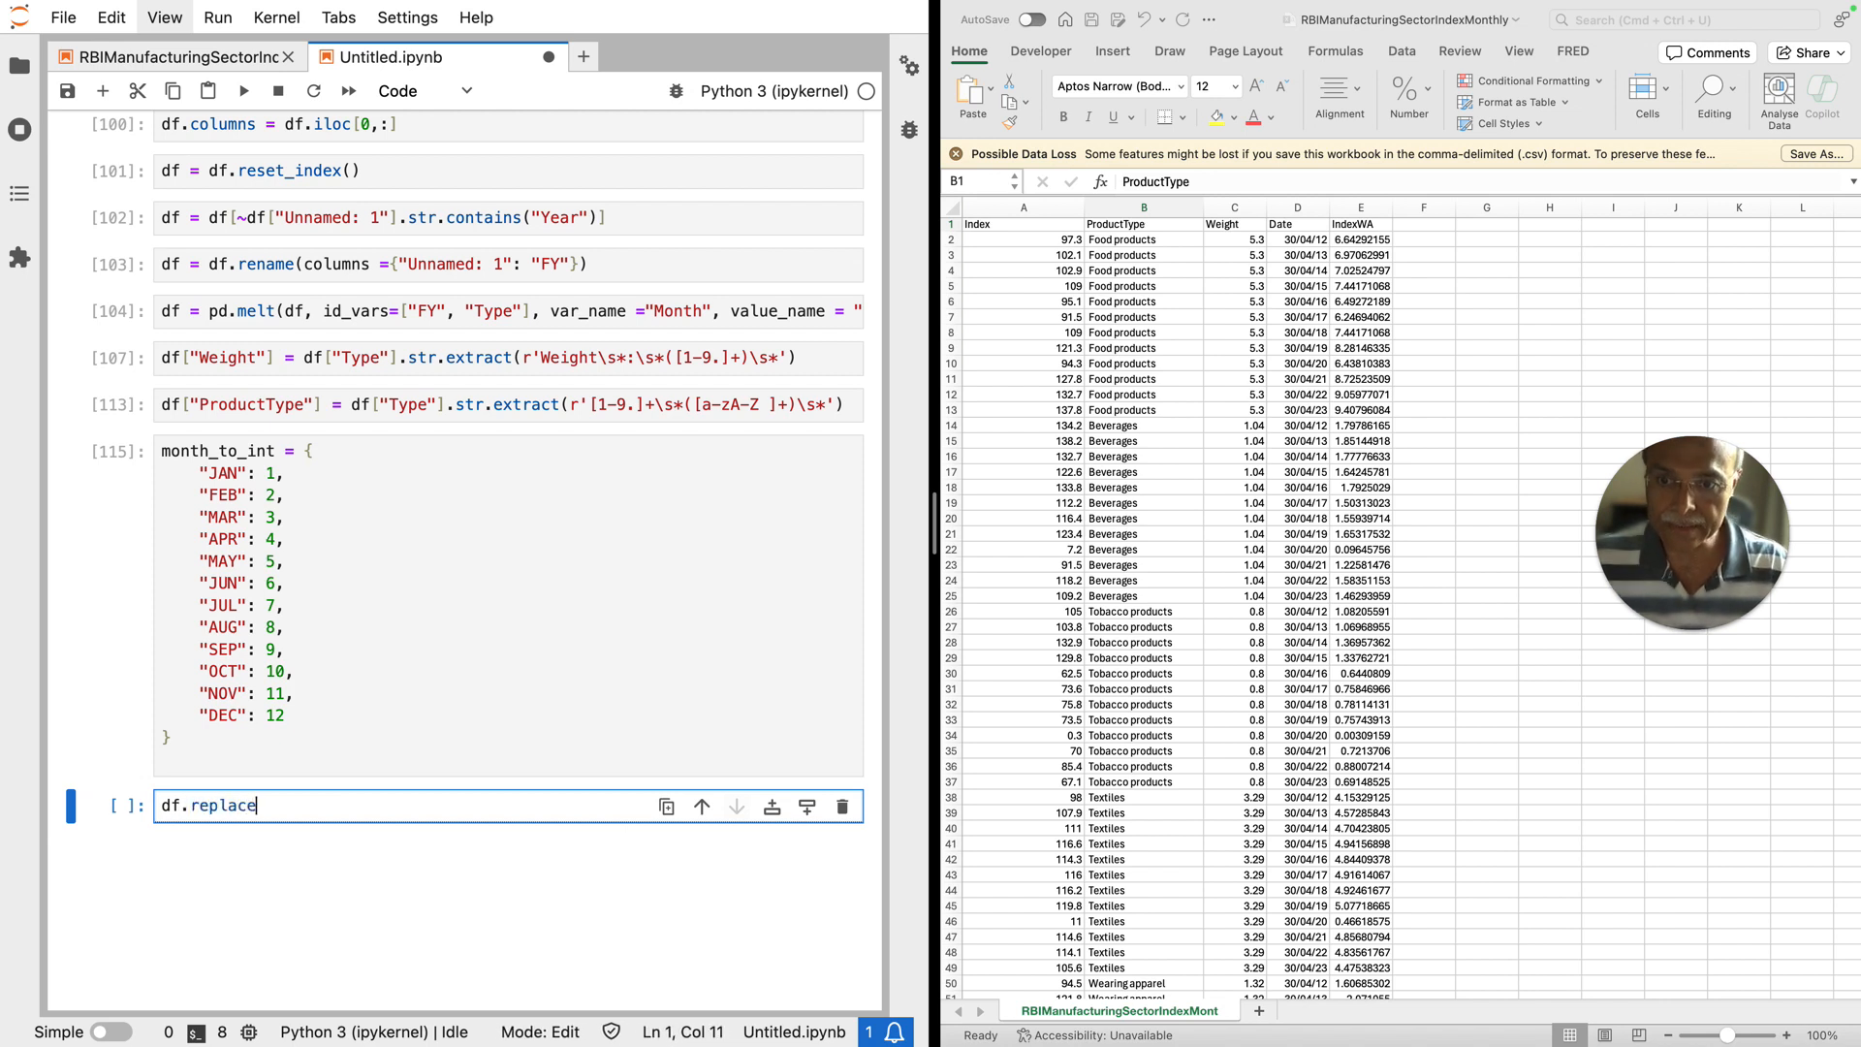
text(()
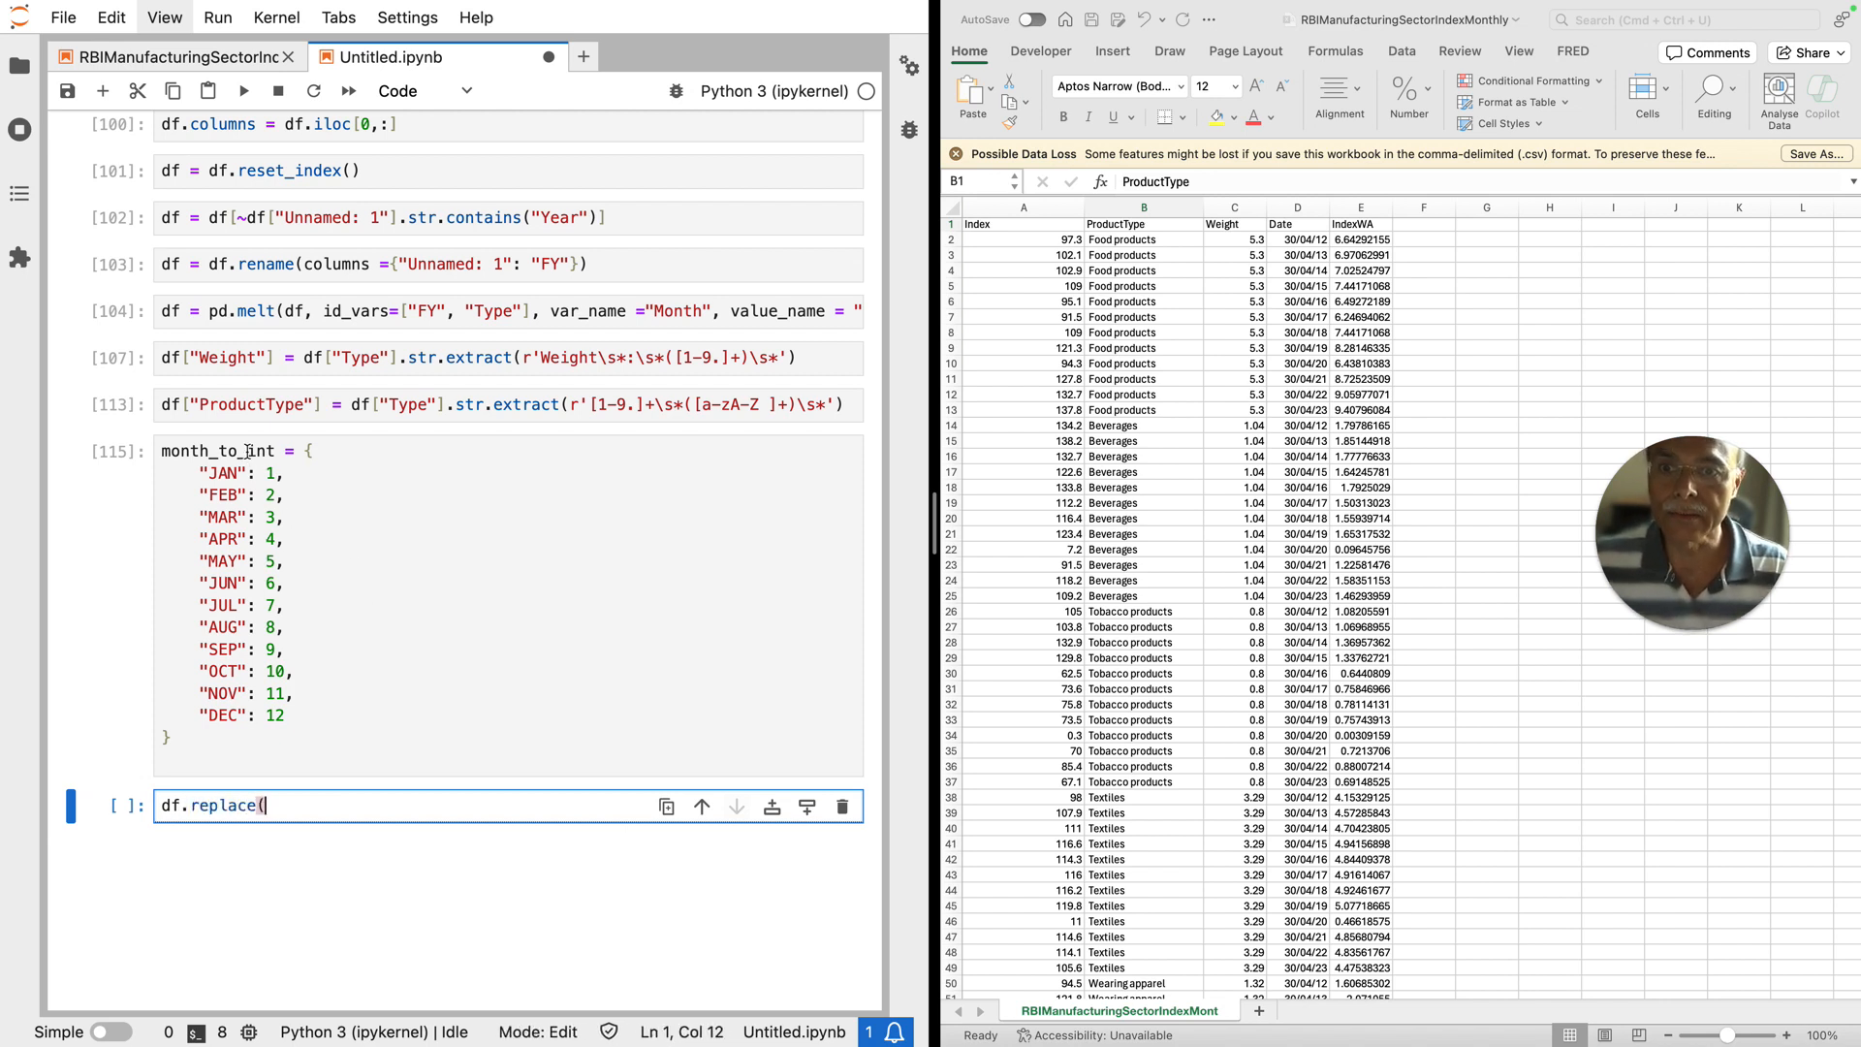
double_click(248, 452)
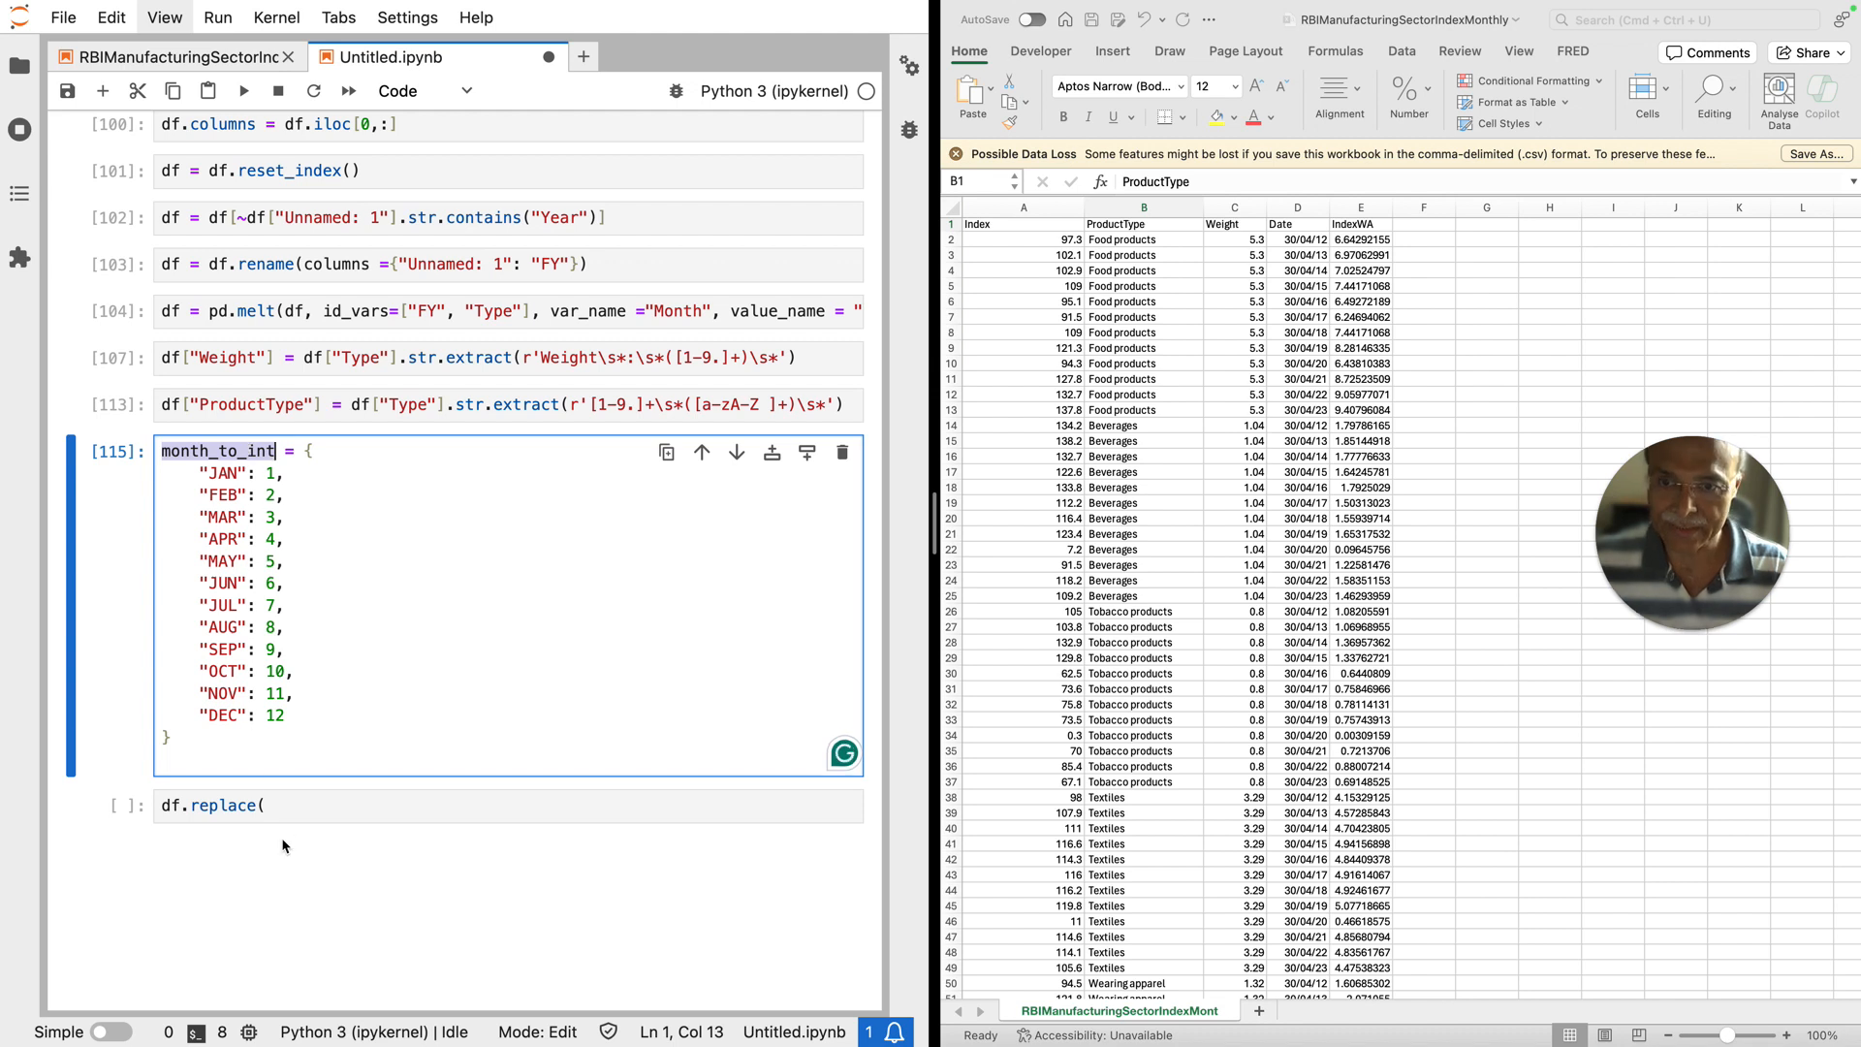
click(276, 807)
text(month_to_int))
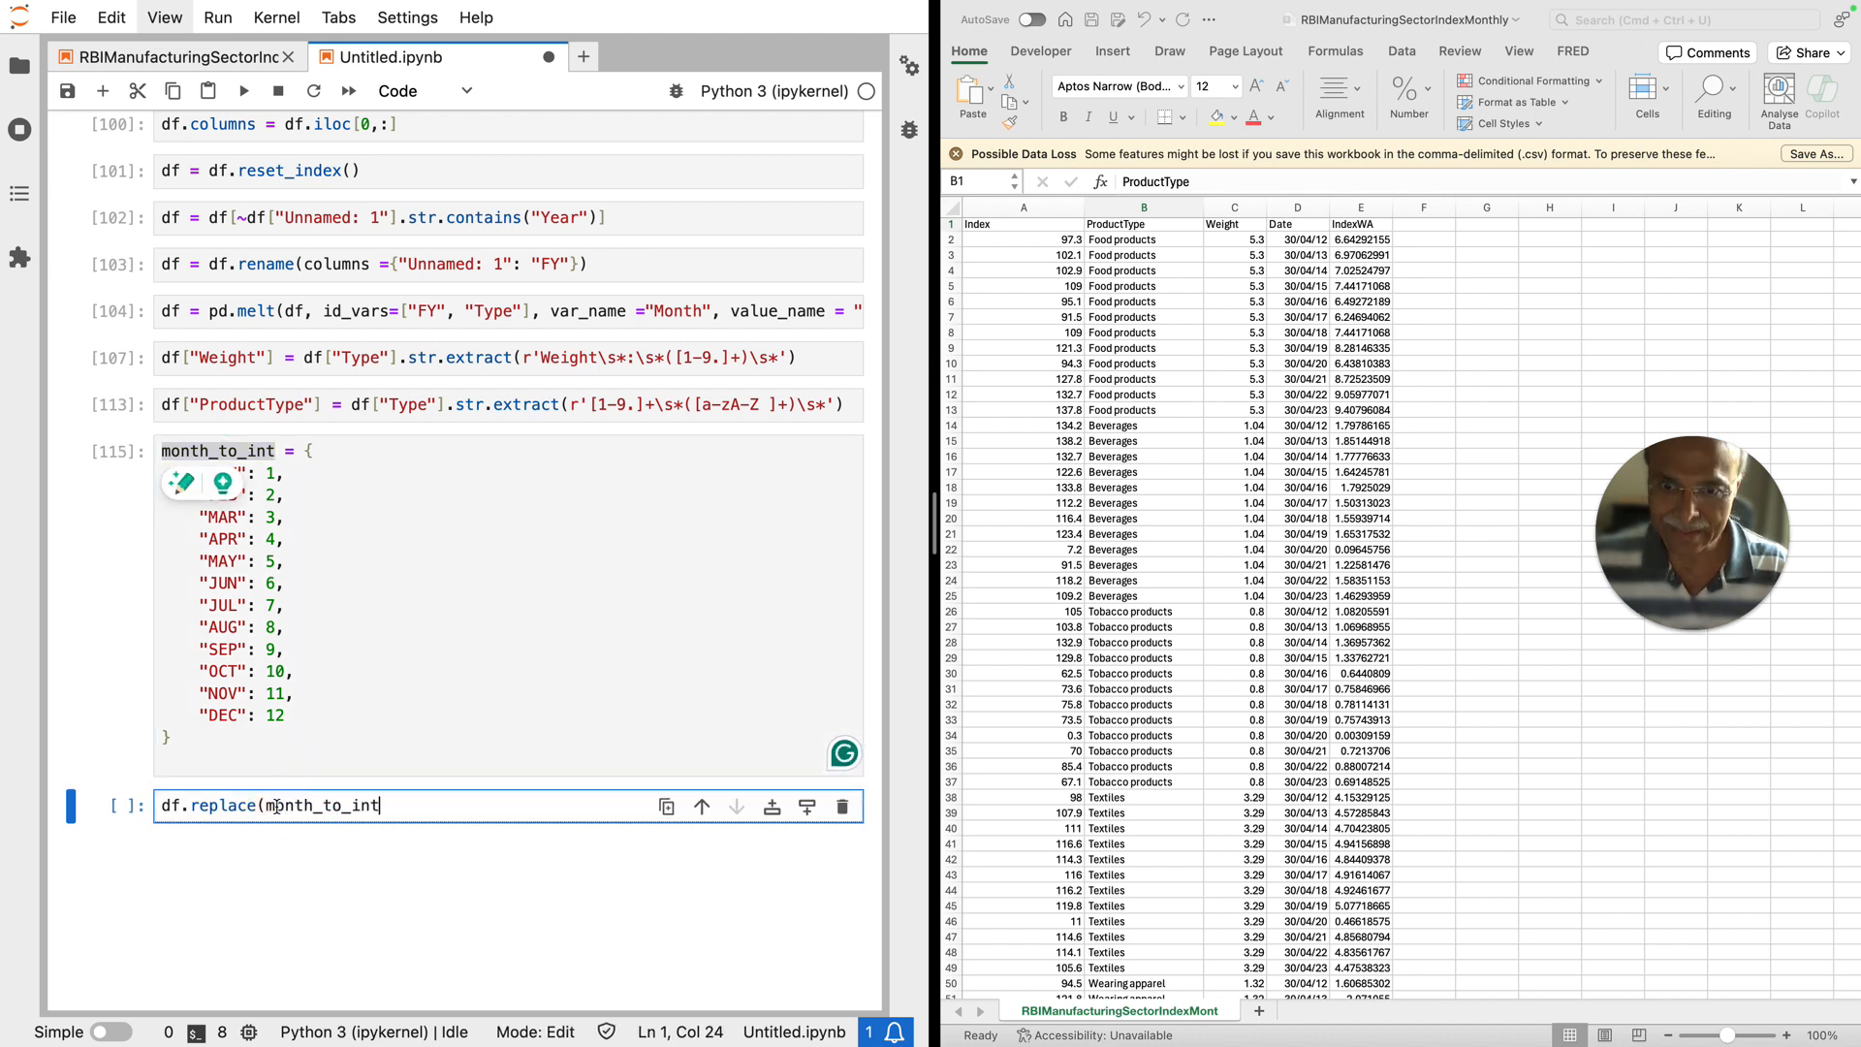
click(438, 555)
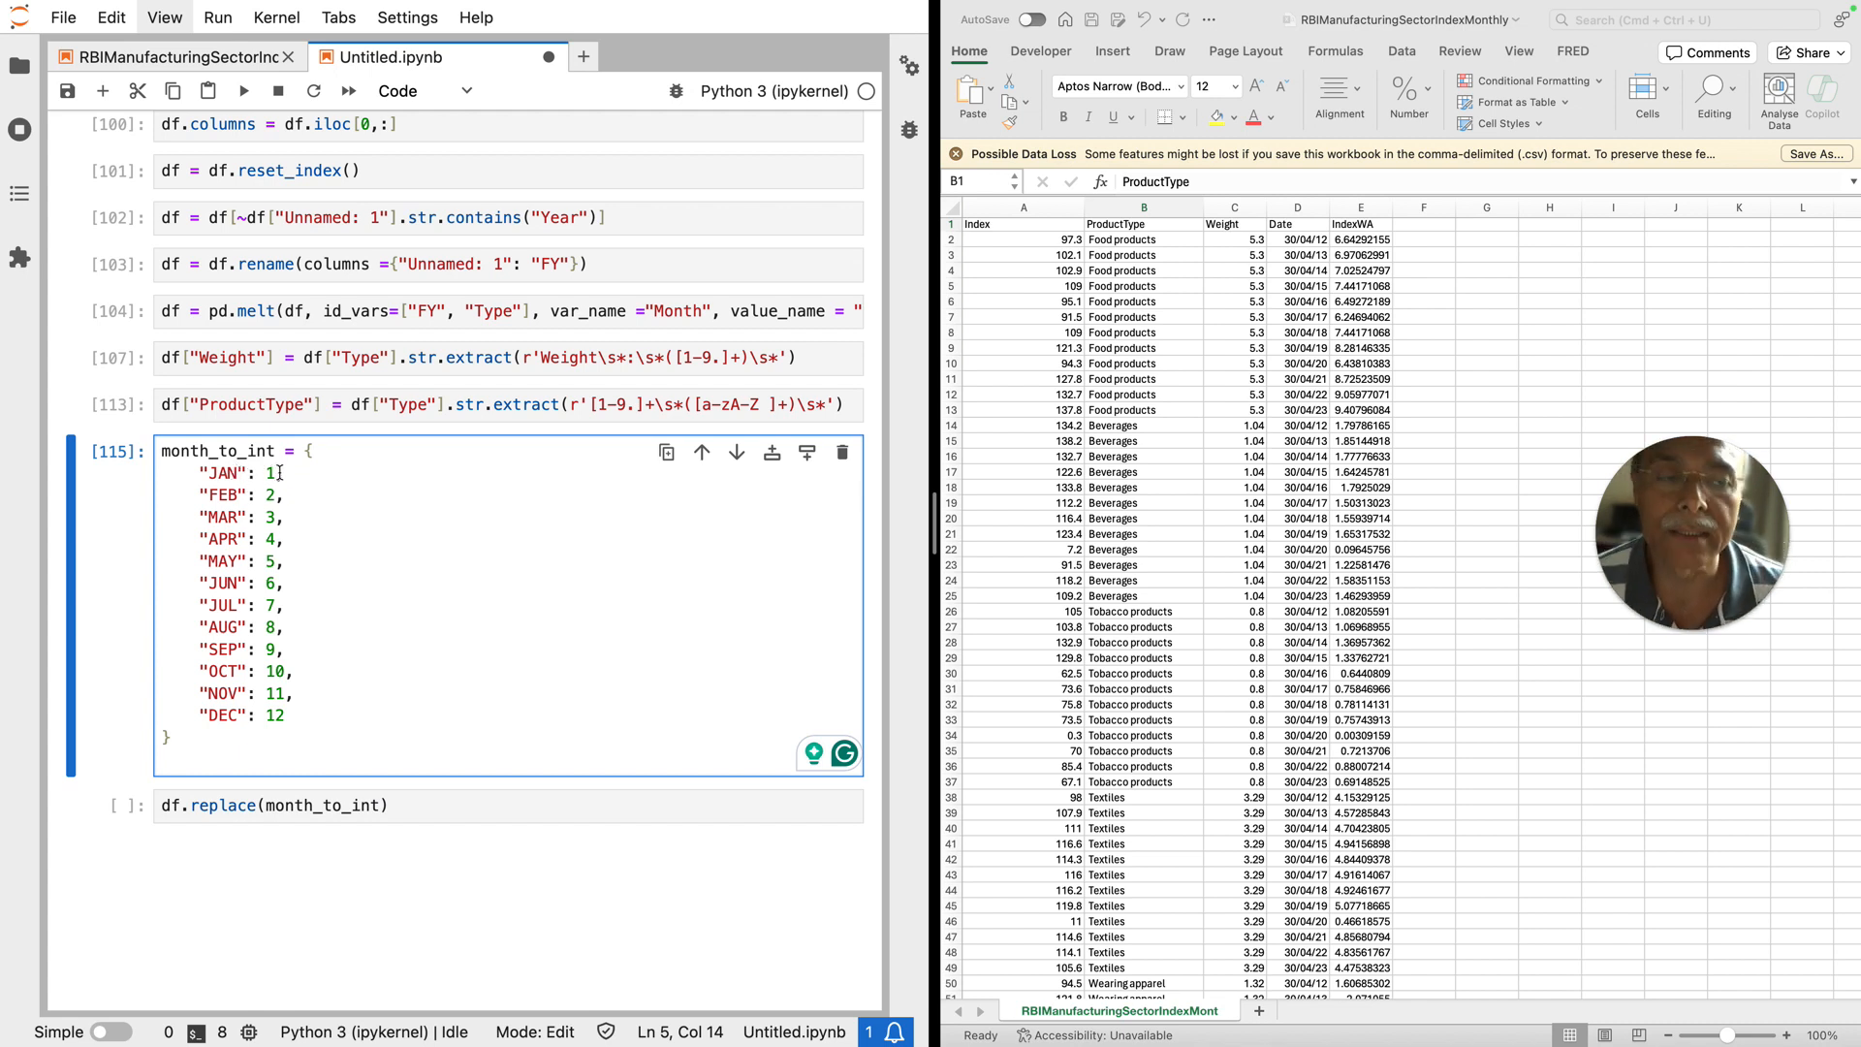
scroll(284, 474, up, 1)
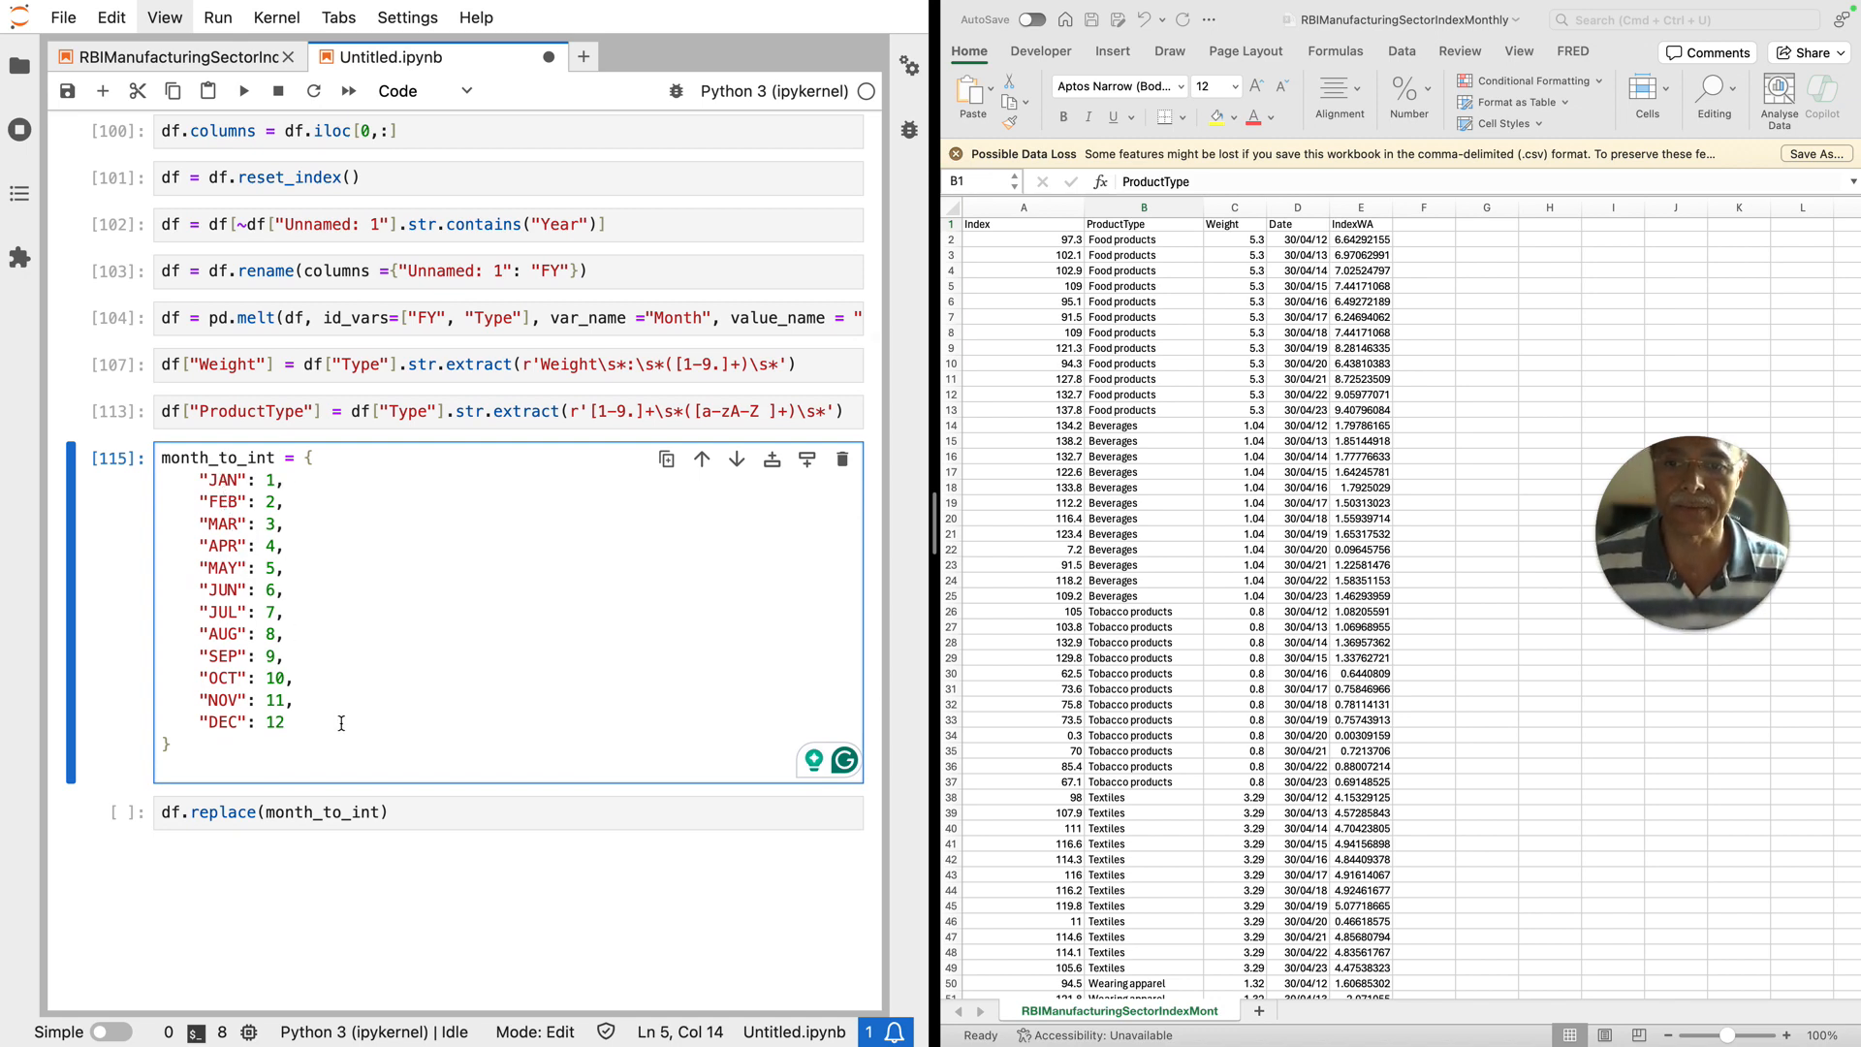
click(405, 810)
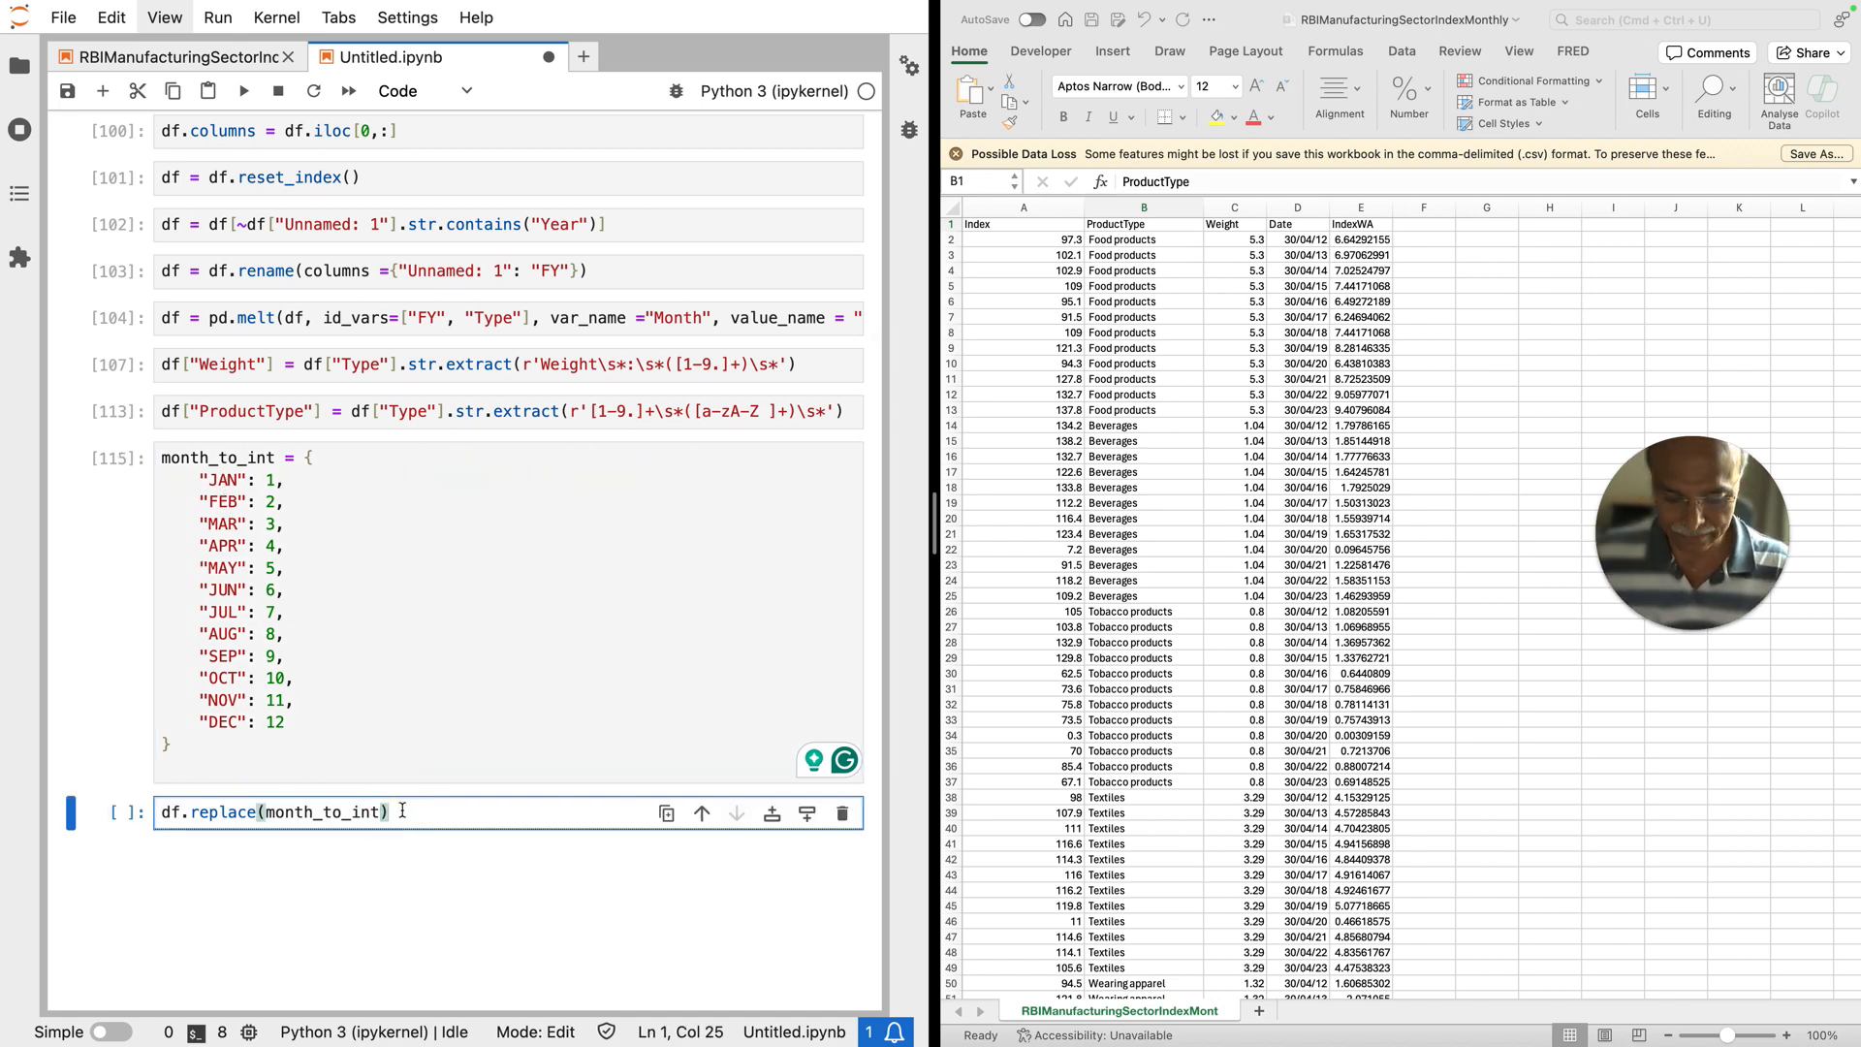
key(shift+Return)
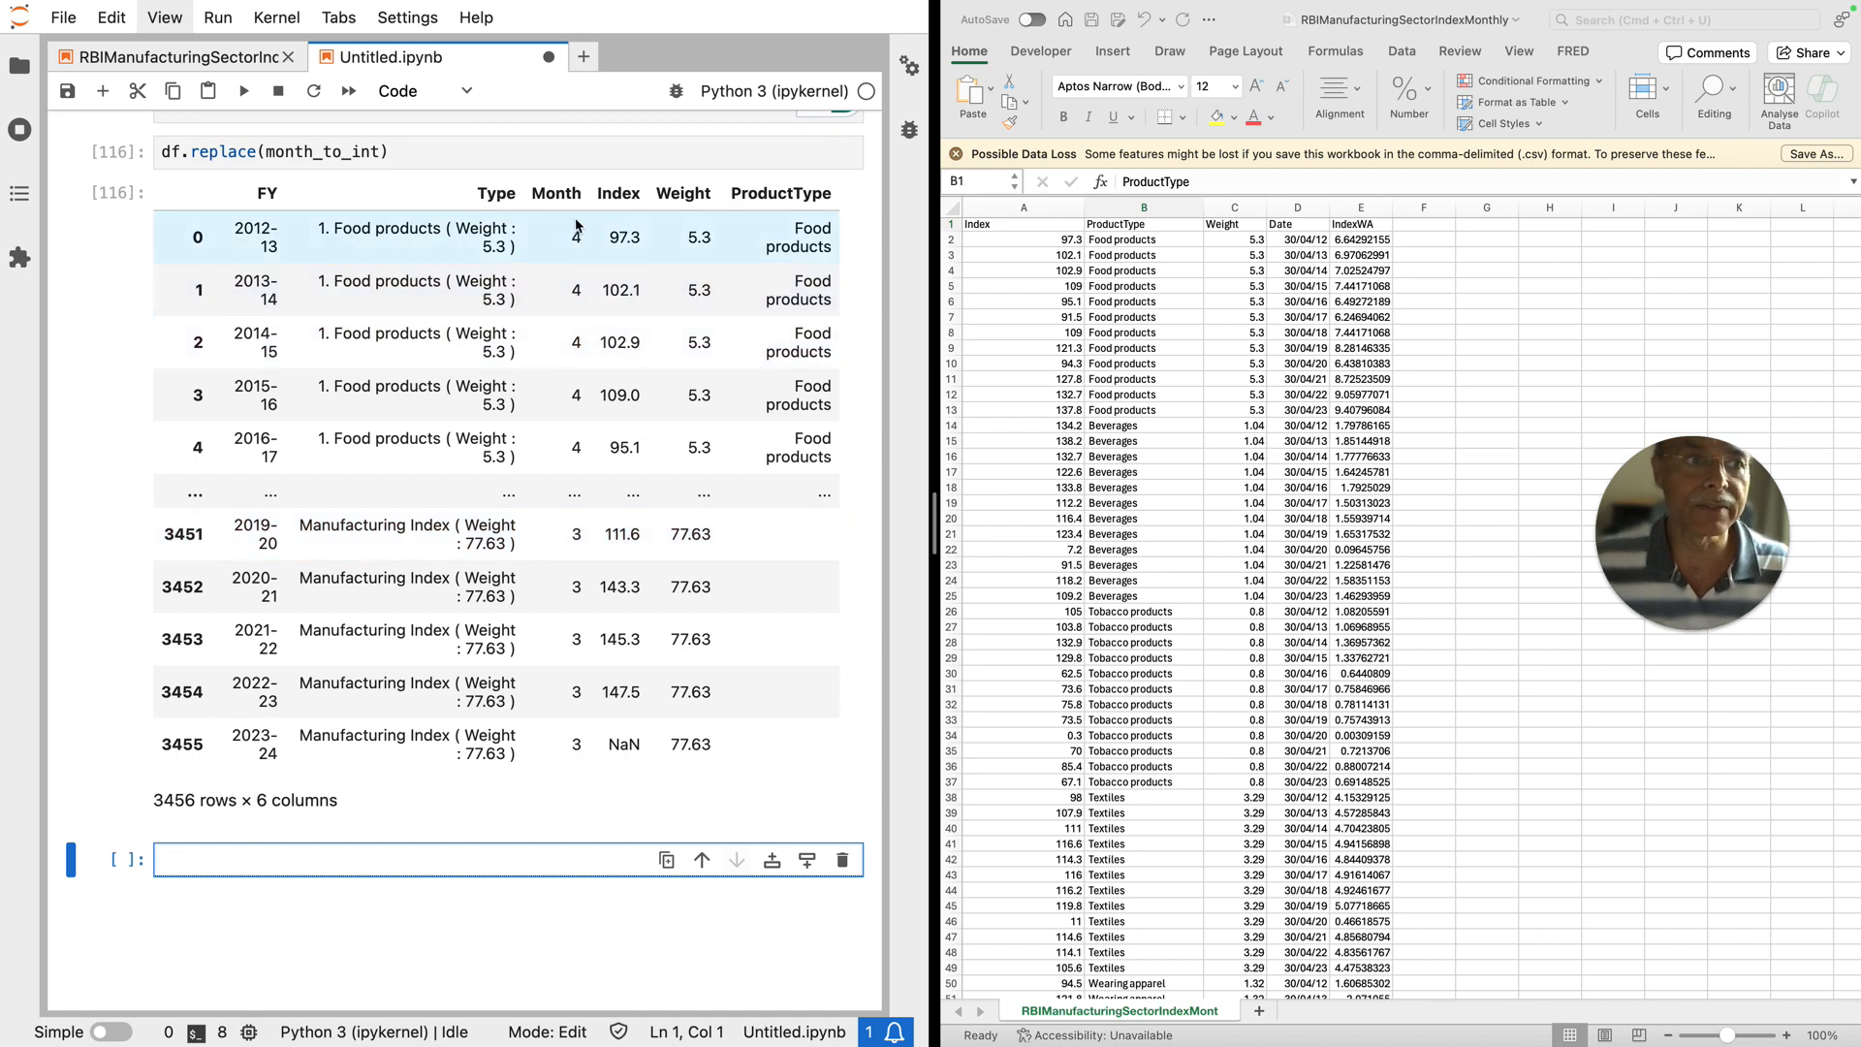
Step: Assign the df.replace(month_to_int) result back to df and rerun the cell
scroll(574, 281, up, 1)
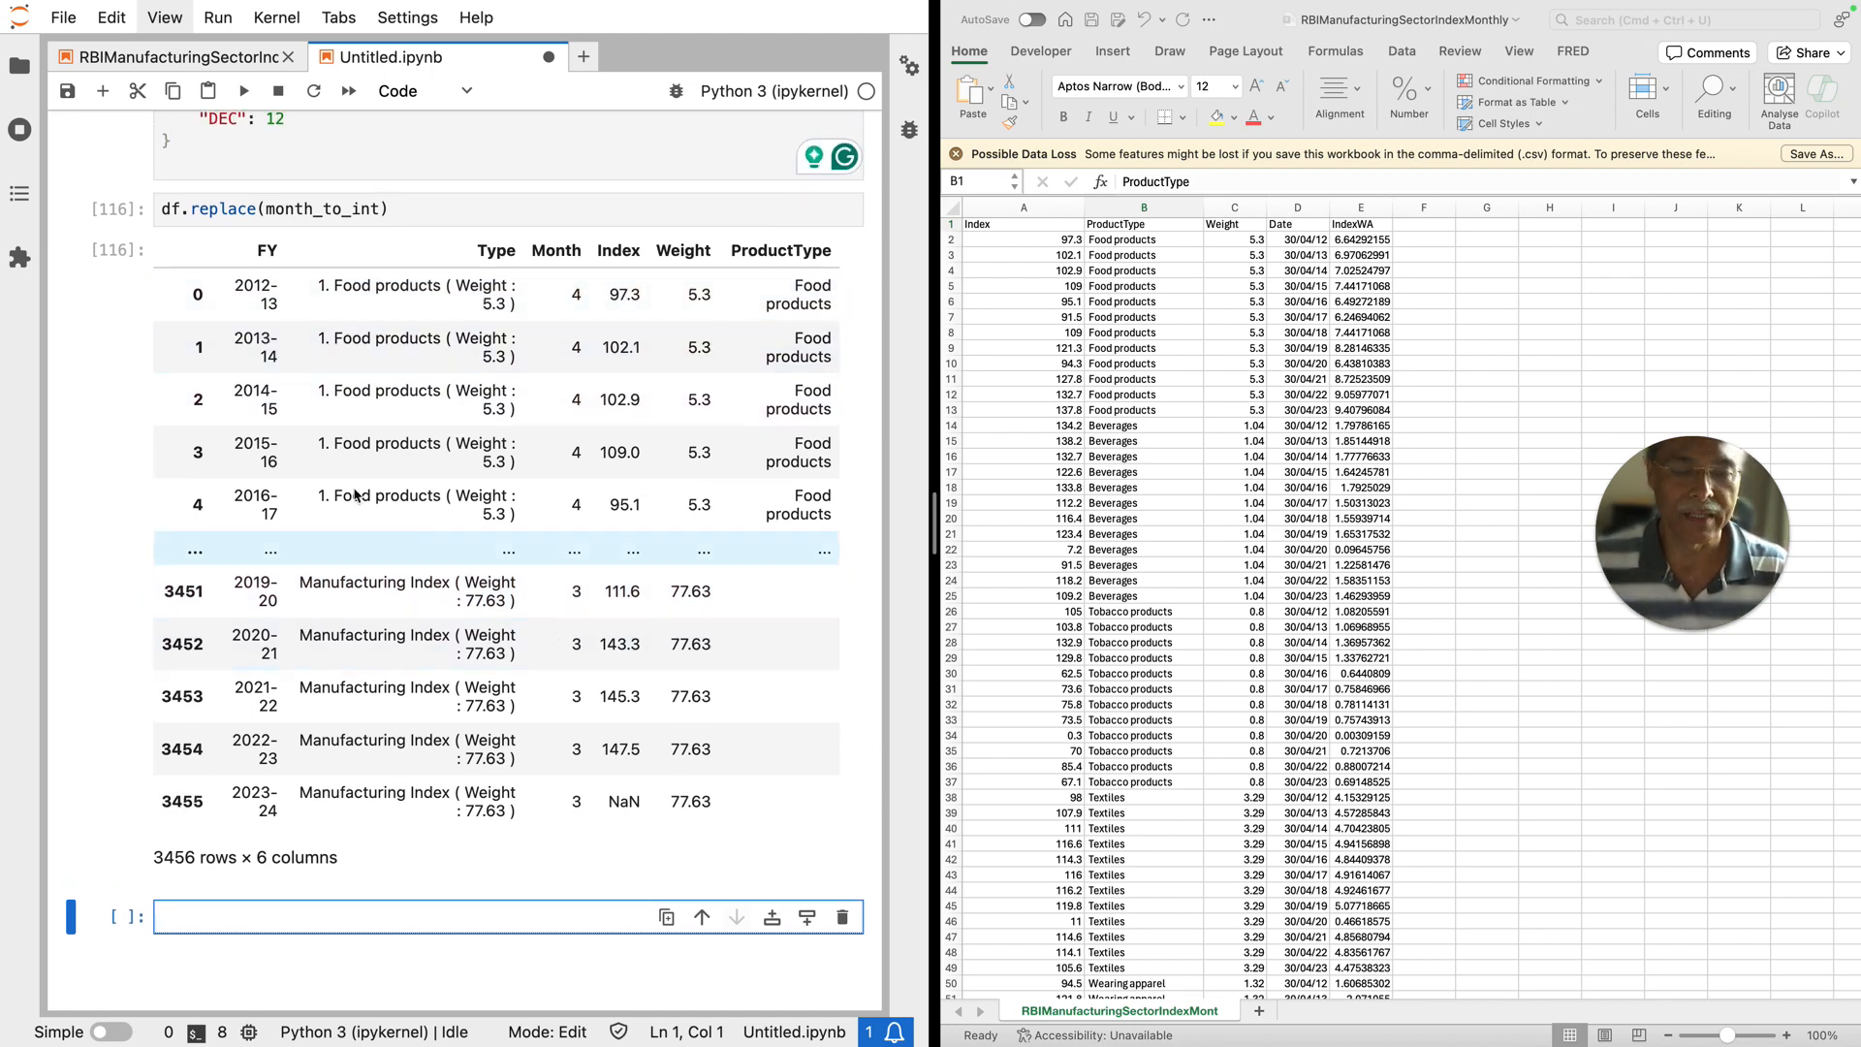
scroll(243, 347, up, 1)
scroll(244, 347, up, 1)
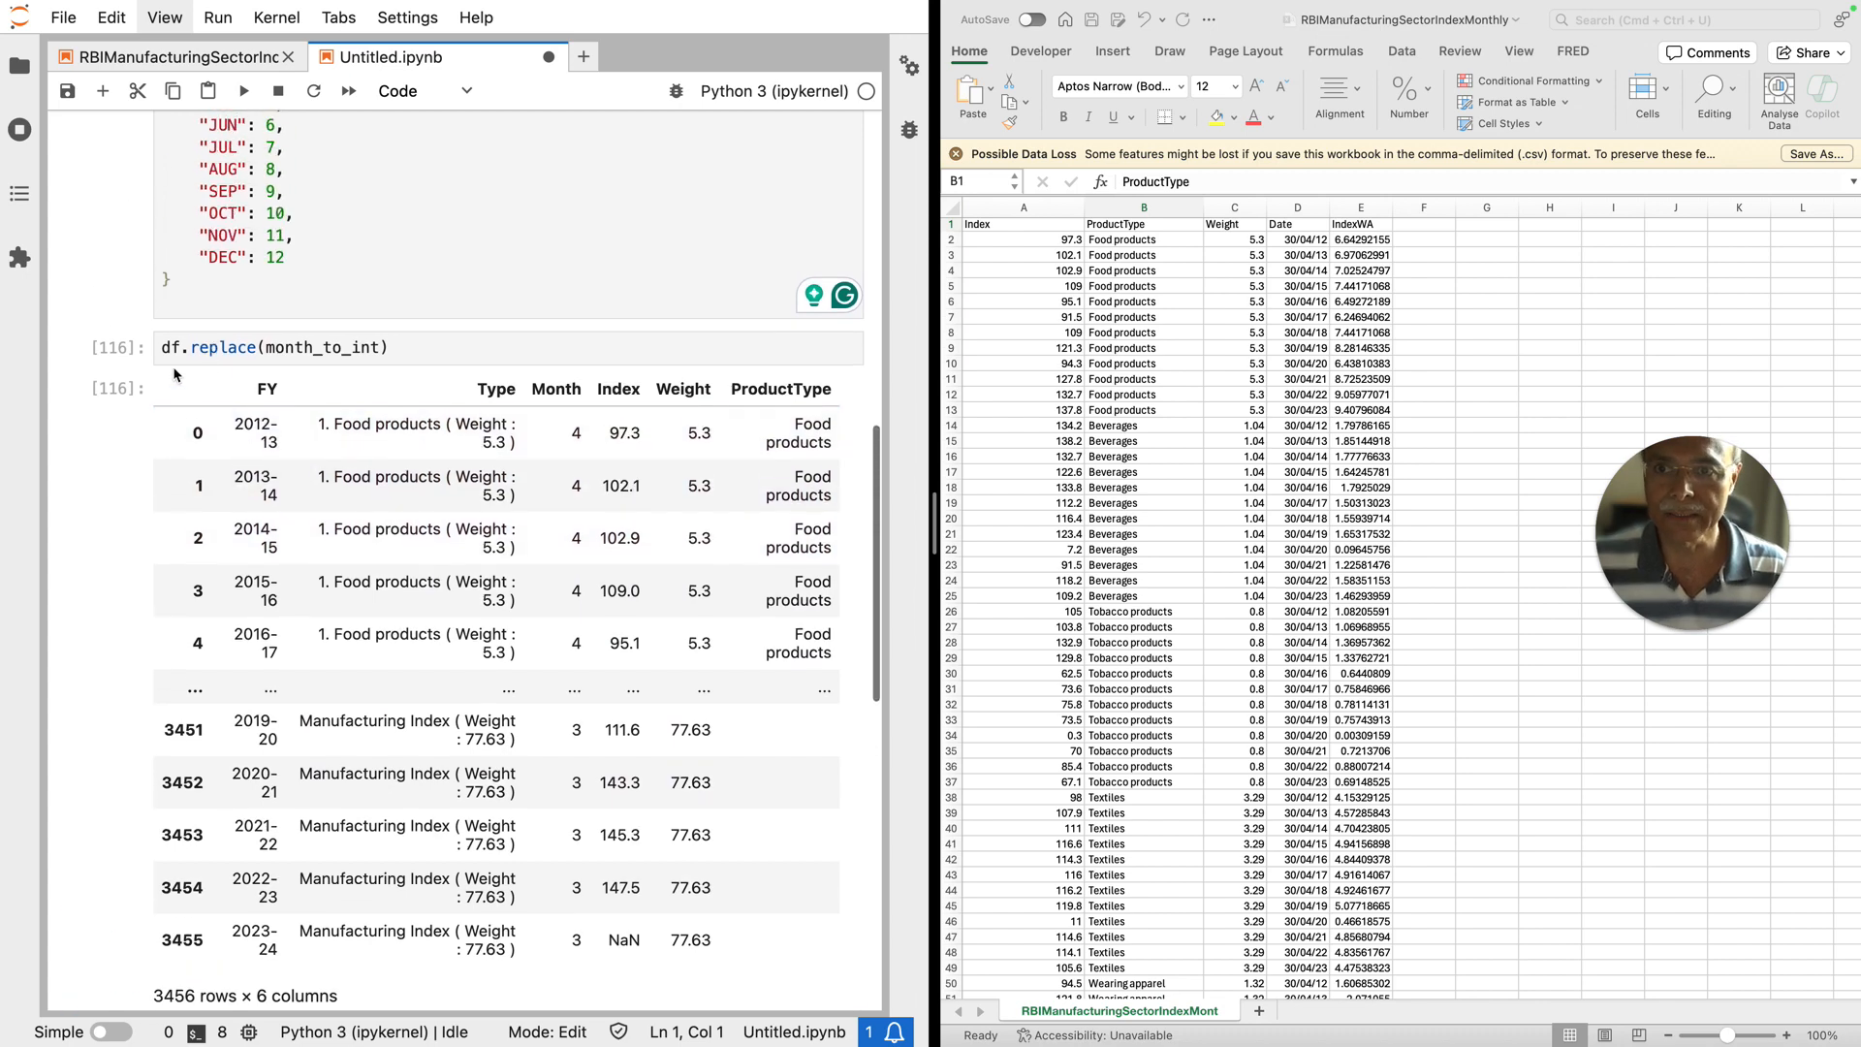
click(163, 347)
text(df =)
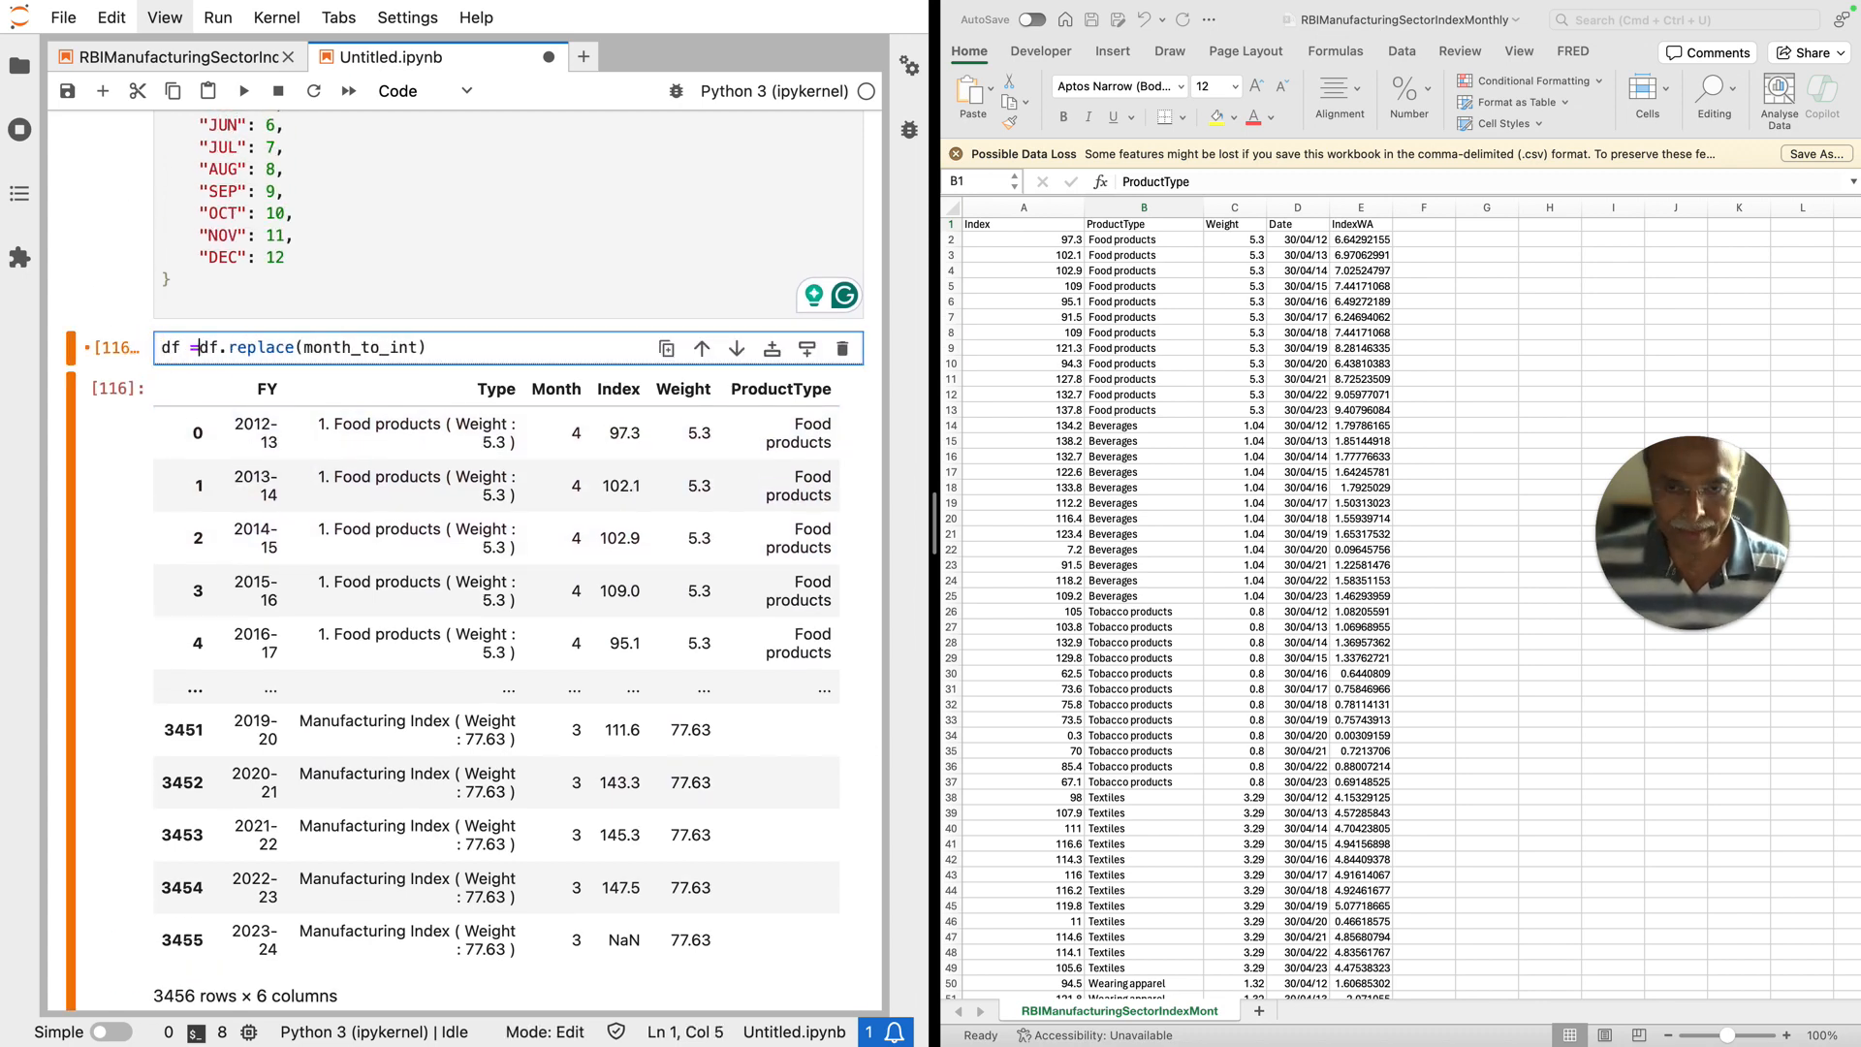
key(shift+Return)
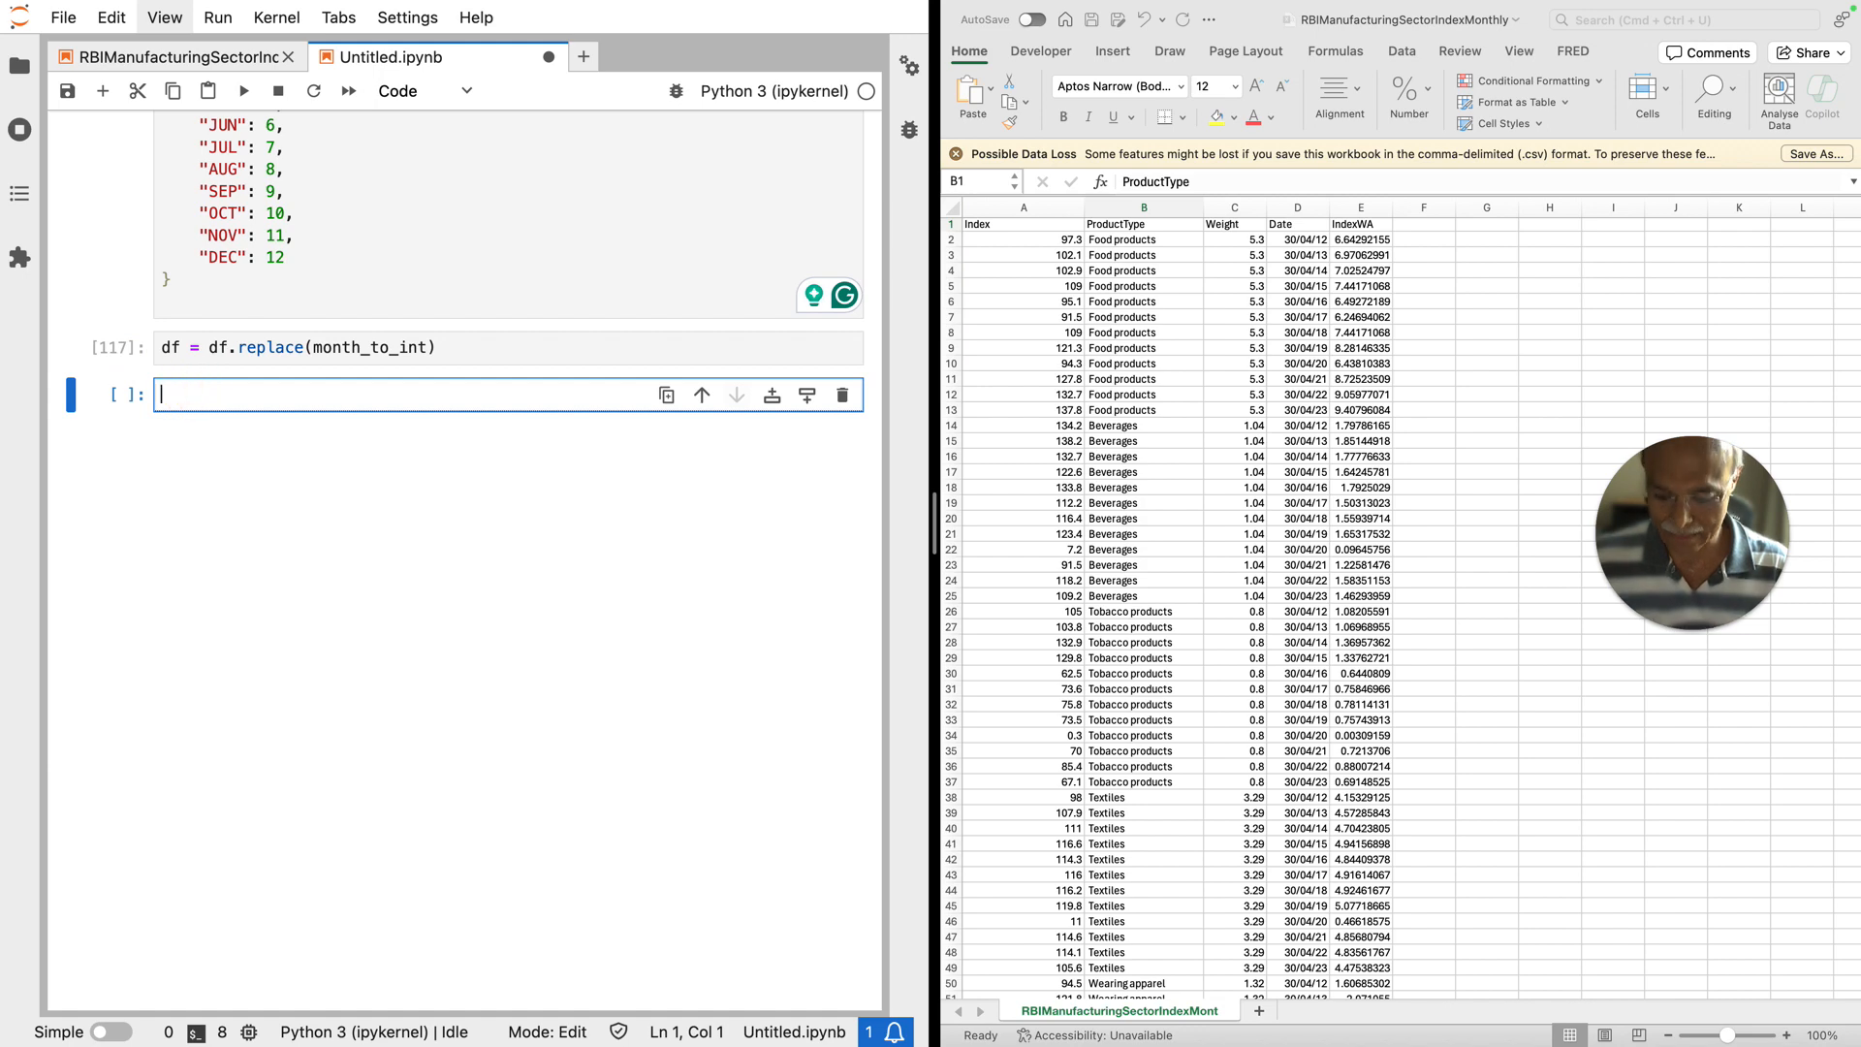
Step: Display df from a new cell and examine the converted Month column
text(df)
key(shift+Return)
scroll(234, 381, up, 5)
scroll(234, 381, up, 2)
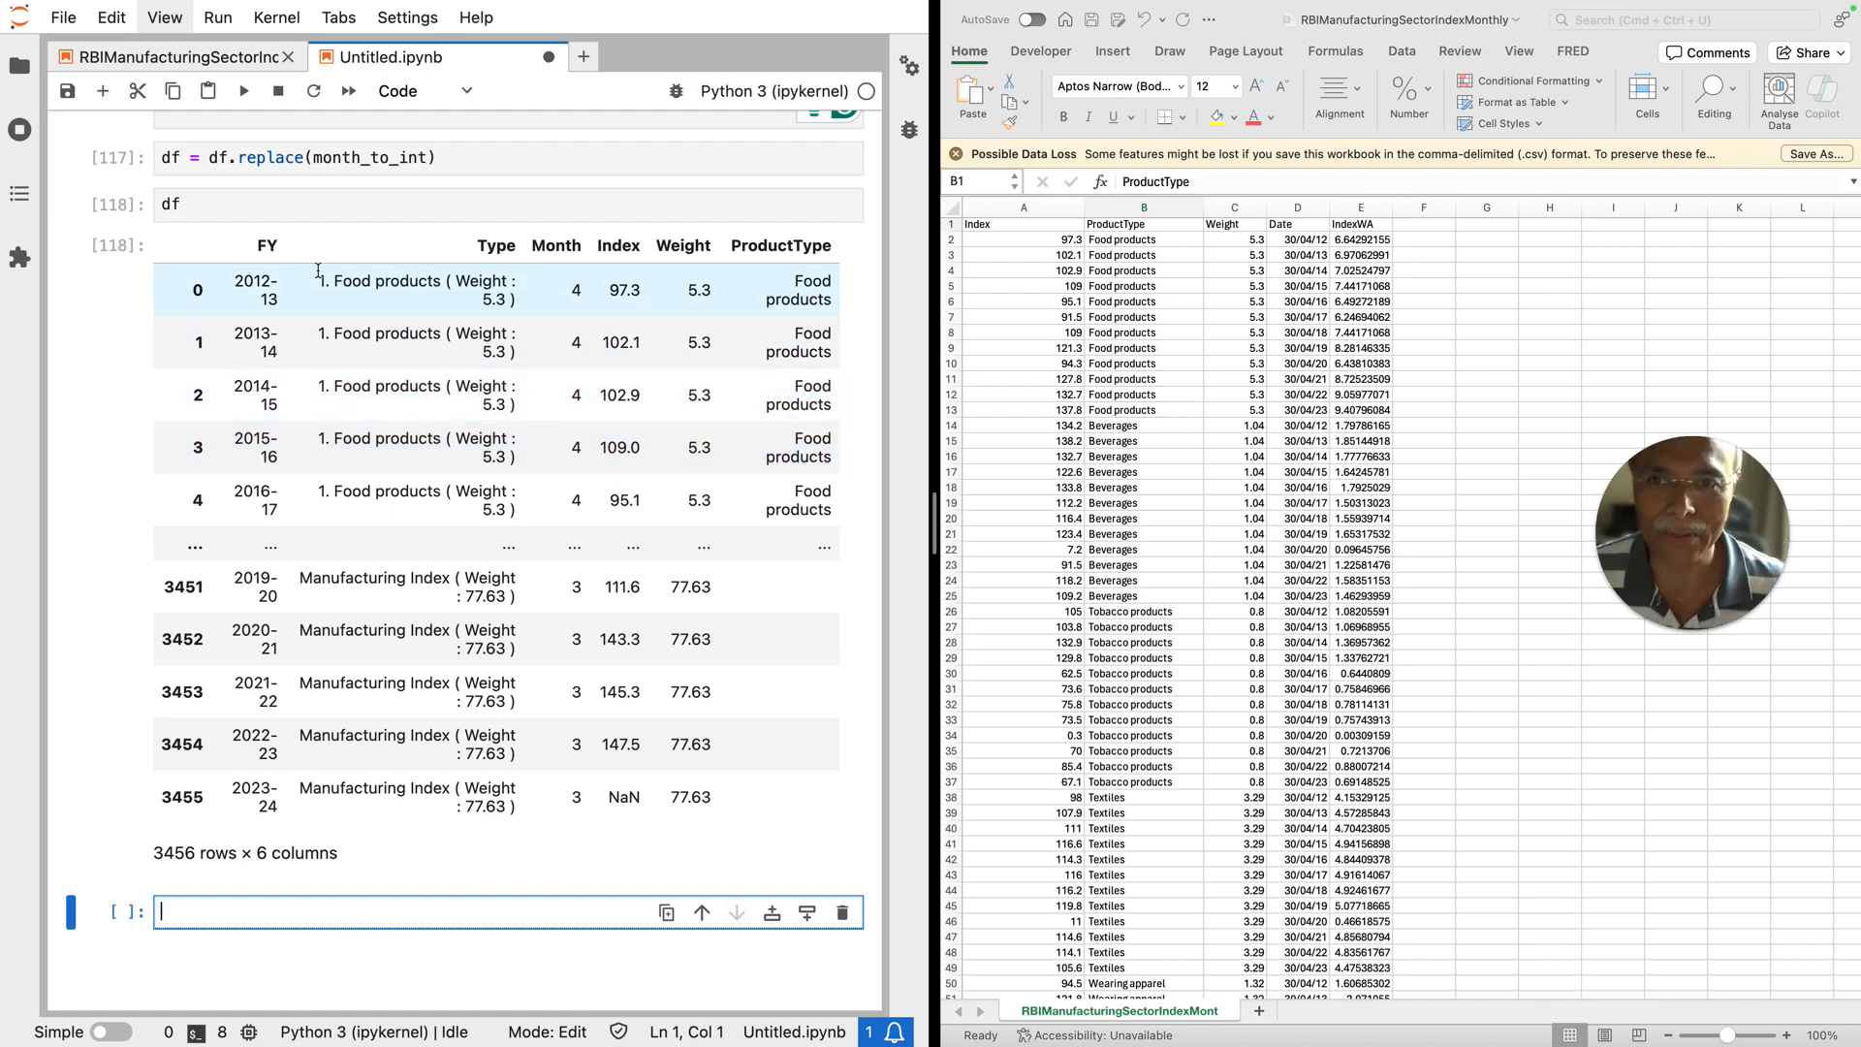
Step: Extend the last df cell so it reads df["FY"], df["Month"]
click(226, 208)
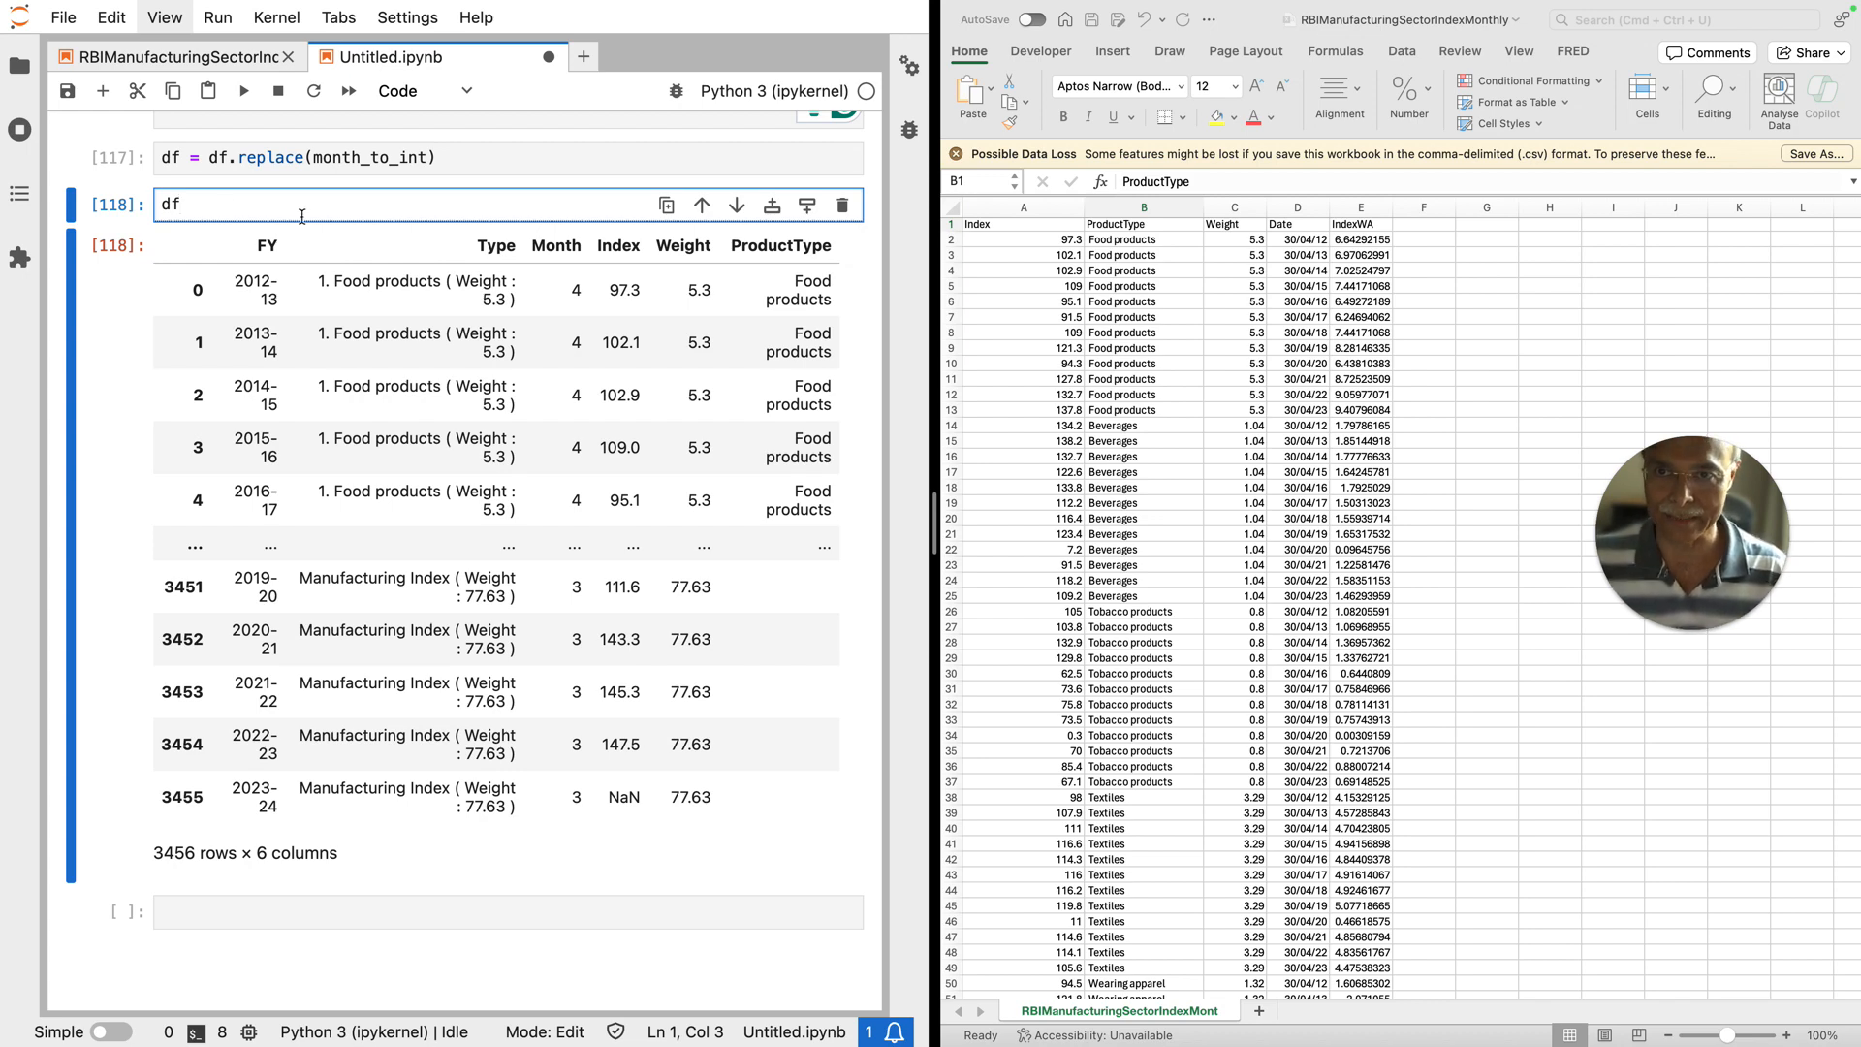
scroll(302, 216, up, 1)
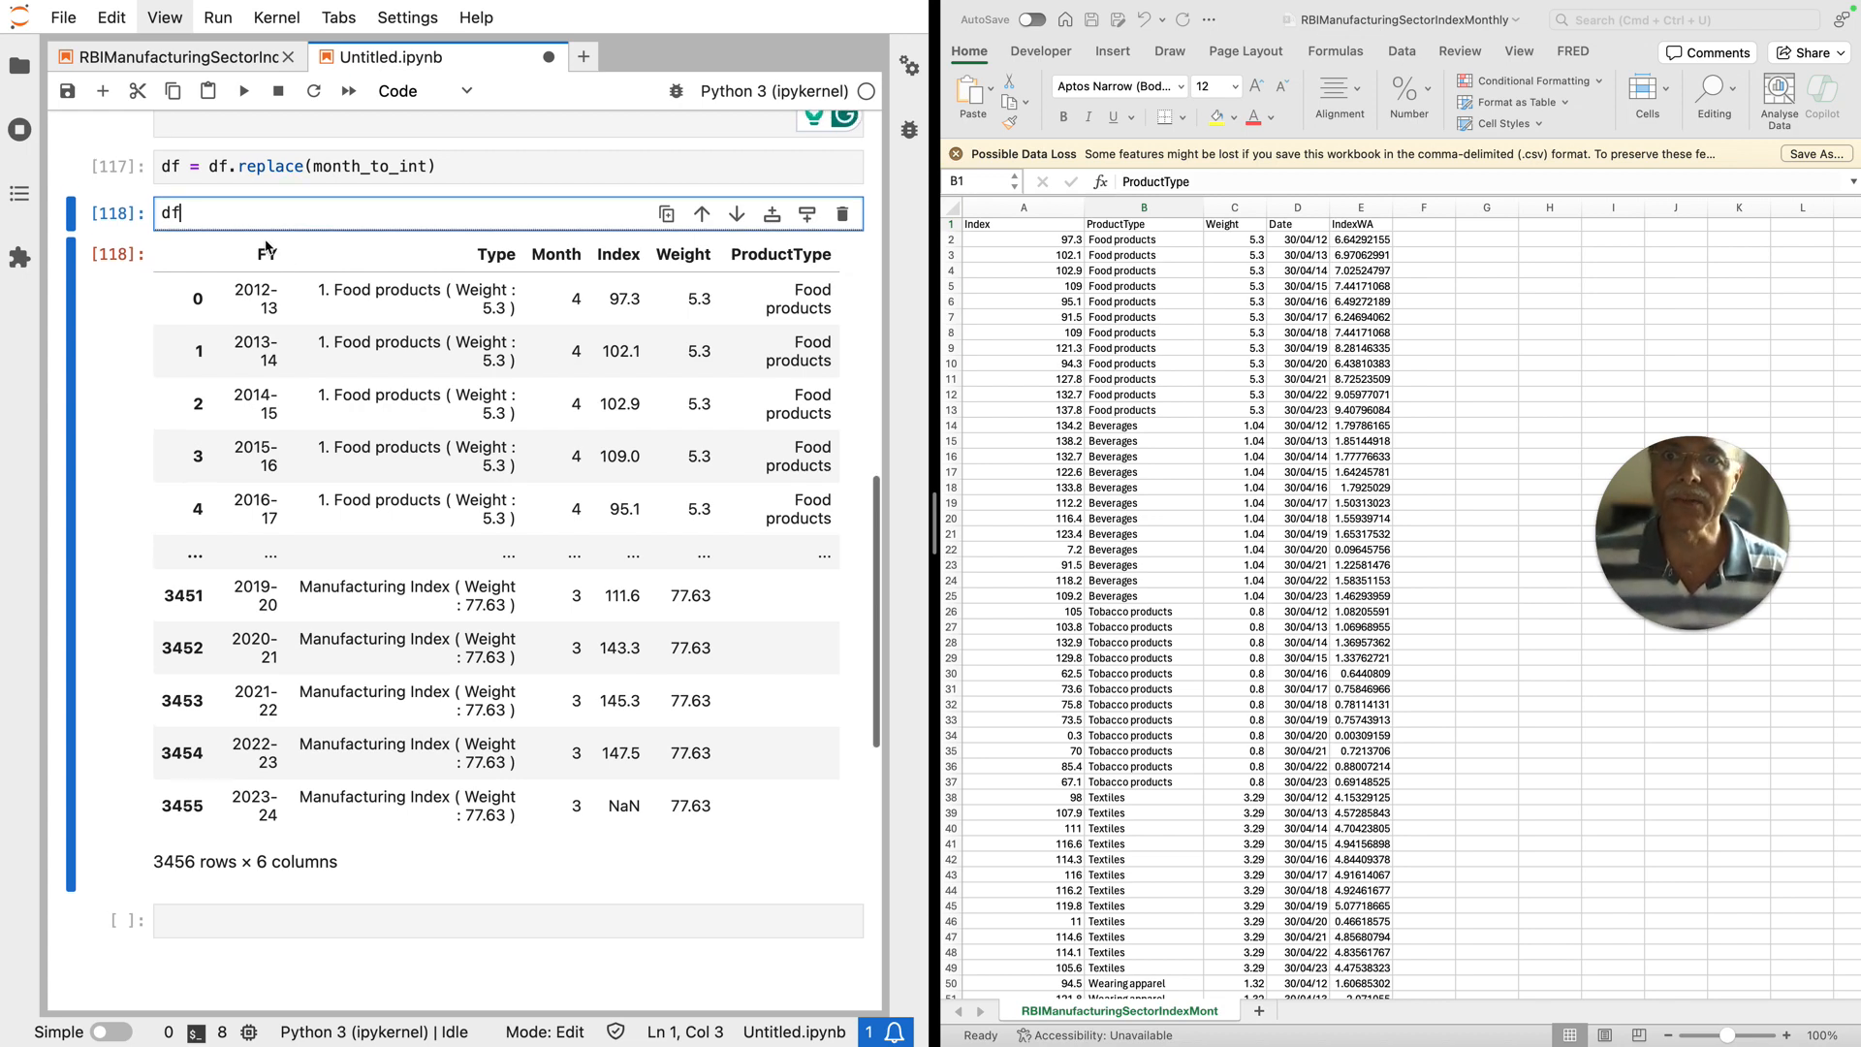
scroll(505, 241, up, 1)
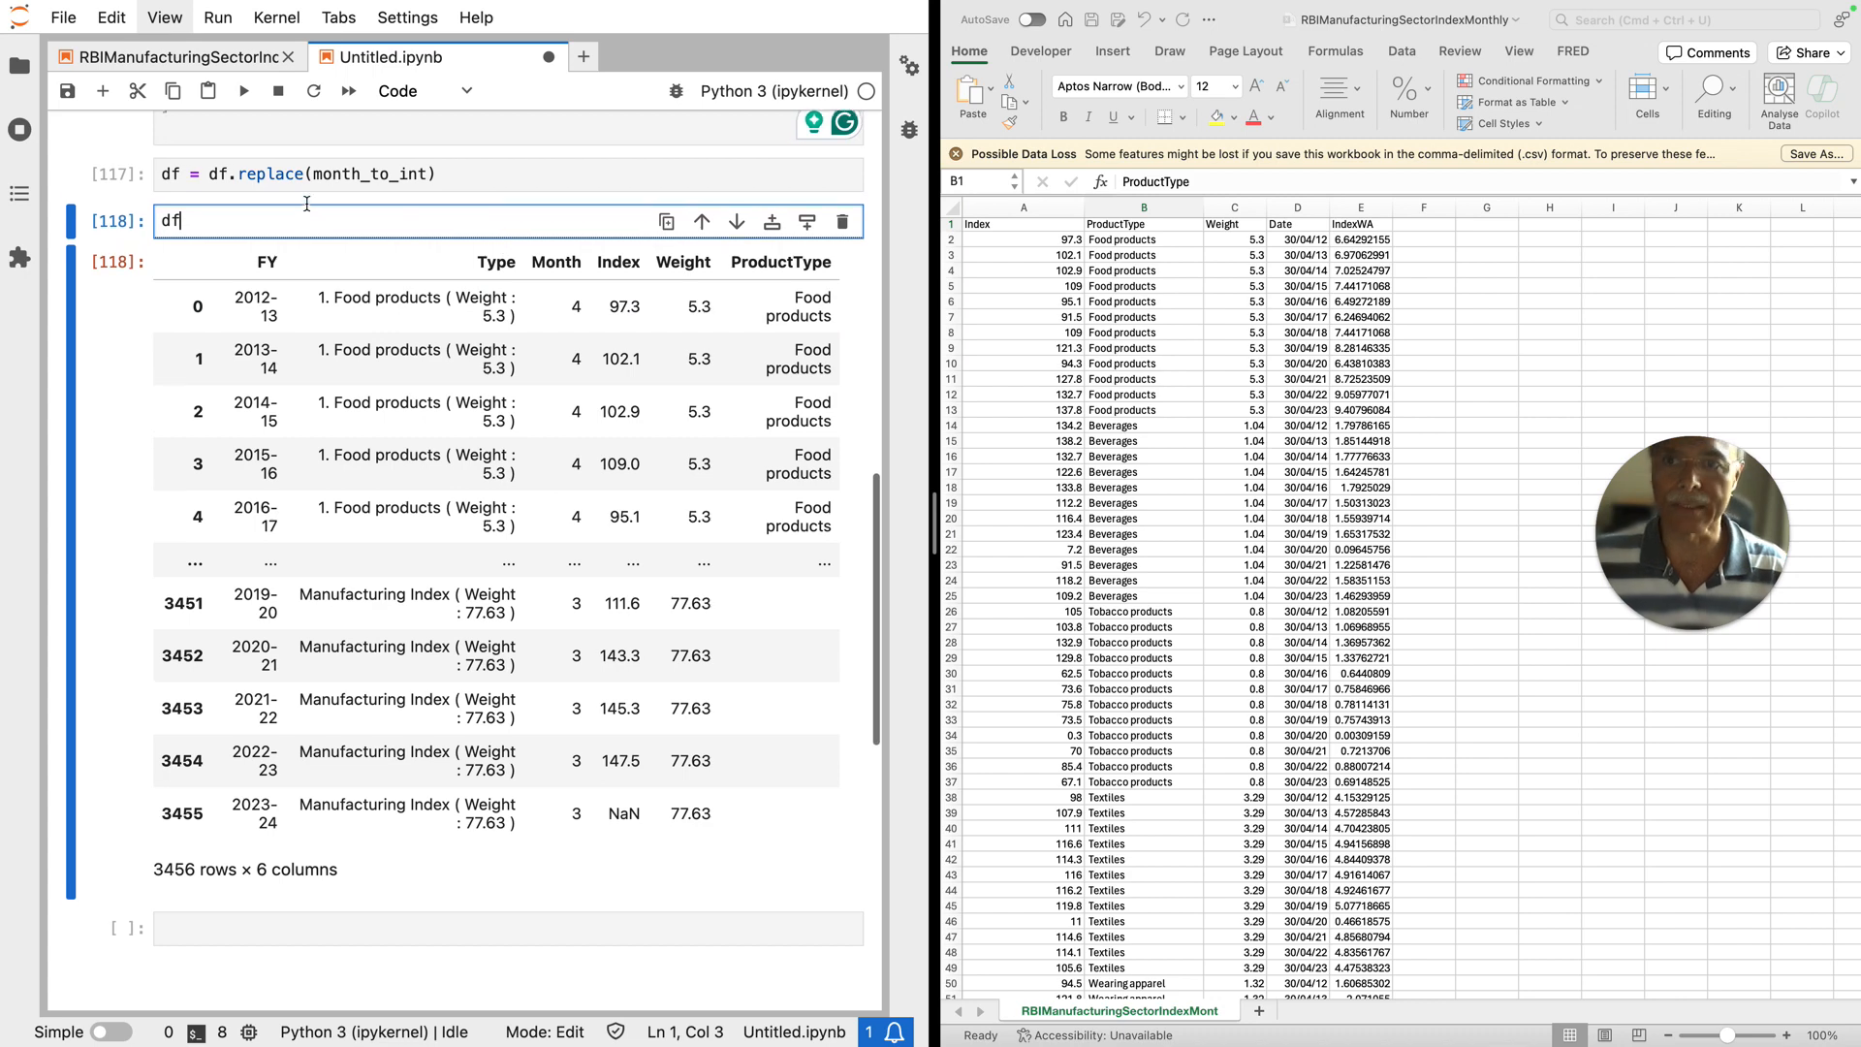
text([")
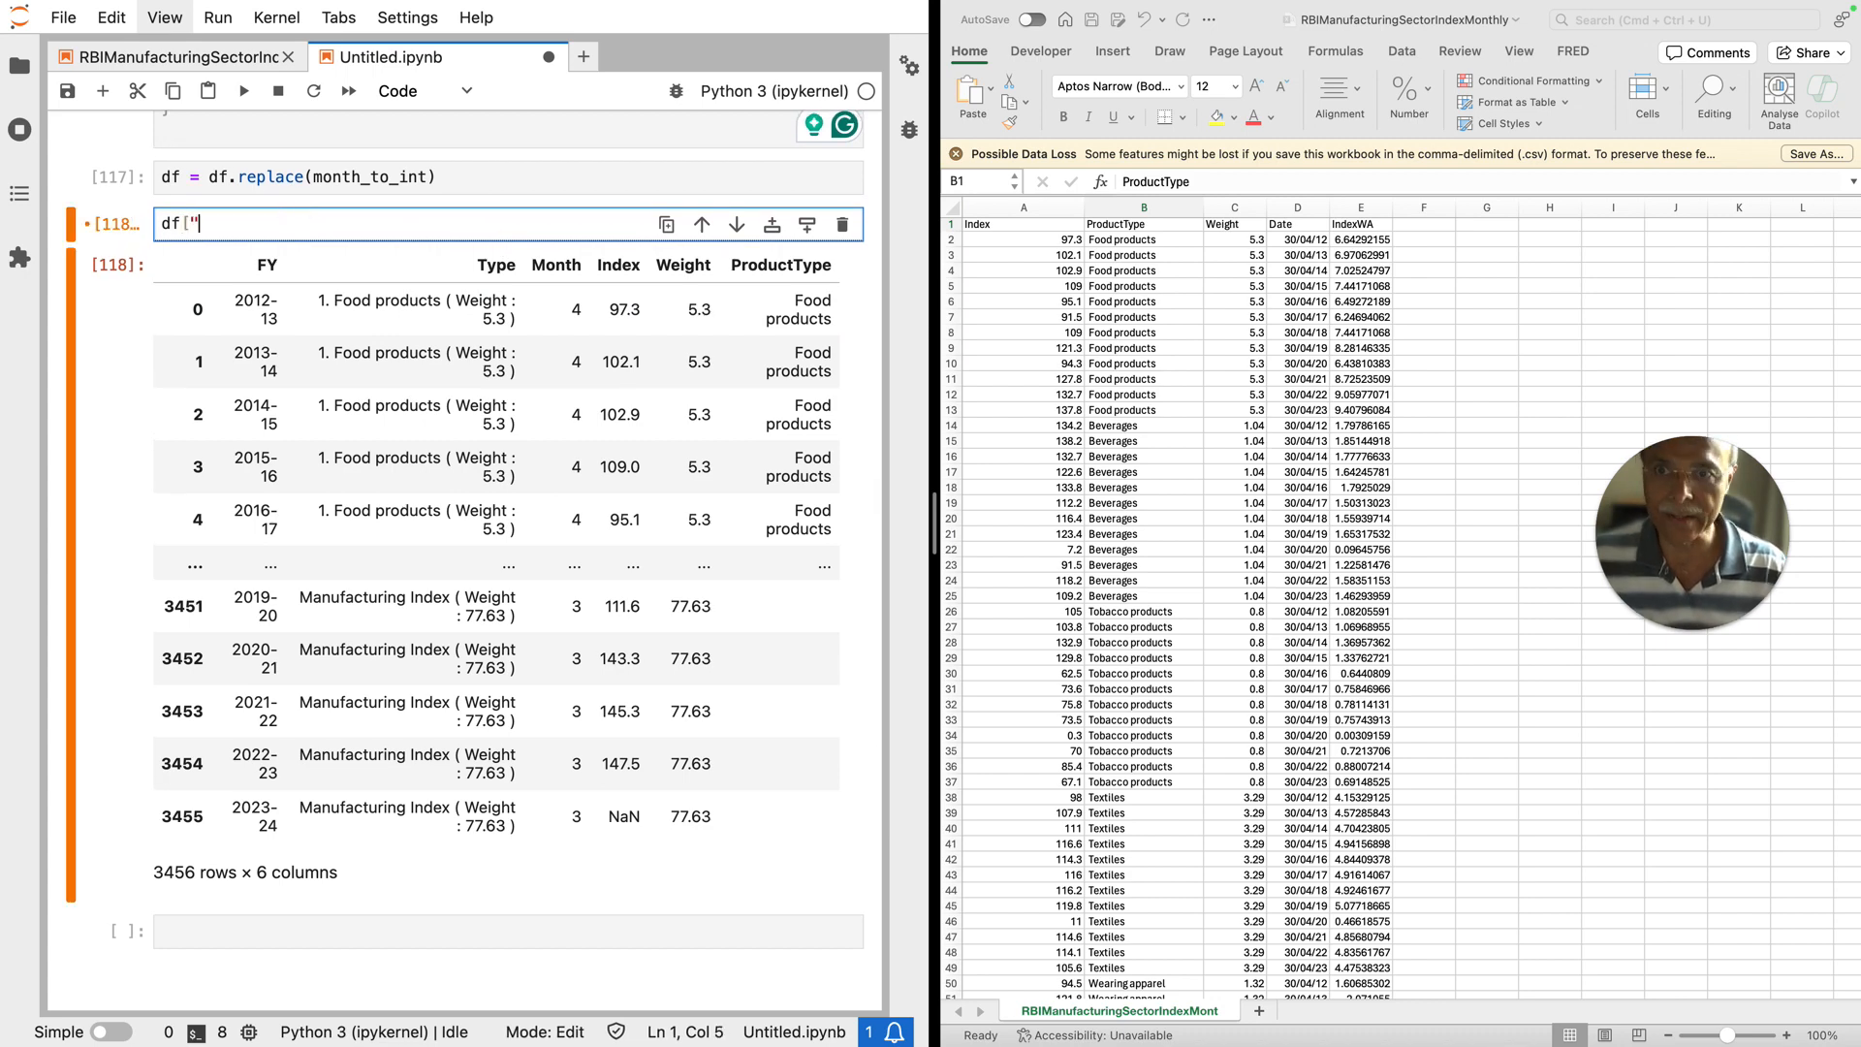
text(FY"], )
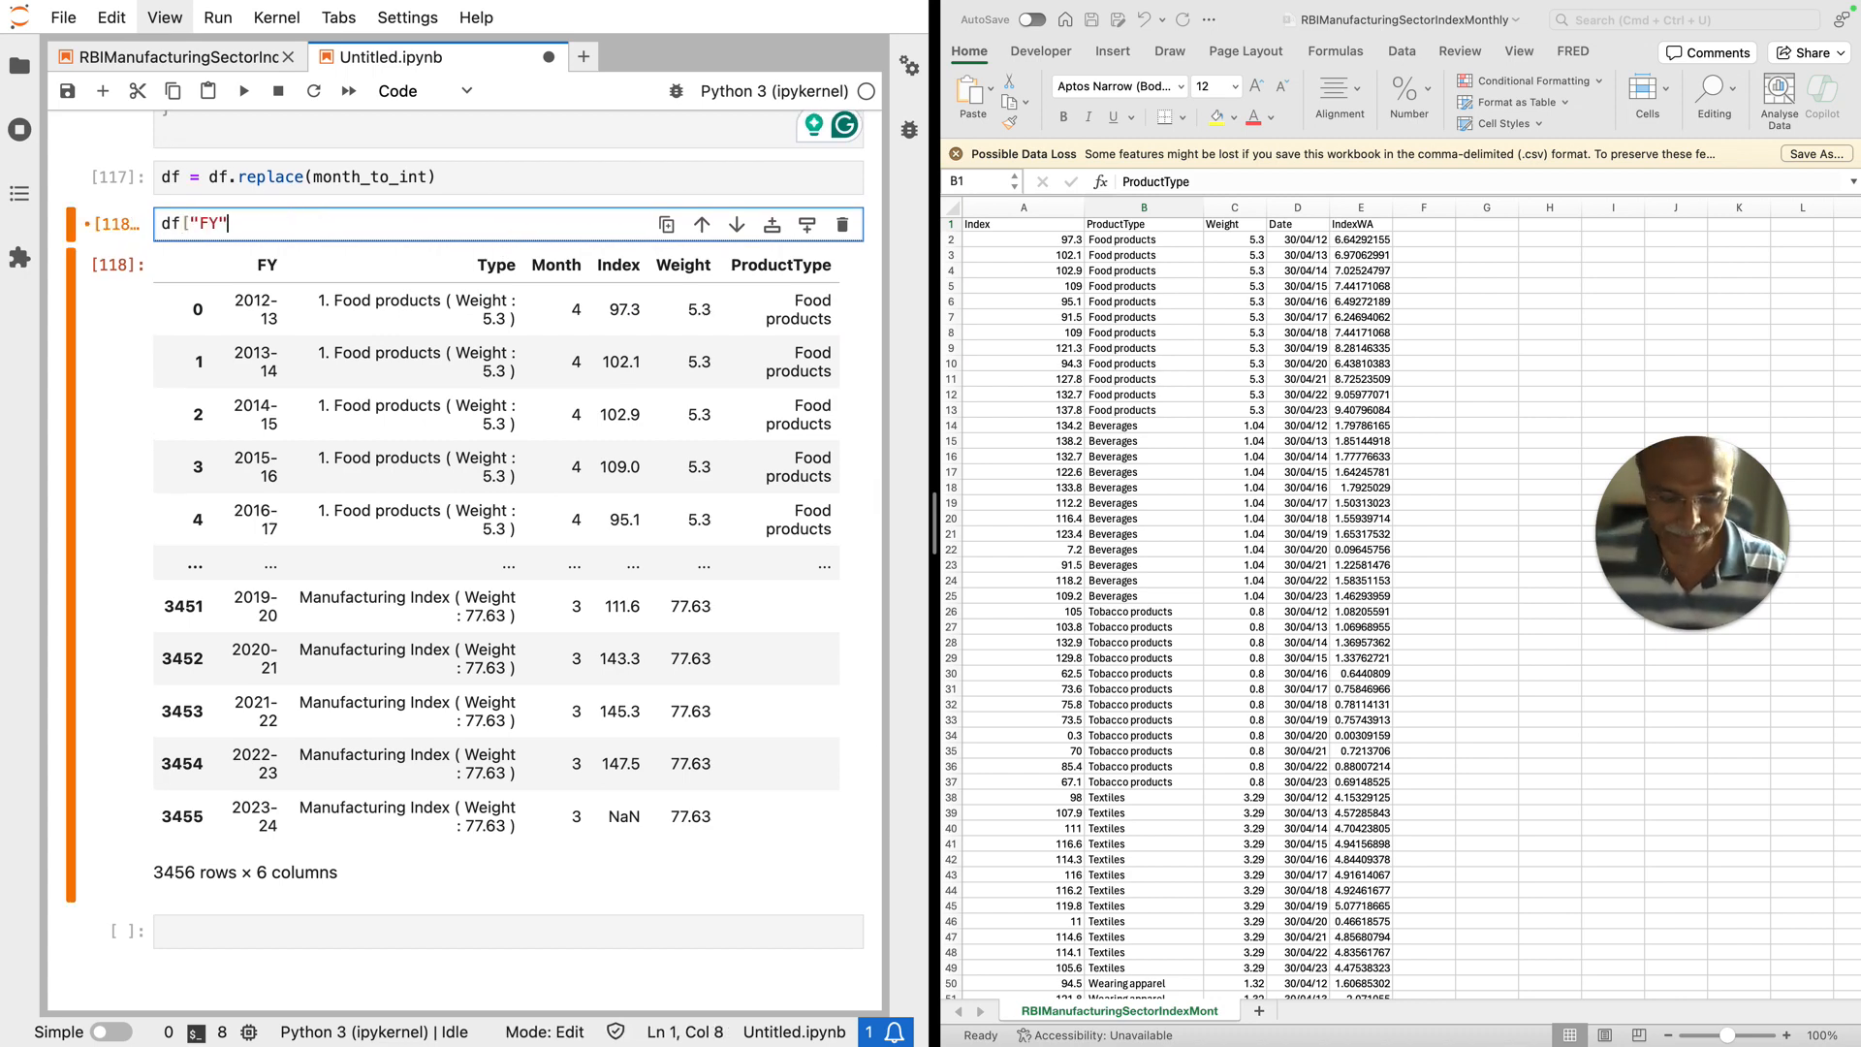
text(df)
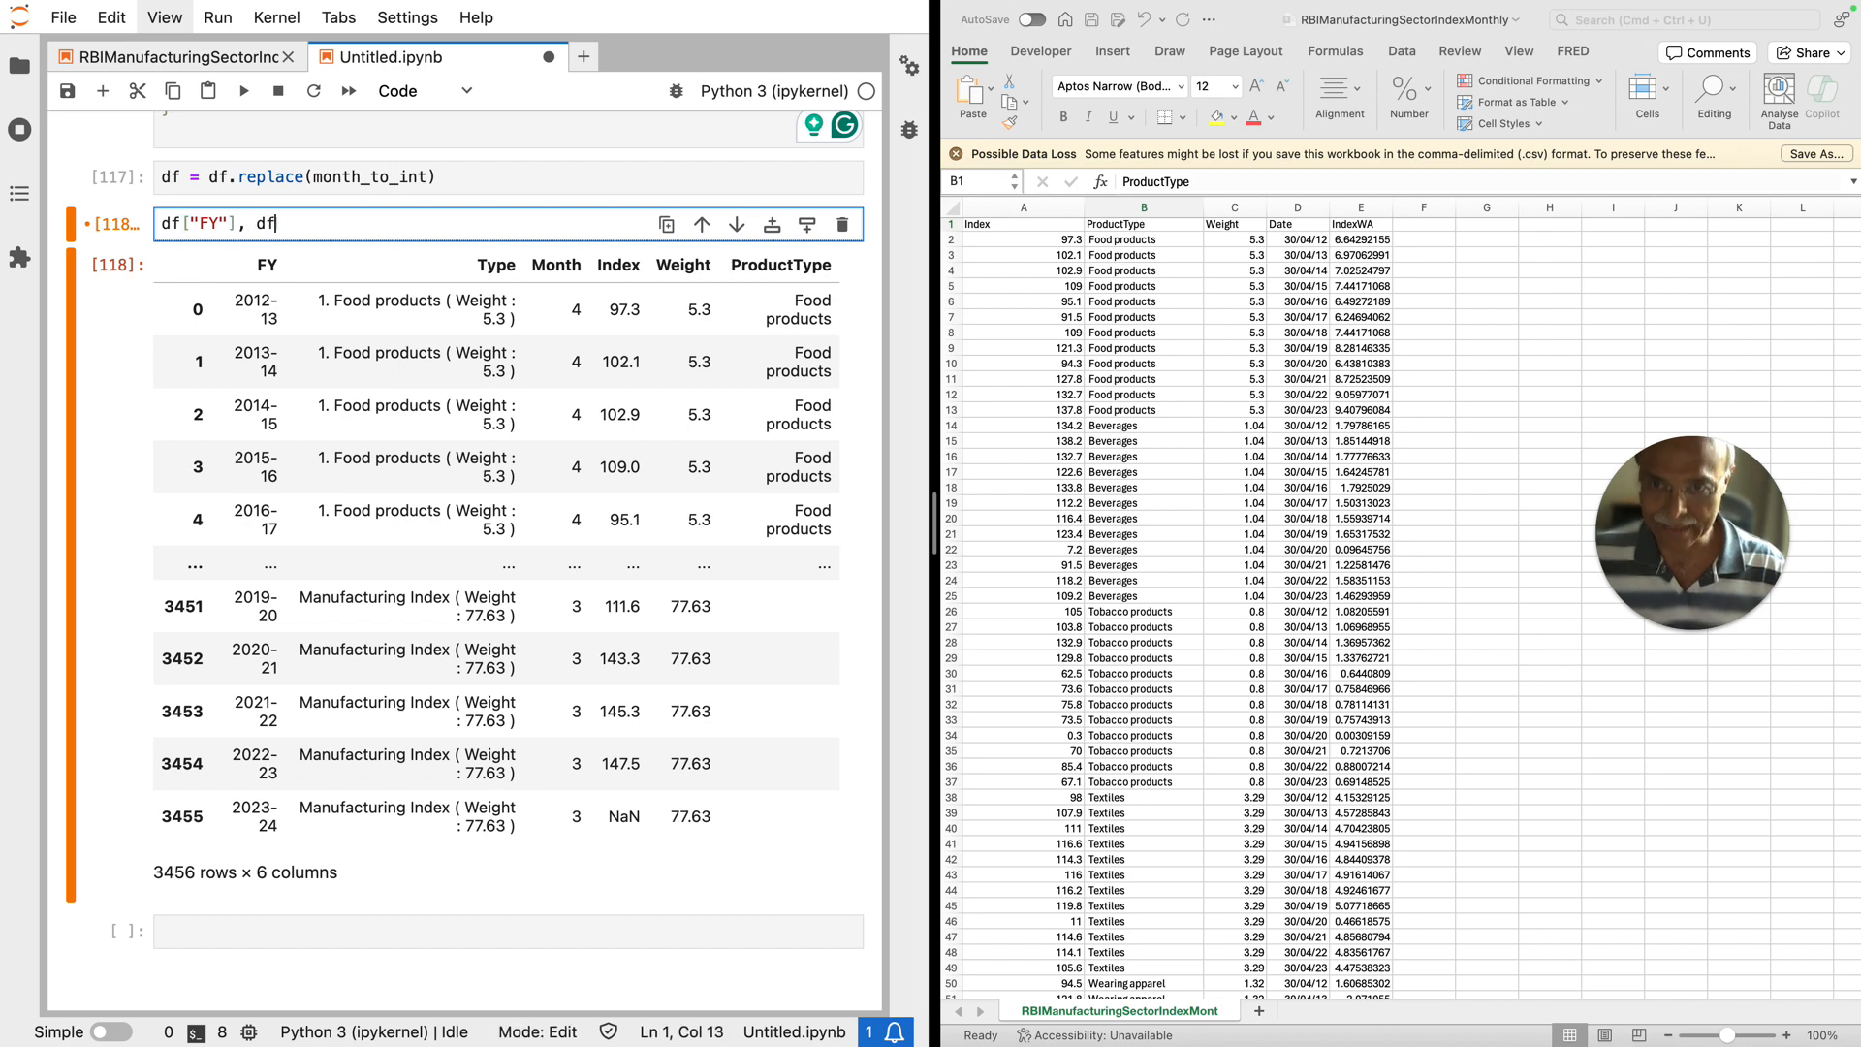
text(["Mo)
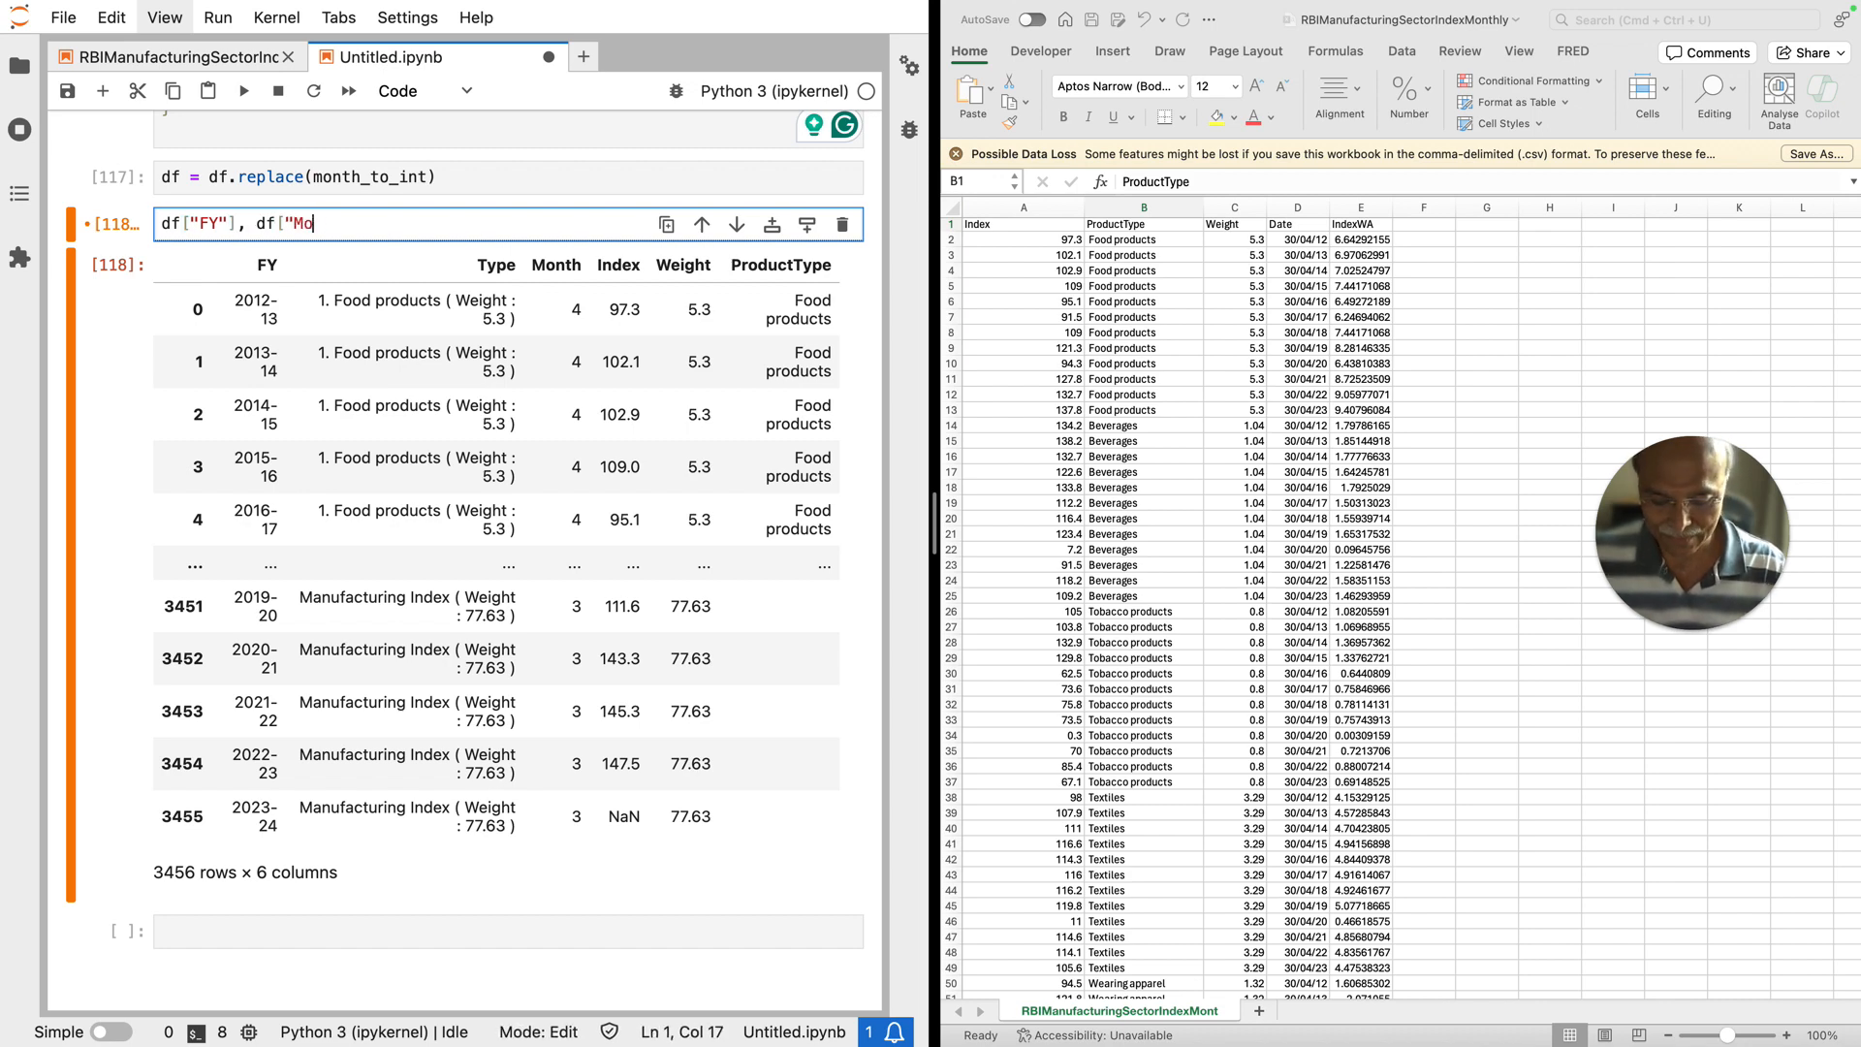
text(nth")
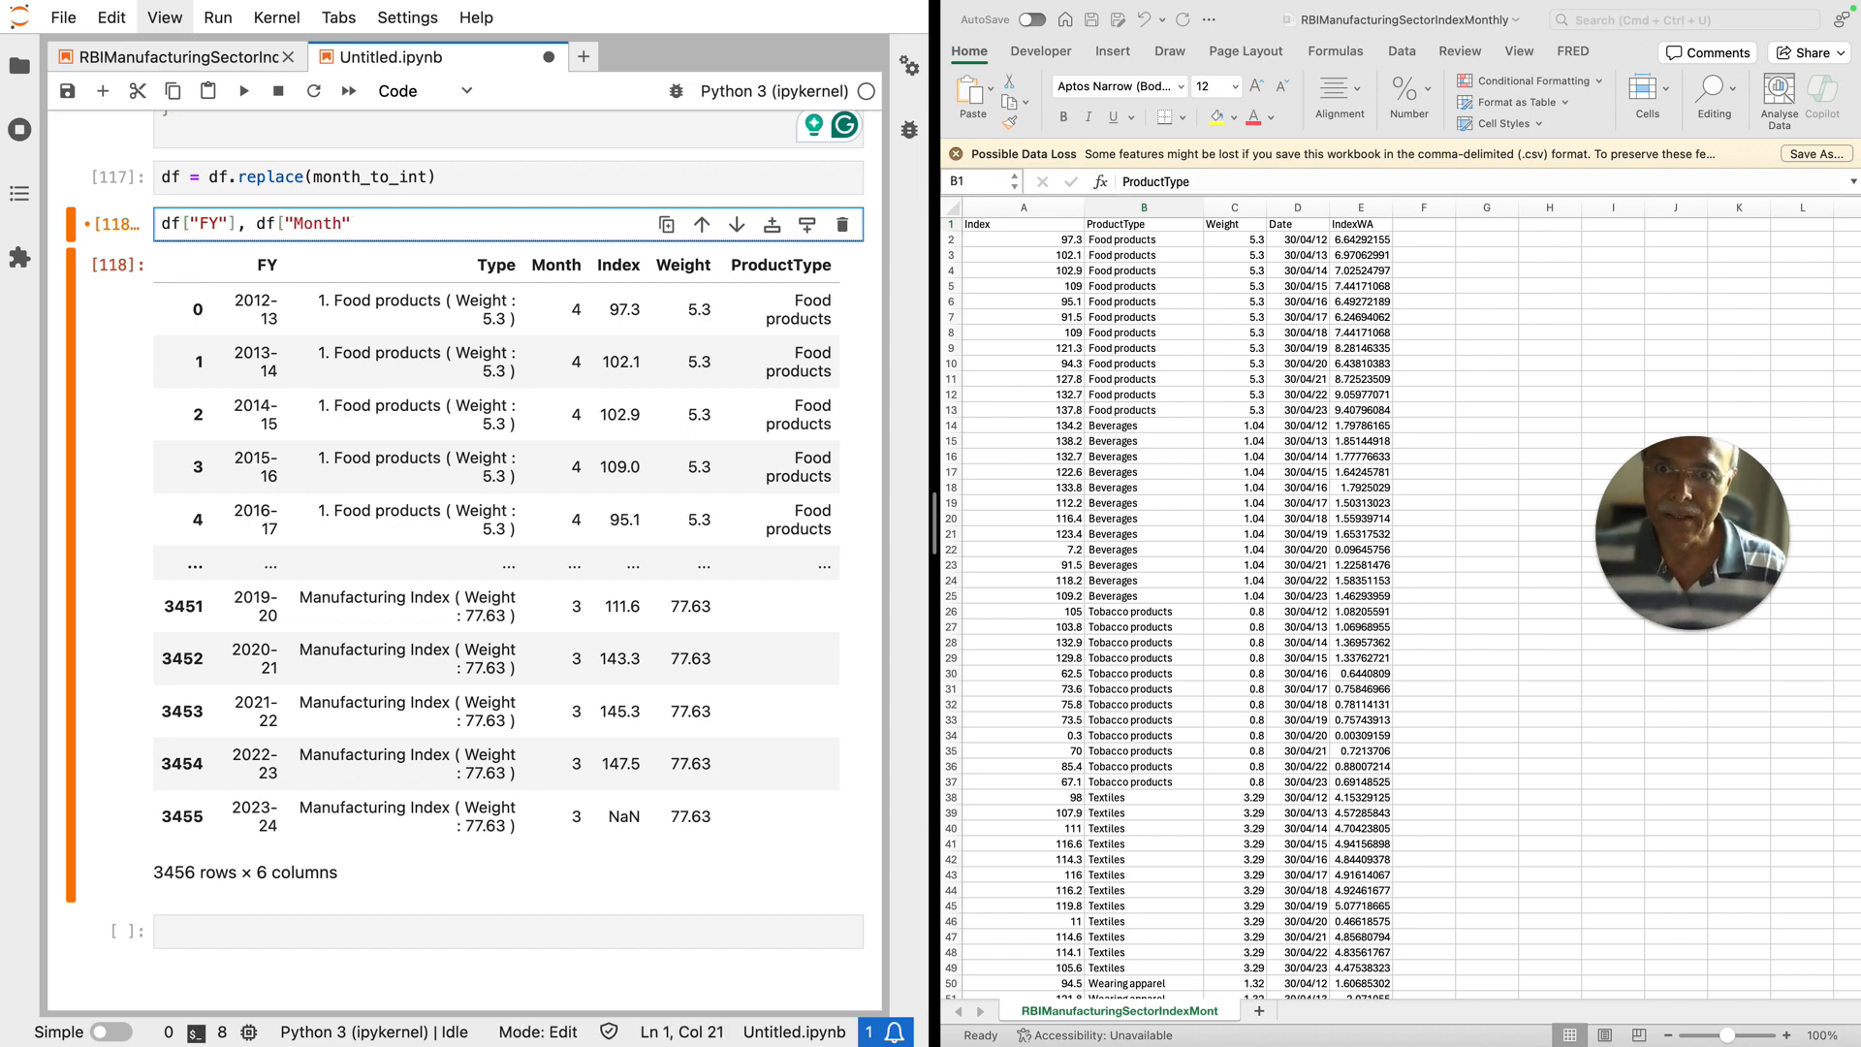
text(])
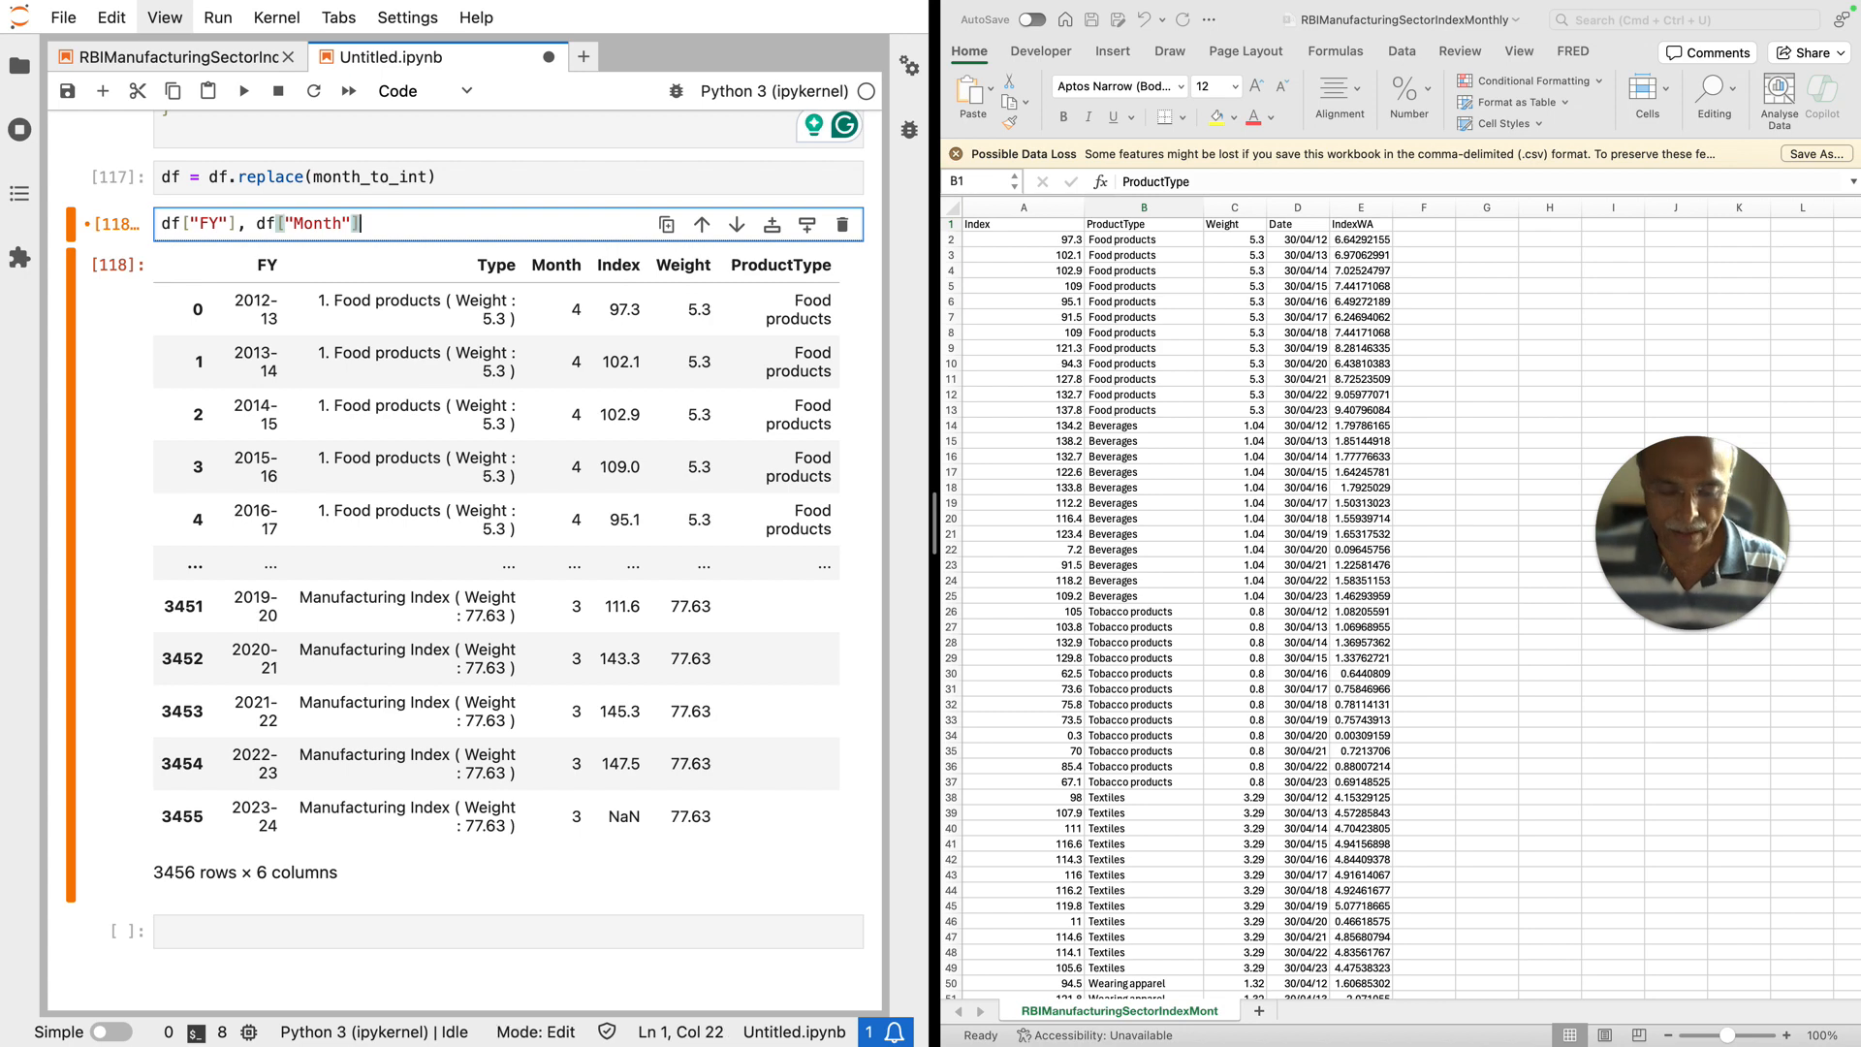
Step: Turn the expression into the list comprehension [[x,y] for x,y in zip(df["FY"], df["Month"])] and run the cell
click(168, 225)
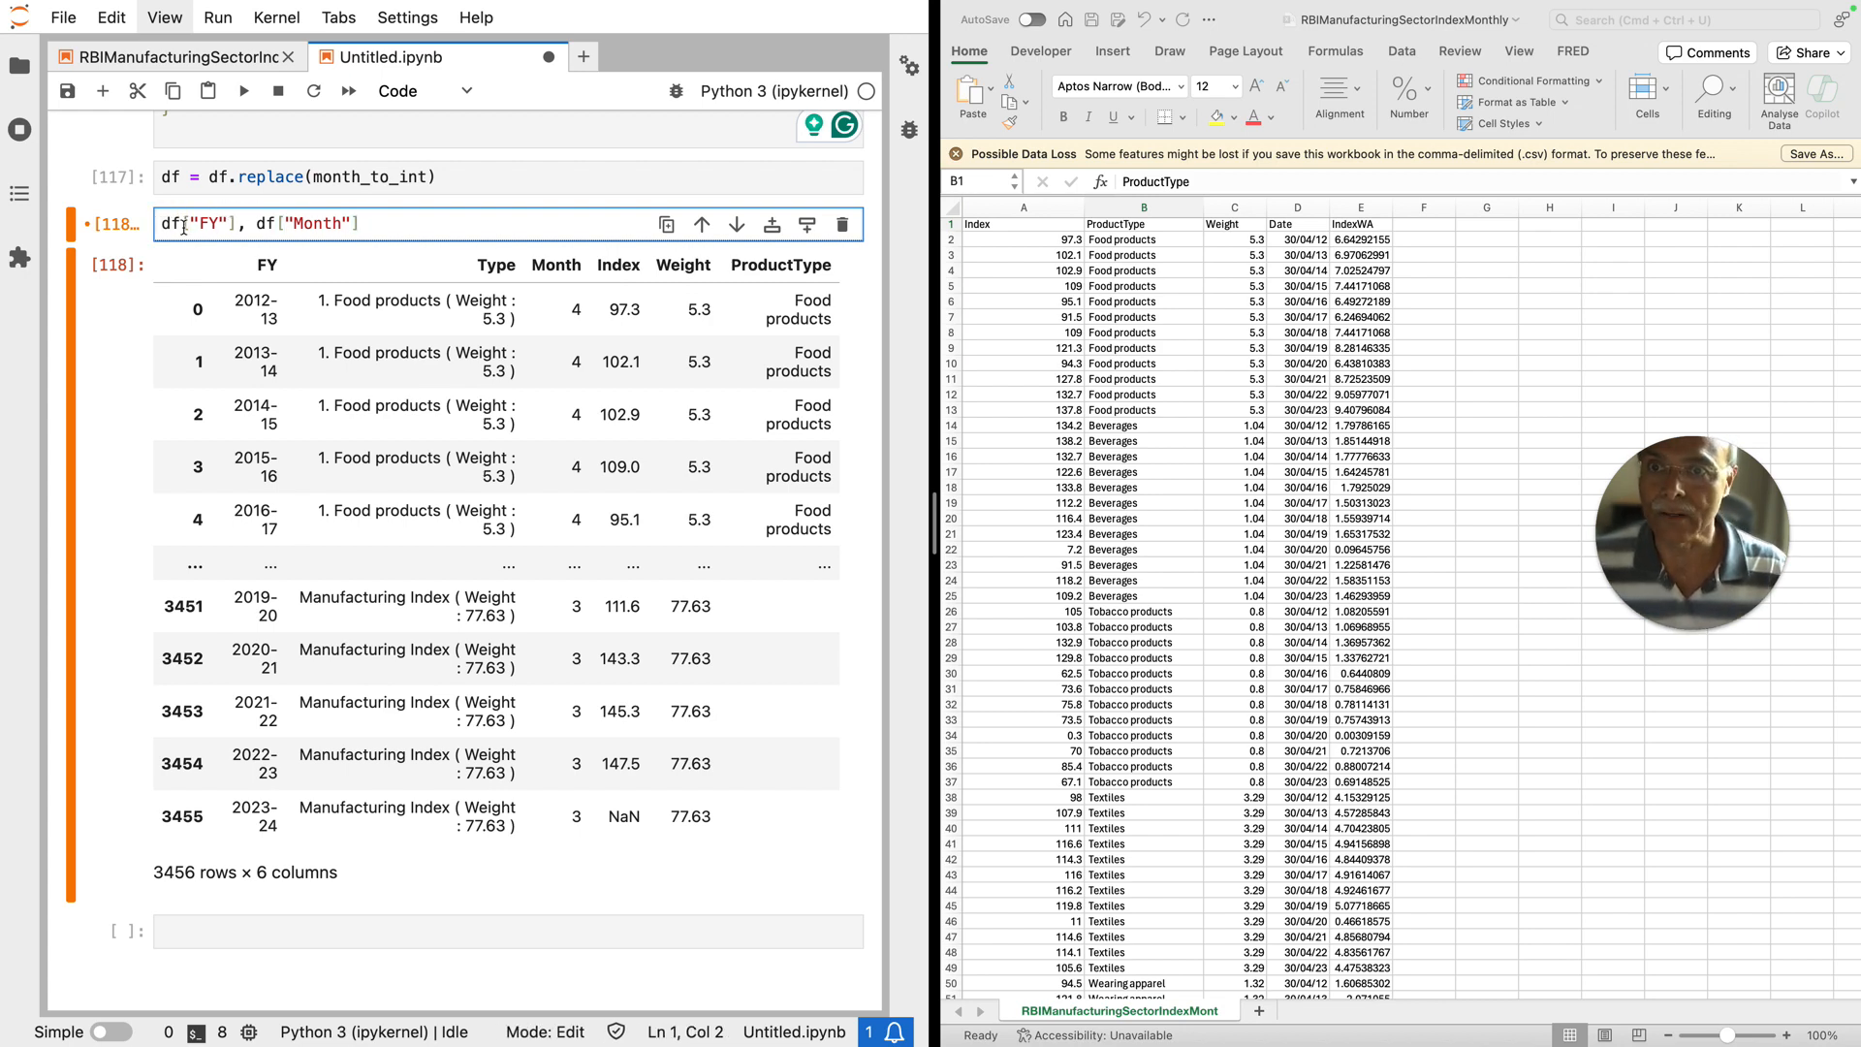
click(161, 224)
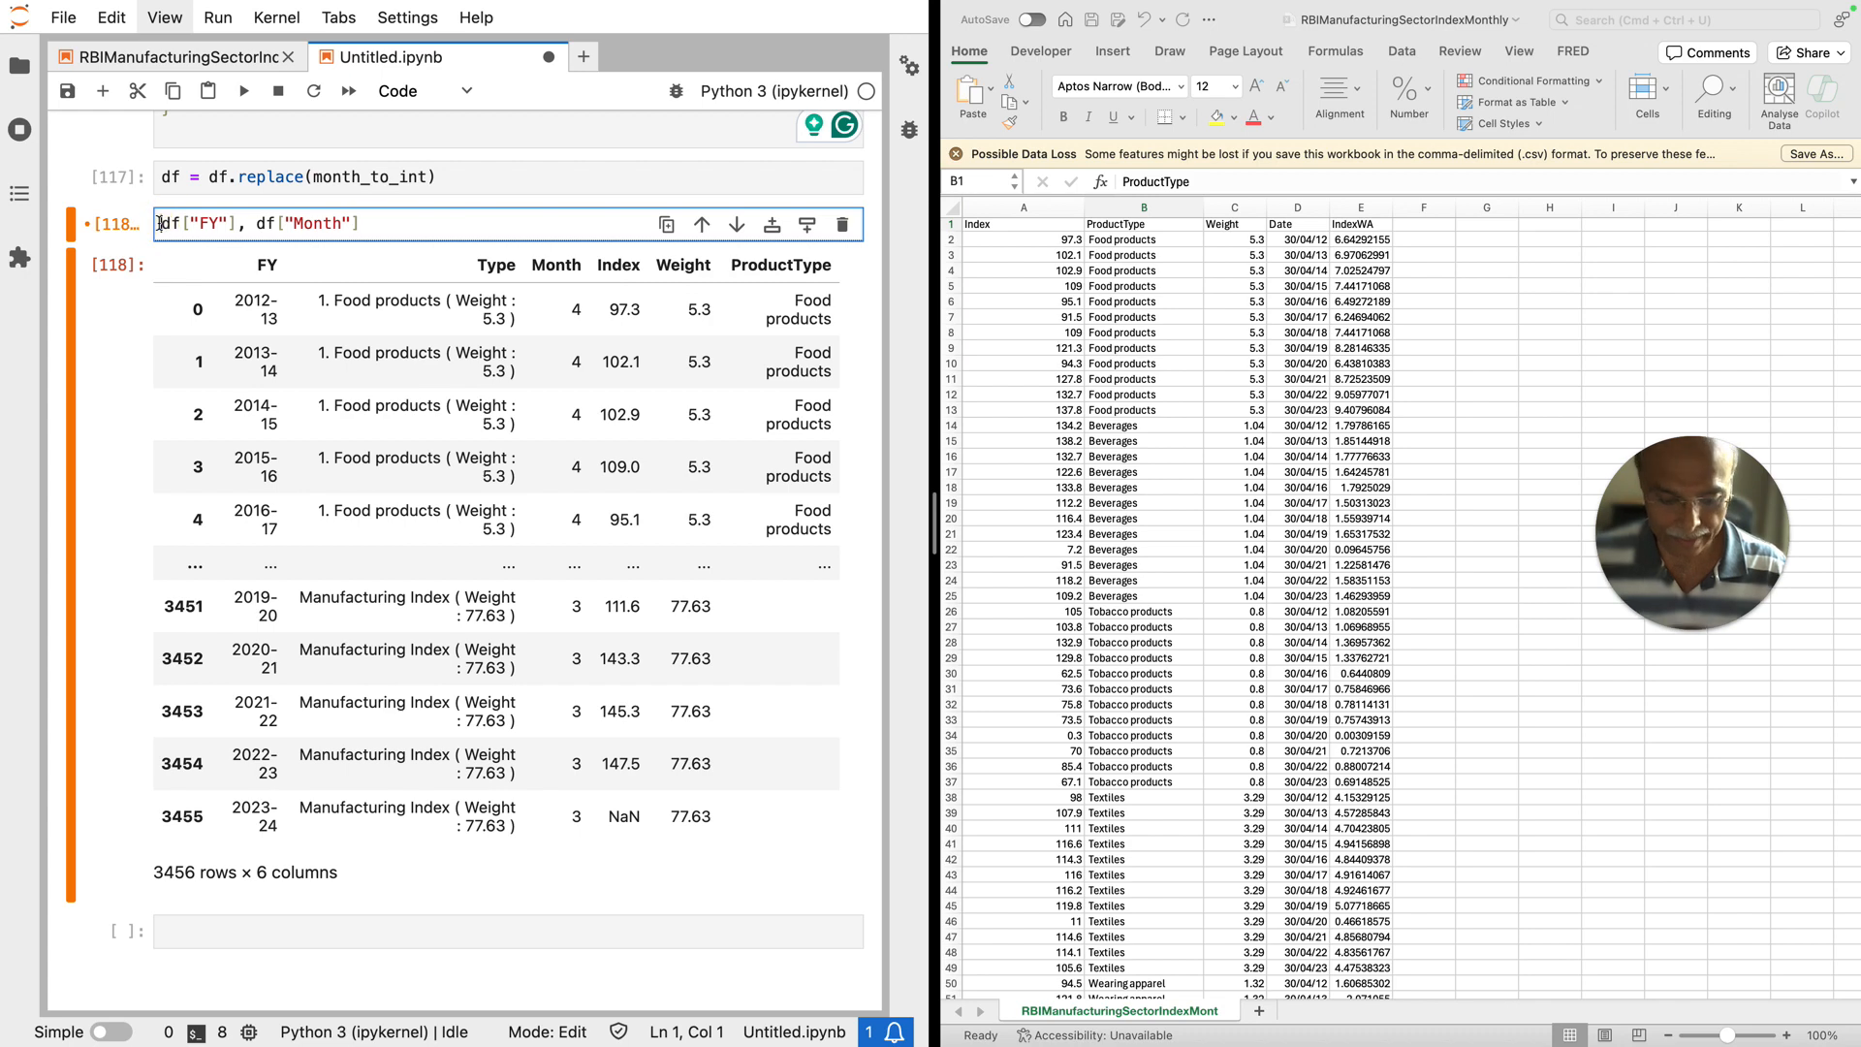
text([)
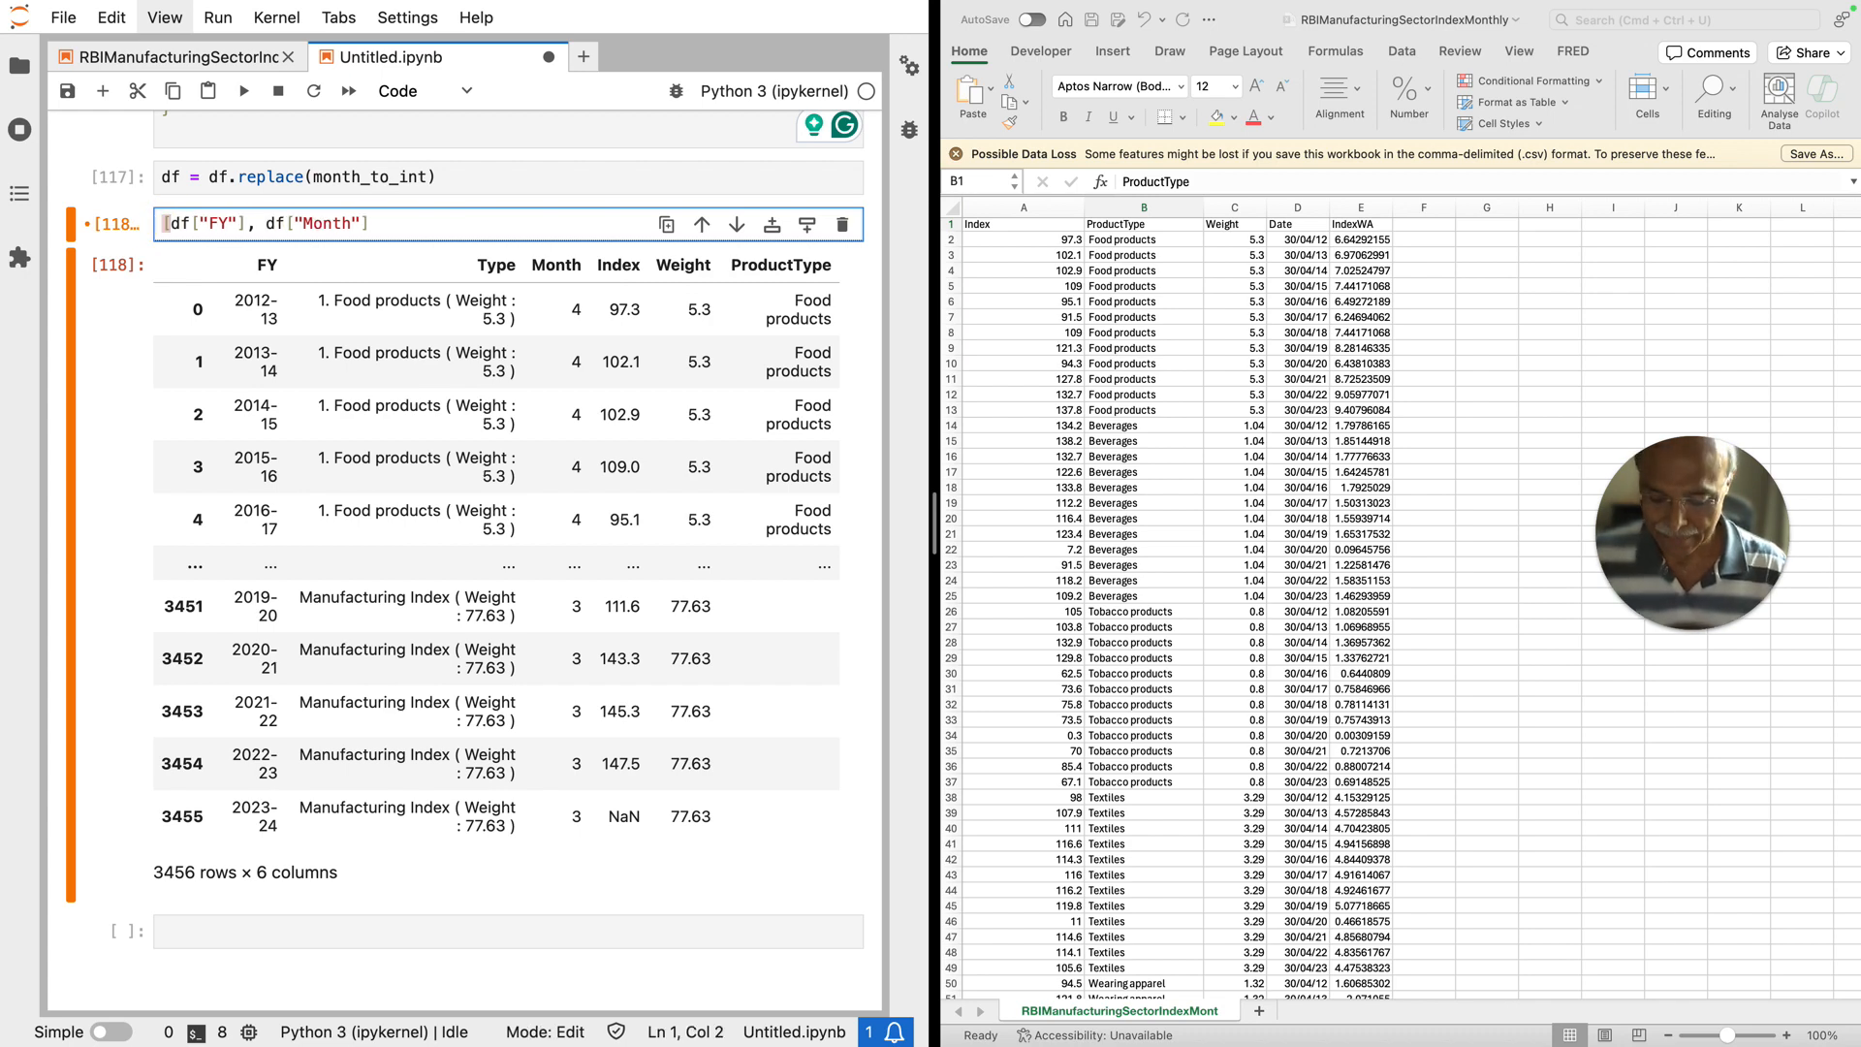
text([x,y)
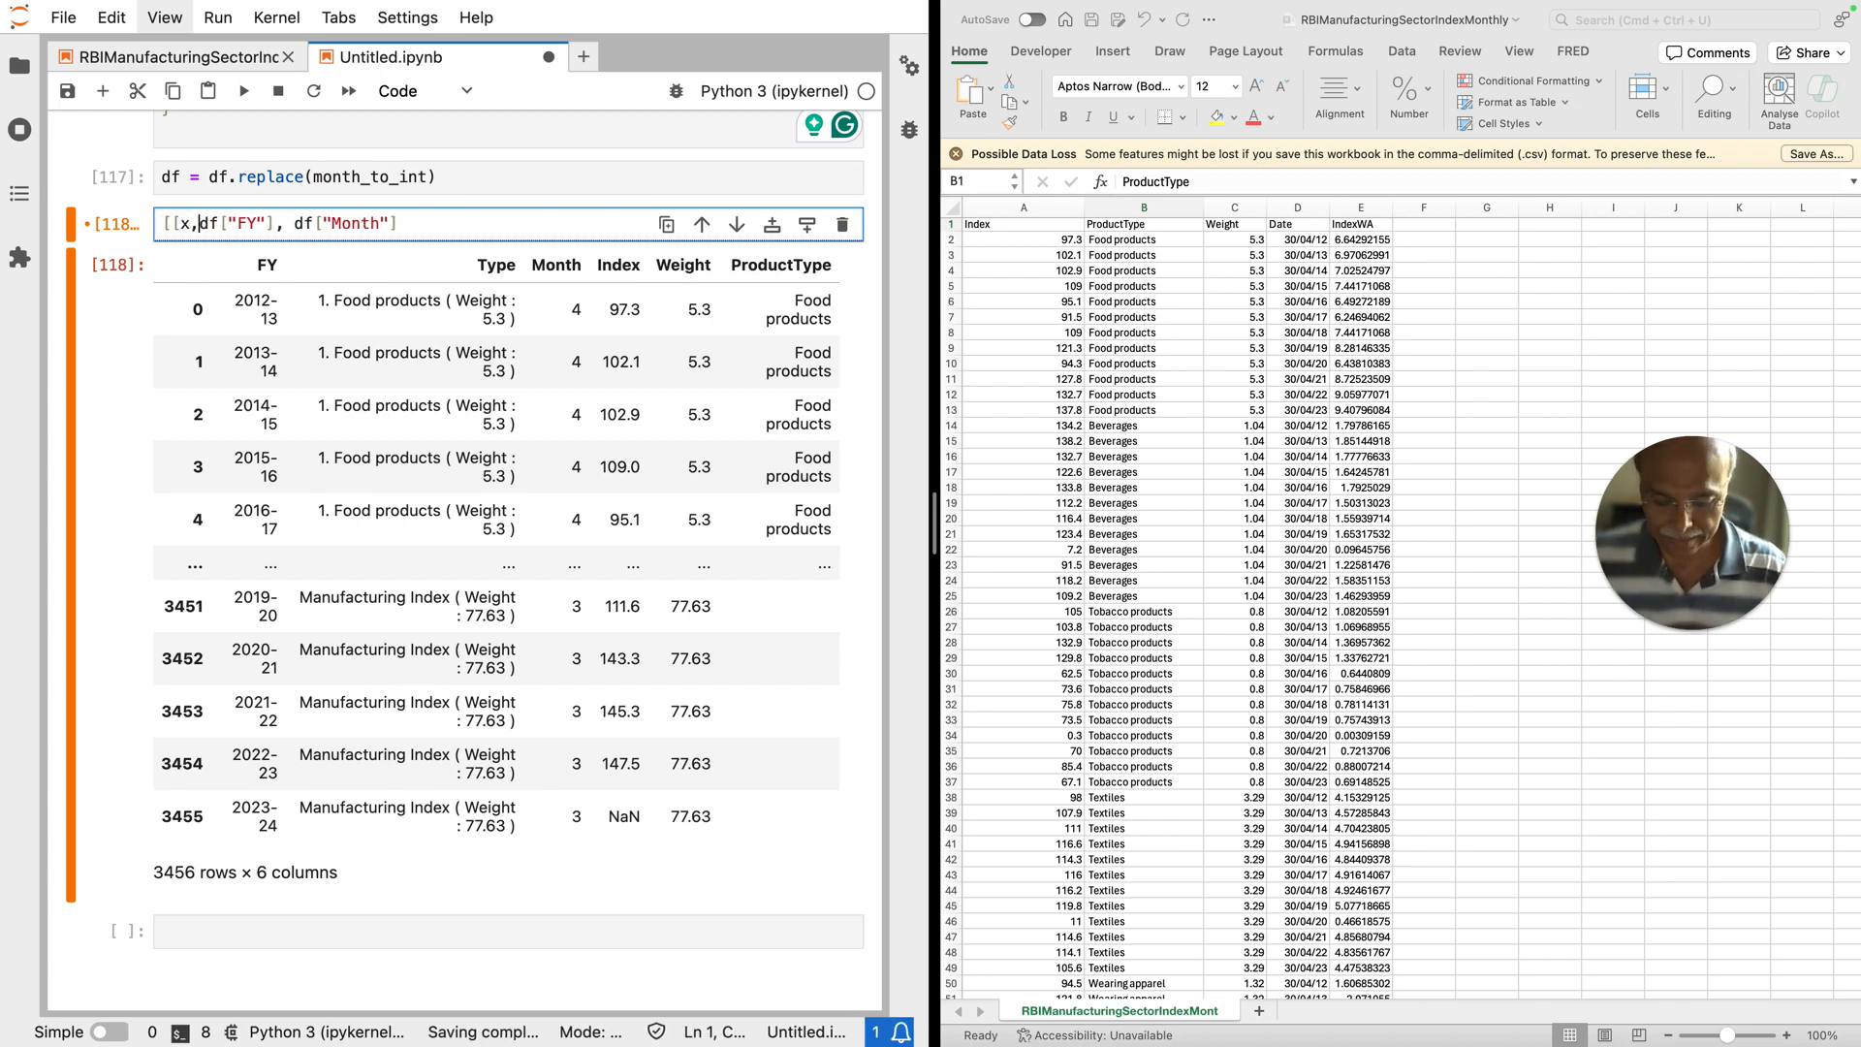
text(] )
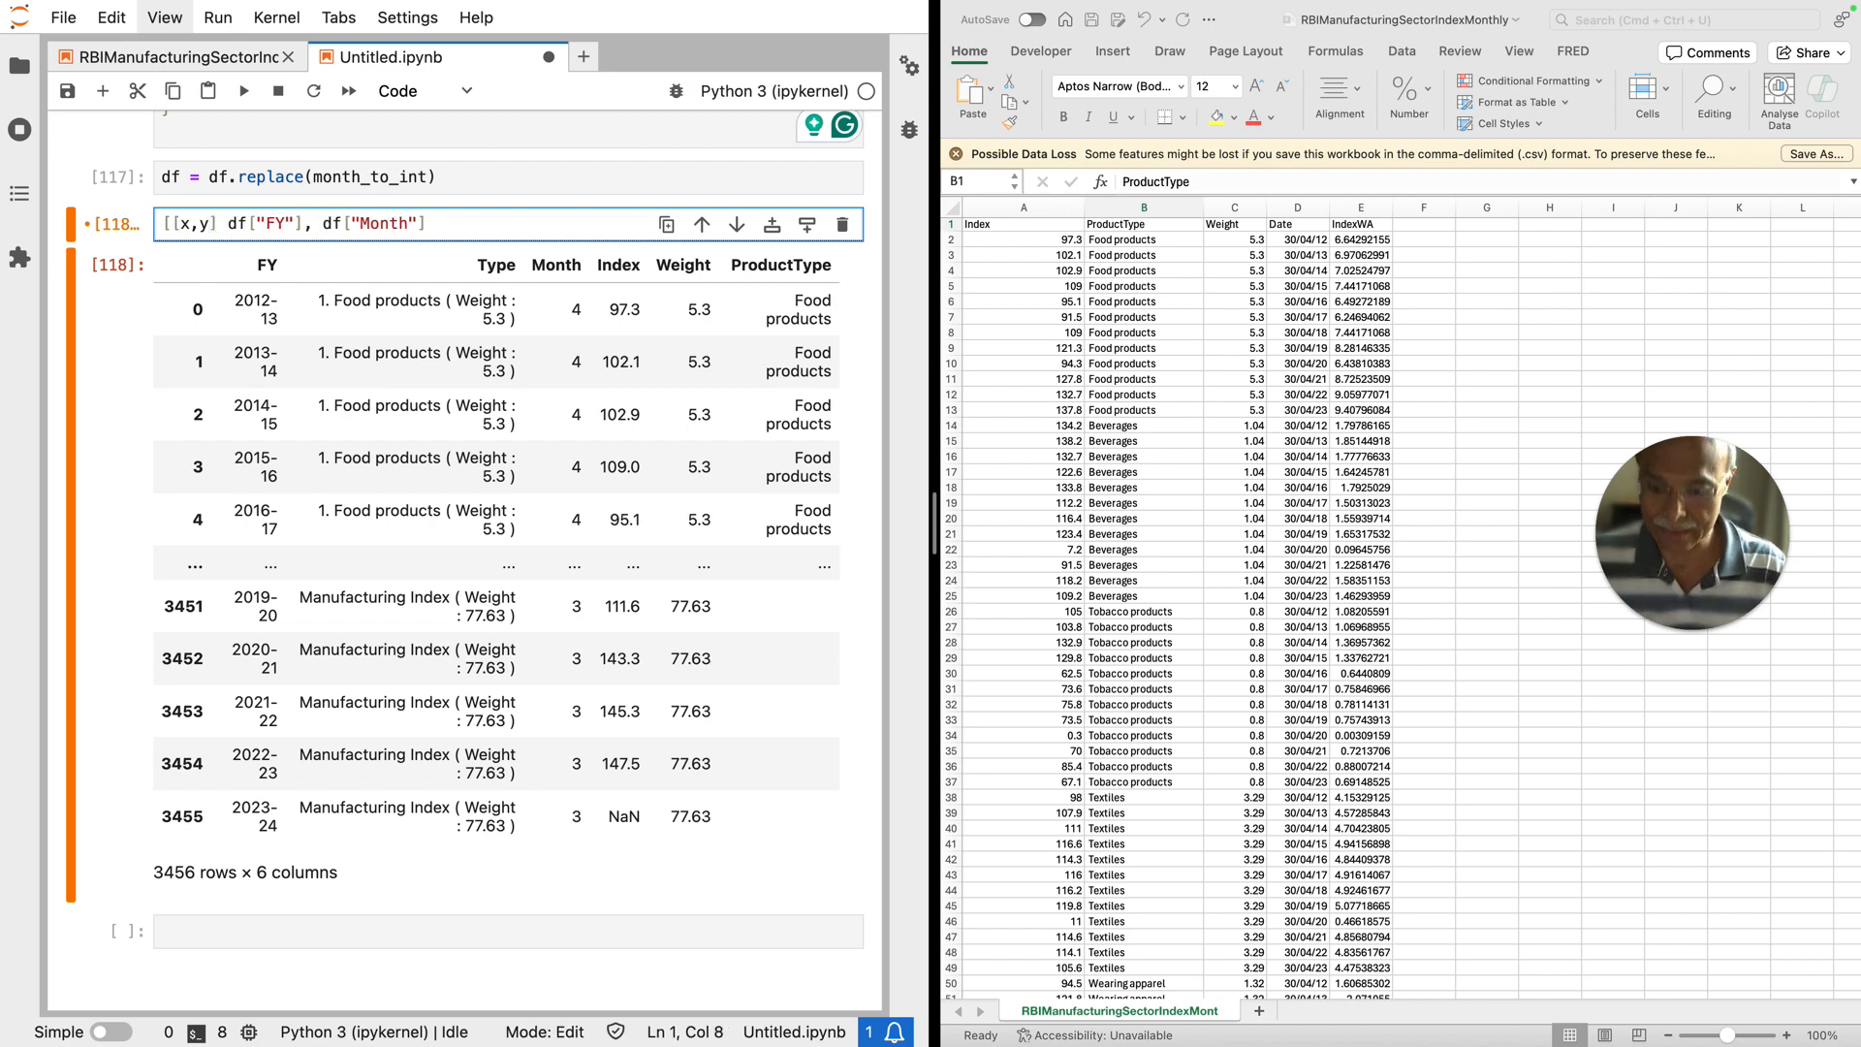
text(for x,y in)
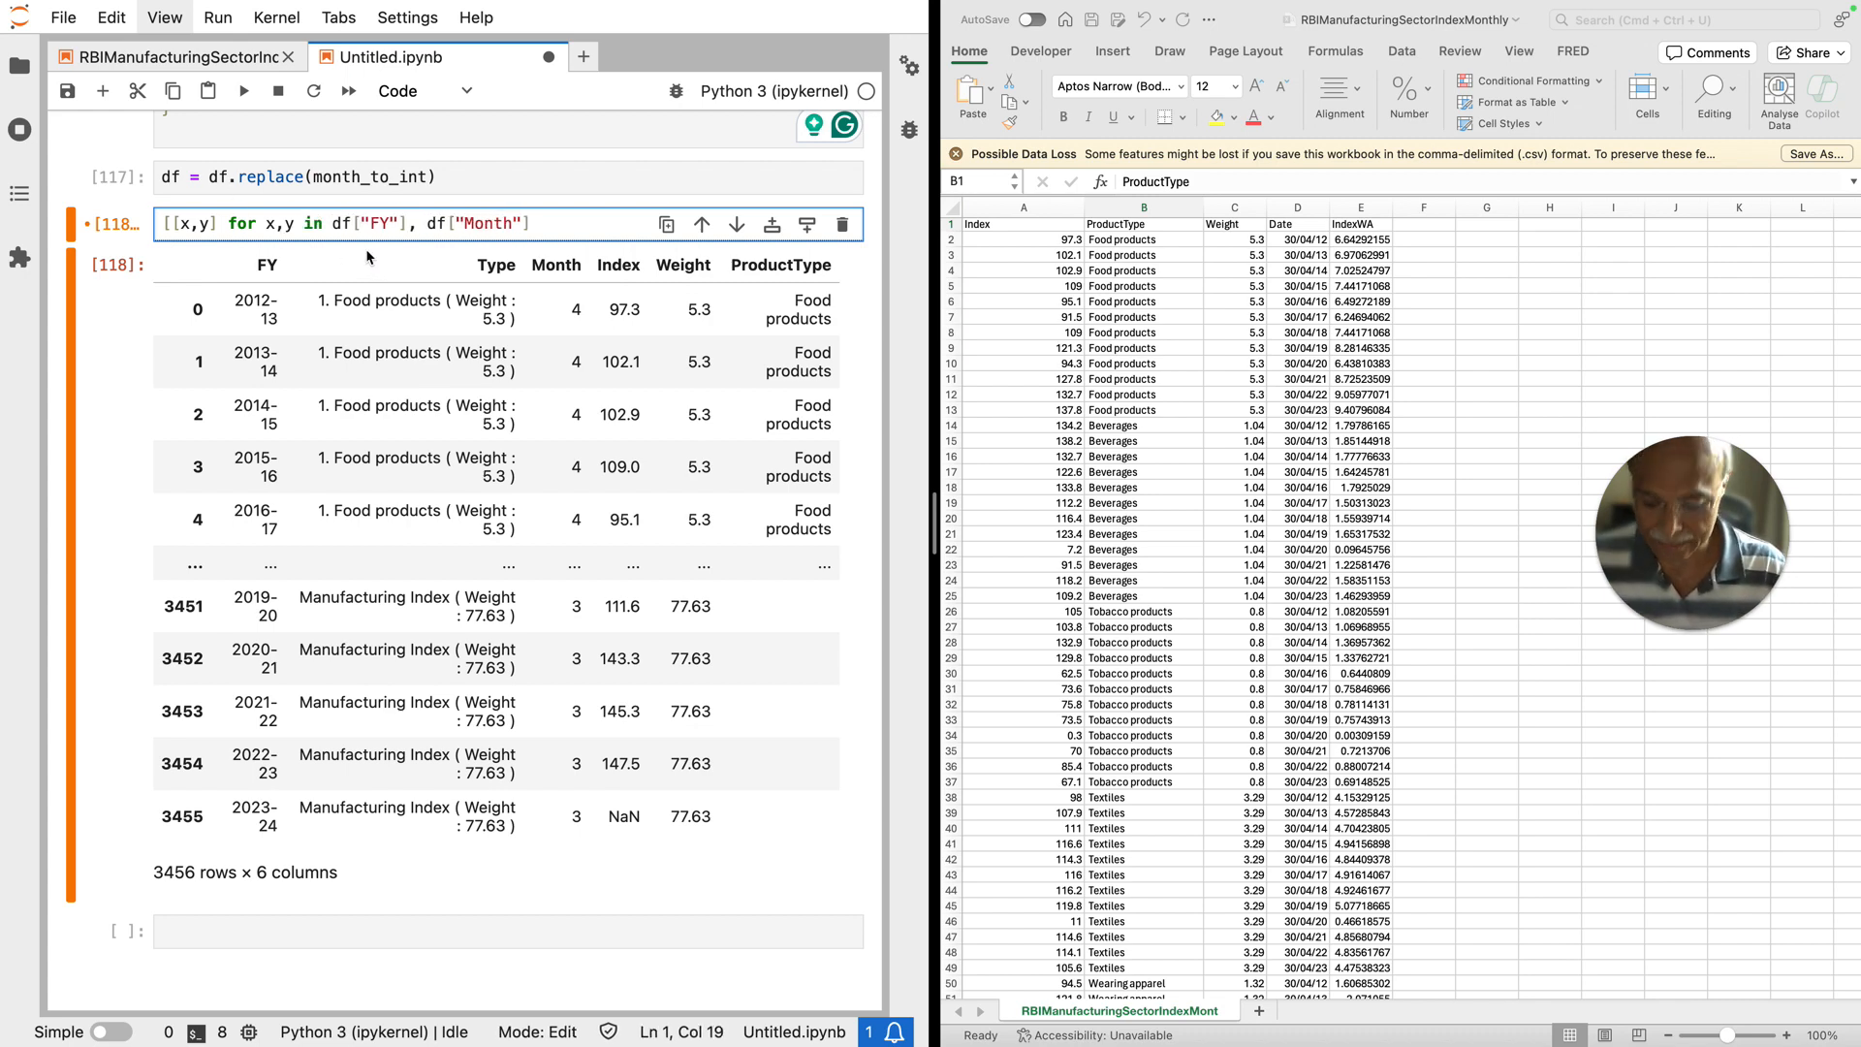
text( zip)
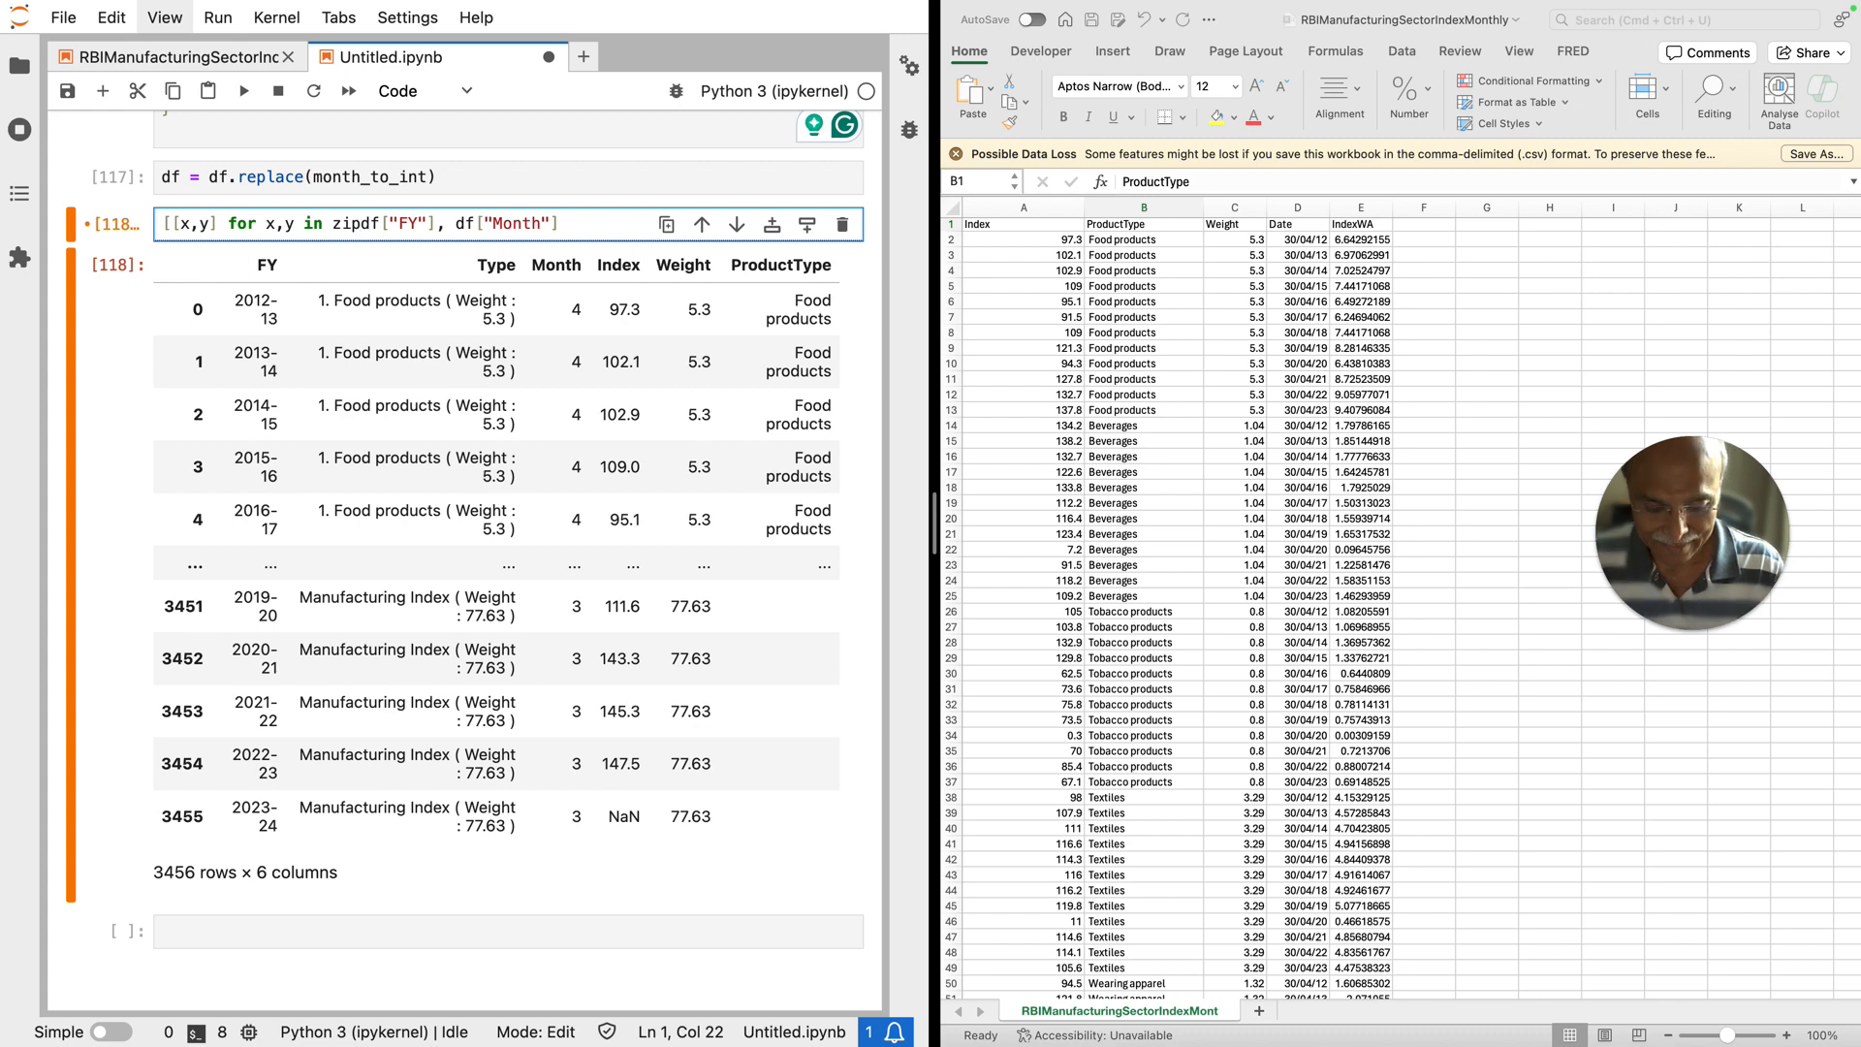
text(()
click(583, 223)
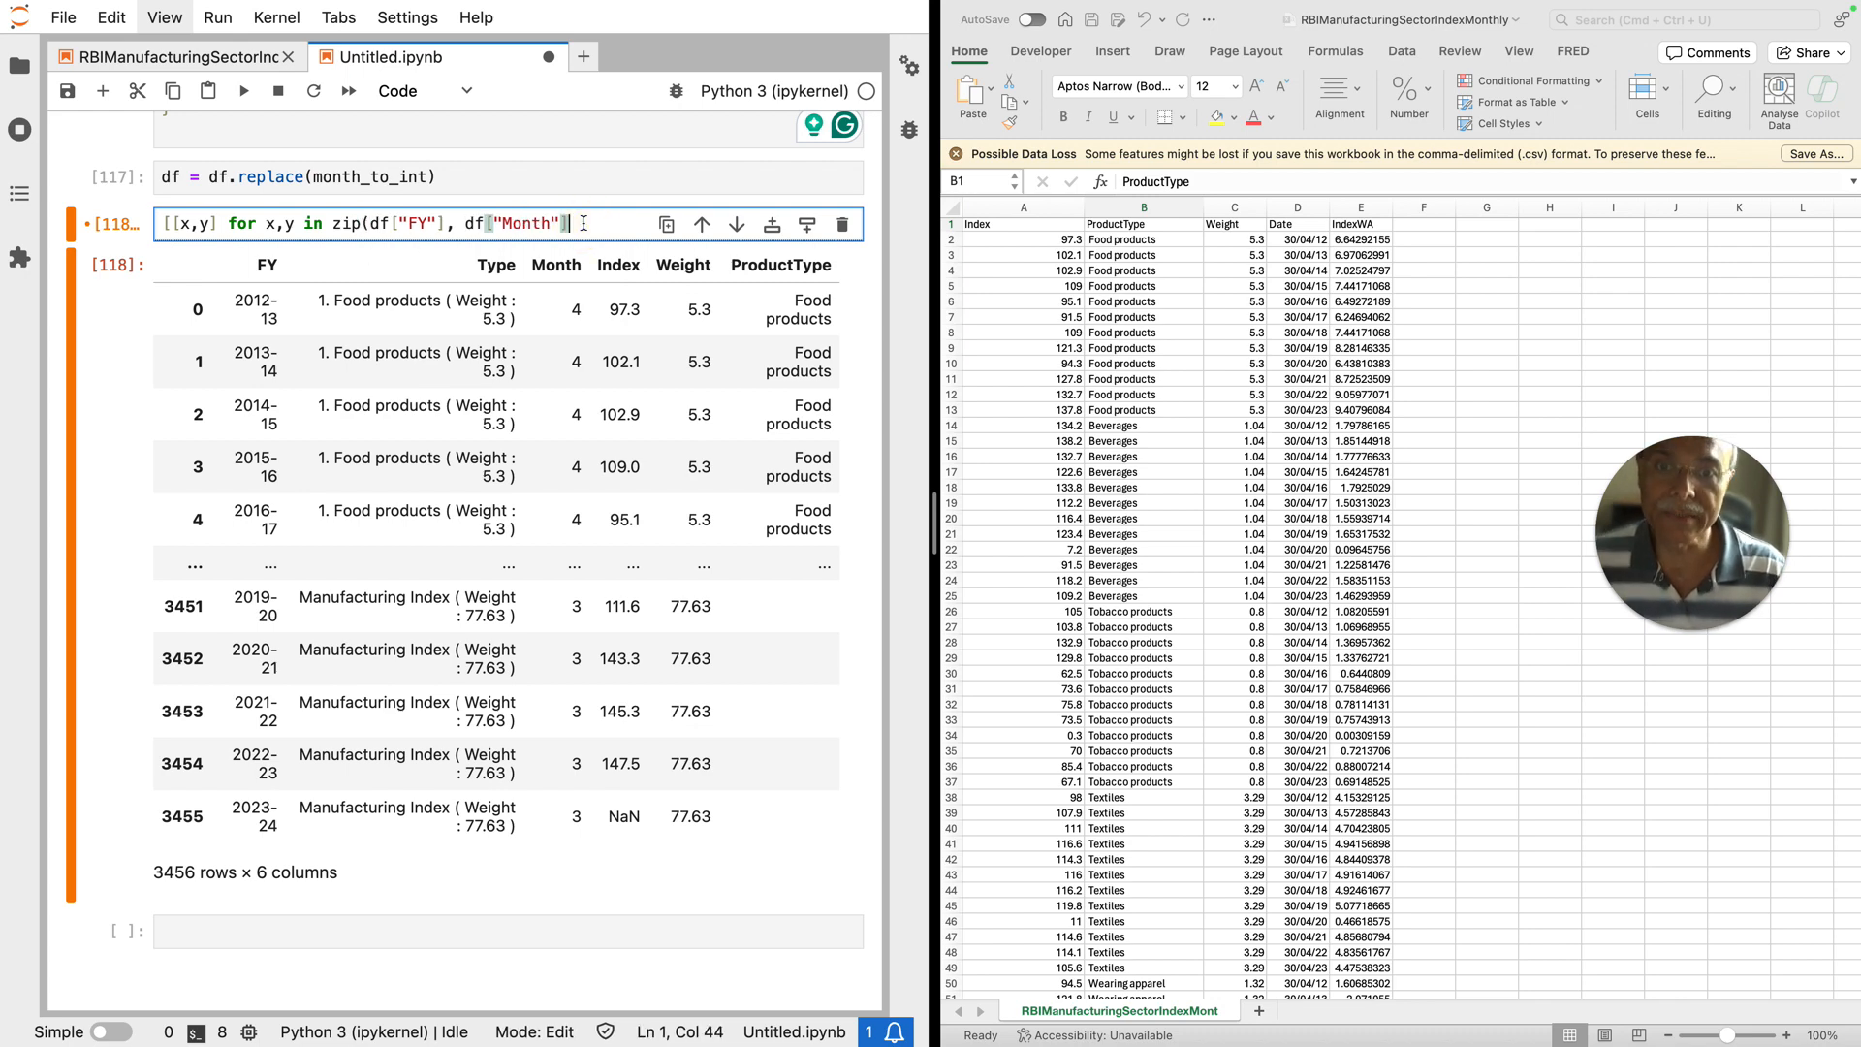
text()])
key(shift+Return)
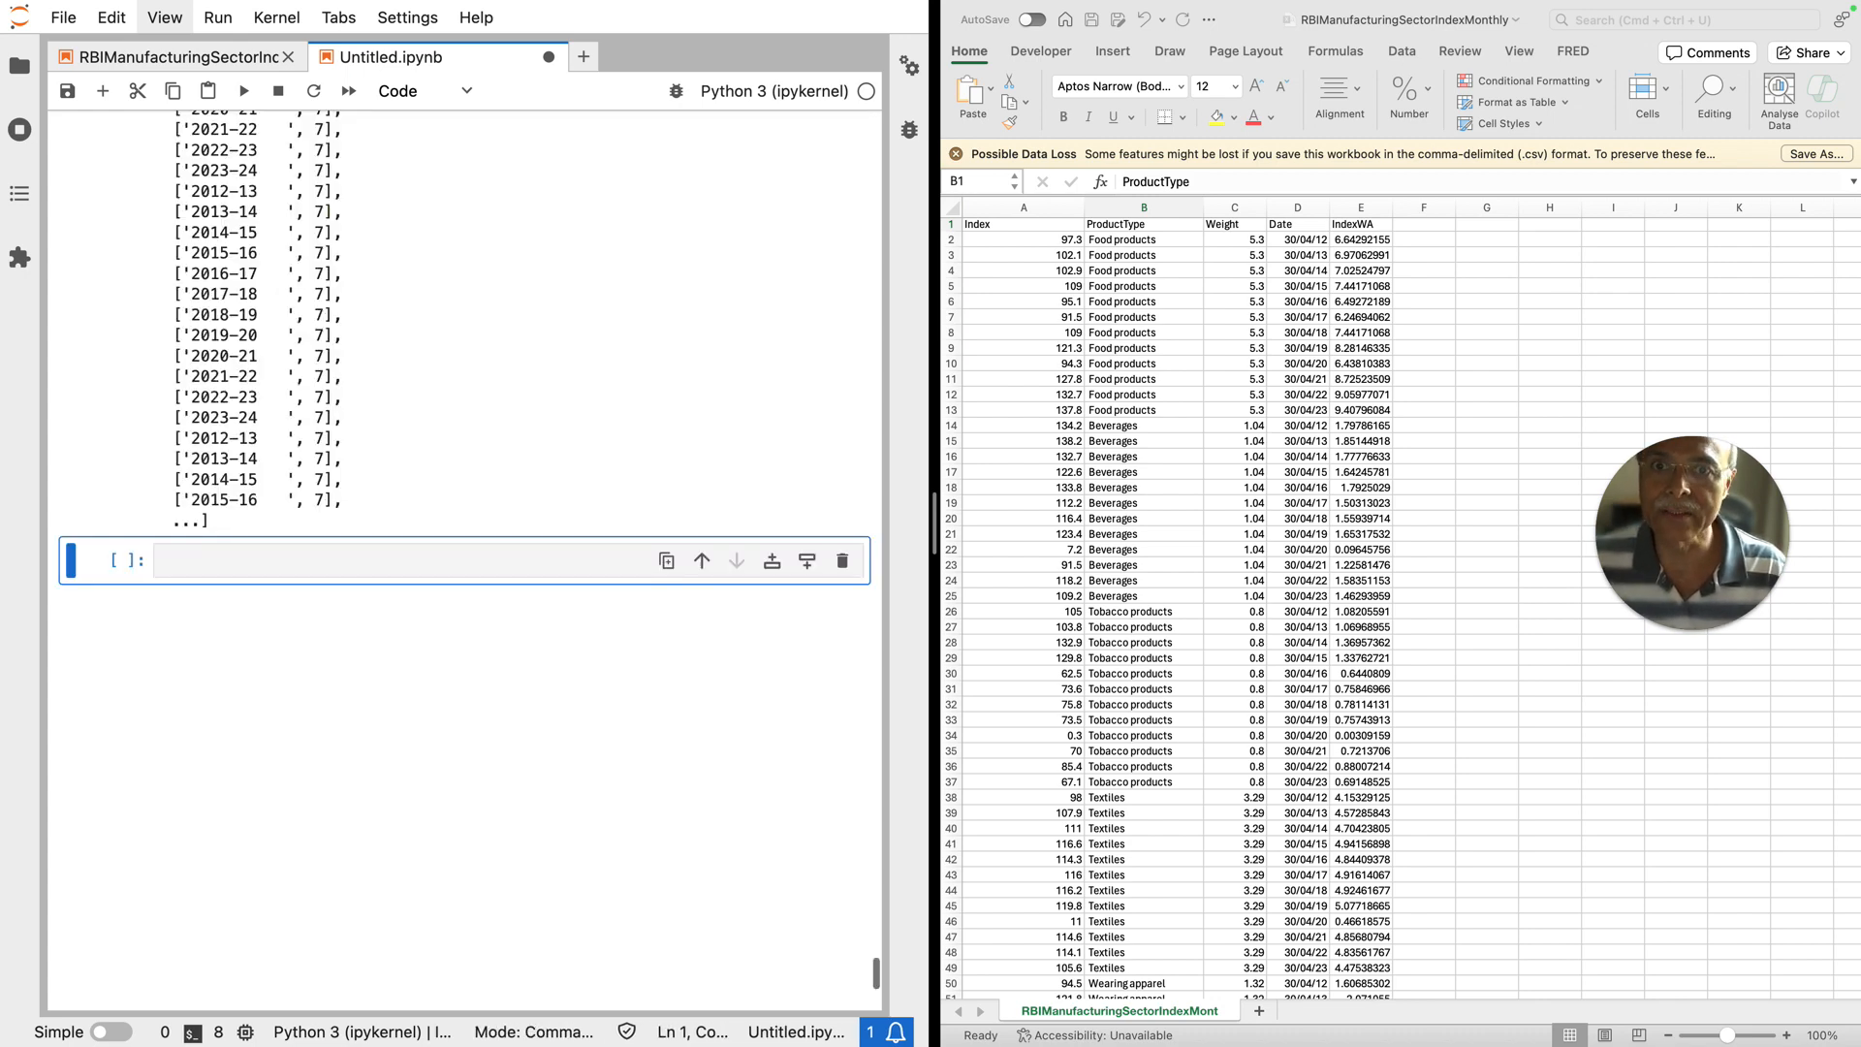
Step: Examine the list of FY and Month pairs from its beginning, checking the format of the FY strings
scroll(525, 243, up, 10)
right_click(463, 407)
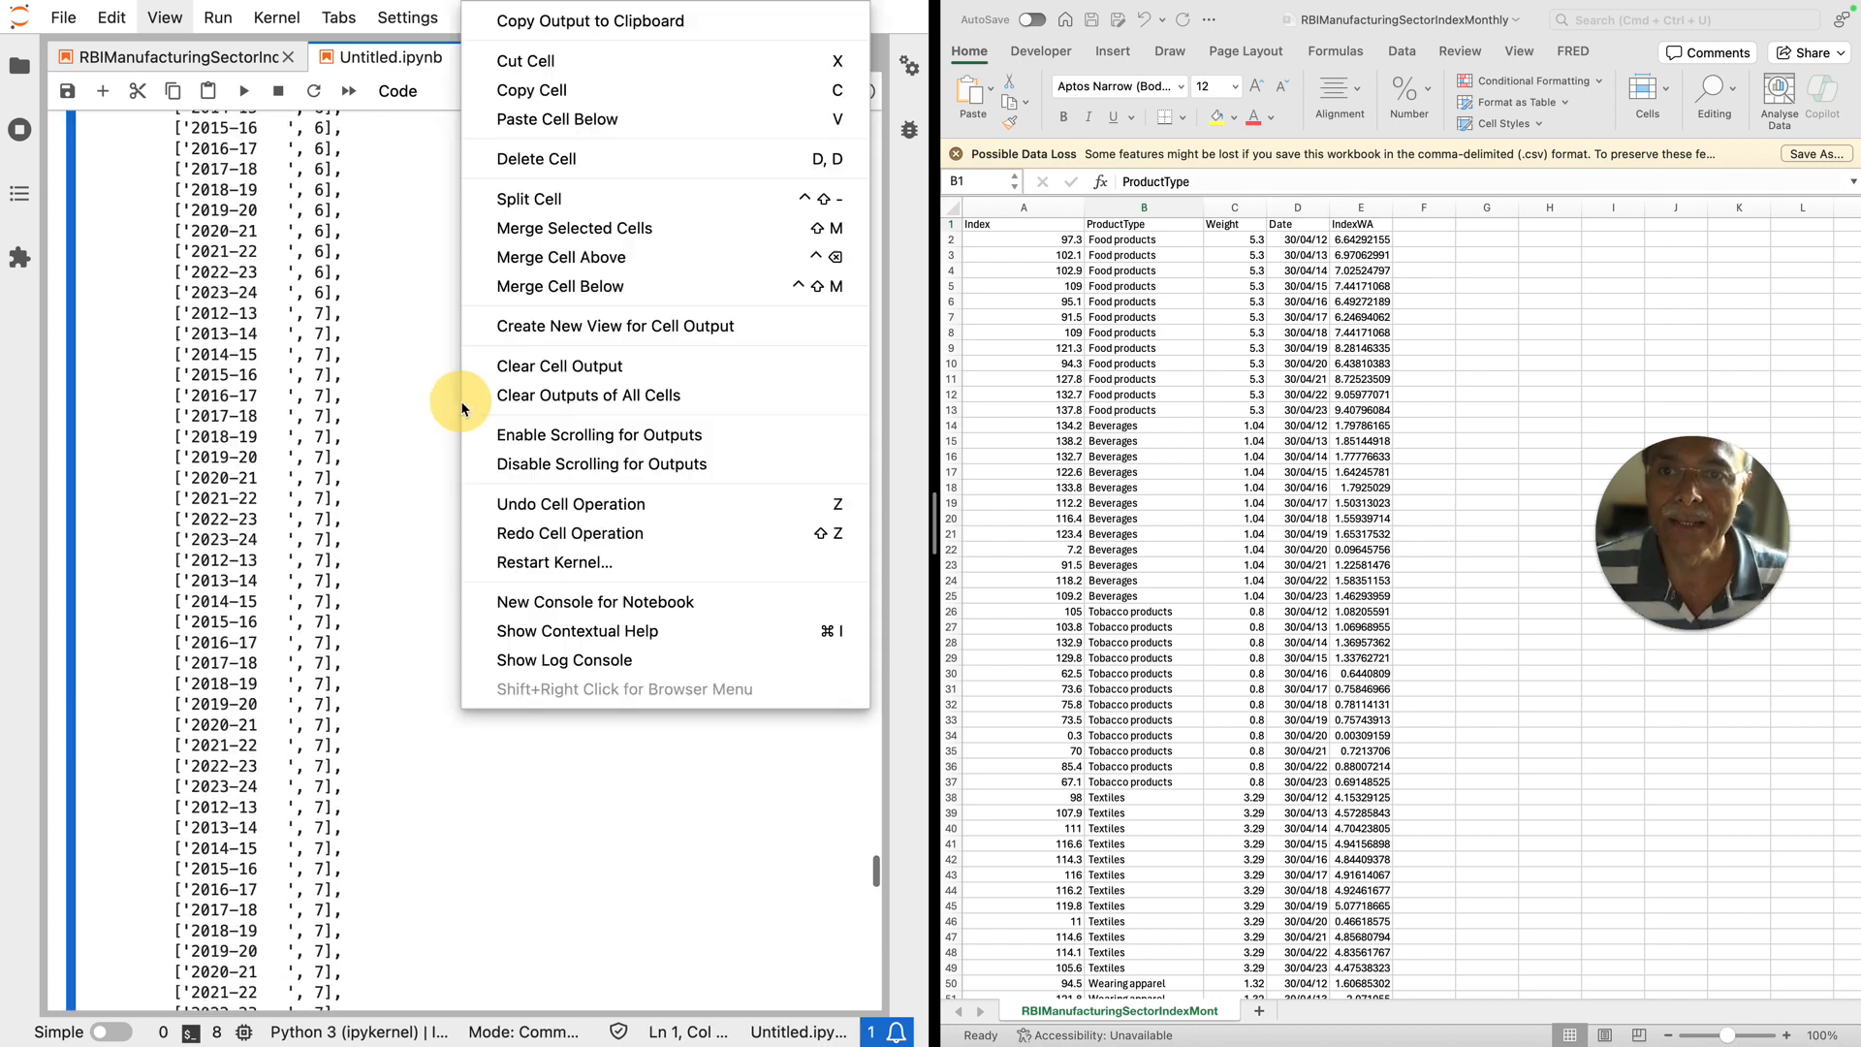
scroll(373, 408, up, 10)
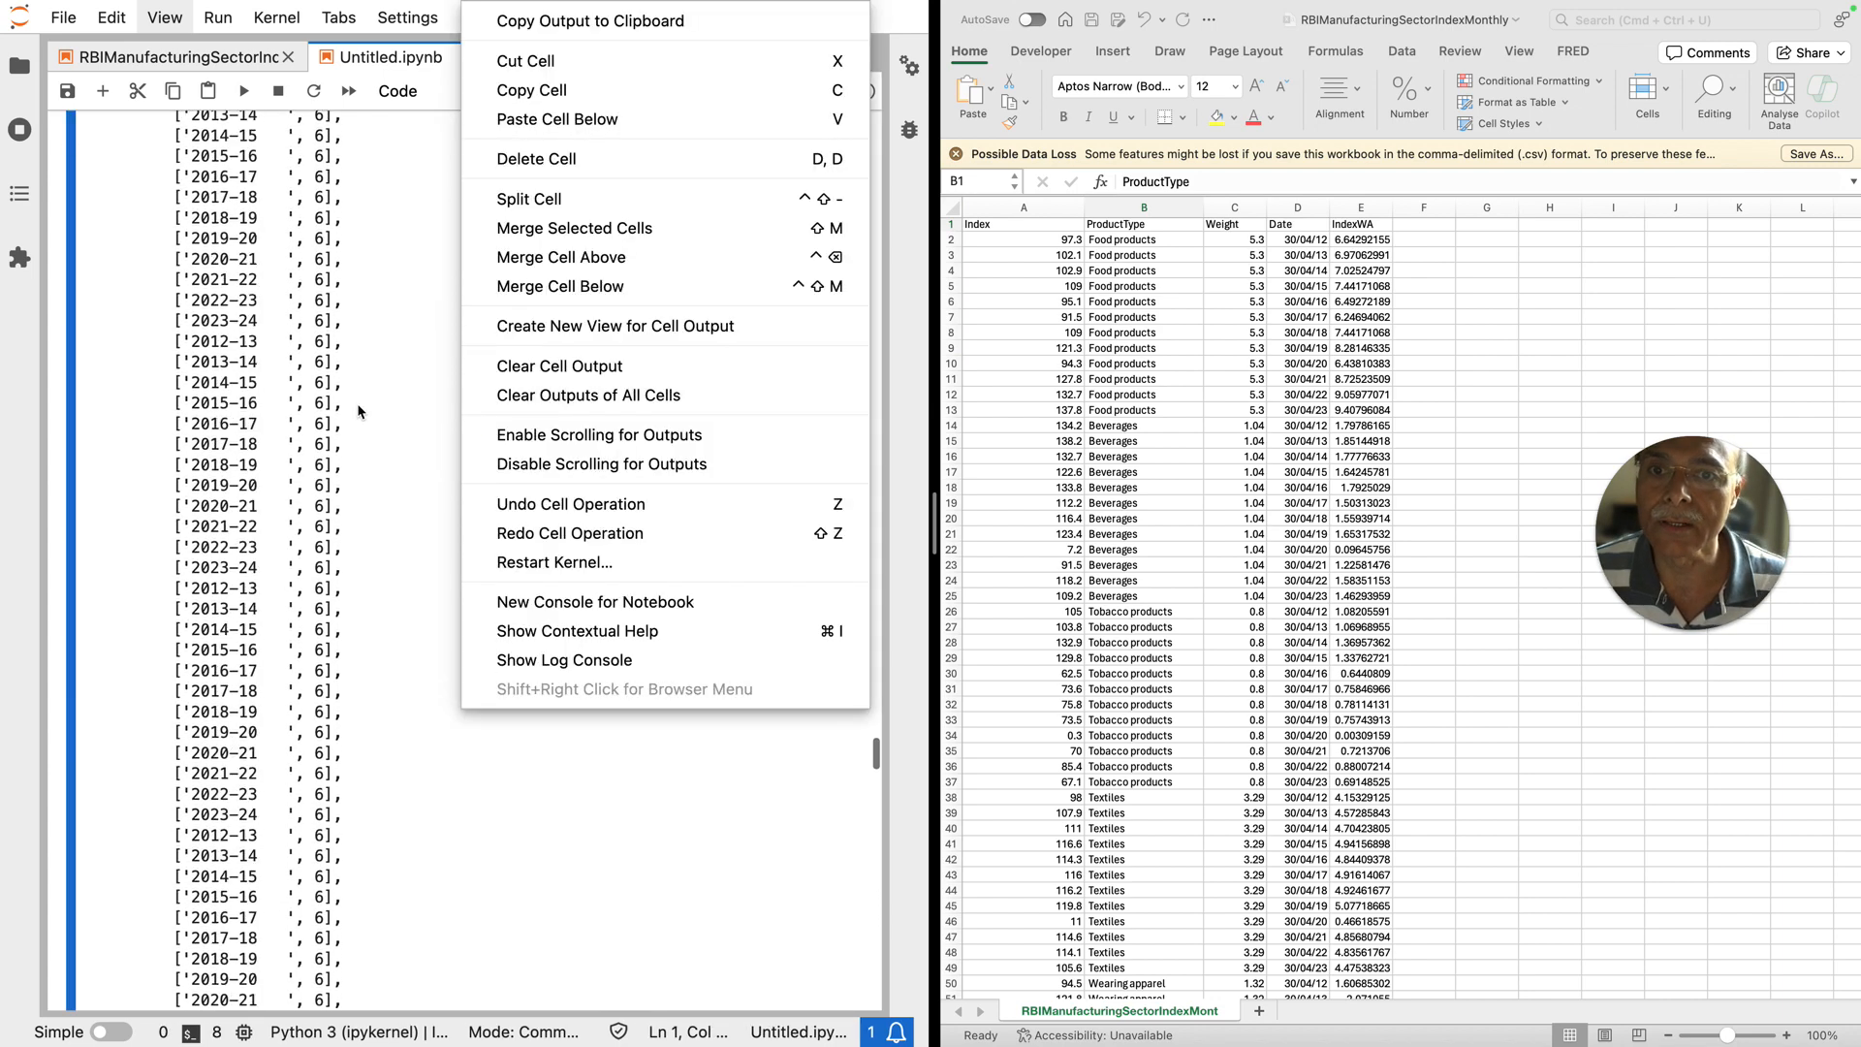
click(365, 399)
scroll(364, 400, up, 15)
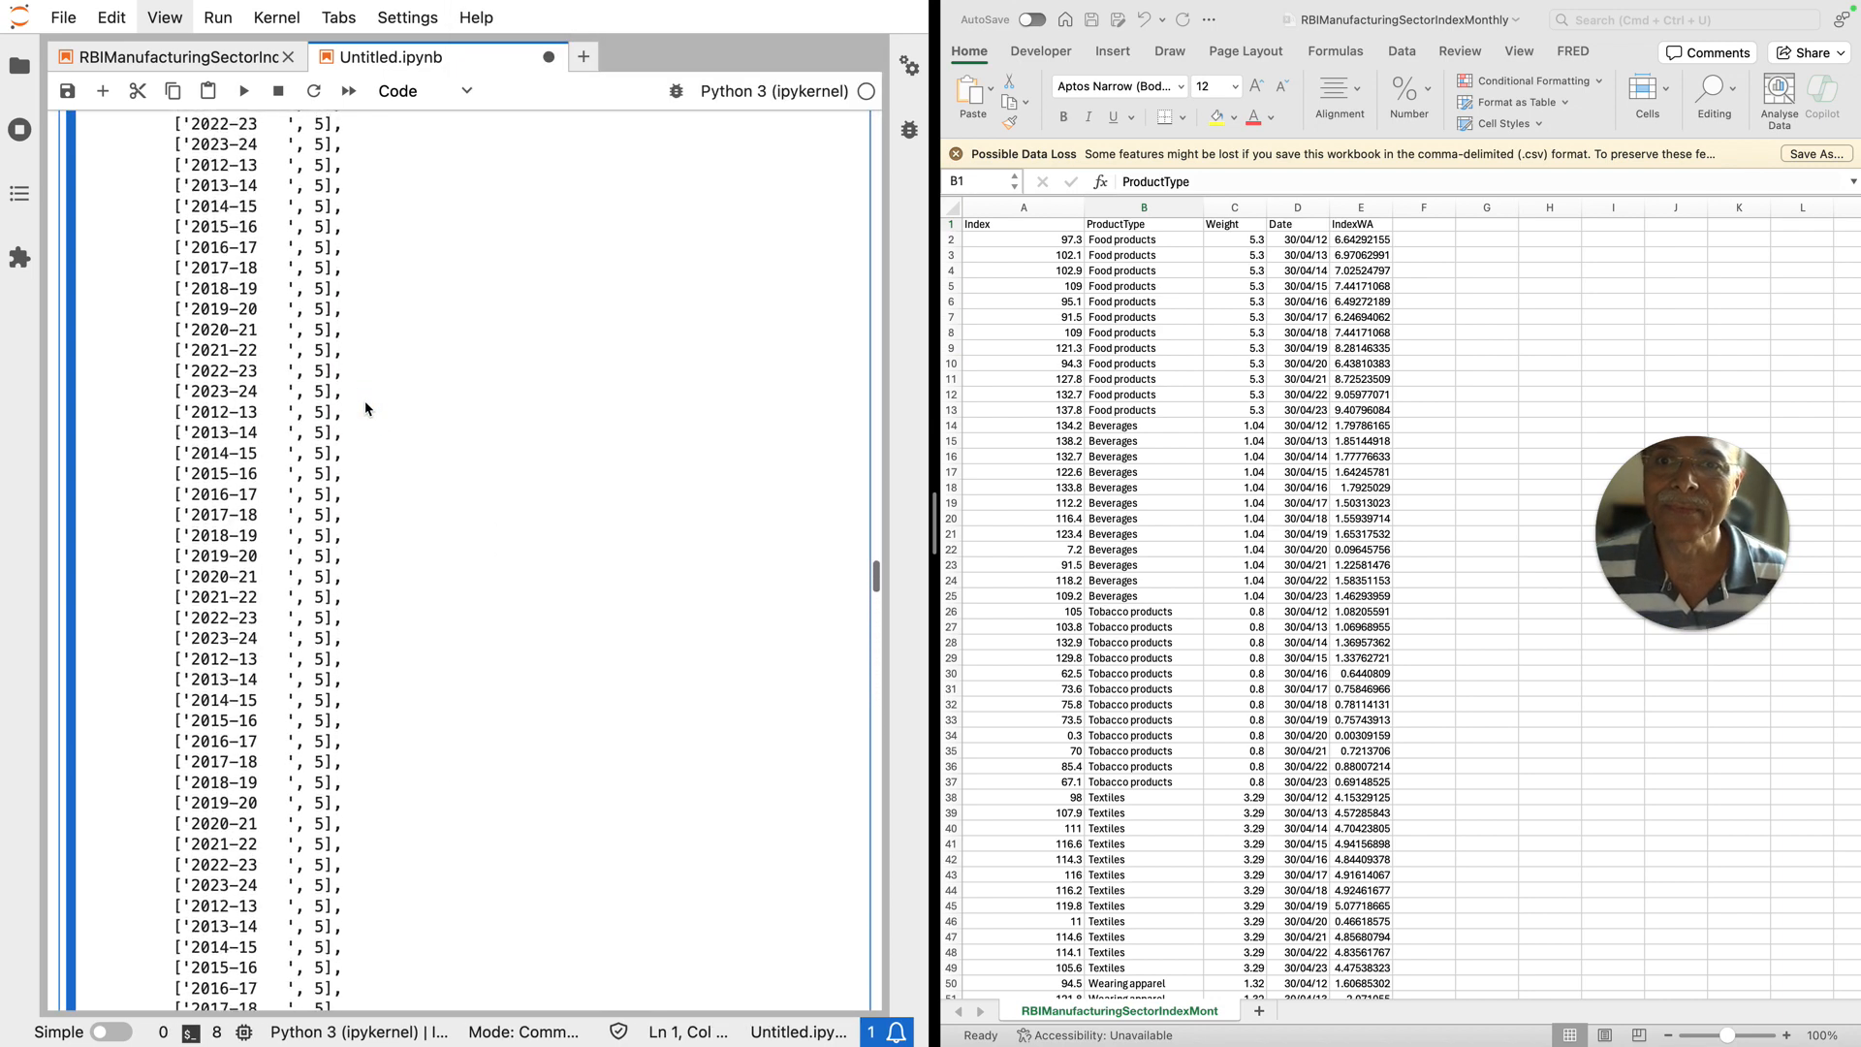
scroll(364, 399, up, 15)
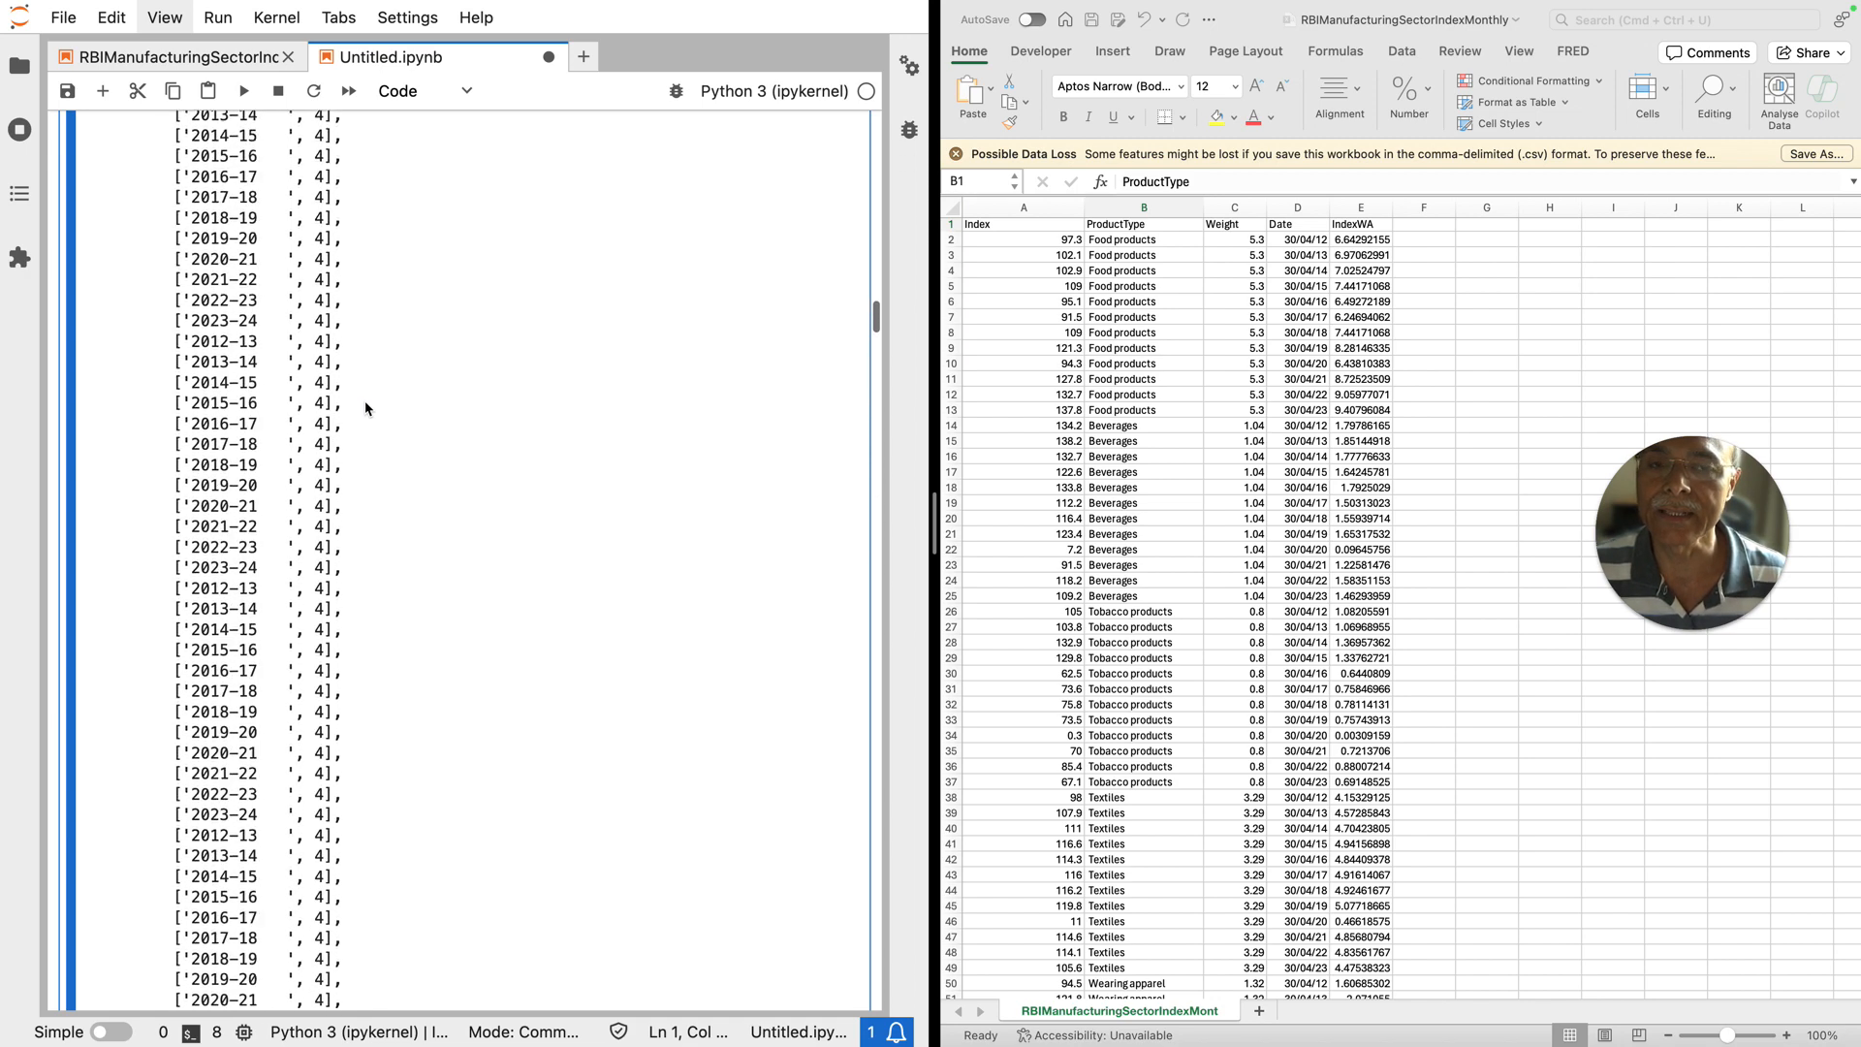
scroll(365, 399, up, 10)
scroll(364, 399, down, 2)
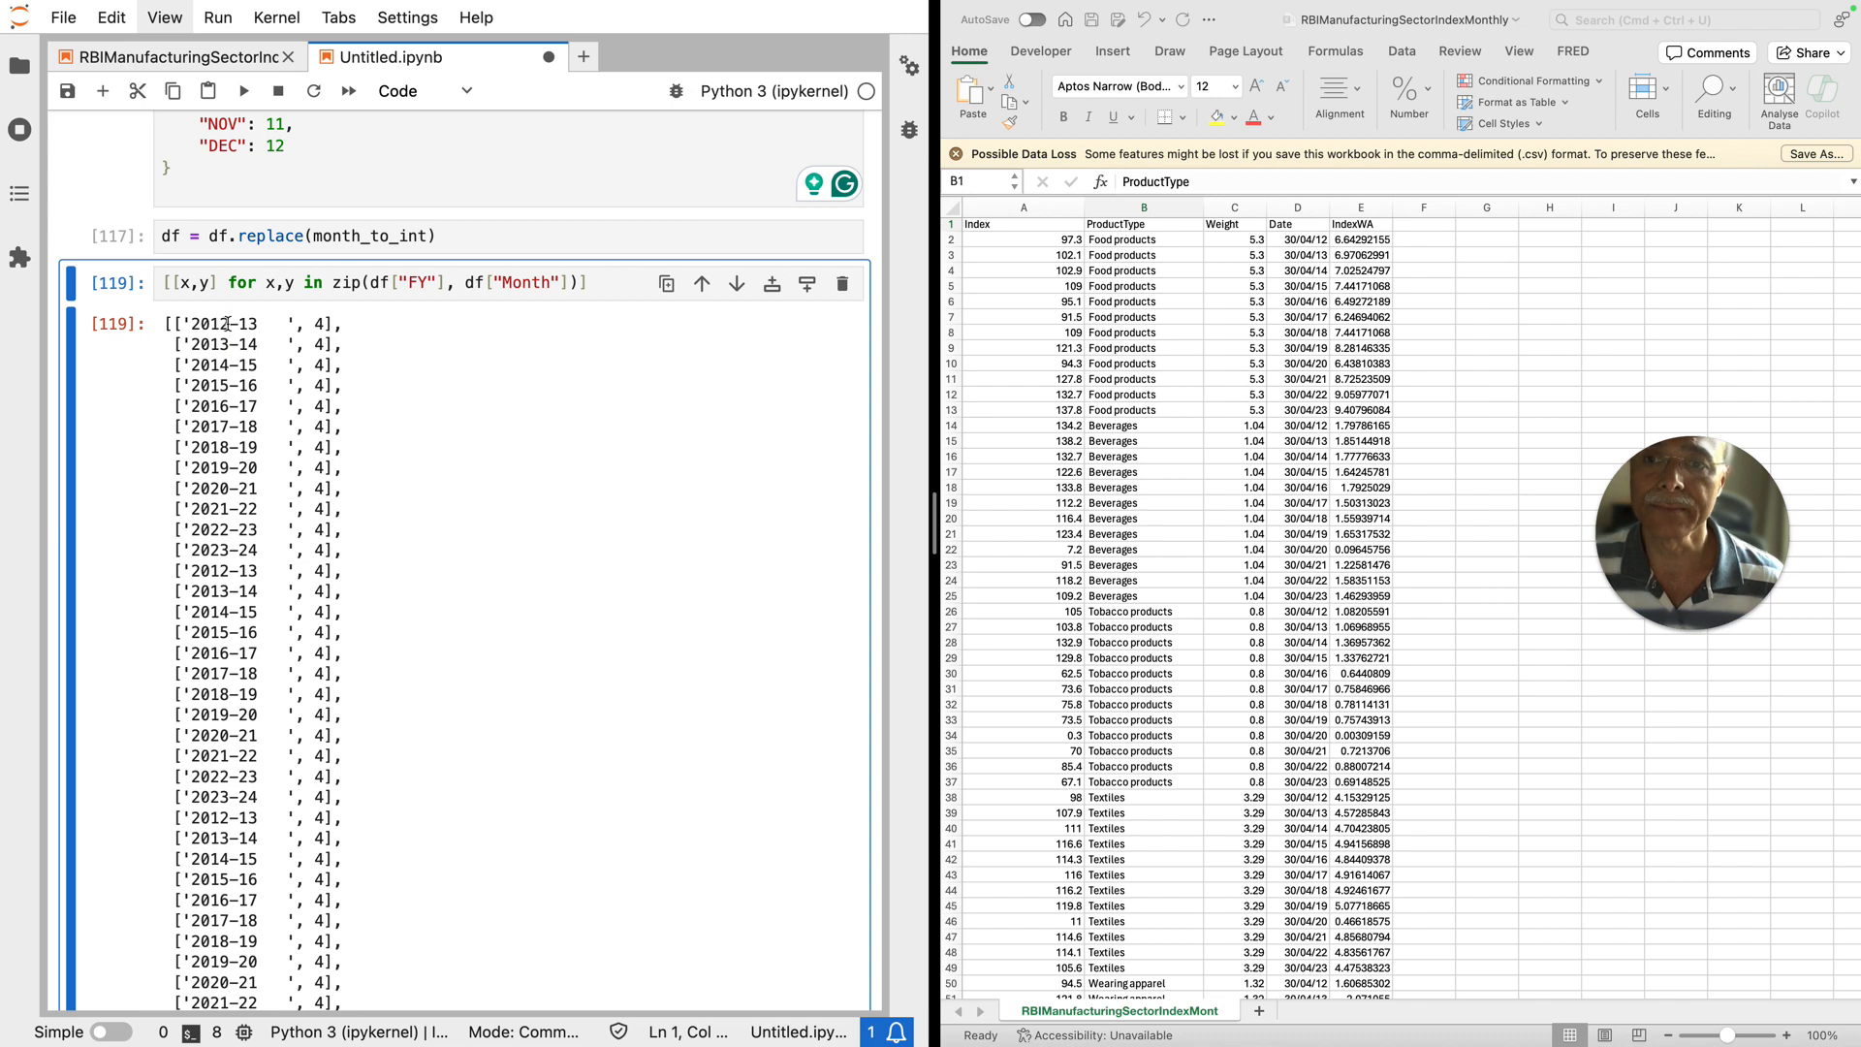
scroll(228, 324, down, 1)
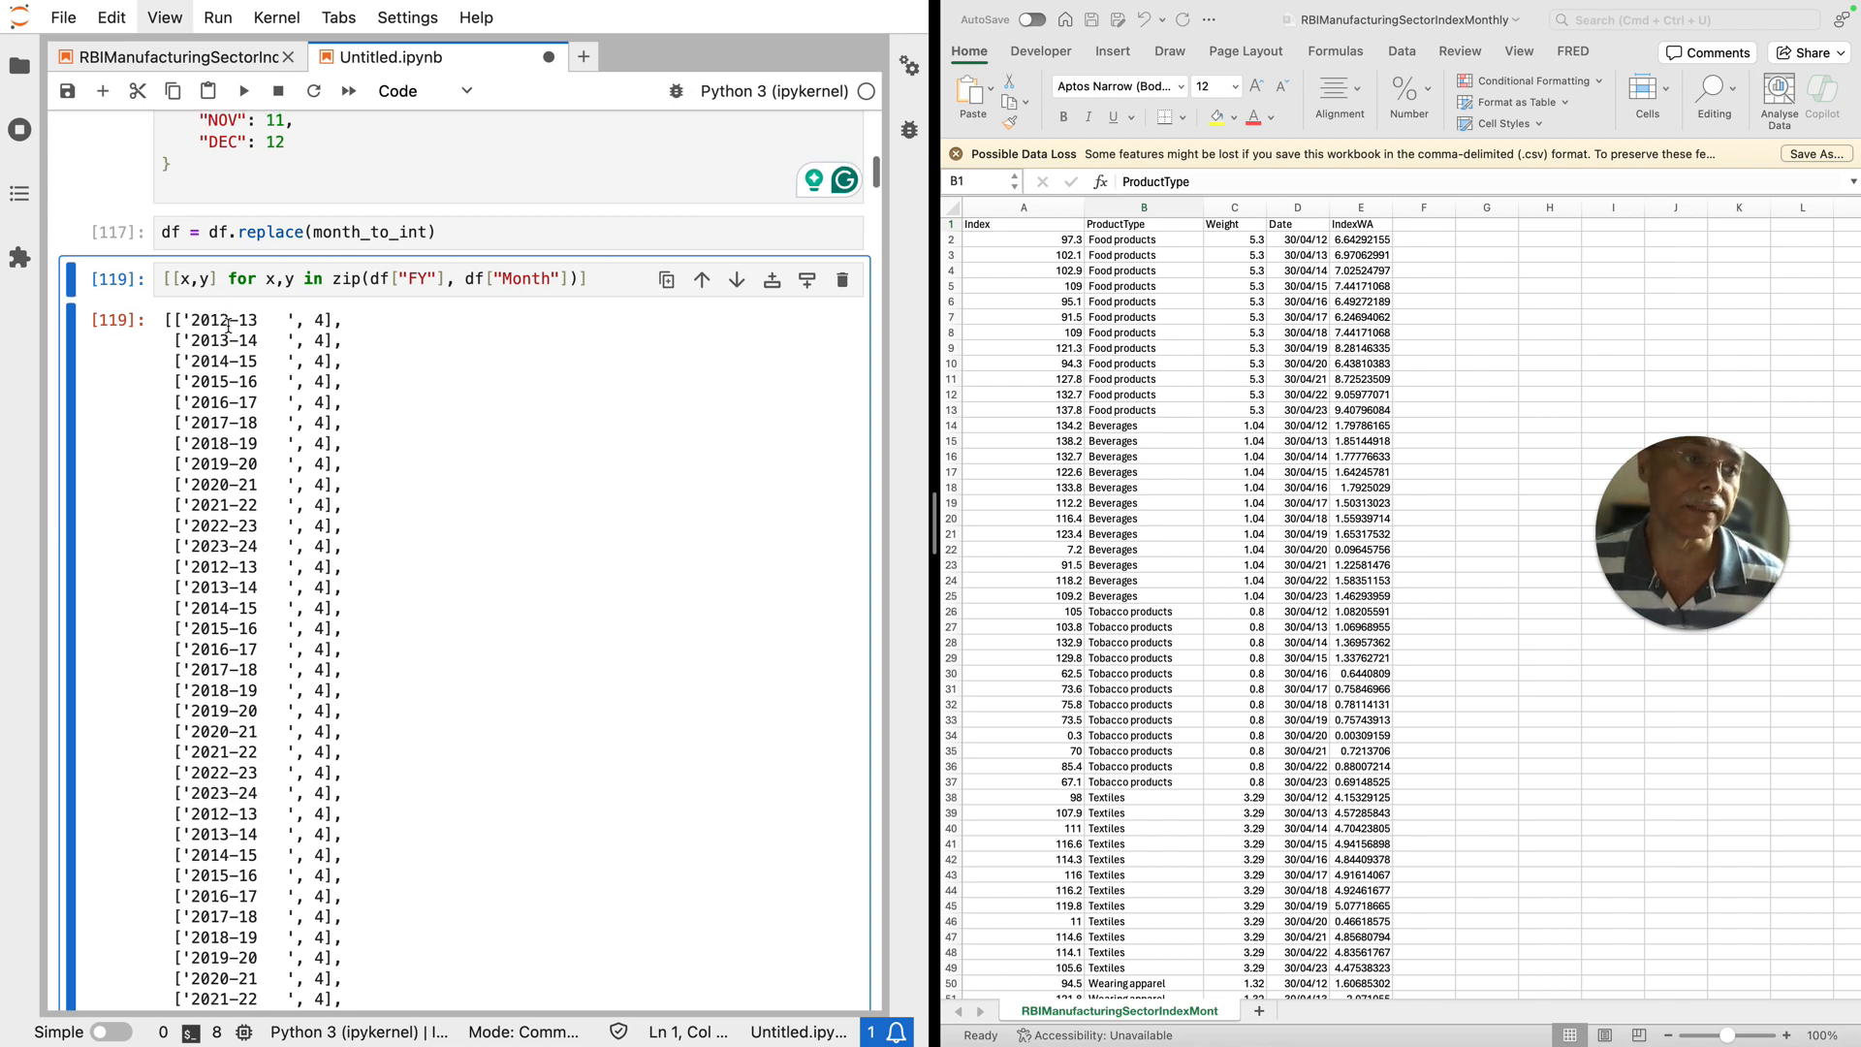
Step: Remove the zip call and the Month column from the comprehension so its source is only df["FY"]
click(192, 280)
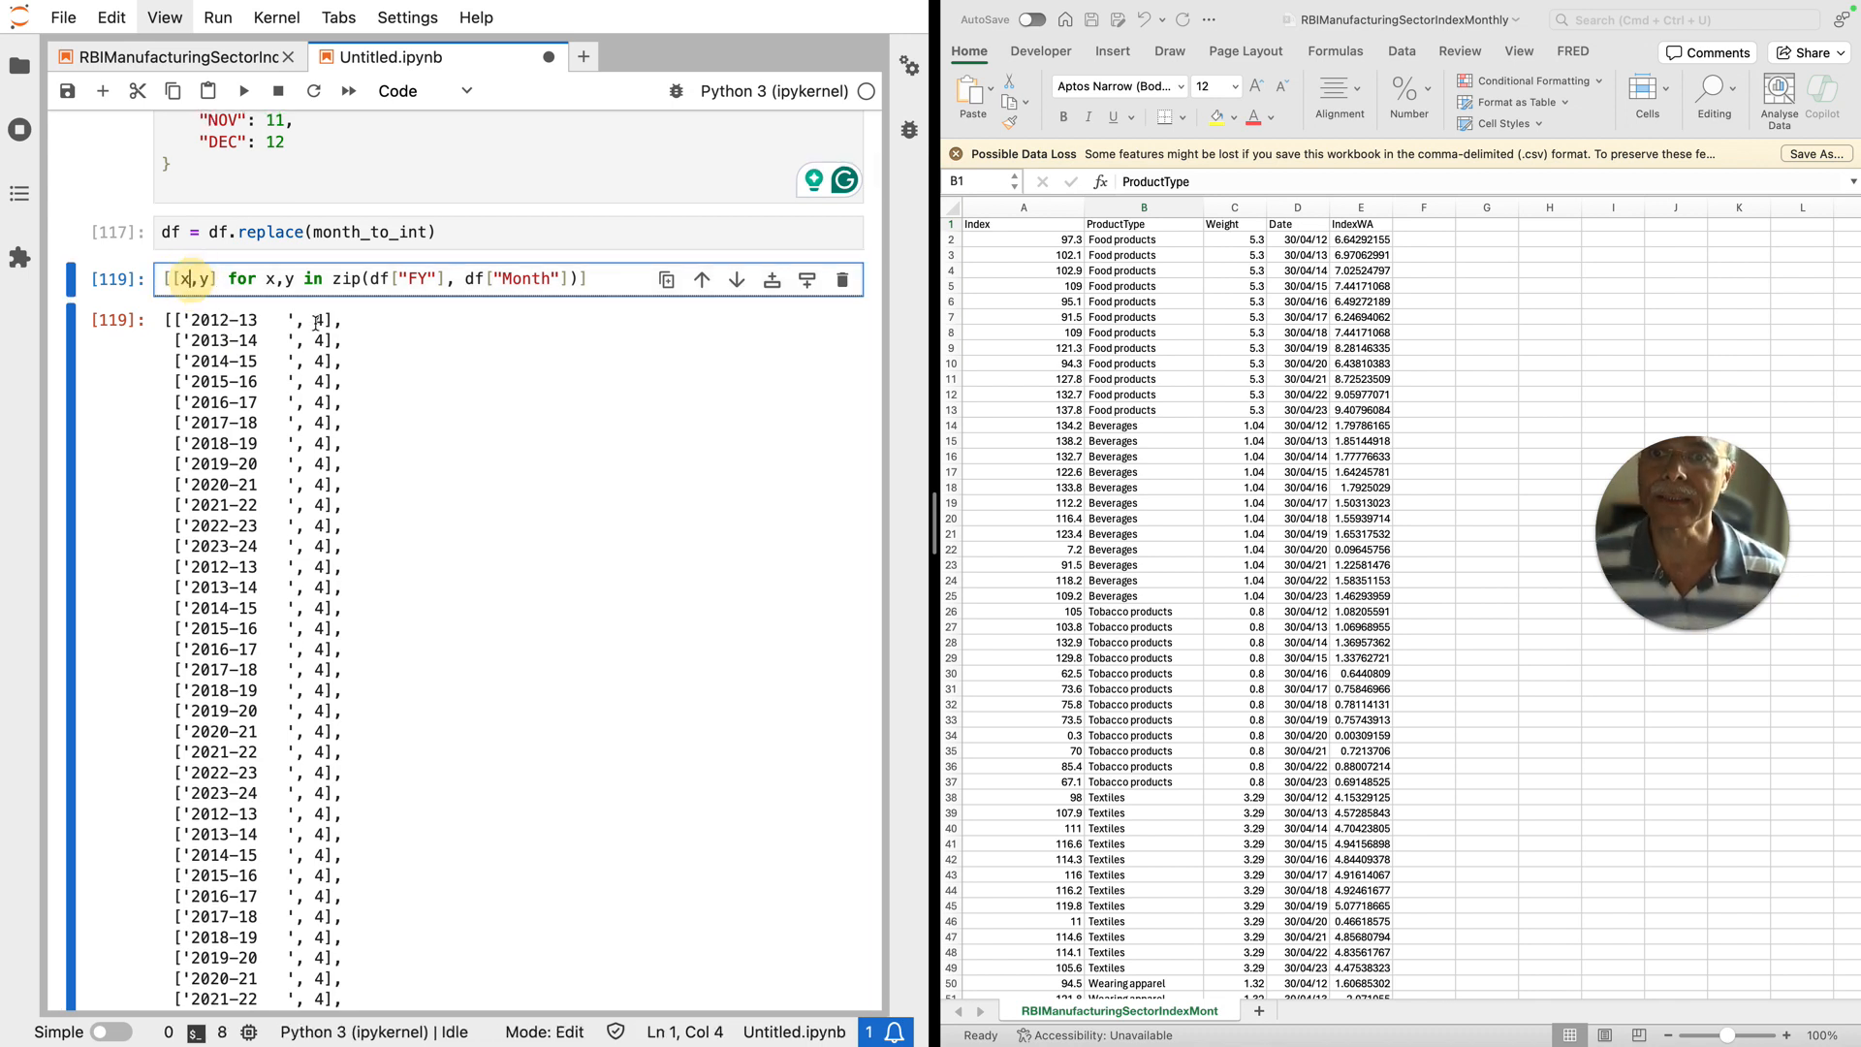
text(.)
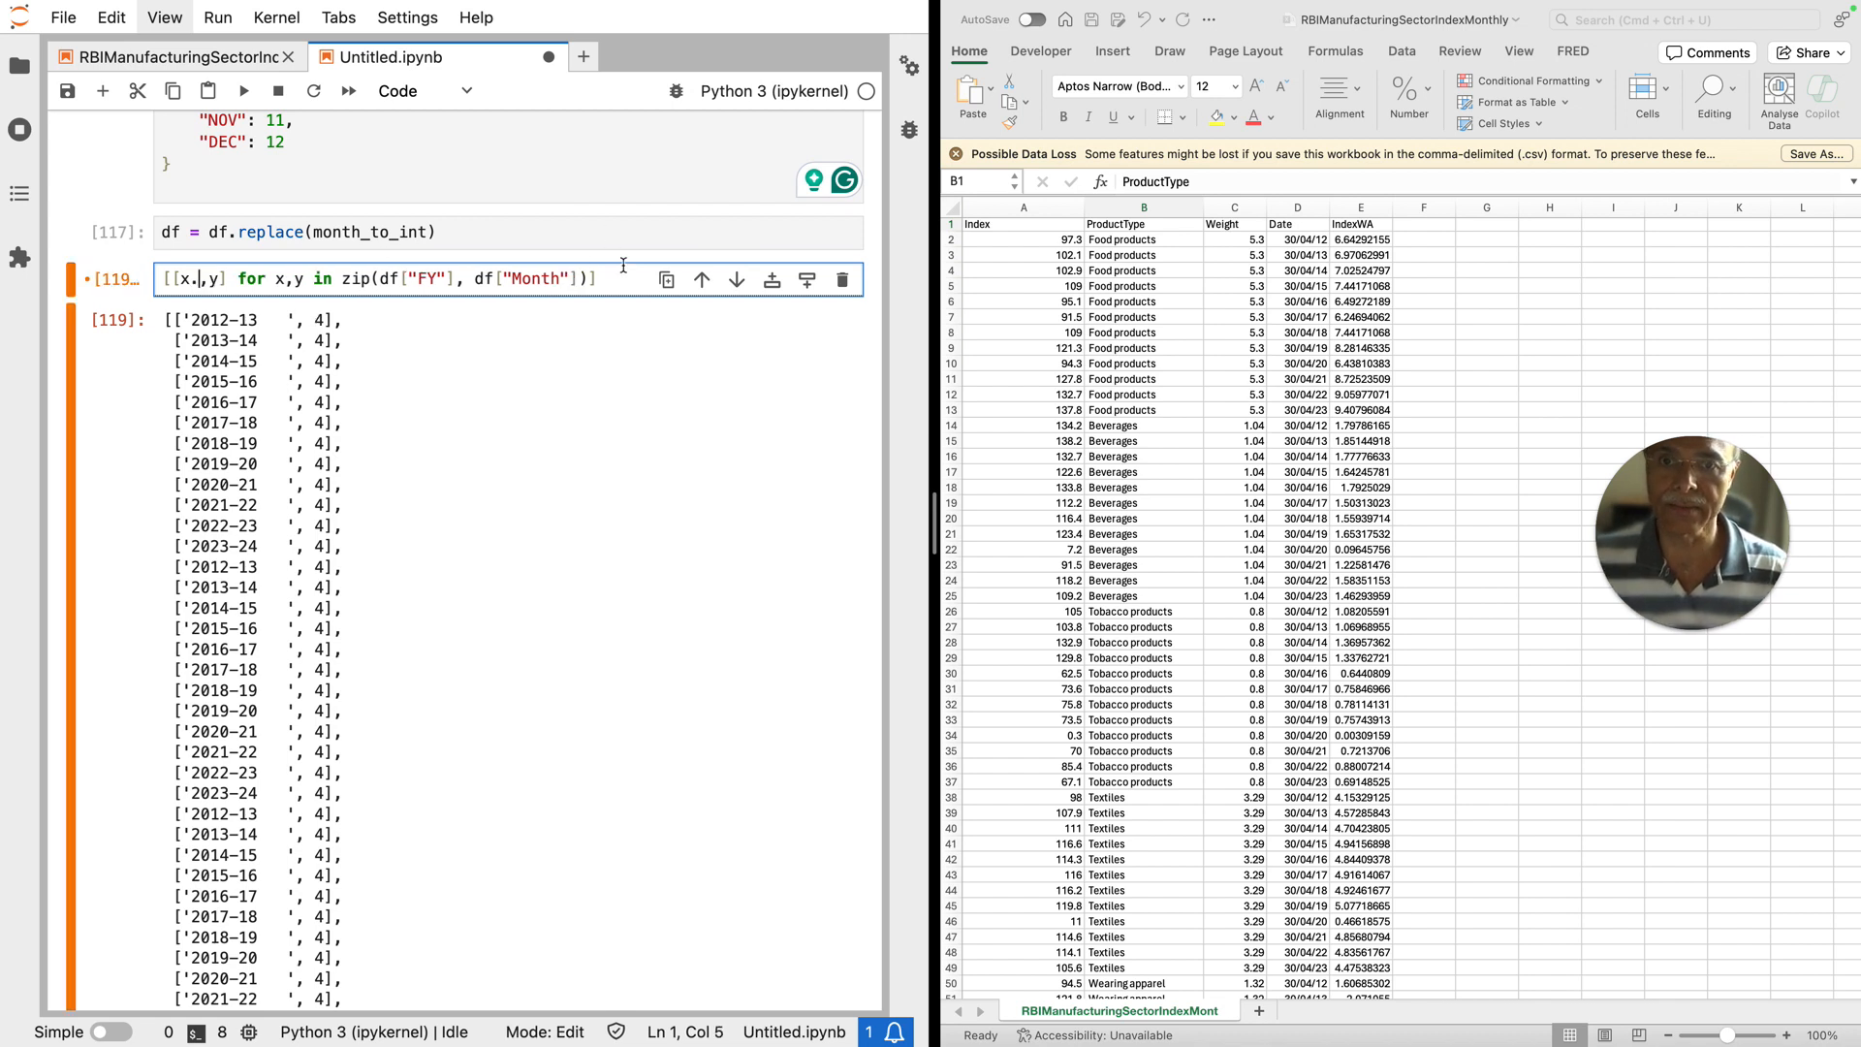
click(592, 278)
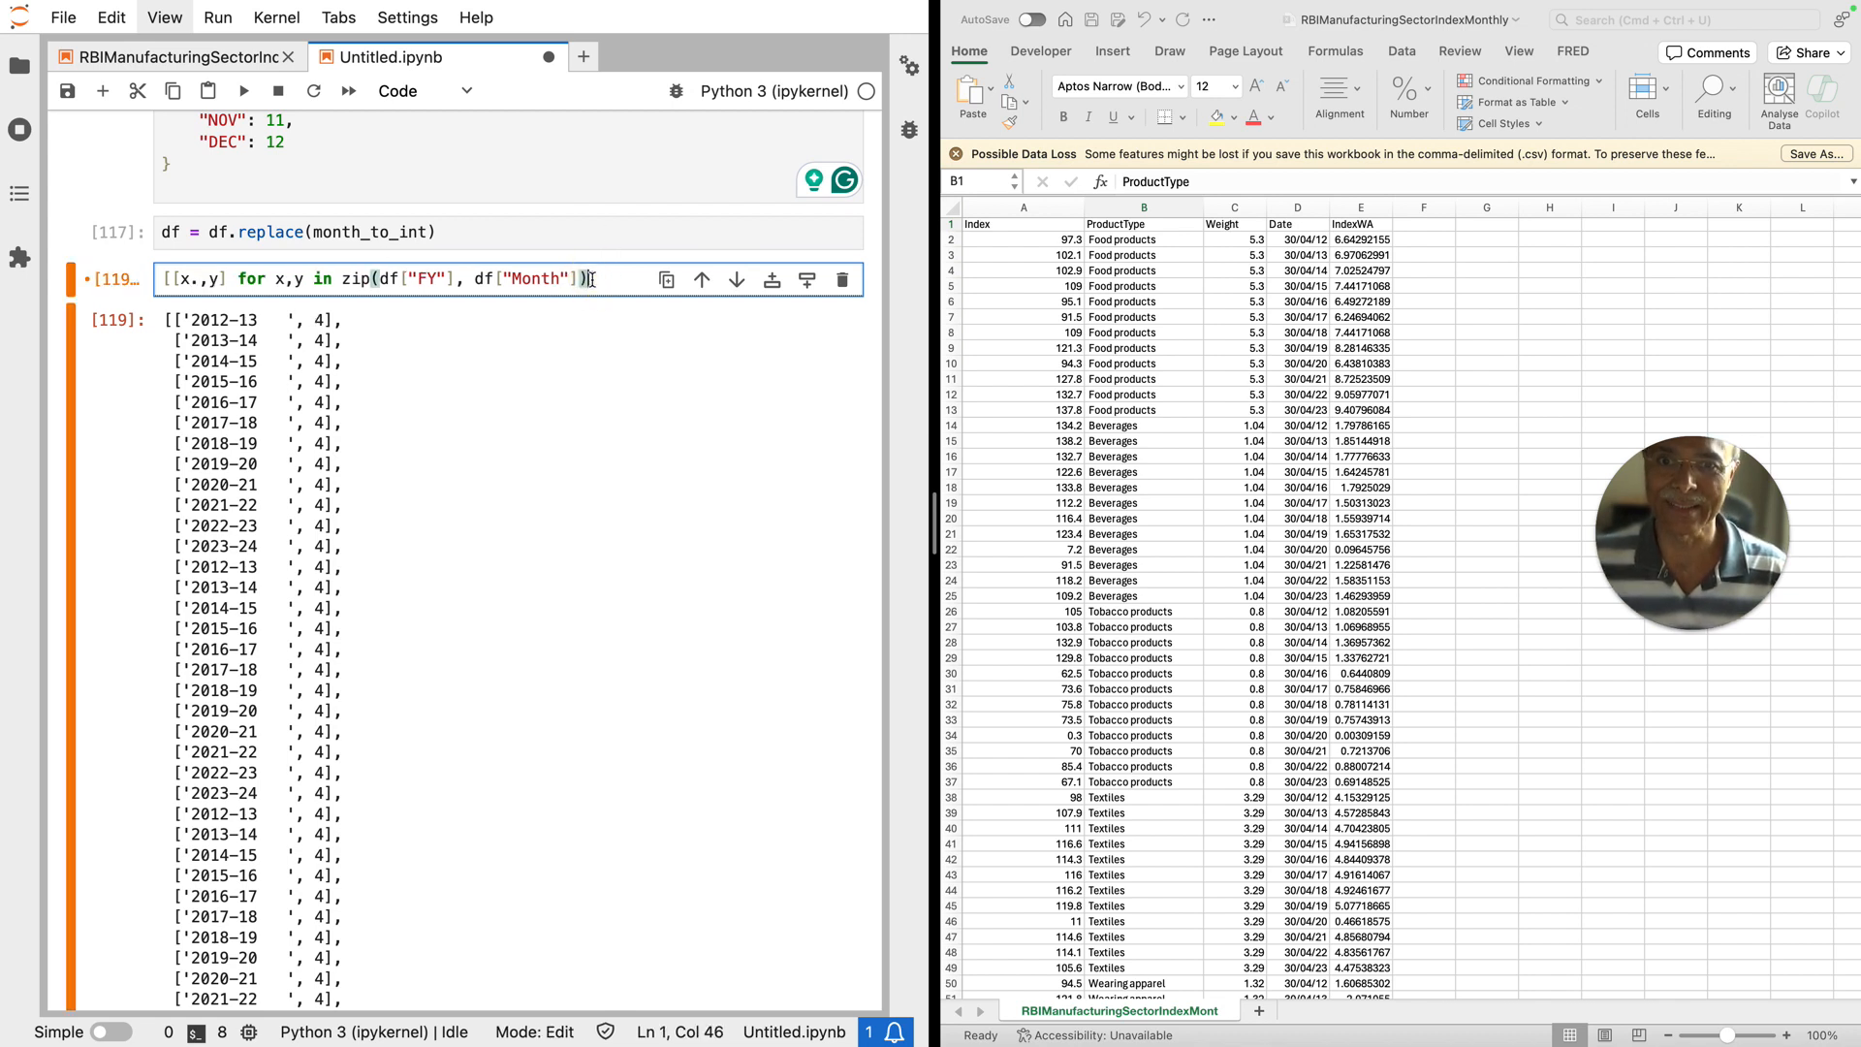
key(BackSpace)
key(BackSpace)
key(BackSpace)
key(BackSpace)
key(BackSpace)
key(BackSpace)
key(BackSpace)
key(BackSpace)
key(BackSpace)
key(BackSpace)
key(BackSpace)
key(BackSpace)
key(BackSpace)
key(BackSpace)
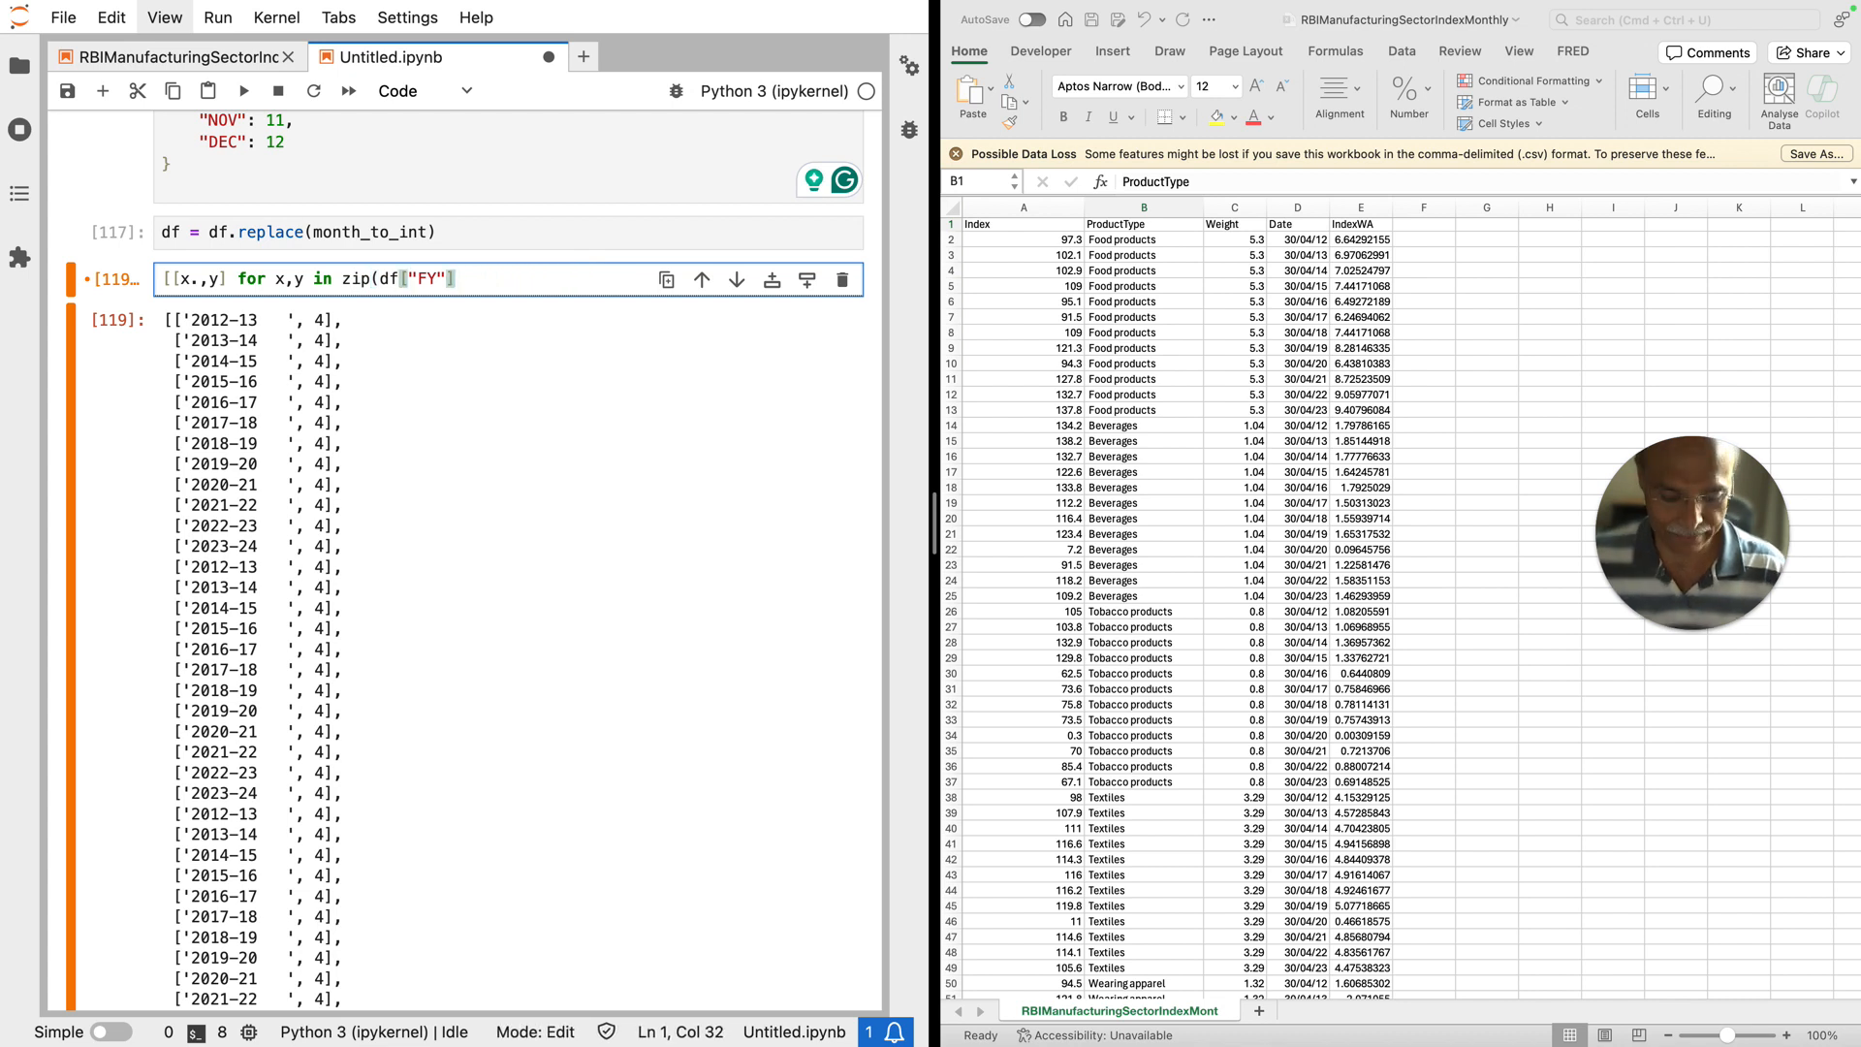
text())
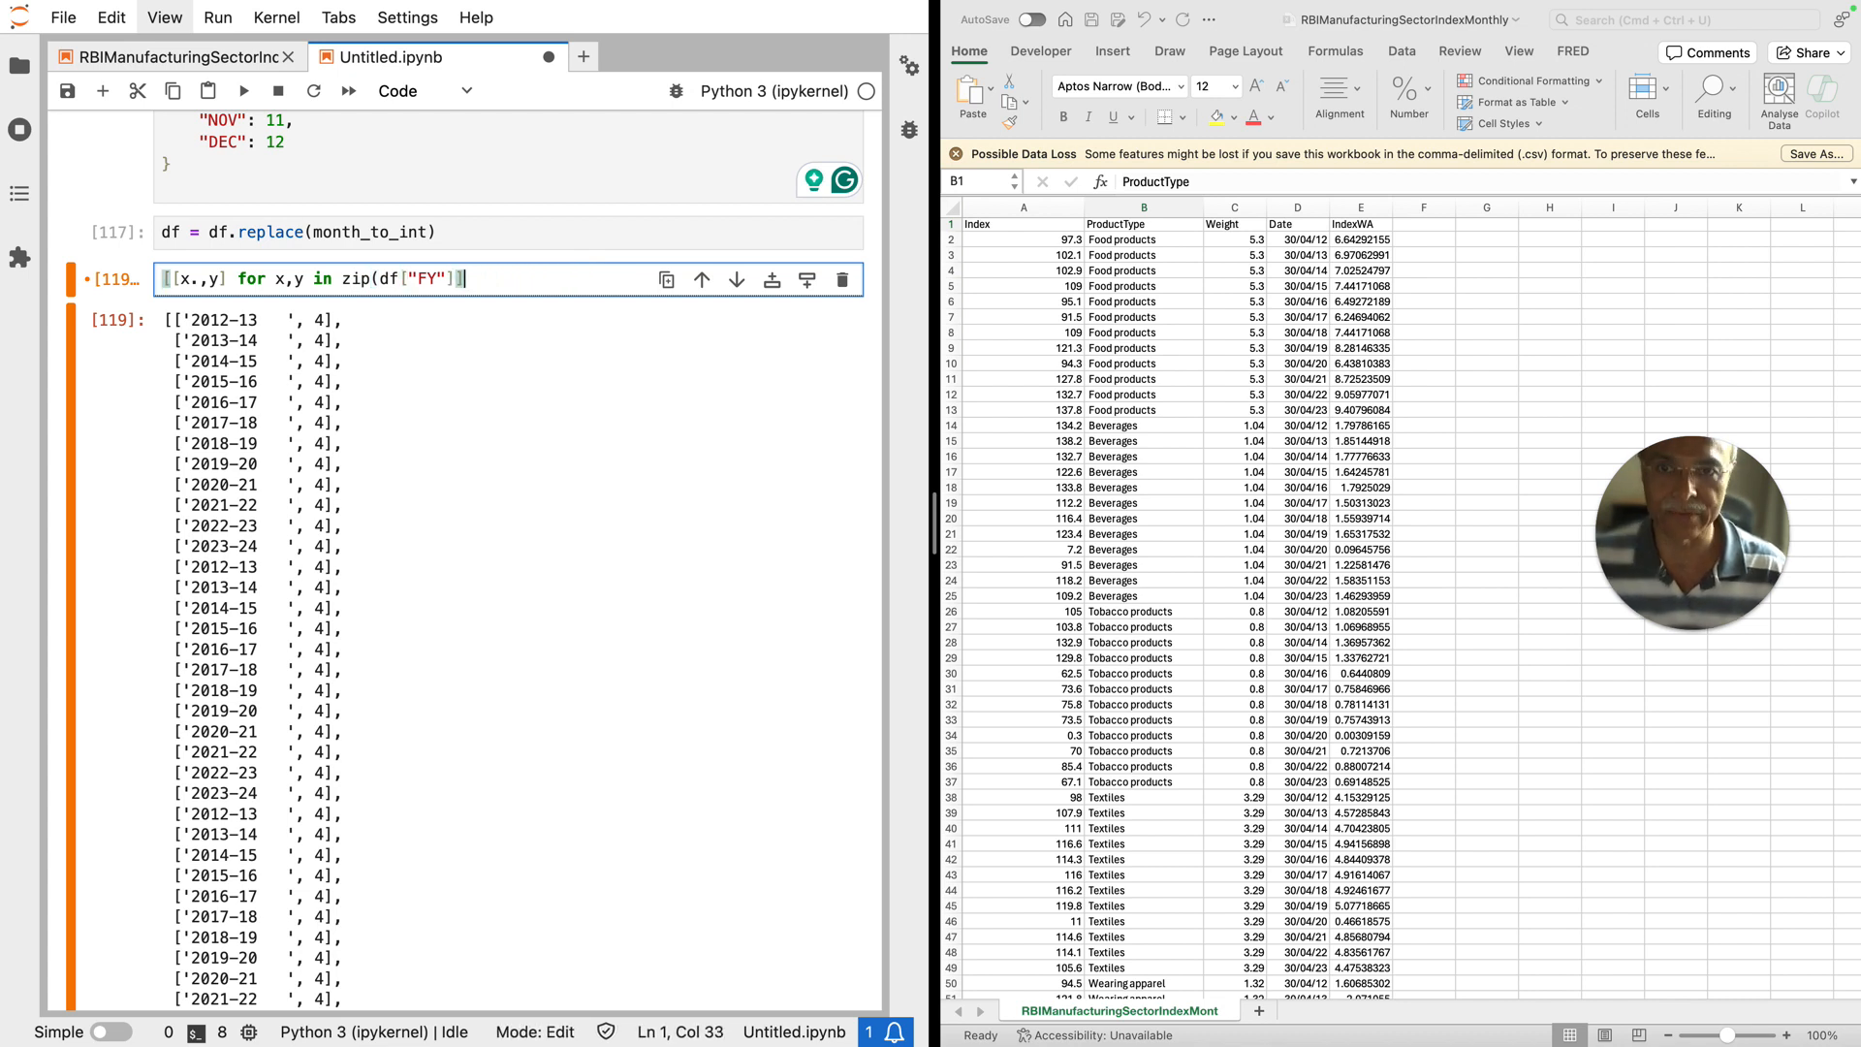
key(BackSpace)
click(385, 278)
key(BackSpace)
key(BackSpace)
key(BackSpace)
key(BackSpace)
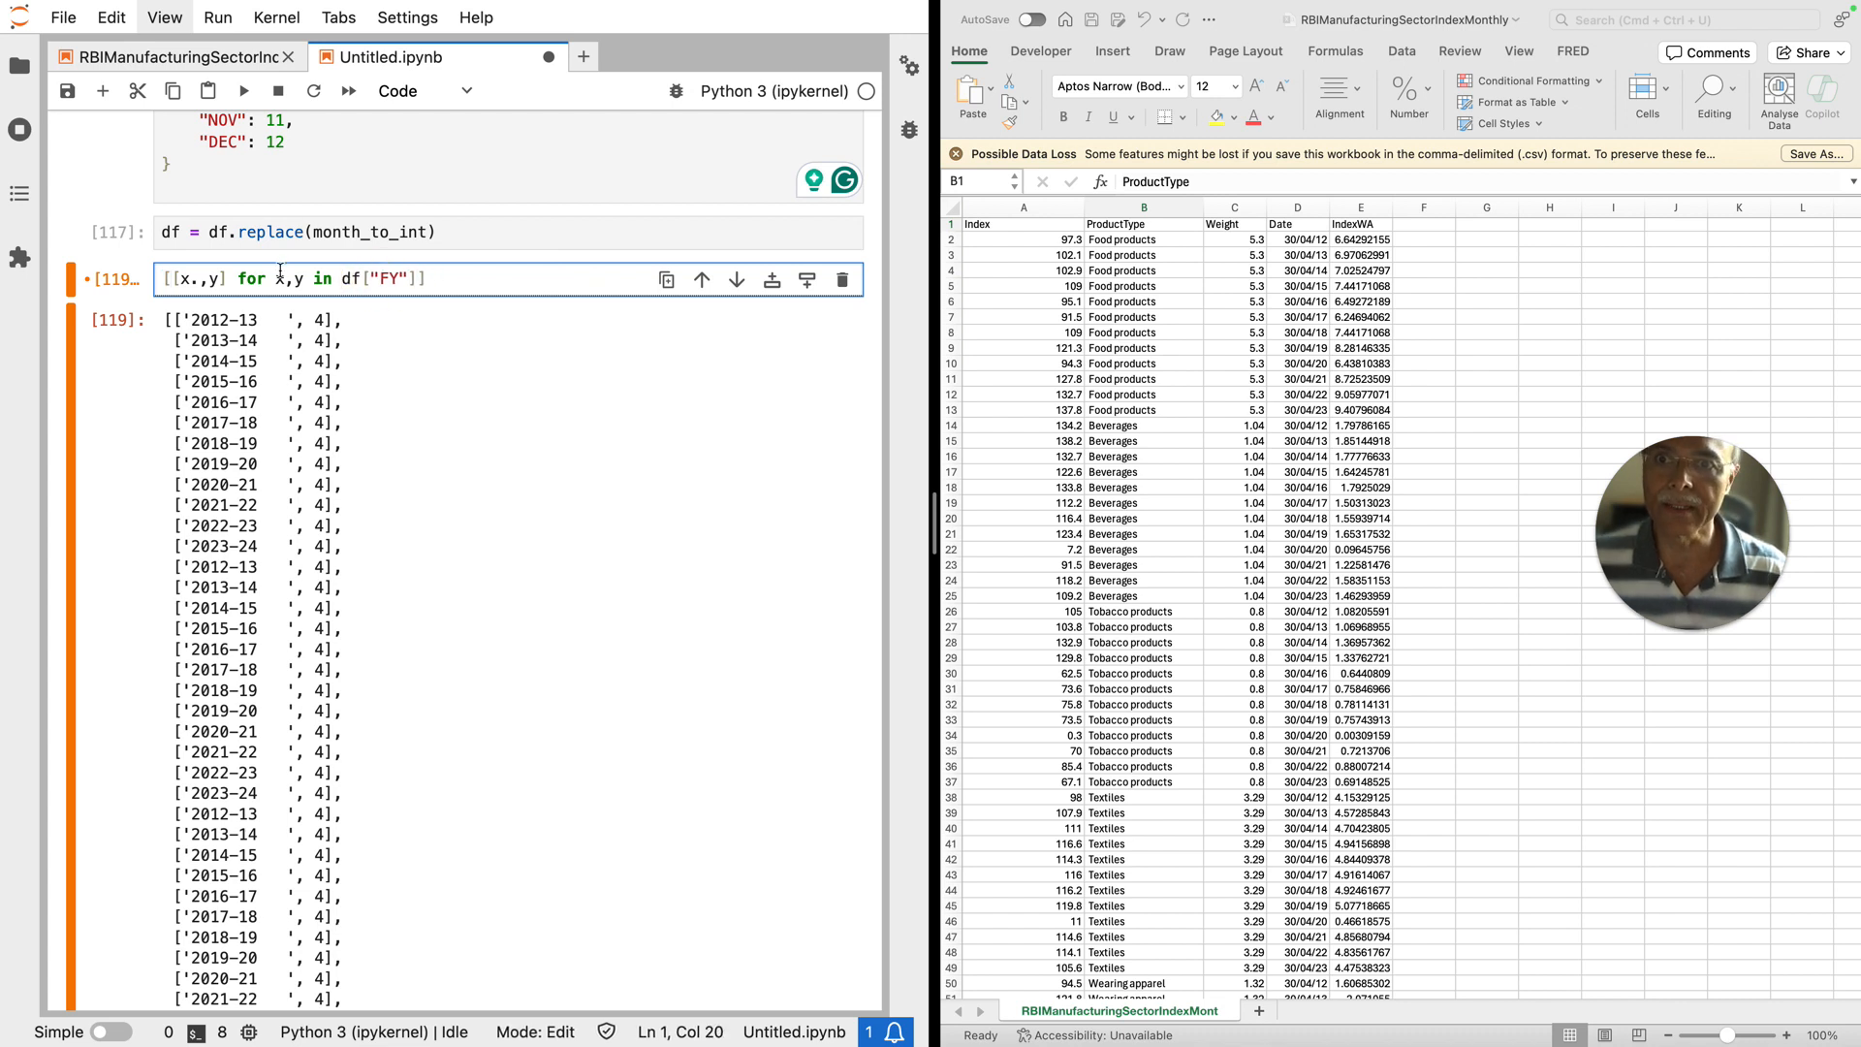
Step: Reduce the comprehension to [x for x in df["FY"]], run the cell and look through the listed FY values
click(228, 278)
key(BackSpace)
key(BackSpace)
key(BackSpace)
key(BackSpace)
key(BackSpace)
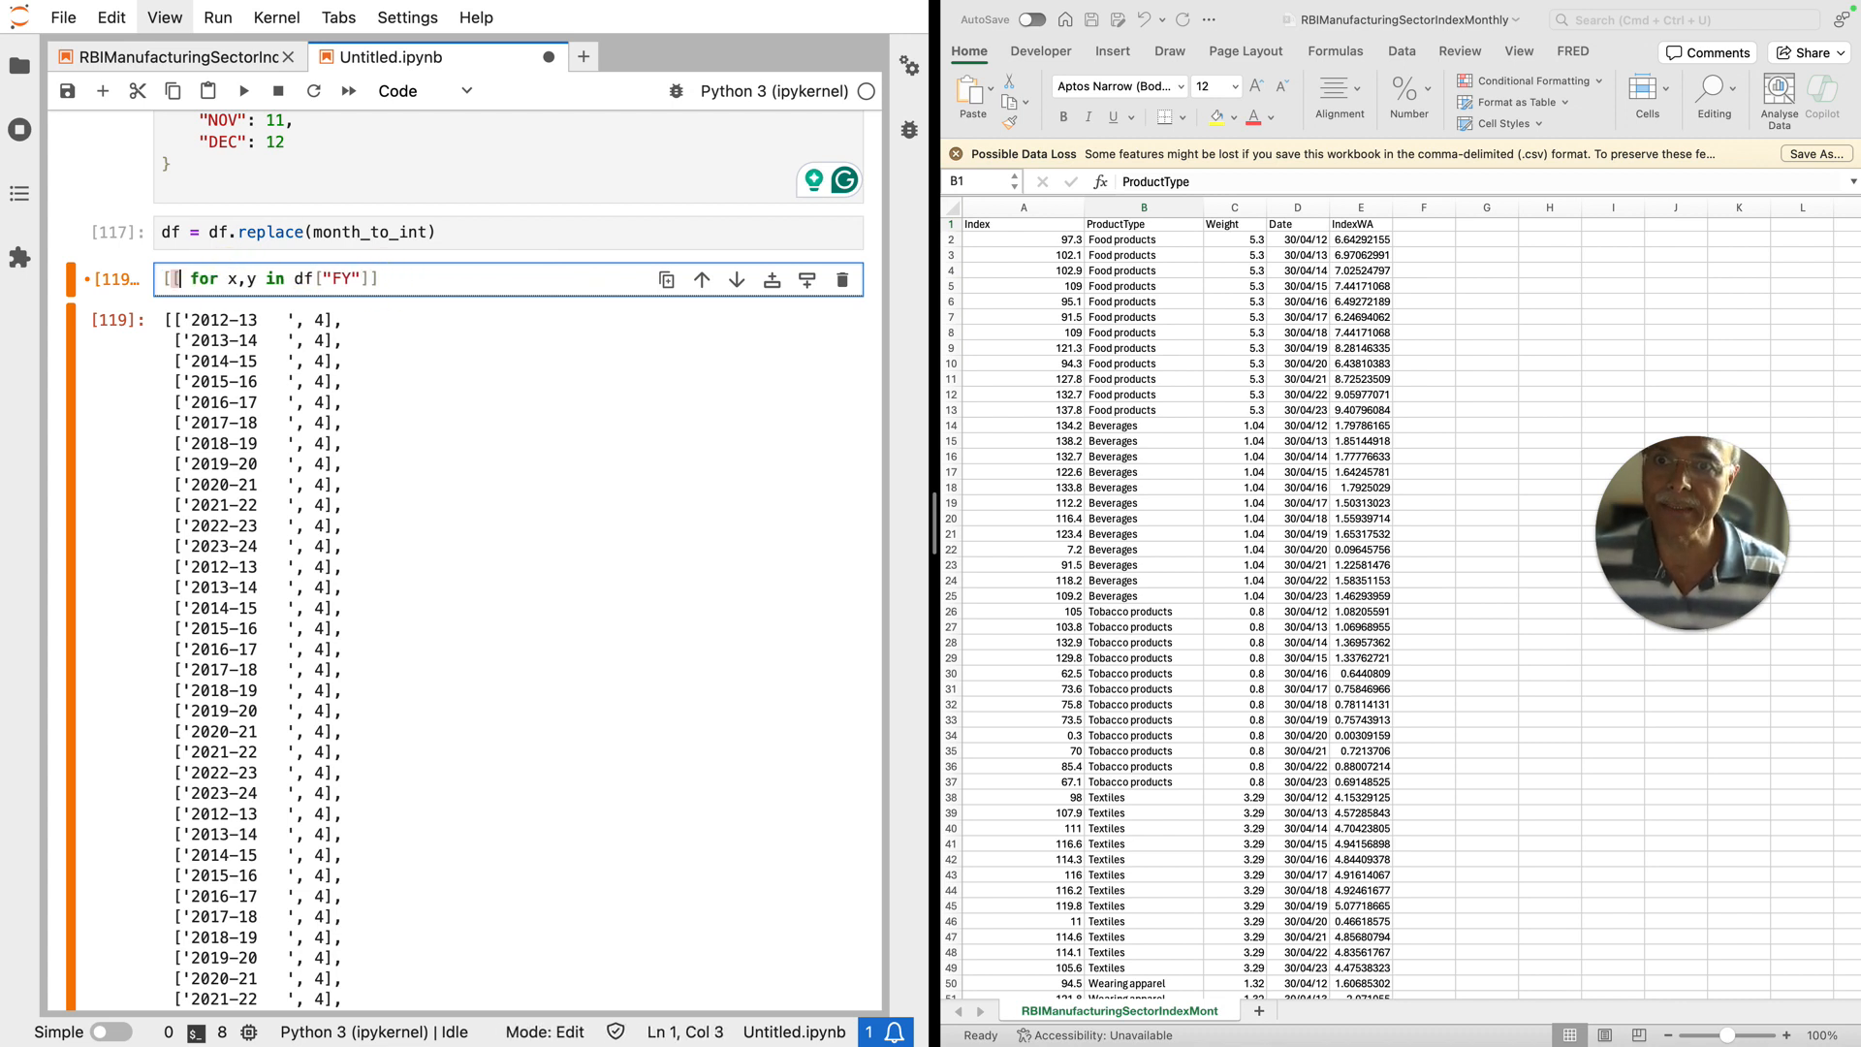
key(BackSpace)
text(x)
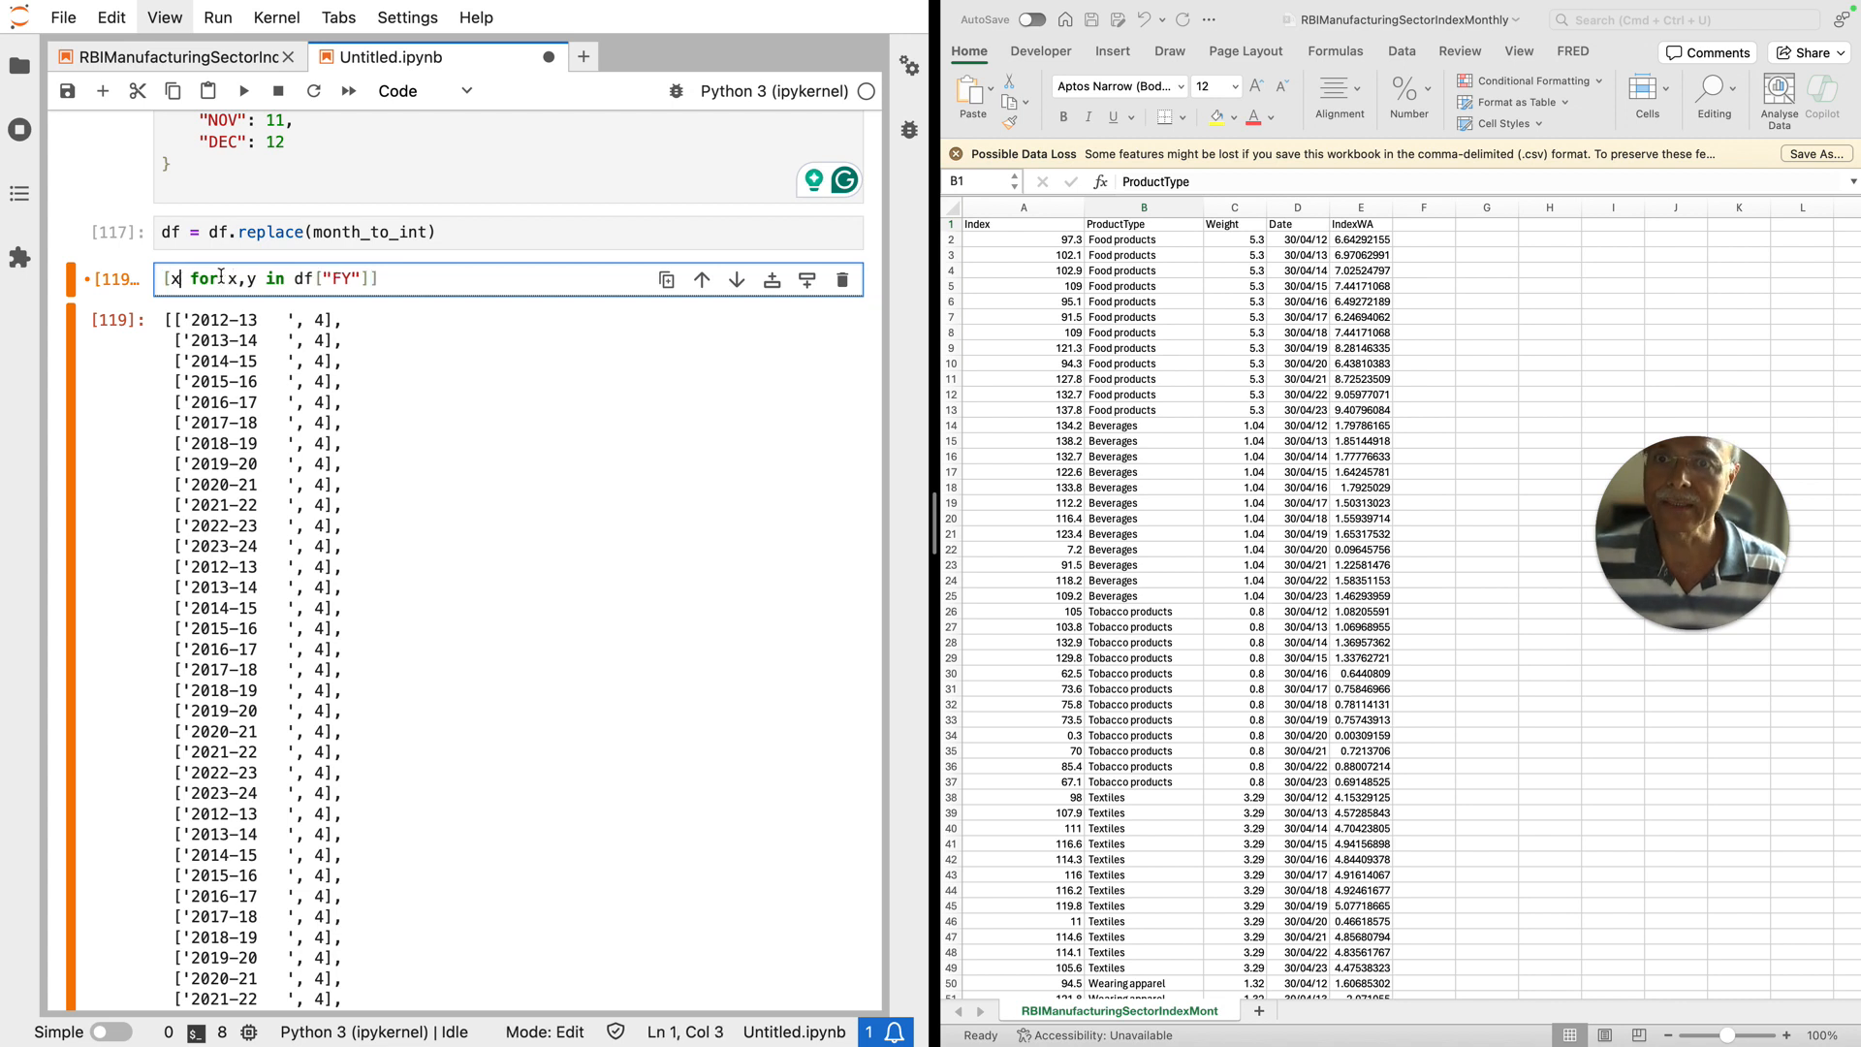
click(252, 280)
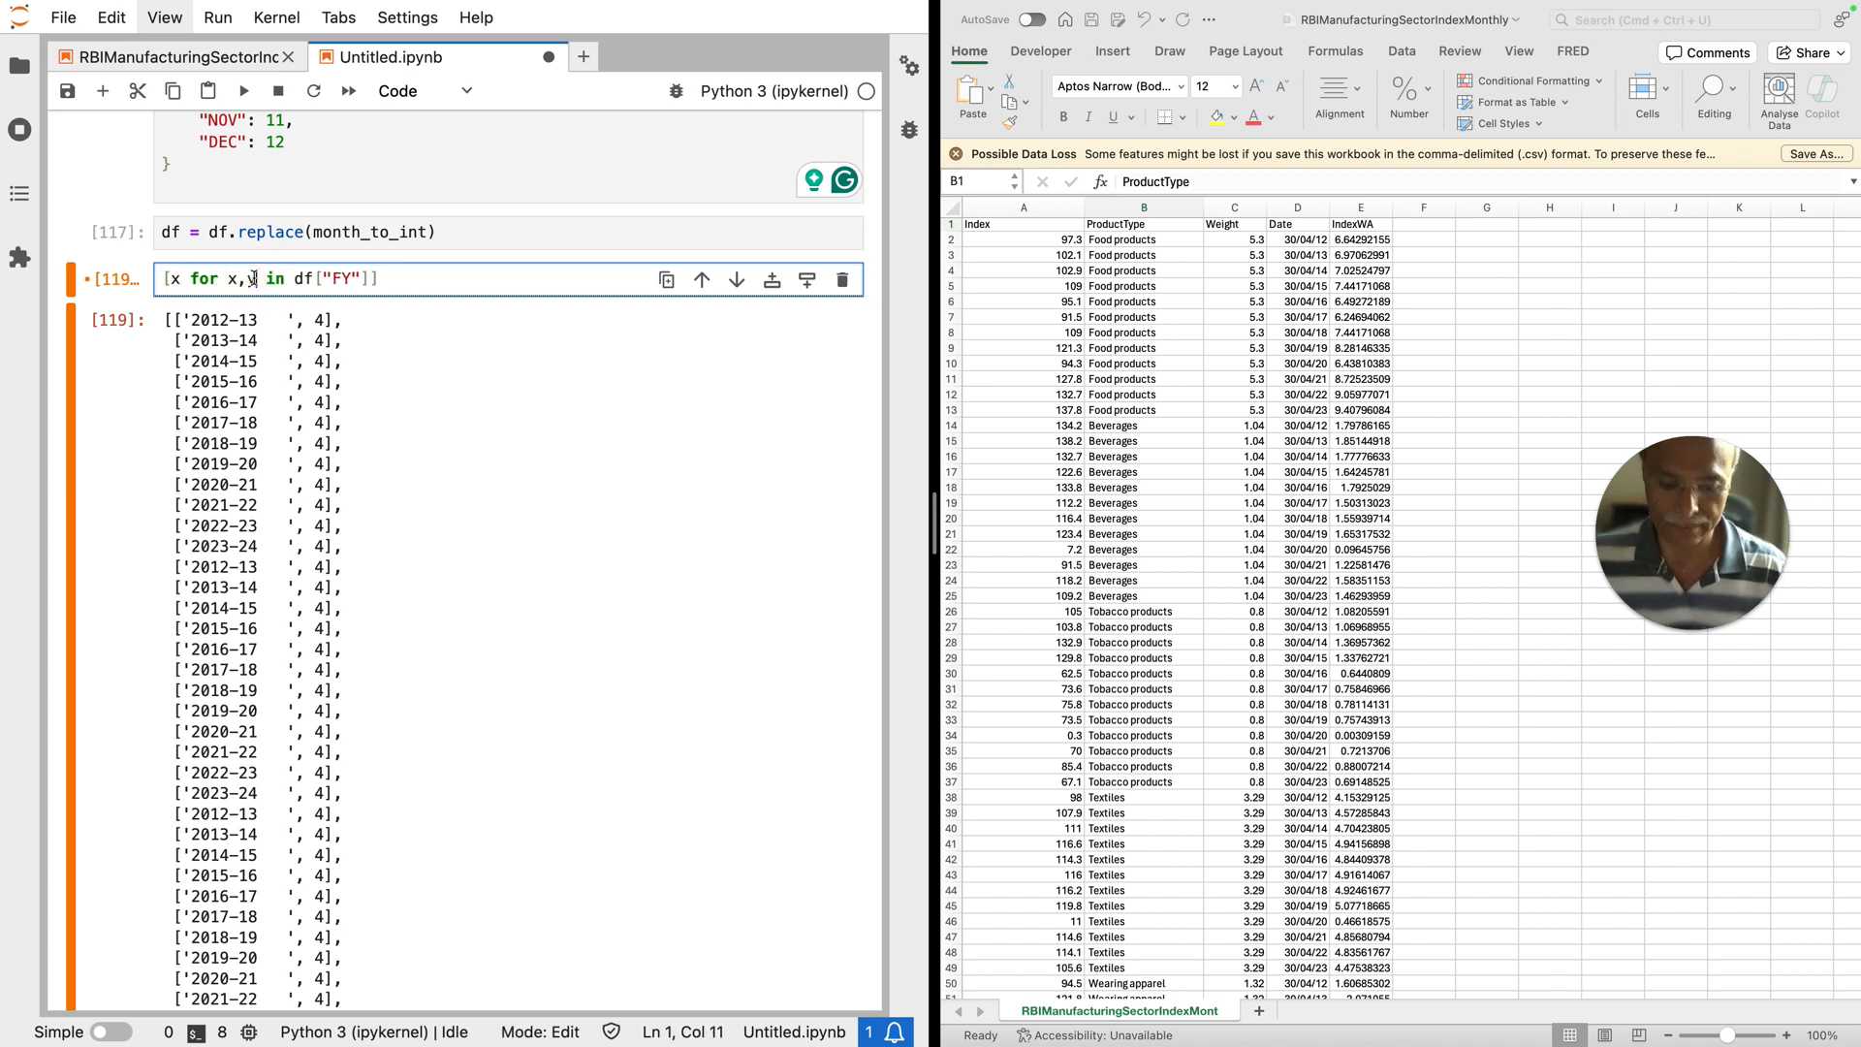
key(BackSpace)
key(BackSpace)
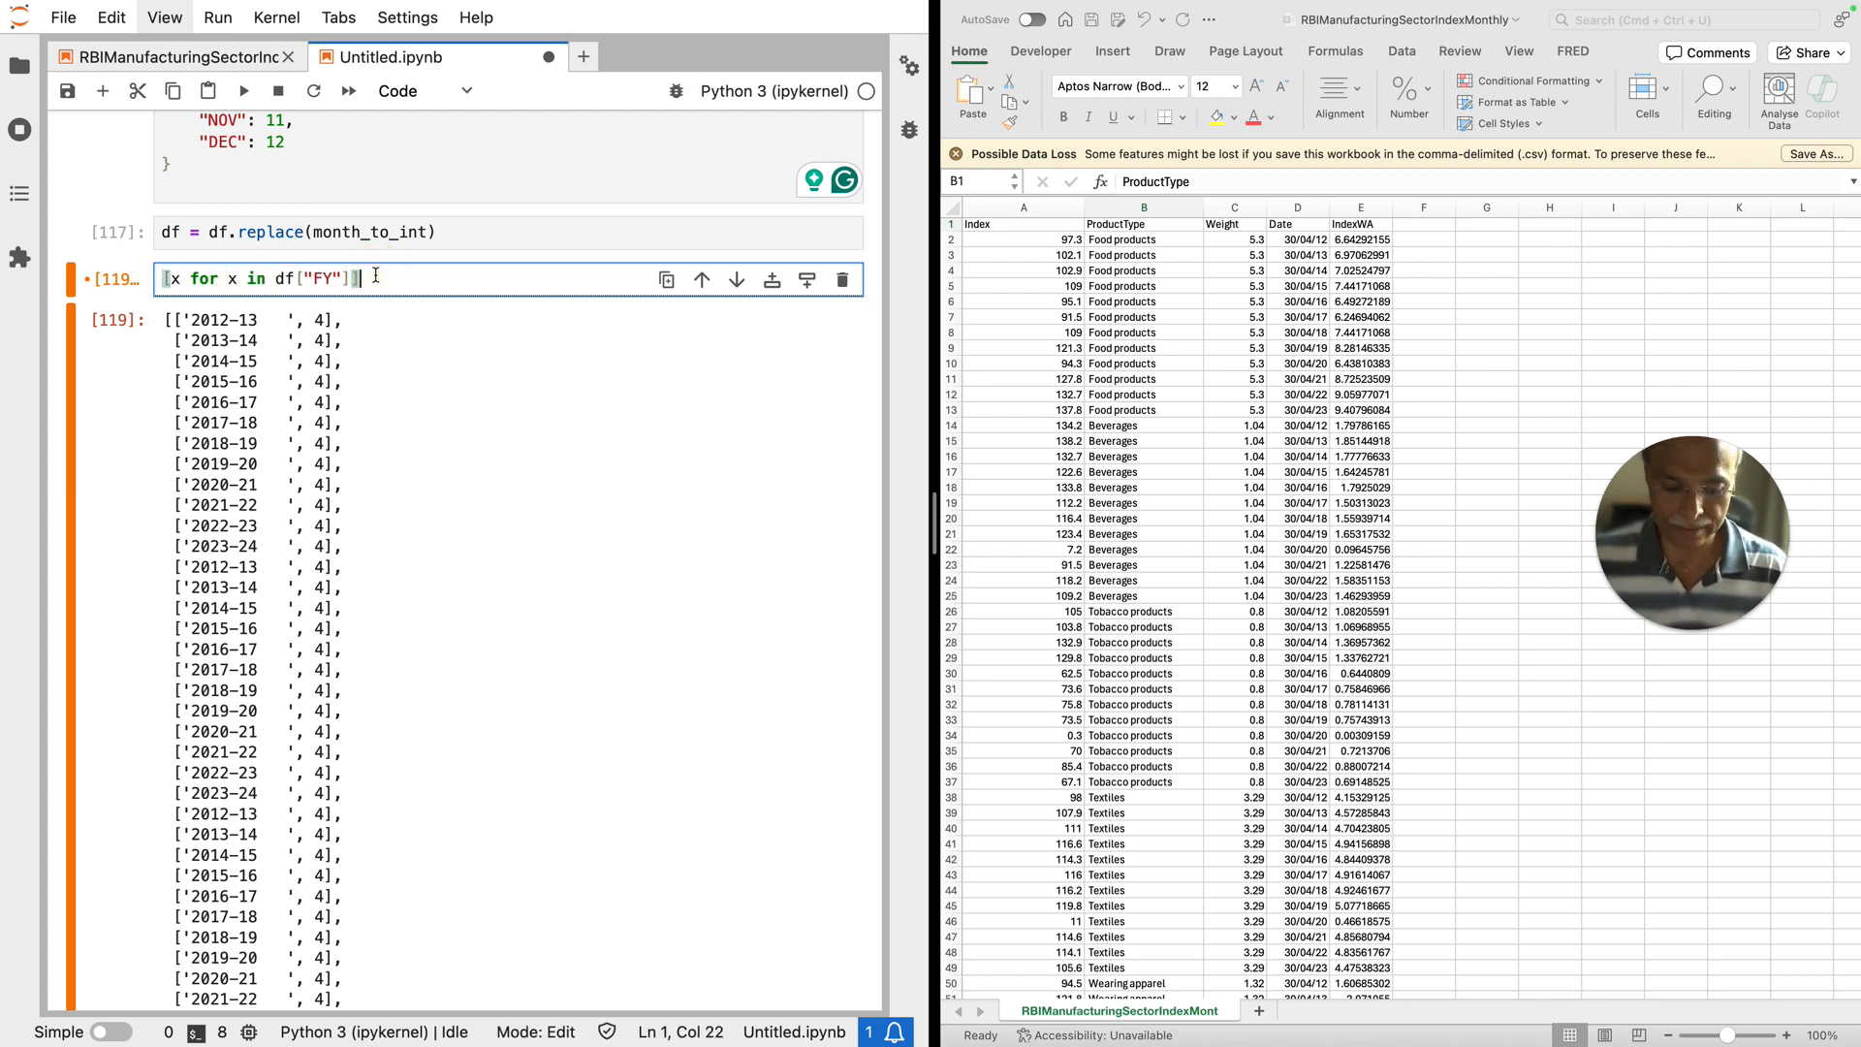
key(shift+Return)
scroll(375, 273, up, 5)
scroll(471, 400, up, 15)
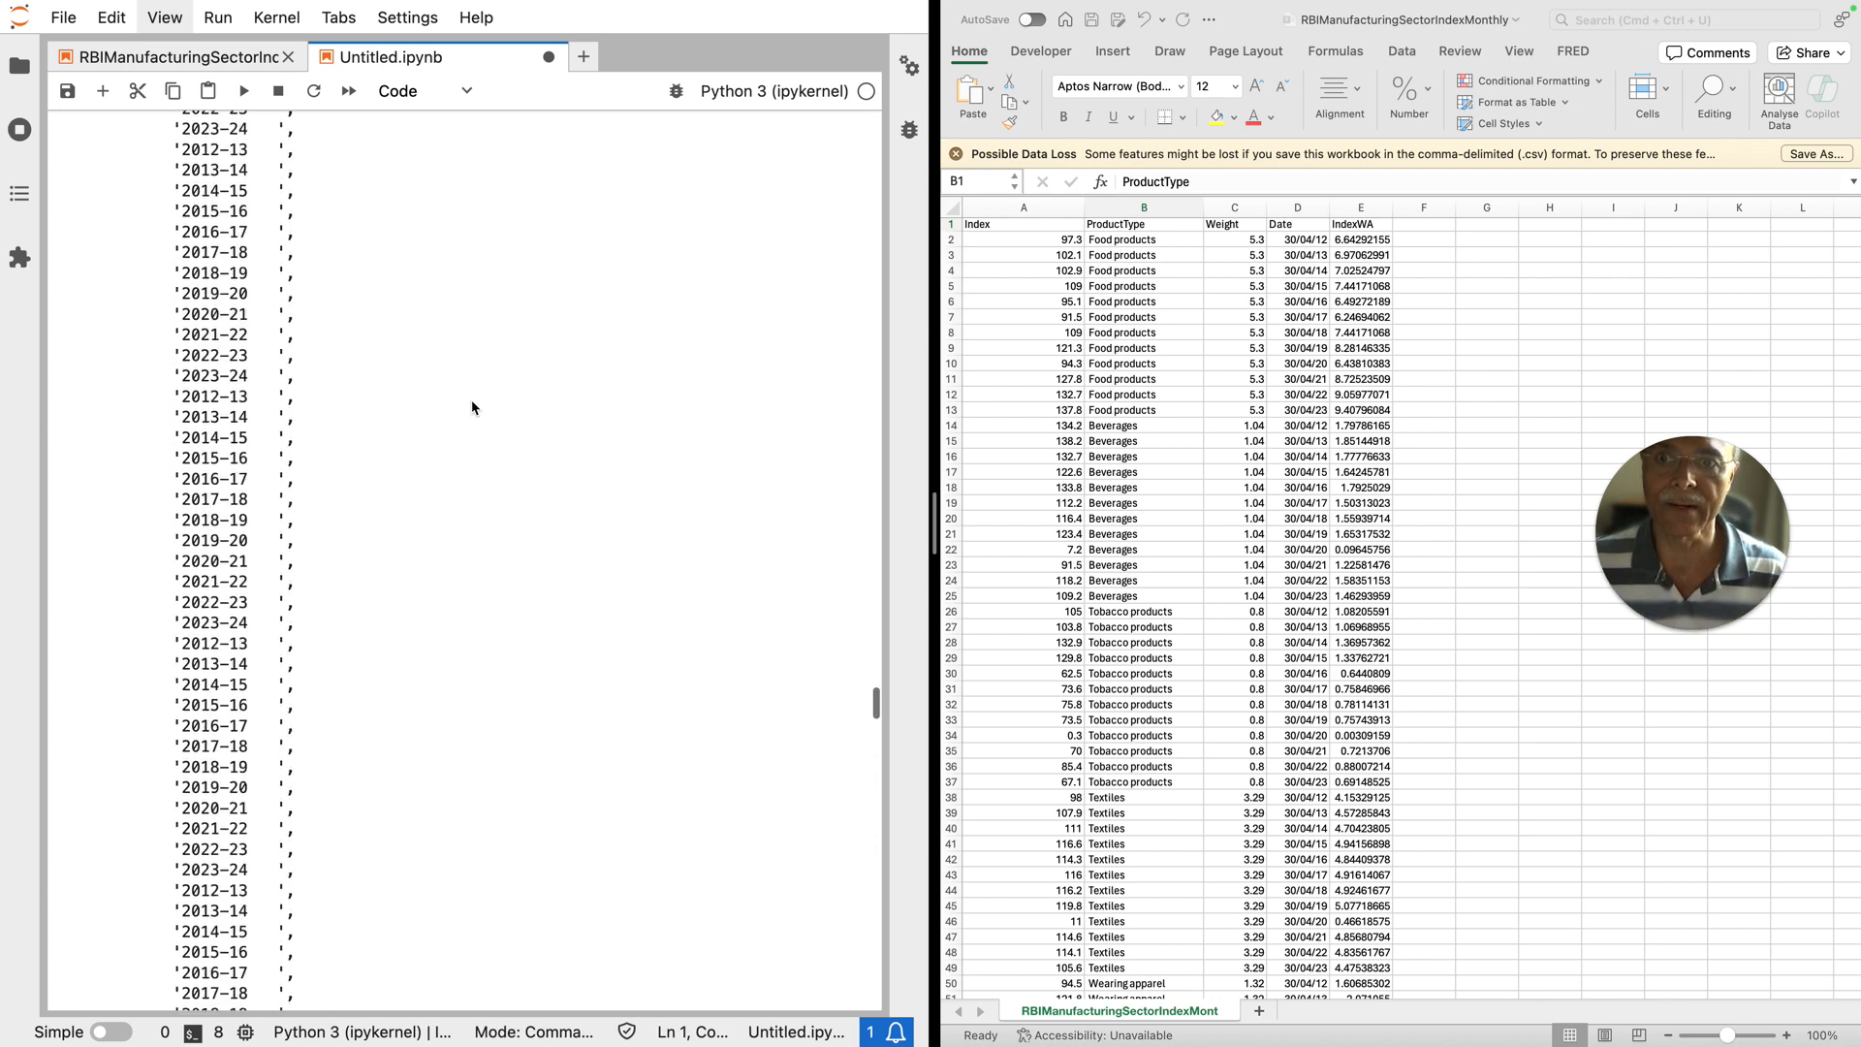
Step: Change the comprehension over df["FY"] to take the part before the hyphen, x.split("-")[0], and run the cell
scroll(471, 400, up, 10)
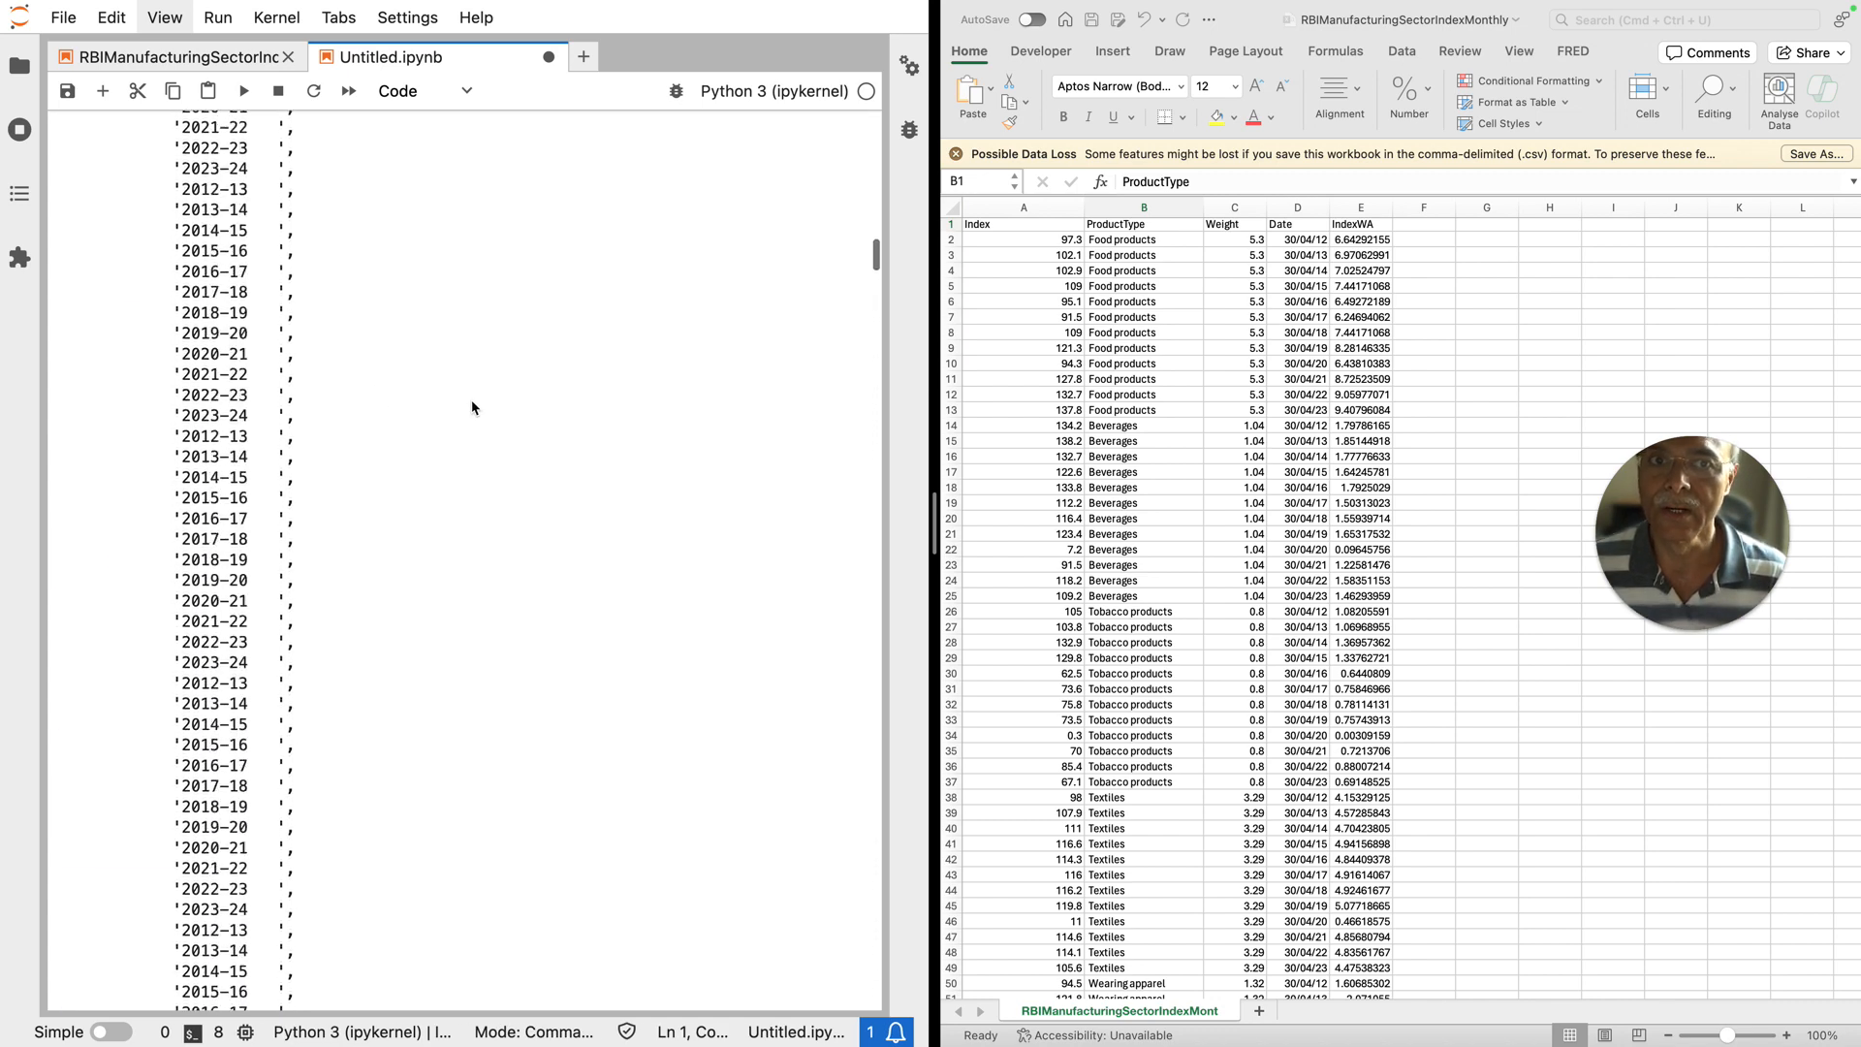
scroll(471, 400, up, 5)
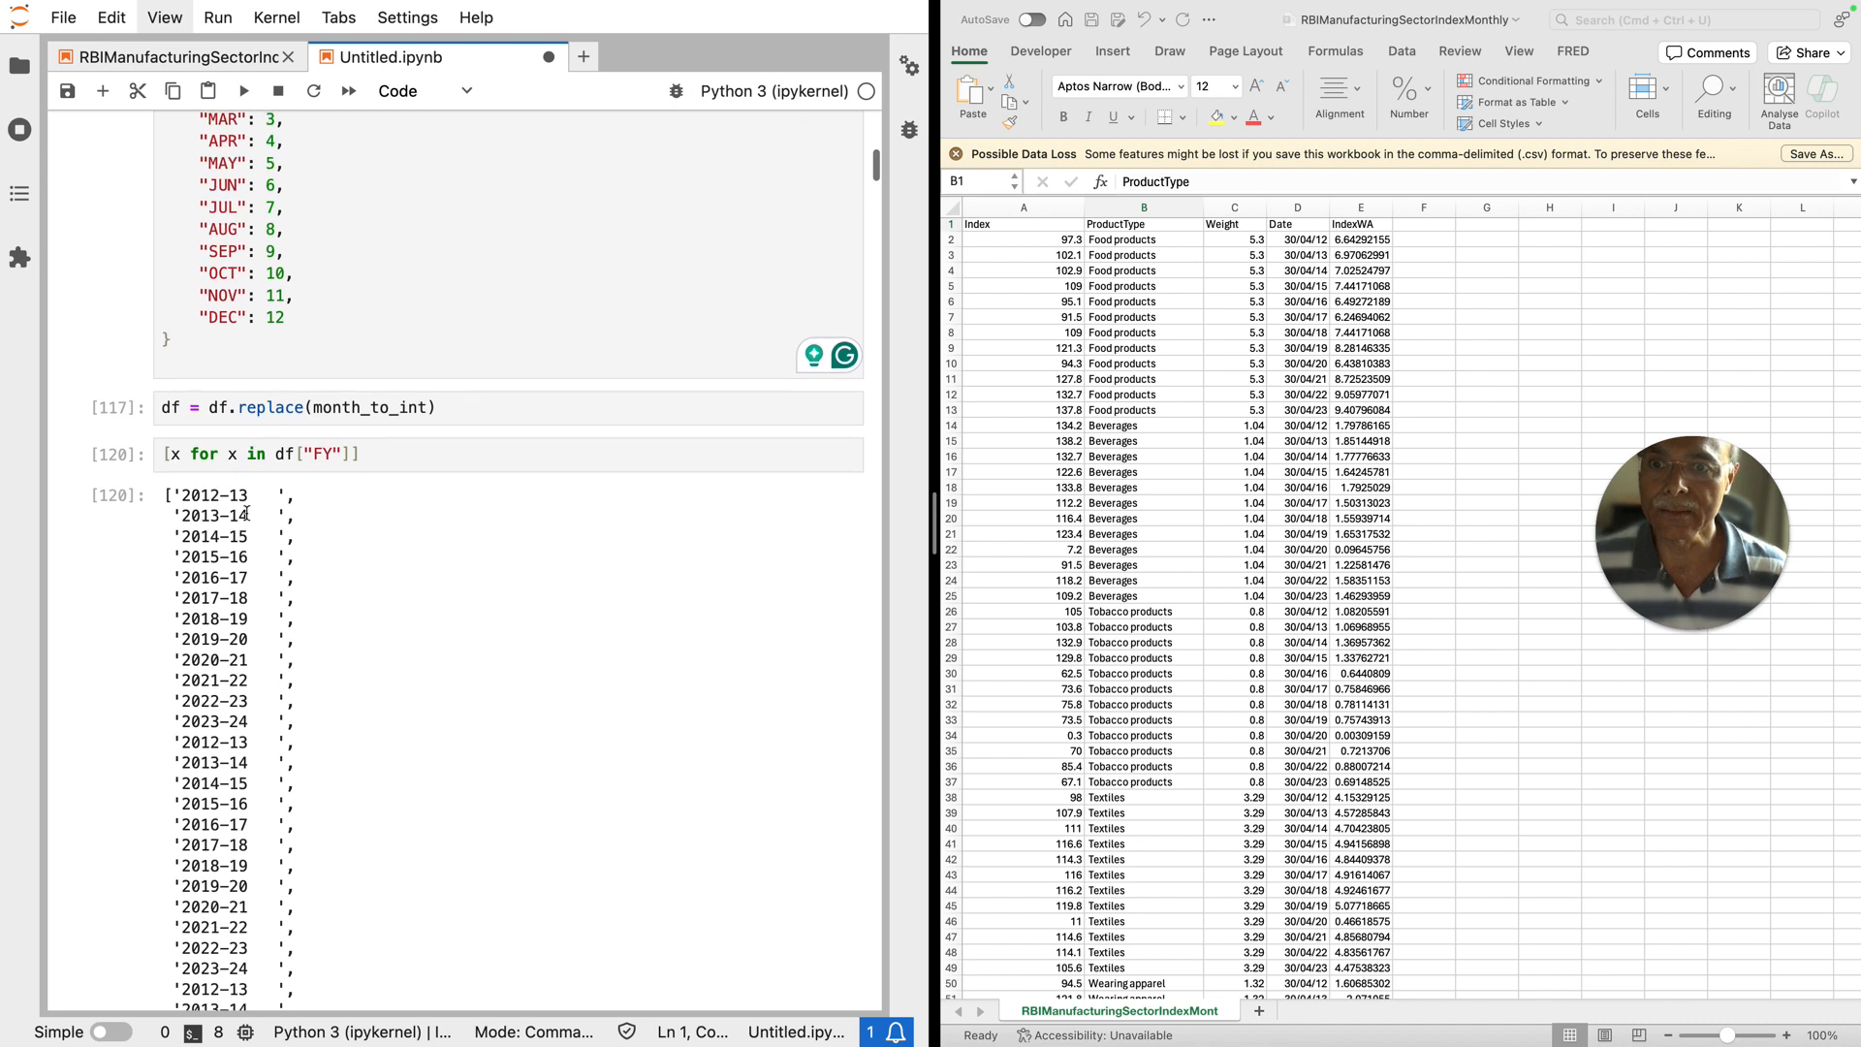
click(197, 495)
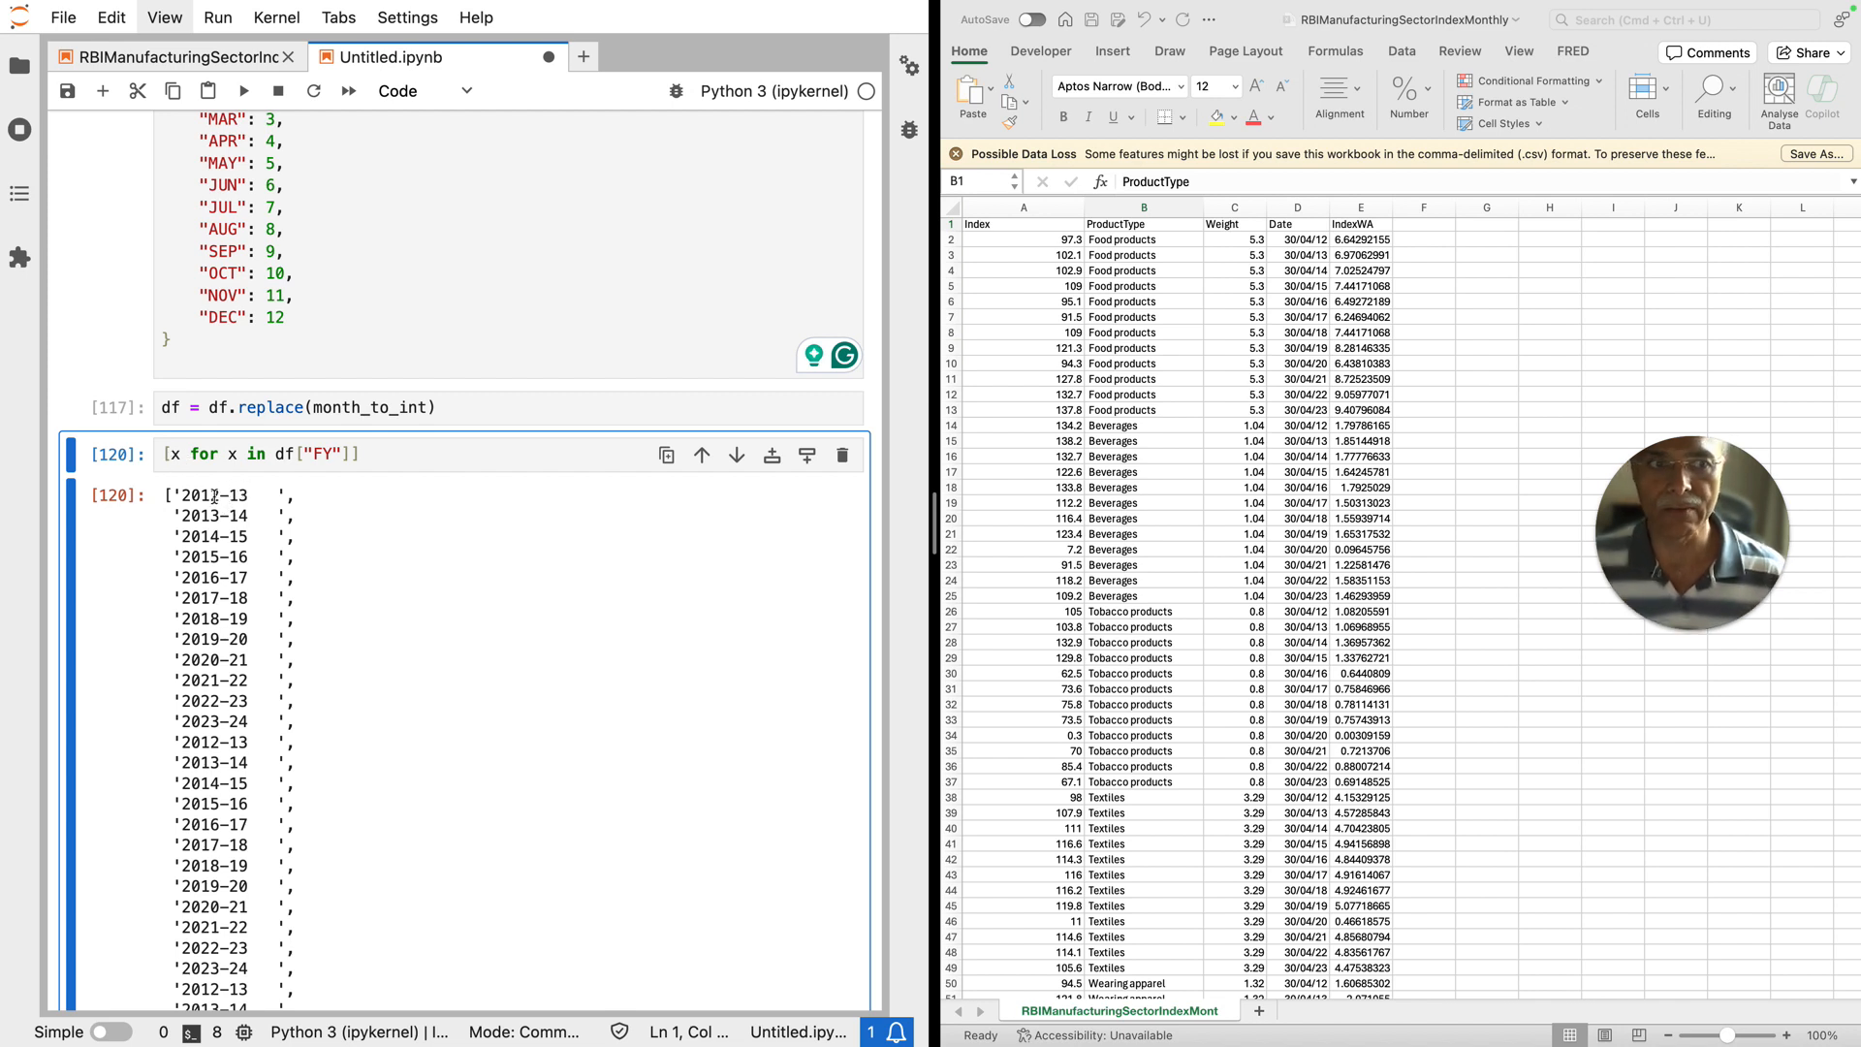
click(183, 454)
text(.)
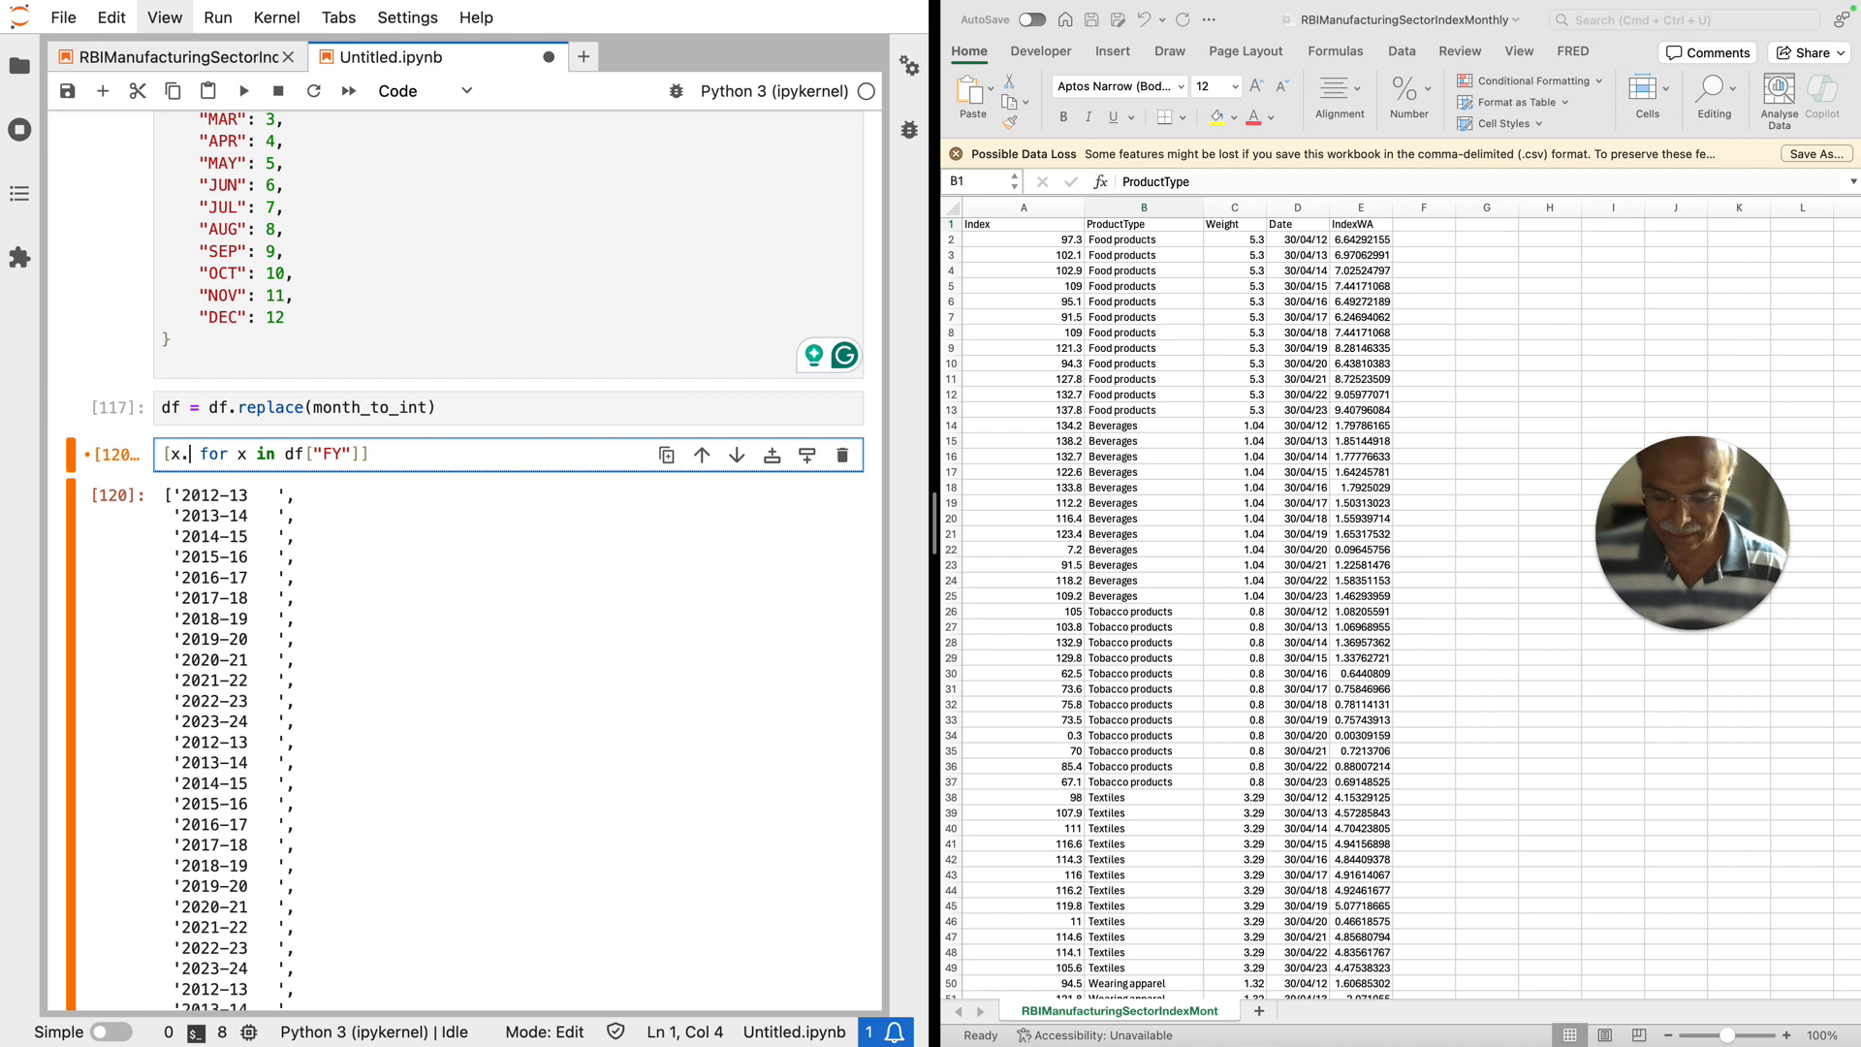
text(split)
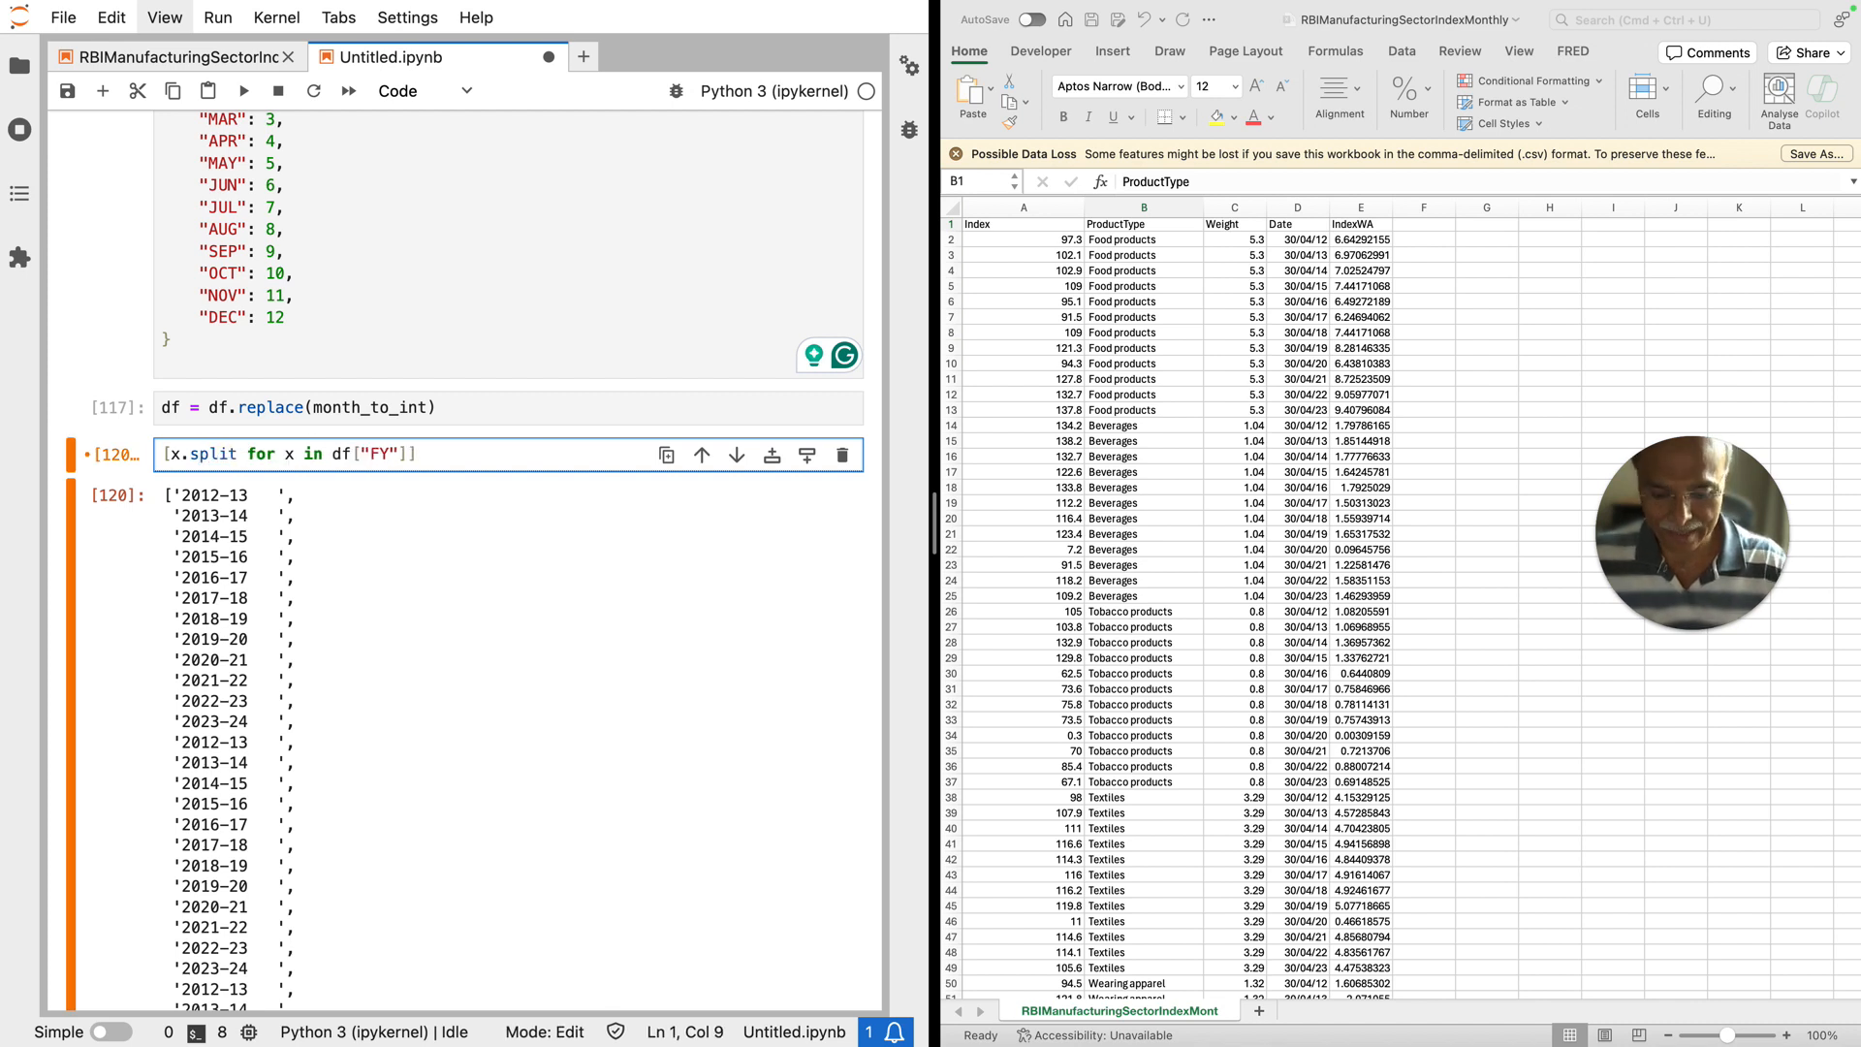
text(("-)
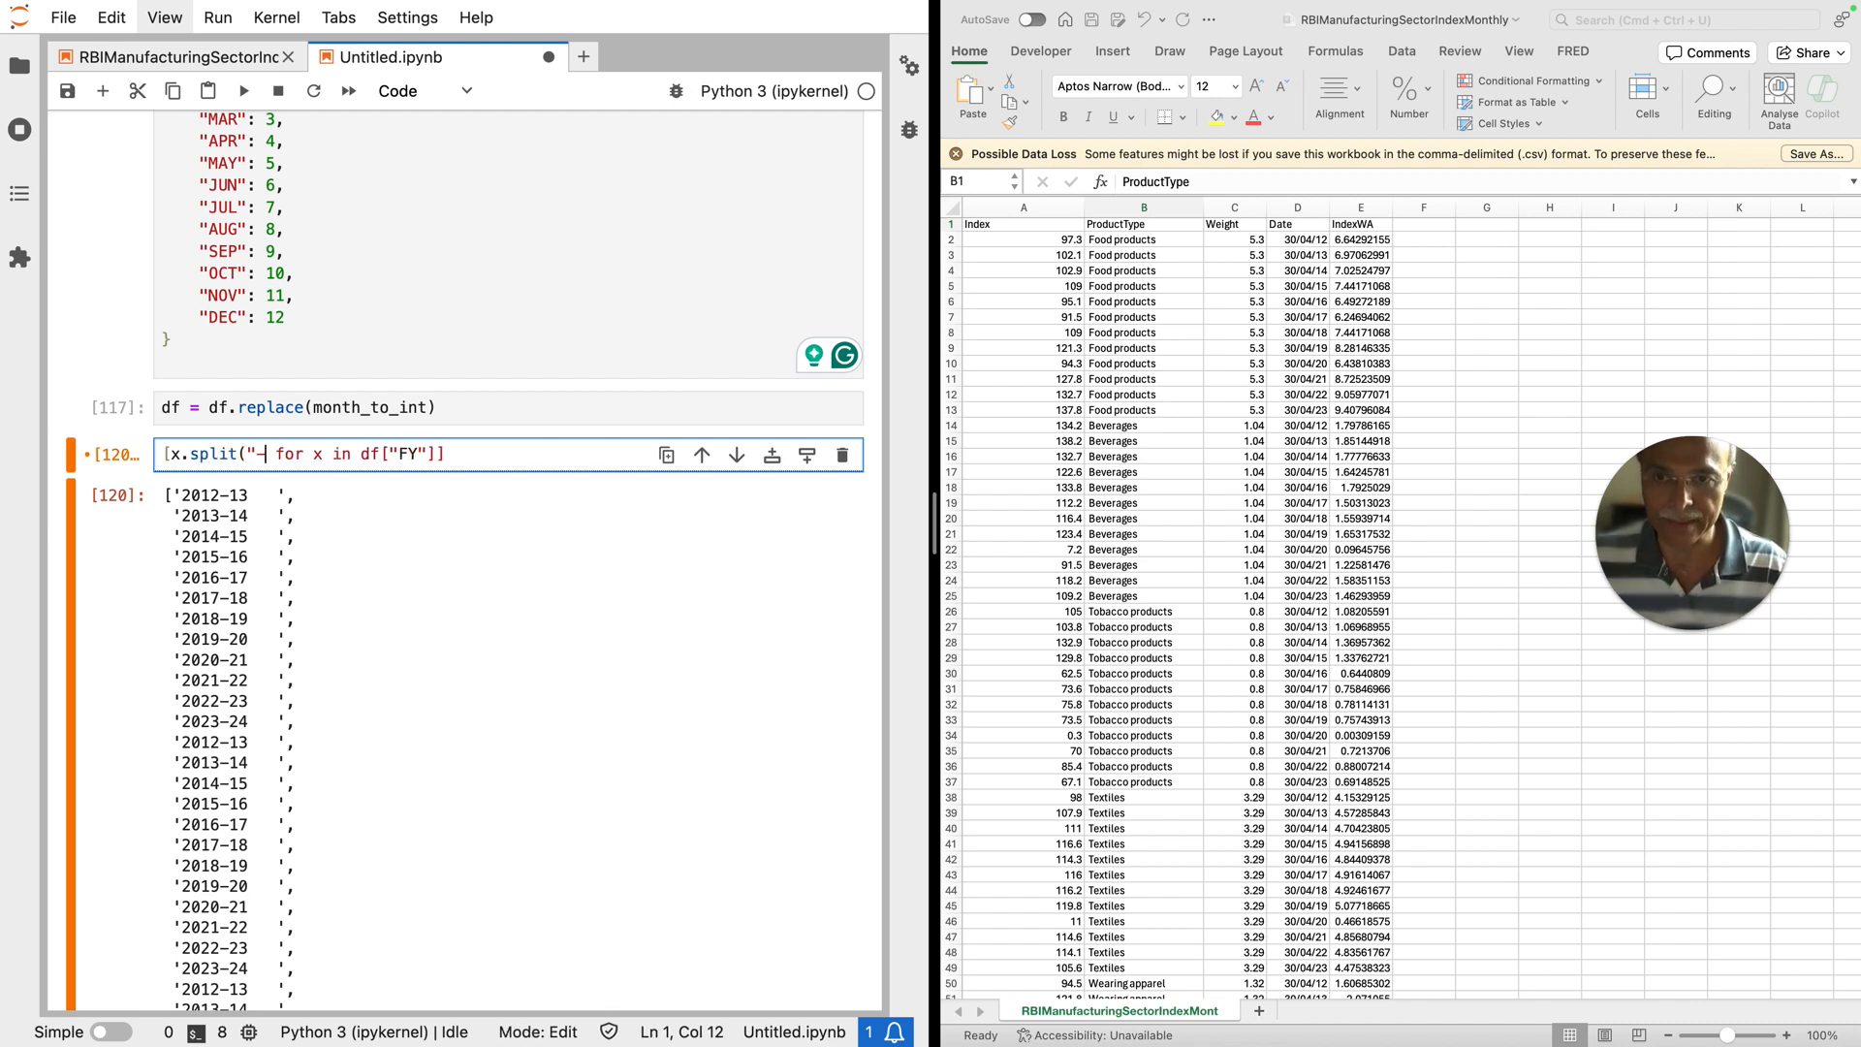
text("))
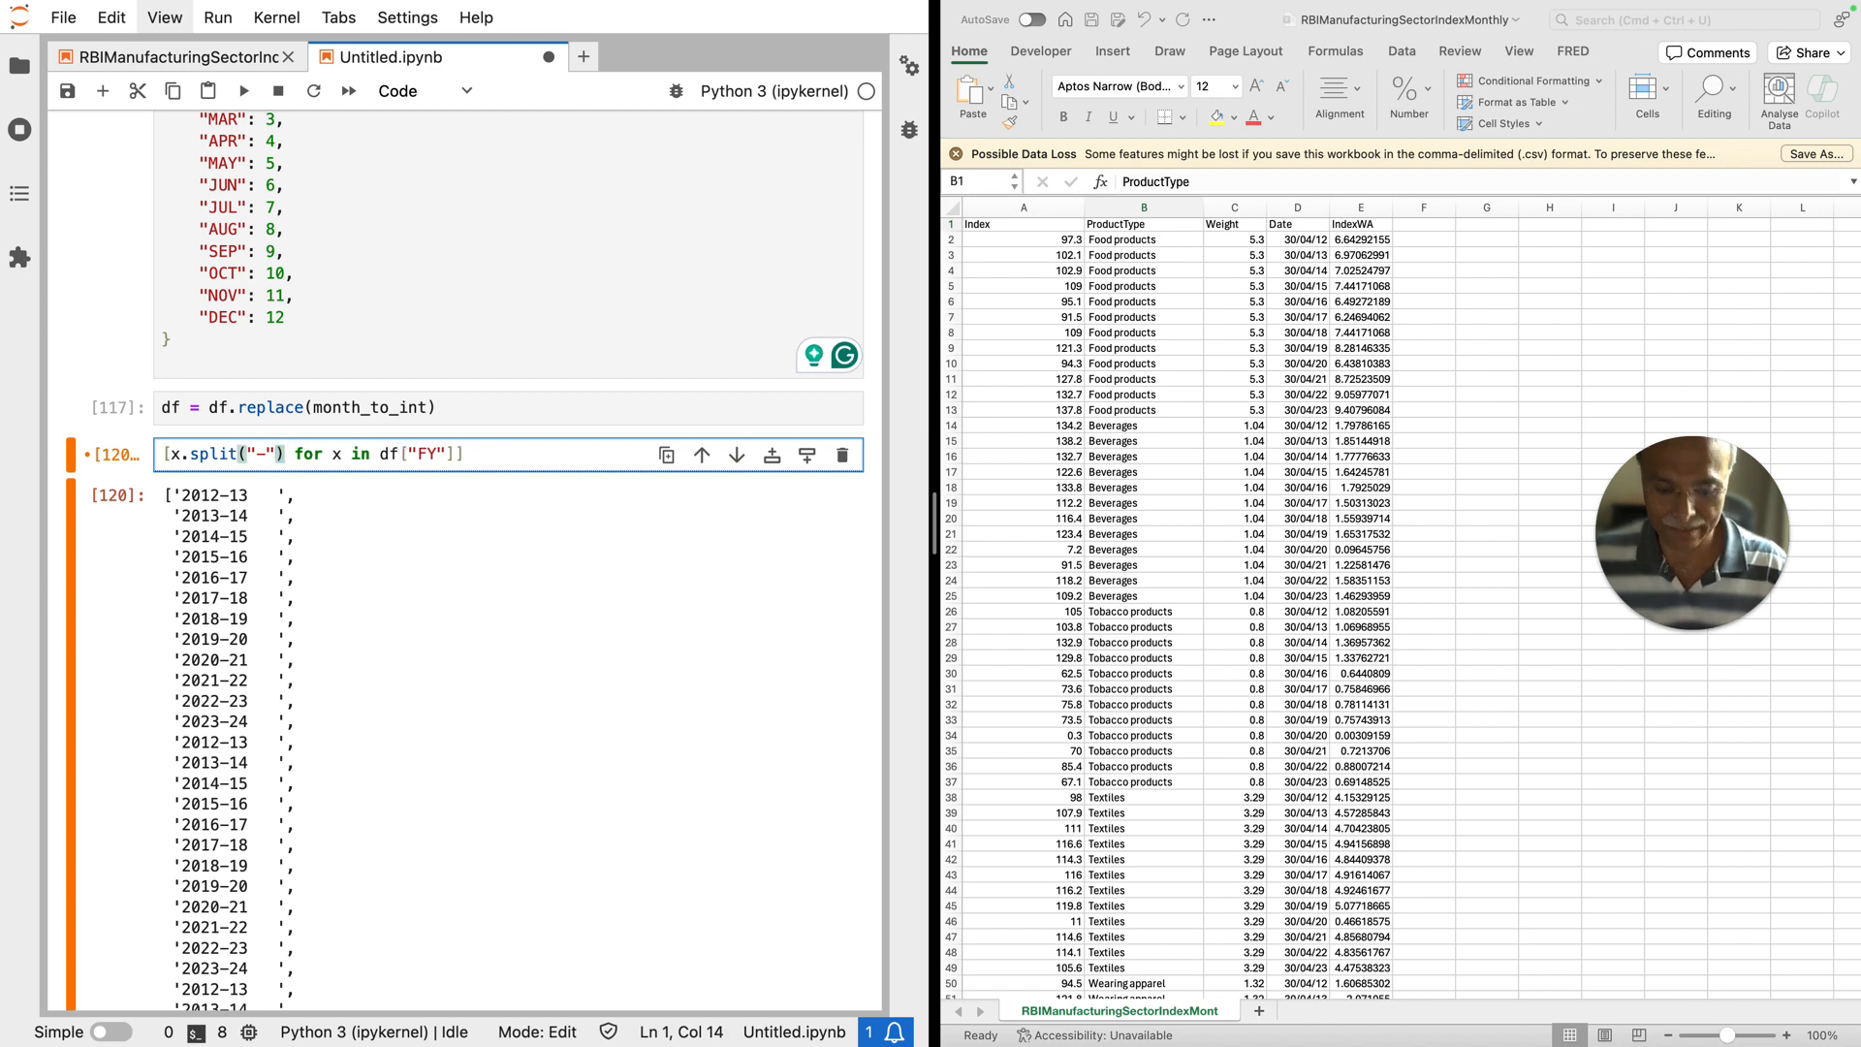
text([0])
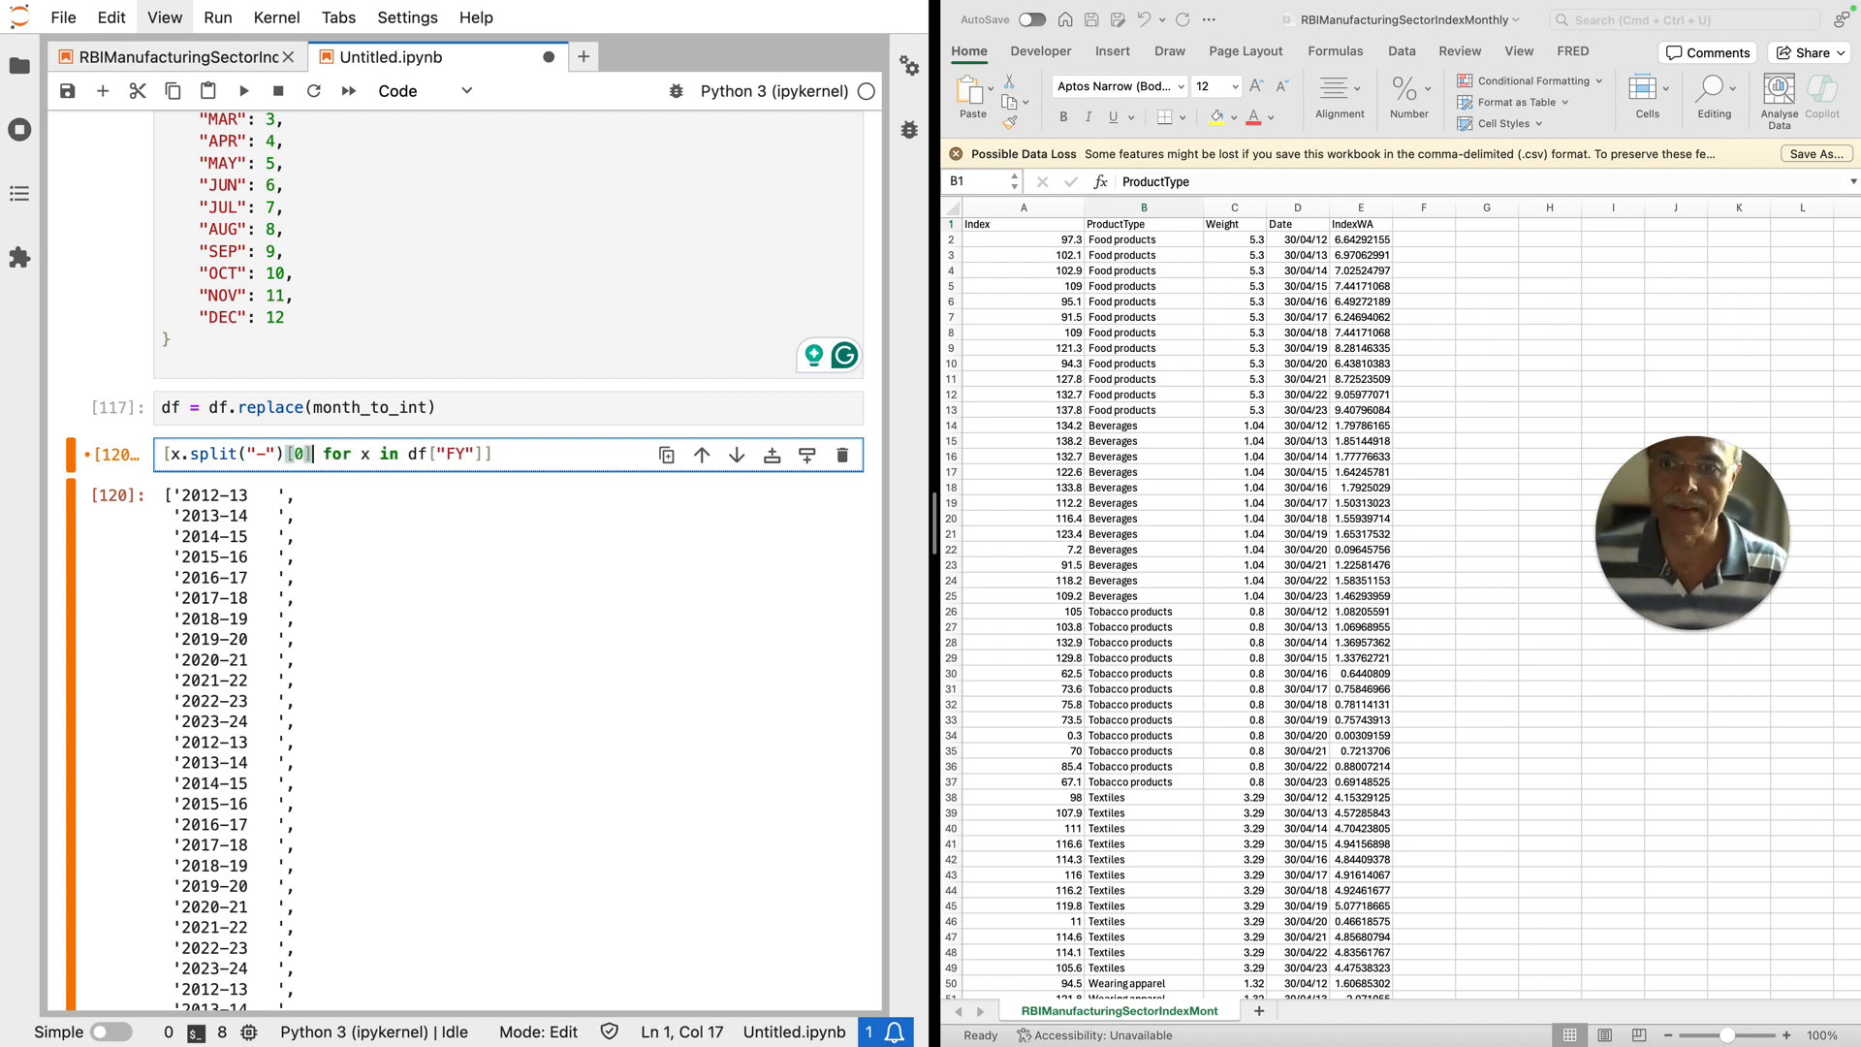
key(shift+Return)
Step: Assign the split-year comprehension to a new column df["StartYear"] and run the cell
scroll(196, 454, up, 20)
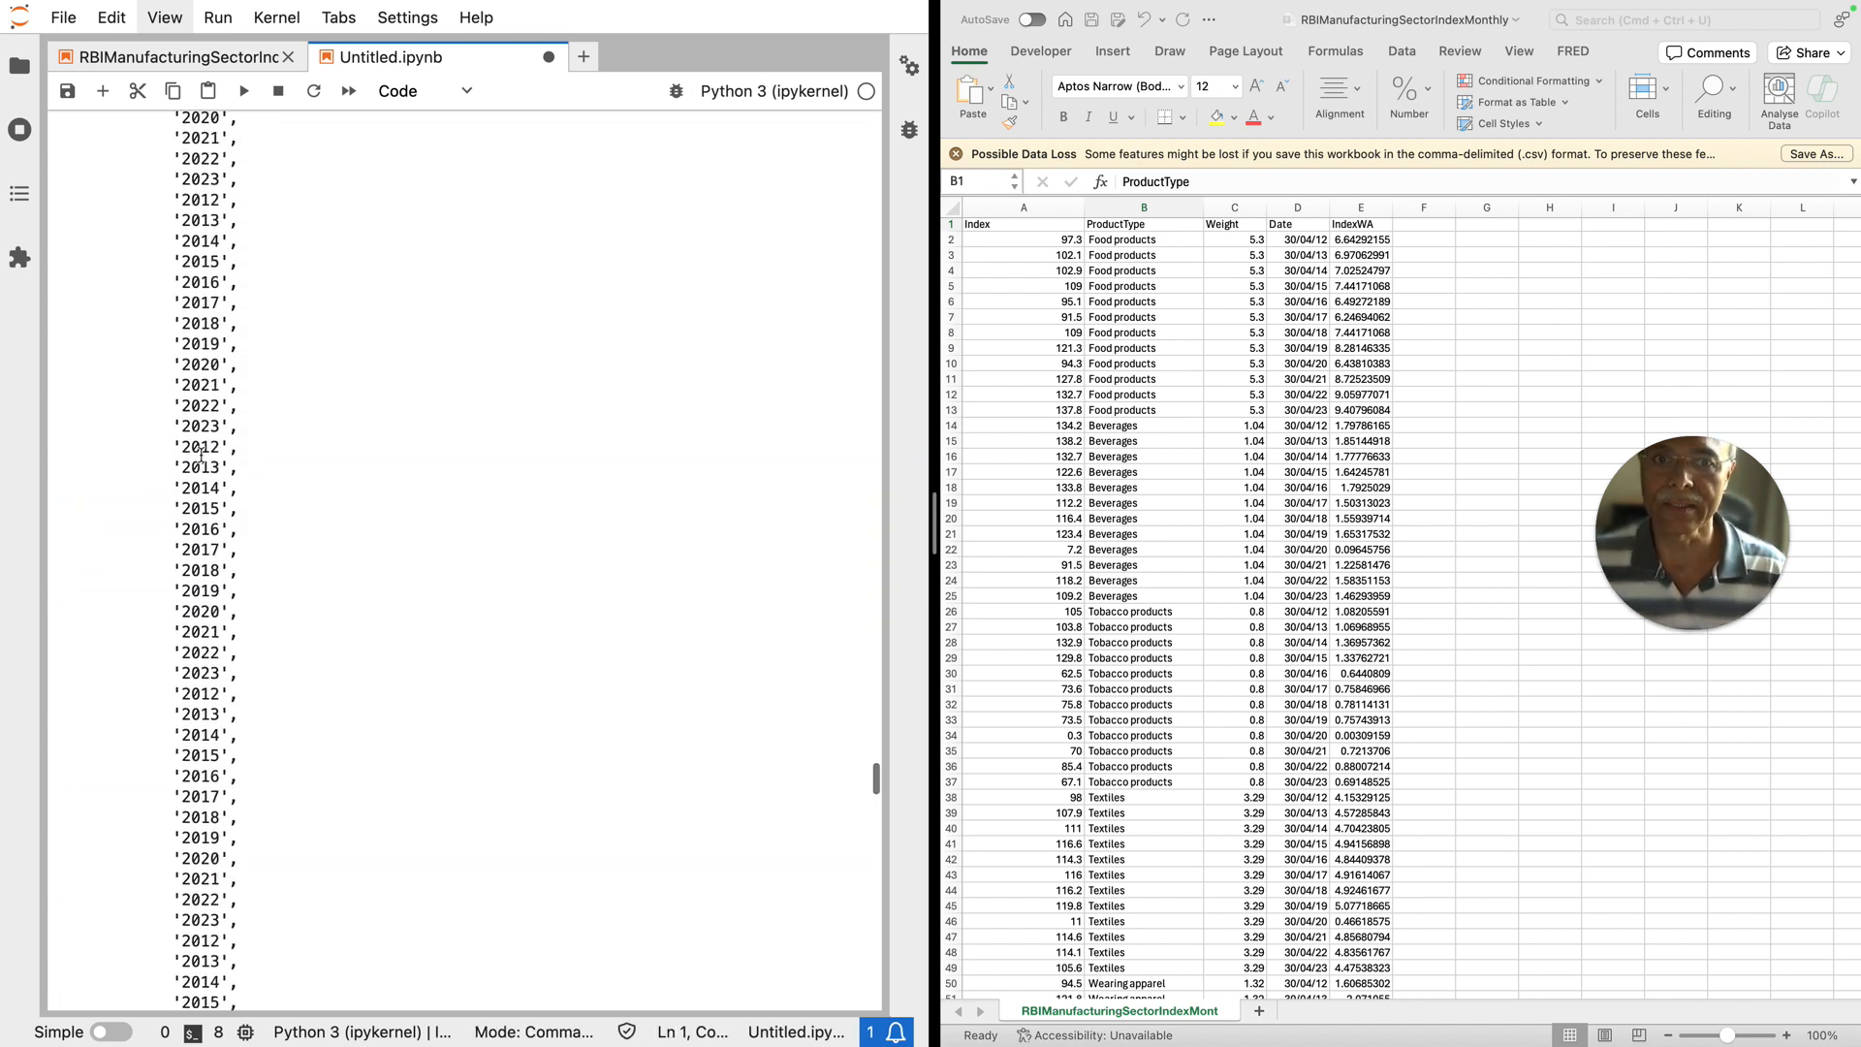
scroll(199, 454, up, 20)
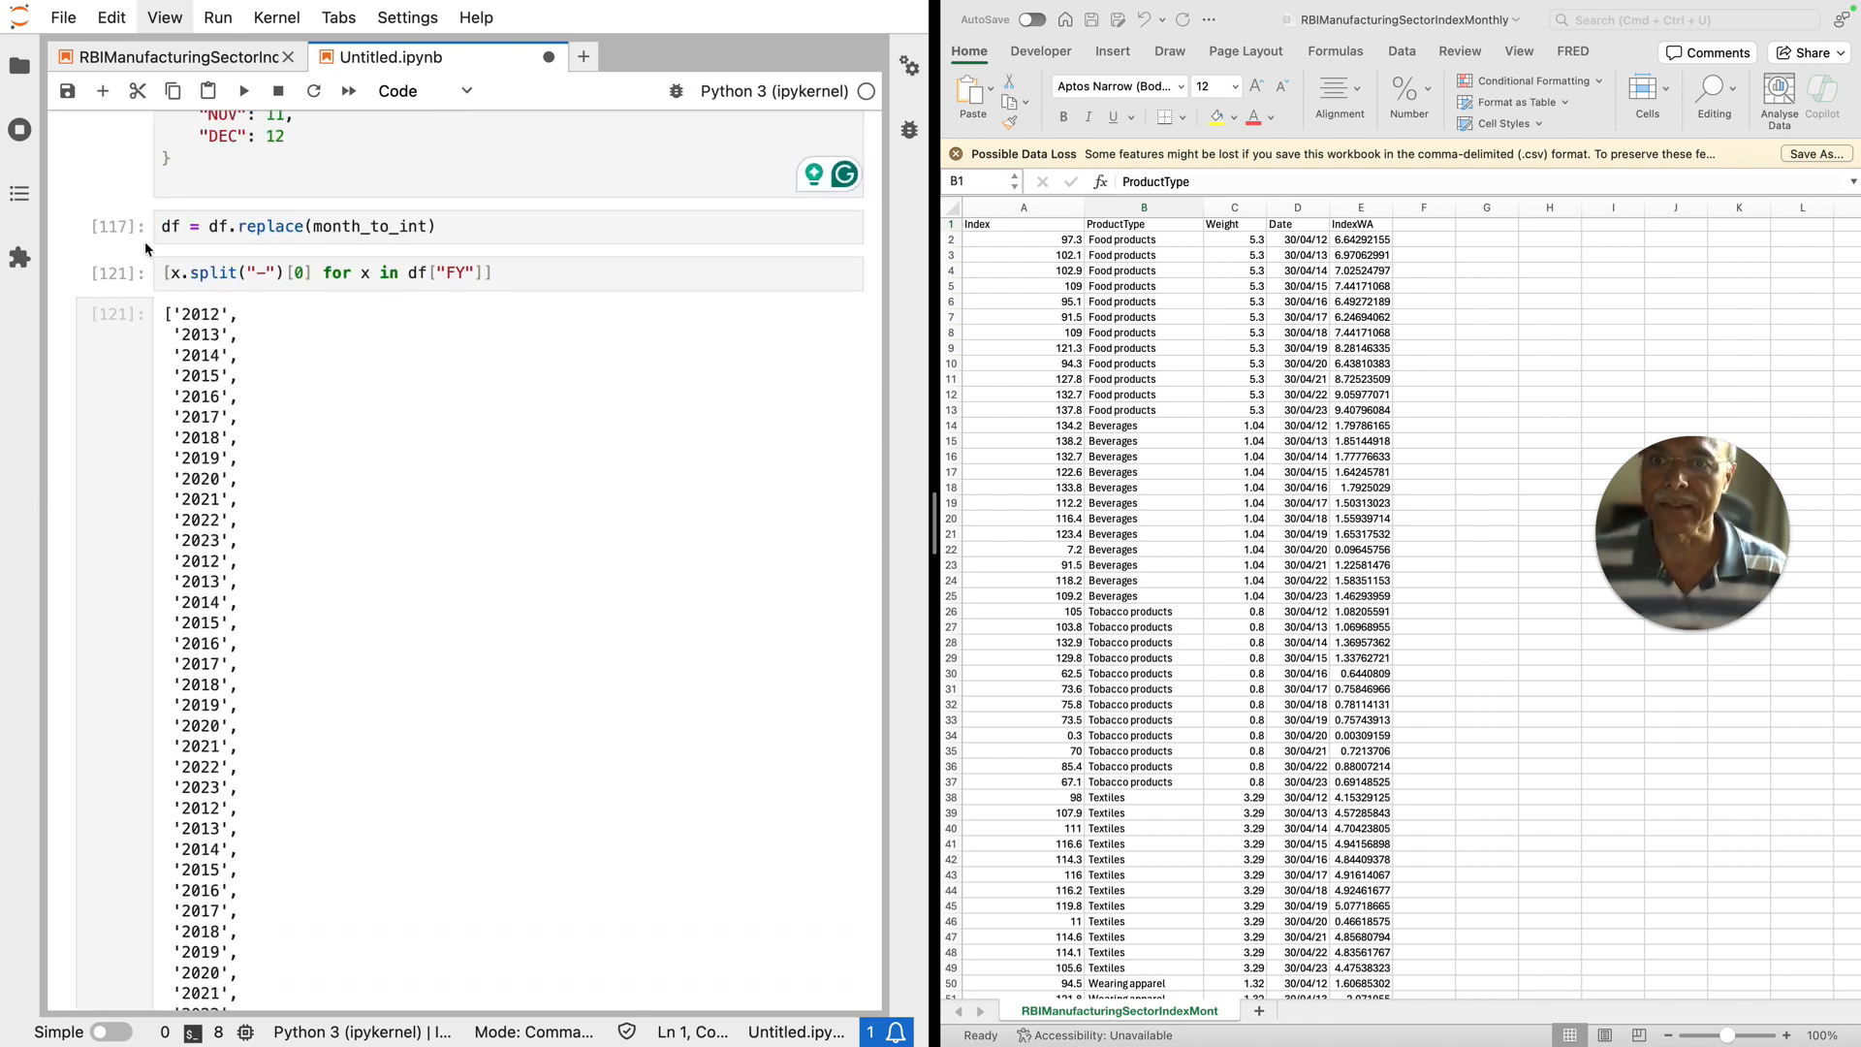
click(166, 275)
text(df["S)
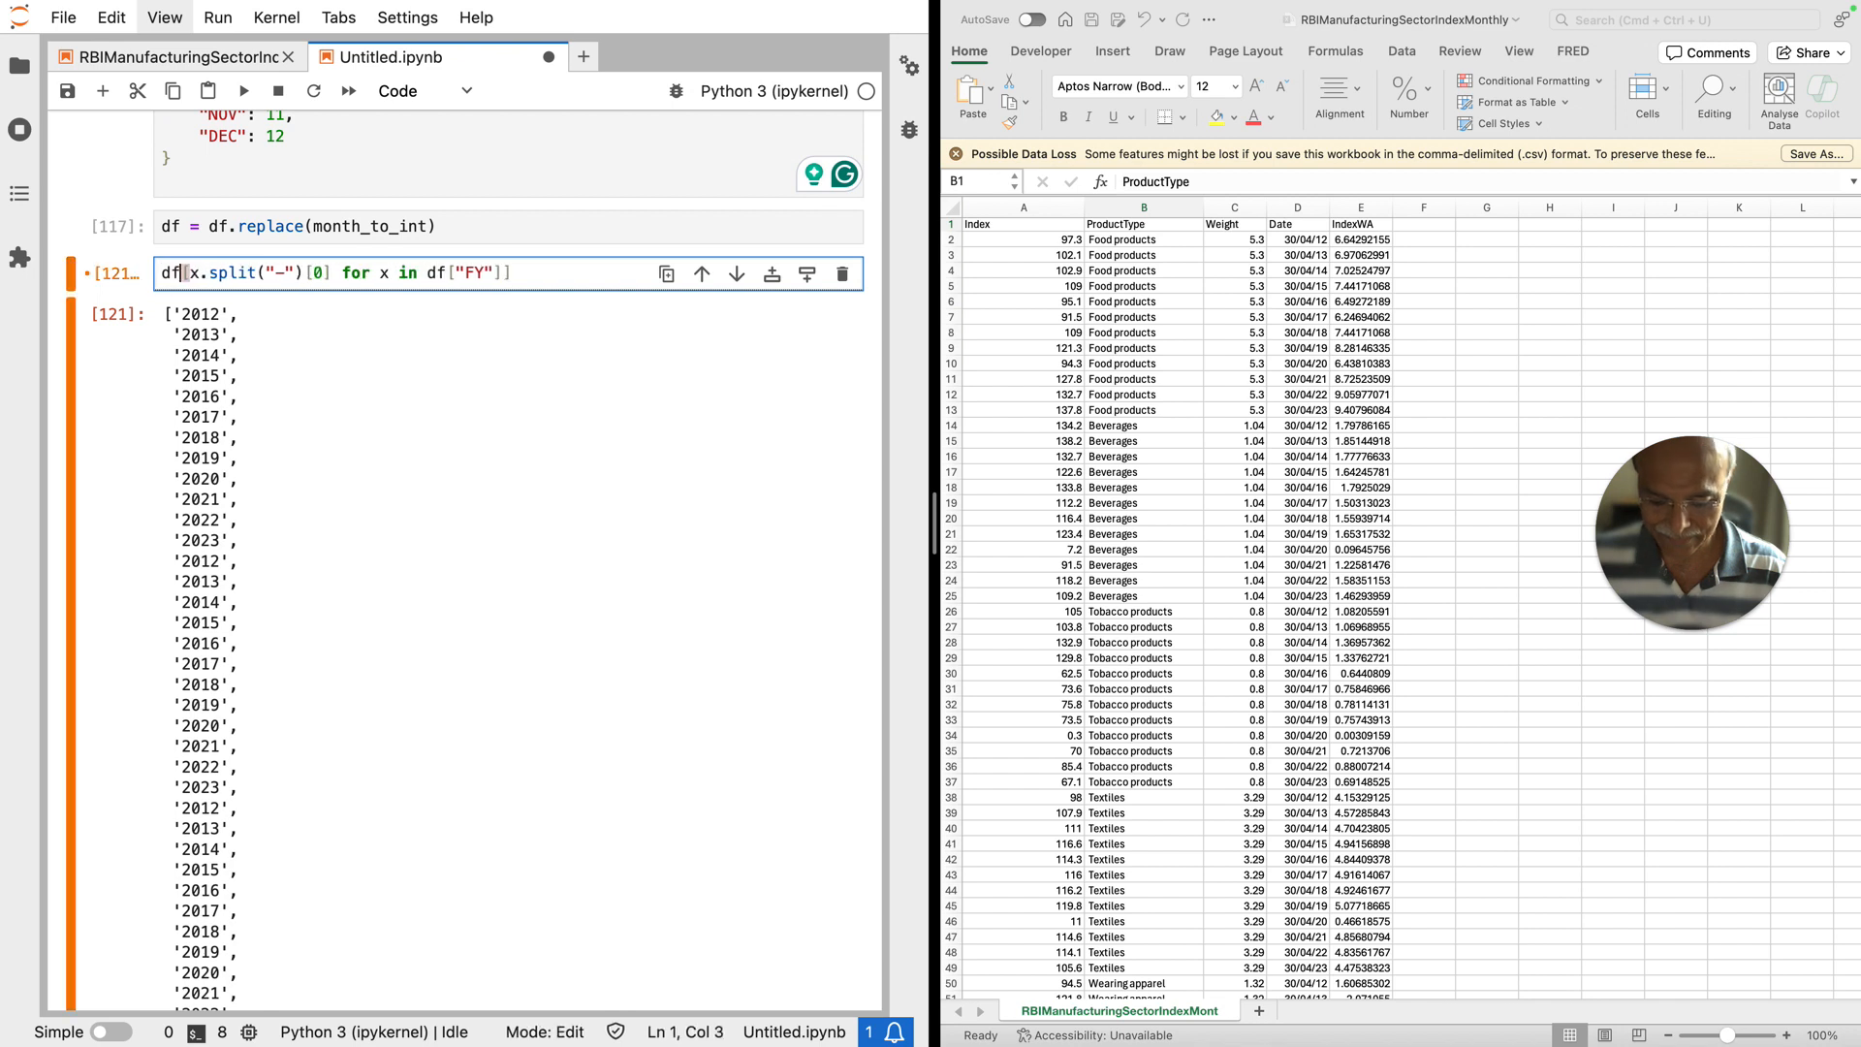
text(tart)
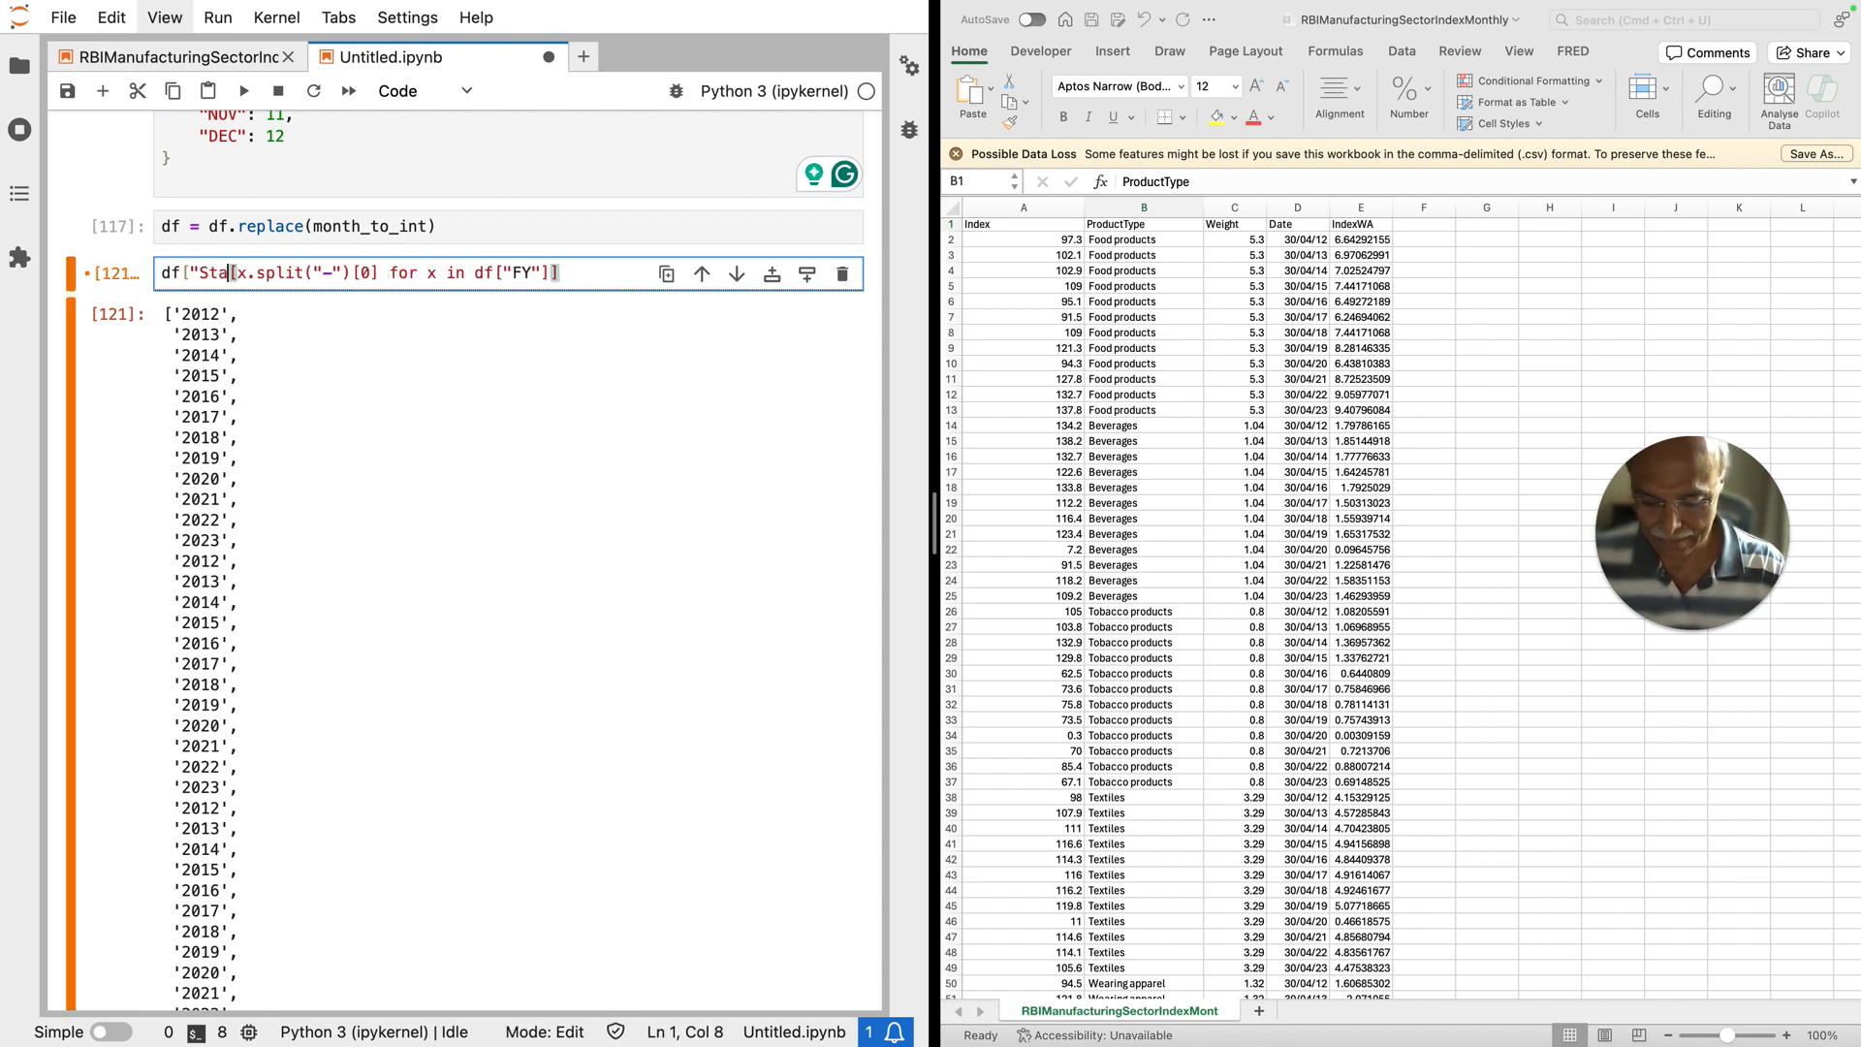
text(Year"])
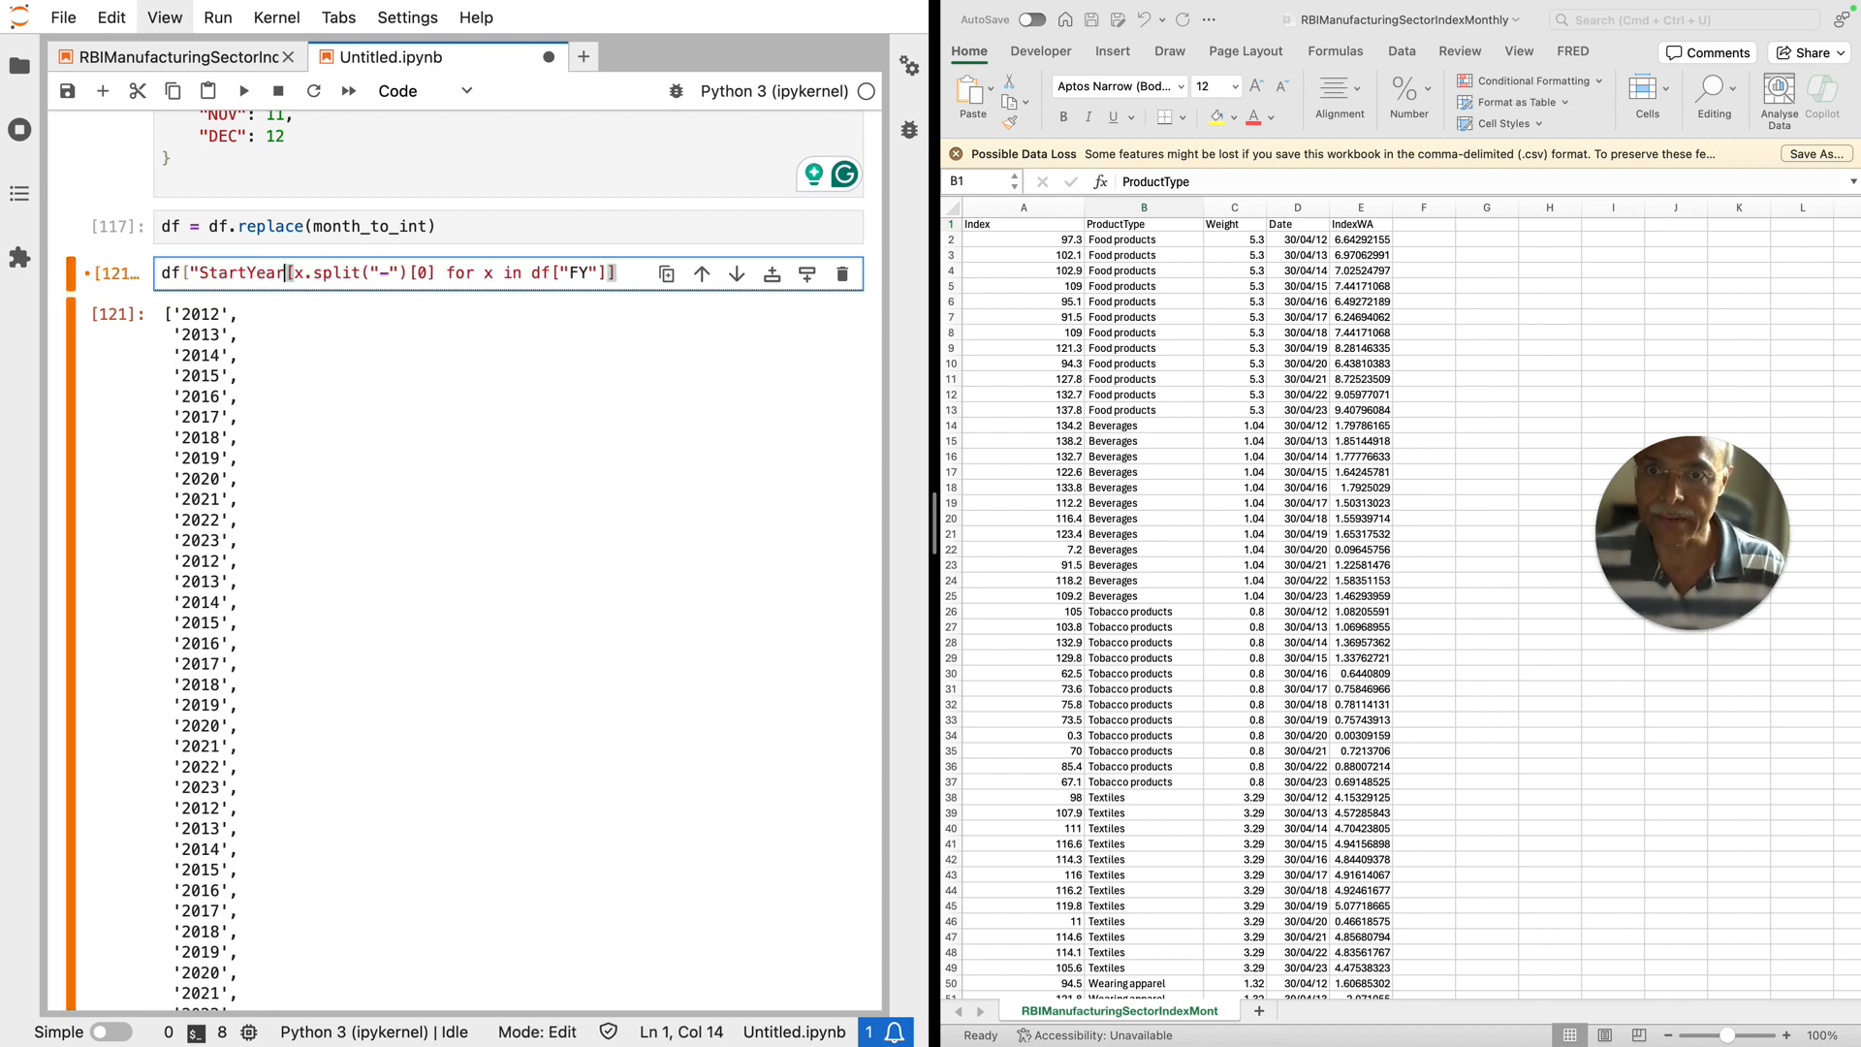
text( =)
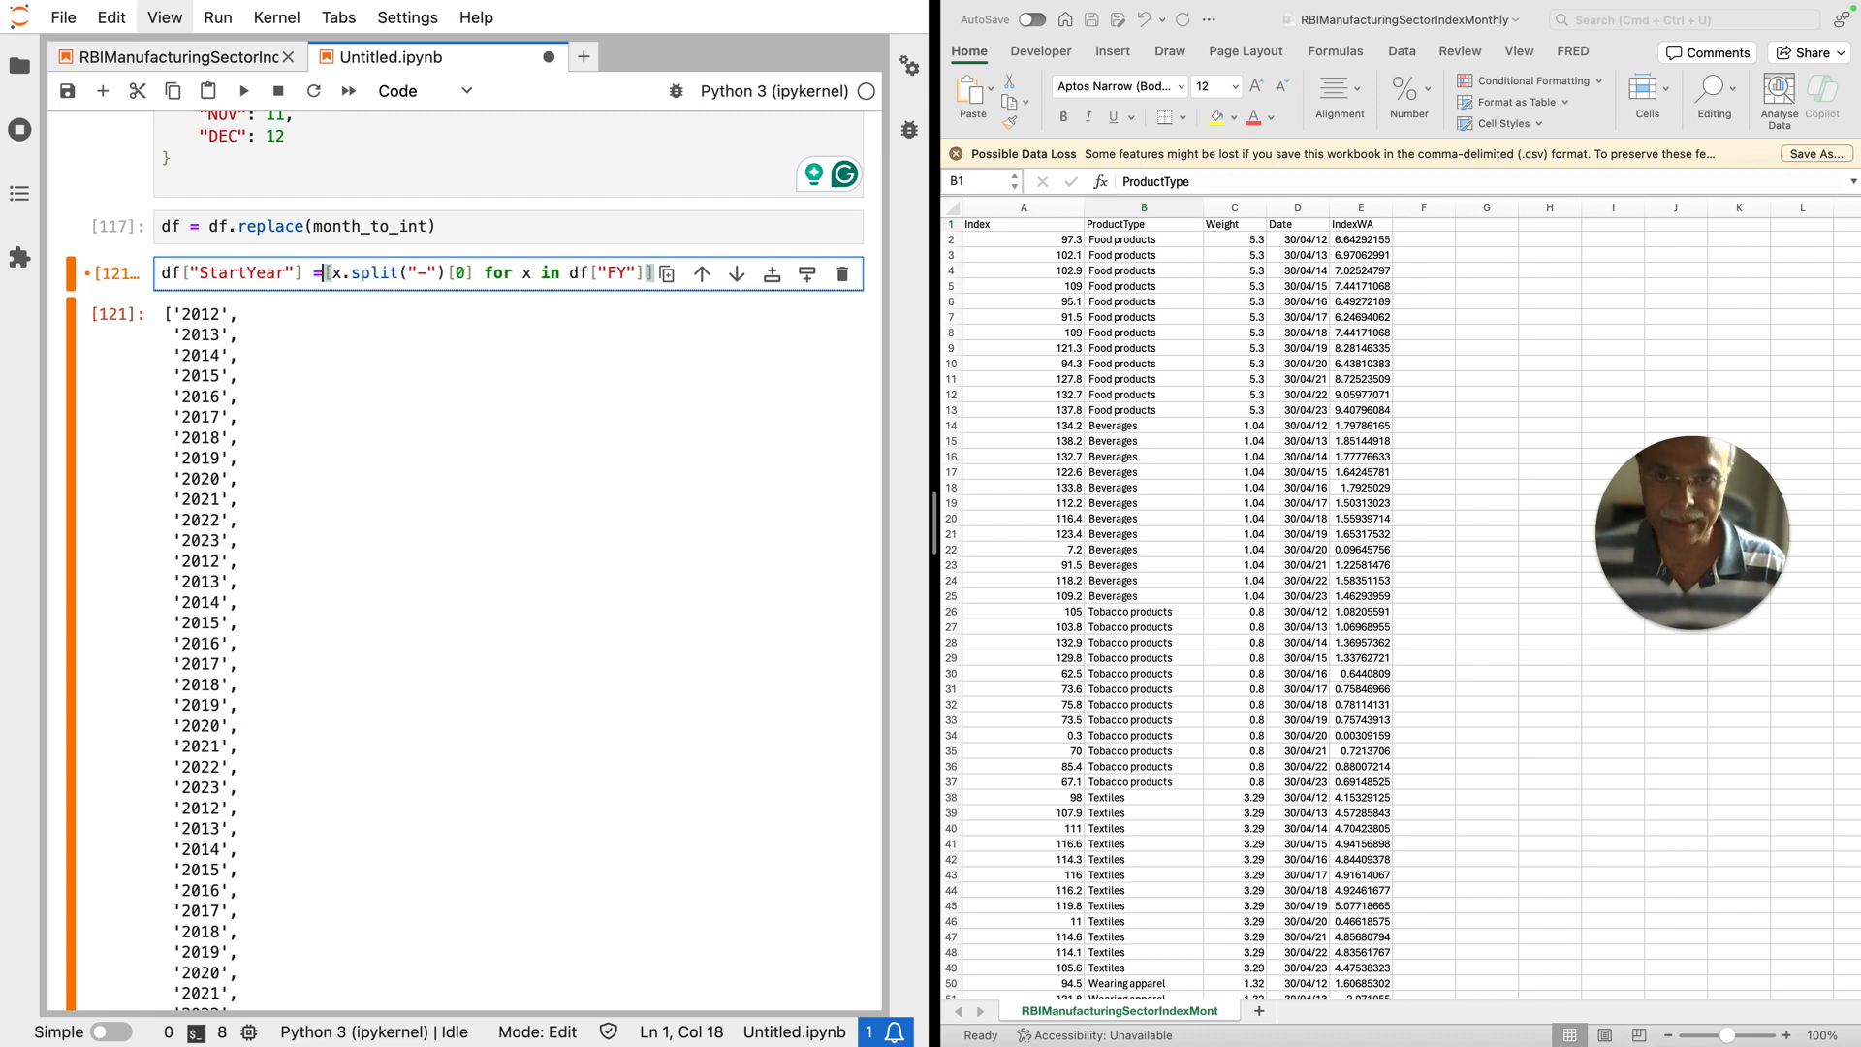
key(shift+Return)
Step: Display the dataframe df from the empty cell below to check its columns
click(213, 308)
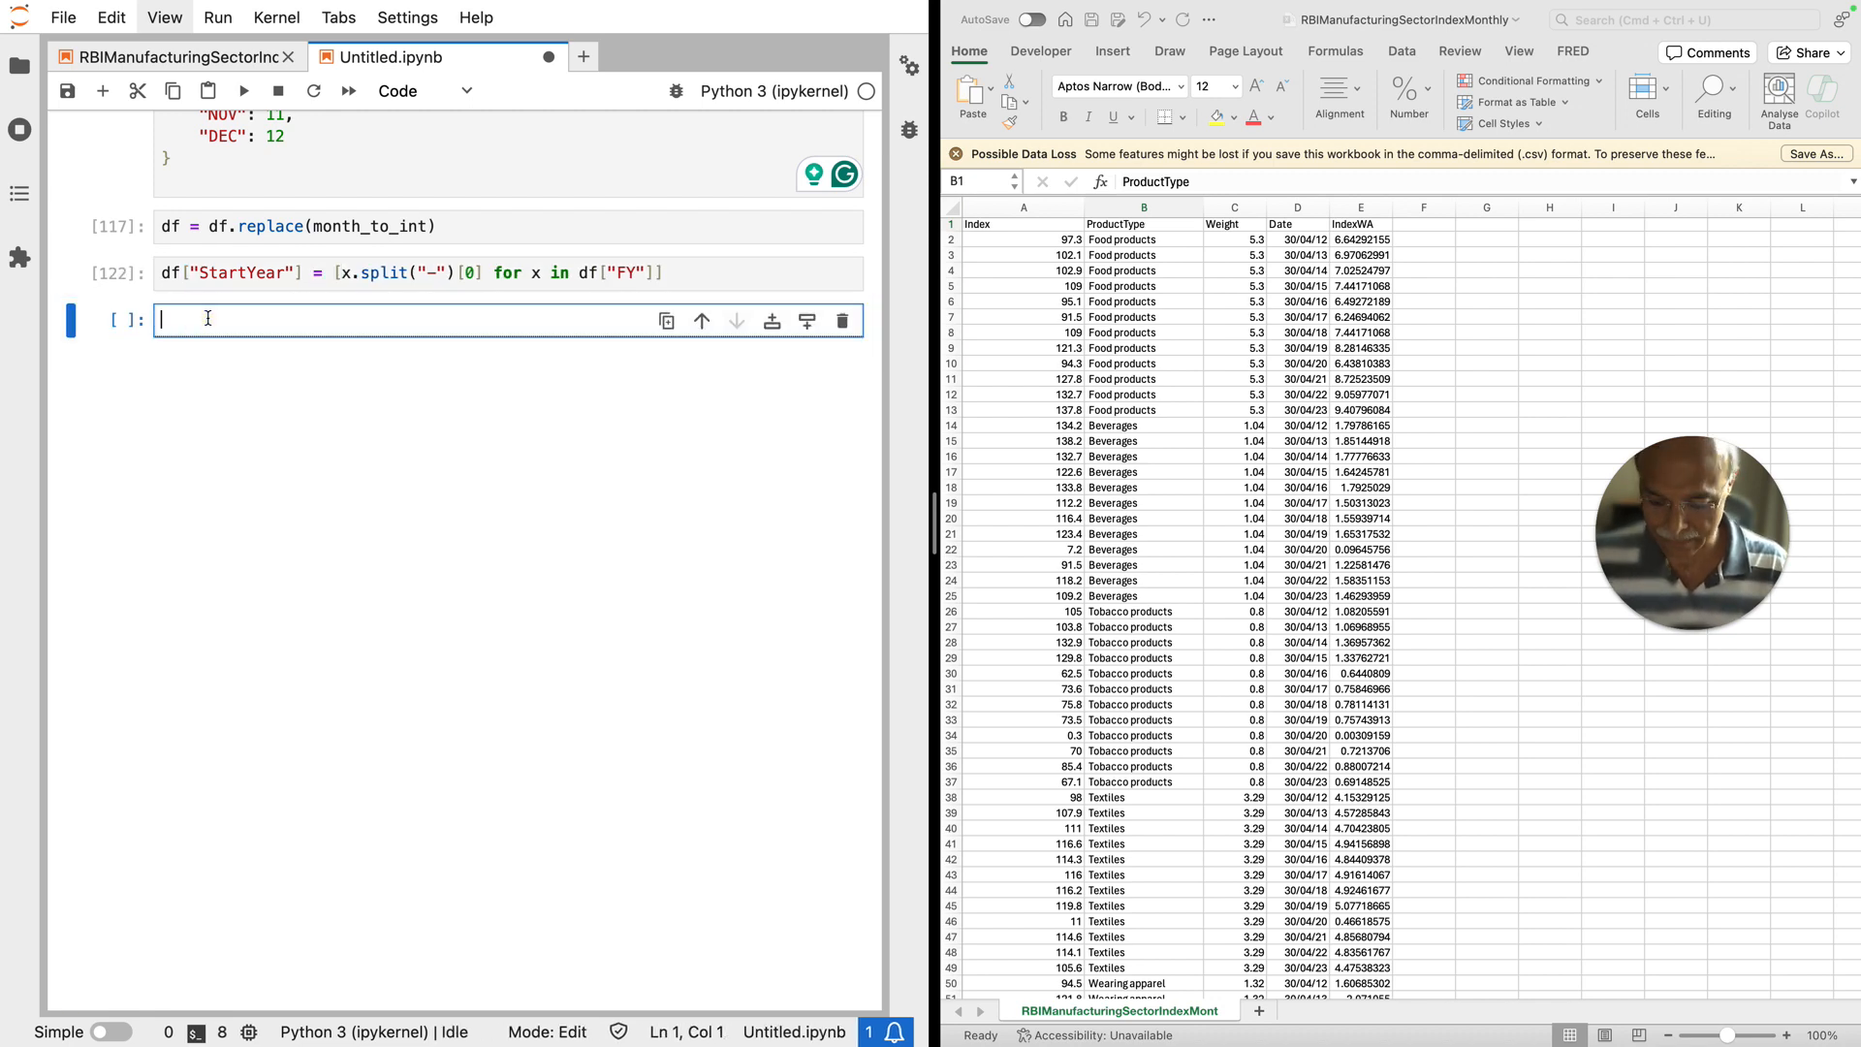
text(df)
key(shift+Return)
scroll(654, 672, up, 10)
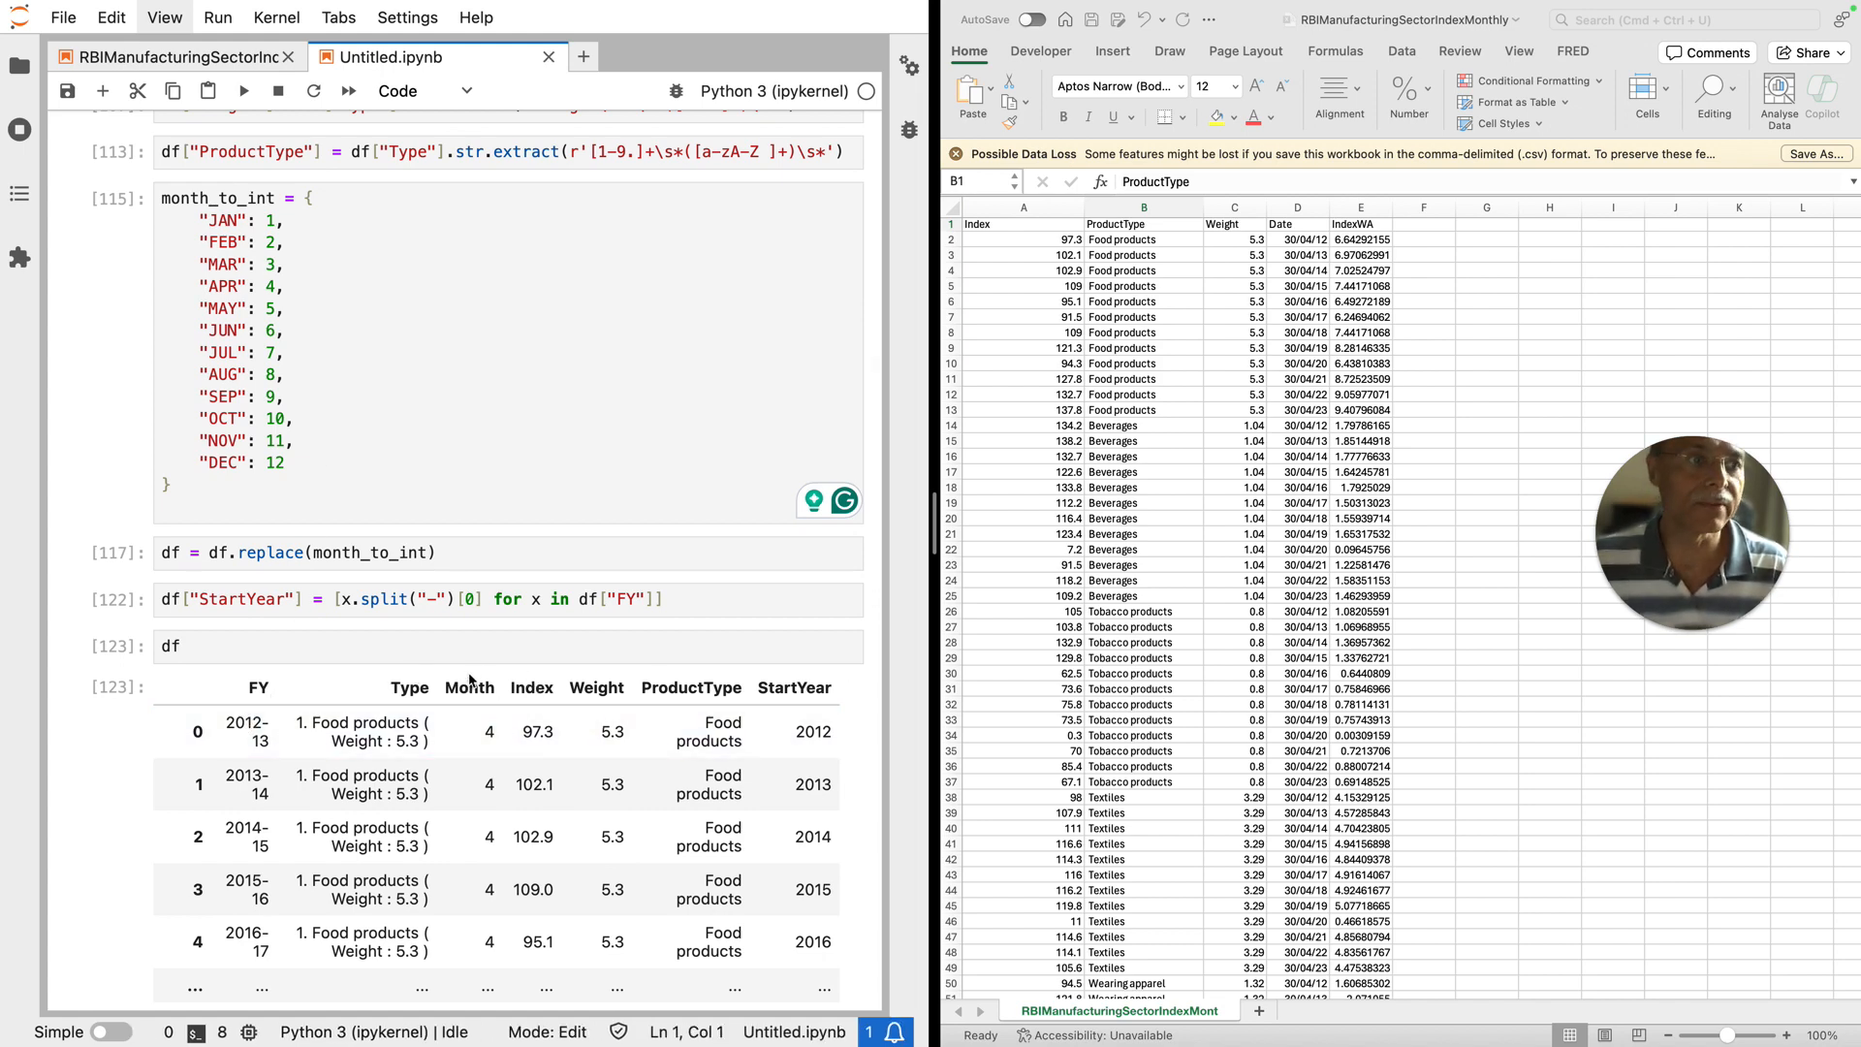
Step: Extend the df expression in the last cell to df["StartYear"], df["Month"]
click(215, 645)
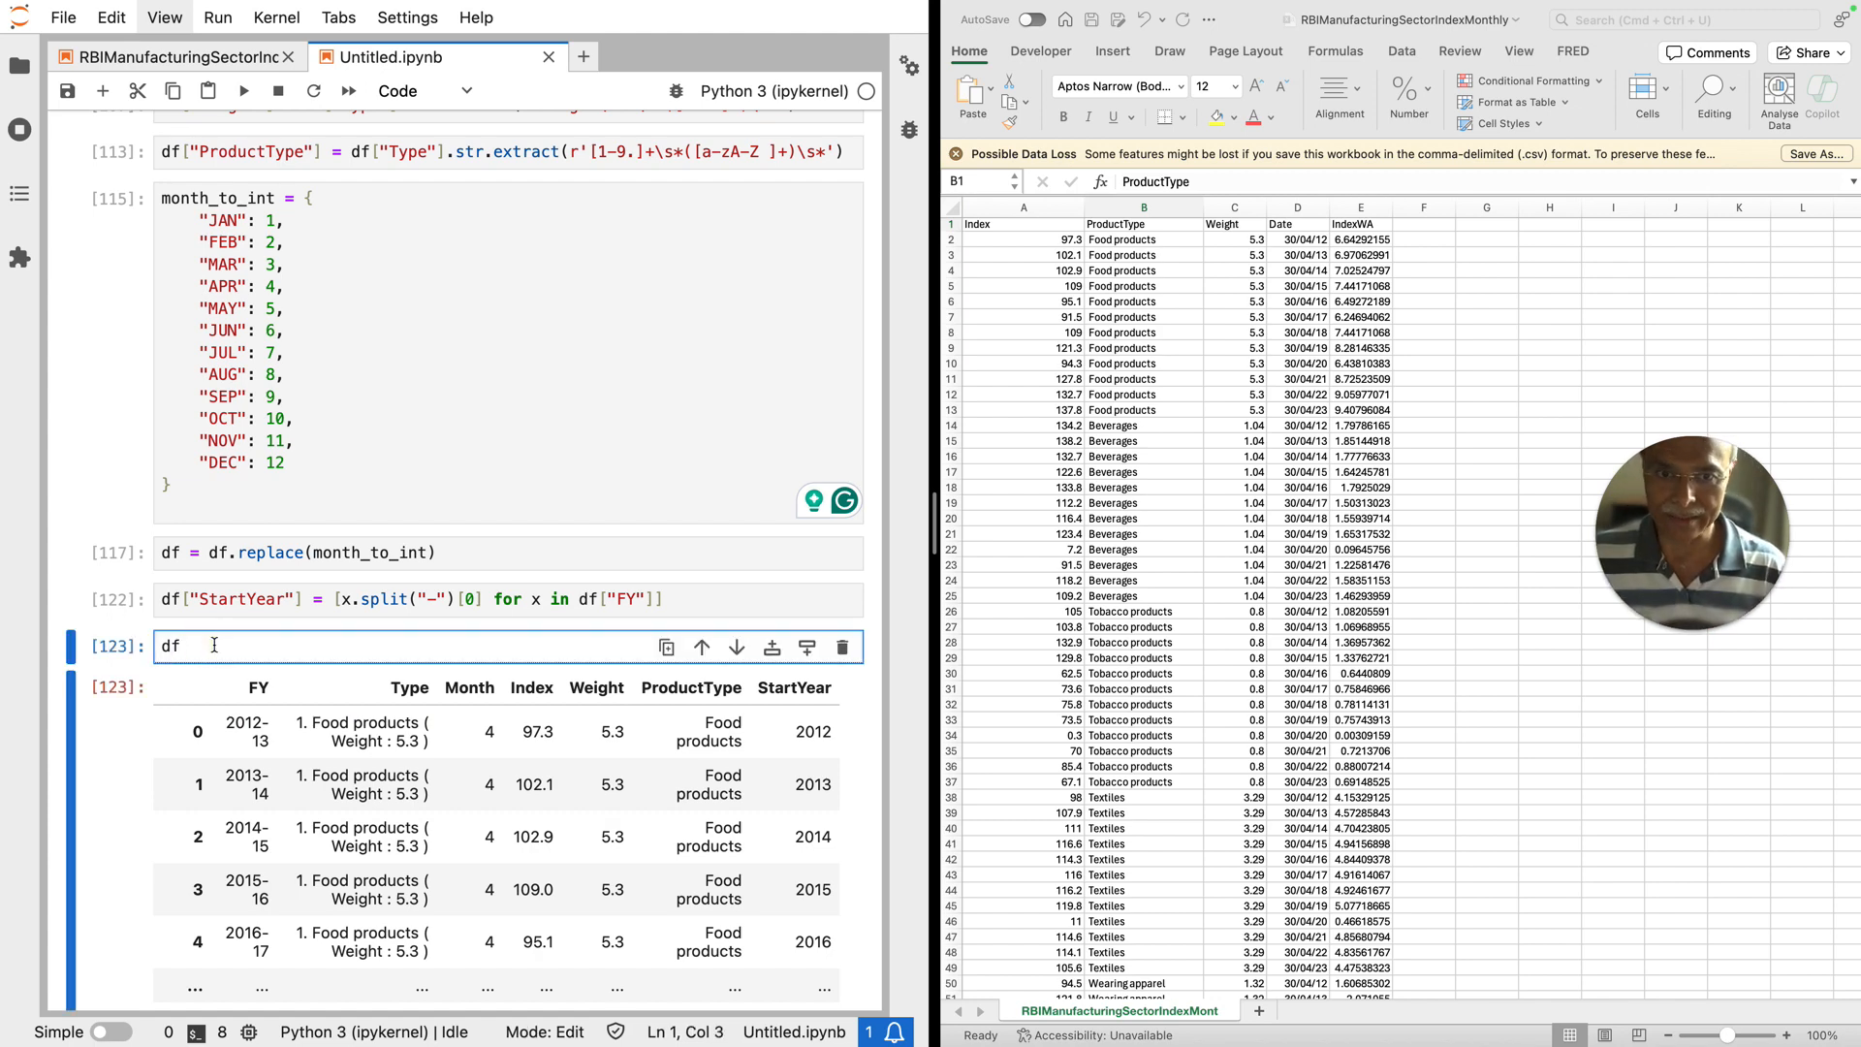
text(["StartY)
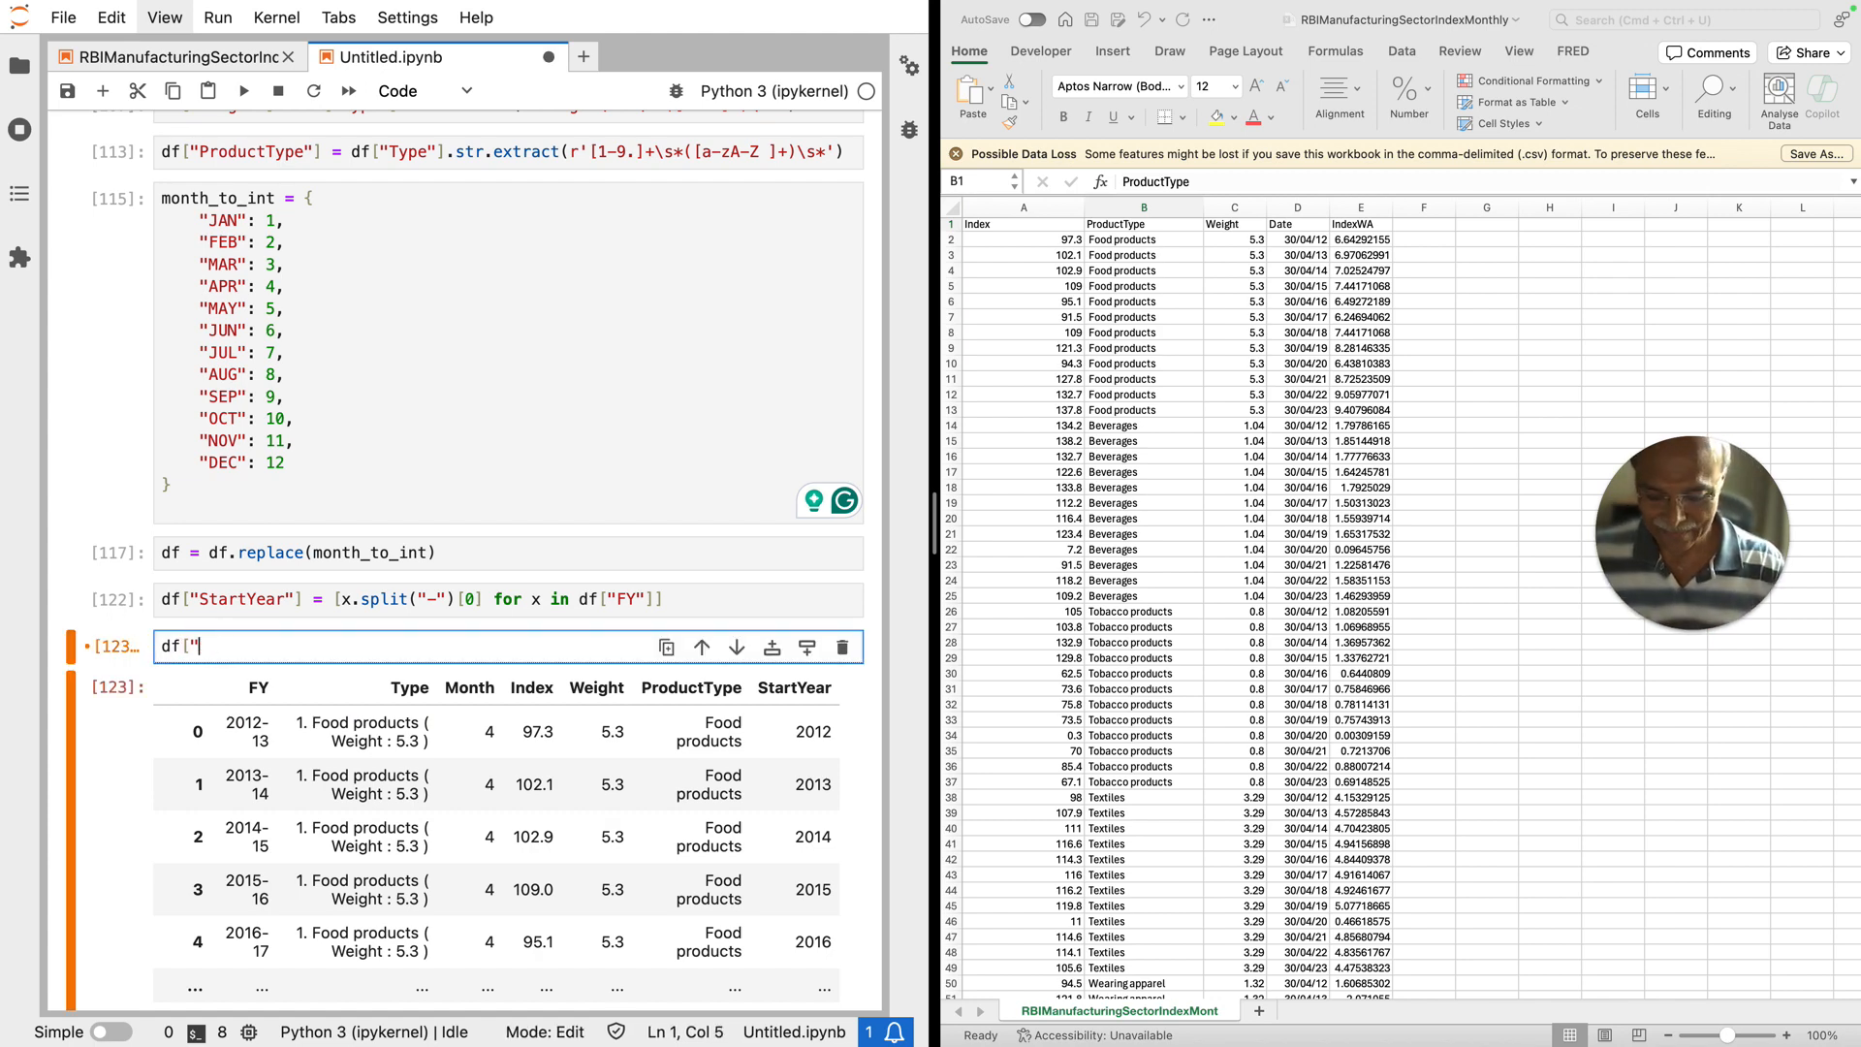
text(ear)
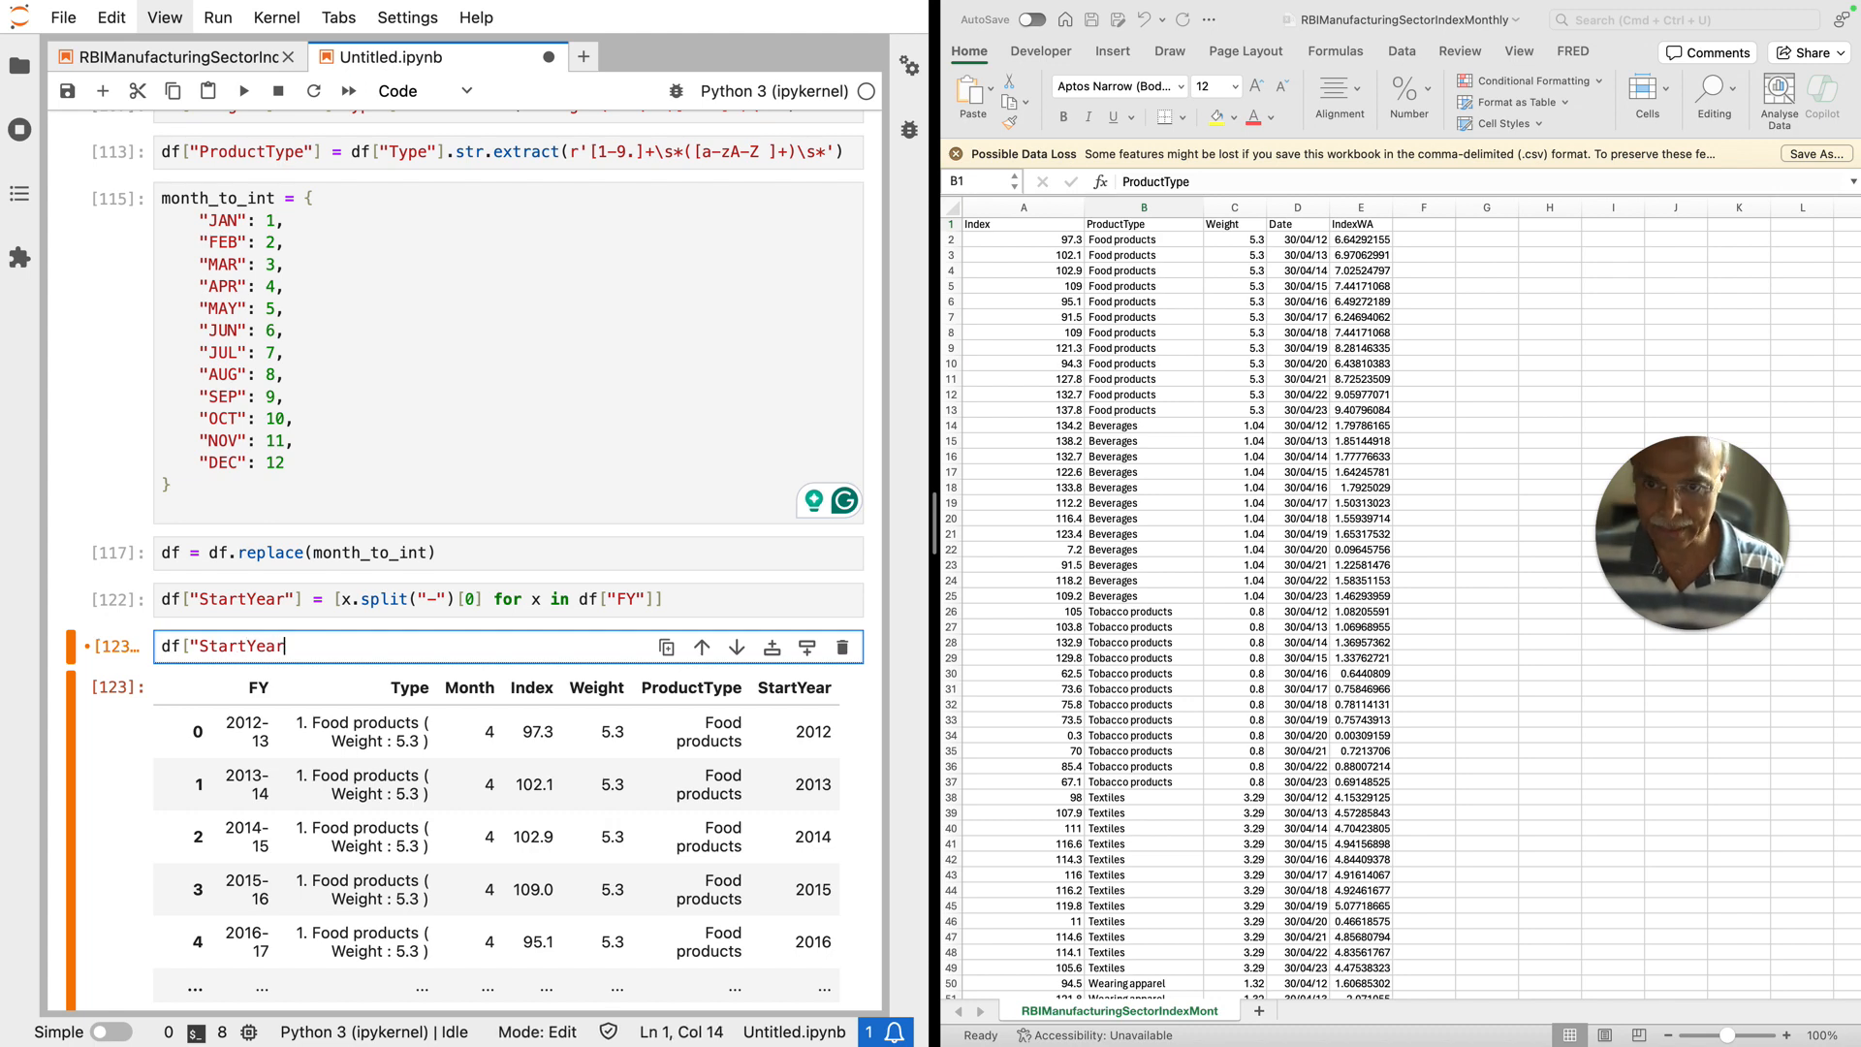
text(")
text(])
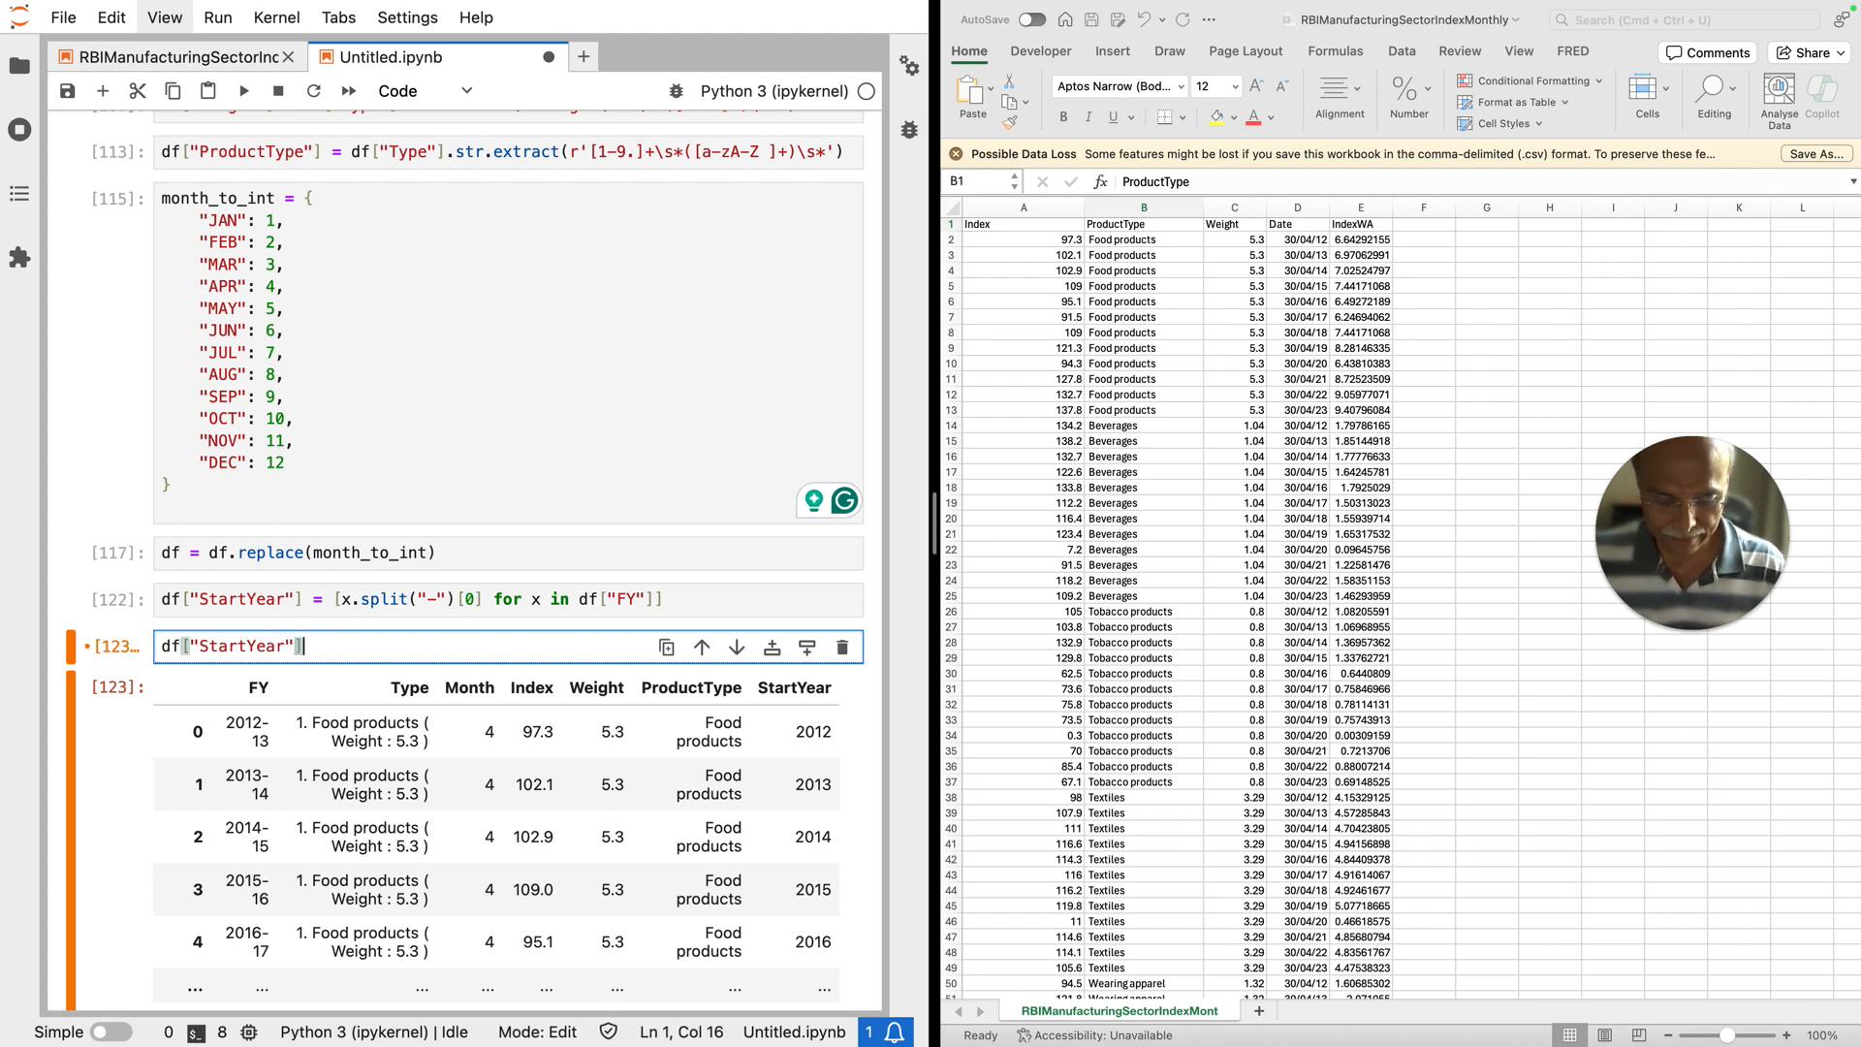
text(, df["Mo)
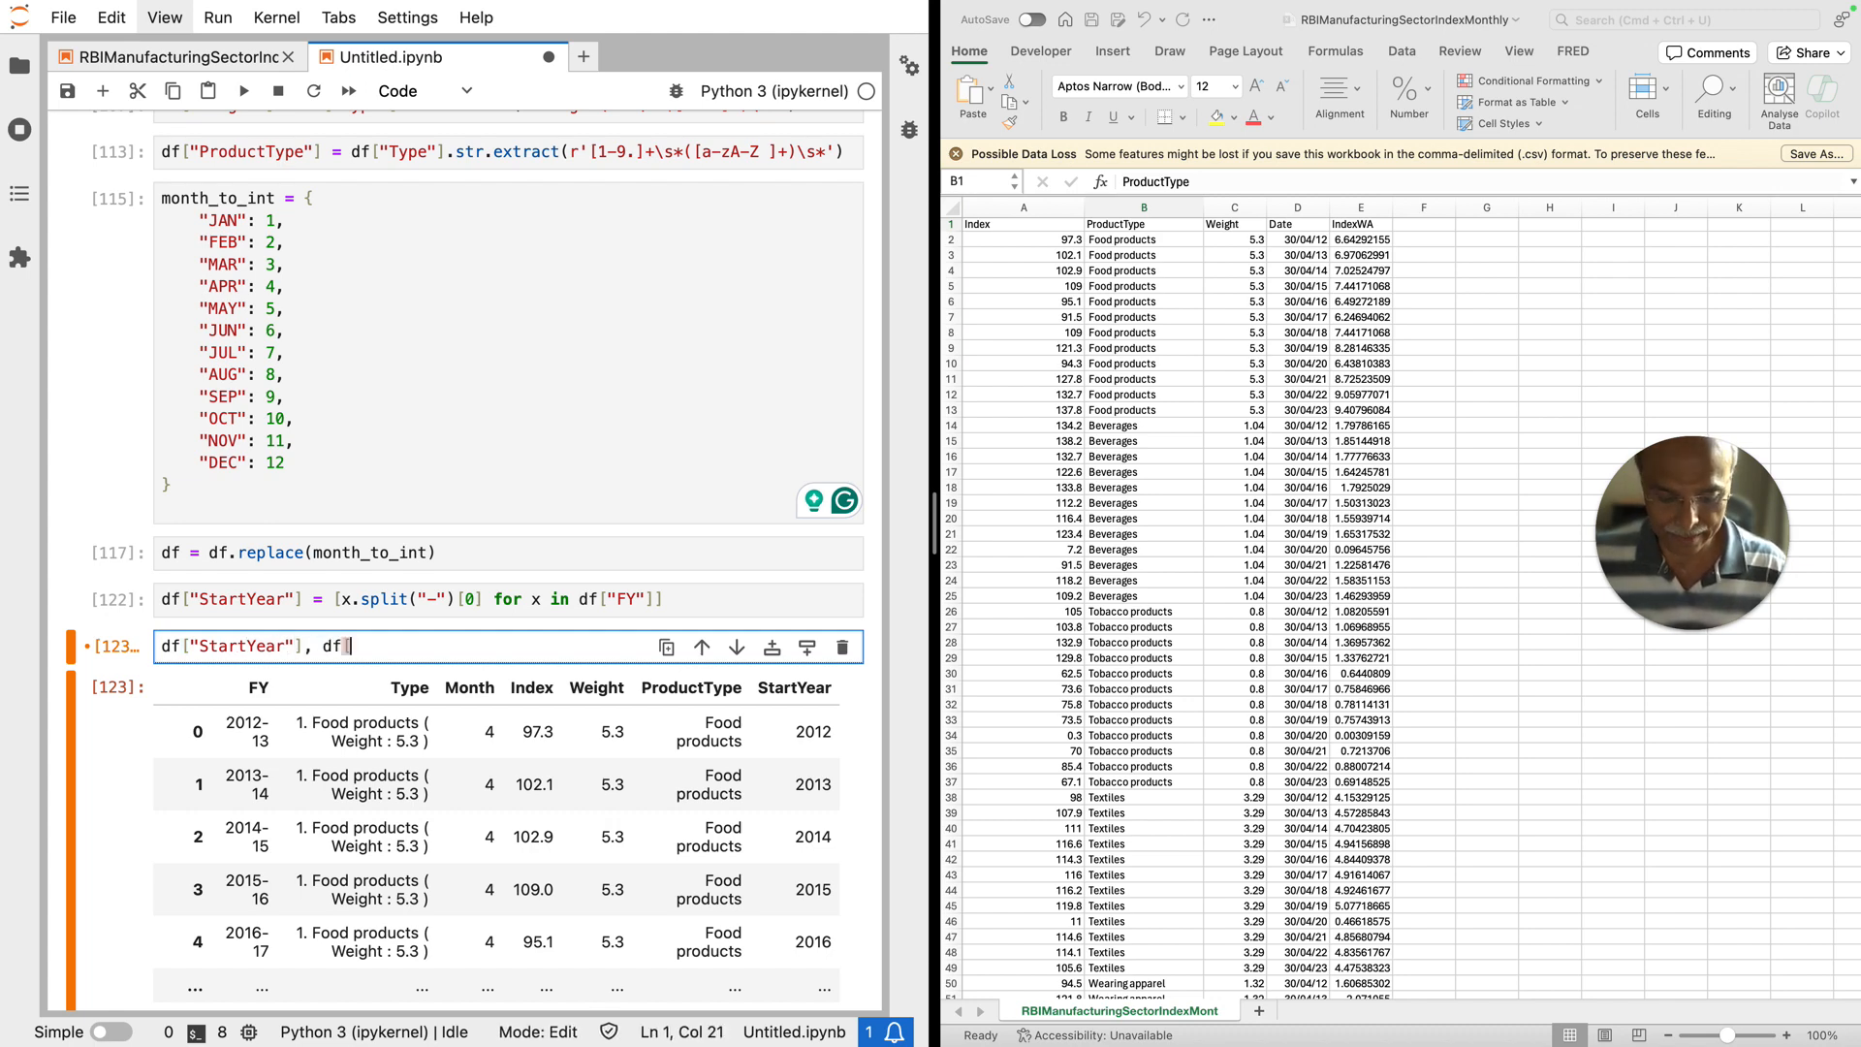
text(nth)
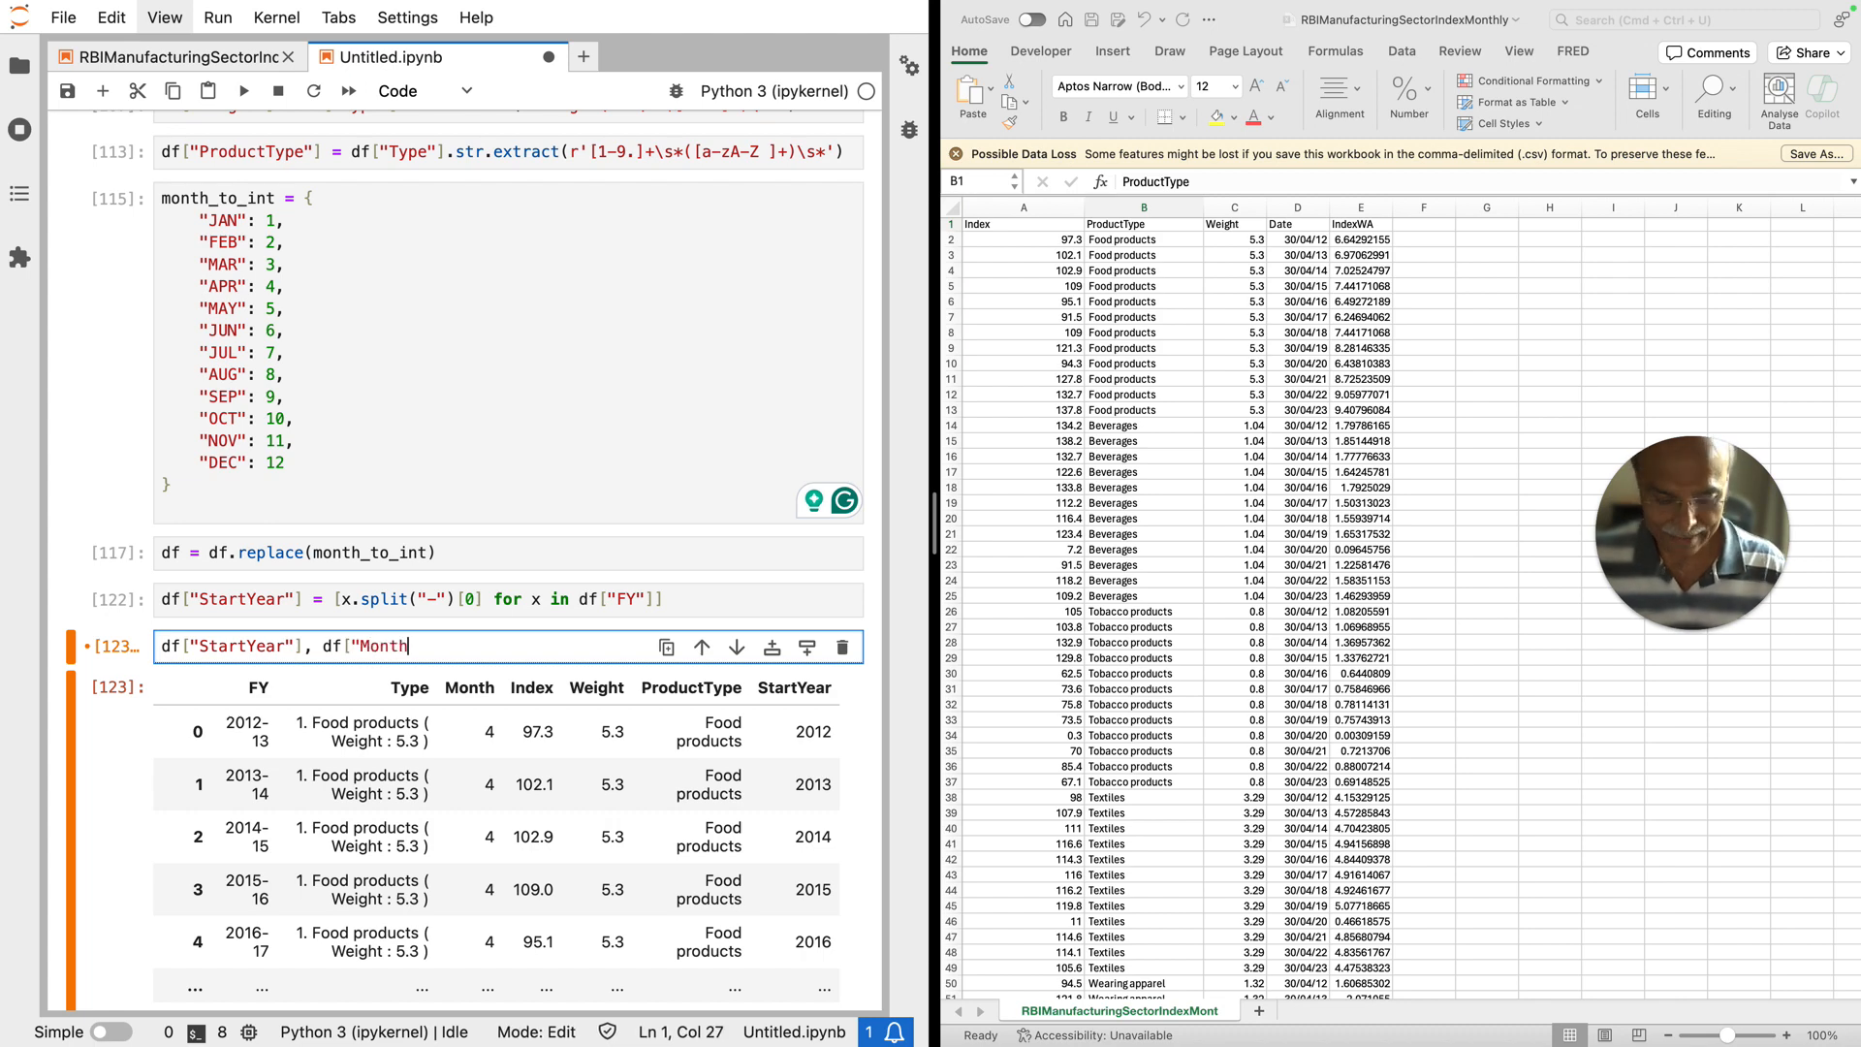
text("])
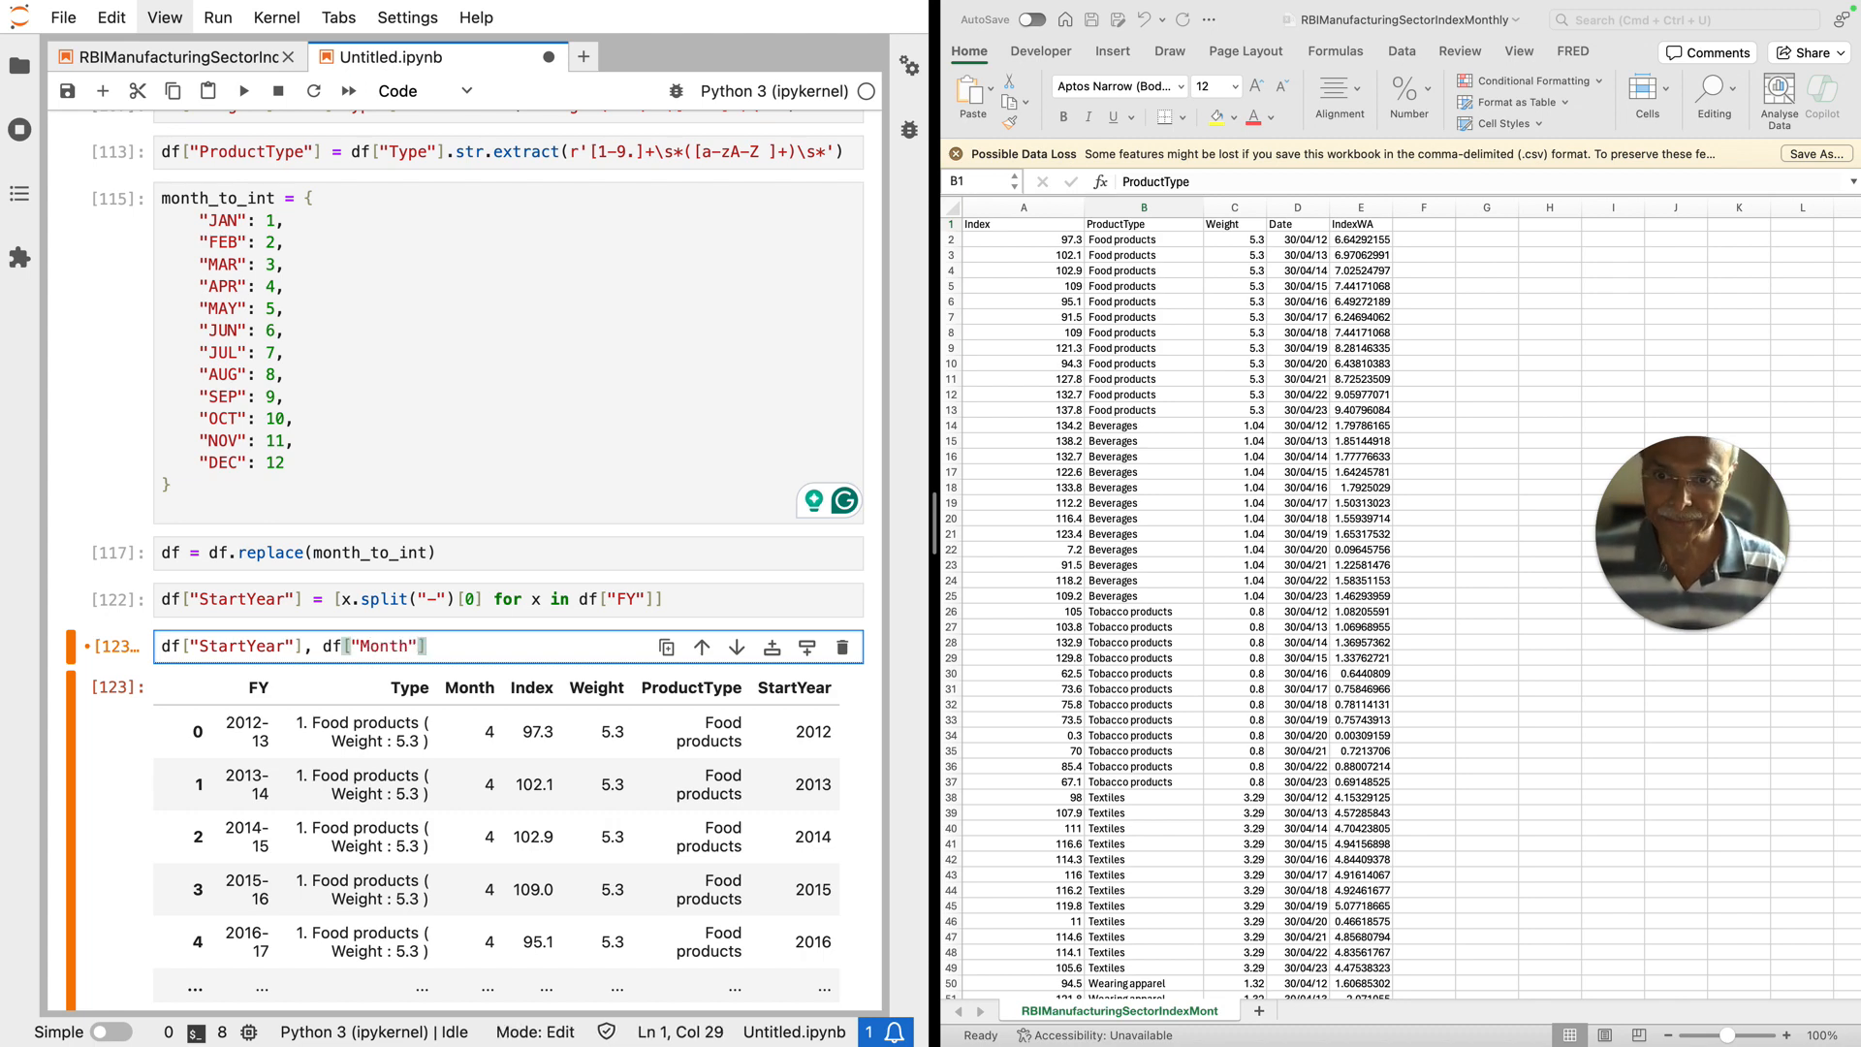
Step: Wrap the StartYear and Month columns in a zip() call
click(161, 645)
text(zip()
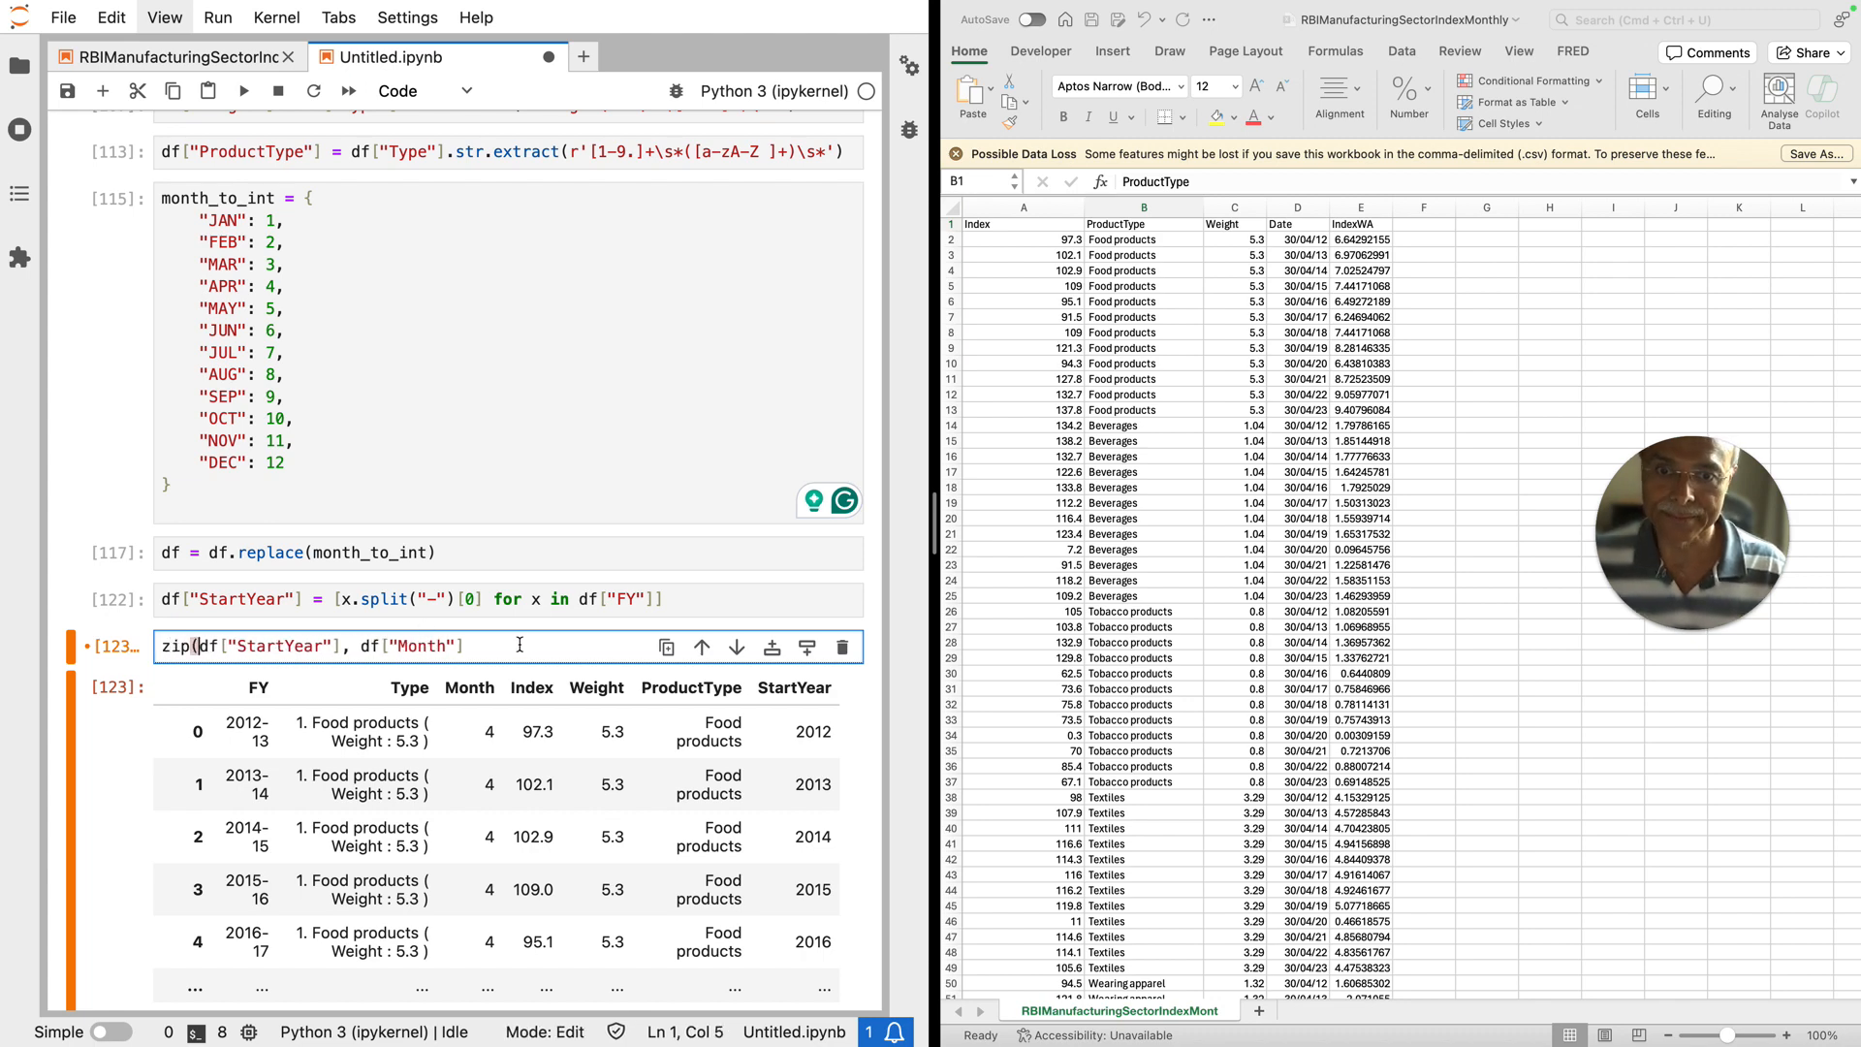
key(End)
text())
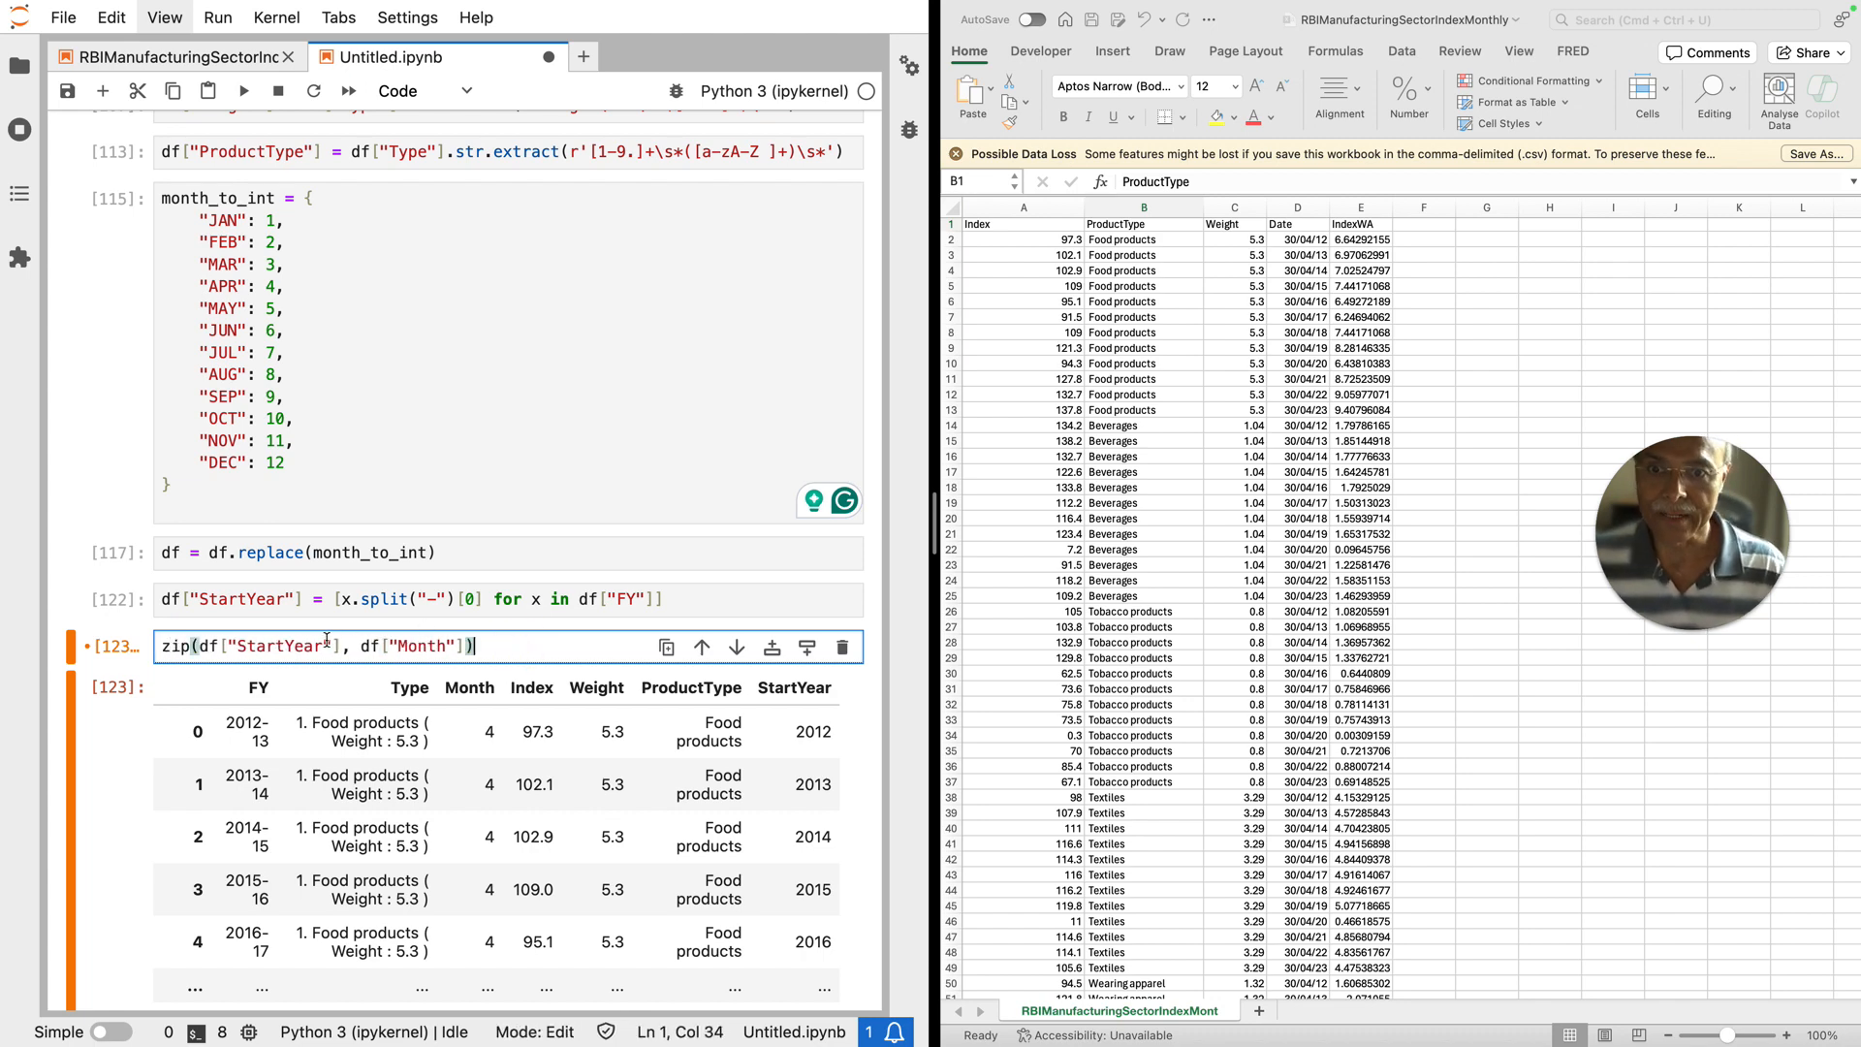
Step: Turn the zip call into [[x,y] for x,y in zip(df["StartYear"], df["Month"])] and run the cell
click(155, 646)
text([)
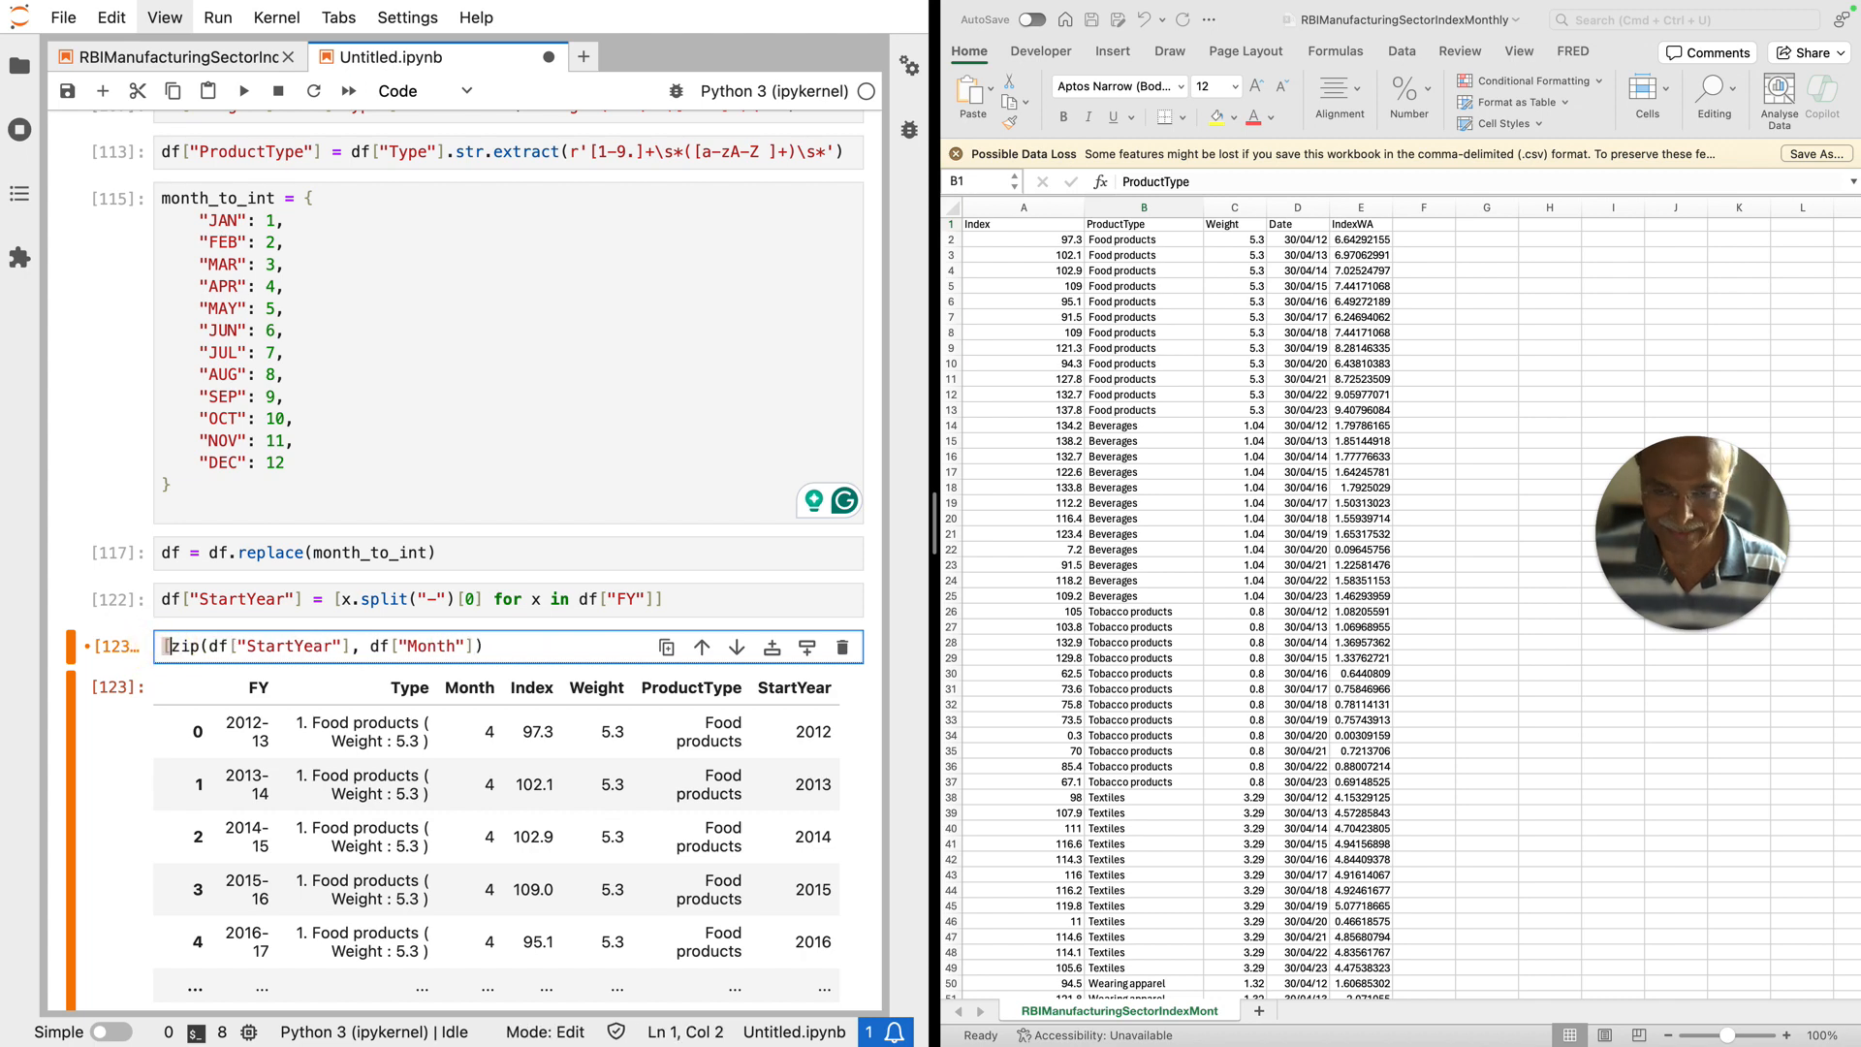
text([)
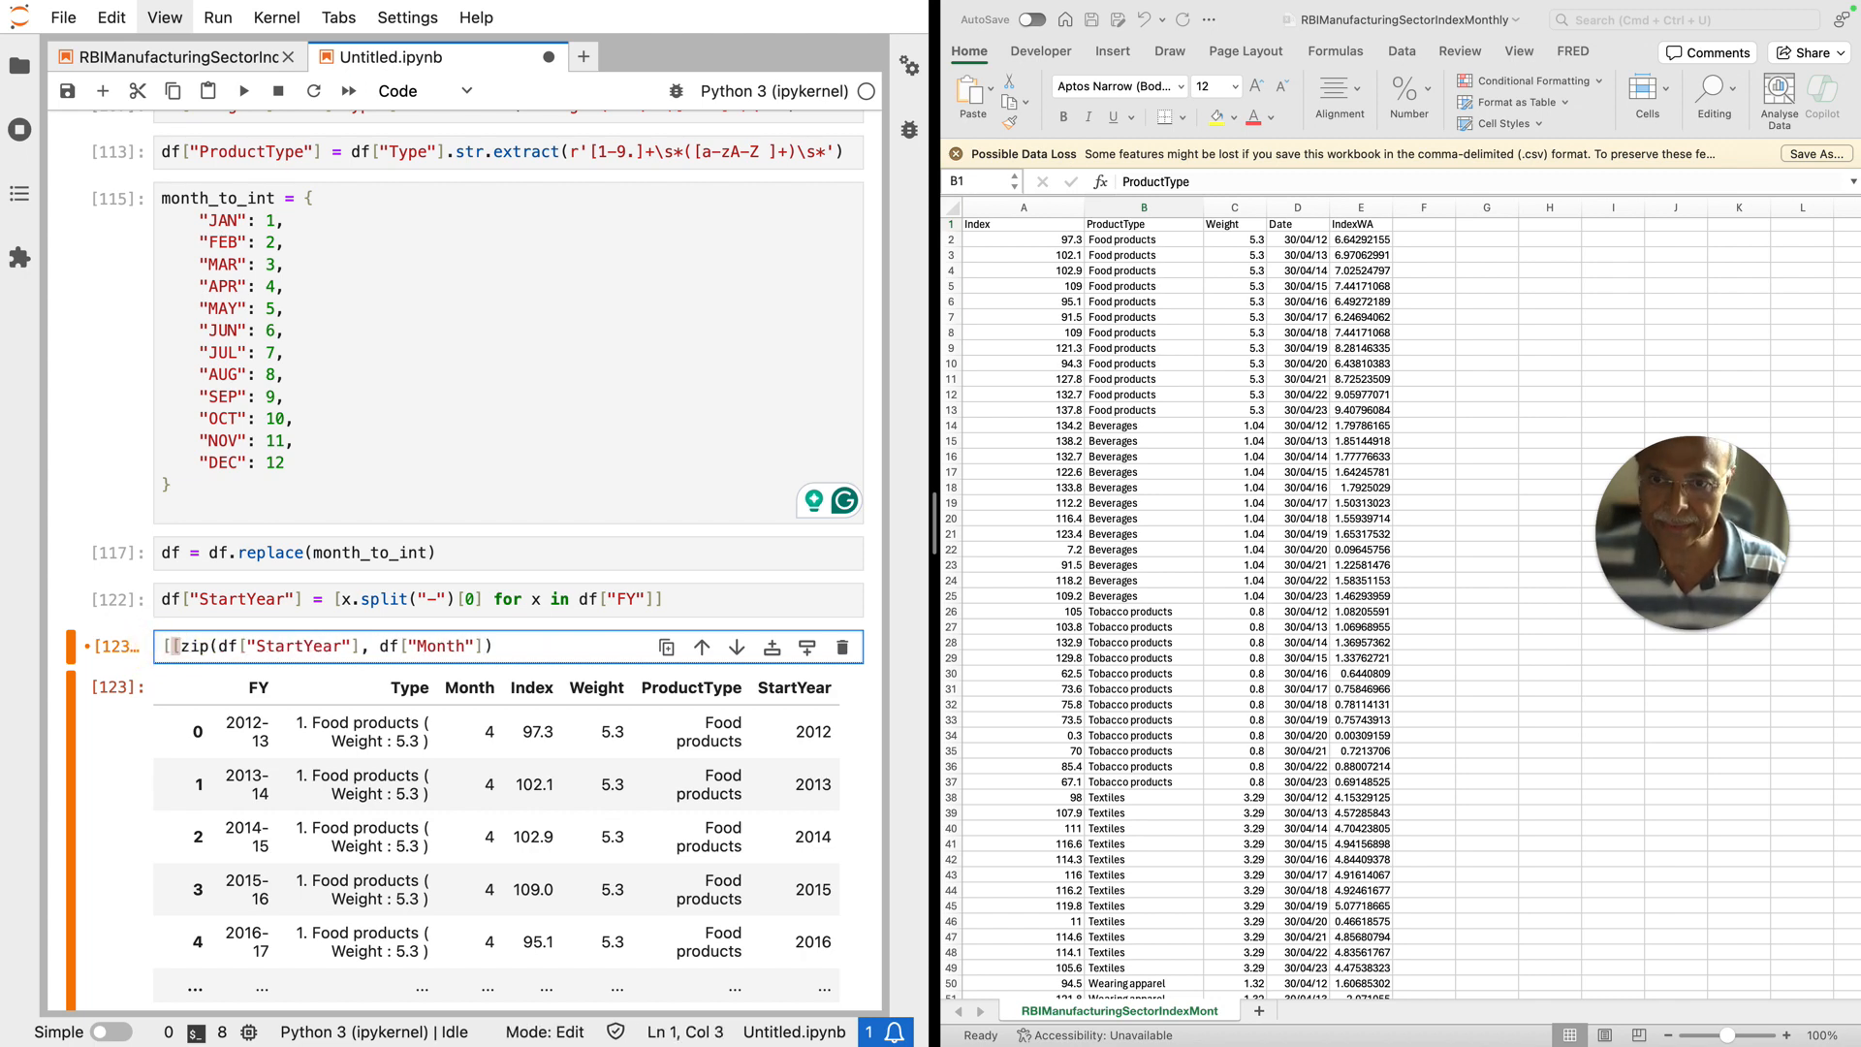
text(x,y)
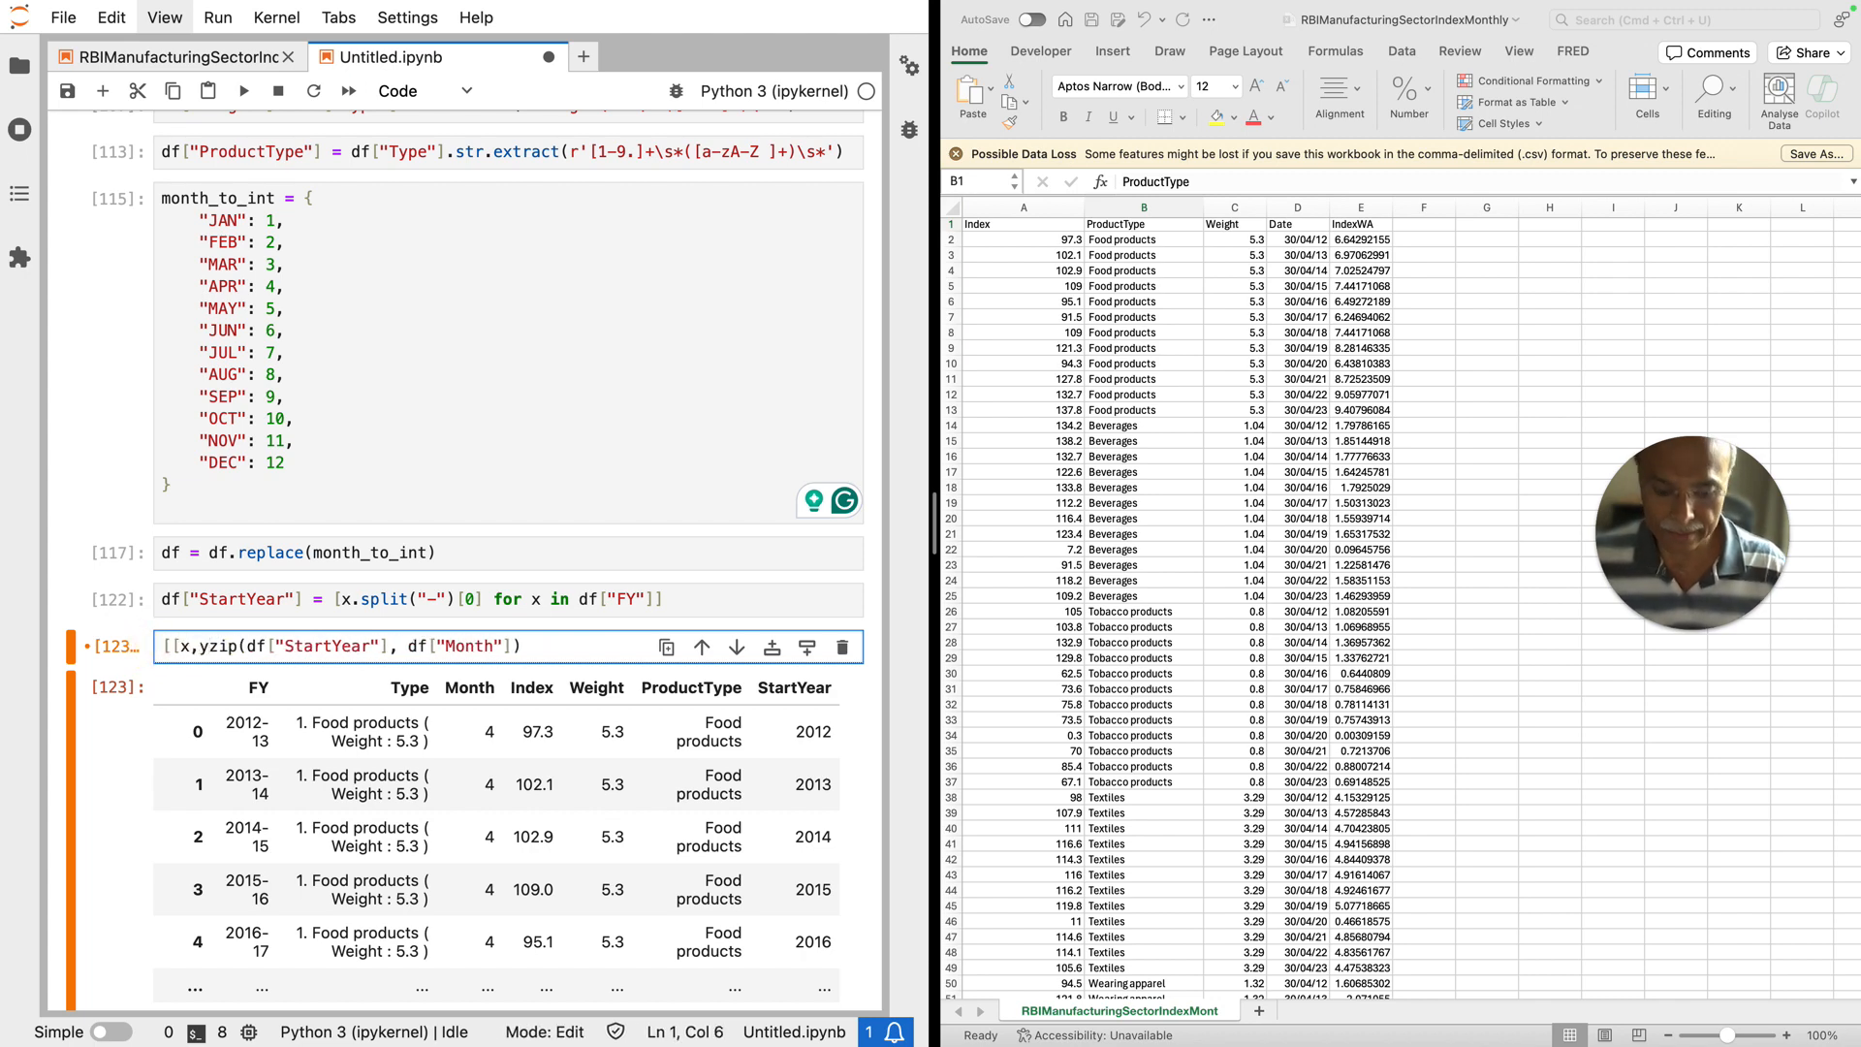
text(] for )
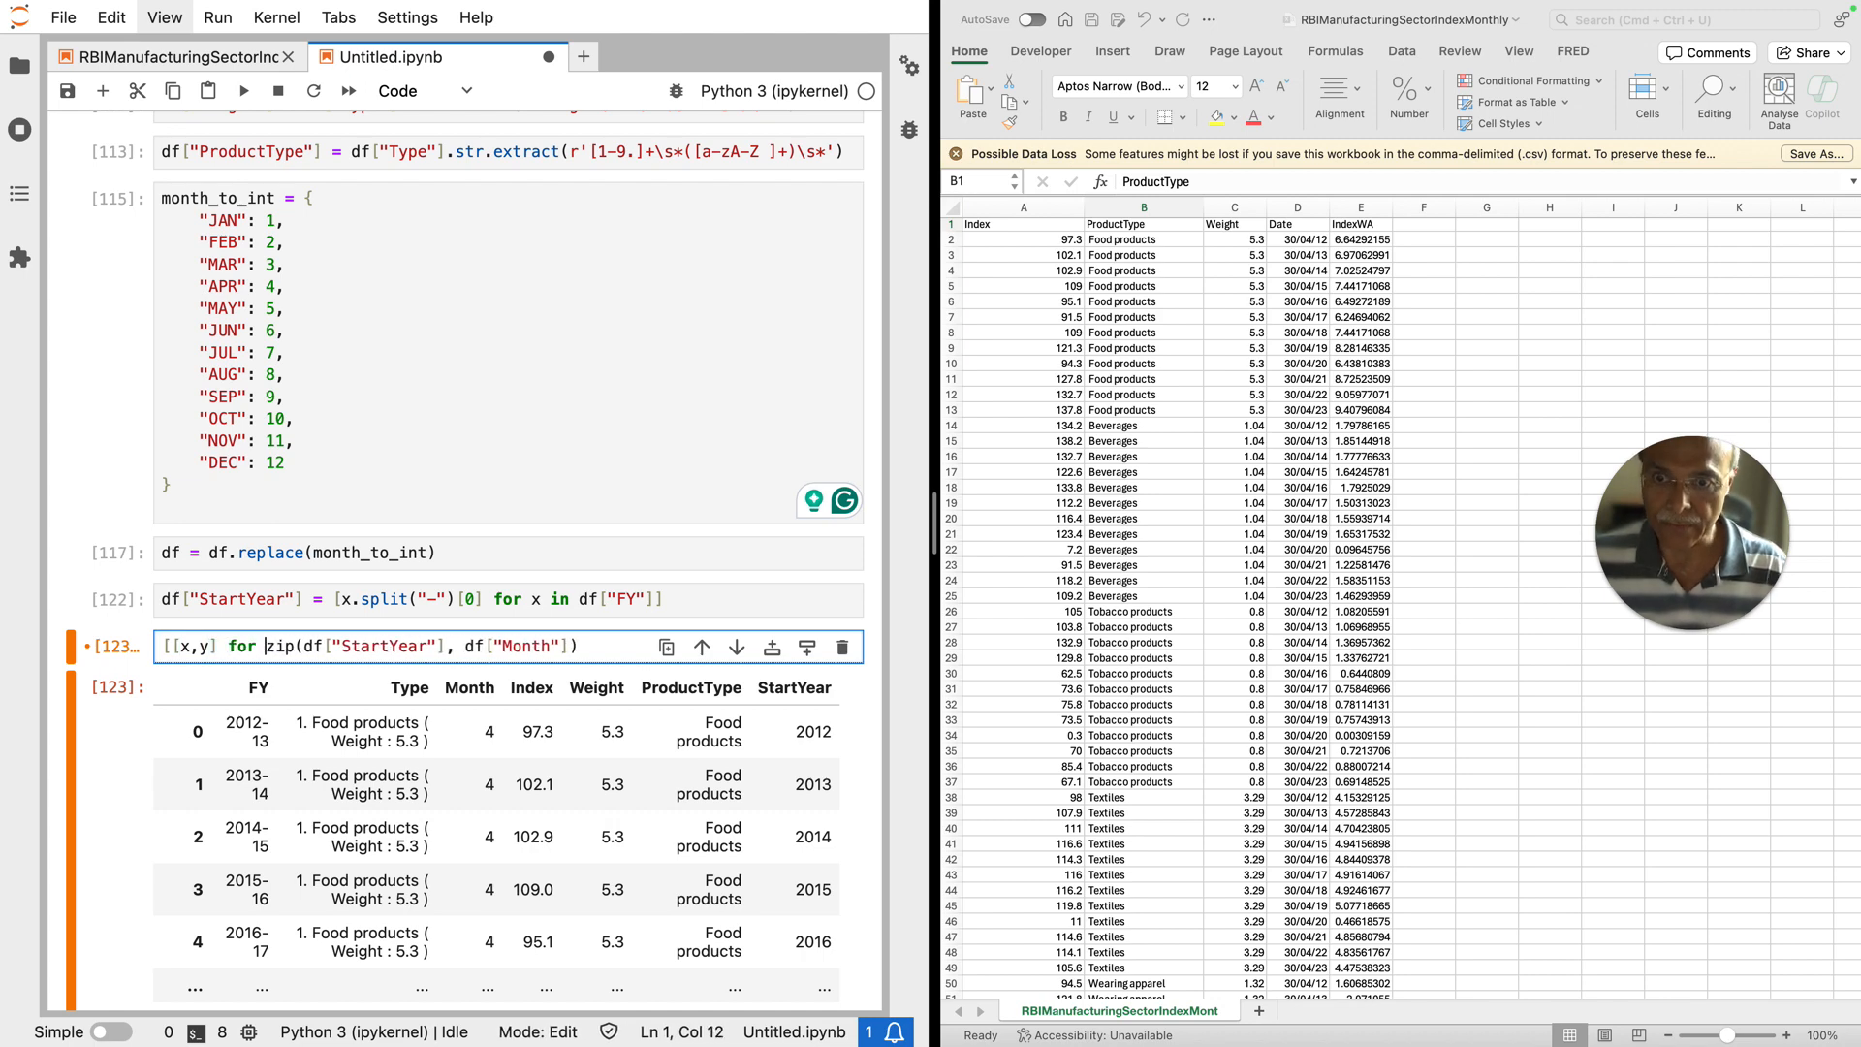
text(x,y in)
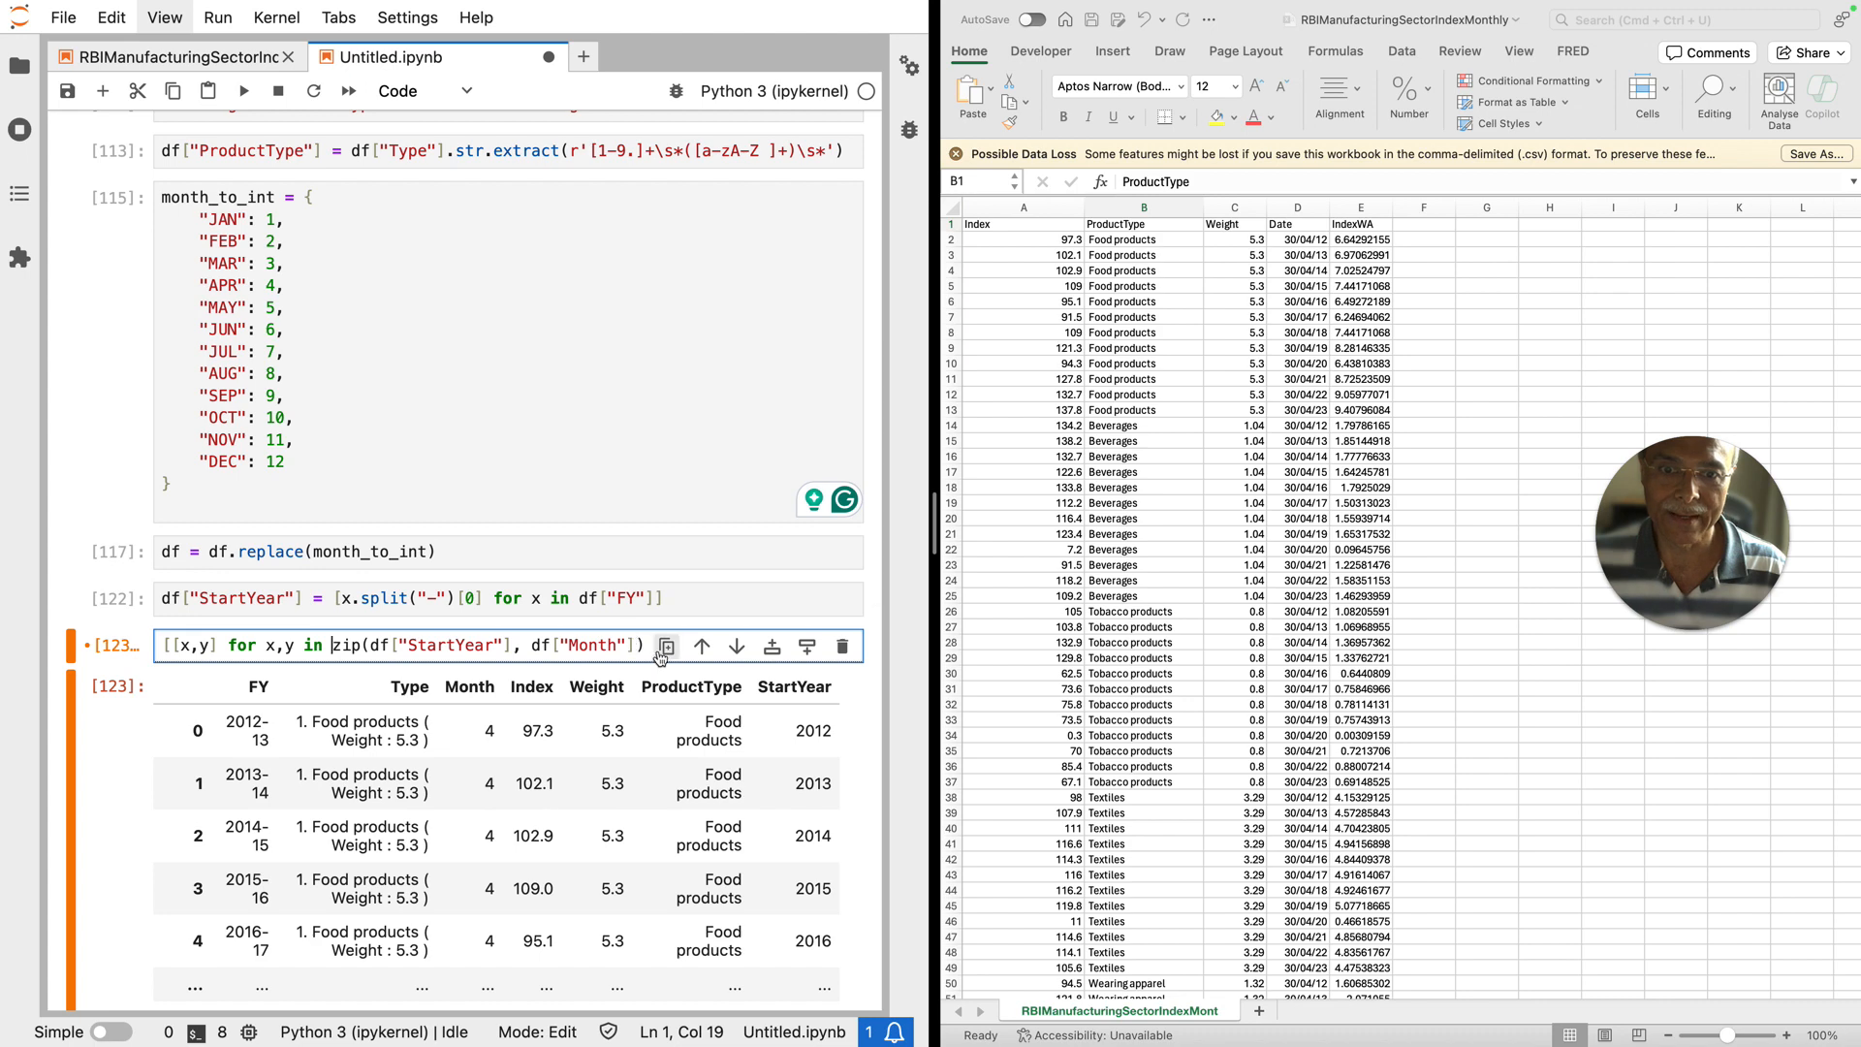
key(shift+Return)
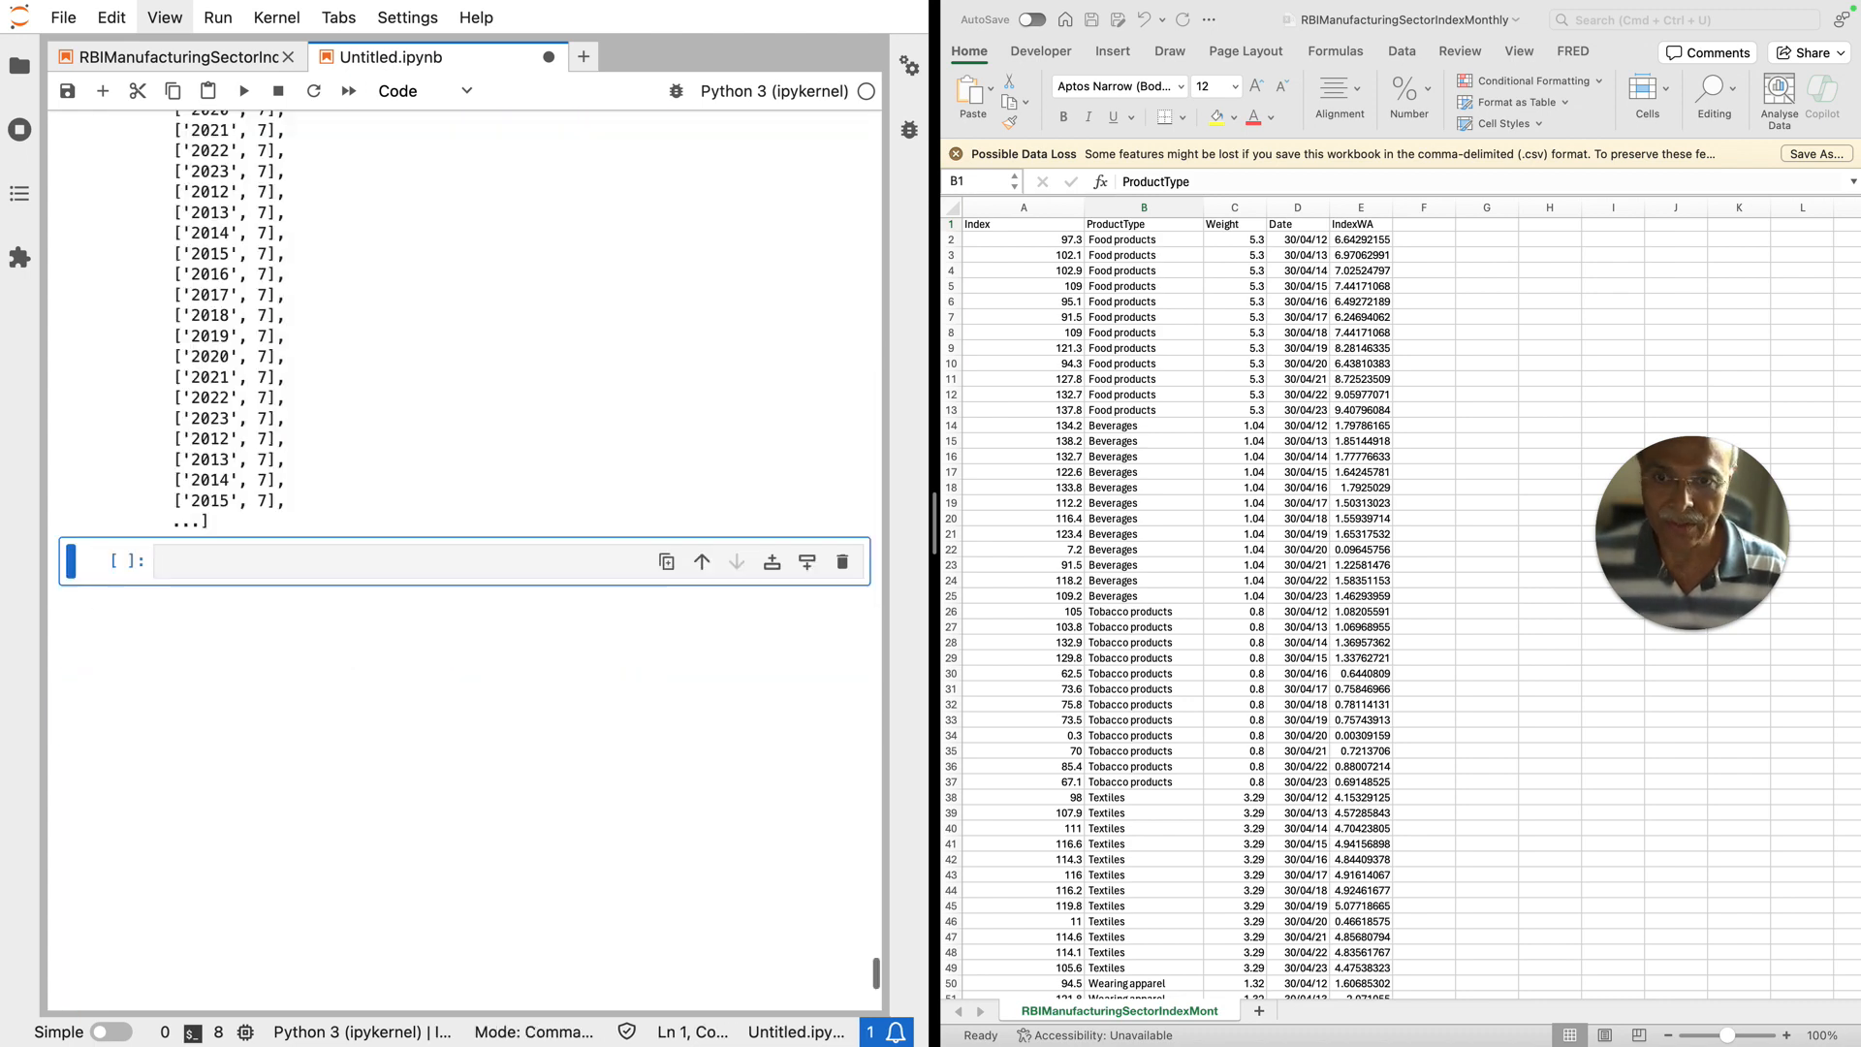
Step: Replace the [x,y] element of the StartYear and Month zip comprehension with datetime.datetime
scroll(450, 550, up, 15)
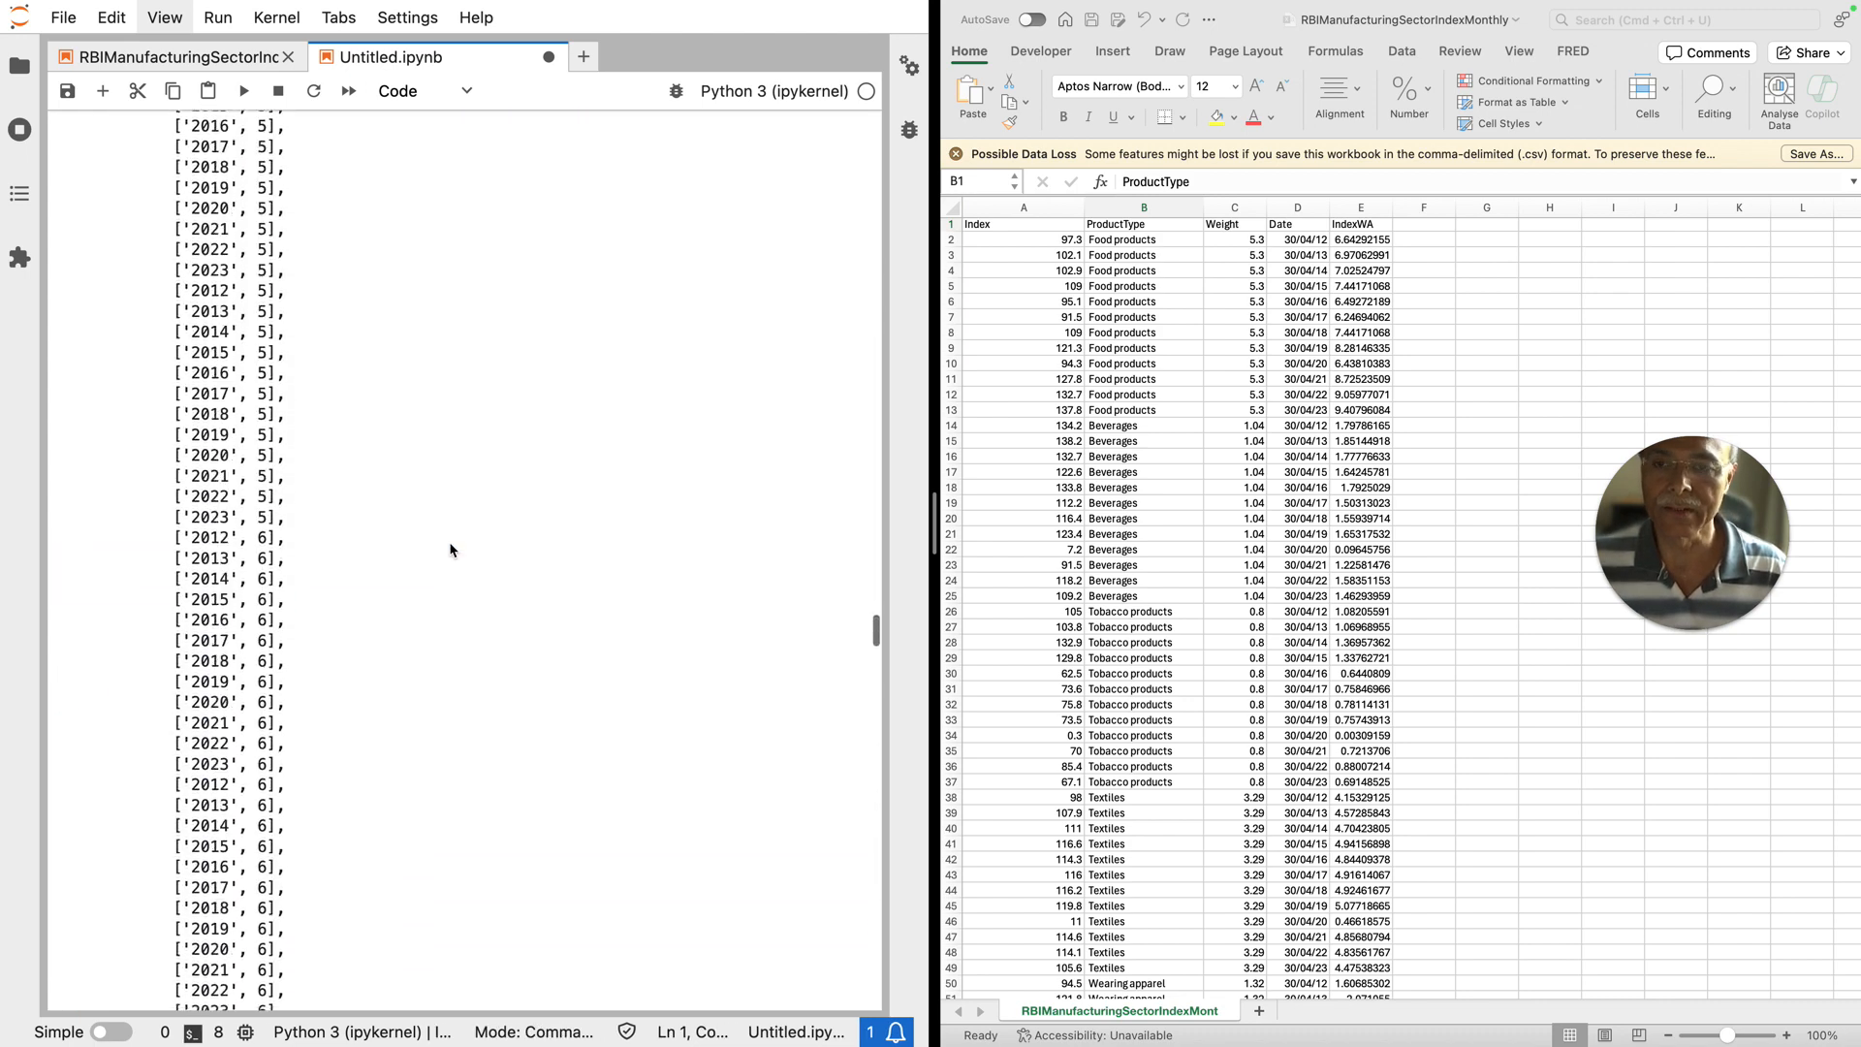
scroll(450, 550, up, 15)
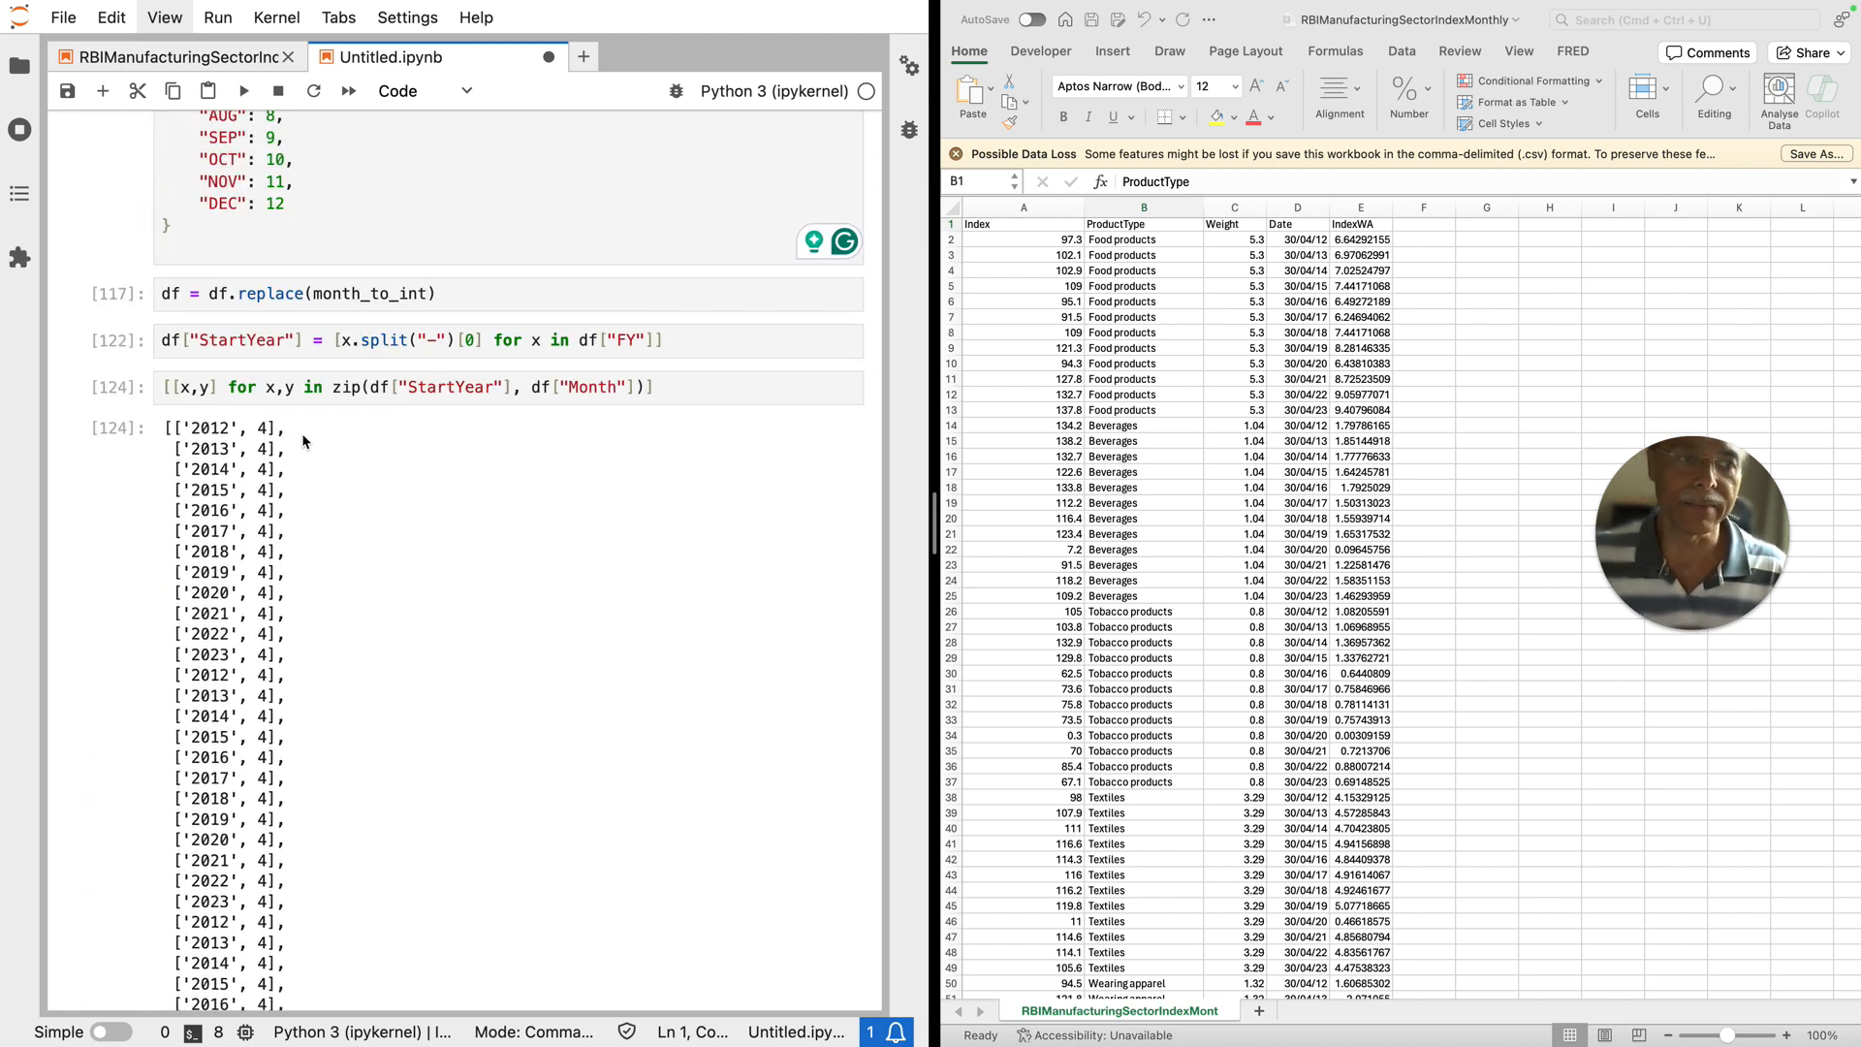
click(220, 388)
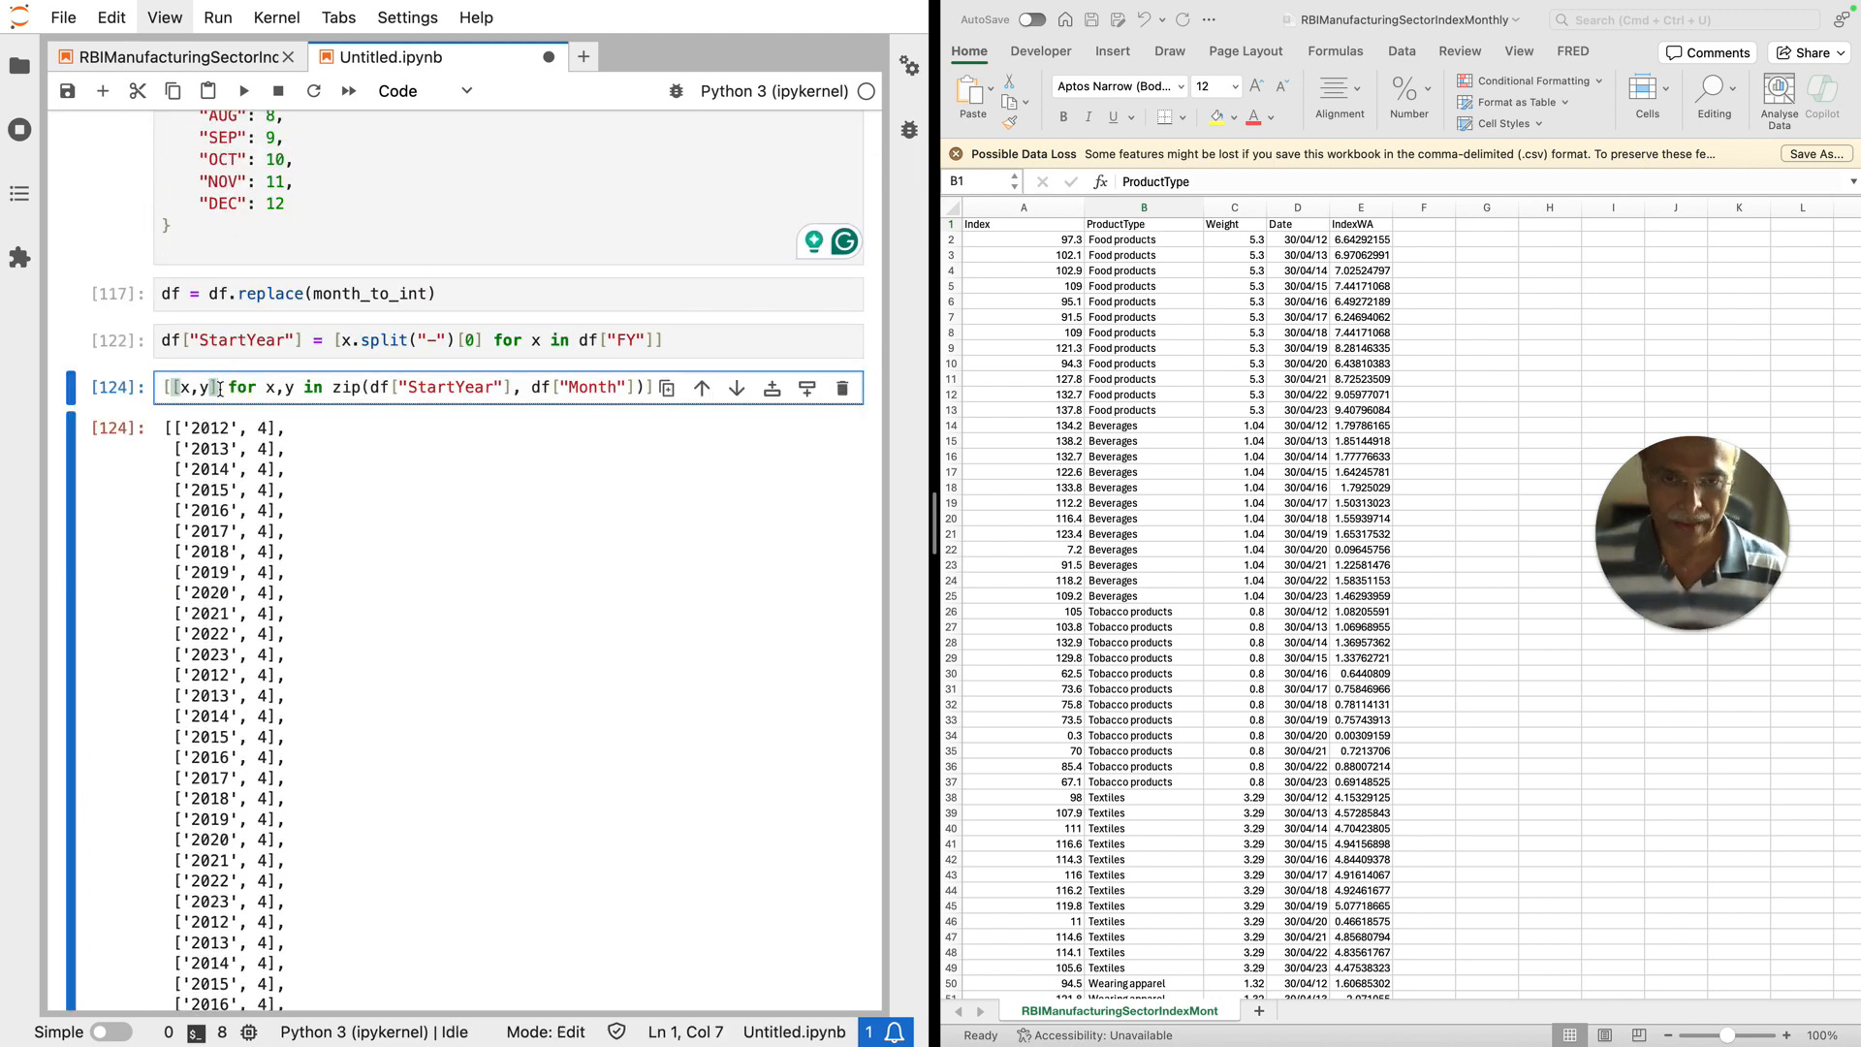
key(BackSpace)
key(BackSpace)
key(BackSpace)
key(BackSpace)
key(BackSpace)
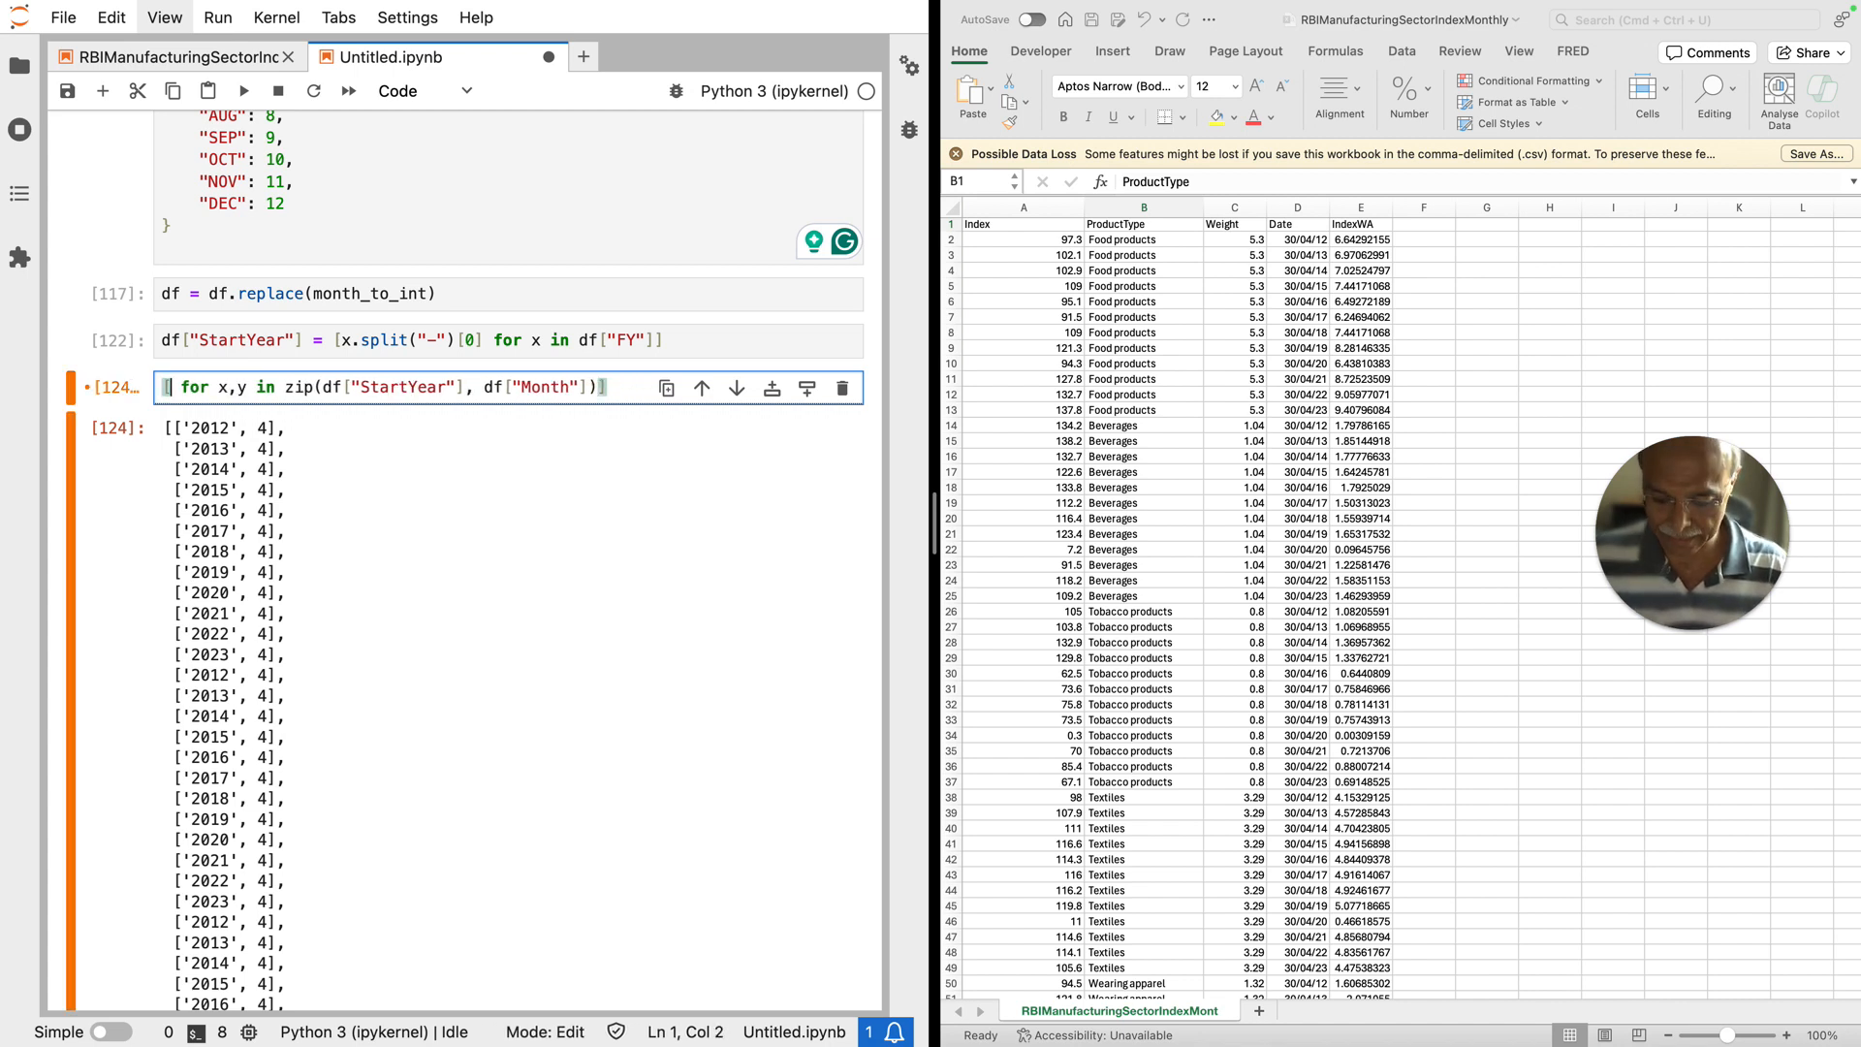
text(date)
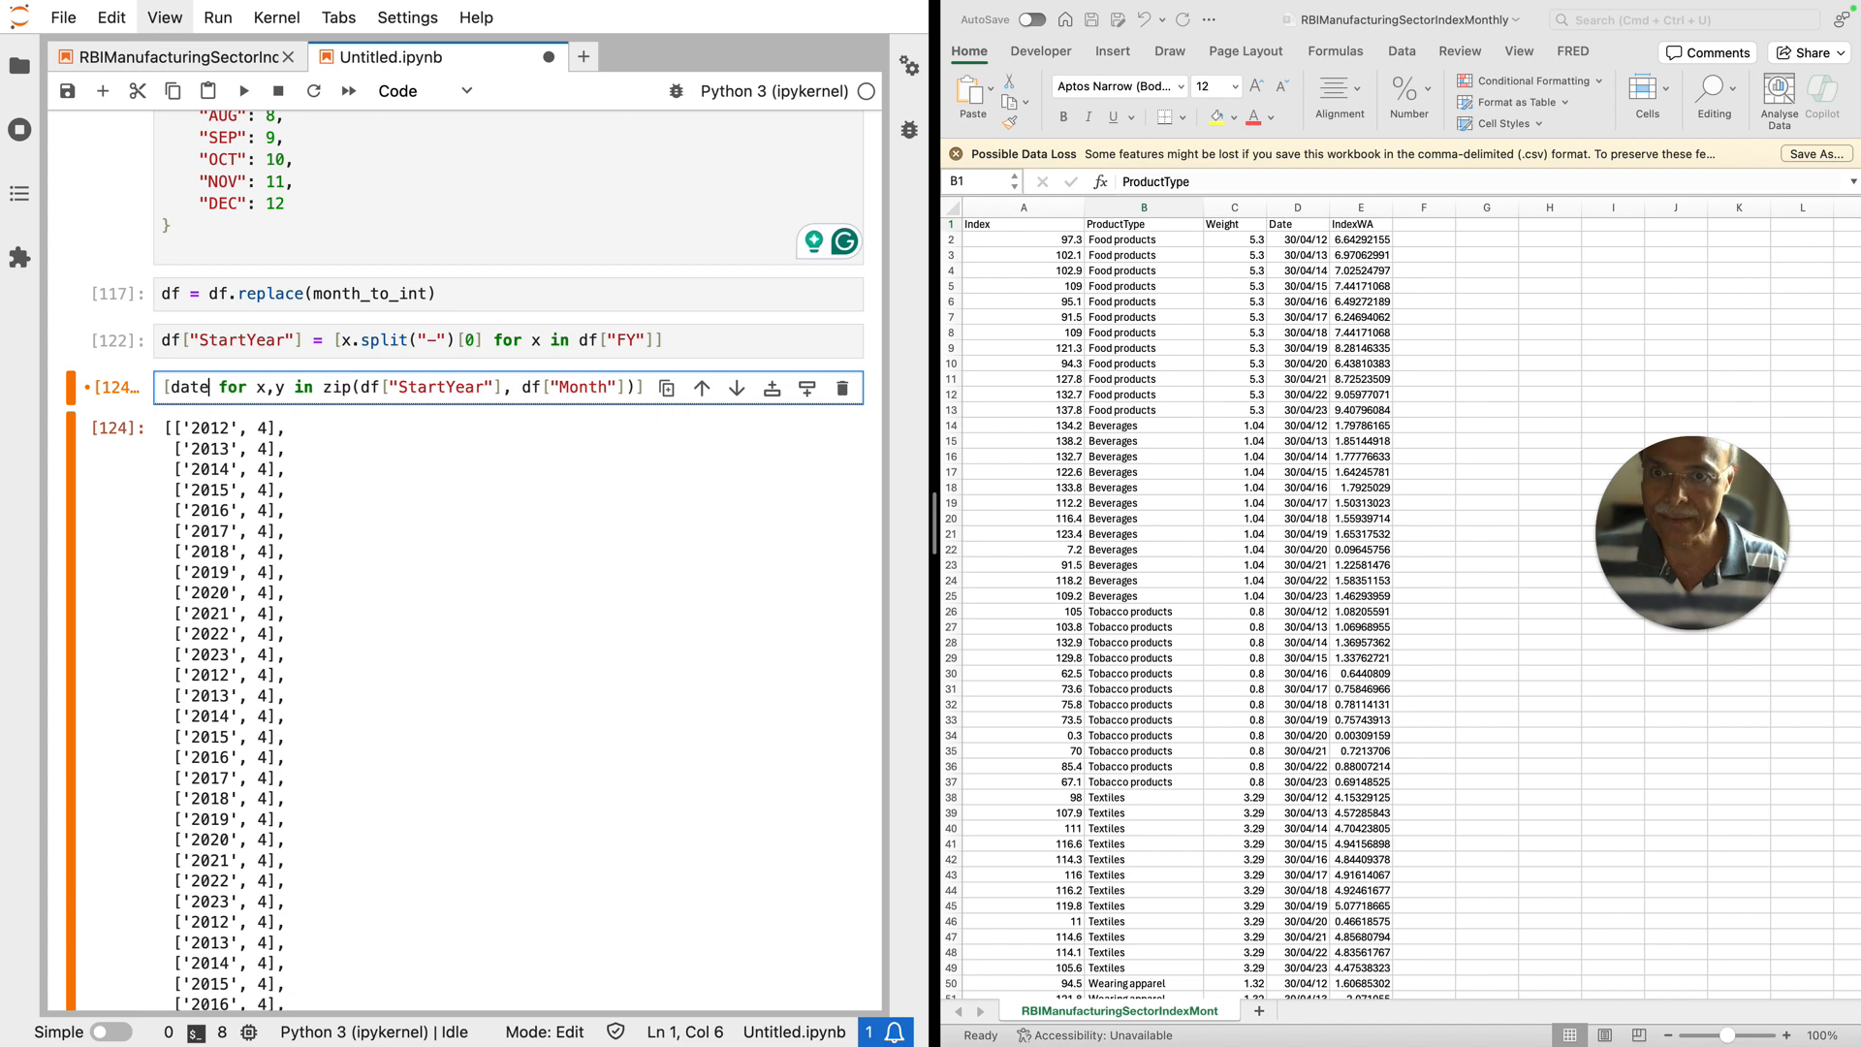
text(time)
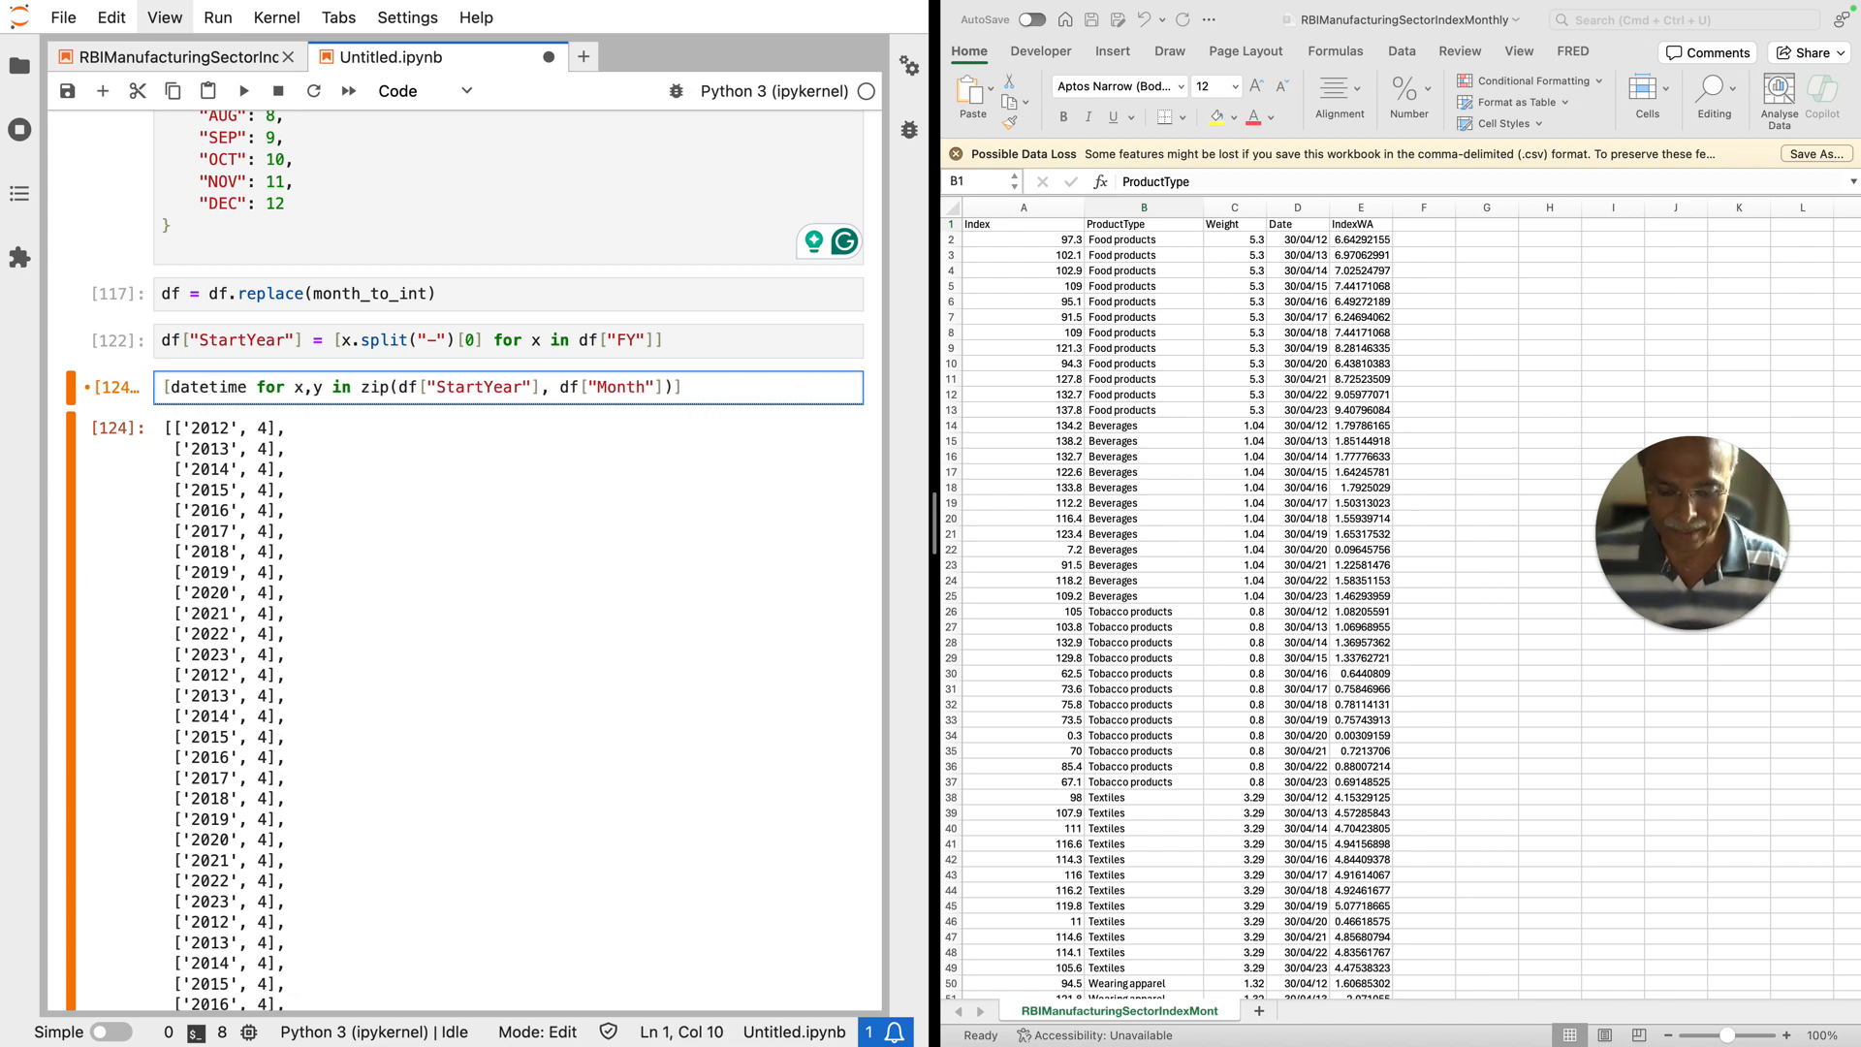
text(.datetime)
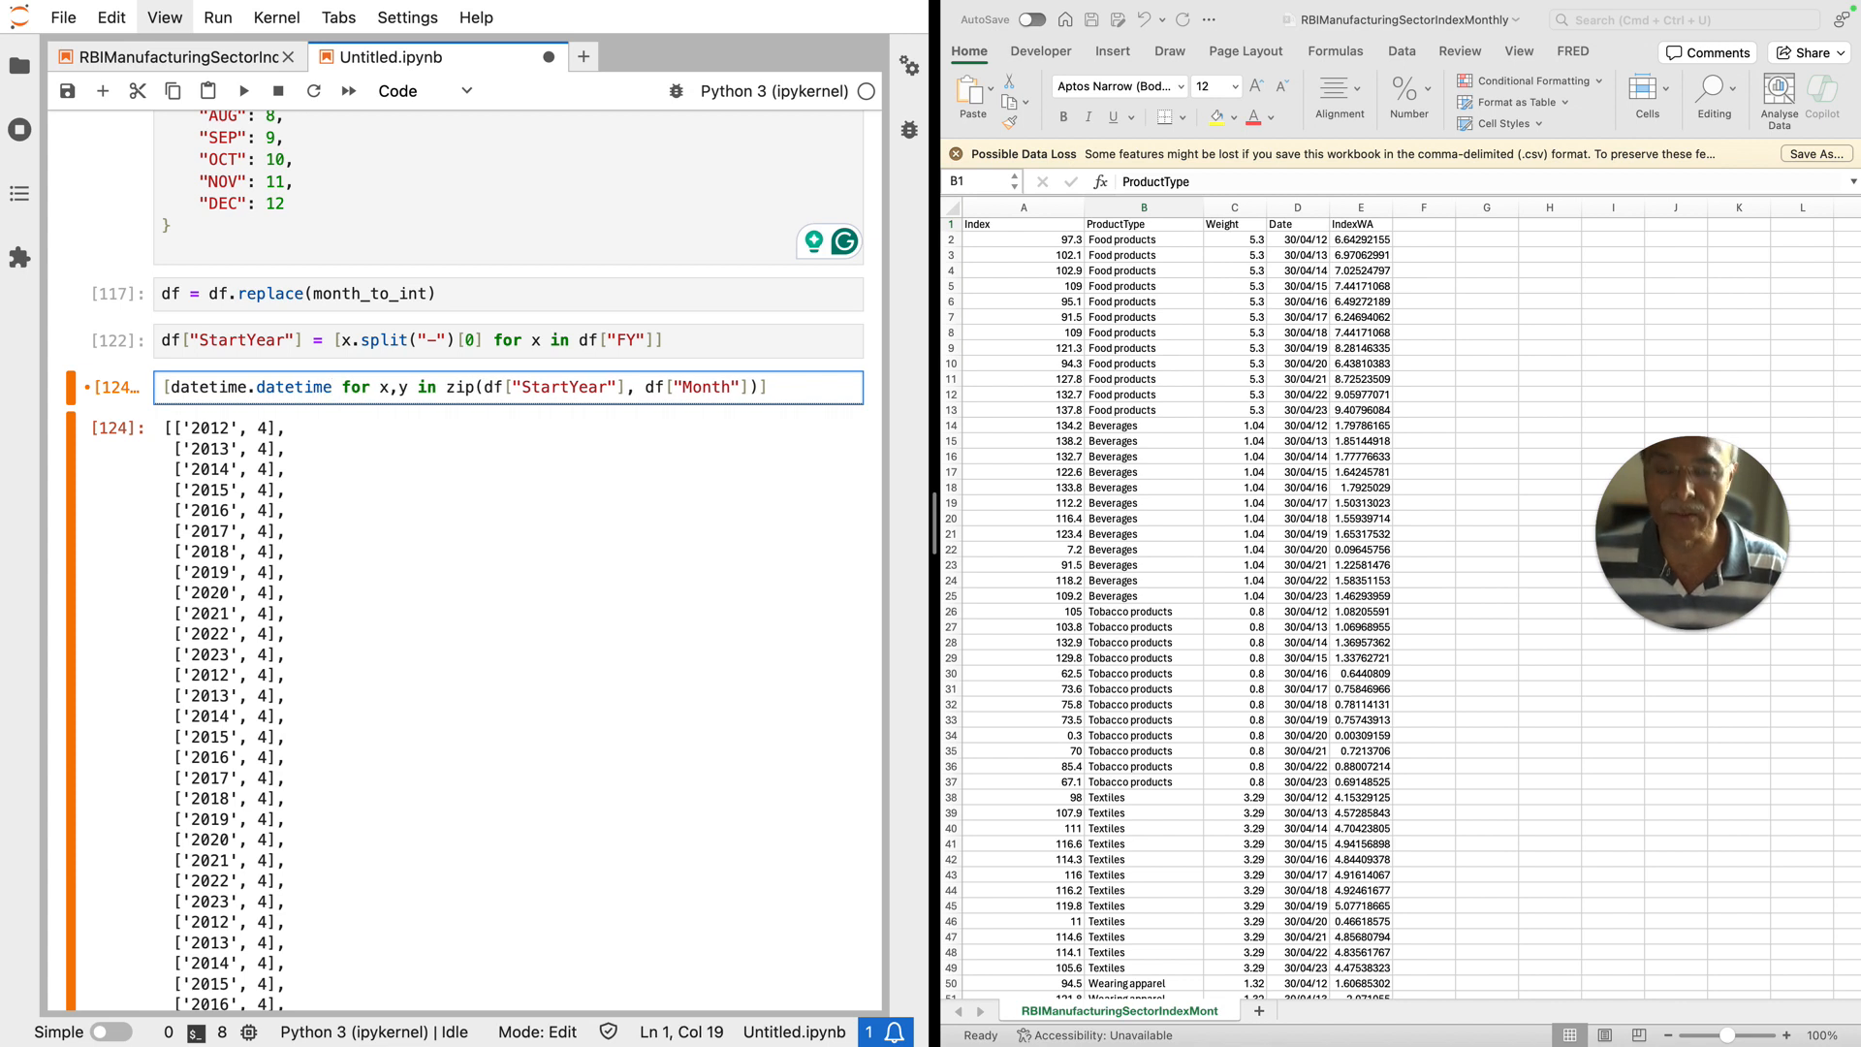
Step: Give the datetime.datetime call the arguments (int(x),y,1)
text(()
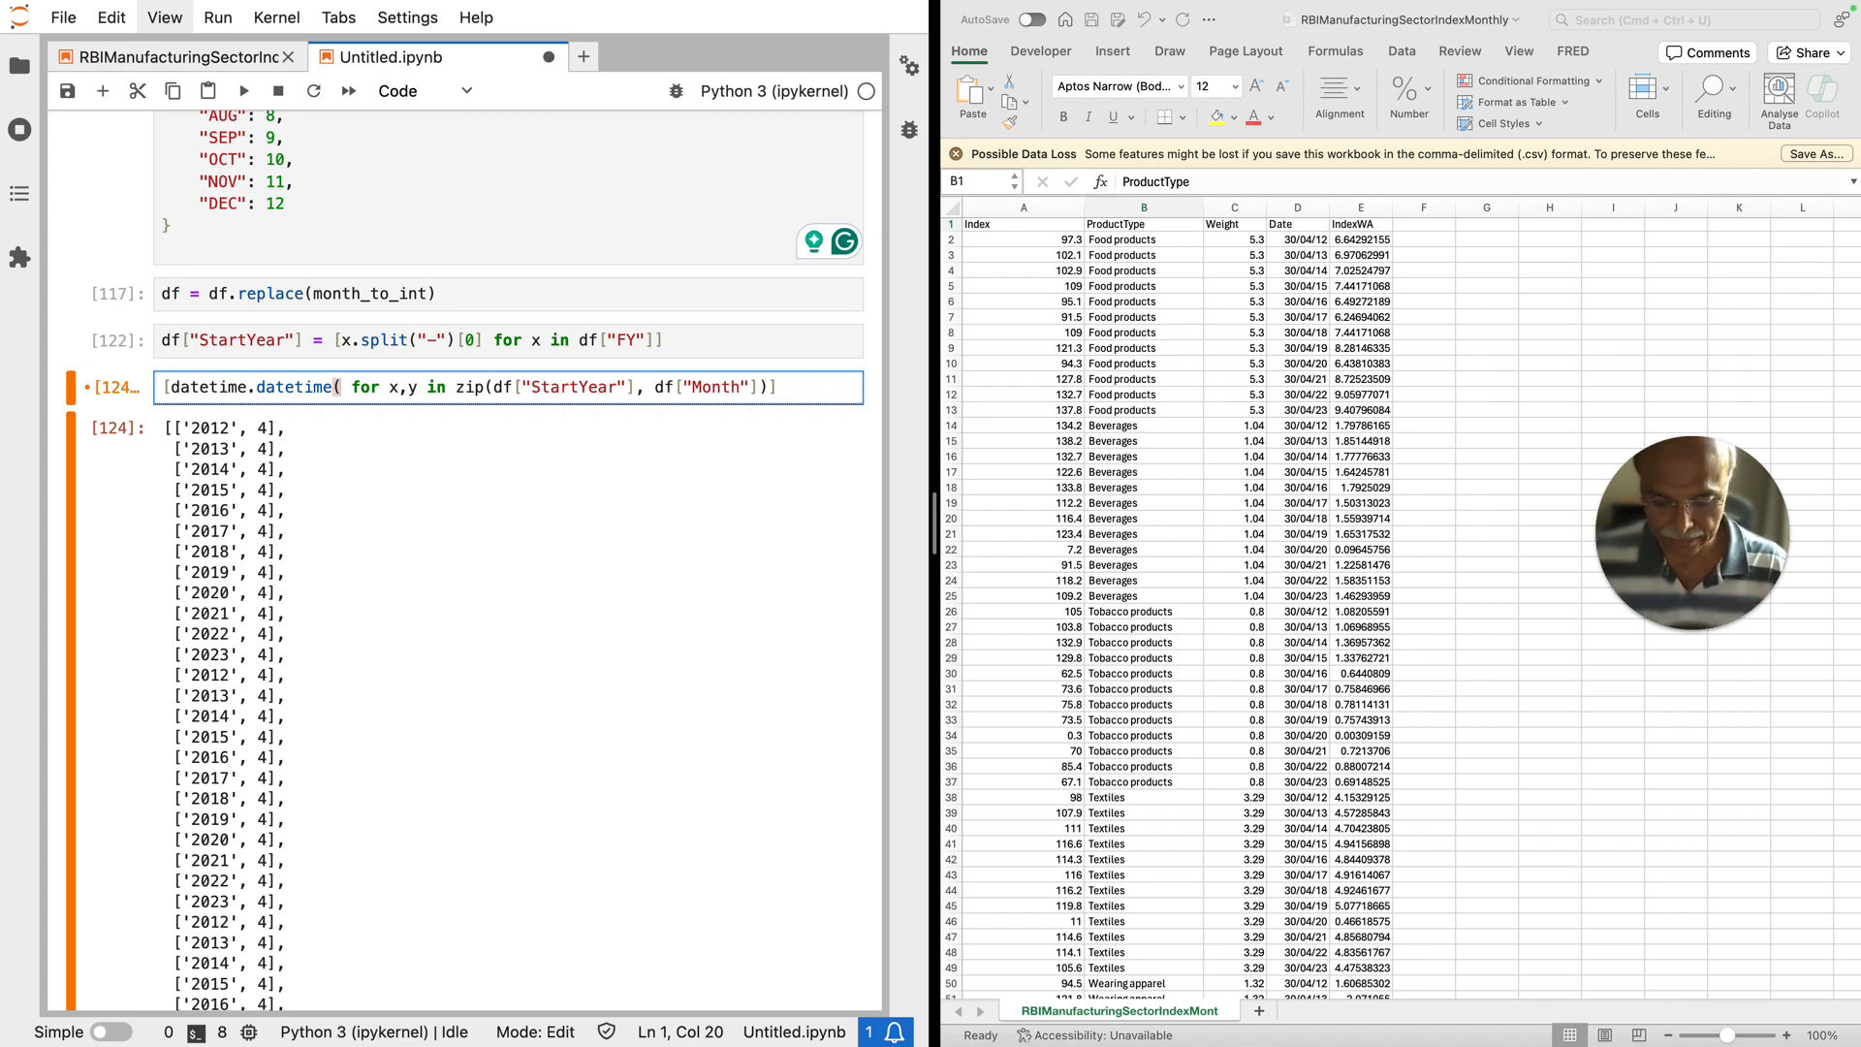
text(int(x))
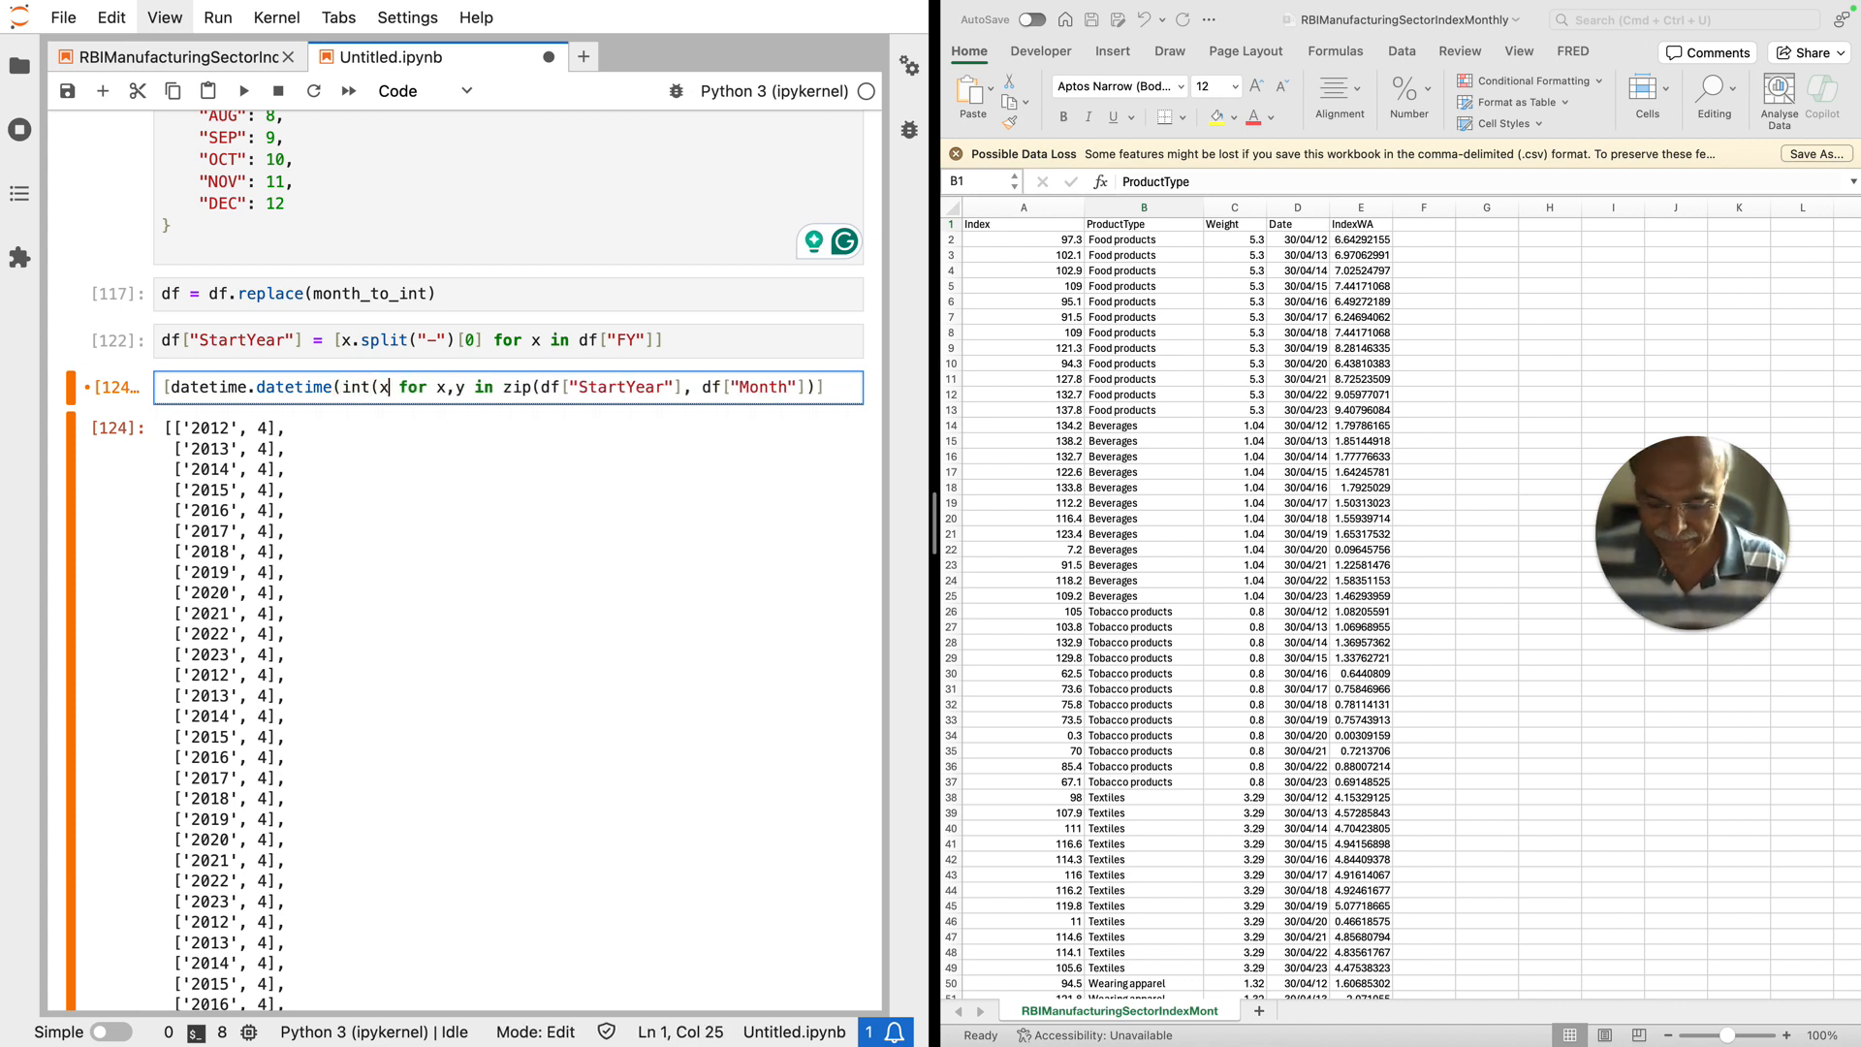
text(,)
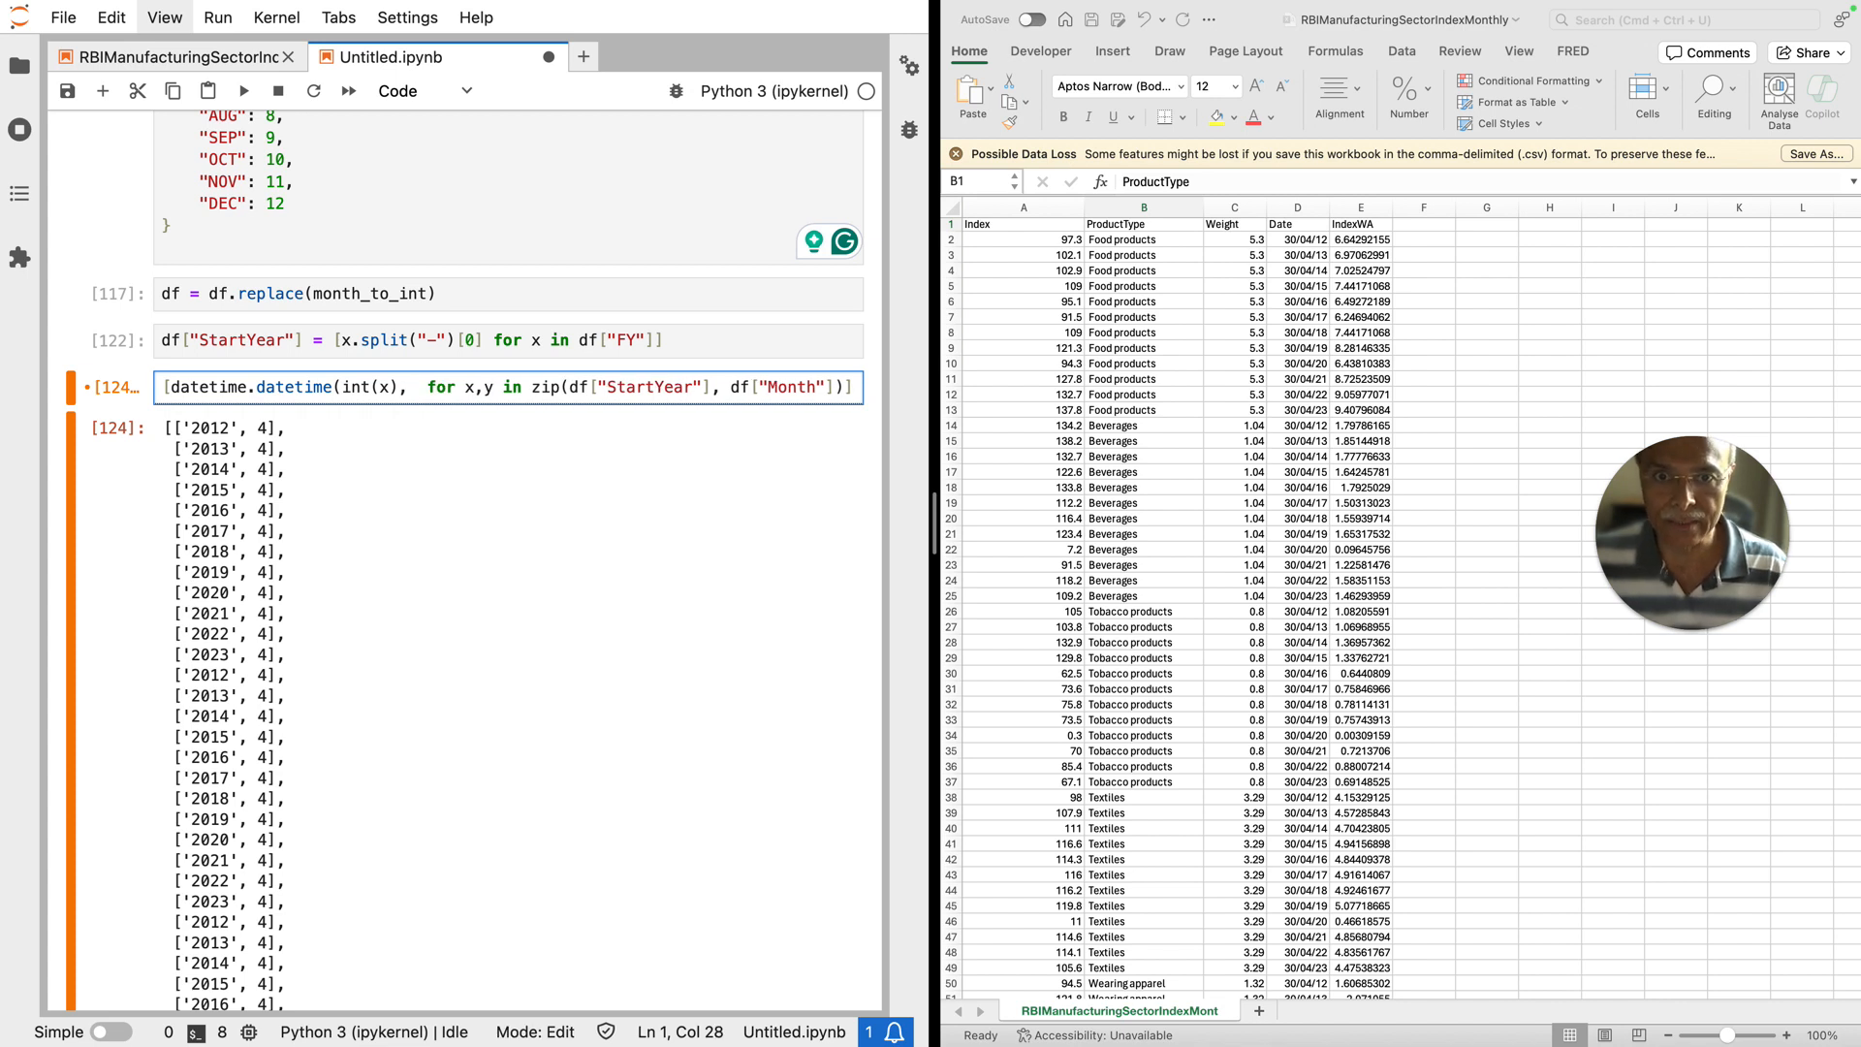
key(BackSpace)
text(y,)
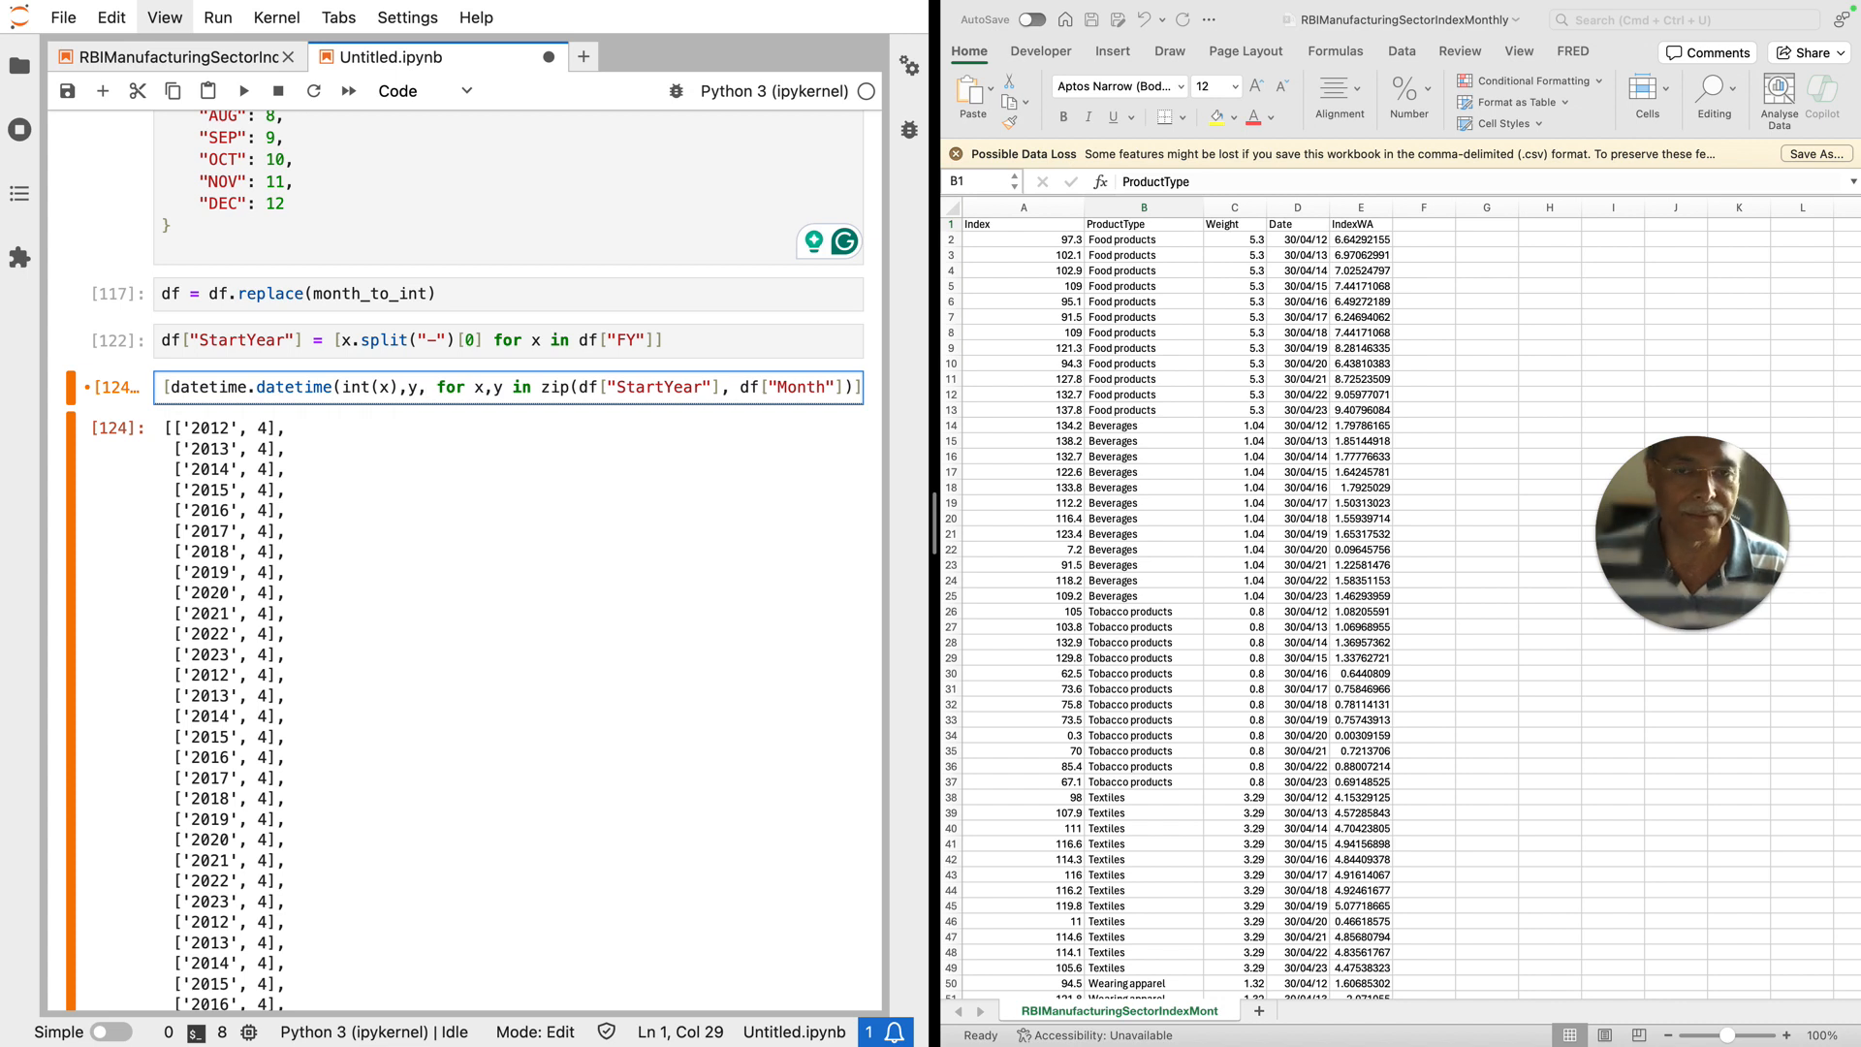
text(1)
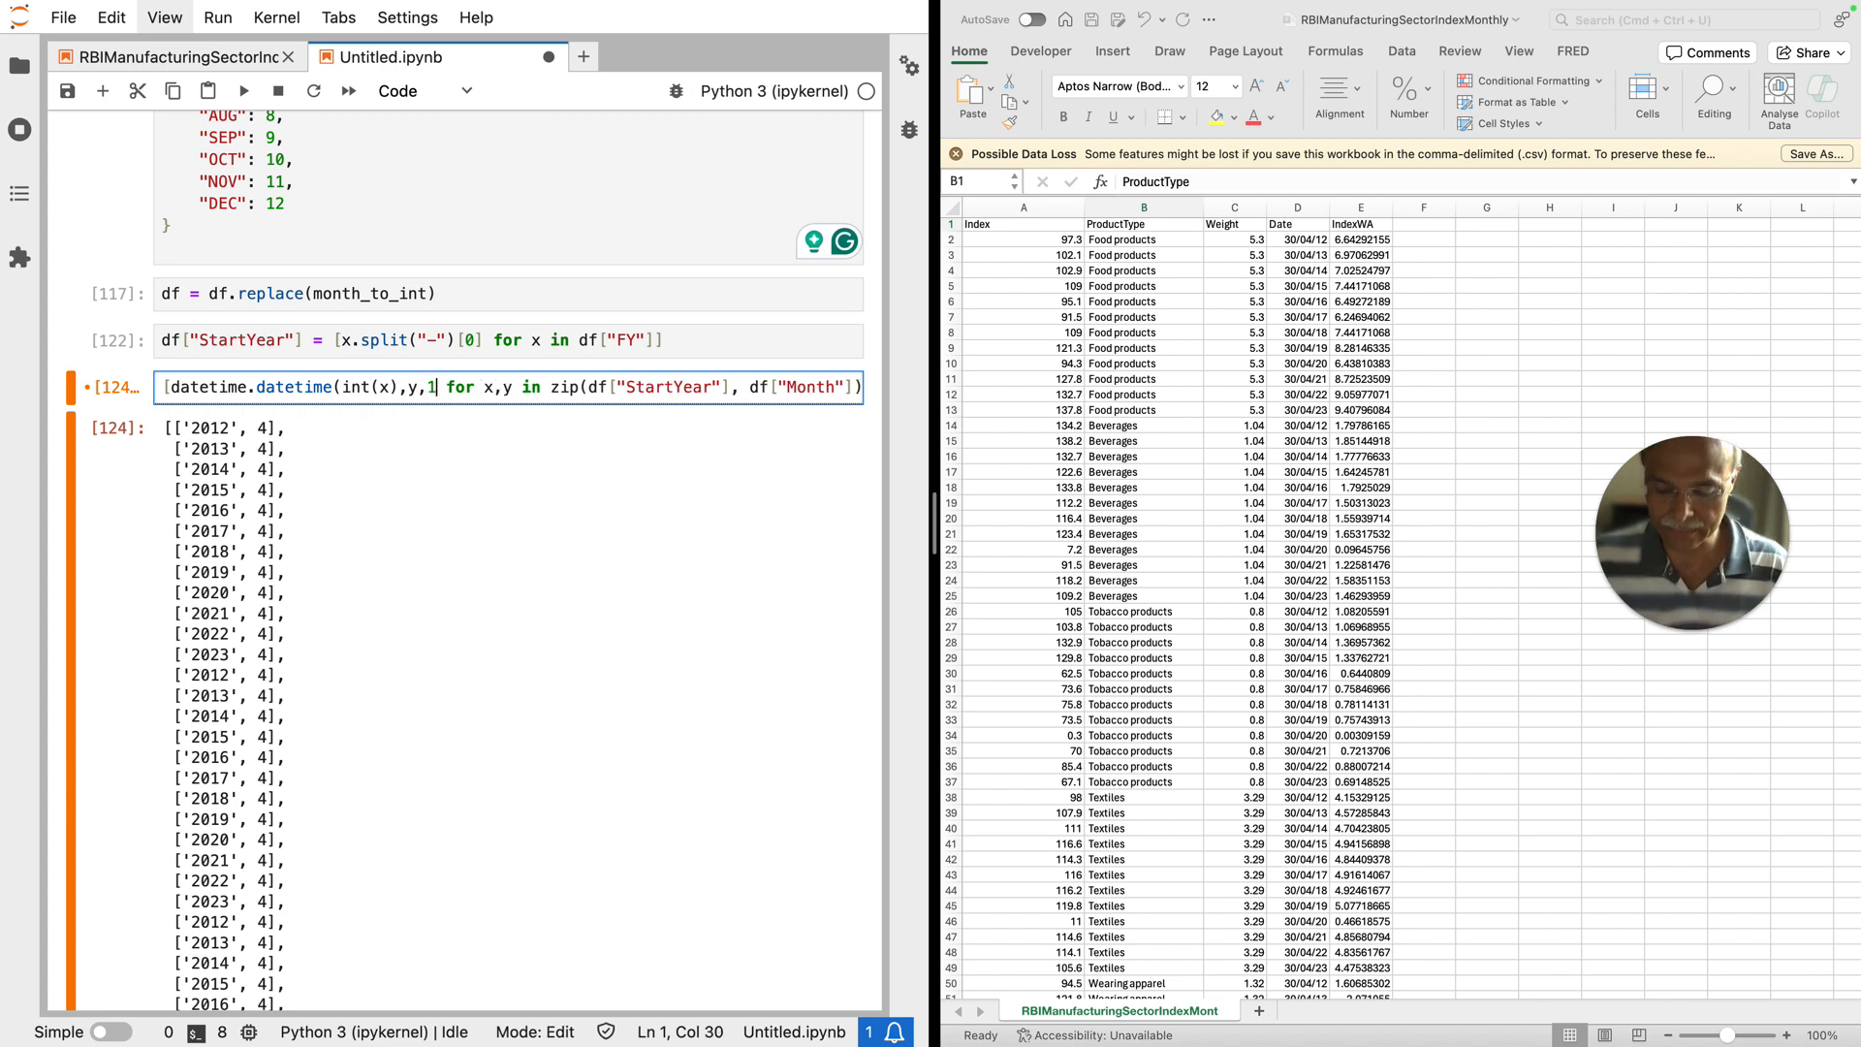
text())
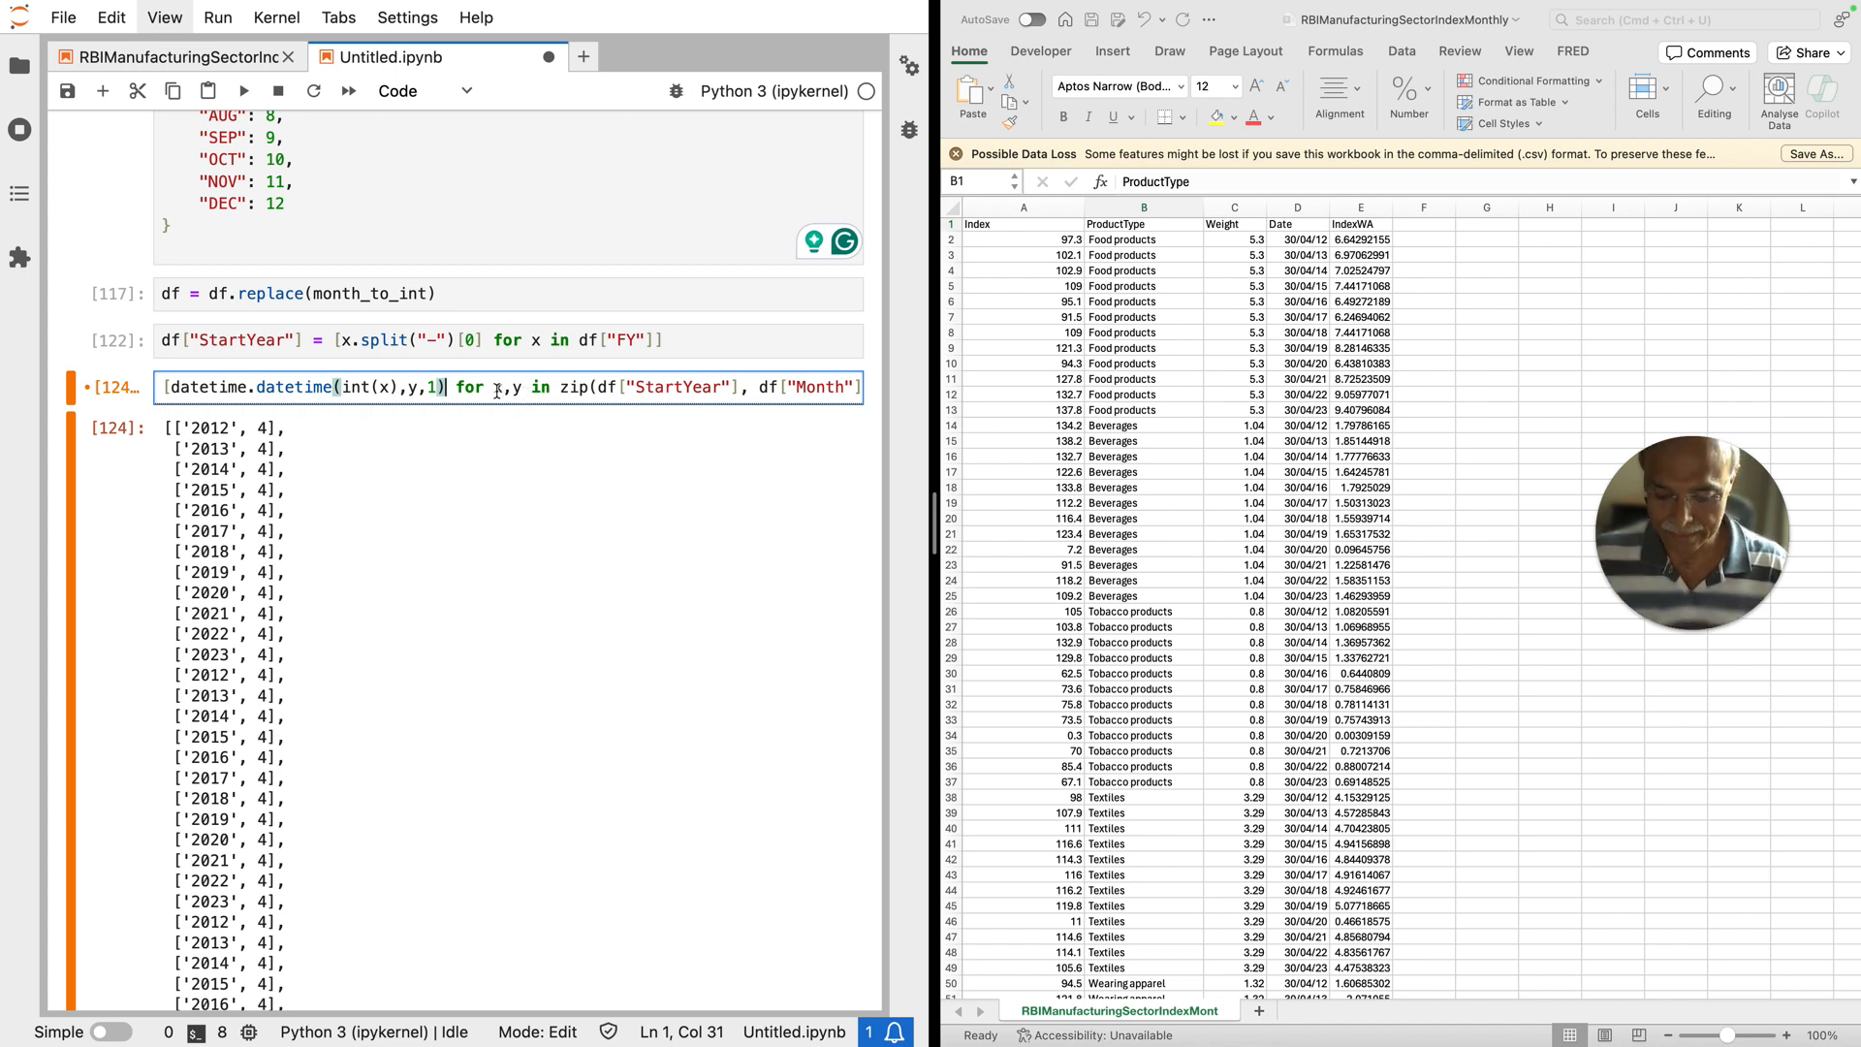
Step: Add the condition if y >= 4 after the datetime.datetime call and save the notebook
text(if )
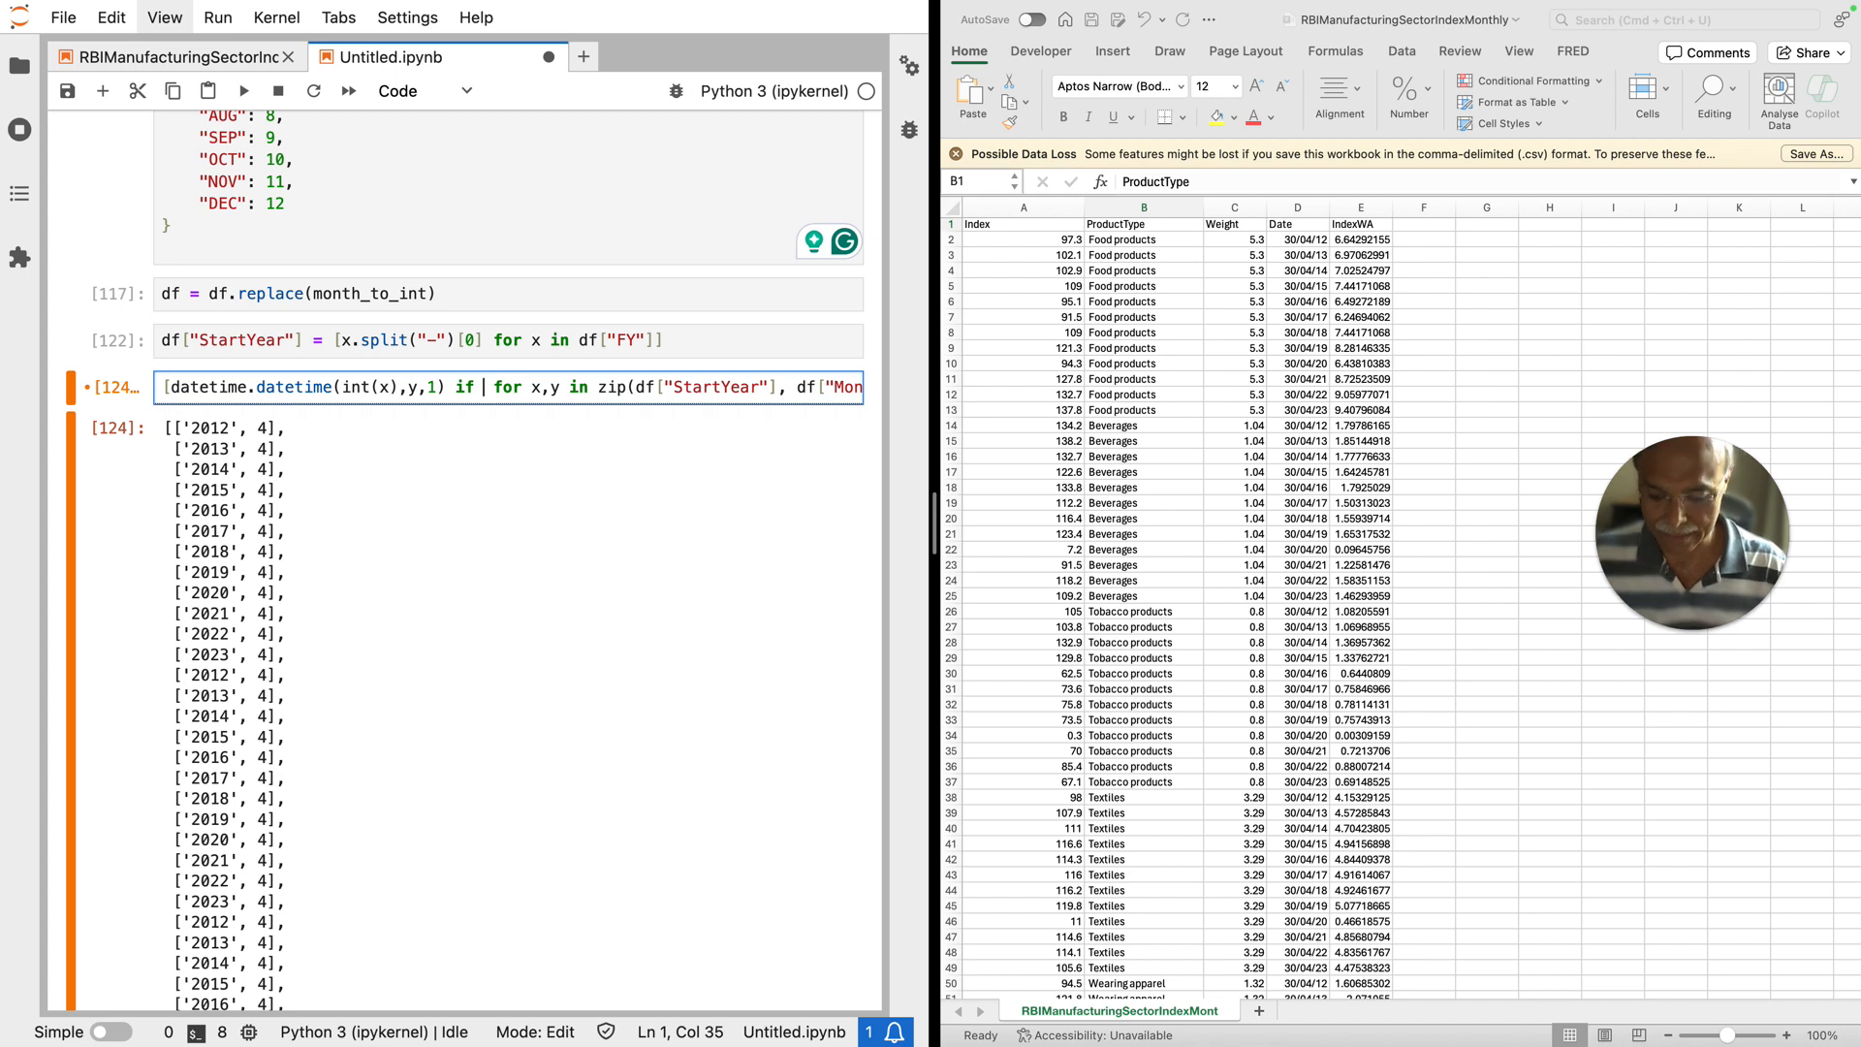
text(y)
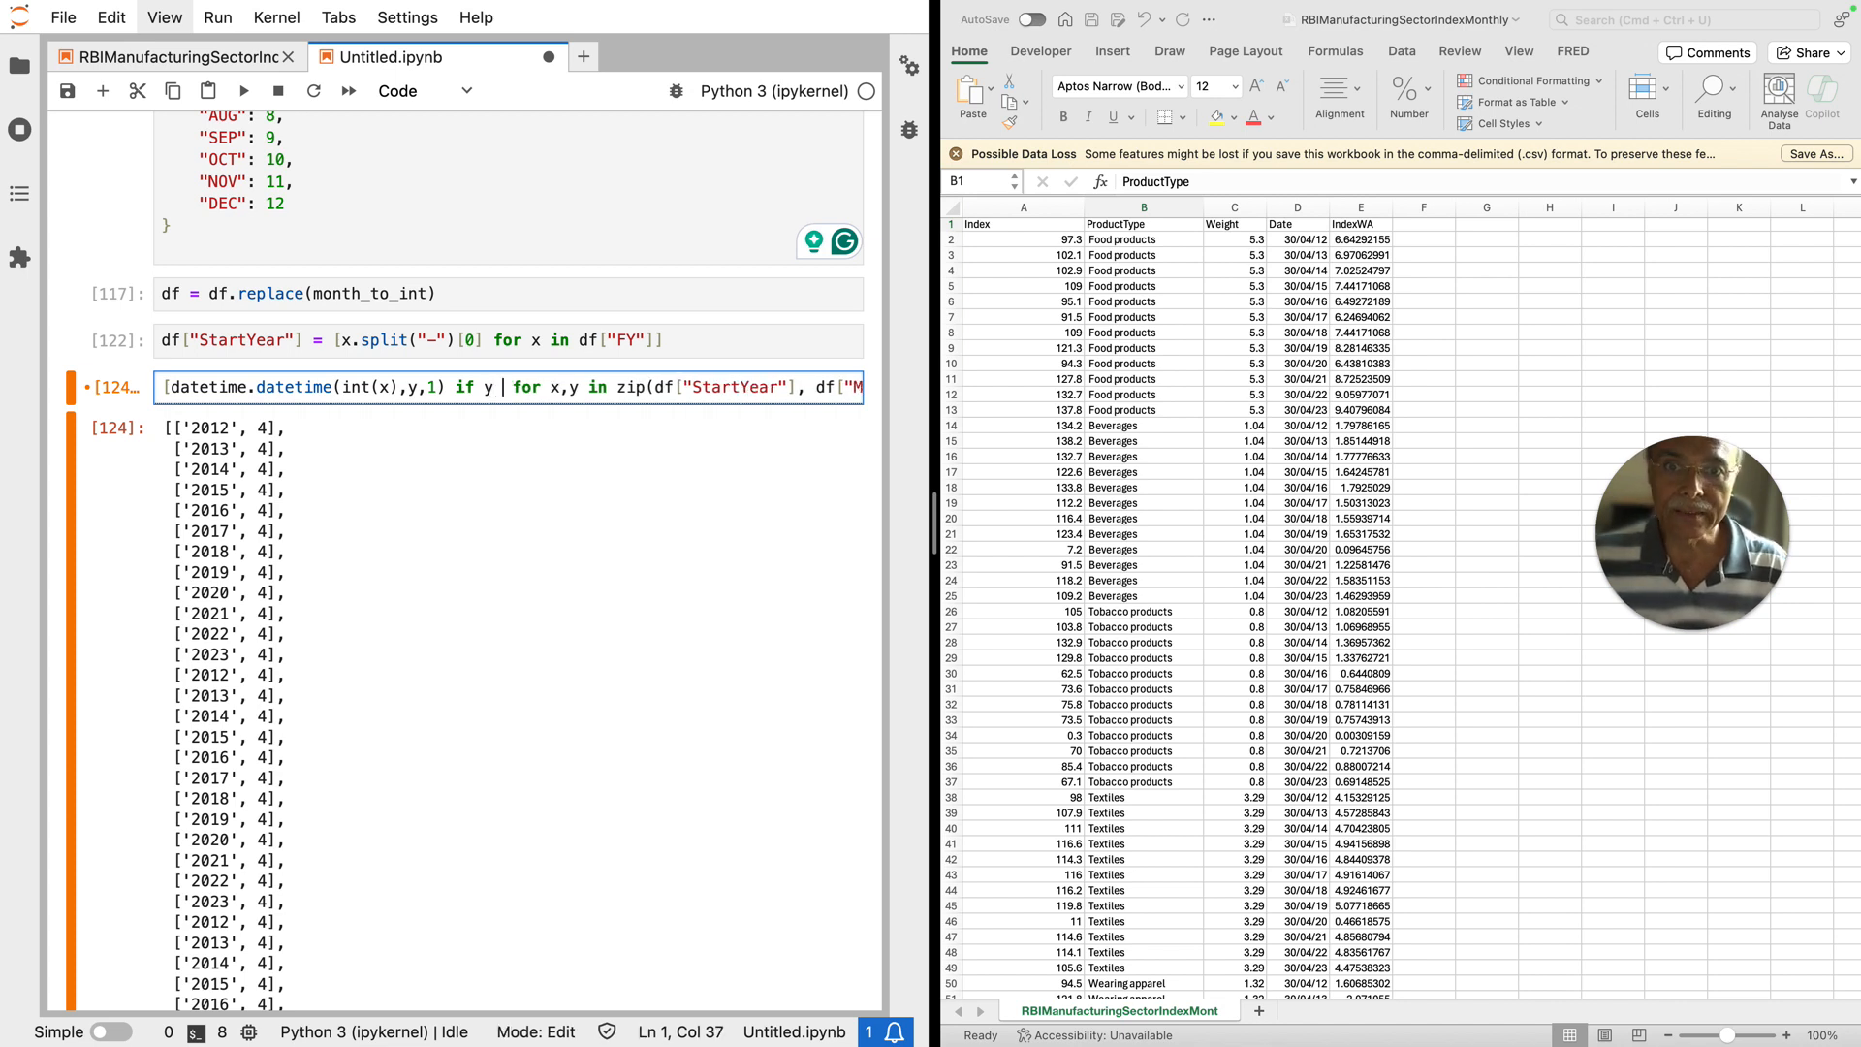
text( >)
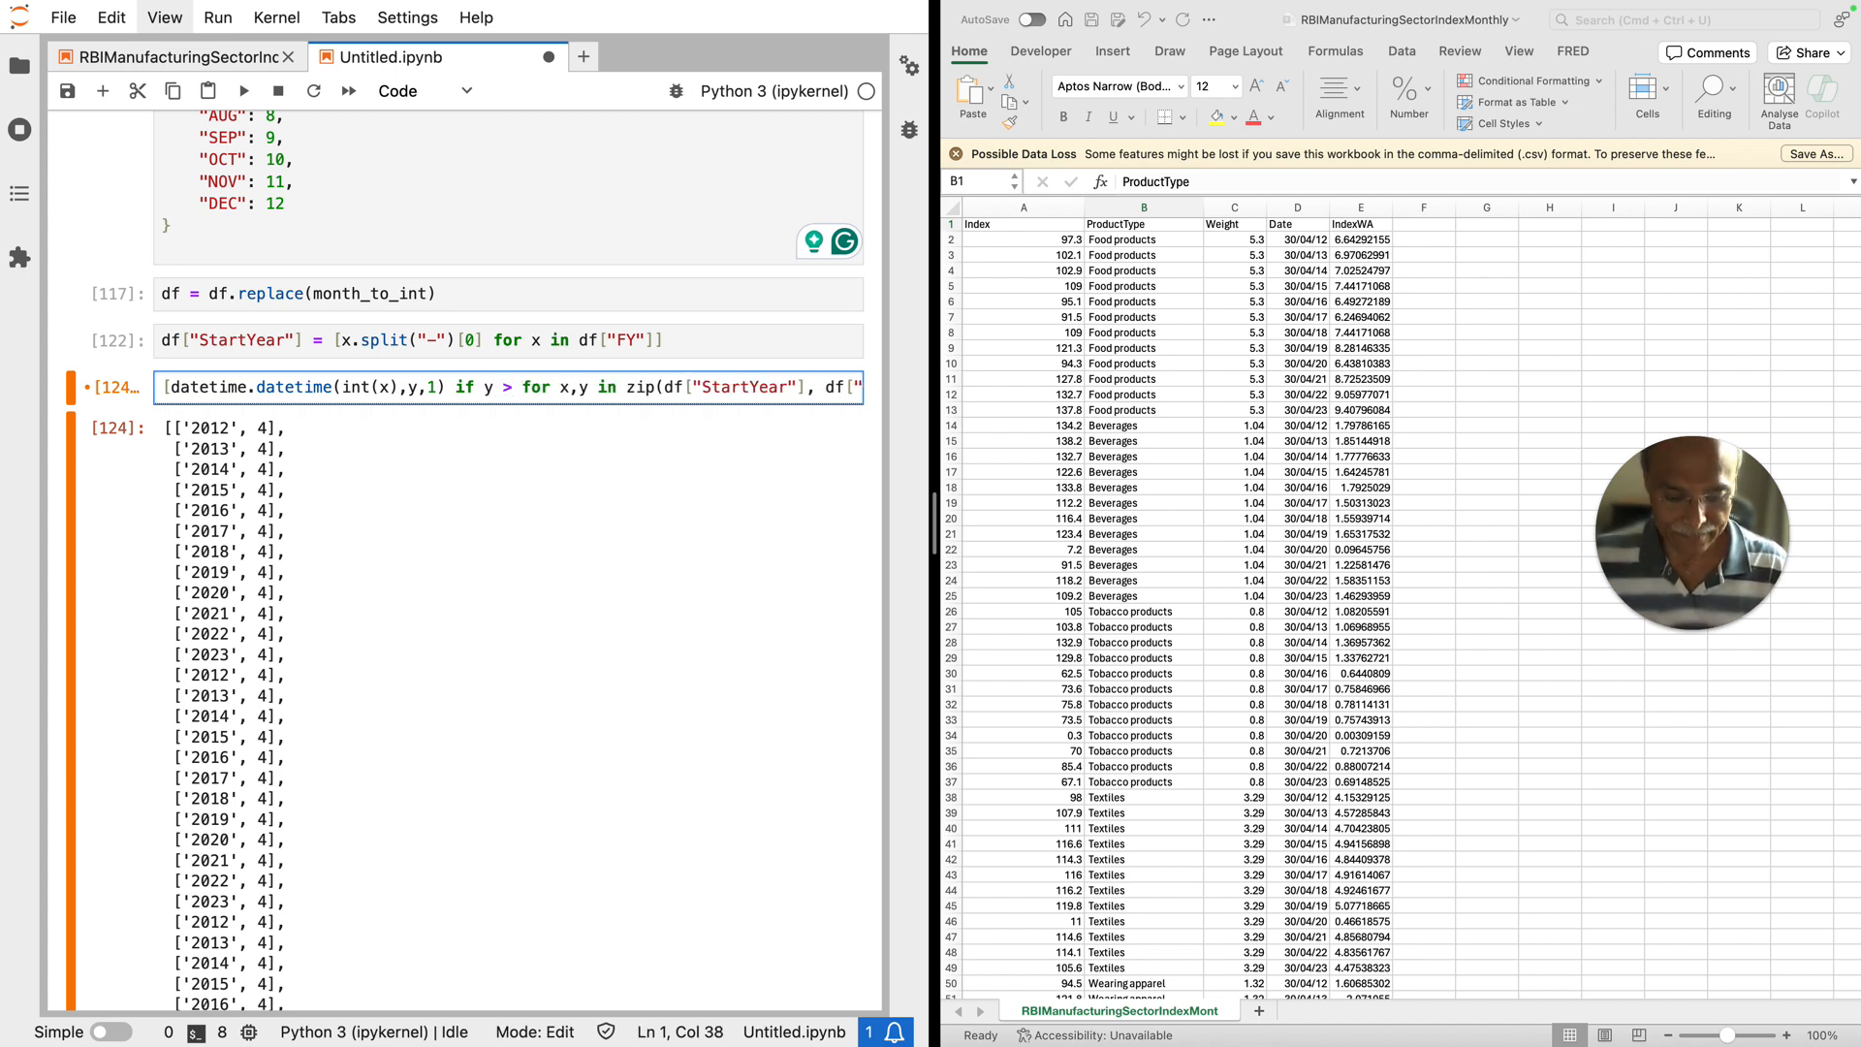
text(=)
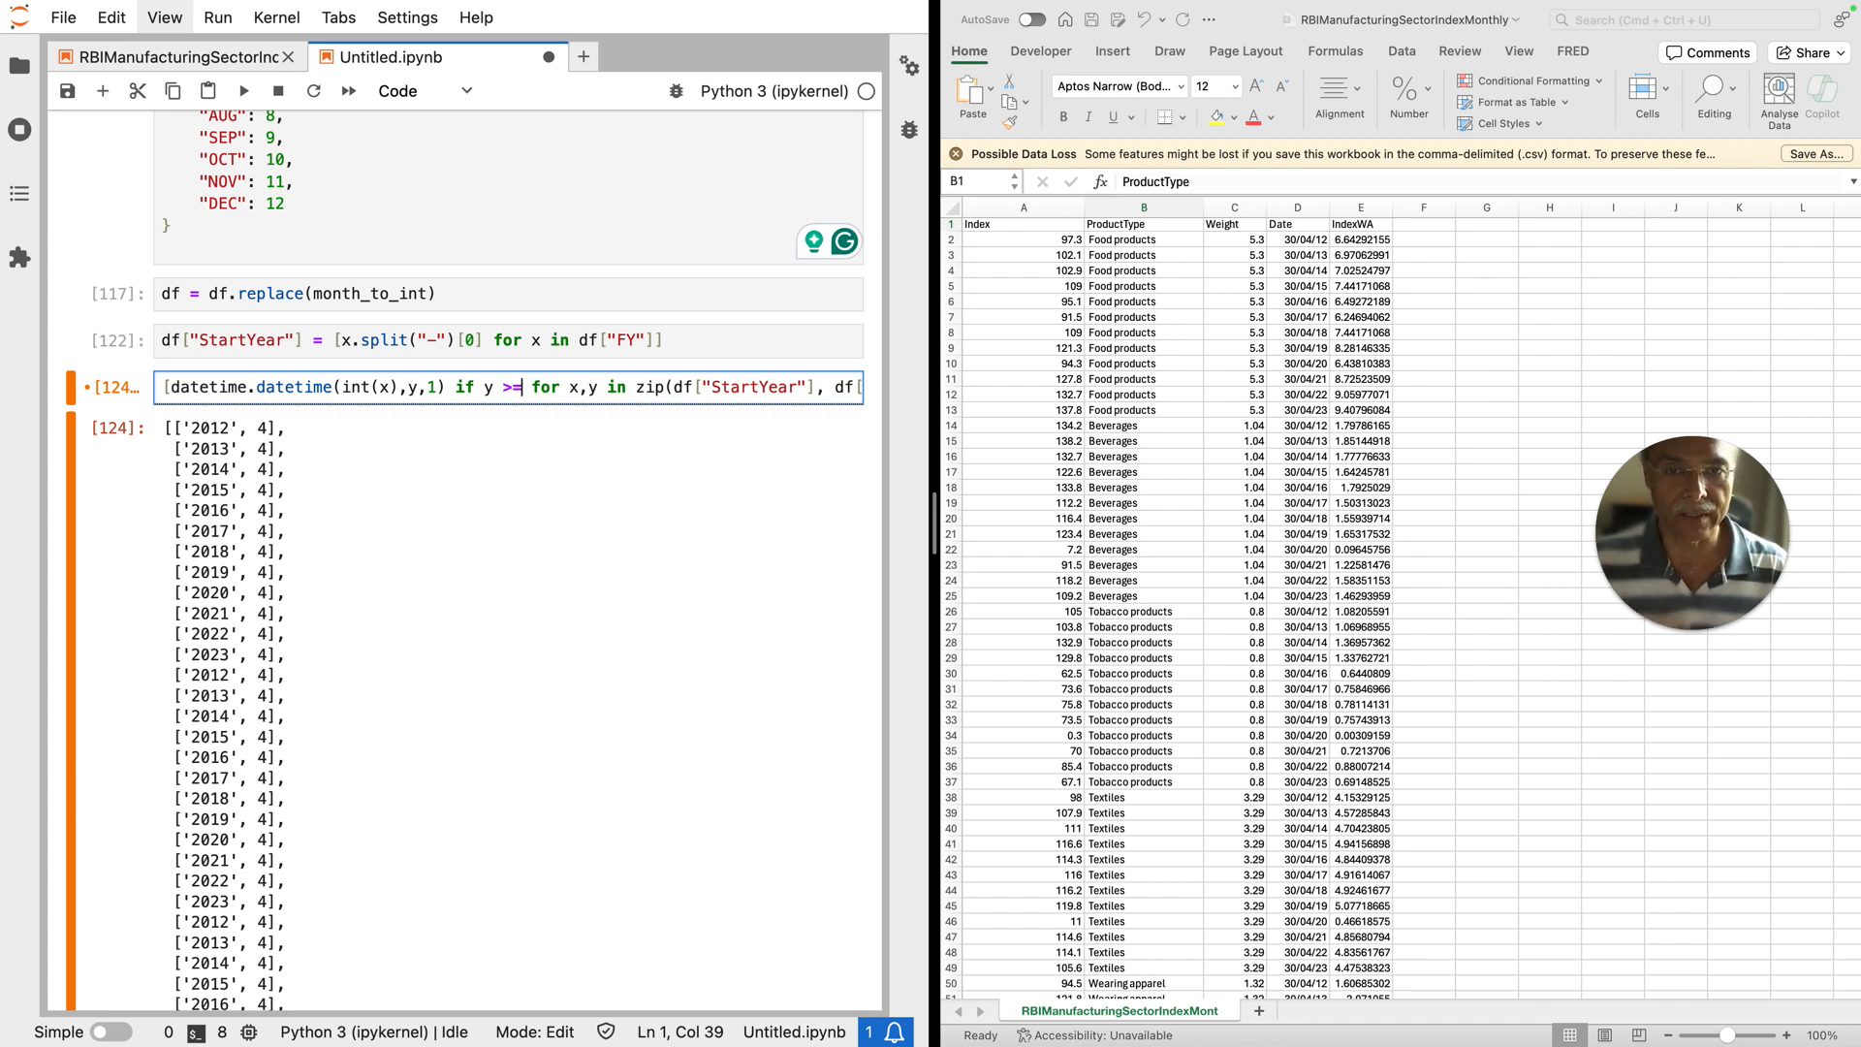
text(4)
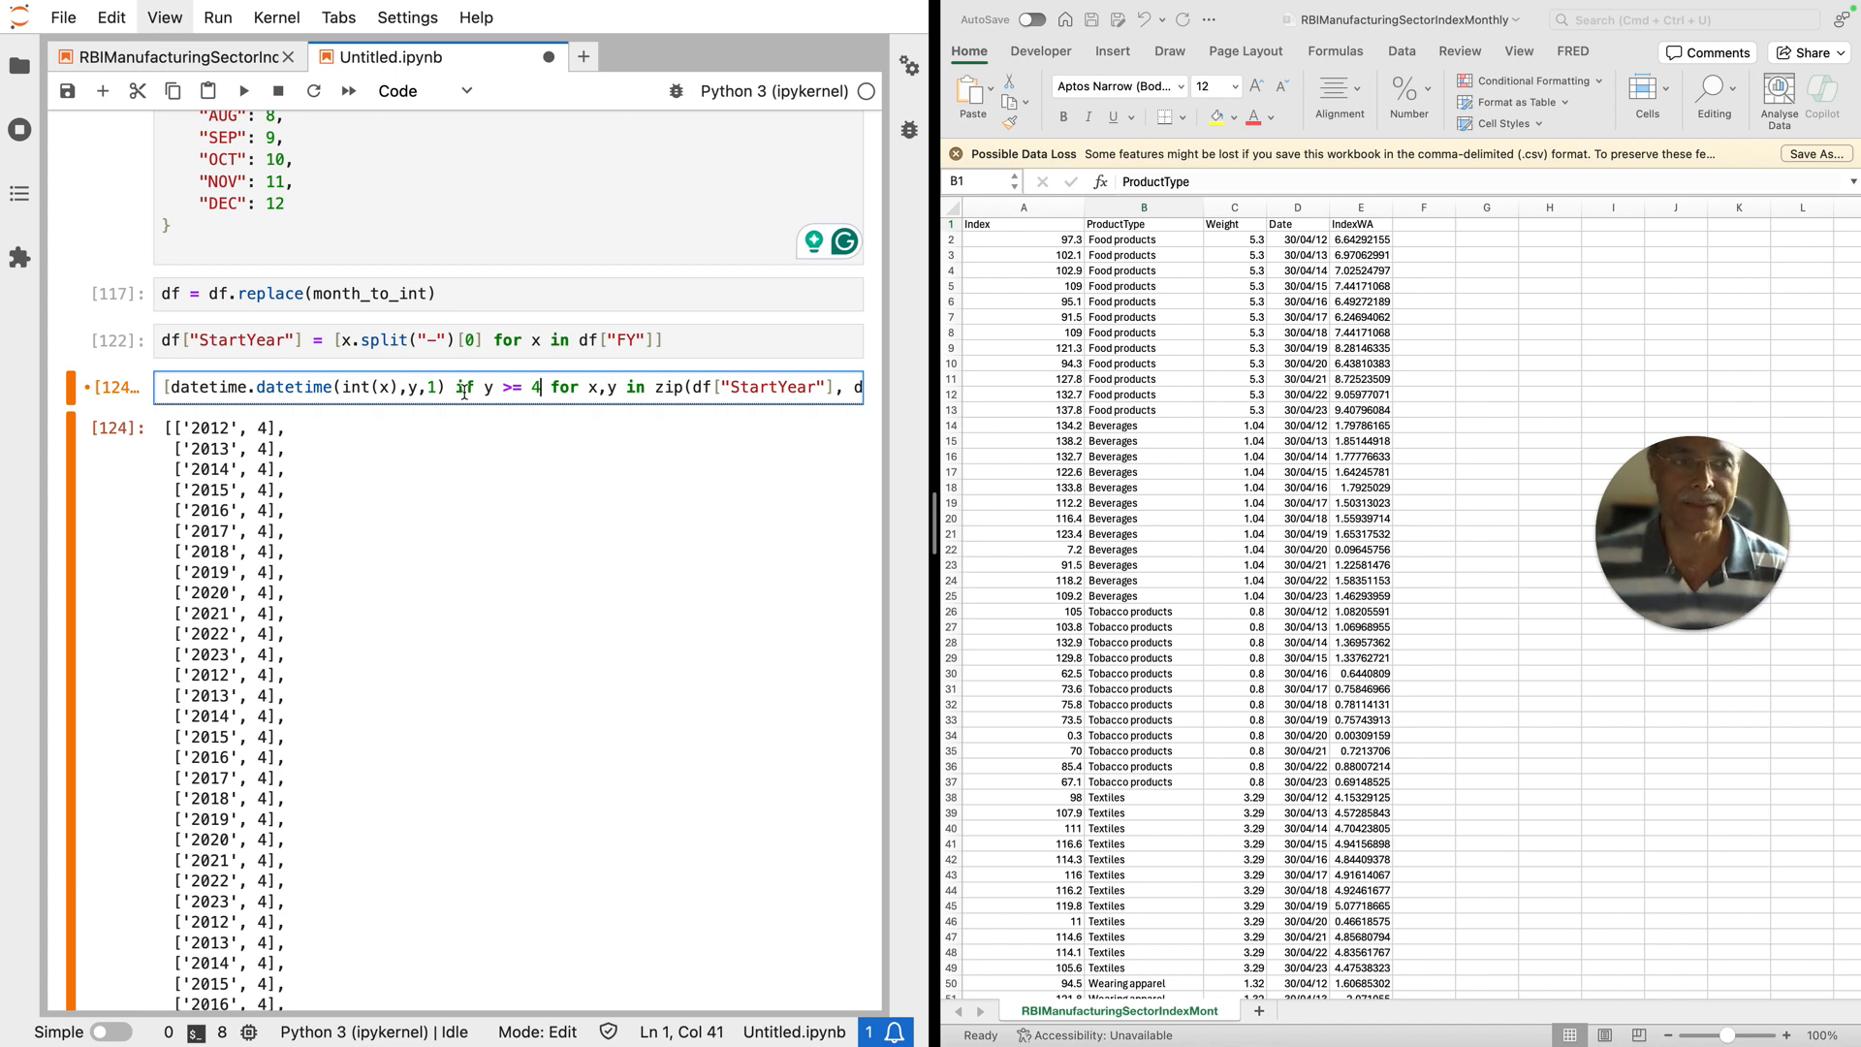
key(super+s)
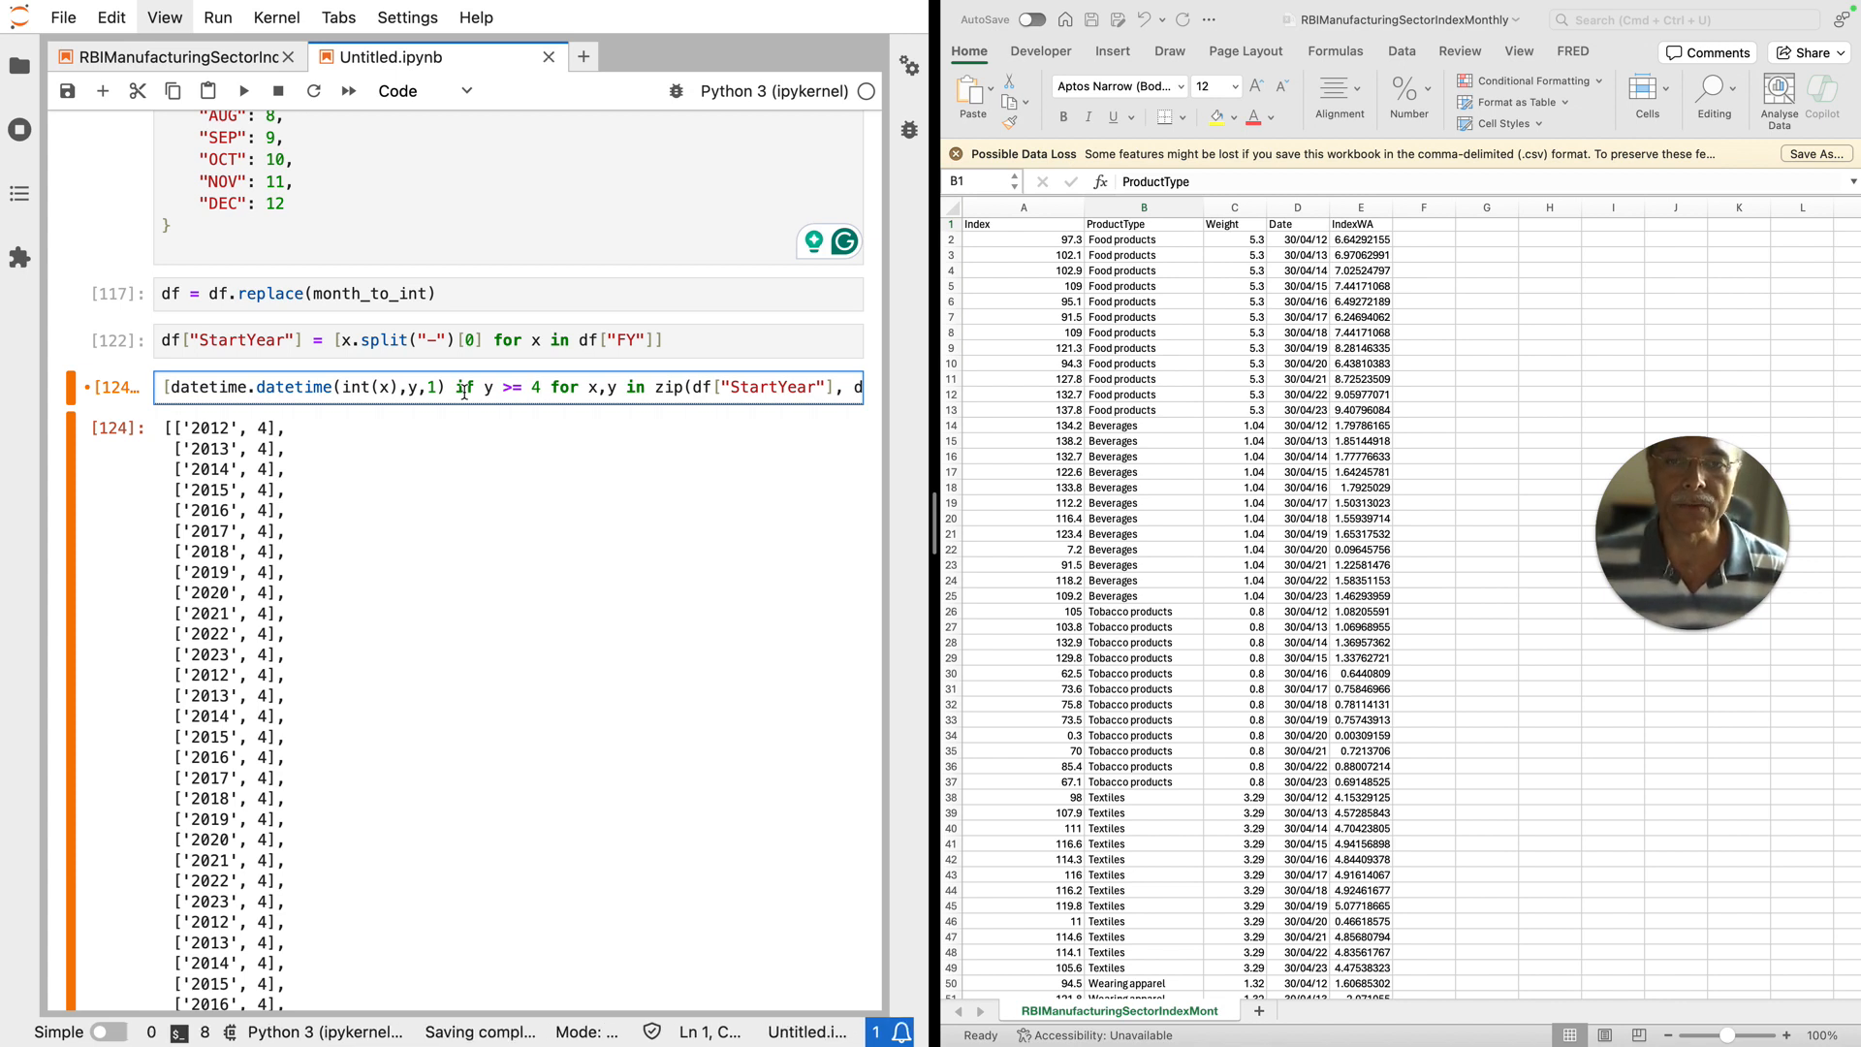
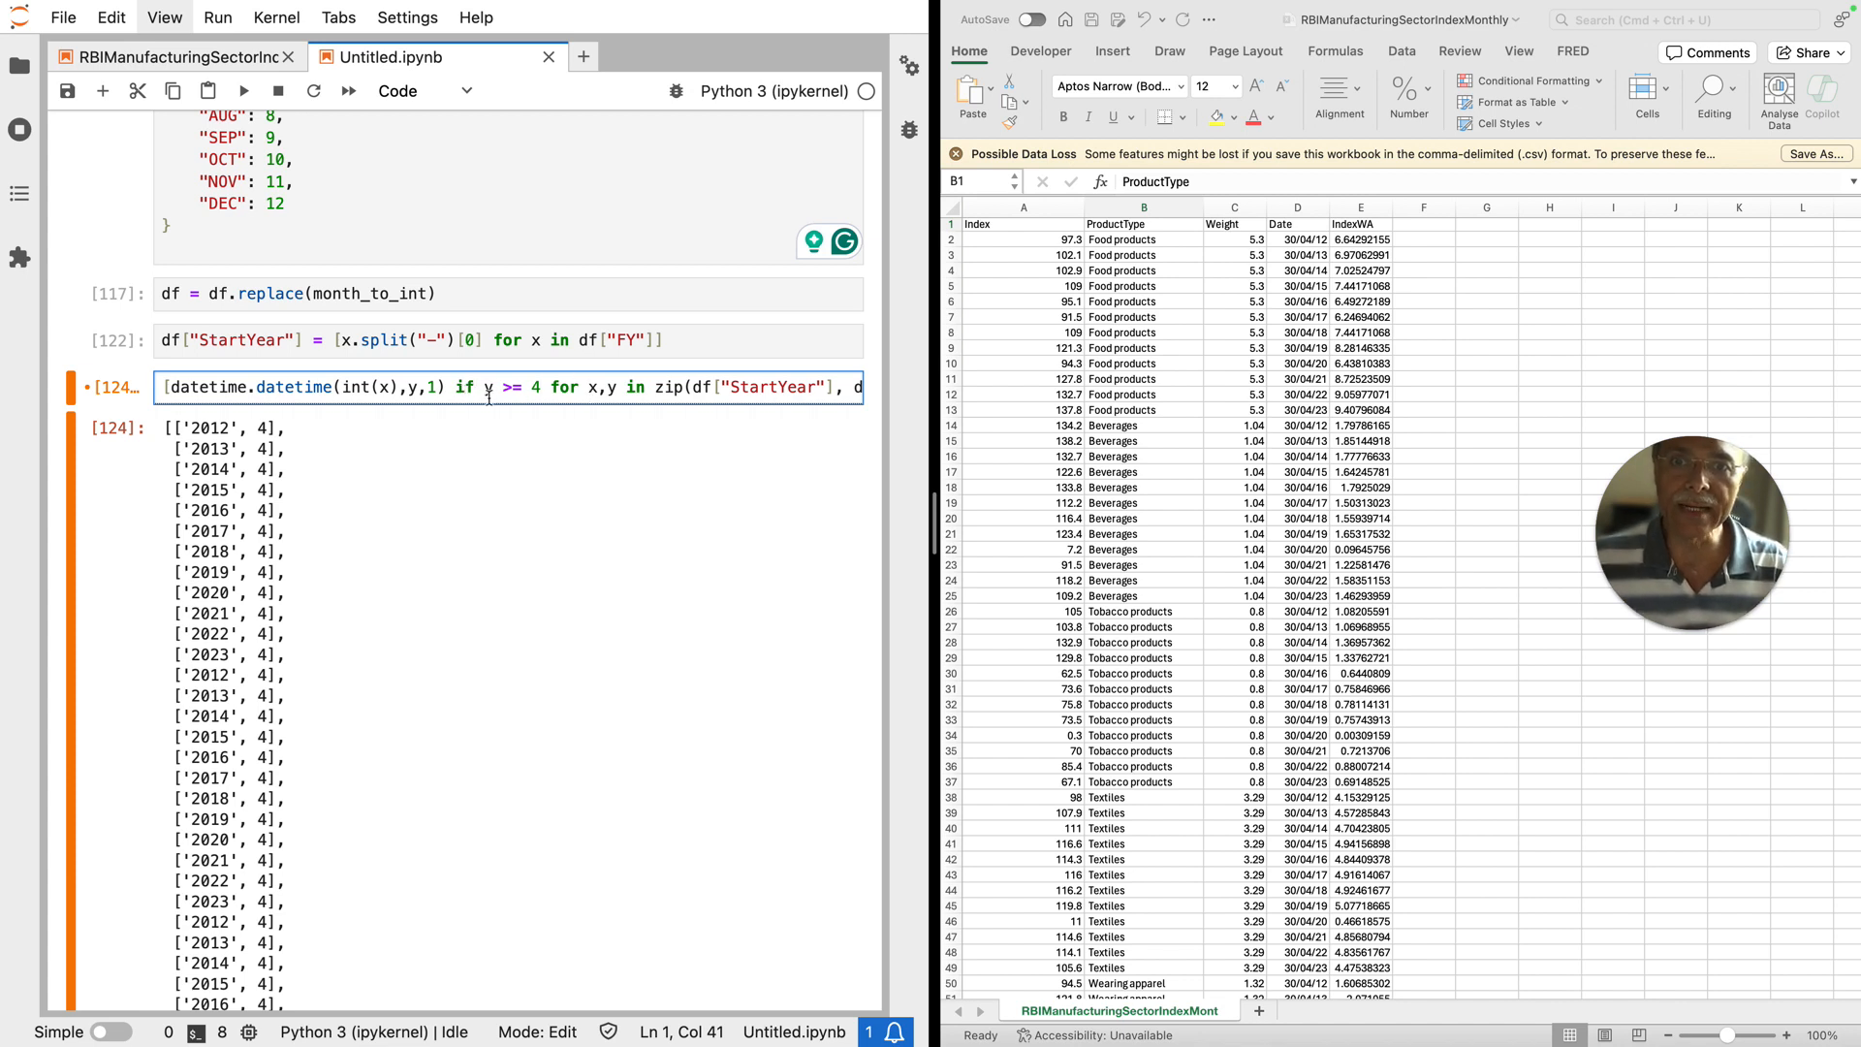
Step: Add else after the y >= 4 condition and break the line before the for clause
click(471, 383)
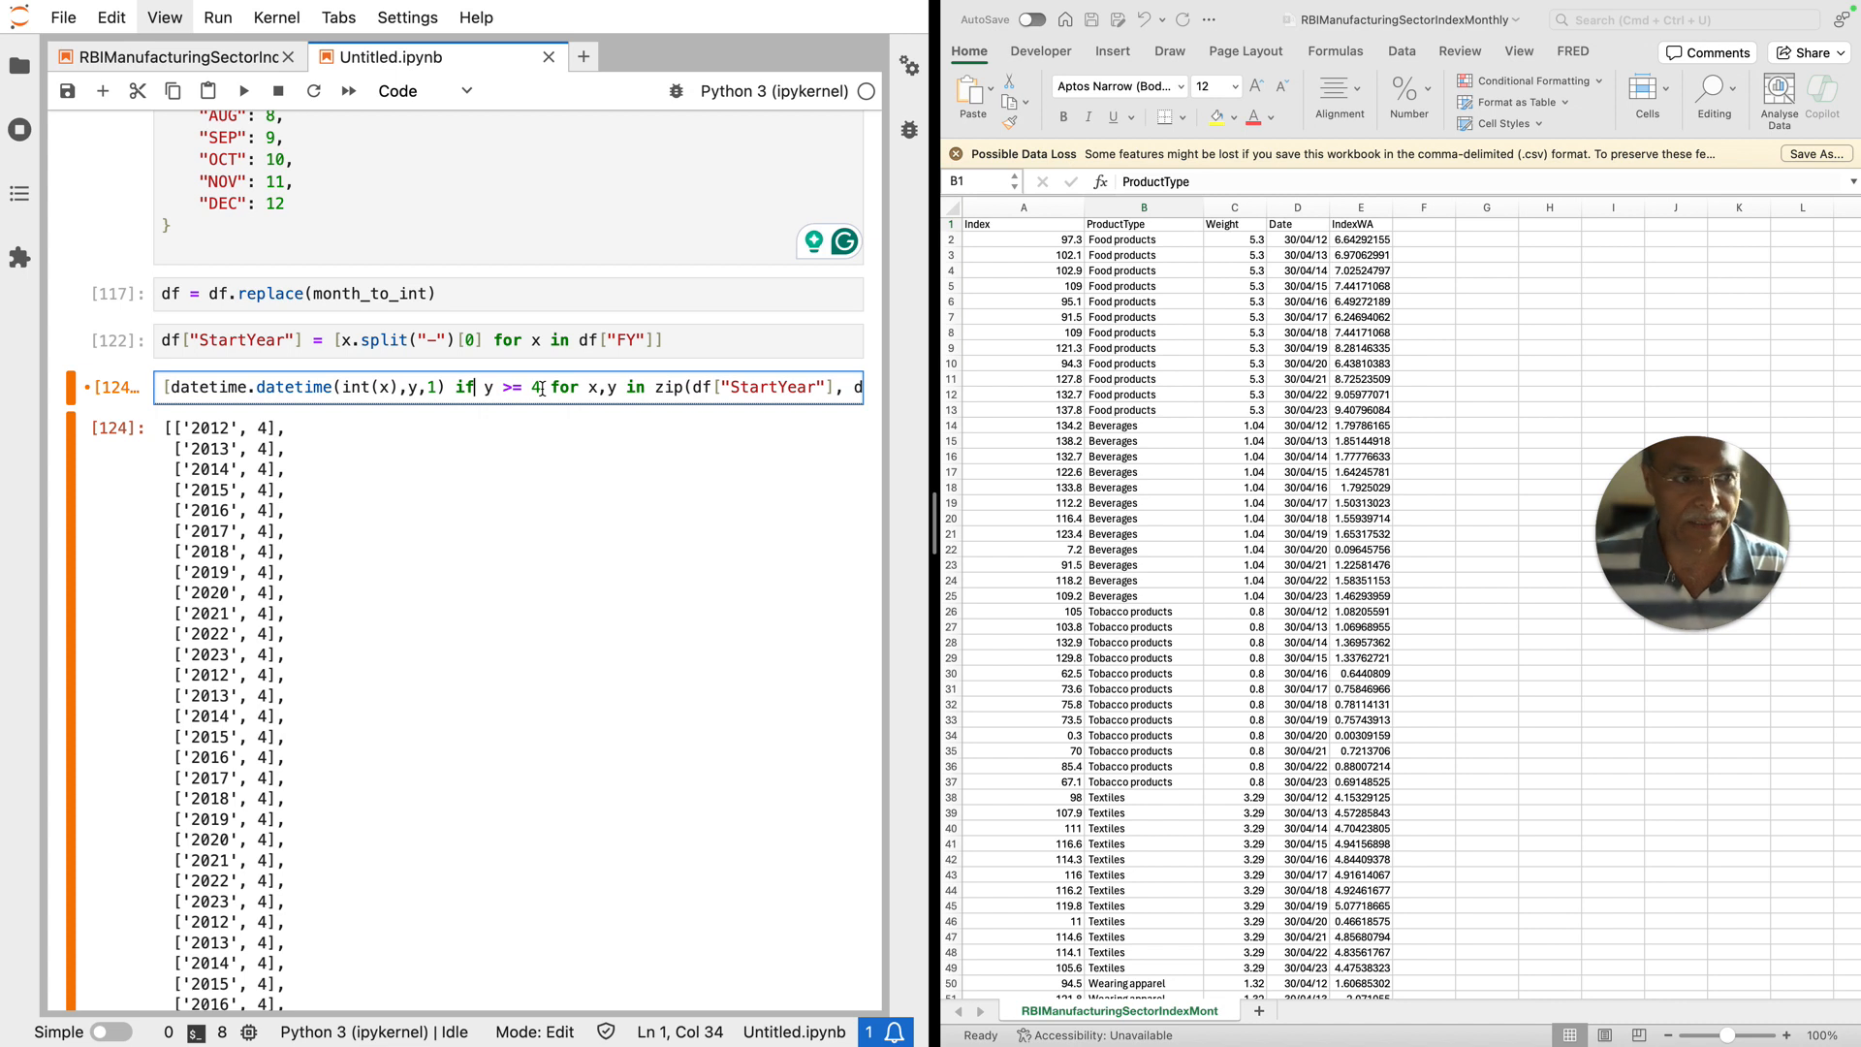
click(551, 387)
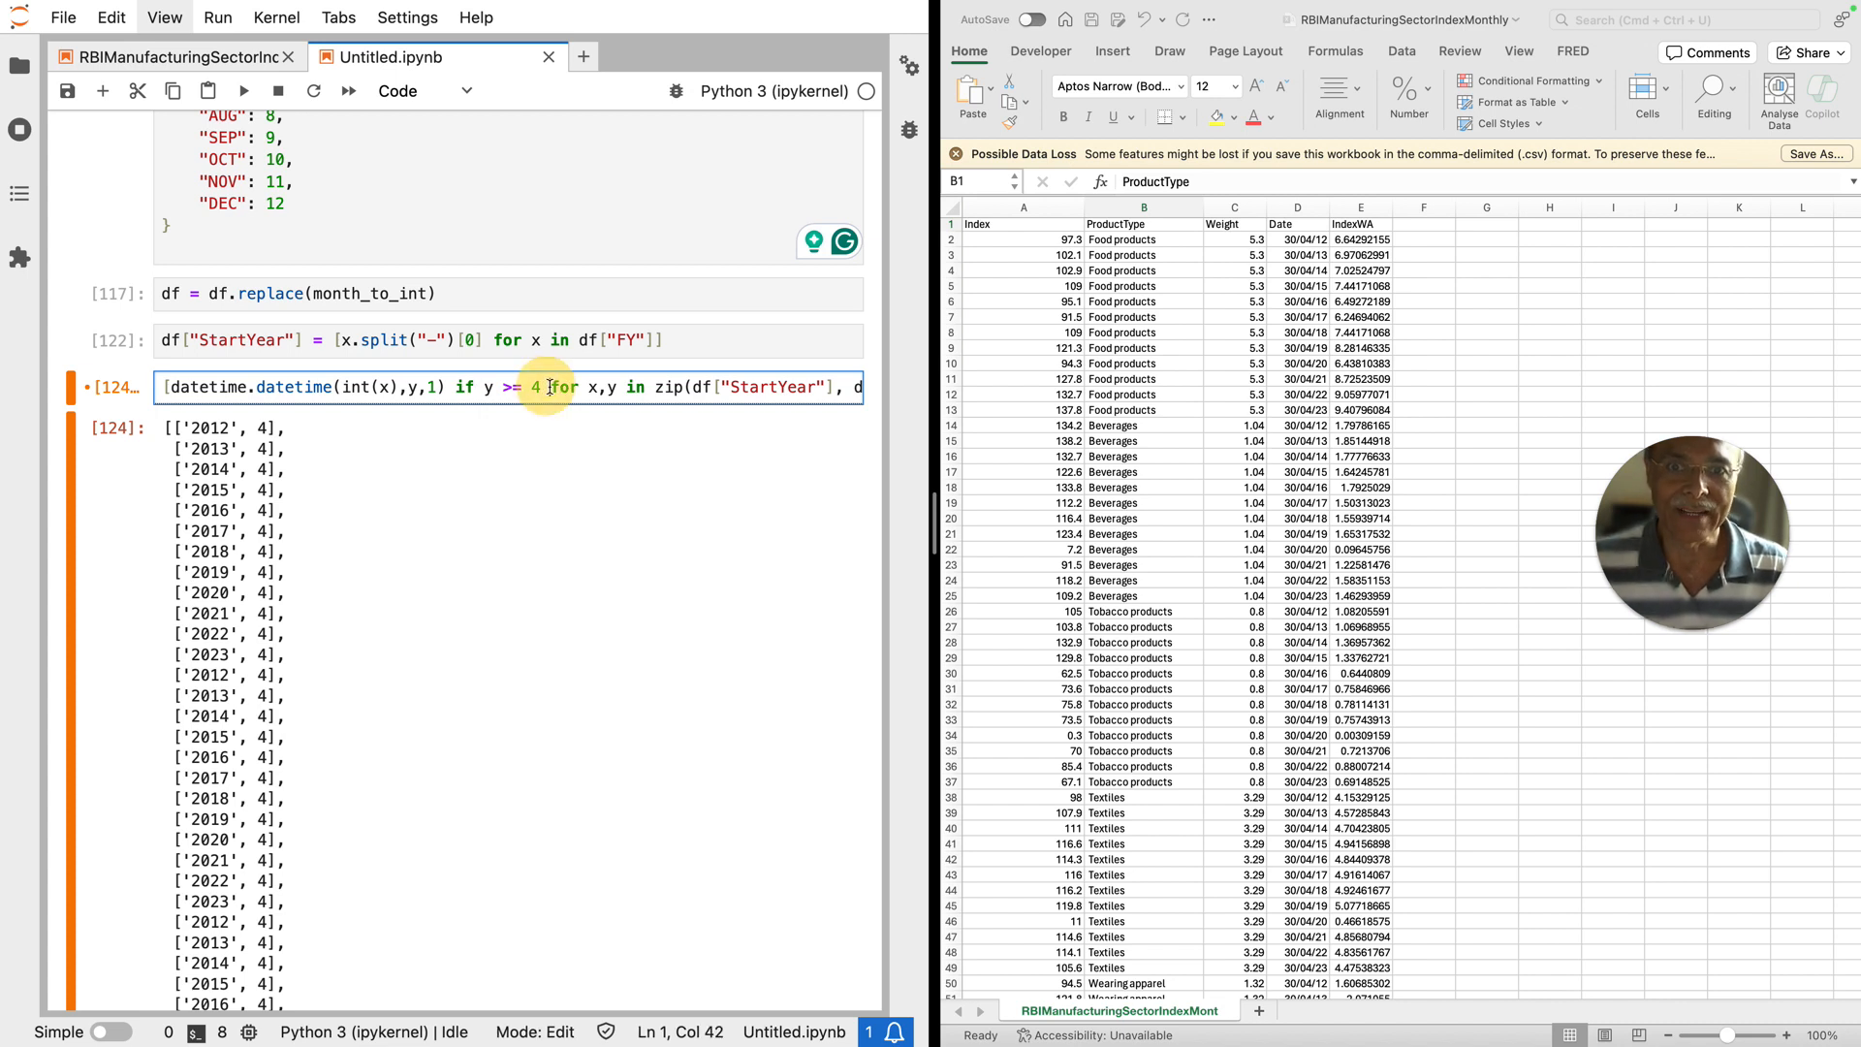
text(e)
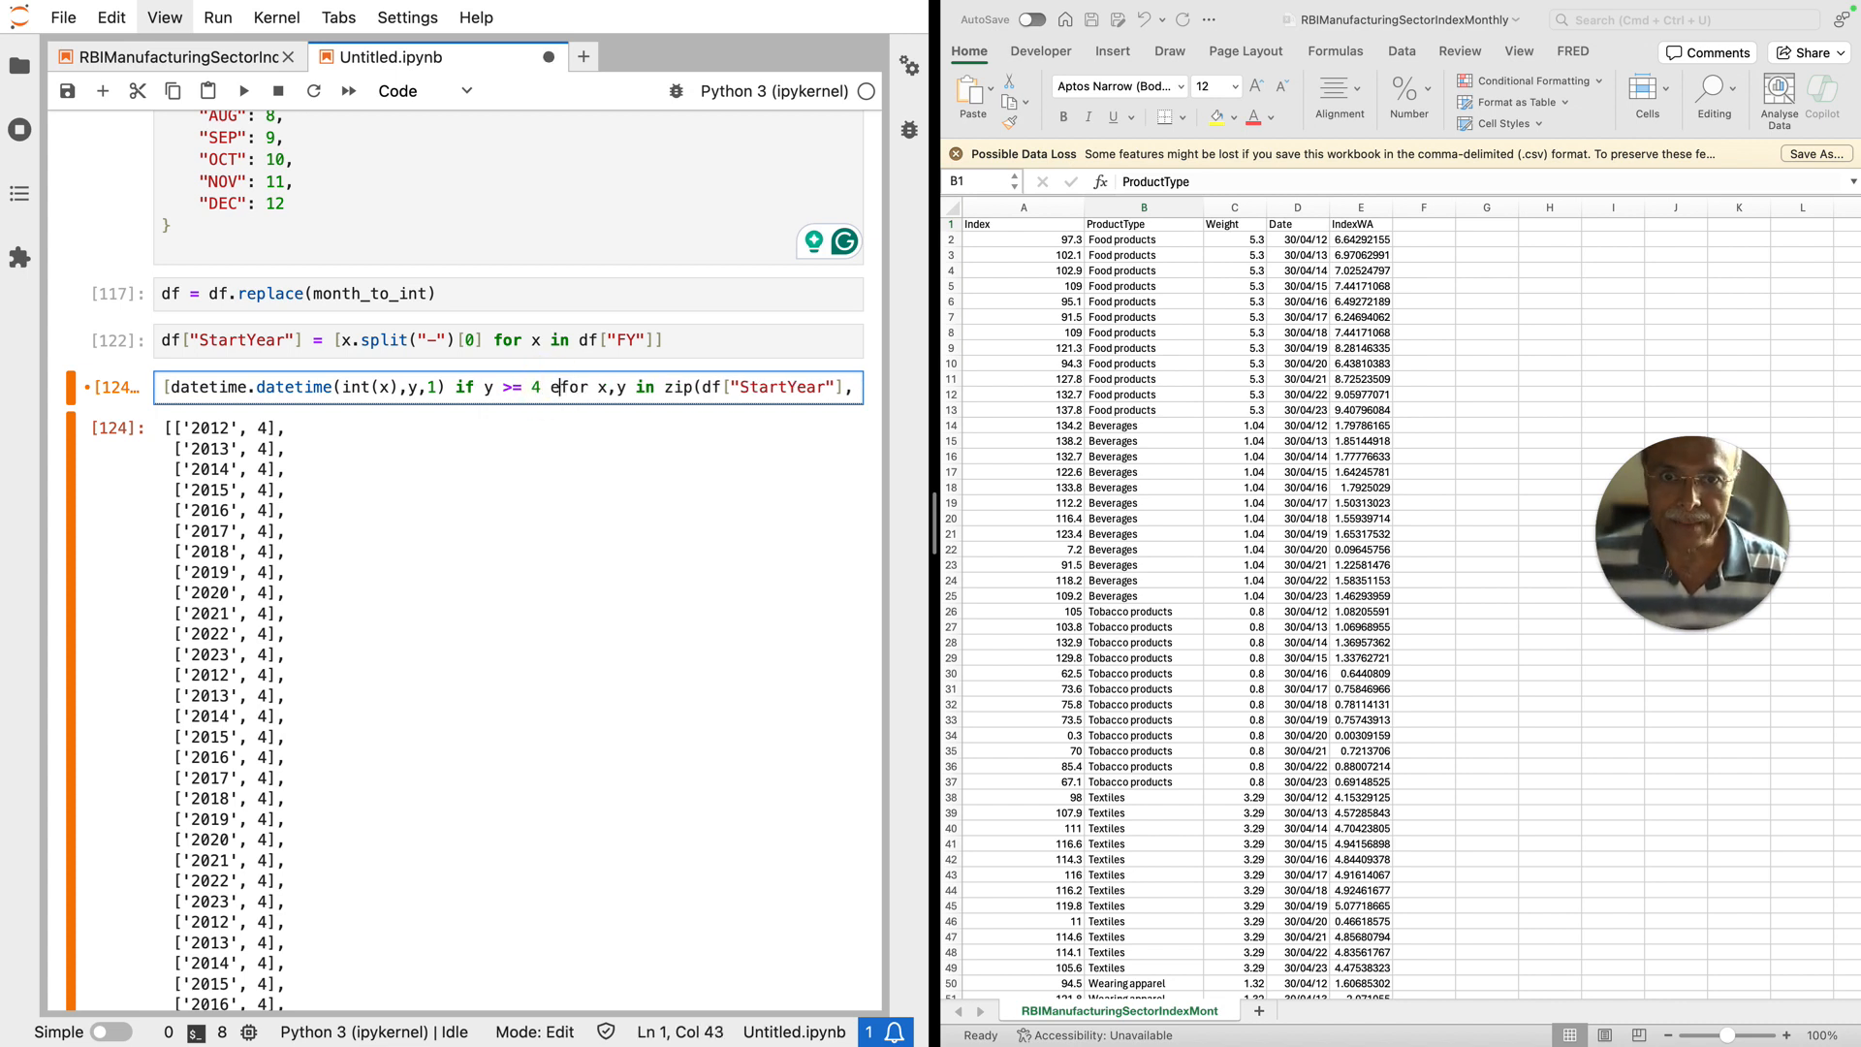
text(lse)
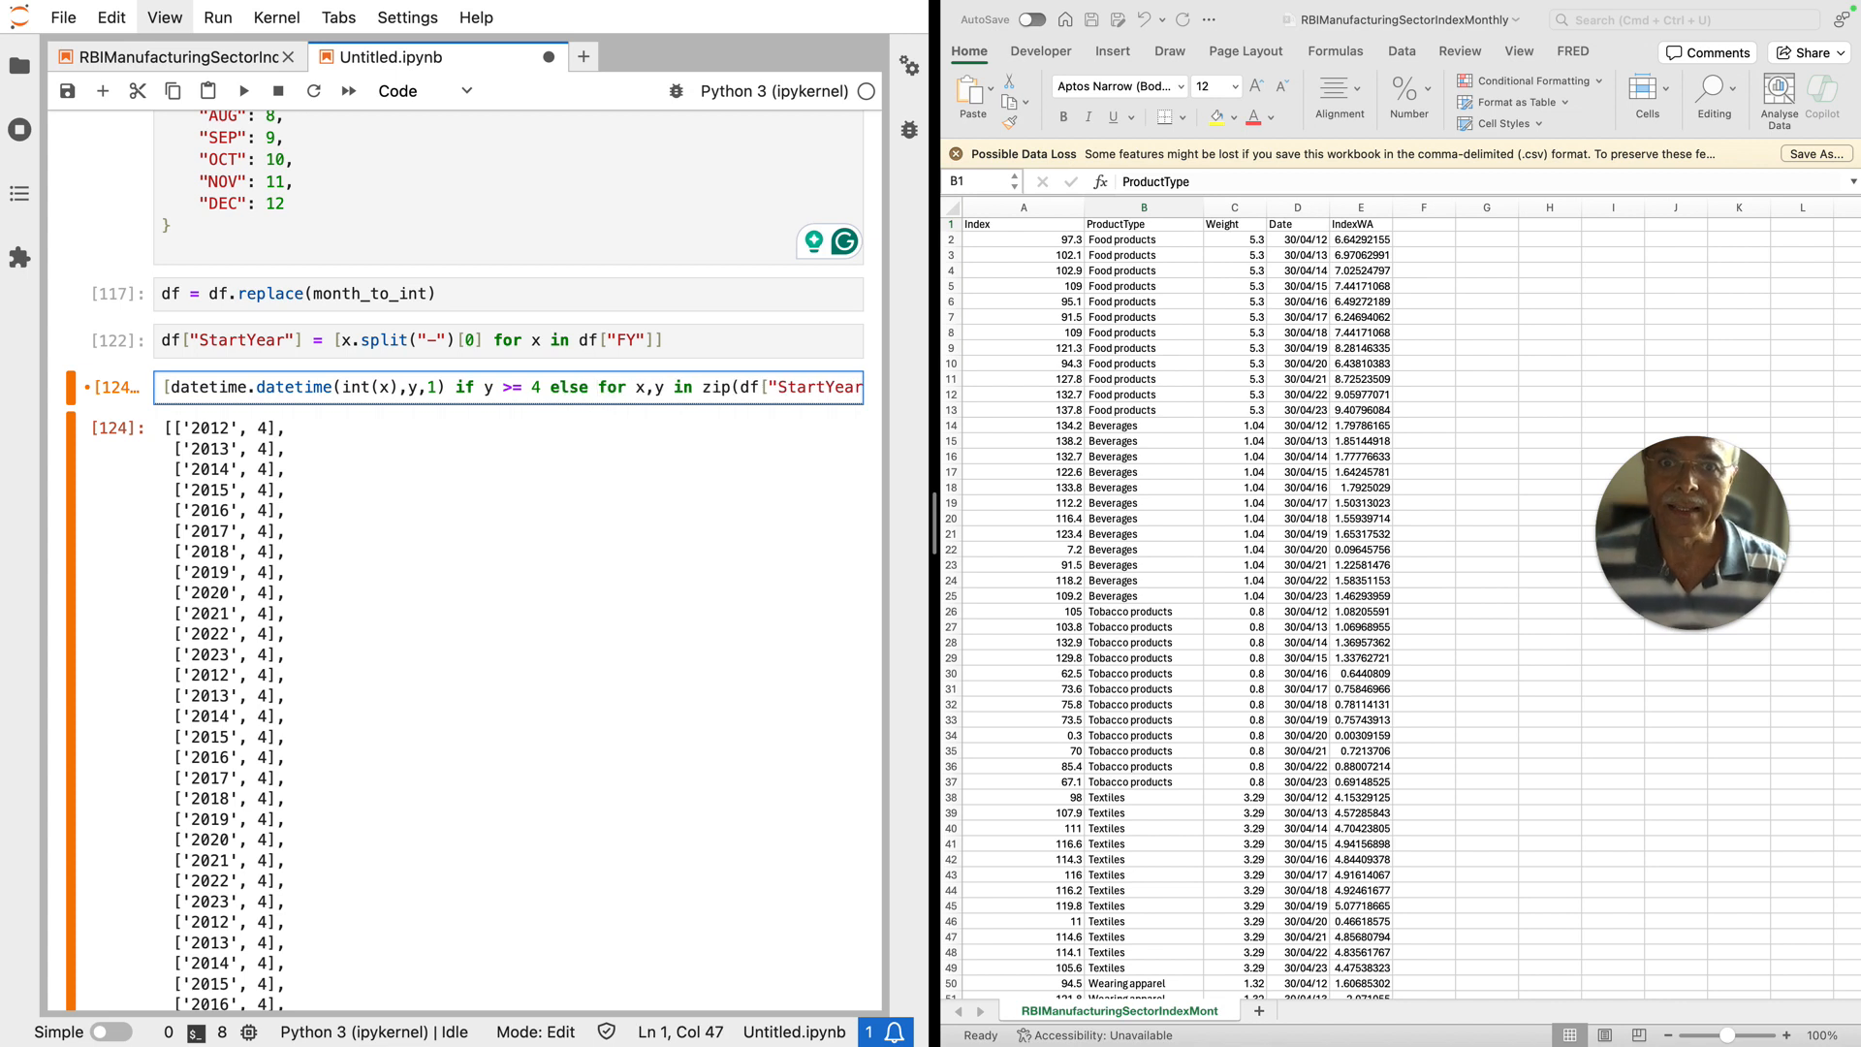
key(Return)
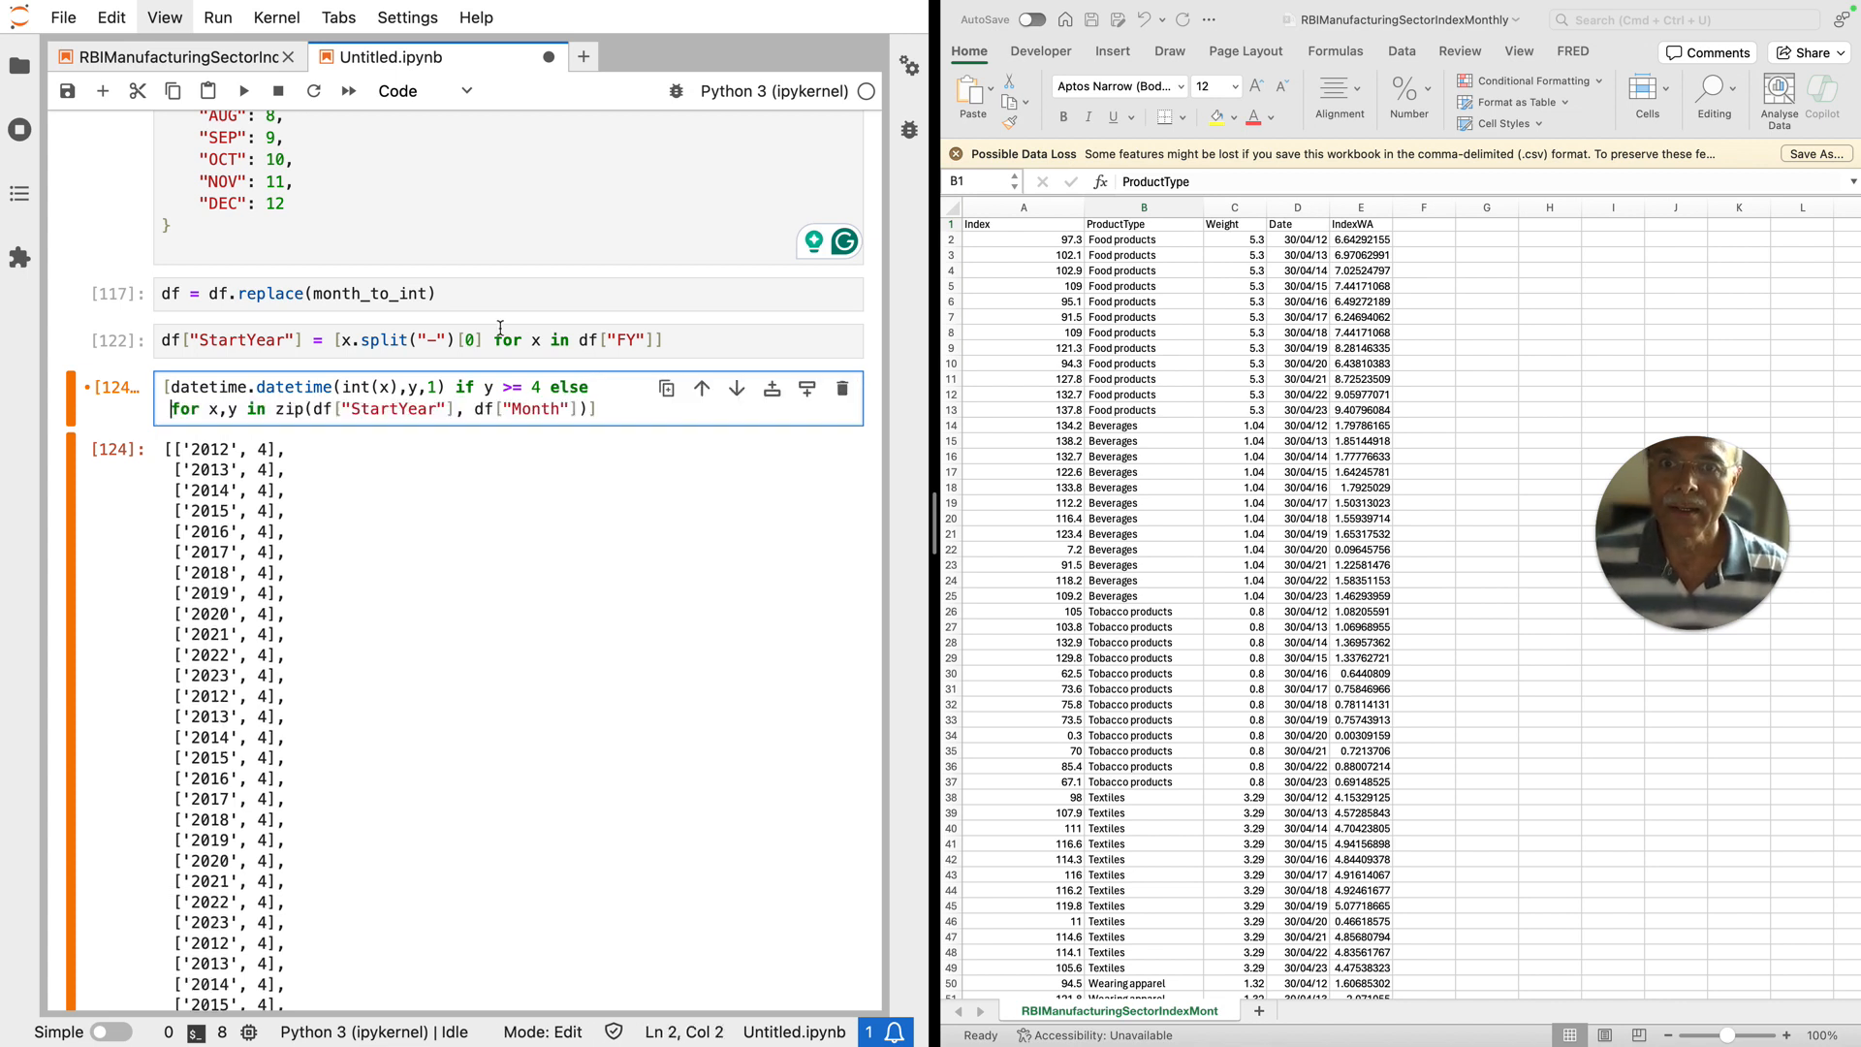
Step: Insert datetime.datetime(int(x)+1,y,1) as the else value before the for clause and run the cell
drag(449, 384, 170, 388)
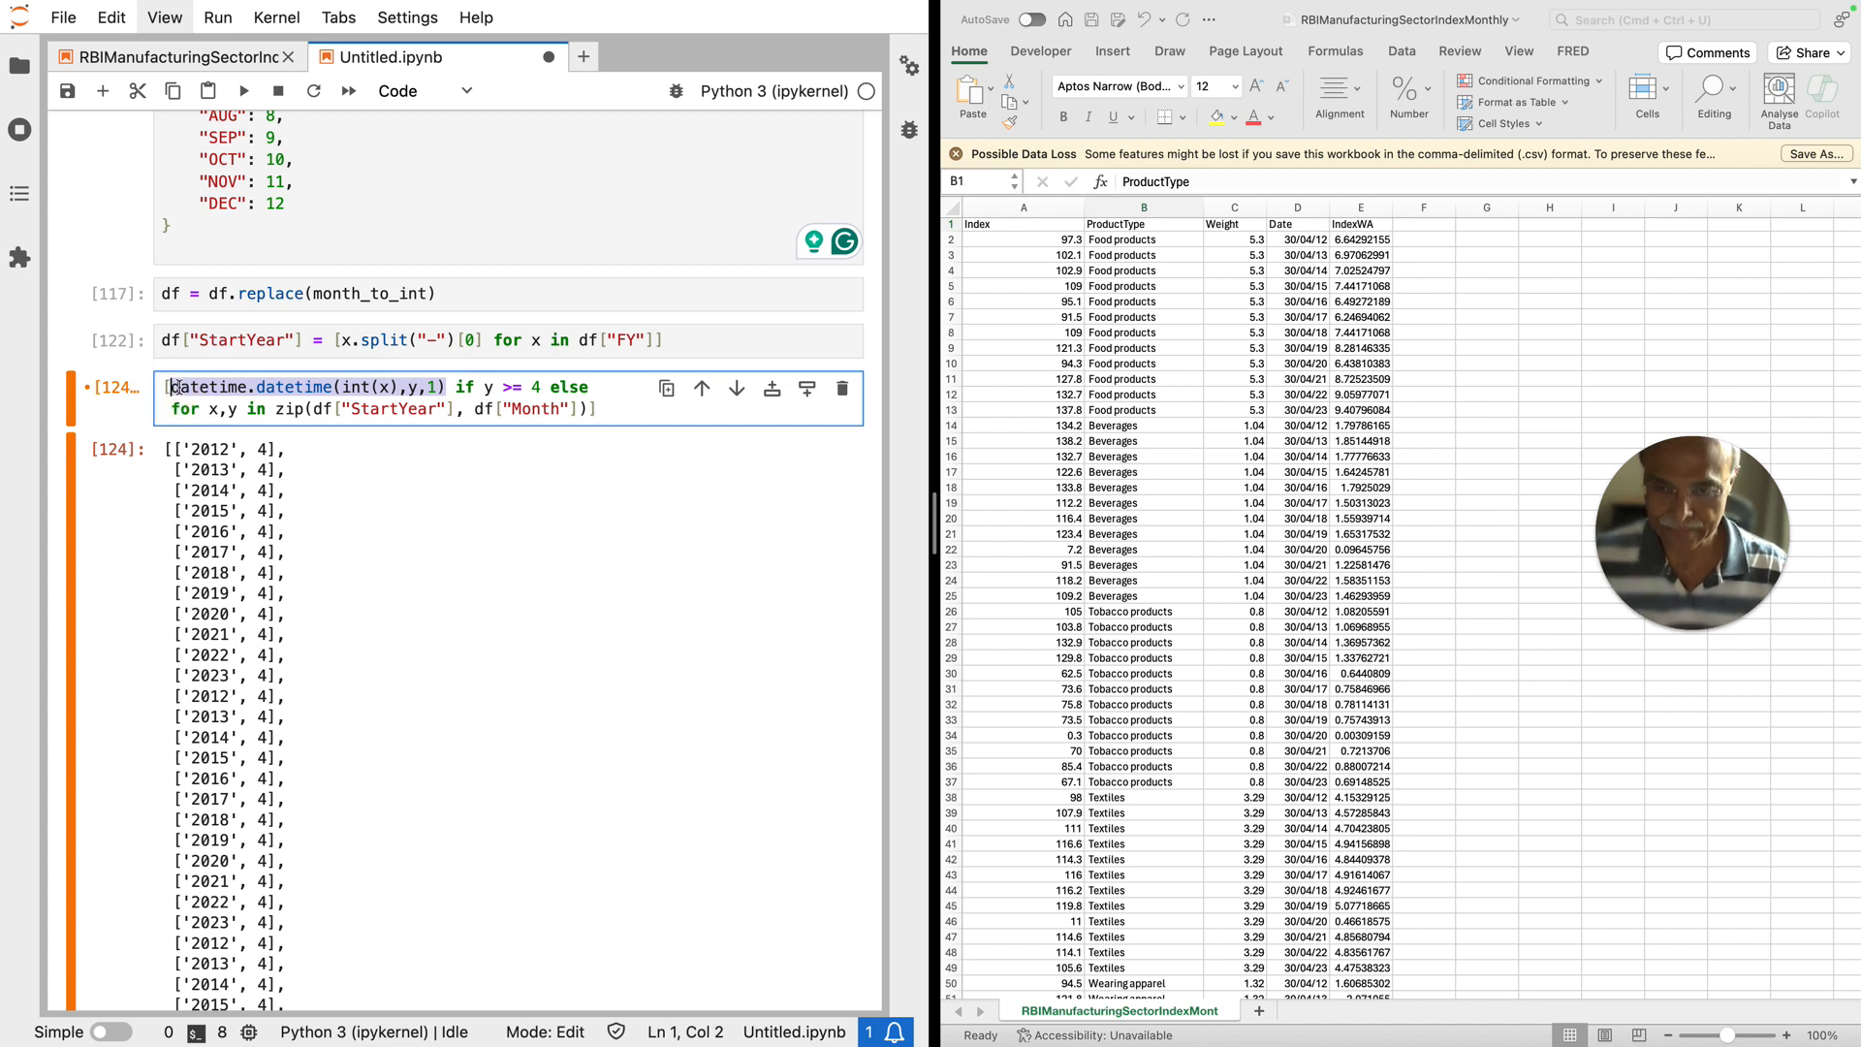
click(172, 409)
text(datetime.datetime(int(x),y,1))
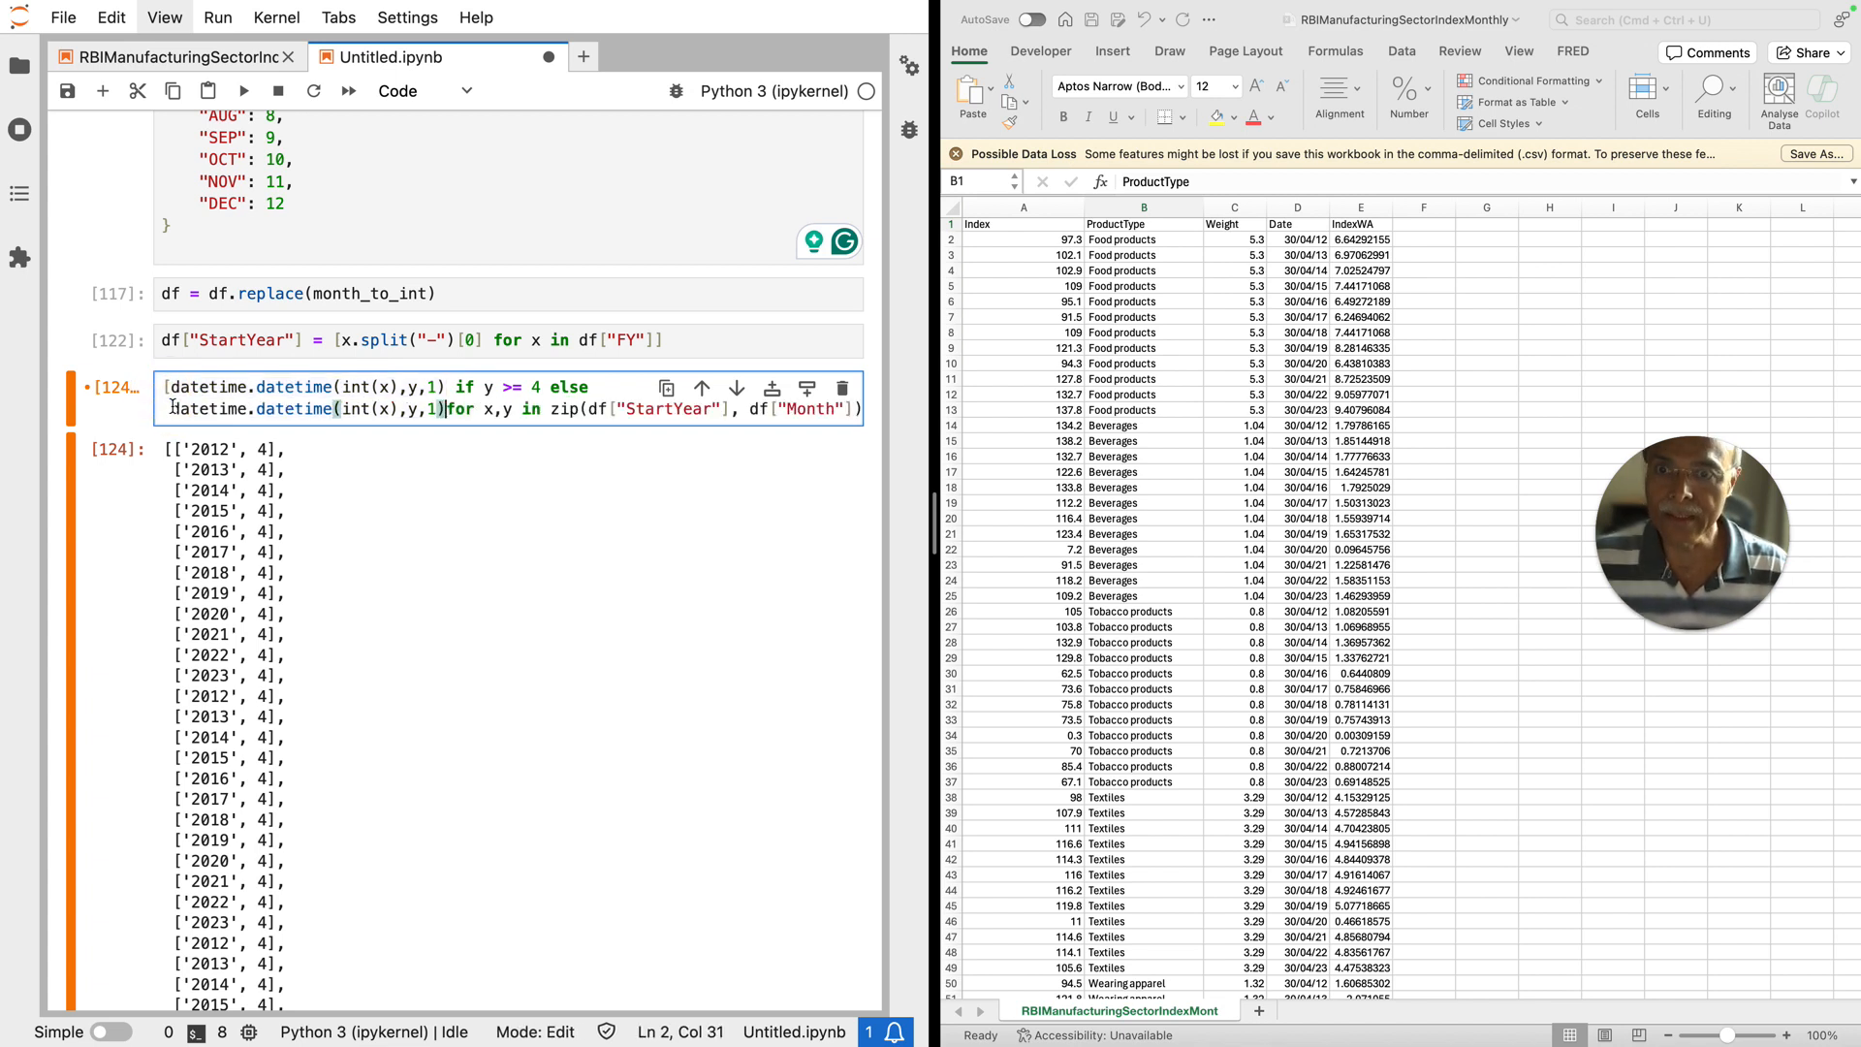
click(396, 409)
text(+1)
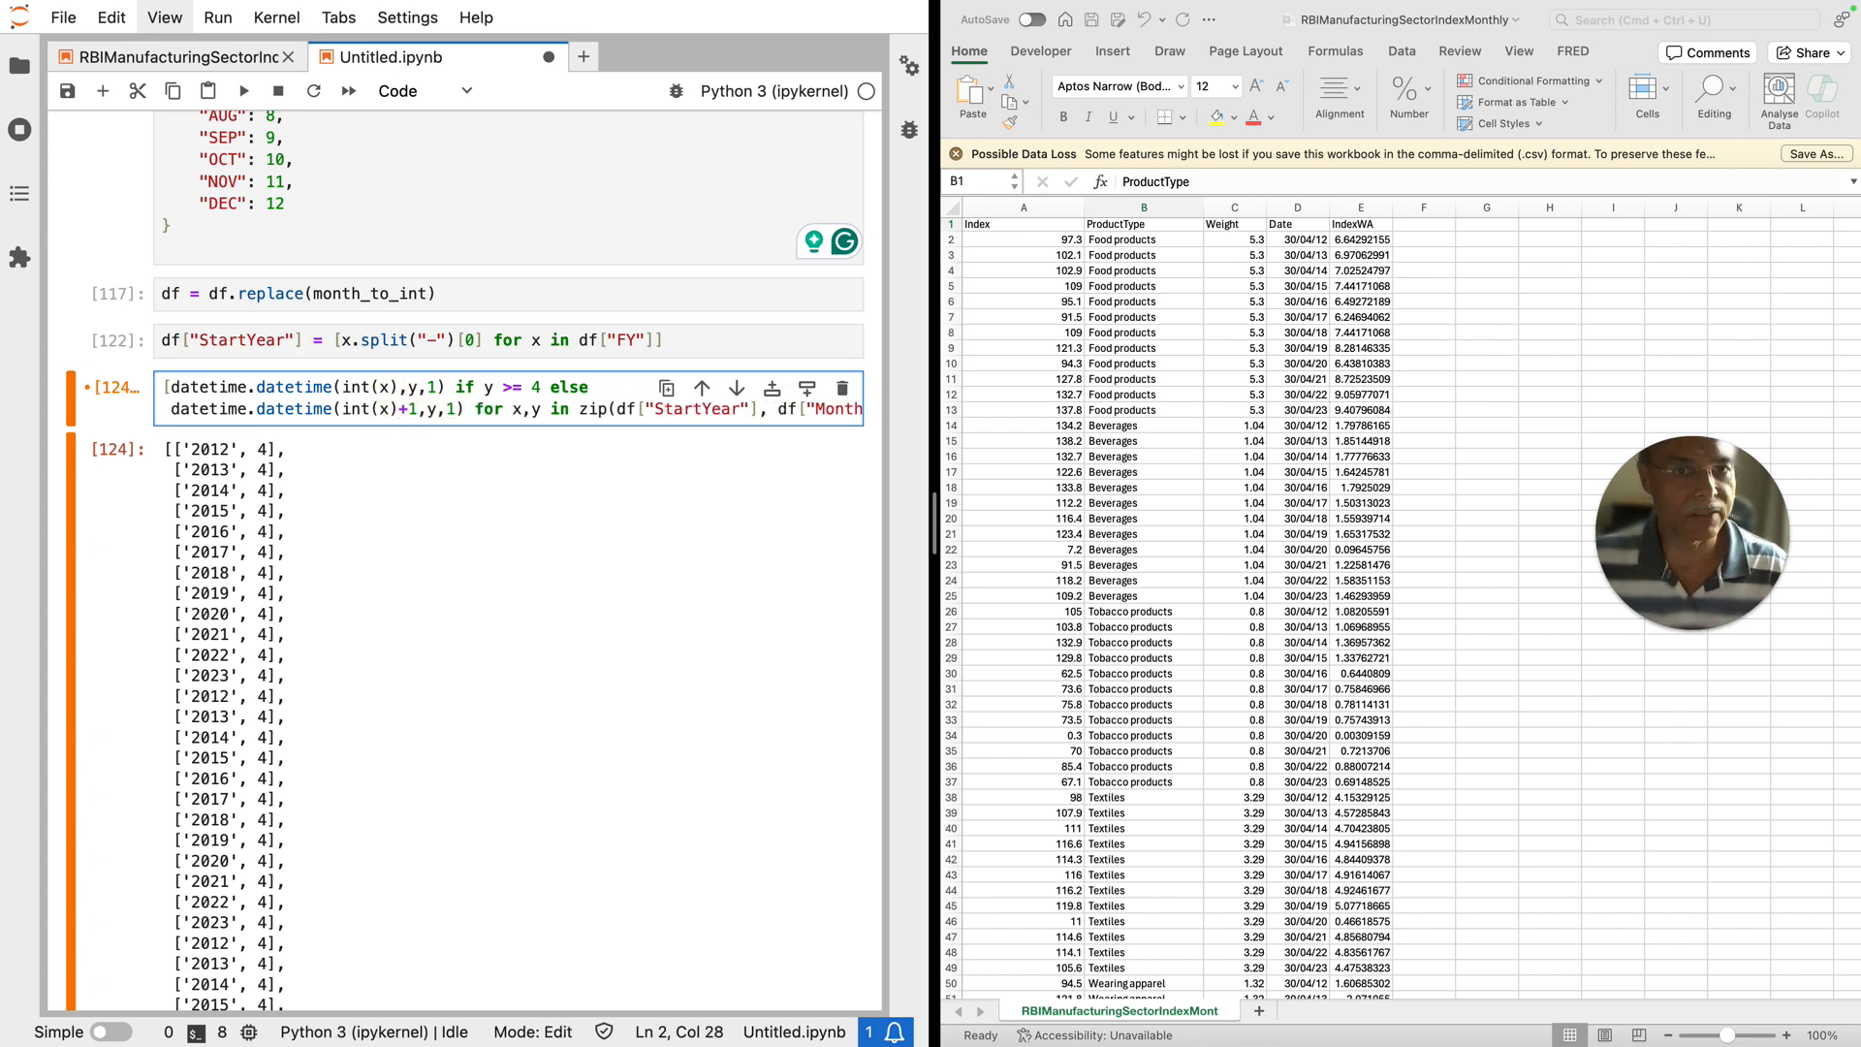
click(531, 402)
key(shift+Return)
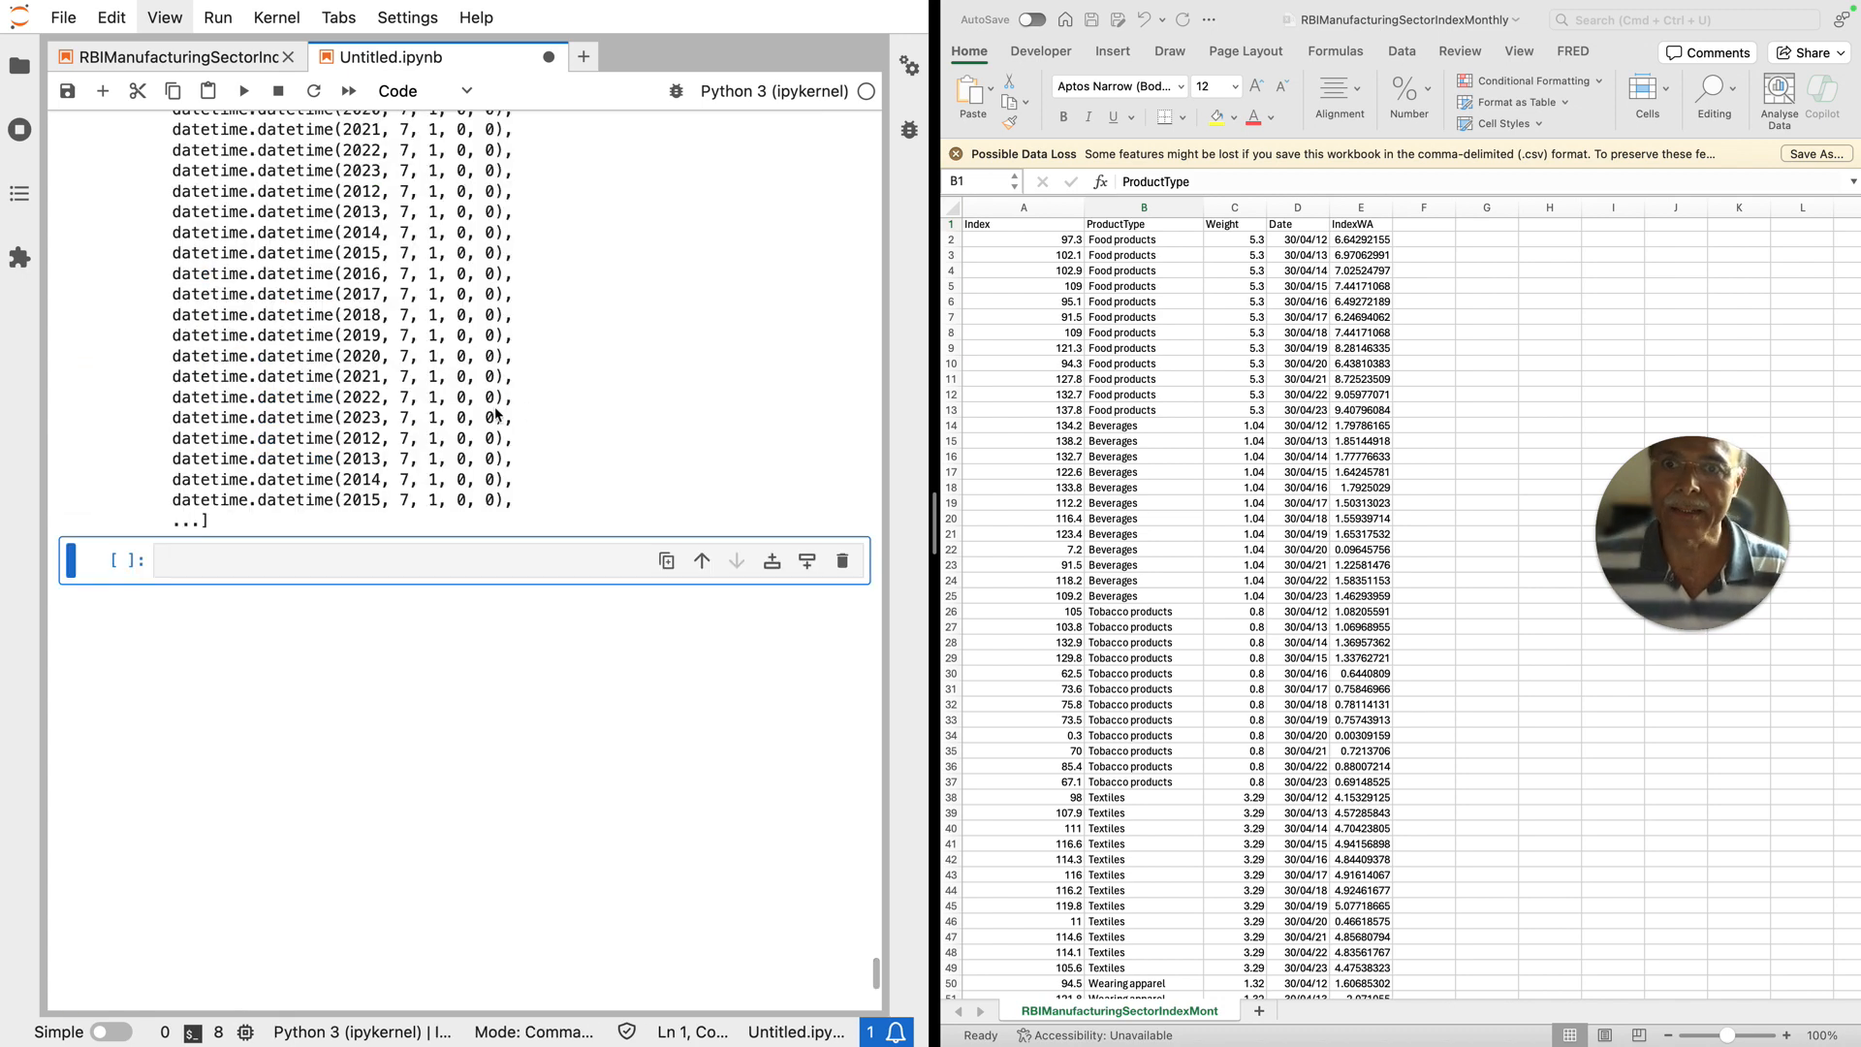
Step: Append .date() to the datetime.datetime(int(x),y,1) call in the first line of the comprehension
scroll(494, 408, up, 10)
scroll(494, 407, up, 15)
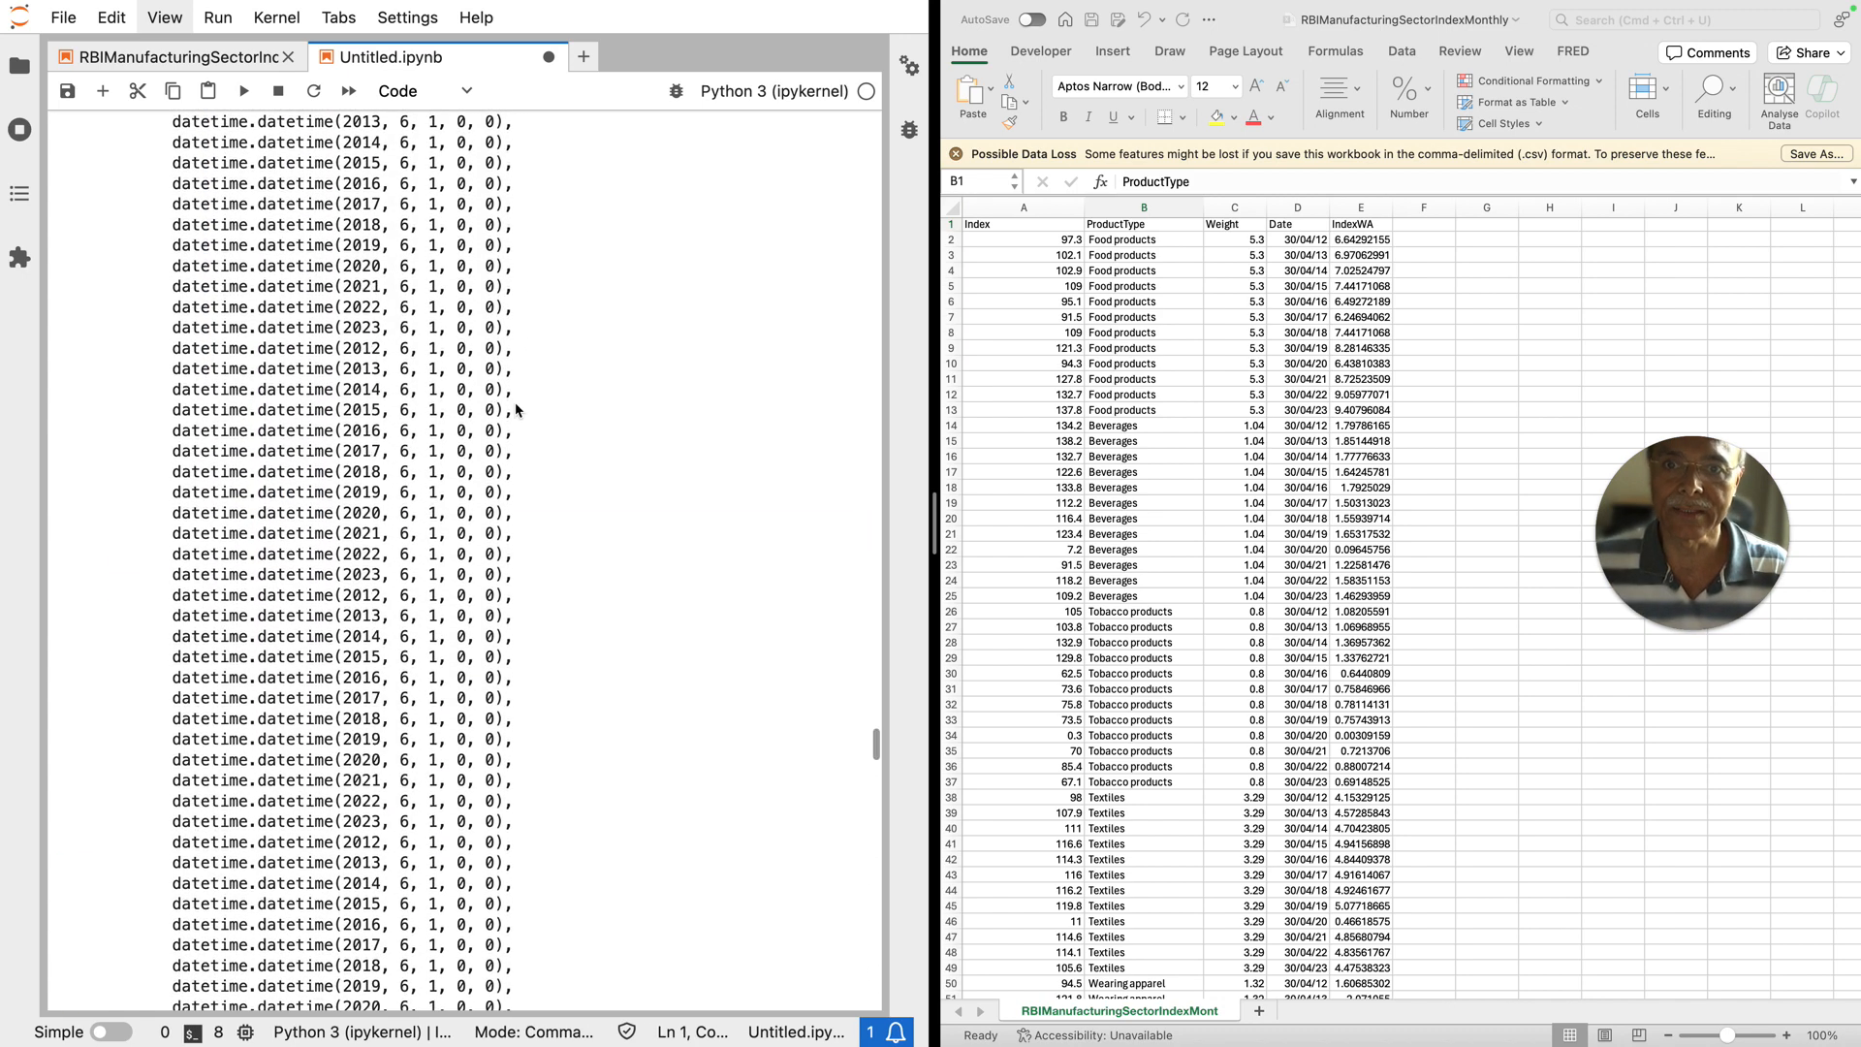
scroll(516, 410, up, 6)
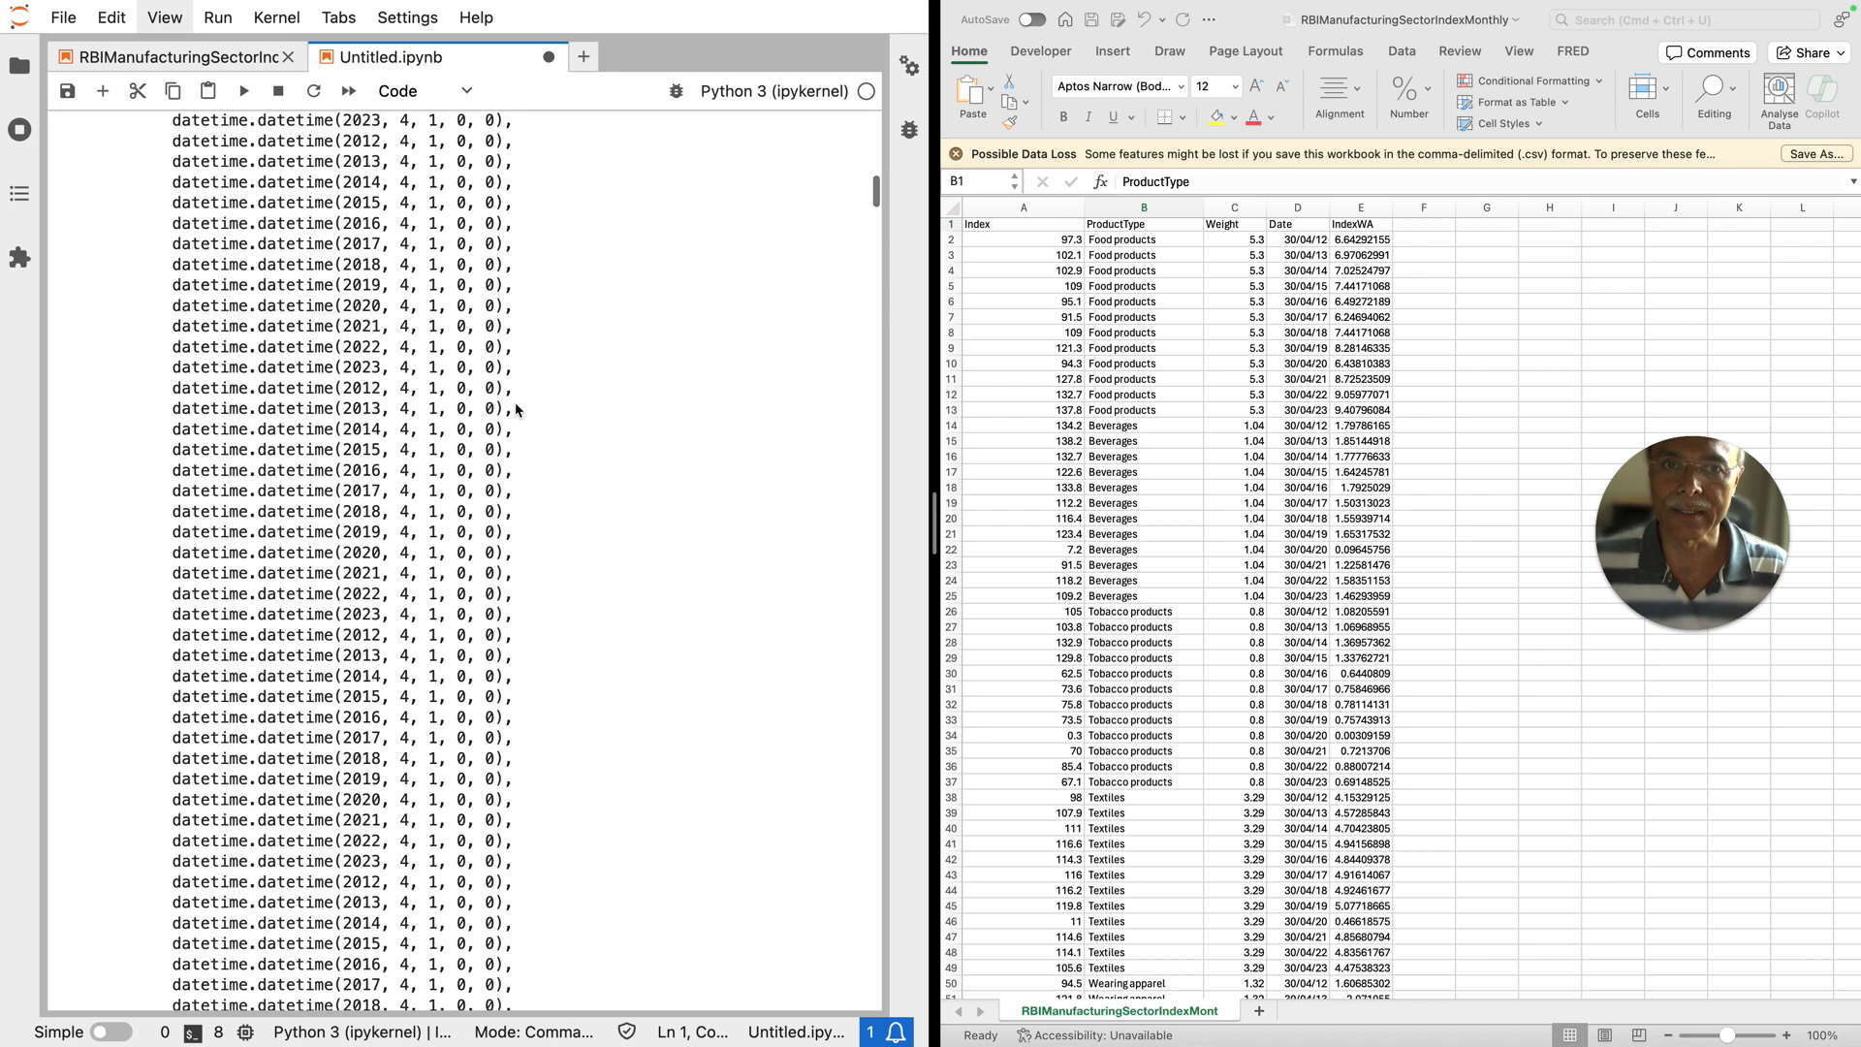
scroll(516, 411, down, 3)
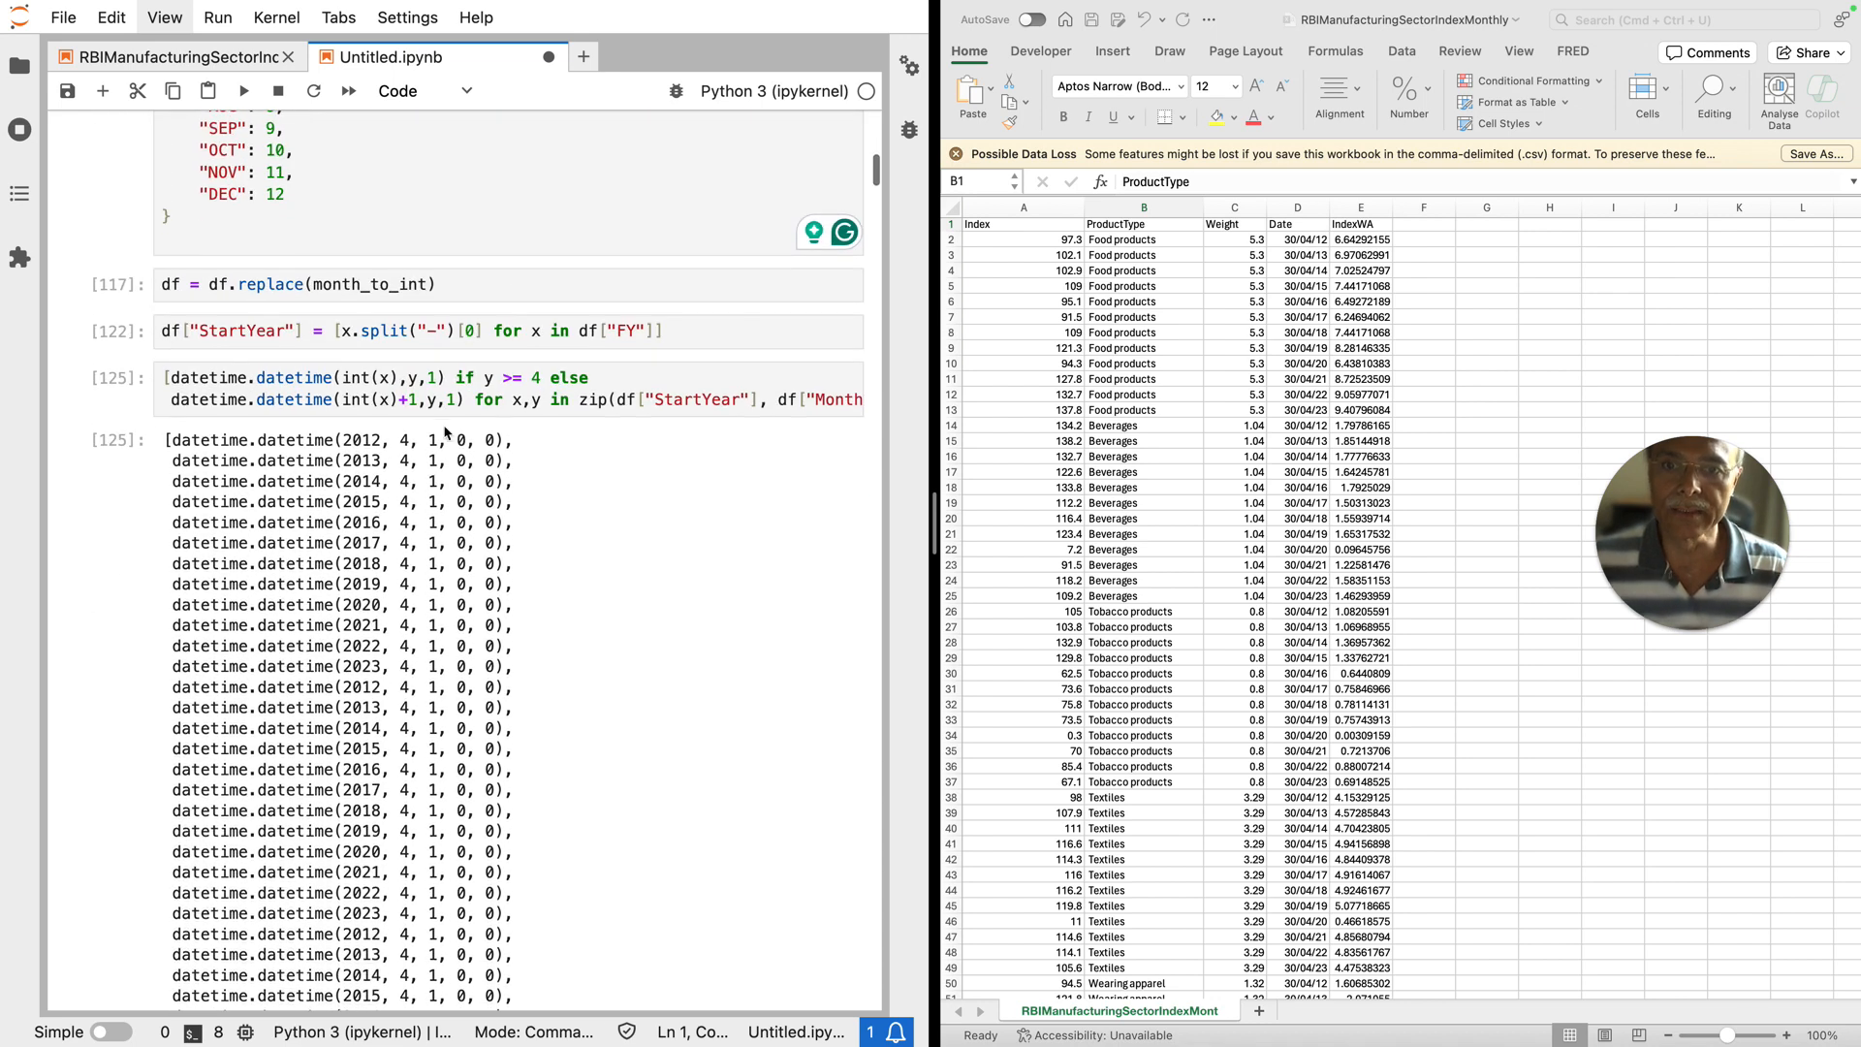
click(449, 379)
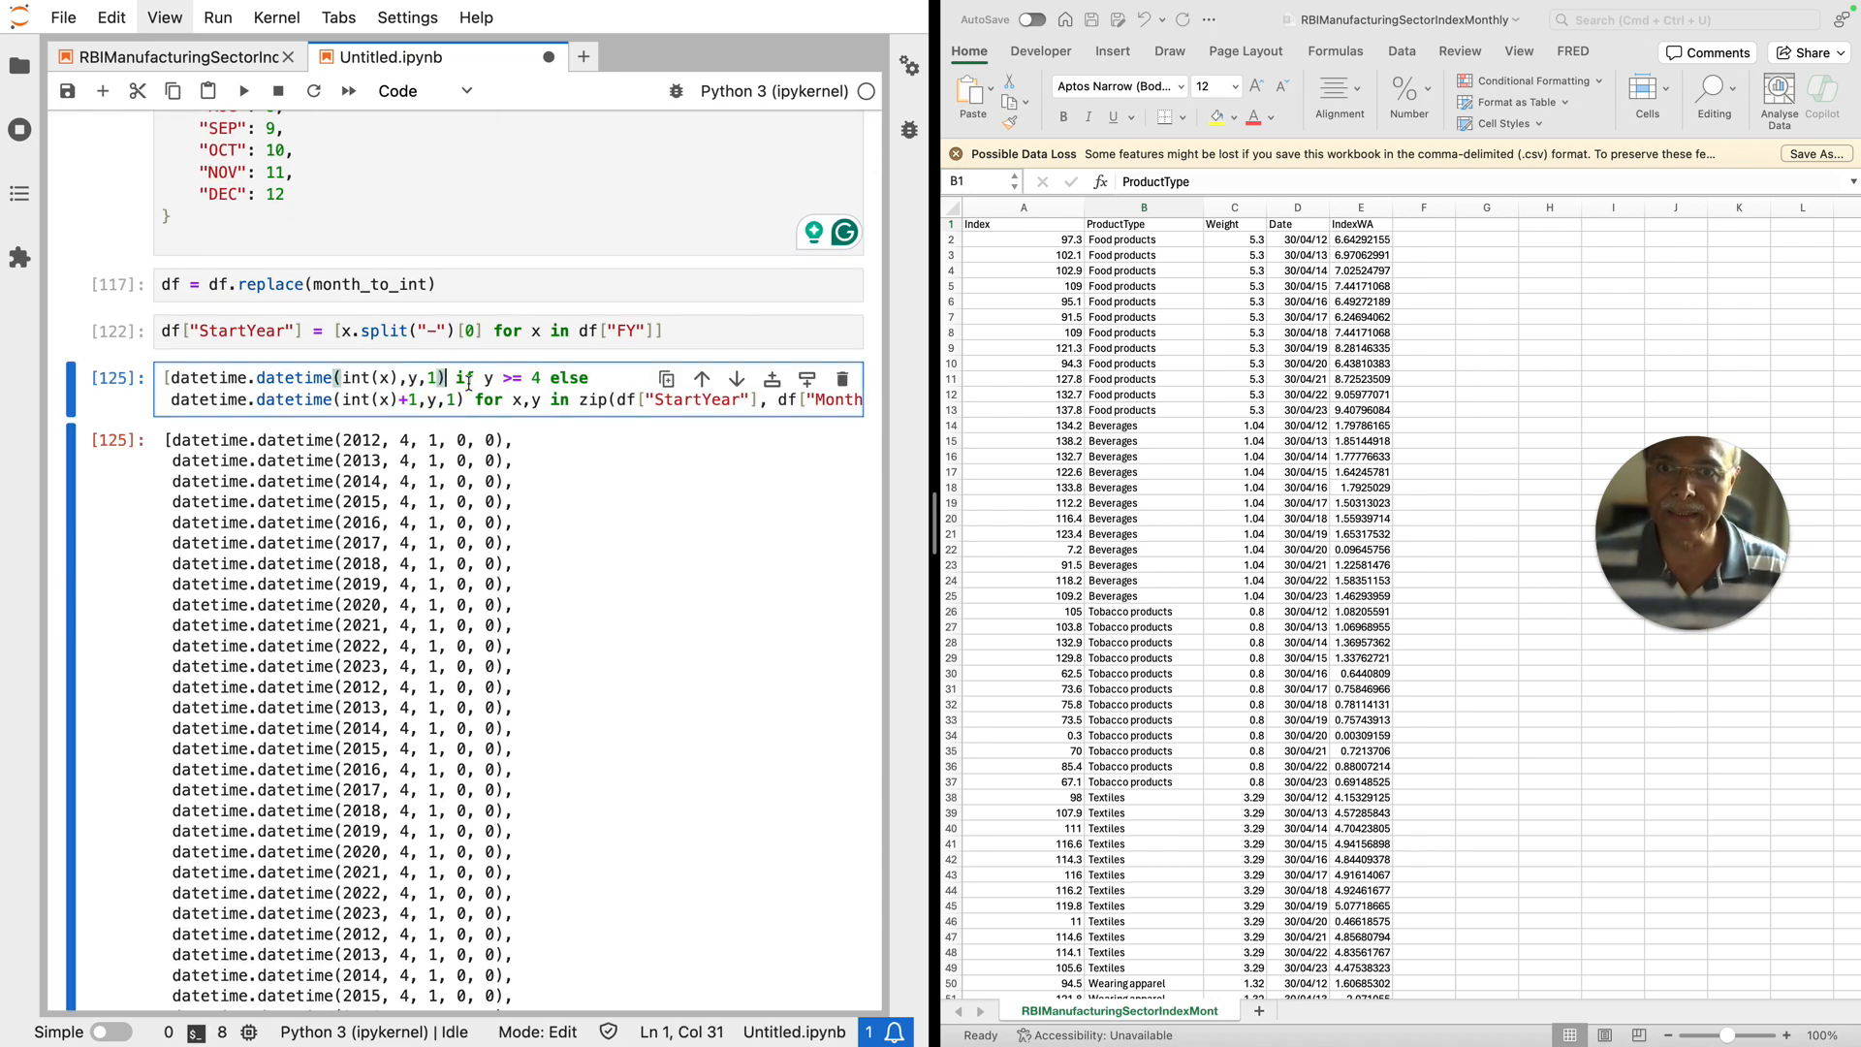
text(.date()
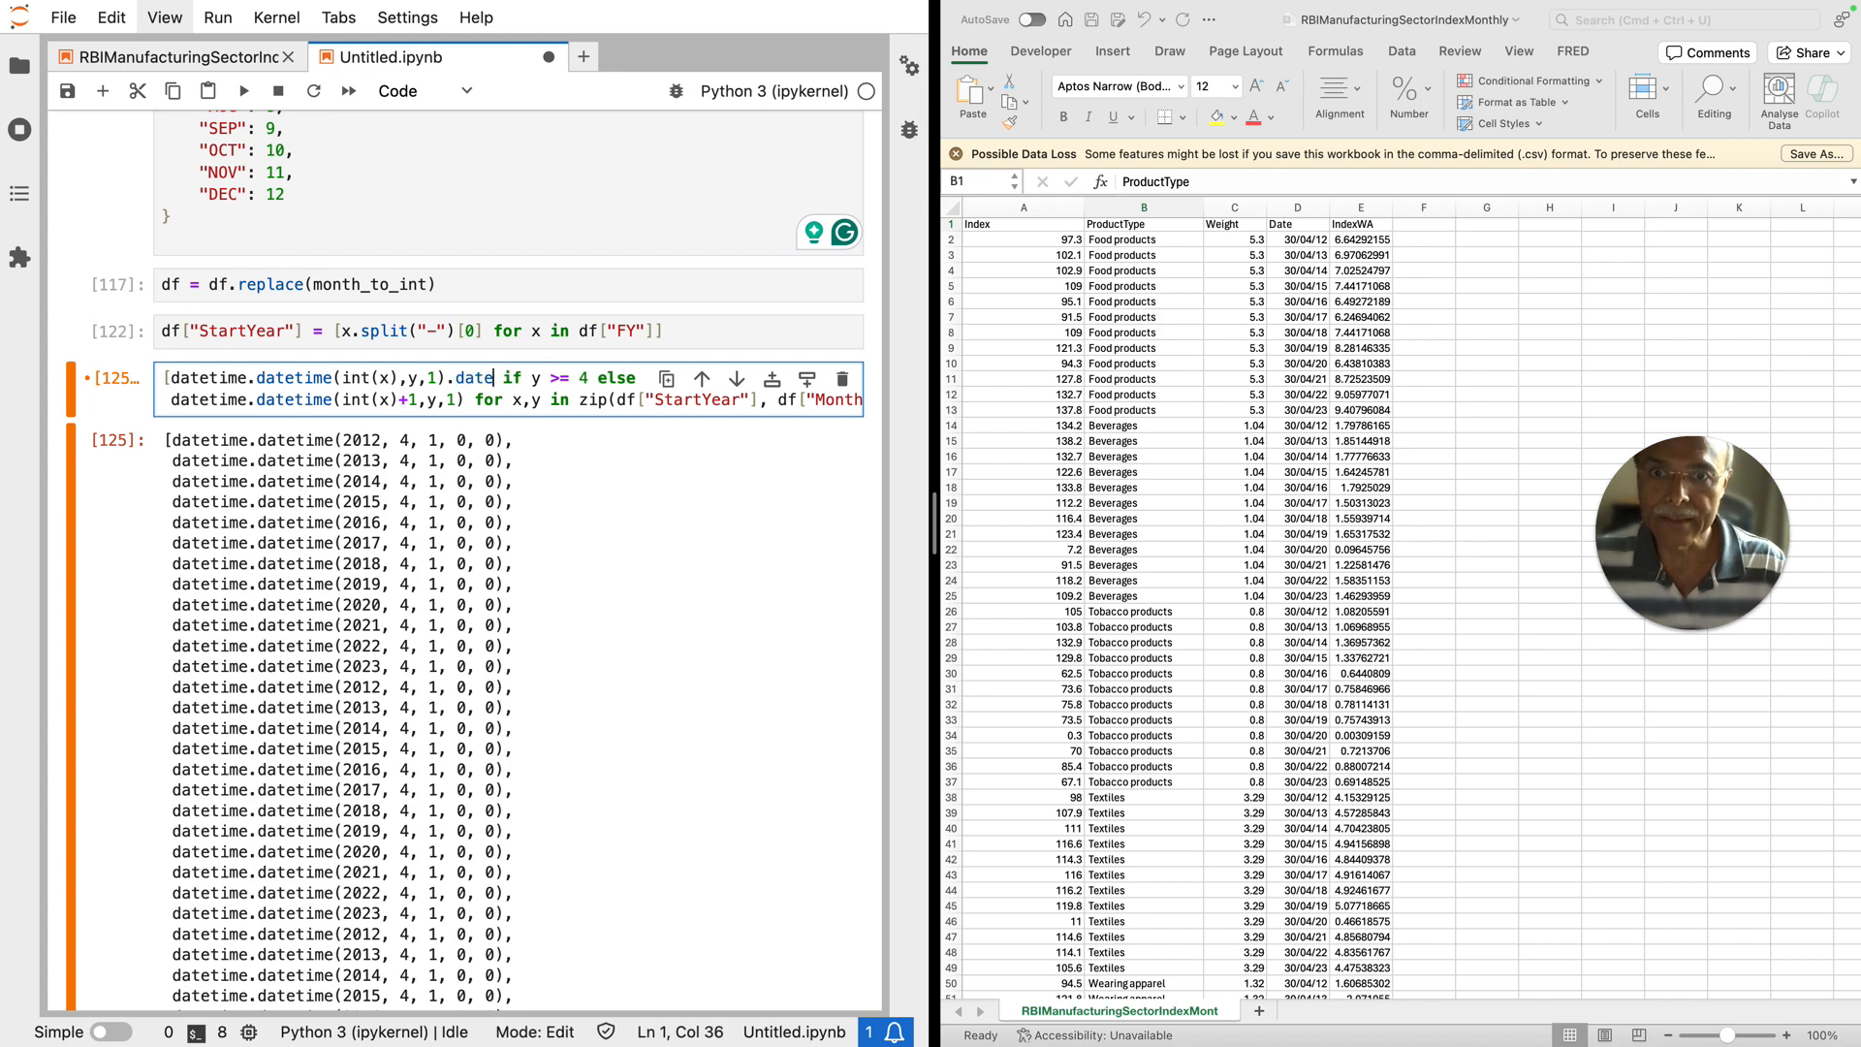
text())
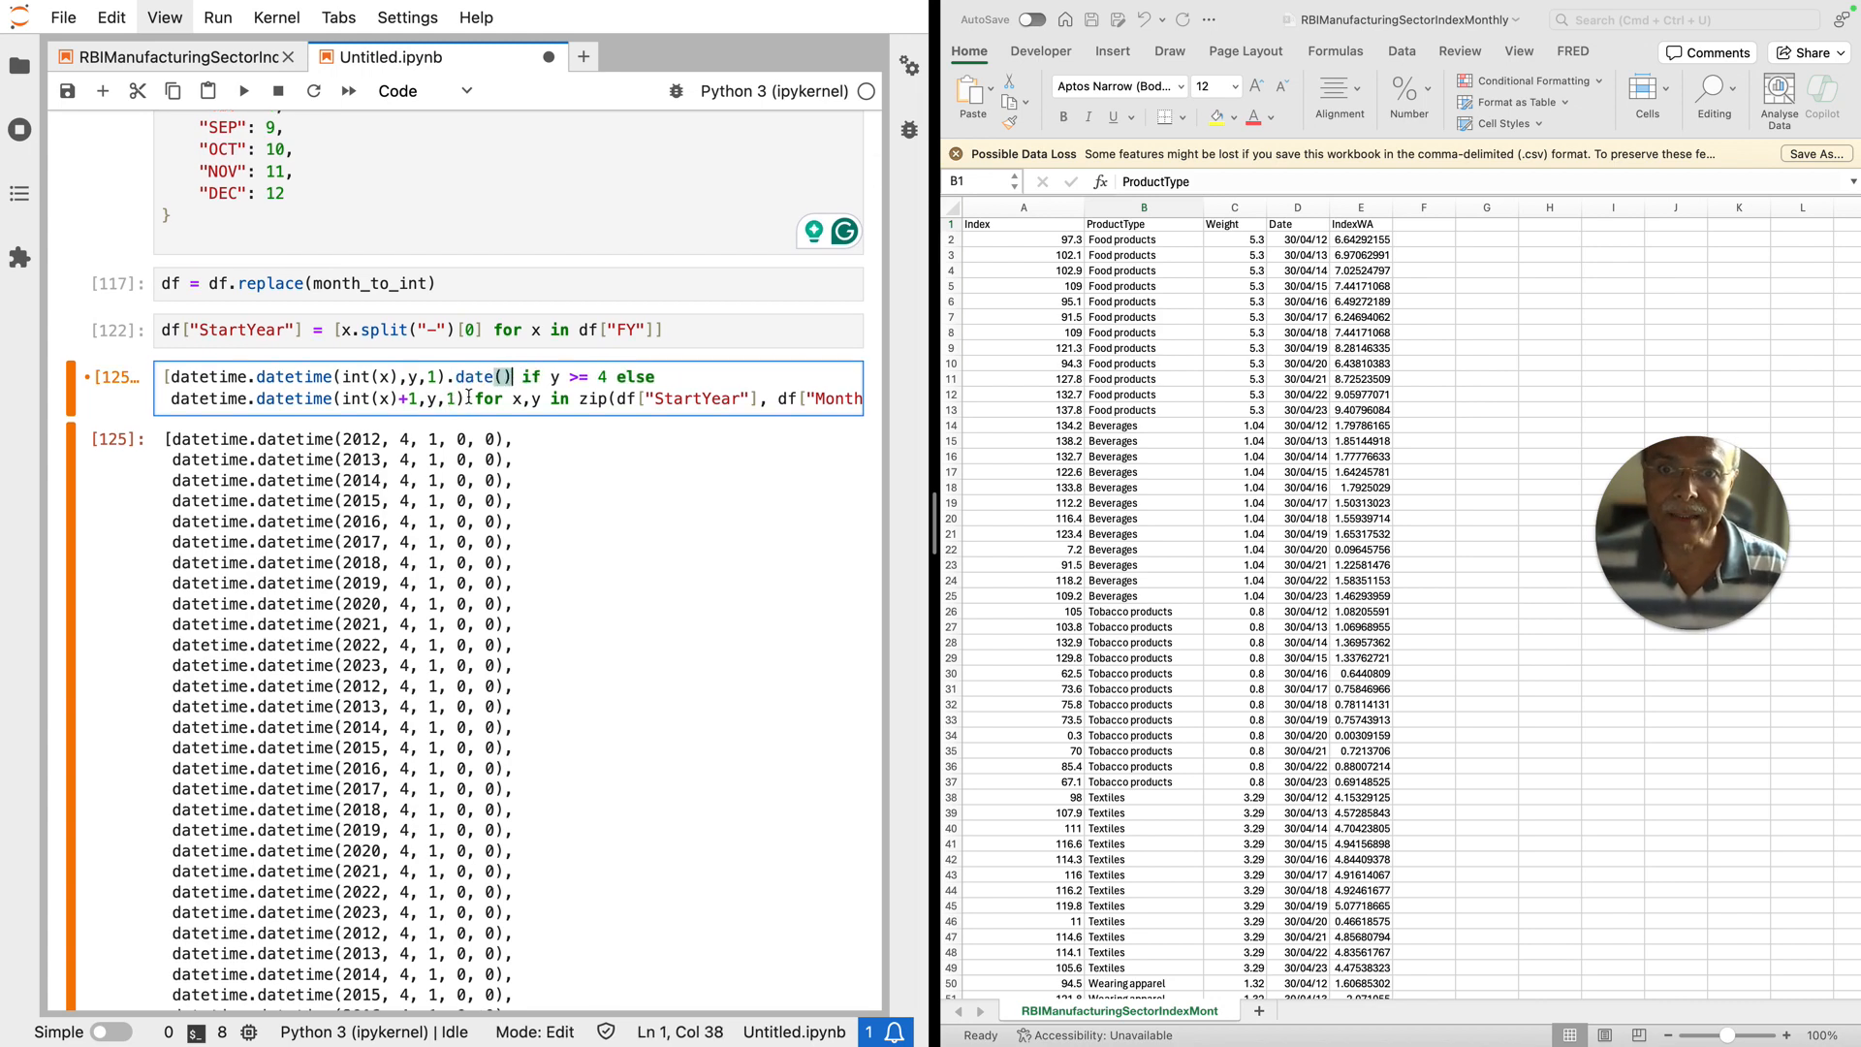
Step: Append .date() to the datetime.datetime(int(x)+1,y,1) call in the else branch, run the cell and review the resulting dates
click(466, 399)
text(.date)
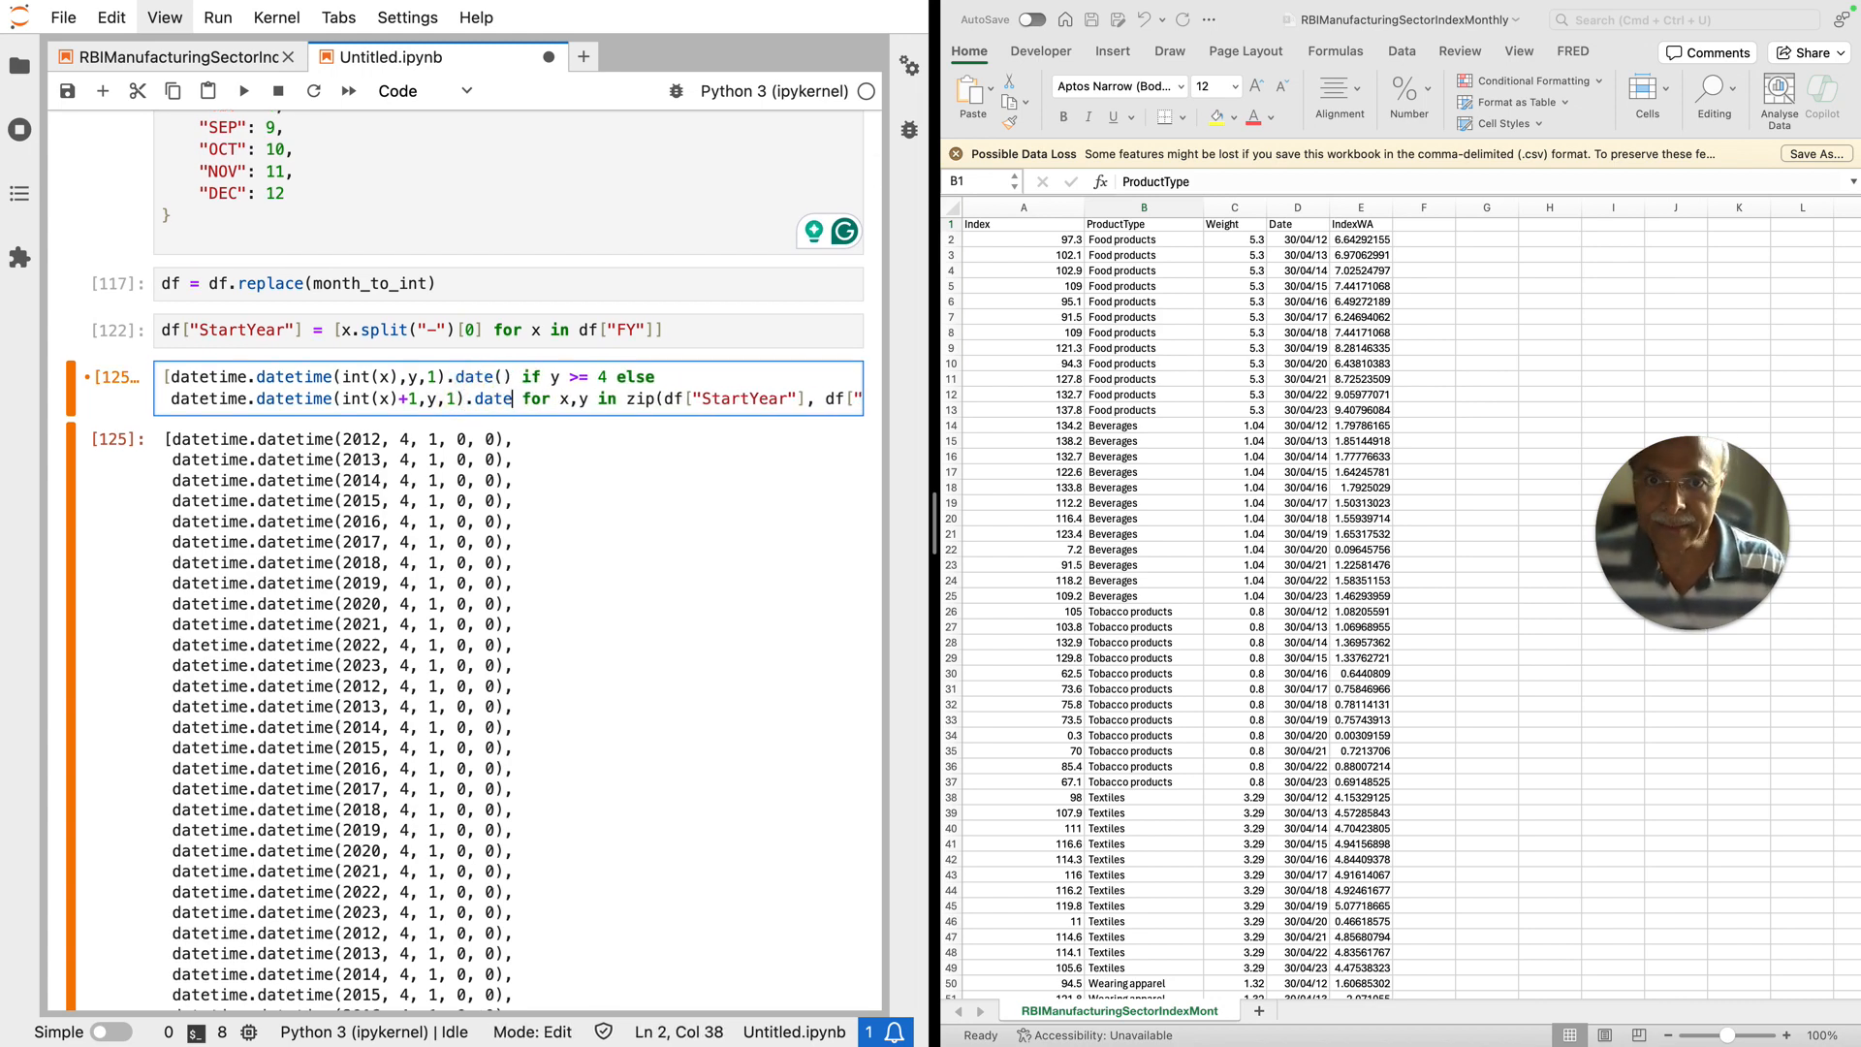
text(())
key(shift+Return)
scroll(462, 396, up, 5)
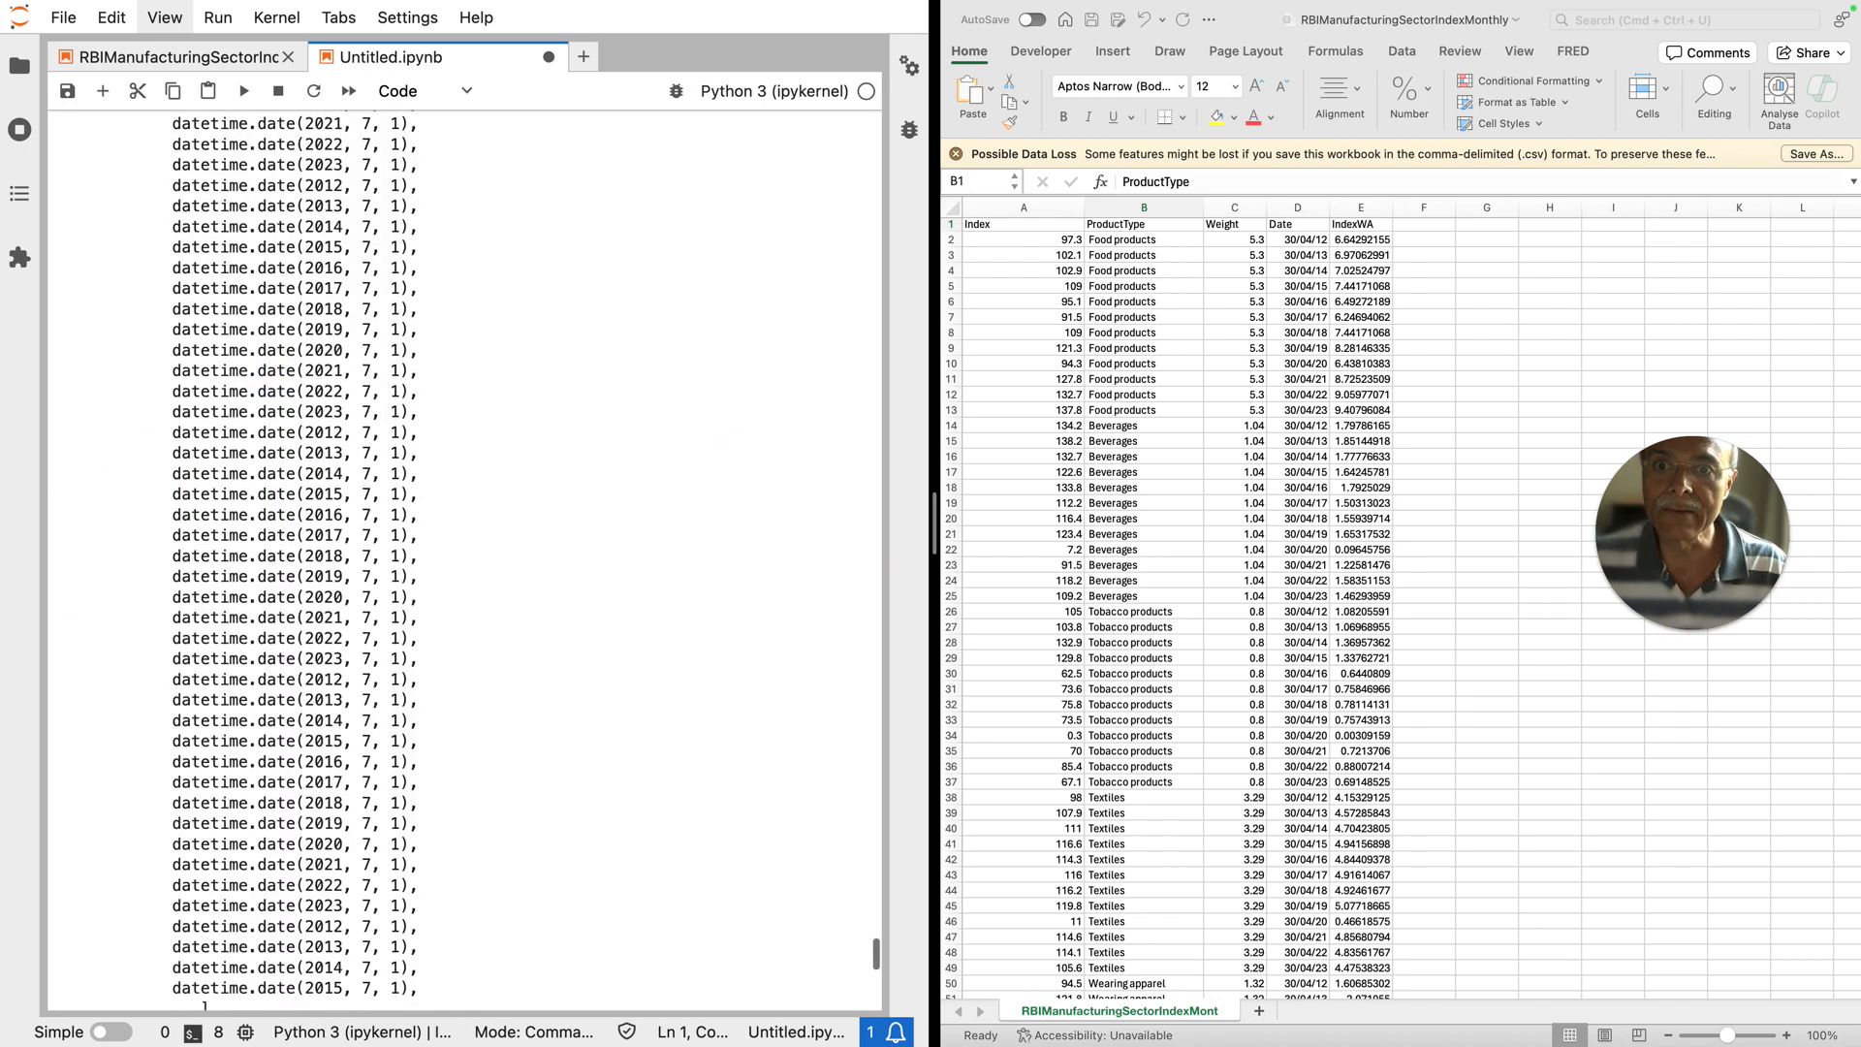
scroll(454, 395, up, 10)
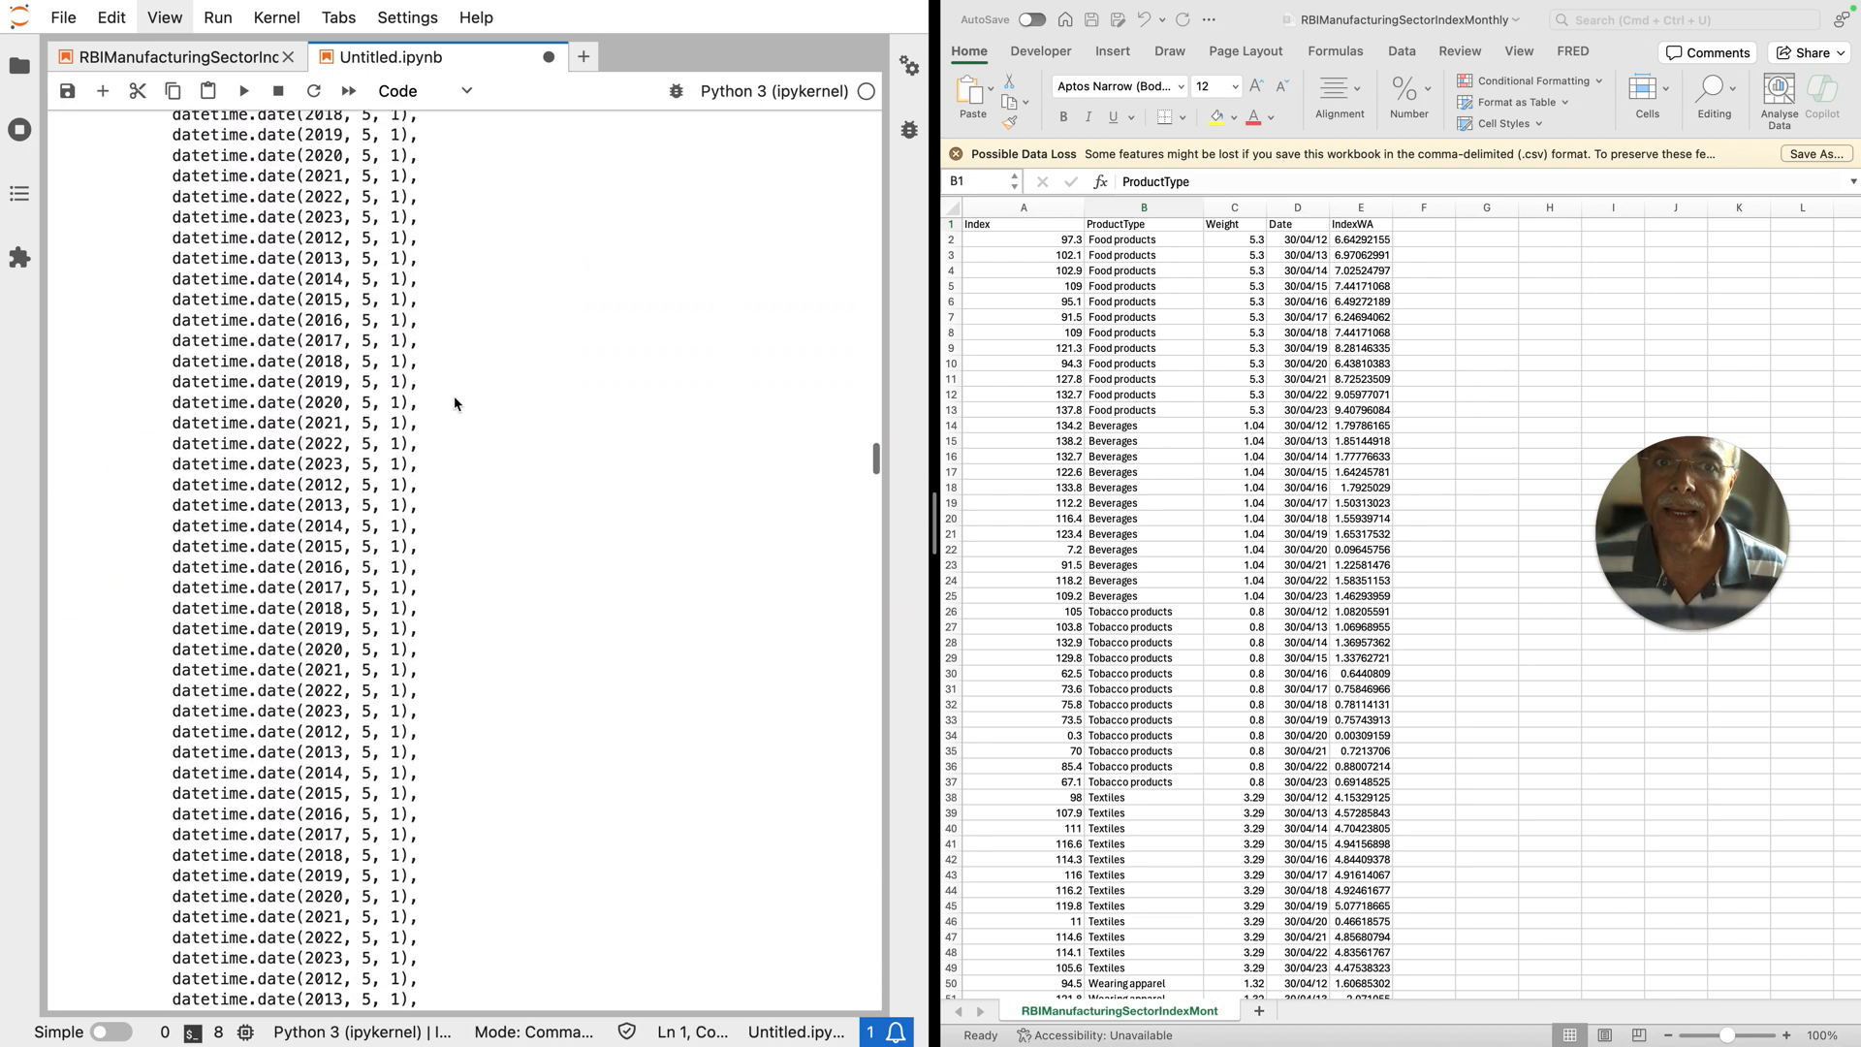
scroll(454, 395, up, 15)
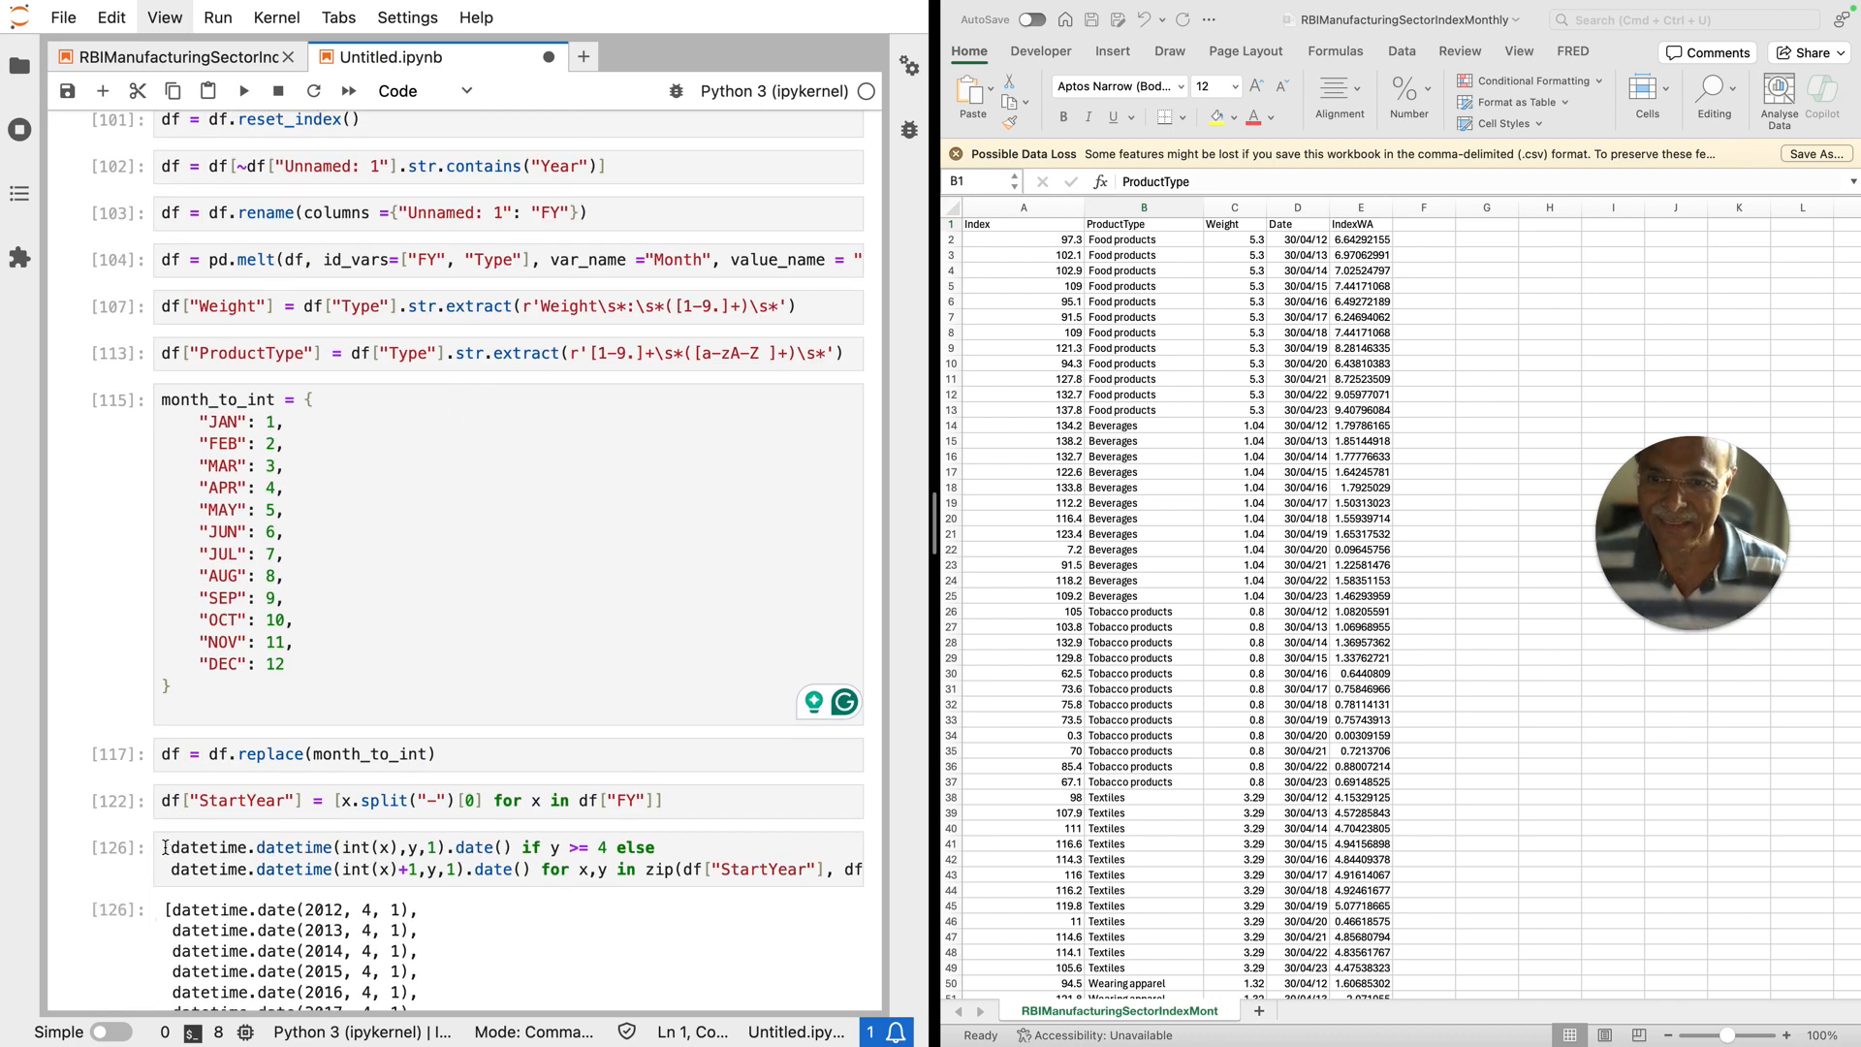
Step: Assign the date list comprehension to df["Date"] and run the cell
click(164, 847)
text(df[")
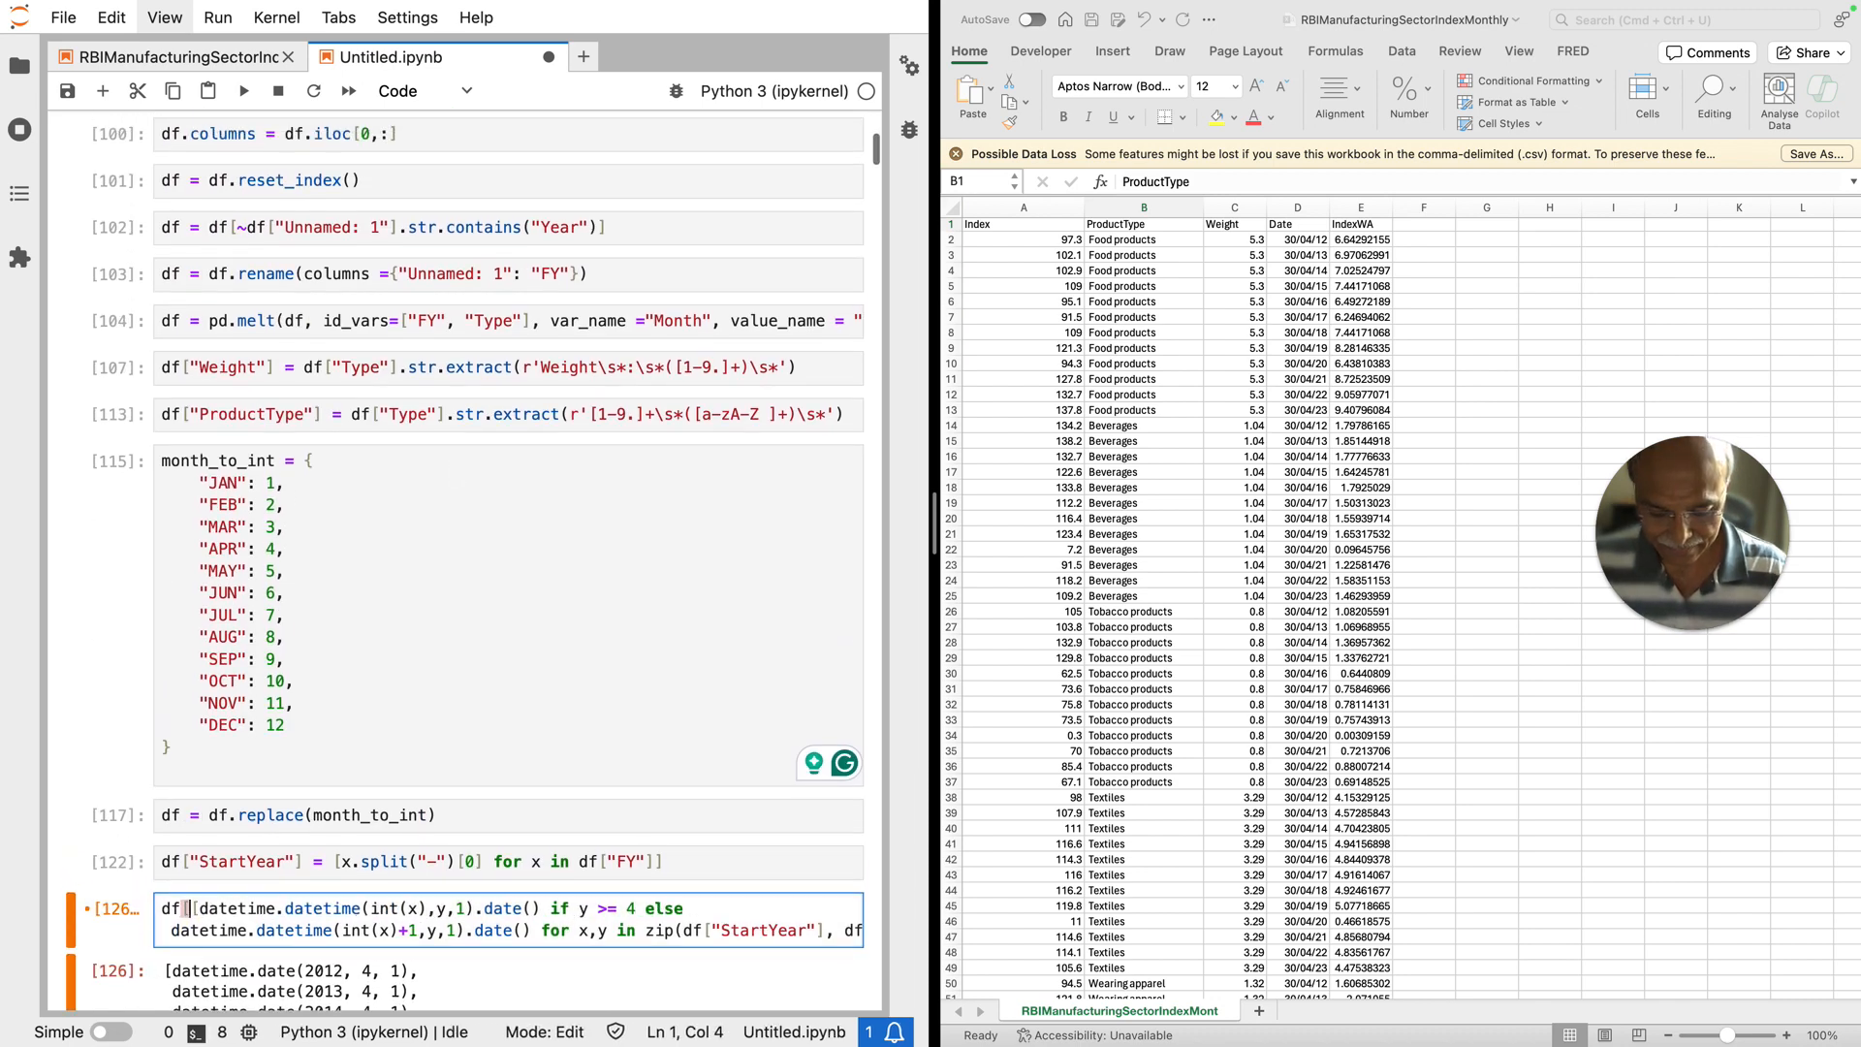
text(Date")
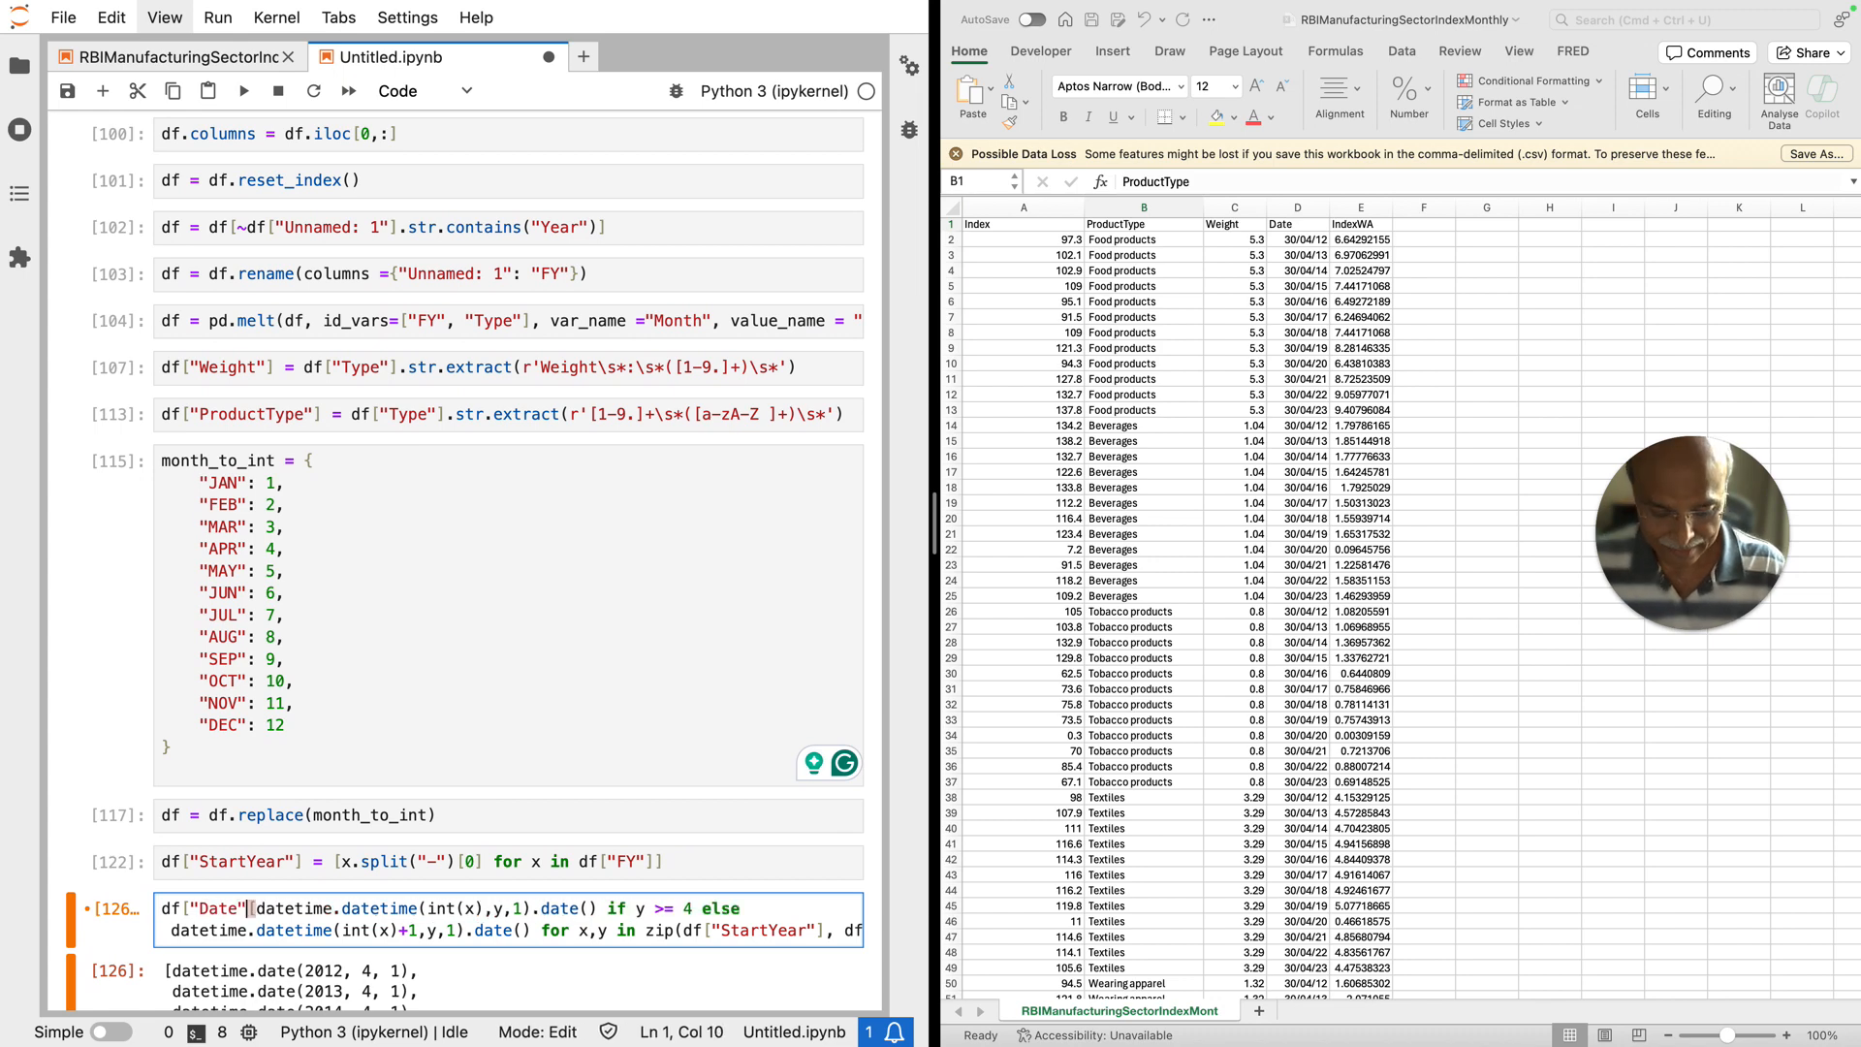
text(})
key(BackSpace)
key(BackSpace)
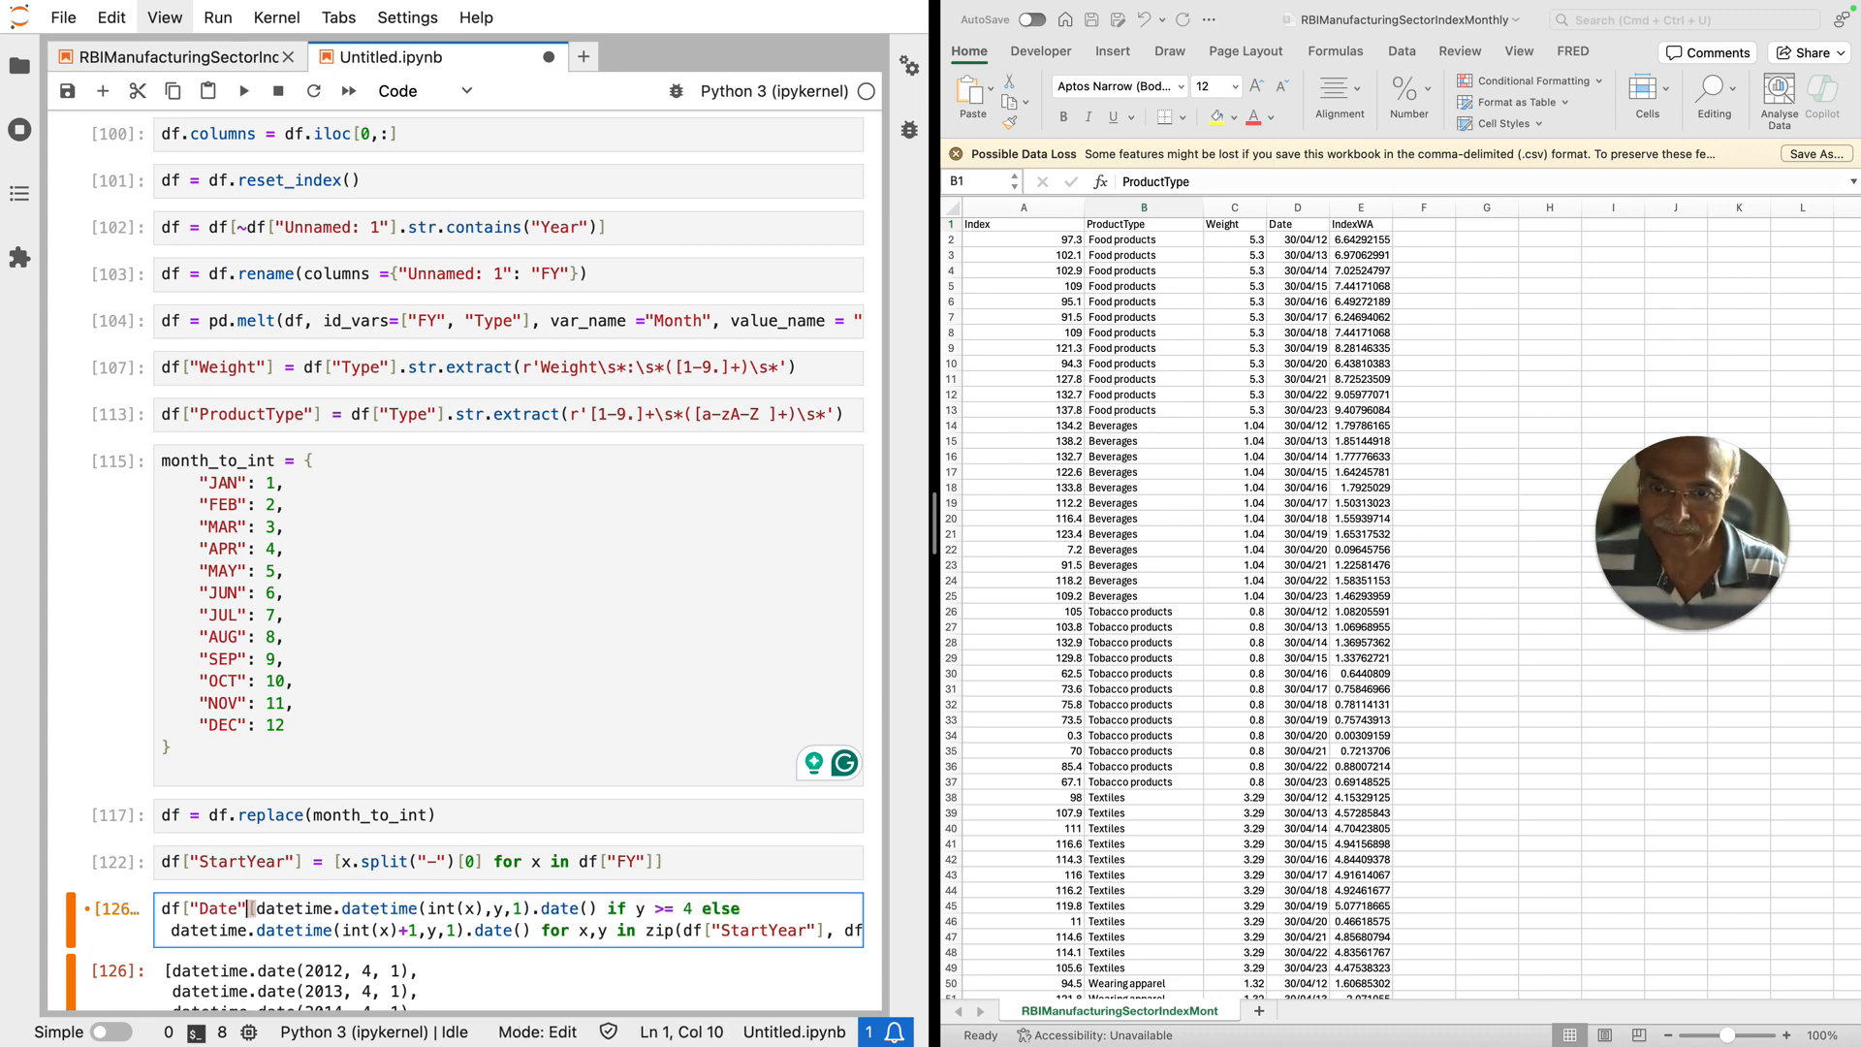
text(] =)
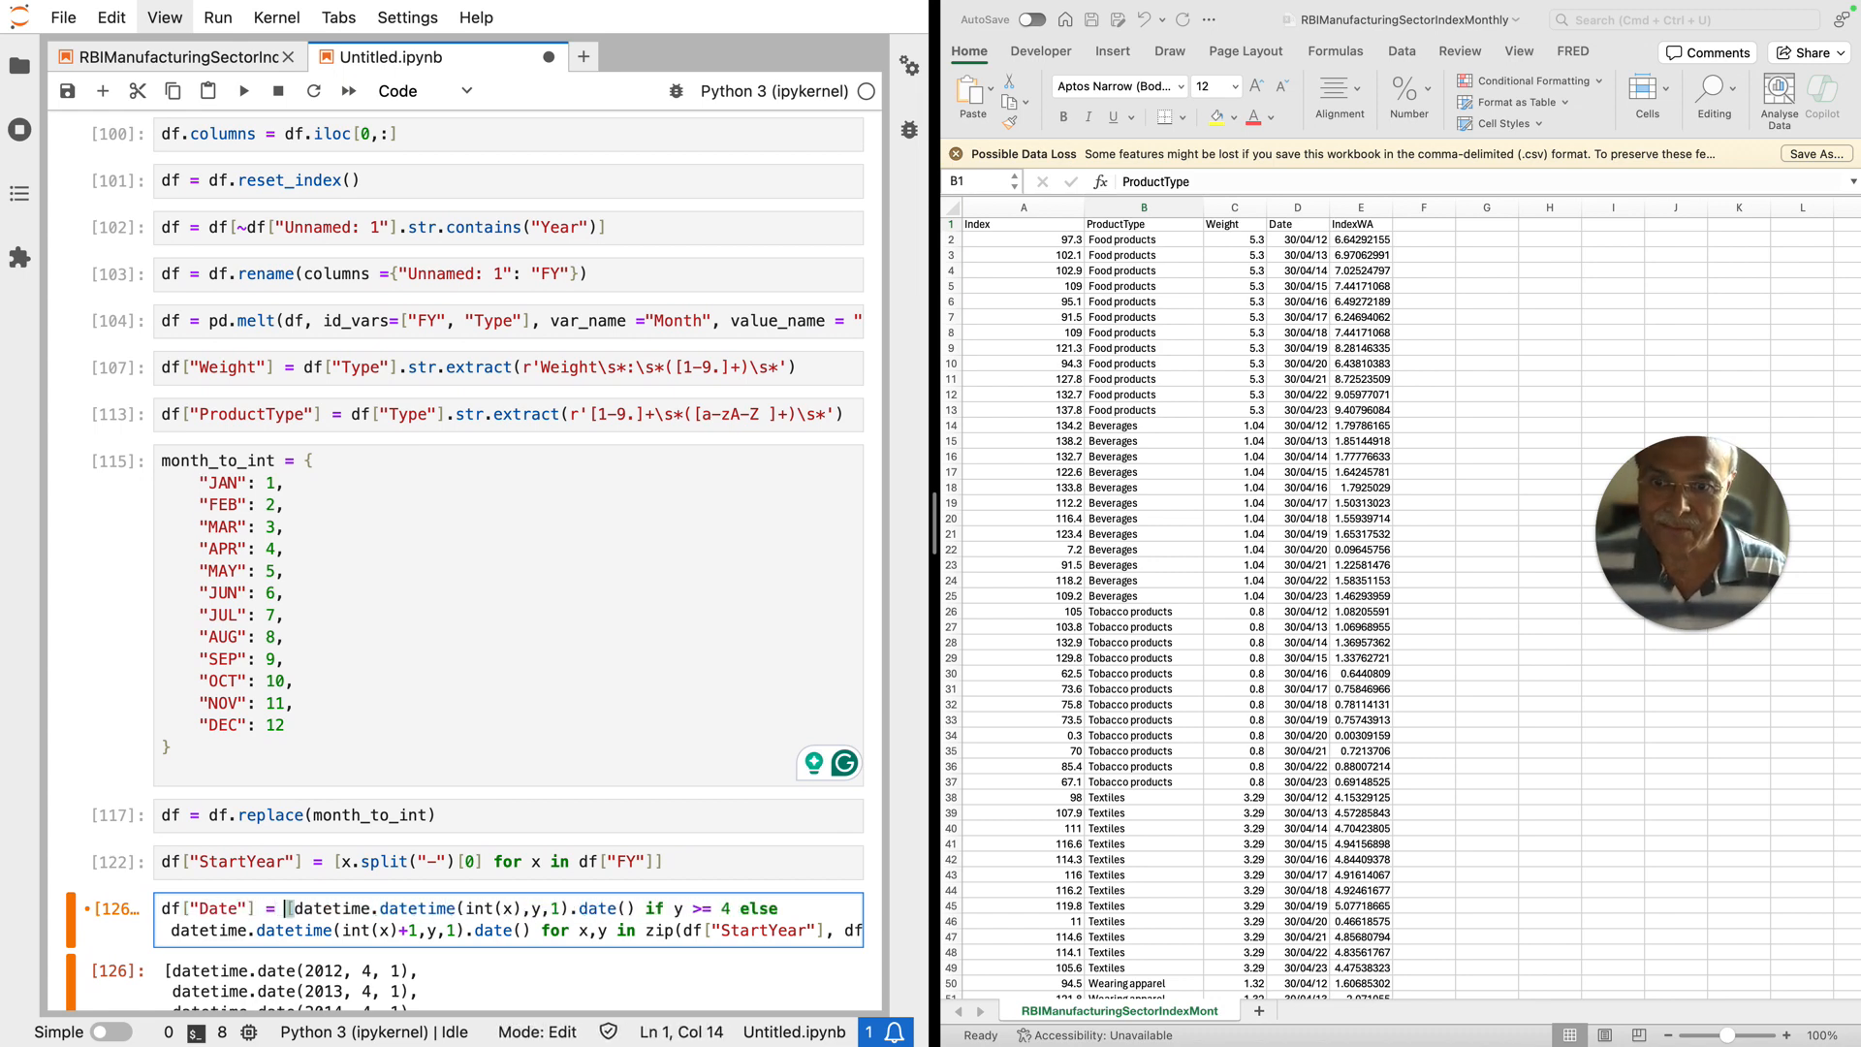
key(shift+Return)
Step: Display df in the new empty cell to check the Date column
click(194, 531)
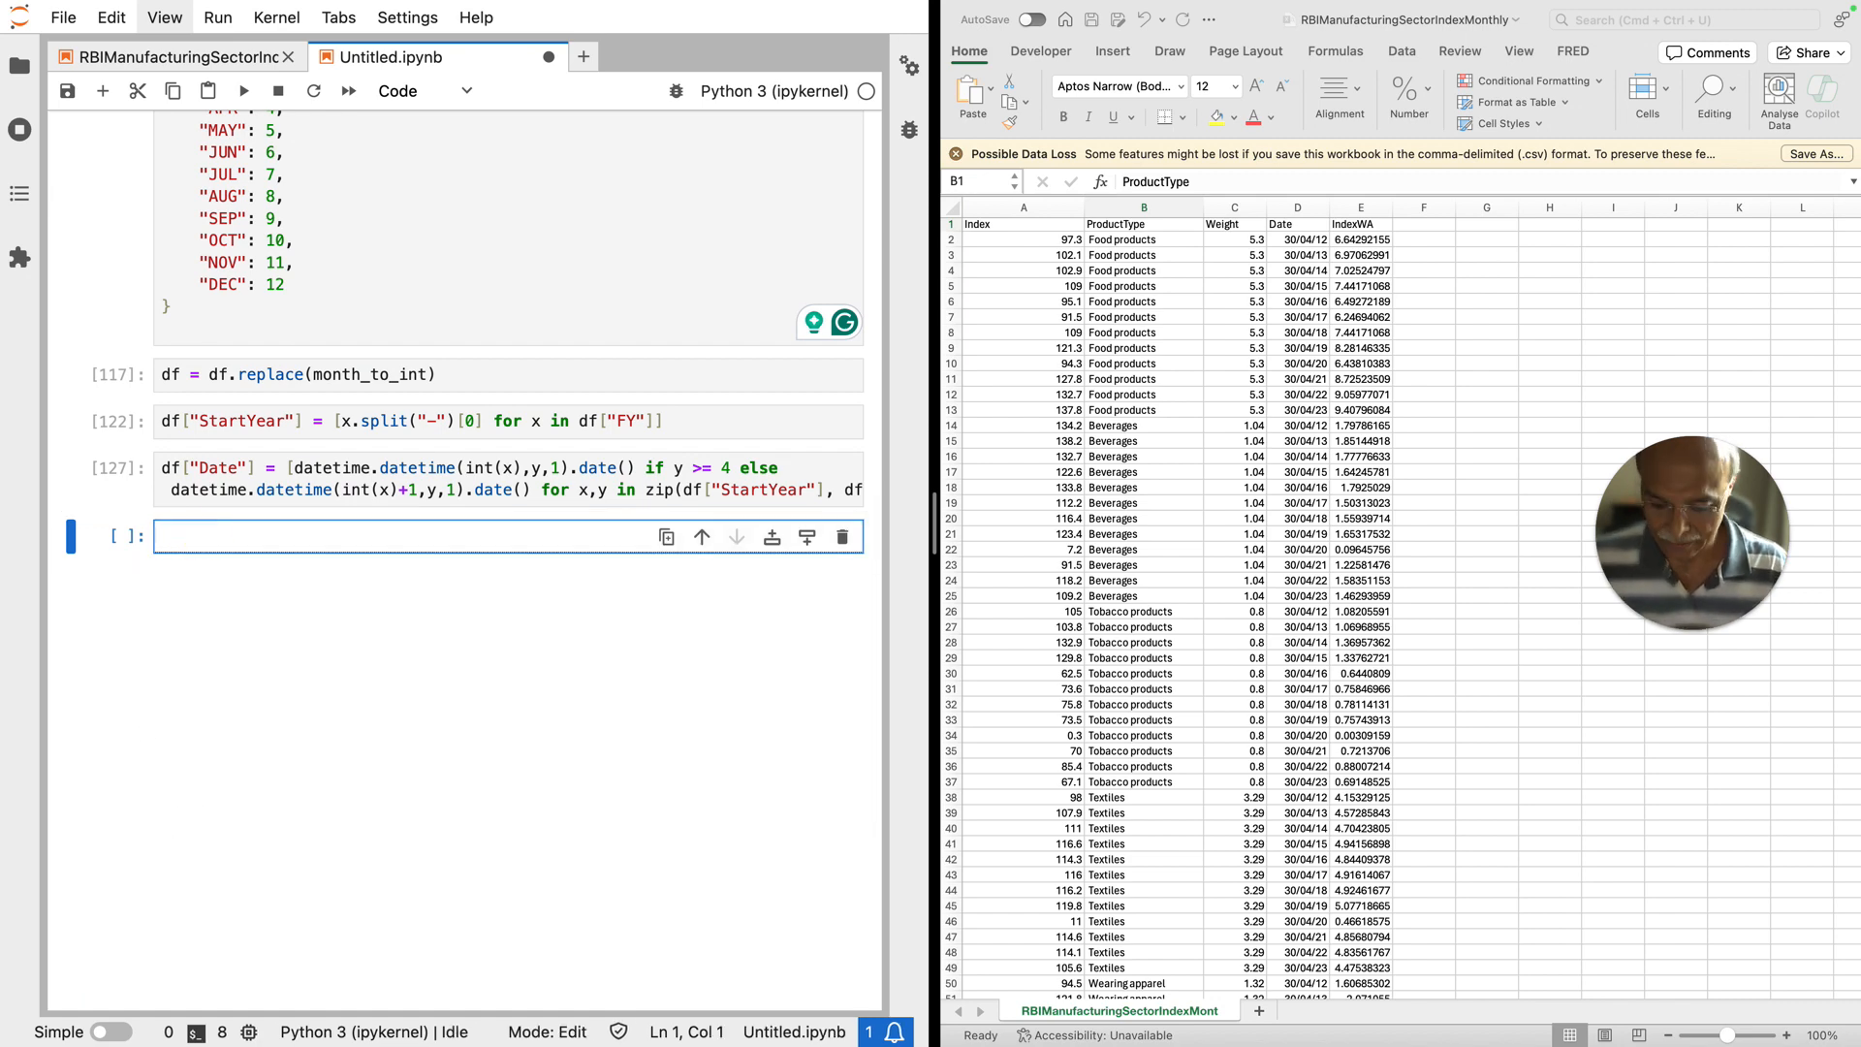
text(df)
key(shift+Return)
scroll(350, 685, up, 10)
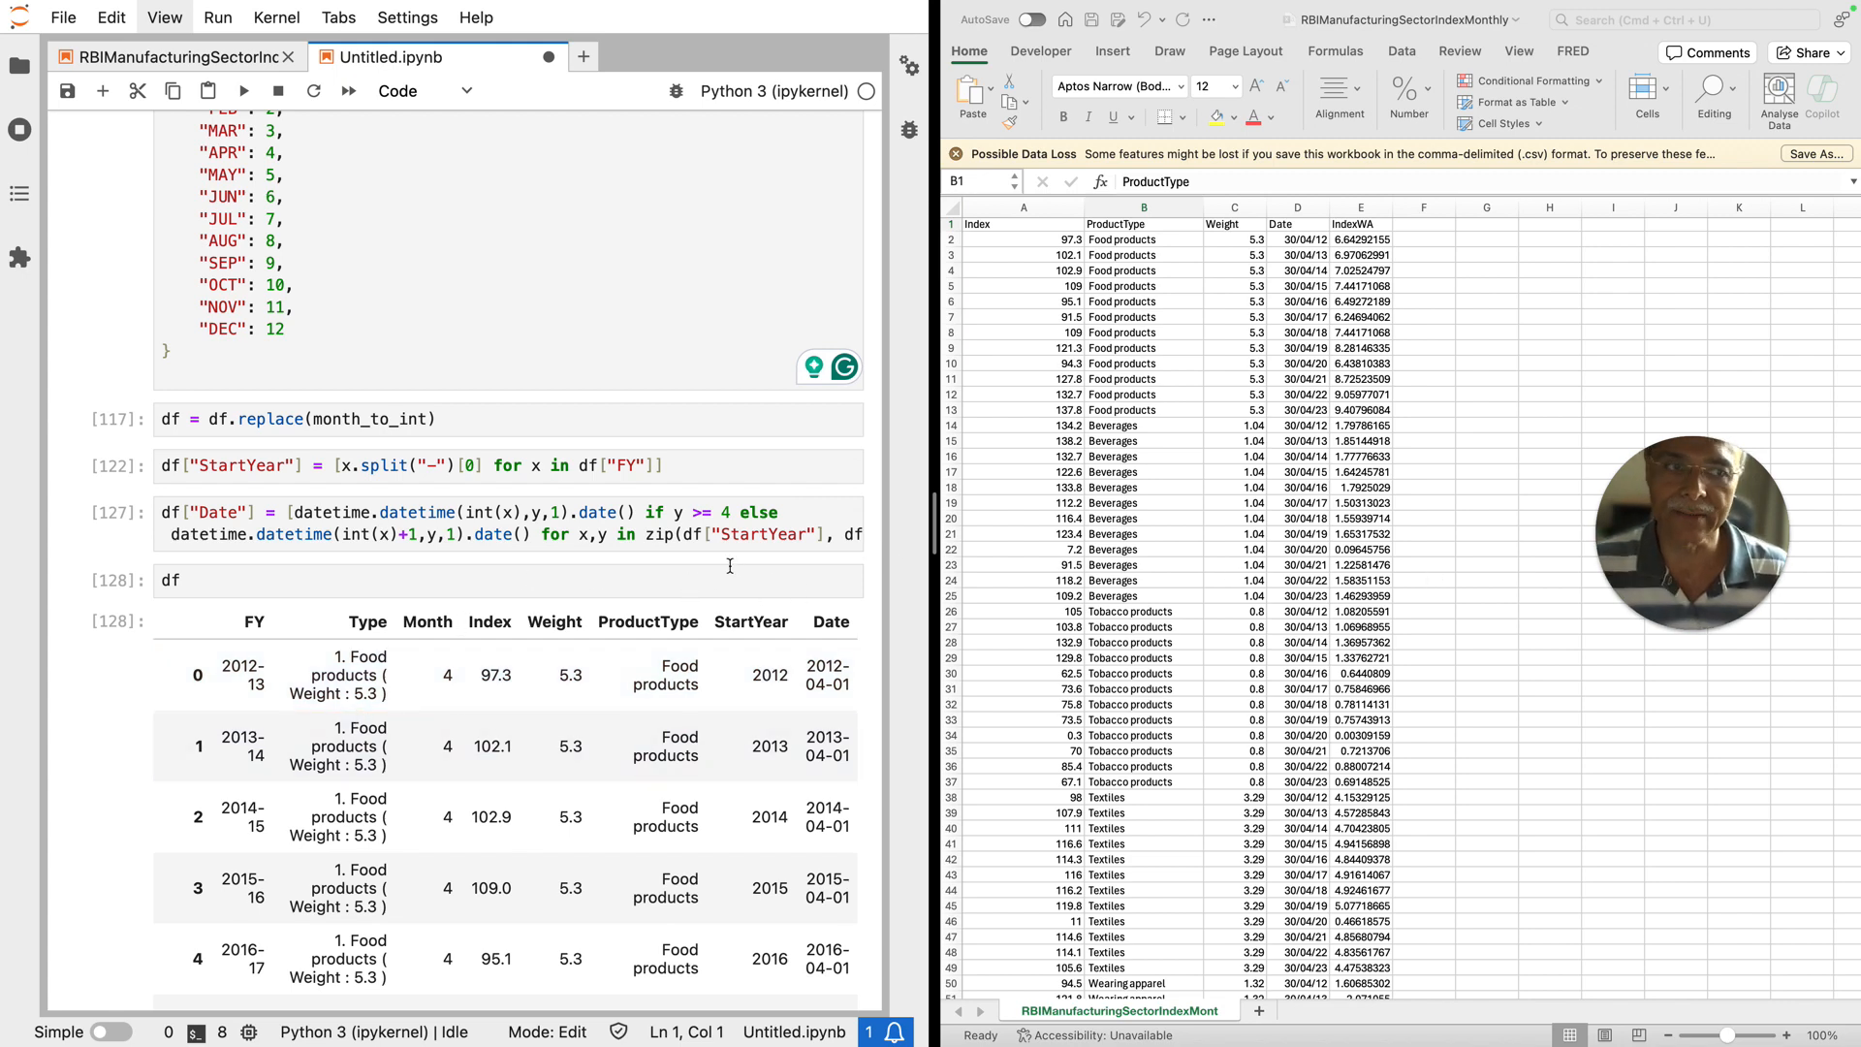
Step: Copy the df['end_of_month'] assignment line from the finished RBI manufacturing index notebook
click(158, 64)
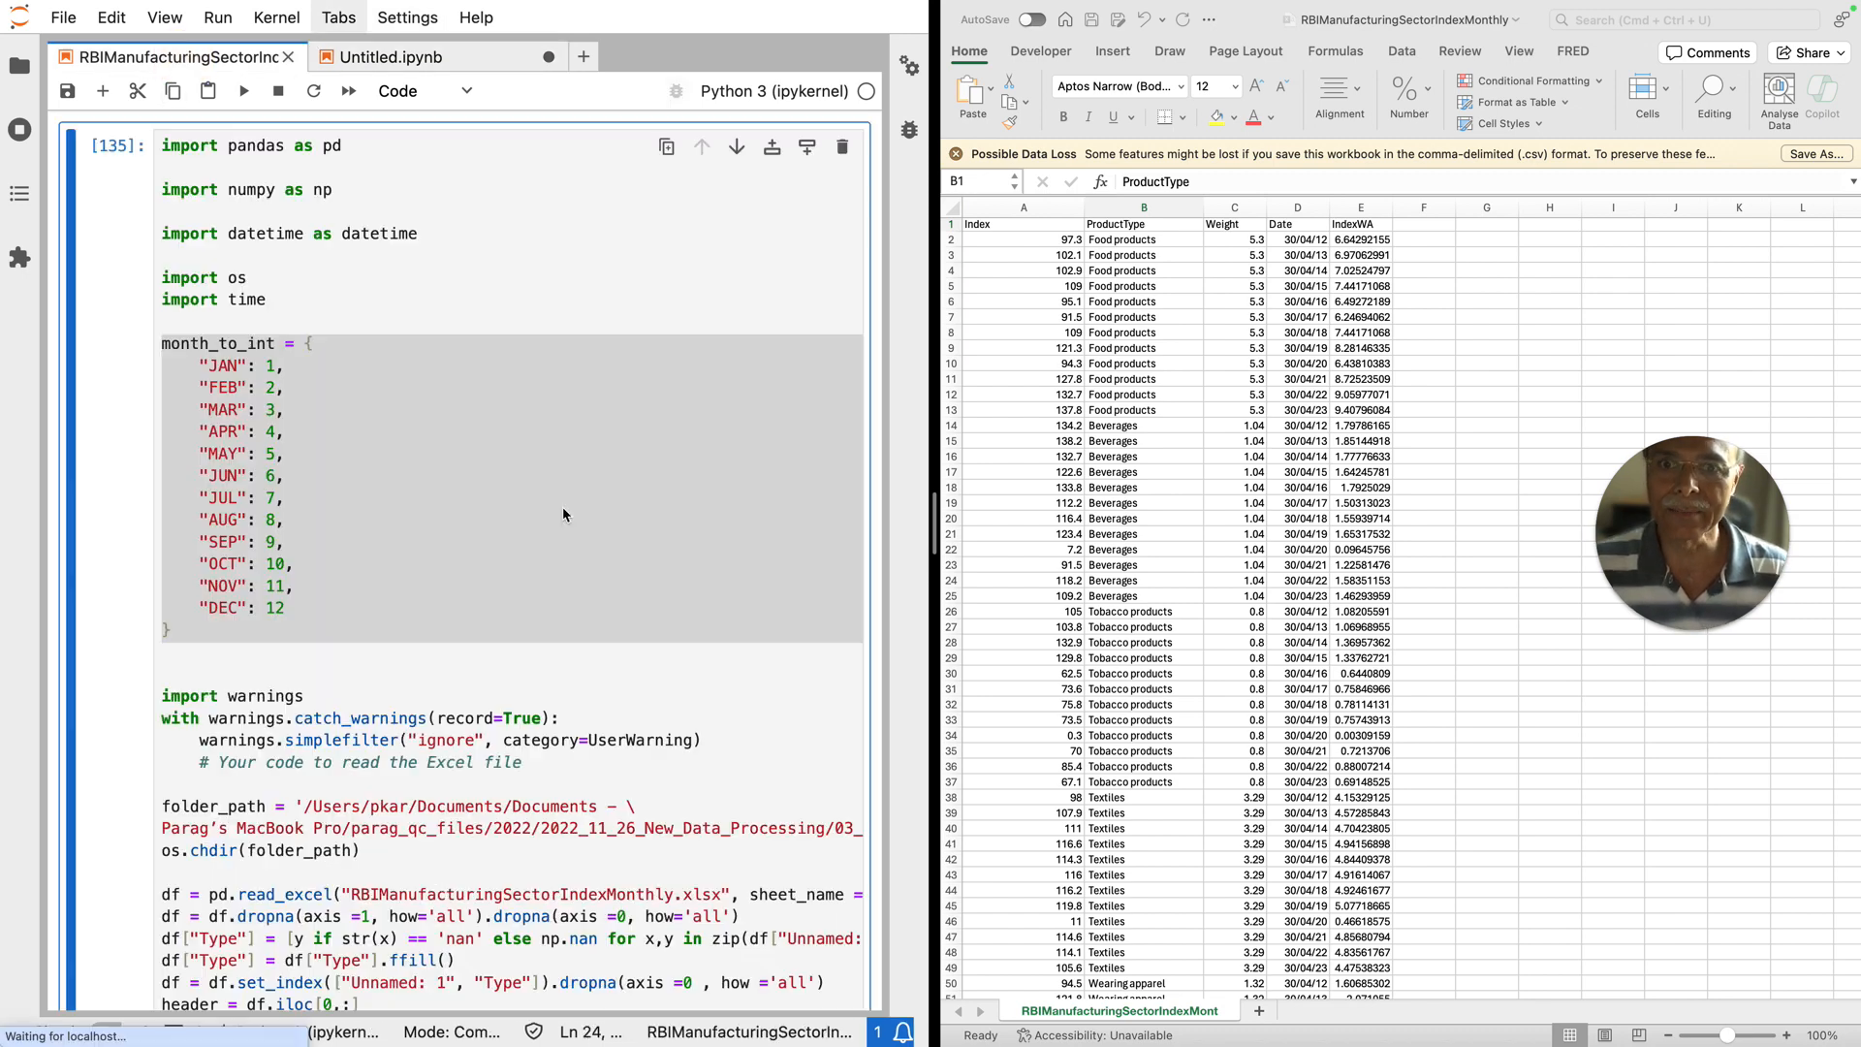
scroll(484, 611, down, 15)
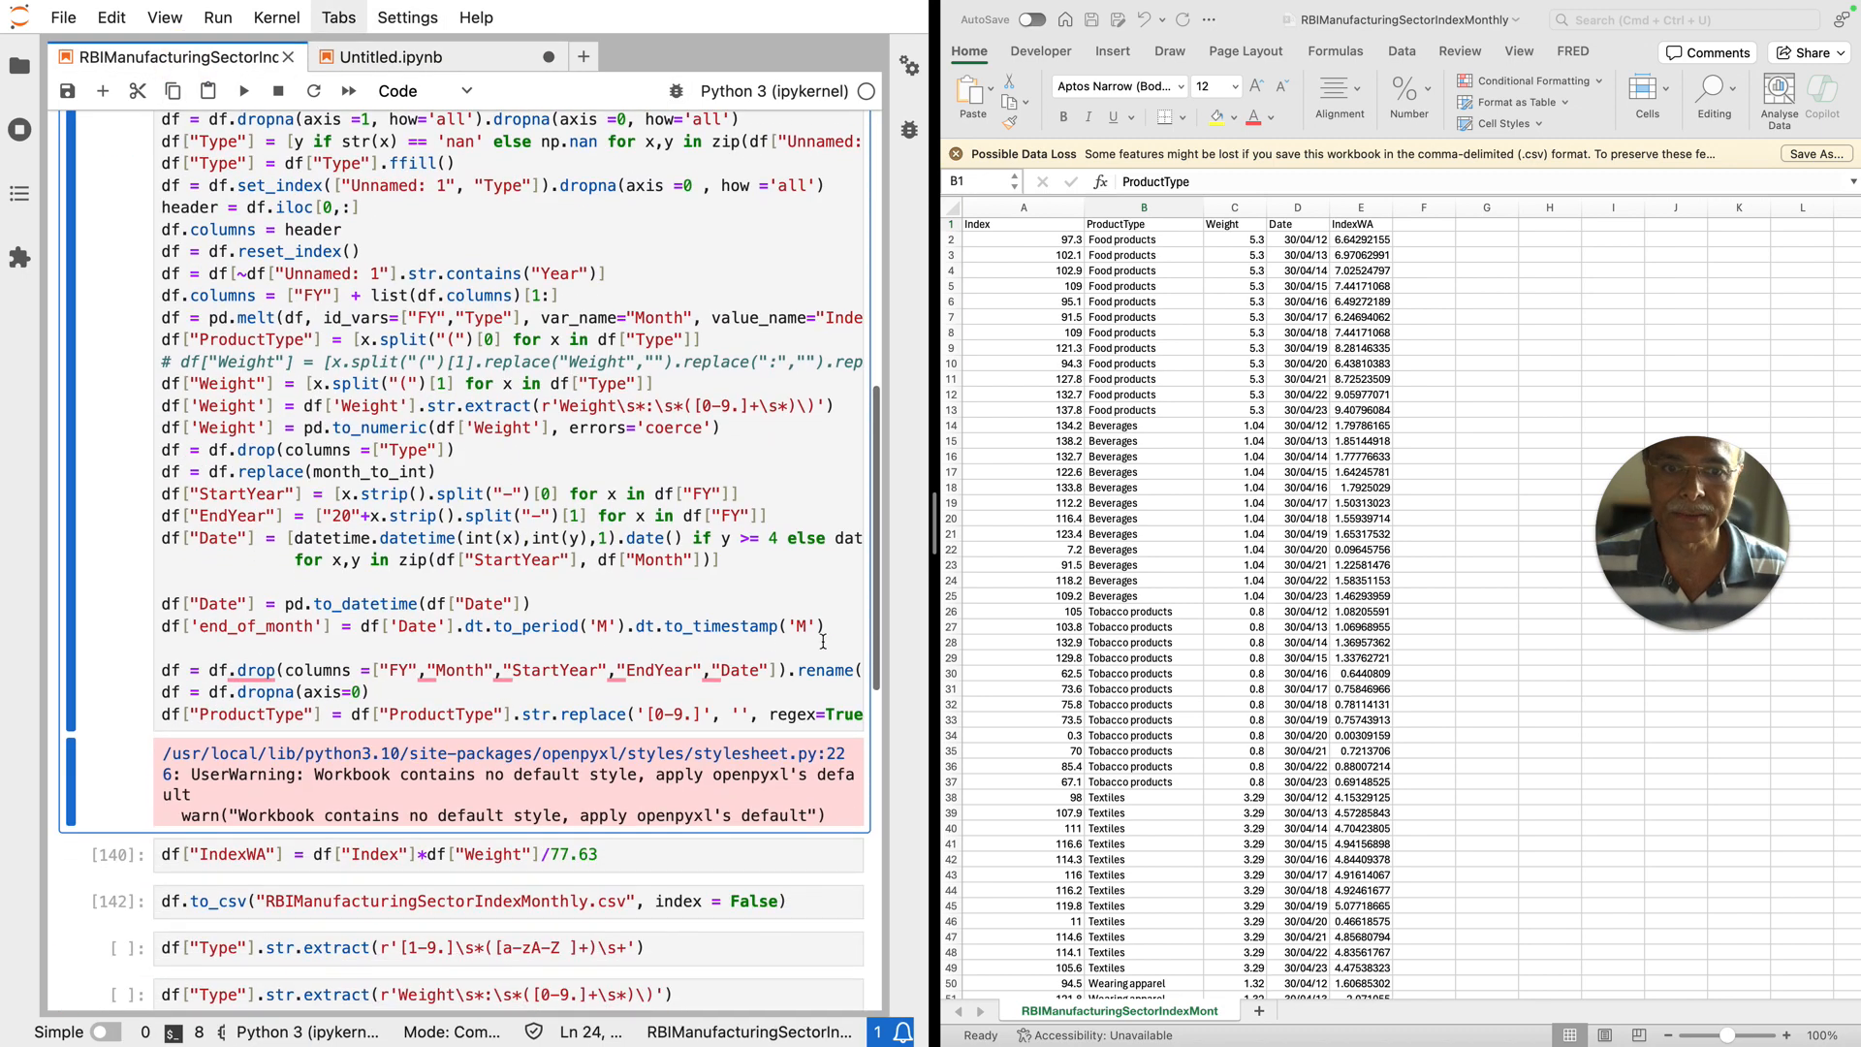
drag(825, 626, 81, 628)
key(super+c)
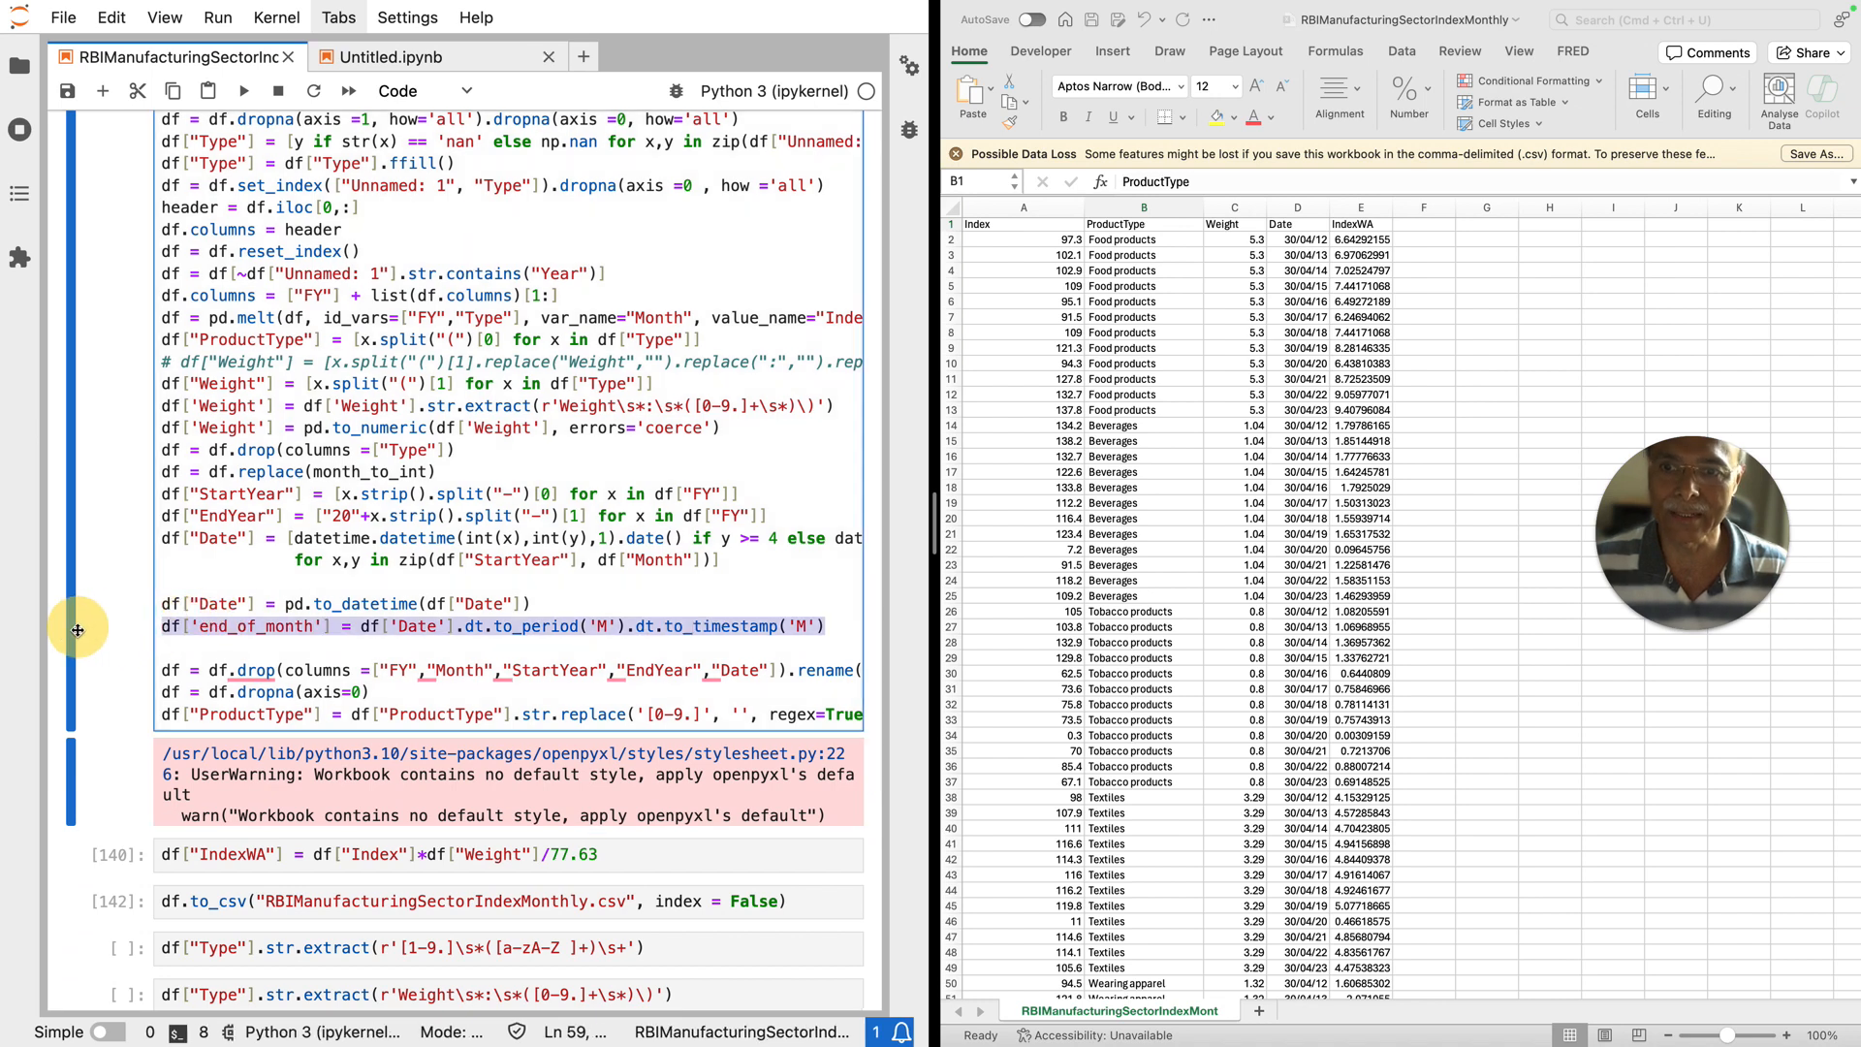
Step: Replace the df cell in Untitled.ipynb with the copied df['end_of_month'] line and run it
click(385, 60)
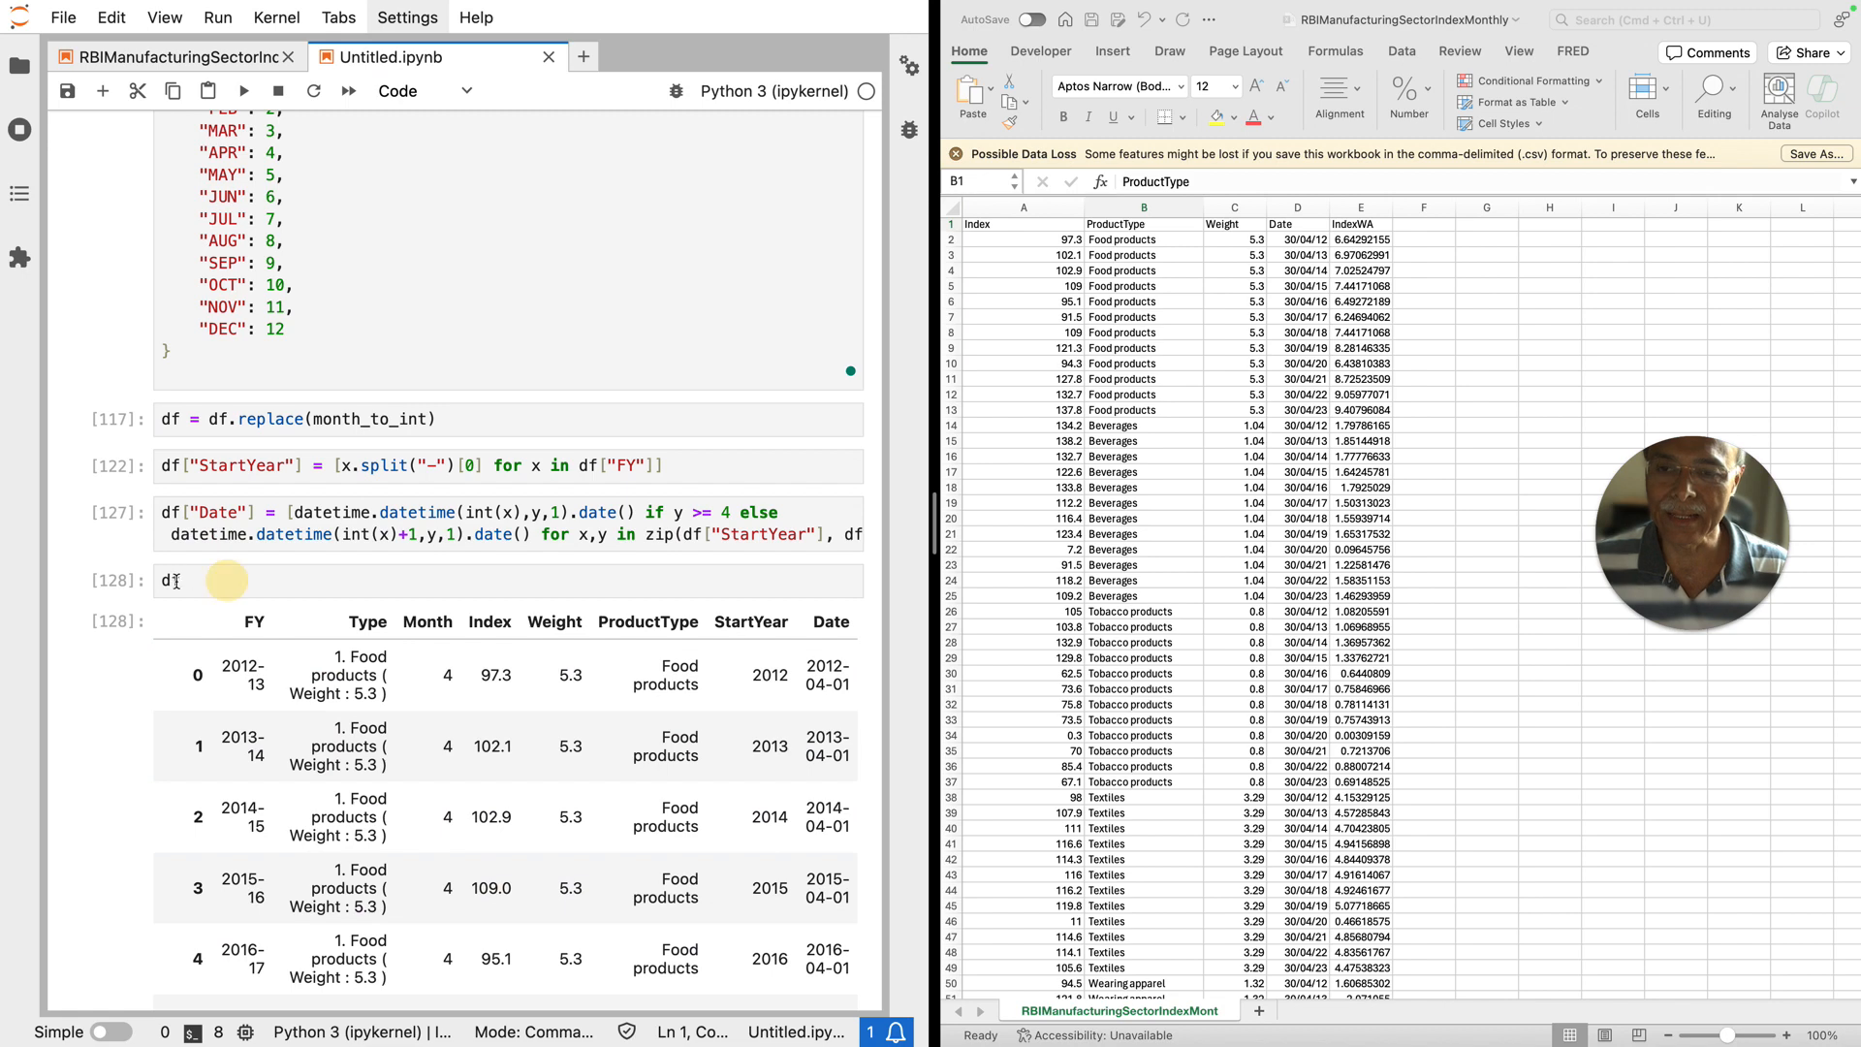
drag(229, 582, 150, 583)
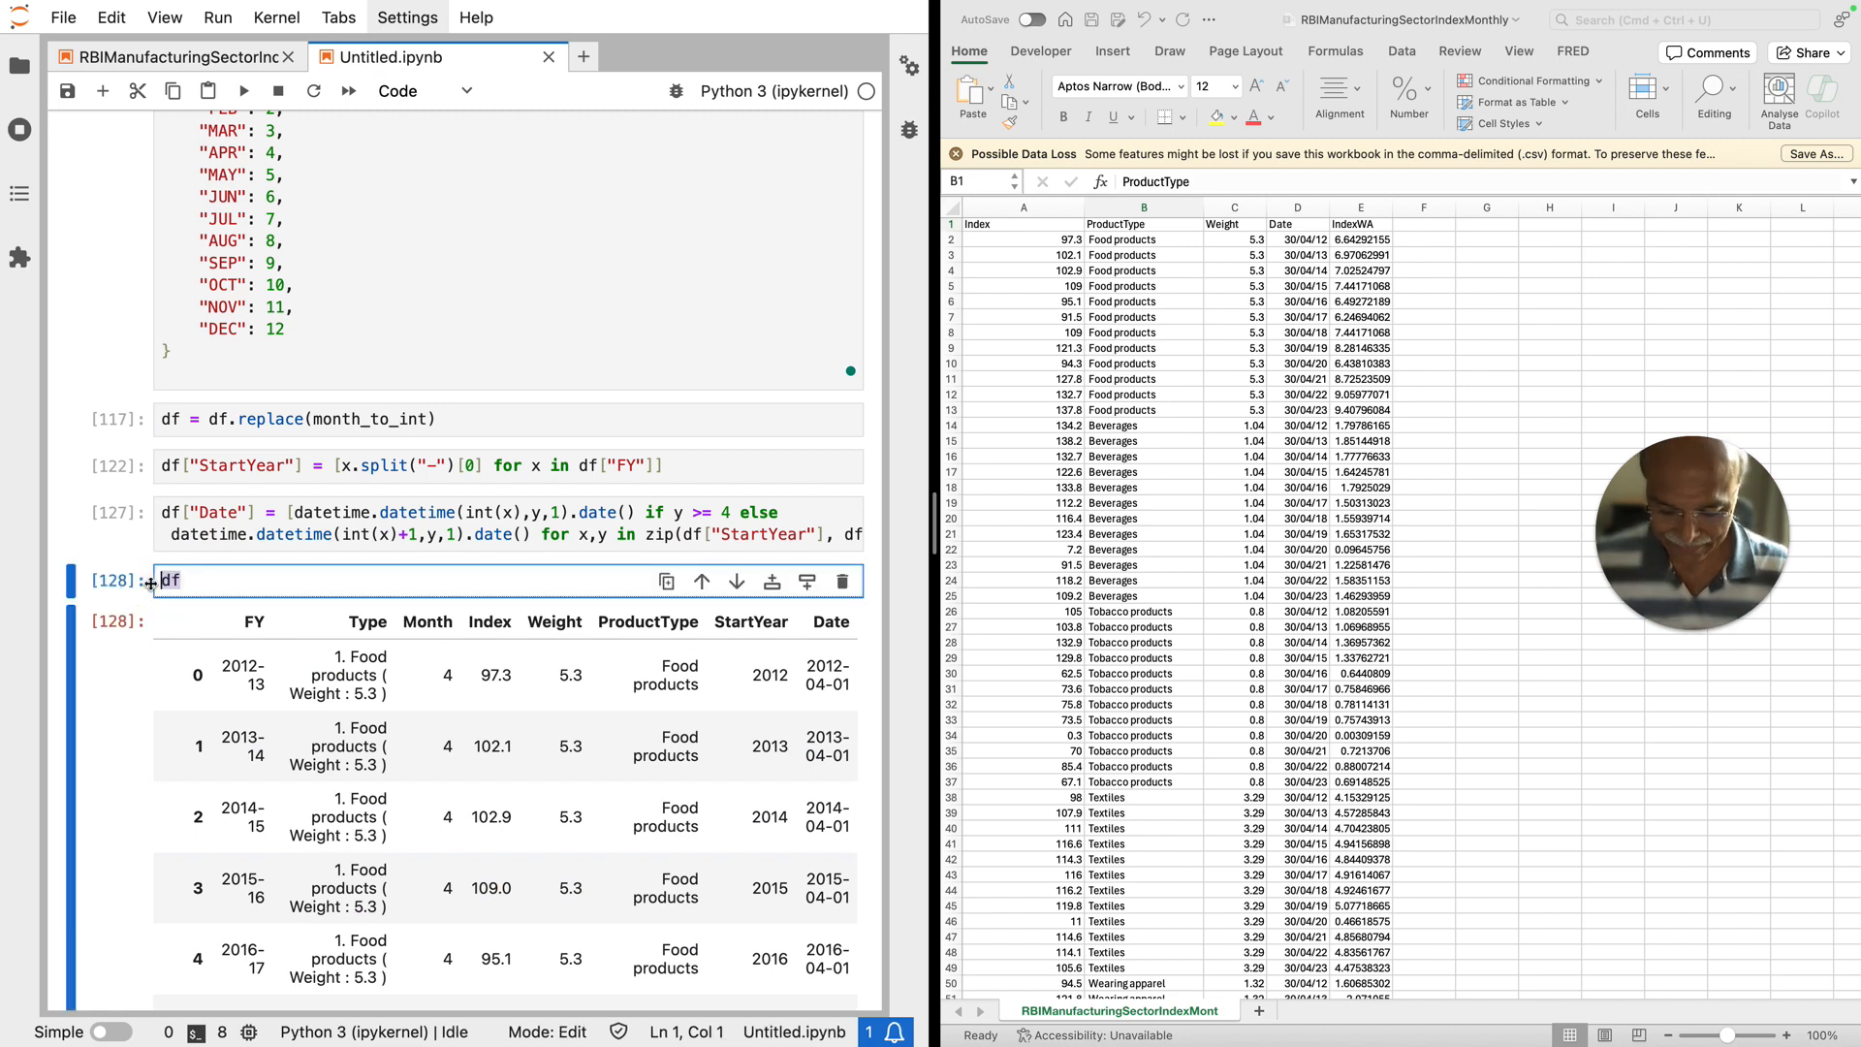
key(super+v)
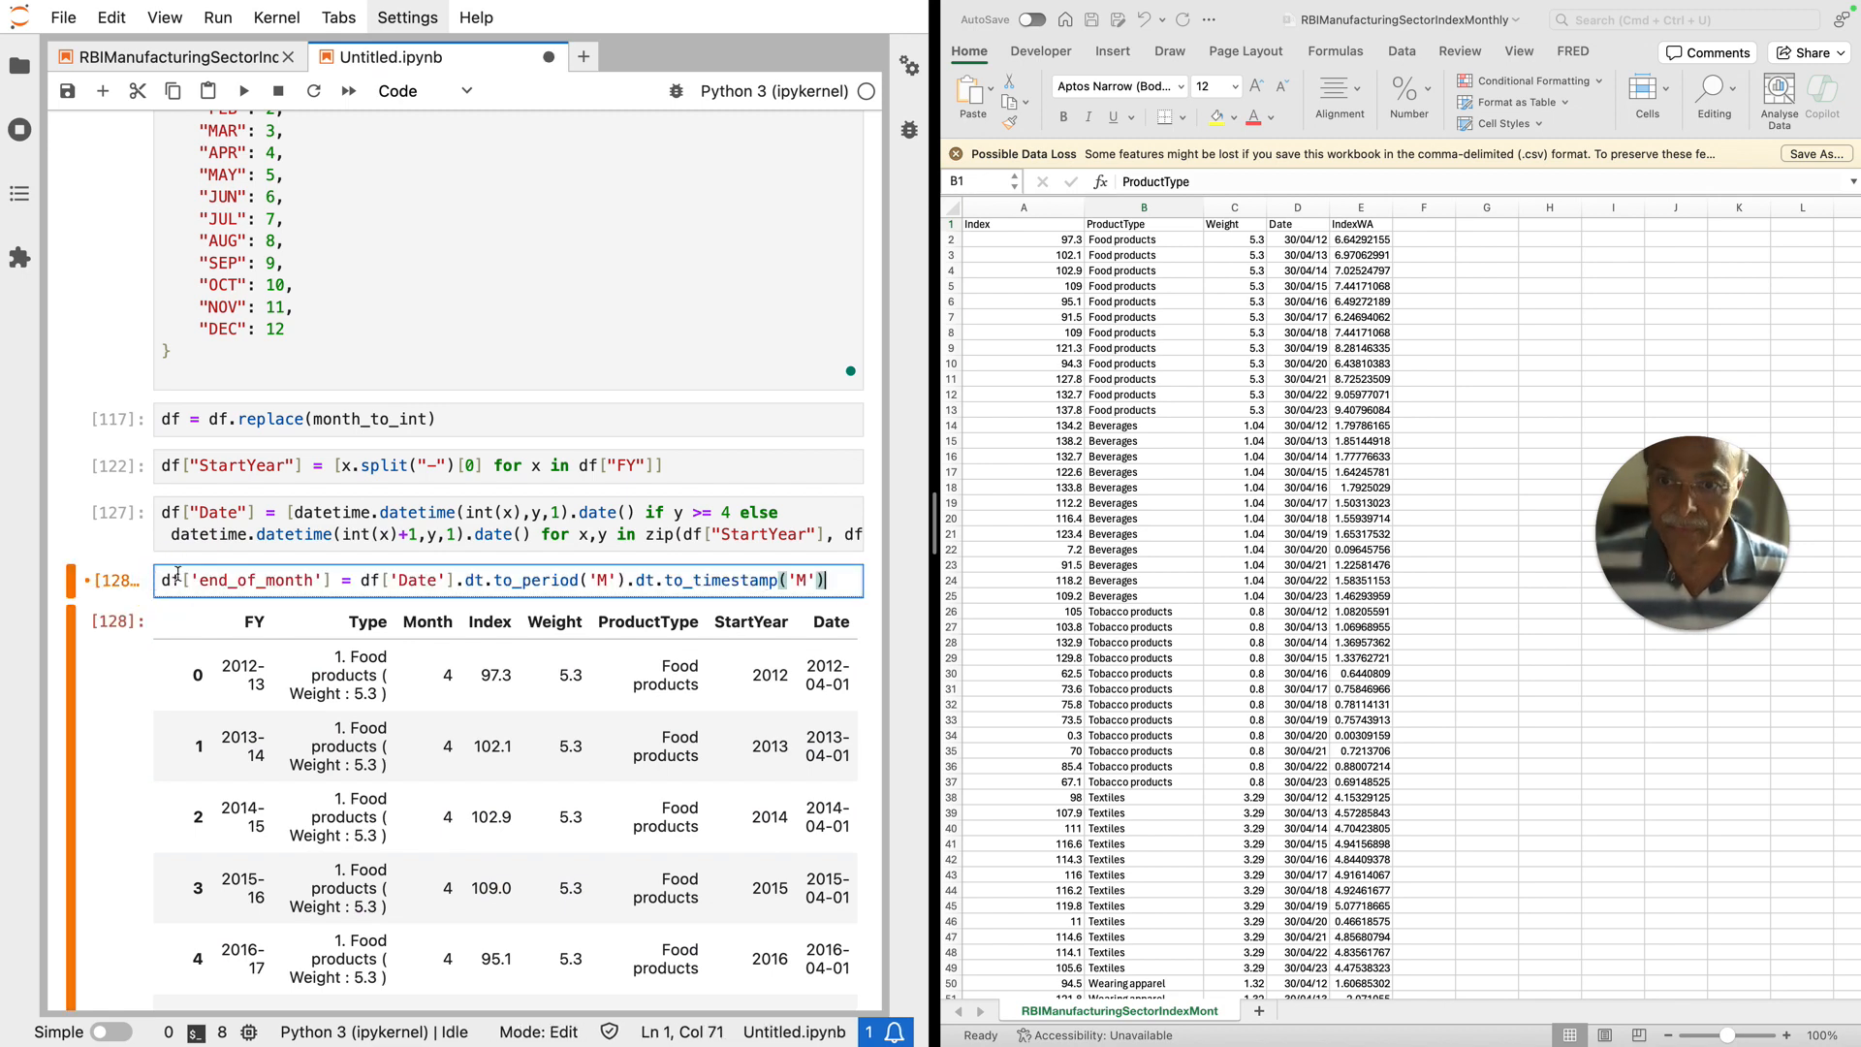
click(422, 573)
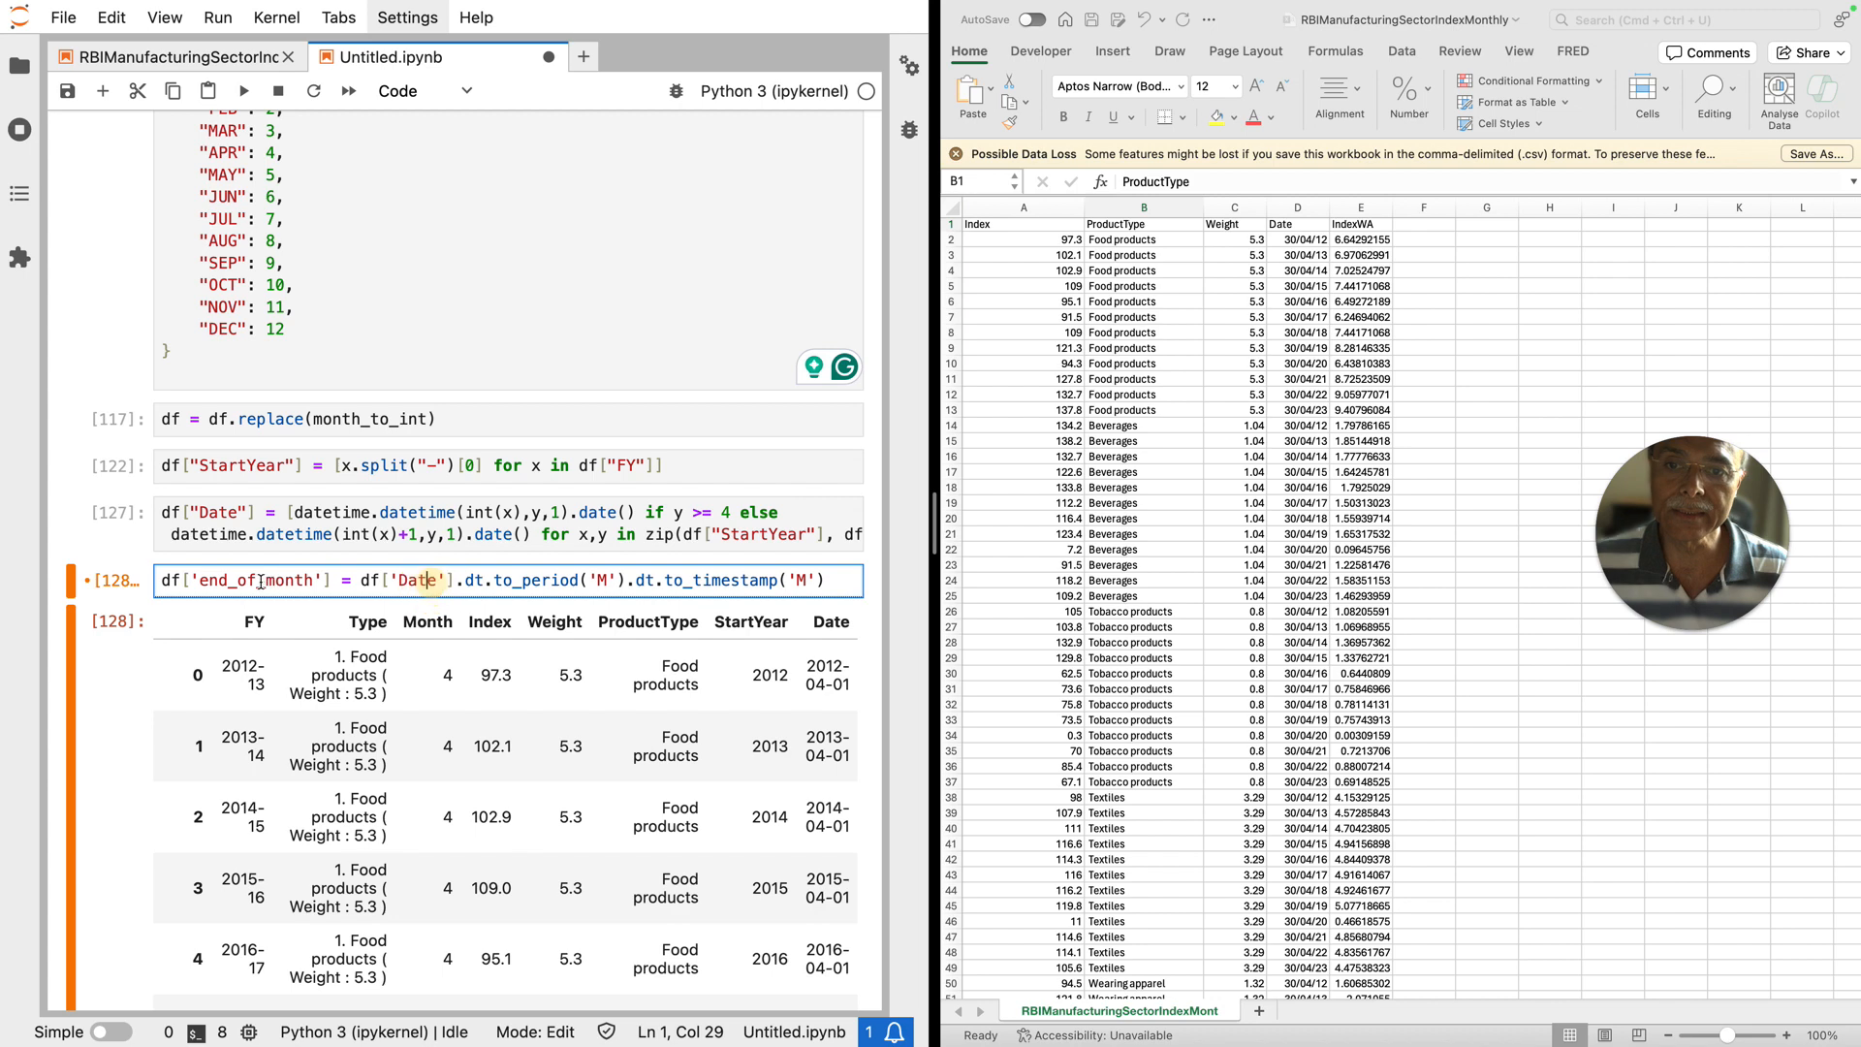
click(164, 580)
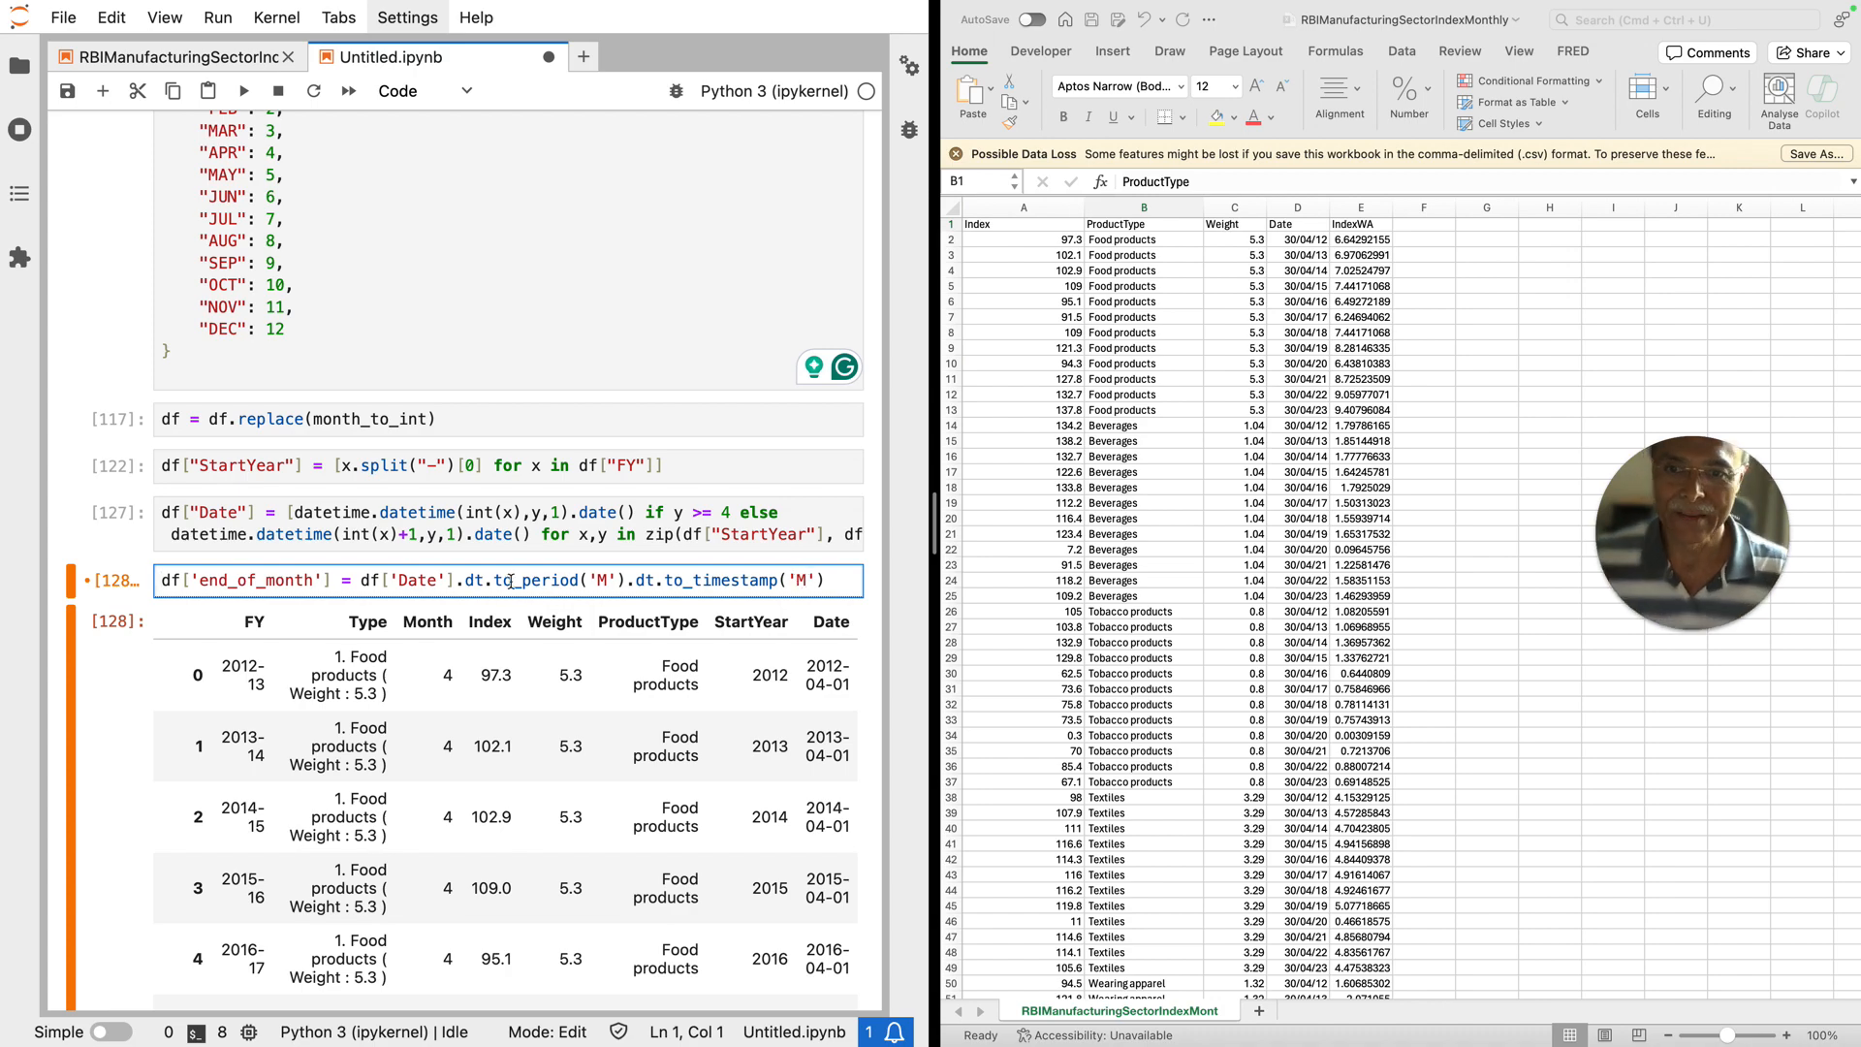
key(shift+Return)
scroll(498, 567, up, 10)
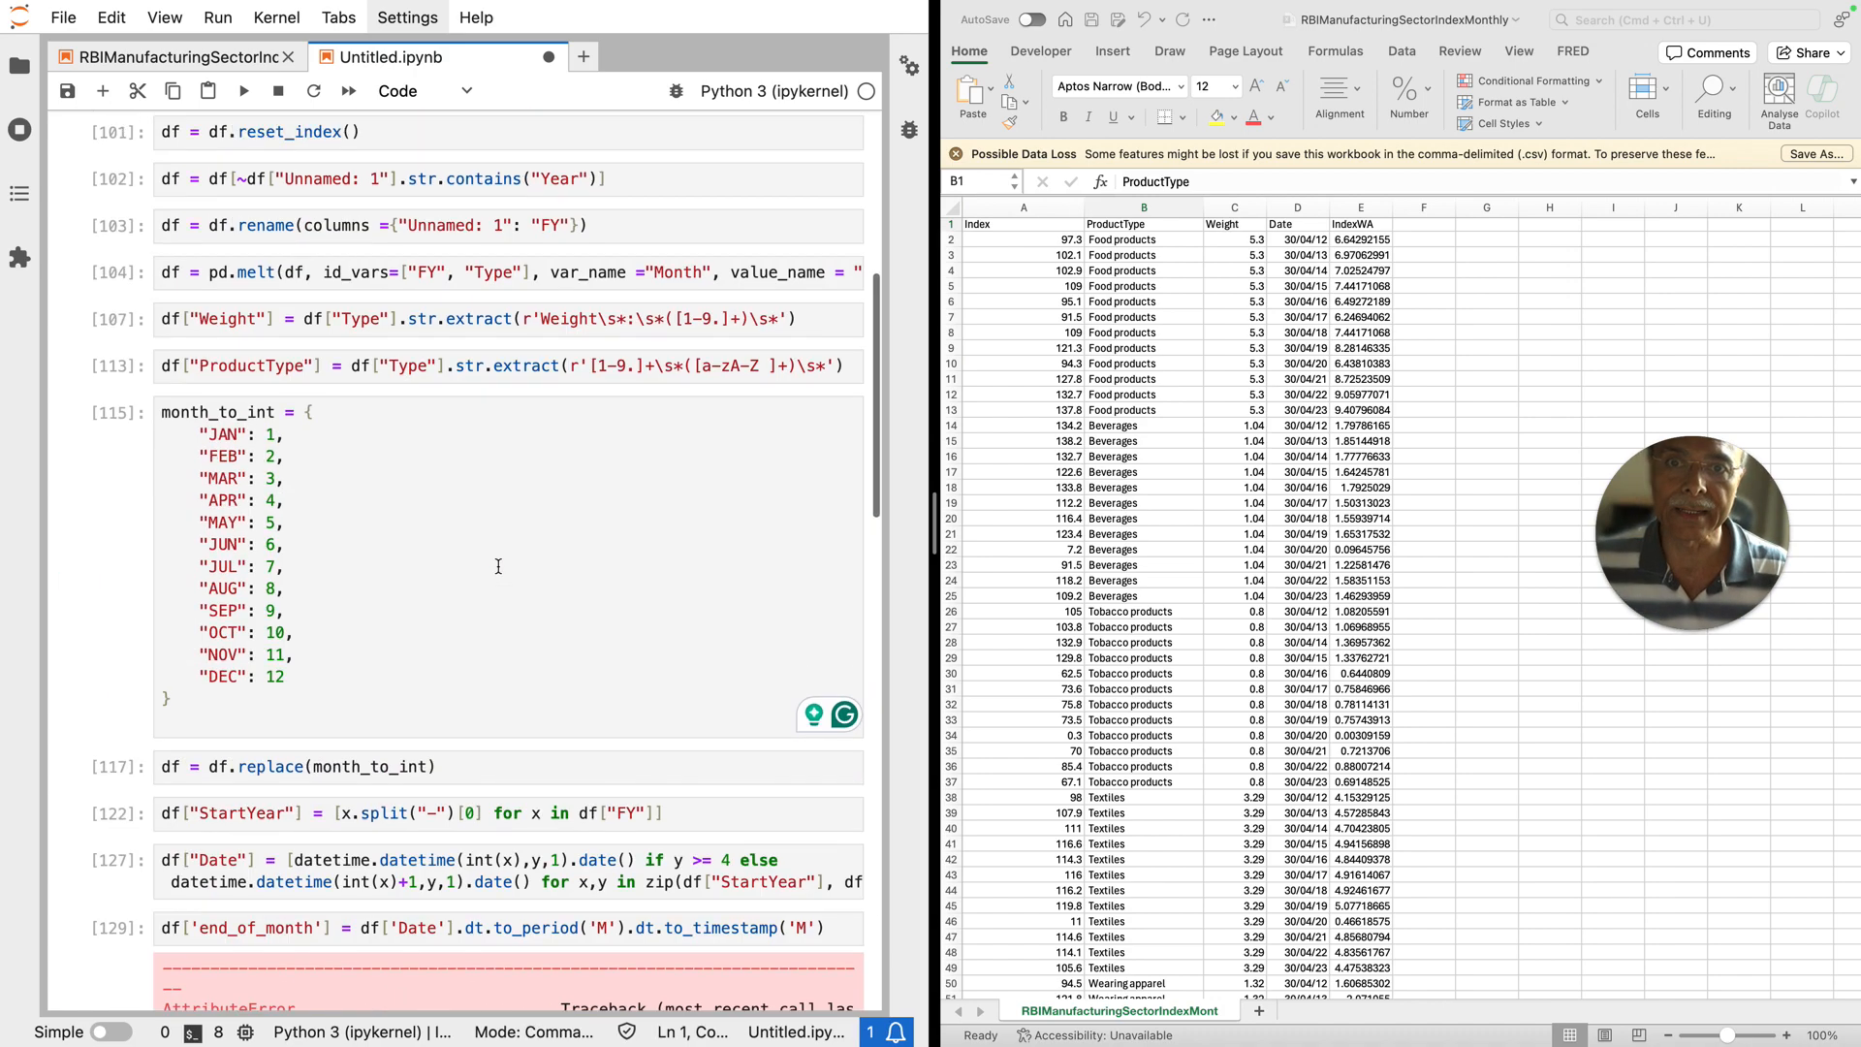
Step: Insert a cell between the Date comprehension and the end_of_month cell, and begin an assignment to df["Date"] in it
scroll(498, 567, down, 3)
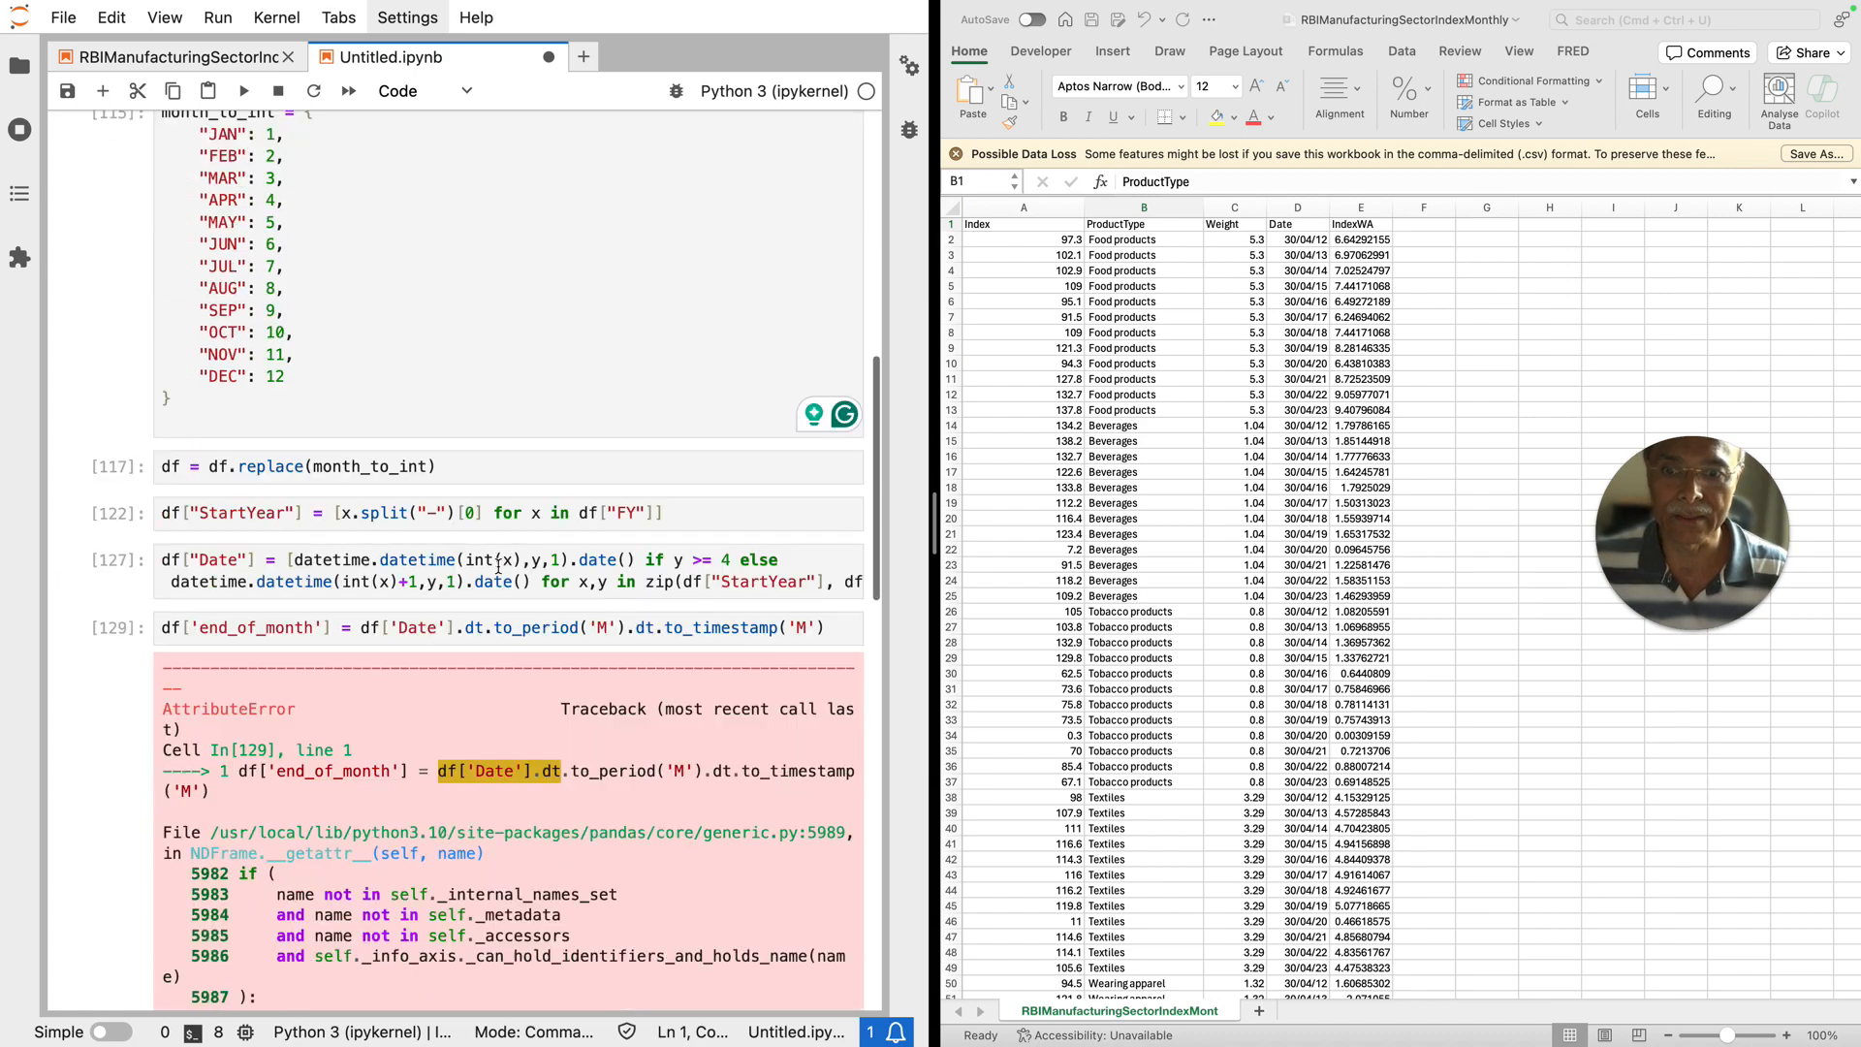
click(341, 580)
click(103, 92)
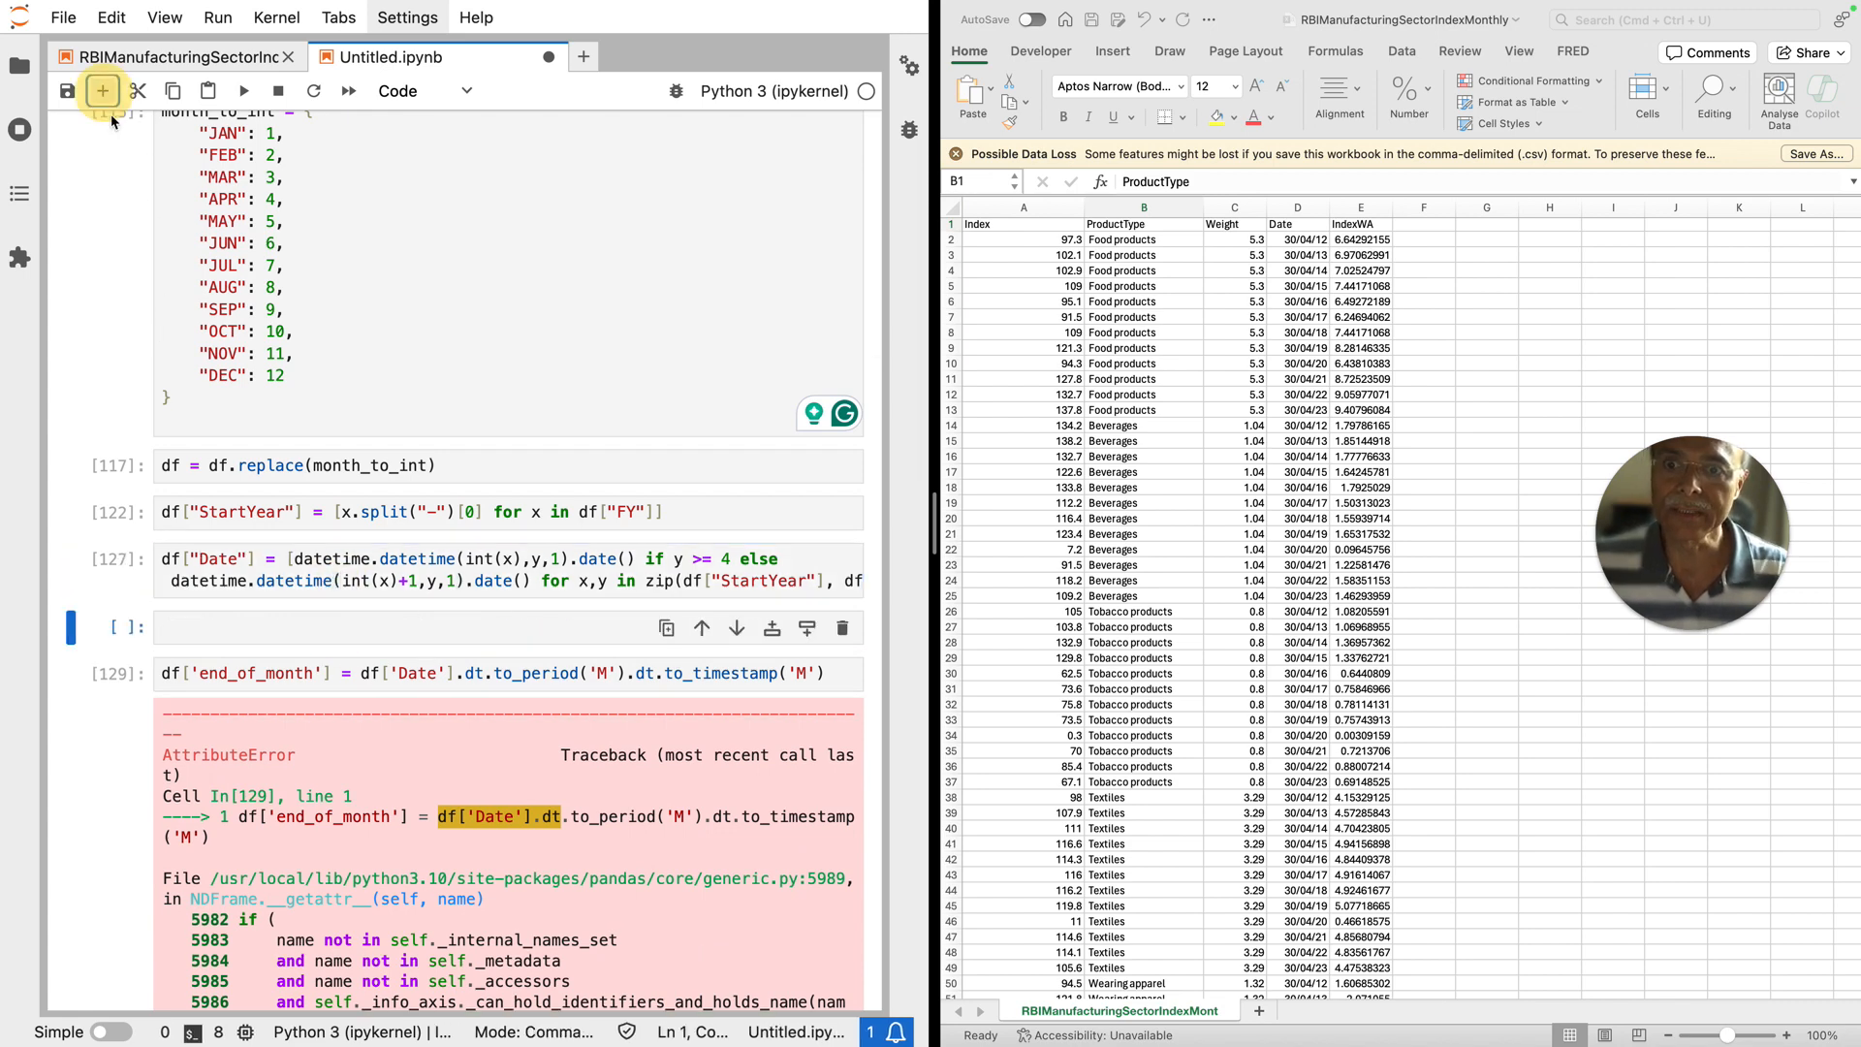
click(234, 625)
text(d)
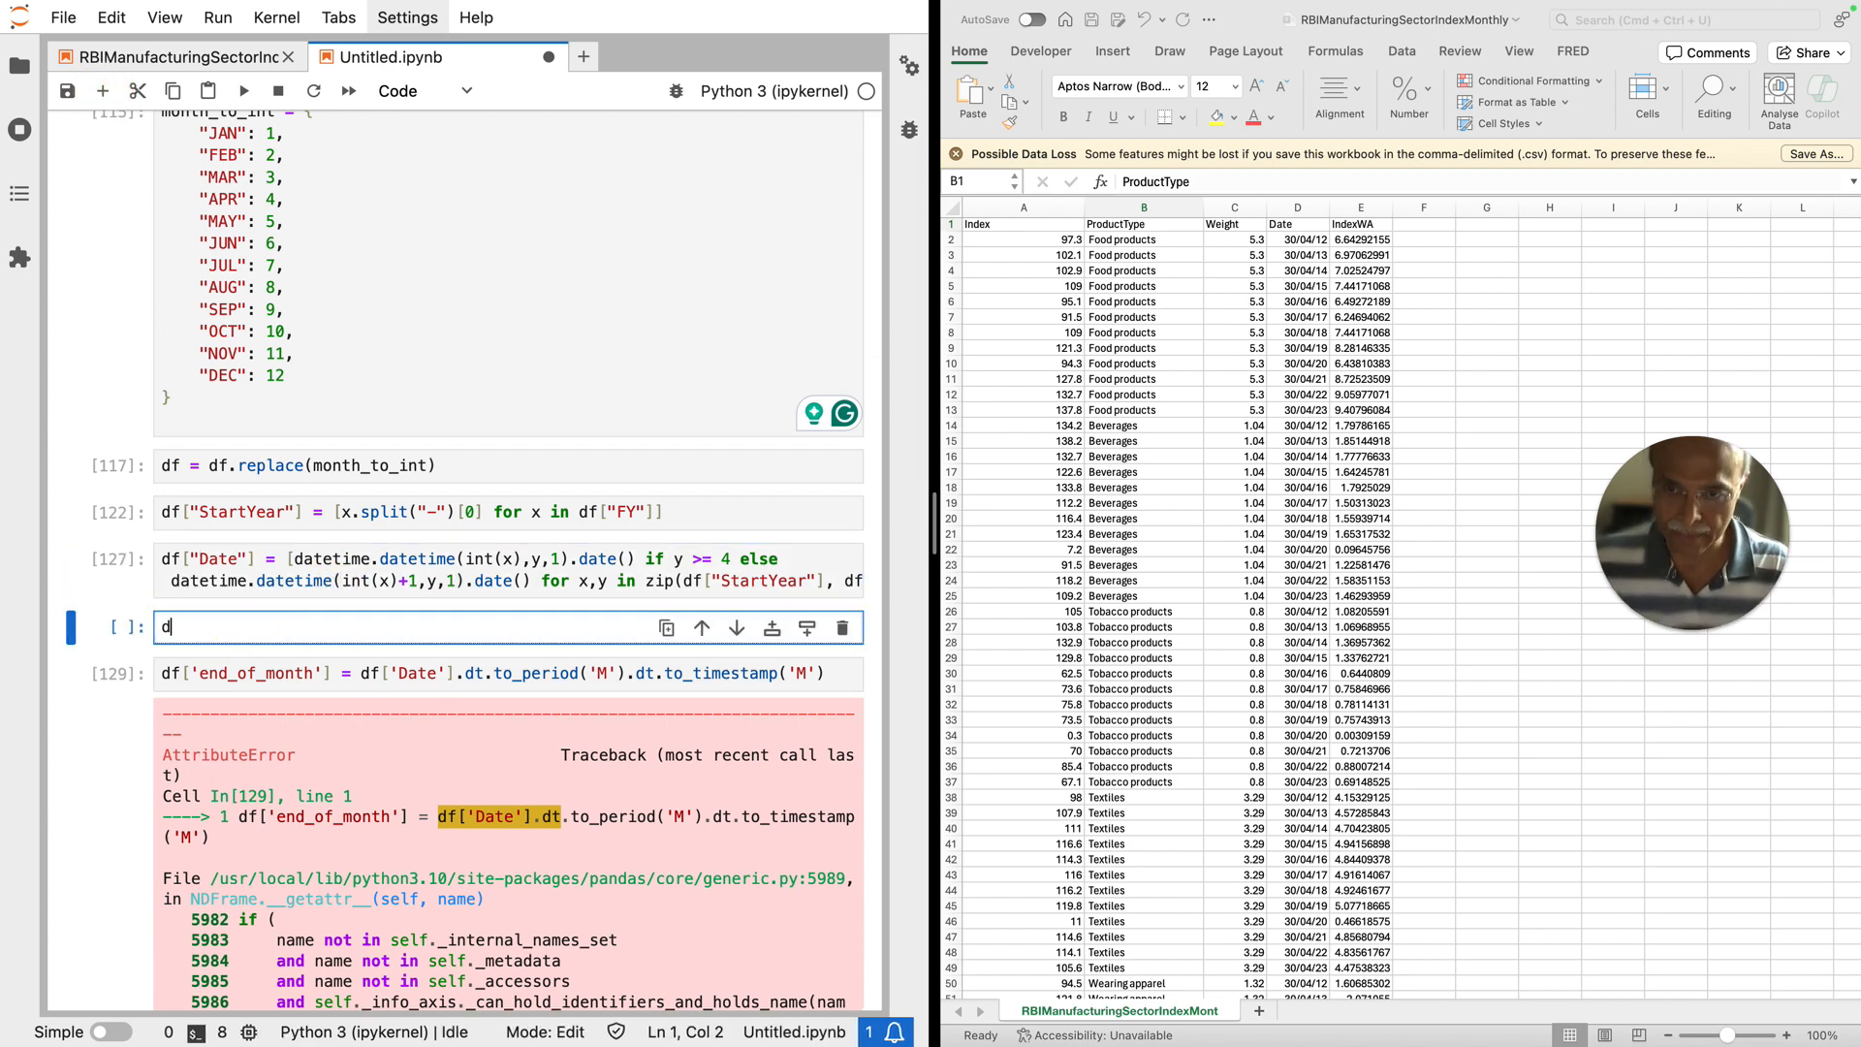
text(f["Dat)
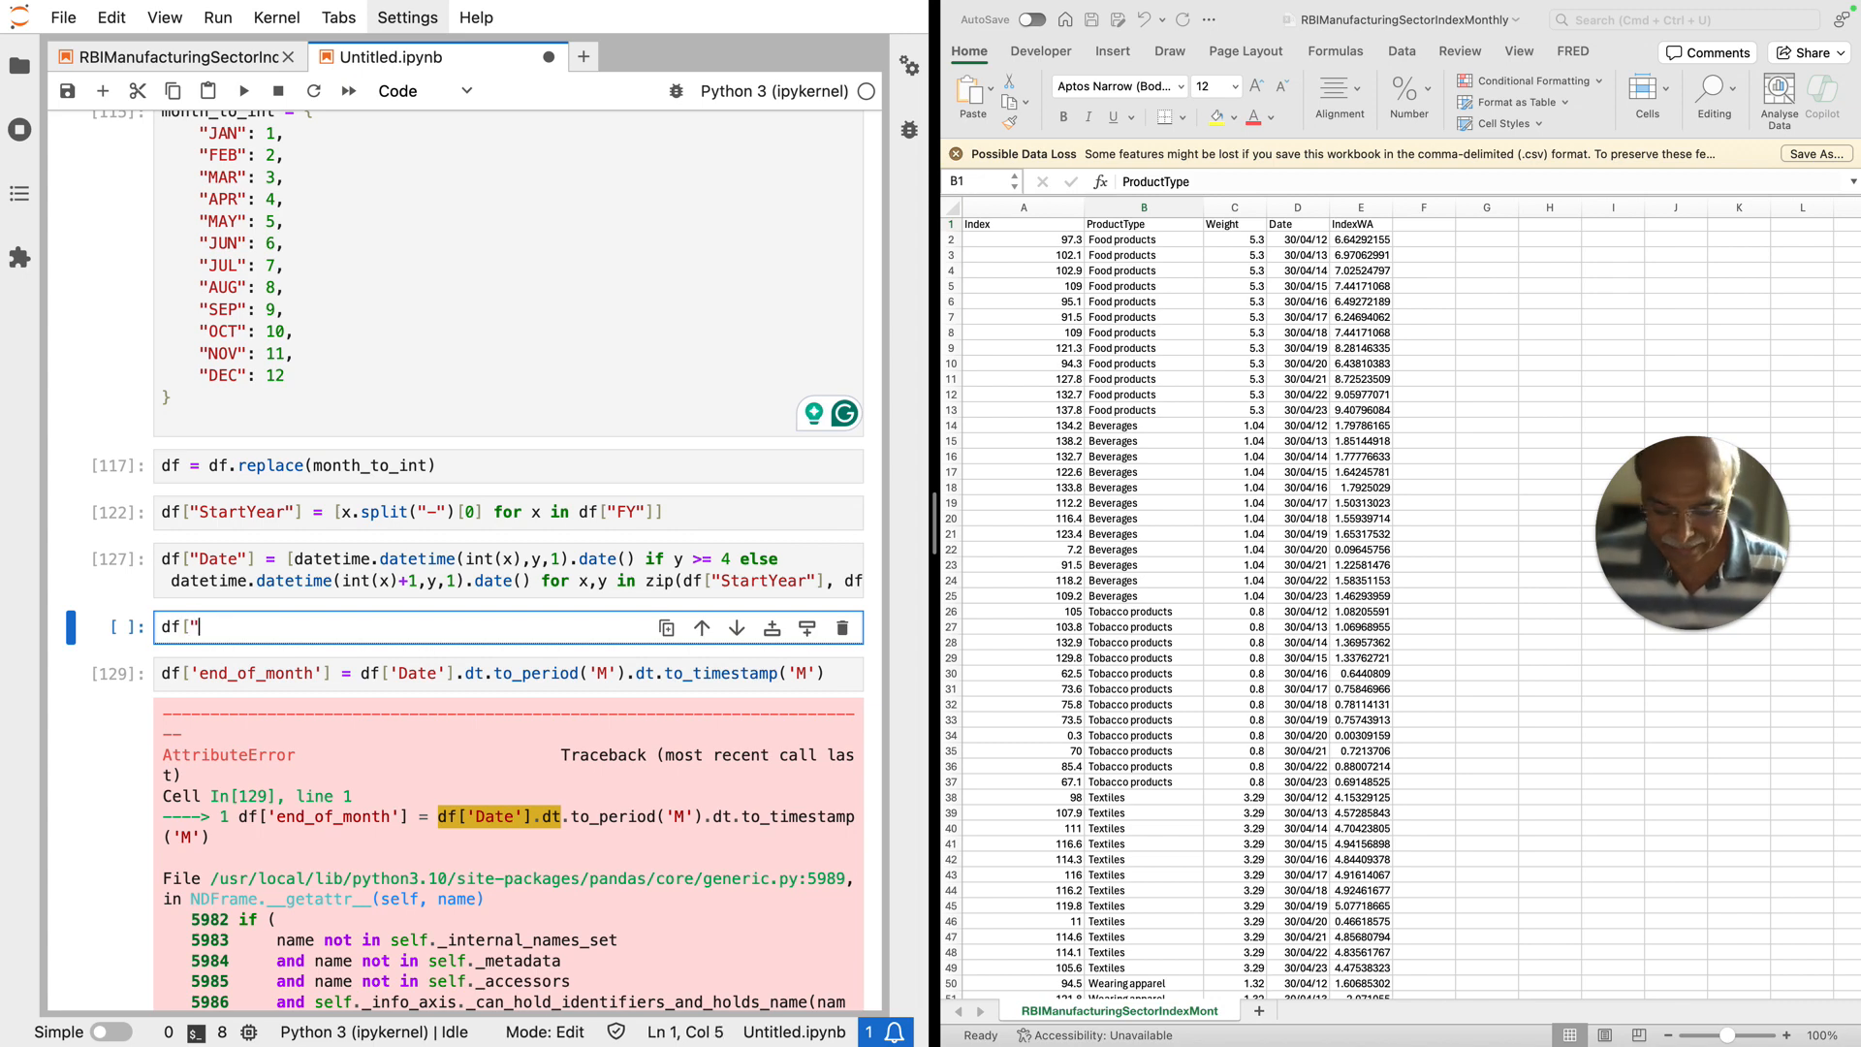
text(e")
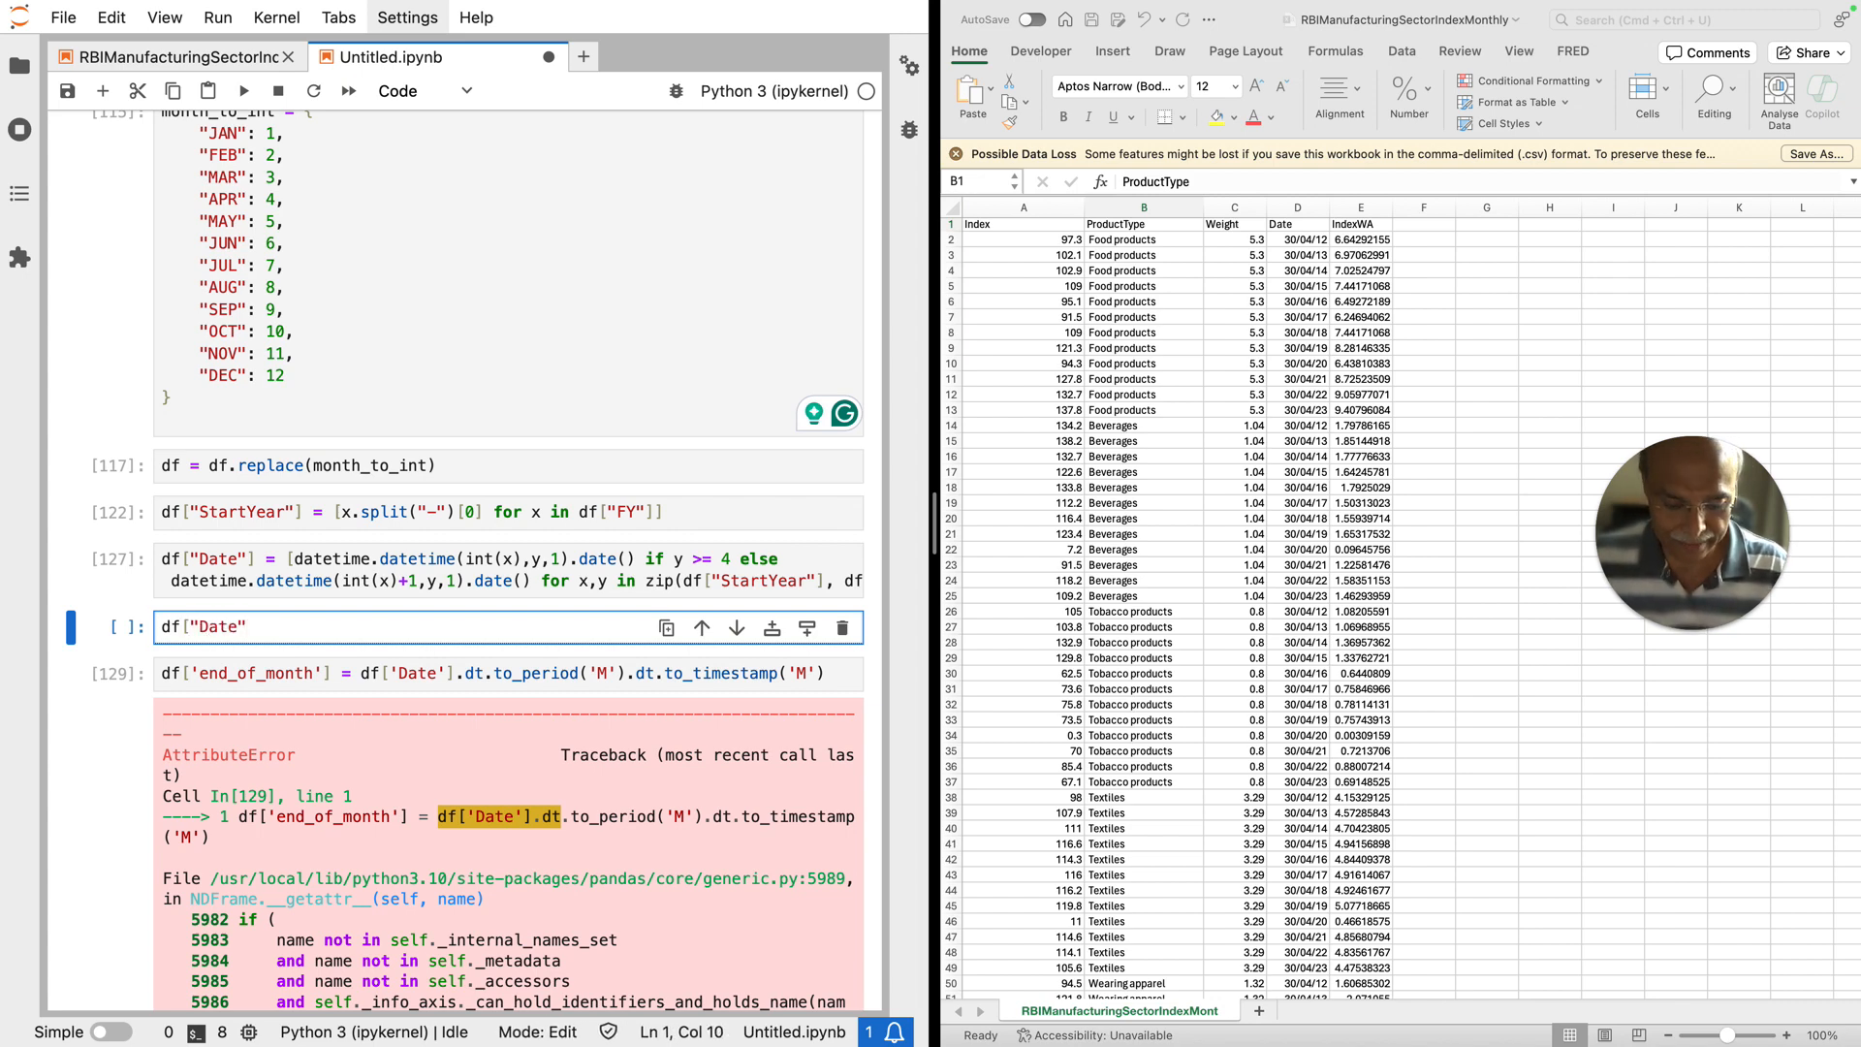
text(] =-)
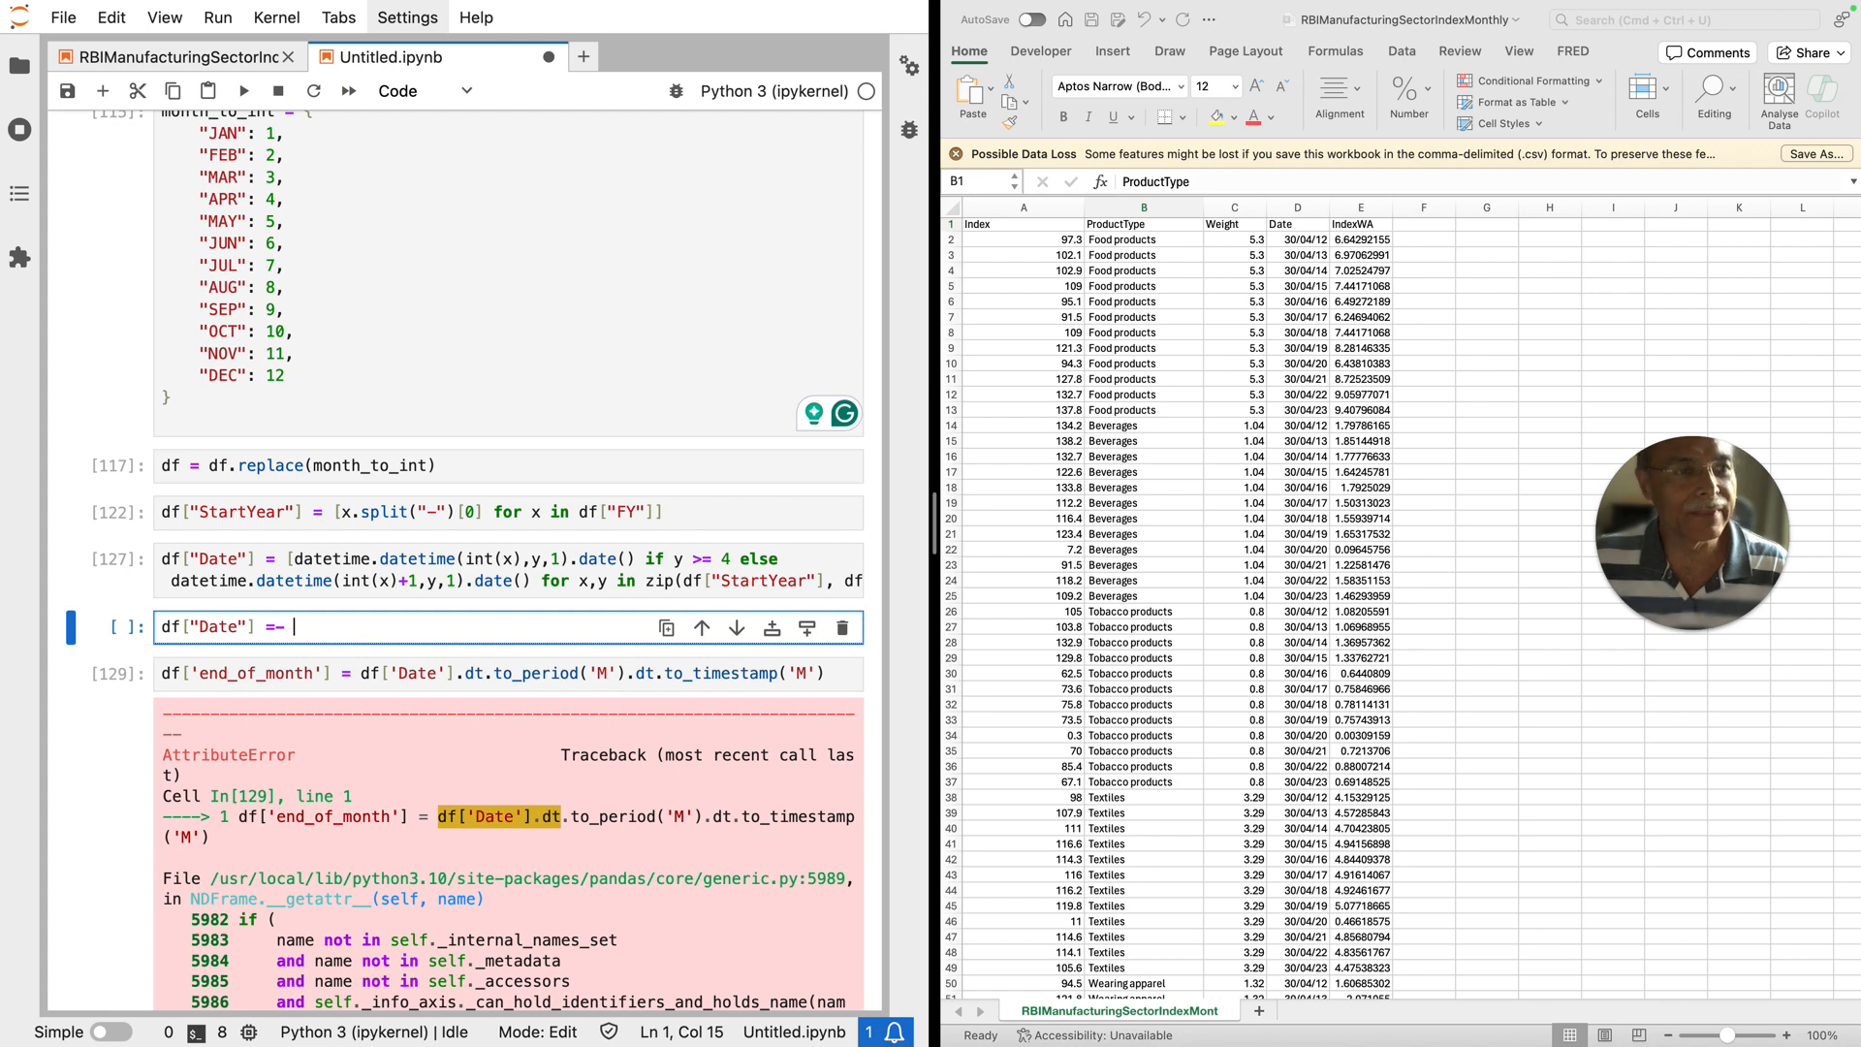
key(BackSpace)
key(BackSpace)
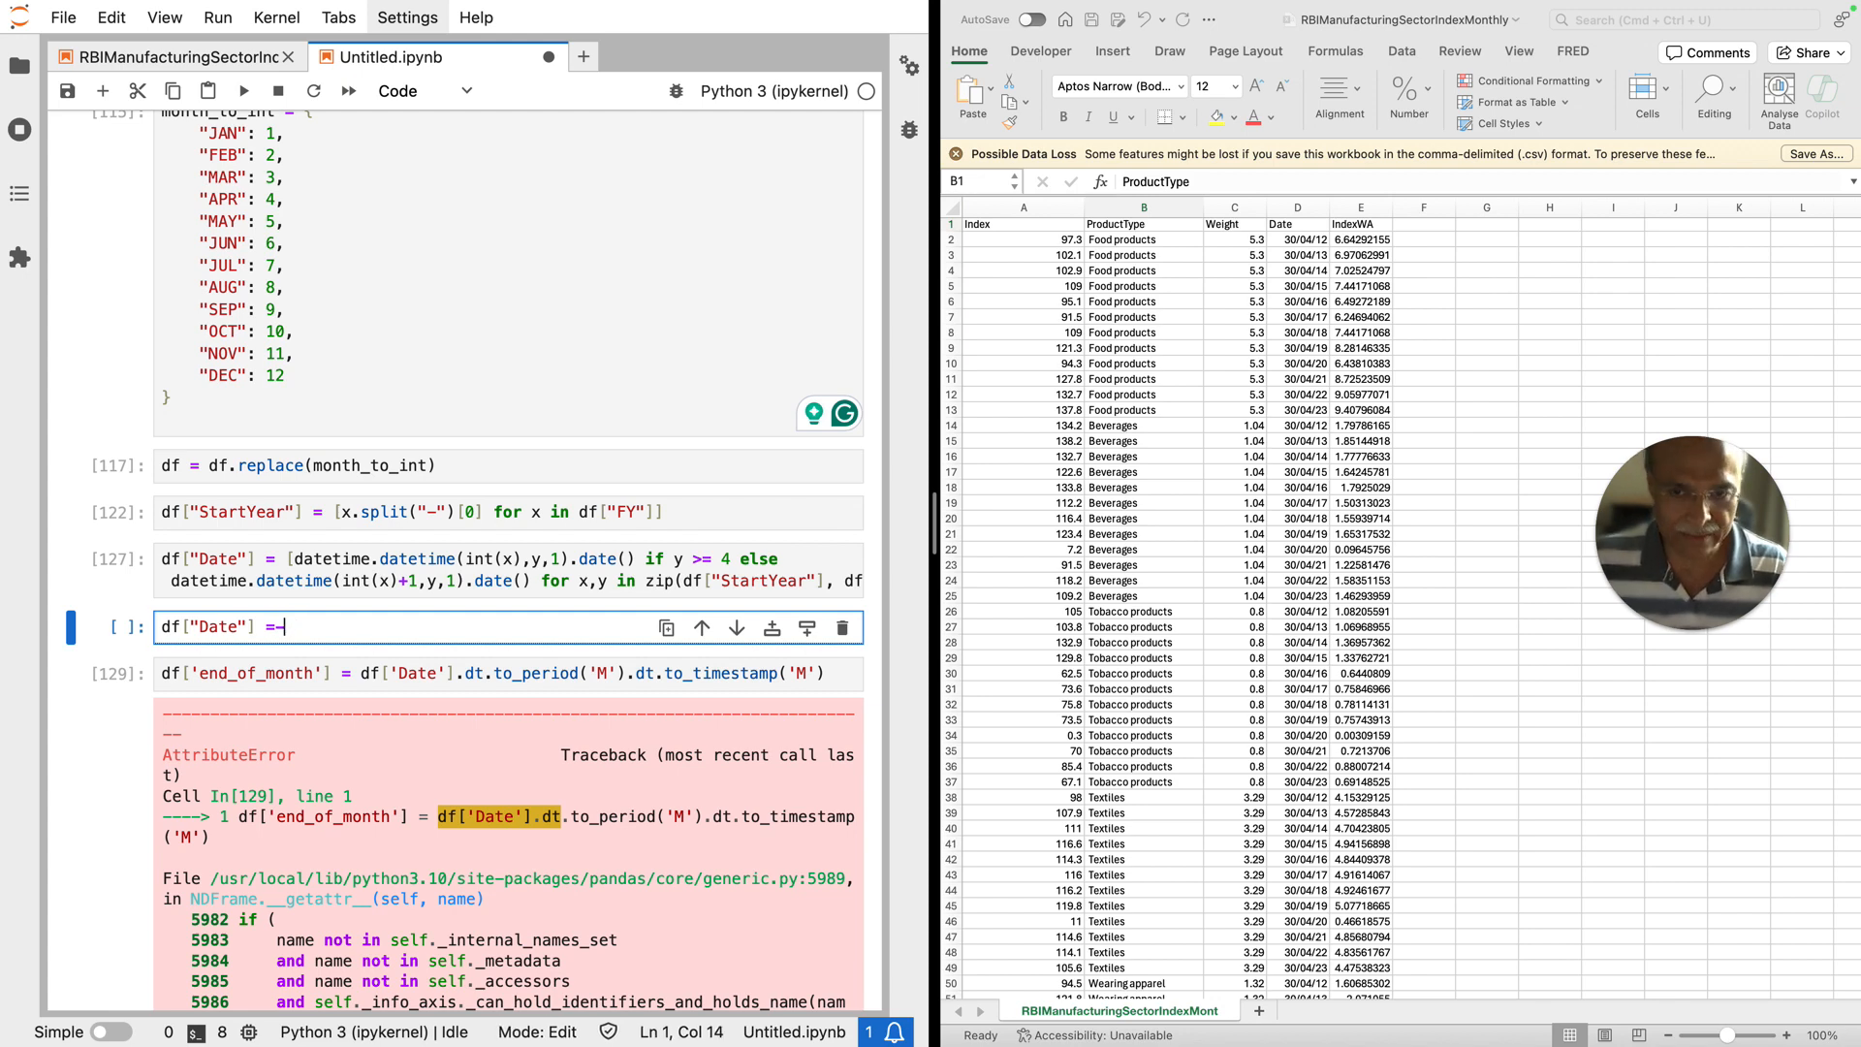
Step: Complete the assignment with pd.to_datetime(df["Date"]) and run the cell
text(pd)
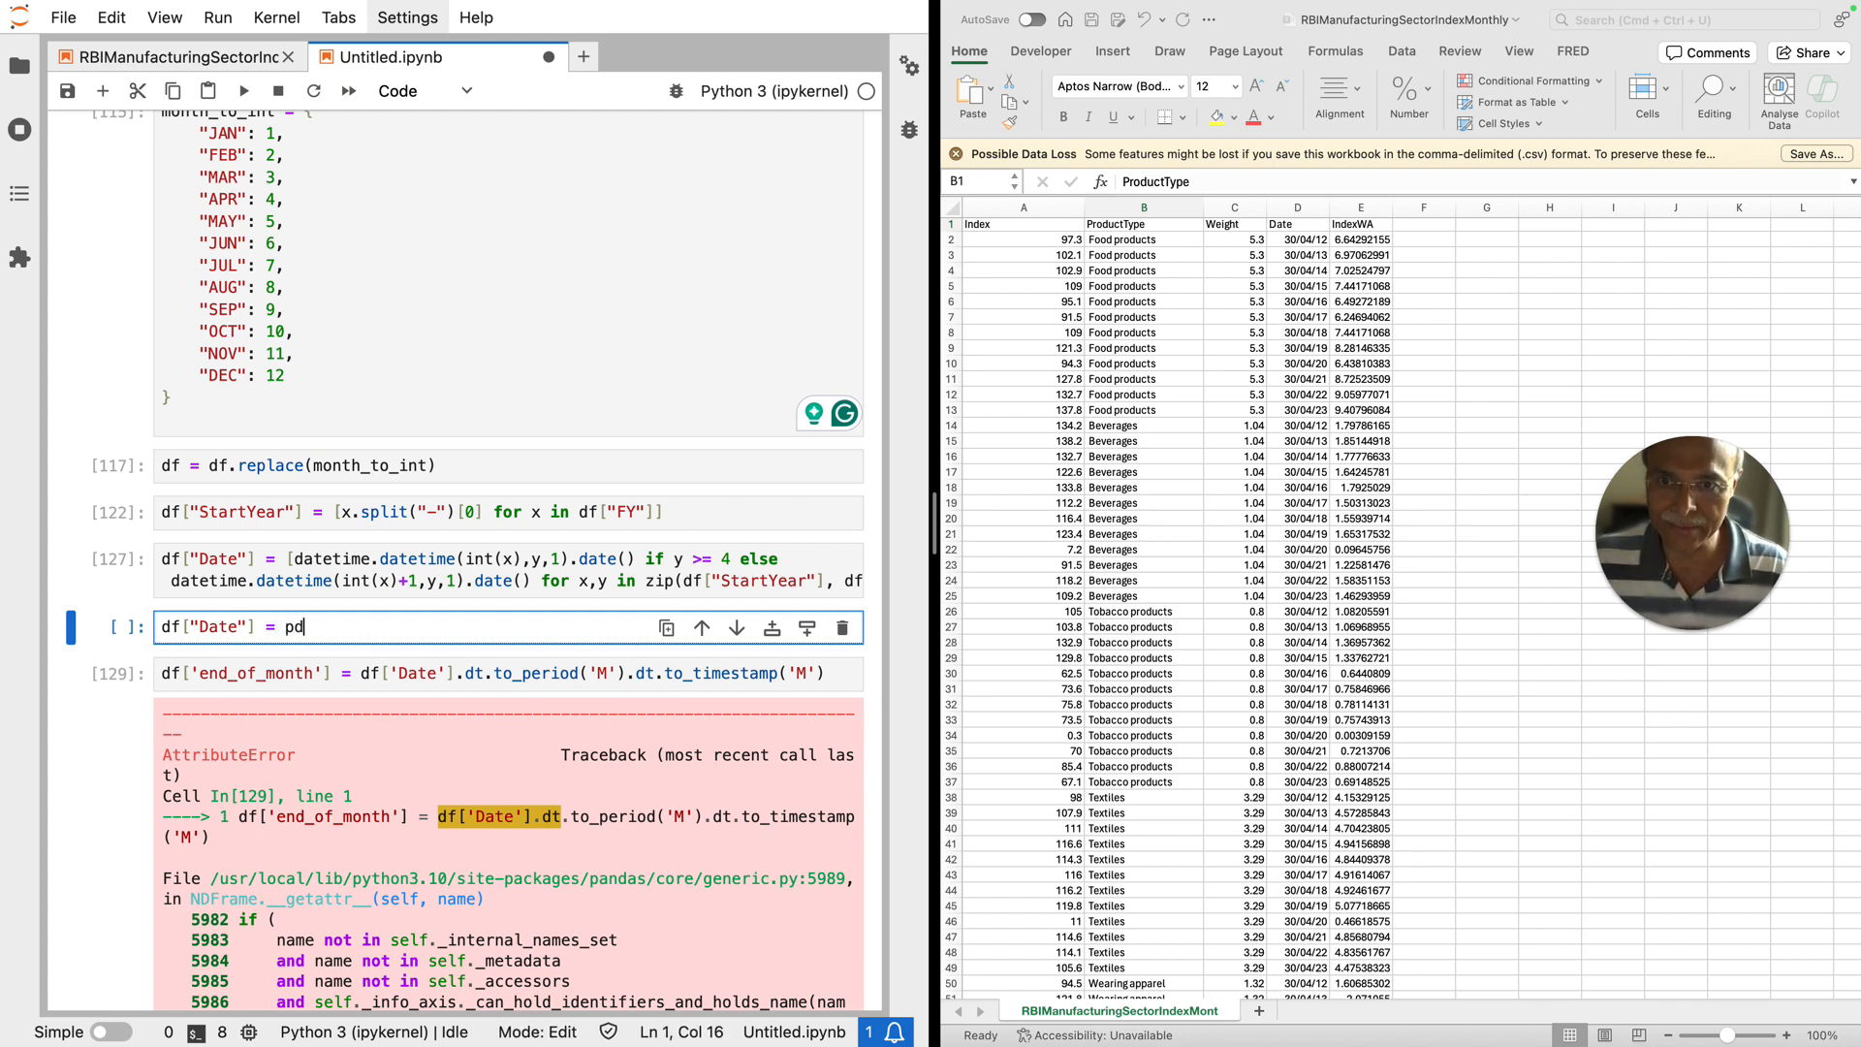
text(.to_date)
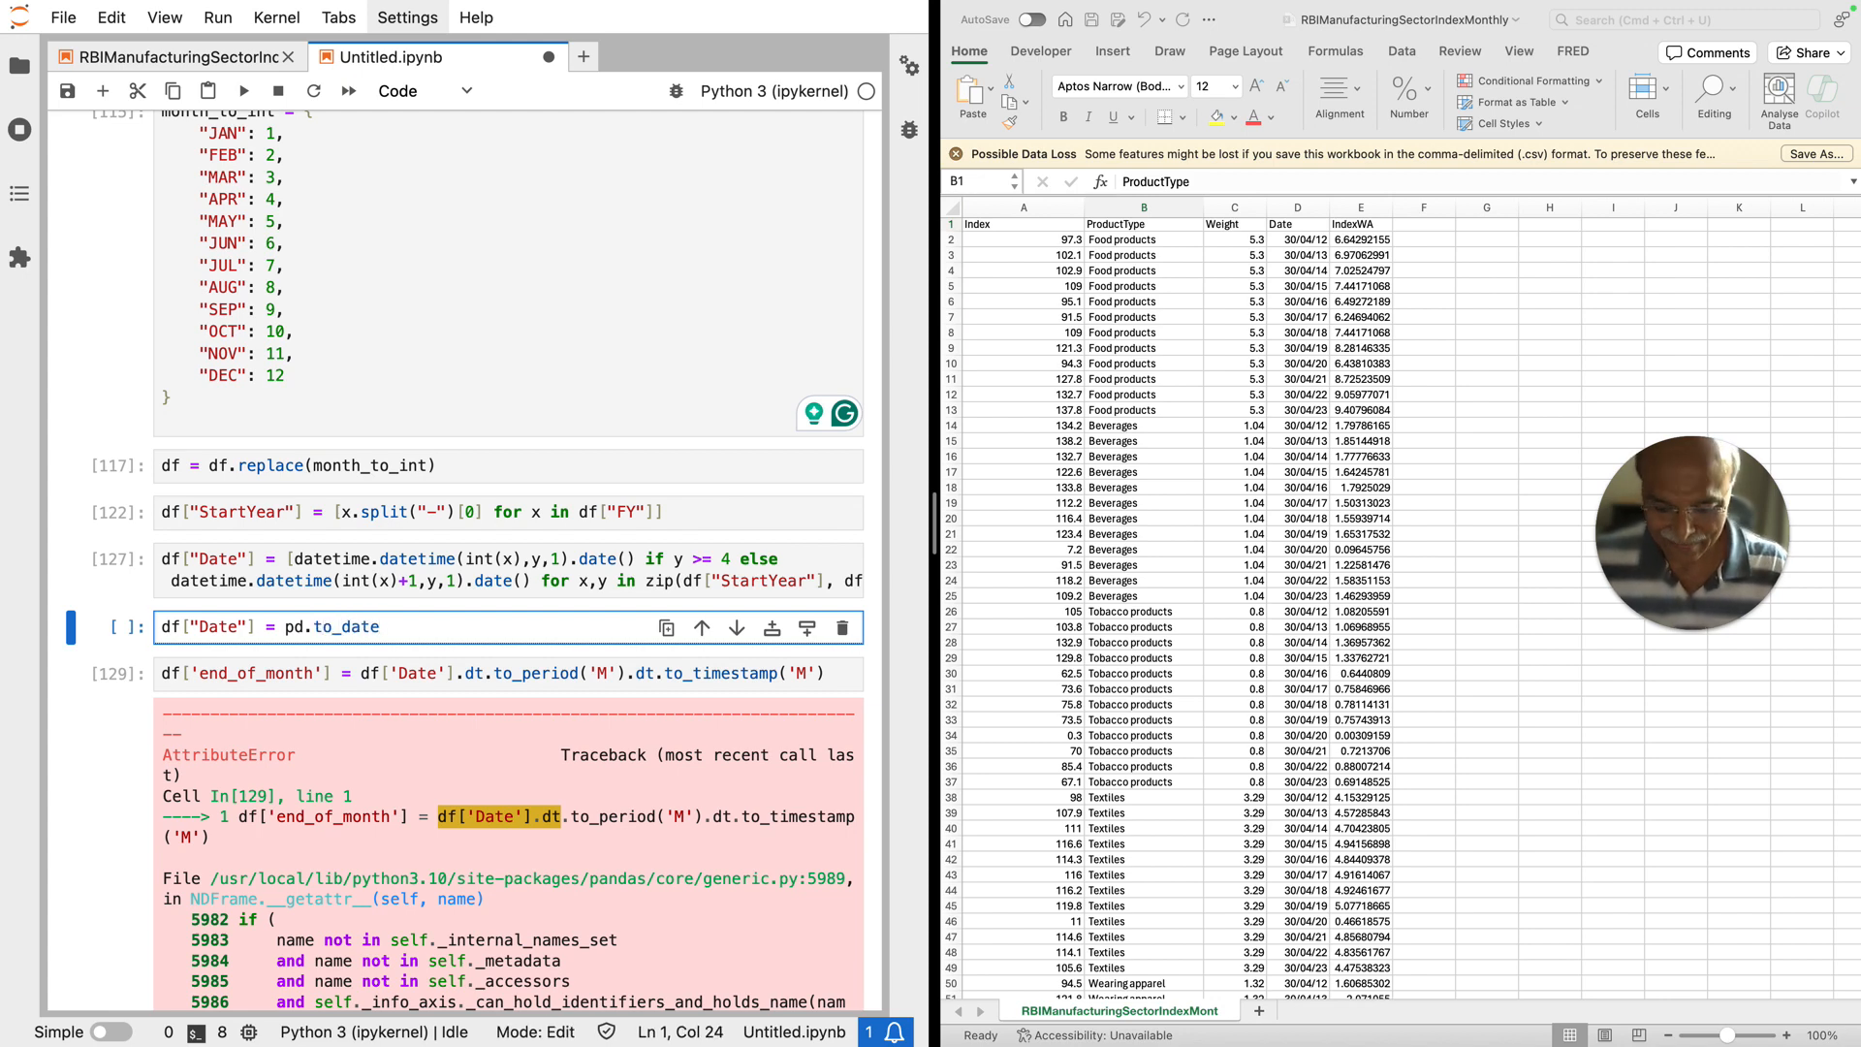
text(time(df)
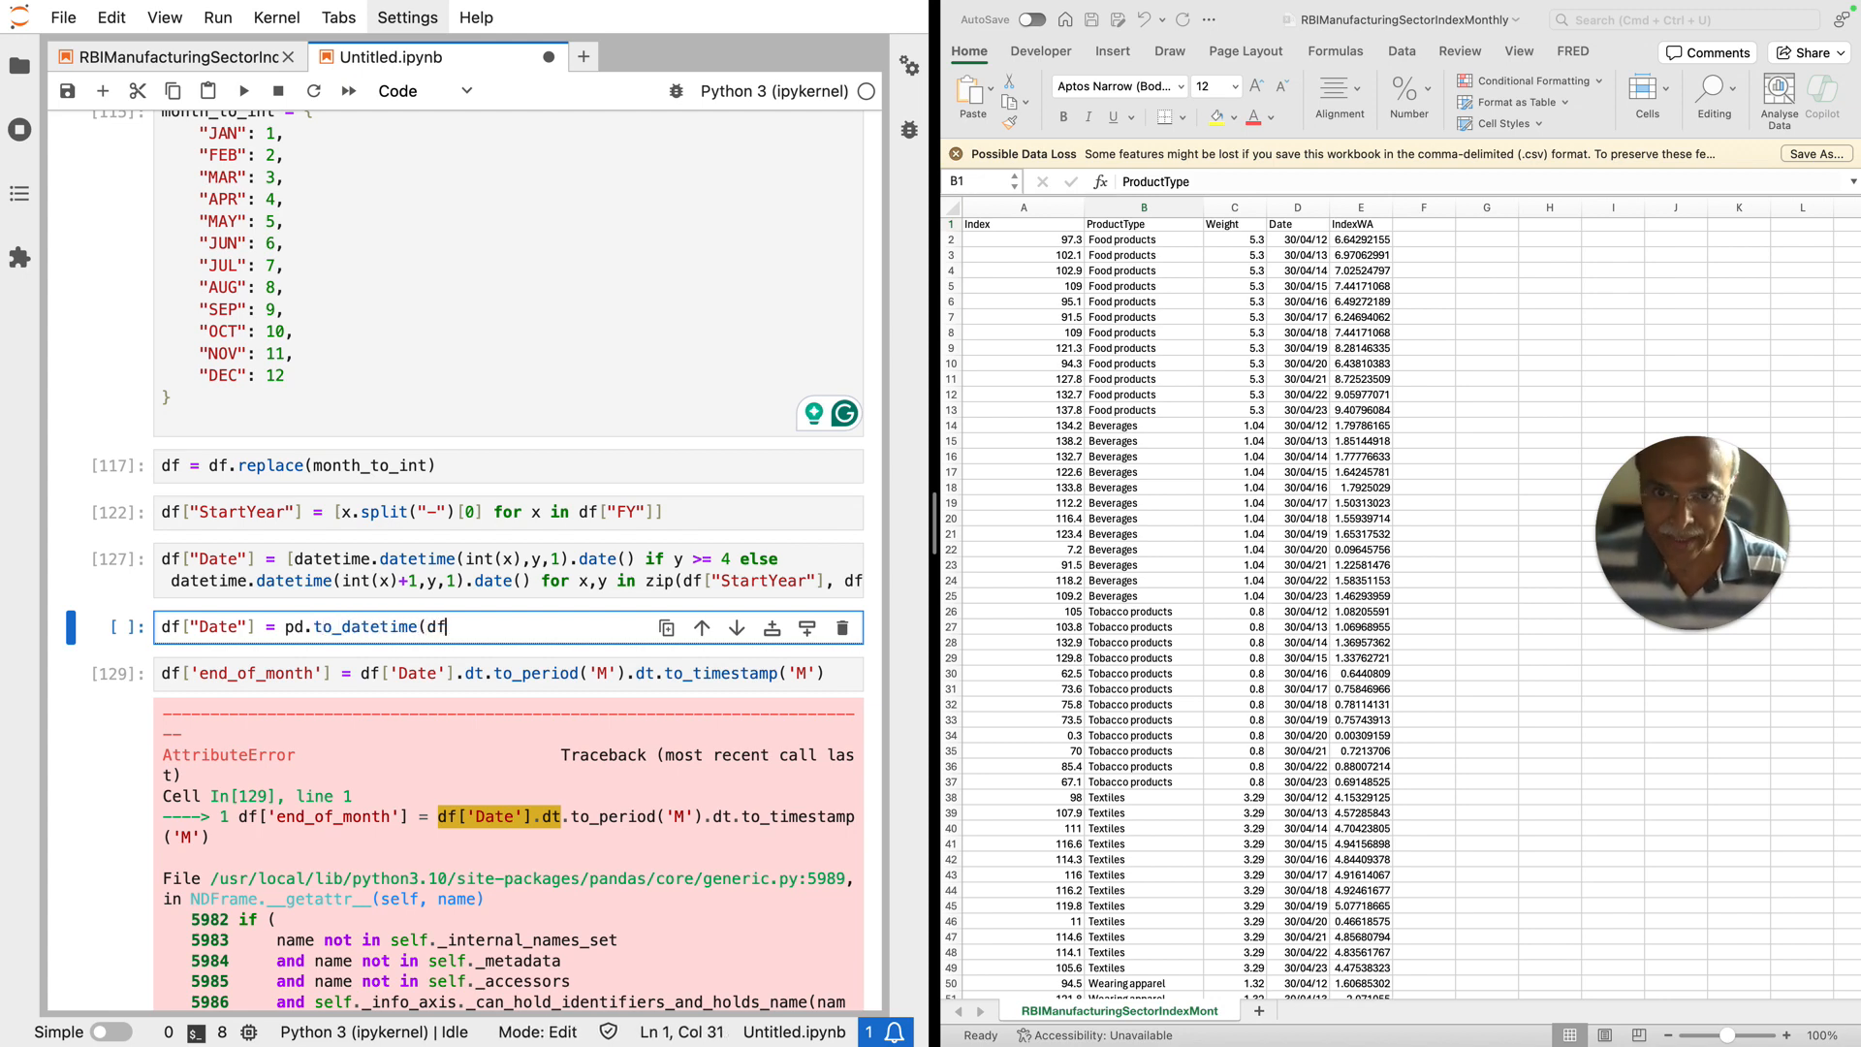
text(["Date")
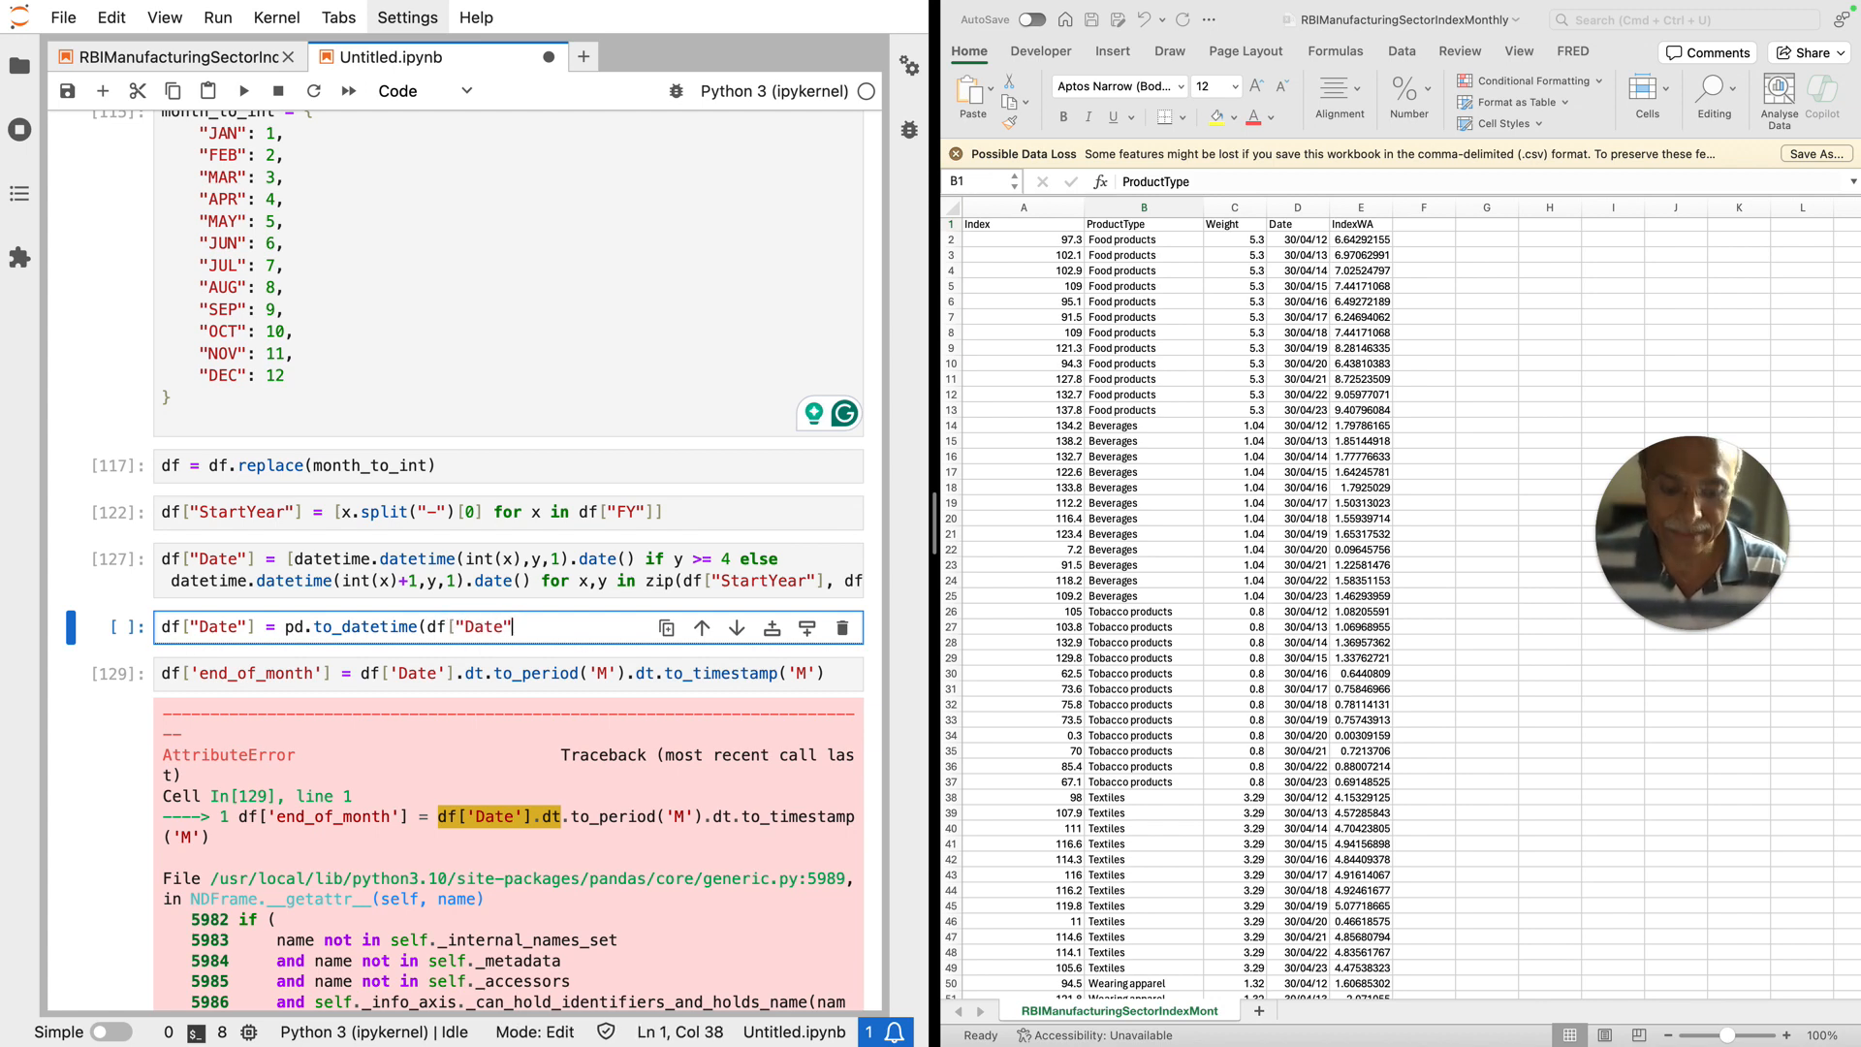
text(]))
key(shift+Return)
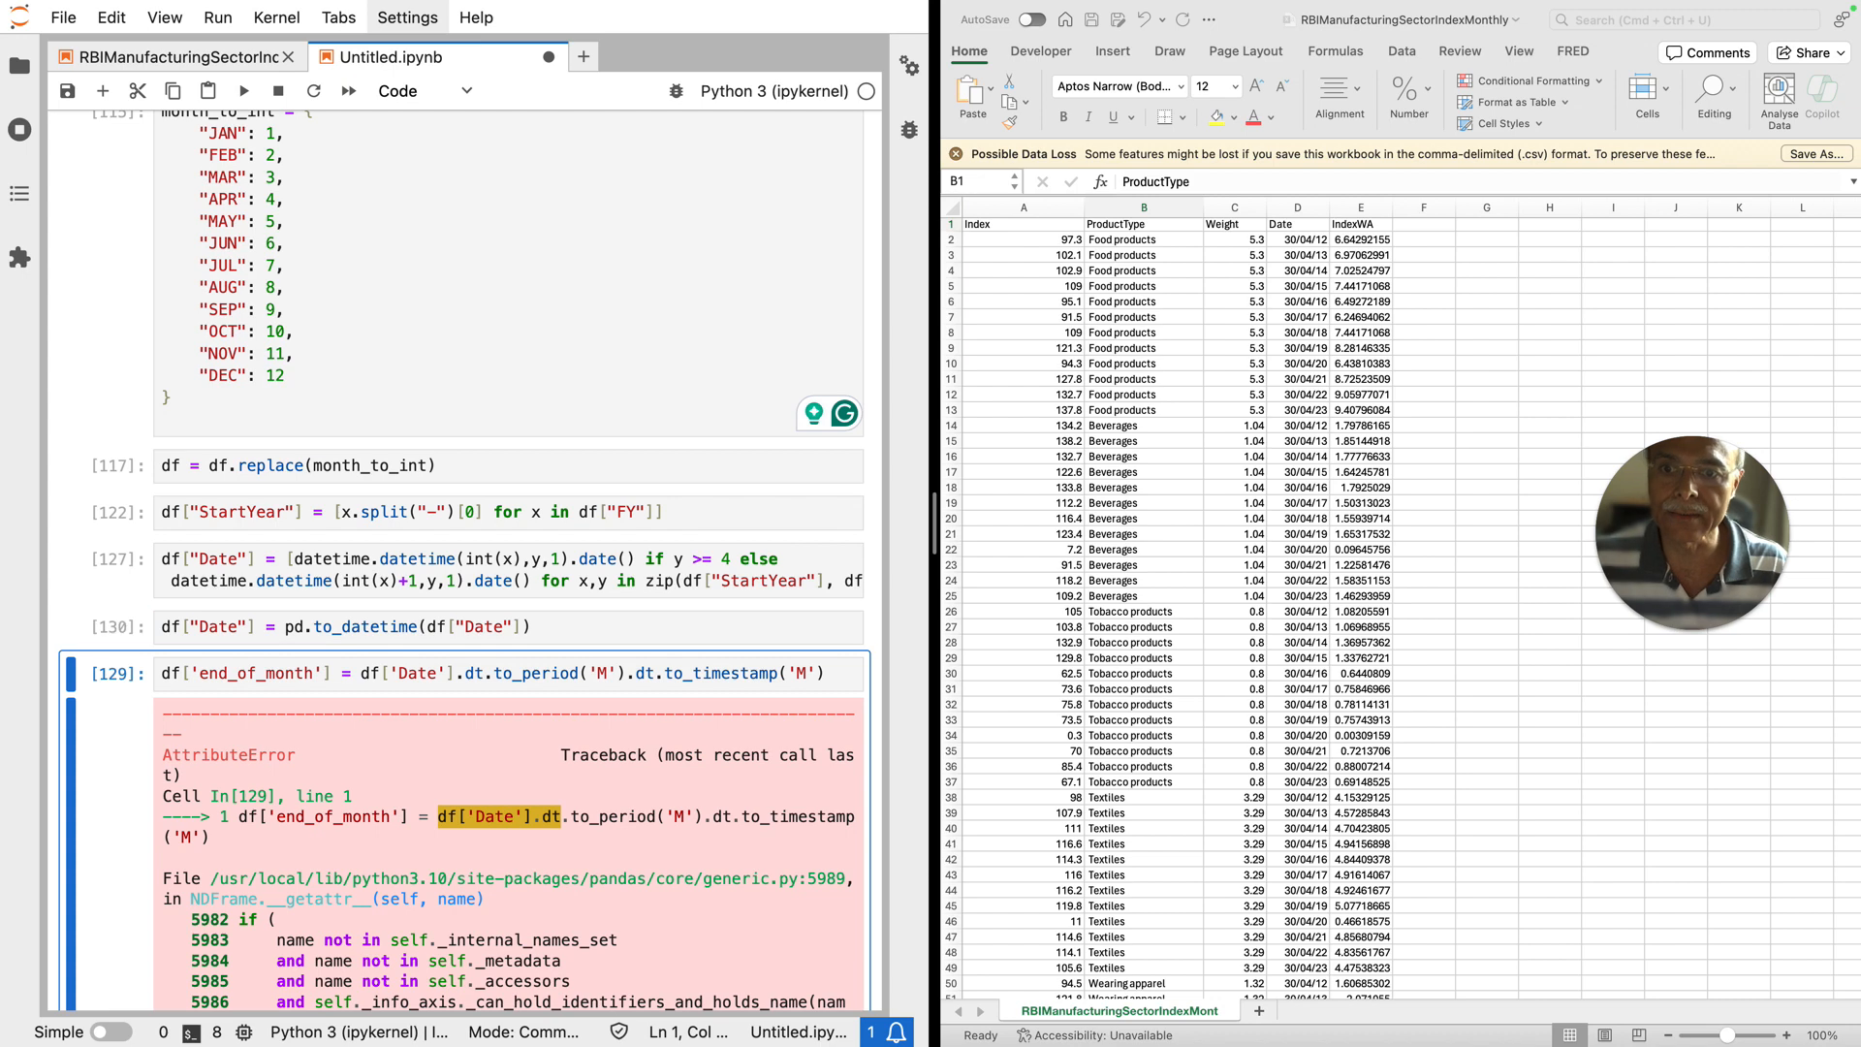
Step: Rerun the end_of_month cell, then display df in a new cell and check its end_of_month column
key(shift+Return)
click(185, 715)
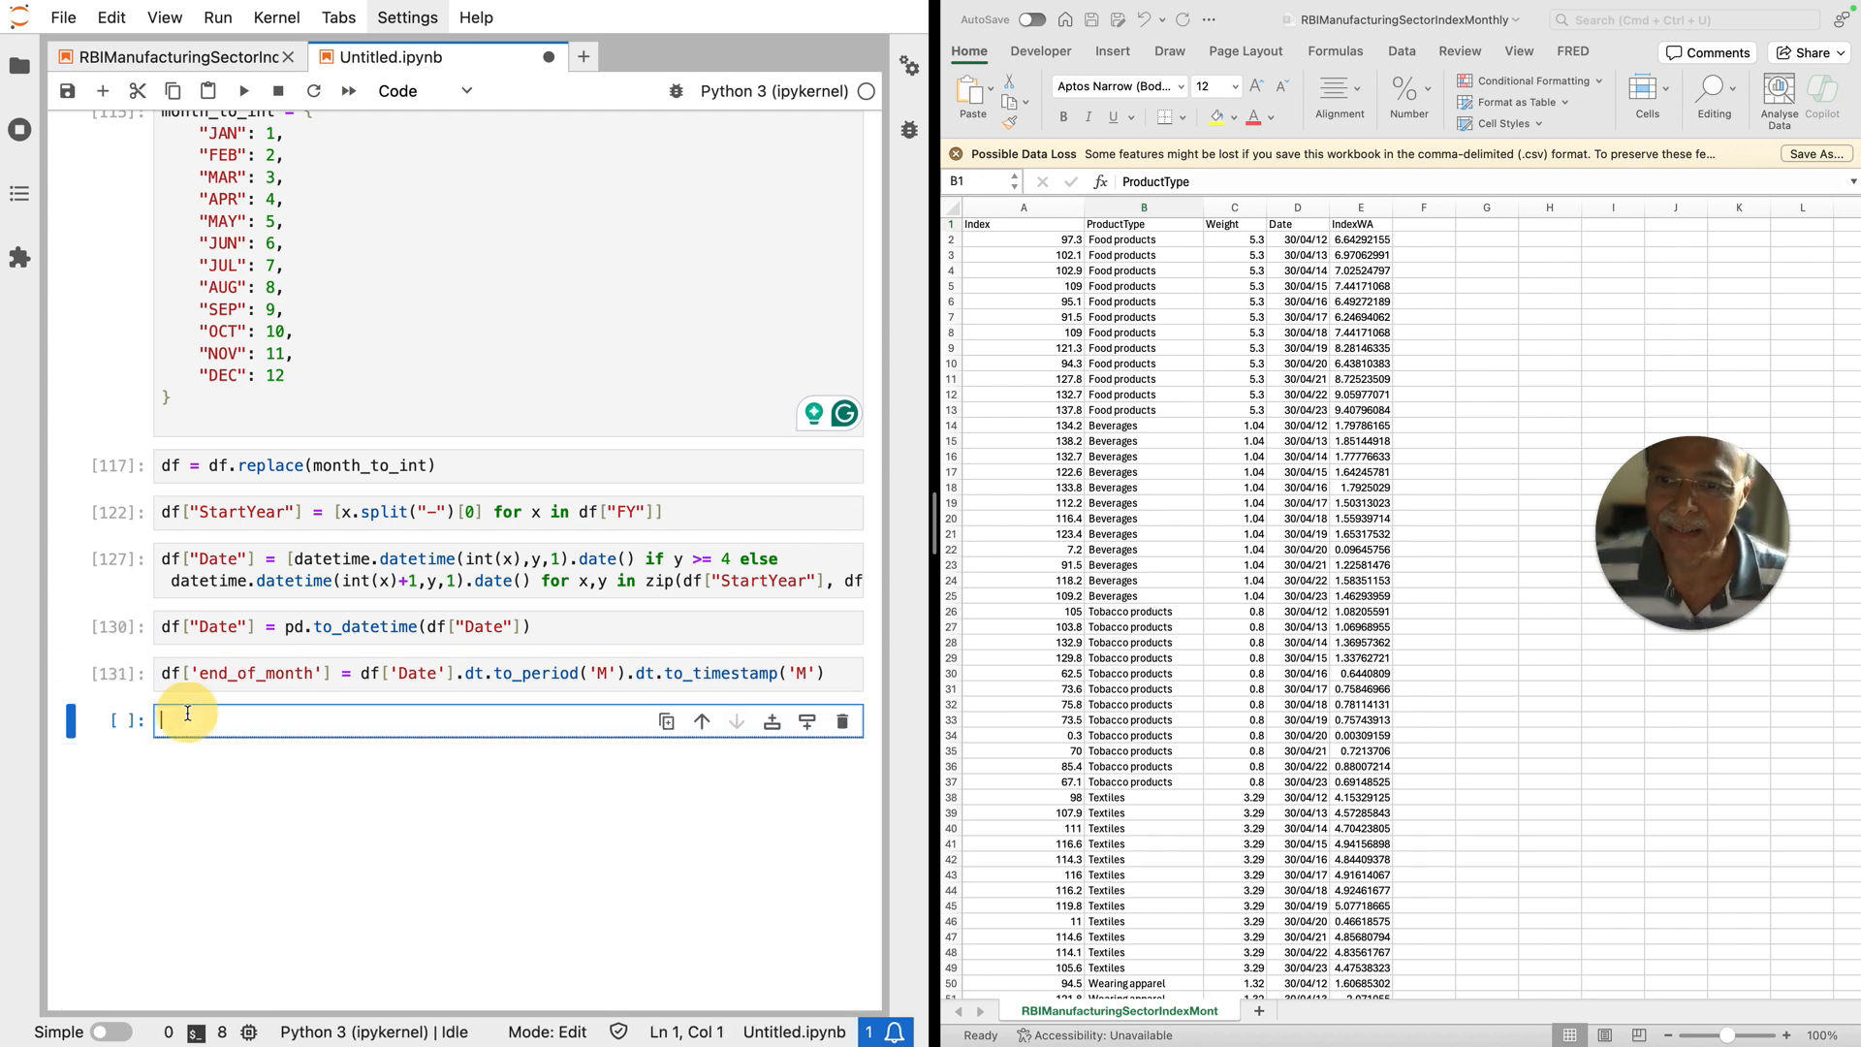
text(df)
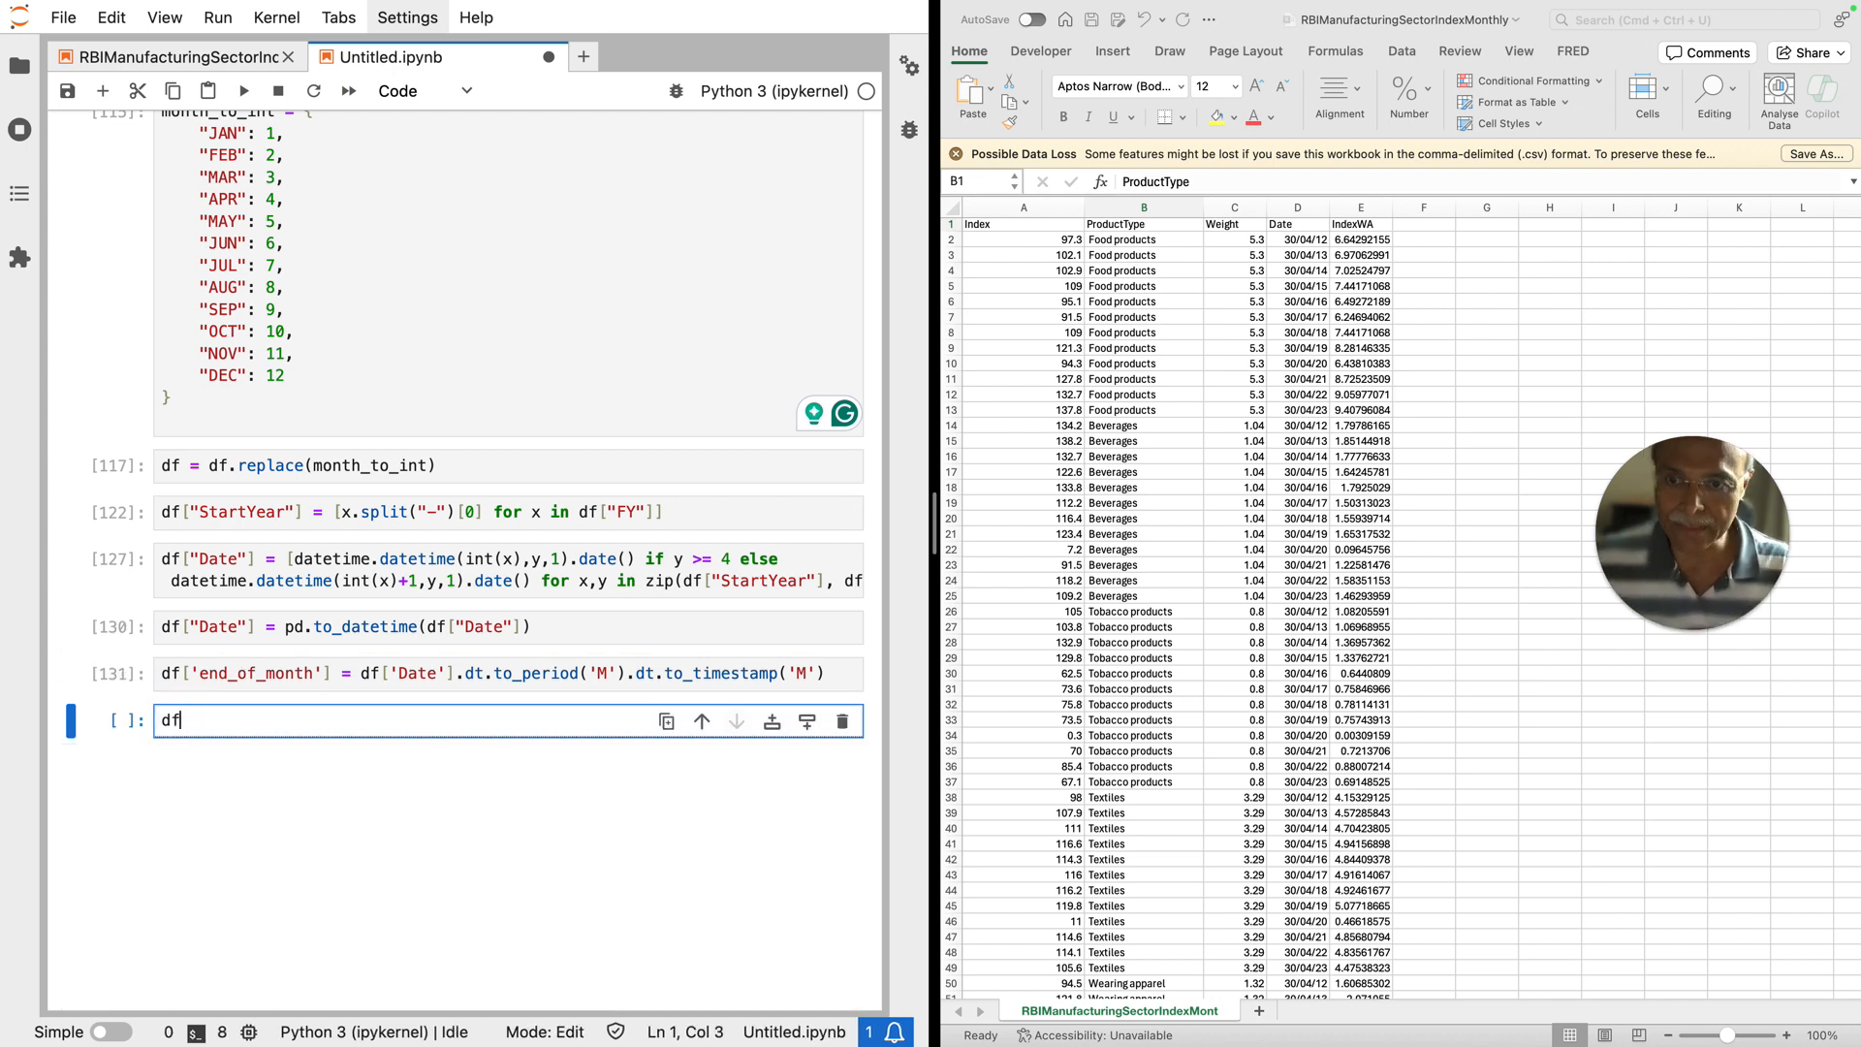
key(shift+Return)
scroll(504, 582, up, 10)
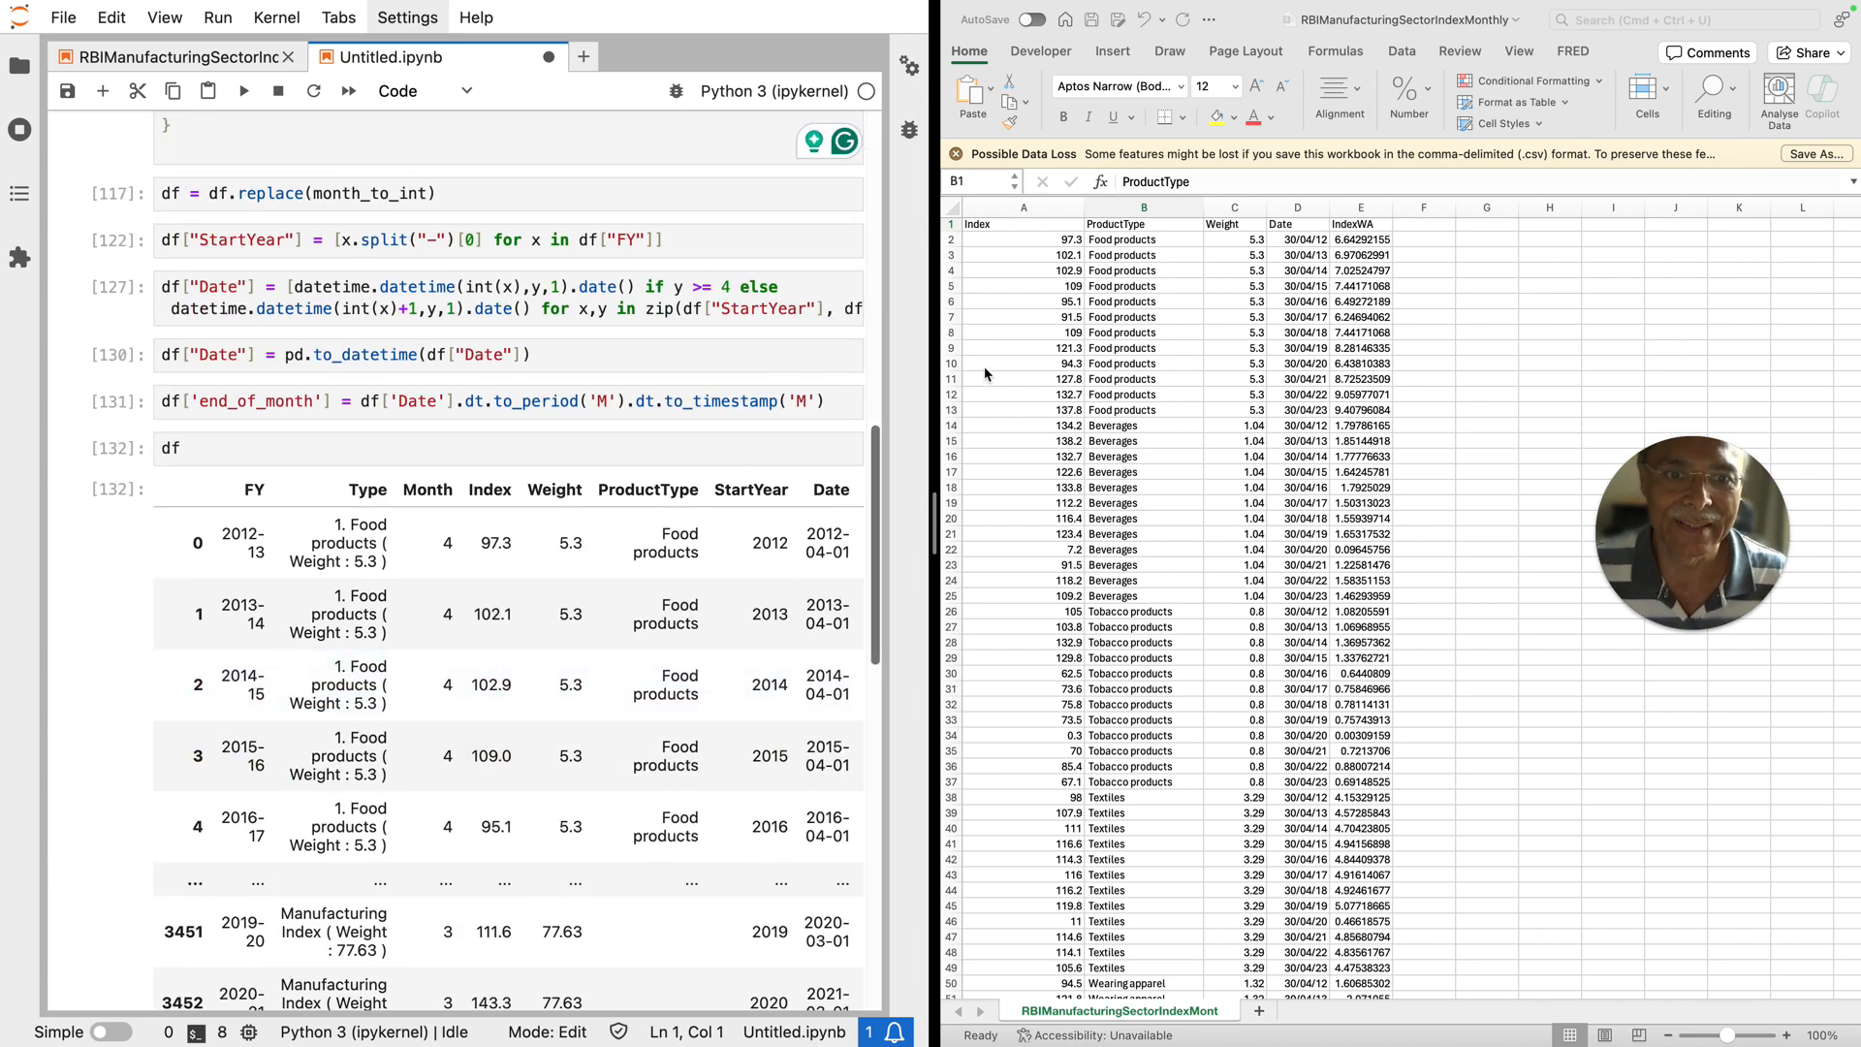
scroll(707, 540, right, 3)
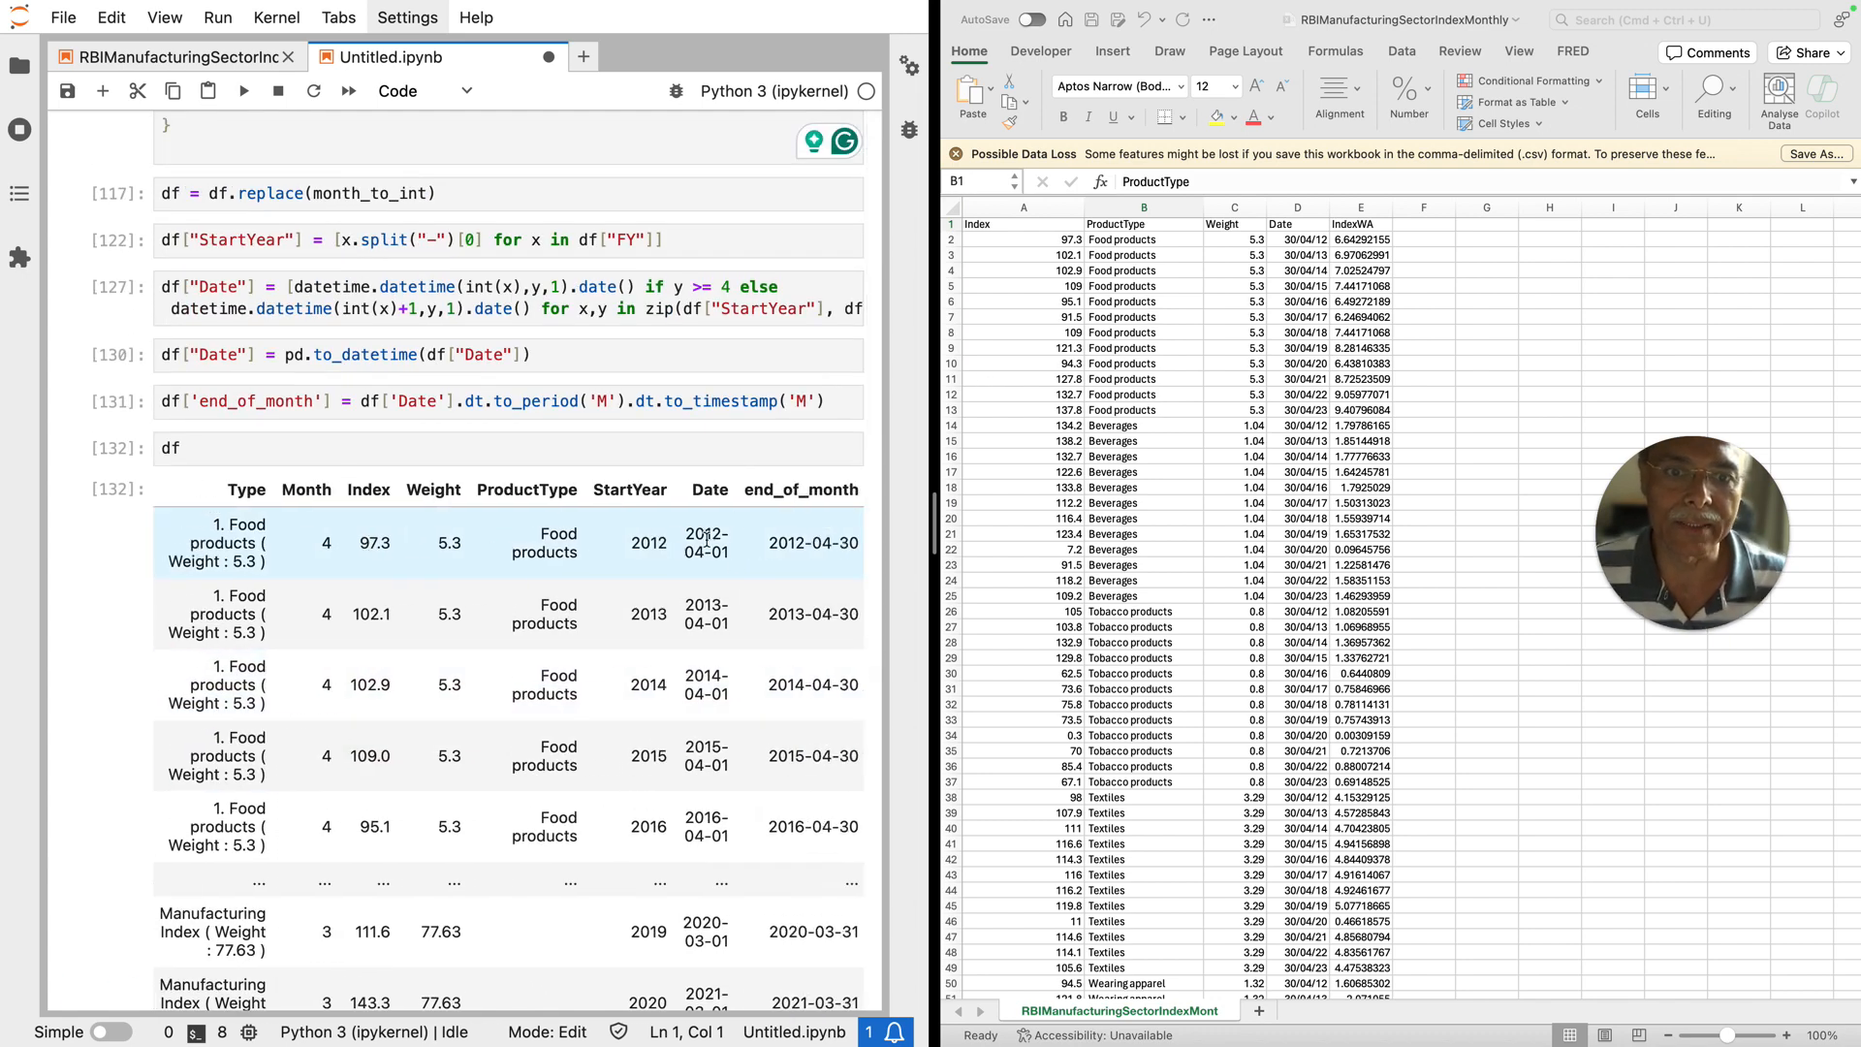
Step: Extend the df display cell below the end_of_month cell into a df.drop call with an opened columns list
scroll(839, 578, down, 5)
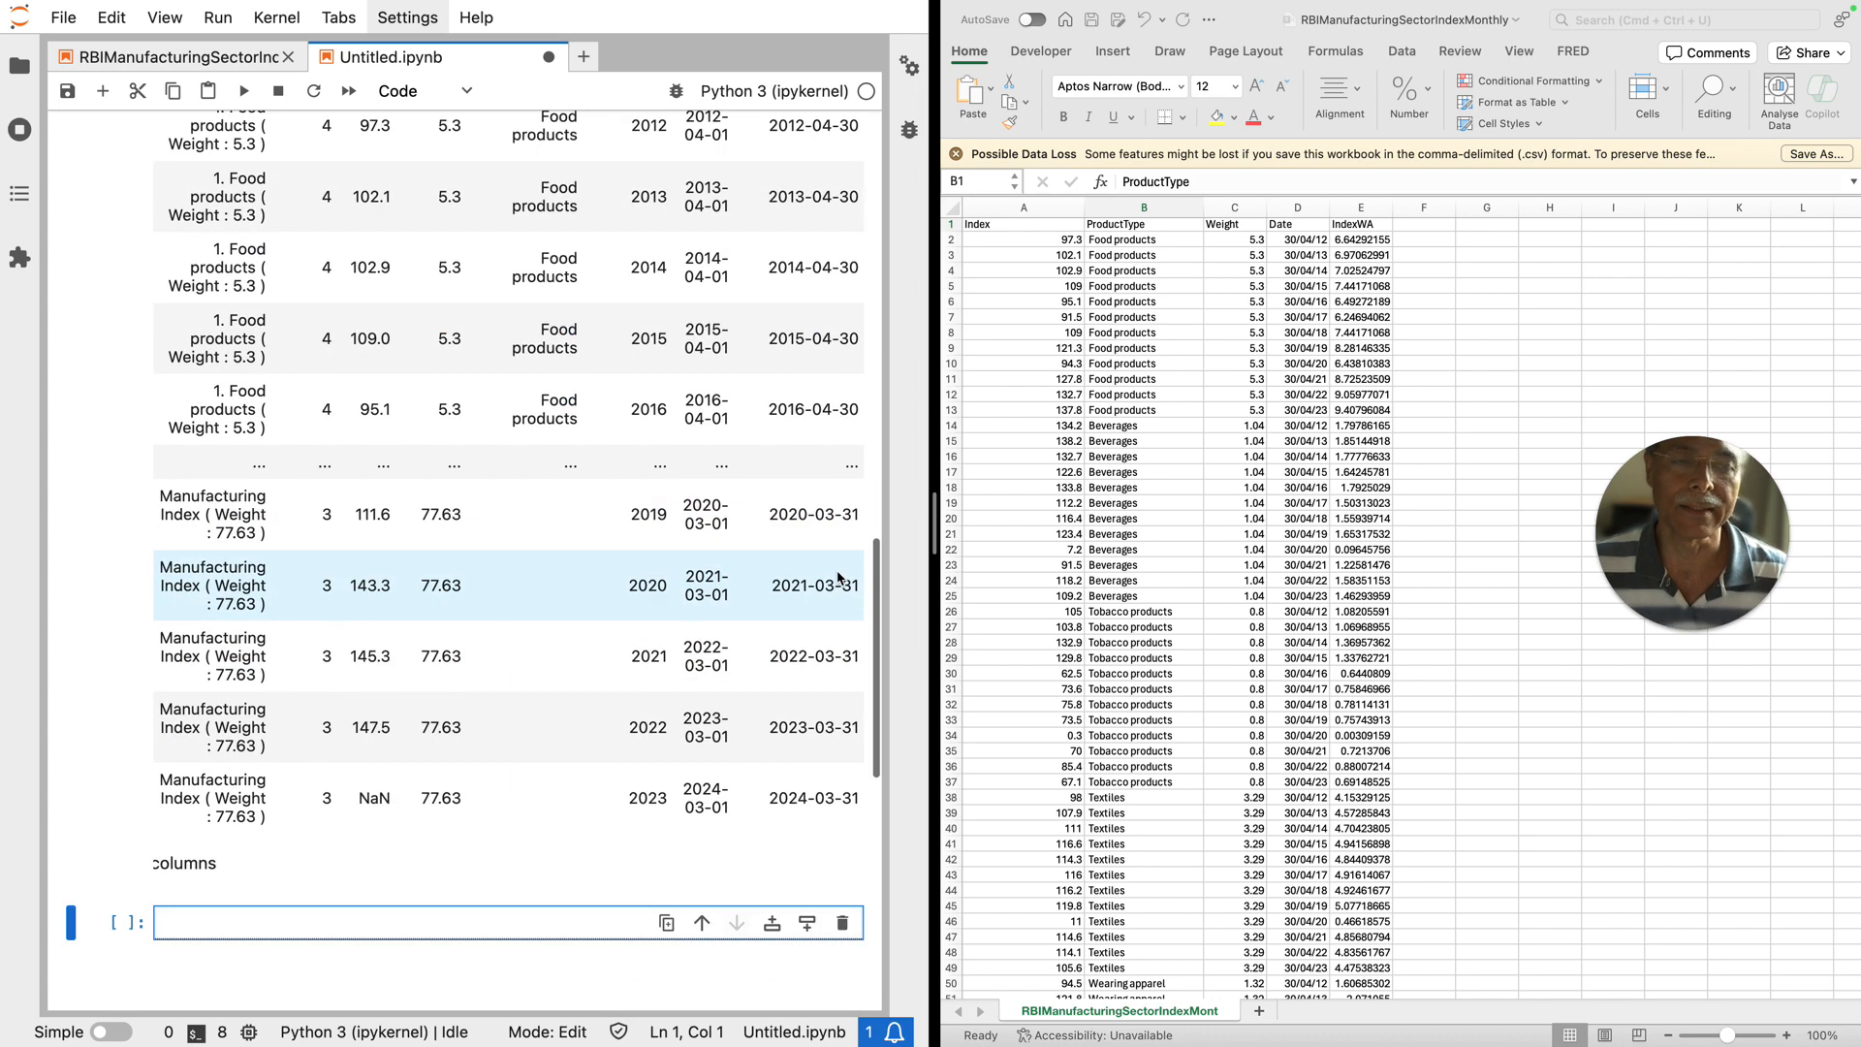
scroll(839, 579, up, 10)
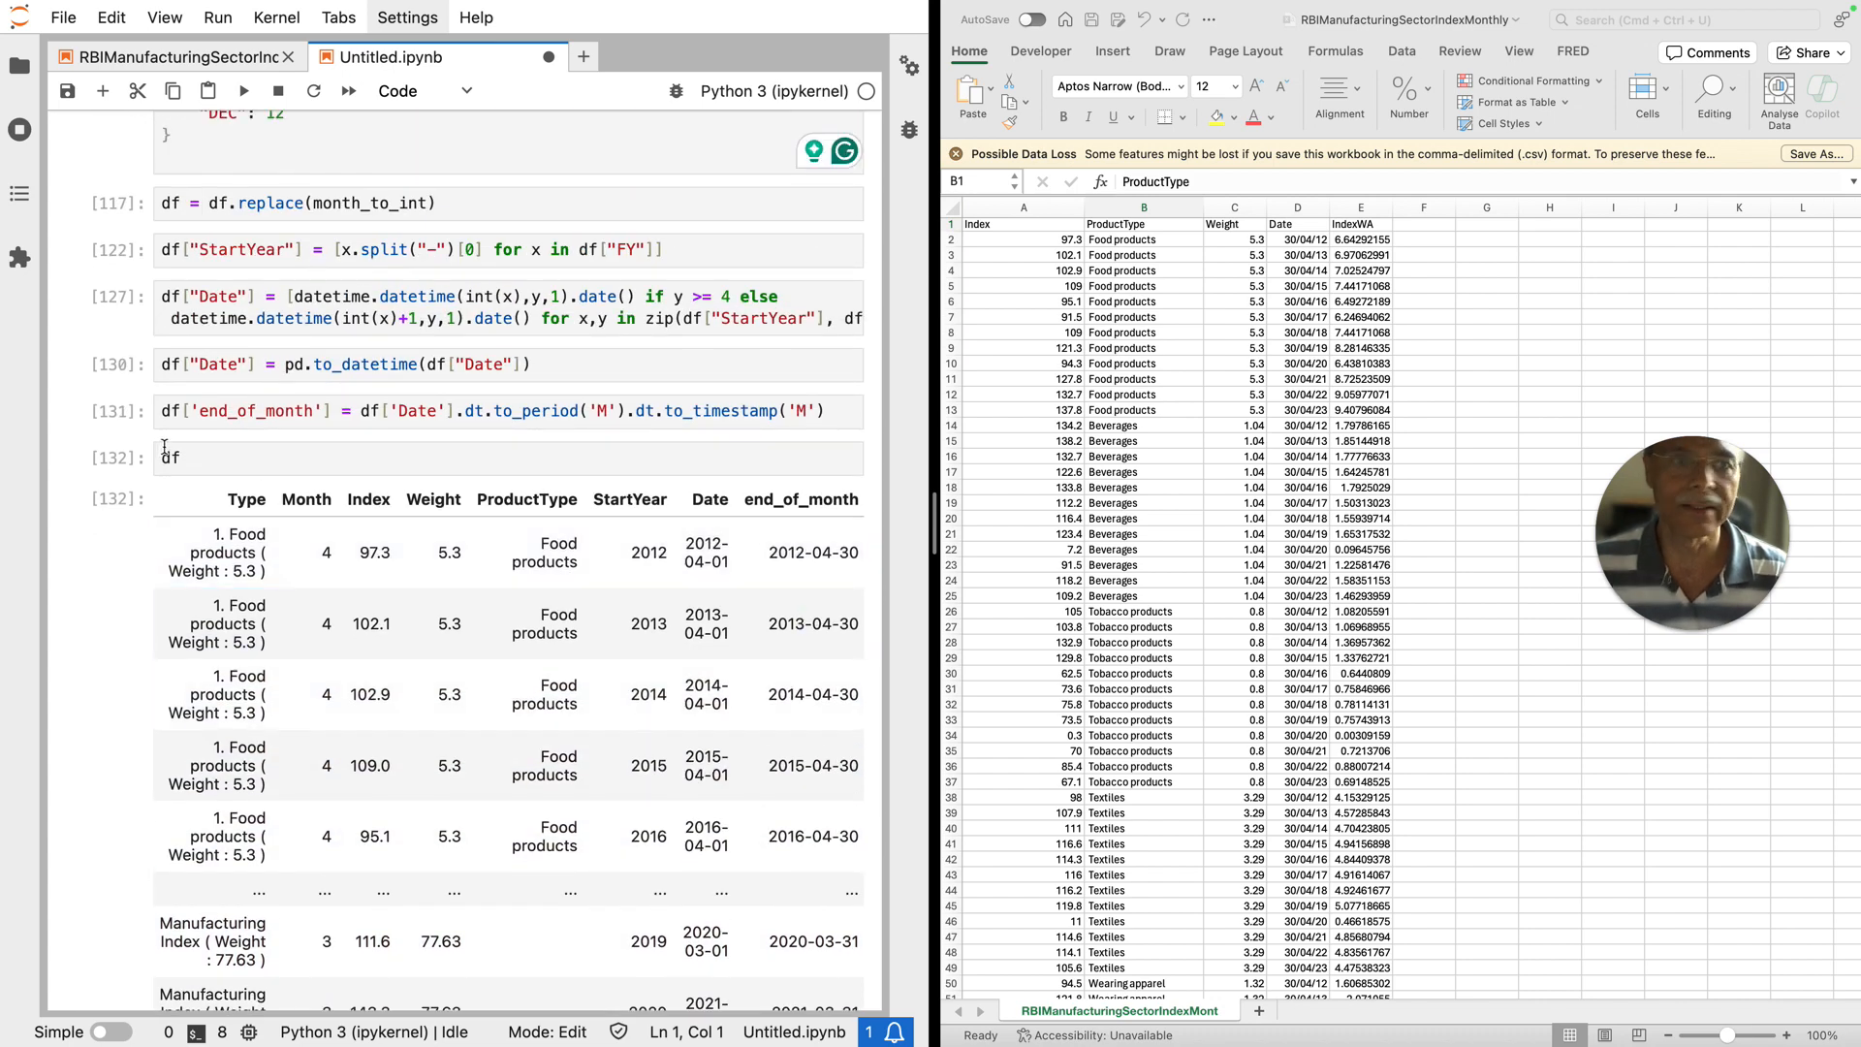
click(221, 455)
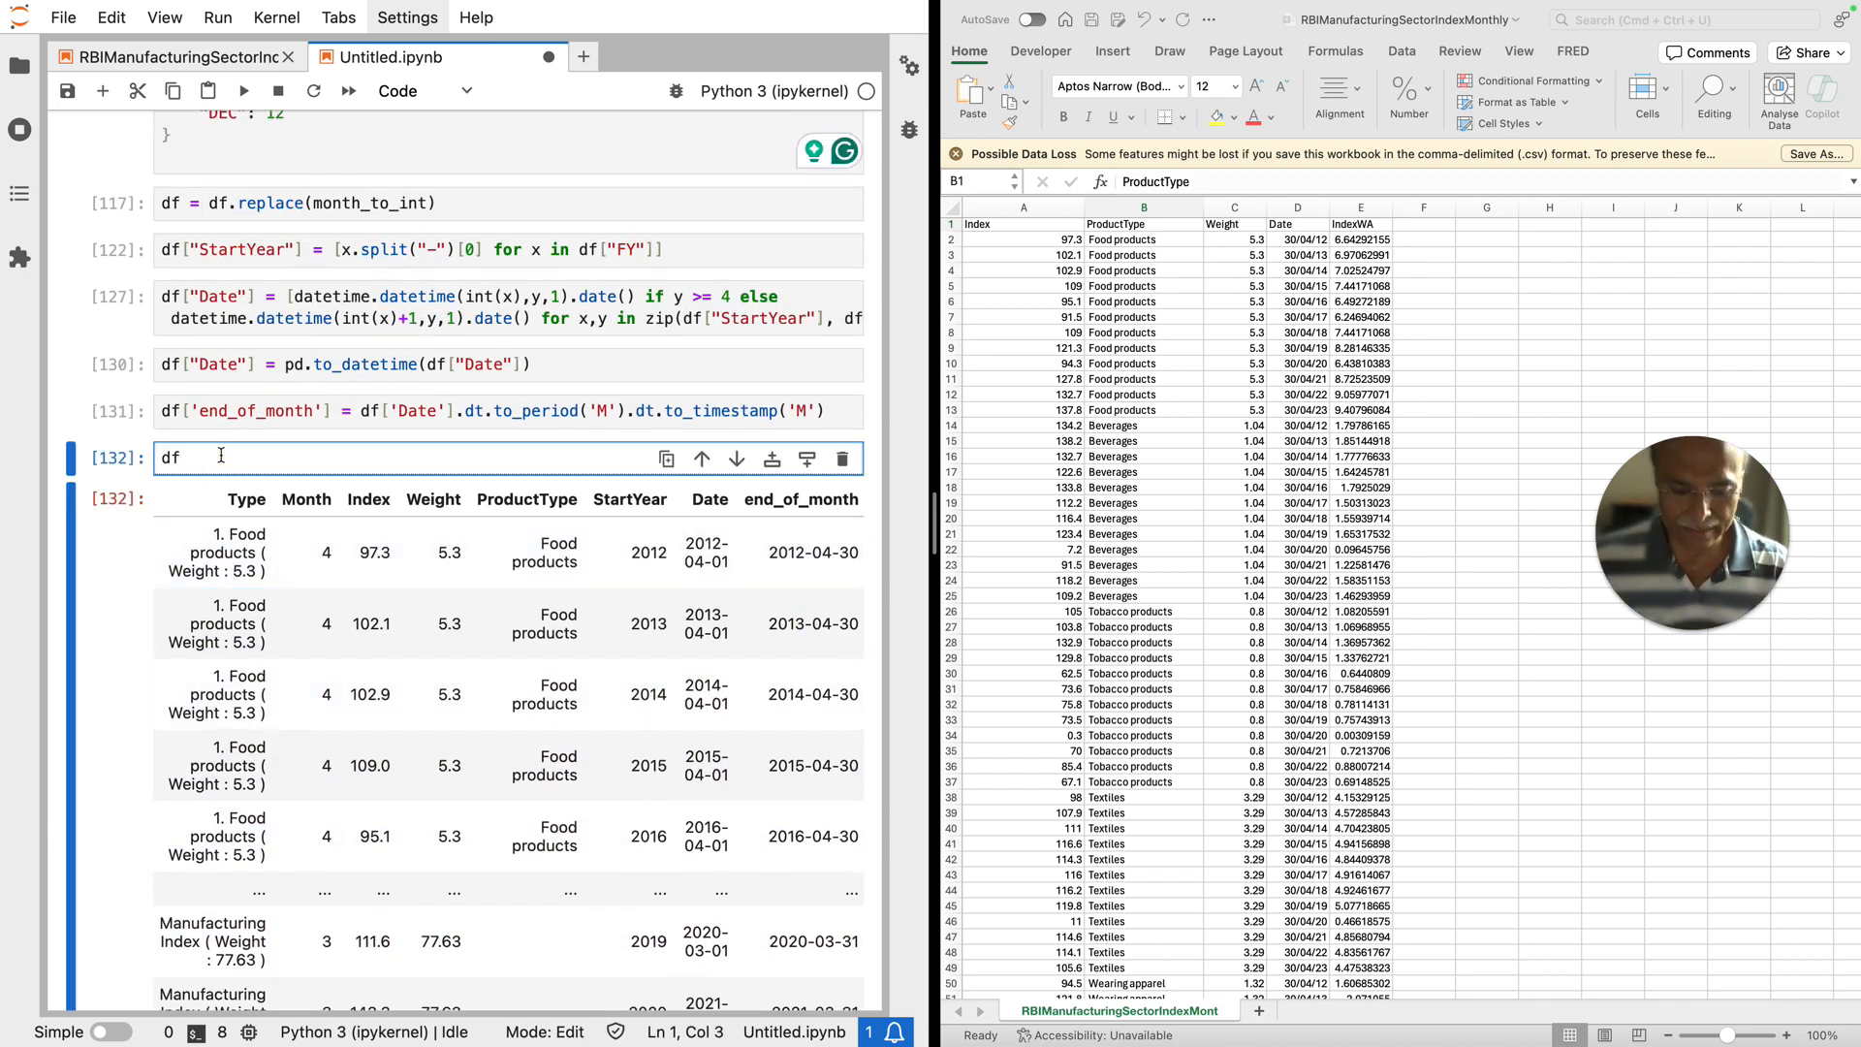
text(.)
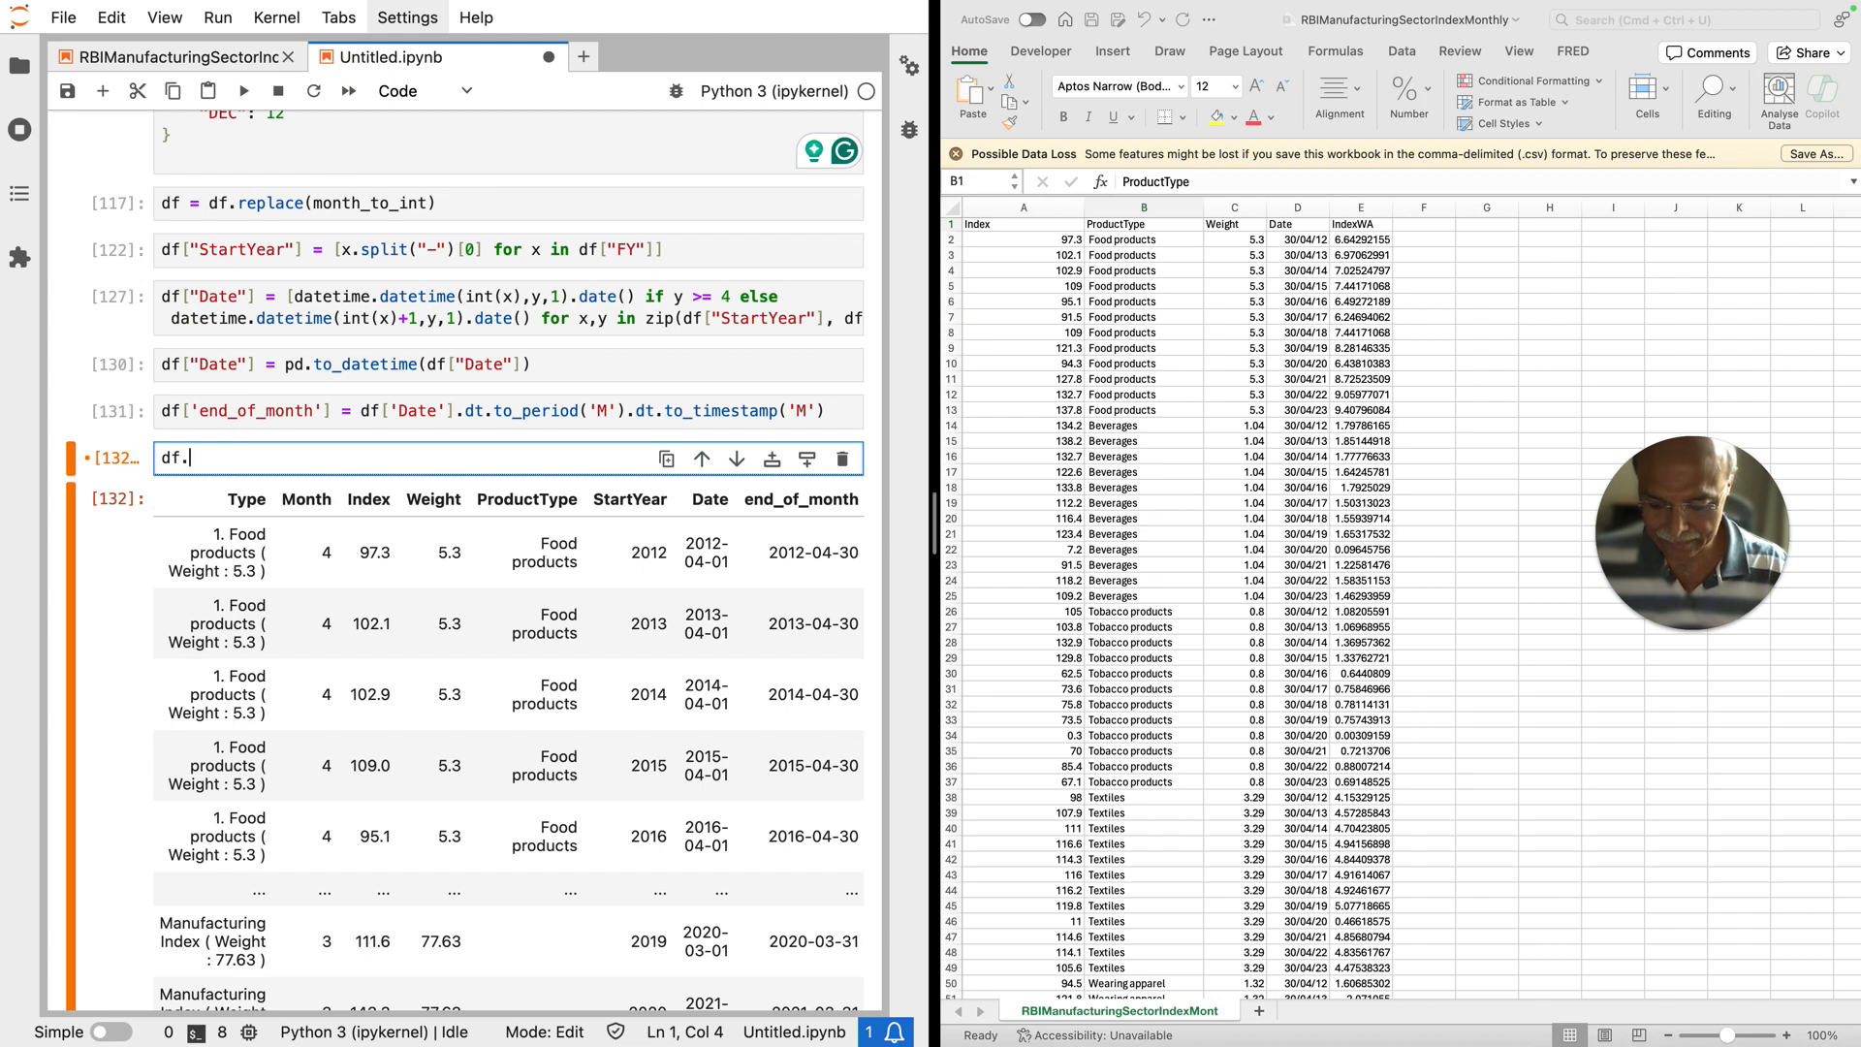
text(drop)
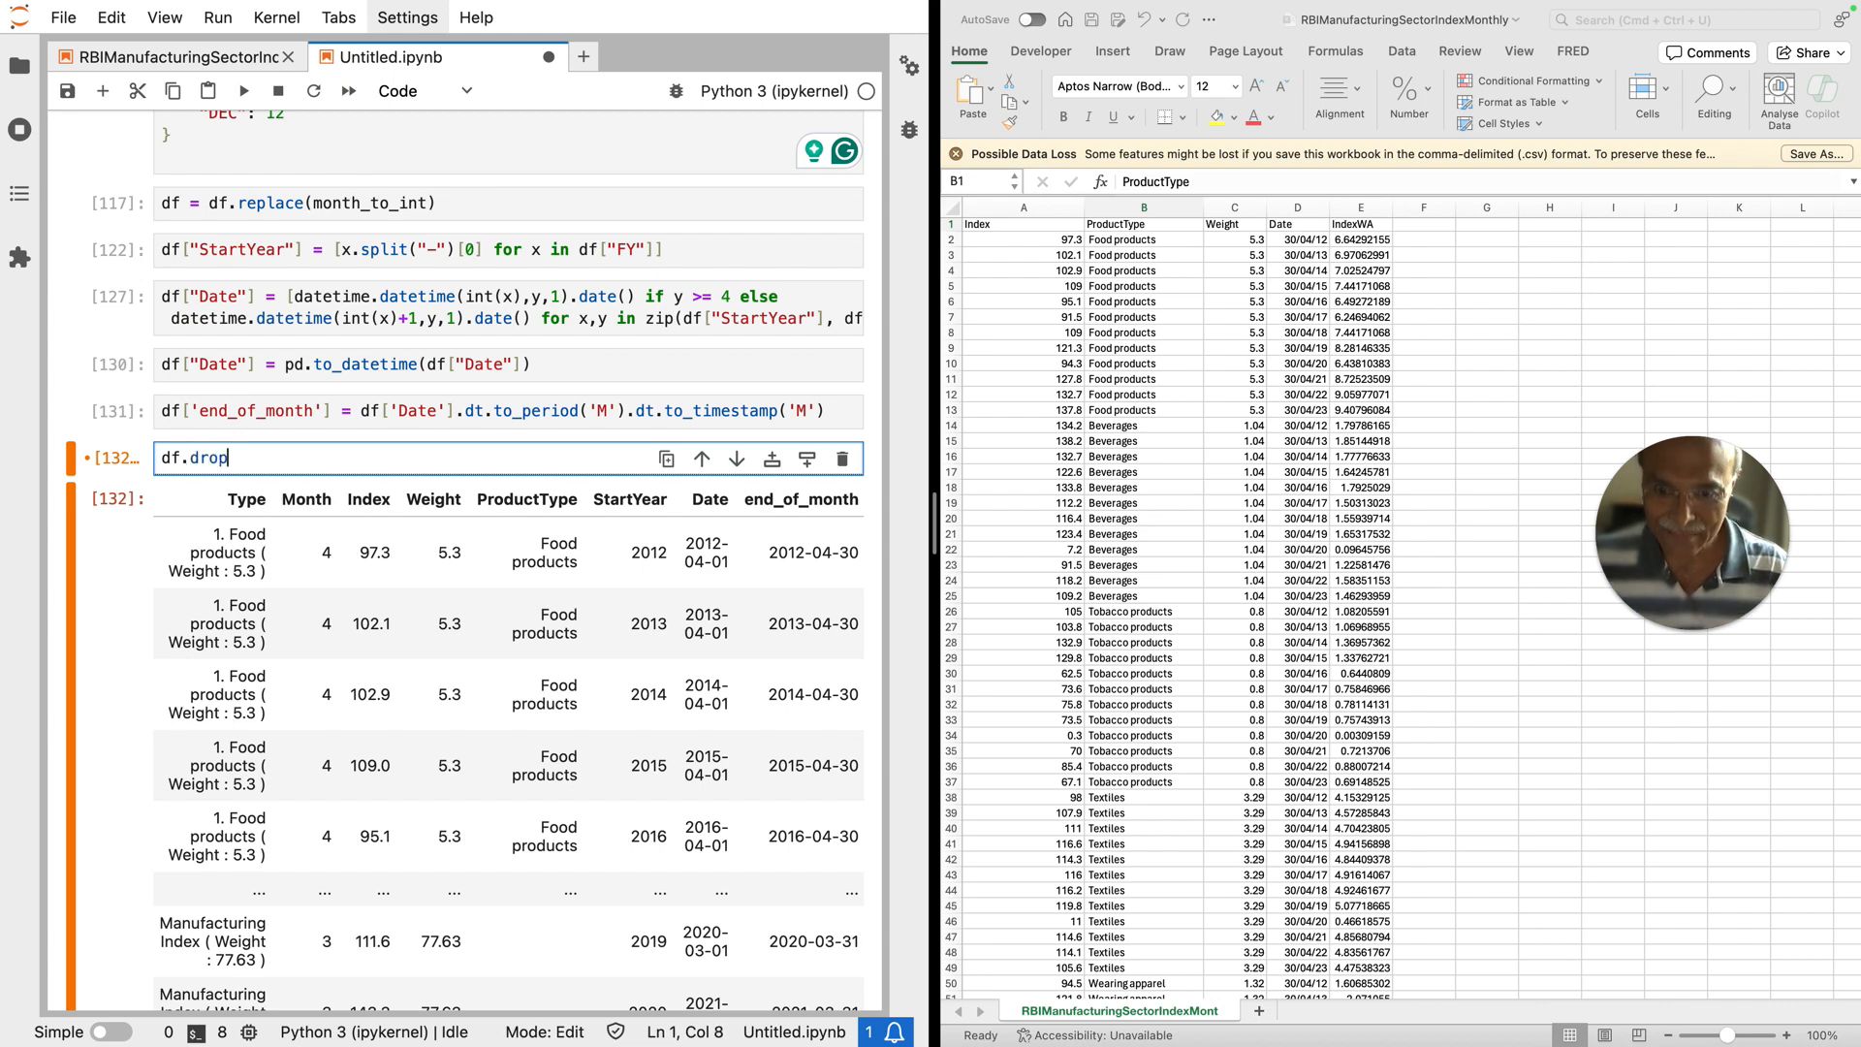
text((columns )
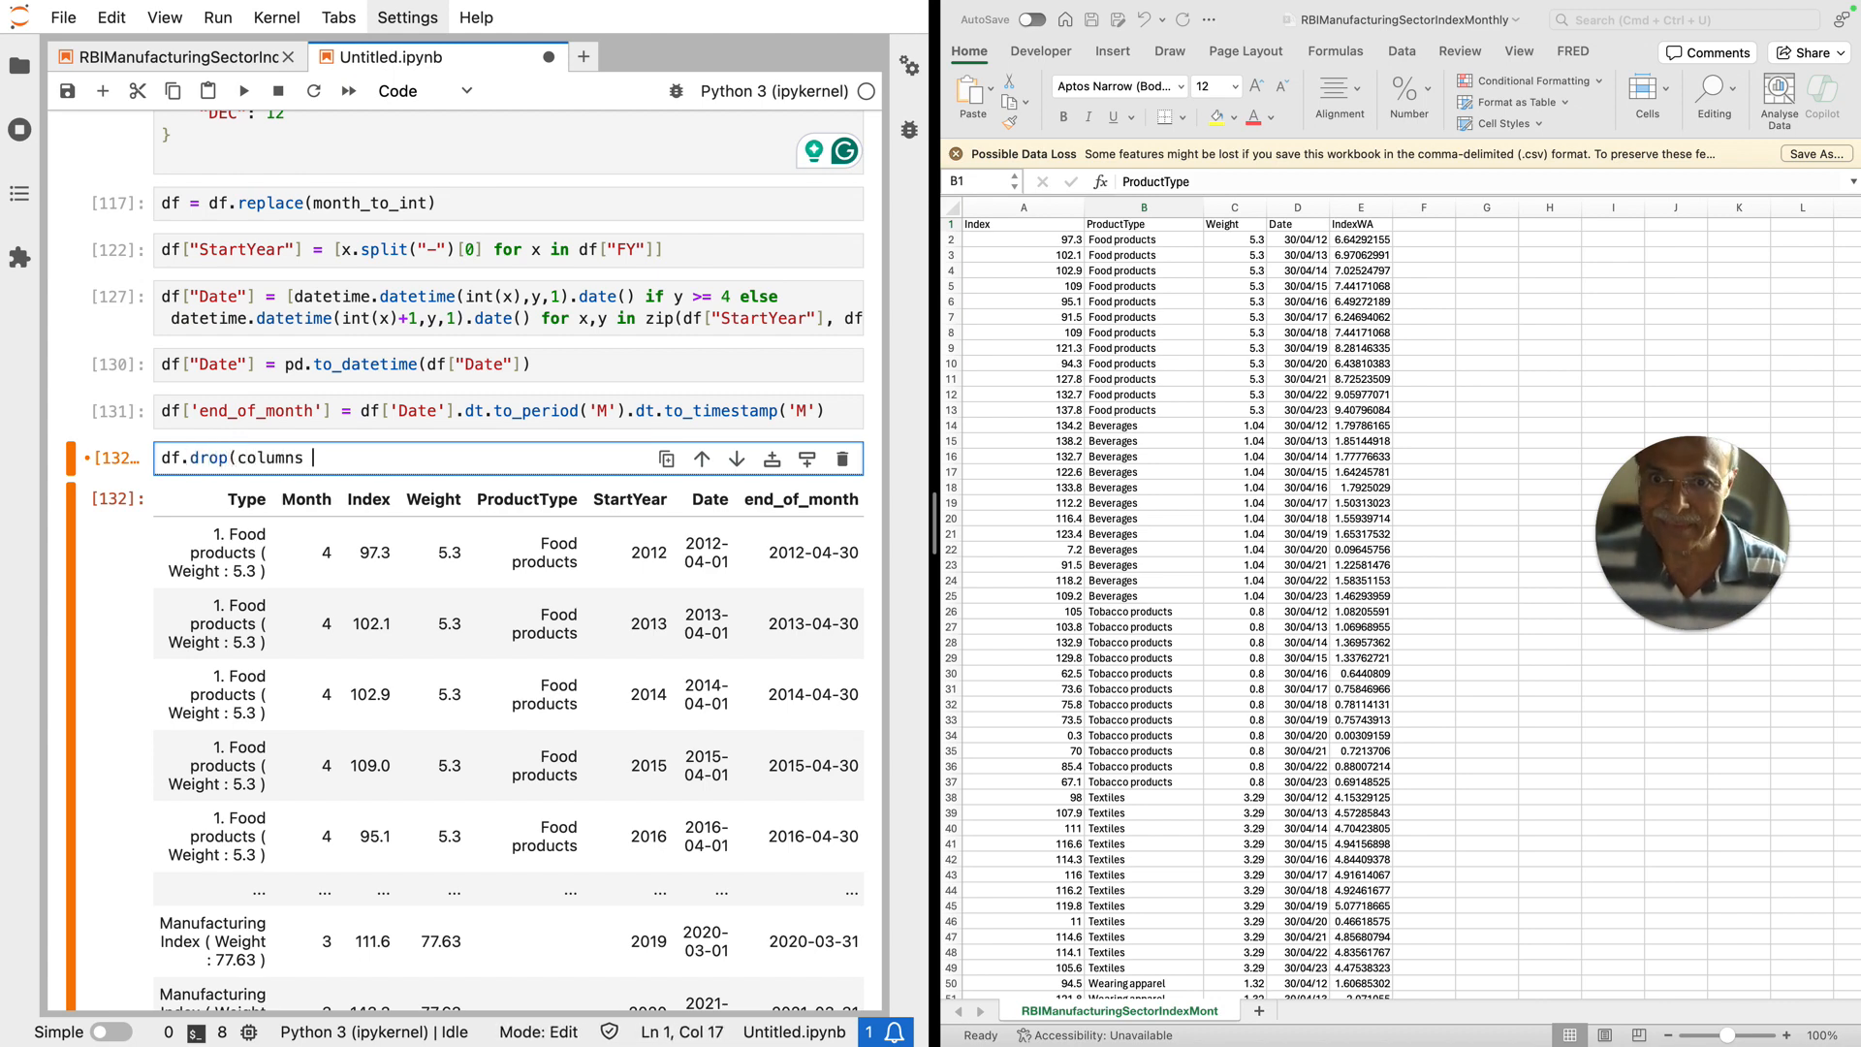
text(= [)
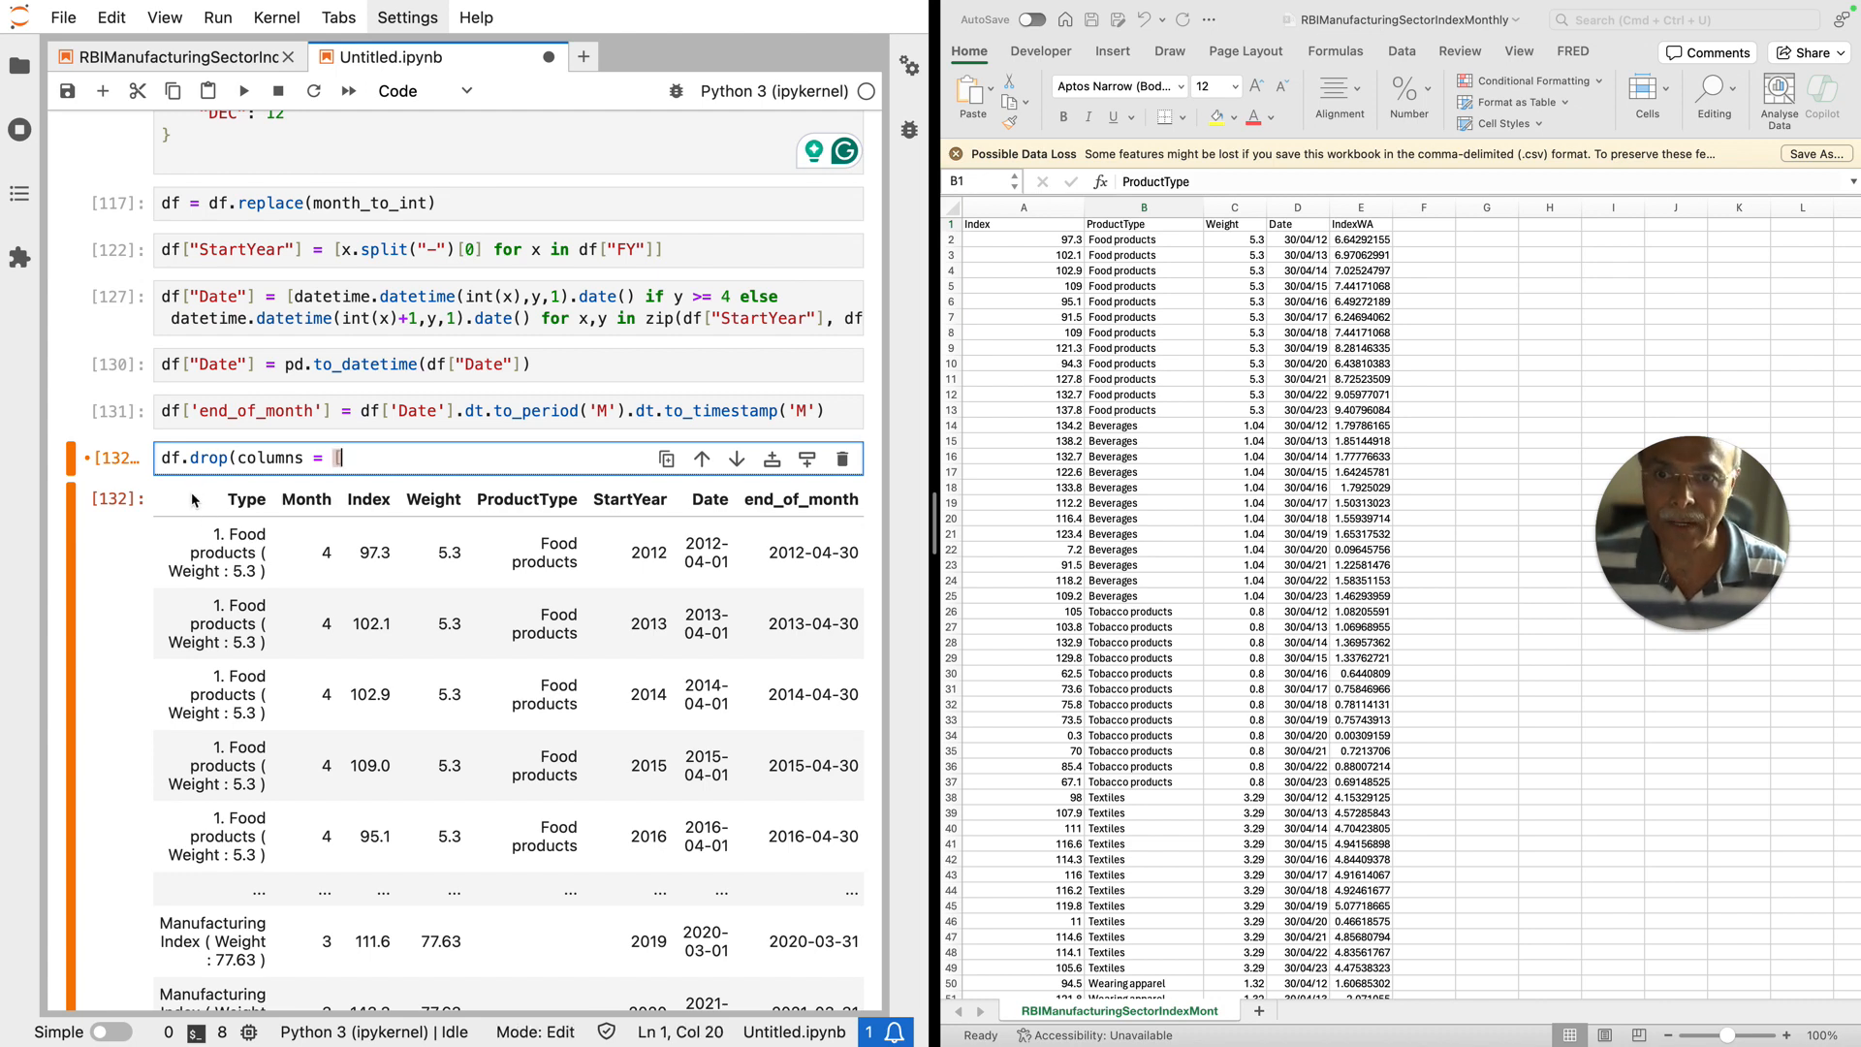
Step: Add "FY" and "Type" to the columns list of the df.drop call
scroll(259, 530, left, 3)
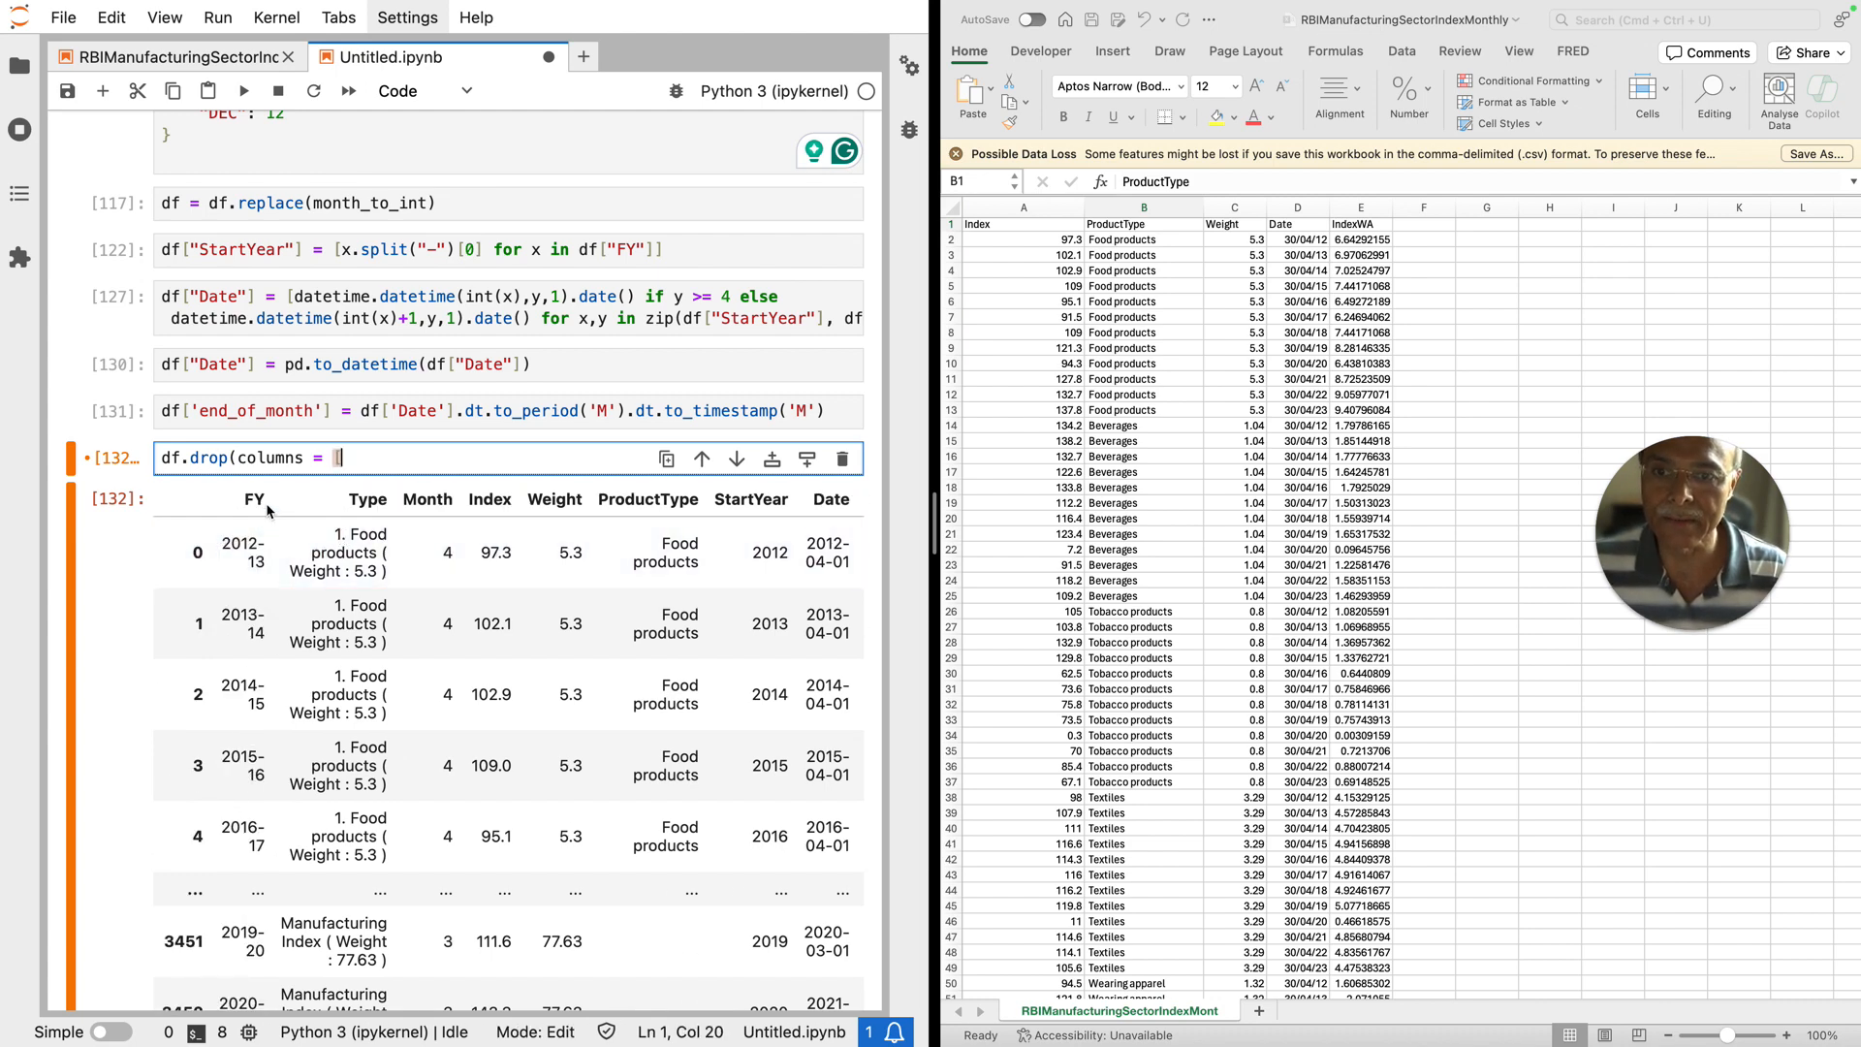
click(248, 499)
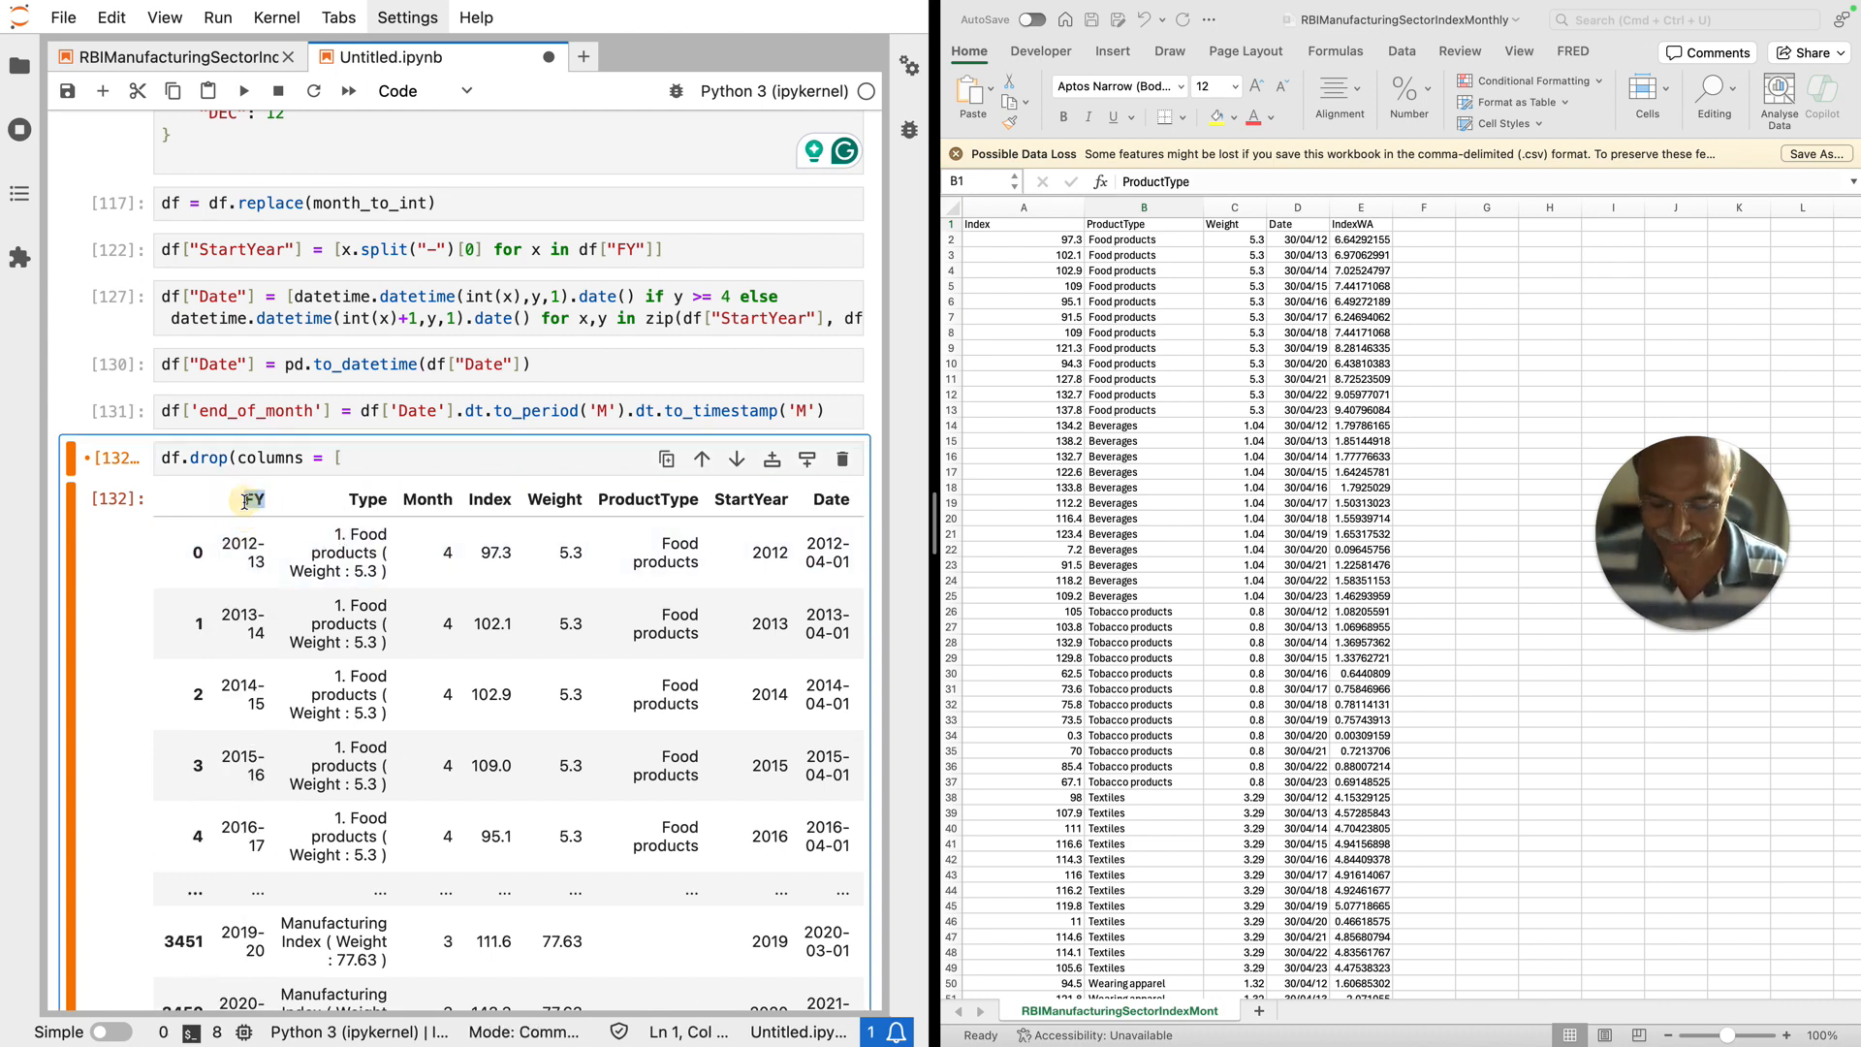
click(357, 459)
text("FY)
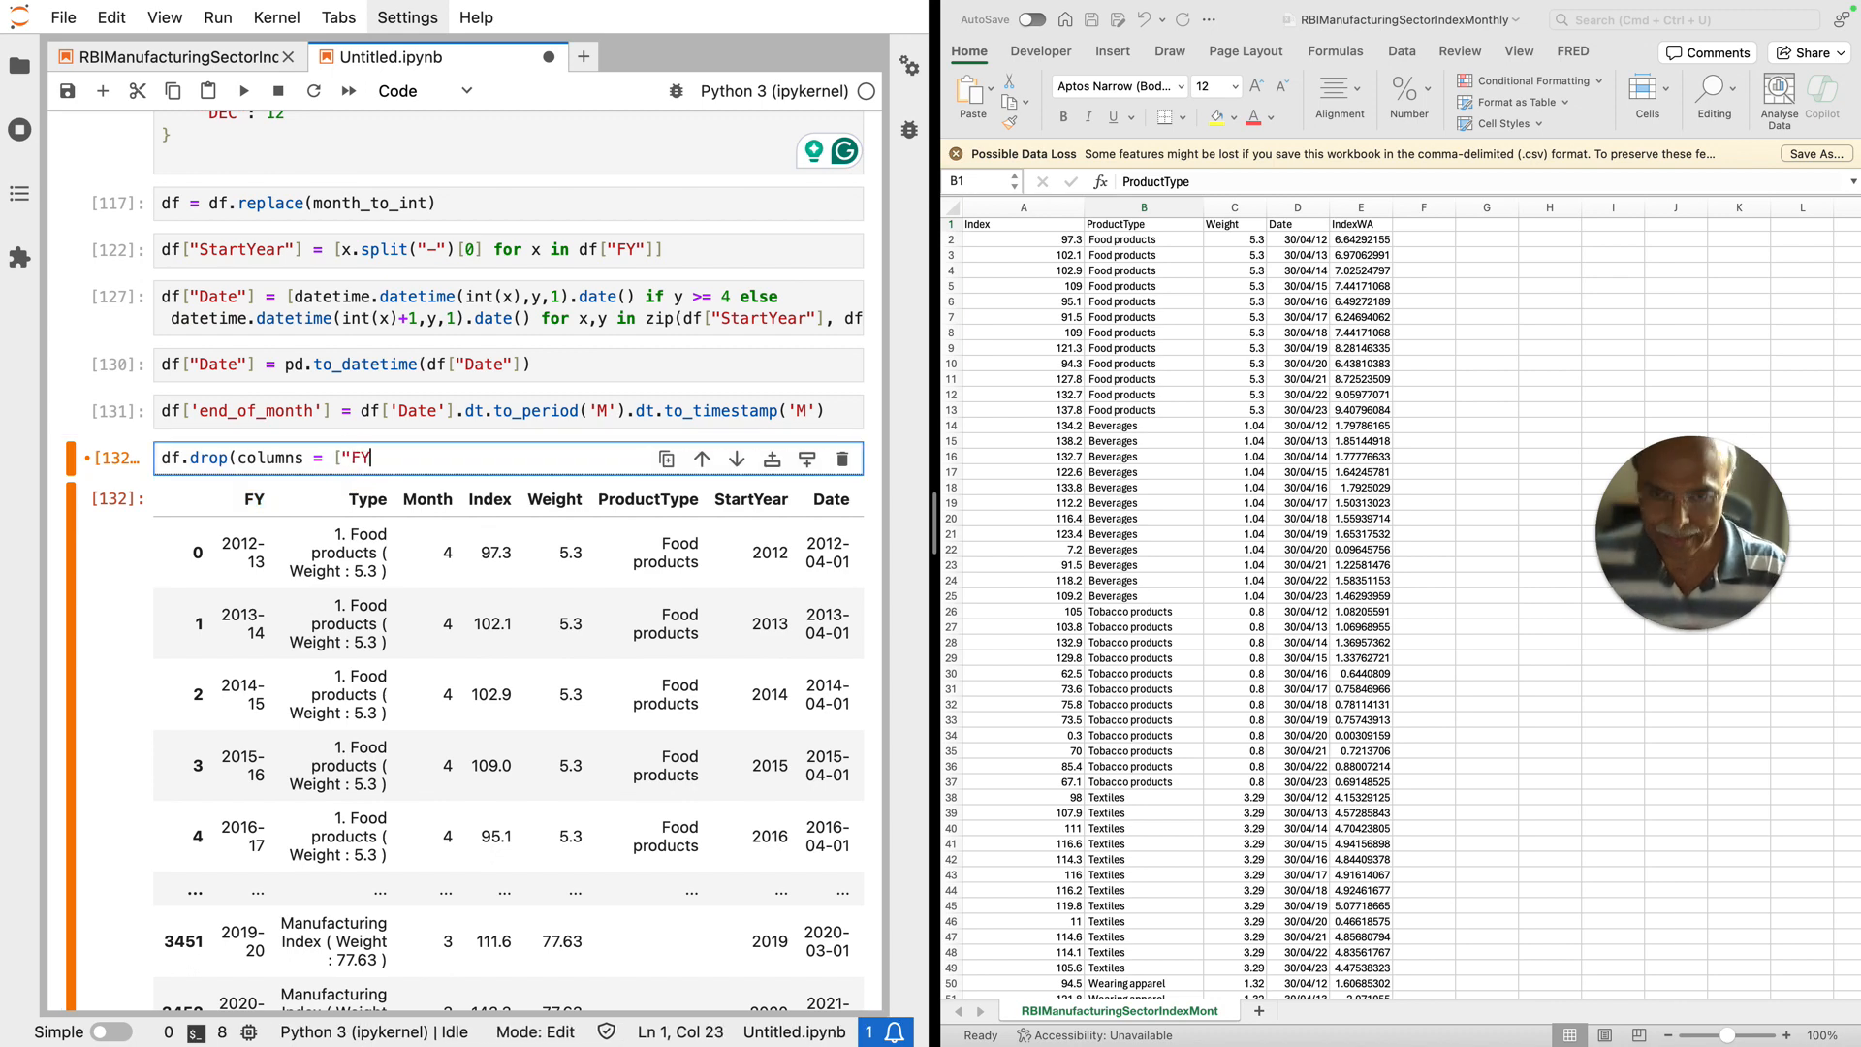
text(",)
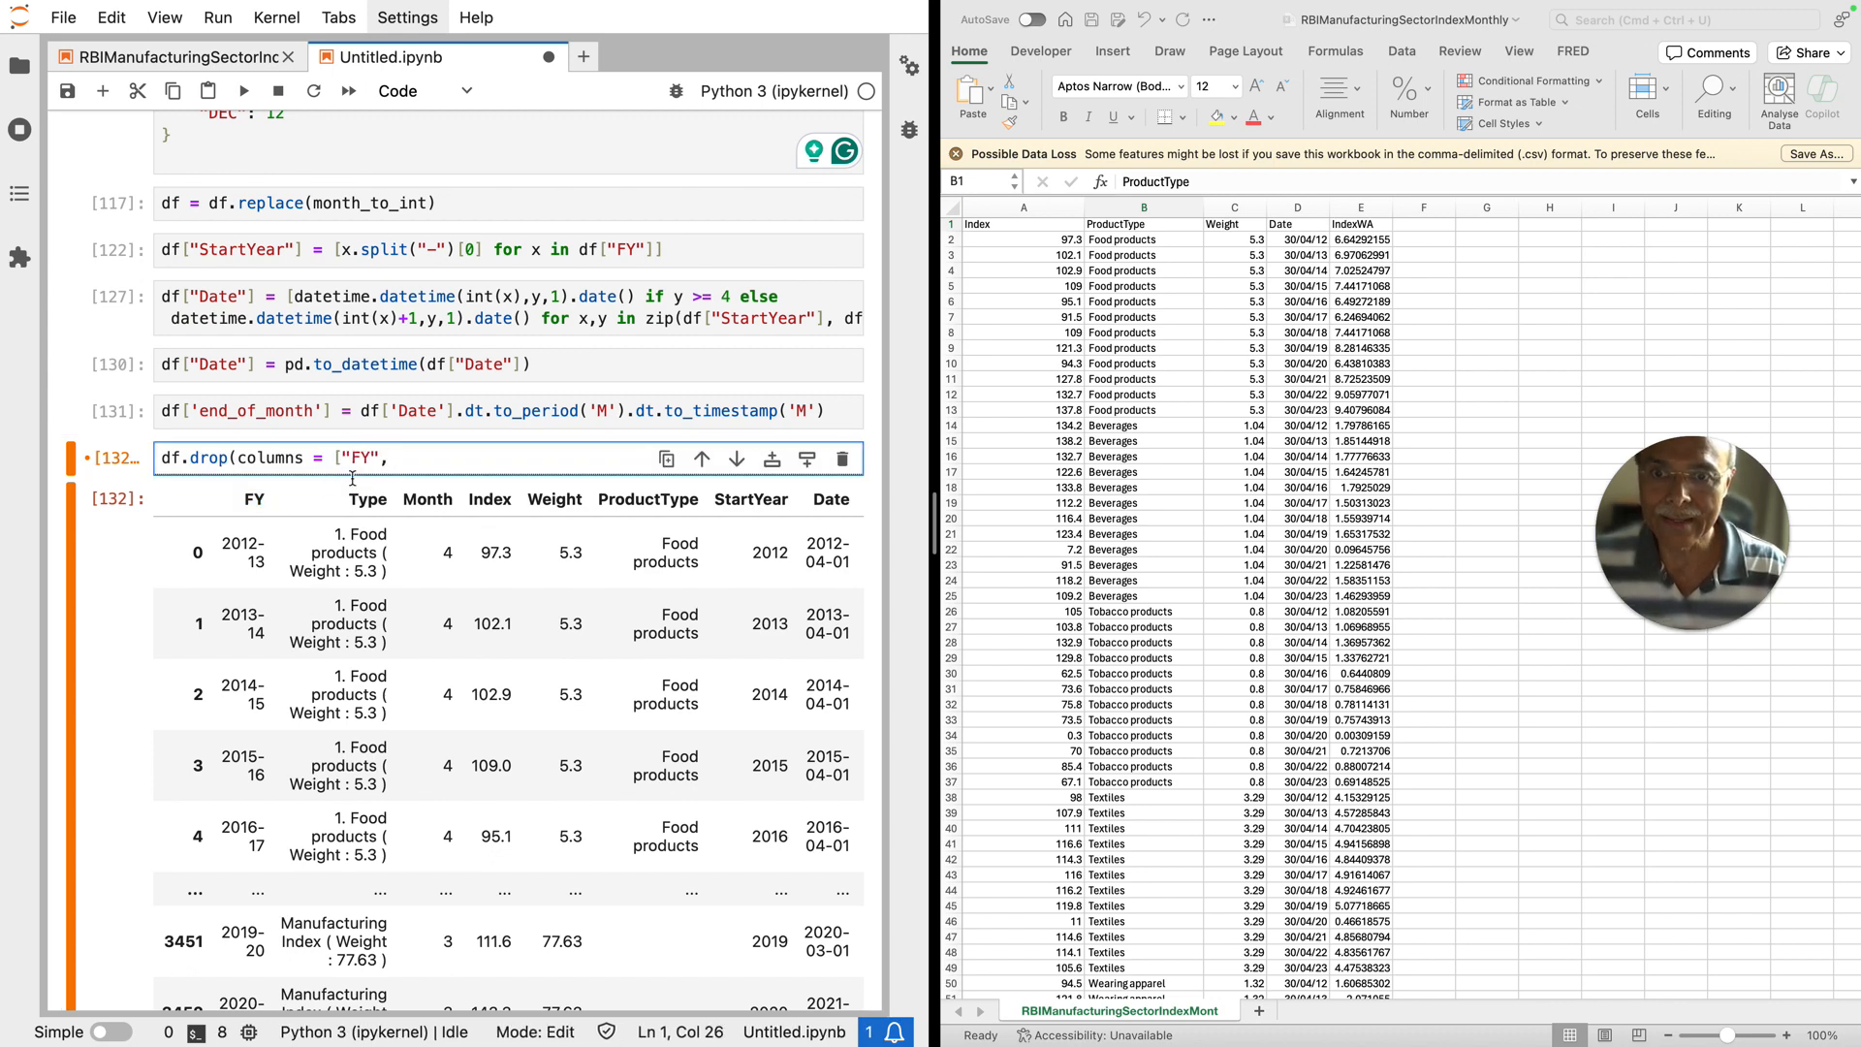
click(374, 498)
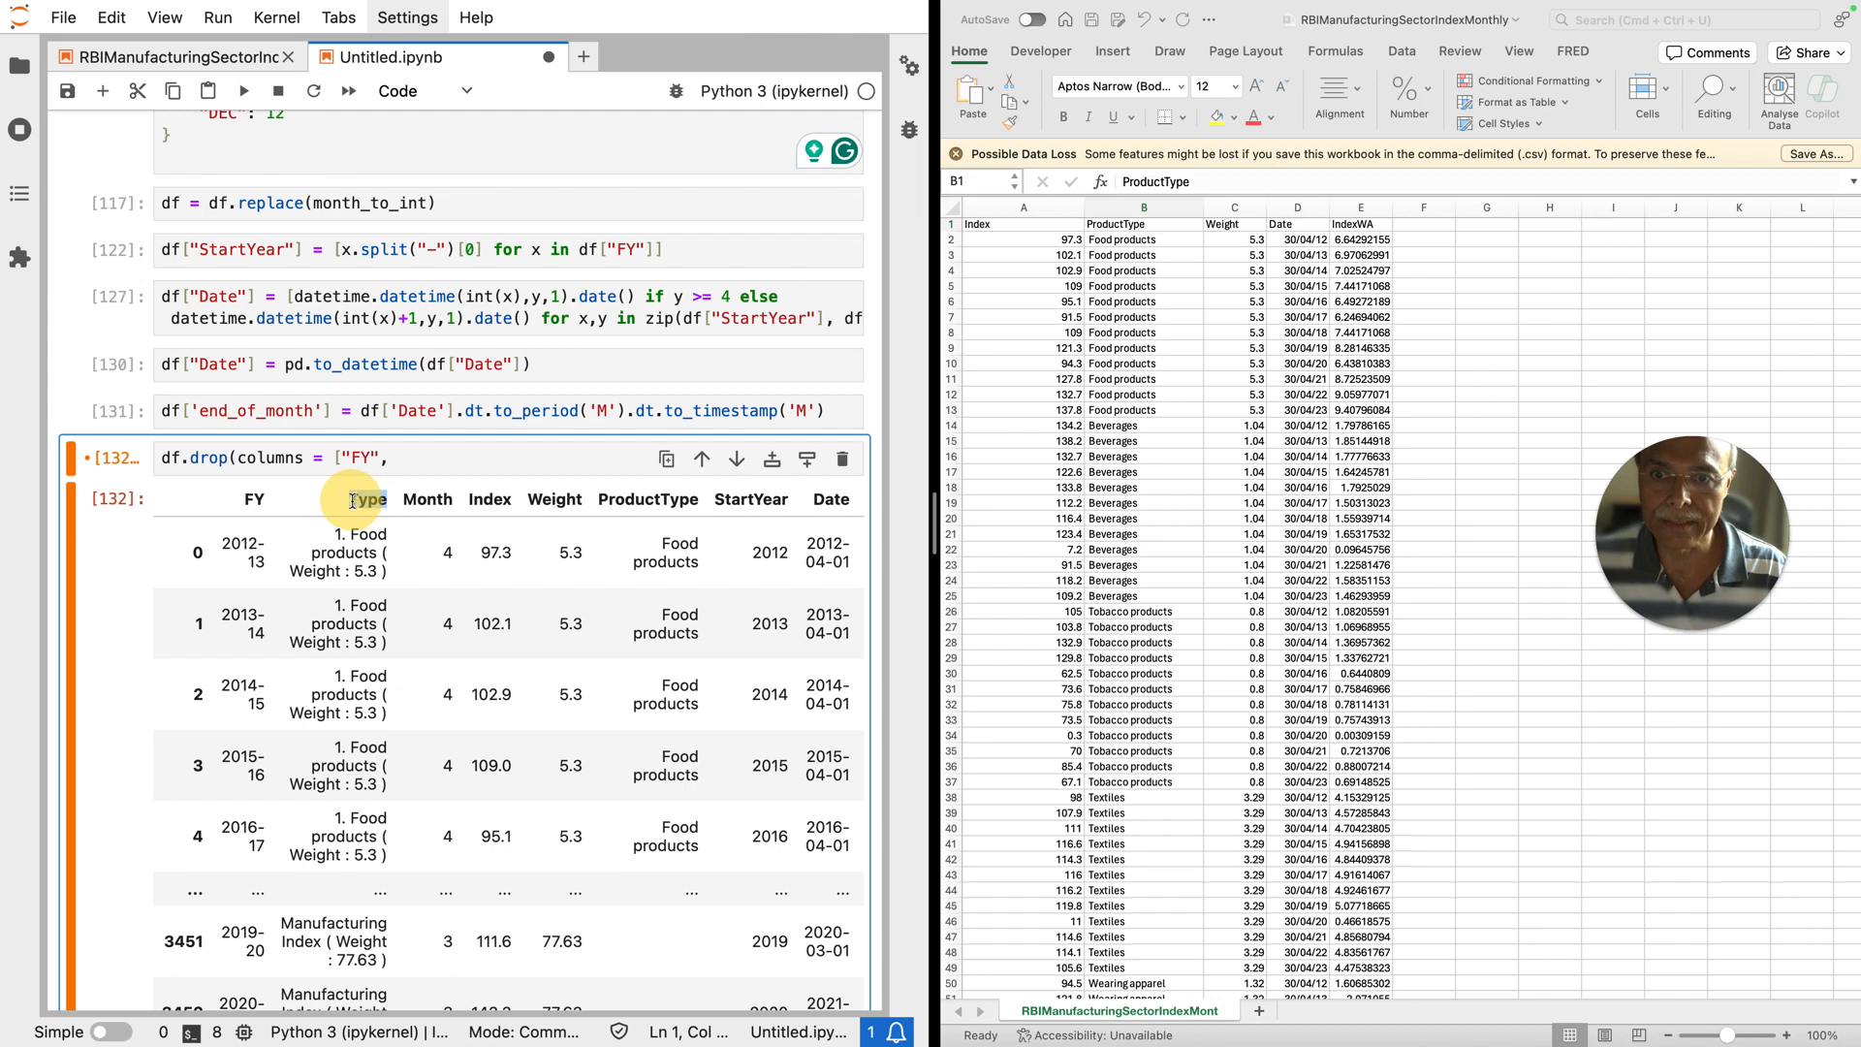
double_click(374, 498)
key(super+c)
click(489, 456)
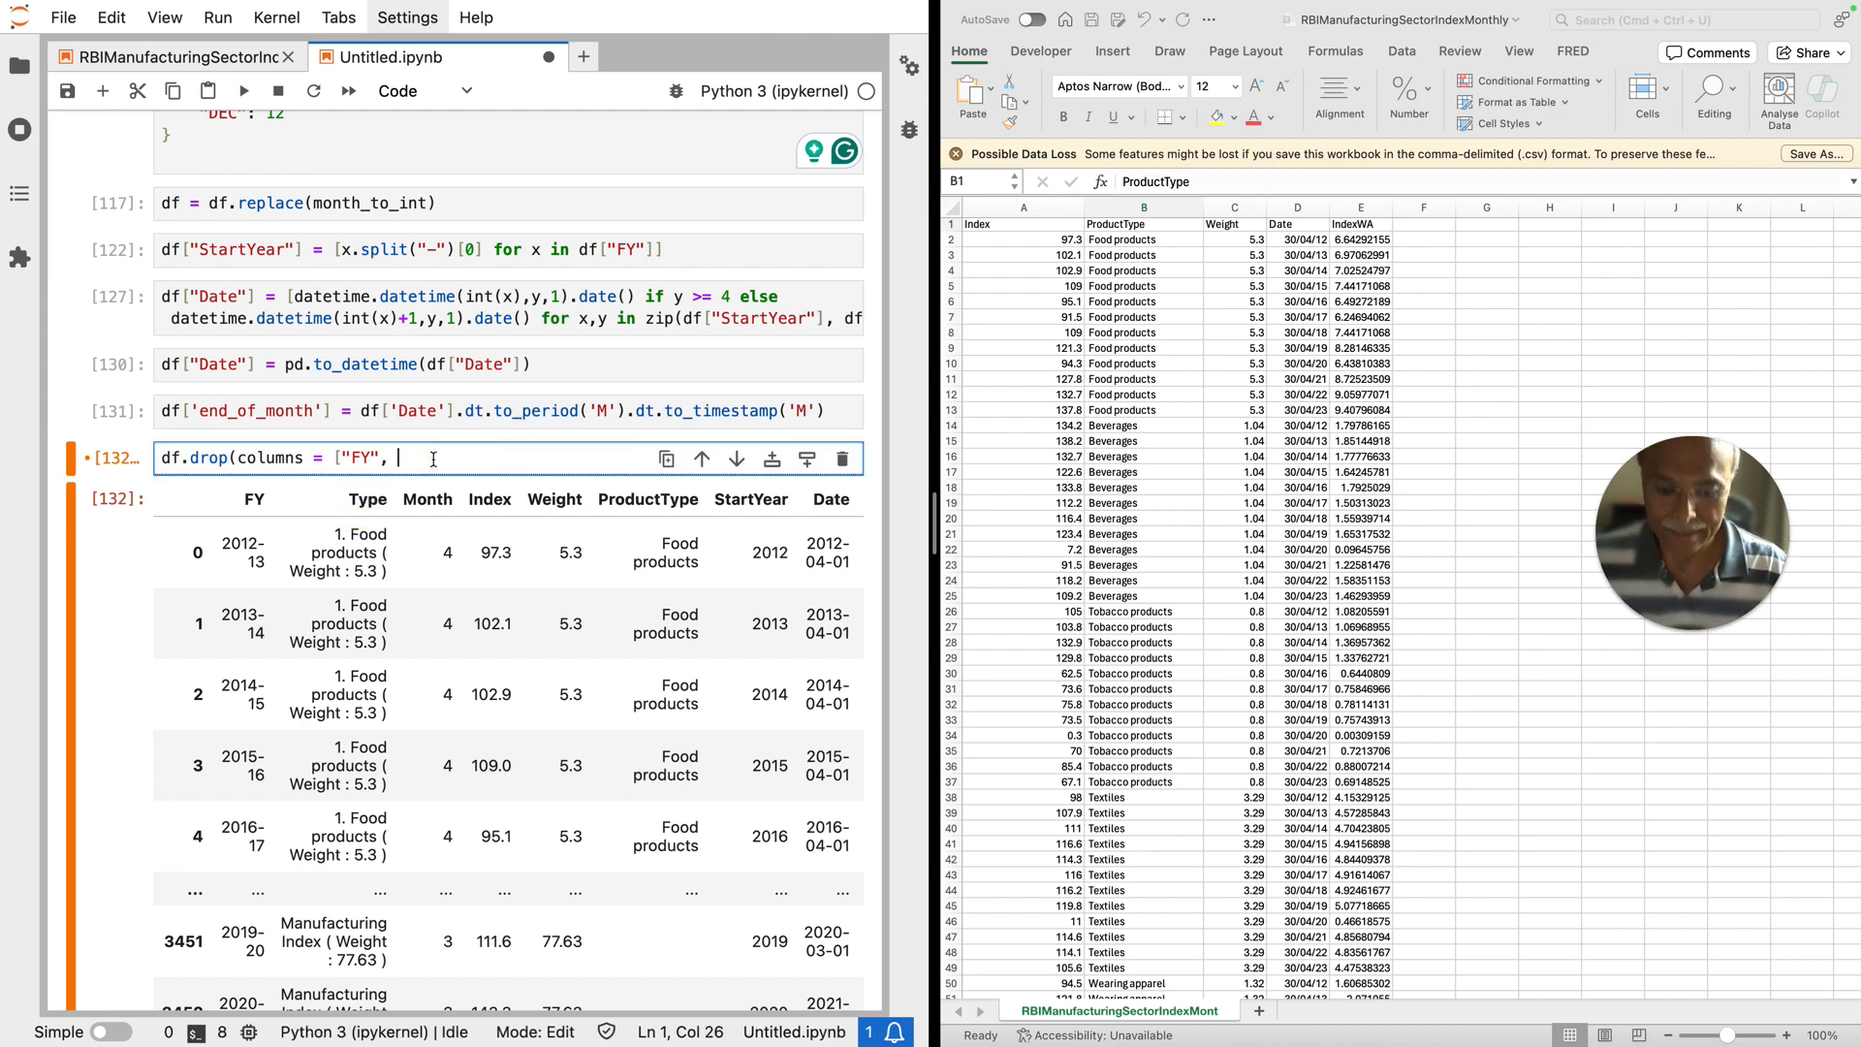
text(")
key(super+v)
text(",)
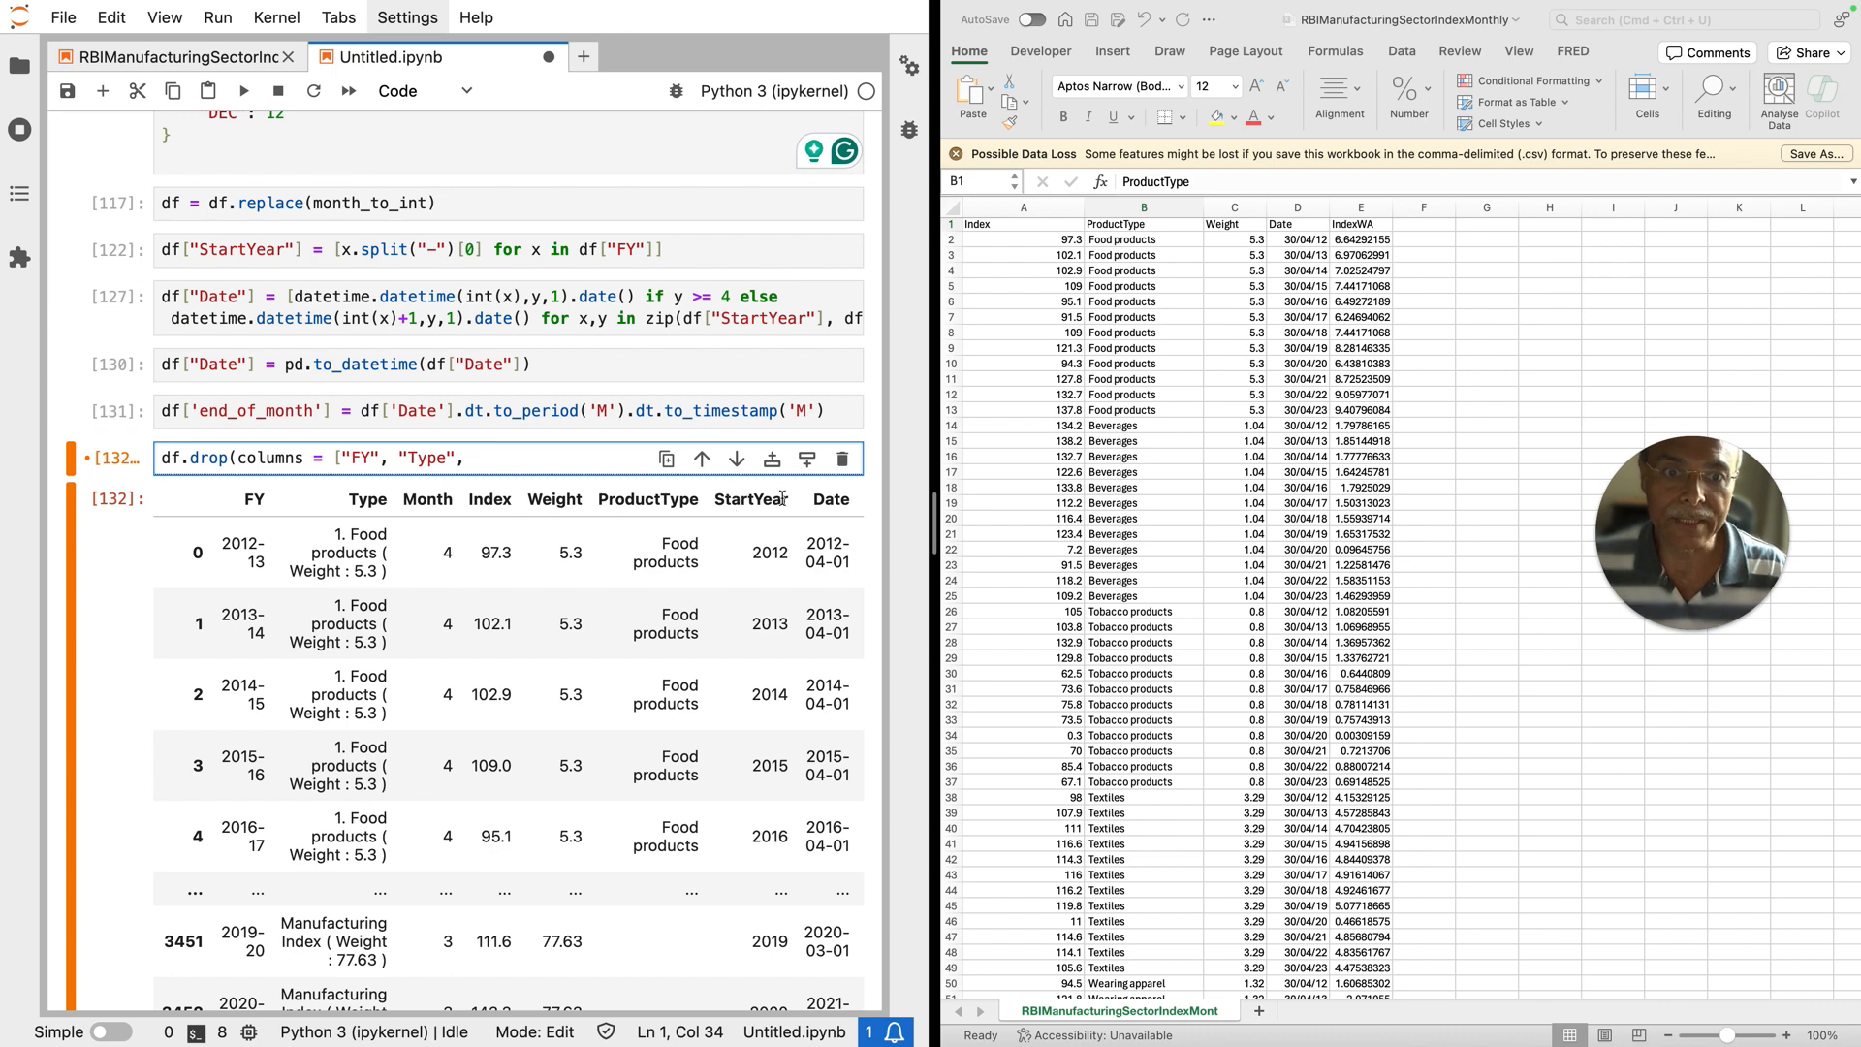
Step: Add "StartYear" and "Date" to the dropped columns, close the df.drop call and run the cell
drag(792, 497, 716, 503)
key(super+c)
click(495, 457)
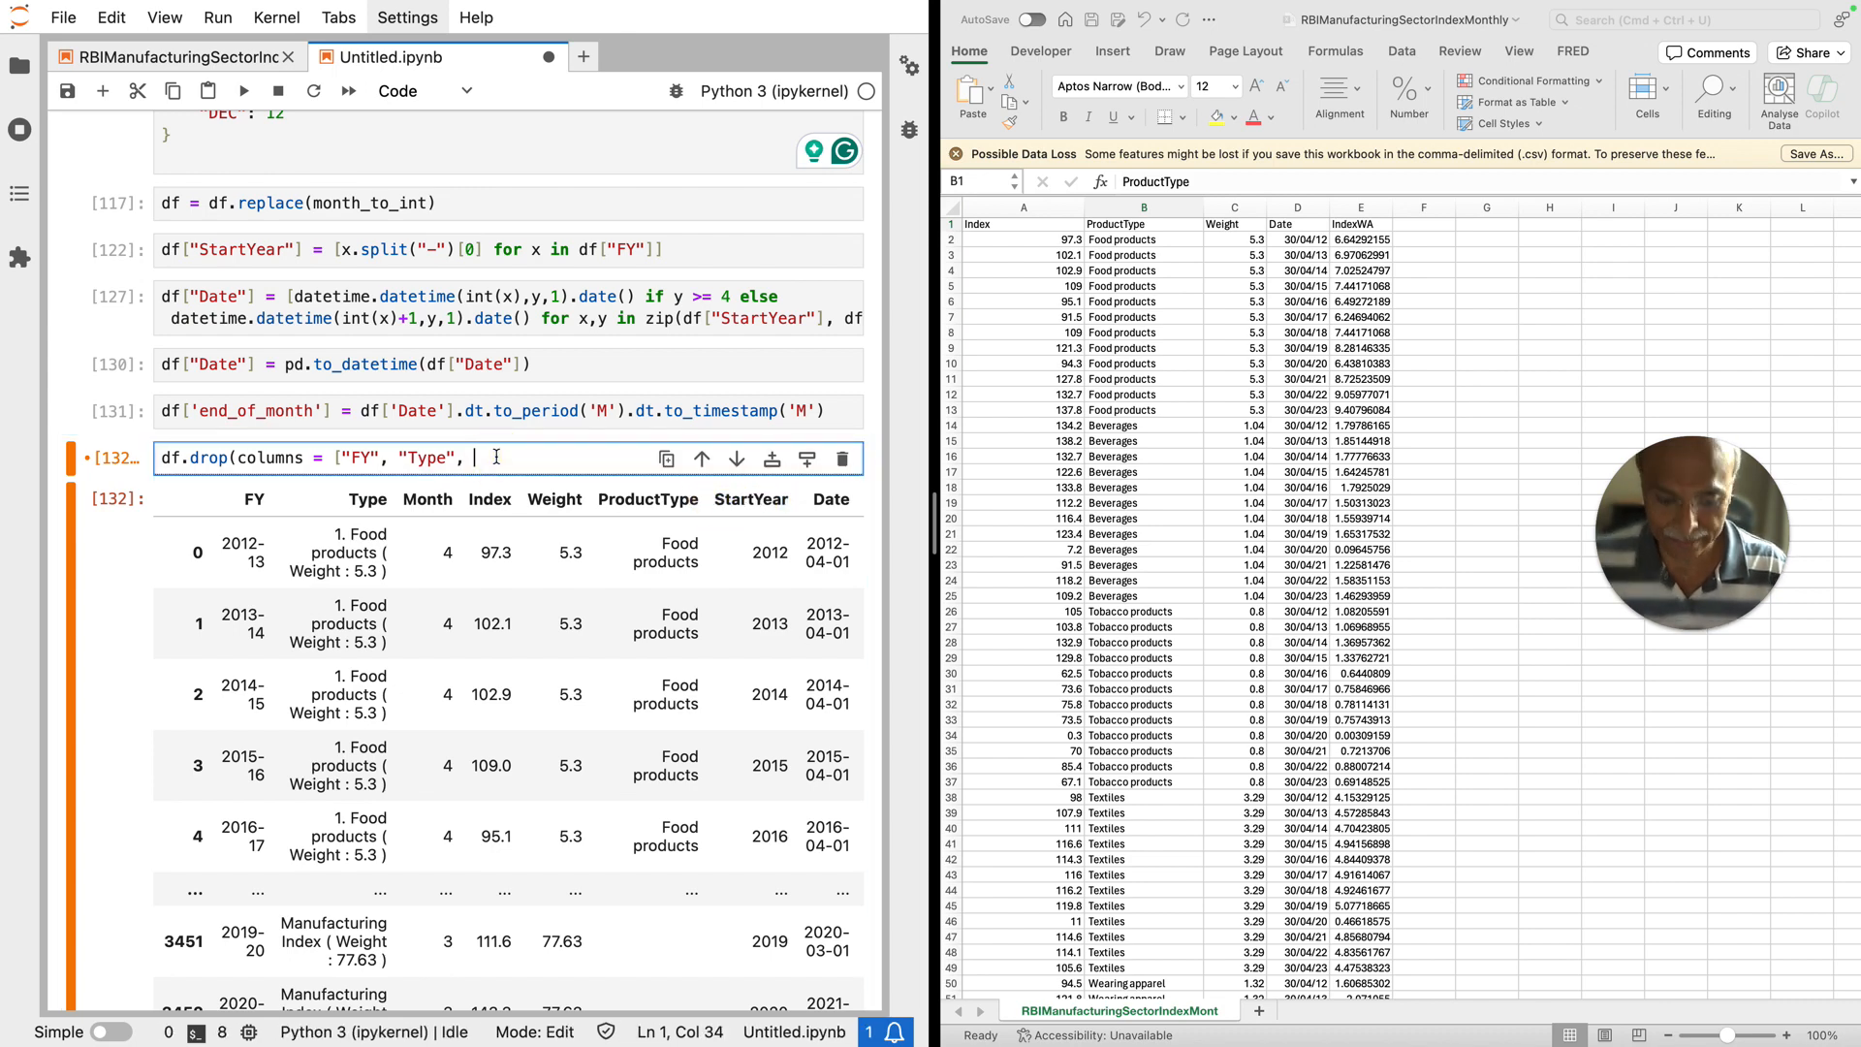
text(")
key(super+v)
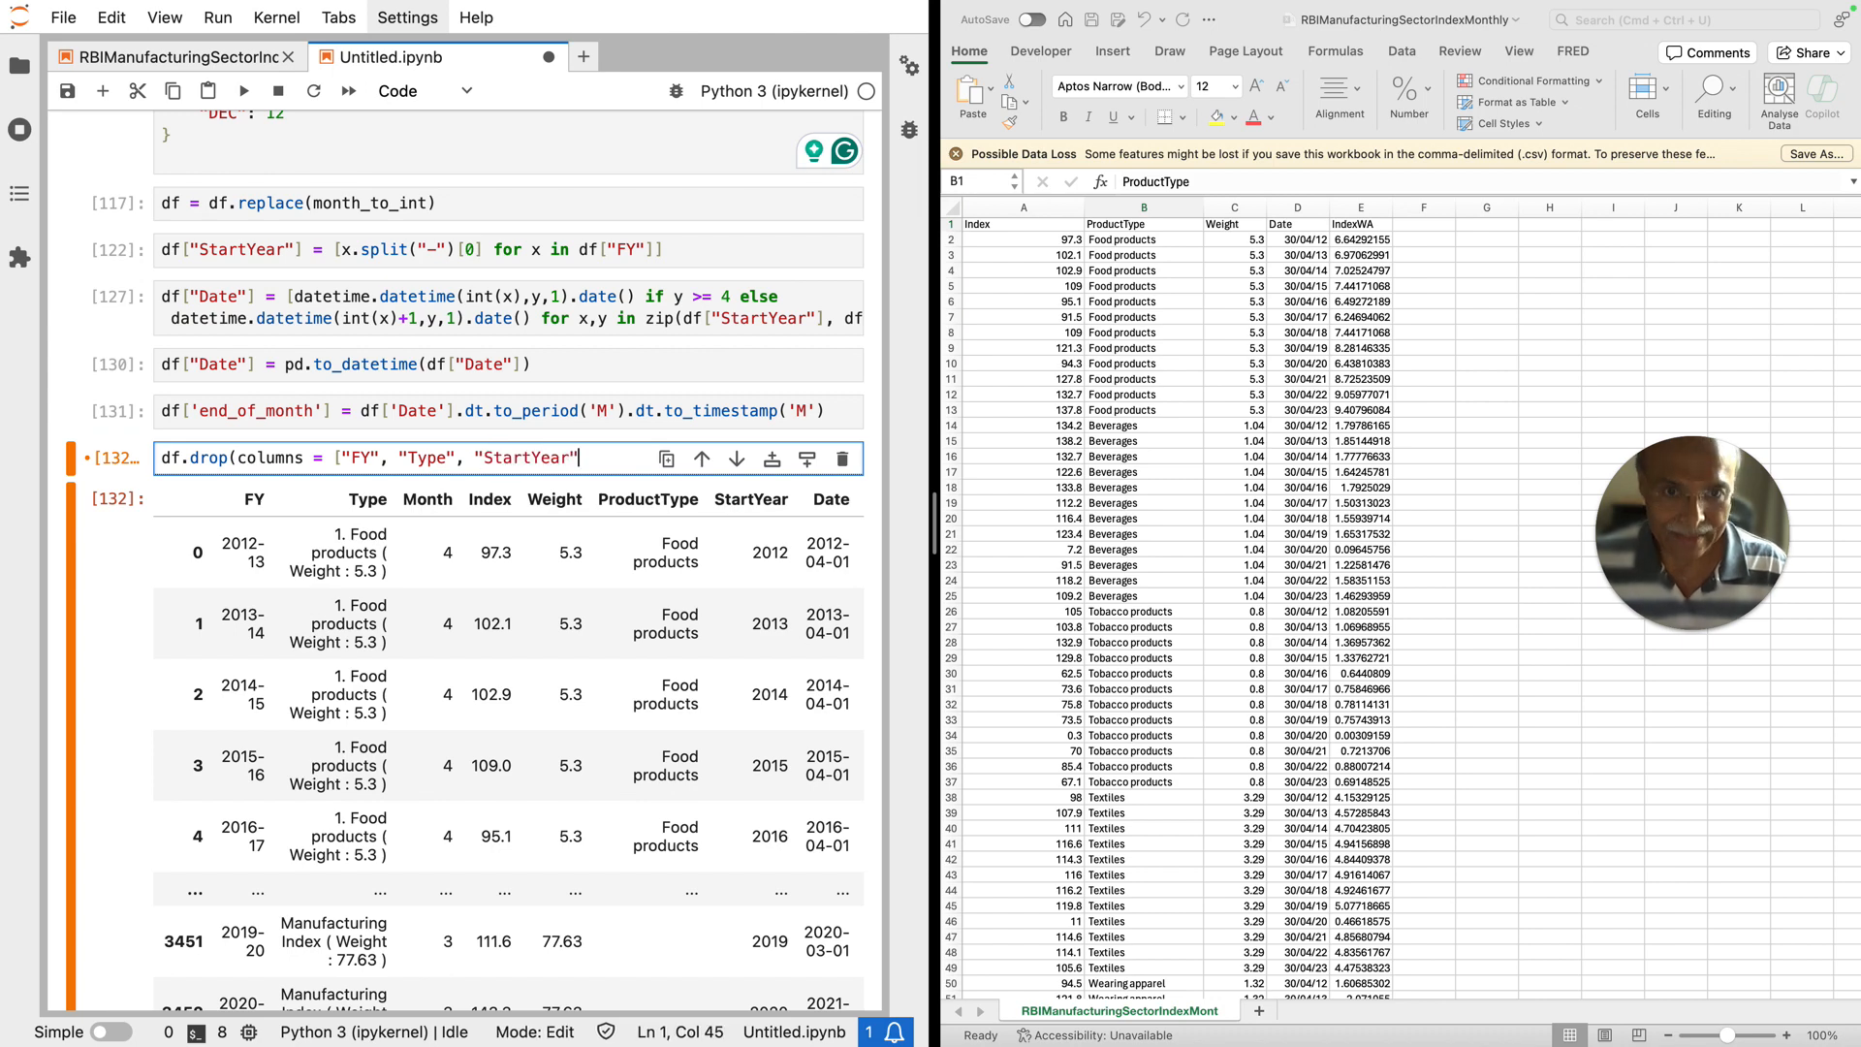
scroll(747, 521, right, 3)
text(")
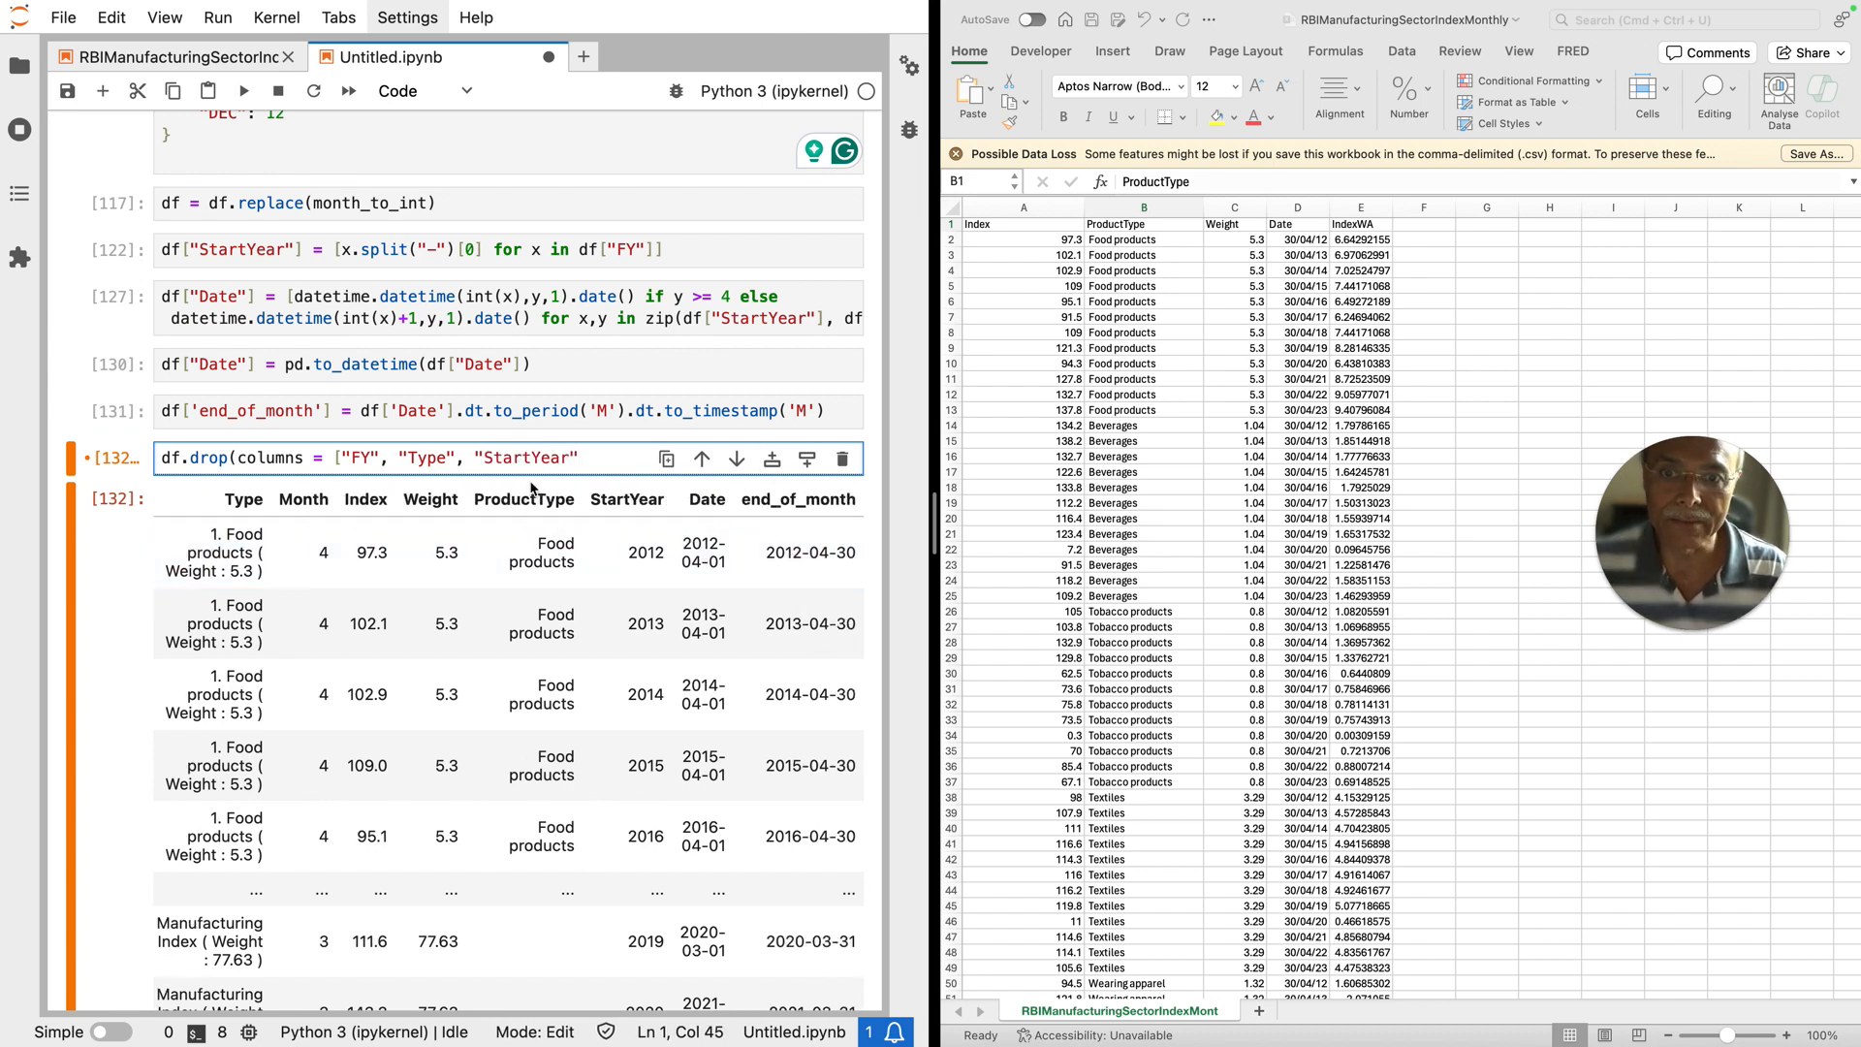
text(,)
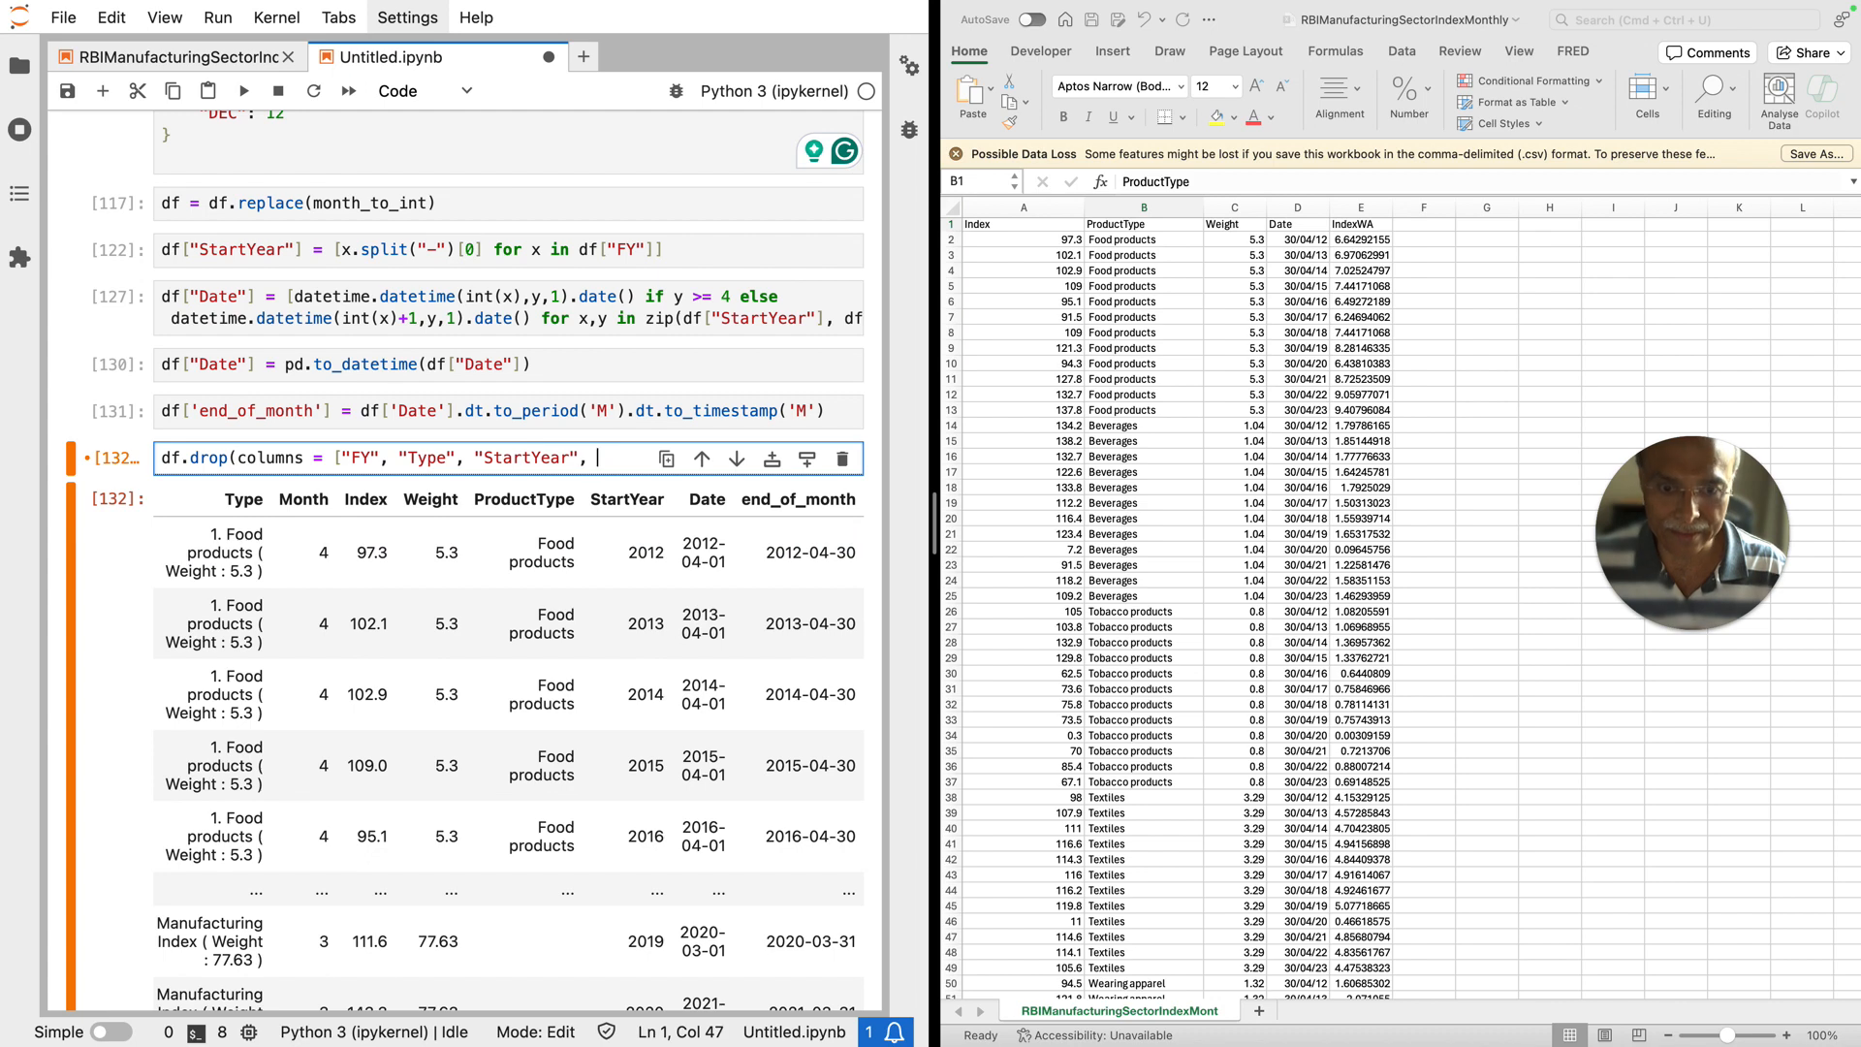
text( "Date")
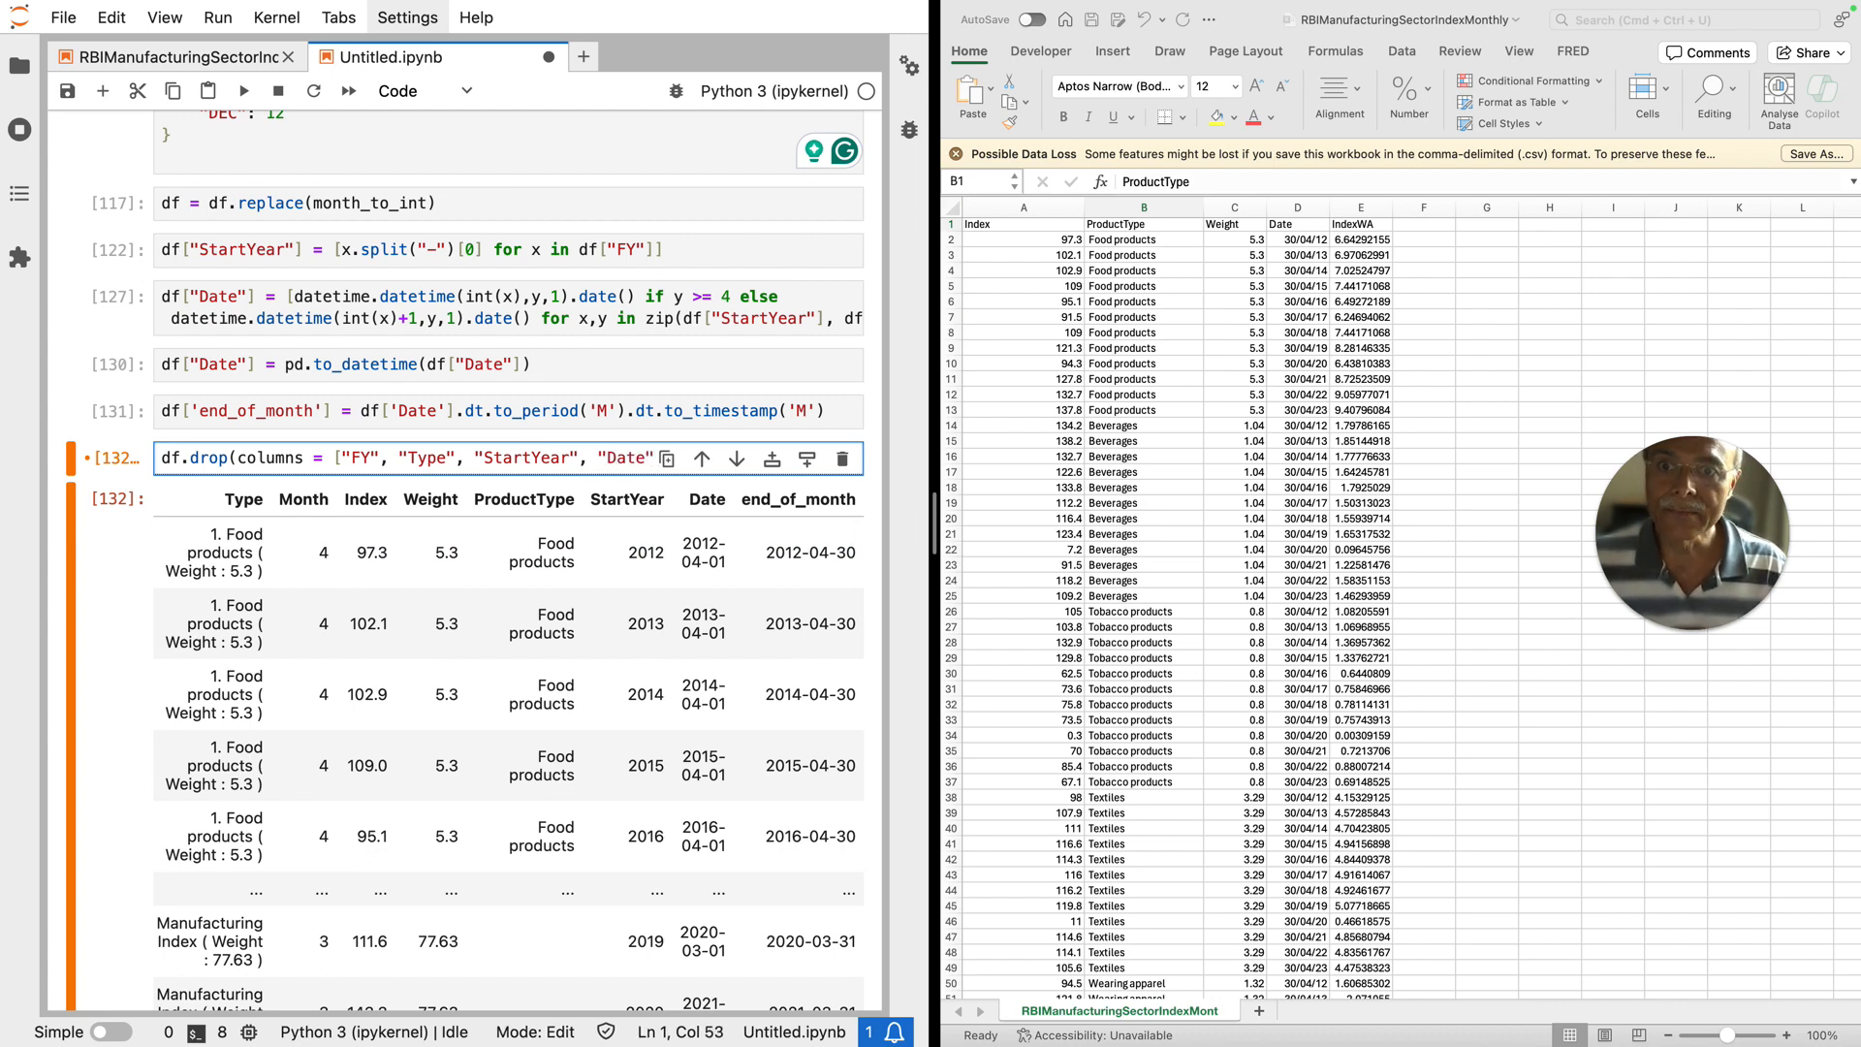
text(]))
key(shift+Return)
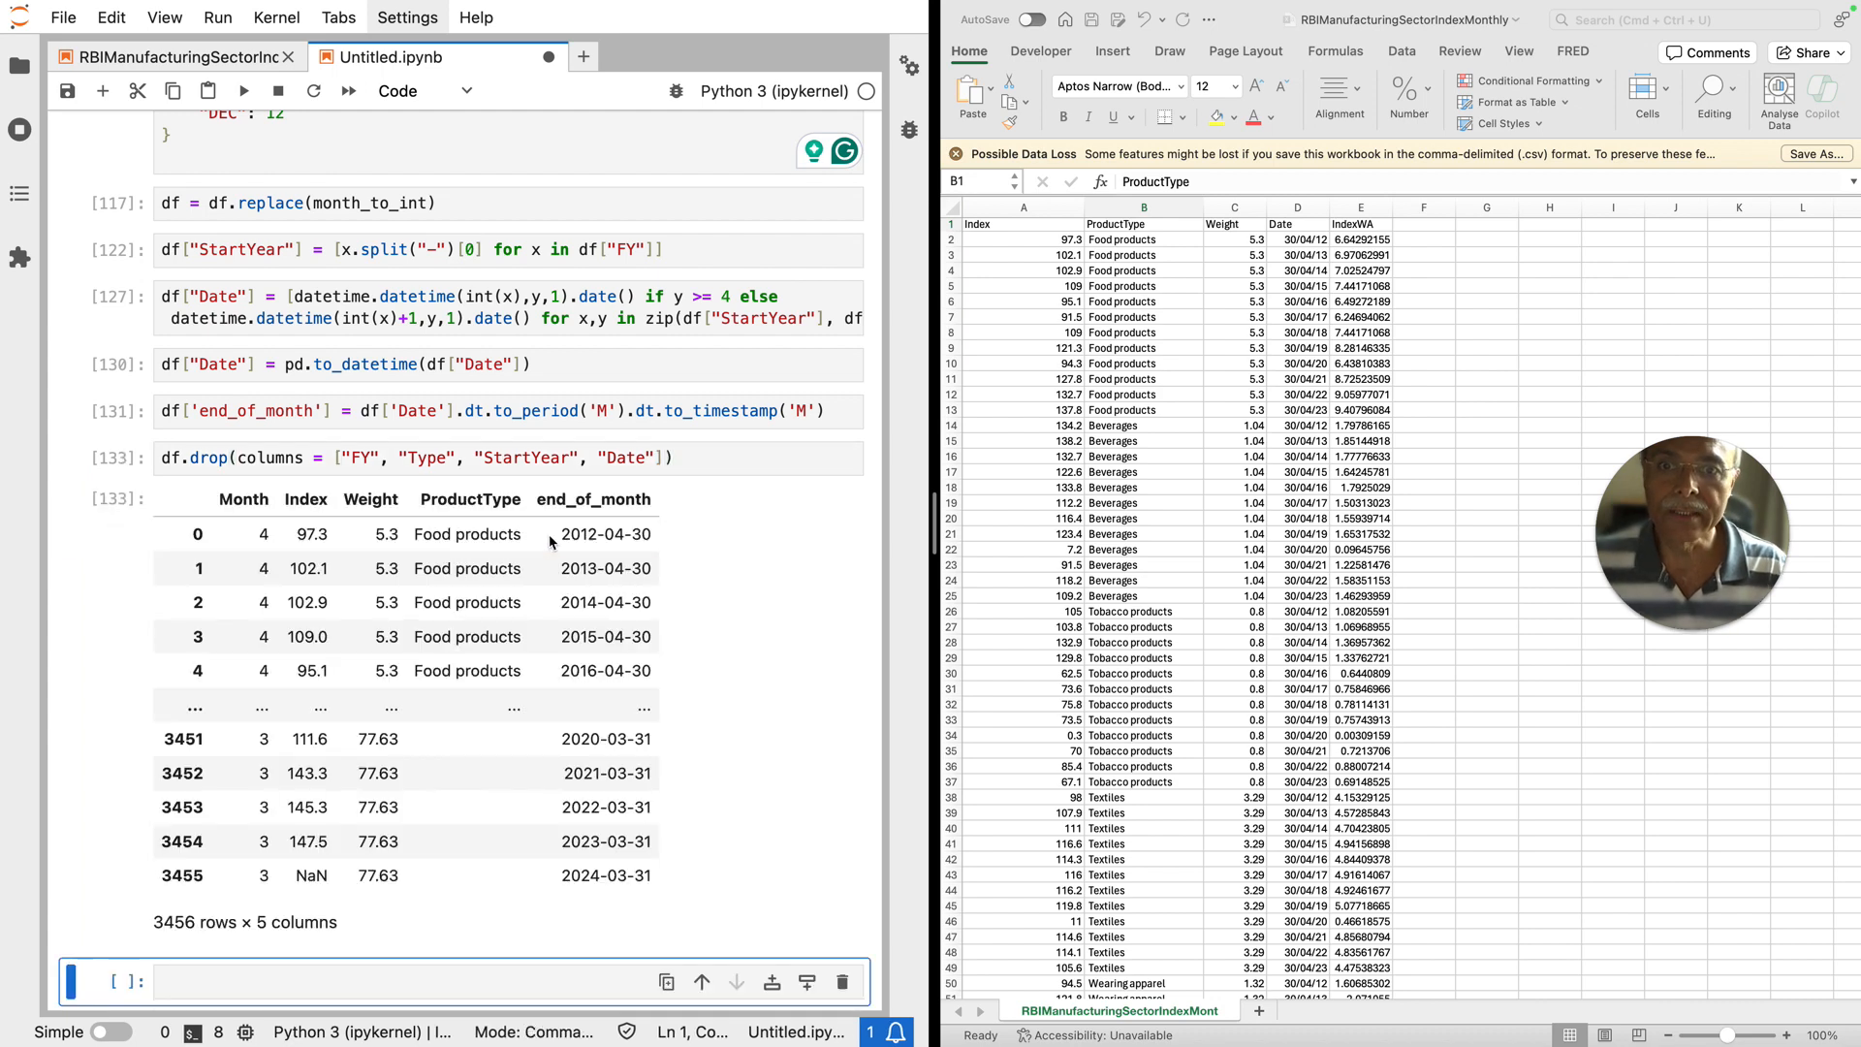
Step: Chain a .rename call onto the df.drop expression and open a dictionary for its columns argument
click(691, 459)
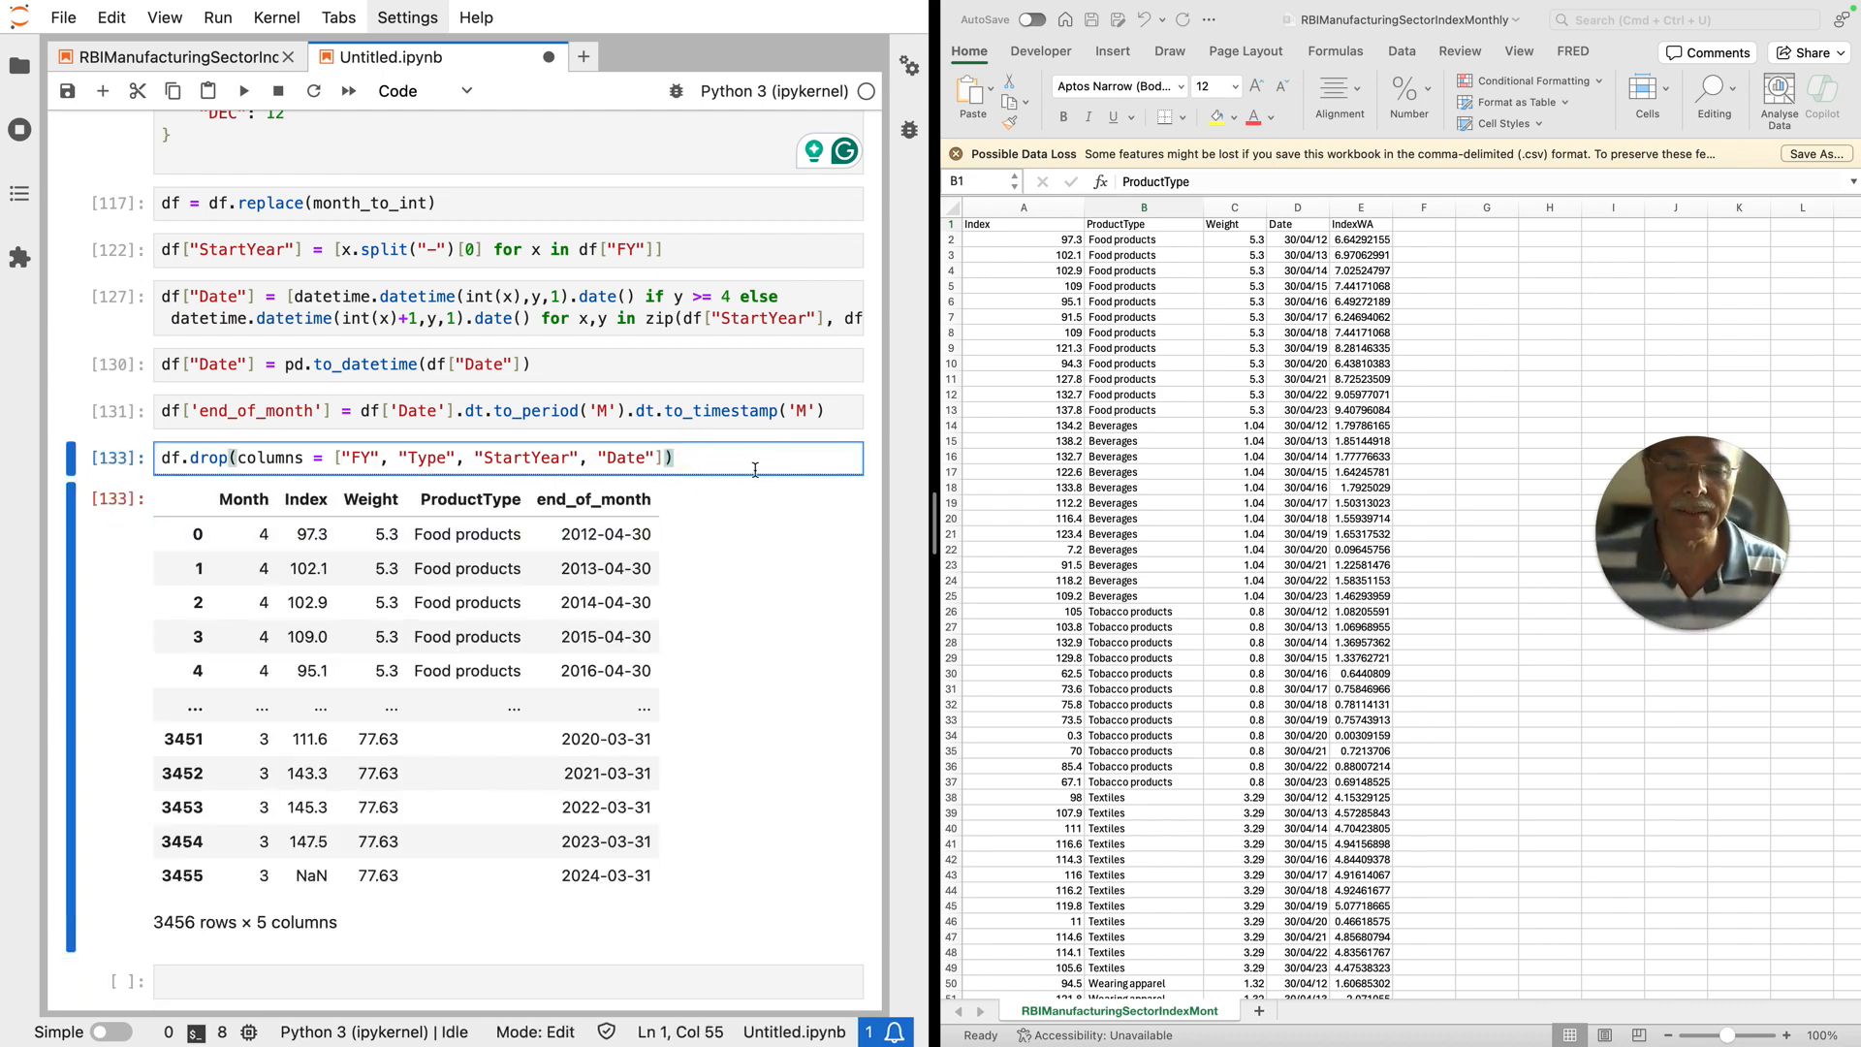
text(.)
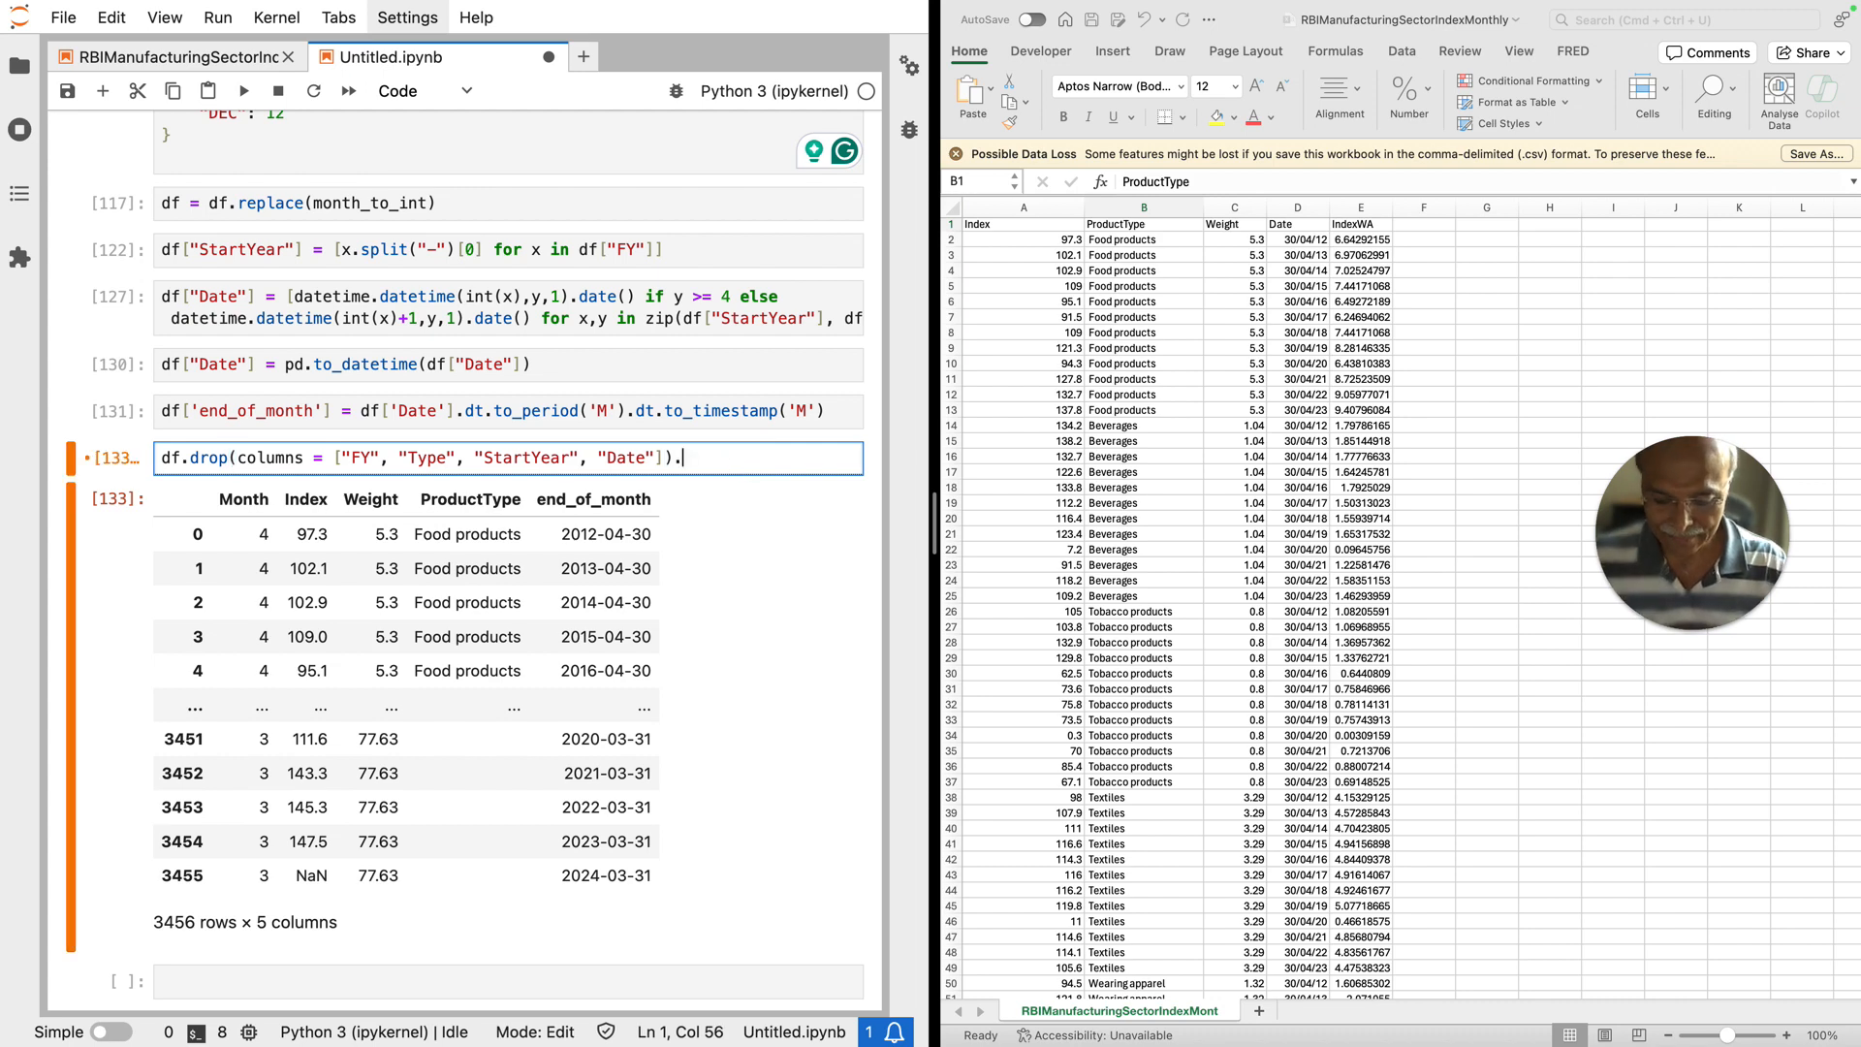
text(rename)
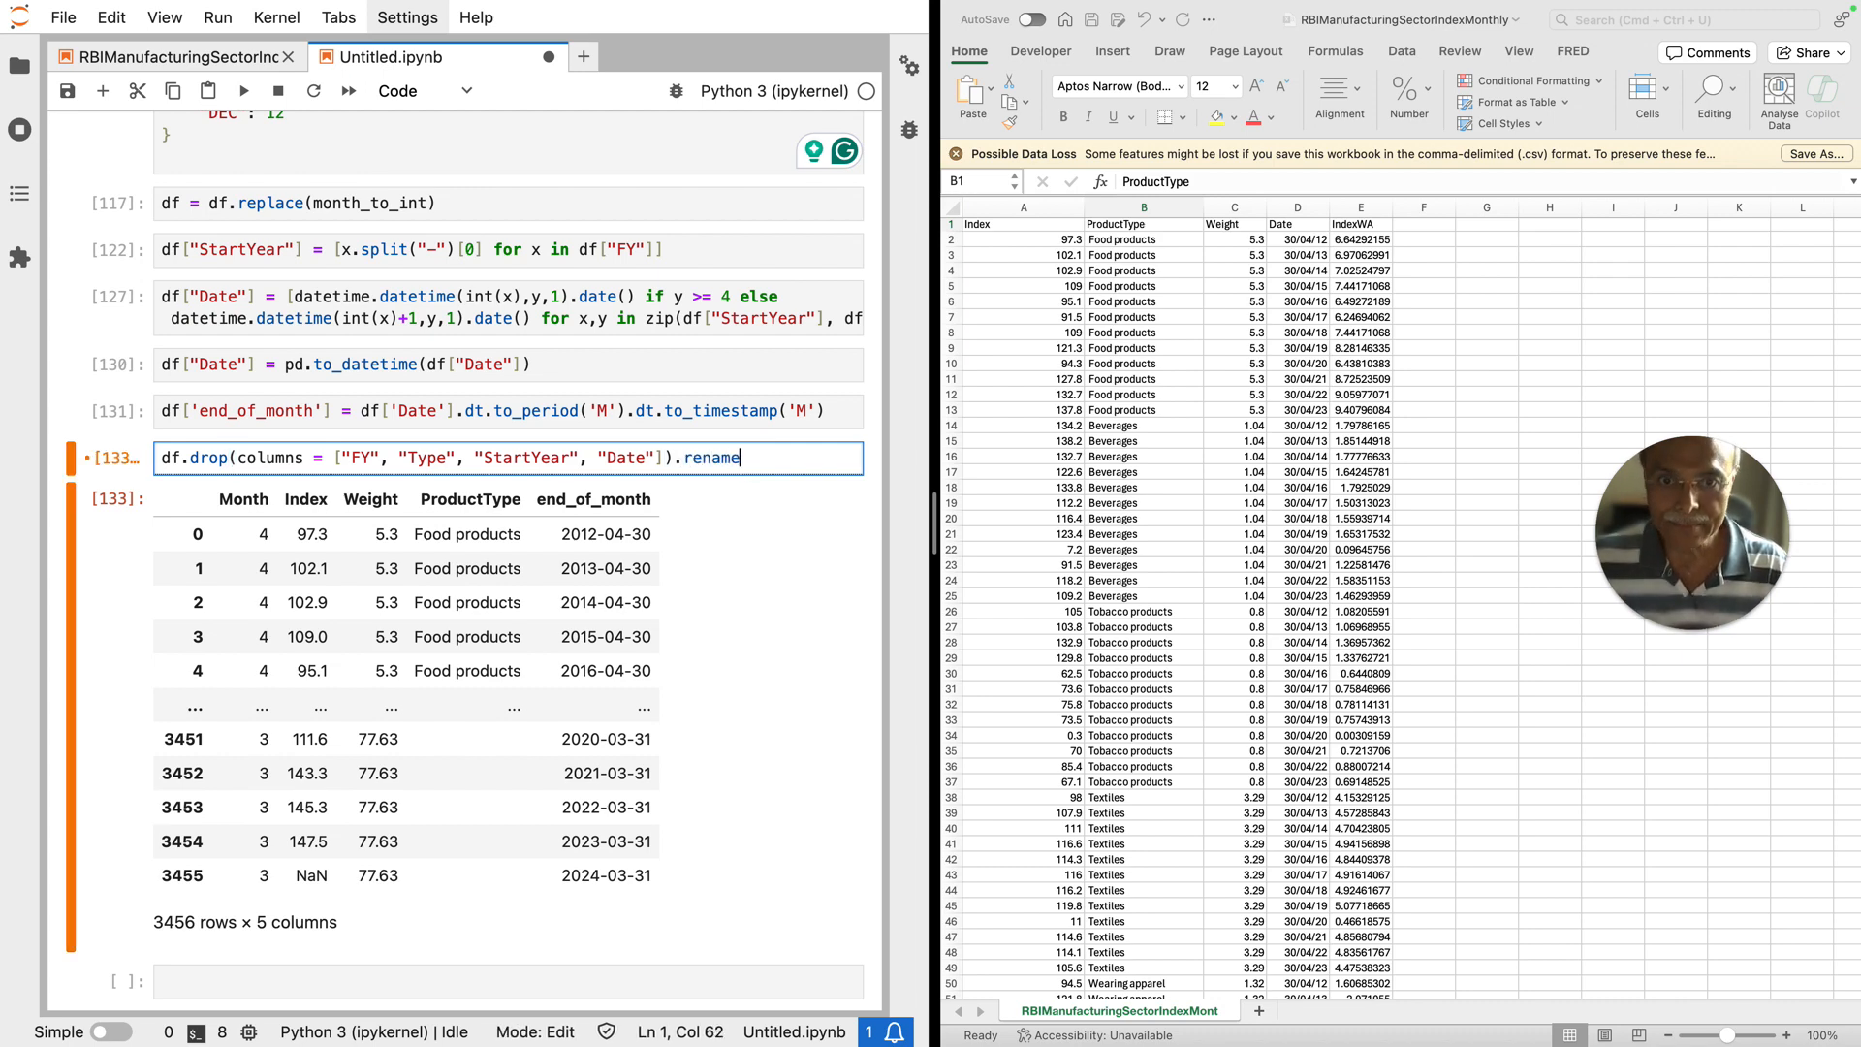
text((colum)
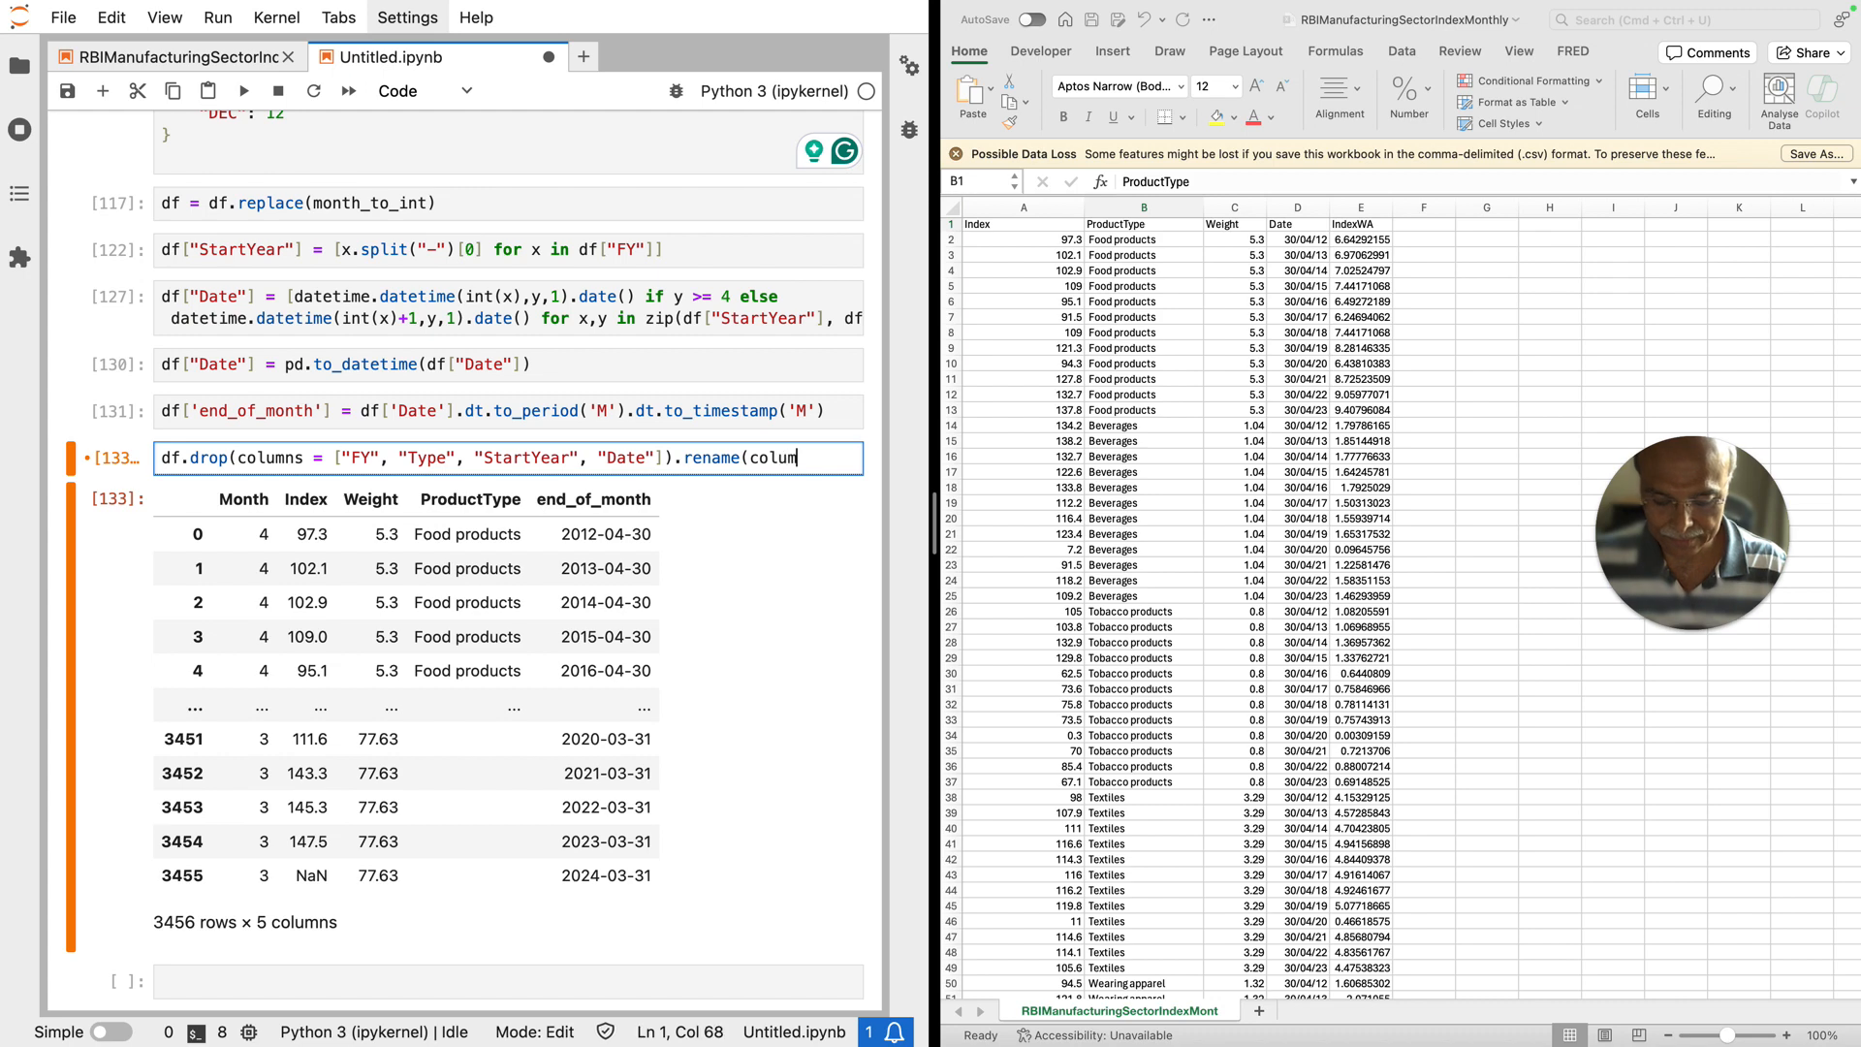
text(bns)
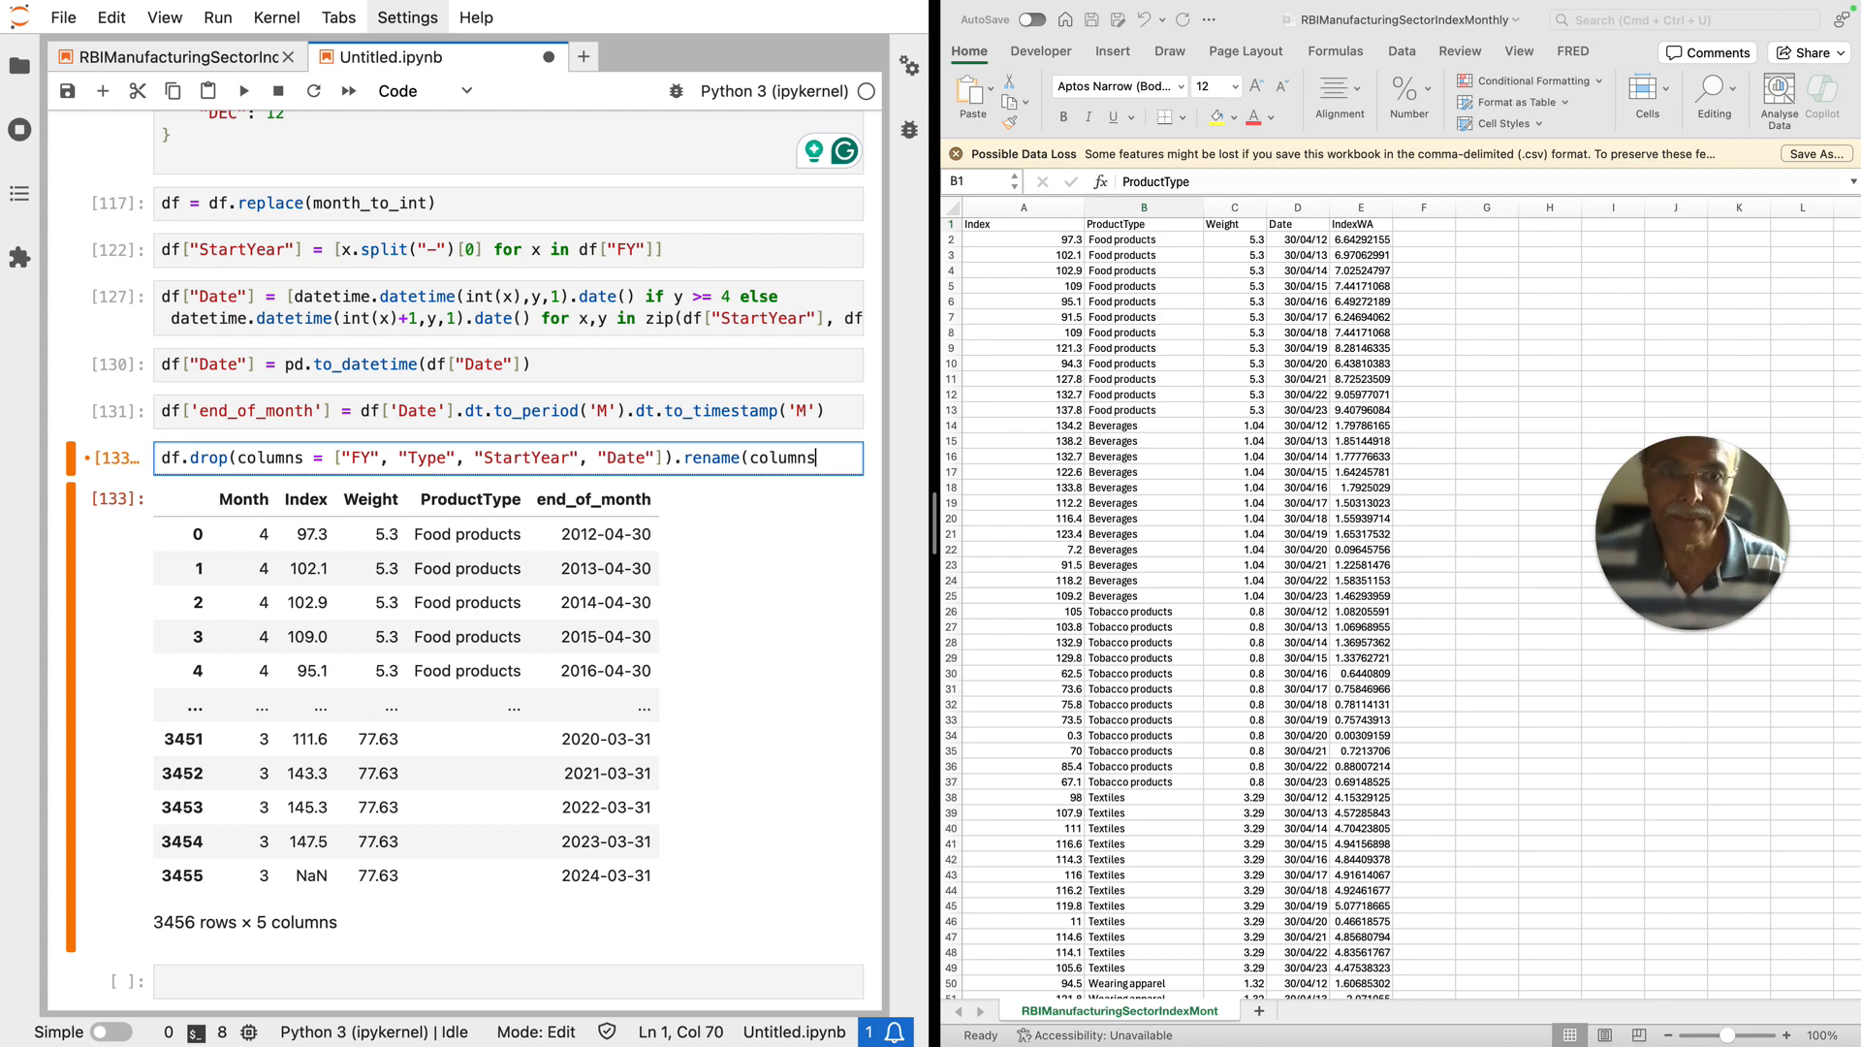
text( = )
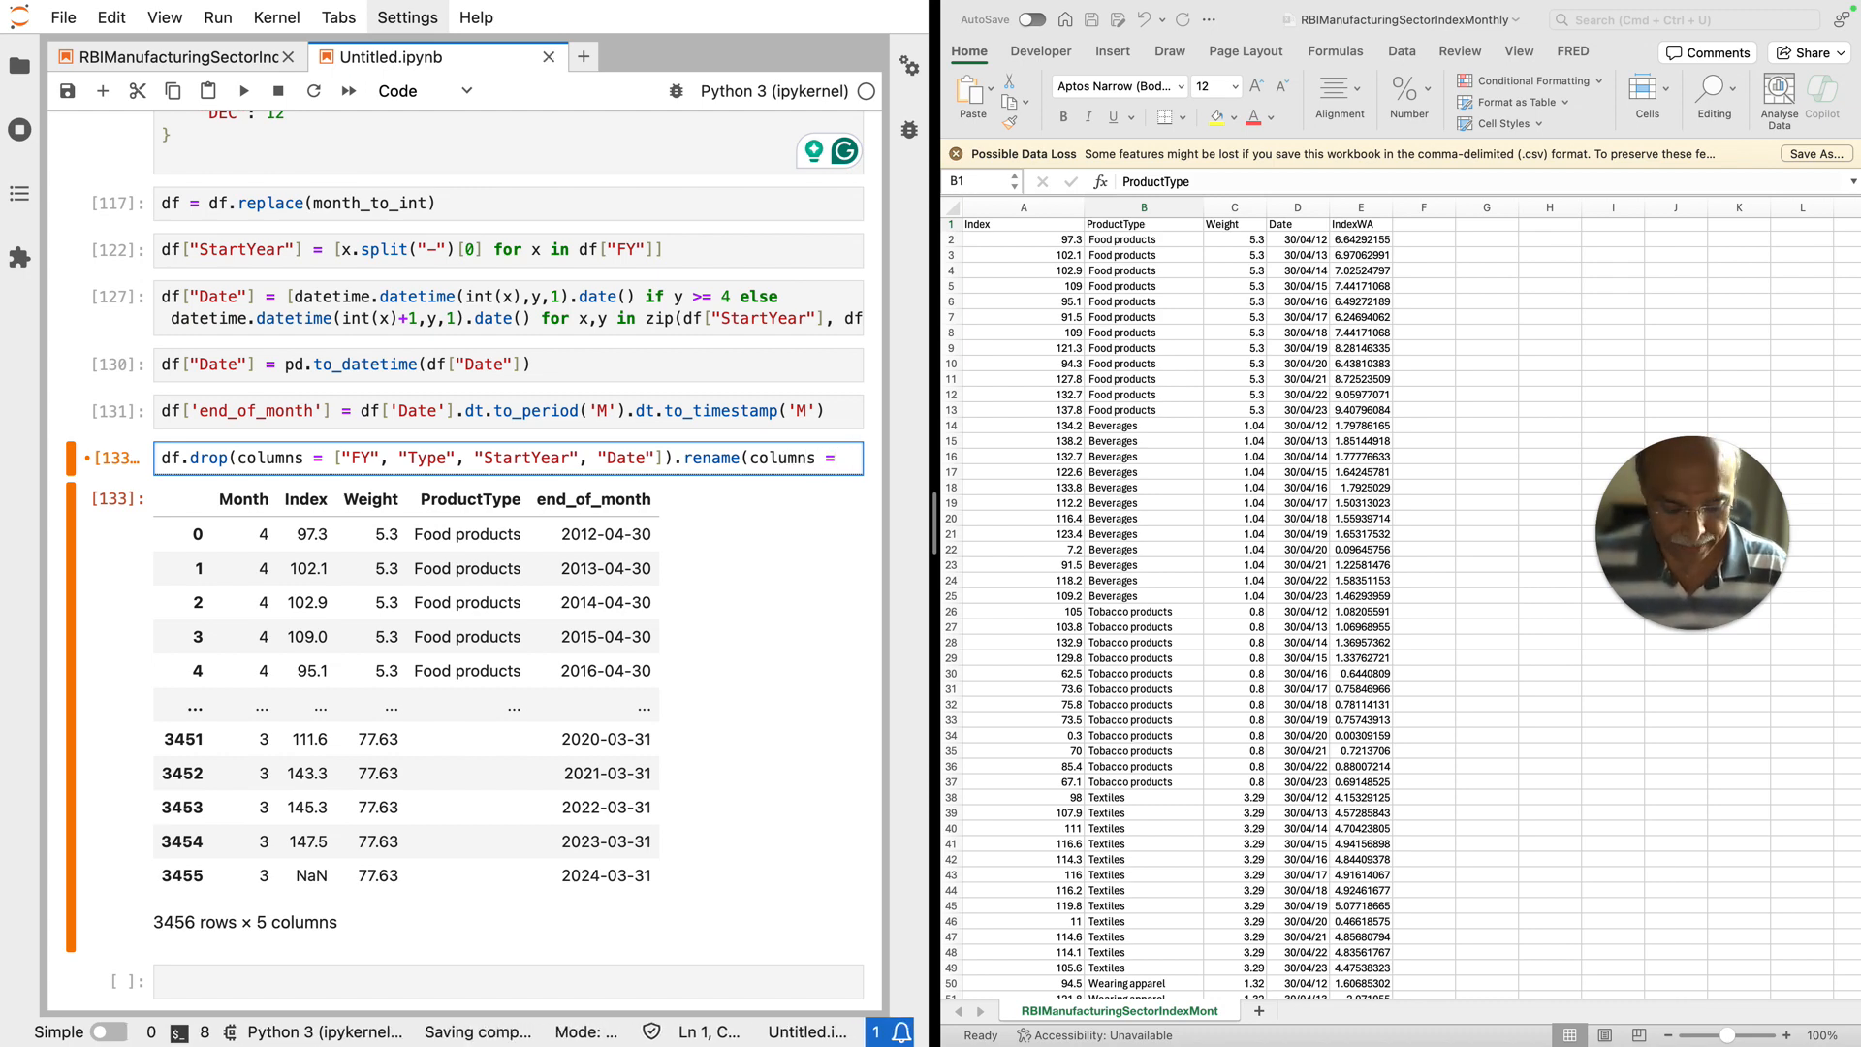
text({)
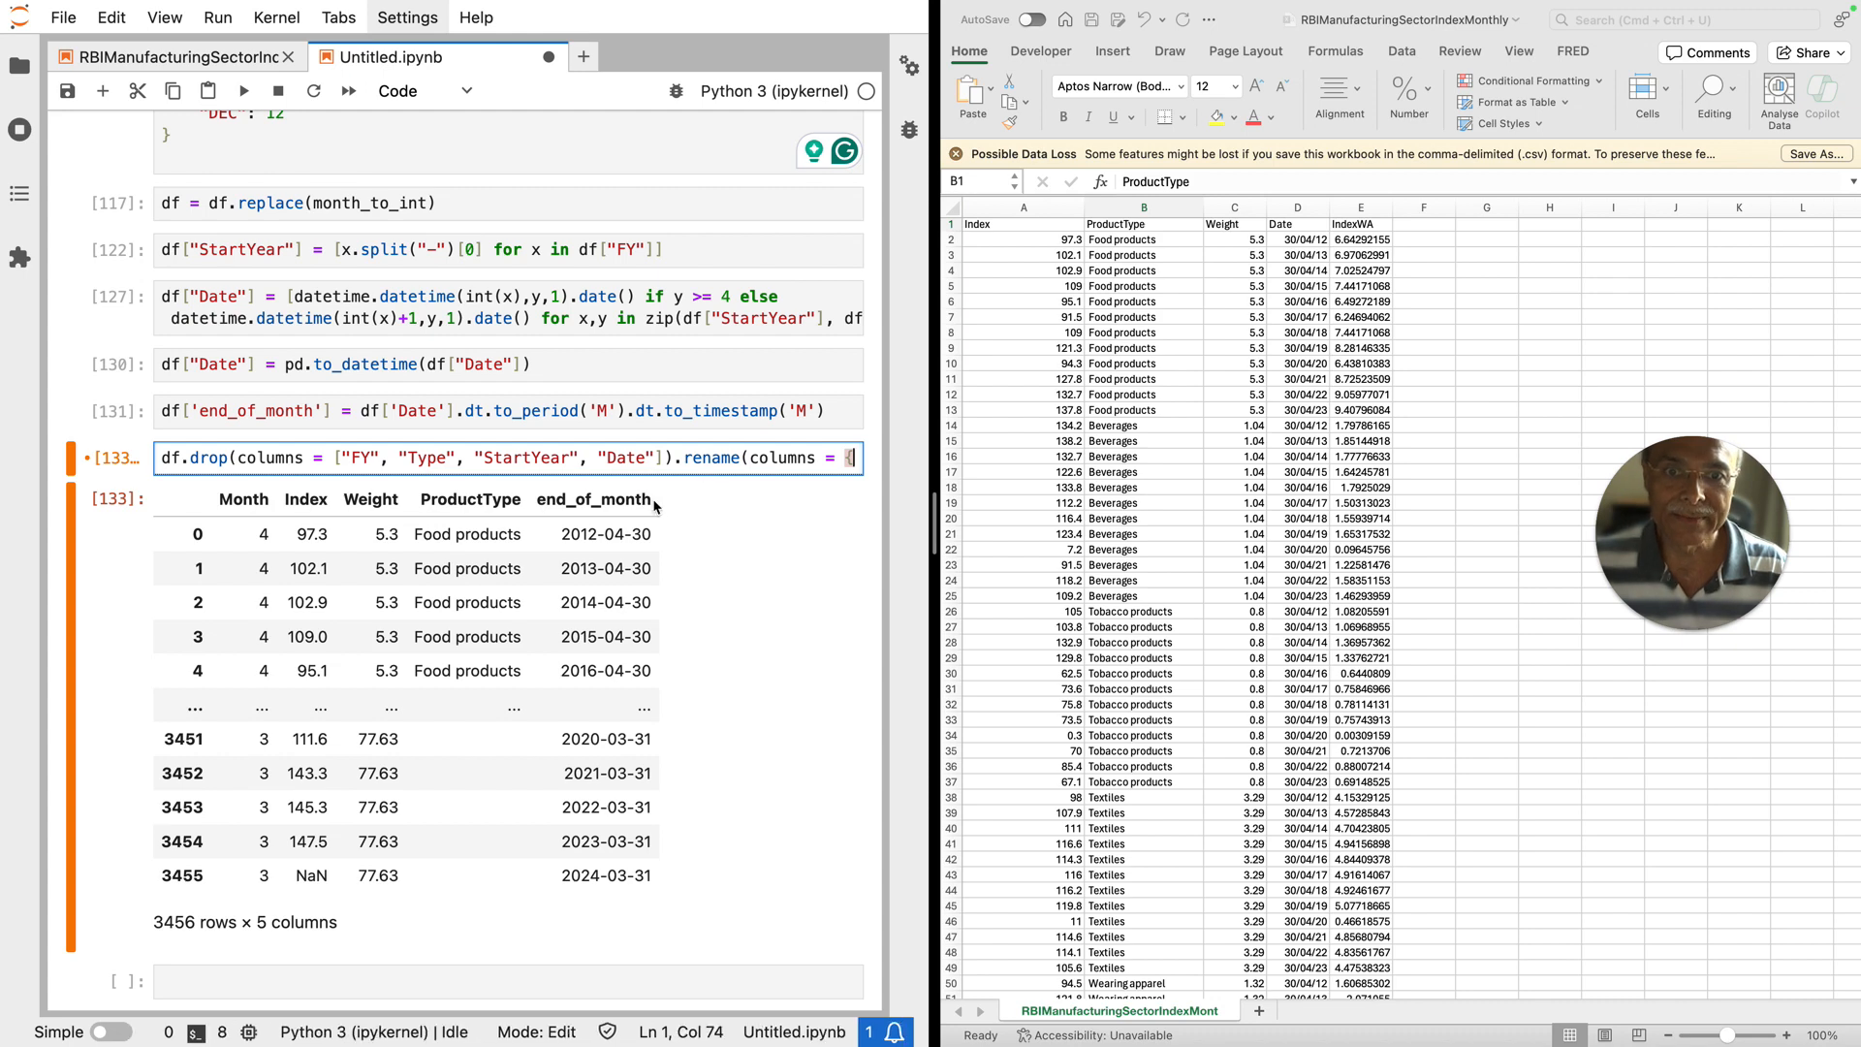
Step: Enter a rename mapping from end_of_month to "Date", with the "Date" part on a new line
drag(655, 500, 532, 503)
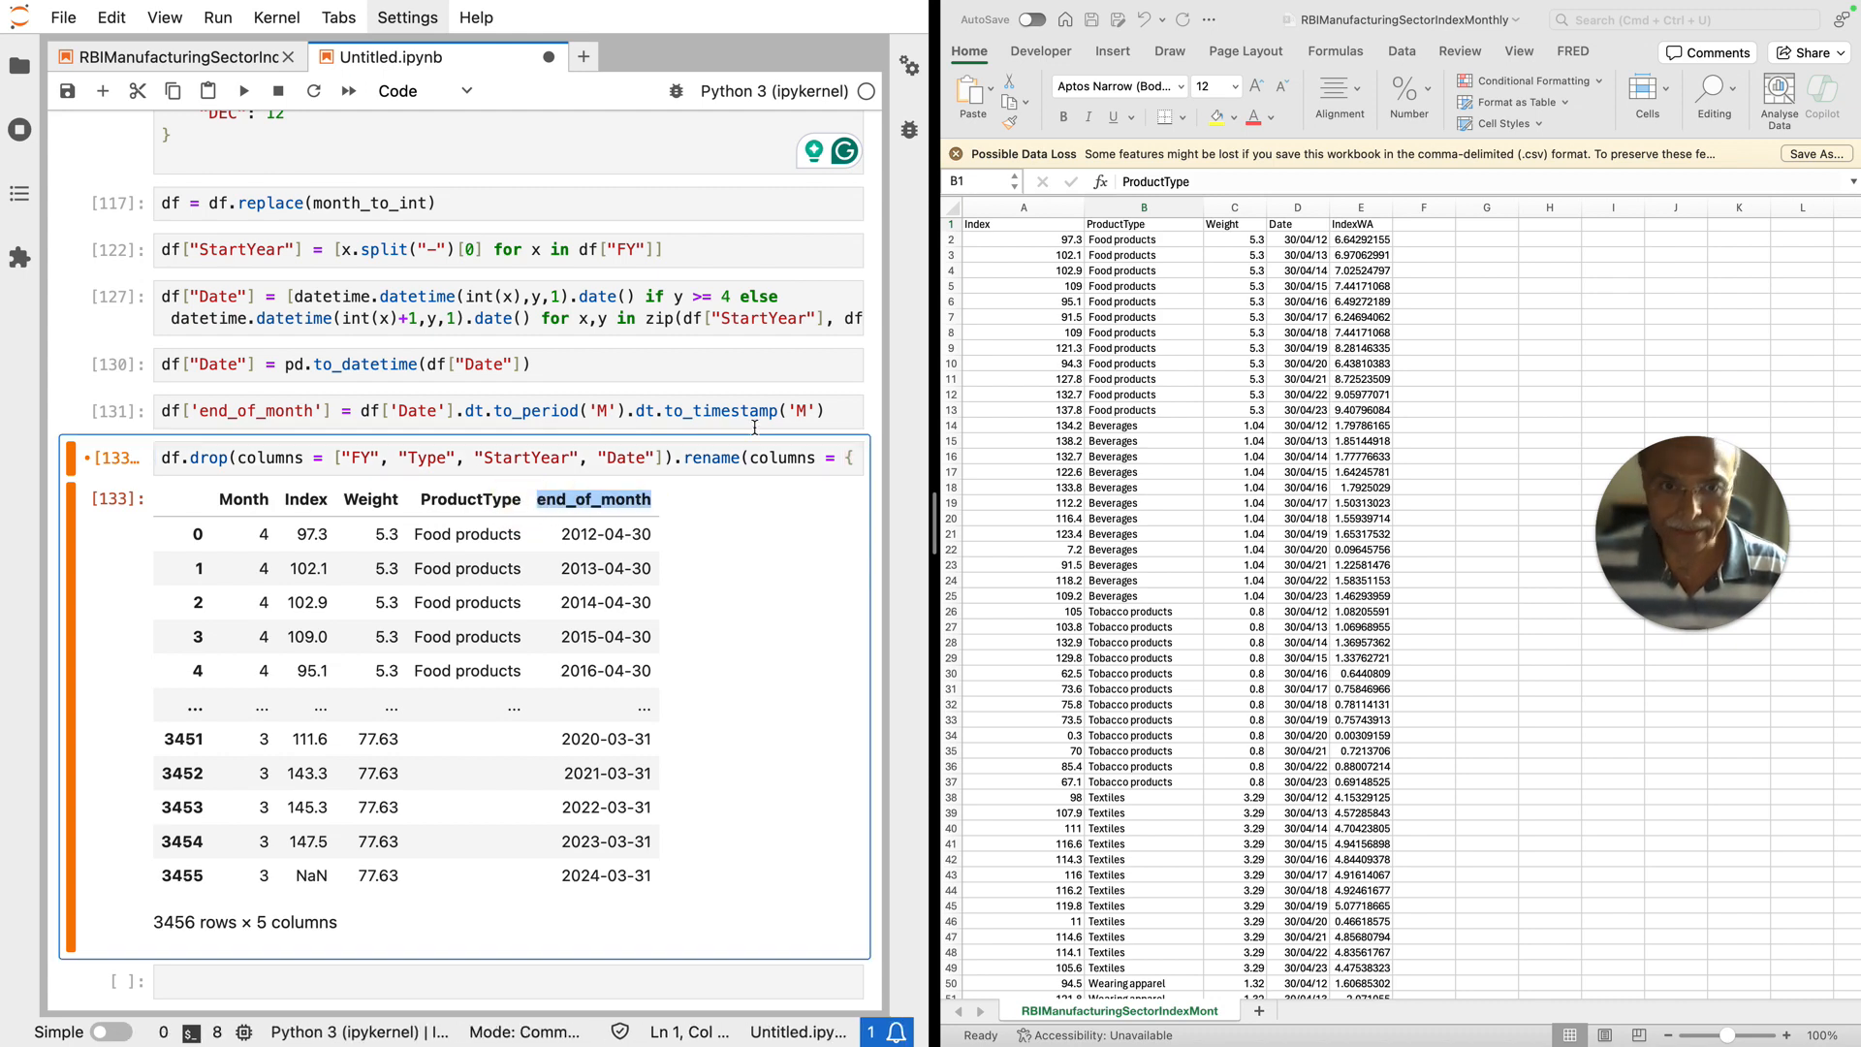
click(857, 457)
text("end_of_month)
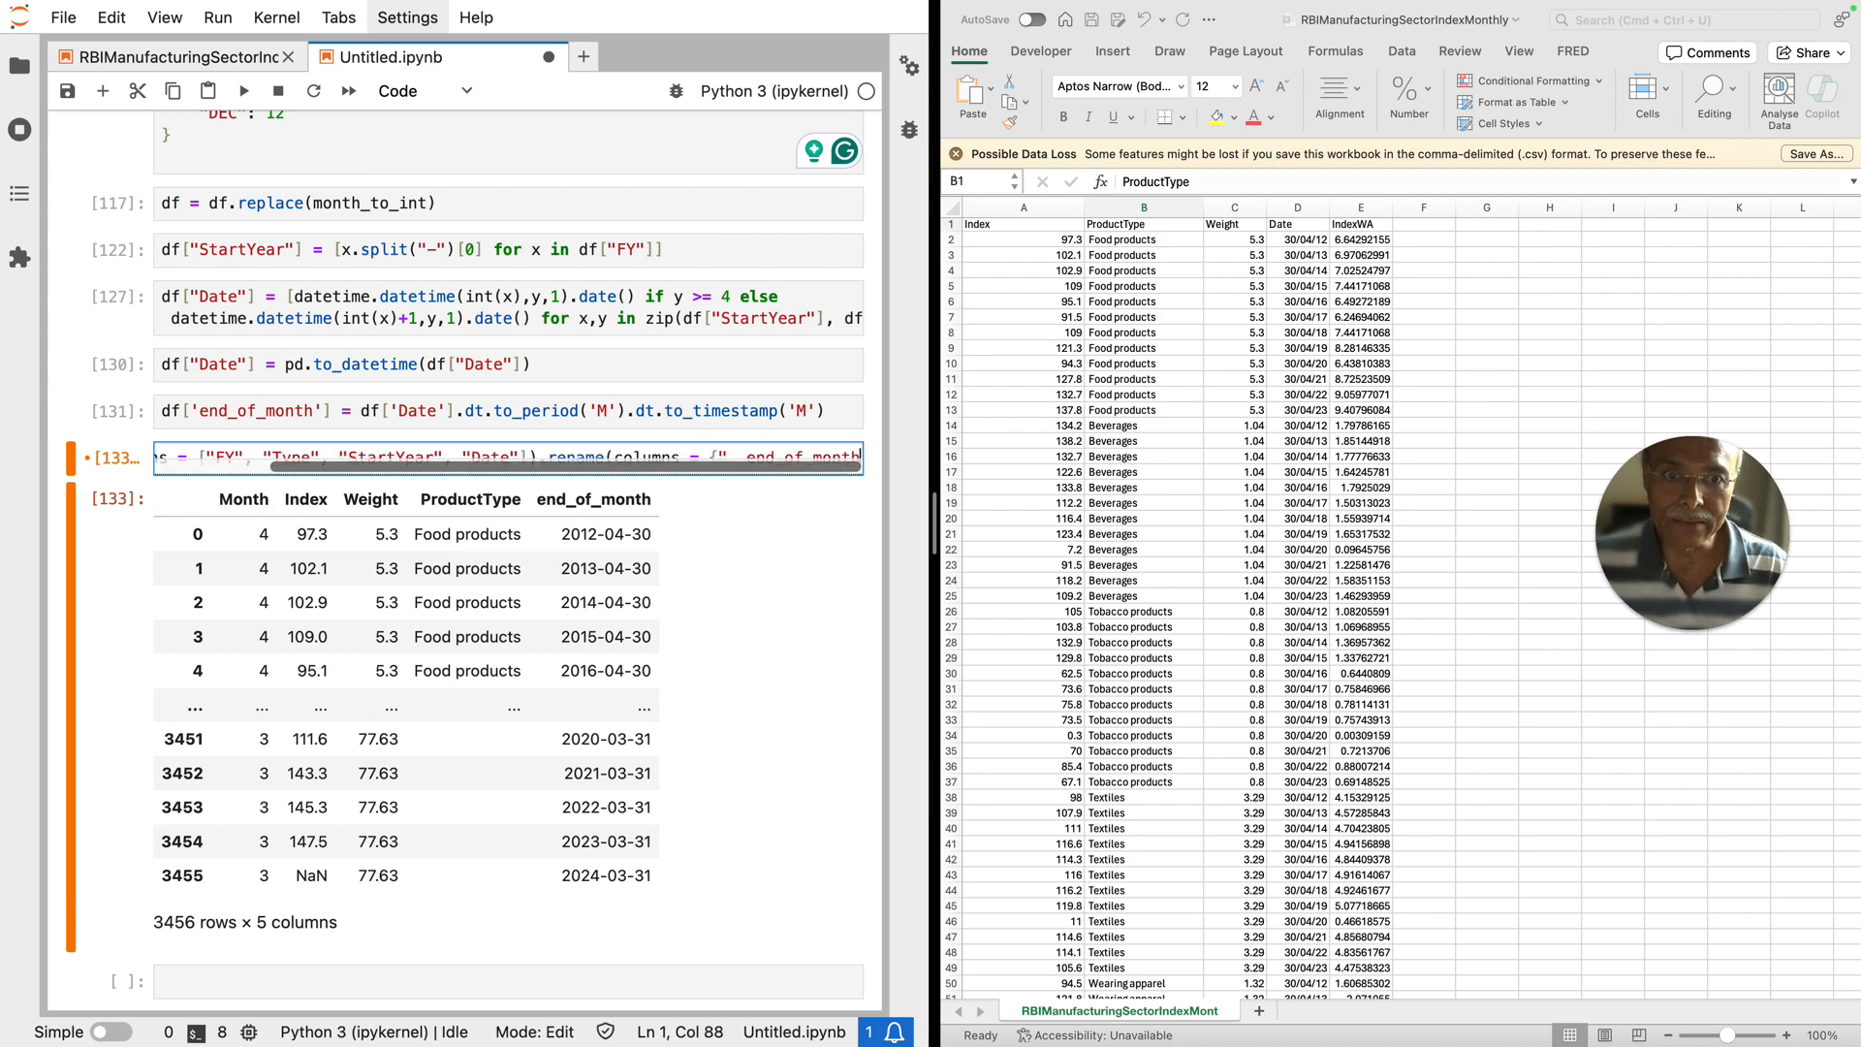
key(Return)
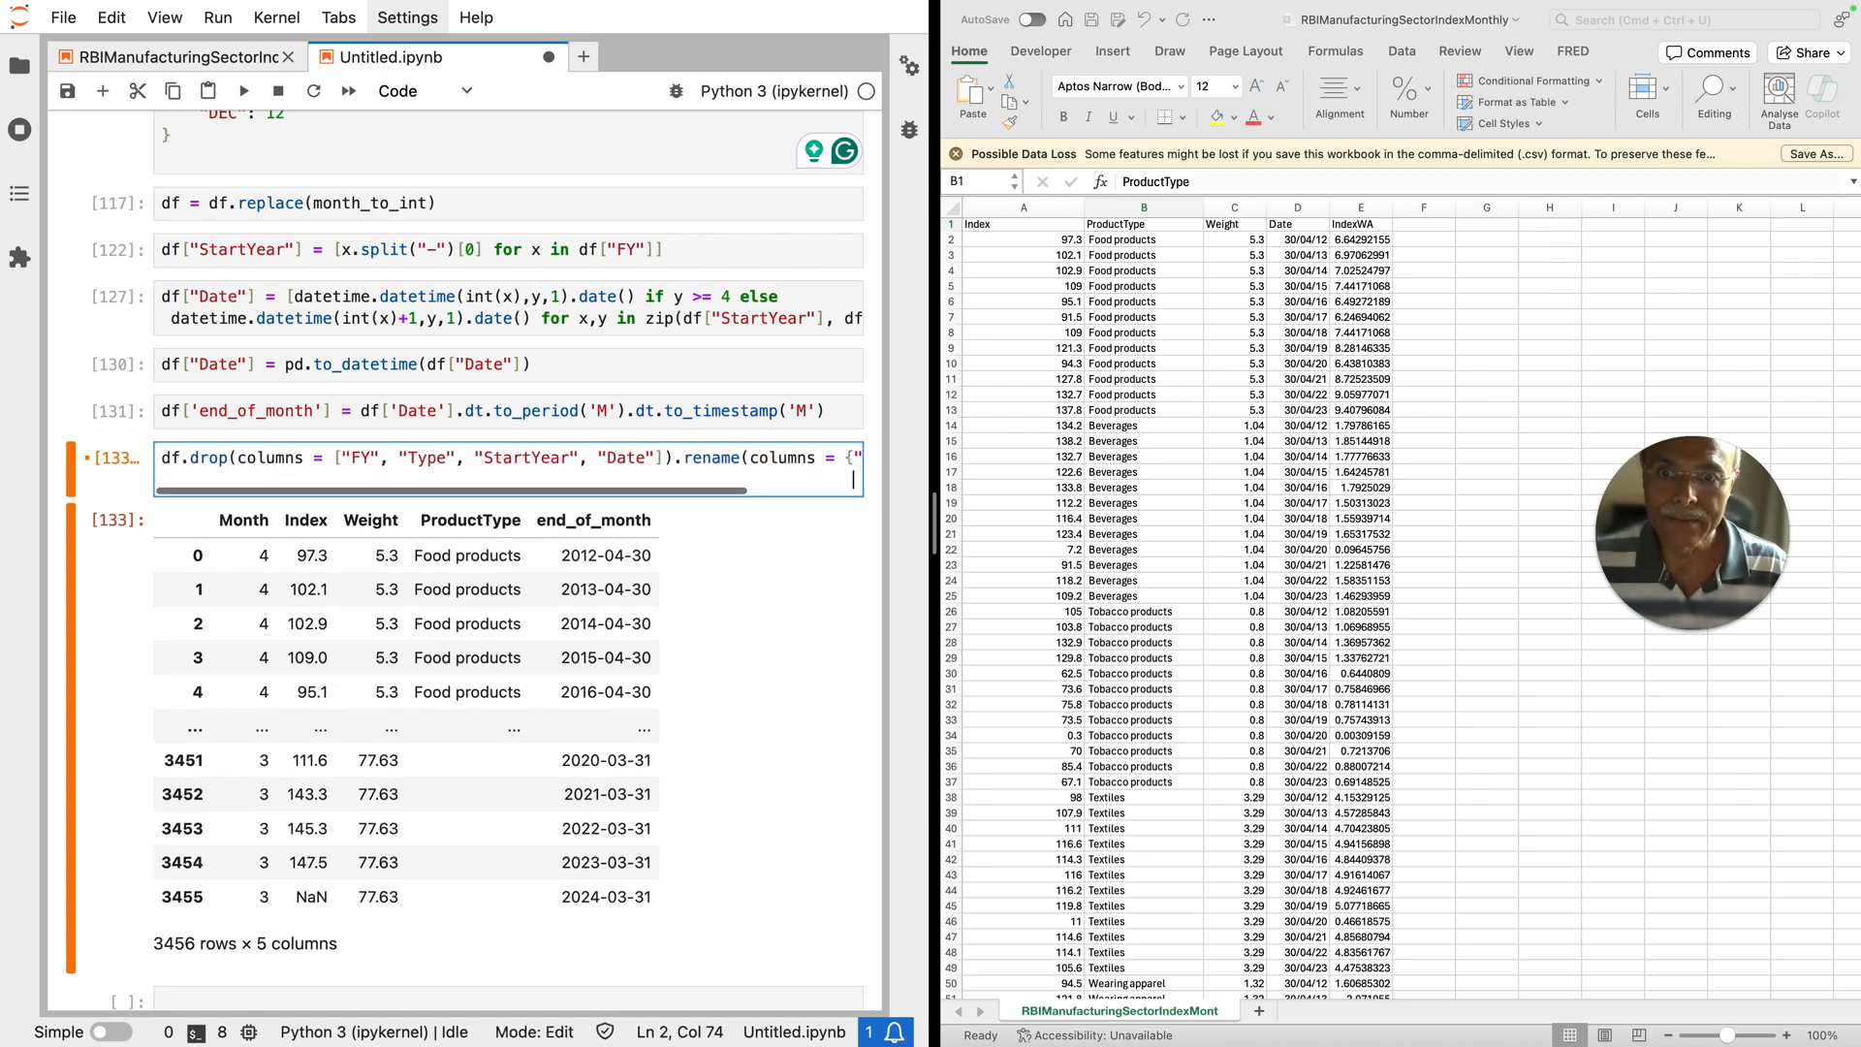
scroll(849, 473, down, 2)
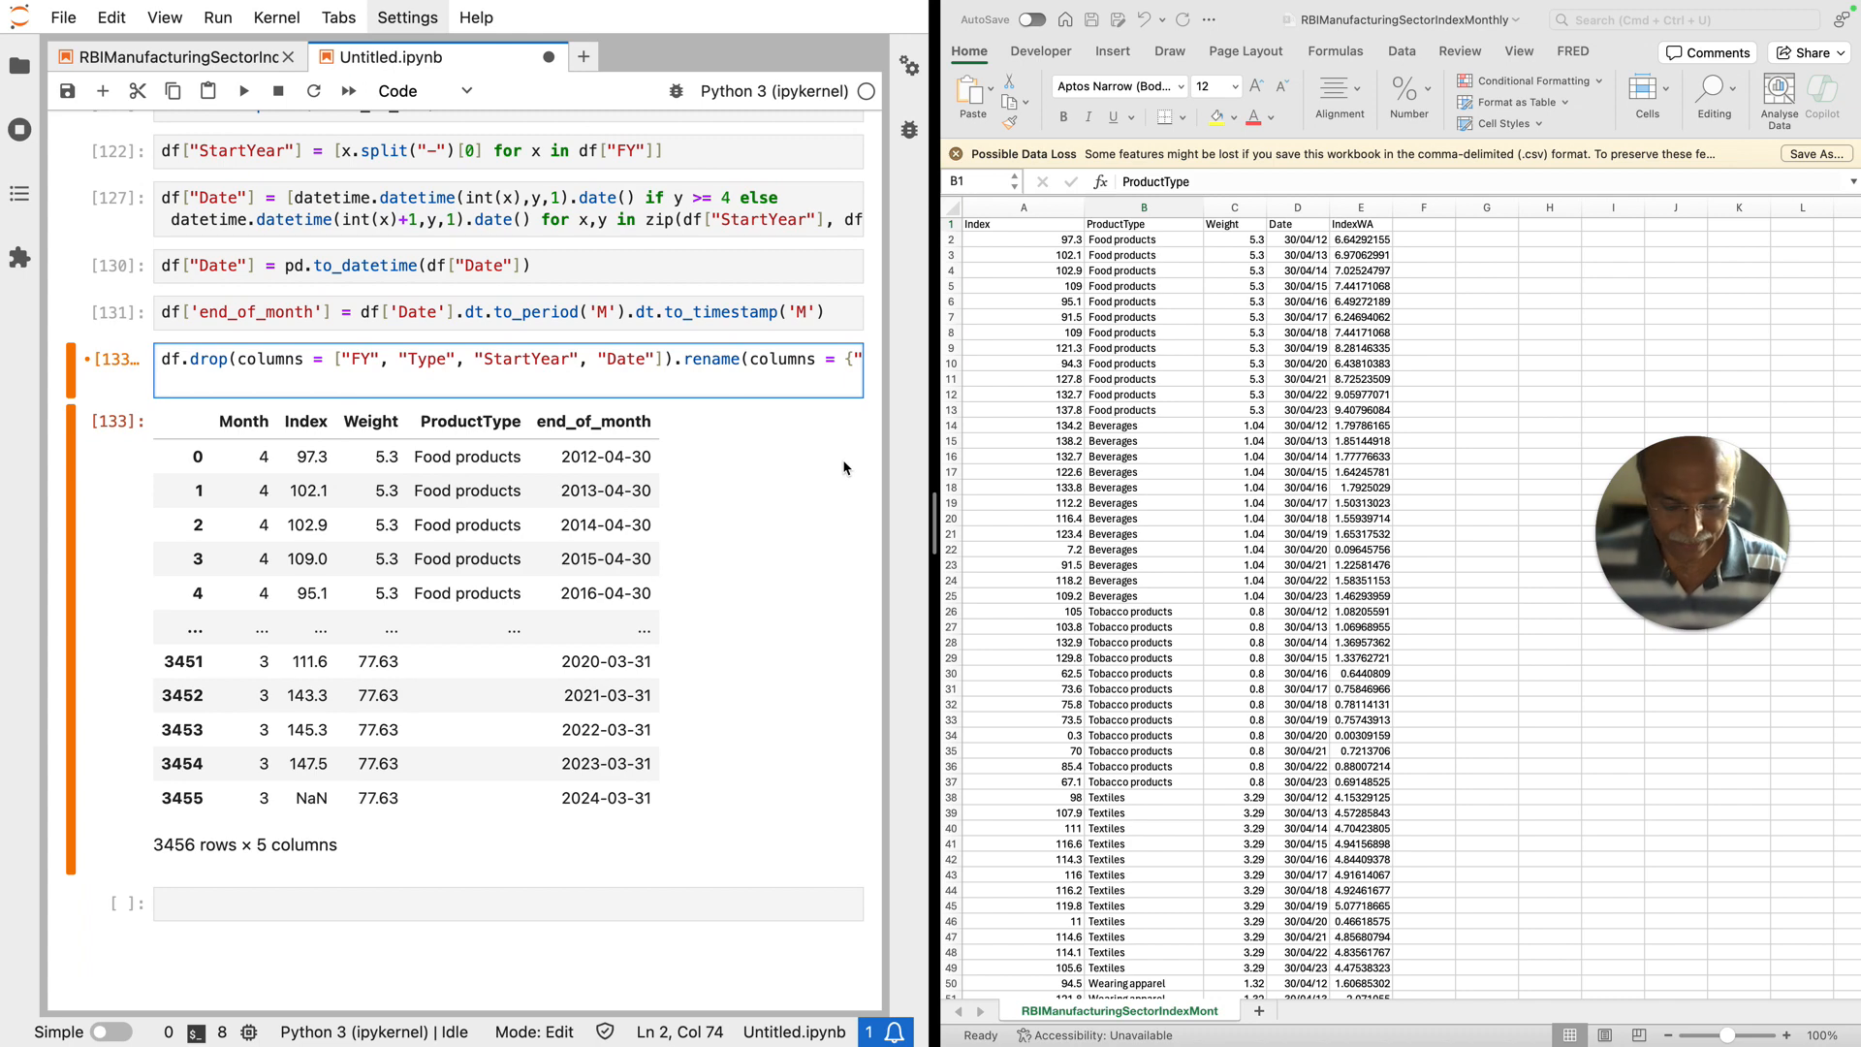
text(:"Date)
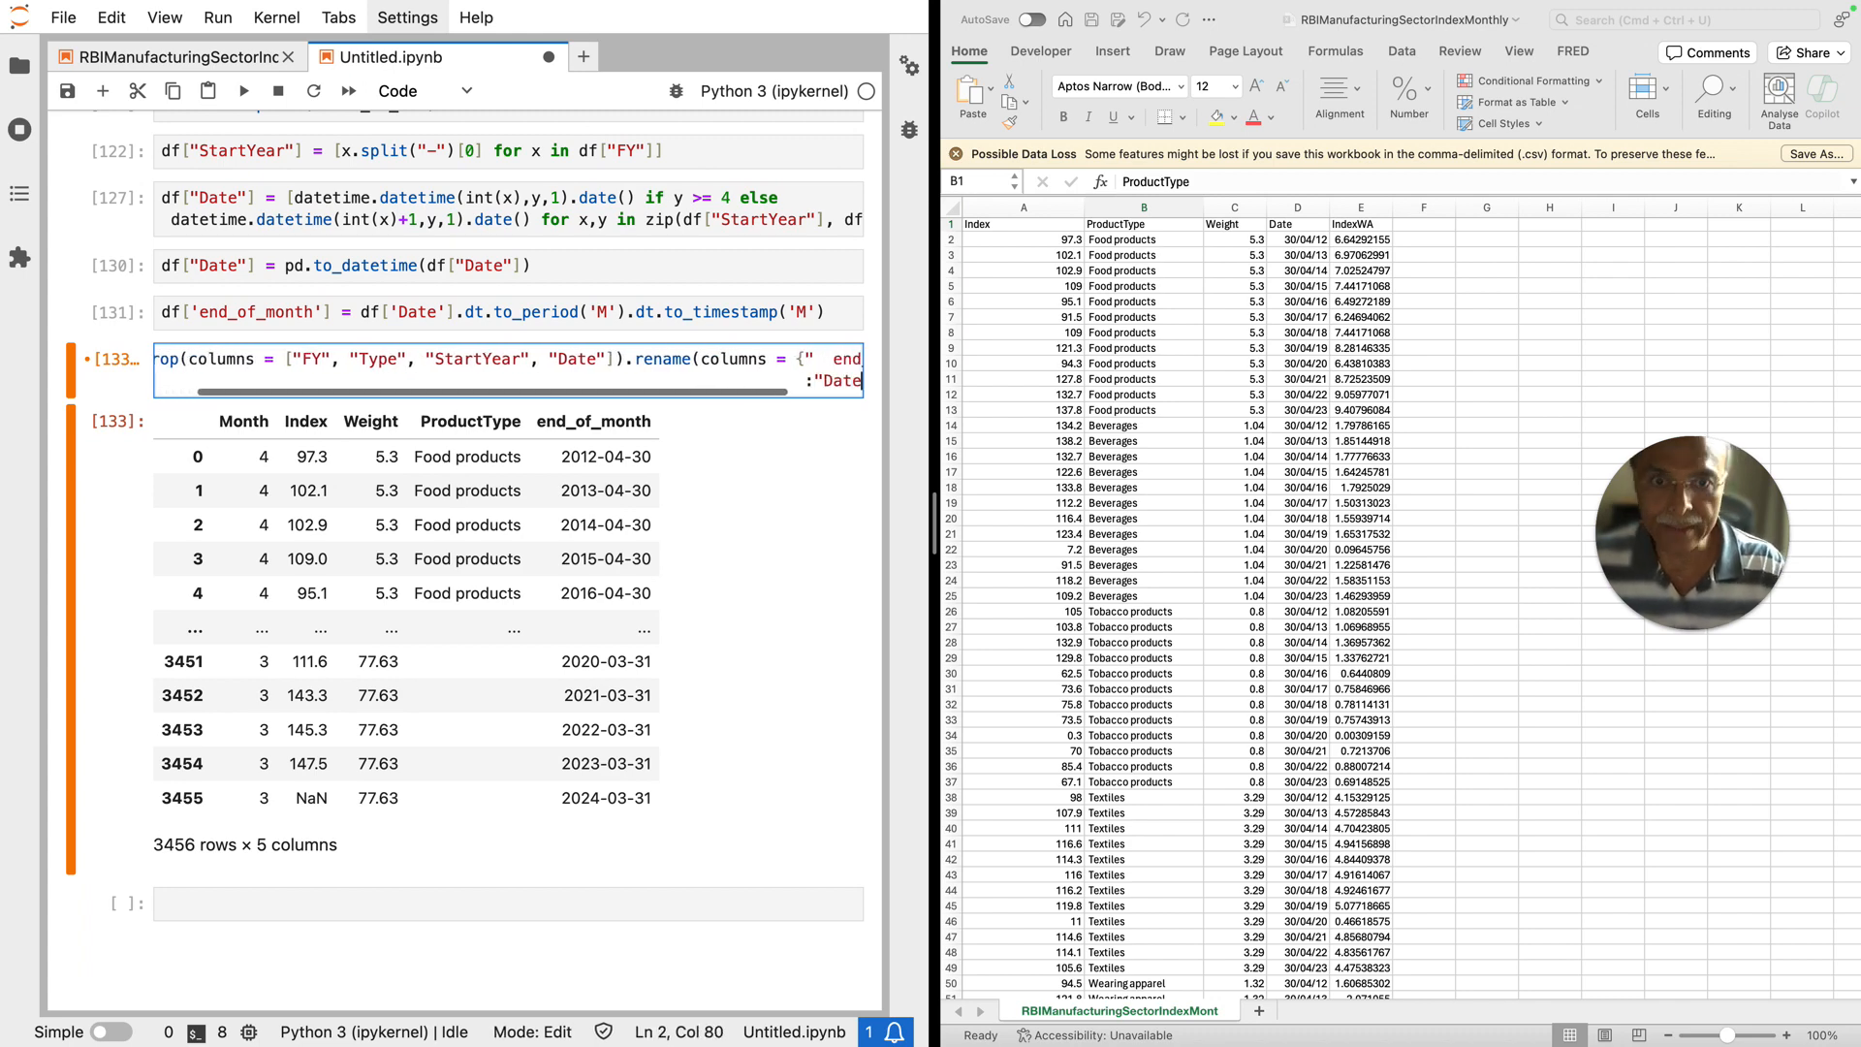
text("))
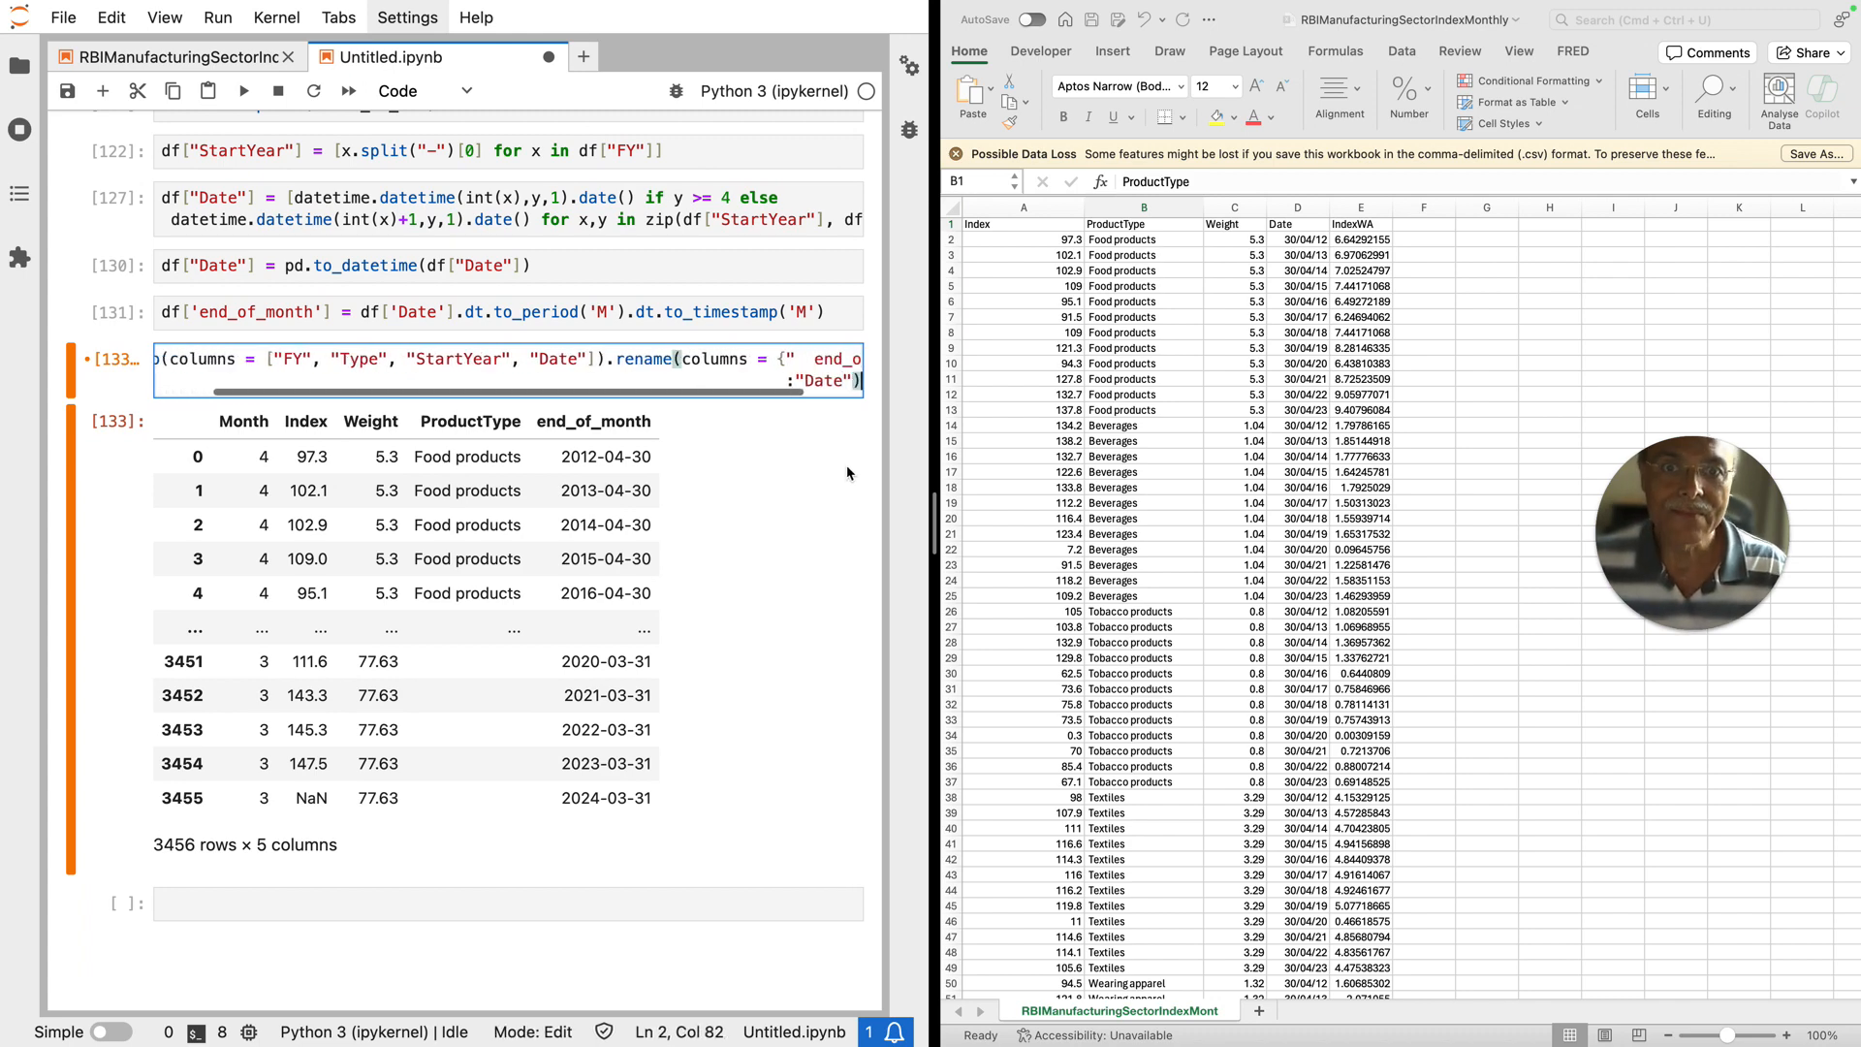
Step: Split the chained expression with a backslash line continuation so that rename starts on its own line
click(617, 364)
text(\)
key(Return)
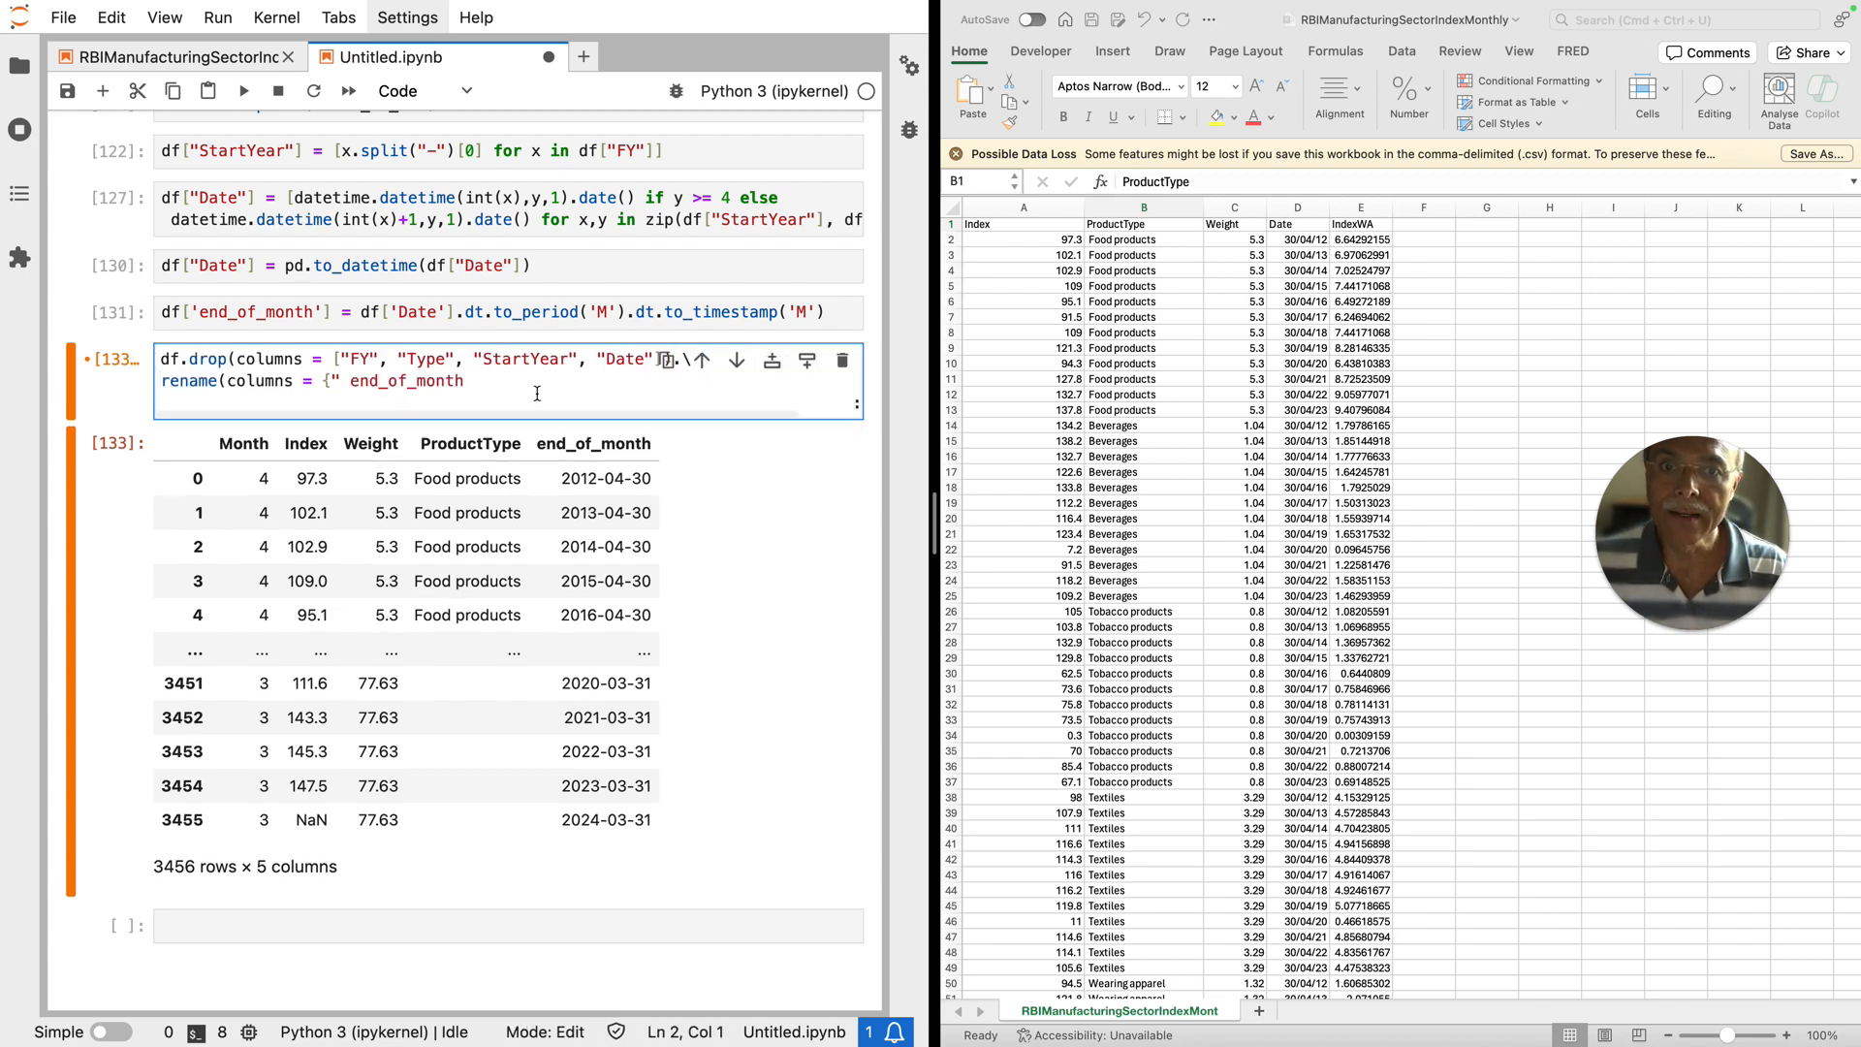
scroll(537, 392, down, 2)
scroll(537, 392, up, 5)
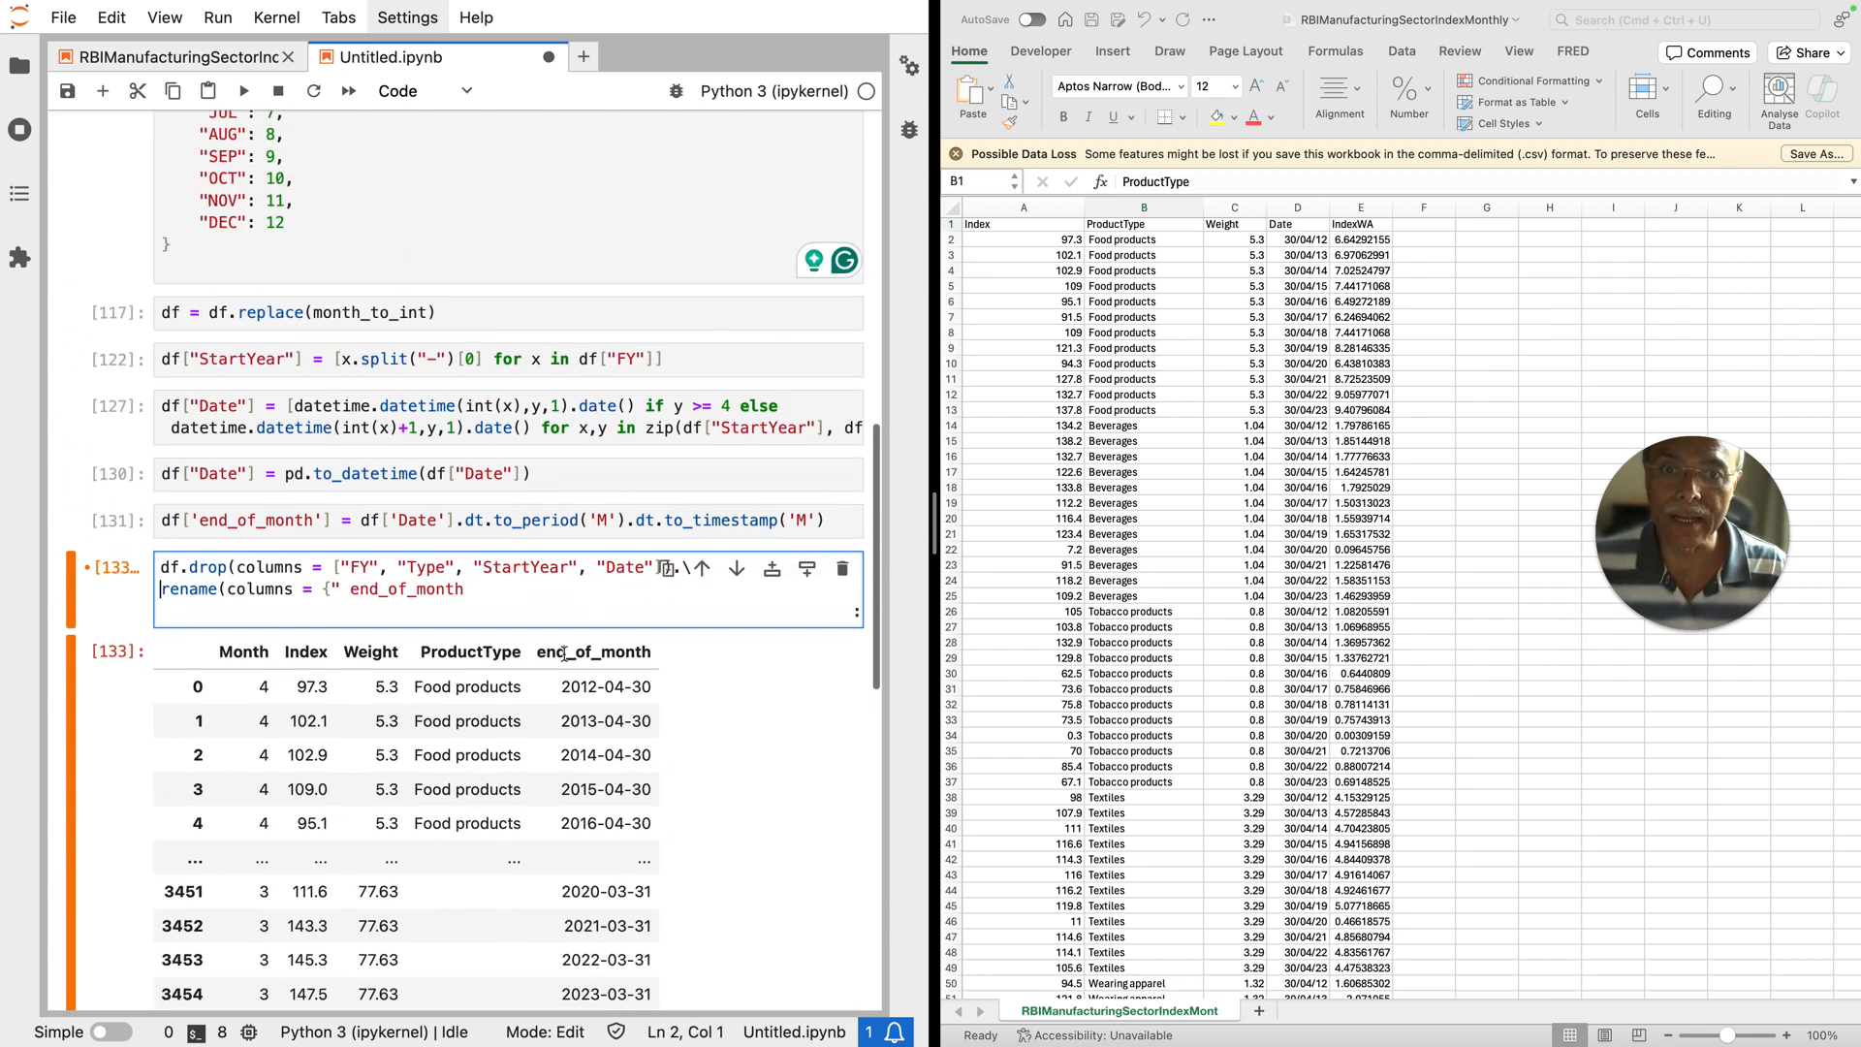
Step: Widen the notebook pane and remove the backslash line break so that rename follows df.drop on the same line
click(540, 611)
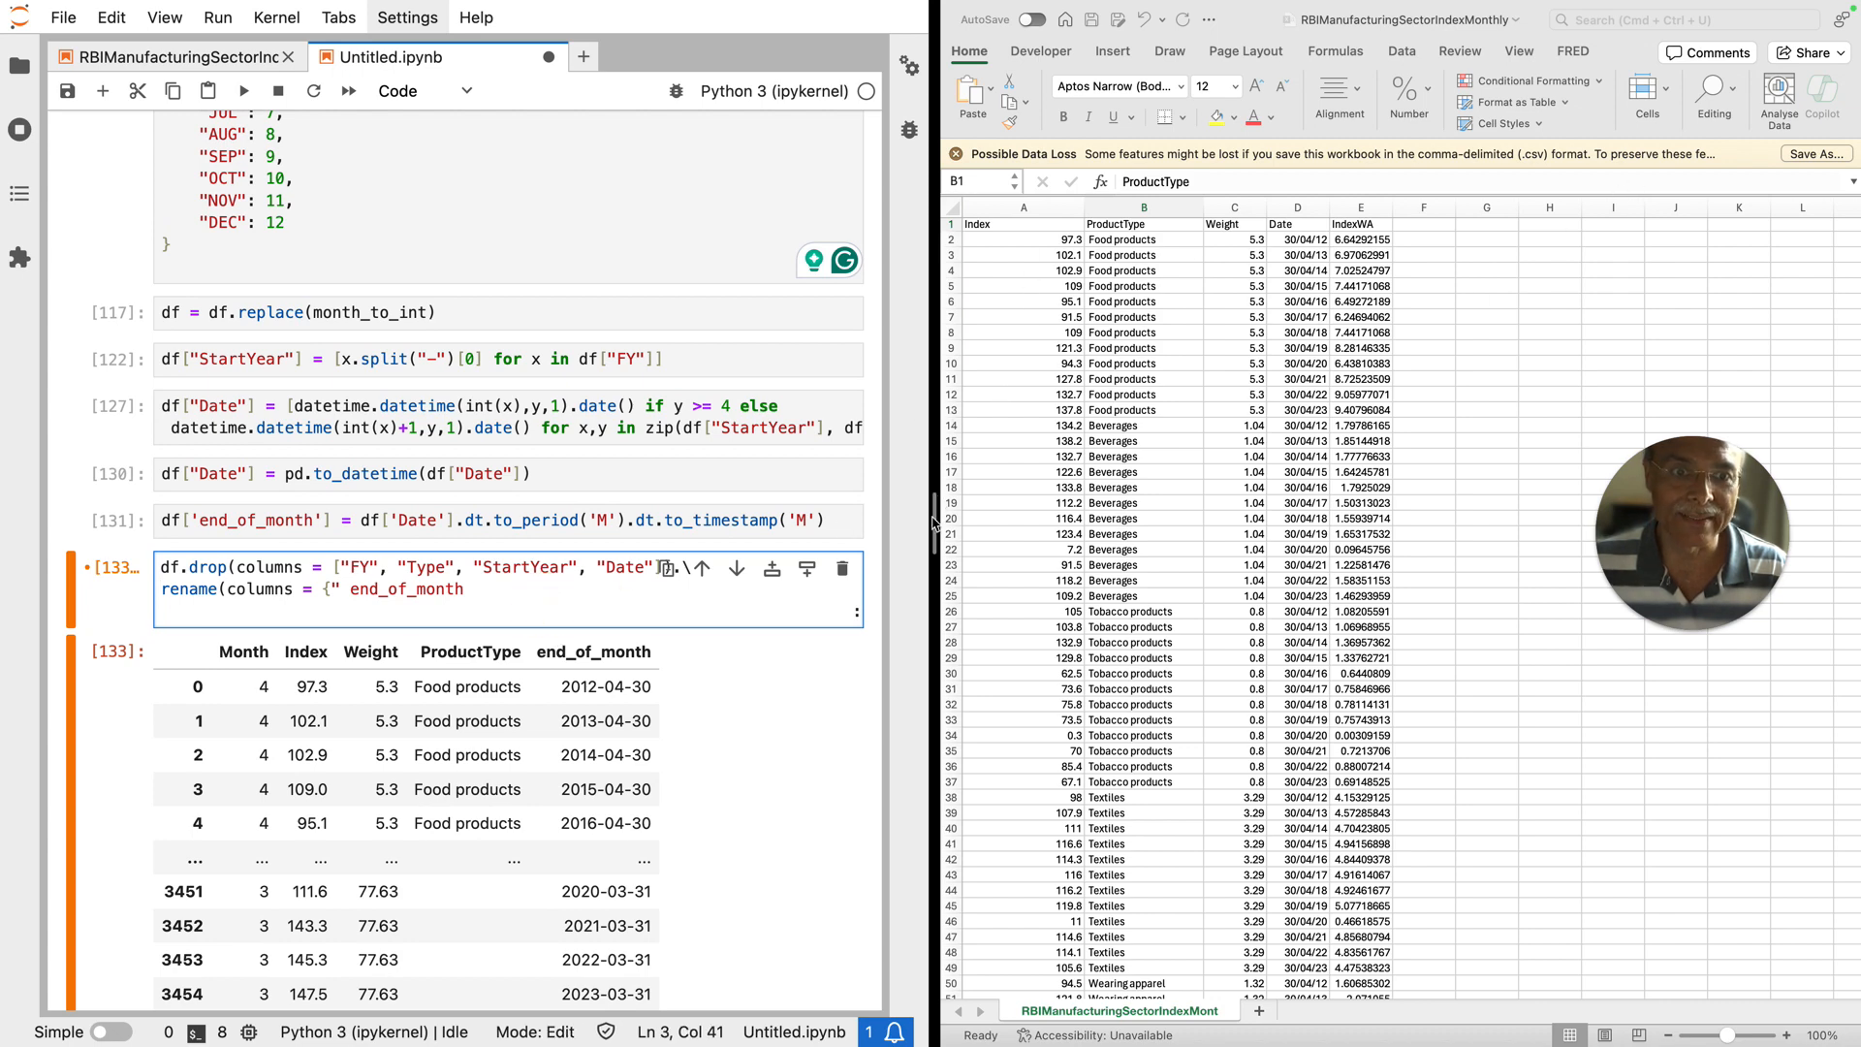
drag(934, 524, 1256, 520)
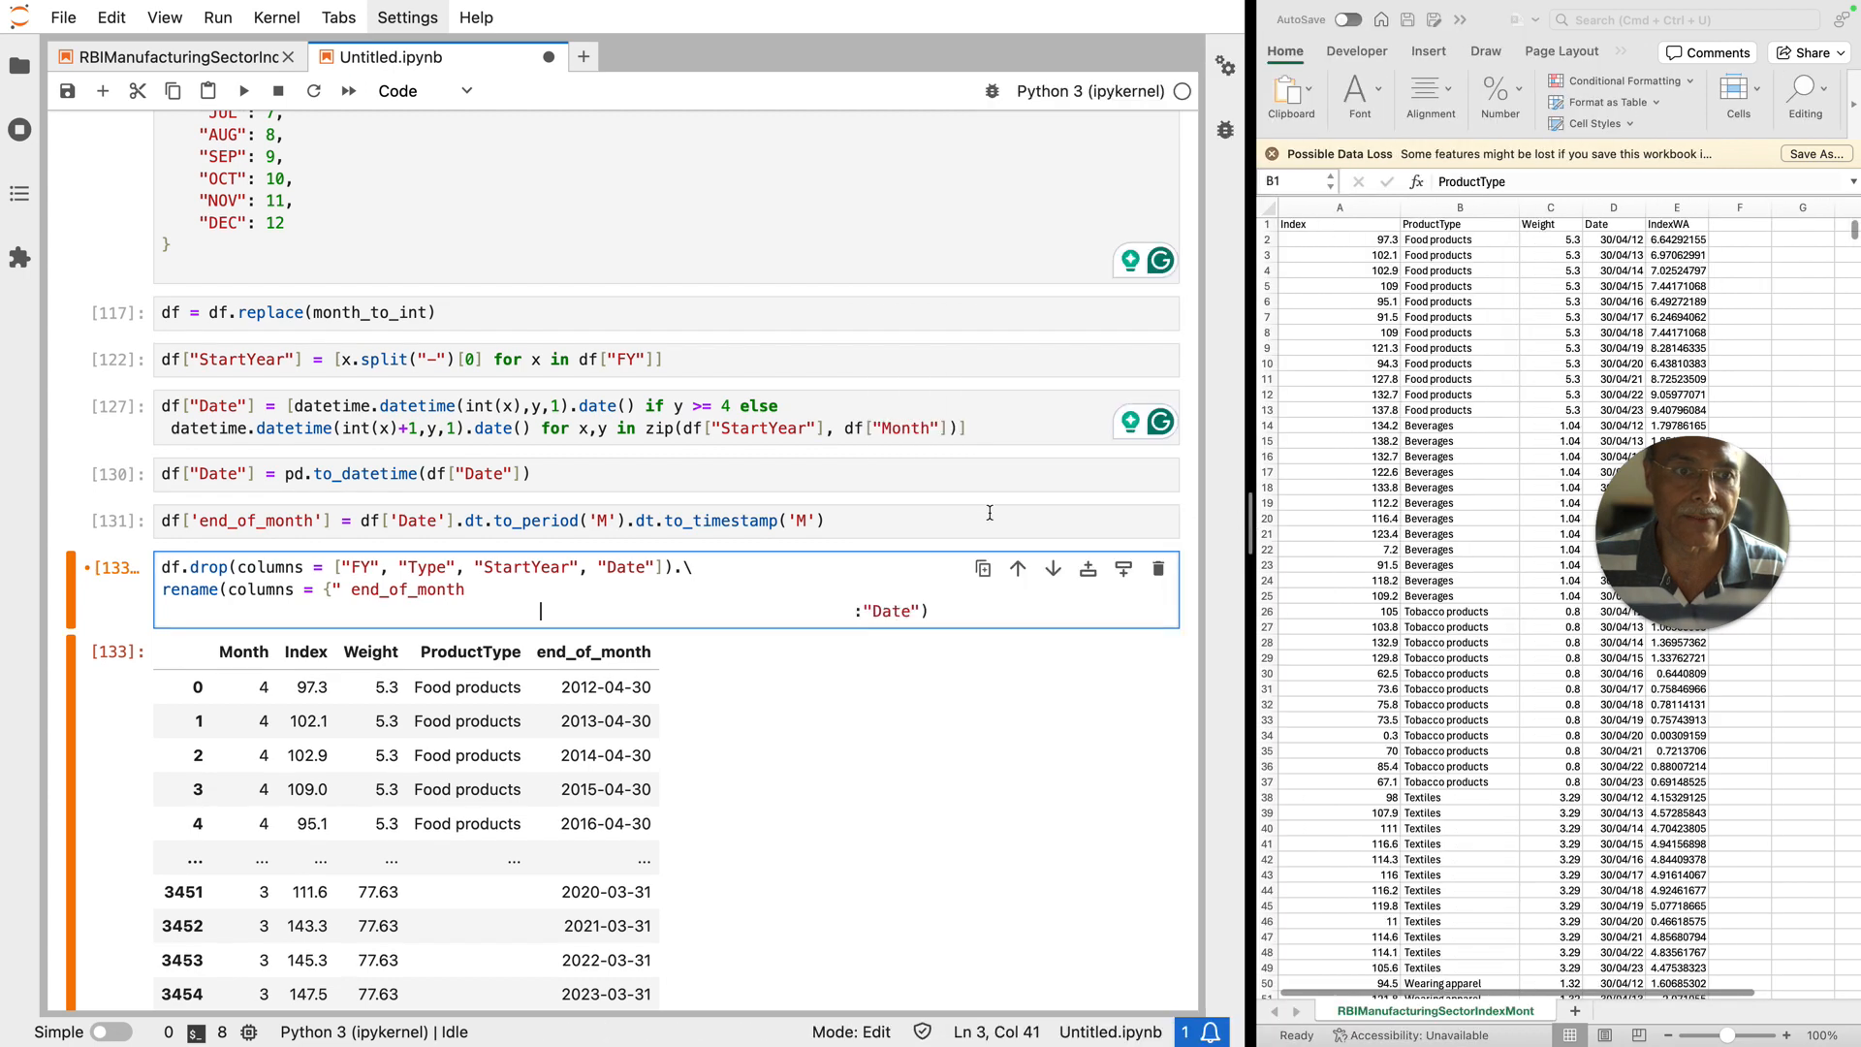
click(162, 590)
key(BackSpace)
key(BackSpace)
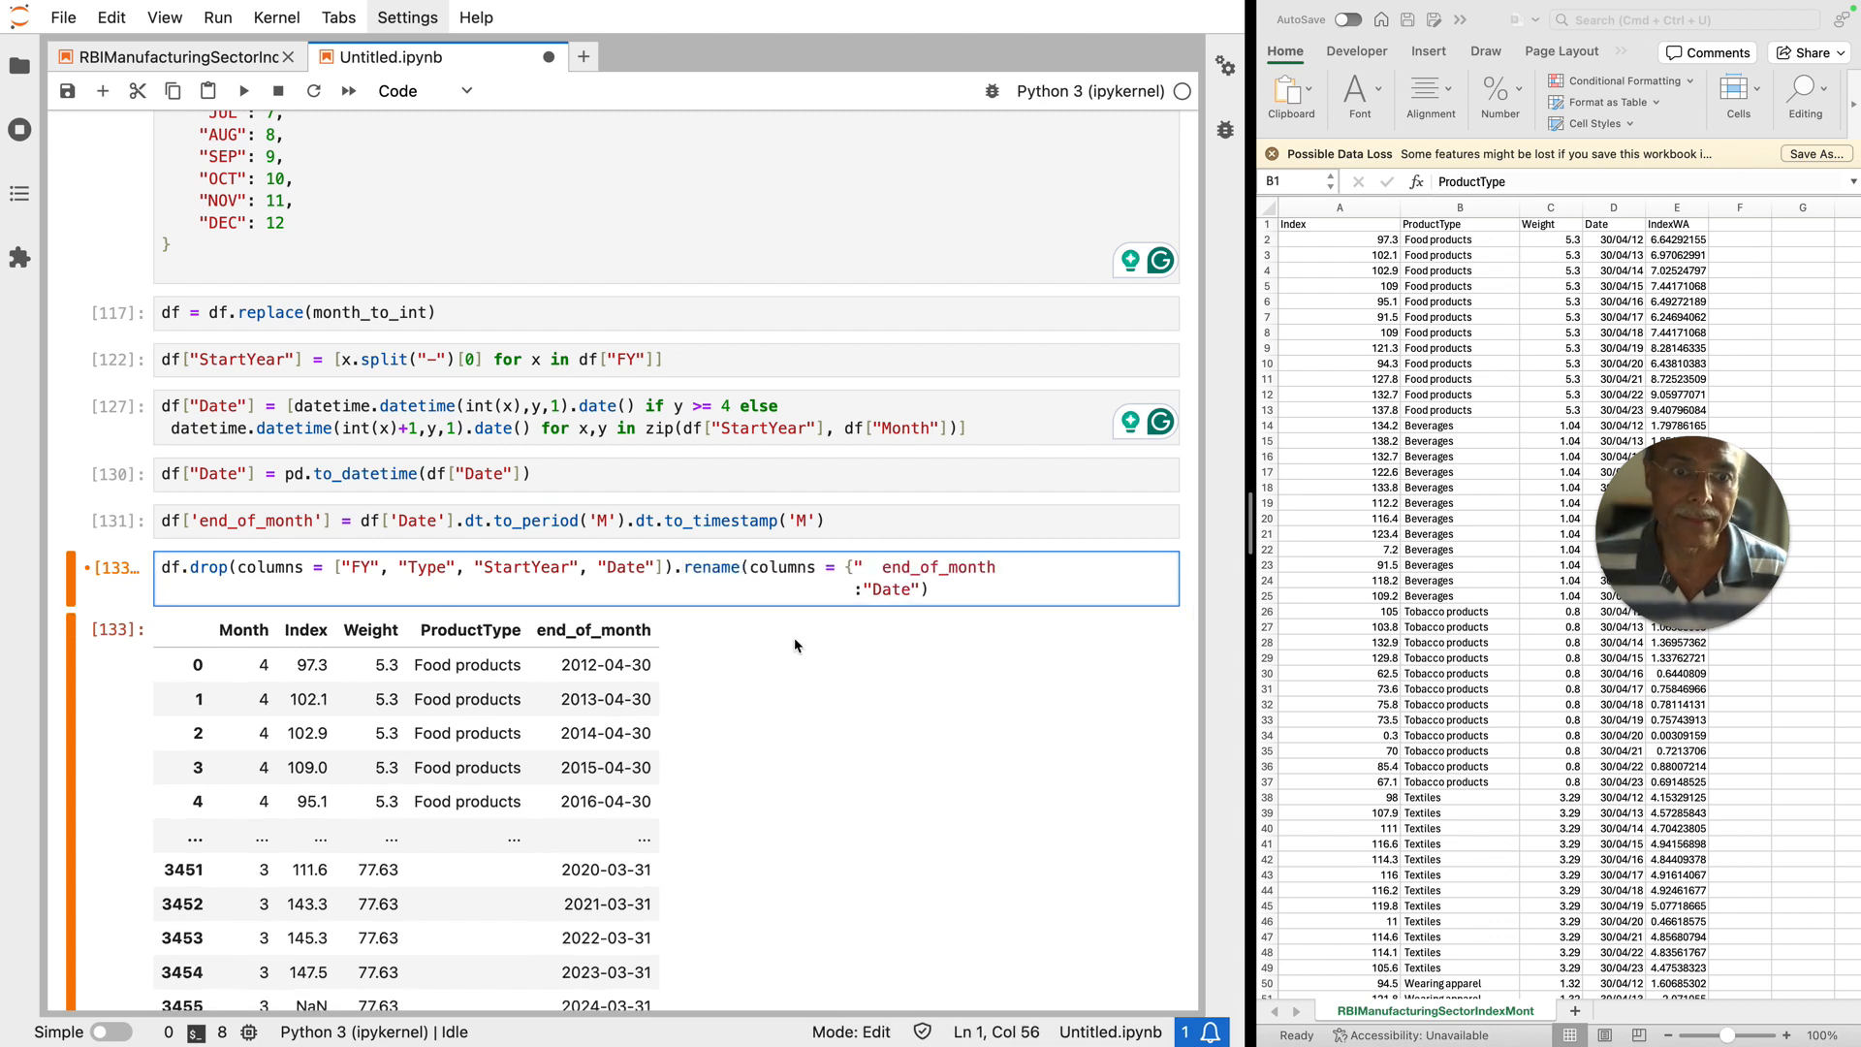
Step: Remove the line break and blank space before :"Date" so the rename mapping sits on one line
click(854, 590)
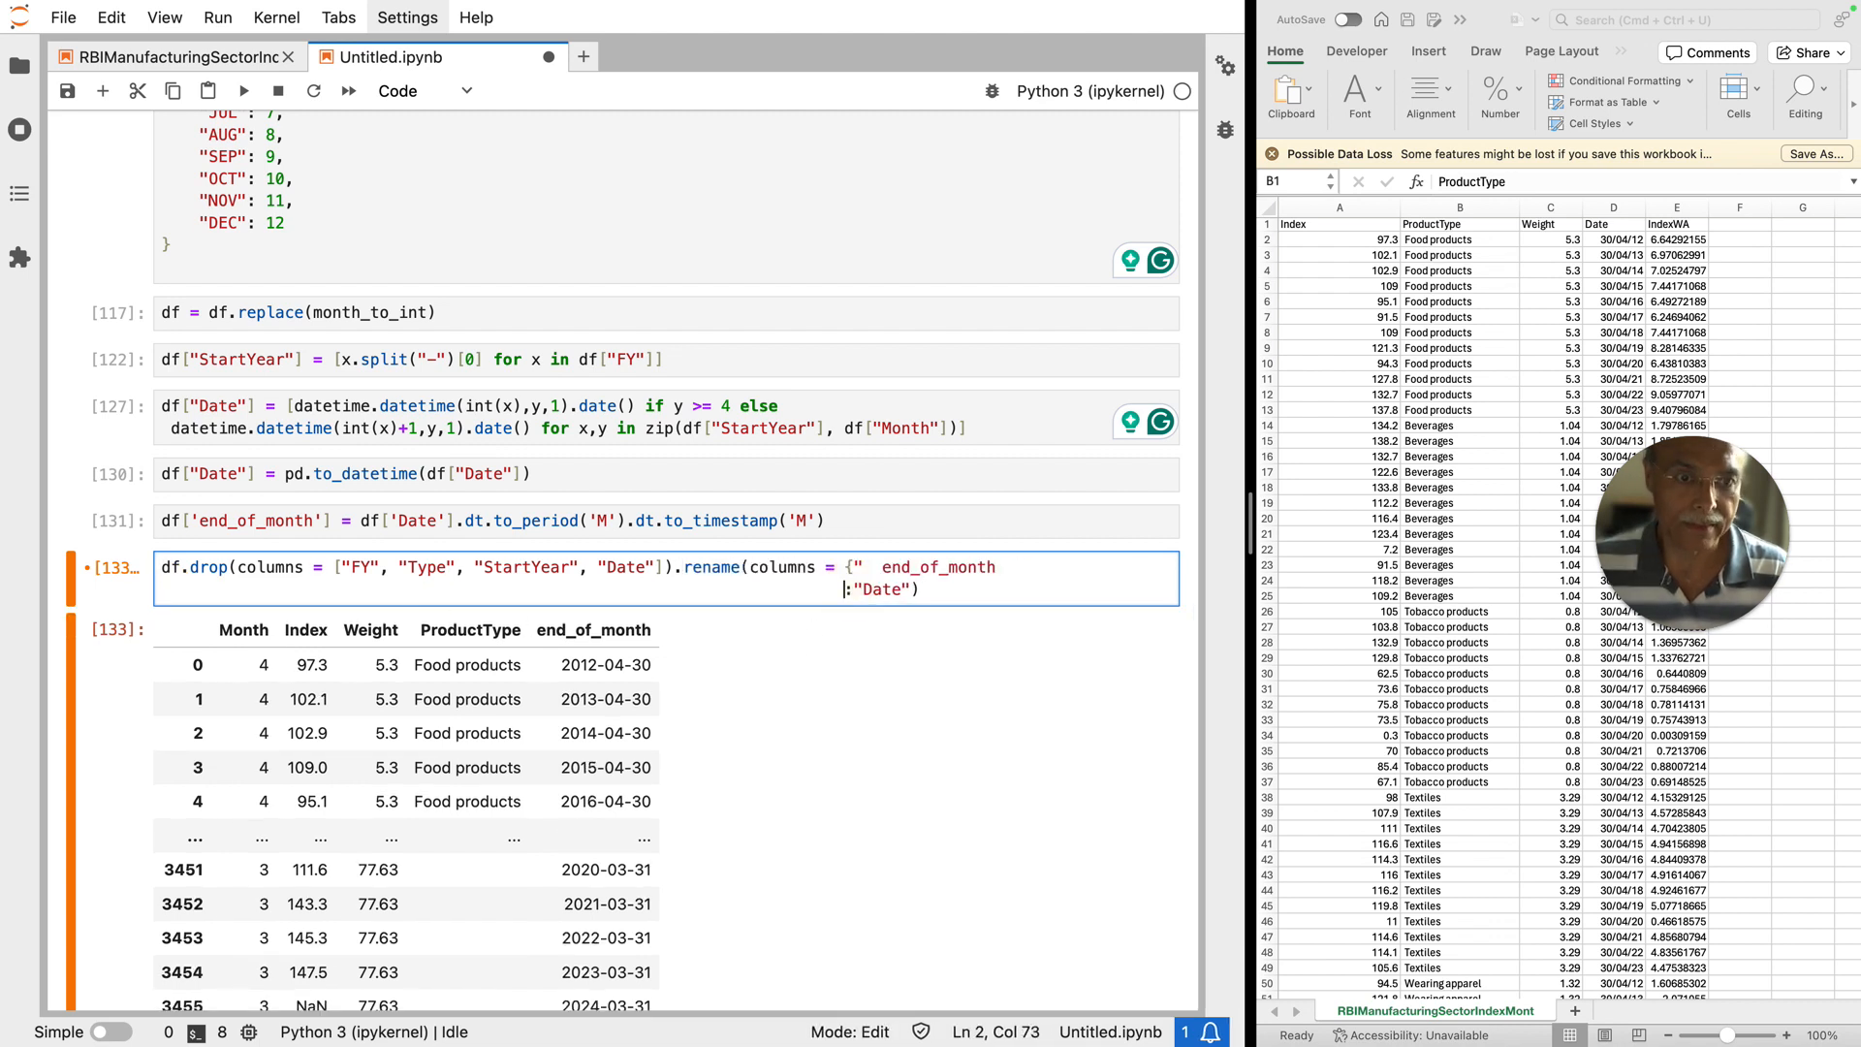
key(BackSpace)
key(BackSpace)
key(BackSpace)
key(BackSpace)
key(BackSpace)
key(BackSpace)
key(BackSpace)
key(BackSpace)
key(BackSpace)
key(BackSpace)
key(BackSpace)
key(BackSpace)
key(BackSpace)
key(BackSpace)
key(BackSpace)
key(BackSpace)
key(BackSpace)
key(BackSpace)
key(BackSpace)
key(BackSpace)
key(BackSpace)
key(BackSpace)
key(BackSpace)
key(BackSpace)
key(BackSpace)
key(BackSpace)
key(BackSpace)
key(BackSpace)
key(BackSpace)
key(BackSpace)
key(BackSpace)
key(BackSpace)
key(BackSpace)
key(BackSpace)
key(BackSpace)
key(BackSpace)
key(BackSpace)
key(BackSpace)
key(BackSpace)
key(BackSpace)
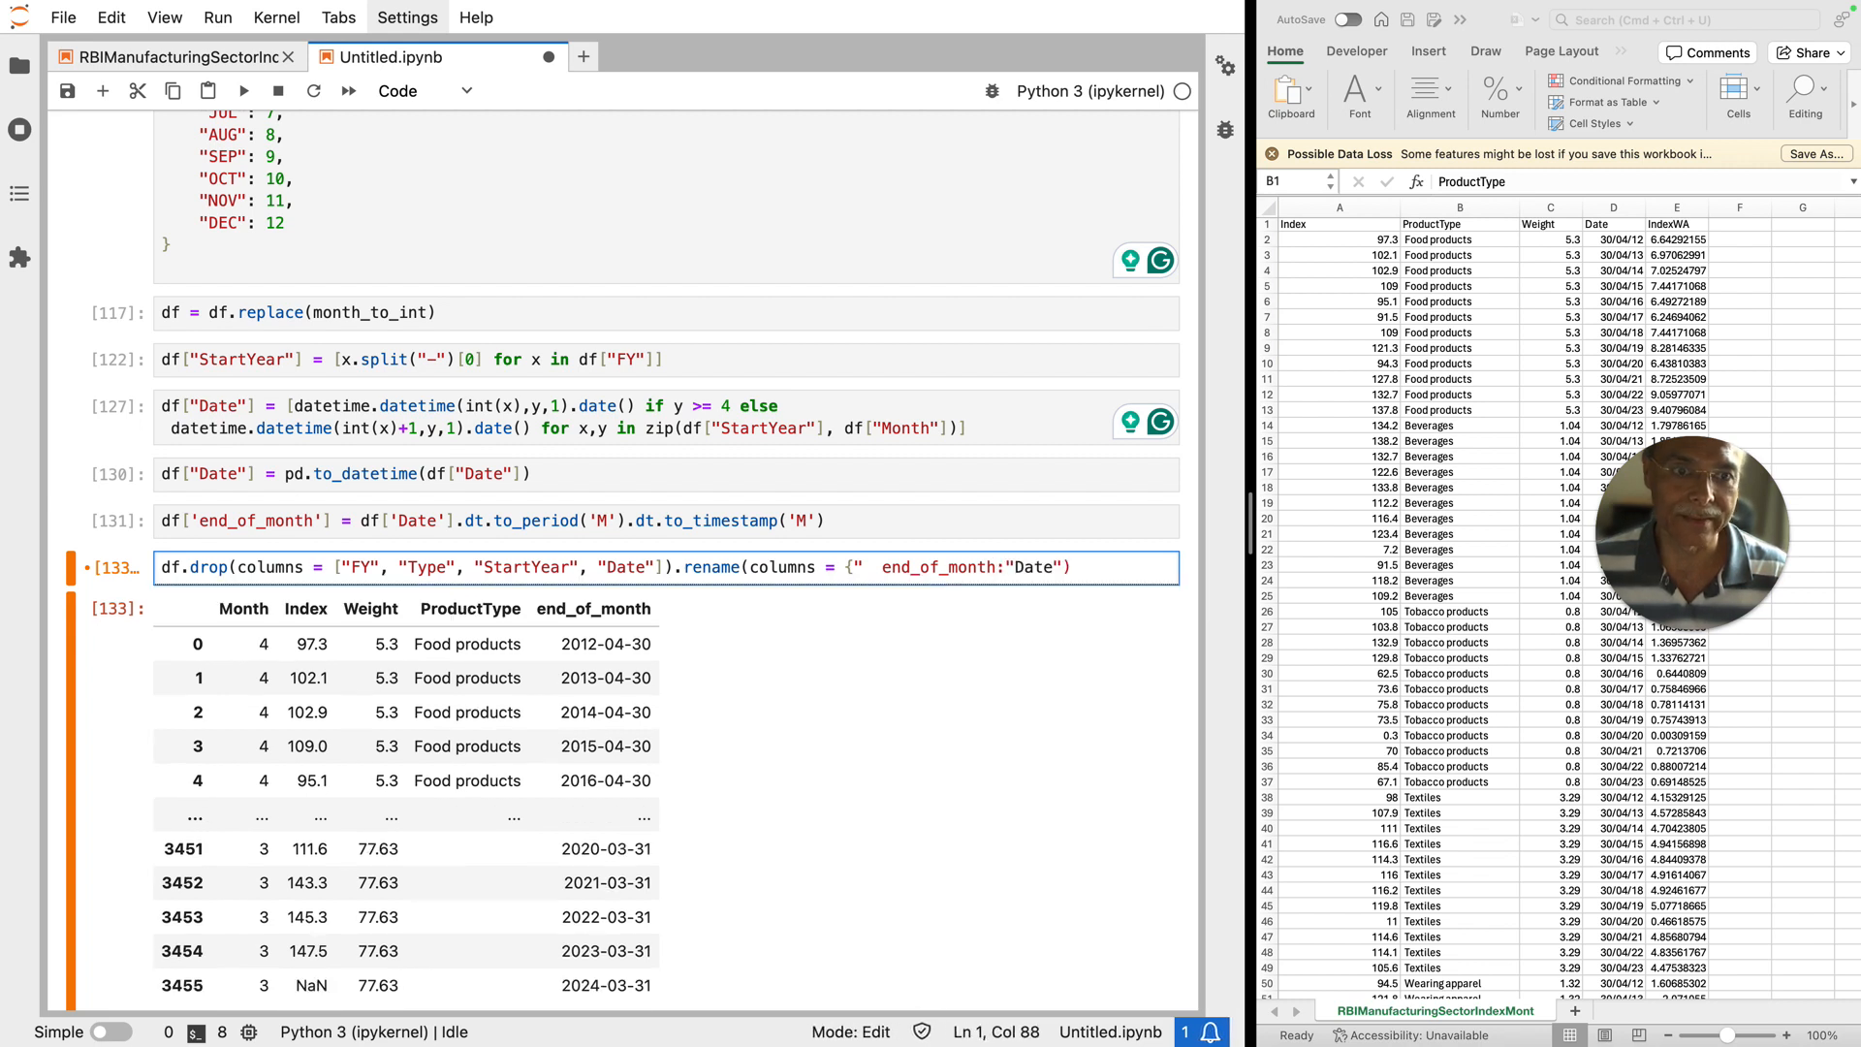
Step: Add the closing quote after end_of_month and delete the spaces in front of it
text(")
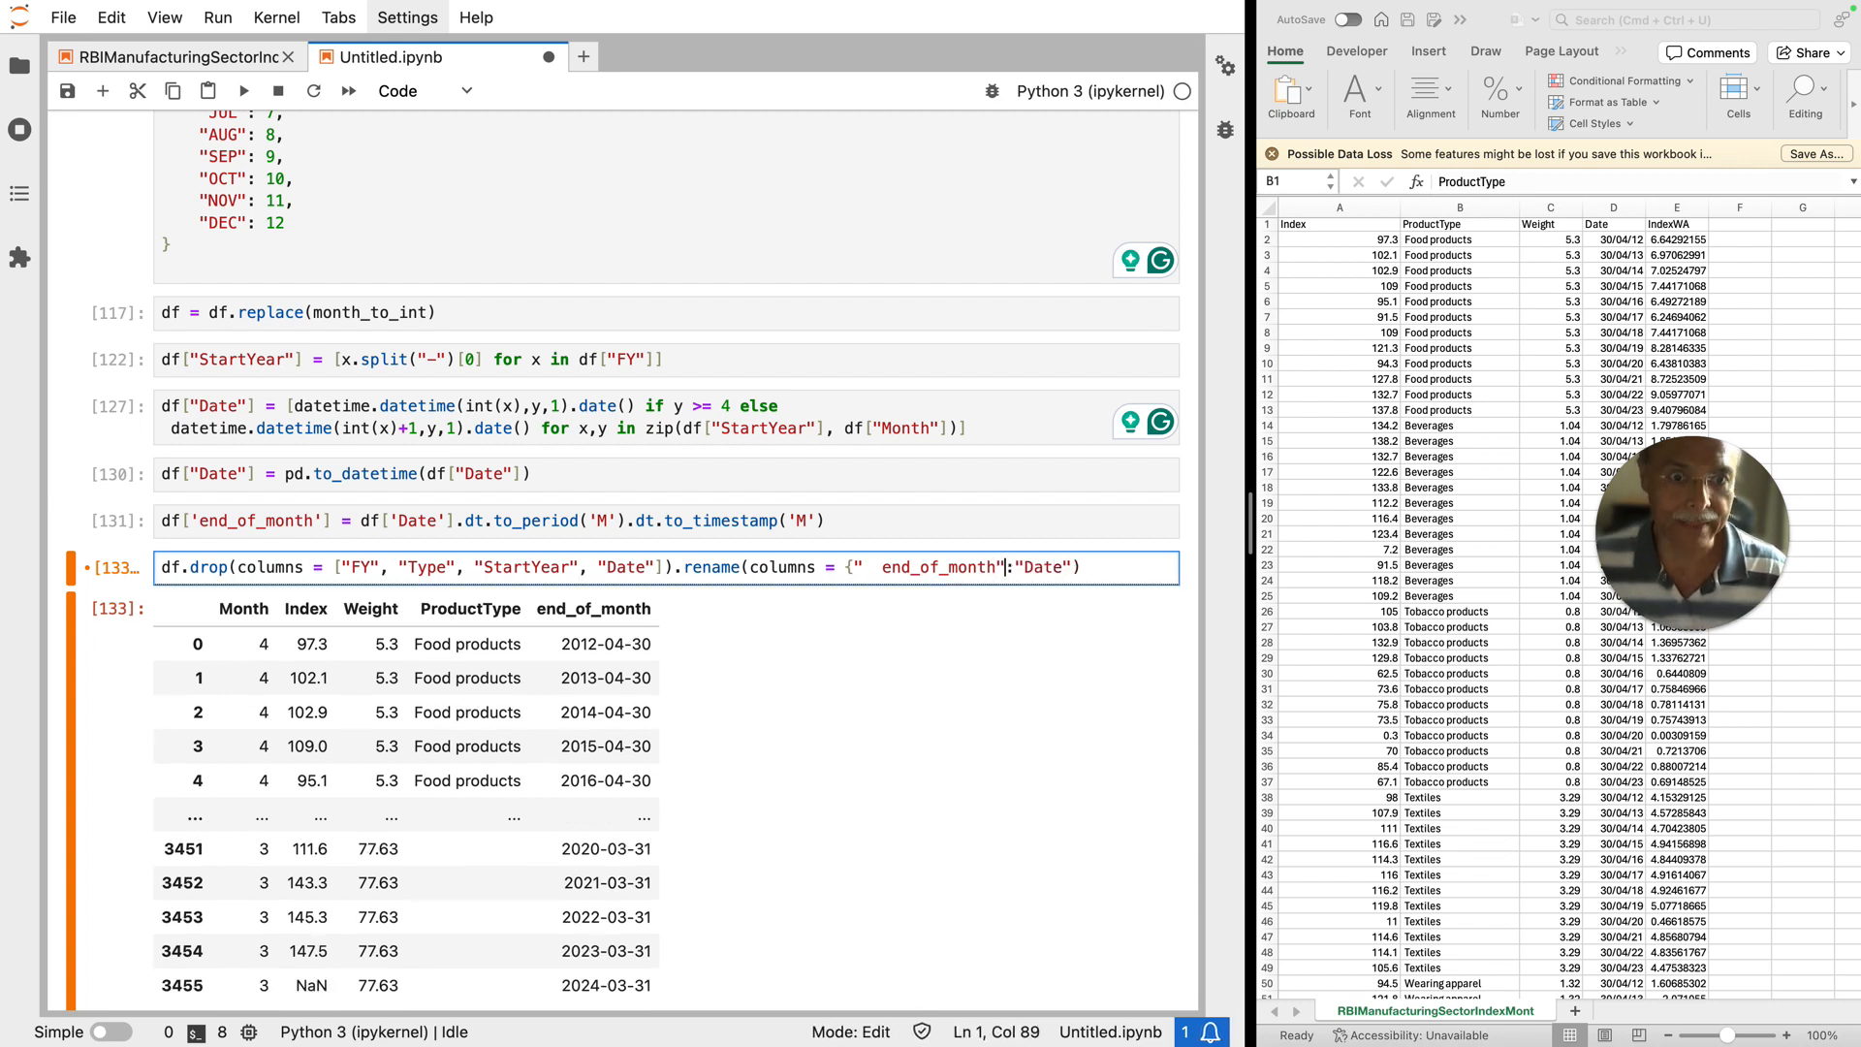
click(885, 572)
key(BackSpace)
key(BackSpace)
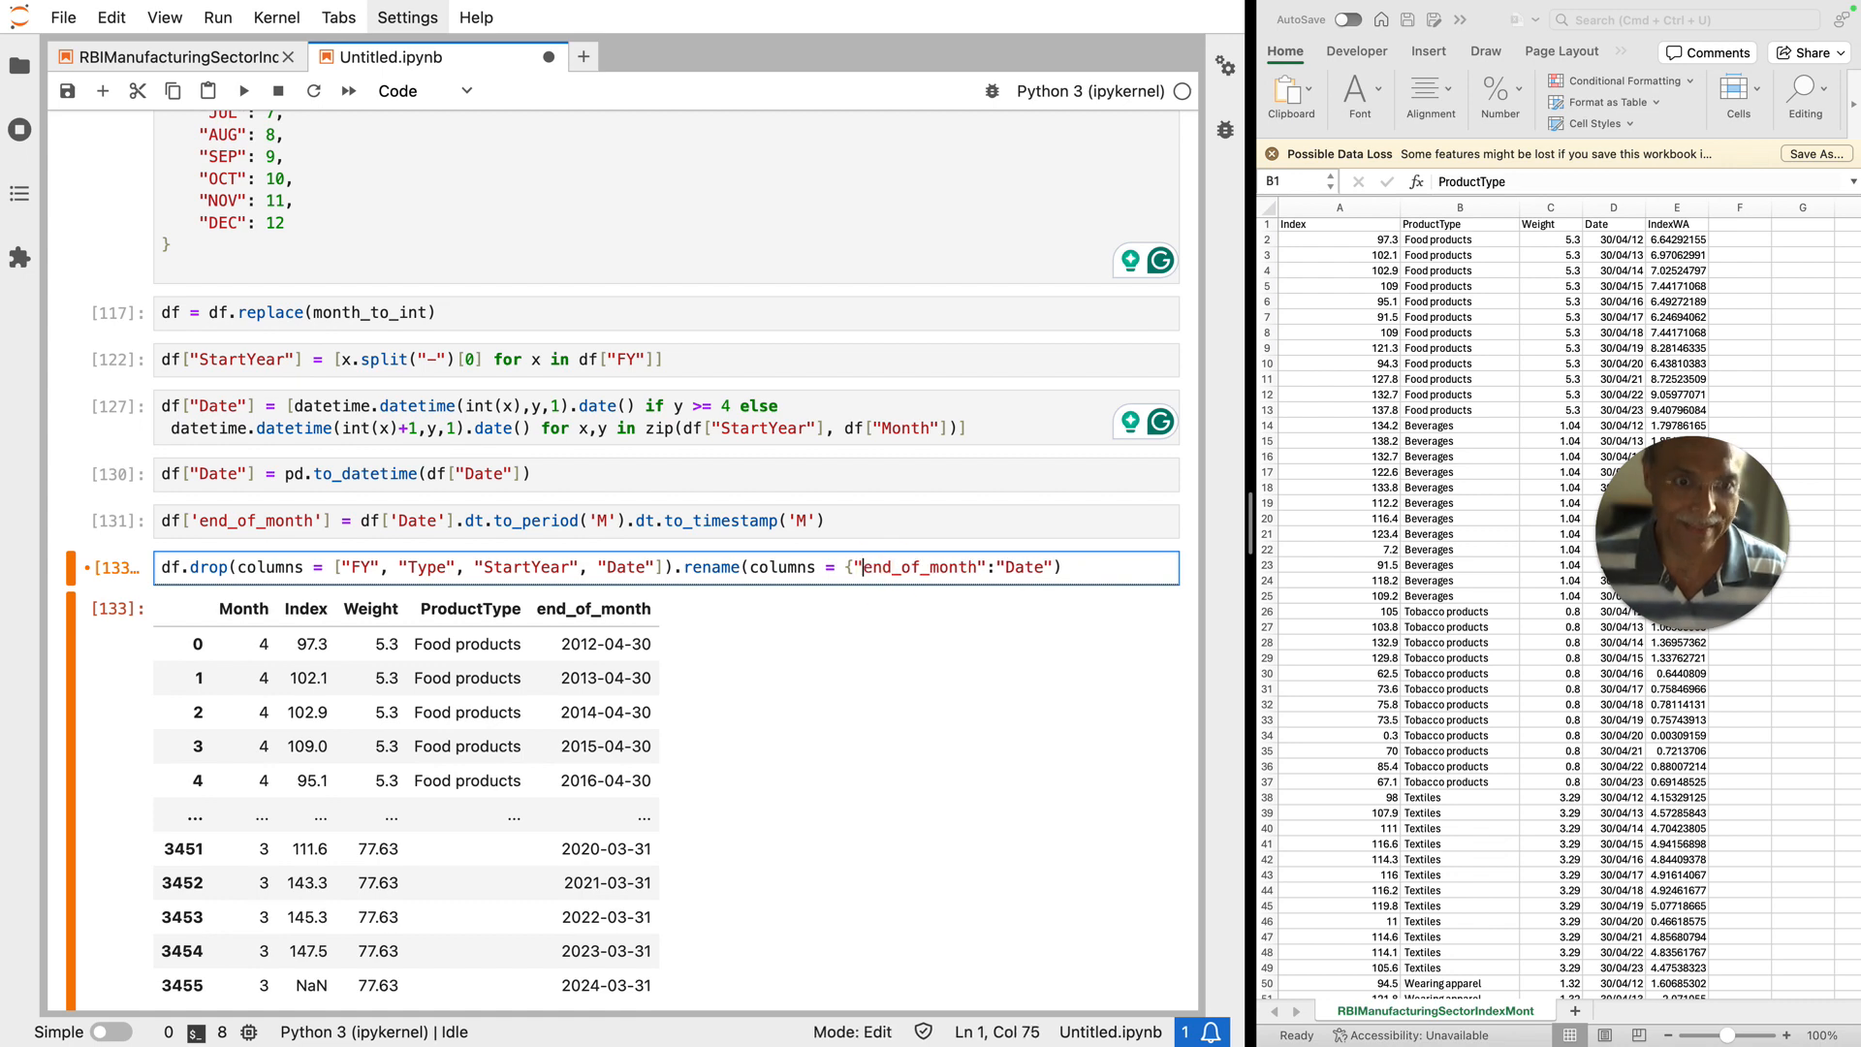
Step: Close the rename dictionary with a curly brace before the final parenthesis and run the cell
click(1081, 566)
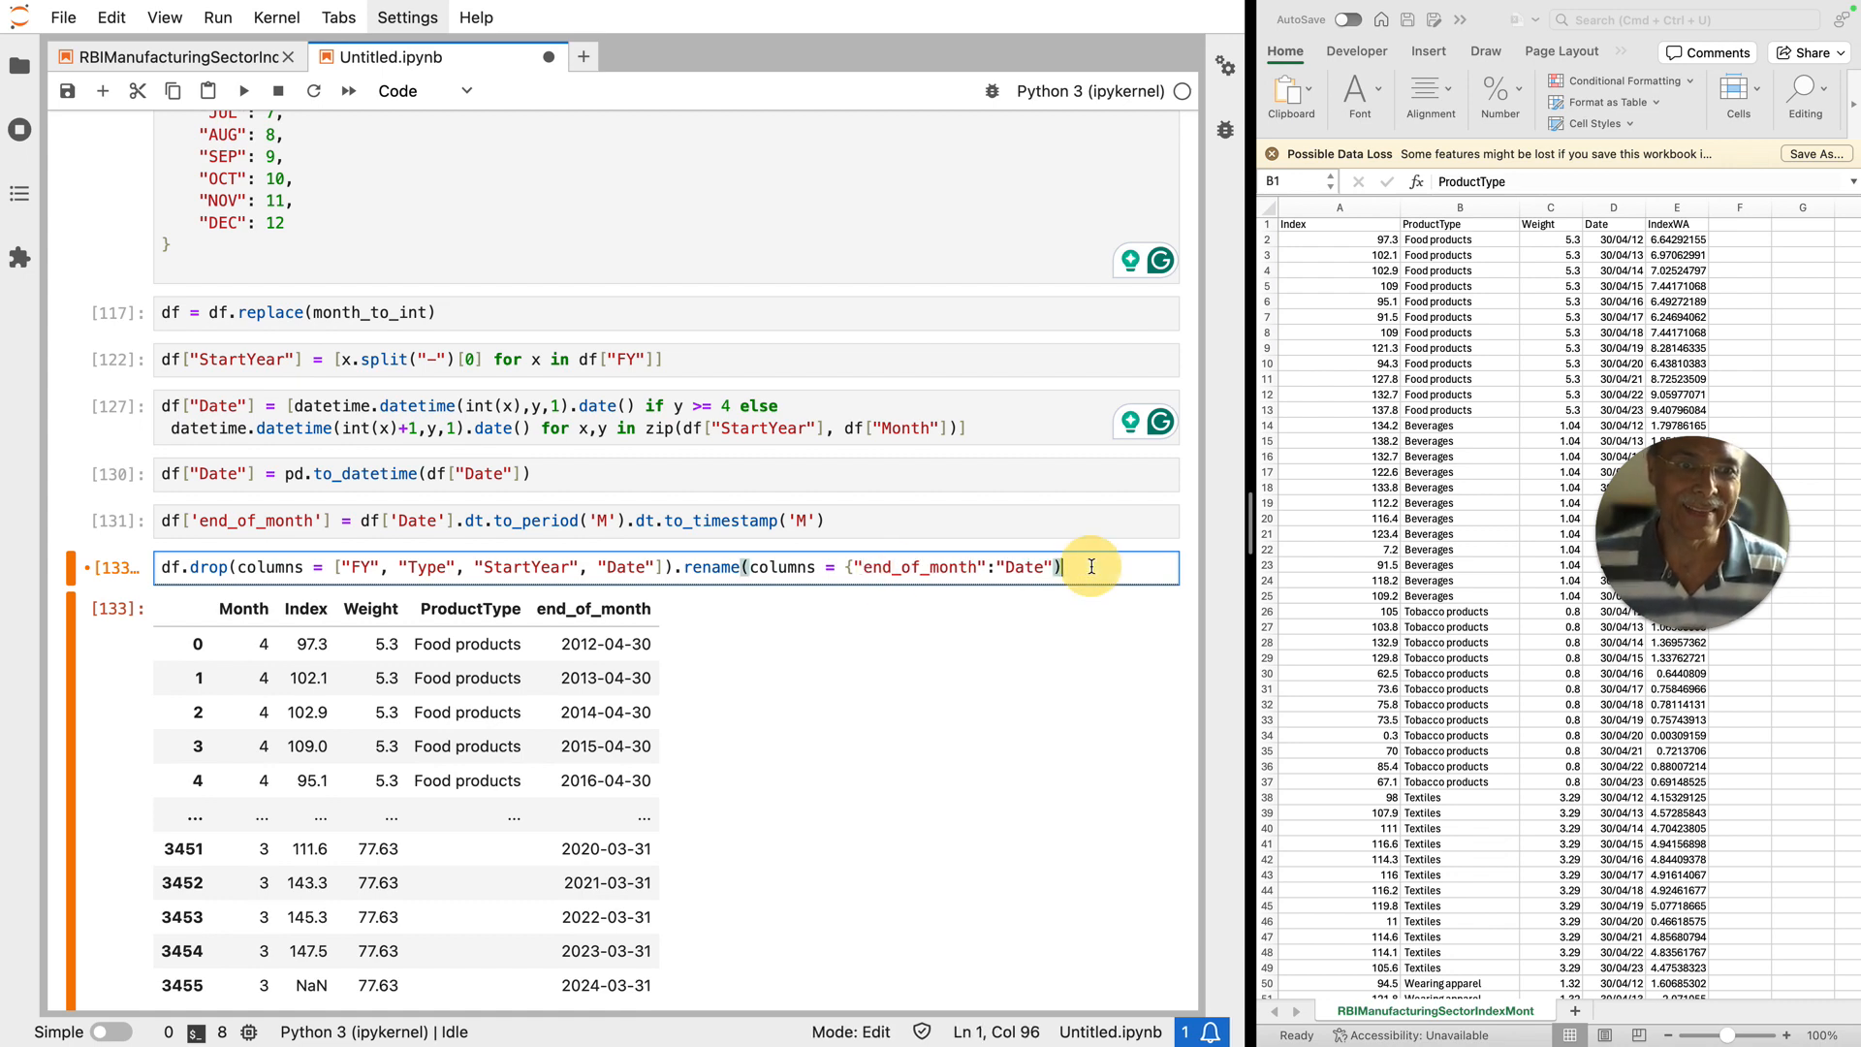
key(BackSpace)
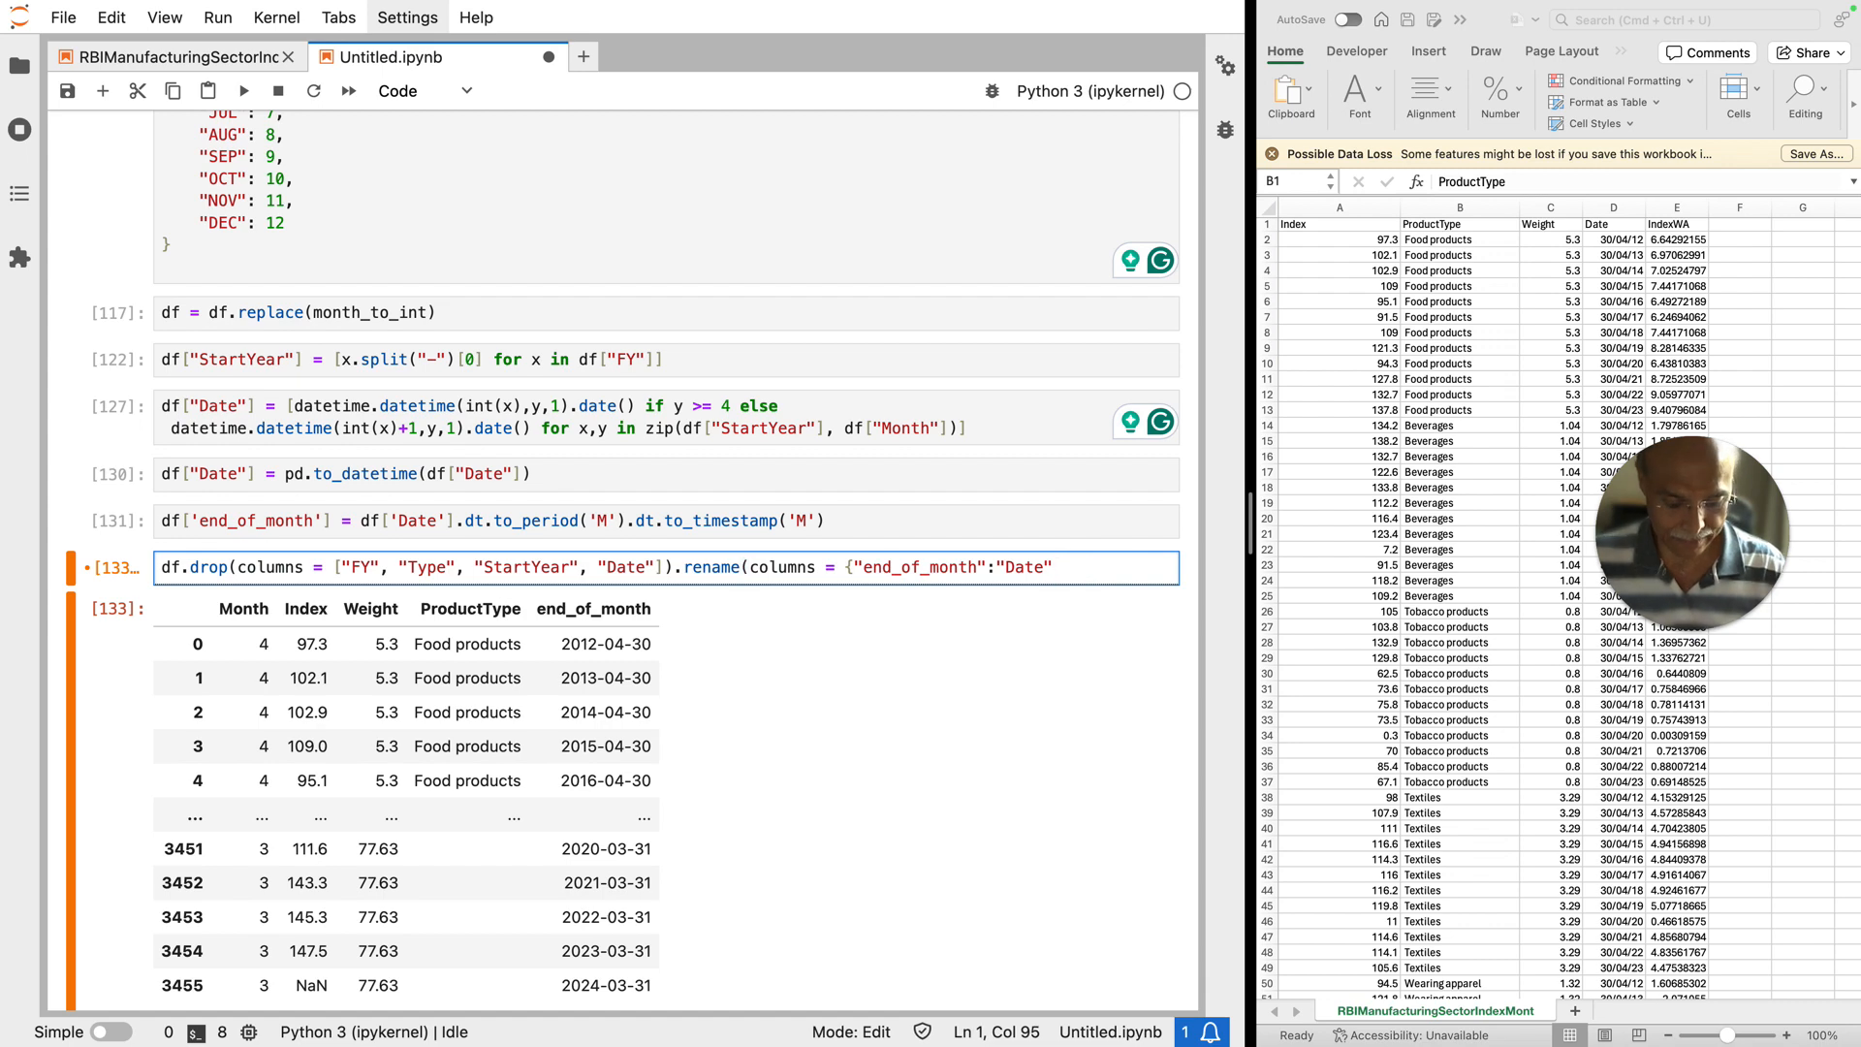
text(})
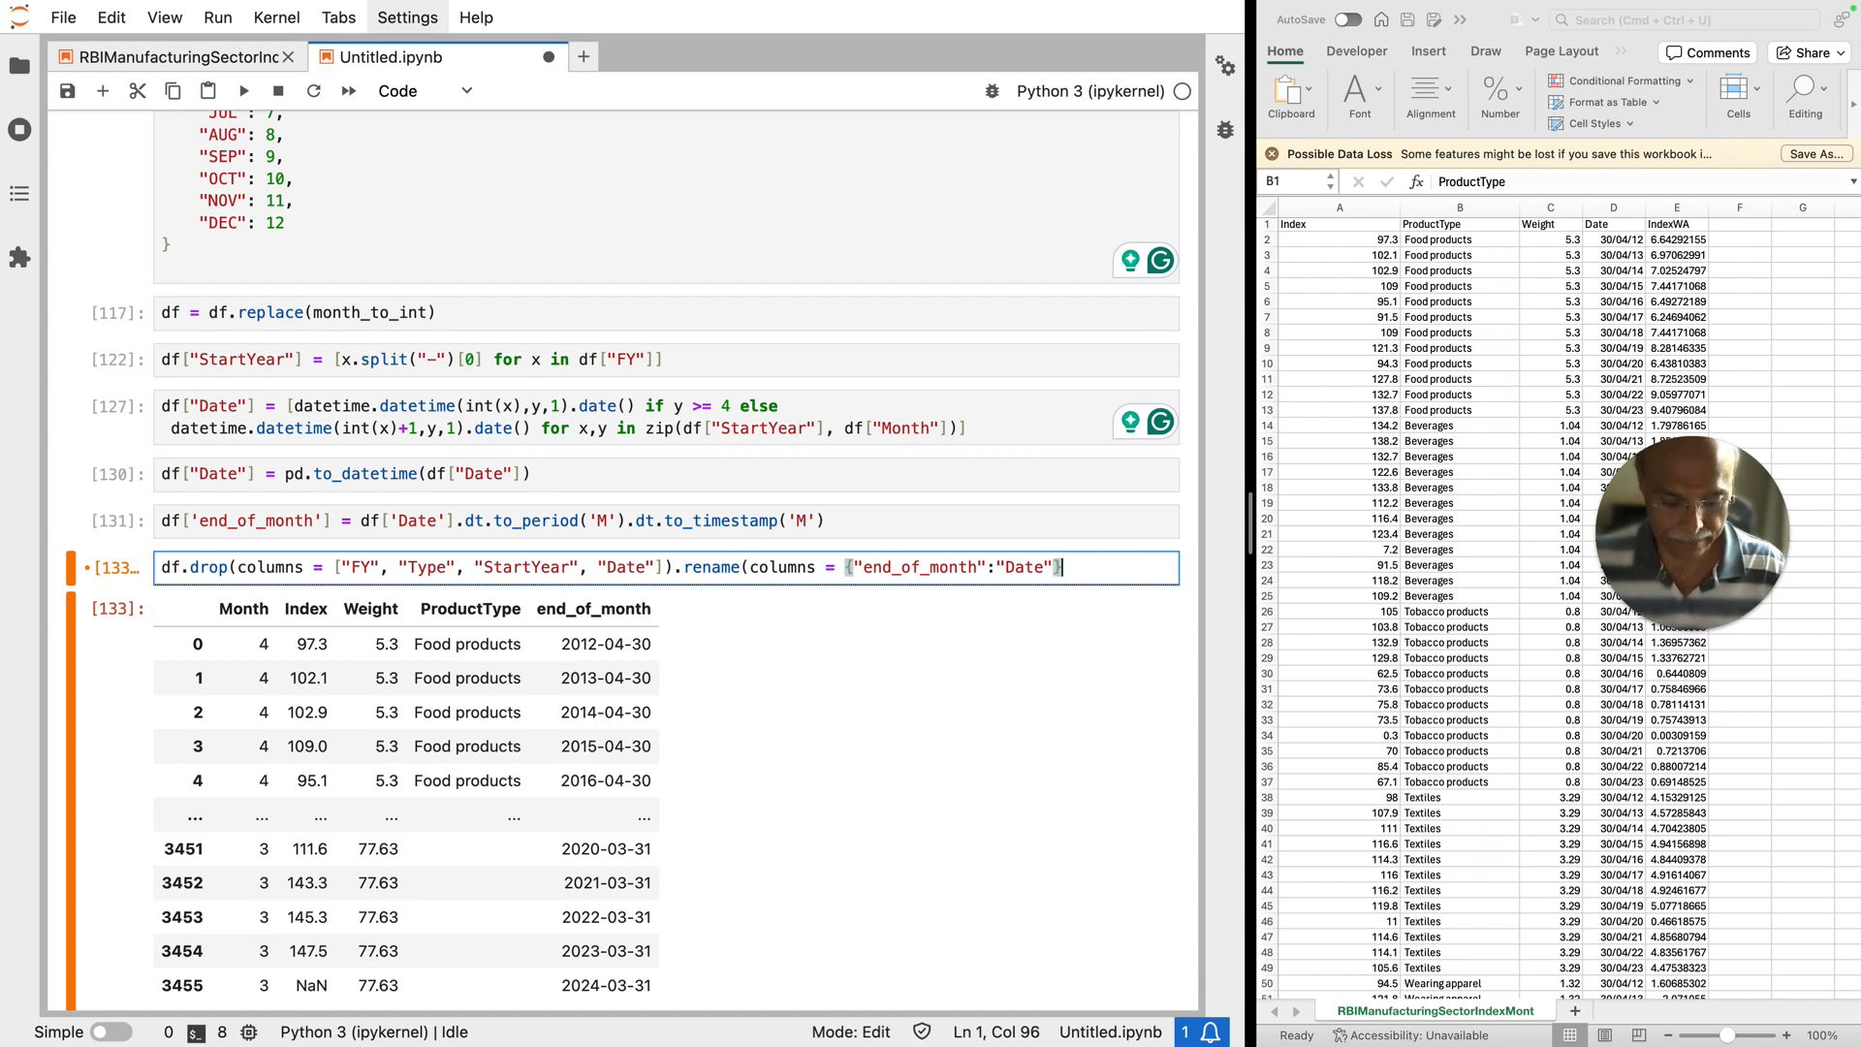
text())
key(shift+Return)
Step: Assign the result of the drop and rename expression back to df and rerun the cell
scroll(882, 556, up, 10)
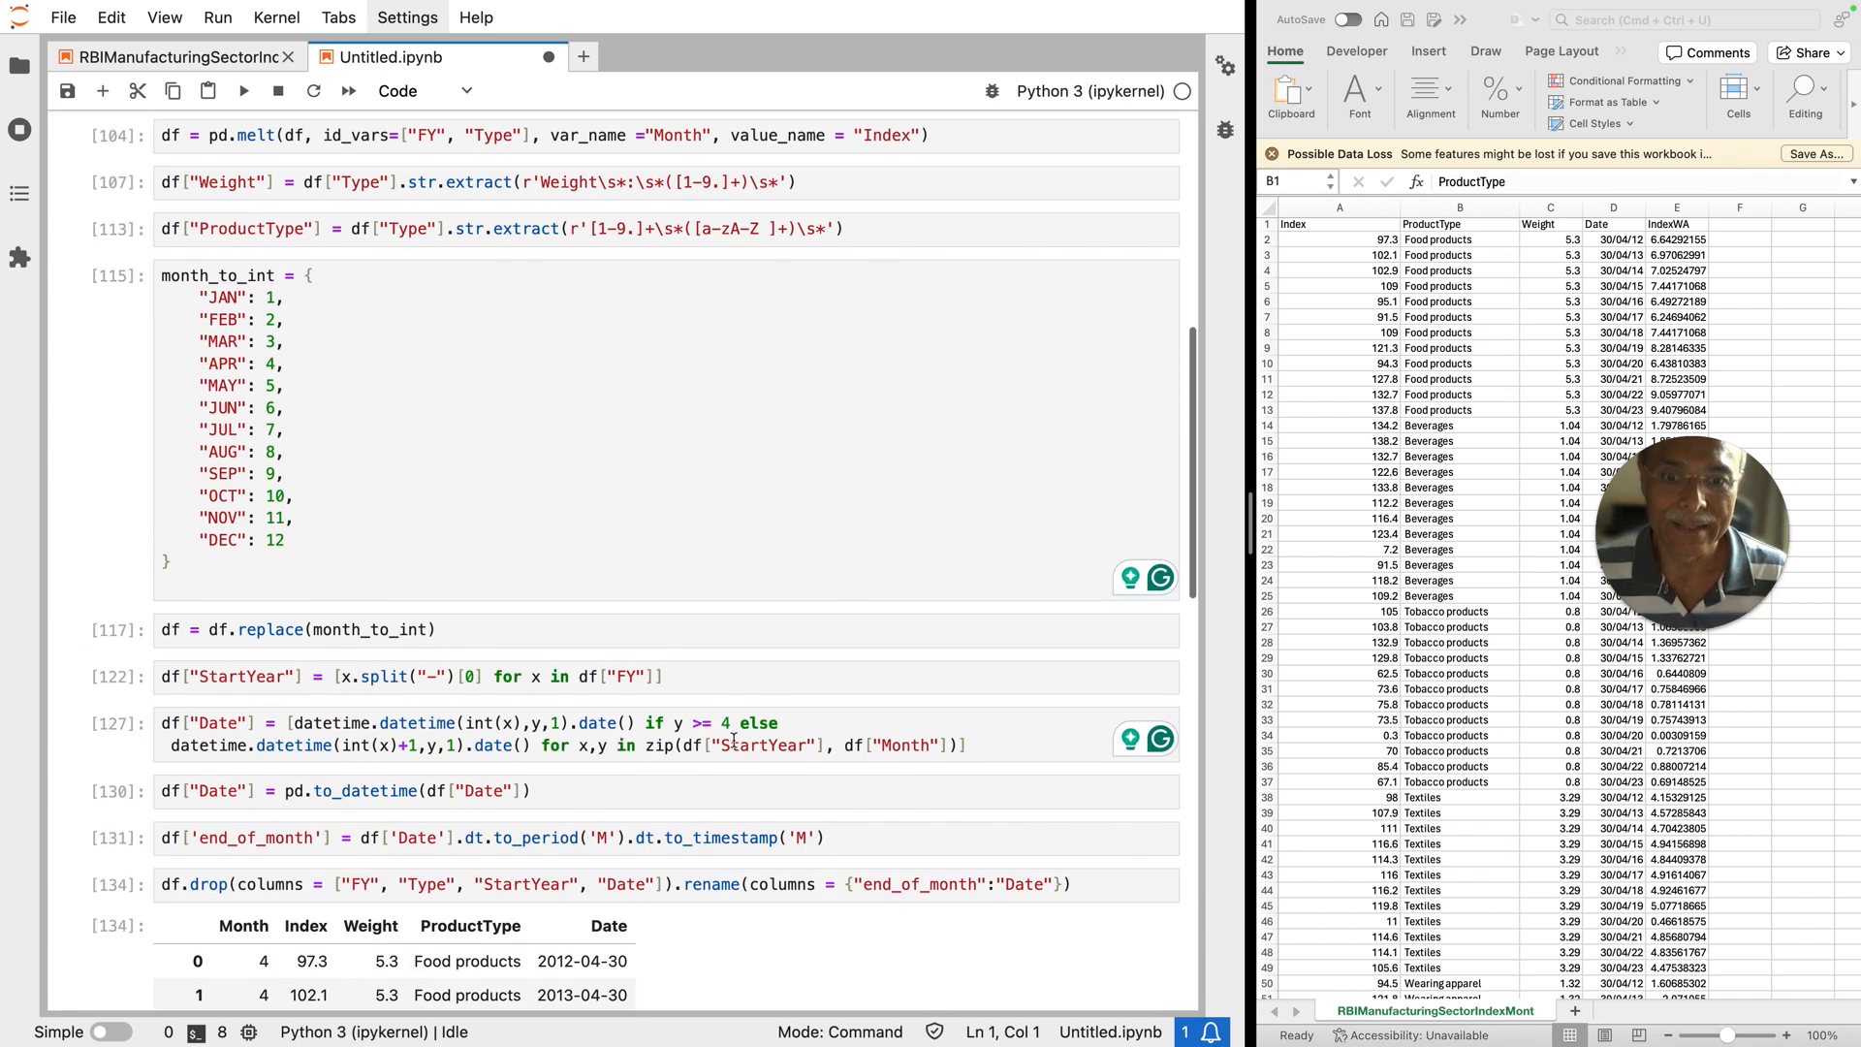
scroll(734, 739, down, 6)
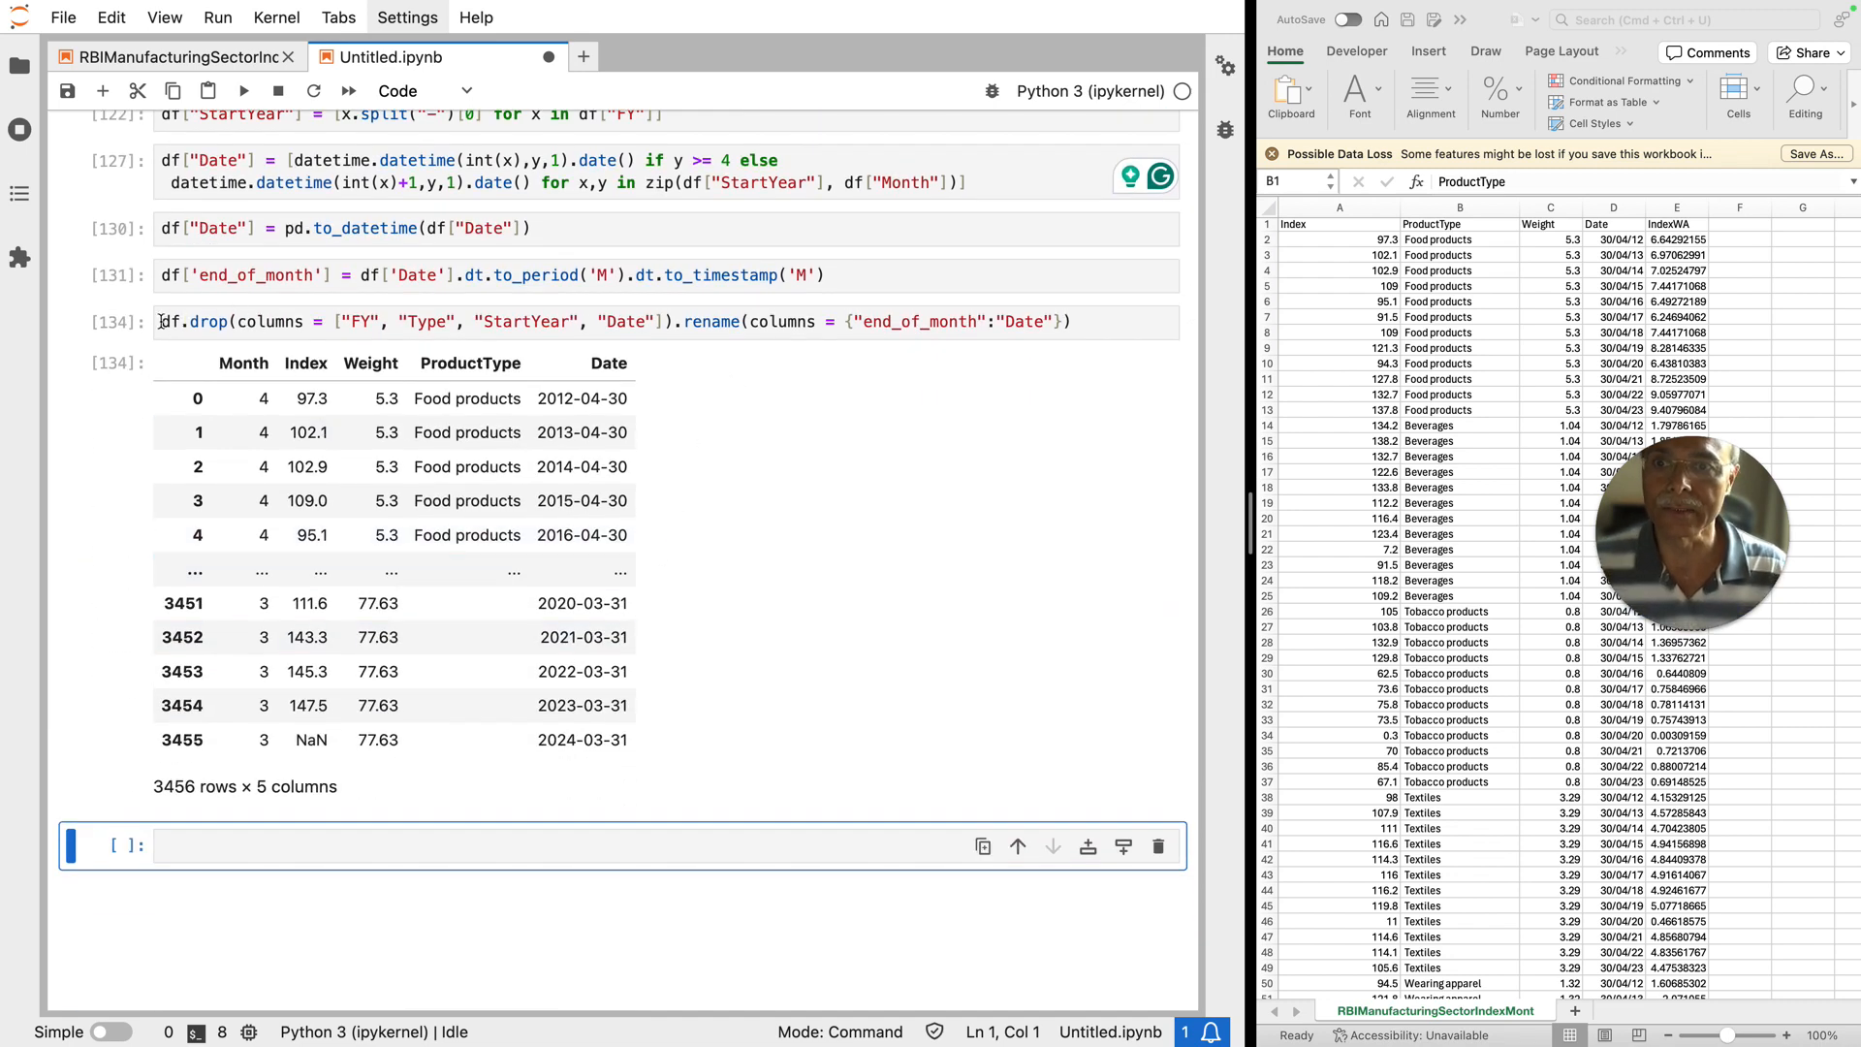
click(162, 322)
text(df =)
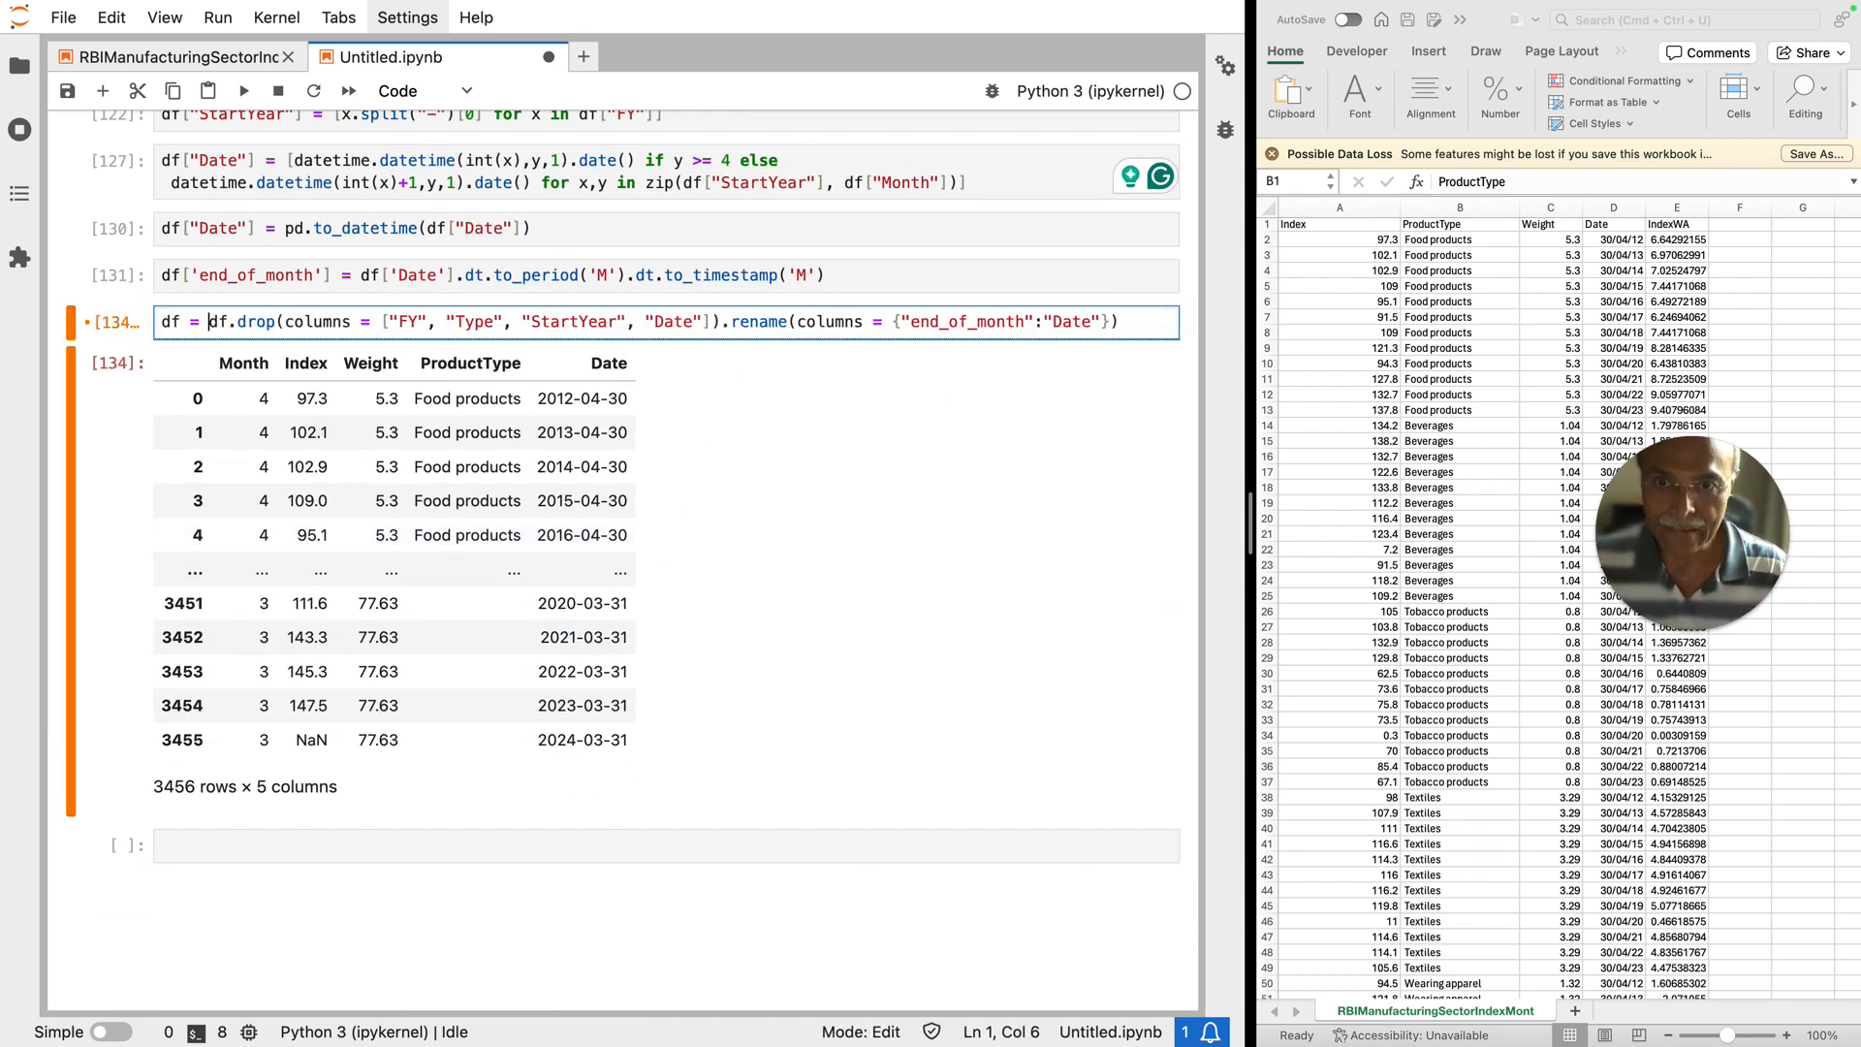
key(shift+Return)
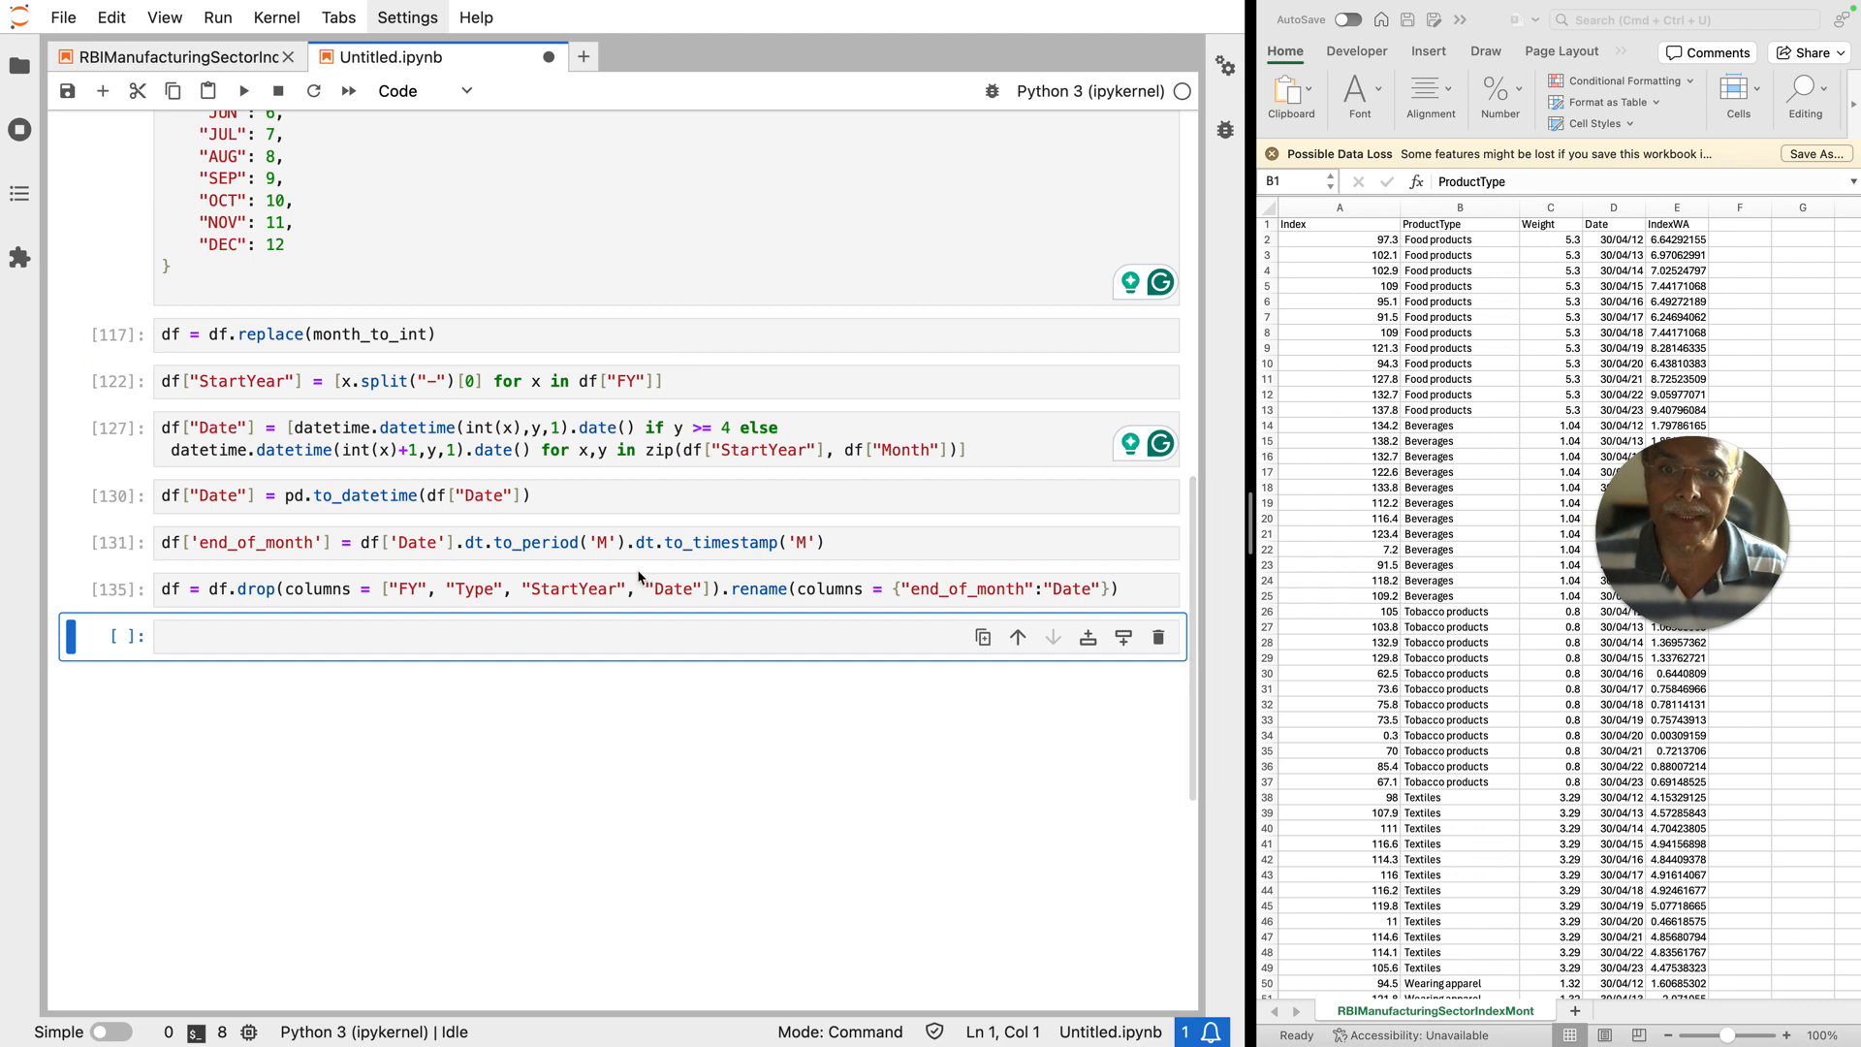
Step: Add "Month" to the list of columns dropped from df, after "Date"
click(702, 588)
text(, df["Mont)
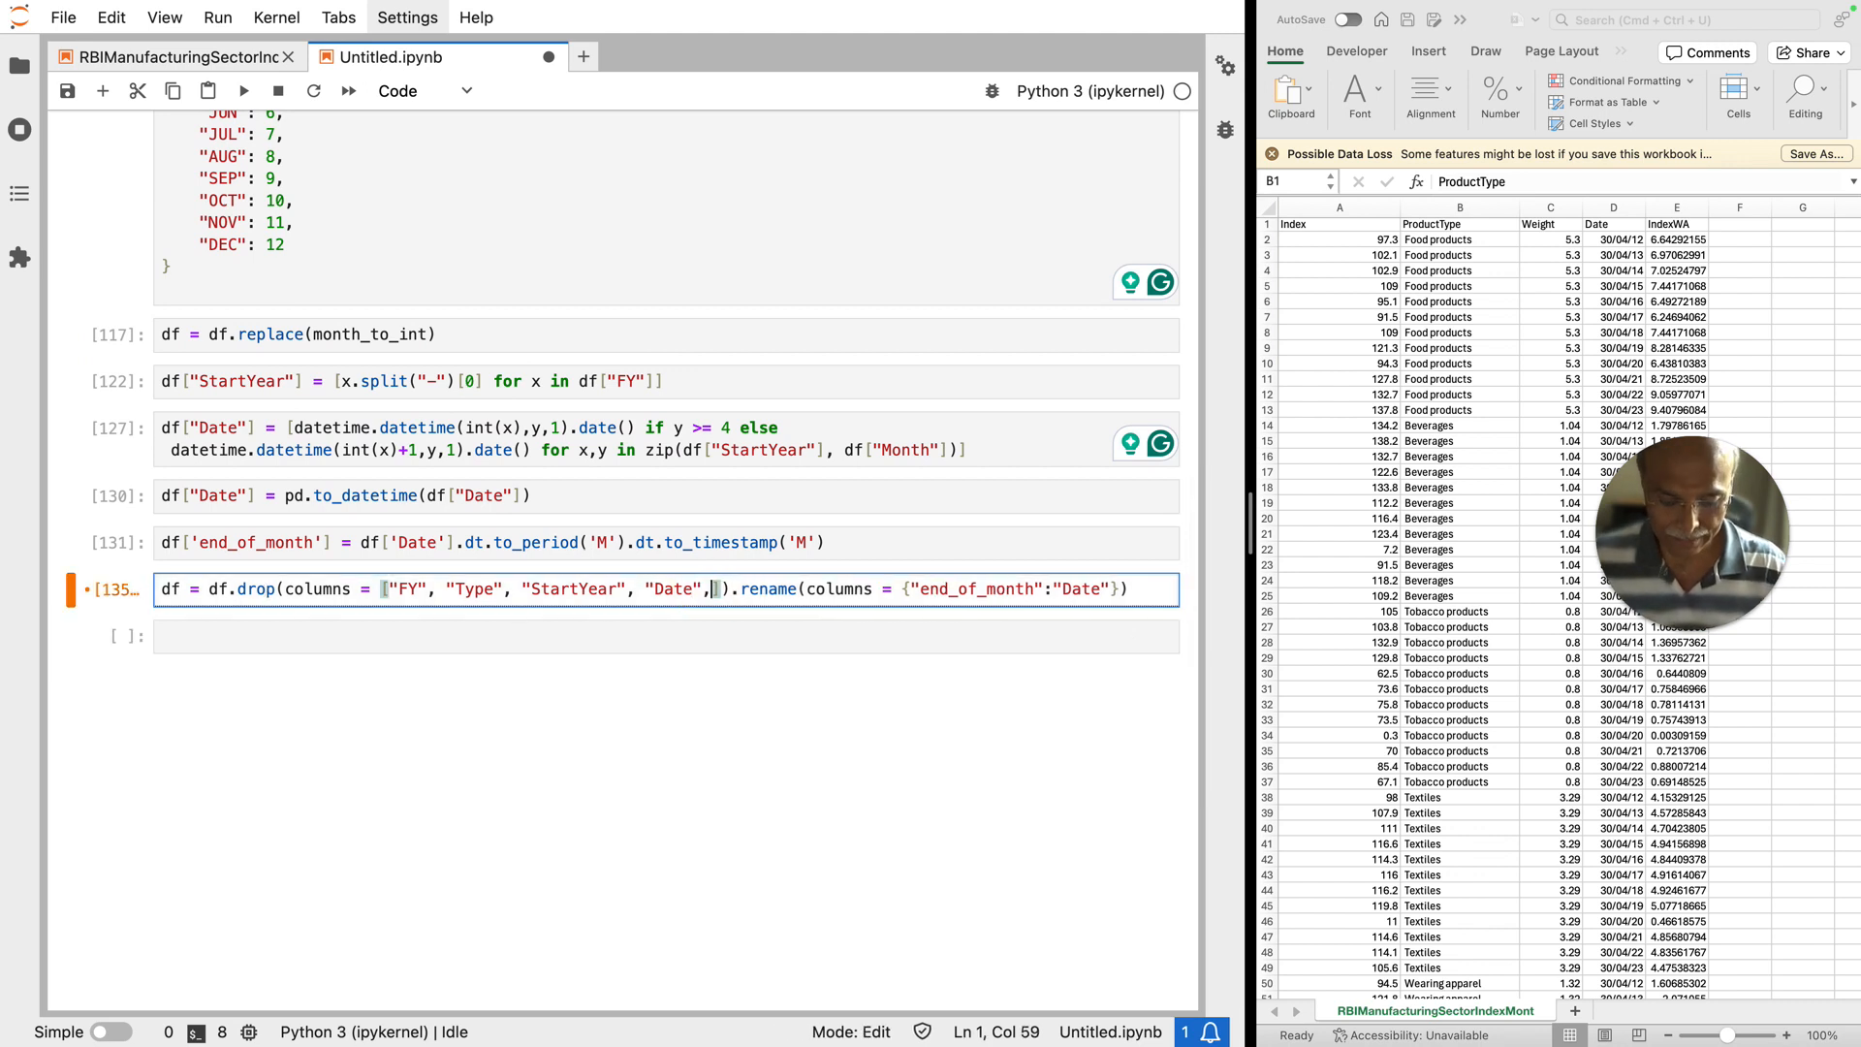
text(h")
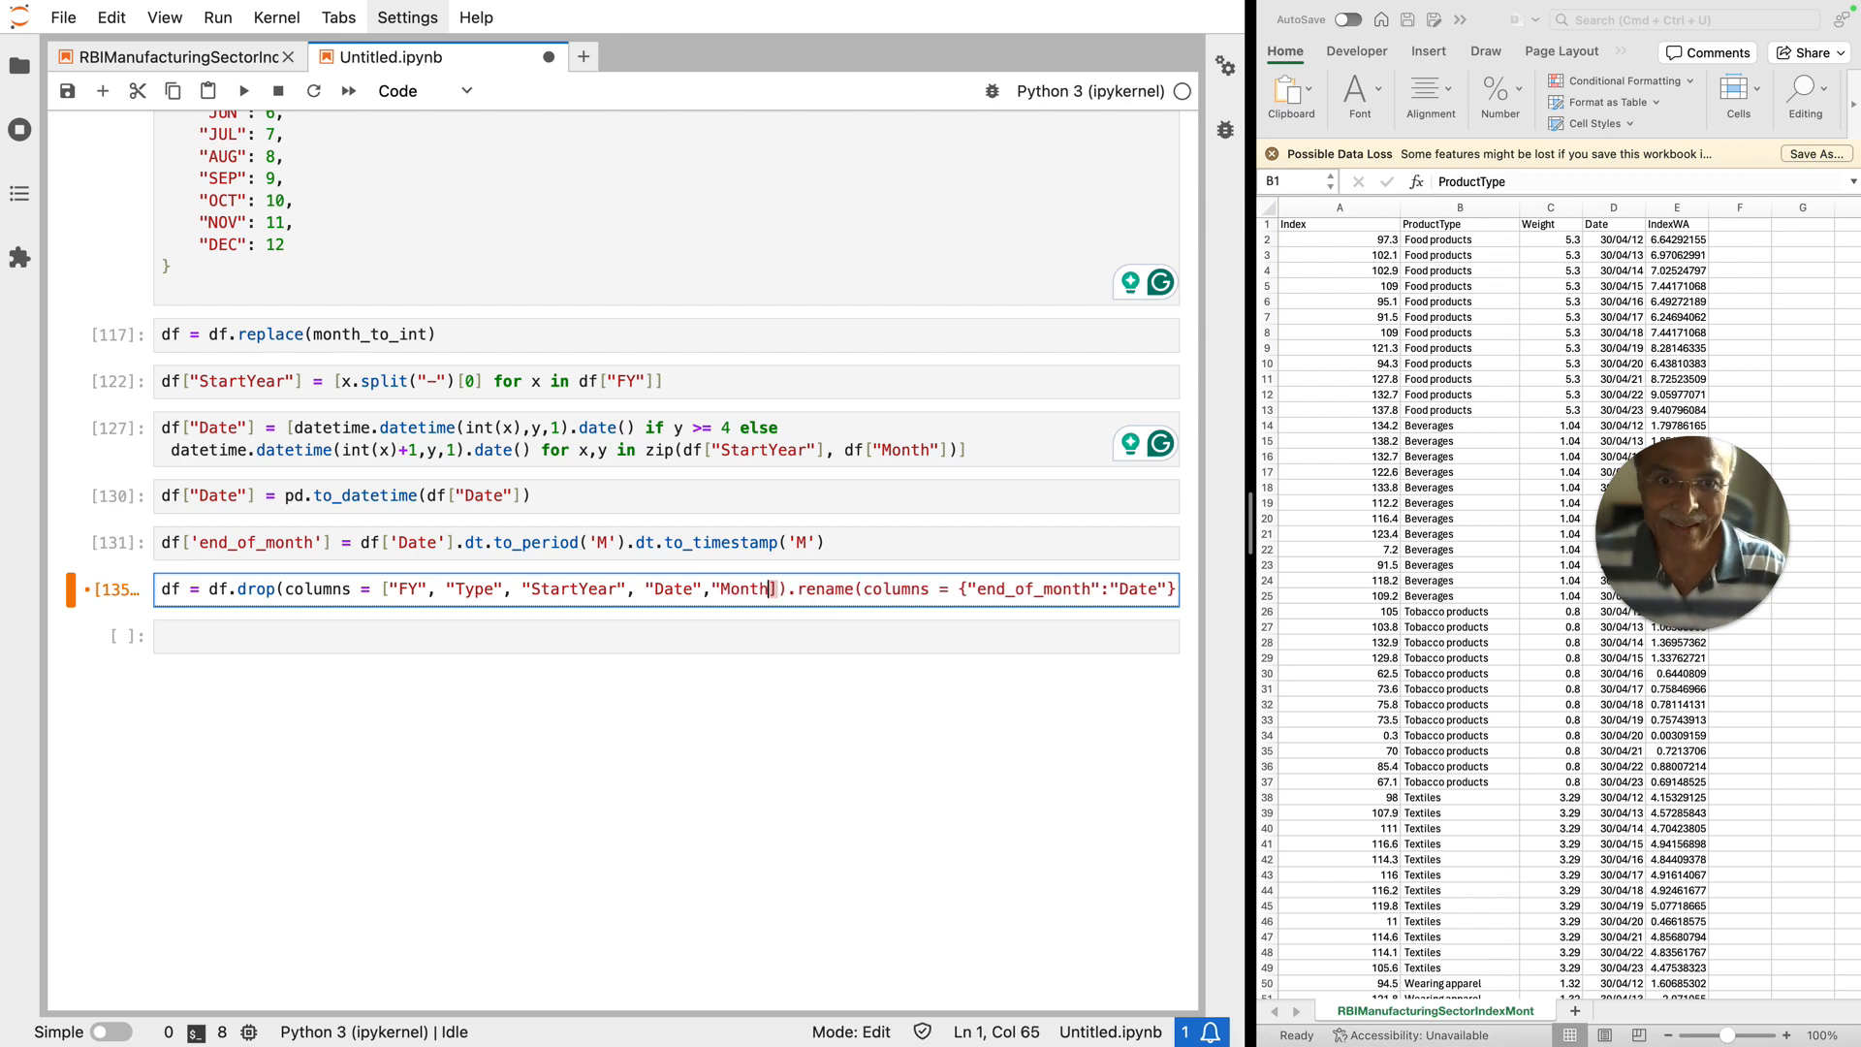
Step: Rerun all notebook cells in order, from the import cell through the df.drop and rename cell
scroll(813, 612, up, 5)
scroll(813, 612, up, 5)
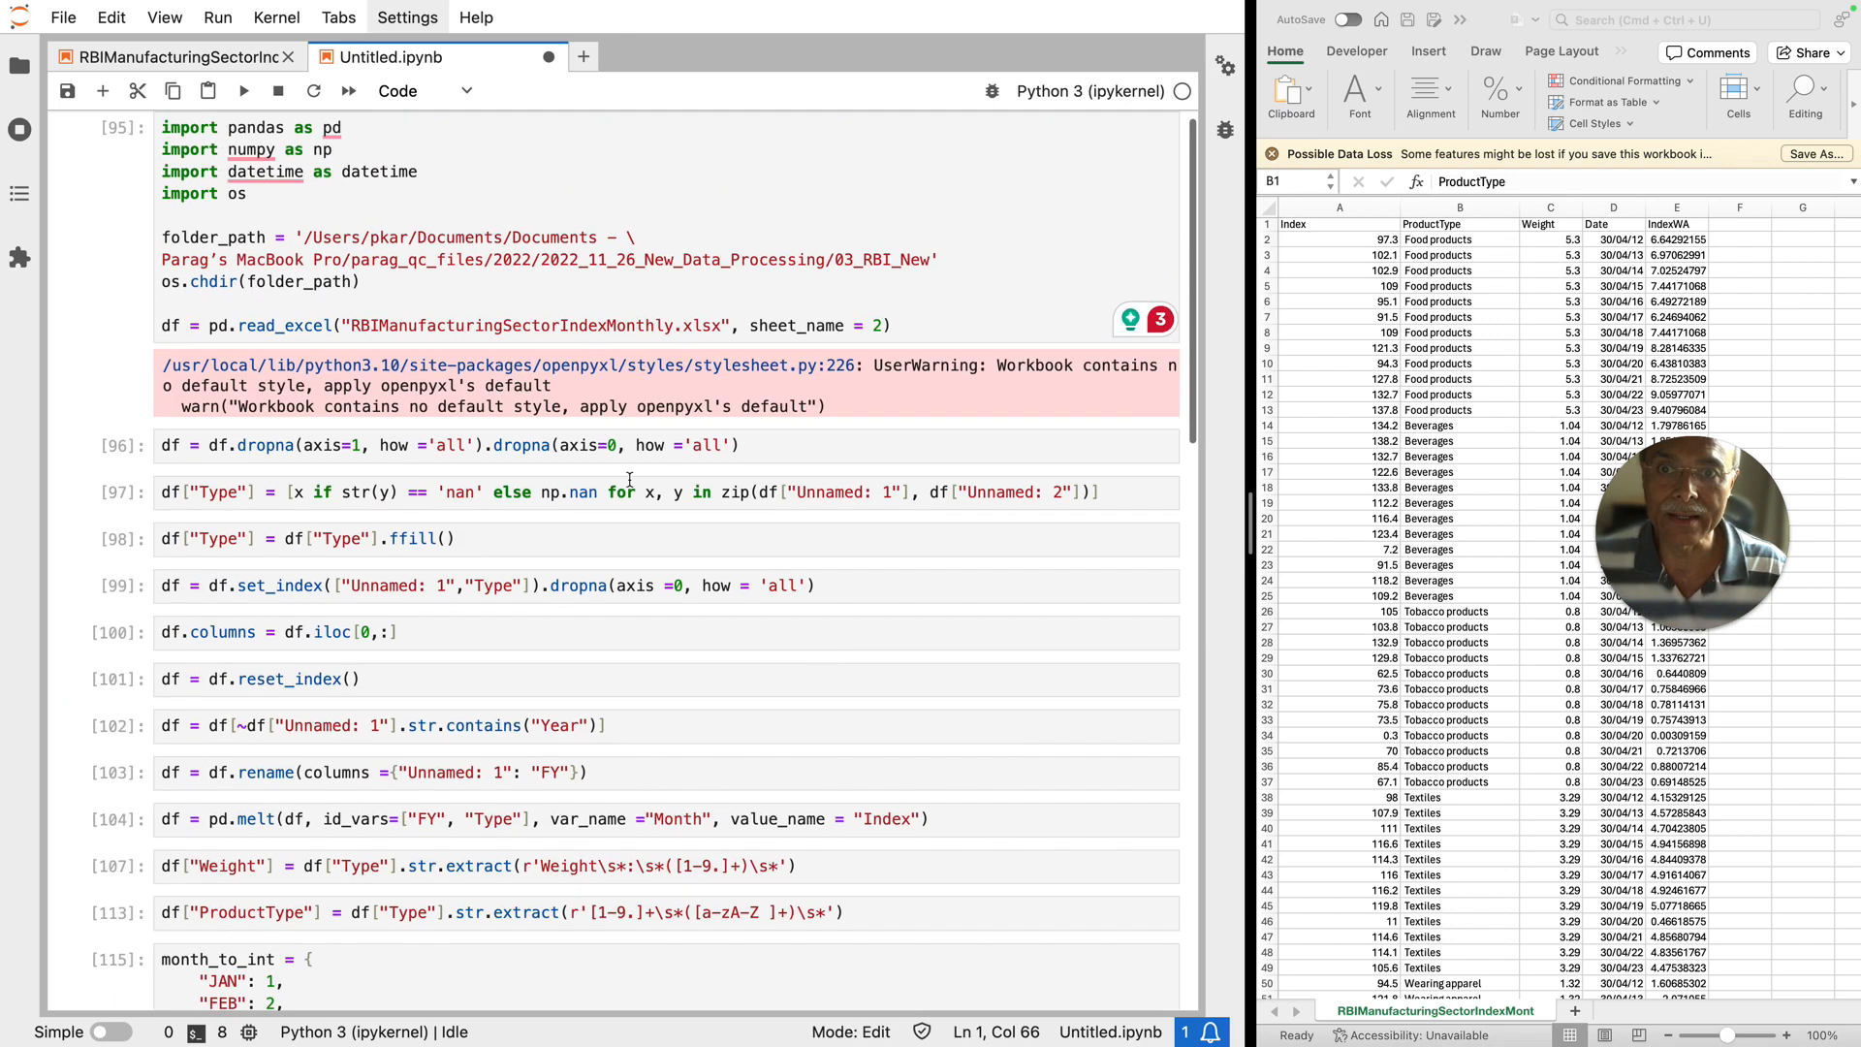
click(528, 270)
key(shift+Return)
key(shift+Return)
key(shift+Return)
key(shift+Return)
key(shift+Return)
key(shift+Return)
key(shift+Return)
key(shift+Return)
key(shift+Return)
key(shift+Return)
key(shift+Return)
key(shift+Return)
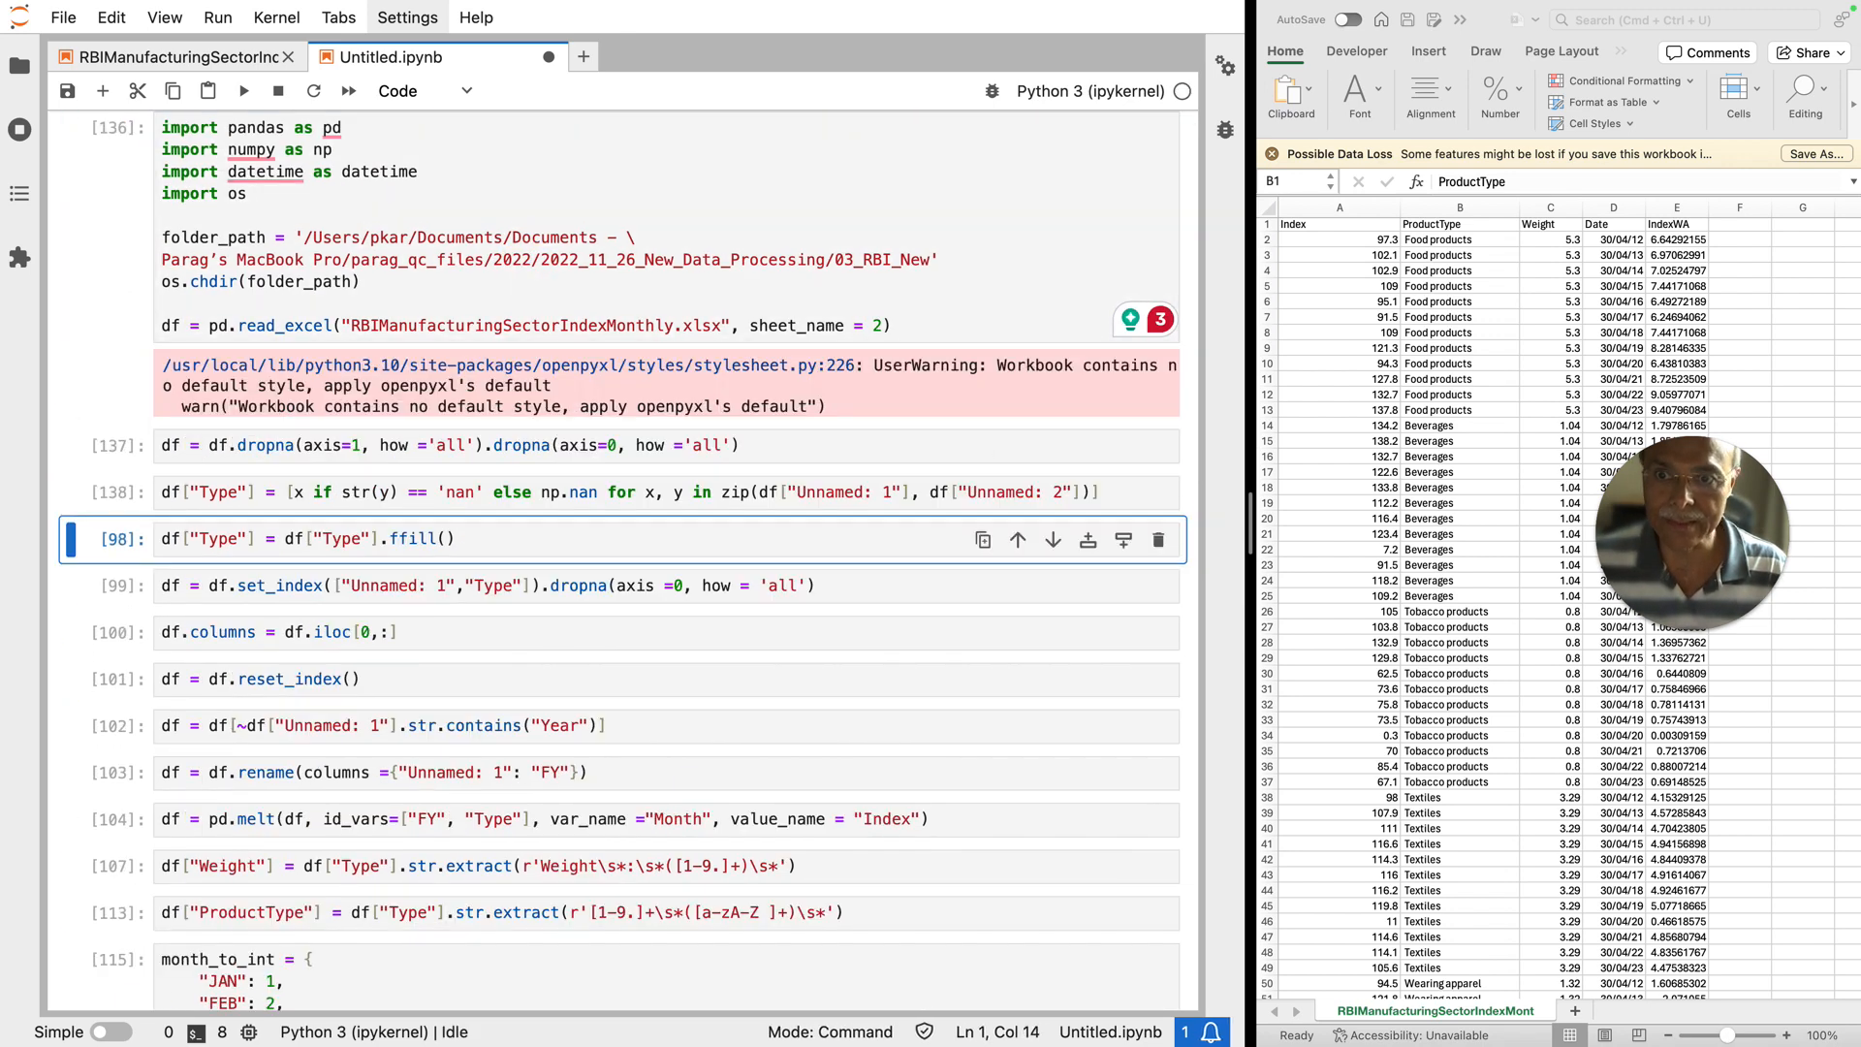
key(shift+Return)
key(shift+Return)
key(shift+Return)
key(shift+Return)
key(shift+Return)
key(shift+Return)
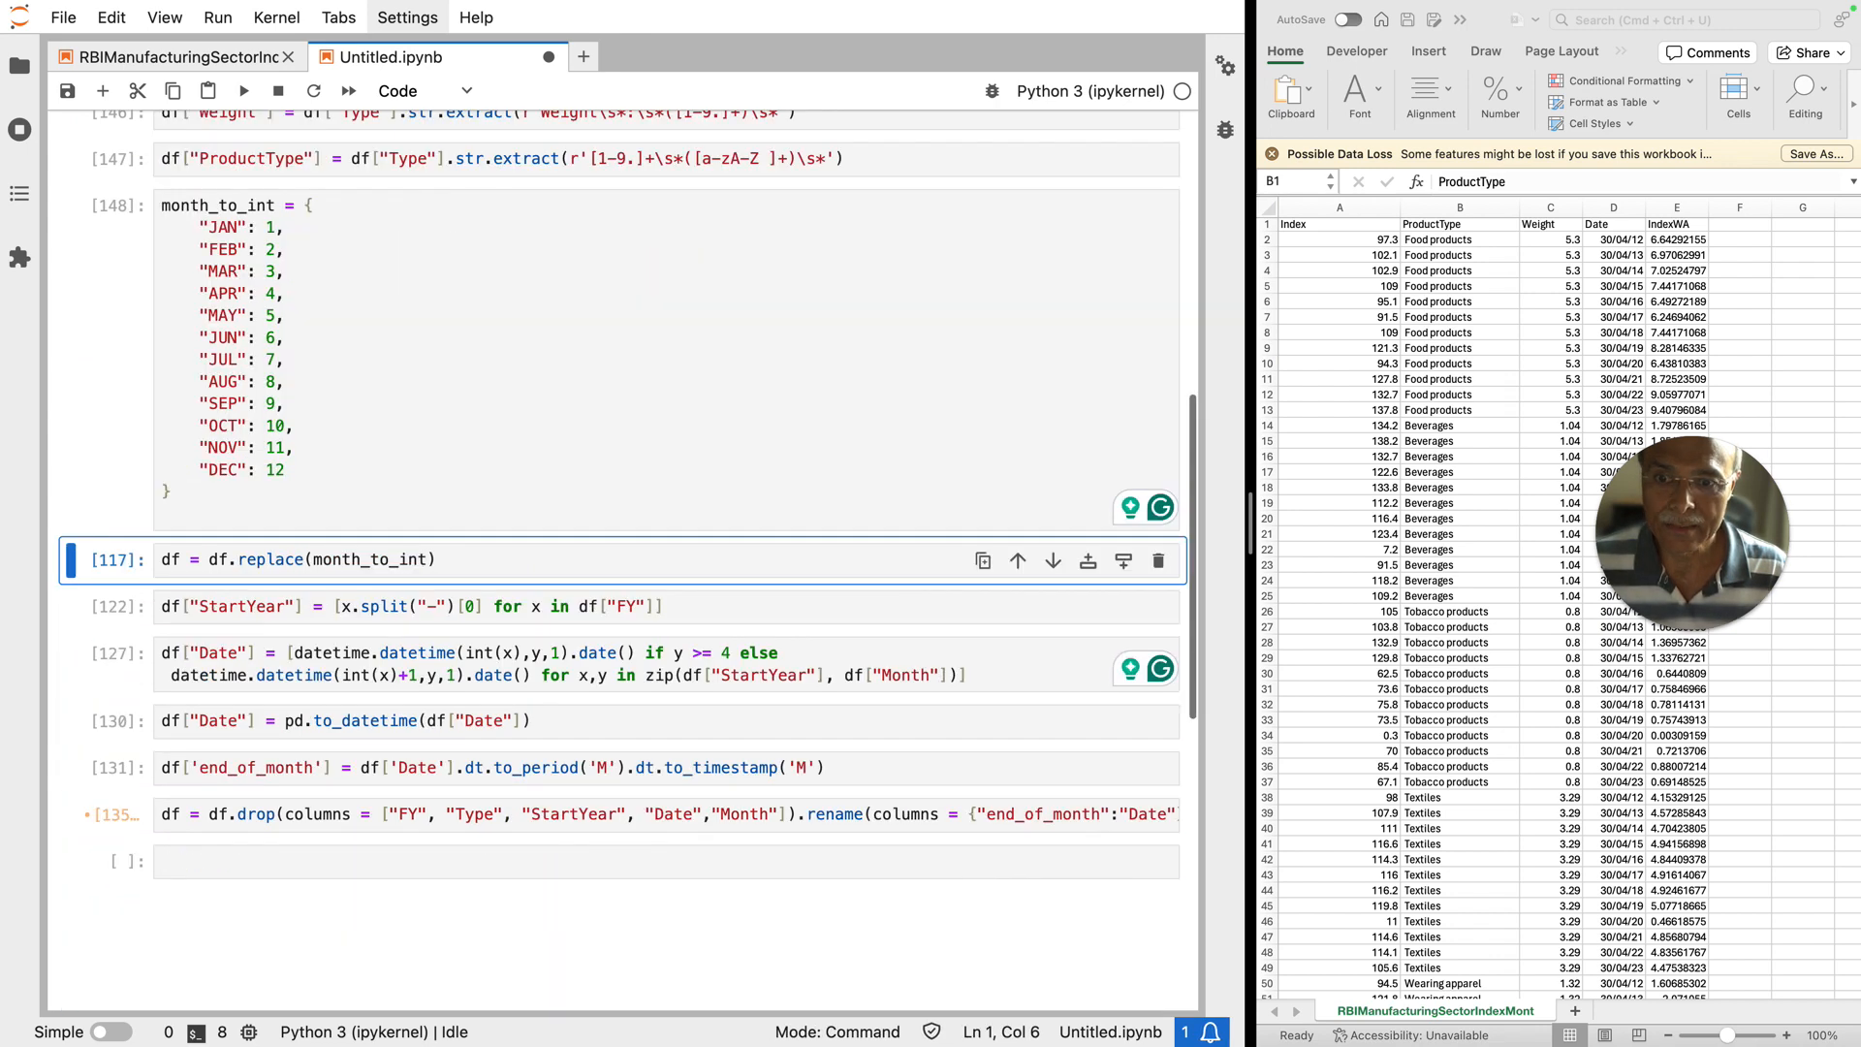
key(shift+Return)
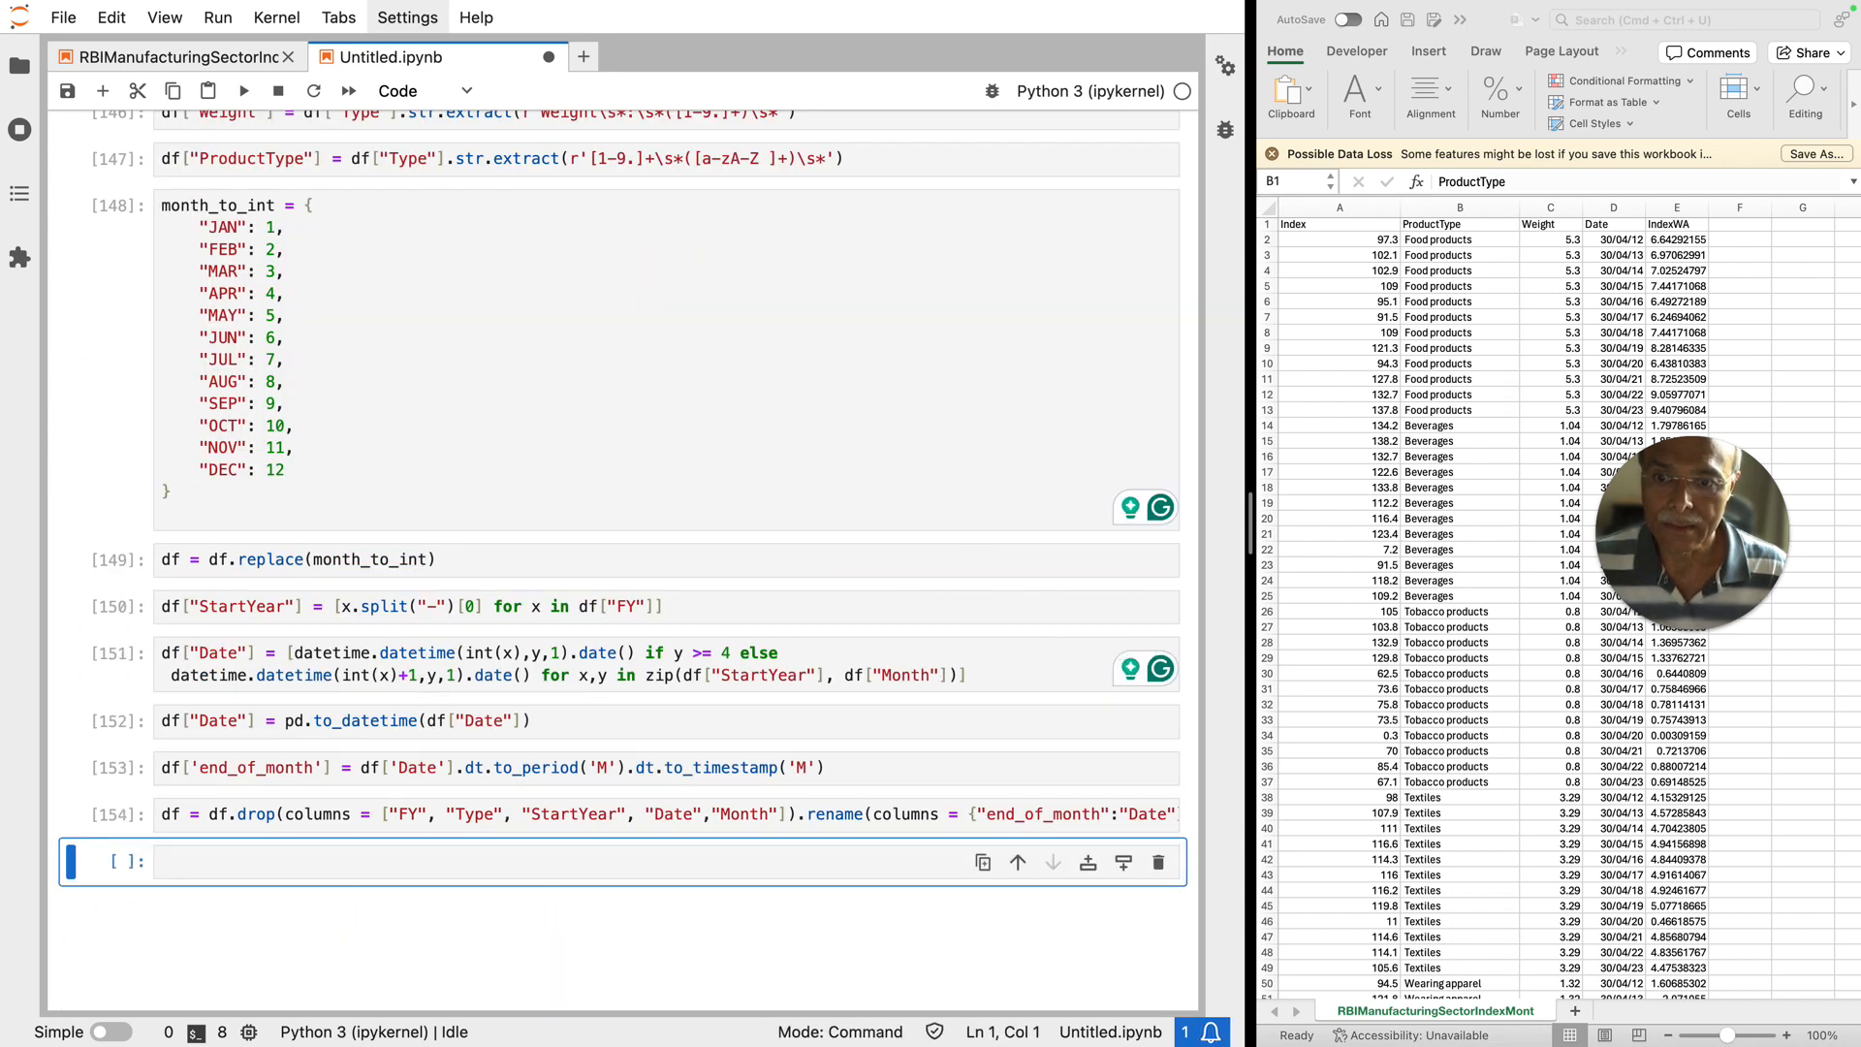
Step: Display the final df in the empty cell below the drop and rename cell
click(228, 873)
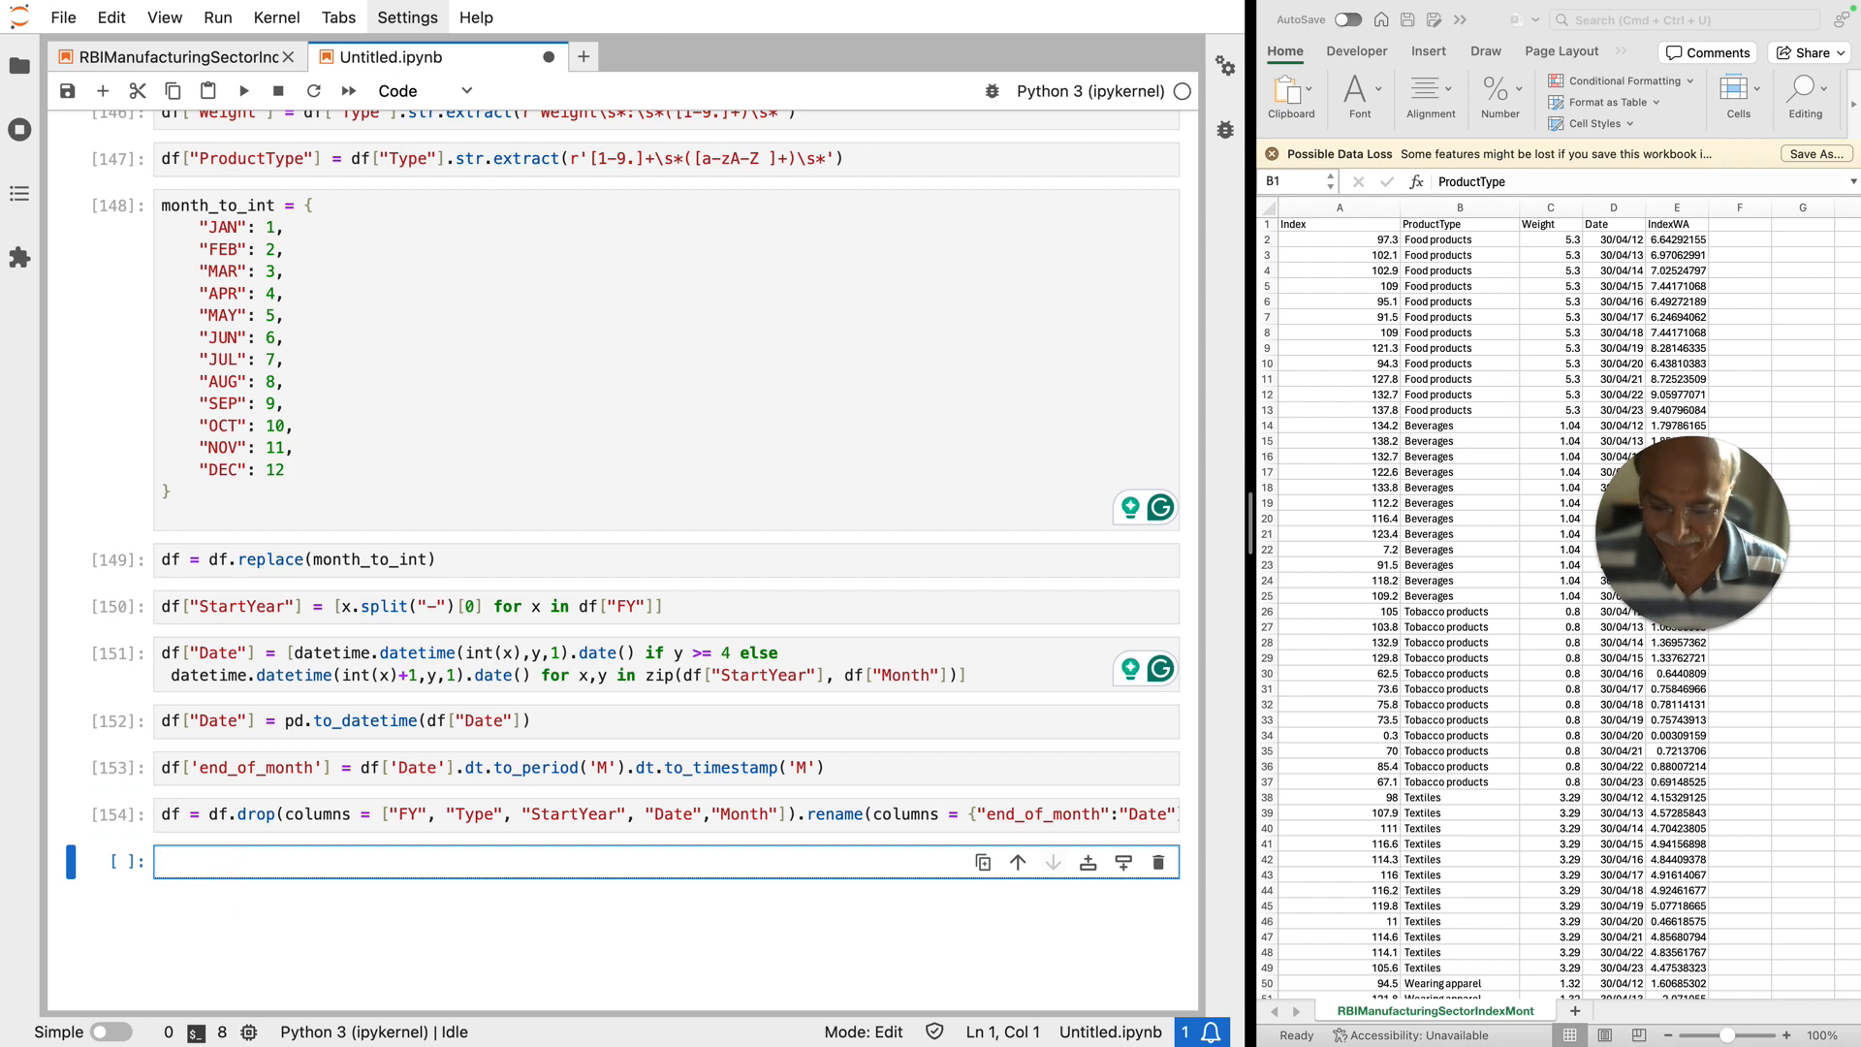
text(df)
key(shift+Return)
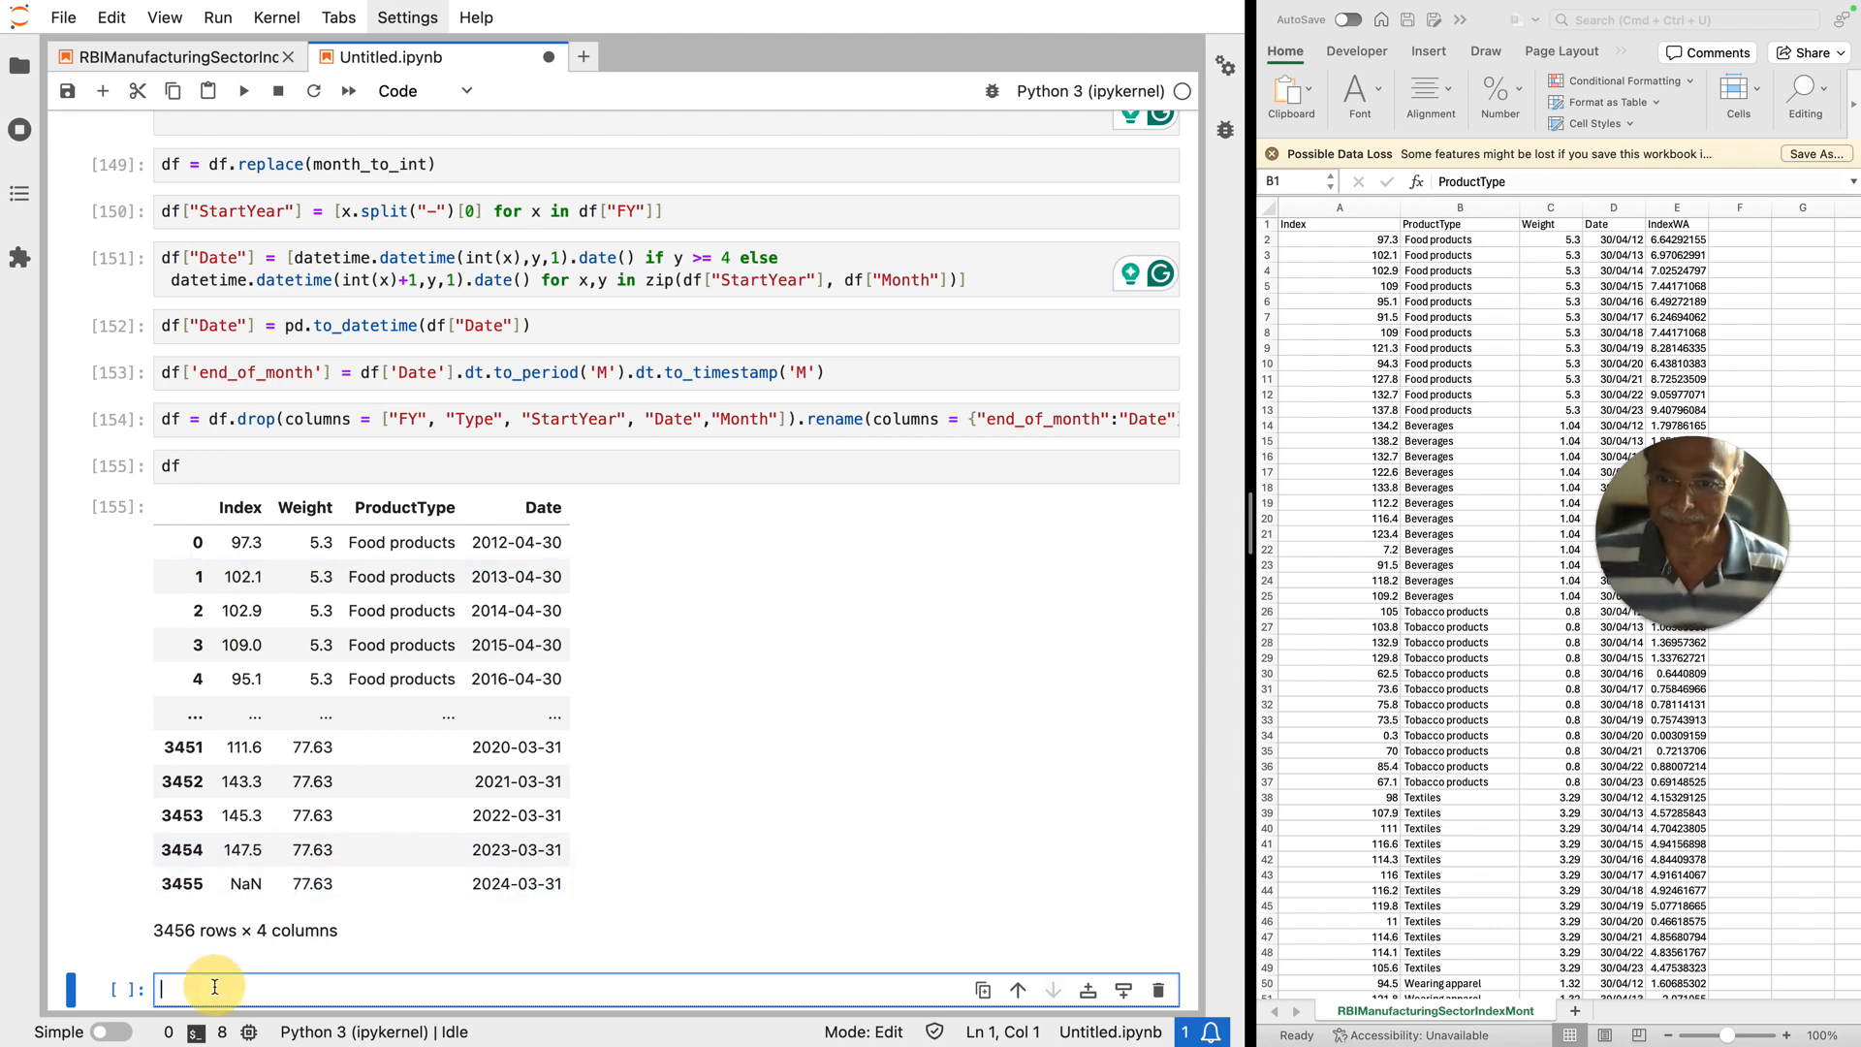
Step: Start a df.to_csv call in the new cell and open the quoted file name argument
text(d)
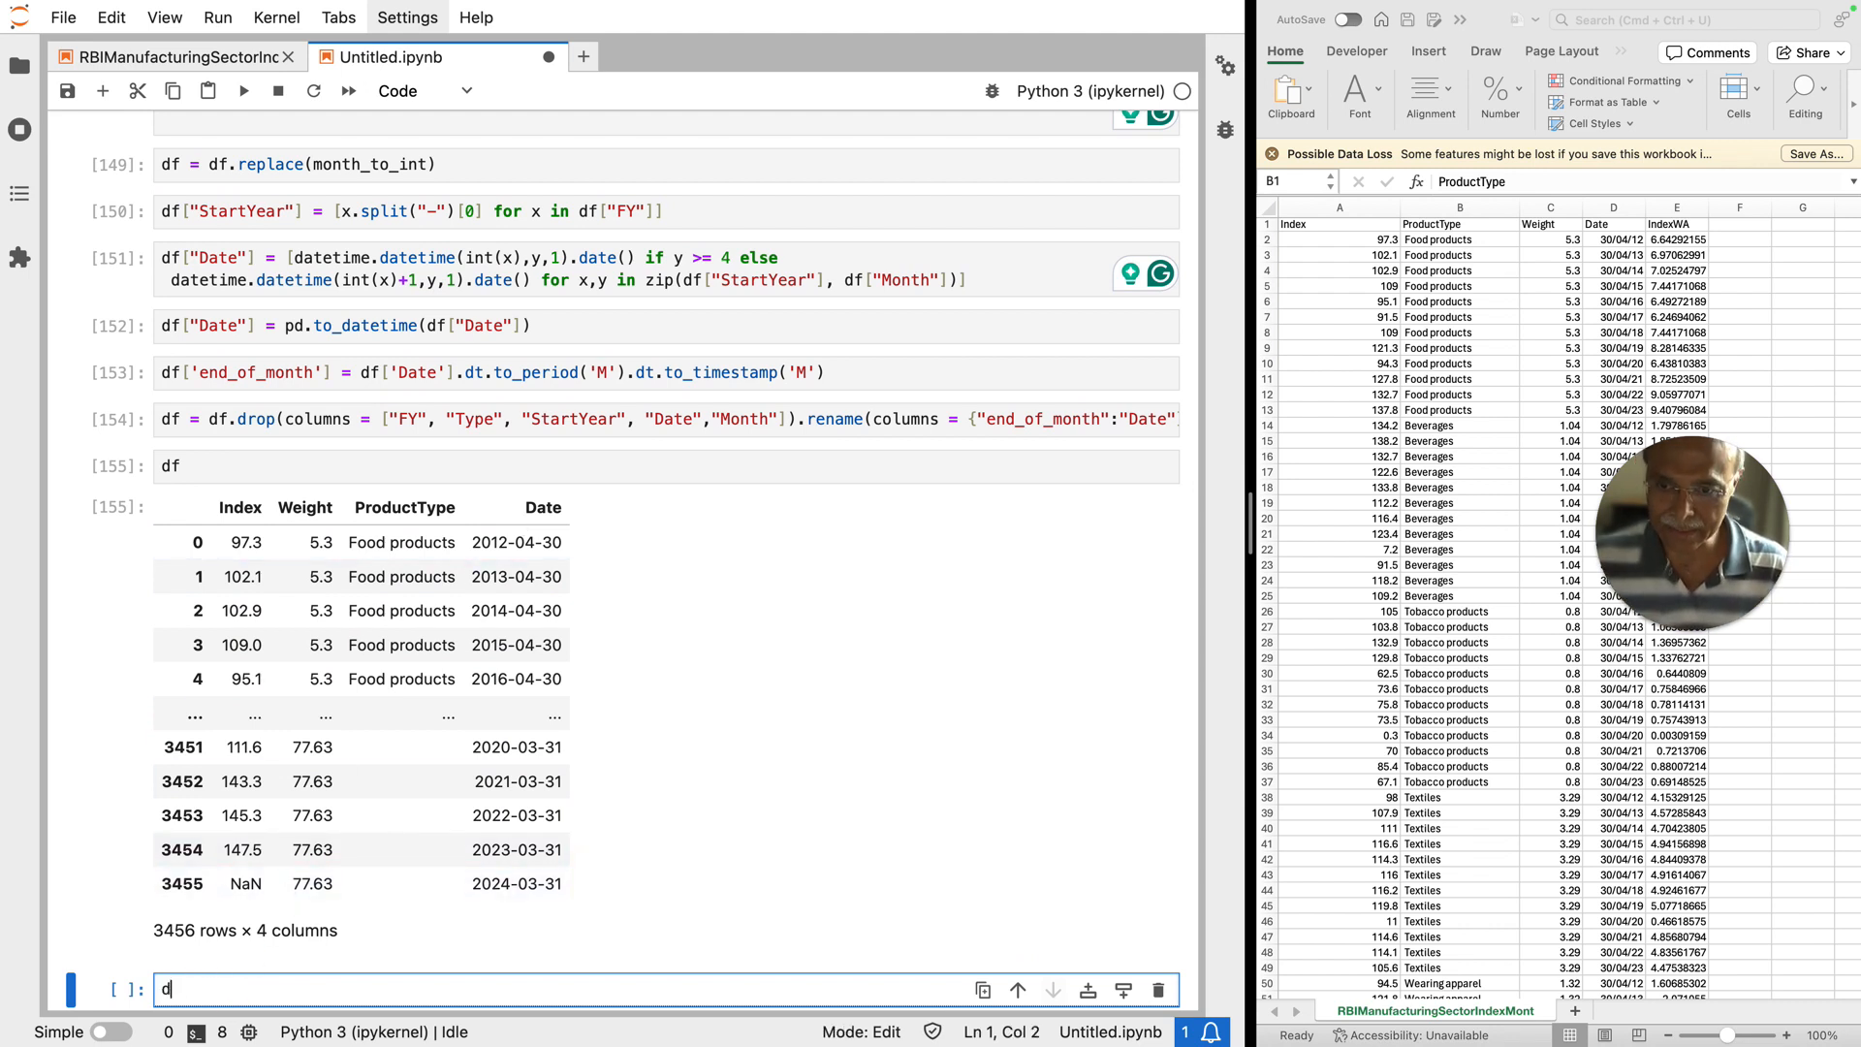
key(BackSpace)
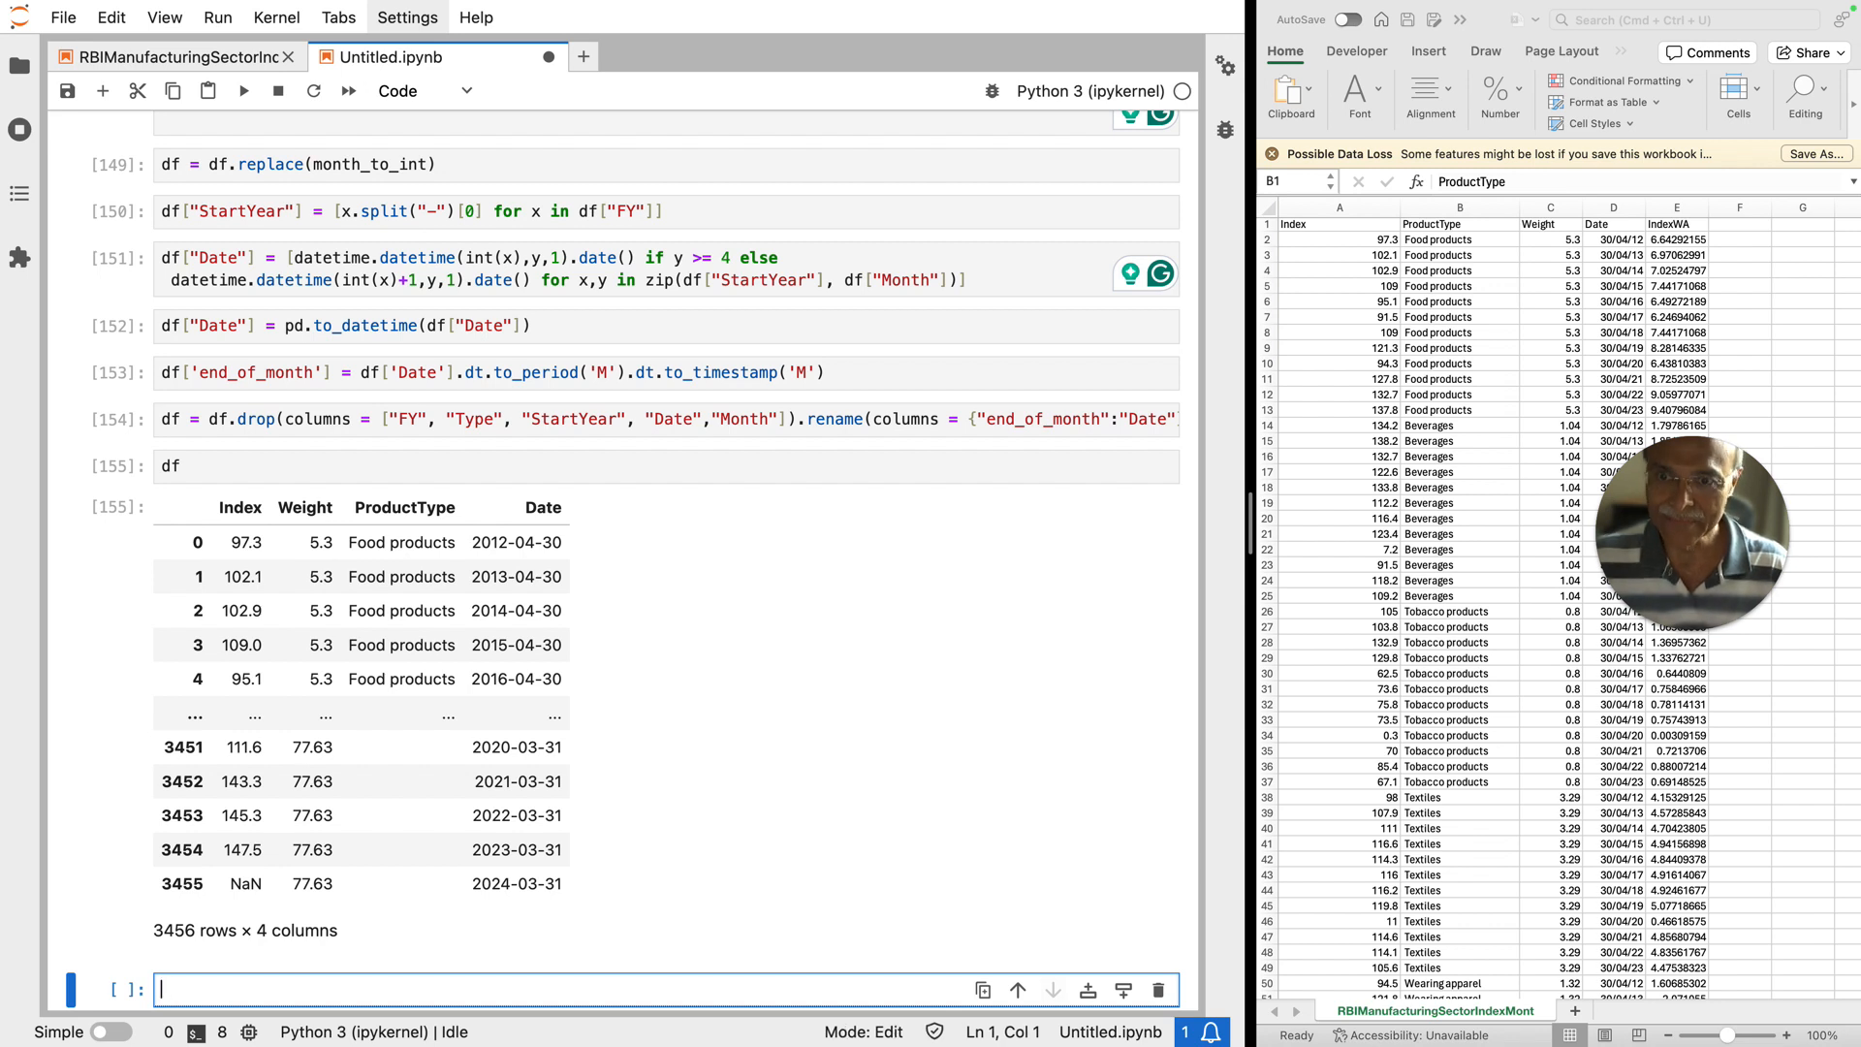
text(df.to)
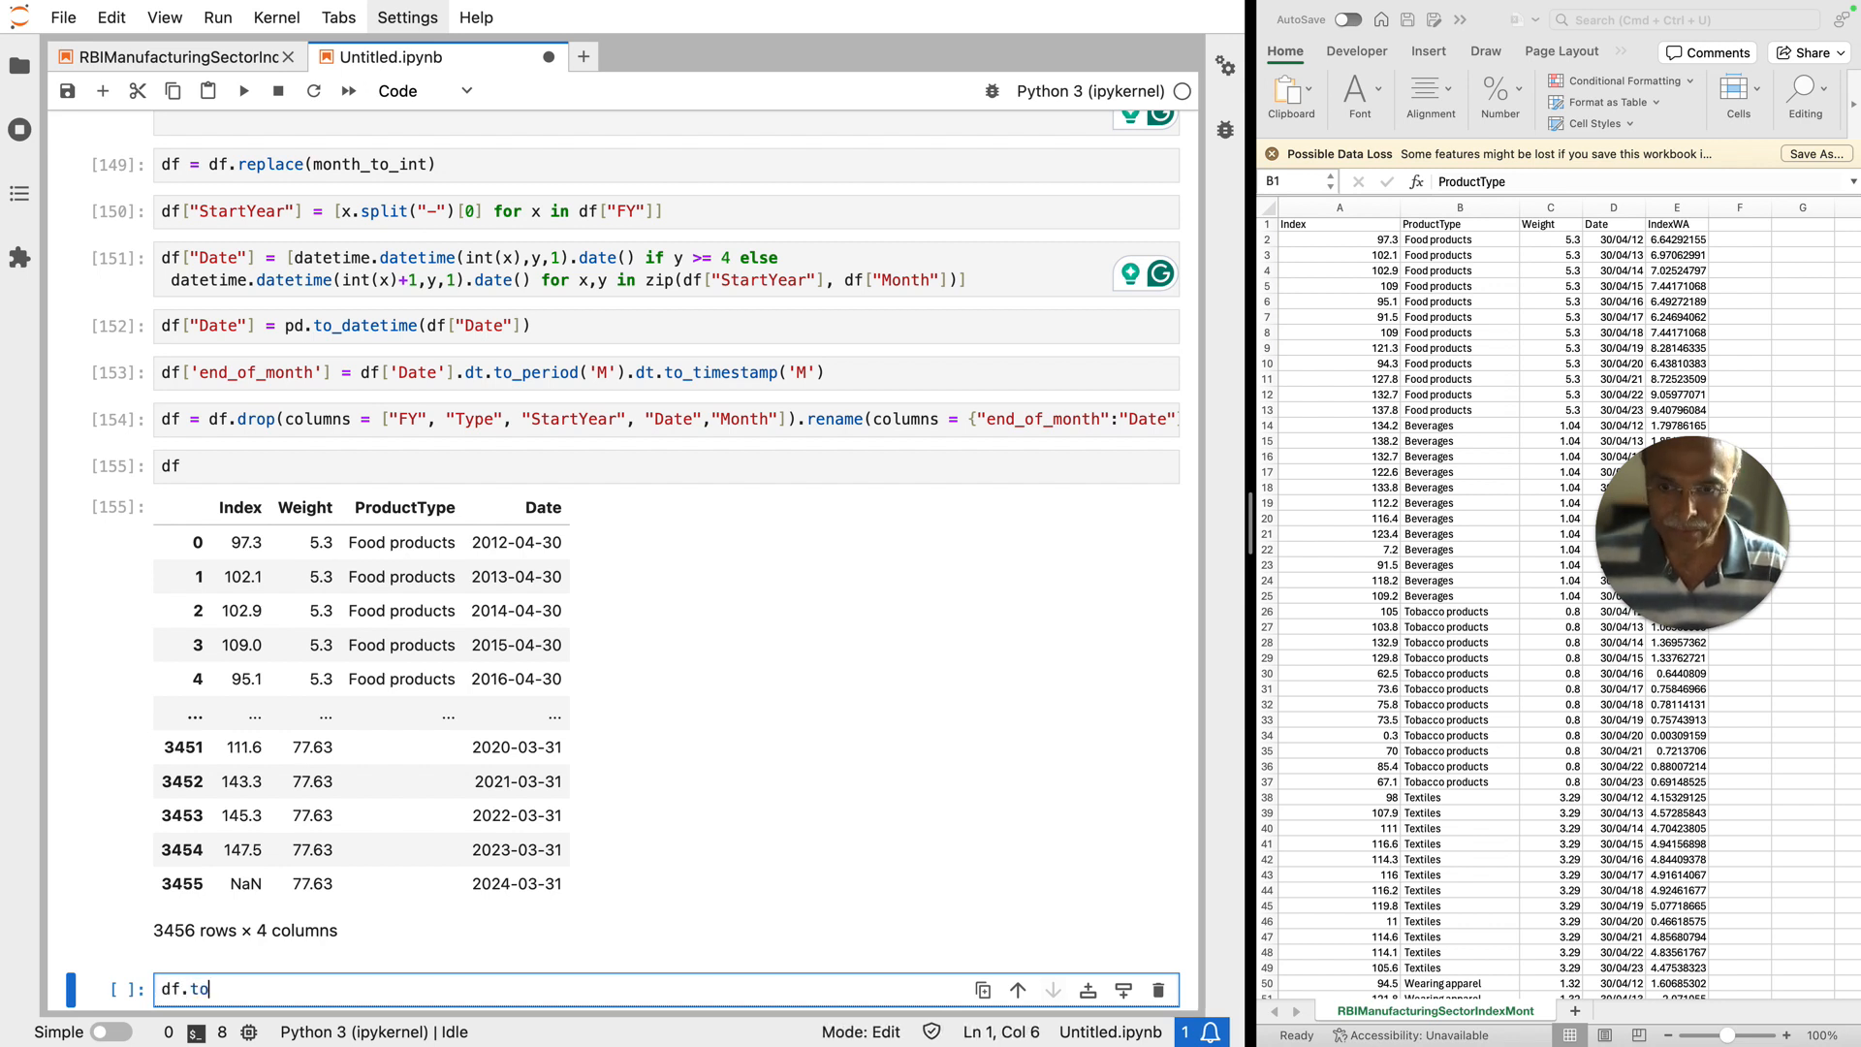
text(_csv)
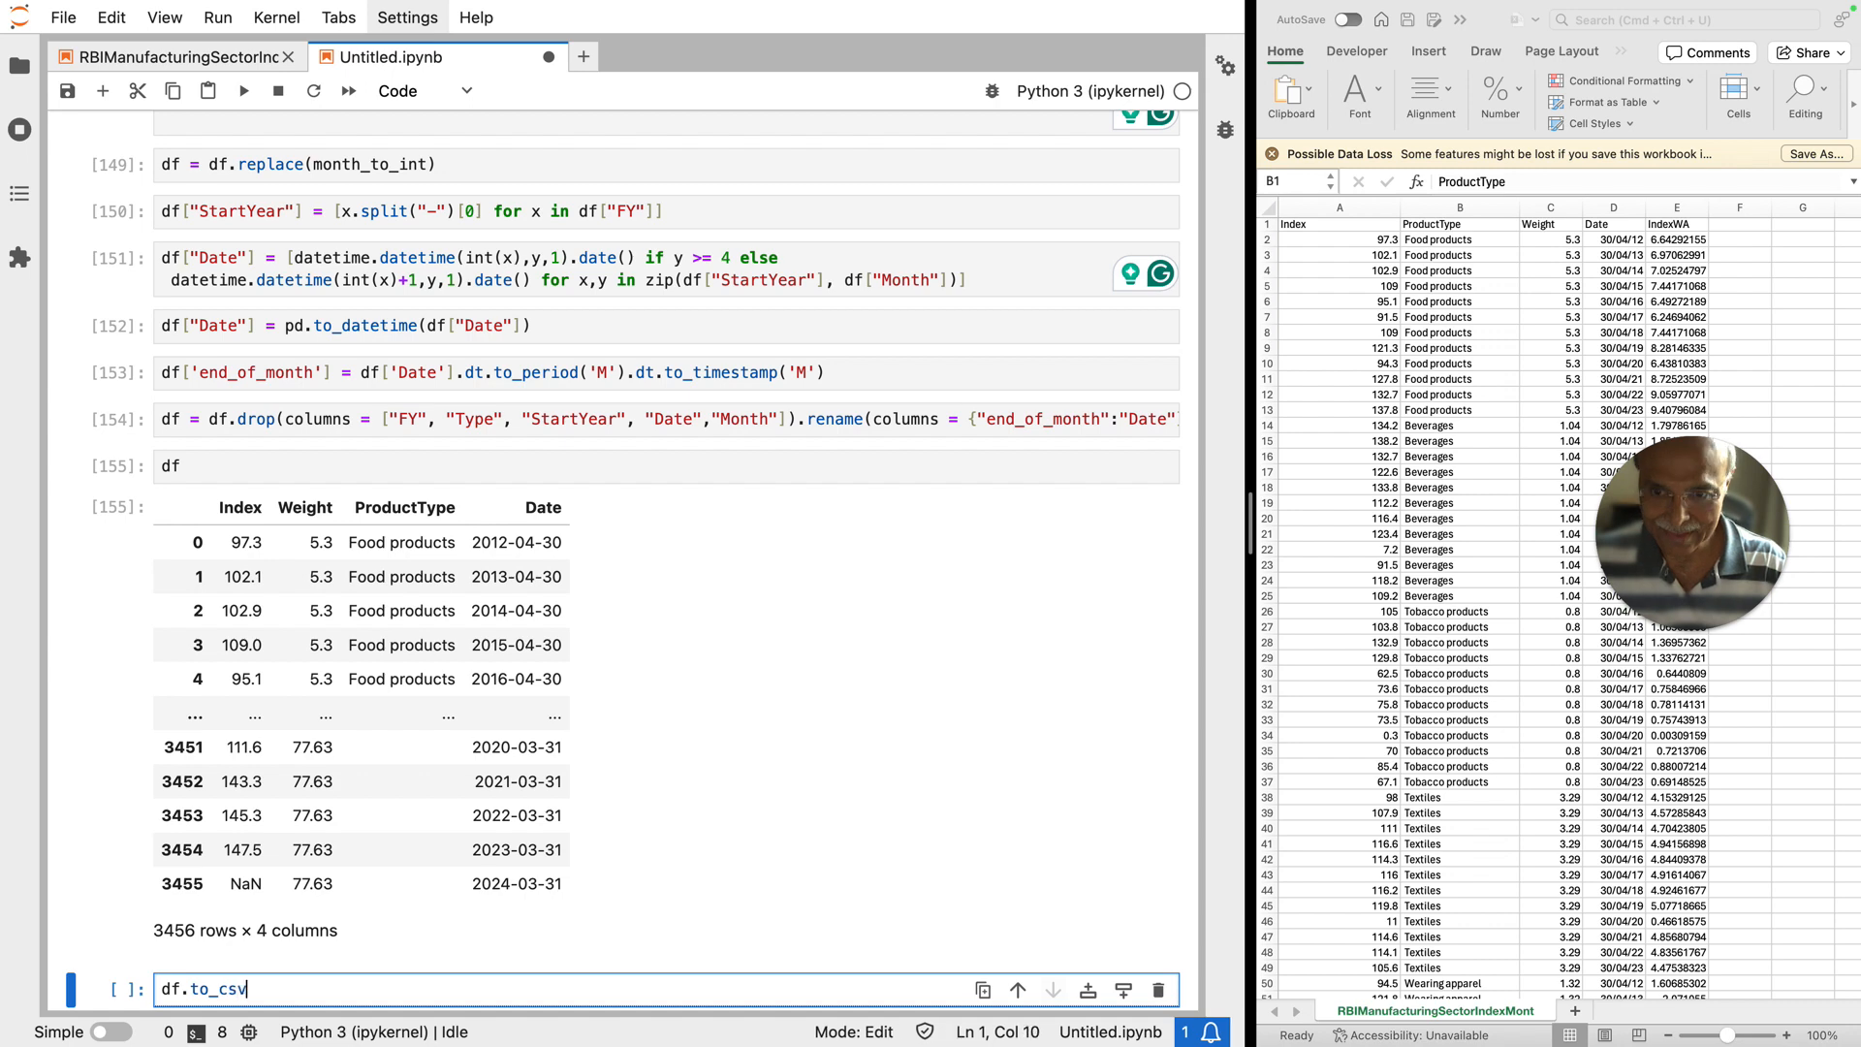
text((")
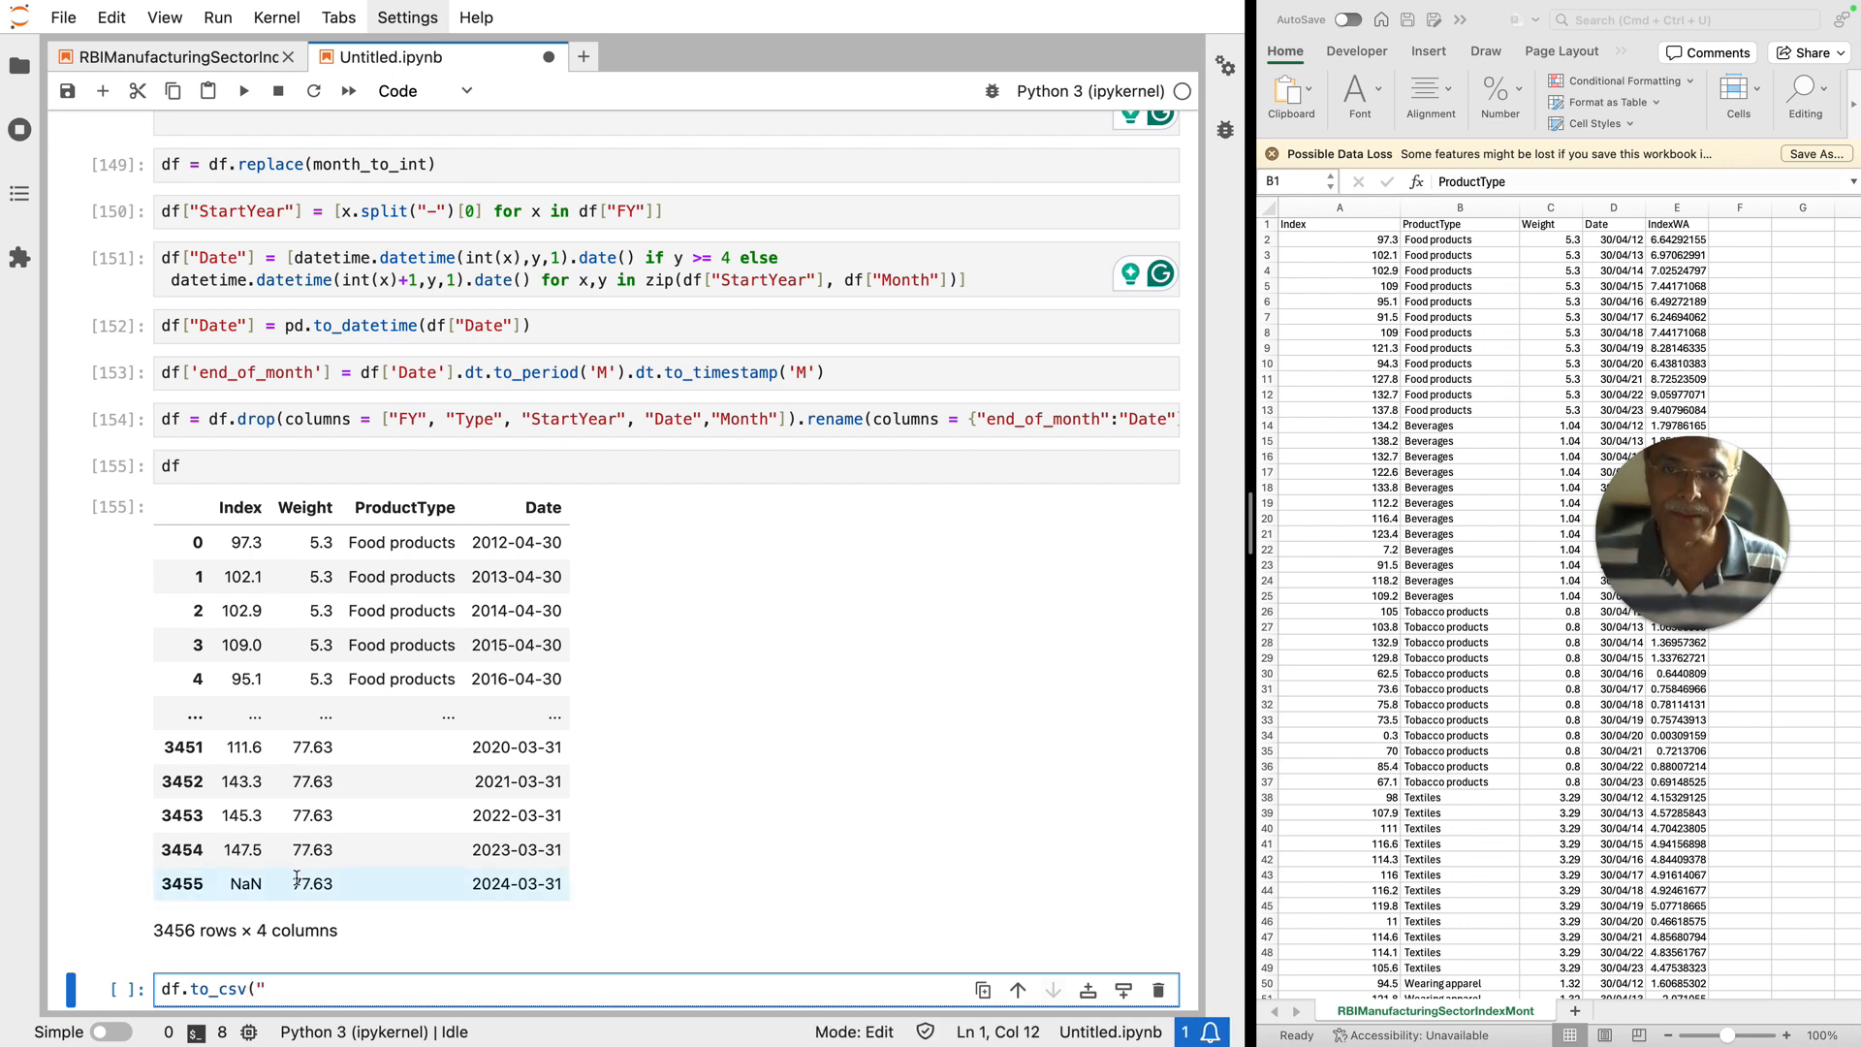
scroll(308, 871, up, 3)
scroll(308, 871, down, 6)
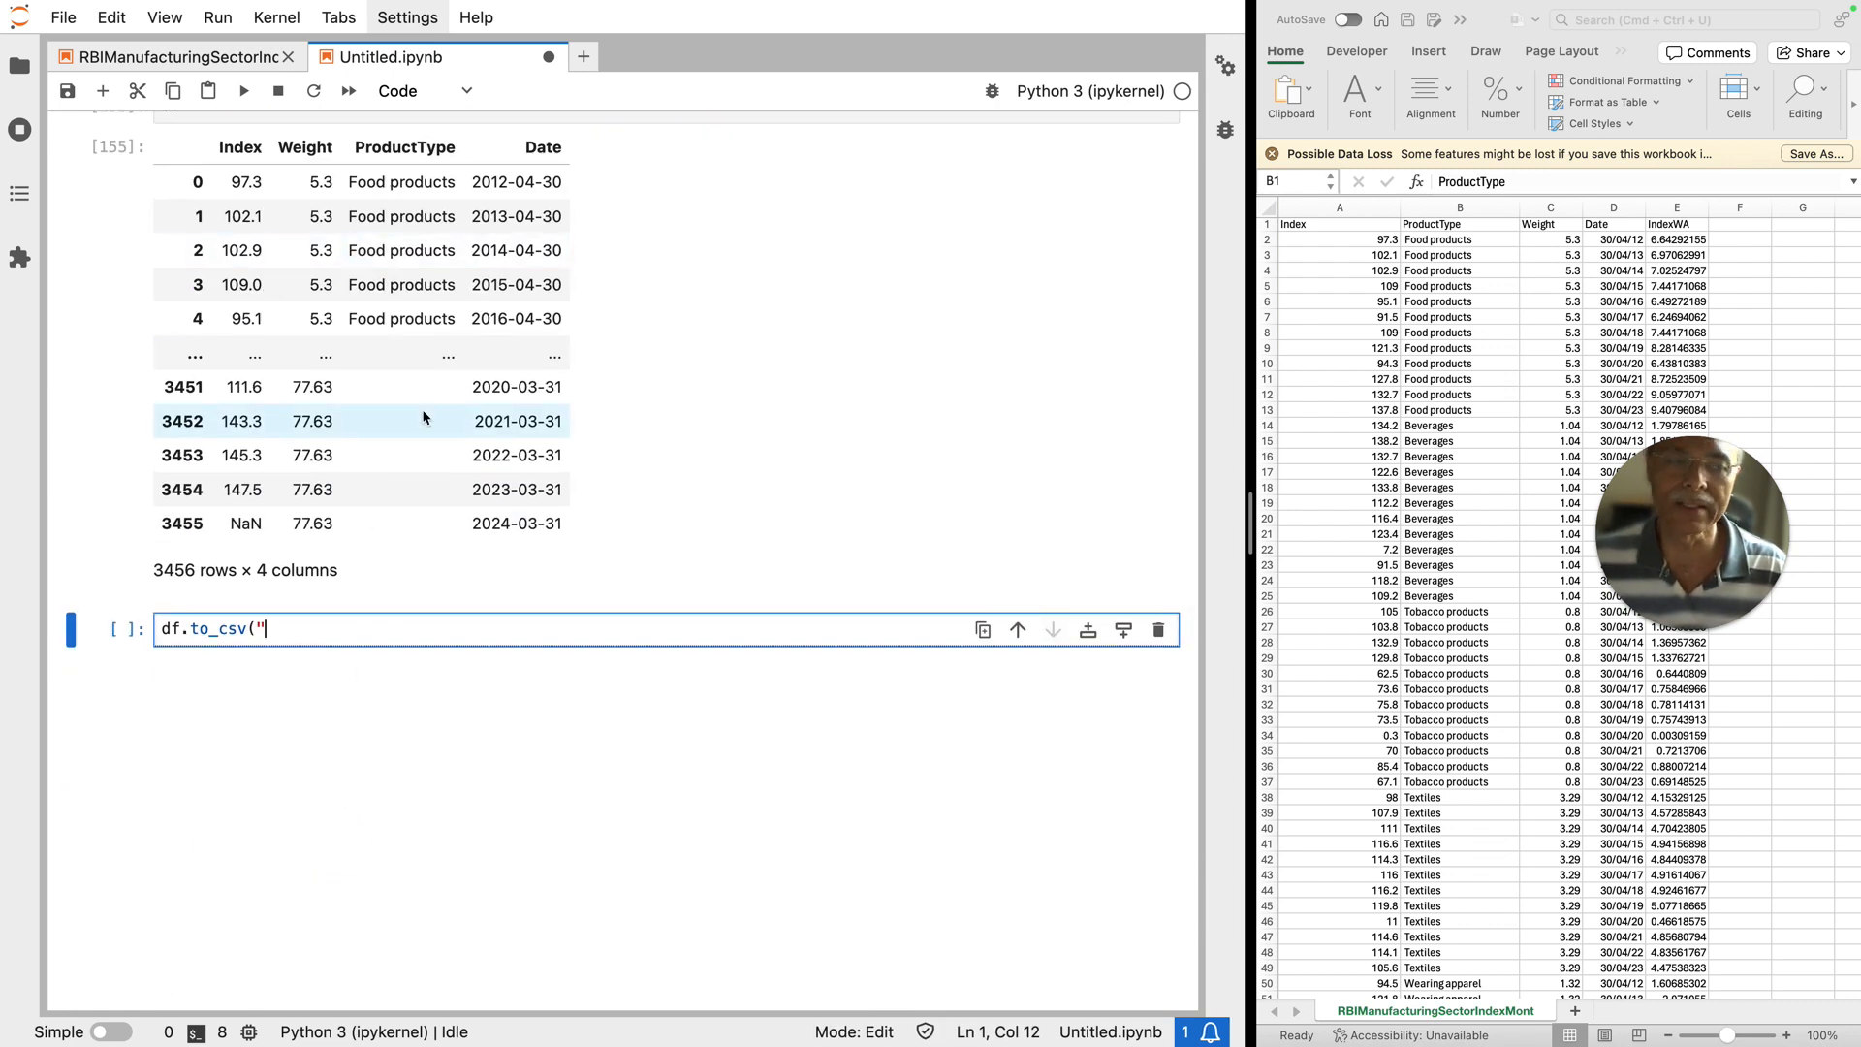
Step: Complete the to_csv call with the file name "filename.csv" and index = False
text(fine)
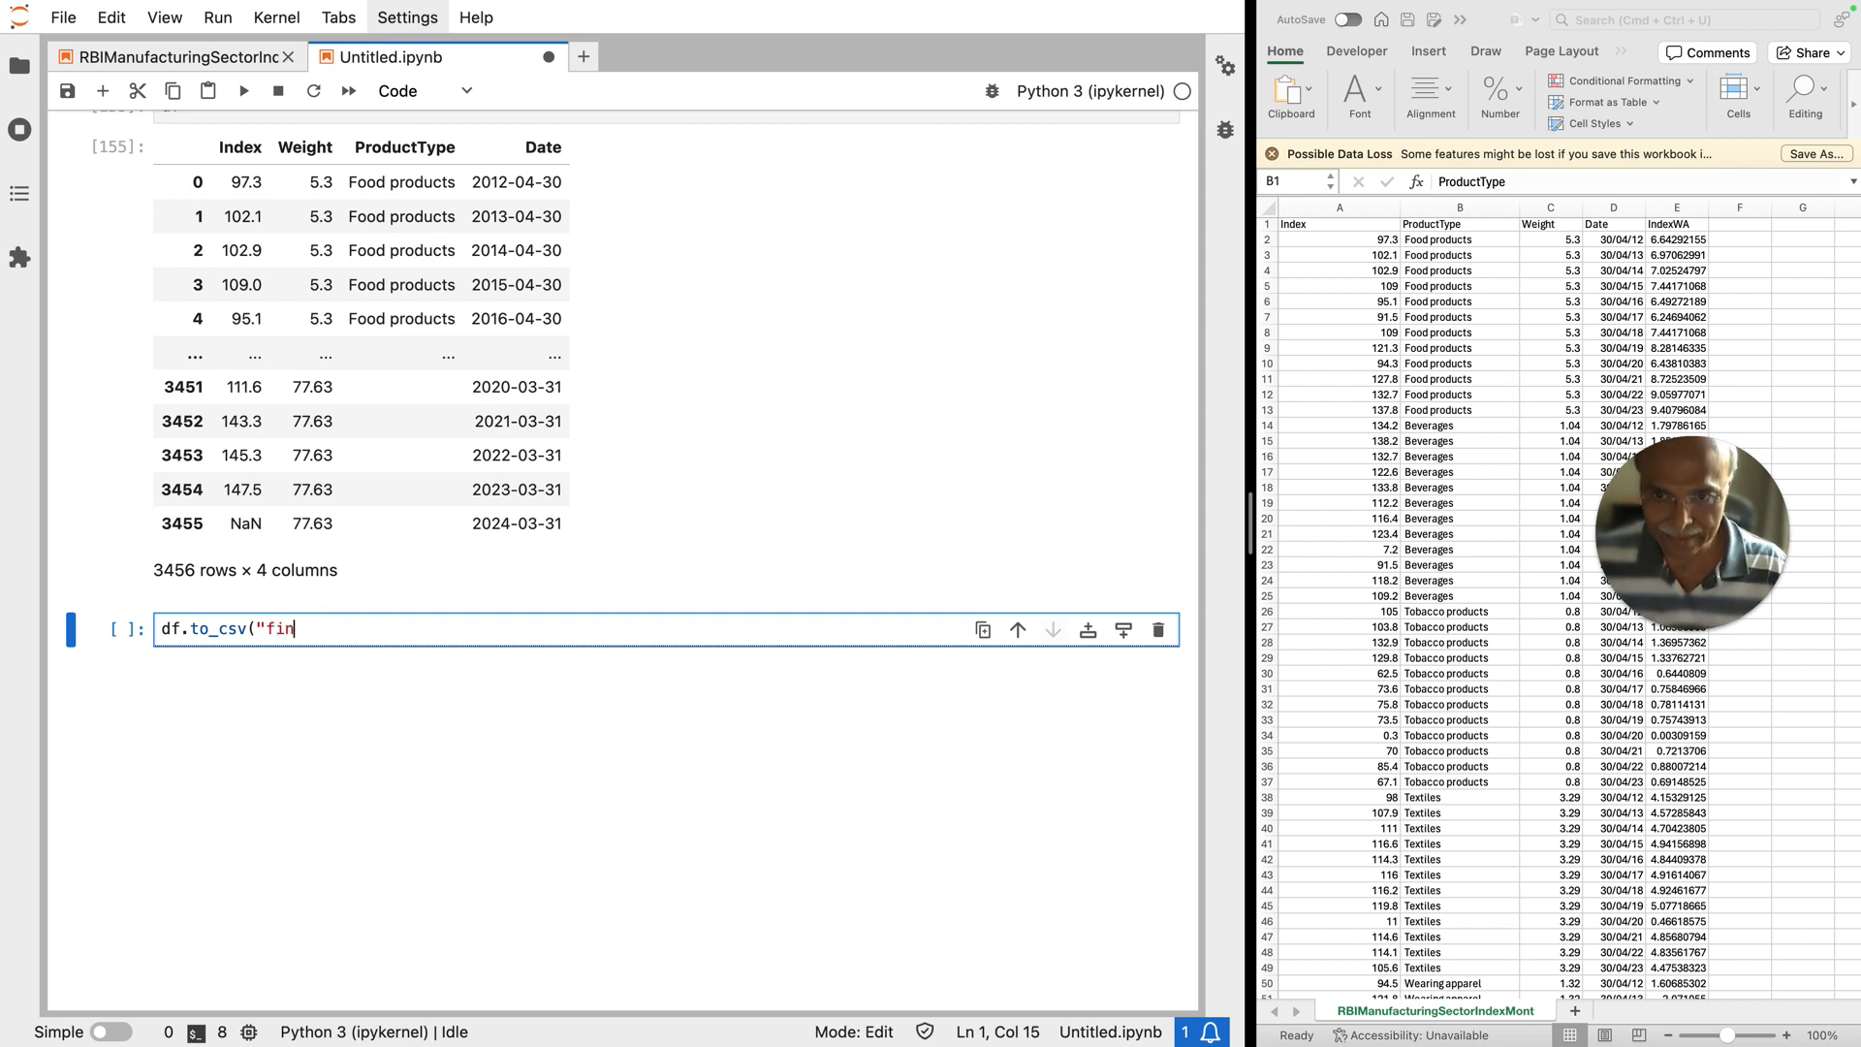
key(BackSpace)
key(BackSpace)
text(l)
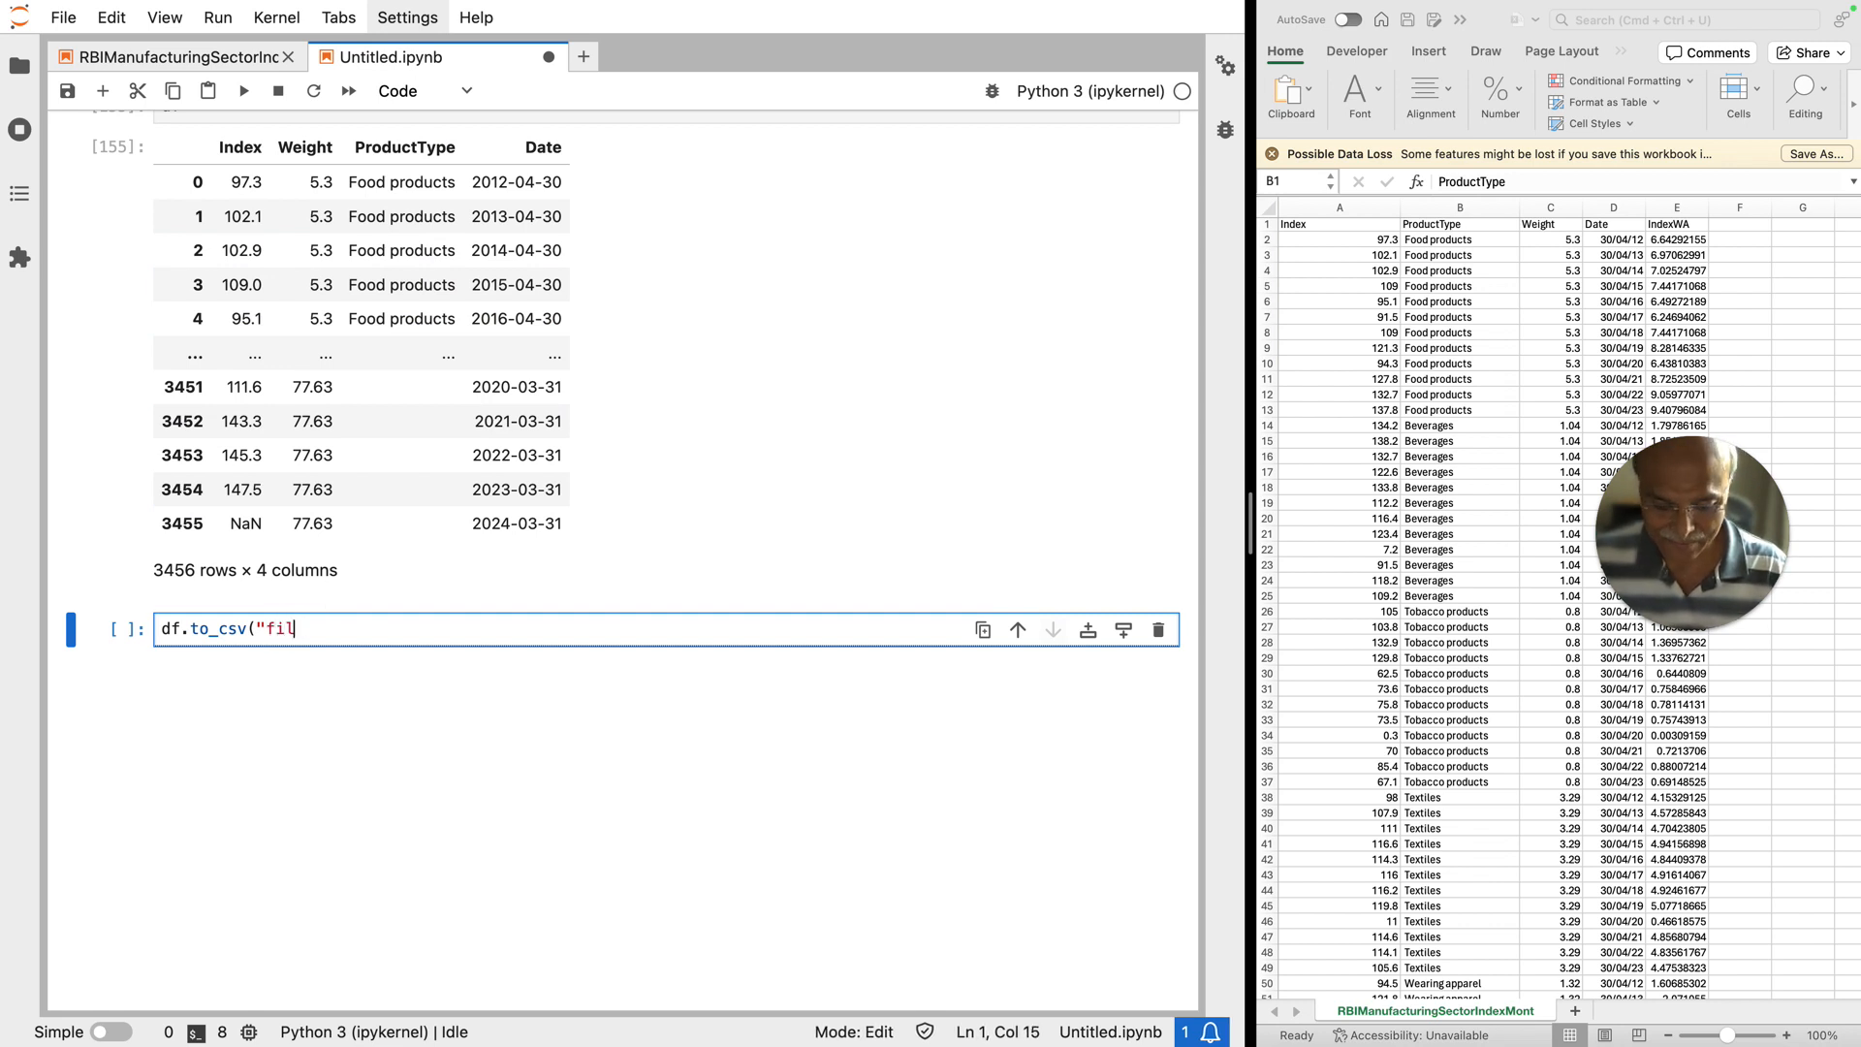
text(ename)
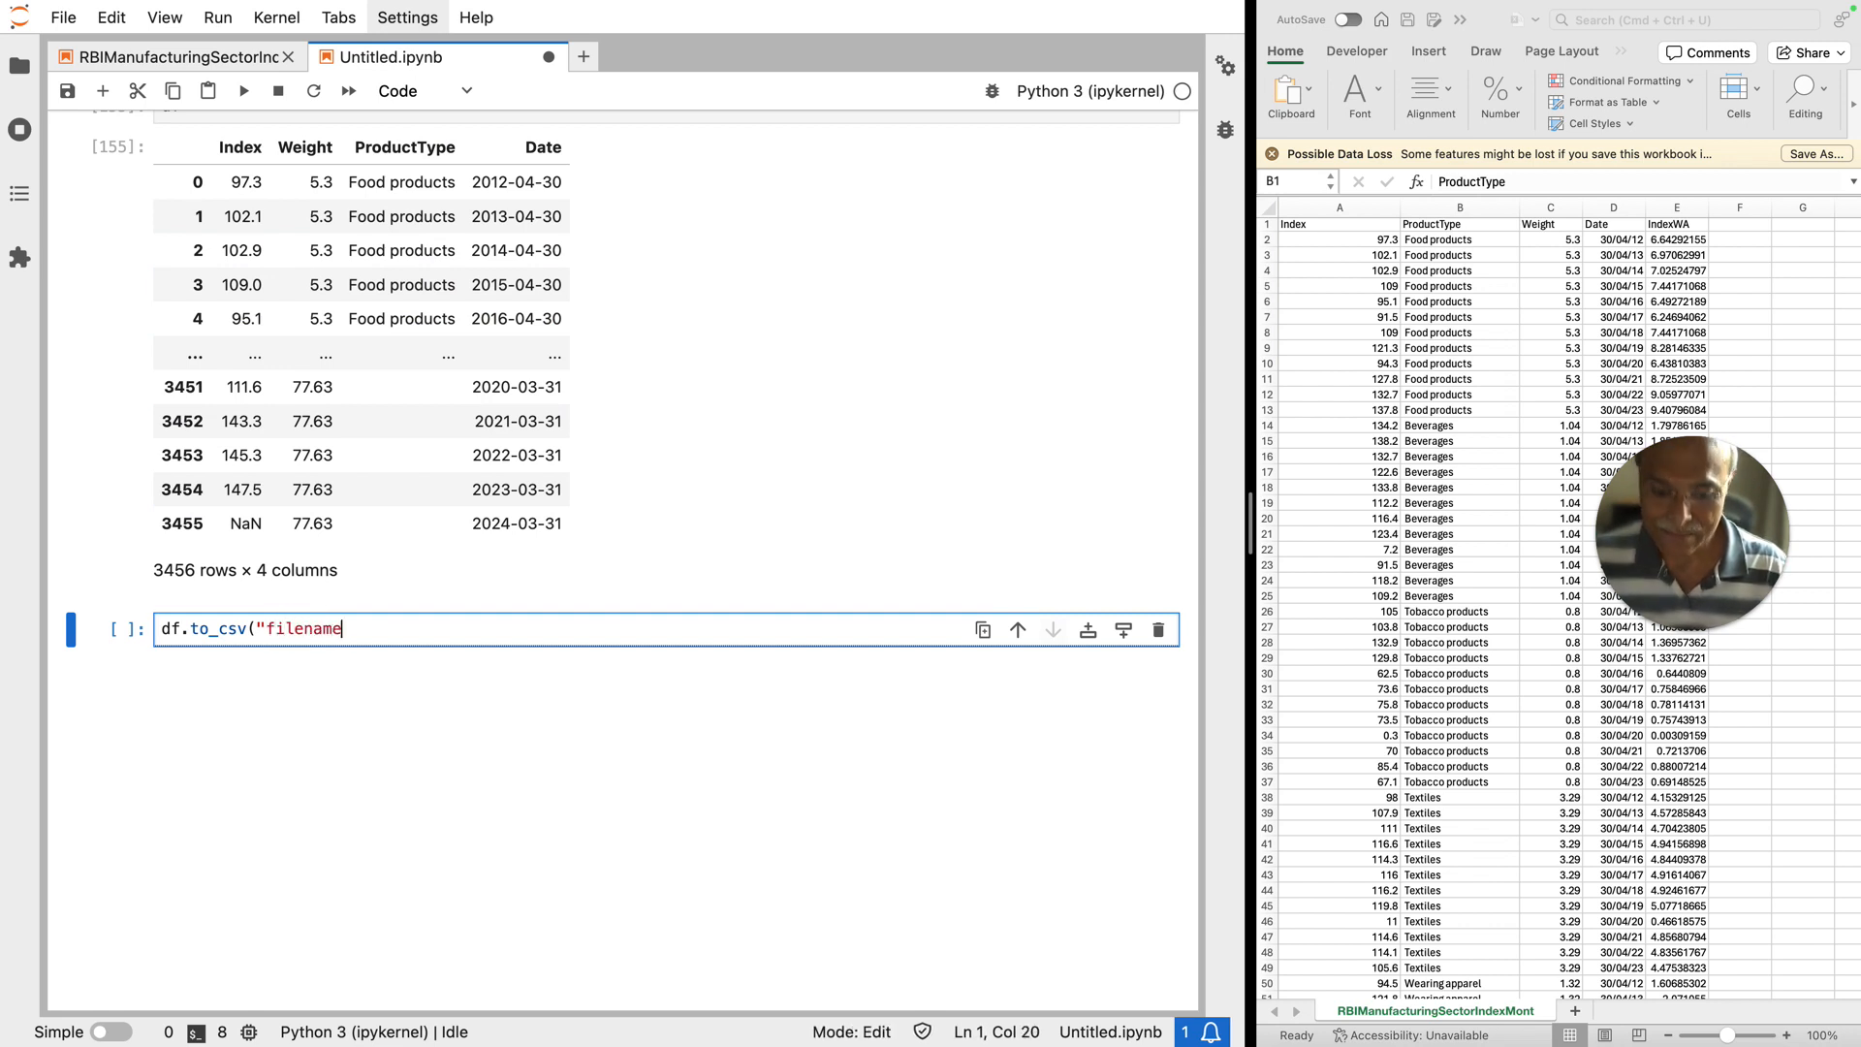
text(.csv)
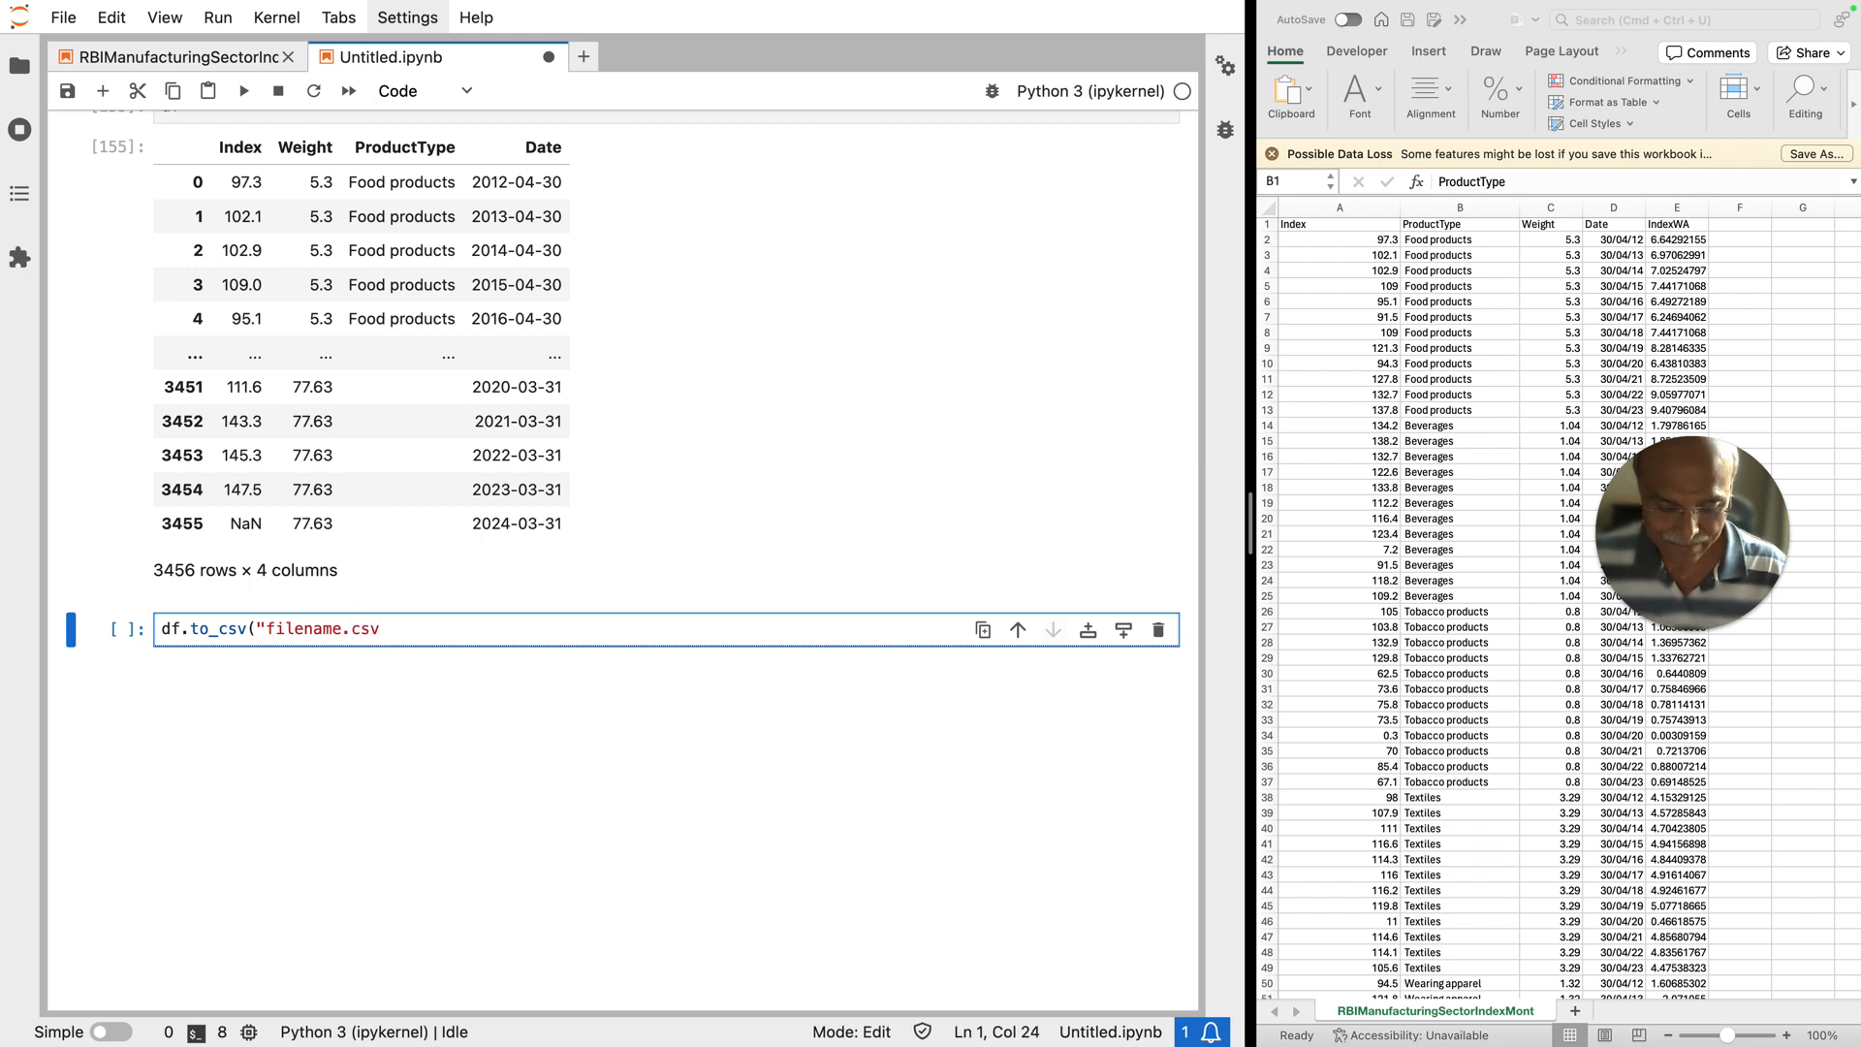
text(", index )
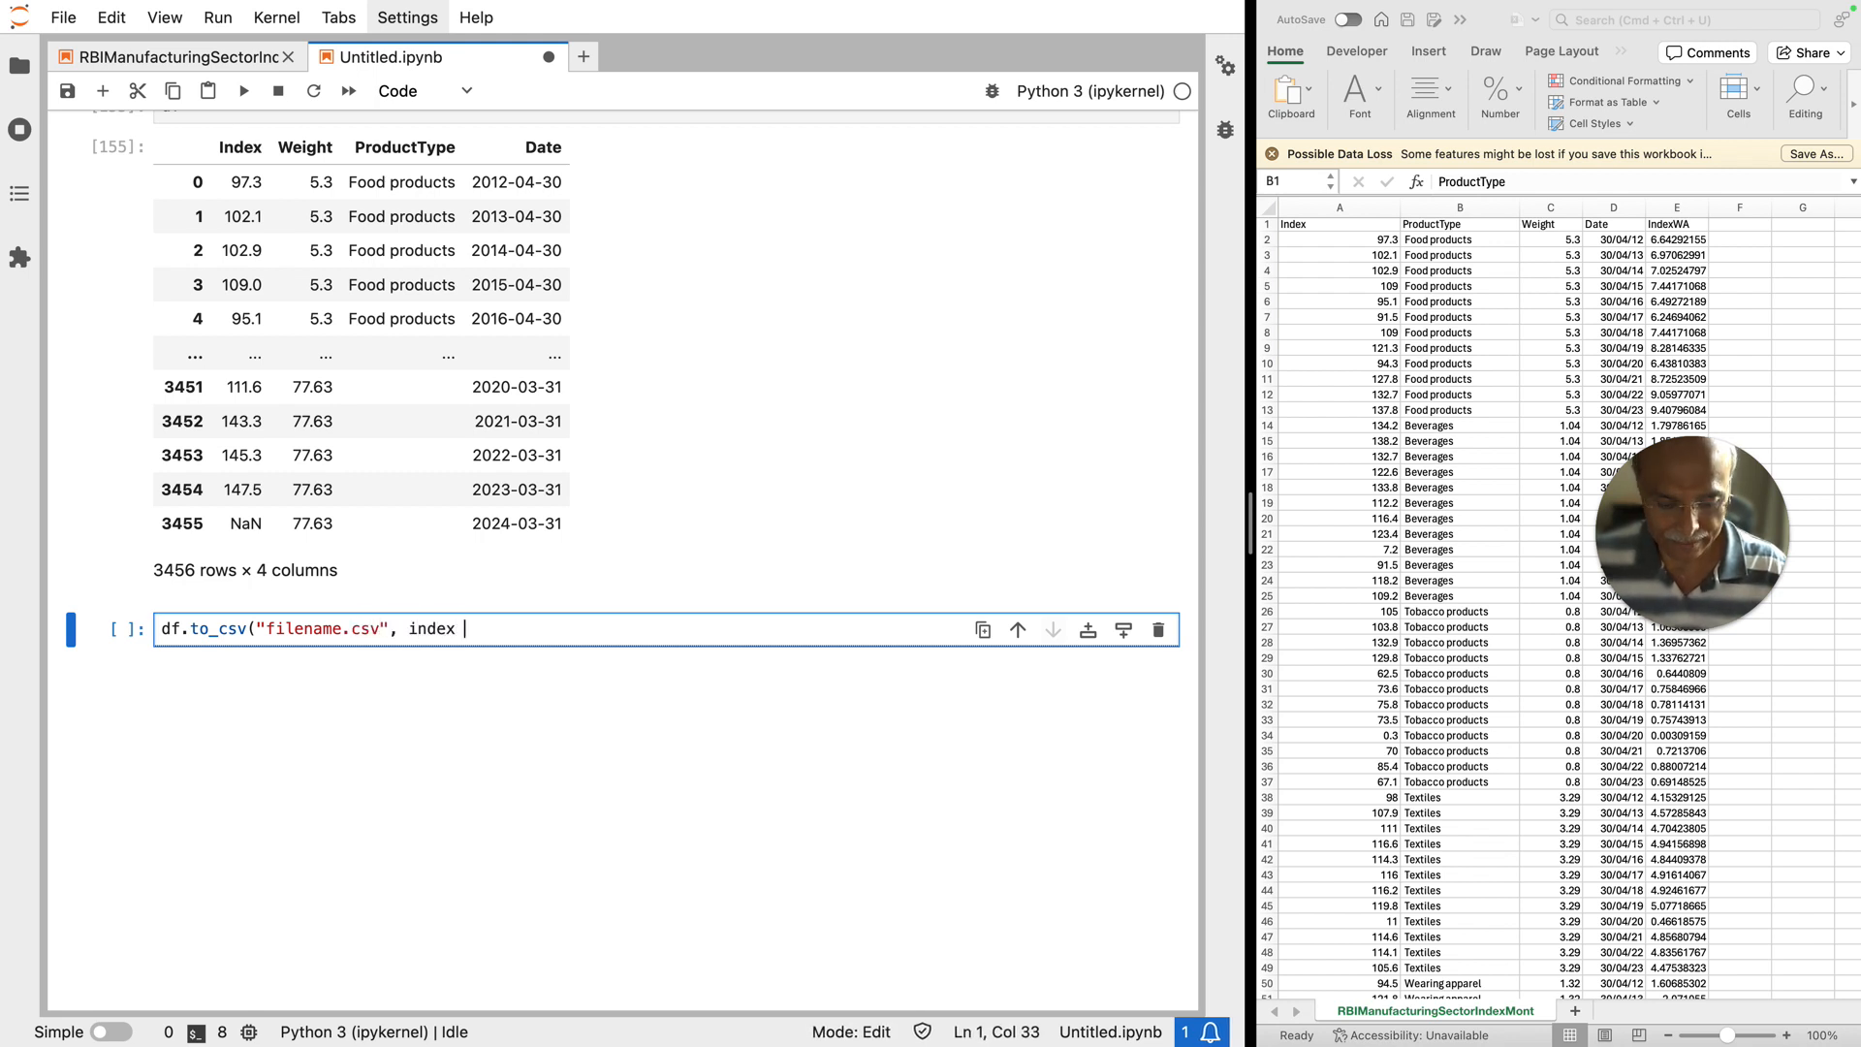
text(= False))
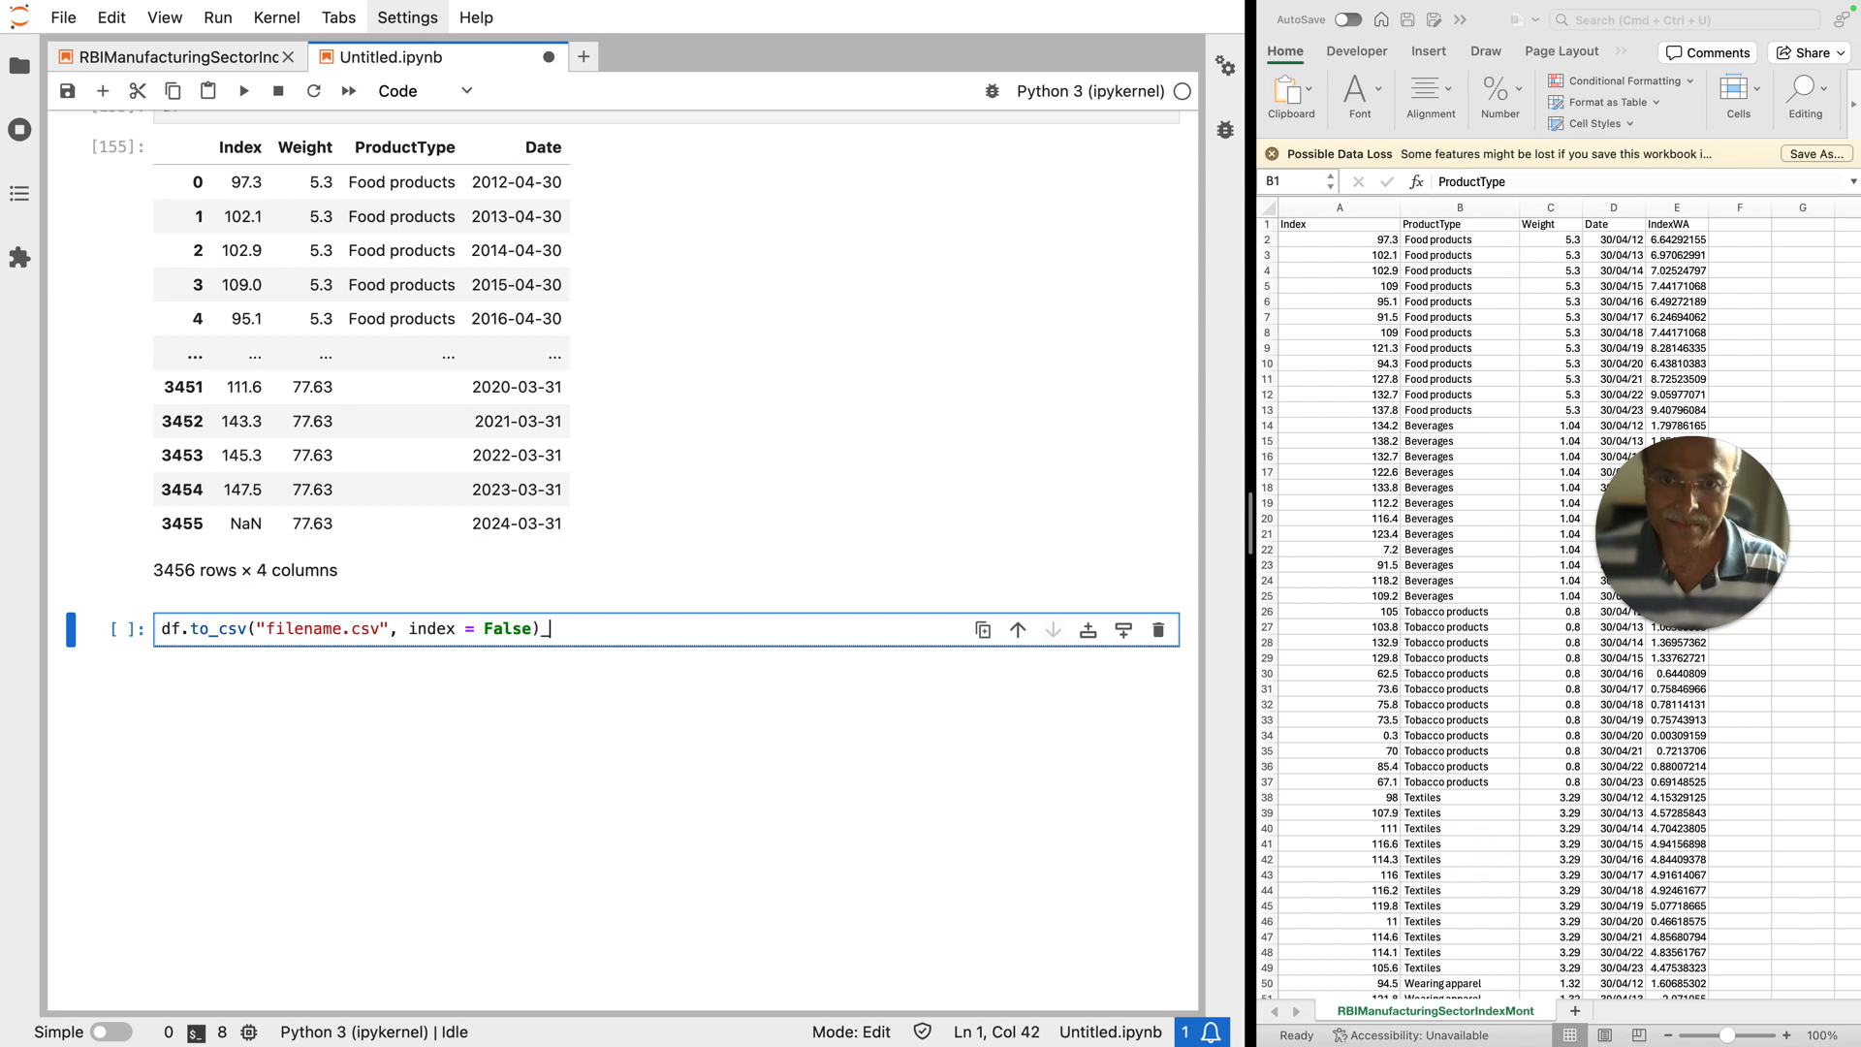
key(BackSpace)
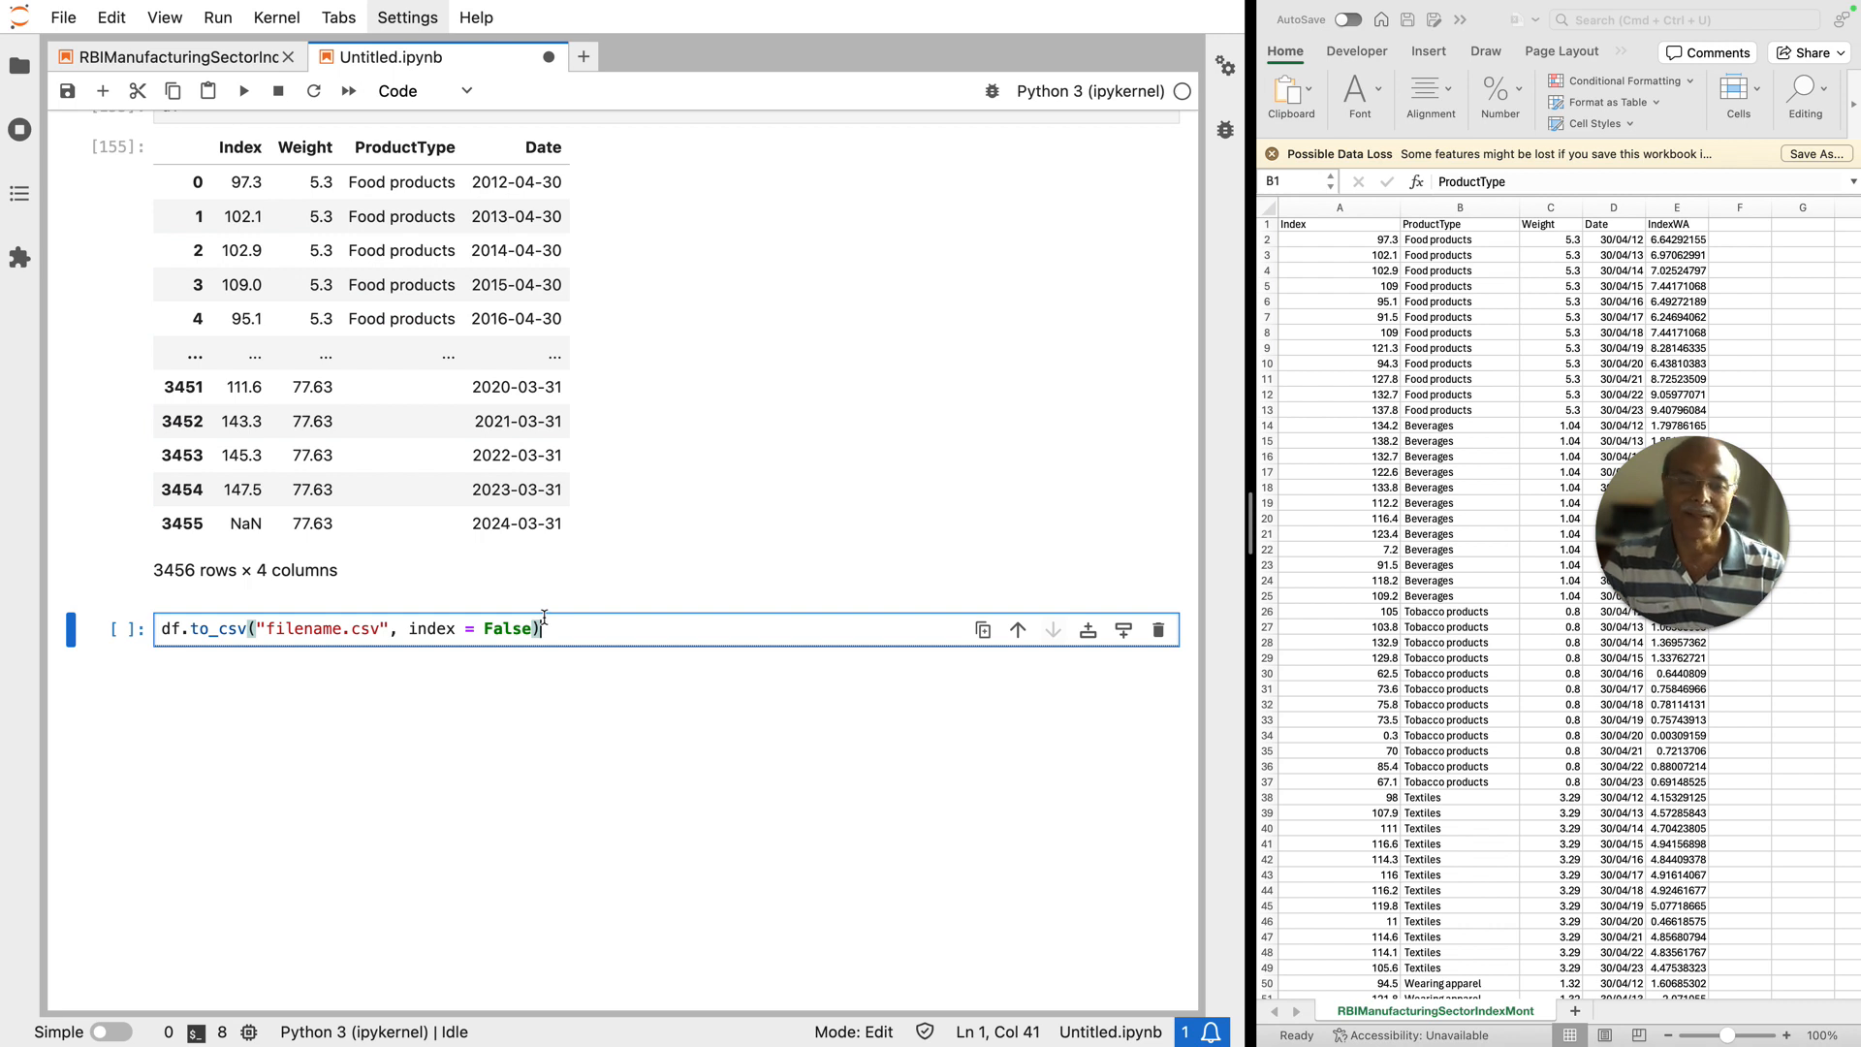
Step: Run the df.to_csv cell to export the dataframe as filename.csv
key(shift+Return)
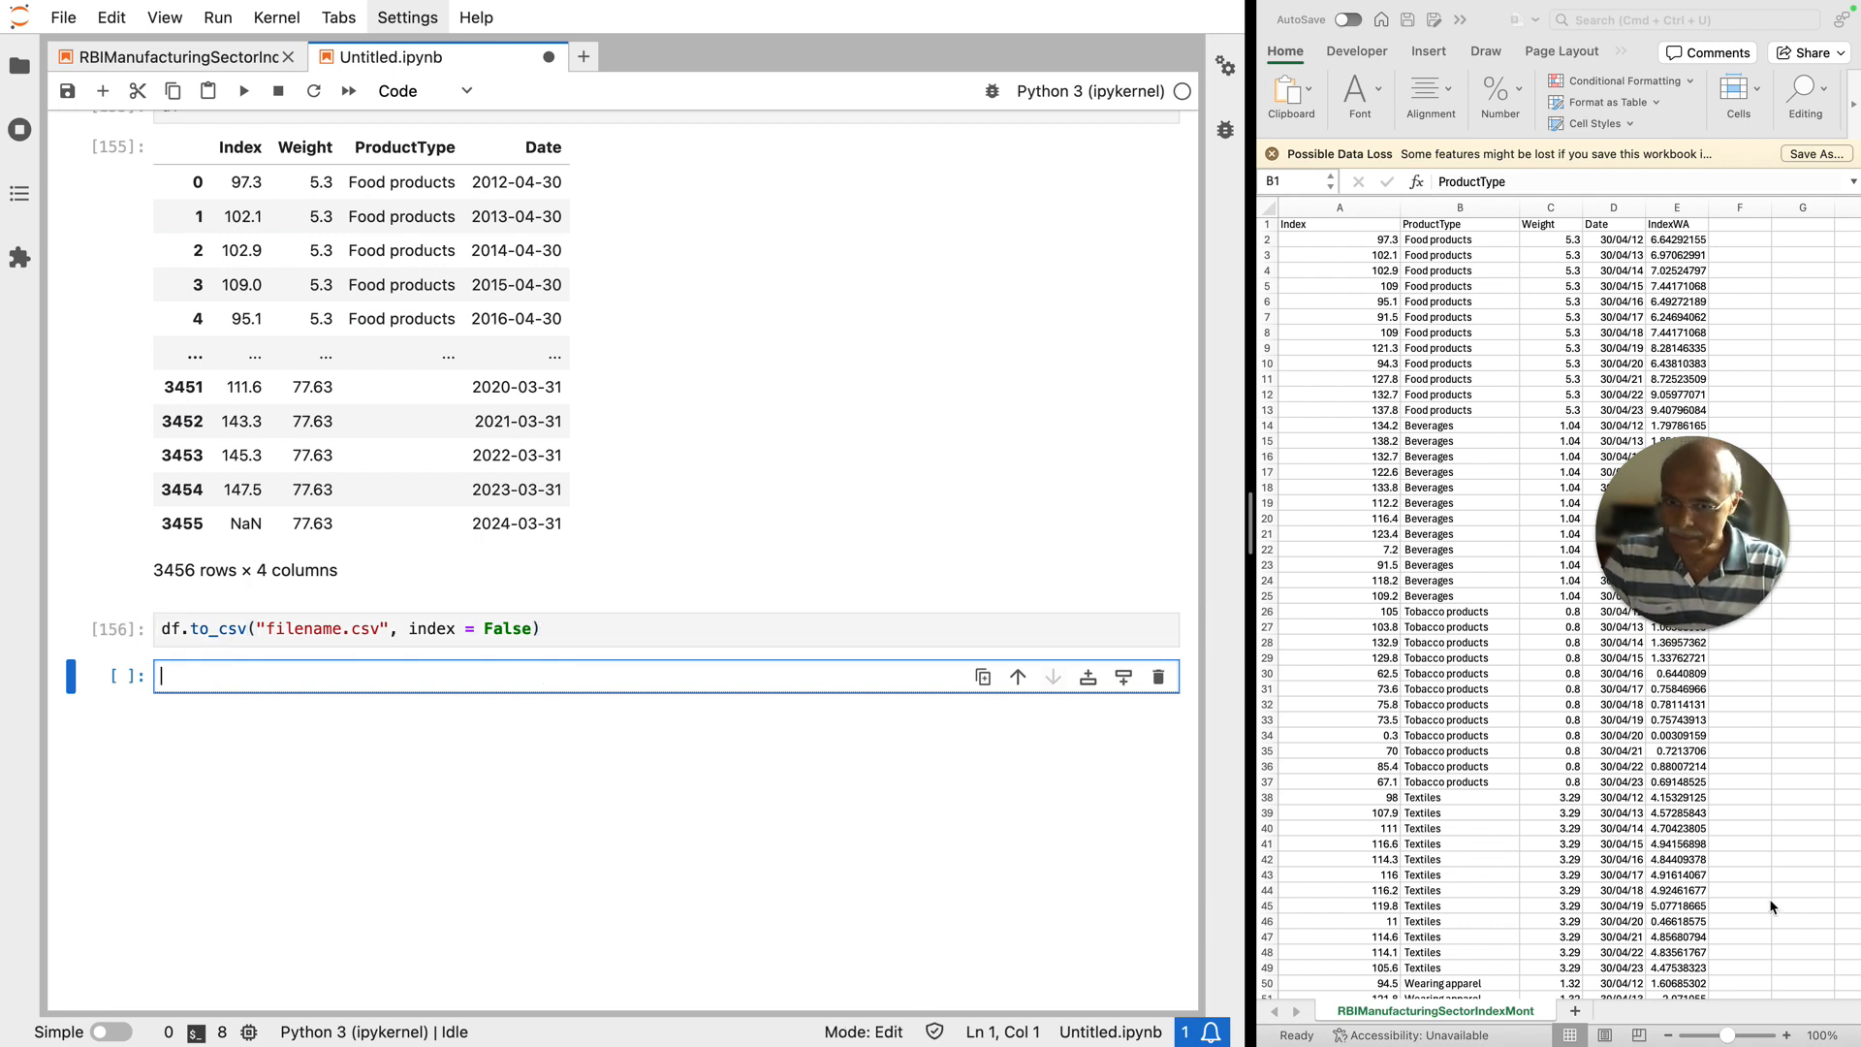
key(ctrl+Up)
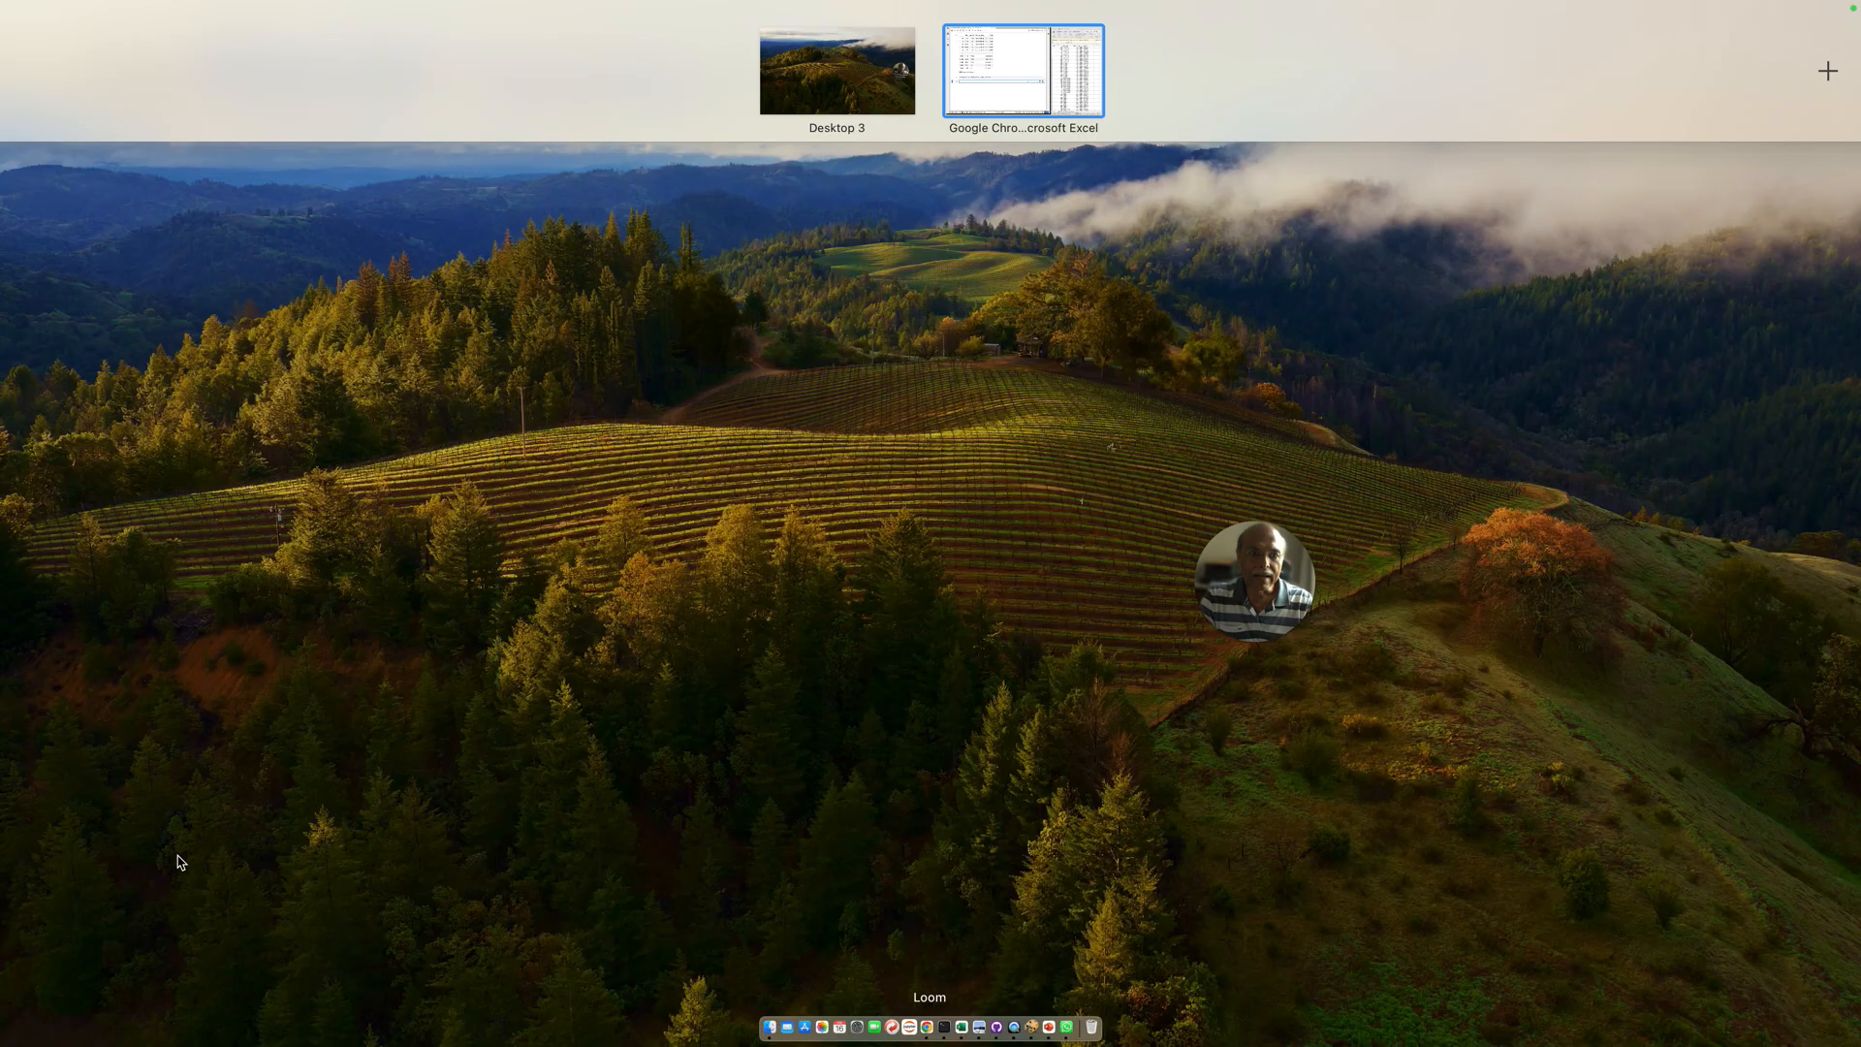
key(ctrl+Up)
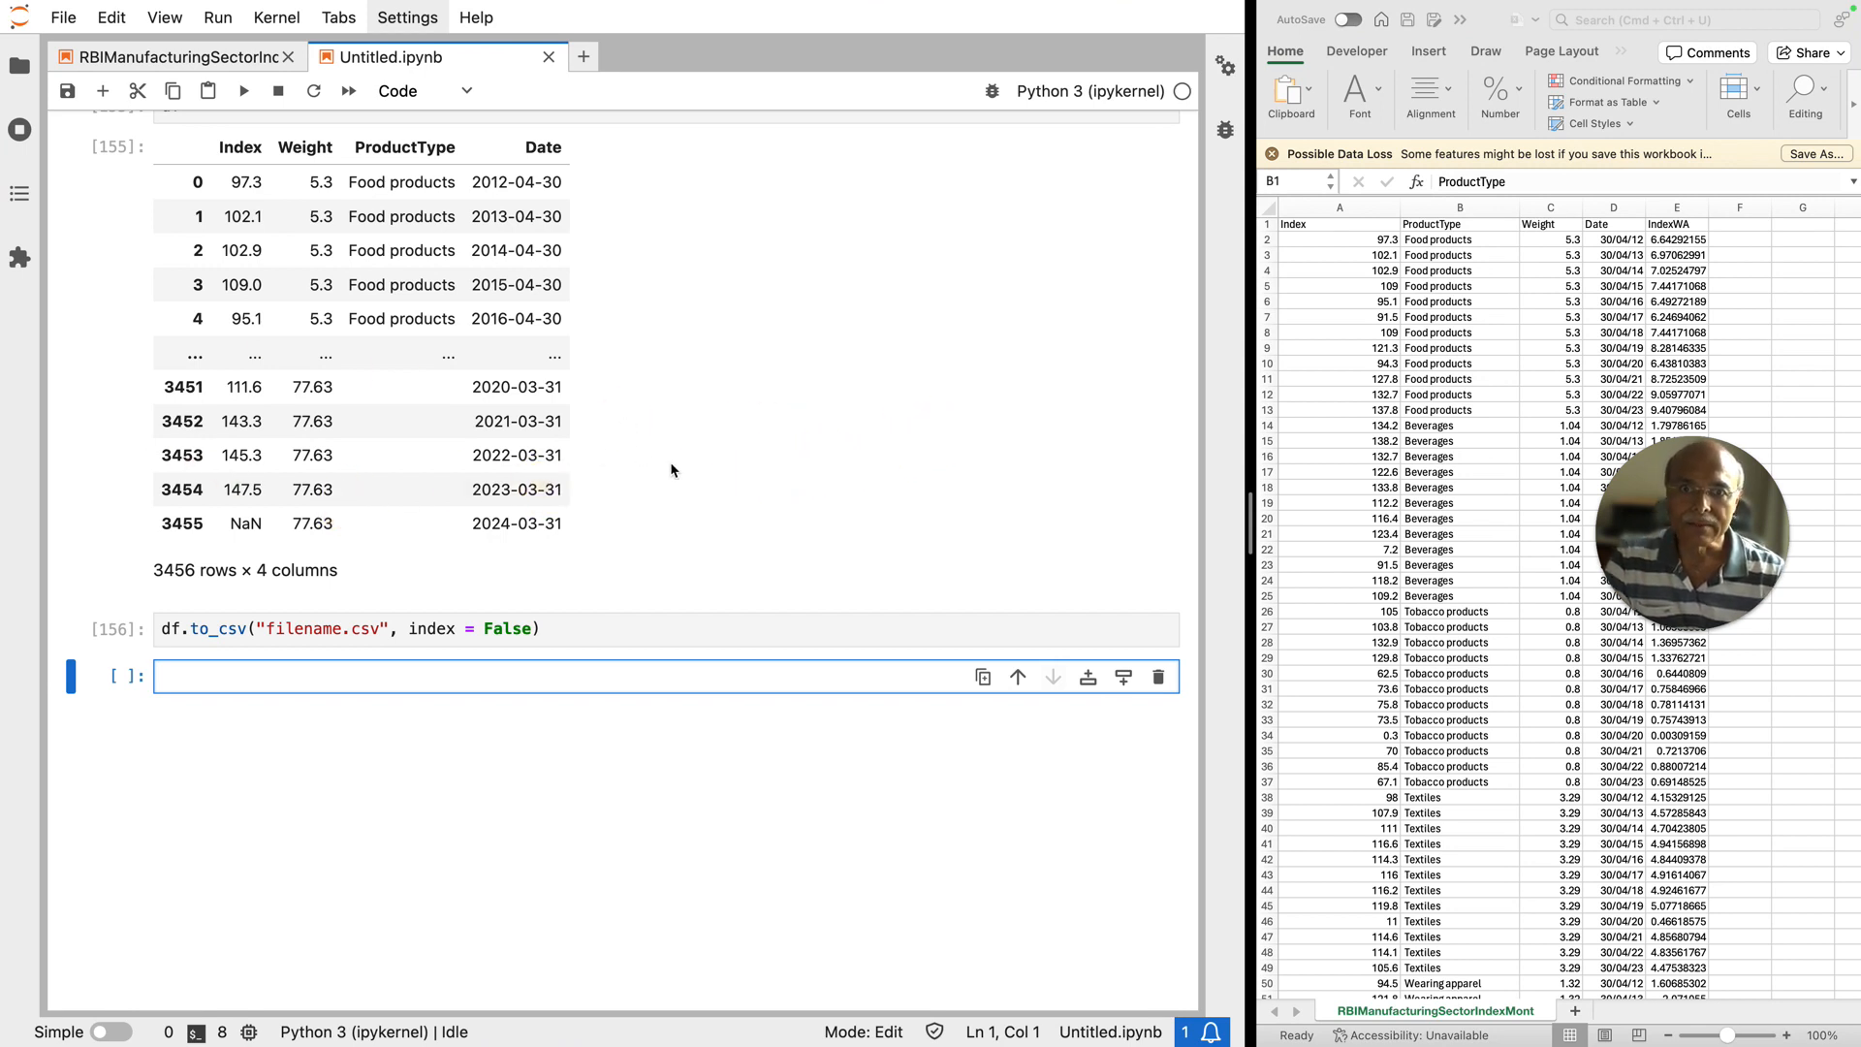
key(Escape)
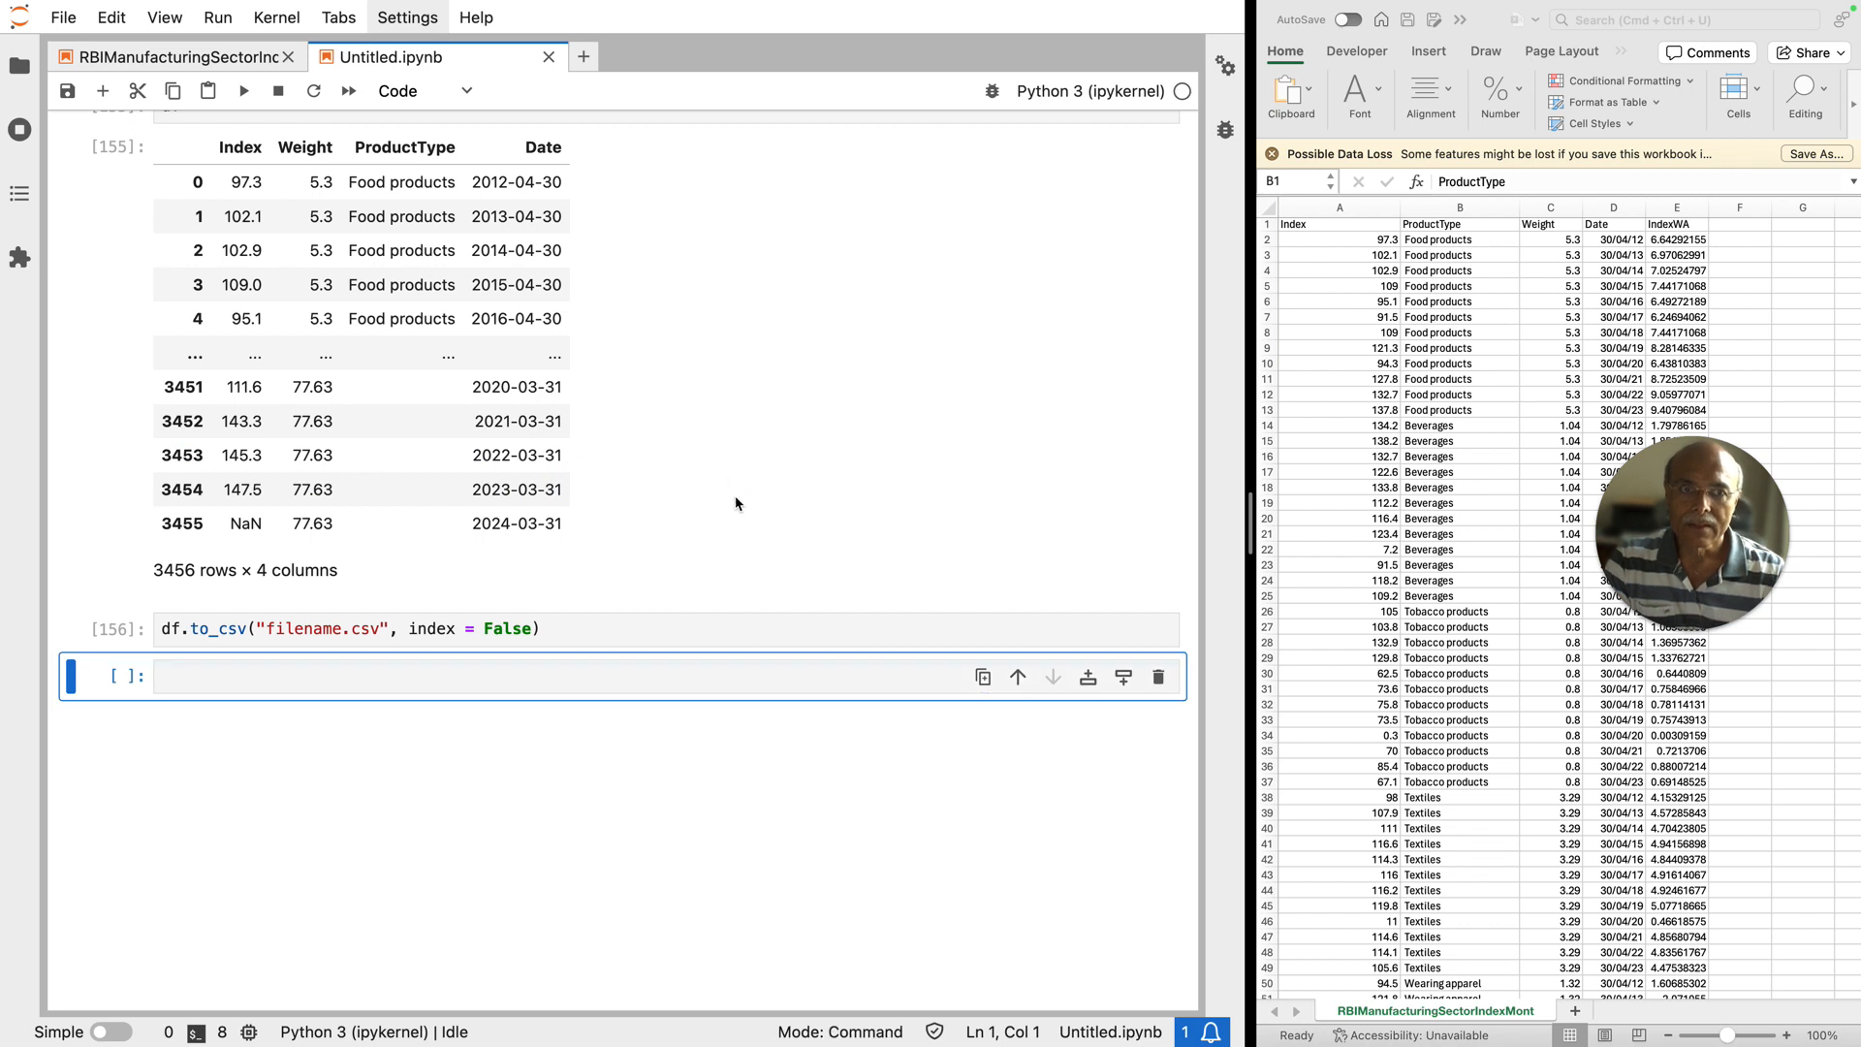
Step: Leave the split view of the notebook and Excel, and close the RBIManufacturingSectorIndexMonthly workbook
mouse_move(40, 6)
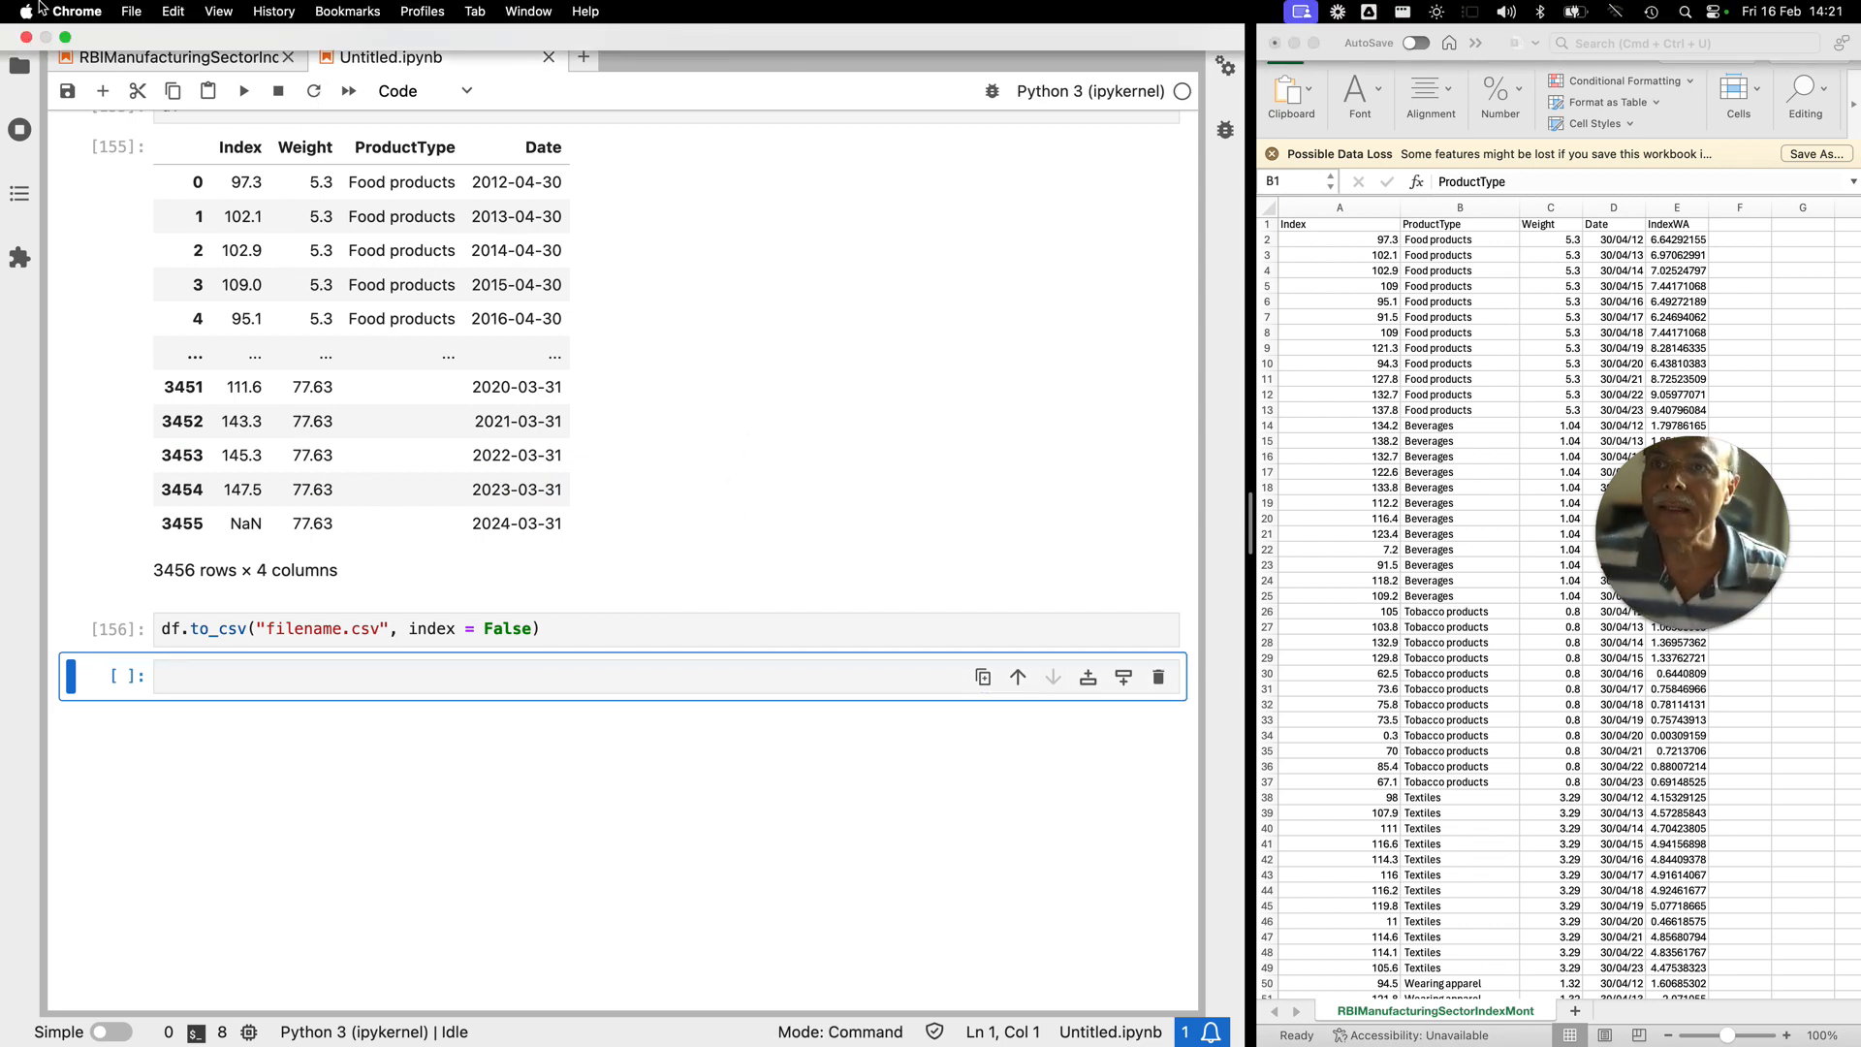
click(26, 36)
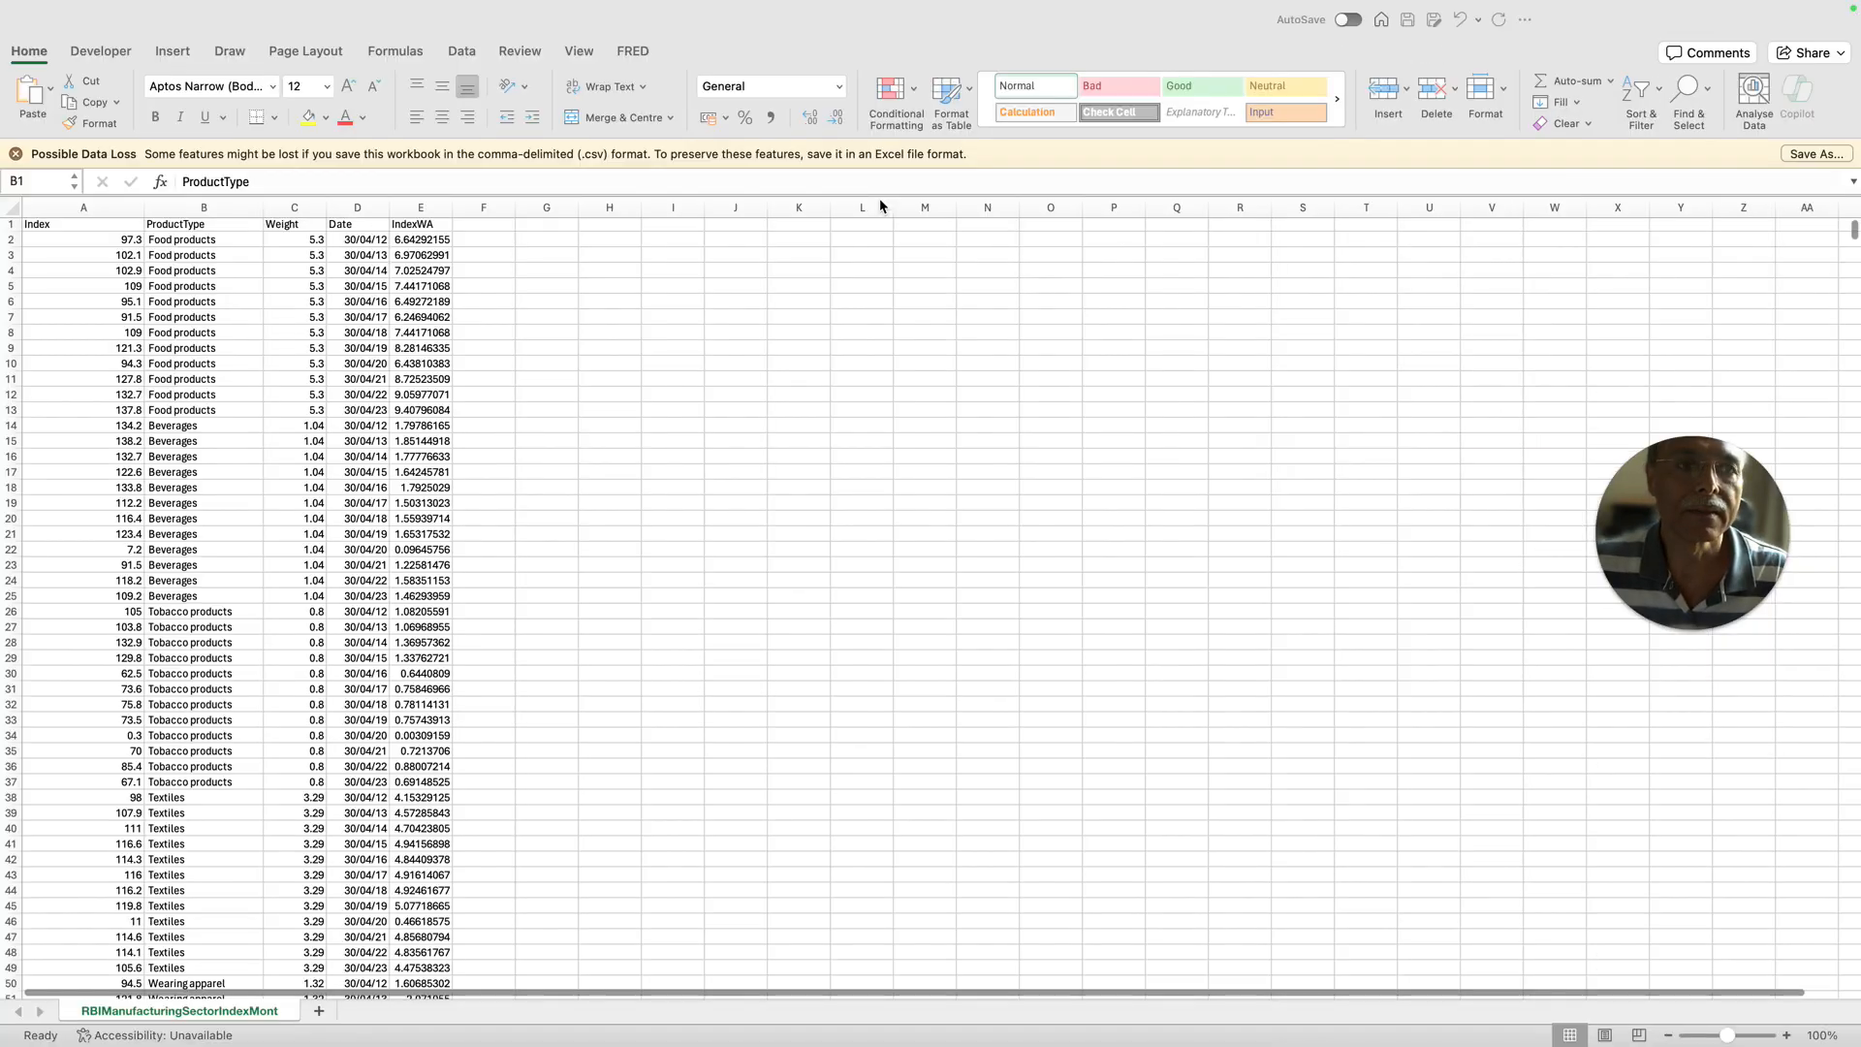
mouse_move(1, 1)
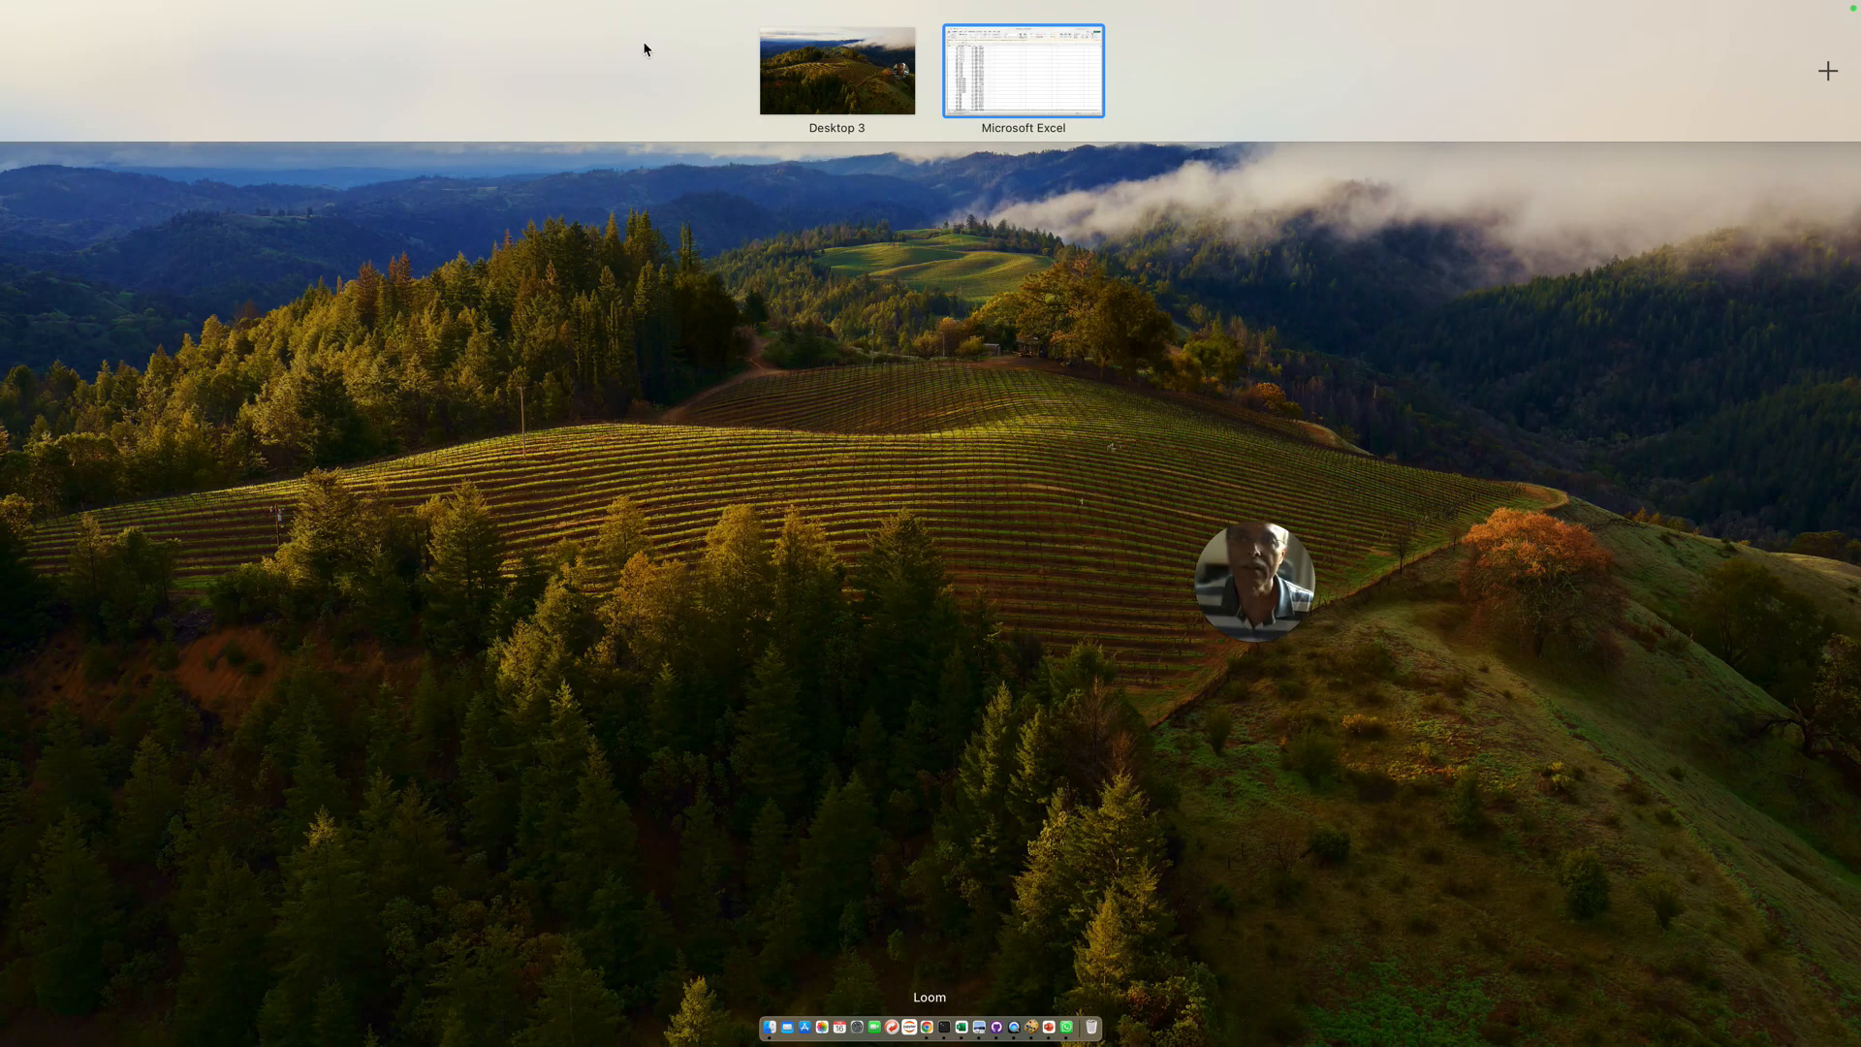
click(1017, 76)
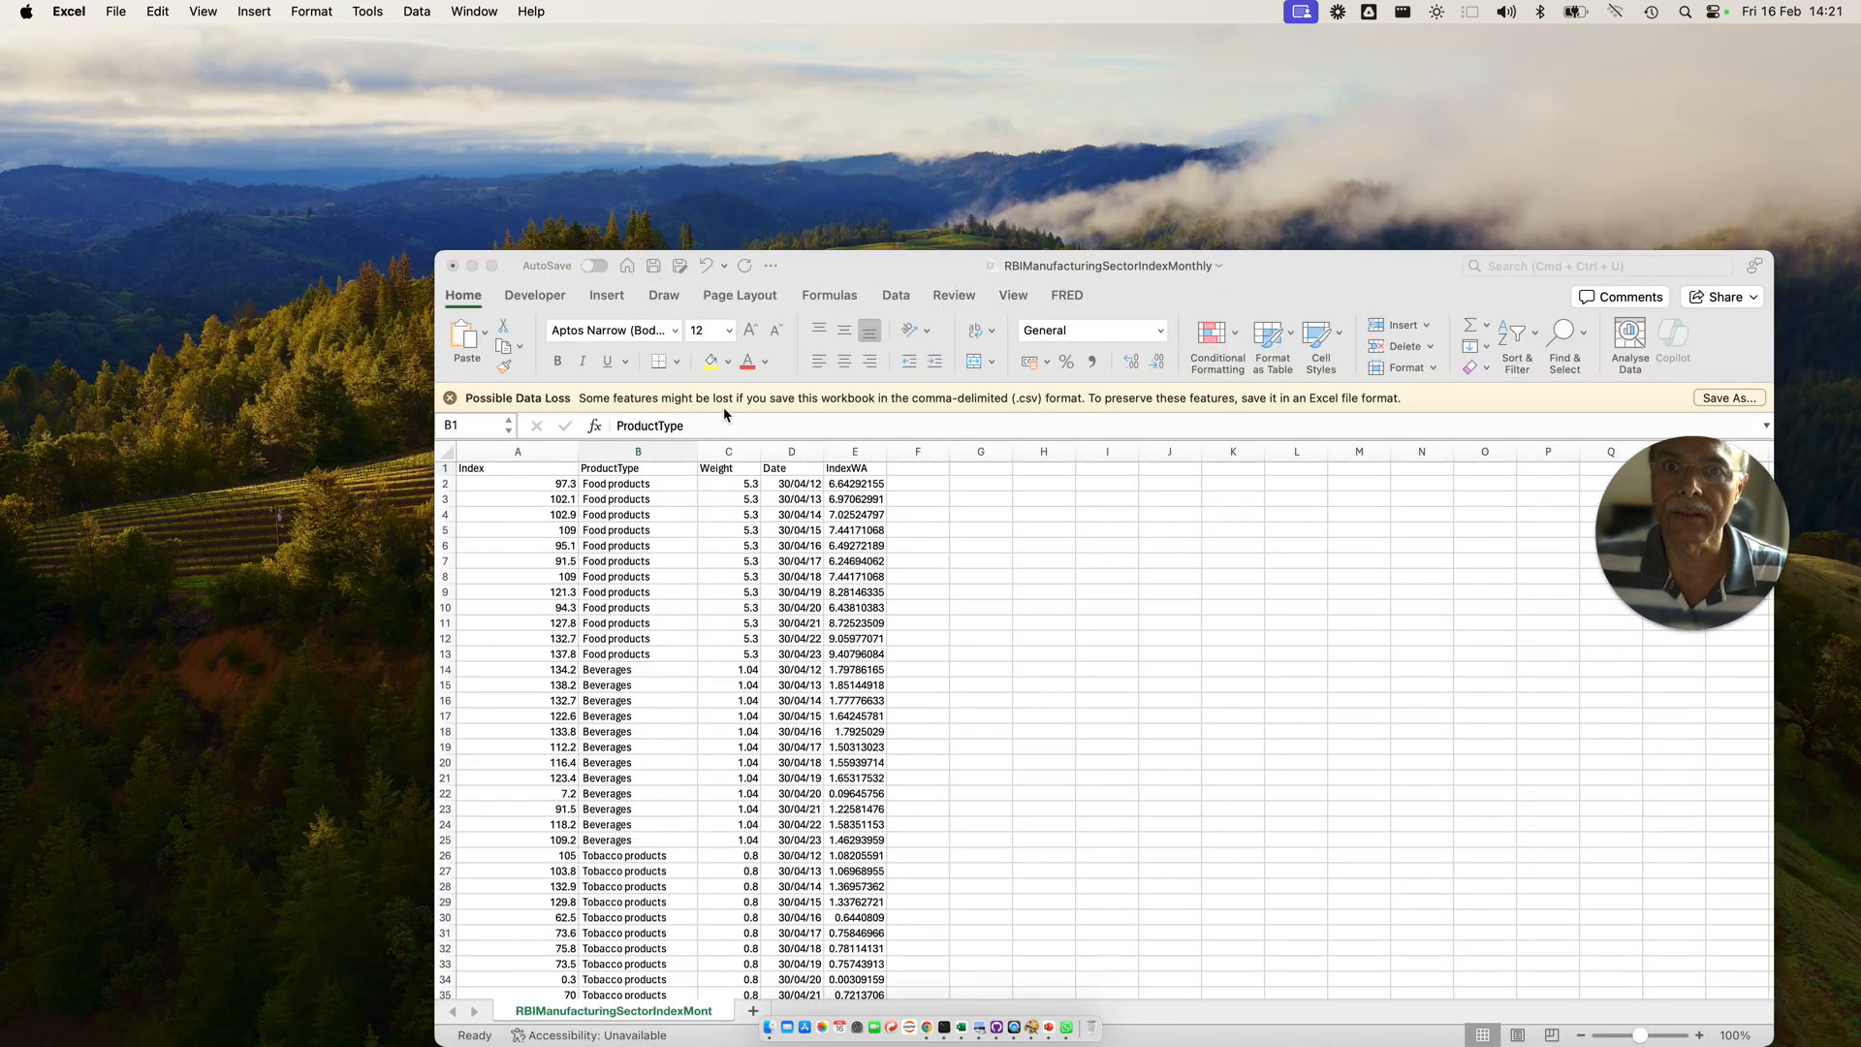
click(674, 485)
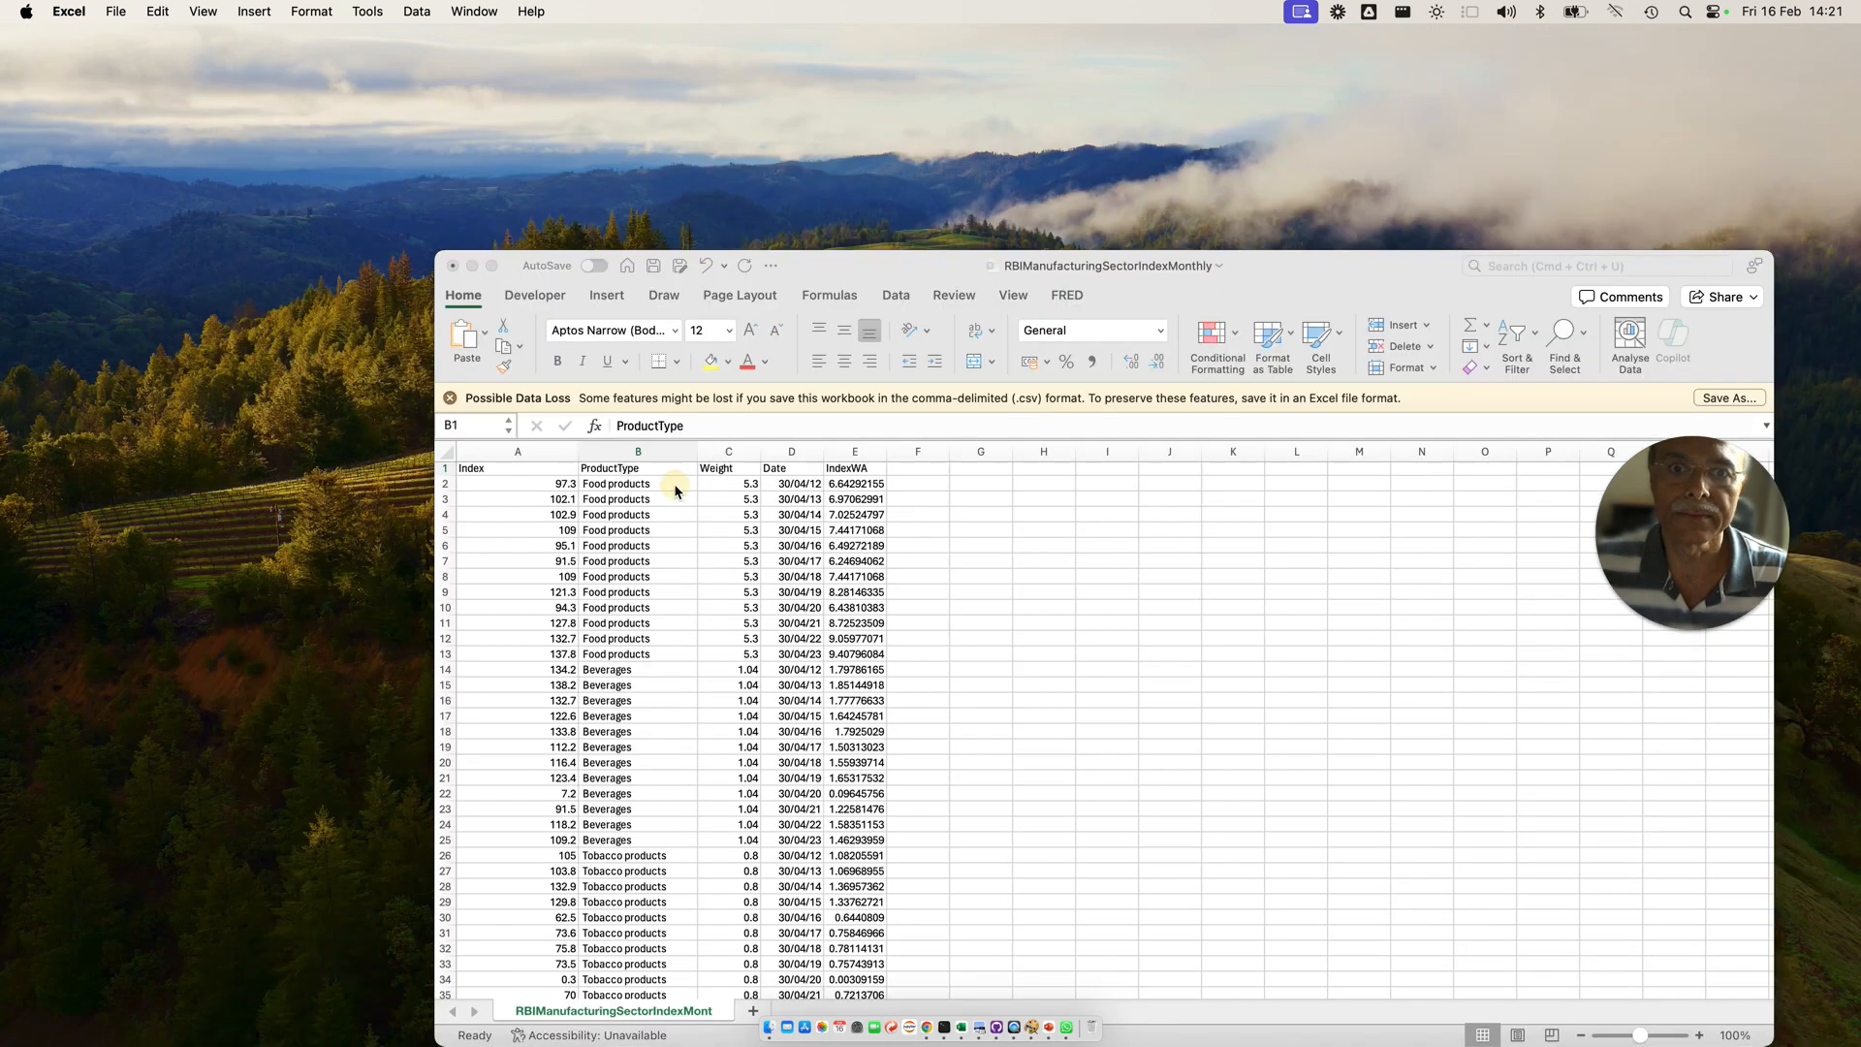
click(453, 266)
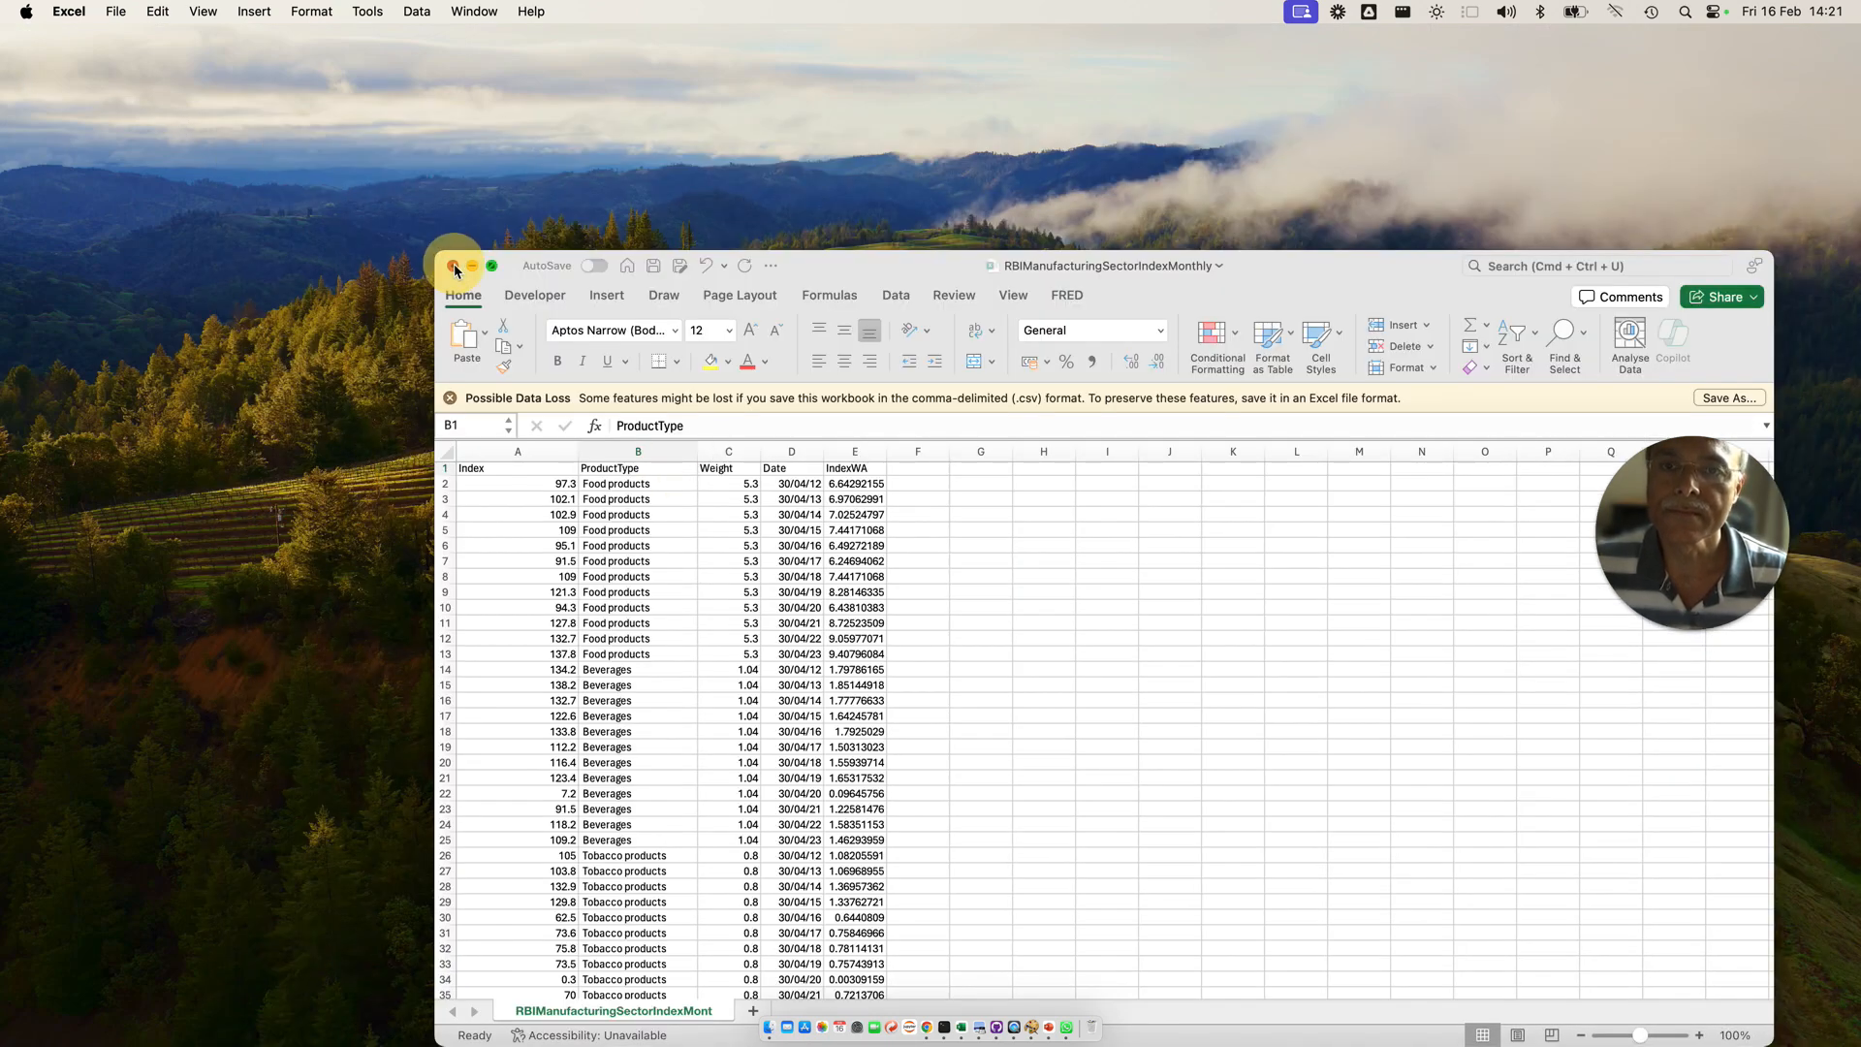
click(1111, 733)
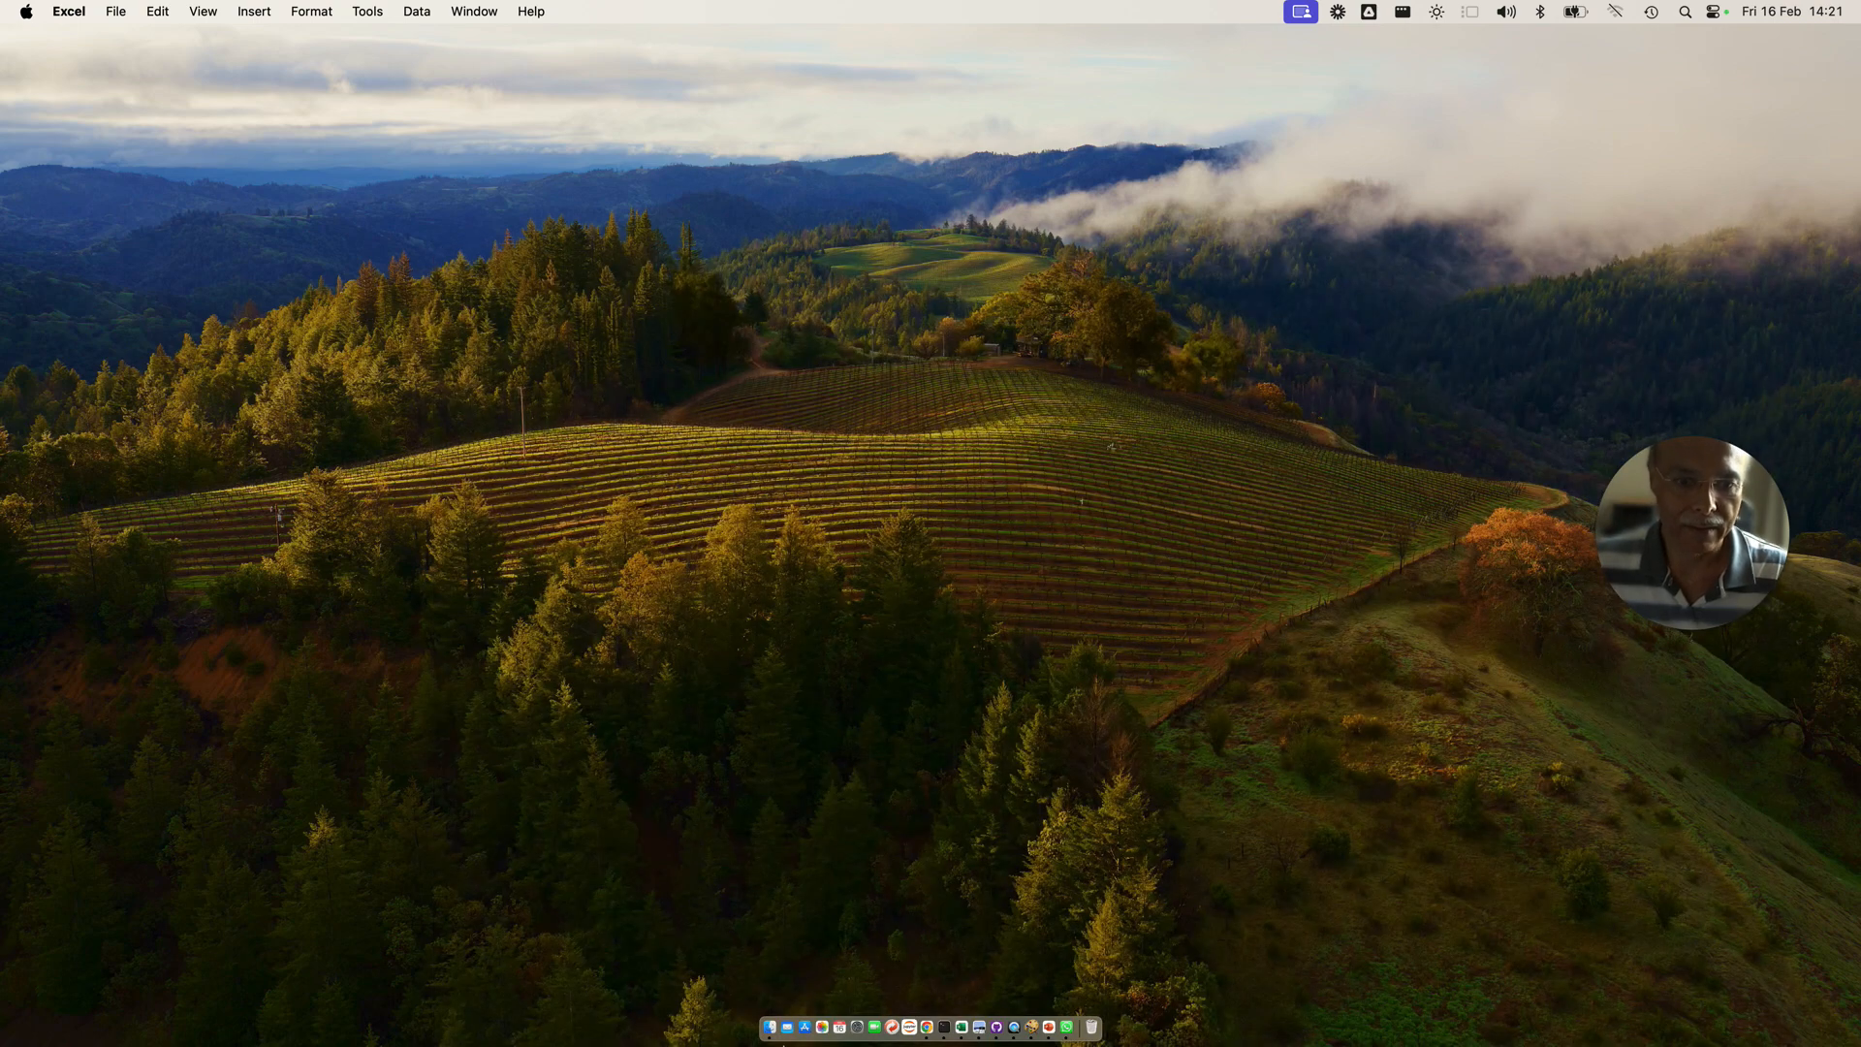
Step: Switch to Finder and go back through the Youtube_Uploads and 2024 folders to the parent folder holding the year folders
click(771, 1028)
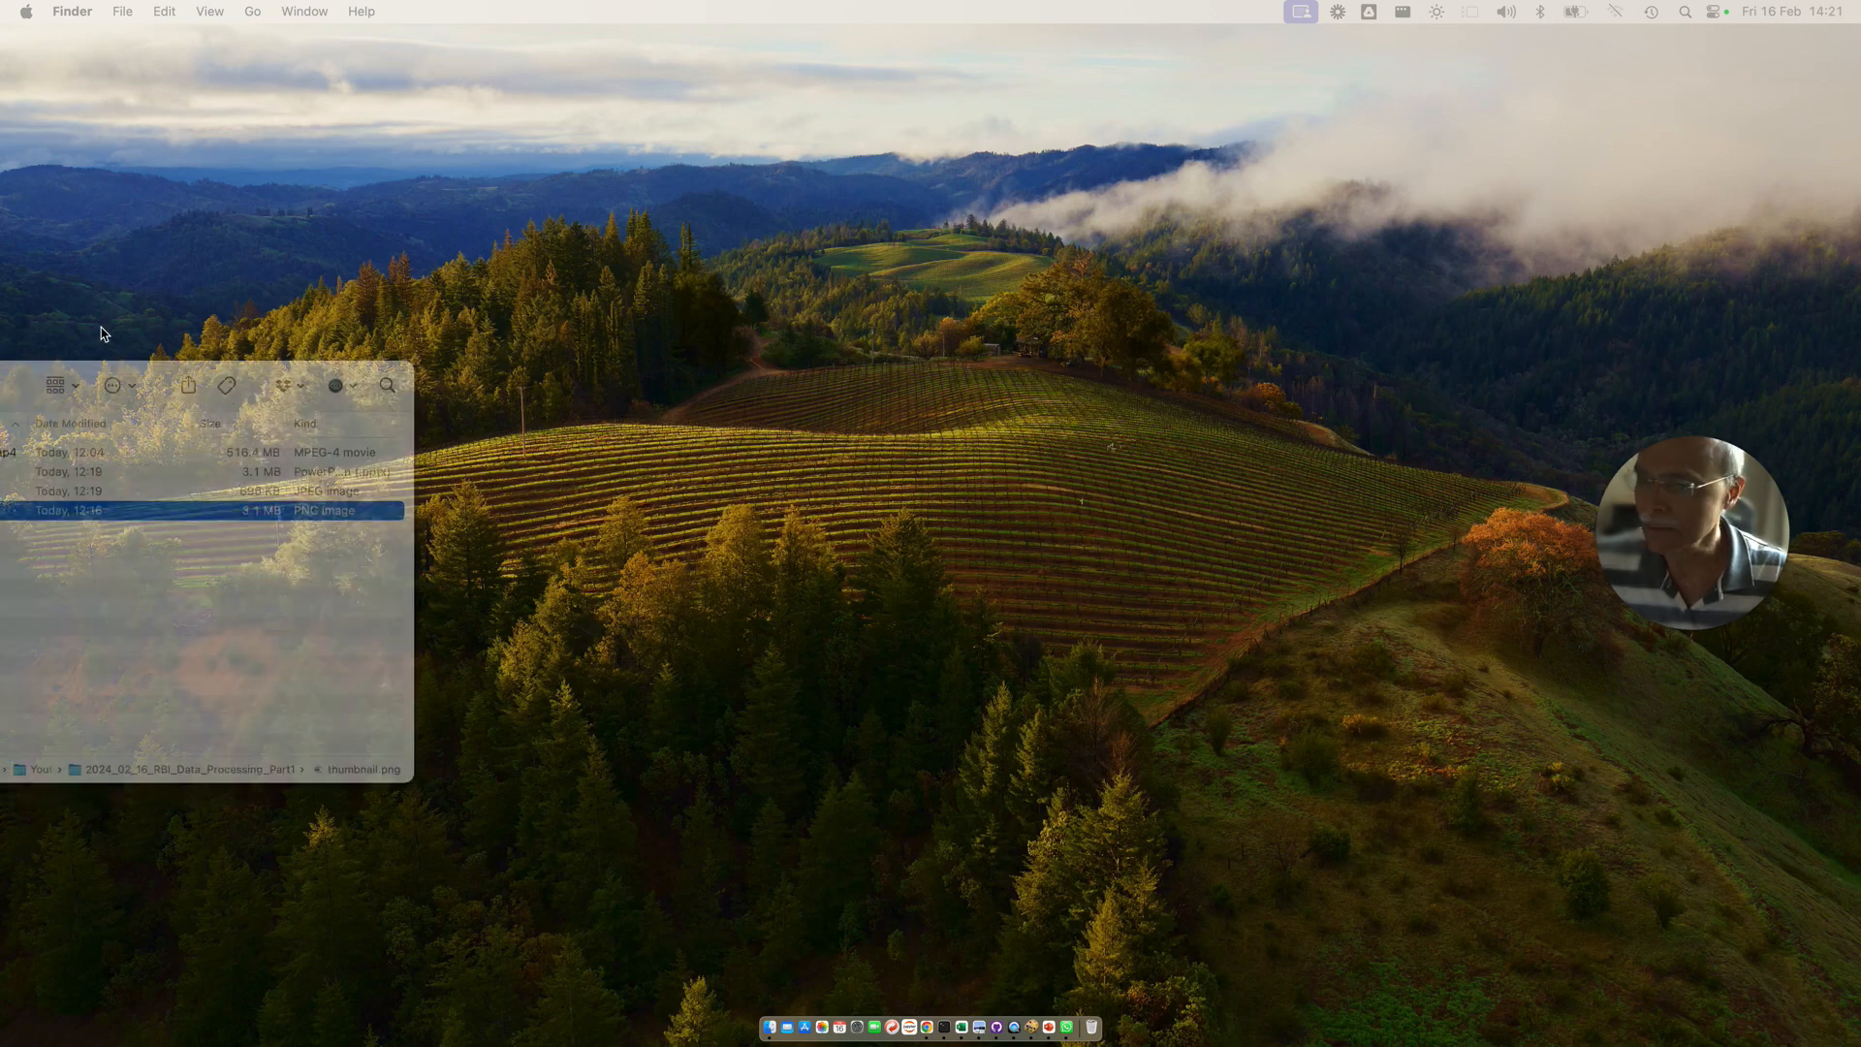
click(404, 281)
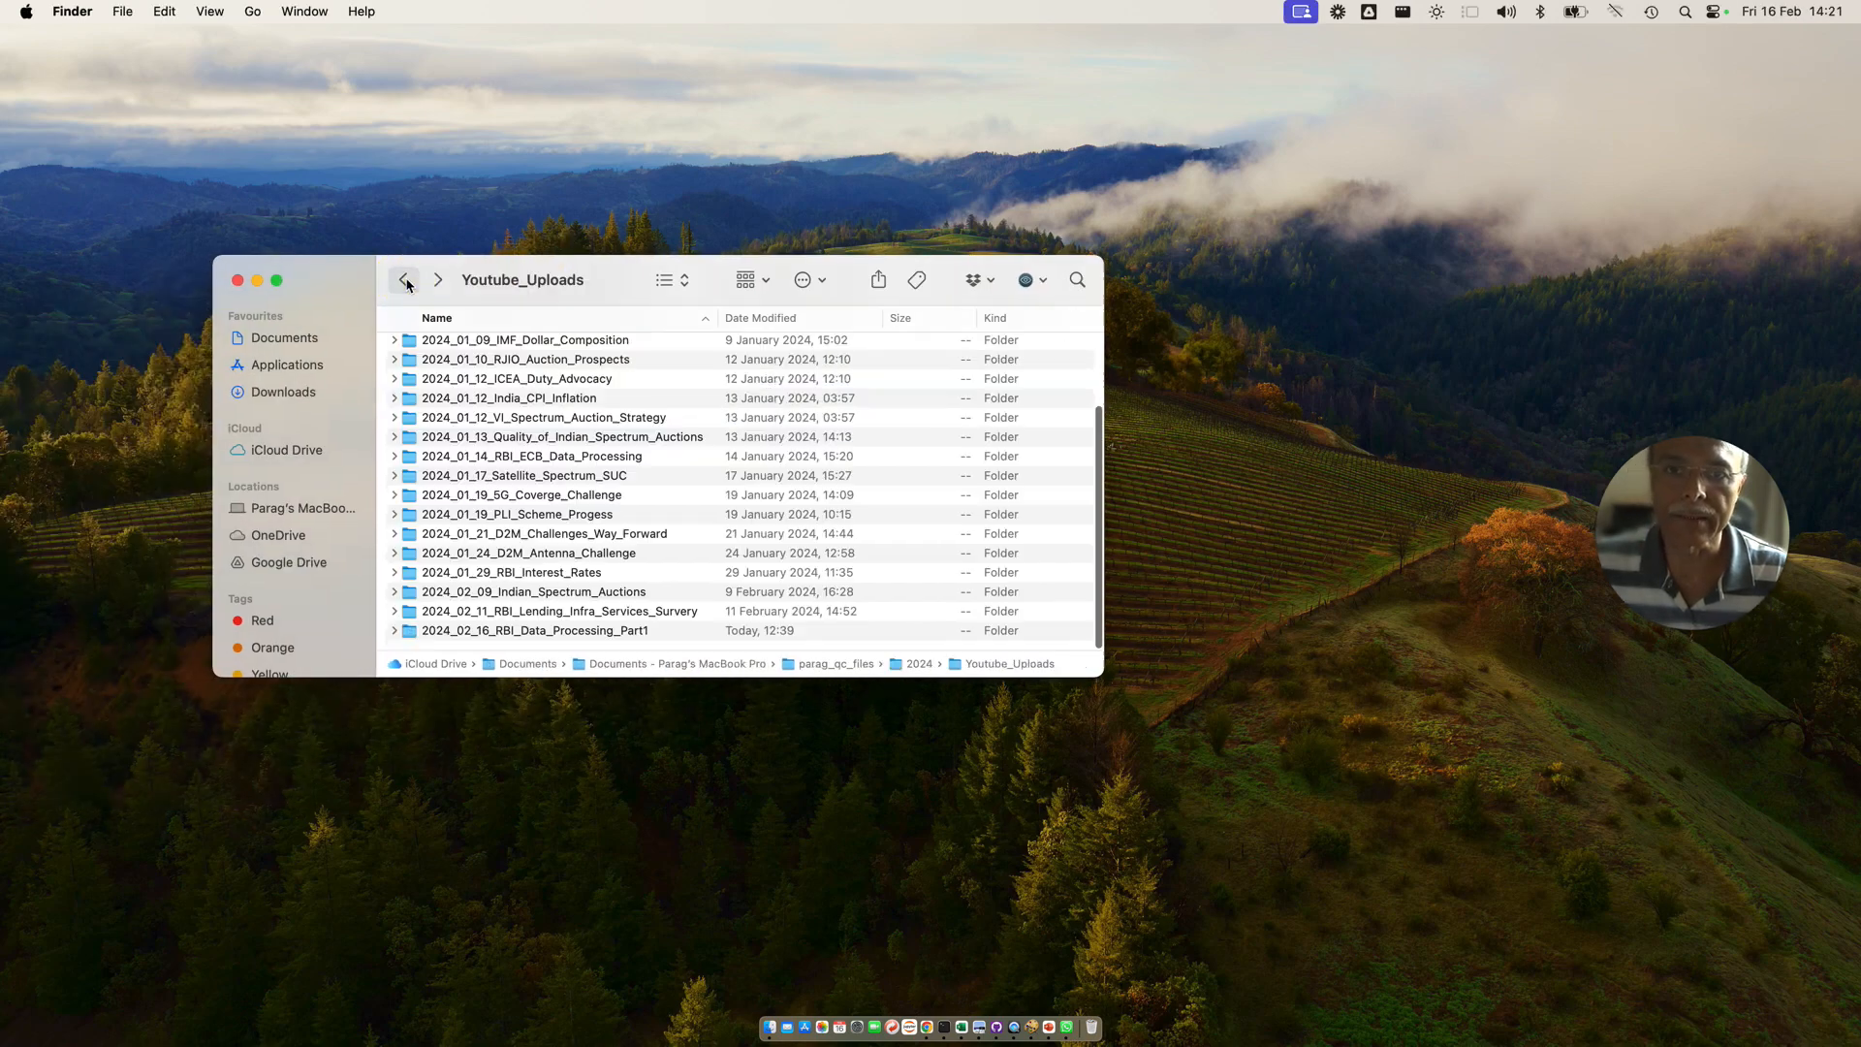
scroll(485, 398, up, 5)
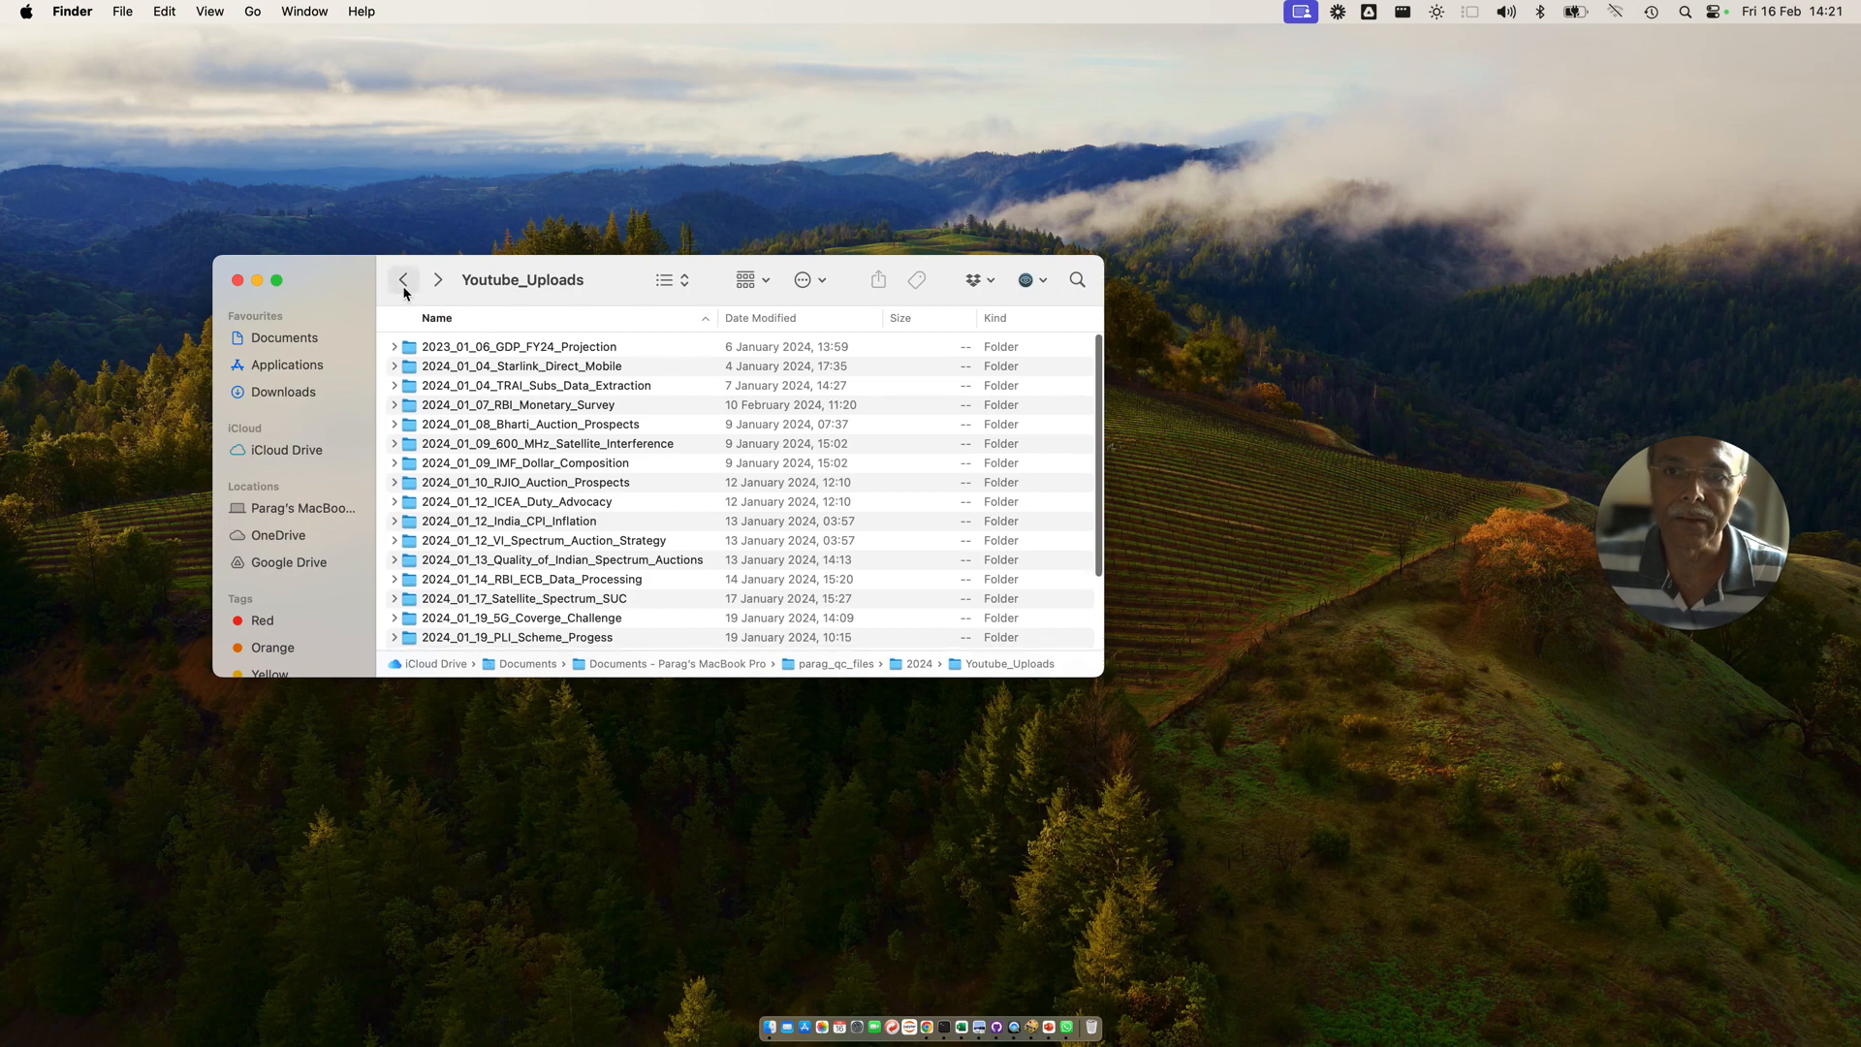
click(404, 281)
right_click(404, 283)
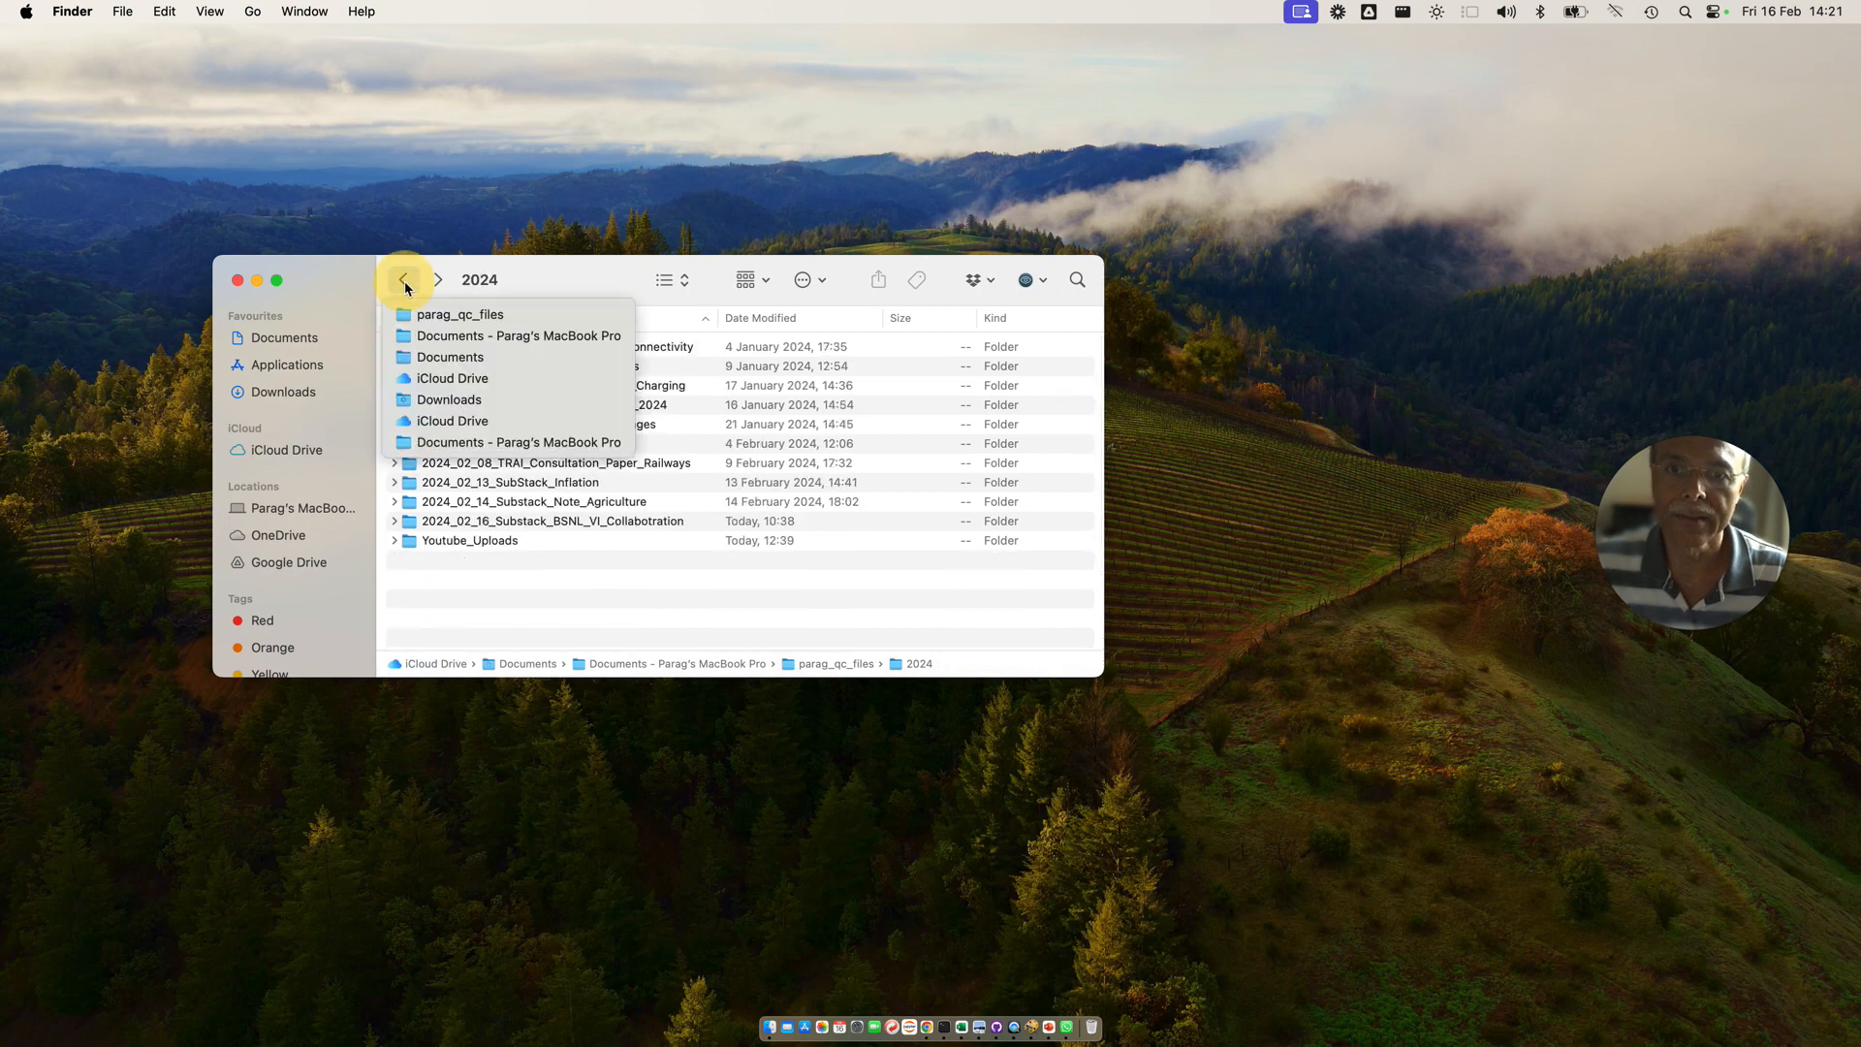
click(447, 315)
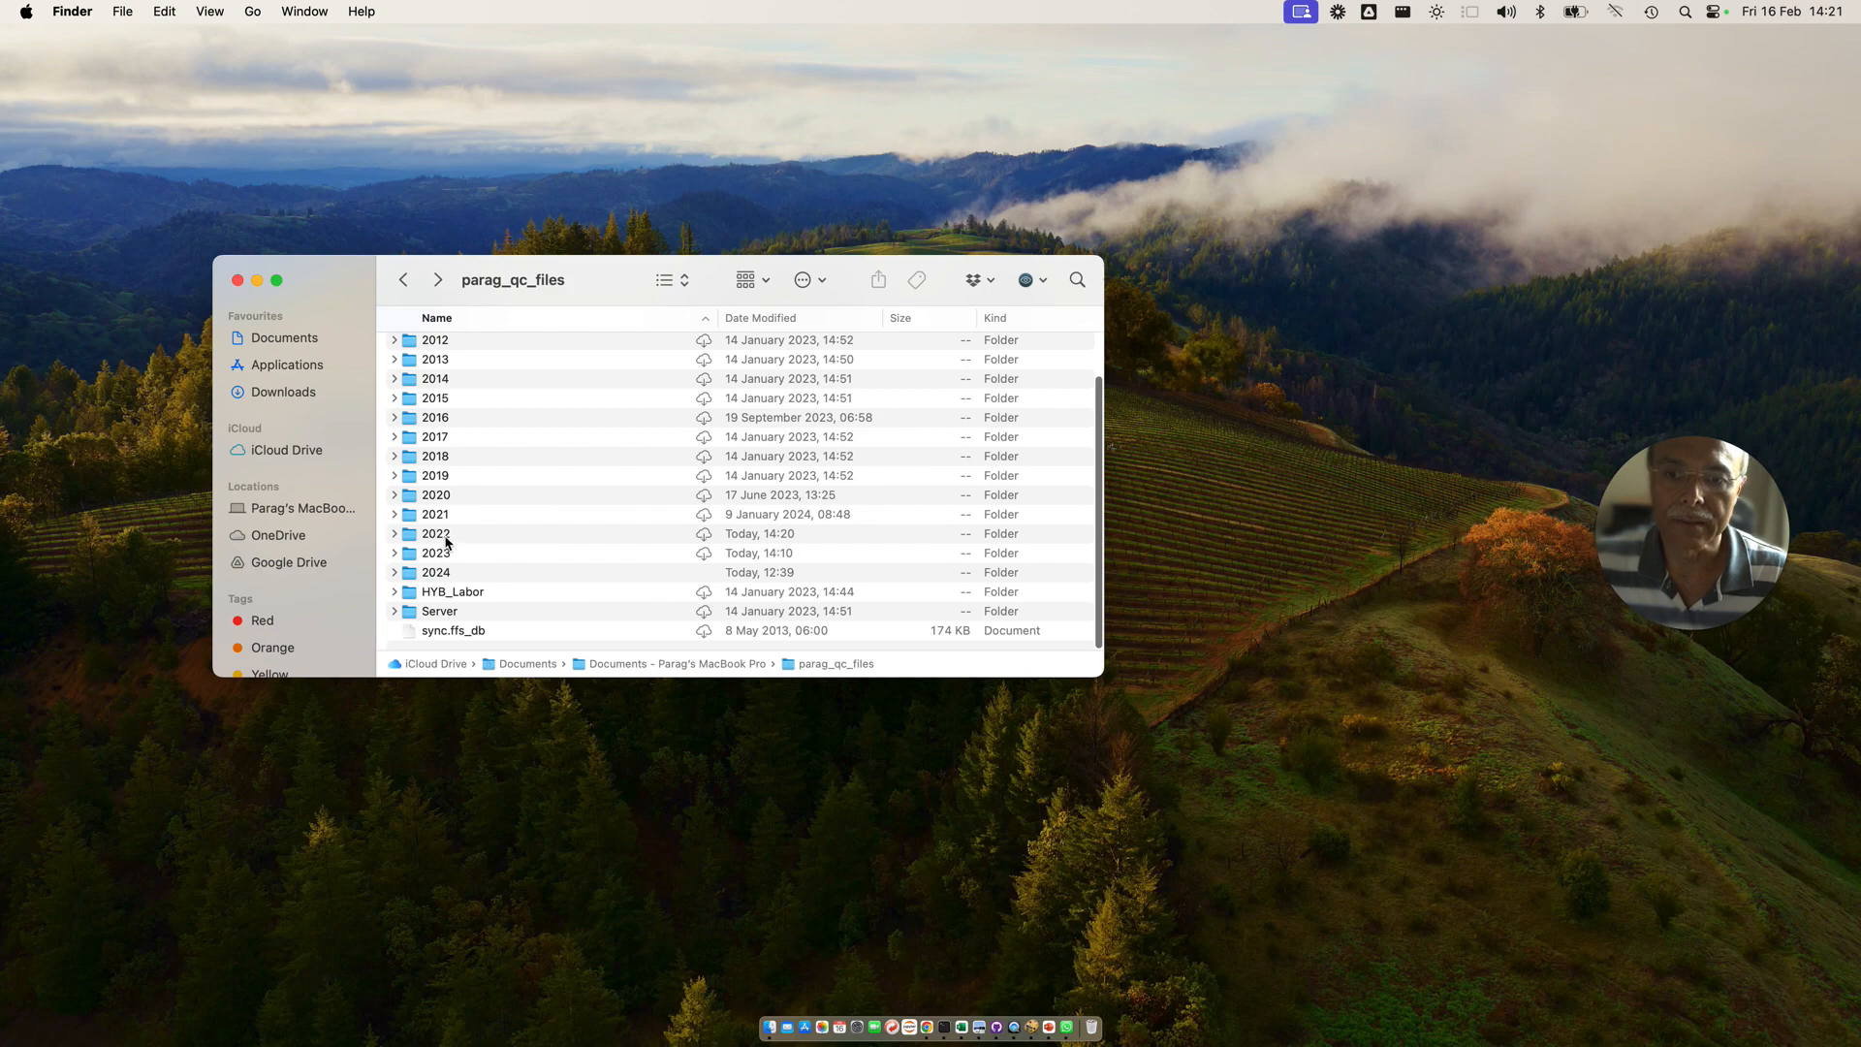
Step: Open the 03_RBI_New folder inside 2022_11_26_New_Data_Processing in the 2022 folder
double_click(437, 535)
double_click(585, 611)
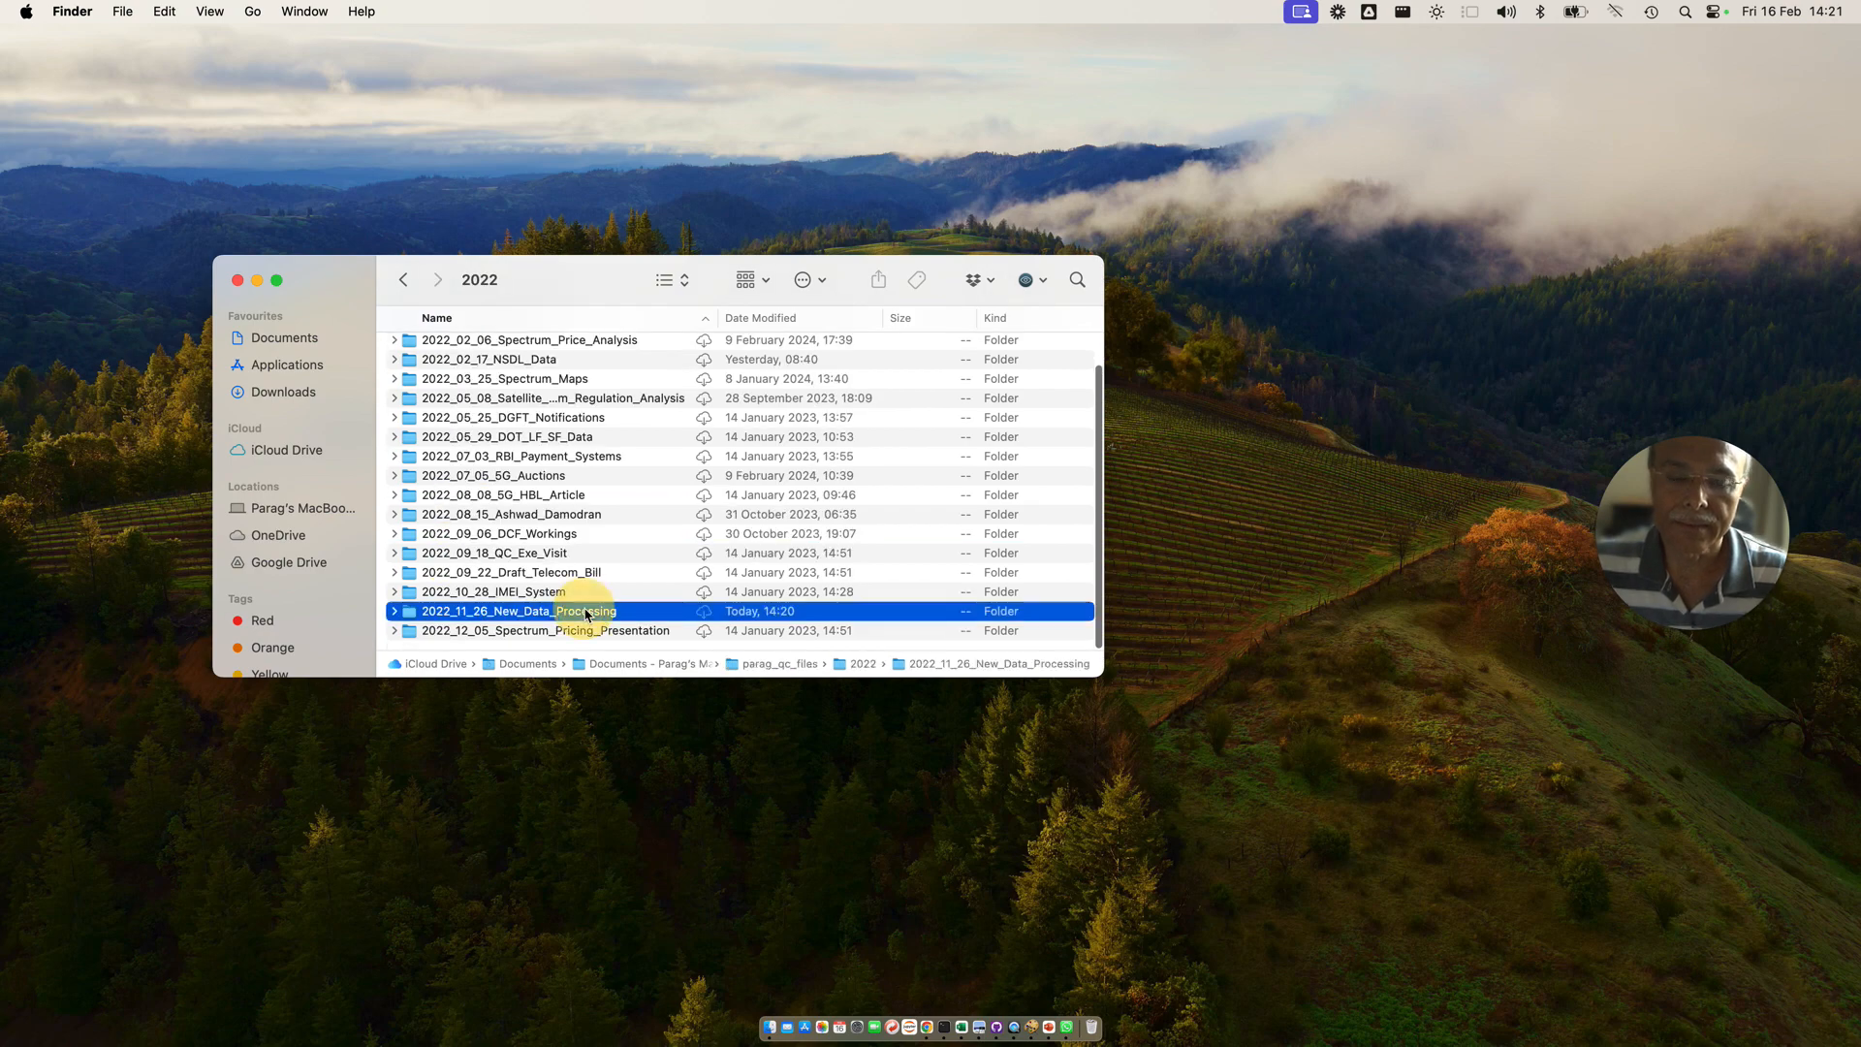
scroll(549, 508, down, 5)
scroll(545, 512, up, 5)
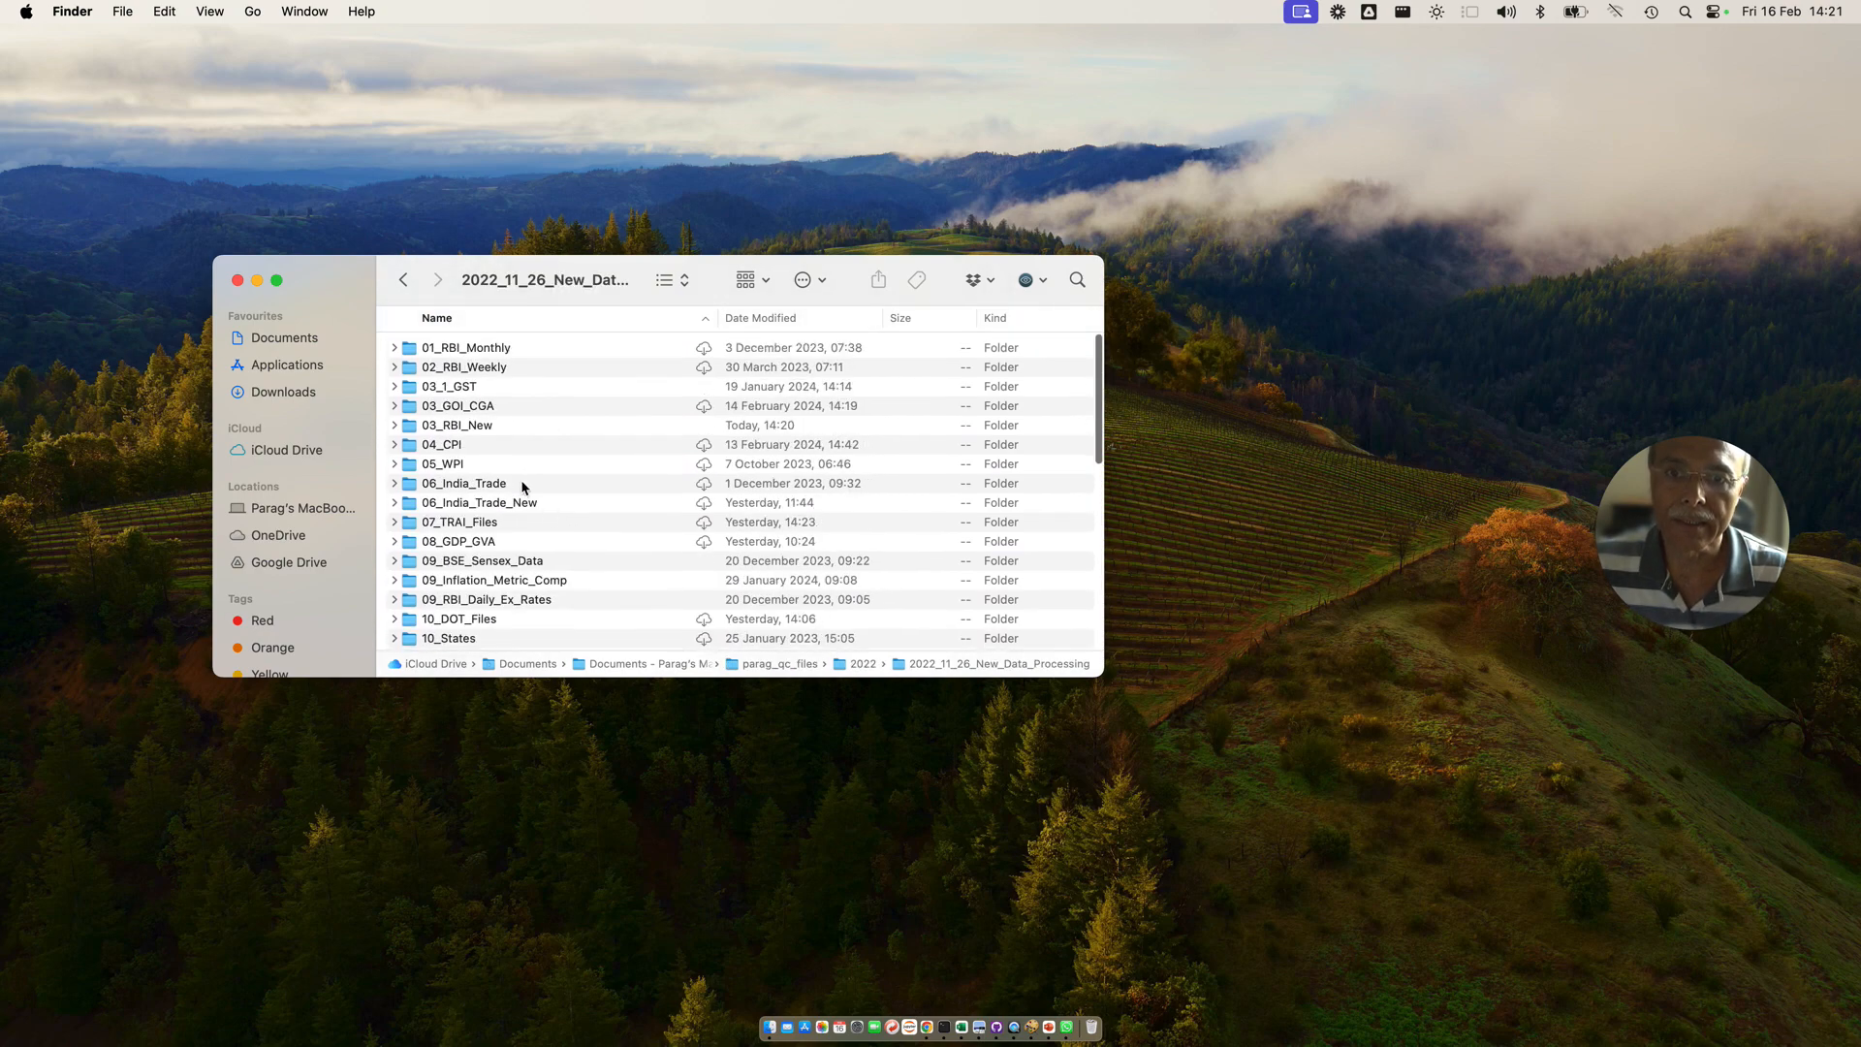
double_click(466, 425)
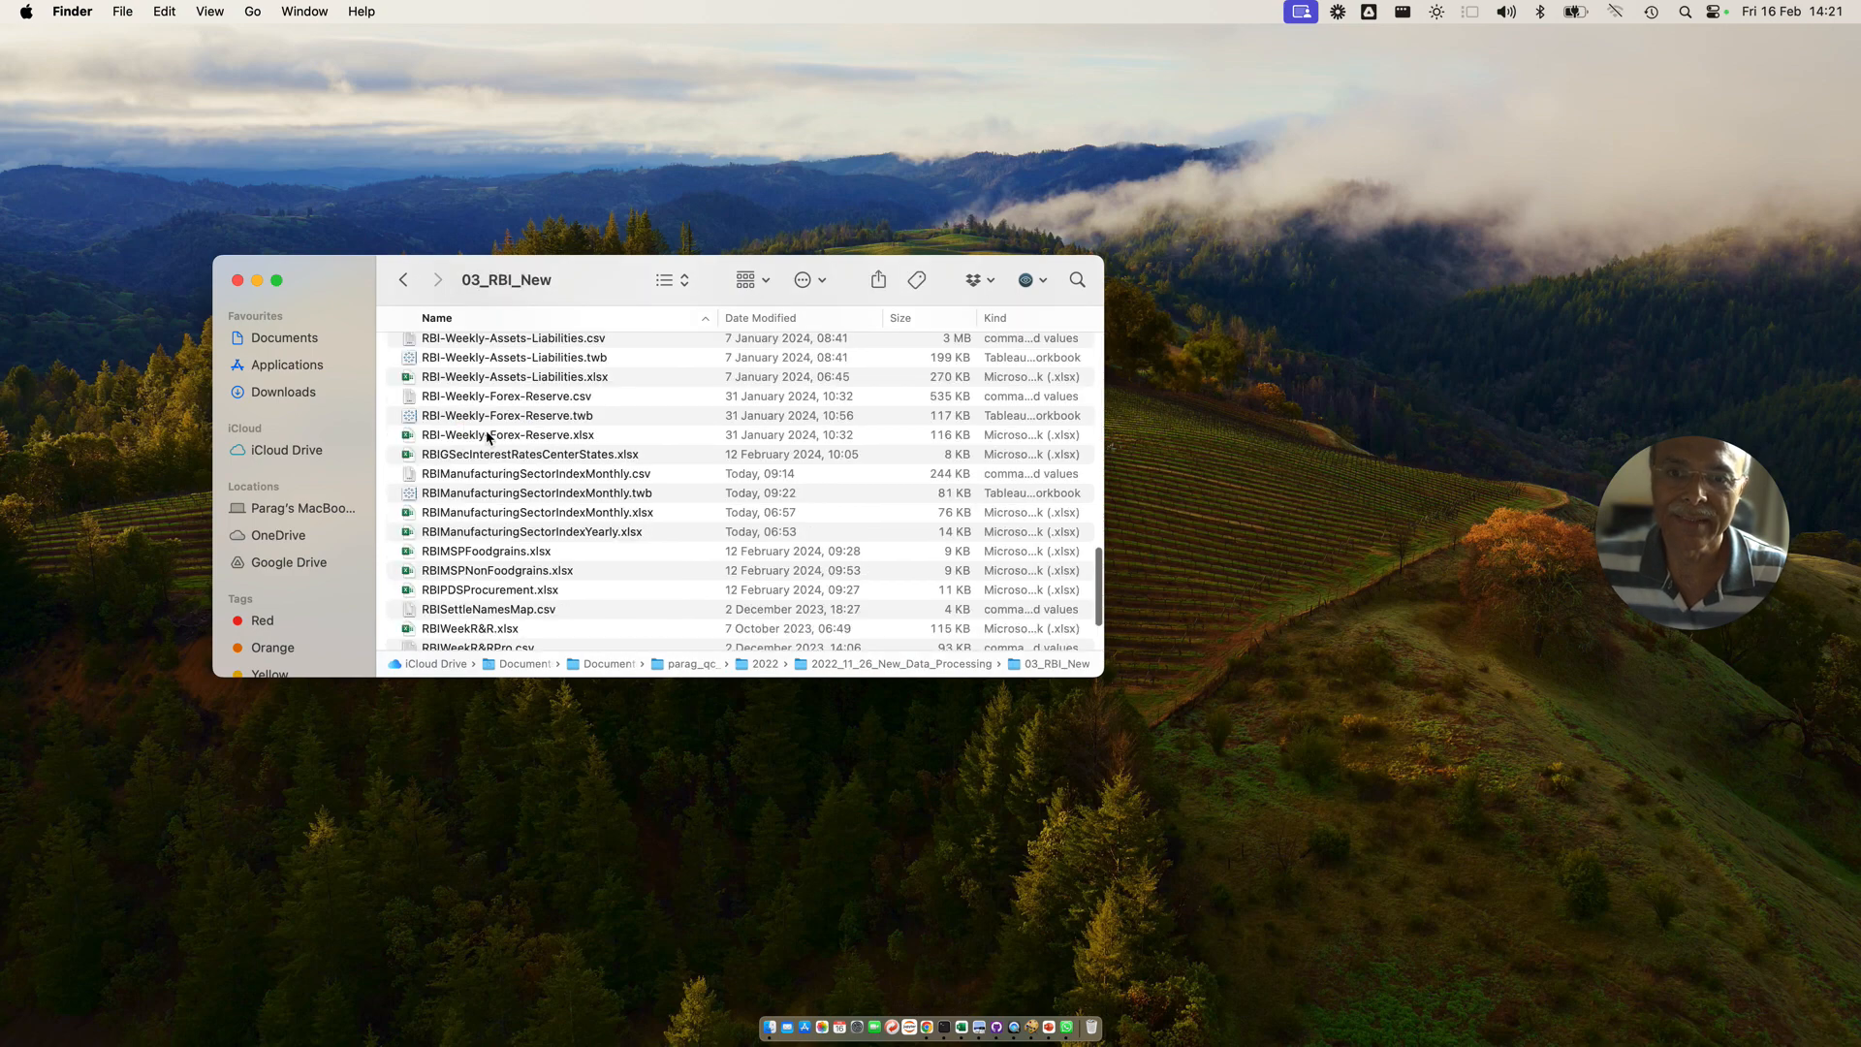
Step: Find the exported filename.csv in the 03_RBI_New folder and open it in Excel
scroll(581, 514, down, 10)
scroll(527, 596, up, 2)
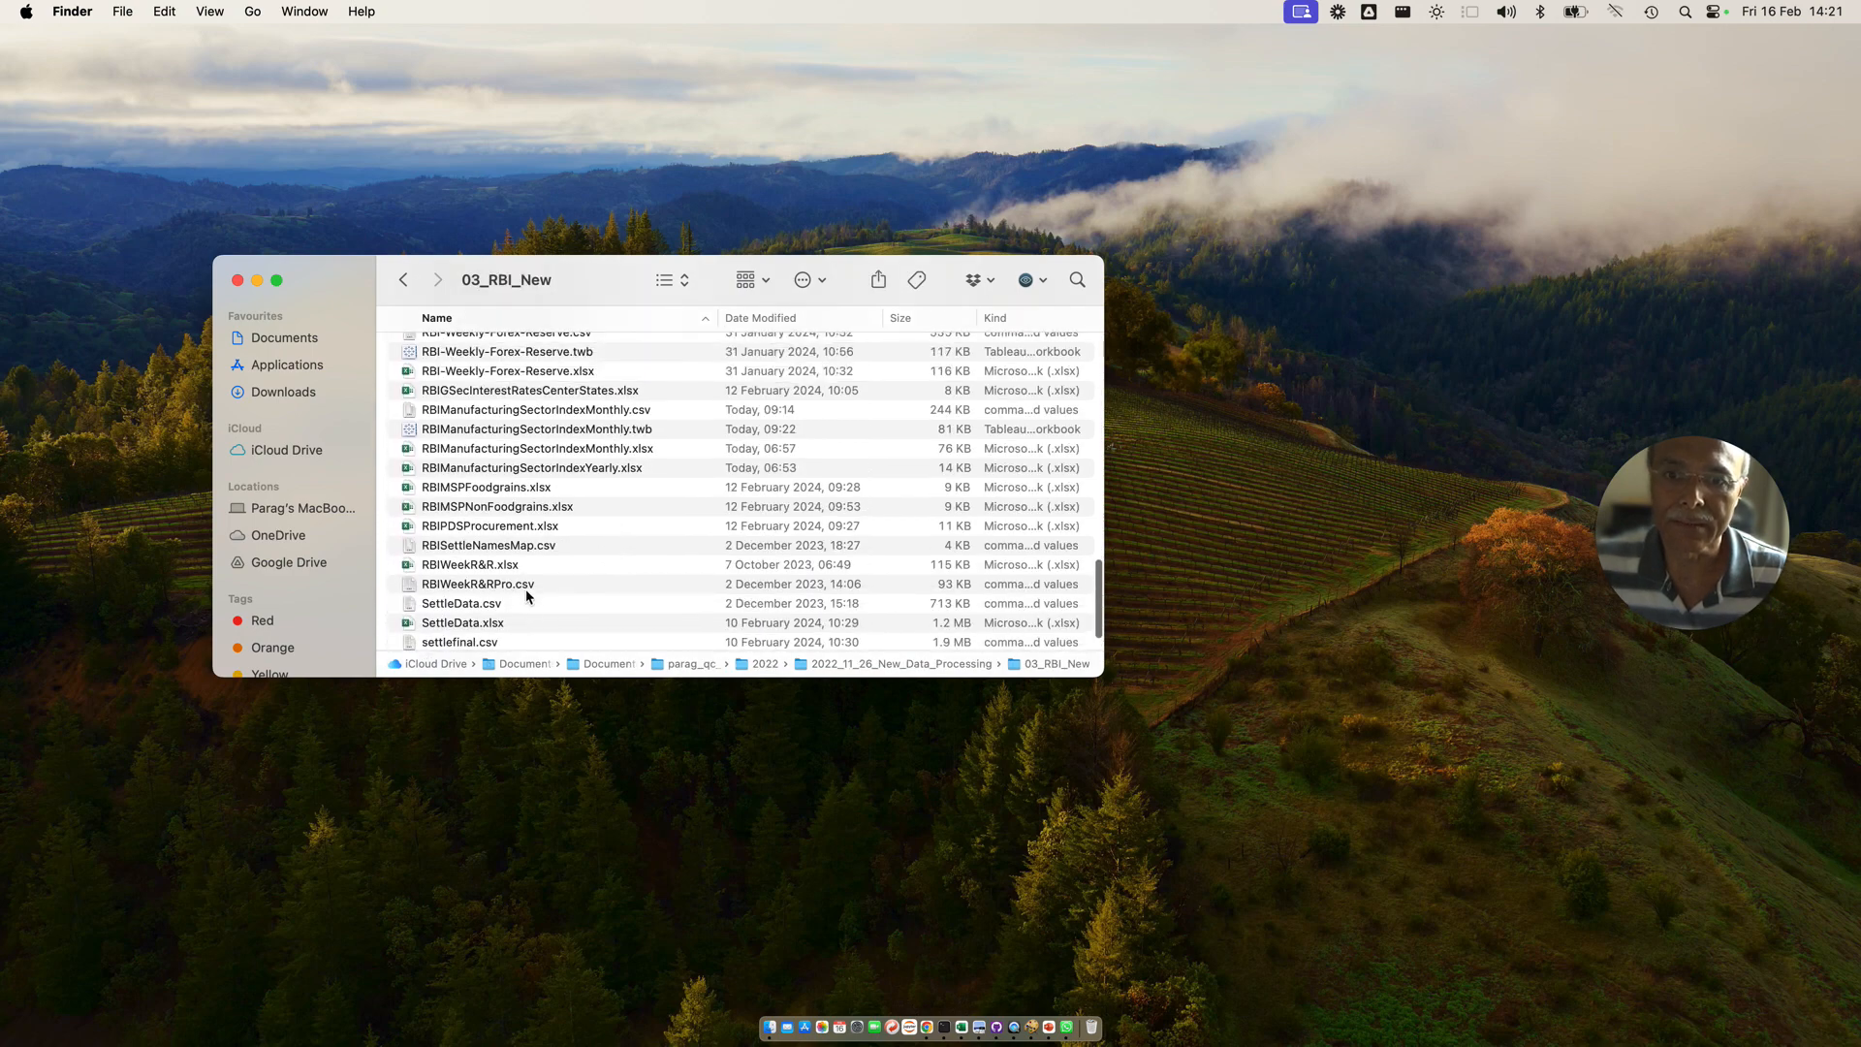
scroll(528, 595, up, 10)
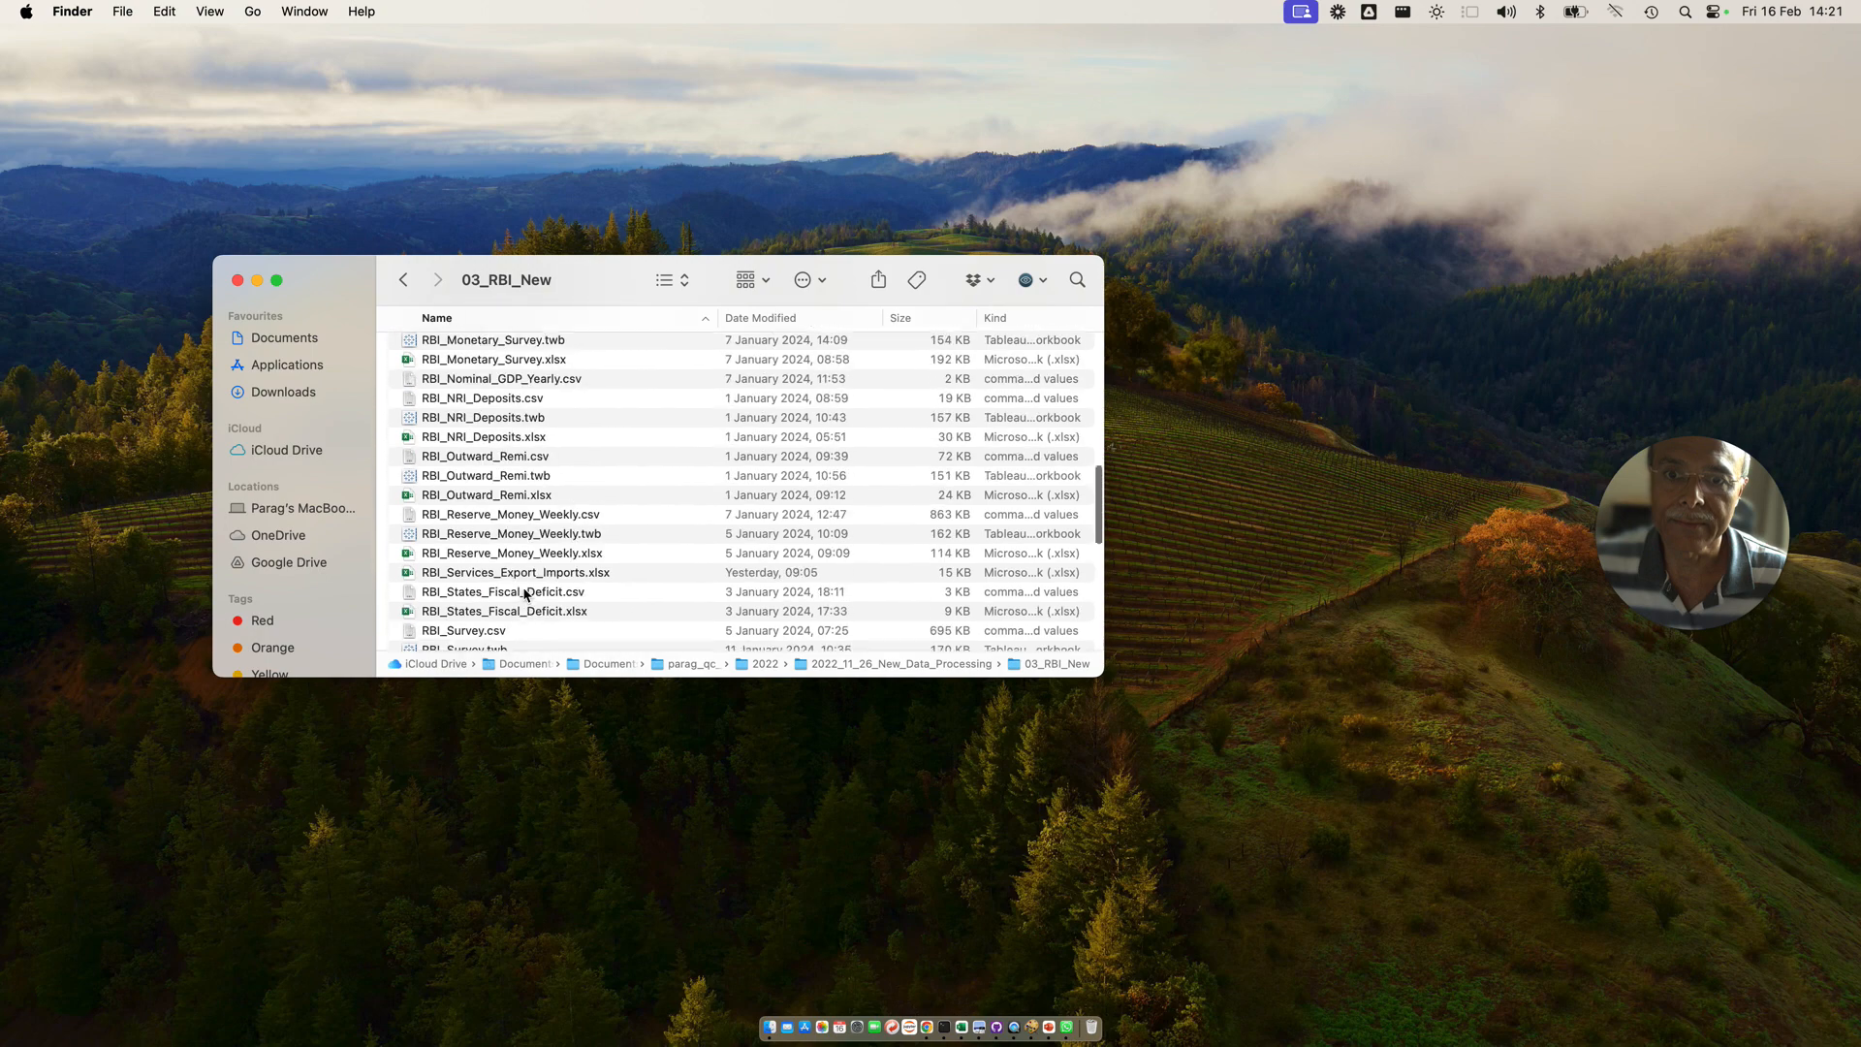
scroll(524, 594, up, 10)
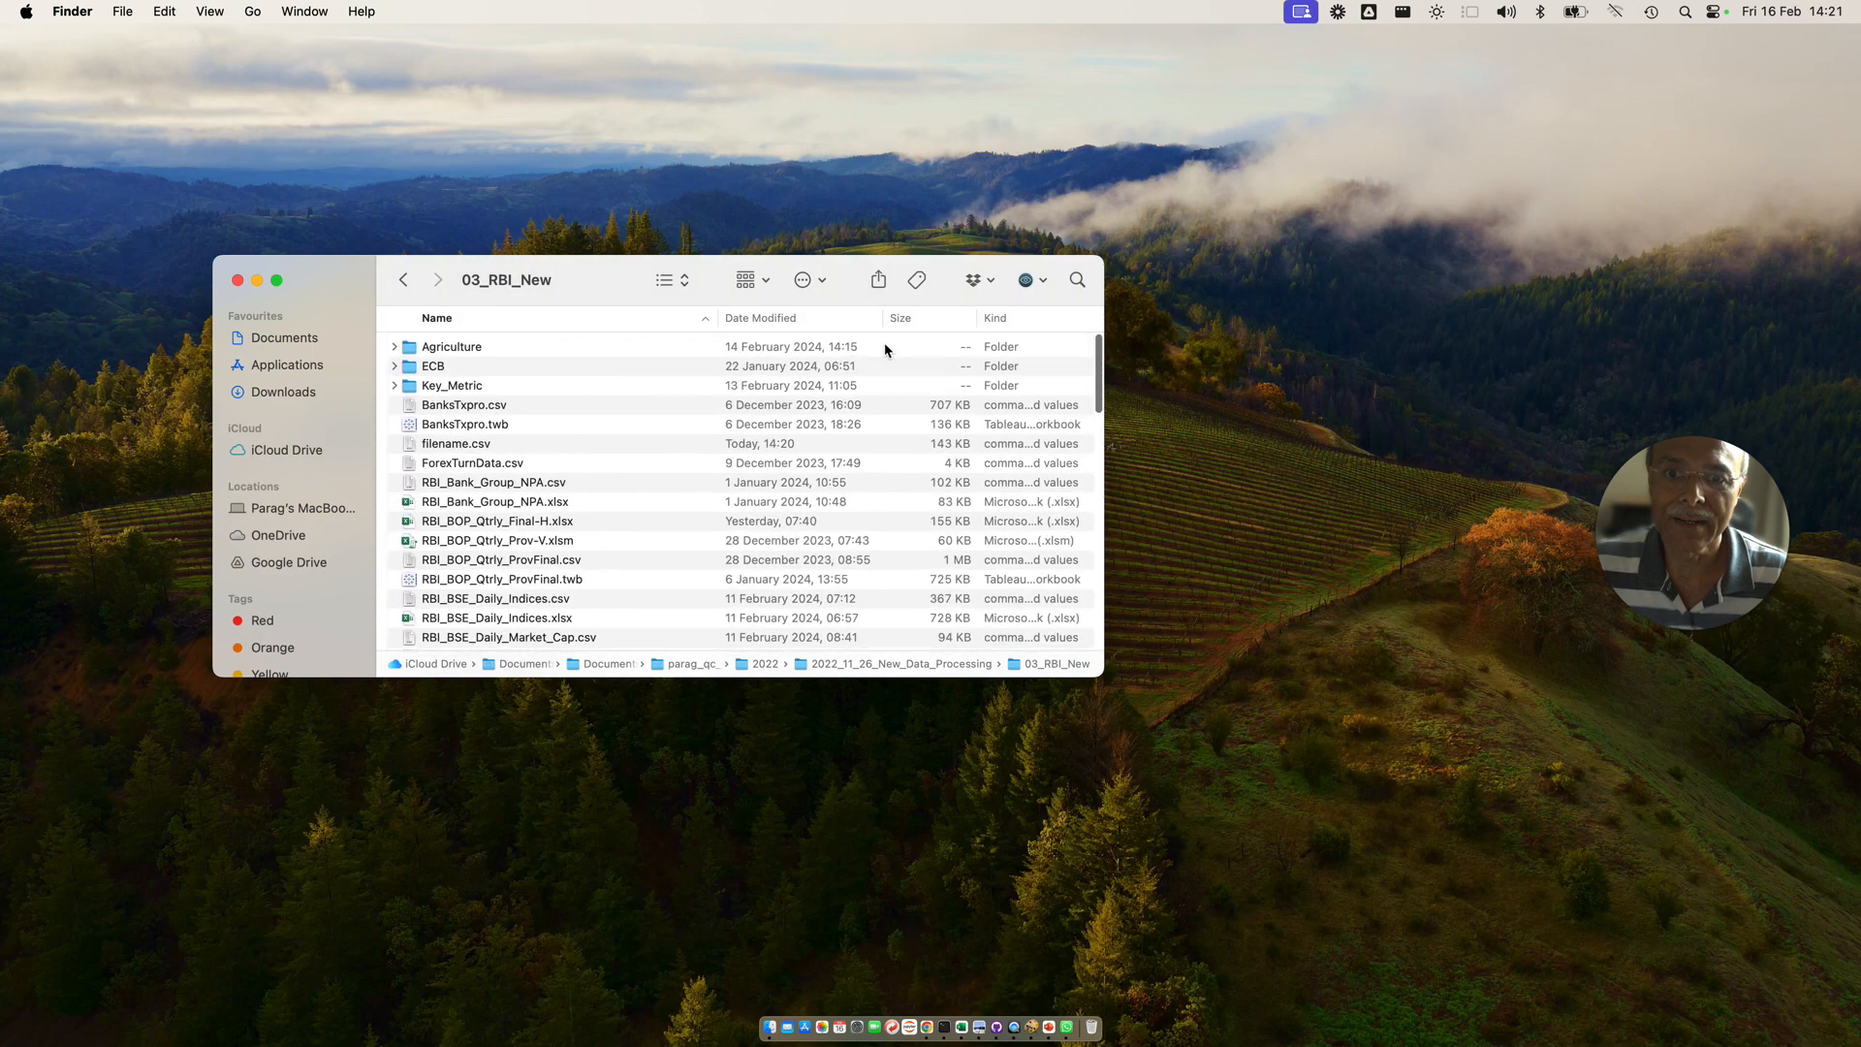
double_click(455, 445)
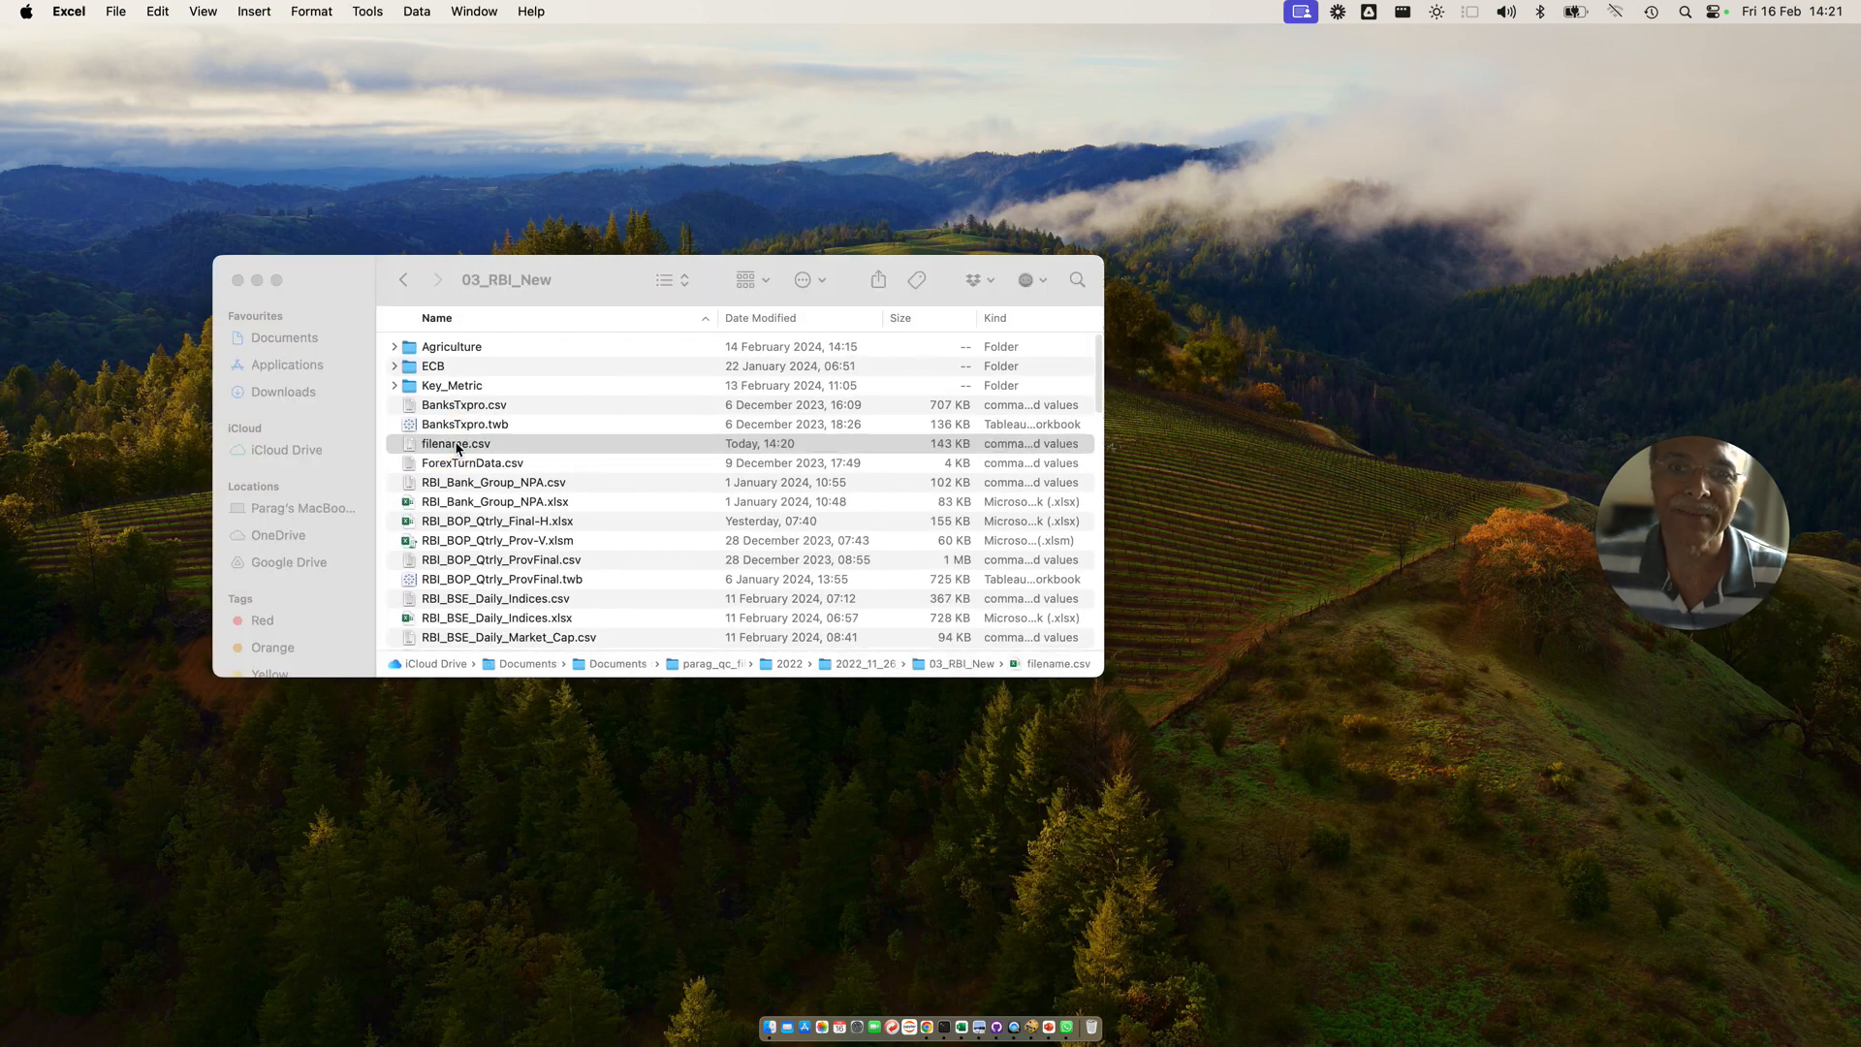